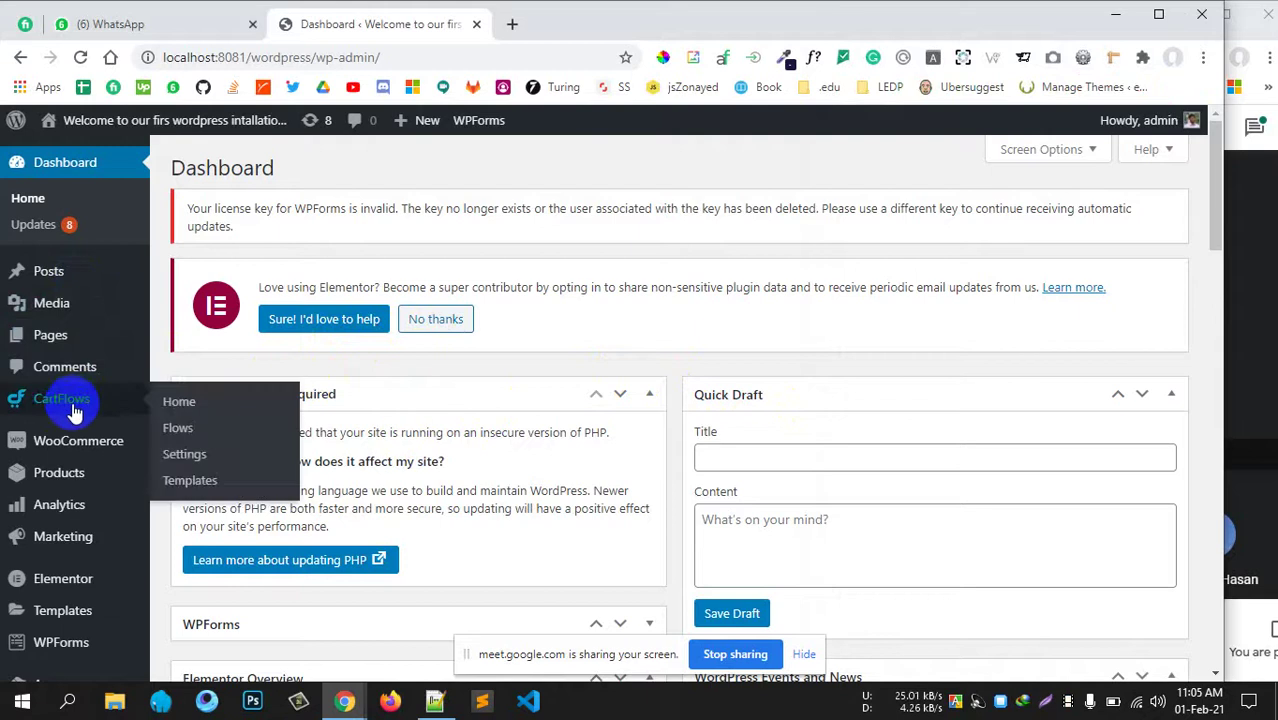
Open the site's front end in a new browser tab from the WordPress dashboard.
mouse_move(72, 353)
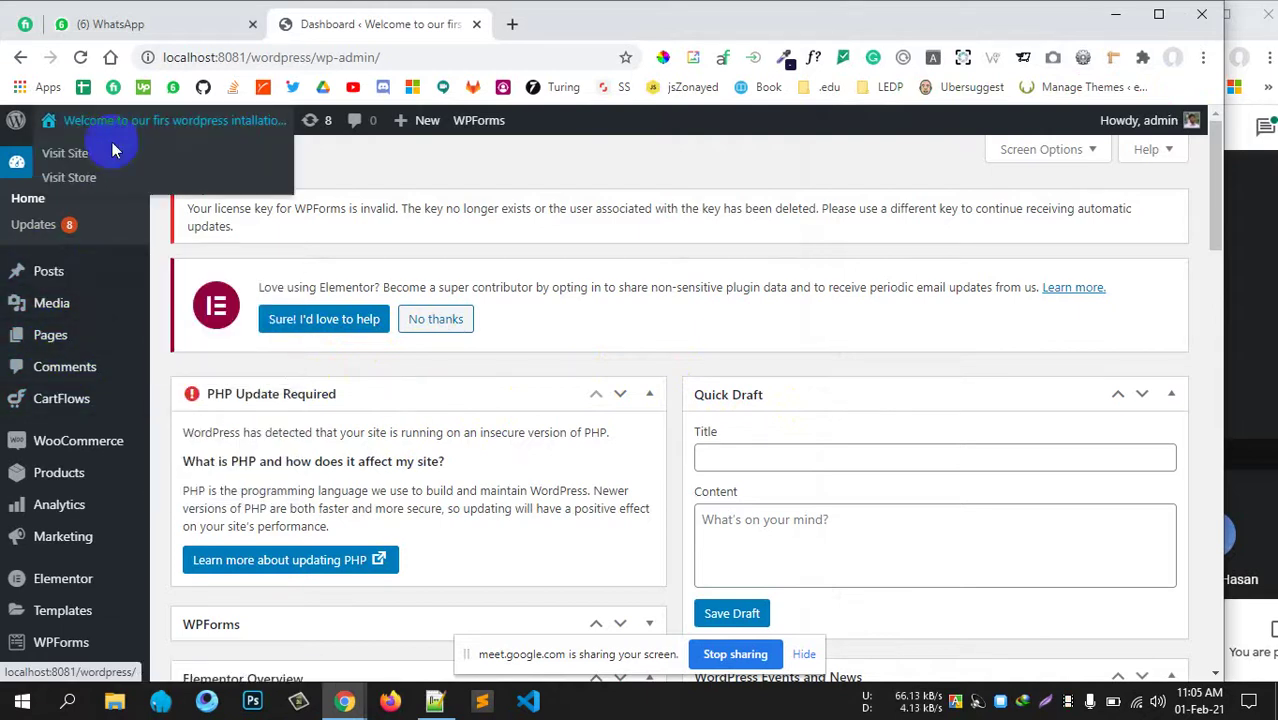
middle_click(112, 160)
left_click(562, 26)
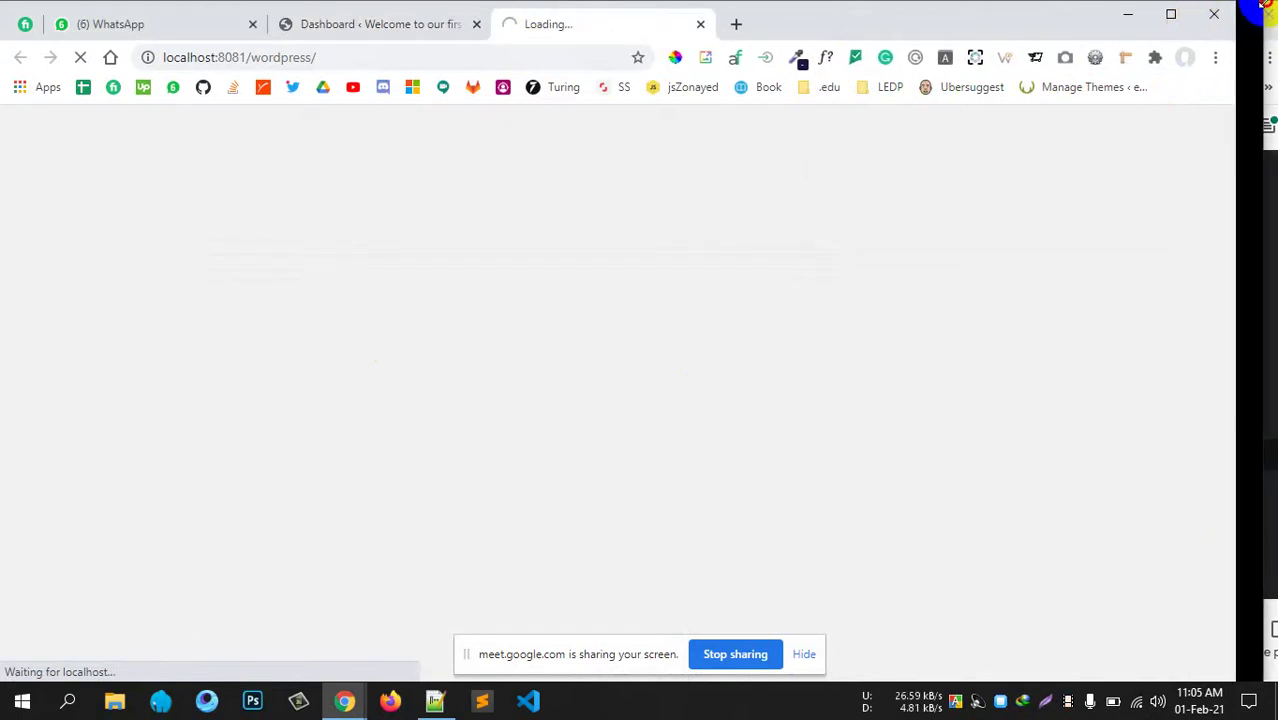
left_click(1159, 14)
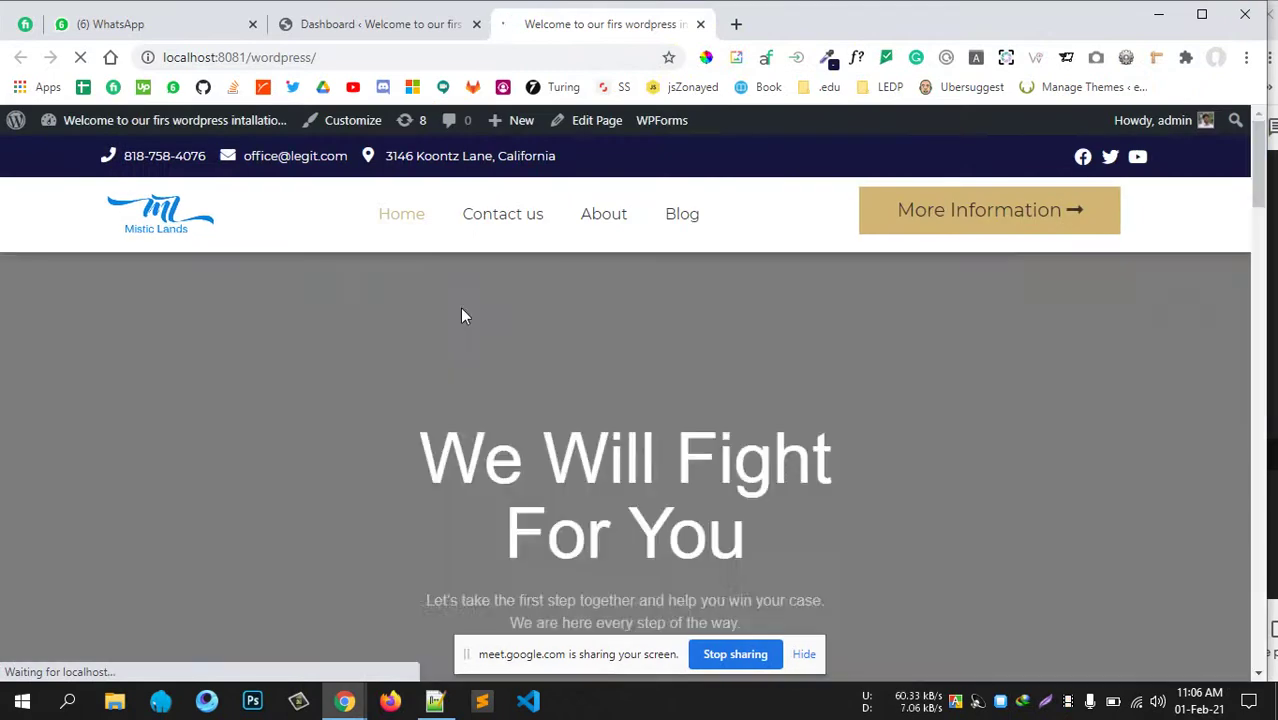
Examine the homepage down to its blog post listing, checking the post titles and images, and close the site preview.
scroll(585, 380, "down", 7)
scroll(598, 386, "down", 2)
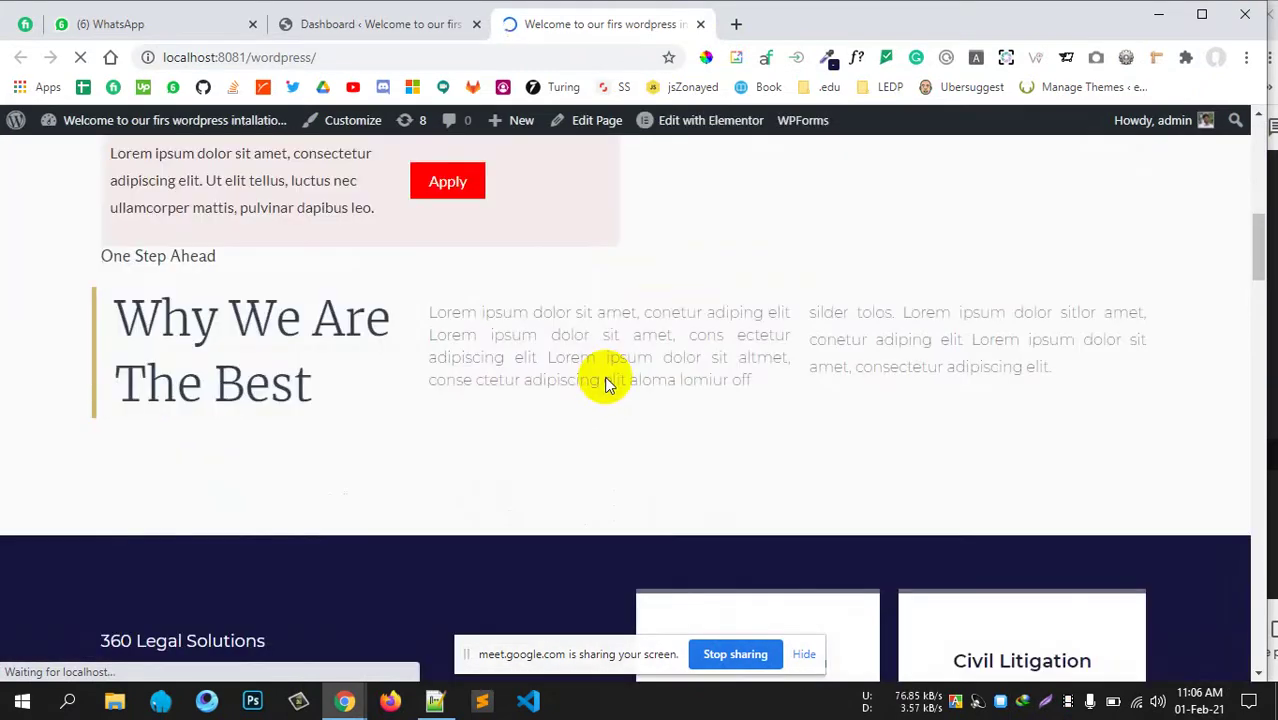
scroll(604, 385, "down", 5)
scroll(1198, 422, "down", 8)
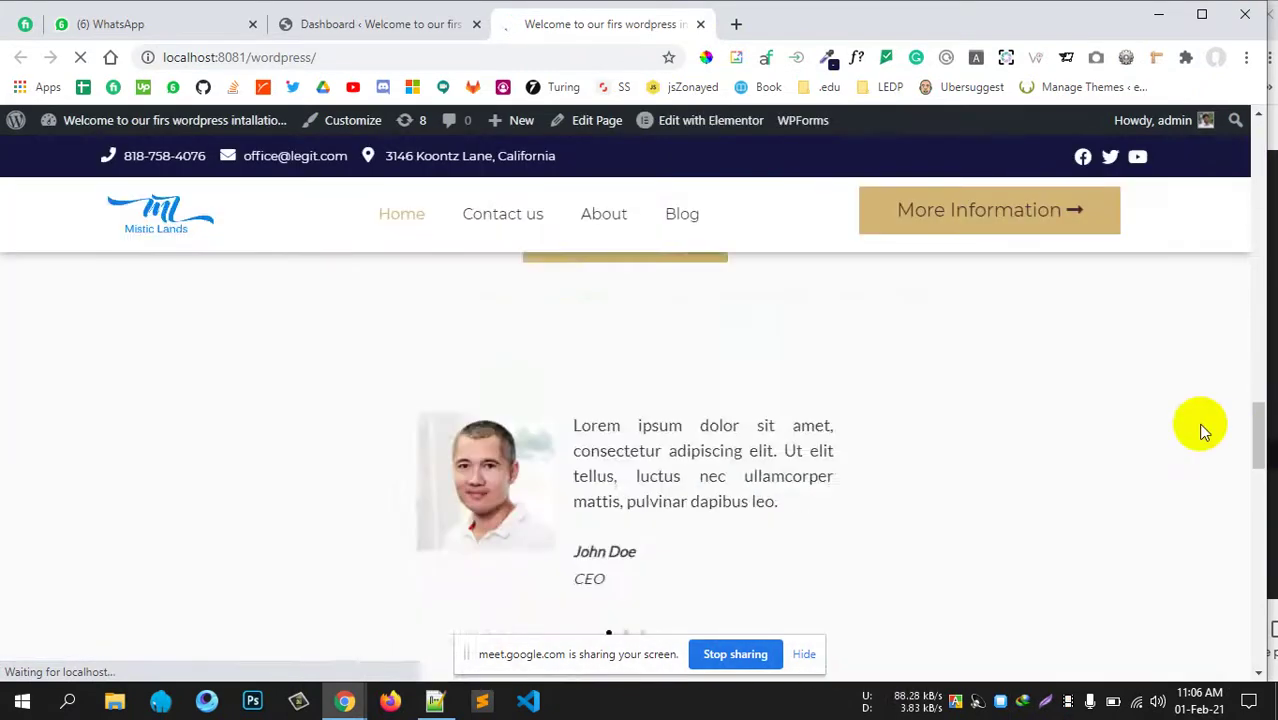
scroll(770, 422, "down", 8)
scroll(516, 391, "up", 8)
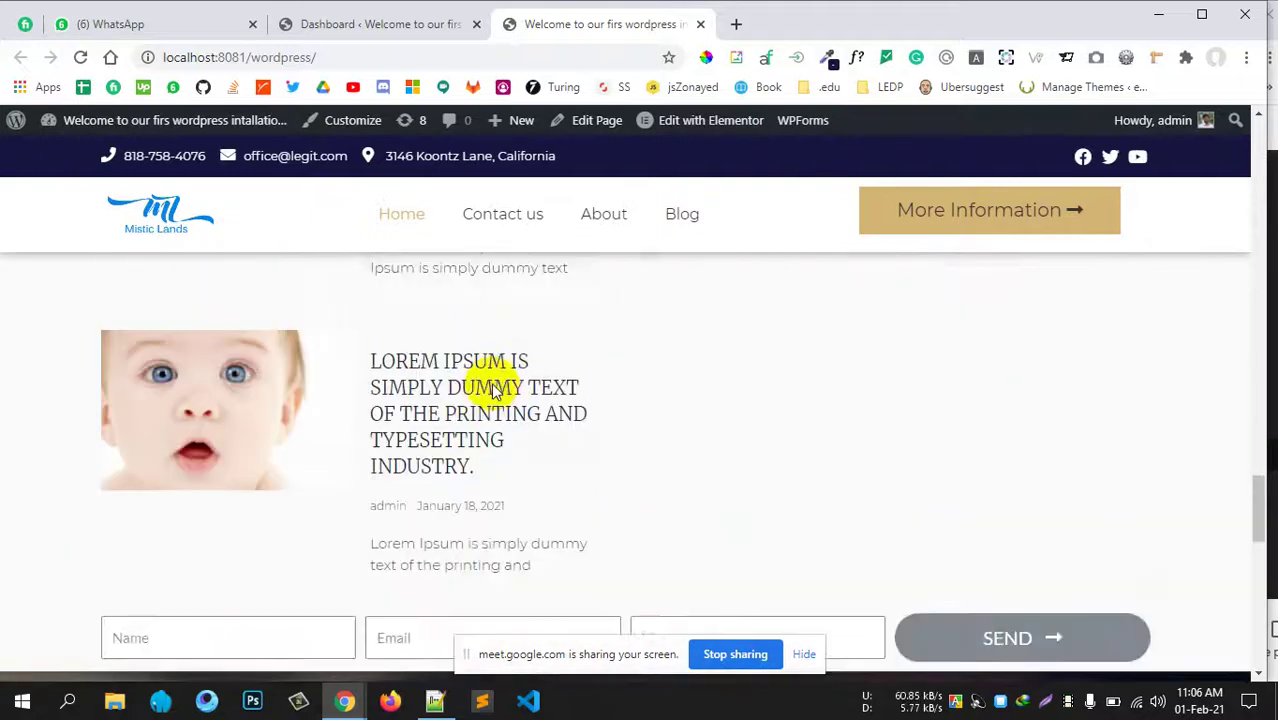
scroll(475, 385, "up", 3)
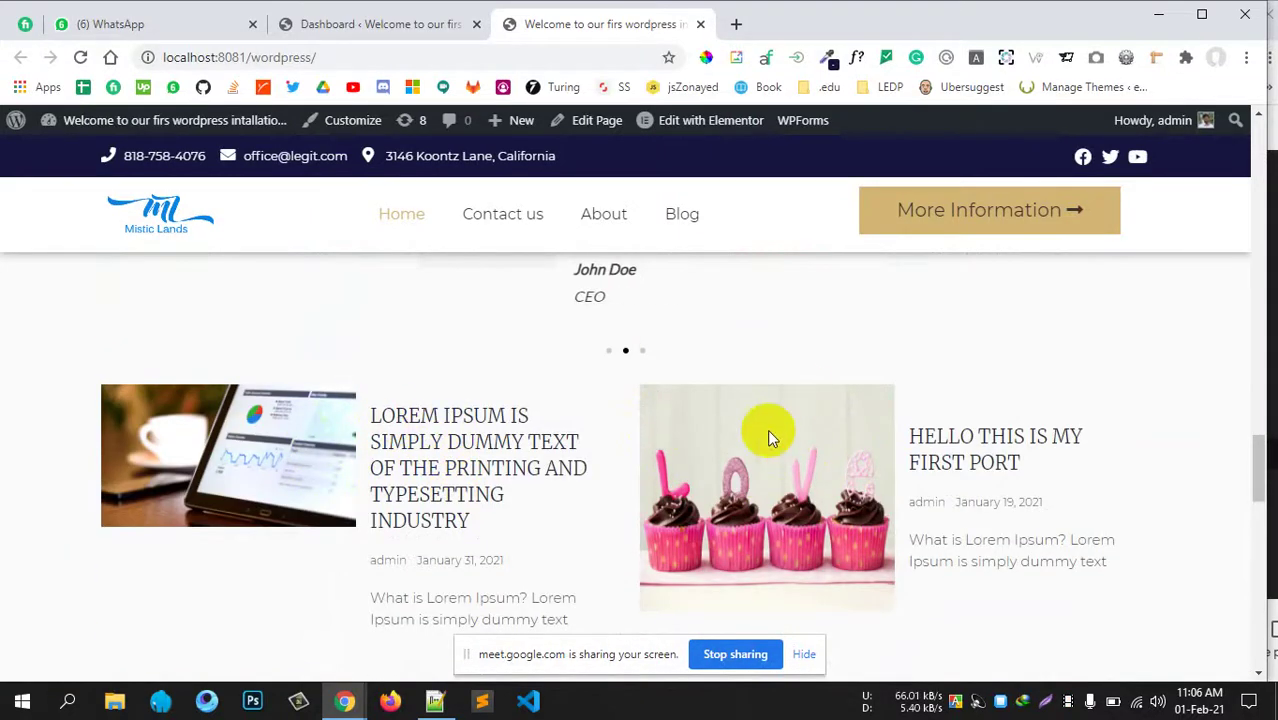
scroll(487, 512, "down", 2)
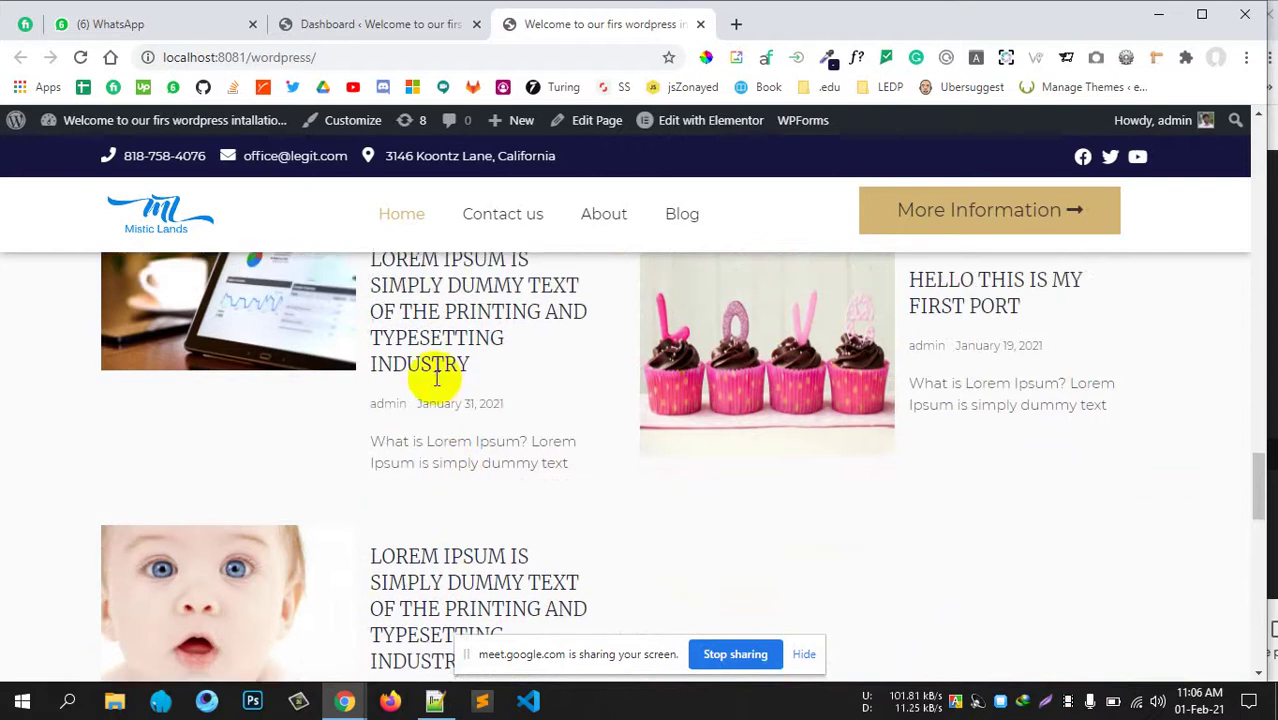
scroll(534, 348, "up", 1)
left_click_drag(445, 350, 476, 402)
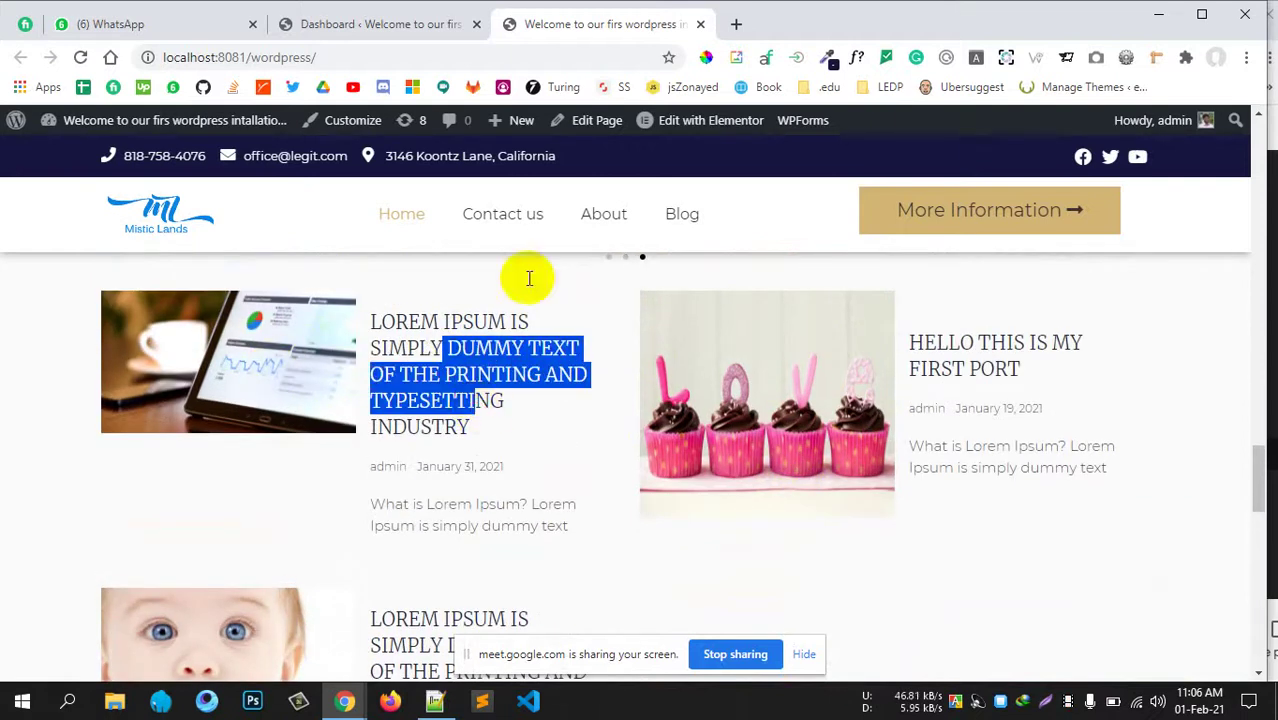
left_click(368, 36)
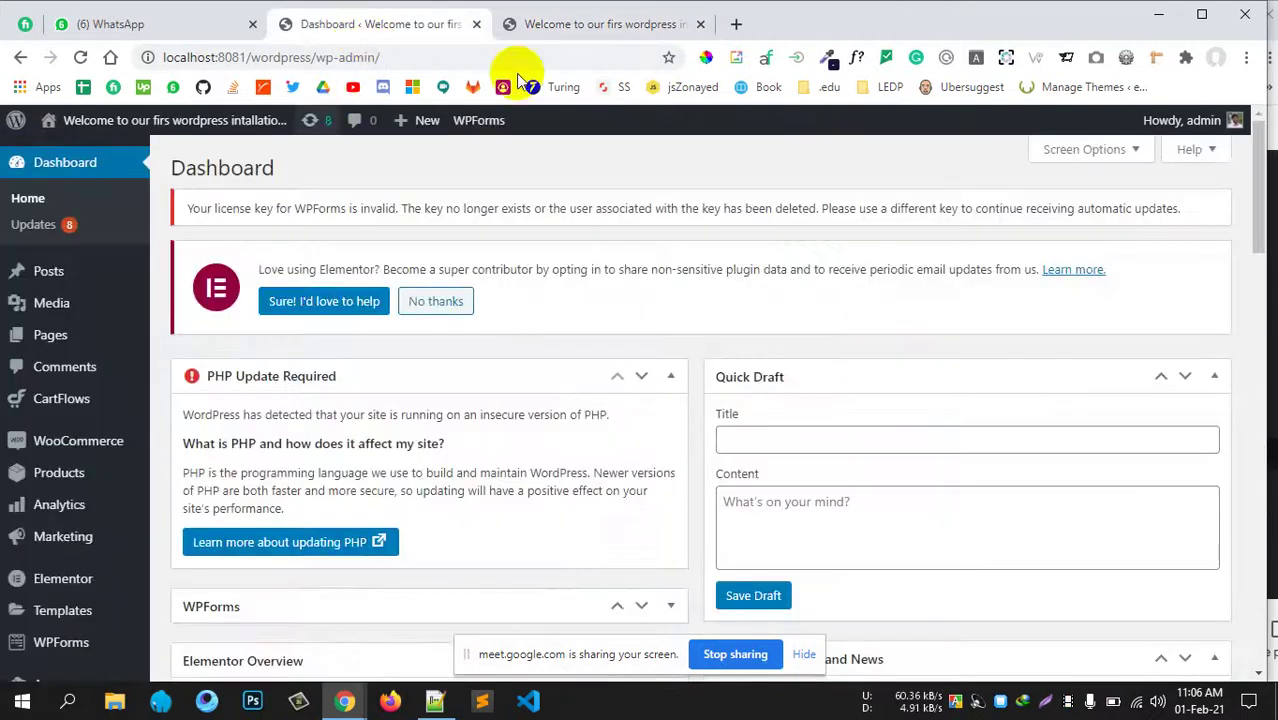
left_click(627, 28)
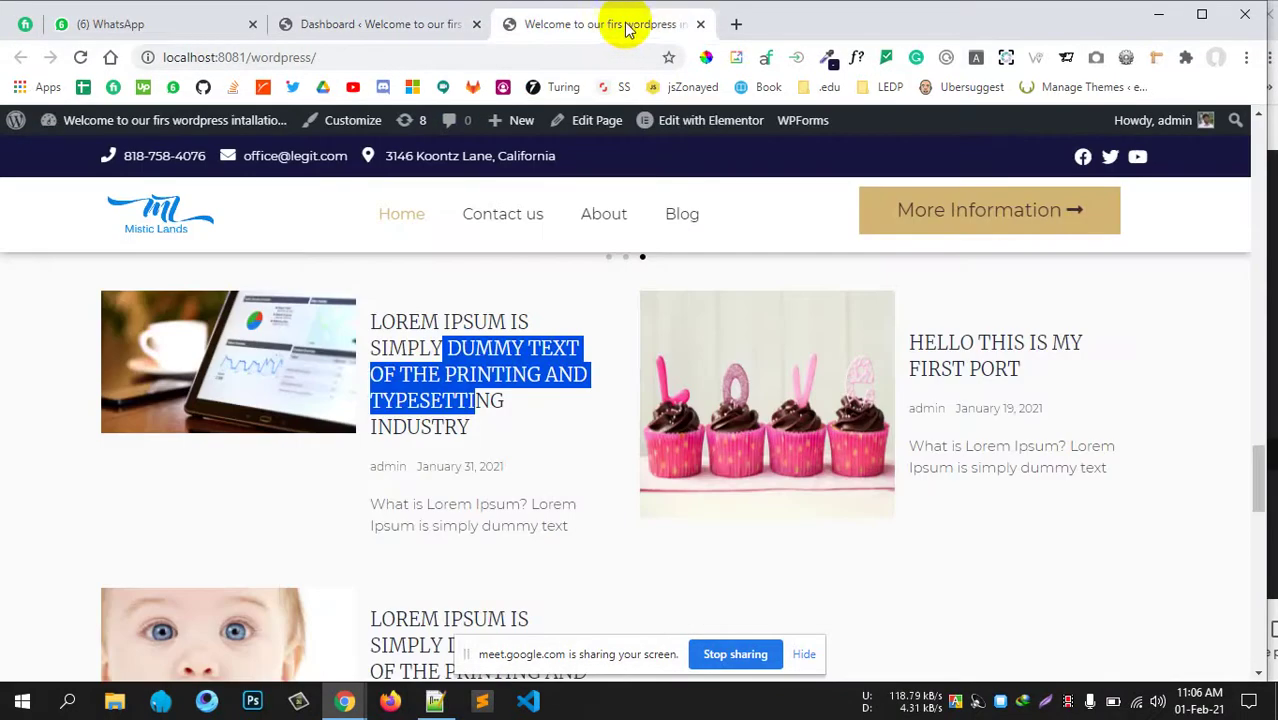
left_click(702, 24)
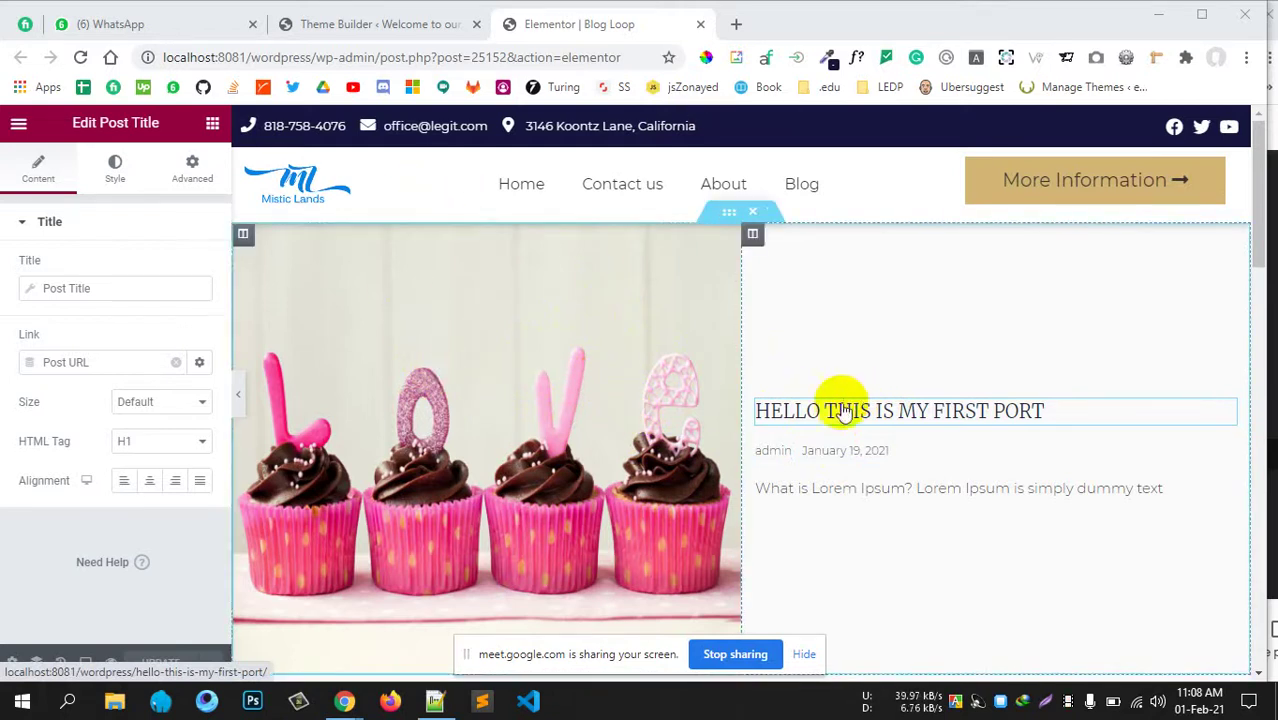
Remove the Post URL from the featured image in the Blog Loop template and set its link to None.
left_click(483, 346)
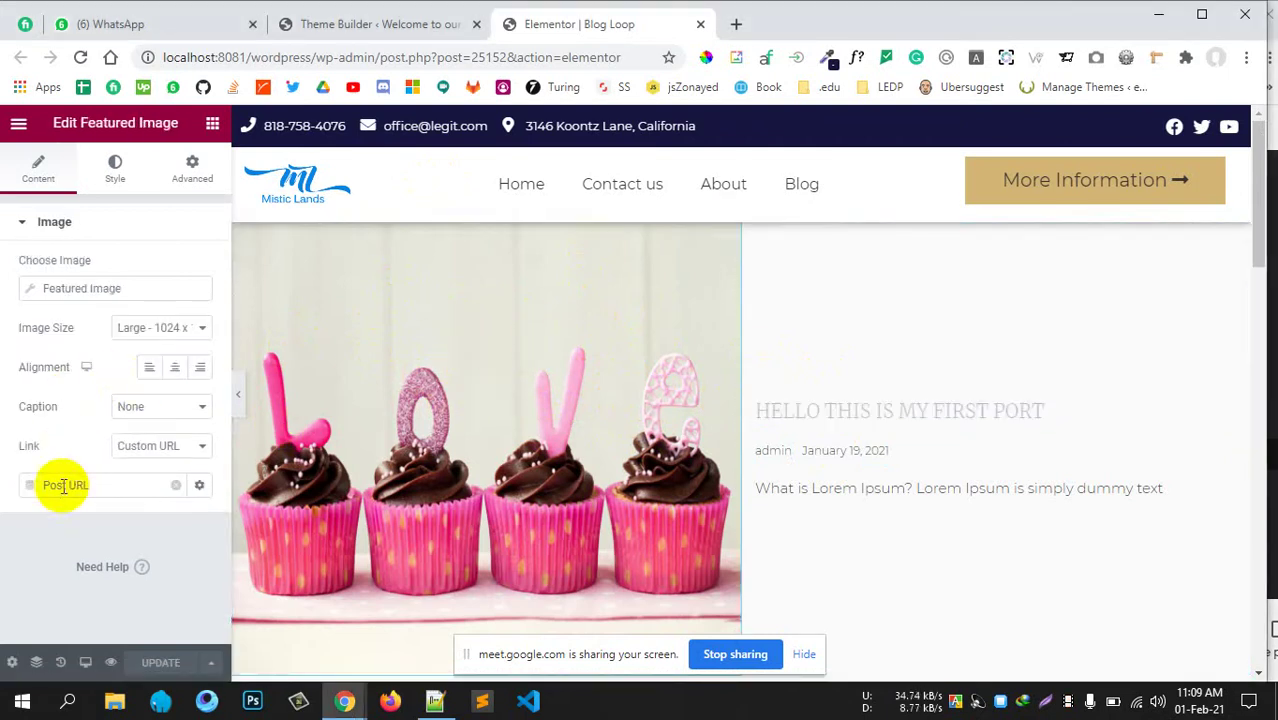
left_click(176, 486)
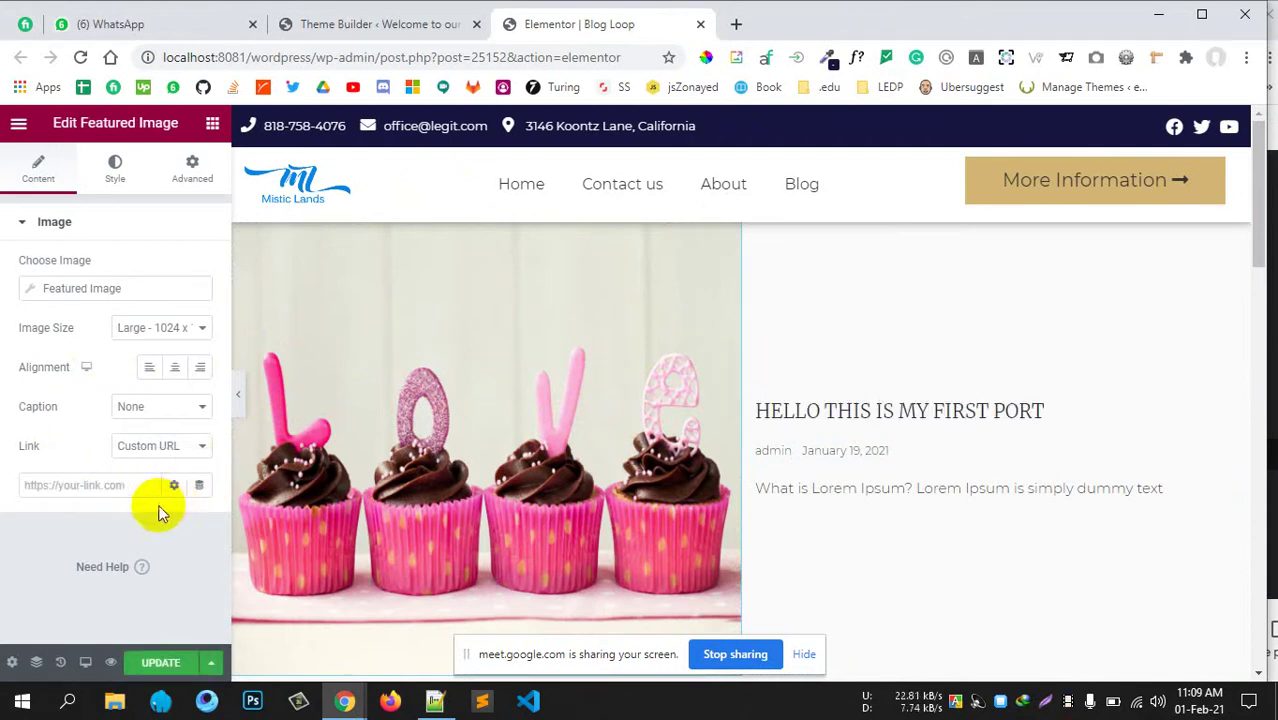
left_click(168, 448)
left_click(168, 460)
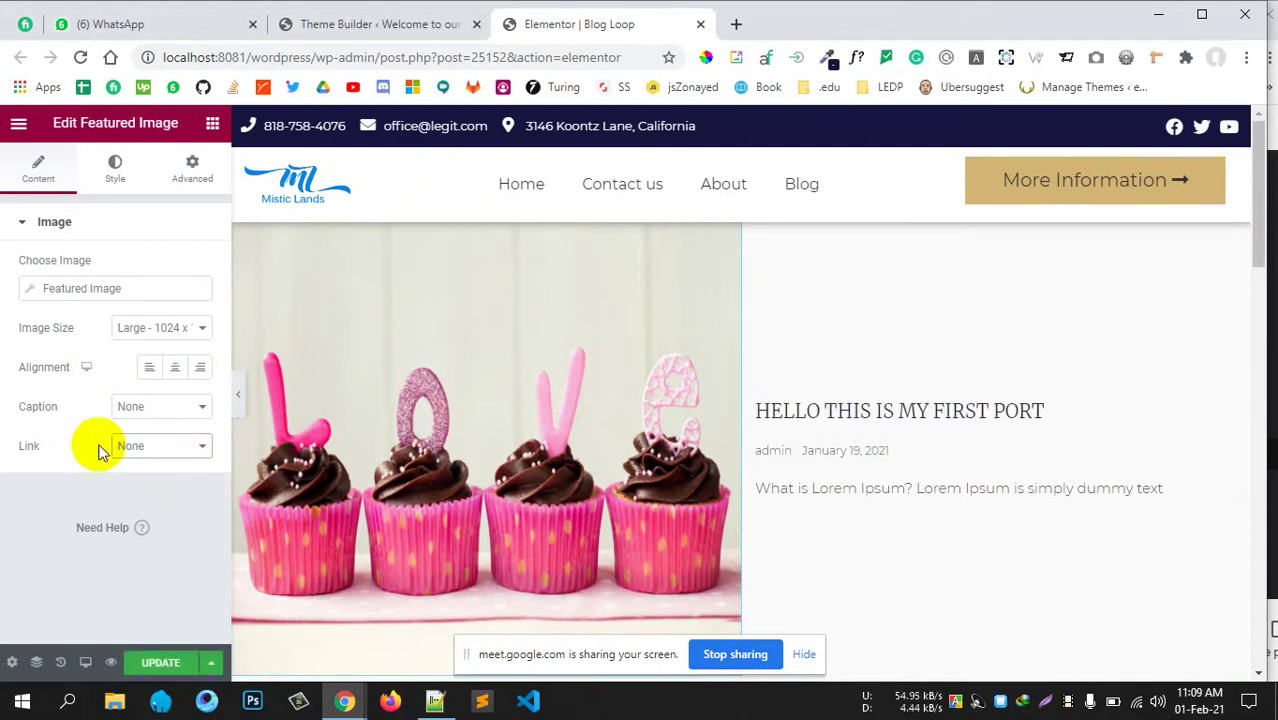
Set the featured image's link to Custom URL and assign the dynamic Post URL to it.
left_click(174, 450)
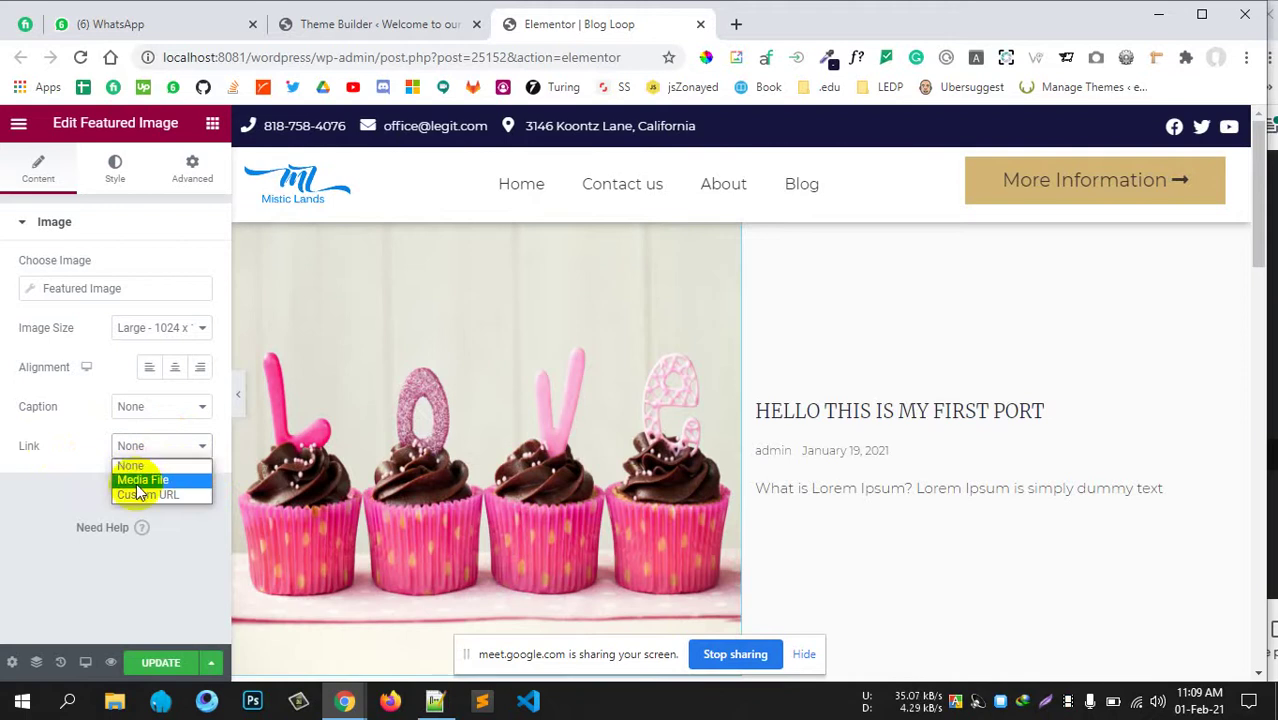
left_click(141, 491)
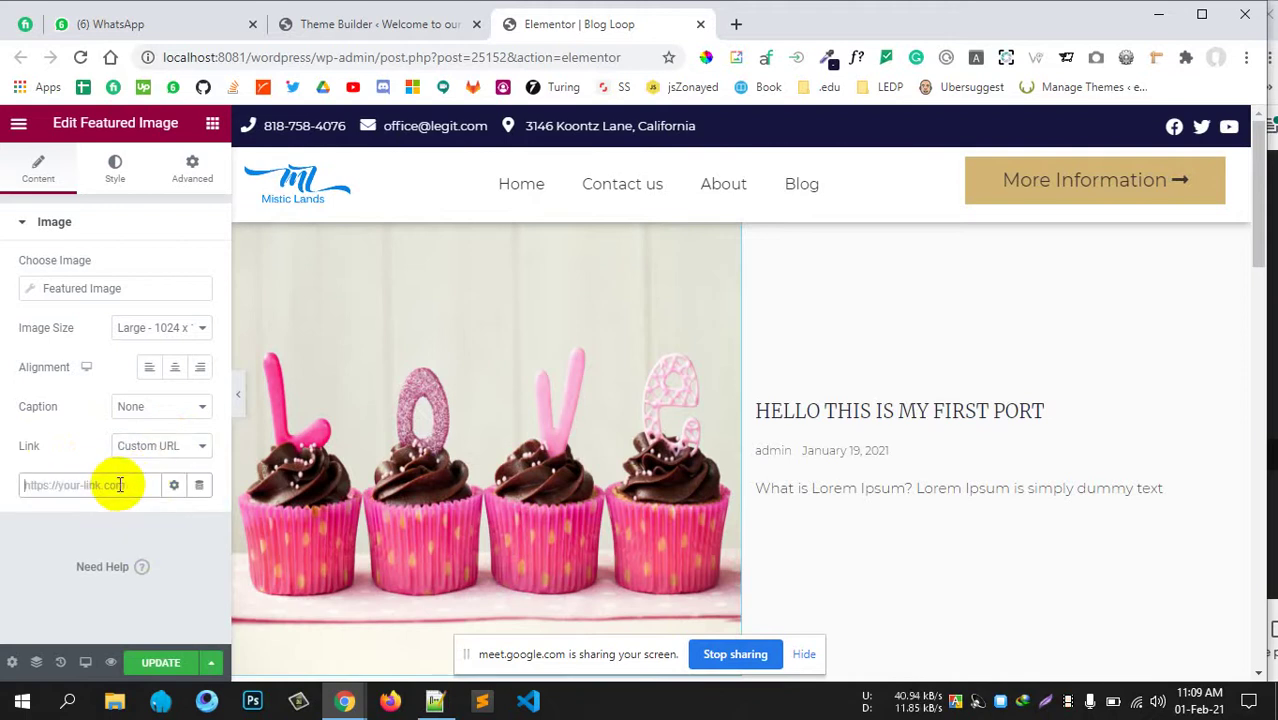
left_click(117, 487)
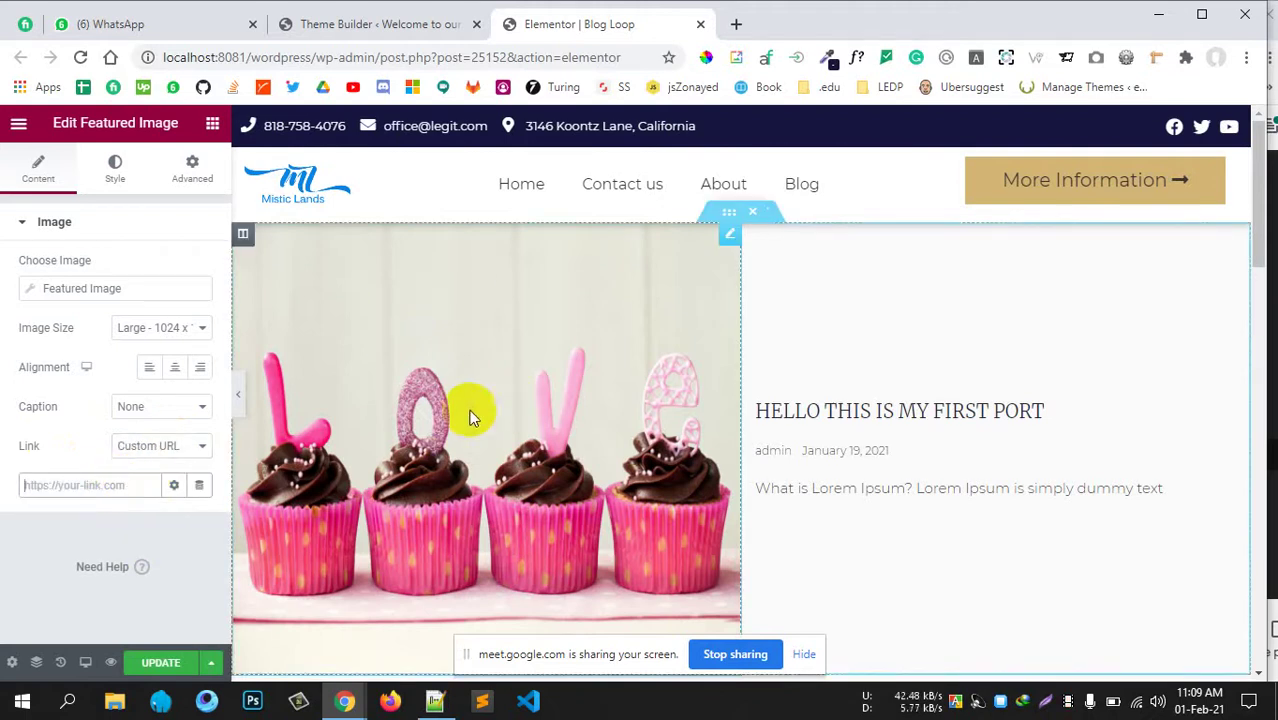
left_click(200, 488)
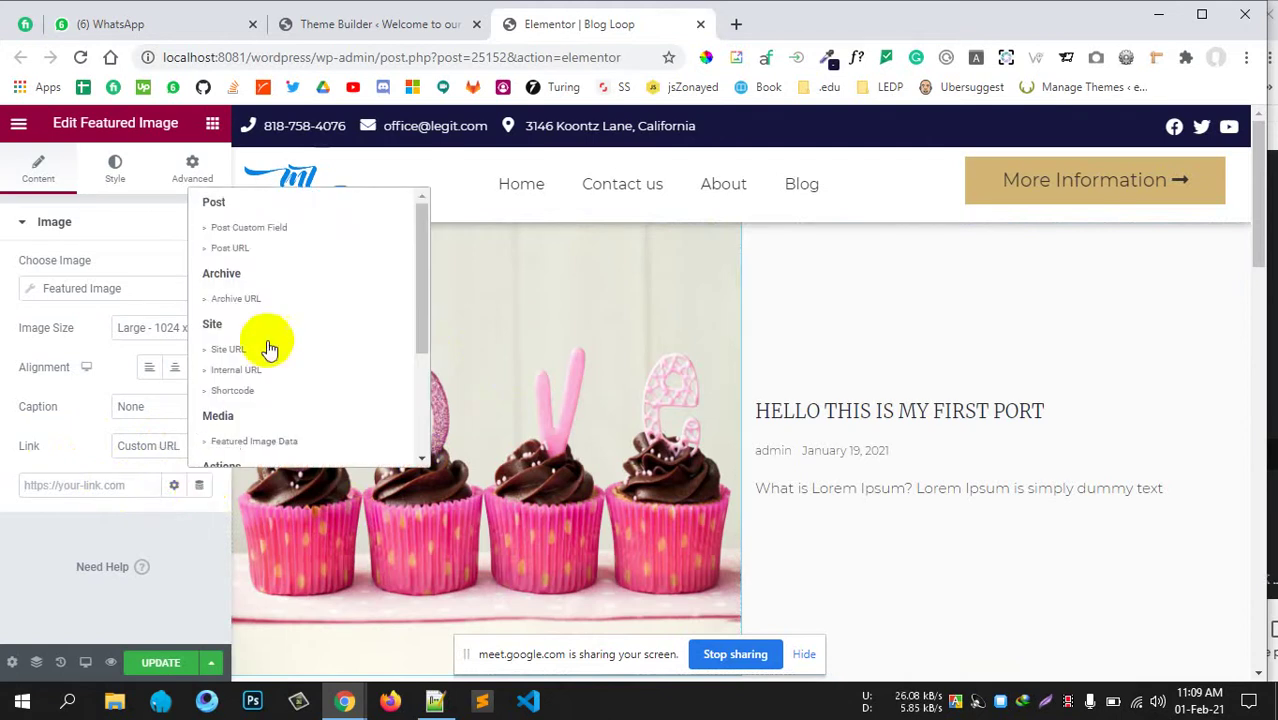
left_click(256, 256)
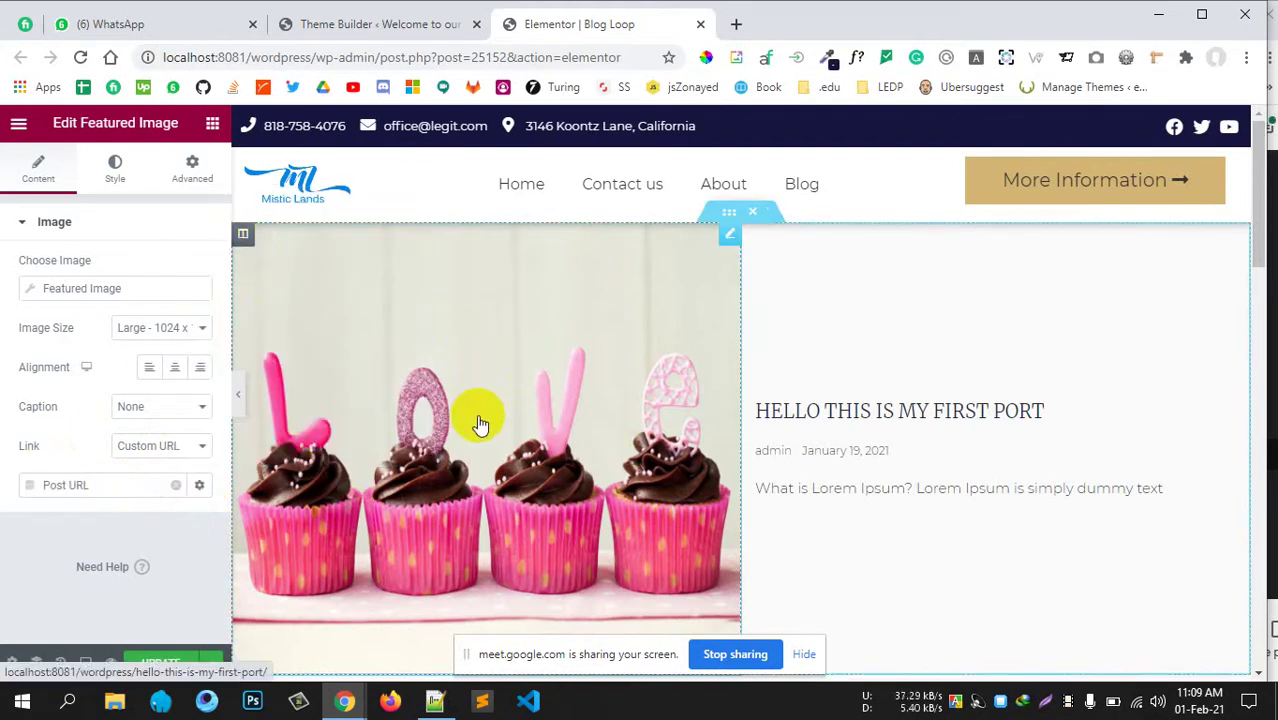
Check the link settings of the post title and the featured image, and update the Blog Loop template.
left_click(830, 413)
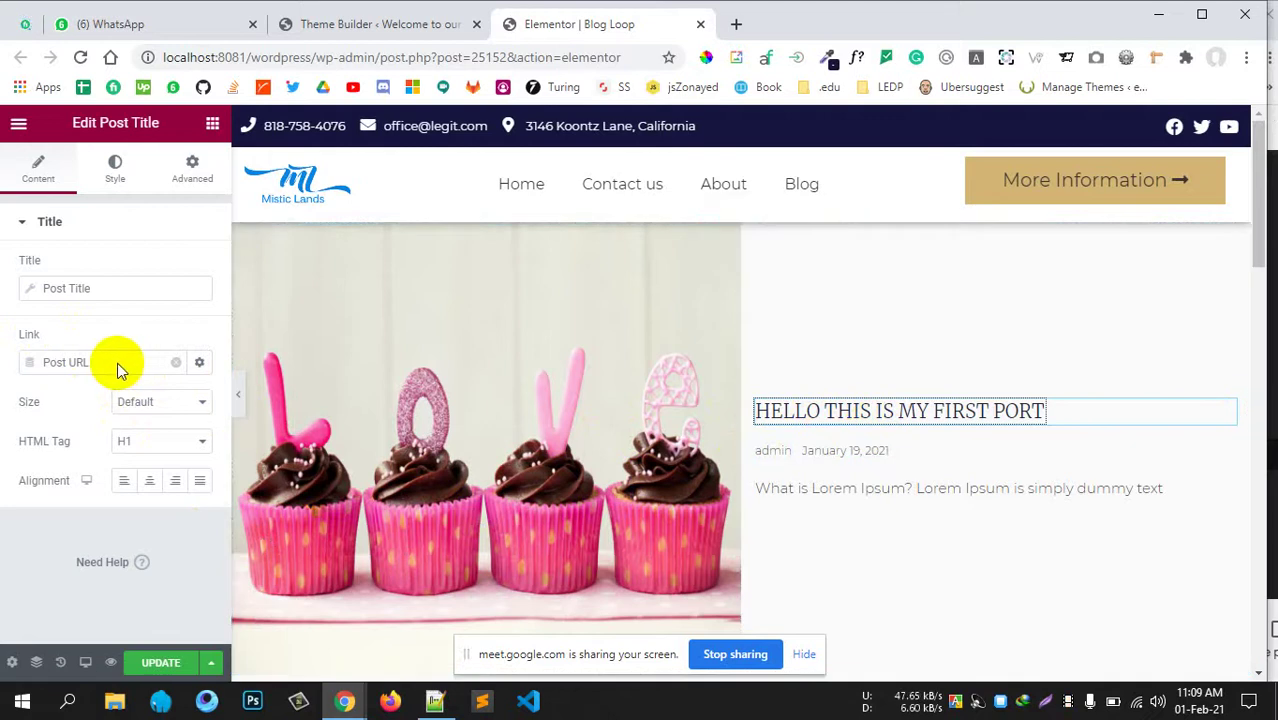
left_click(457, 468)
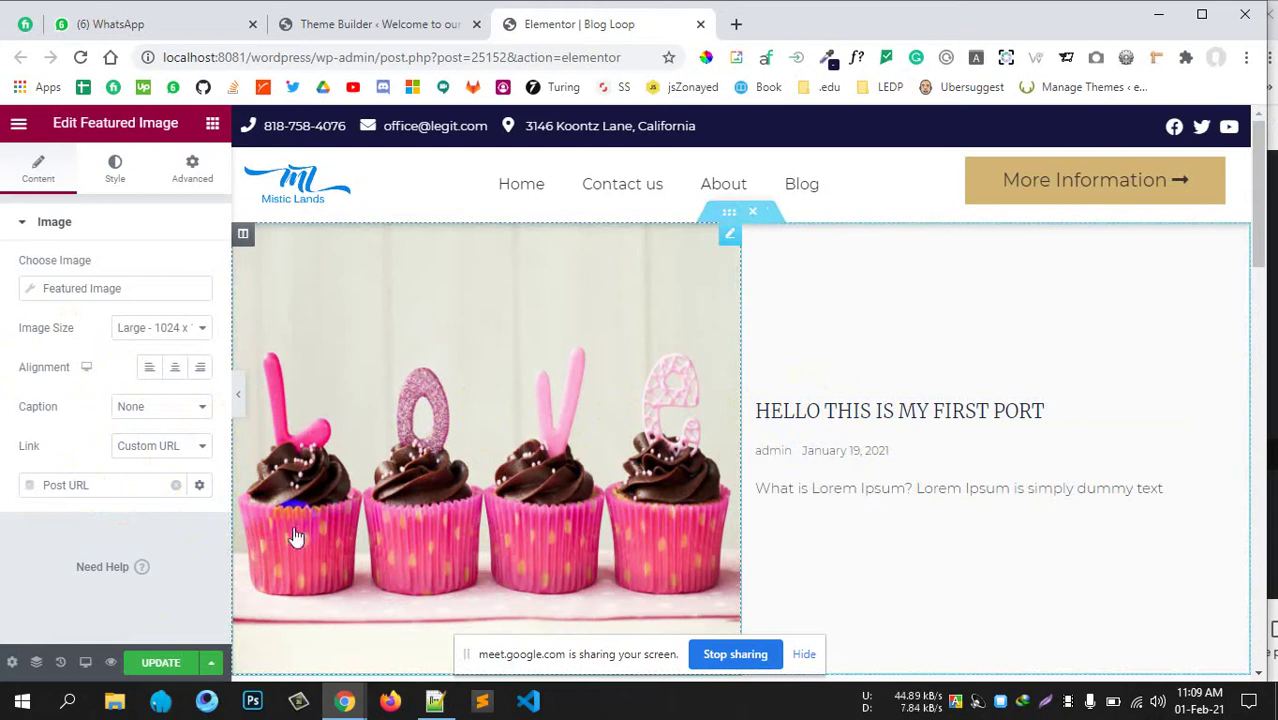
left_click(165, 663)
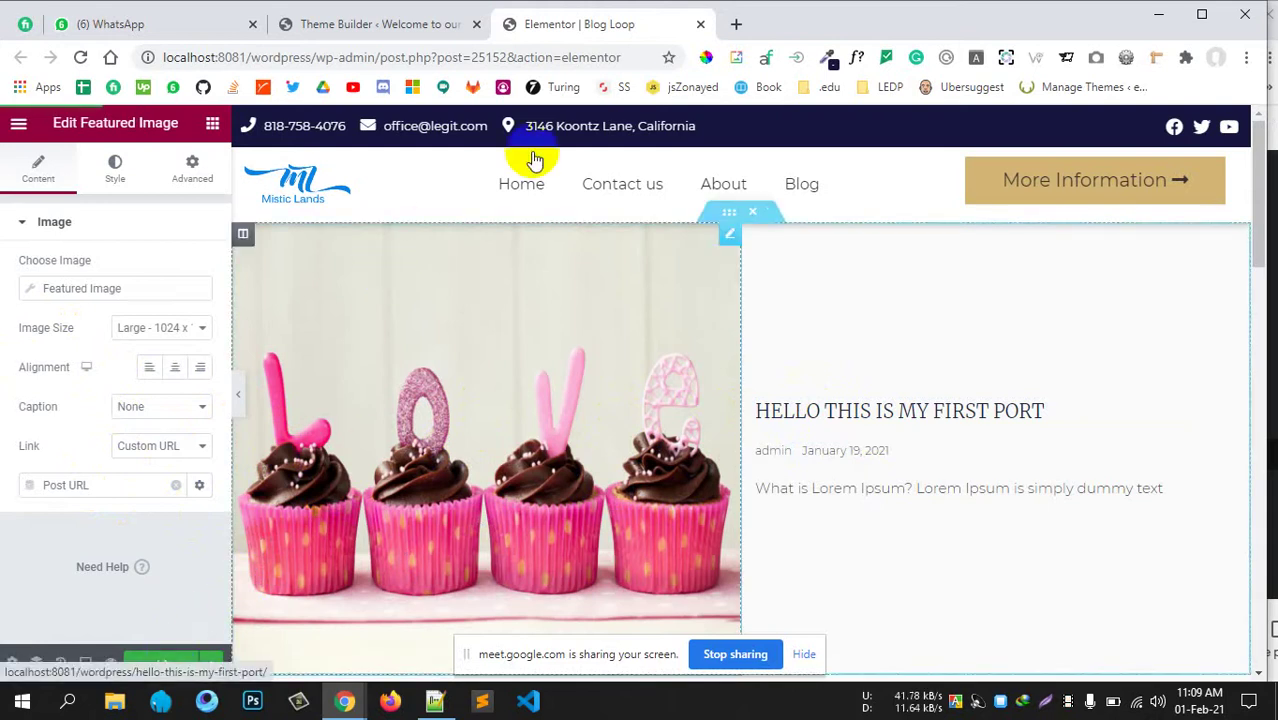
Return to the Theme Builder page and open the live site in a new tab.
left_click(411, 25)
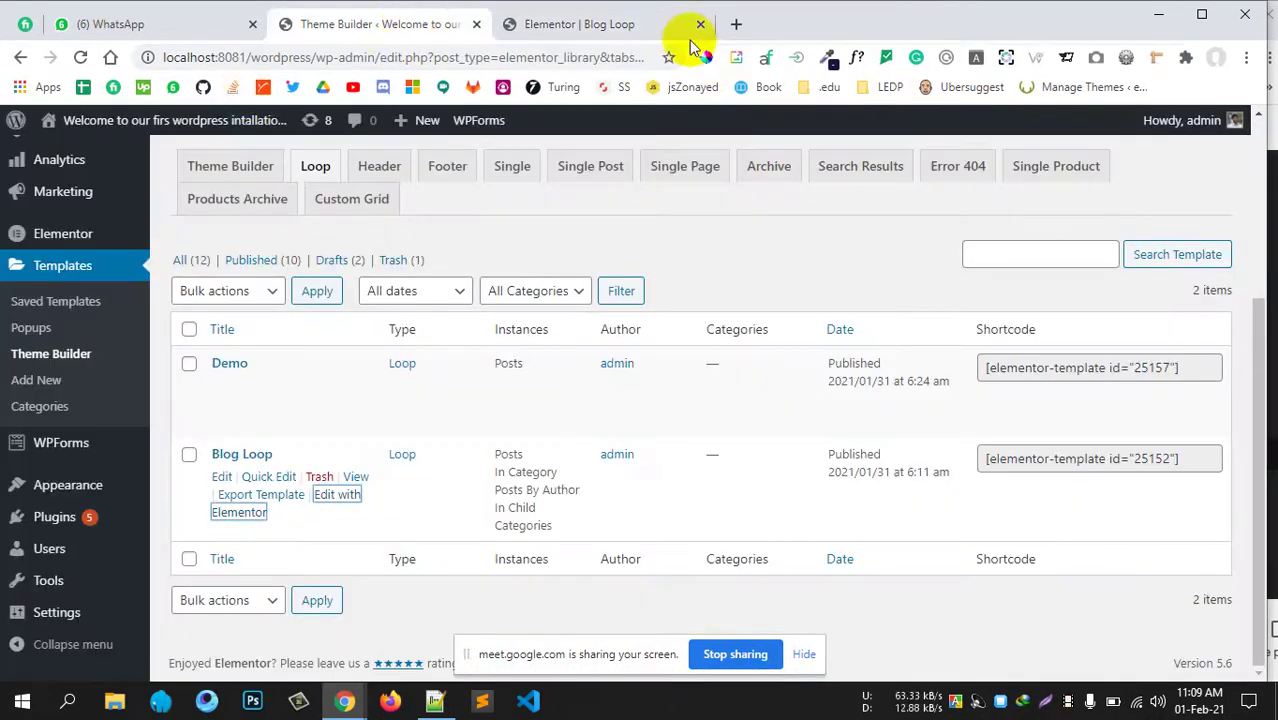
left_click(599, 26)
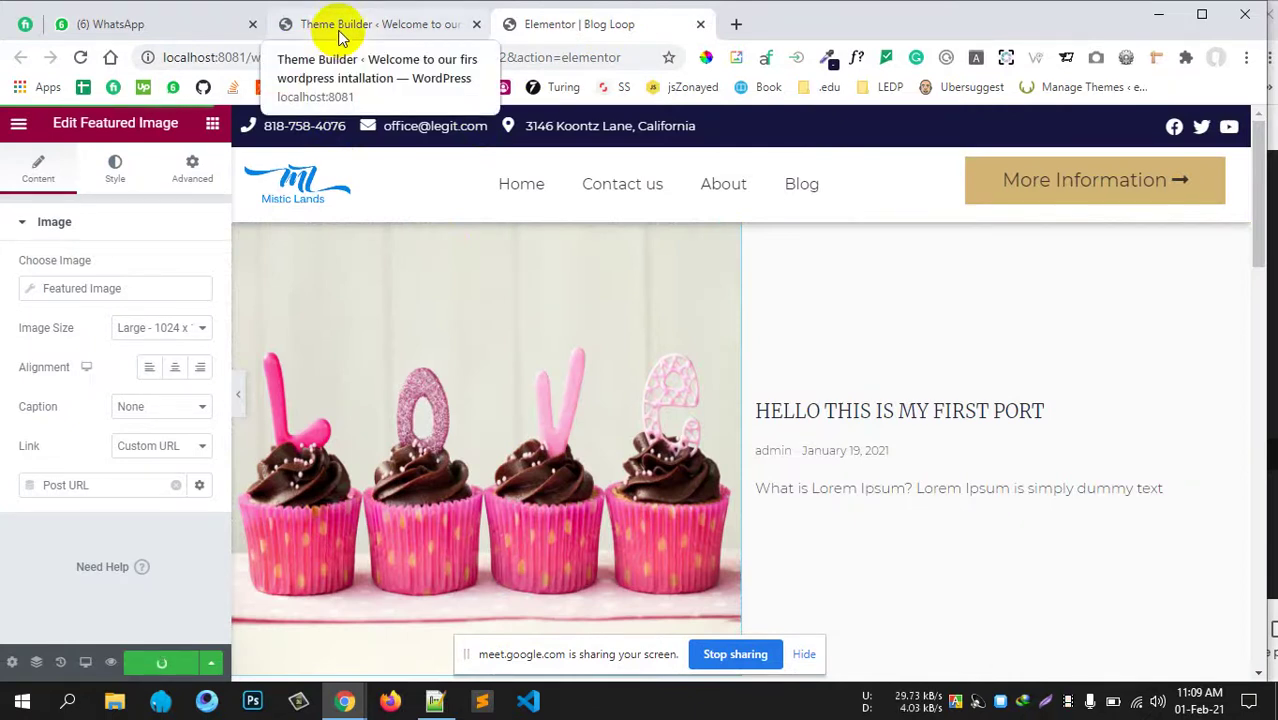
left_click(338, 30)
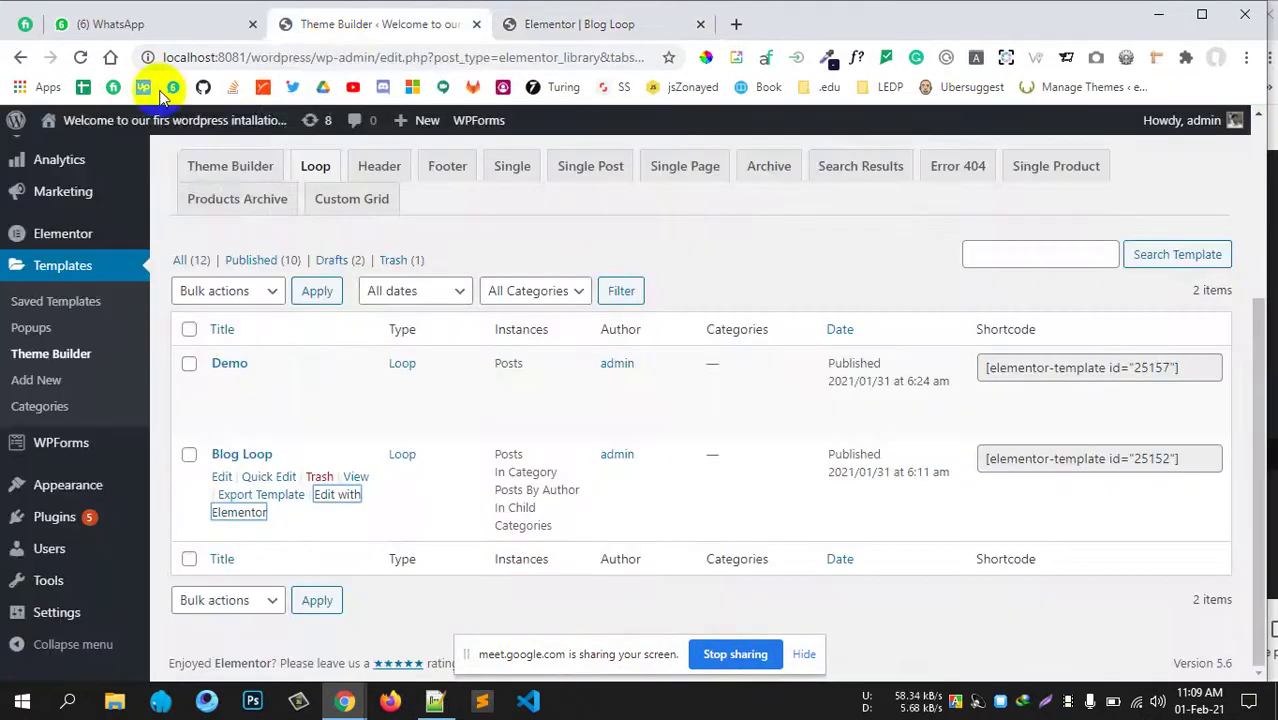
mouse_move(126, 118)
middle_click(118, 160)
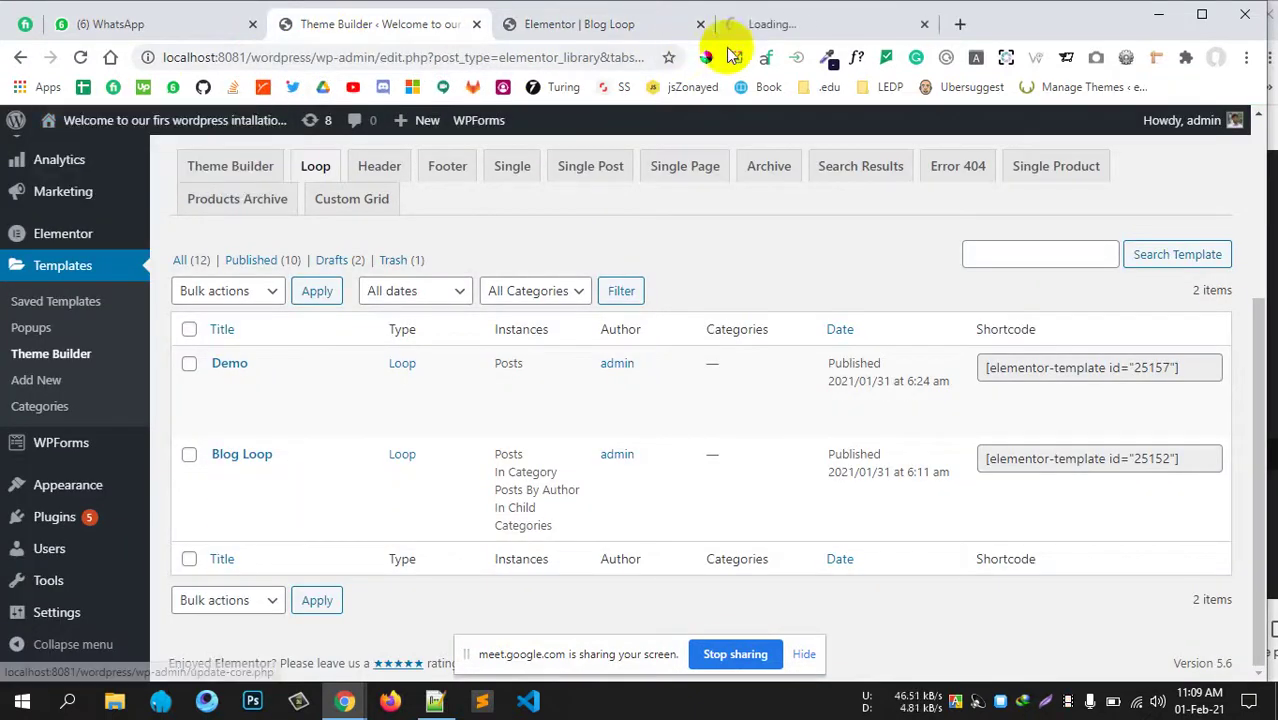
left_click(756, 30)
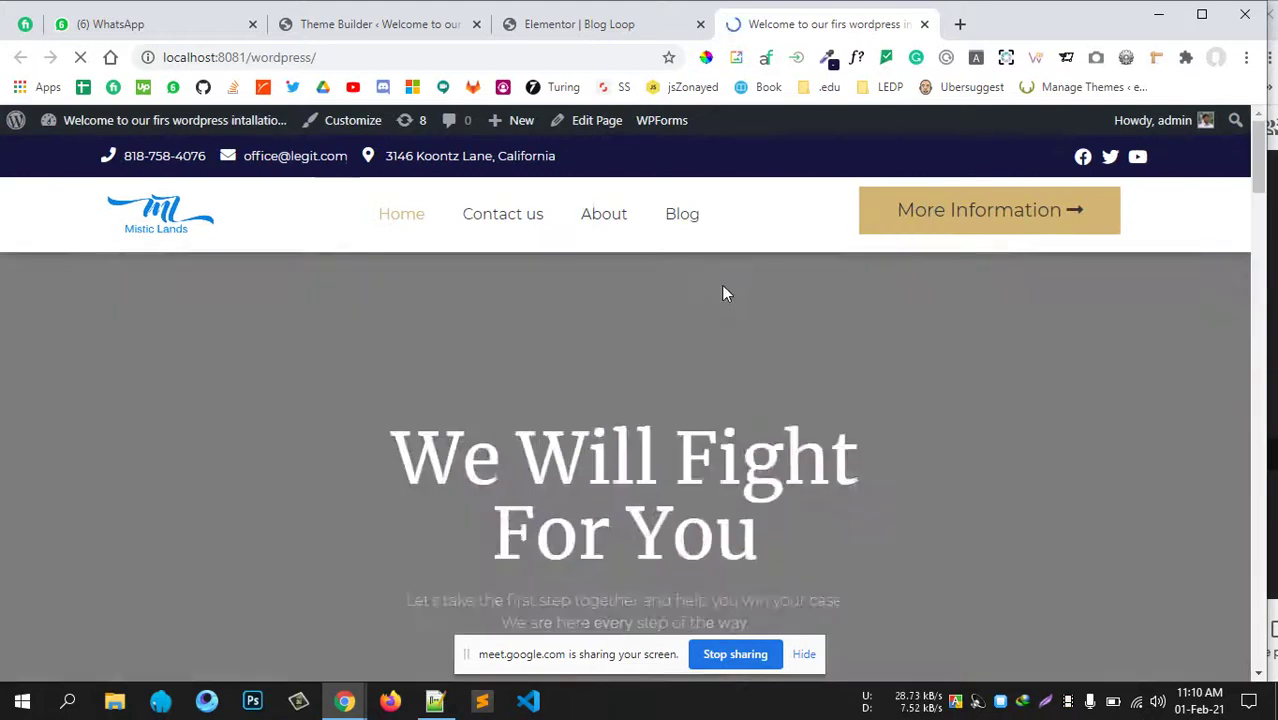
Open the January 18, 2021 post through its title in the homepage's blog listing and look over the post page.
scroll(720, 285, "down", 6)
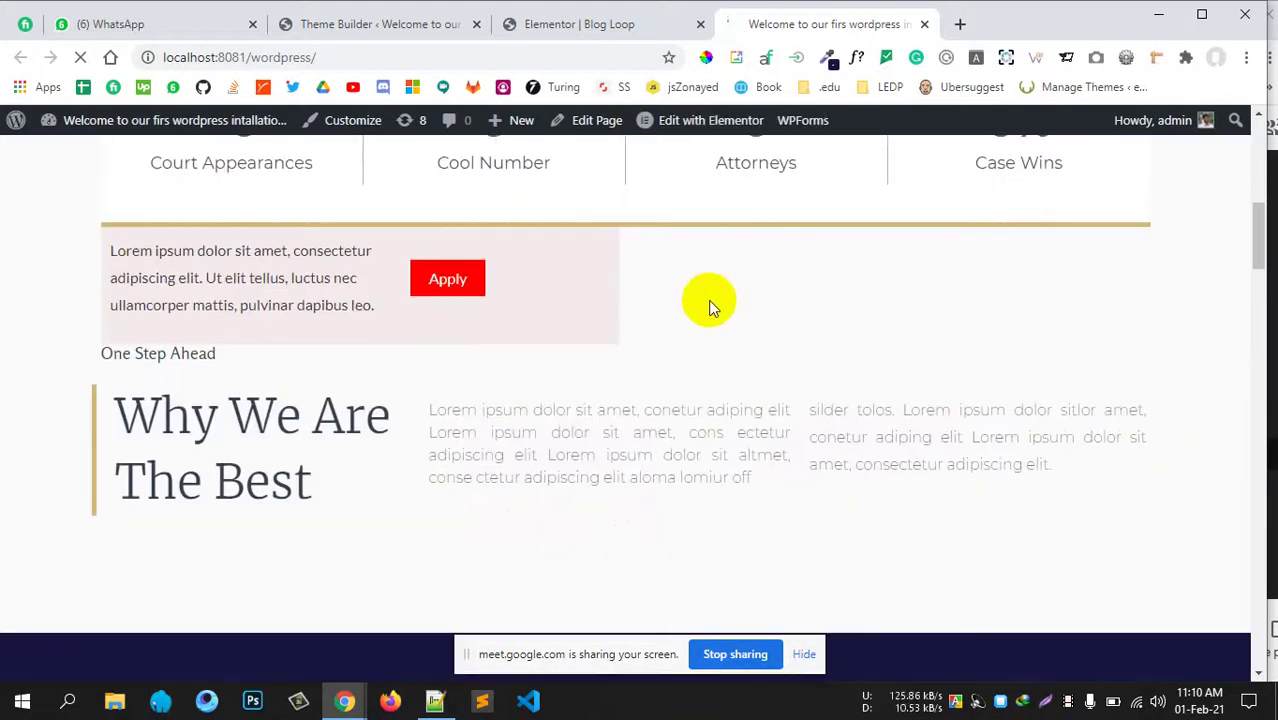
scroll(708, 300, "down", 15)
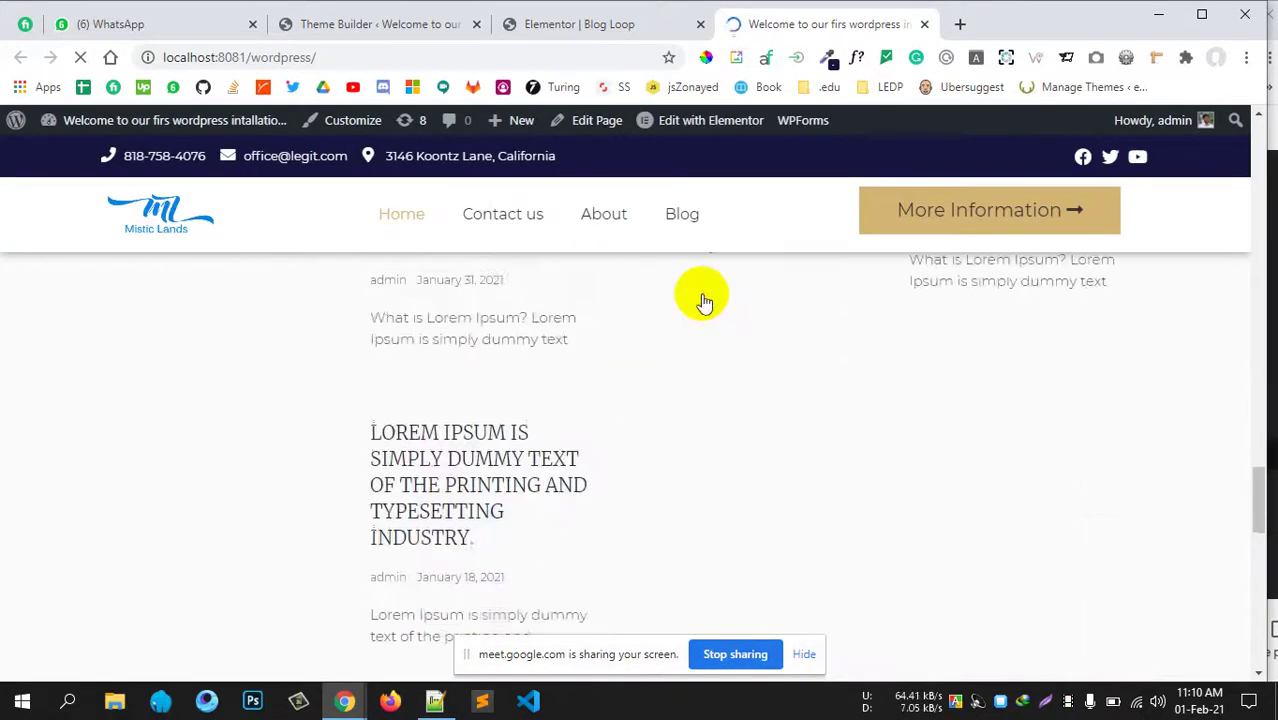
scroll(701, 294, "down", 5)
scroll(700, 294, "up", 8)
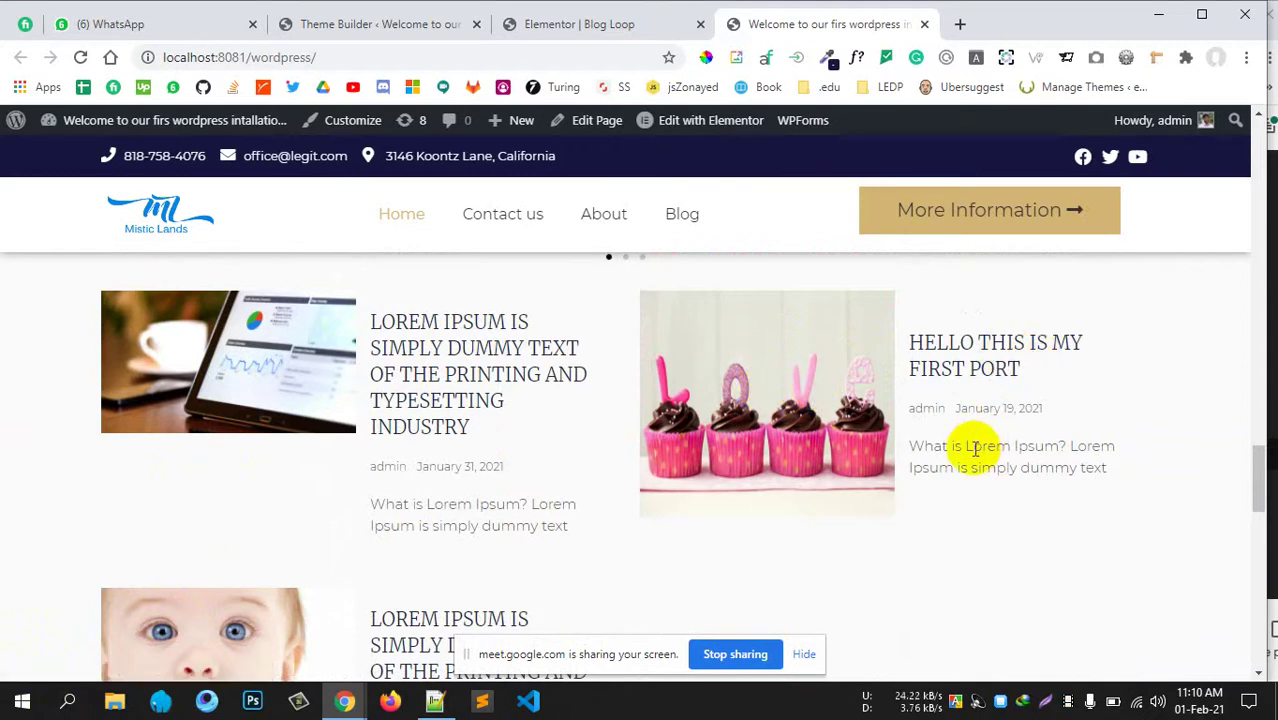
scroll(975, 448, "down", 3)
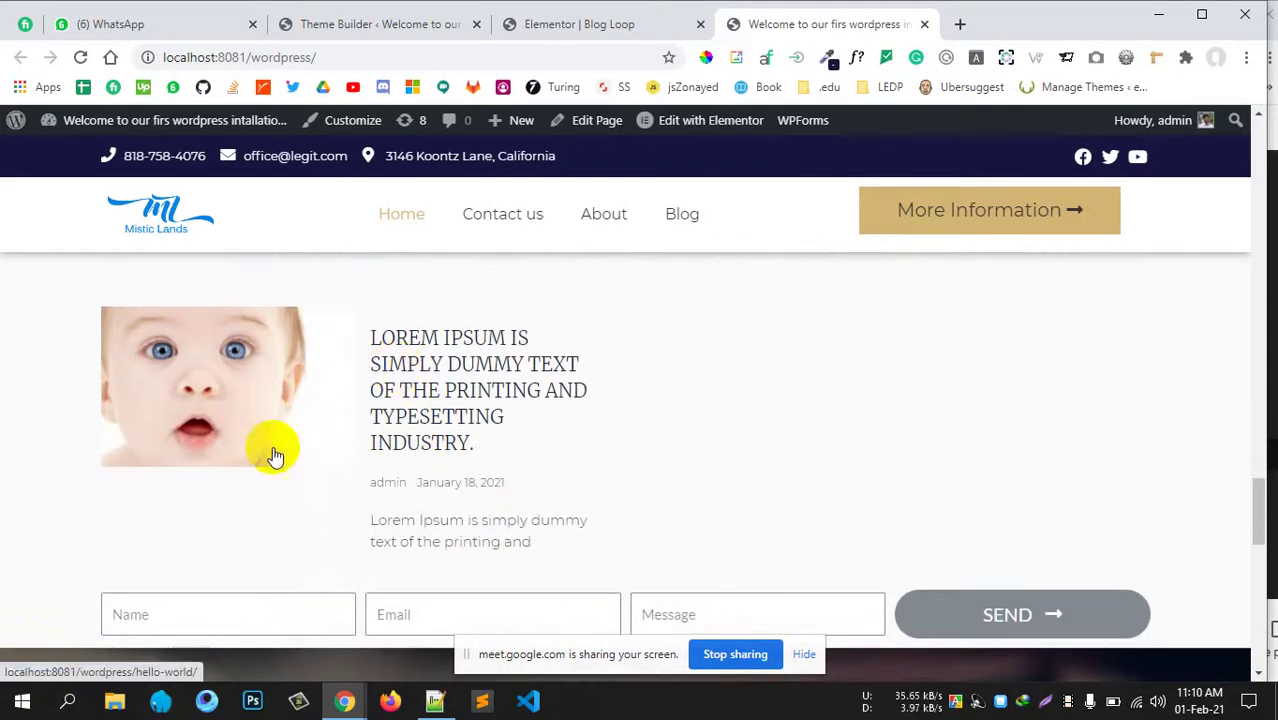
left_click(413, 383)
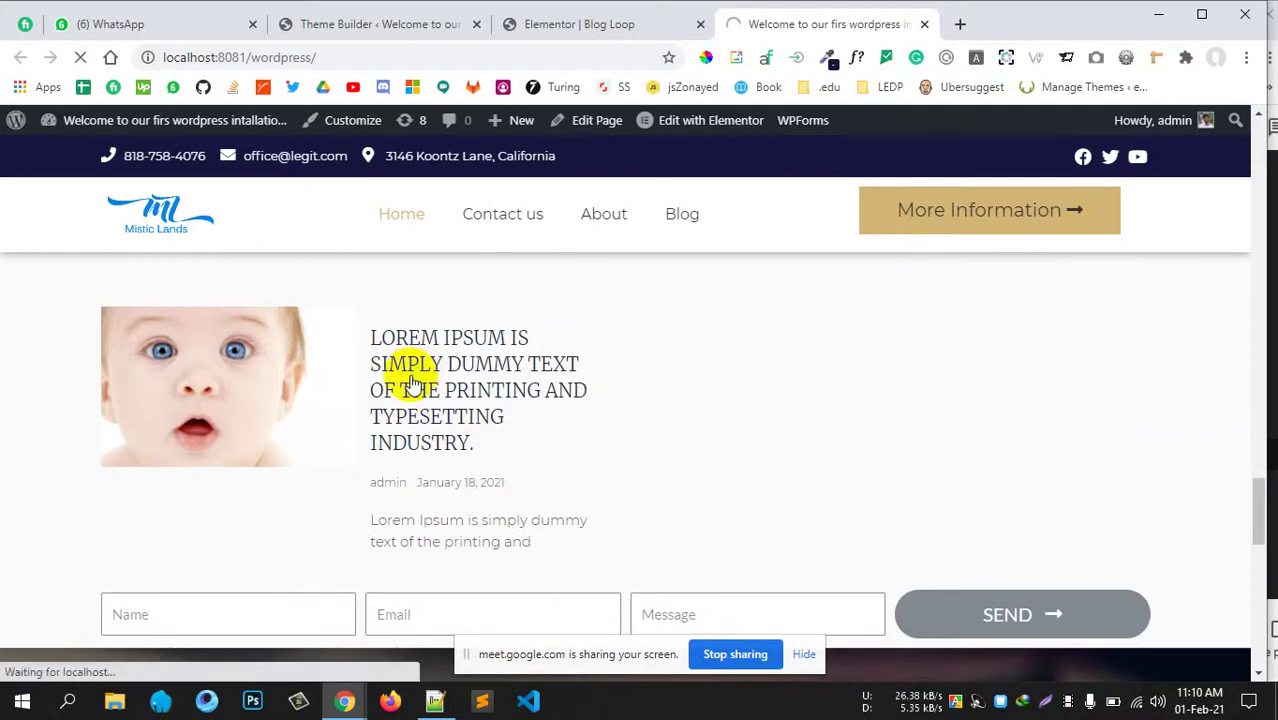
left_click(413, 383)
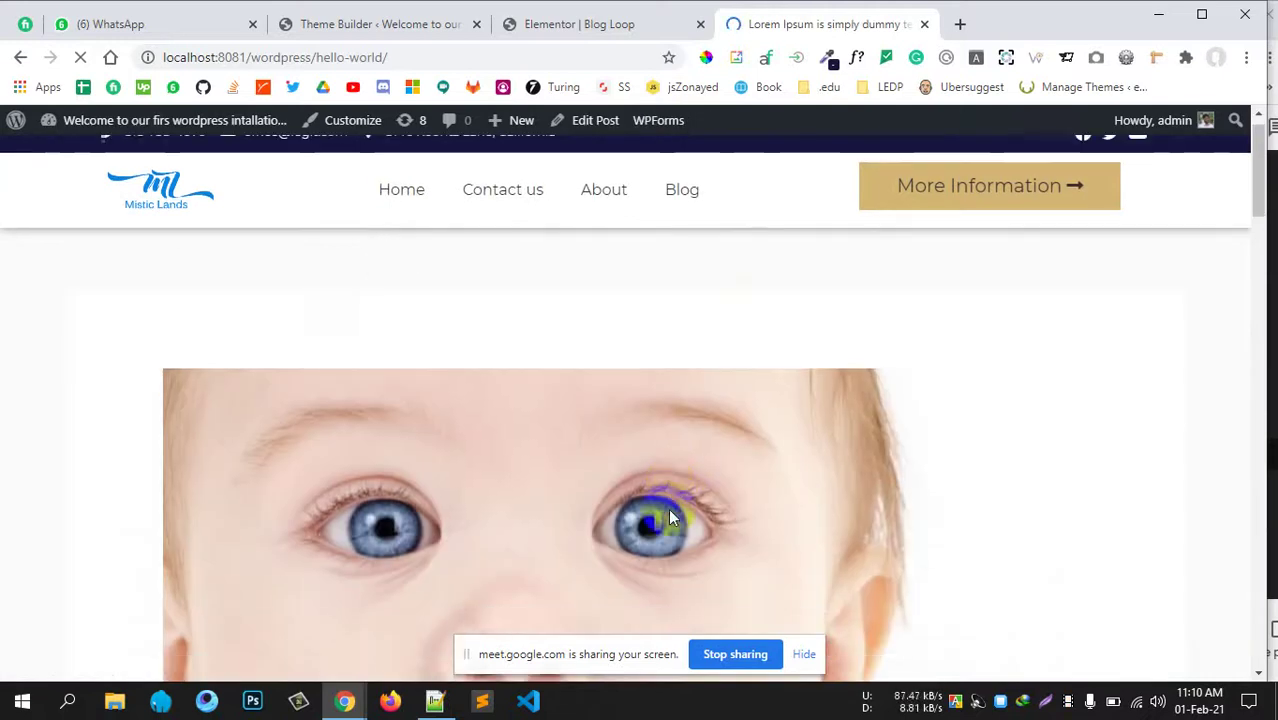
scroll(673, 502, "down", 8)
scroll(668, 480, "up", 10)
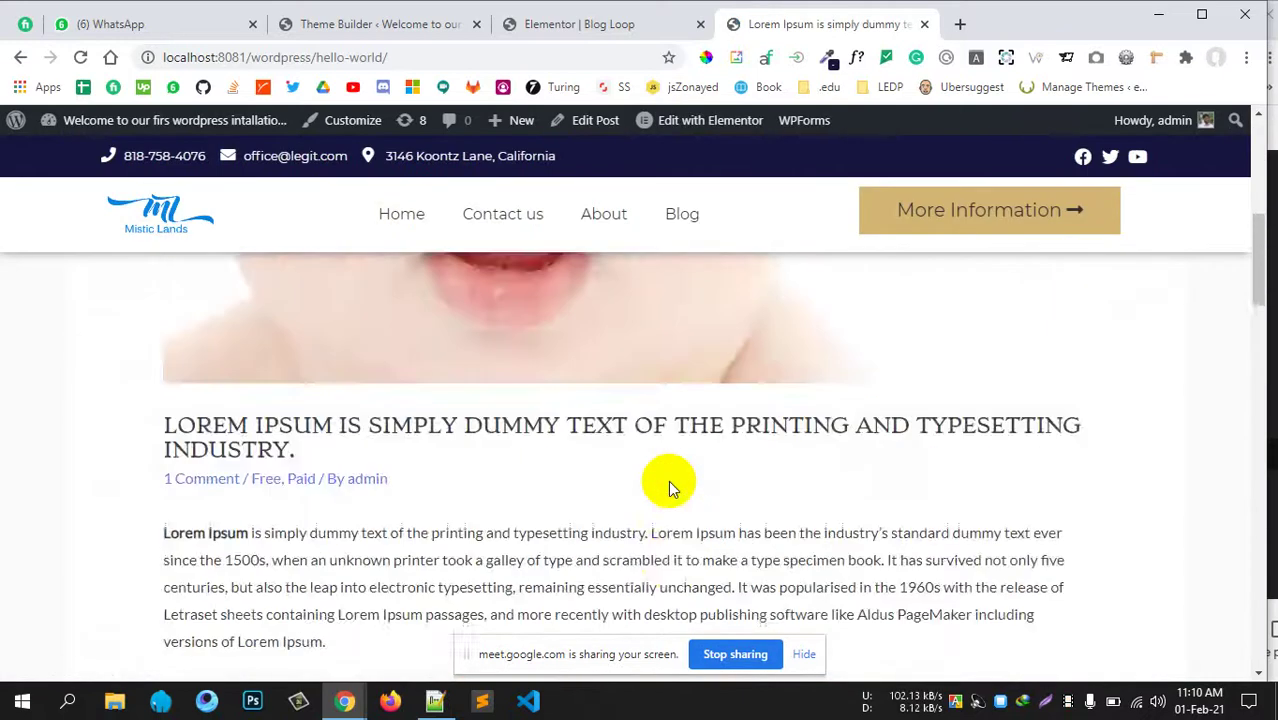
Return to the homepage and open the January 31, 2021 post through its title in the blog listing.
left_click(20, 57)
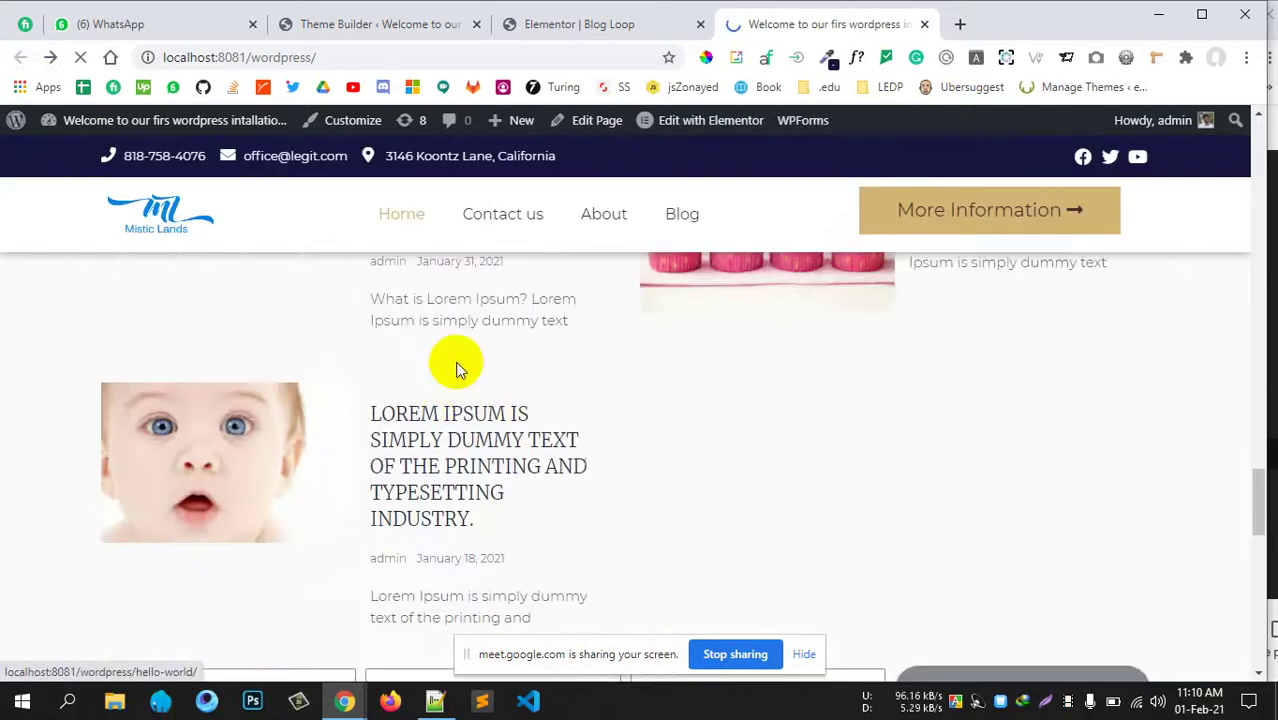
scroll(443, 474, "up", 2)
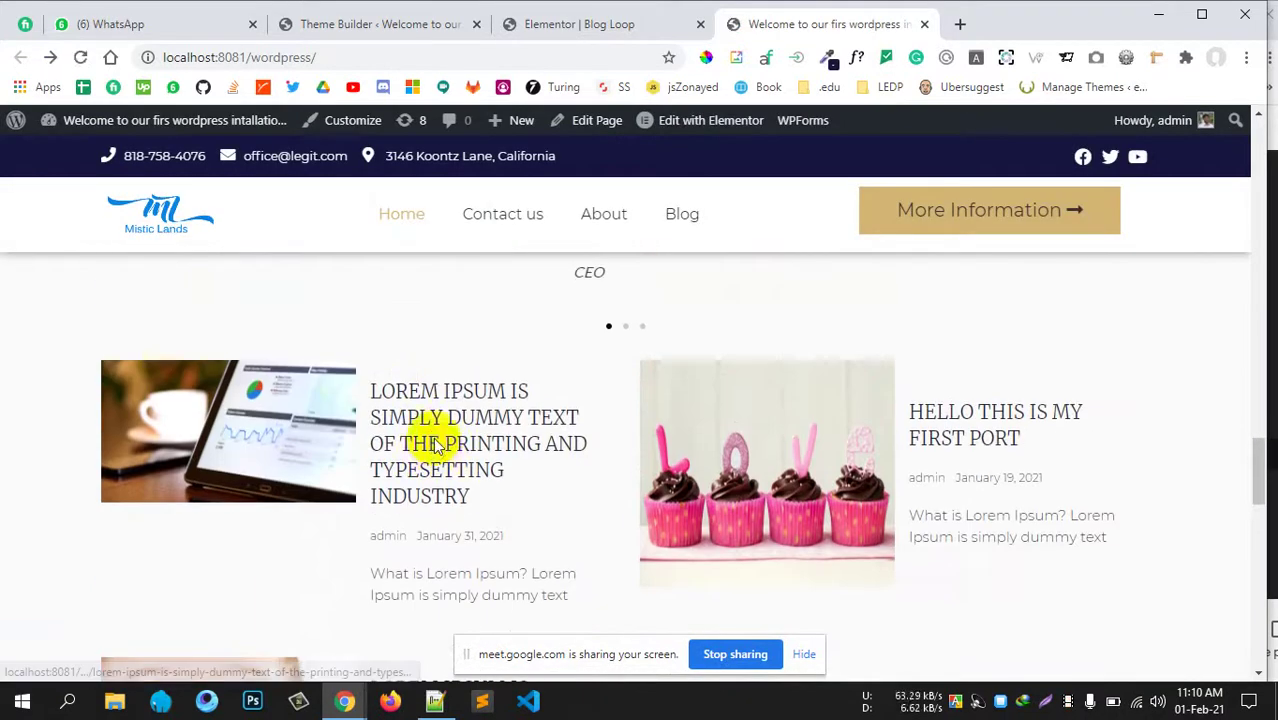
left_click(591, 447)
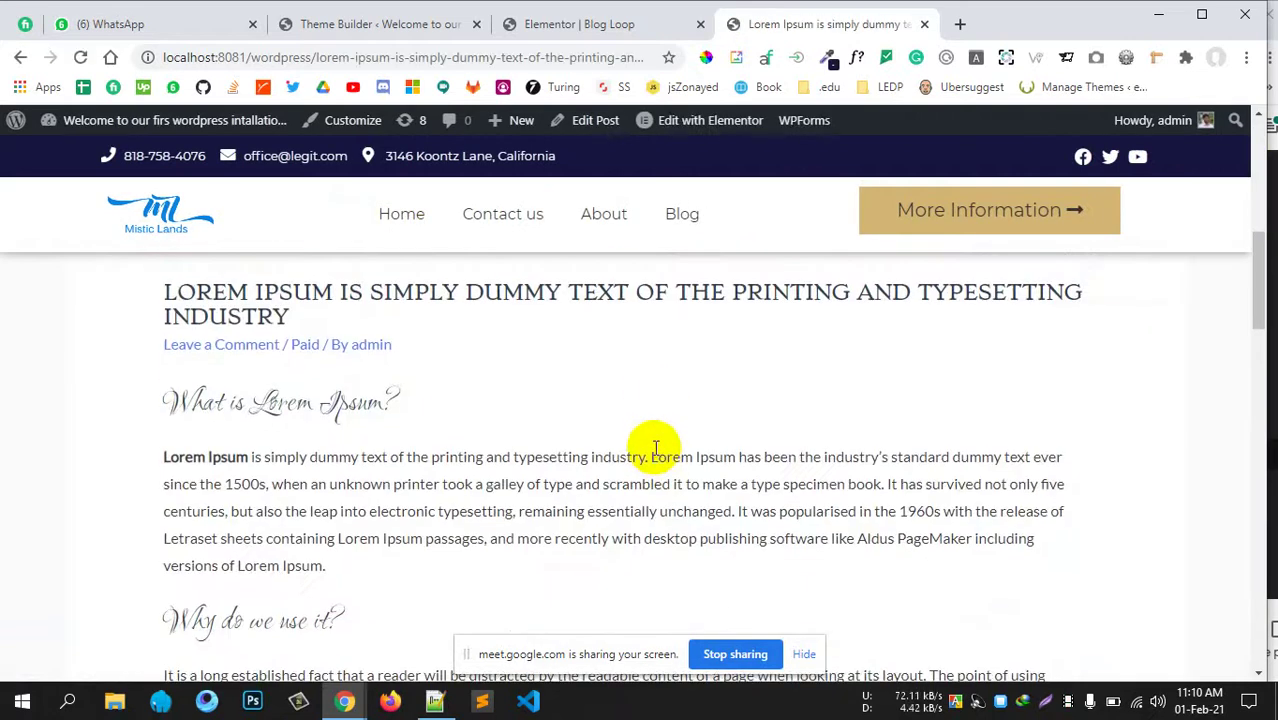
Examine the post page's layout, from the featured image and title through the content to the comment form.
scroll(590, 456, "down", 5)
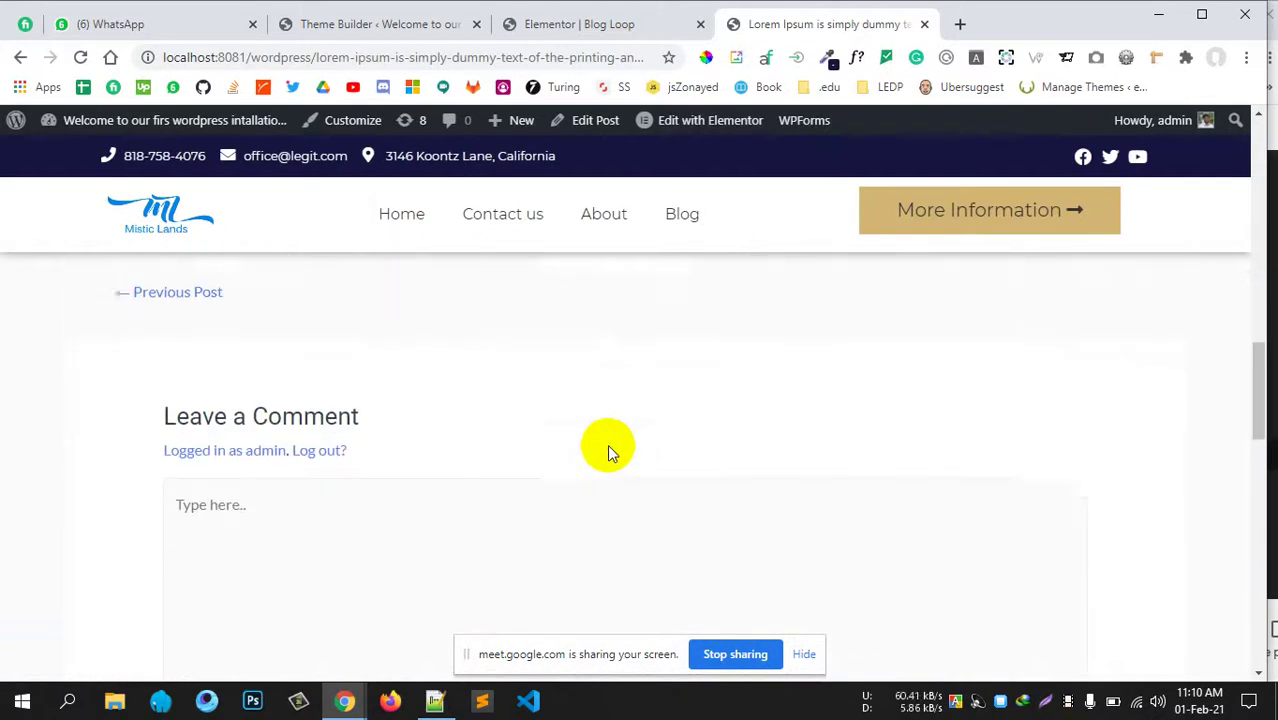
scroll(607, 444, "up", 8)
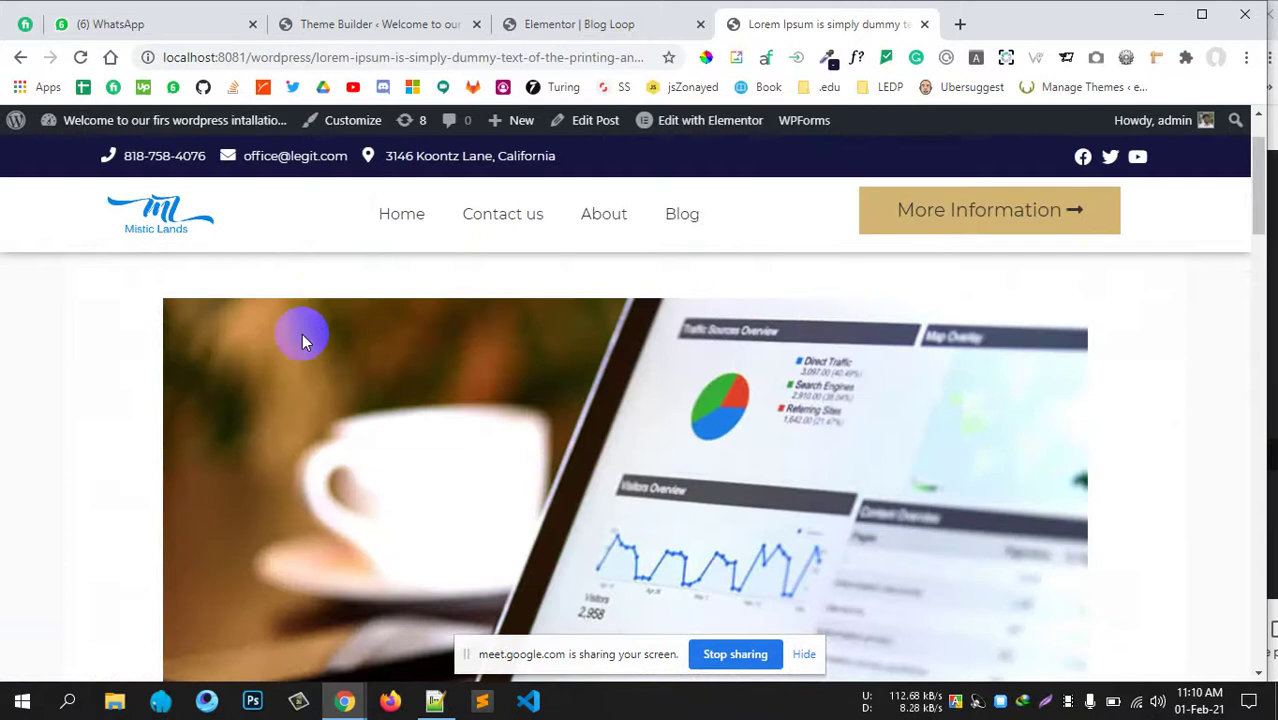
scroll(506, 446, "up", 1)
scroll(519, 455, "down", 2)
scroll(561, 402, "up", 2)
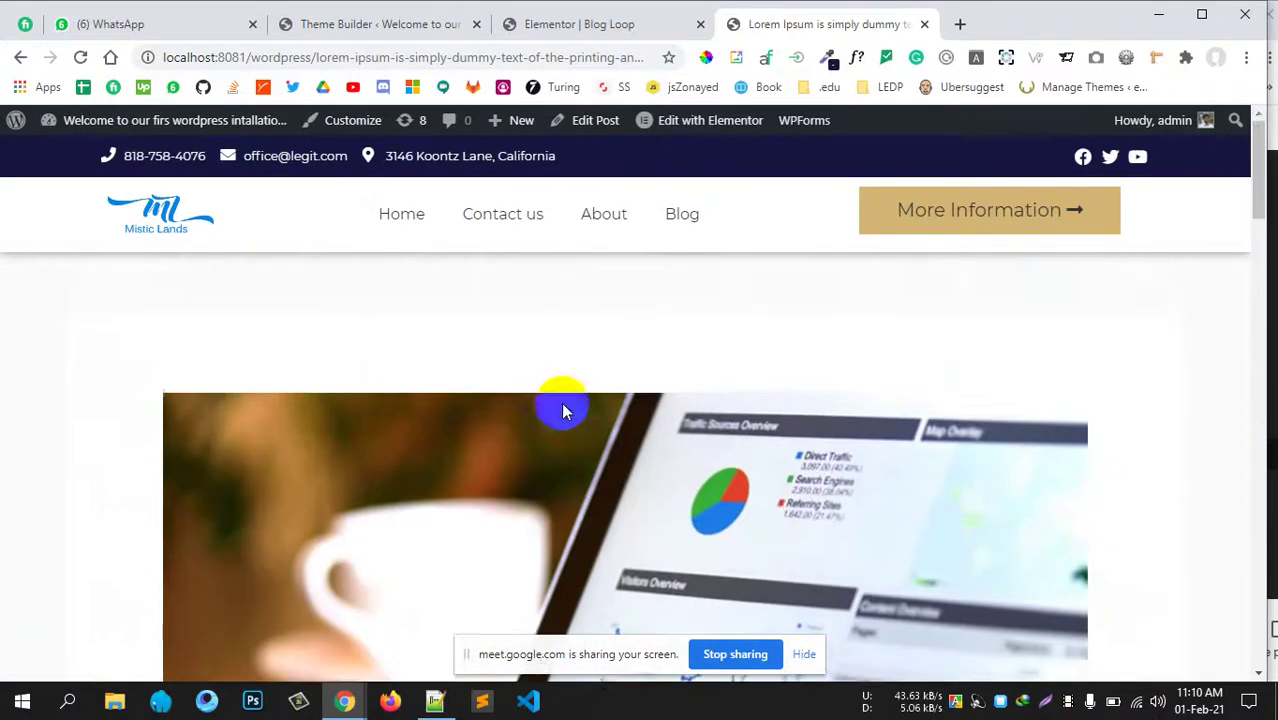
scroll(300, 342, "down", 5)
scroll(305, 471, "up", 4)
scroll(575, 343, "down", 4)
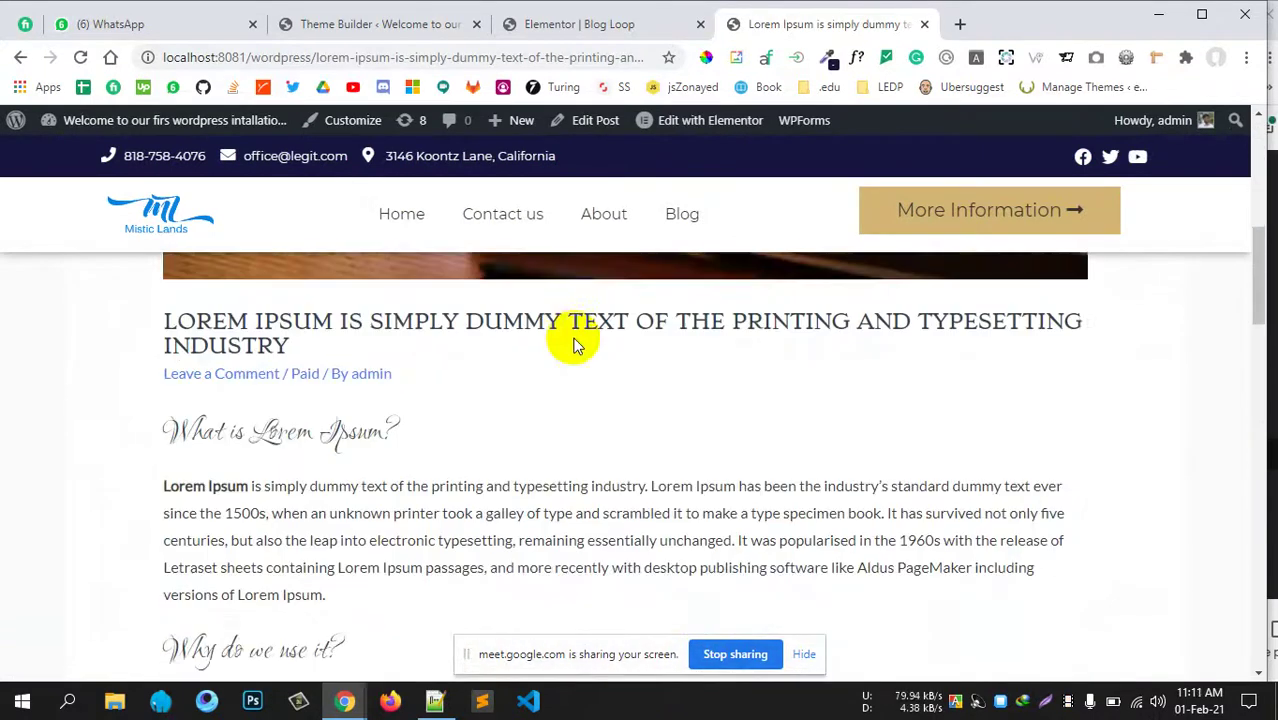
scroll(575, 343, "down", 1)
scroll(670, 465, "up", 4)
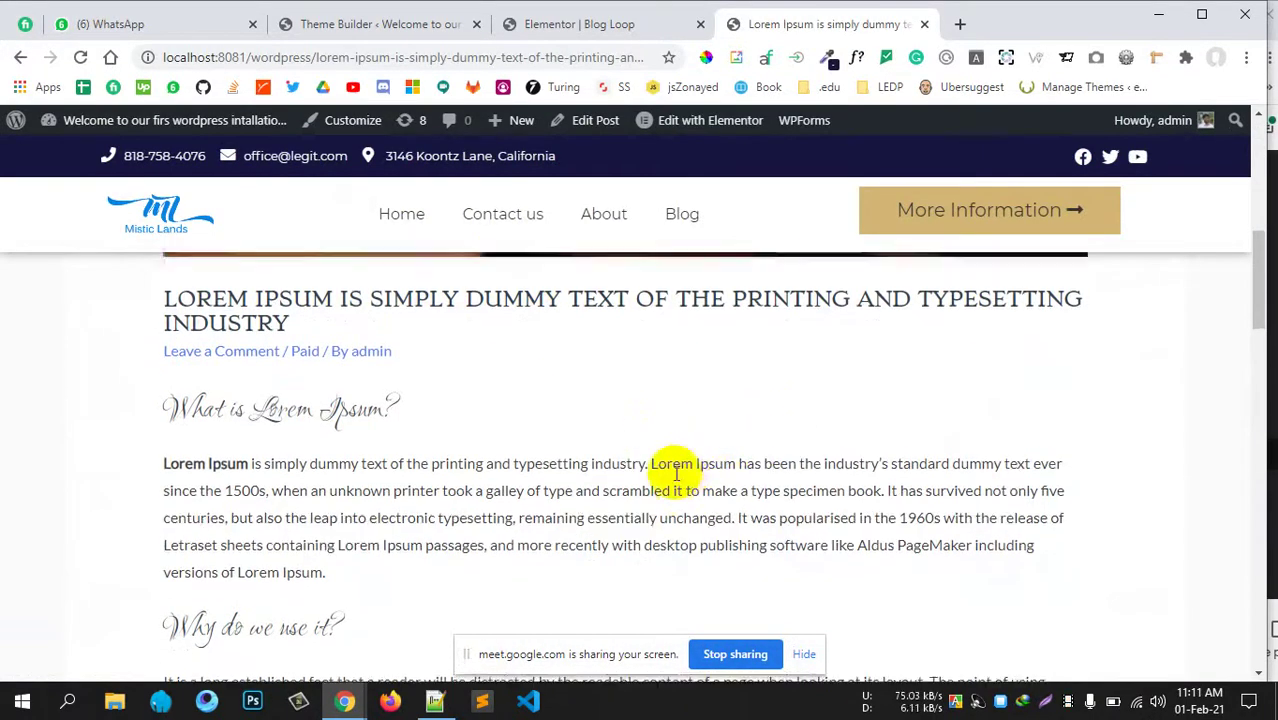
scroll(662, 482, "up", 2)
scroll(560, 440, "down", 6)
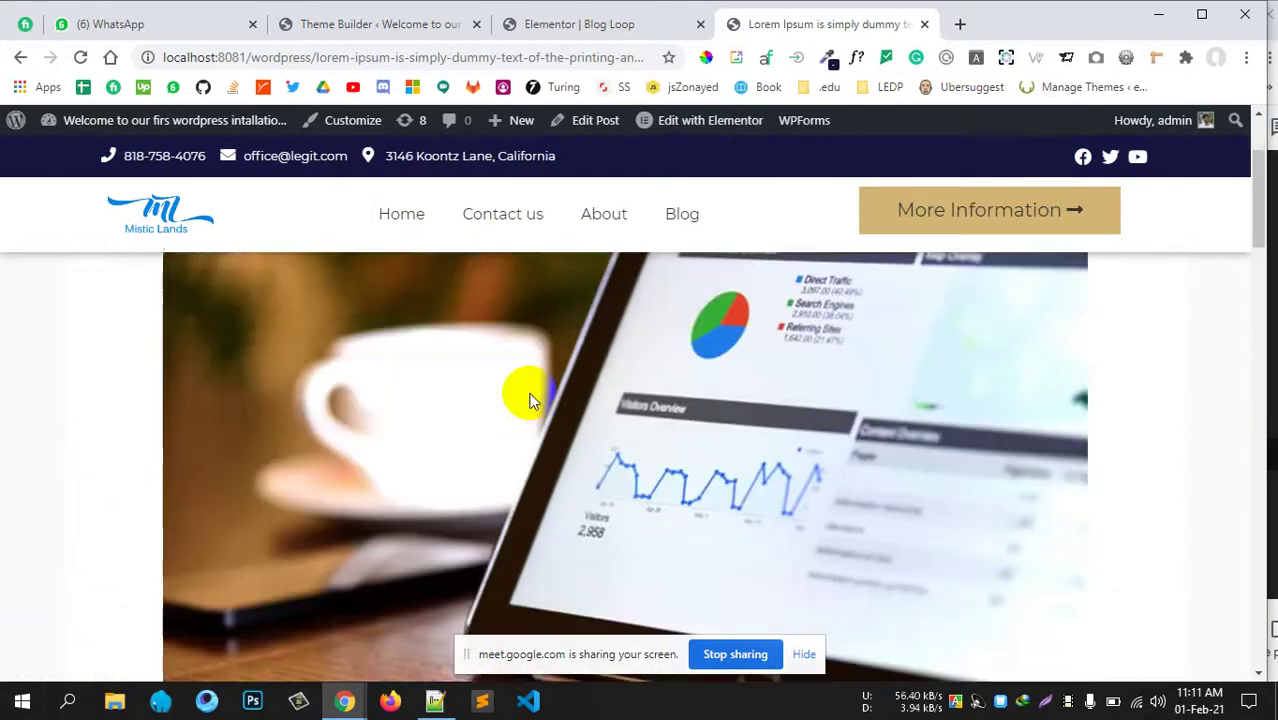
scroll(581, 464, "down", 8)
scroll(585, 462, "up", 10)
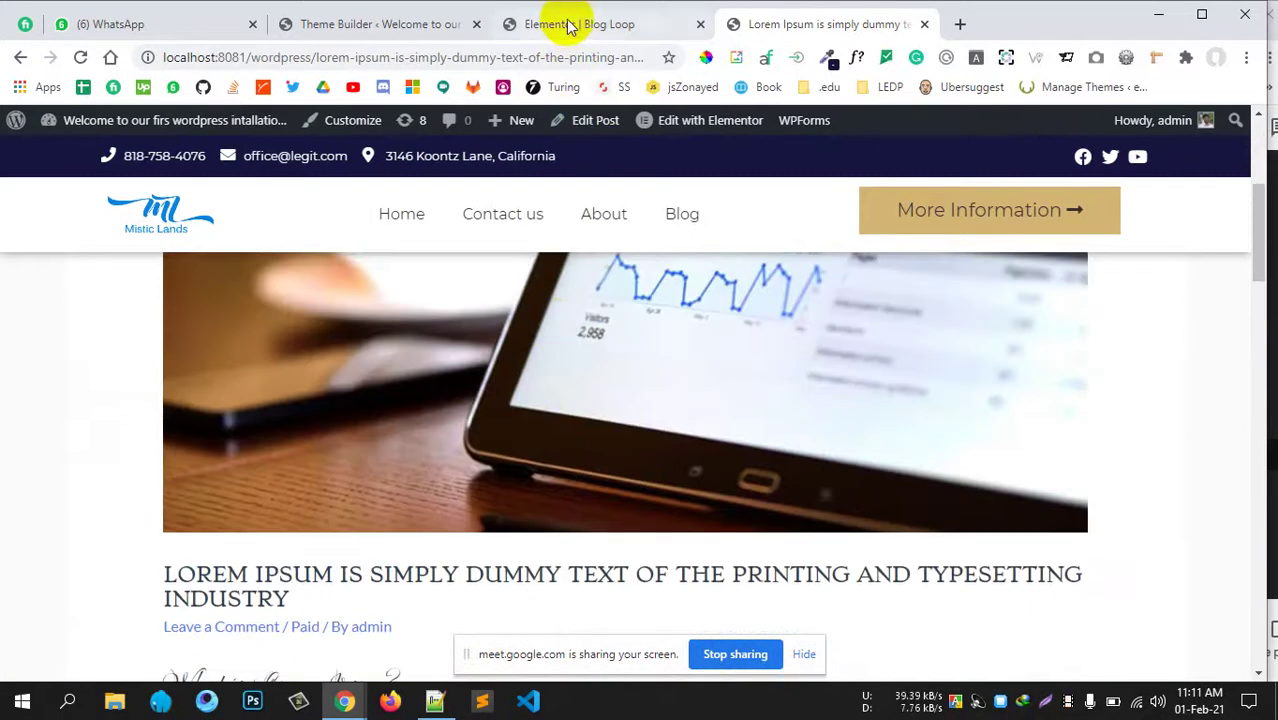
Go back to the Theme Builder page and show its Single Post templates.
left_click(567, 24)
left_click(412, 24)
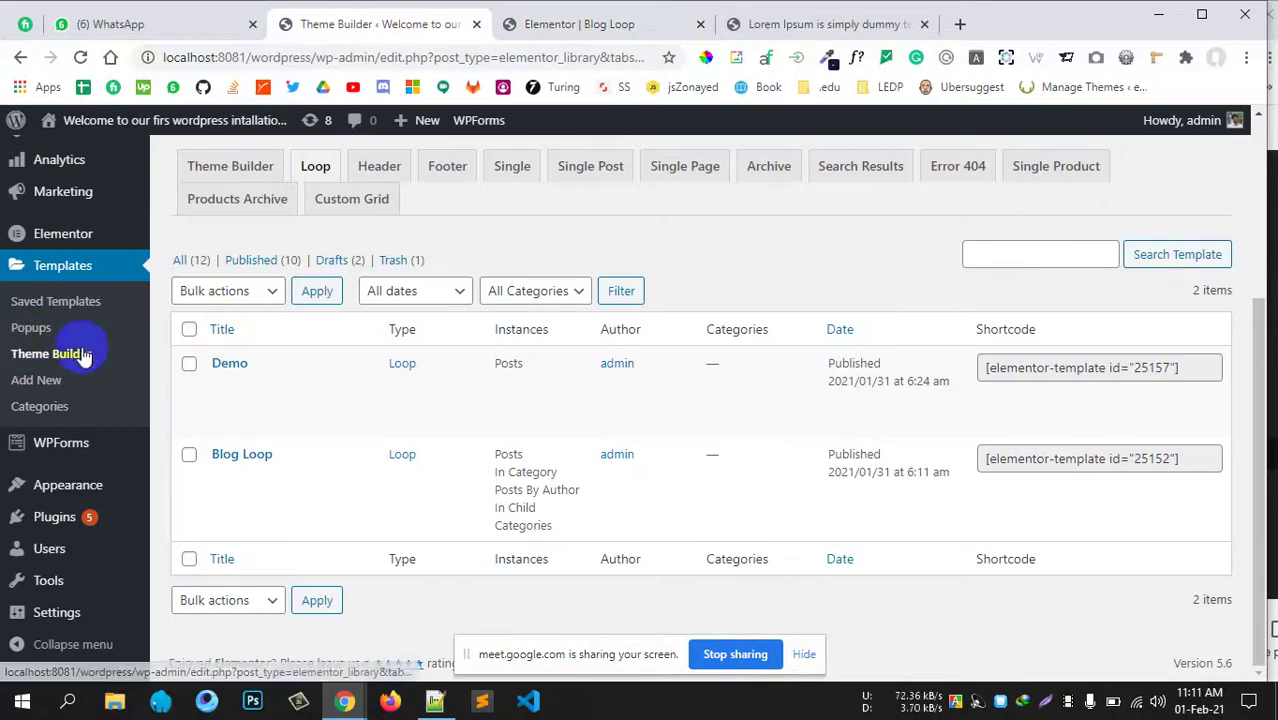
scroll(300, 262, "up", 2)
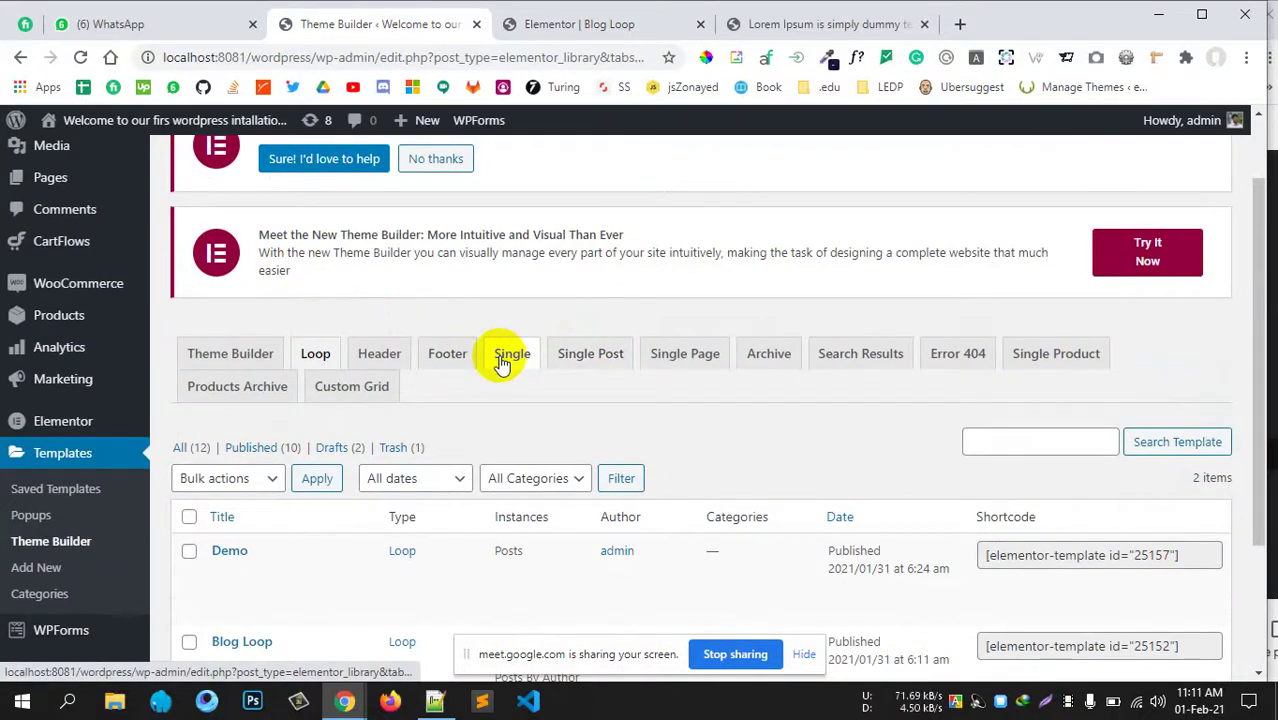
left_click(565, 358)
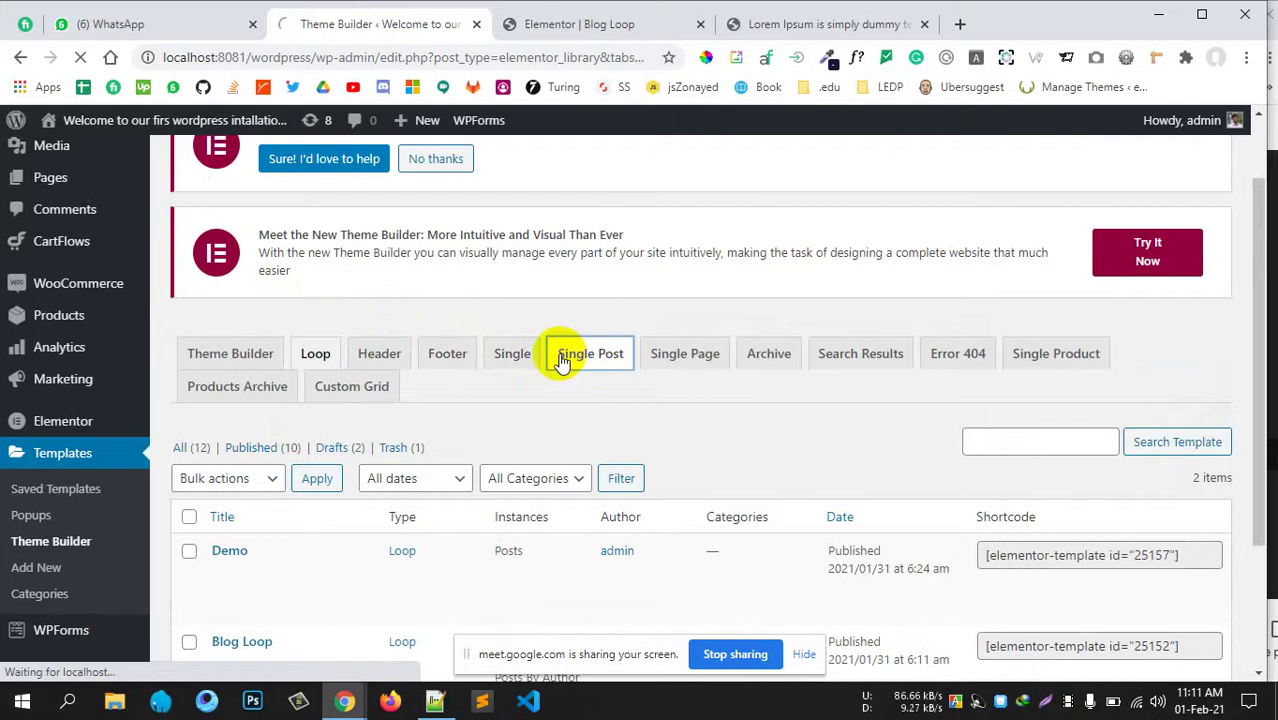
scroll(573, 358, "down", 2)
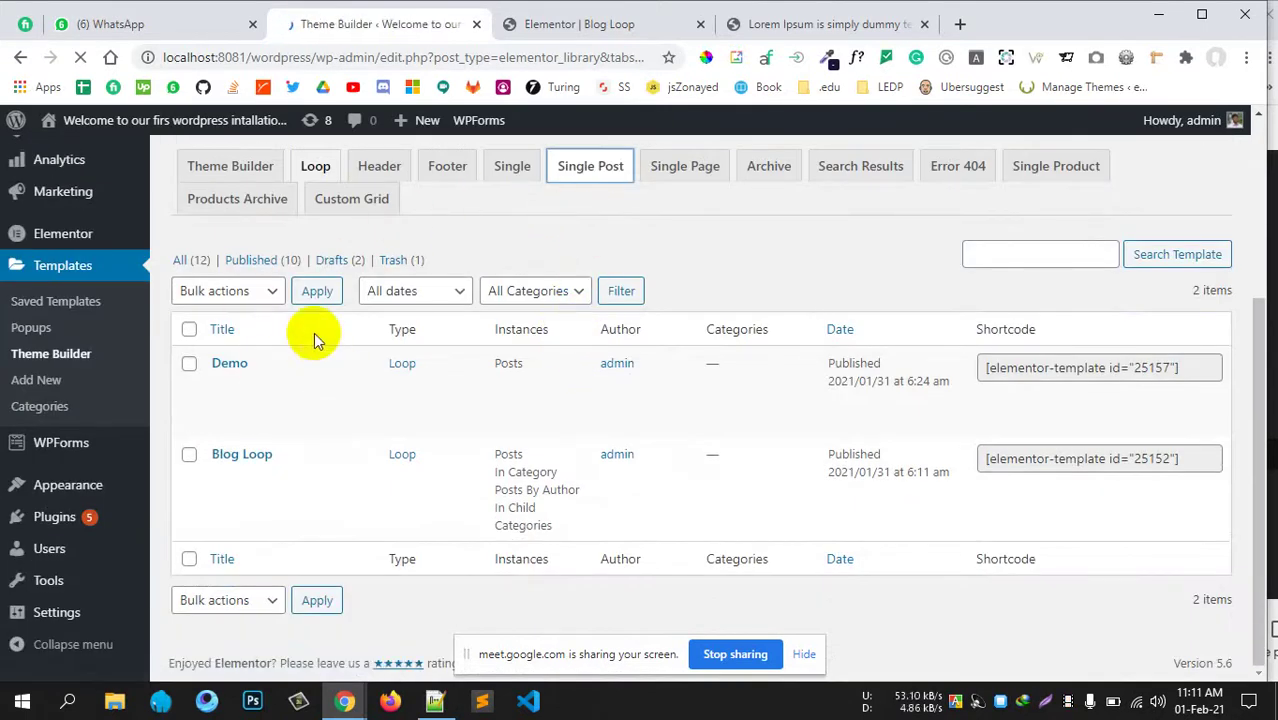
scroll(685, 408, "down", 2)
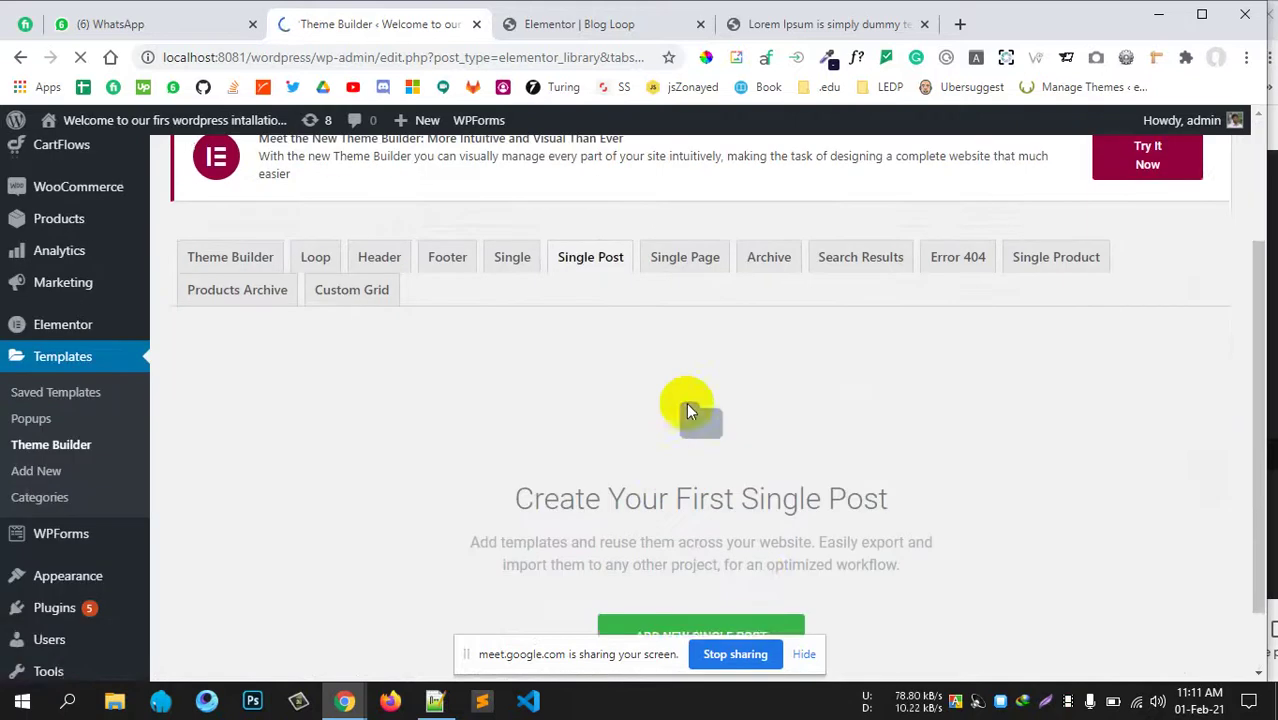
Create a new Single Post template named "First Single Post".
scroll(782, 485, "down", 1)
left_click(676, 551)
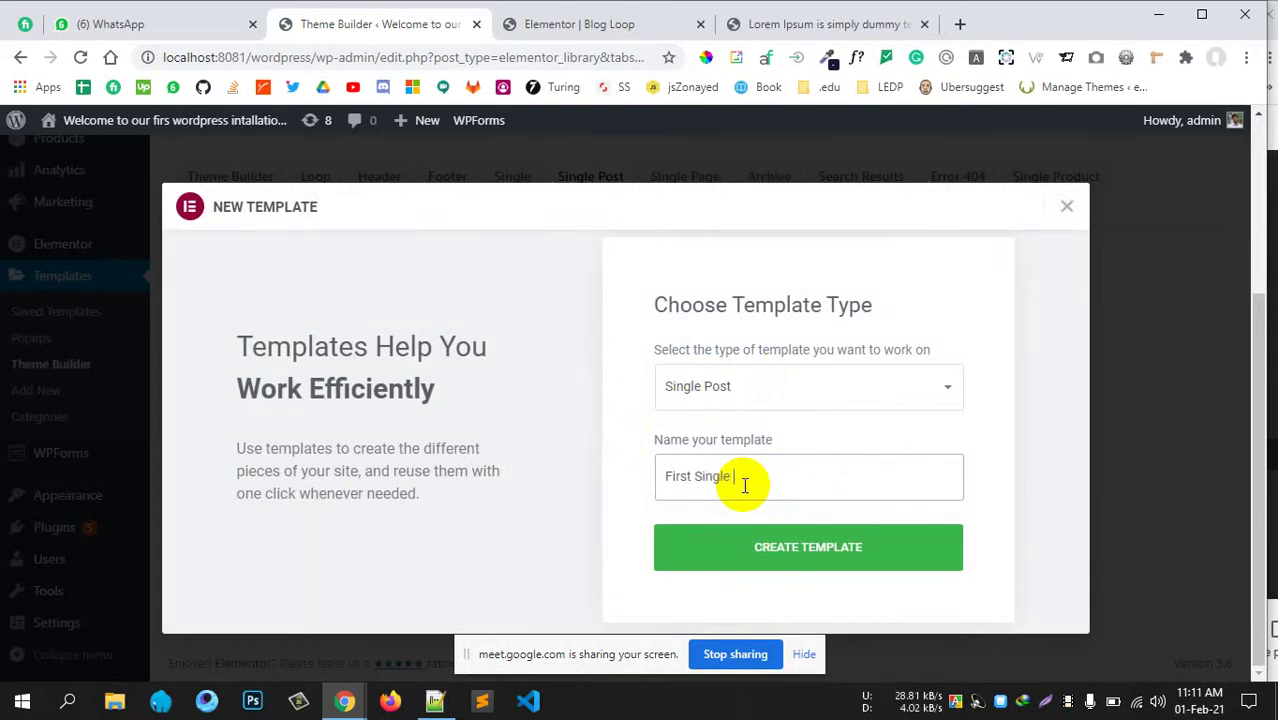
left_click(779, 551)
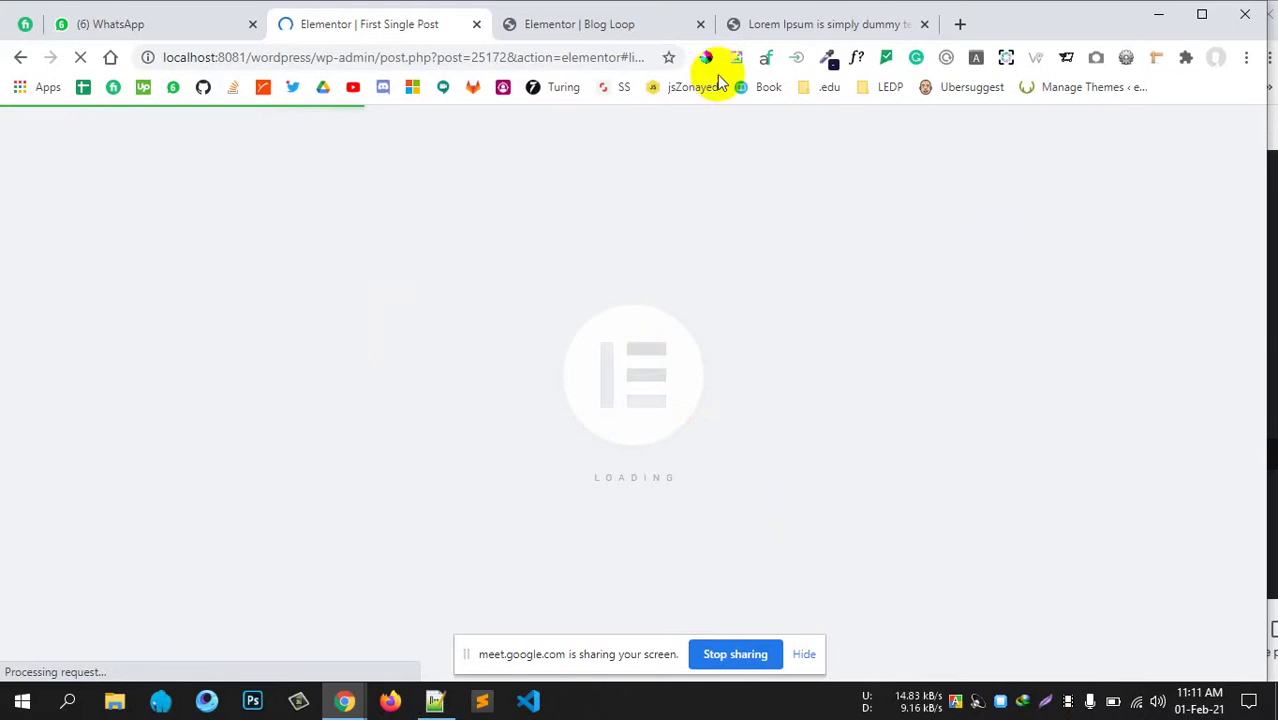
Dismiss the welcome popup on the live post page and look over the Blog Loop template.
left_click(768, 24)
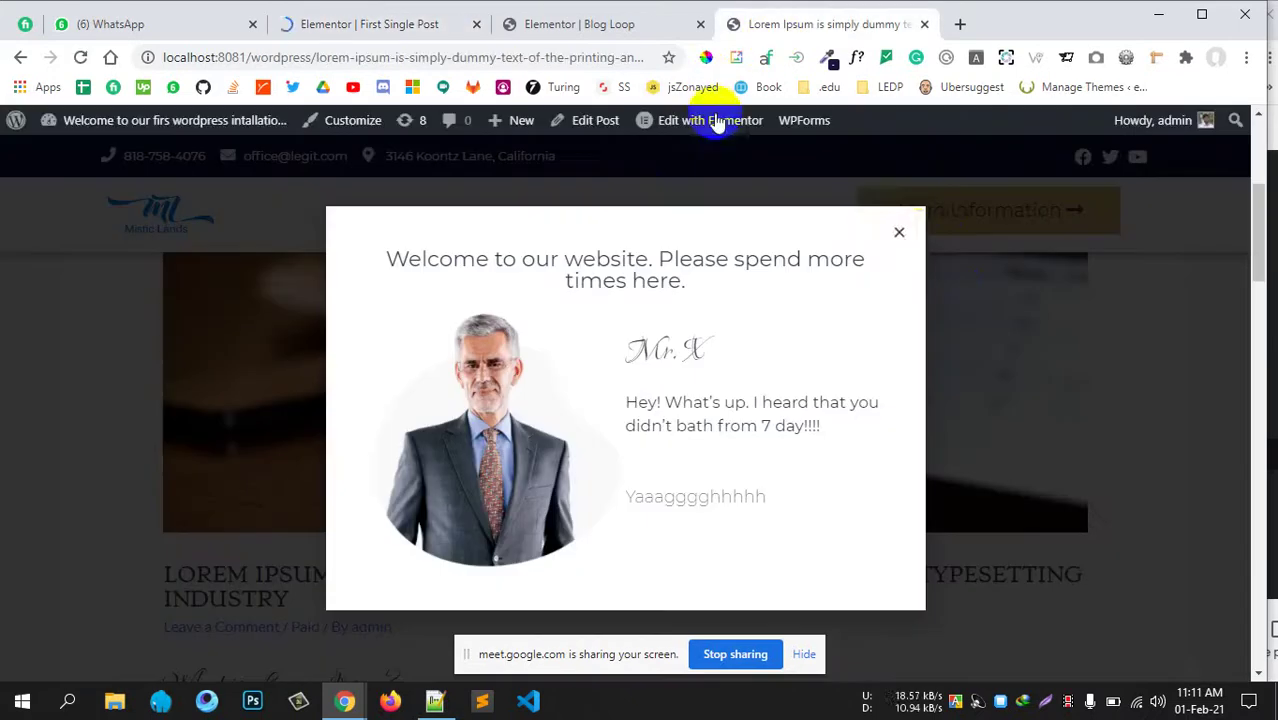
left_click(899, 233)
left_click(603, 26)
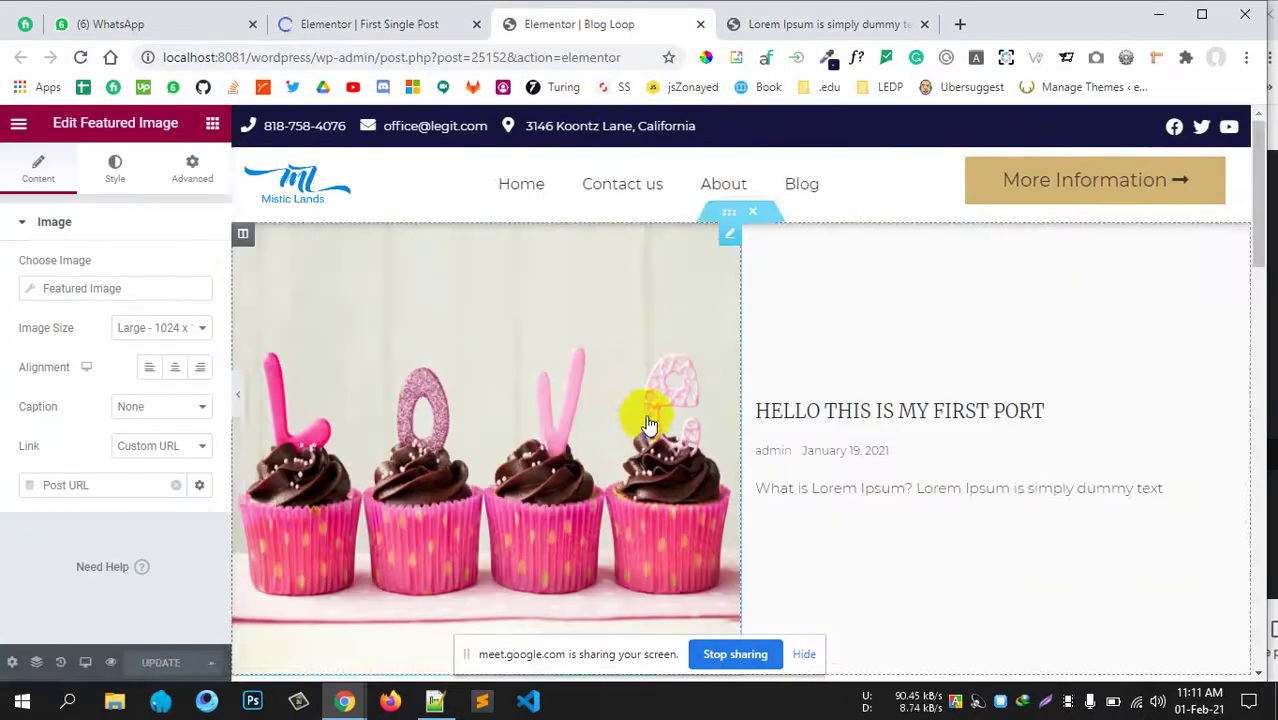
scroll(648, 424, "down", 2)
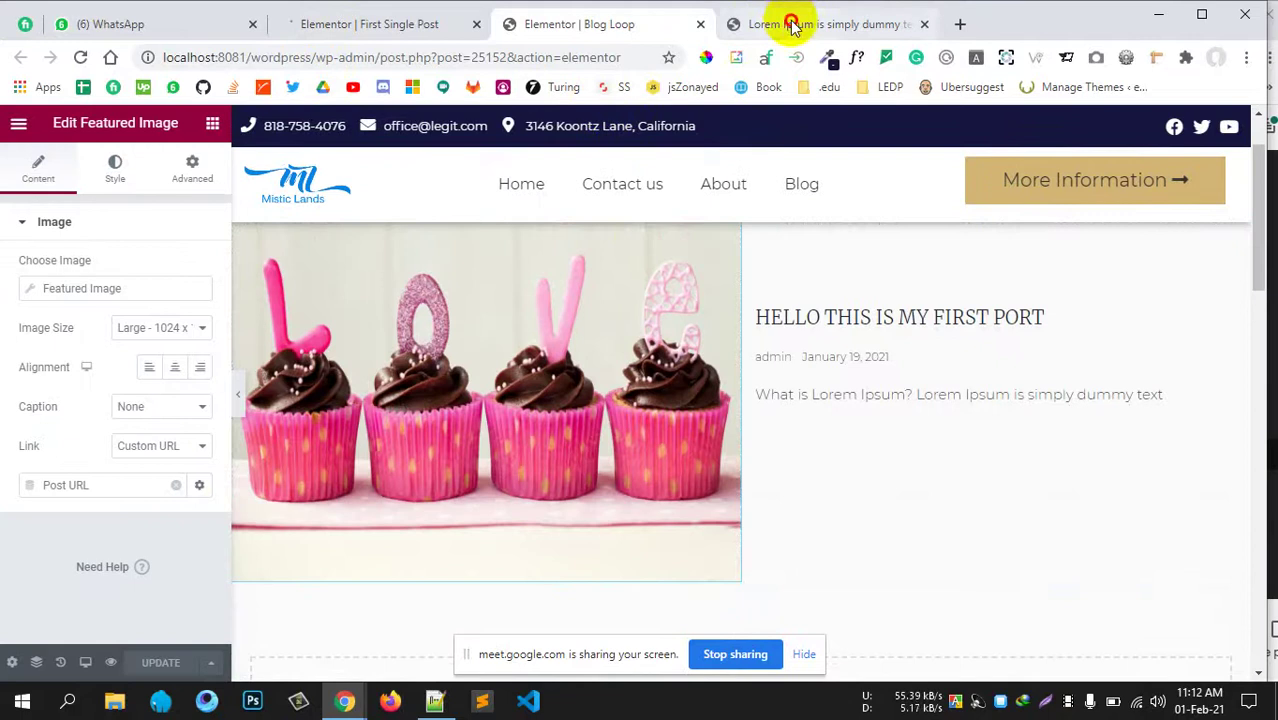
Open the site's homepage from the post page in a new browser tab and place it ahead of the post's tab.
left_click(791, 24)
middle_click(400, 214)
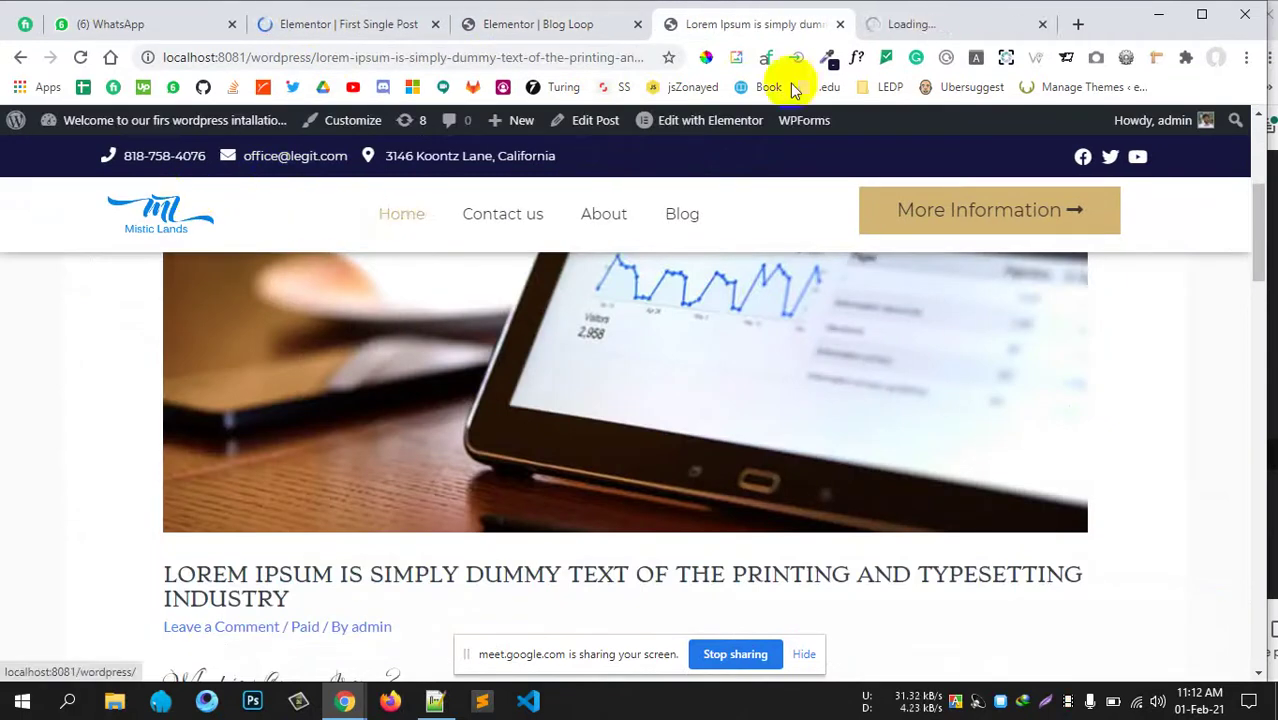
left_click_drag(941, 28, 812, 36)
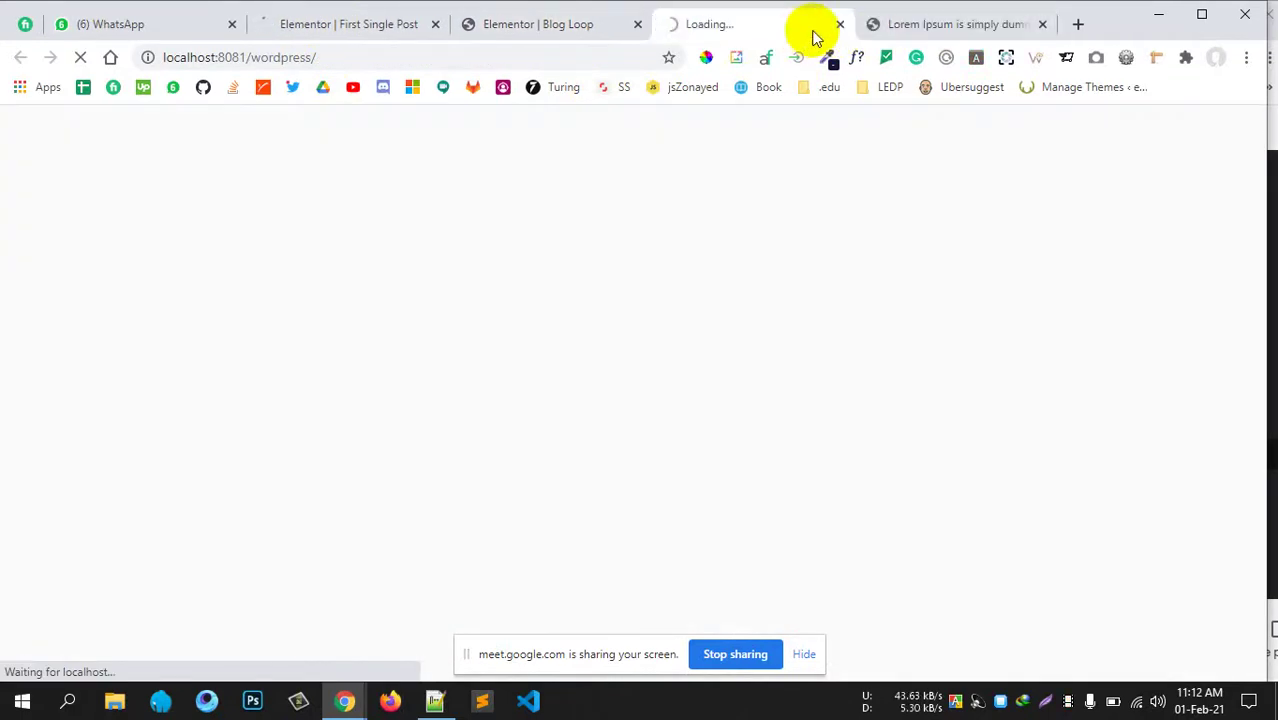
Return to the First Single Post template, close the template library and look over the available Single widgets.
left_click(340, 32)
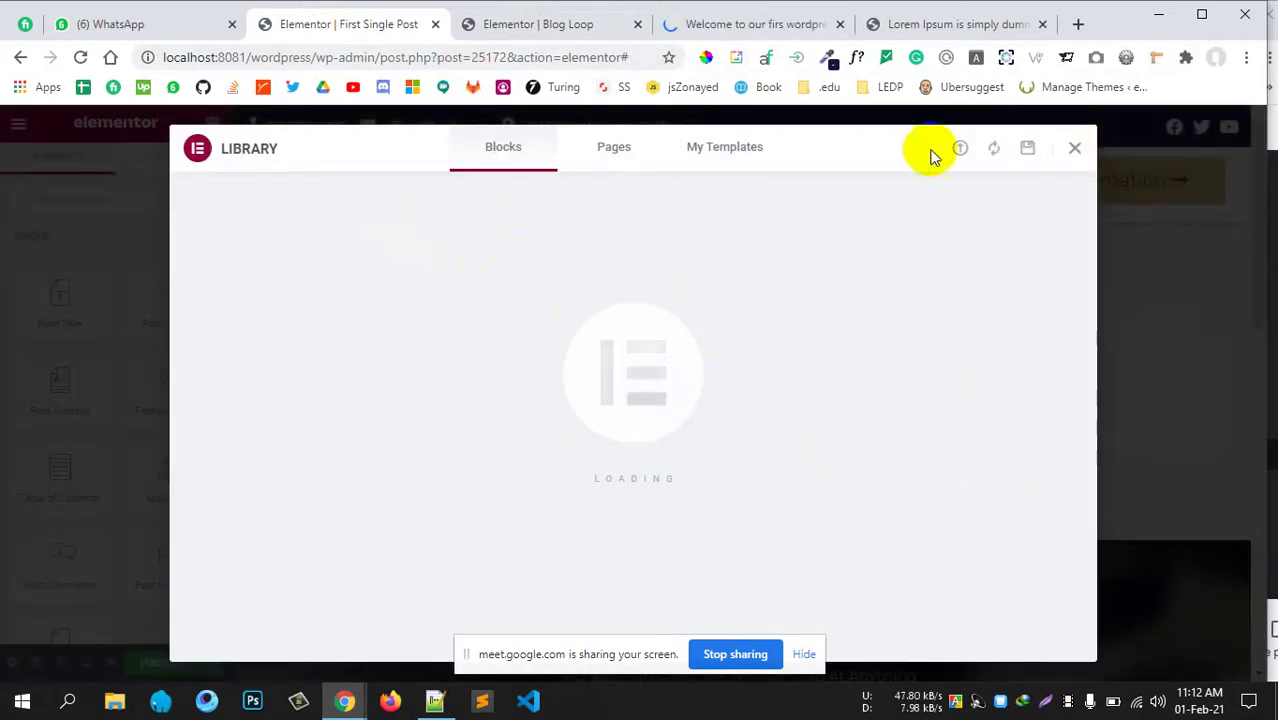
left_click(1075, 150)
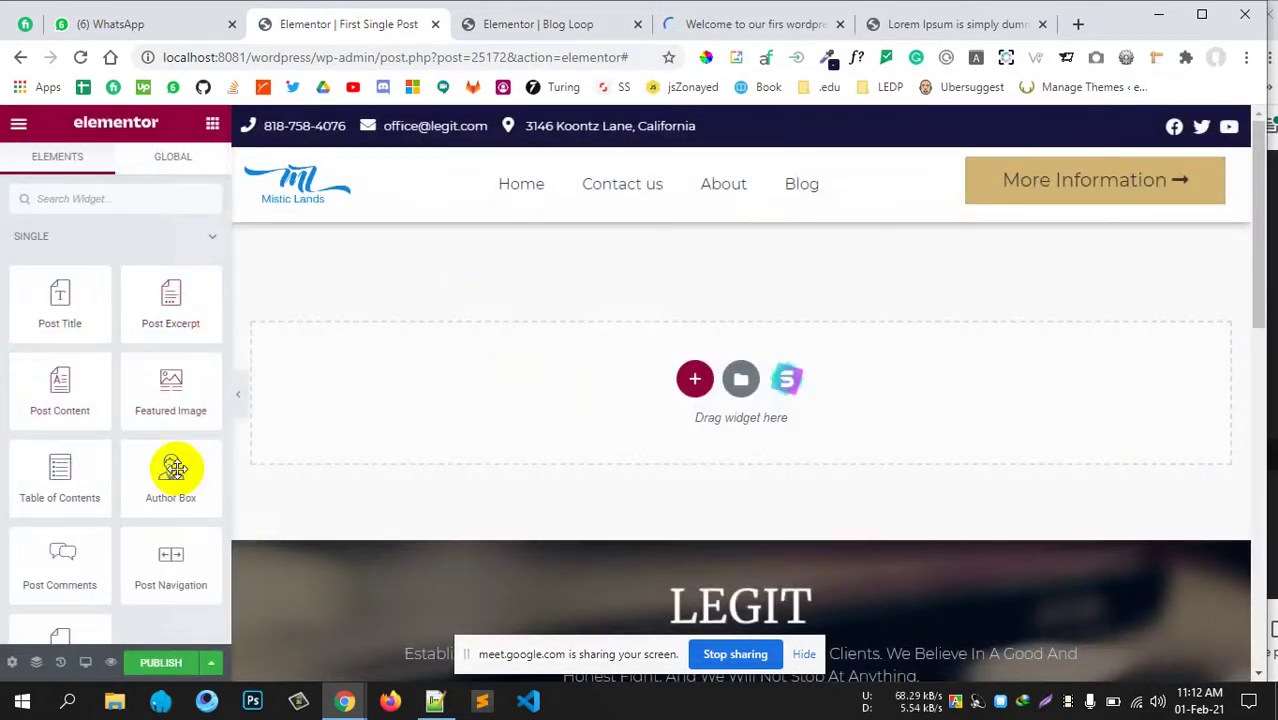
scroll(108, 516, "down", 2)
scroll(108, 516, "up", 2)
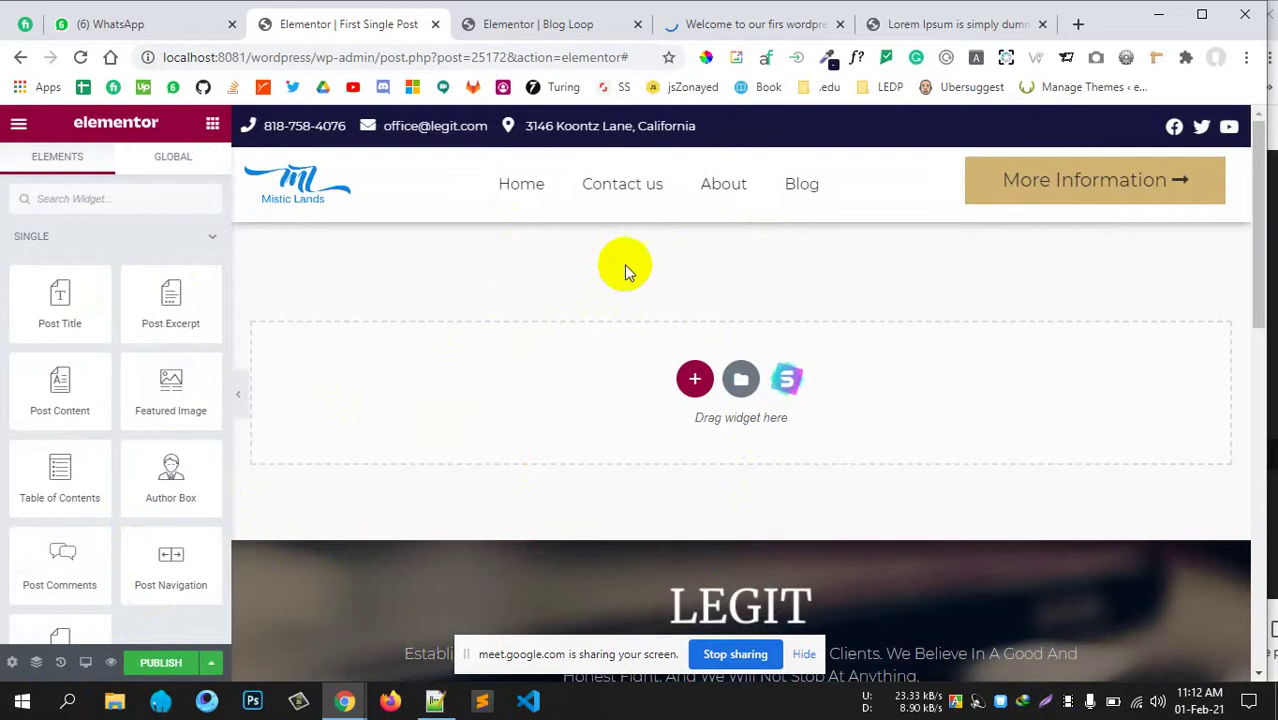
Look through the live homepage down to the Meet The Partners section.
left_click(743, 24)
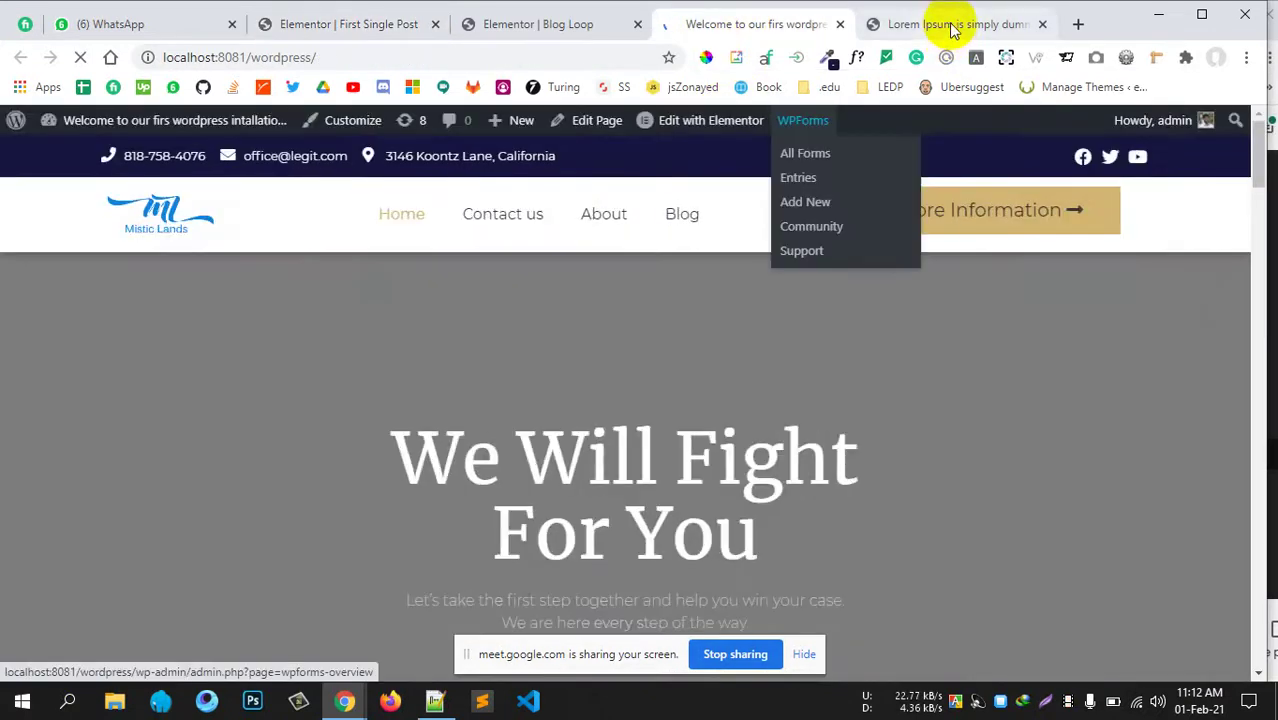
left_click(950, 24)
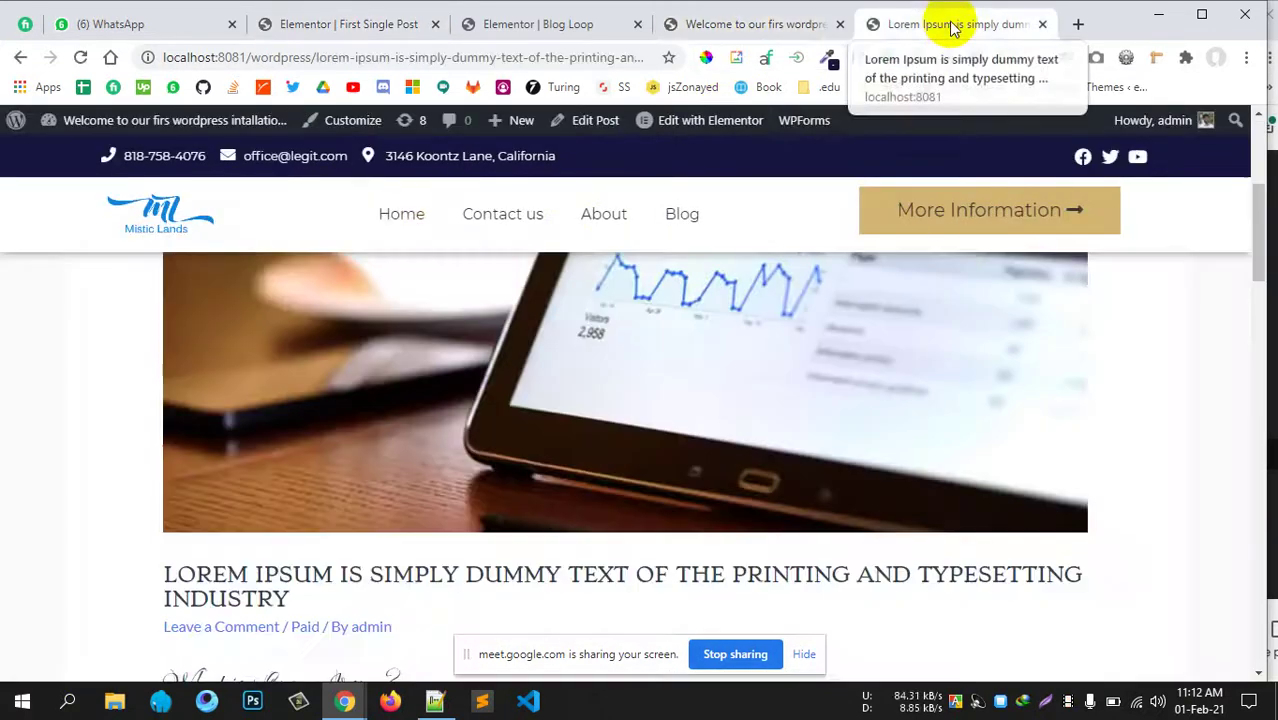
left_click(775, 27)
scroll(607, 300, "down", 10)
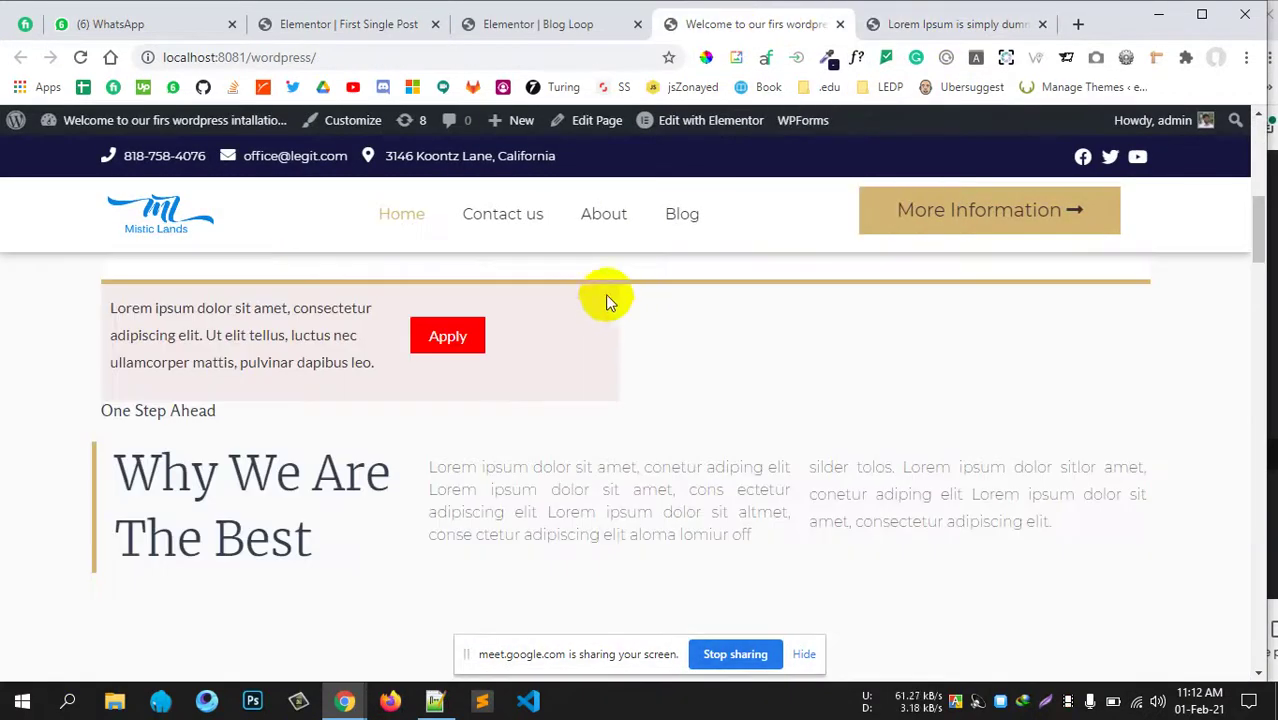
scroll(347, 265, "down", 5)
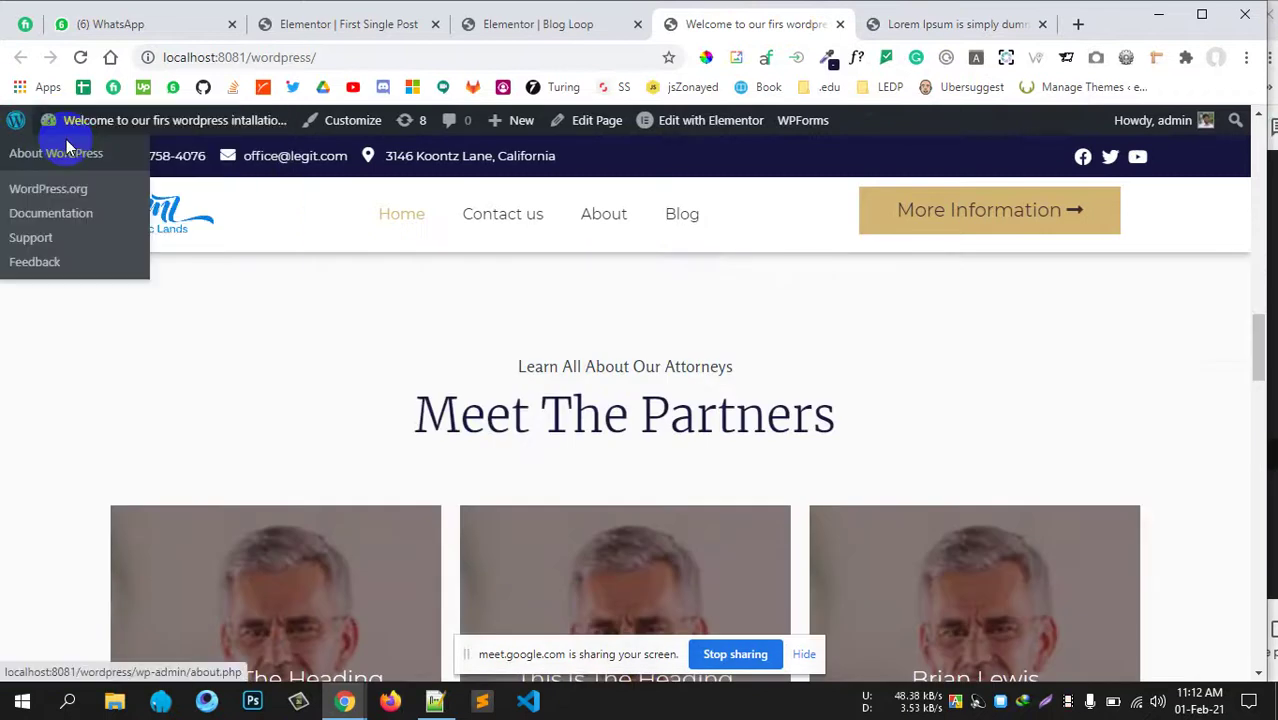
scroll(636, 360, "down", 3)
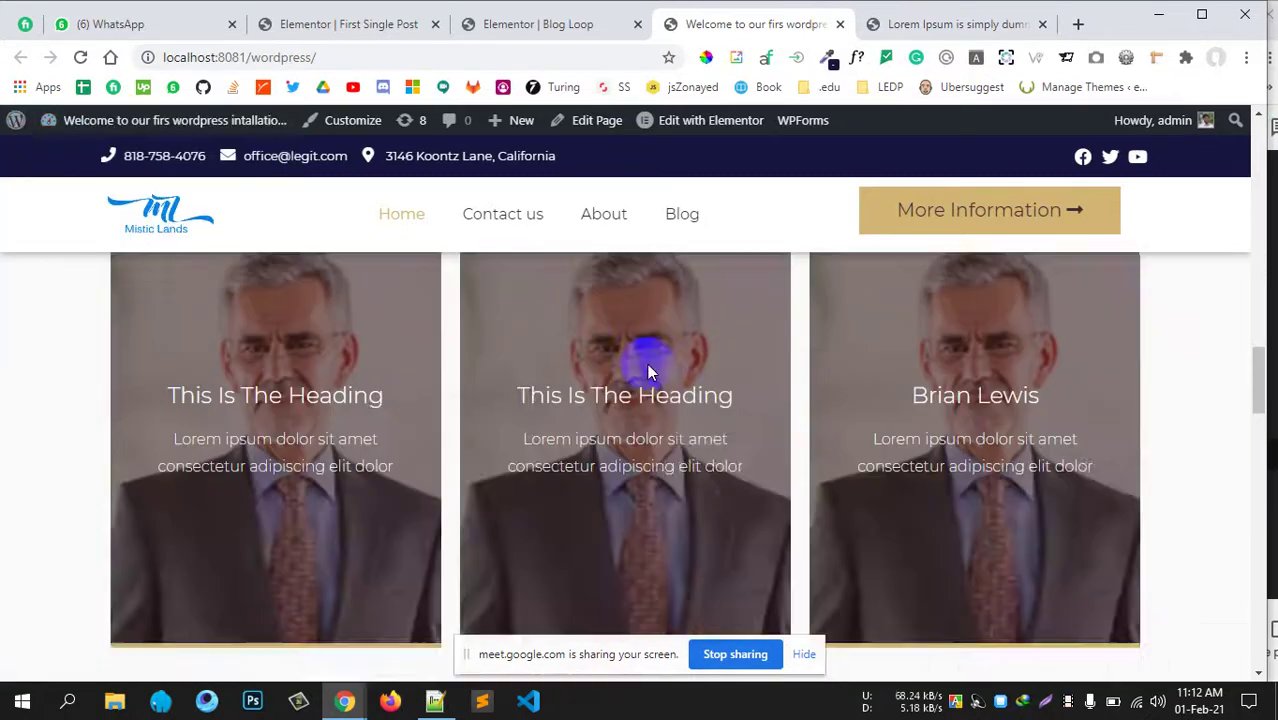
scroll(650, 371, "up", 2)
Examine the featured image on the live post page and highlight the post title below it.
left_click(936, 28)
scroll(420, 385, "up", 4)
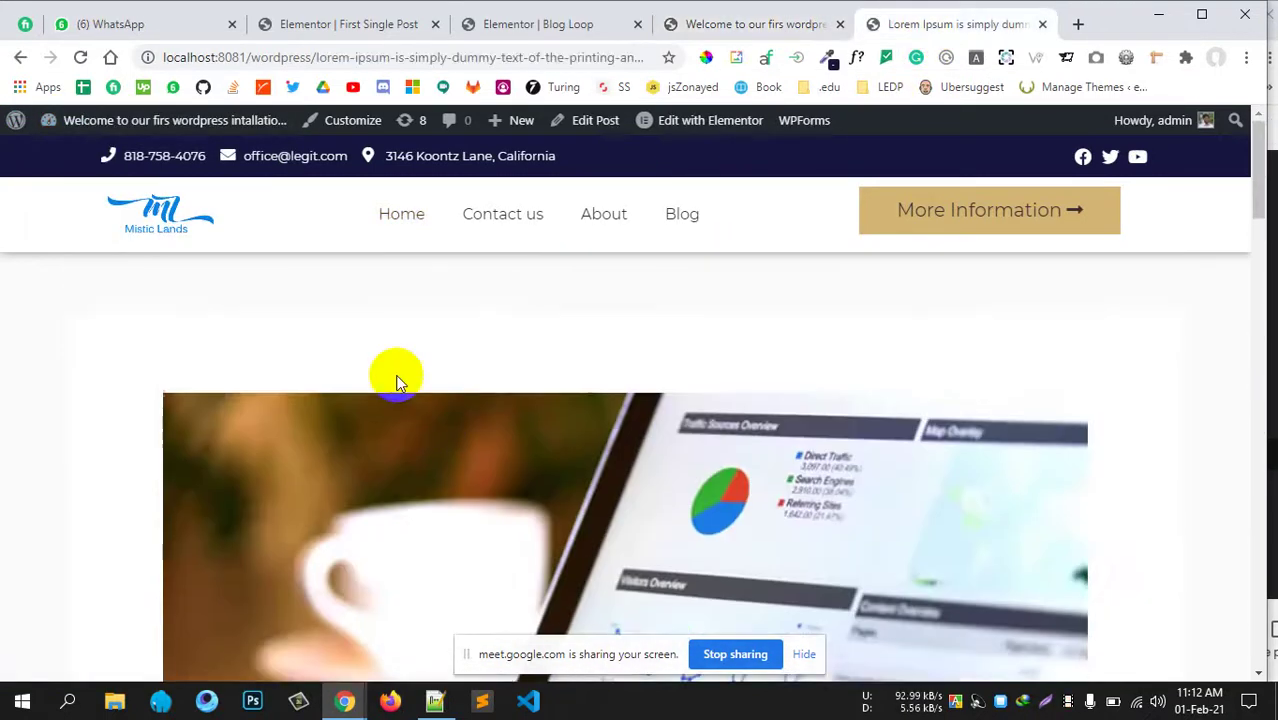
scroll(391, 390, "down", 6)
left_click_drag(300, 506, 163, 486)
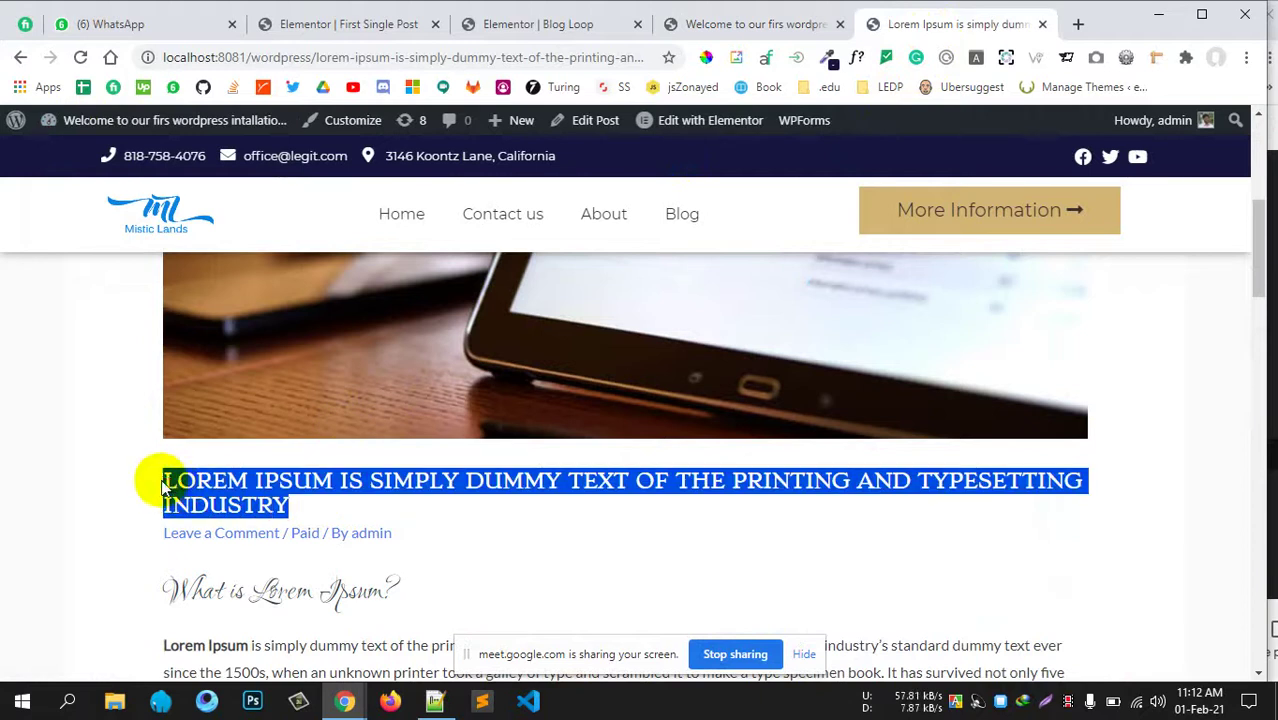
Return to the First Single Post template and set its page layout to Elementor Full Width.
left_click(355, 24)
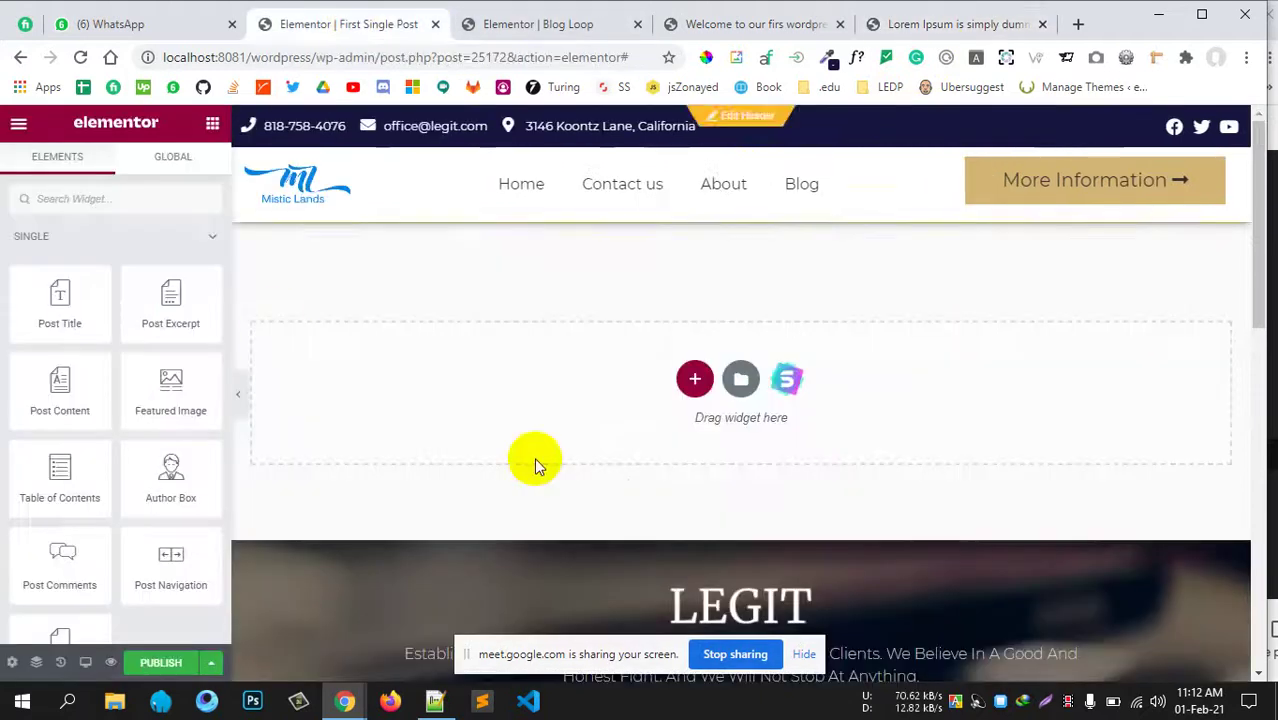
left_click(12, 663)
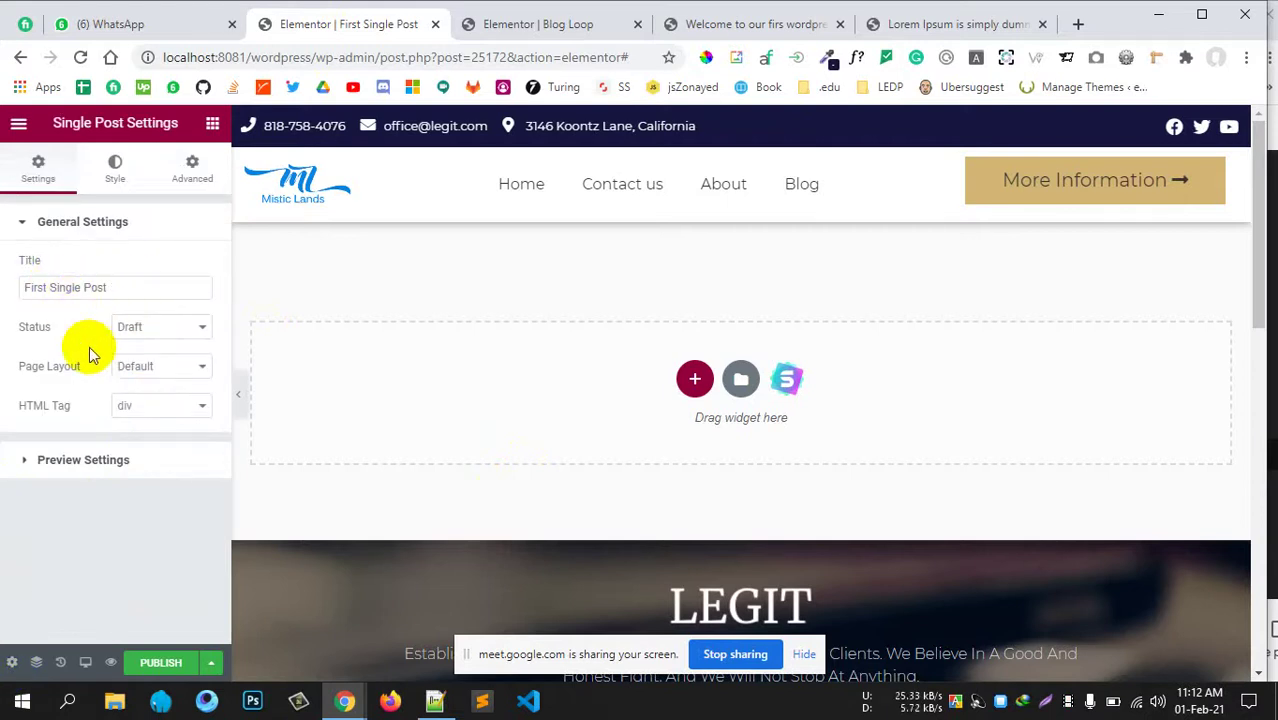
left_click(167, 377)
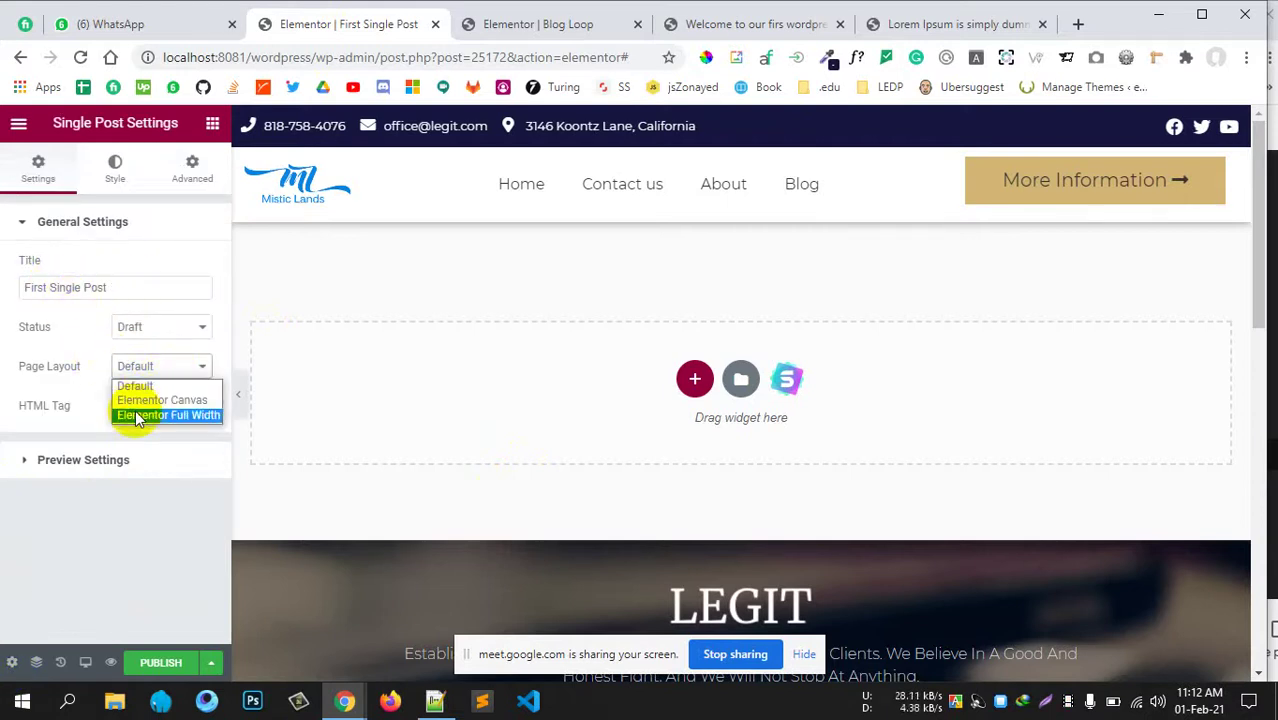
left_click(135, 411)
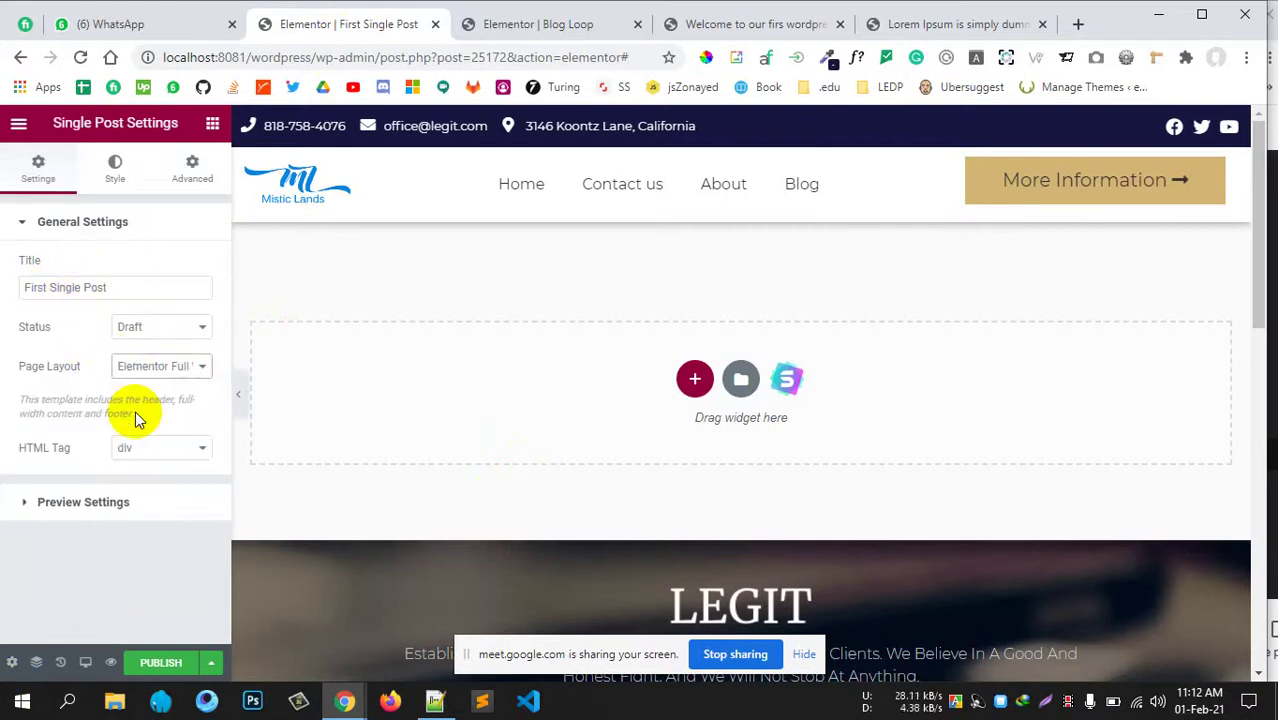
Preview the template's dynamic content as the Post "Lorem Ipsum is simply dummy text of the printing and typesetting industry" and apply it.
left_click(100, 503)
left_click(103, 338)
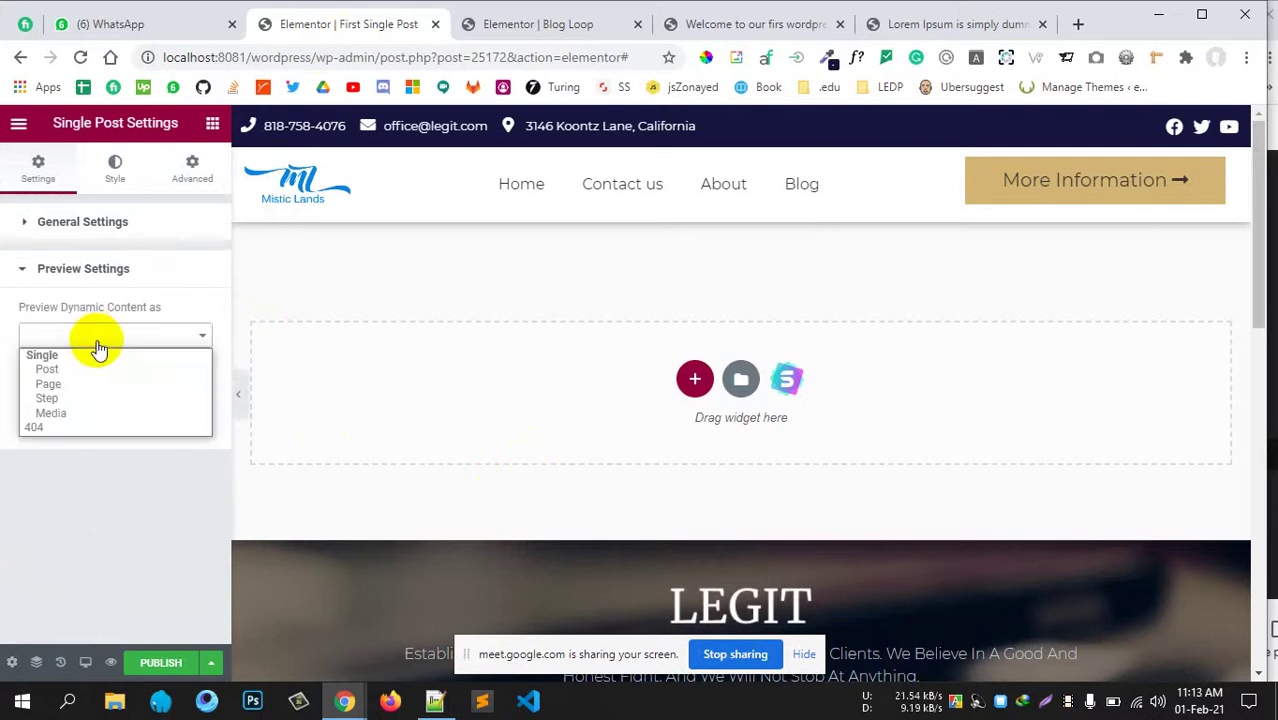
left_click(70, 376)
left_click(67, 387)
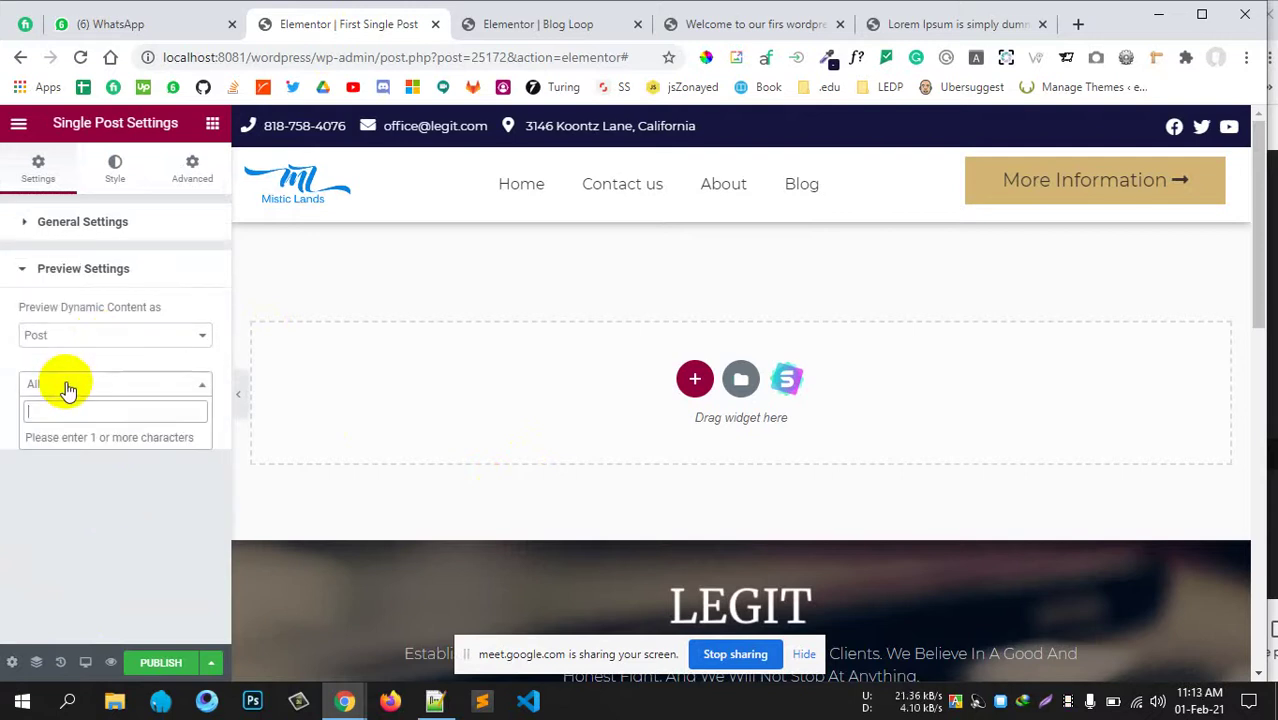
left_click(67, 387)
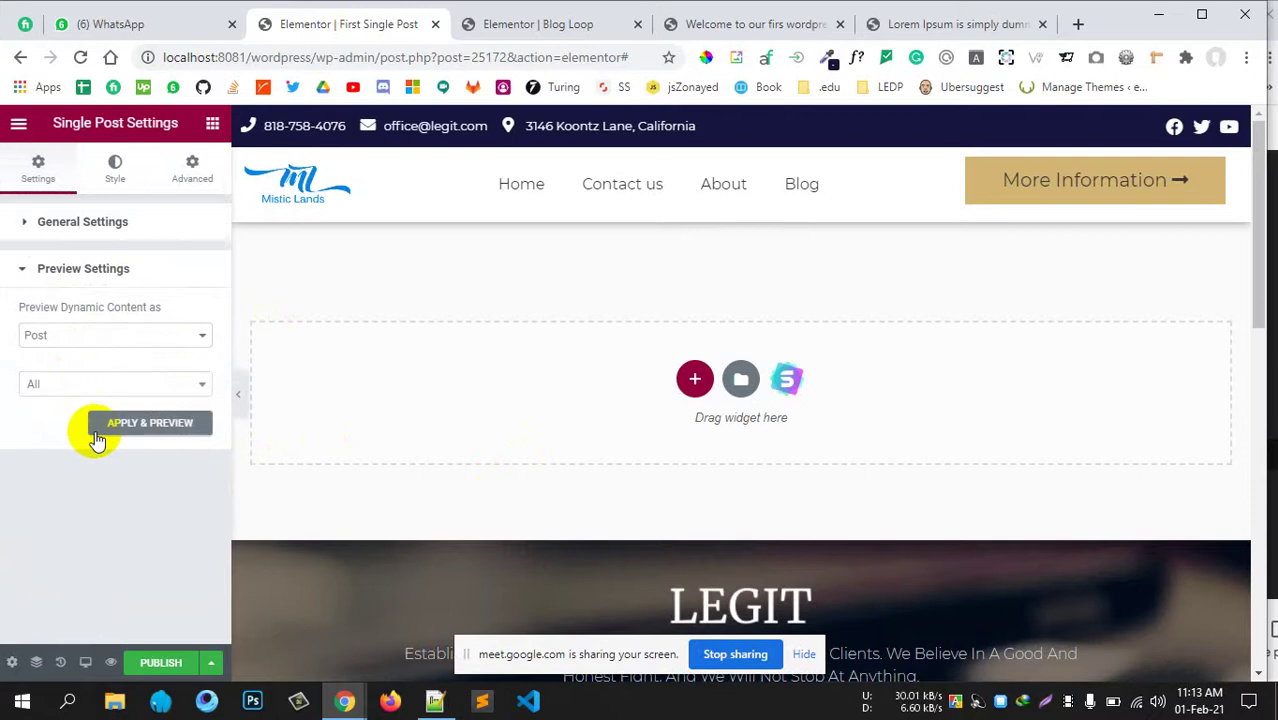
left_click(113, 387)
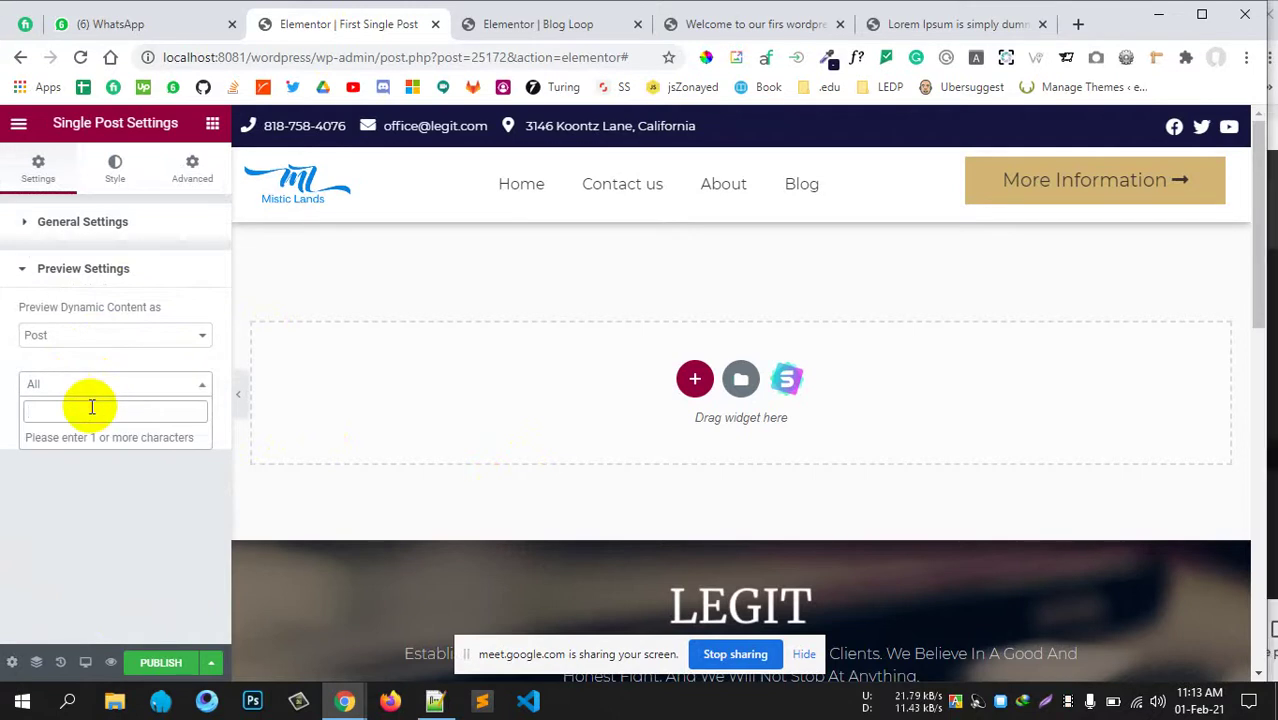
type("Lorem Ipsum is simply dummy text of the printing and typesetting industry")
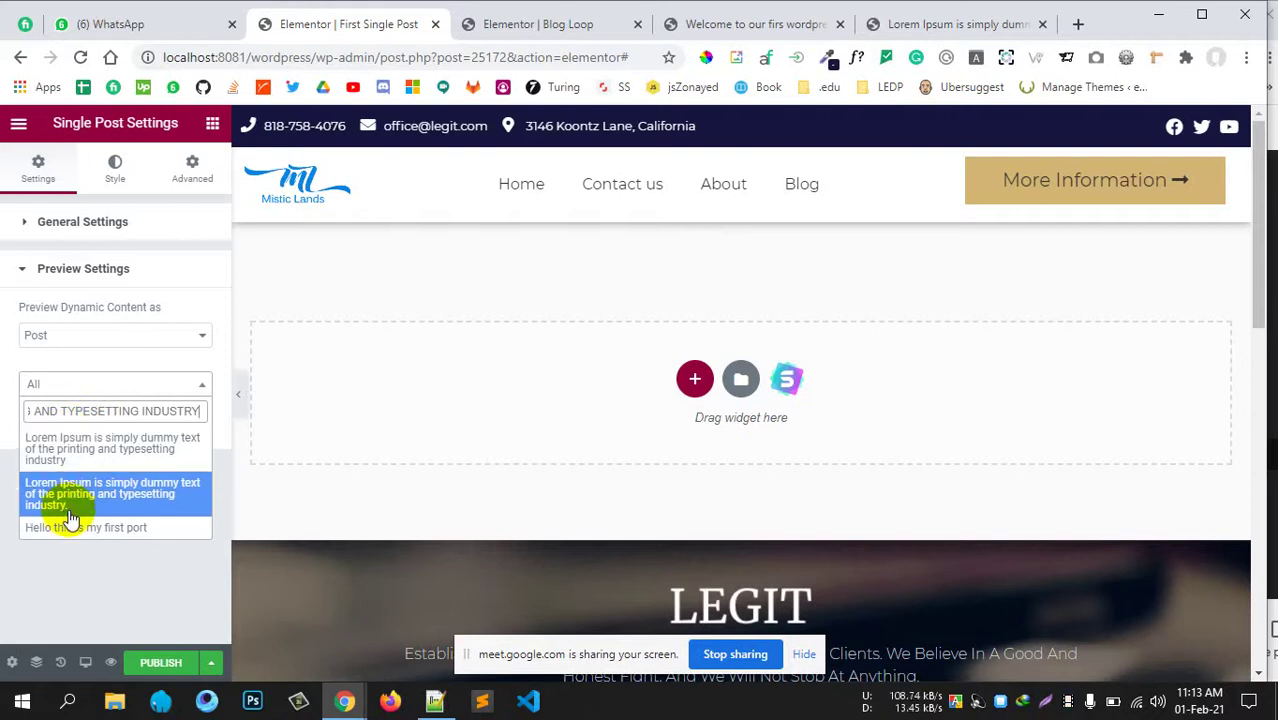
left_click(79, 444)
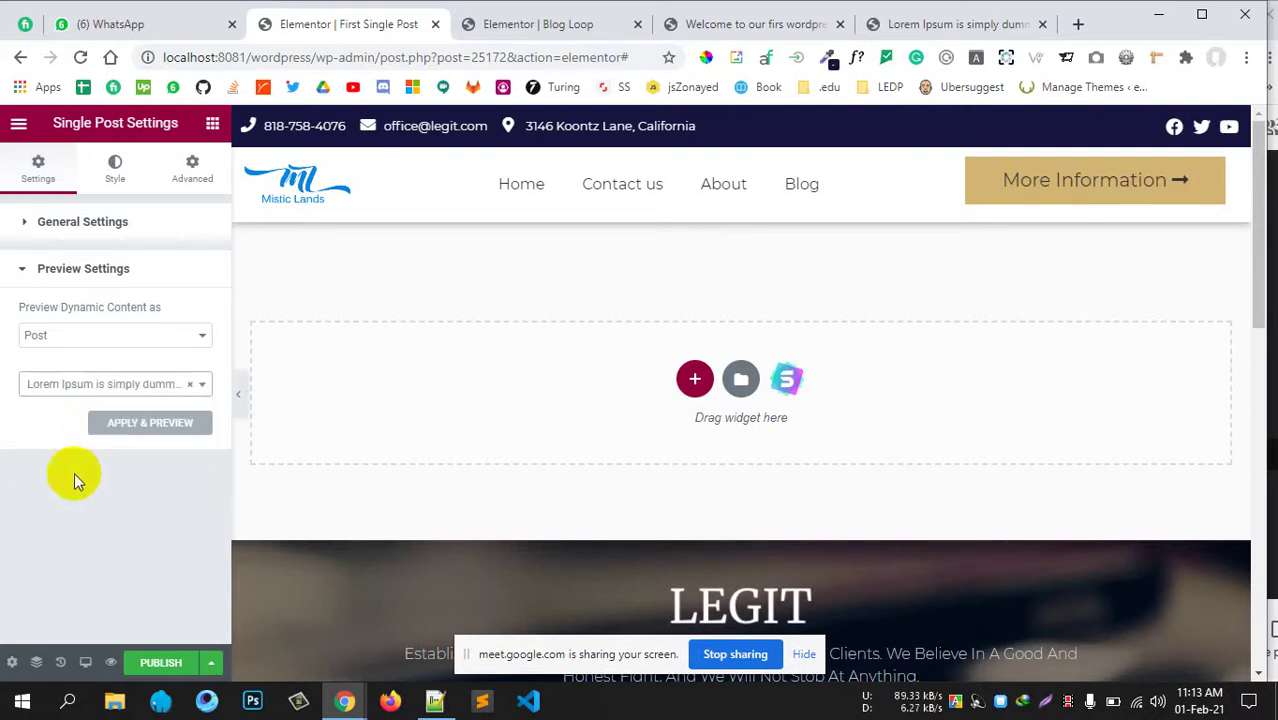
left_click(160, 423)
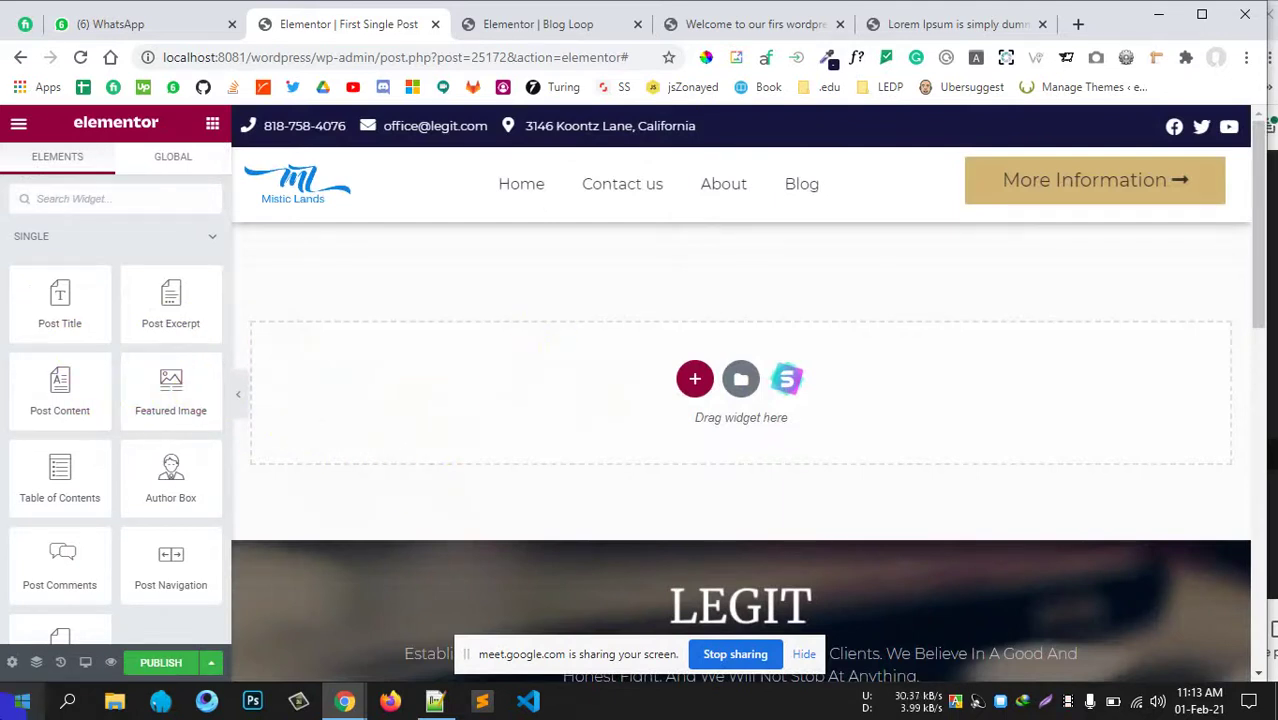
Open Paint, enlarge its window and draw a tall rectangle about 351 × 521 px as the page outline.
left_click(22, 703)
type("pa")
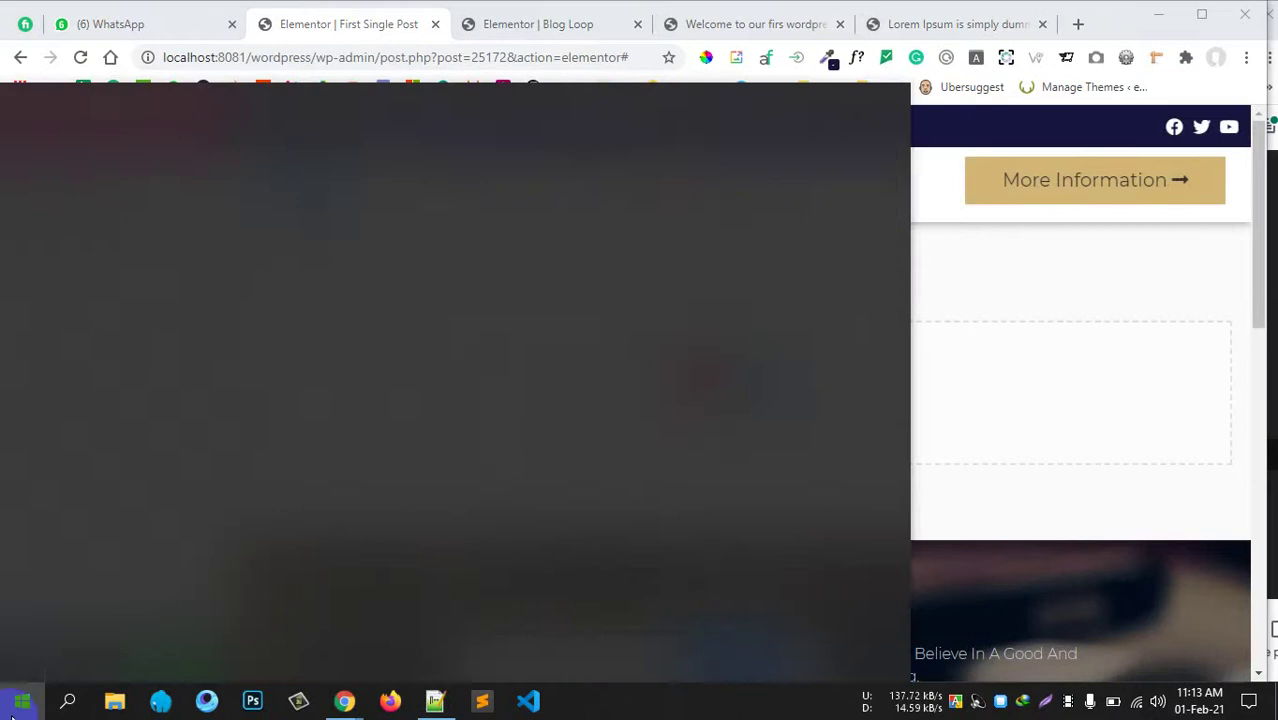
type("int")
key("Return")
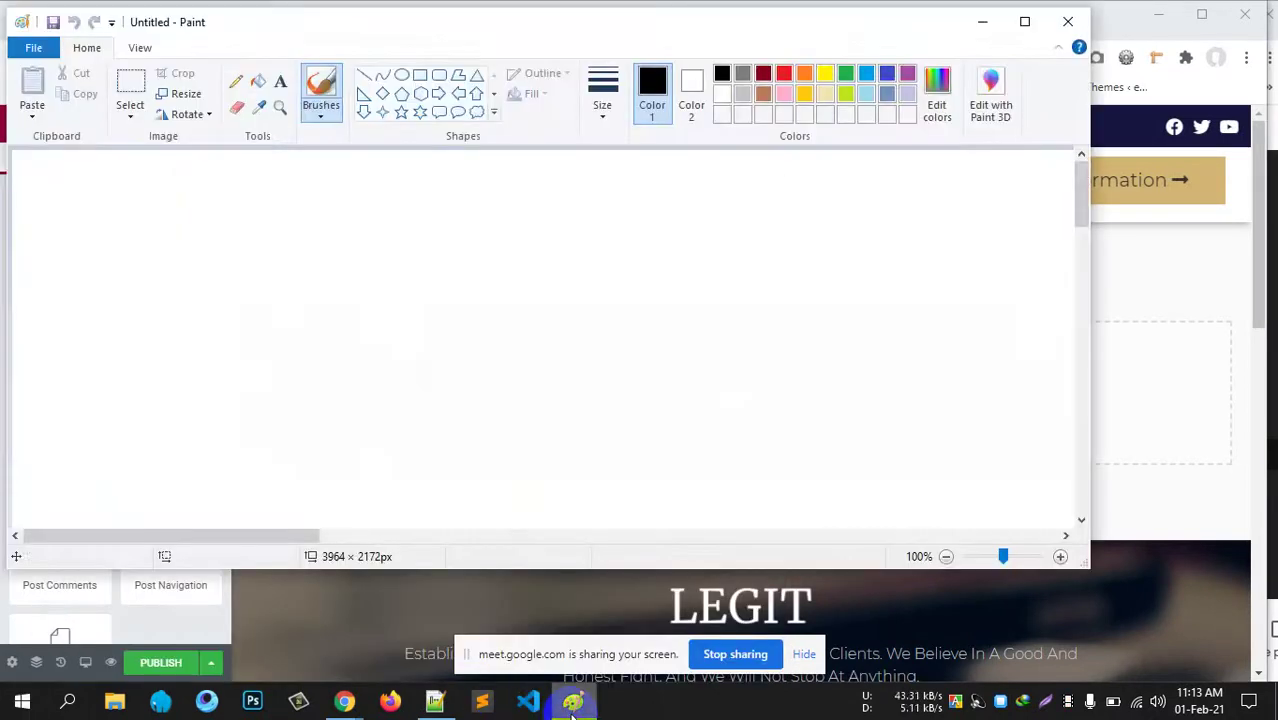
left_click(420, 78)
mouse_move(1090, 567)
left_mouse_down()
mouse_move(1093, 611)
mouse_move(1137, 690)
left_mouse_up()
mouse_move(290, 155)
left_mouse_down()
mouse_move(536, 585)
mouse_move(620, 645)
left_mouse_up()
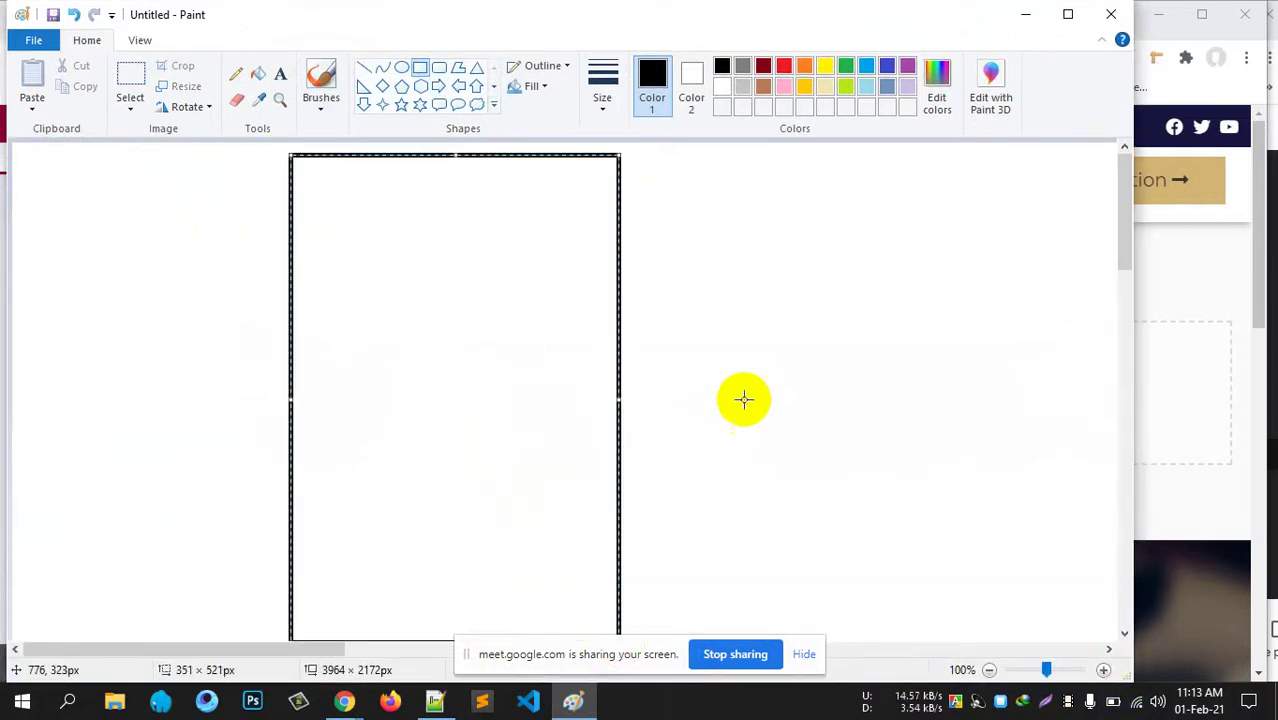
left_click(742, 385)
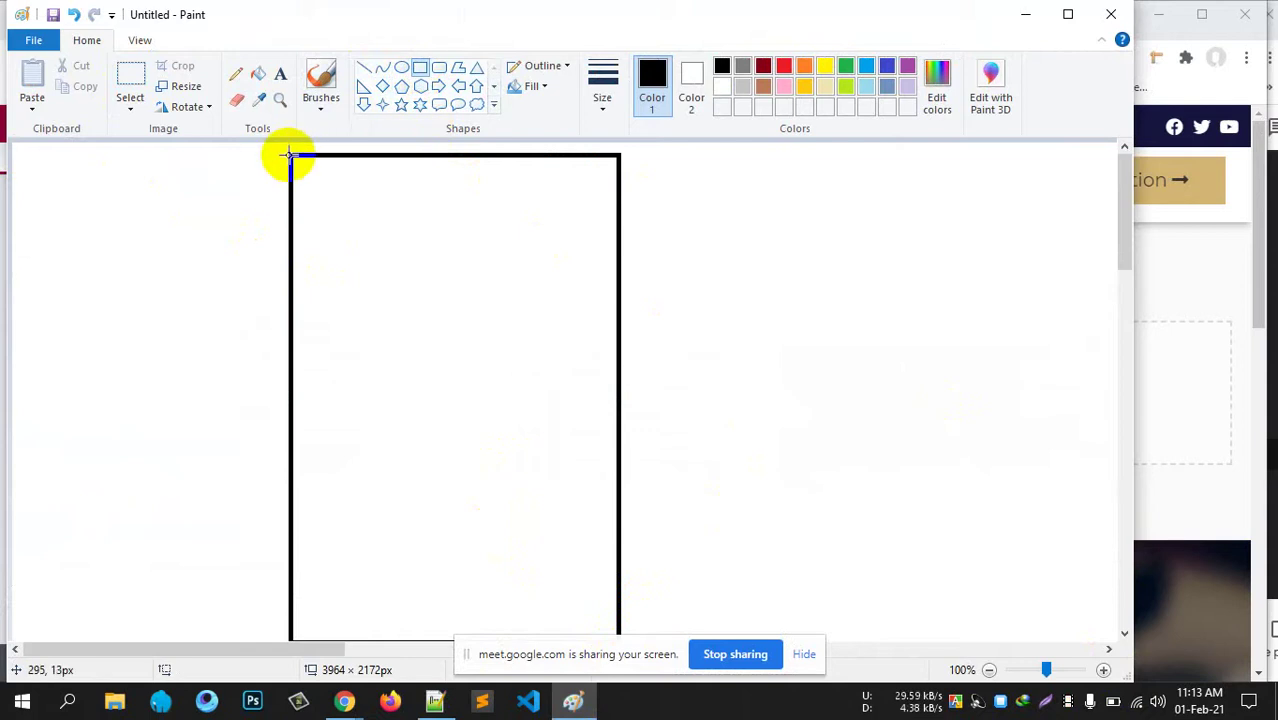
Draw a header band about 350 × 168 px across the outline's top, with boxes about 197 × 29 and 144 × 17 px inside.
left_click_drag(290, 155, 619, 311)
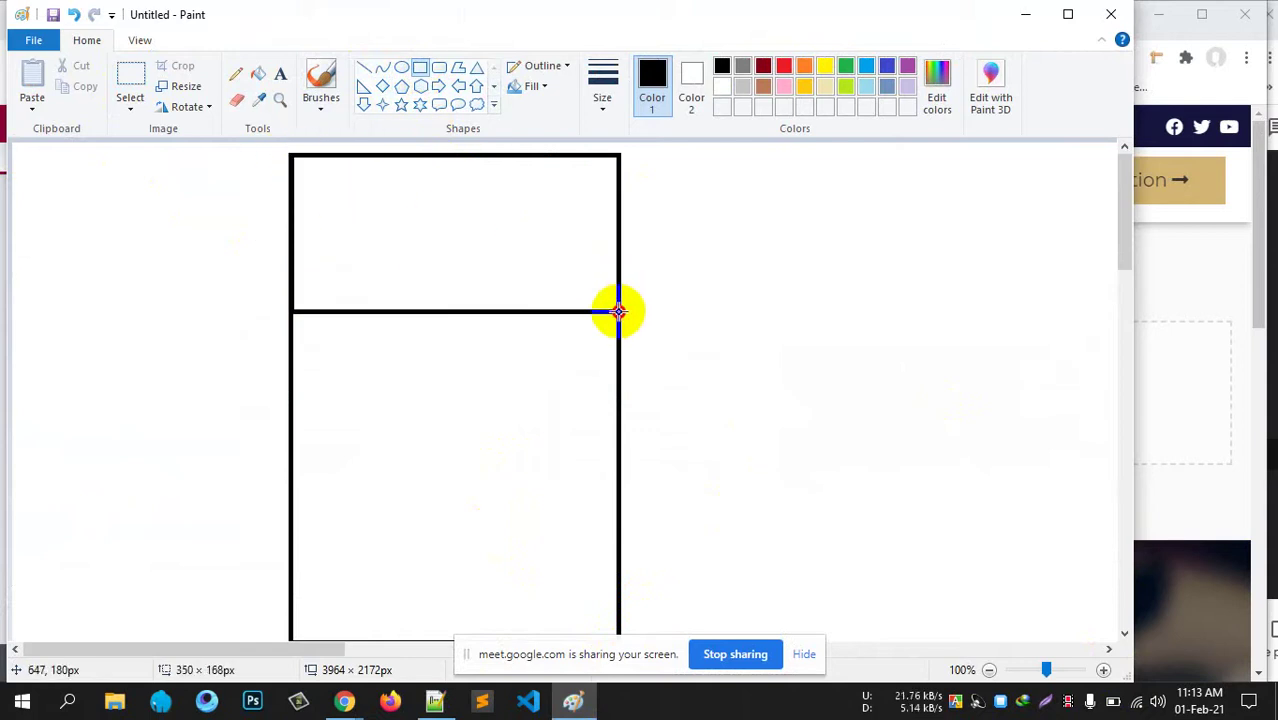
left_click(657, 262)
left_click_drag(359, 187, 545, 214)
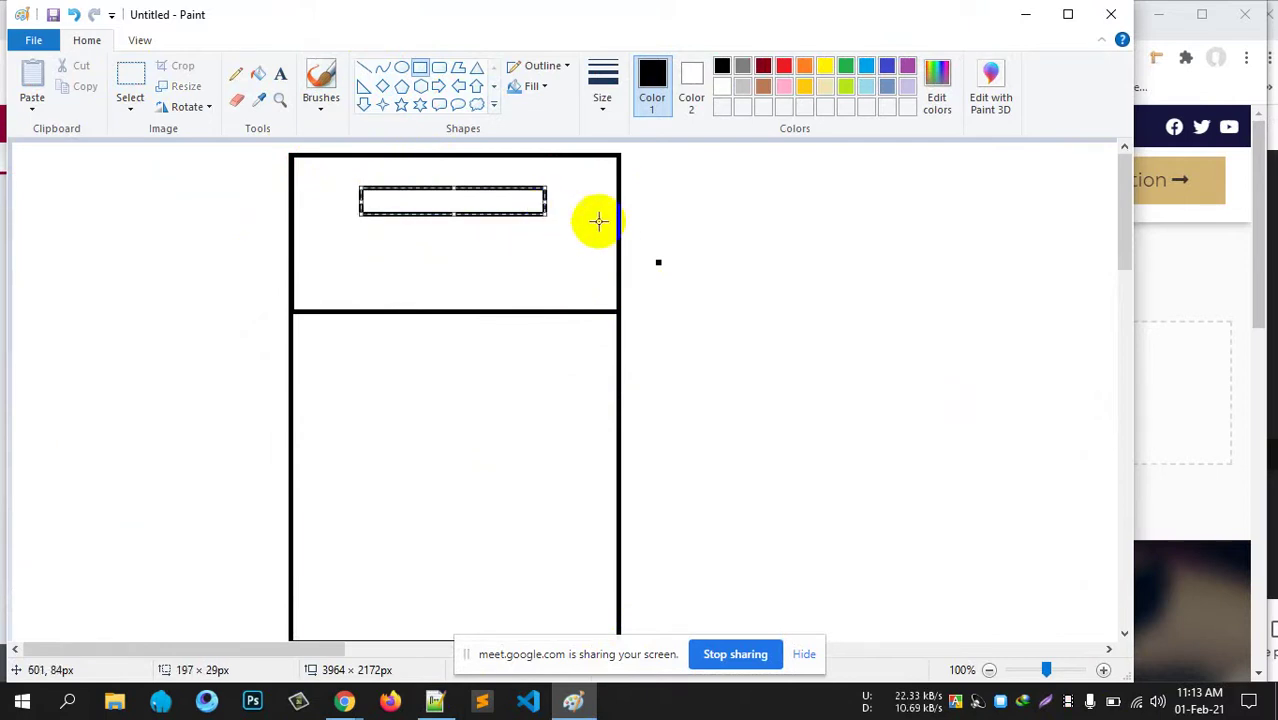
left_click_drag(379, 227, 508, 241)
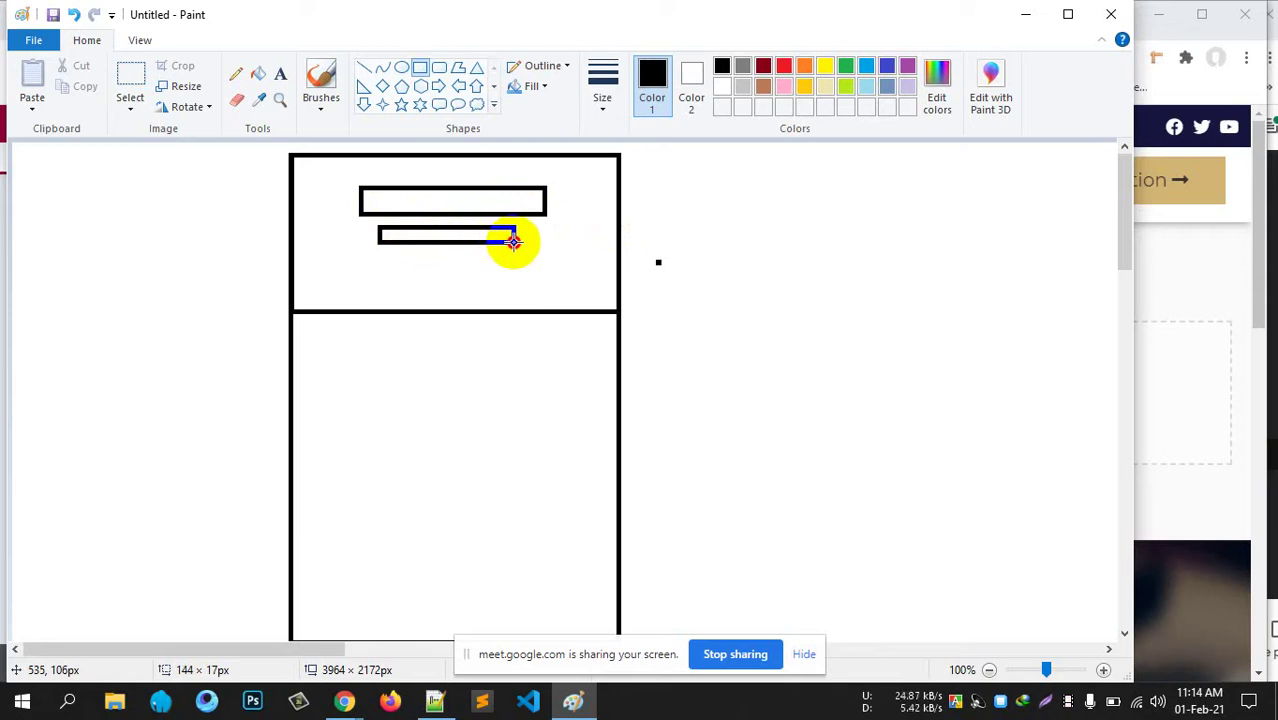
left_click_drag(513, 240, 515, 241)
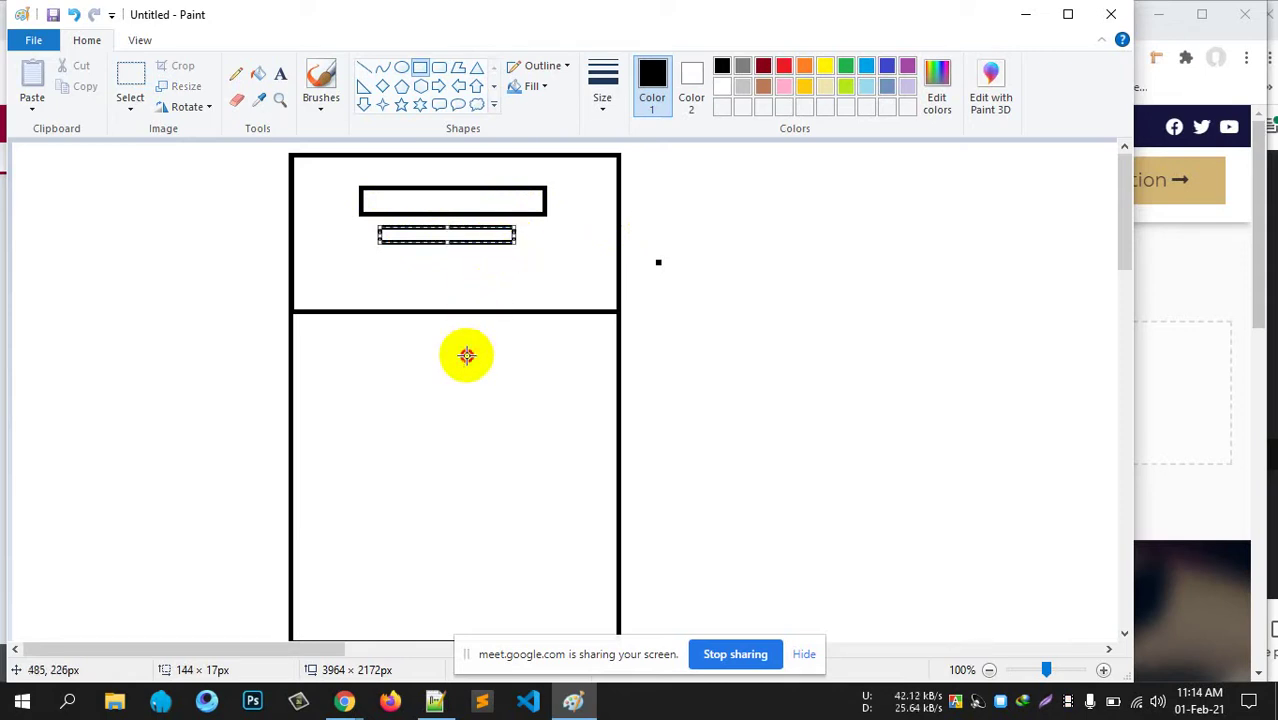
Draw a content box about 276 × 302 px below the header band and a strip about 282 × 15 px beneath it.
scroll(466, 352, "down", 5)
scroll(470, 349, "up", 5)
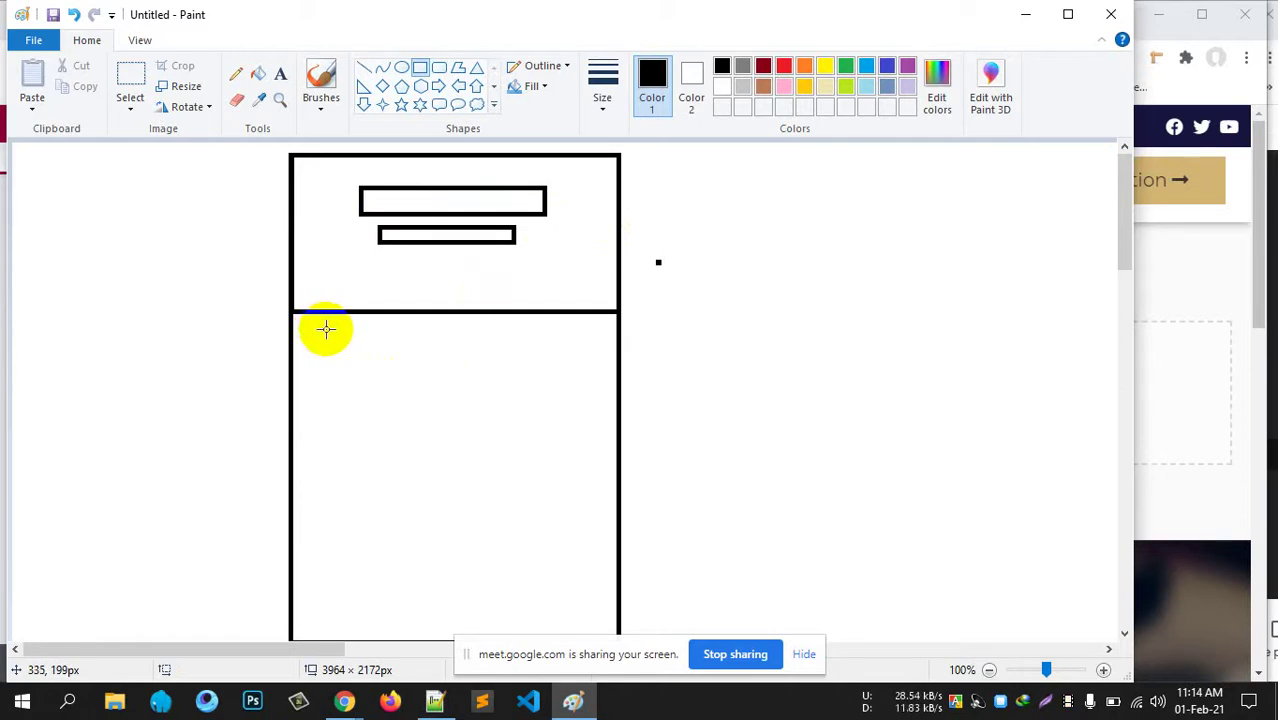
left_click_drag(326, 329, 585, 610)
scroll(805, 448, "down", 3)
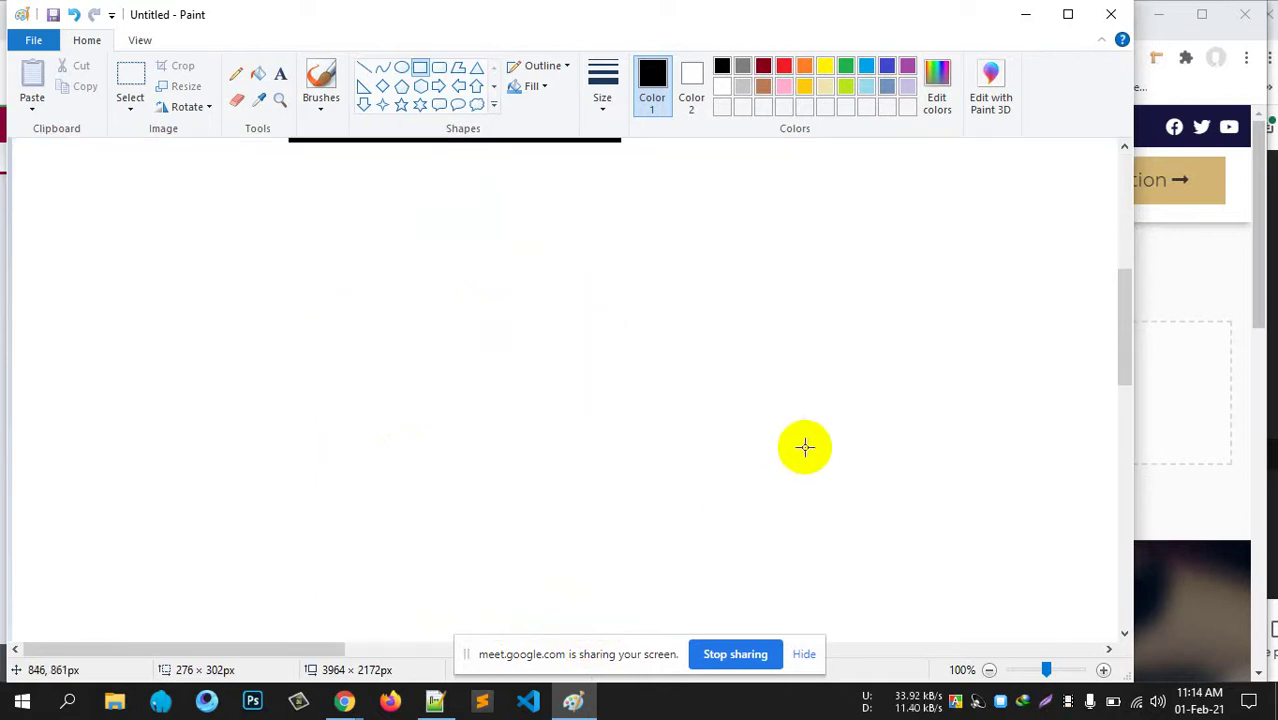
left_click_drag(322, 498, 585, 509)
scroll(735, 485, "up", 3)
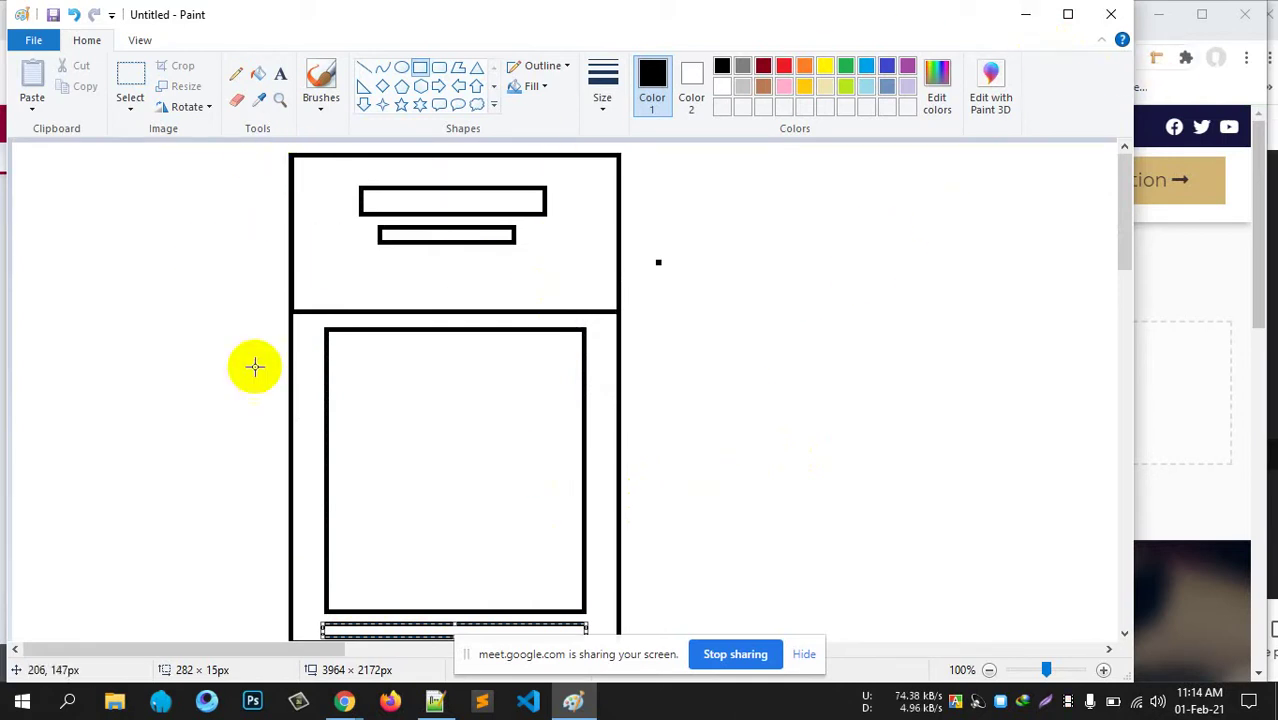
Return to the First Single Post template and add a single-column section with Full Width content and No Gap between columns.
left_click(1025, 14)
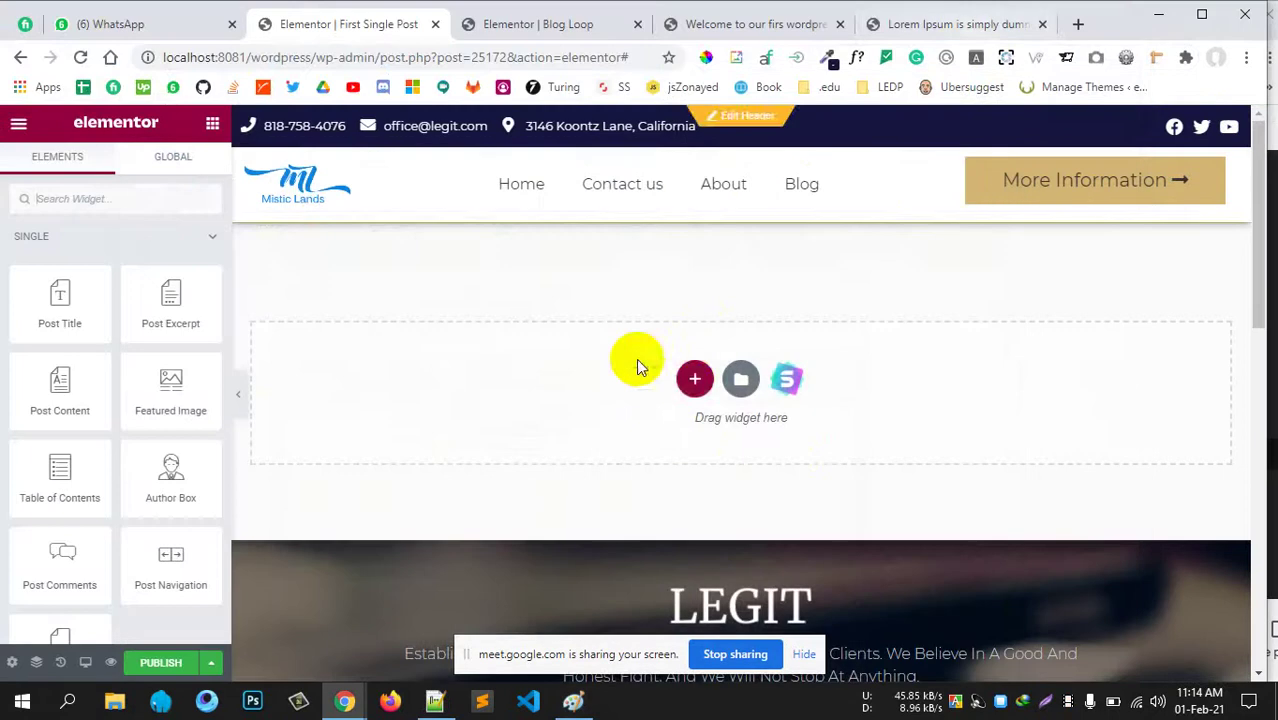
left_click(692, 381)
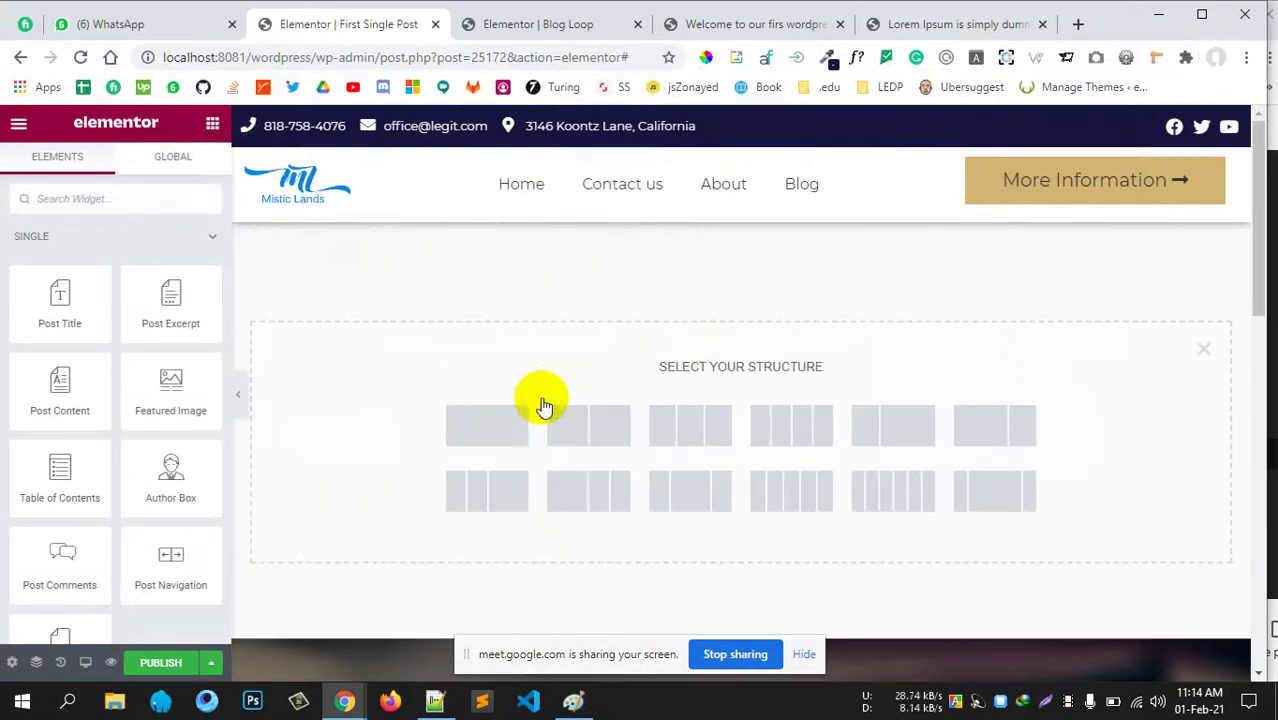
left_click(487, 425)
left_click(150, 267)
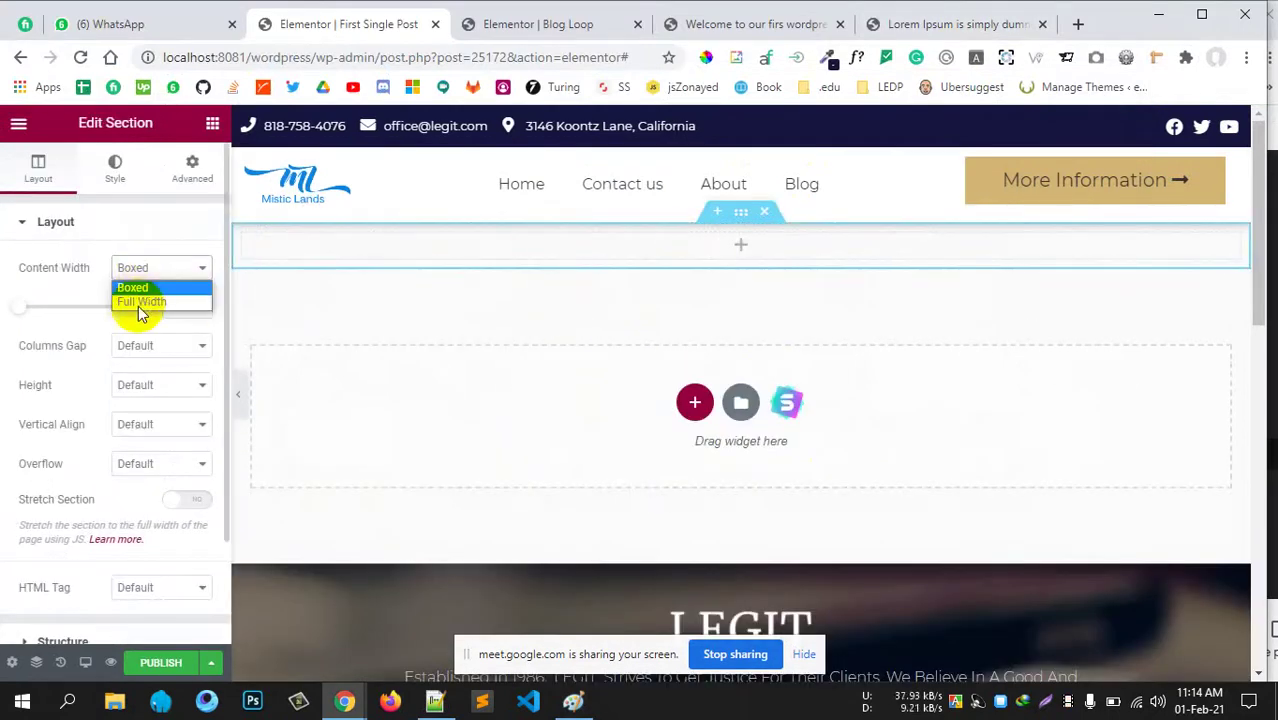
left_click(137, 303)
left_click(150, 307)
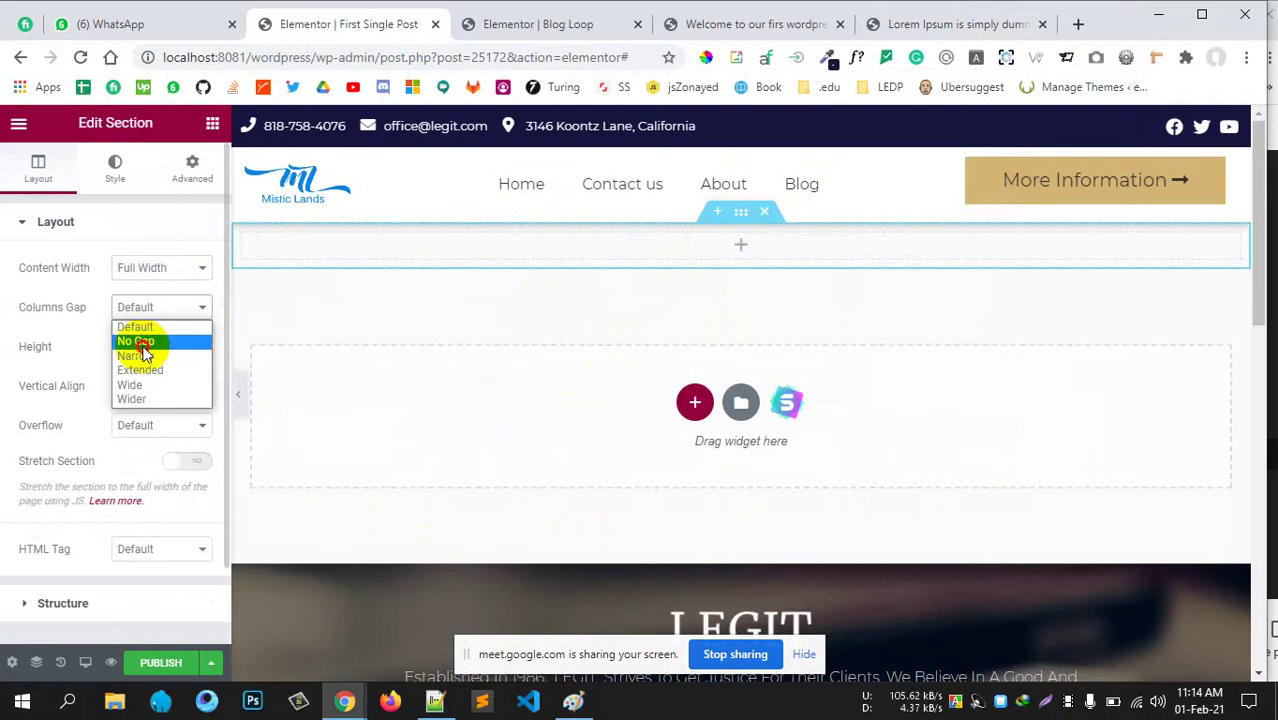
left_click(150, 339)
left_click(191, 165)
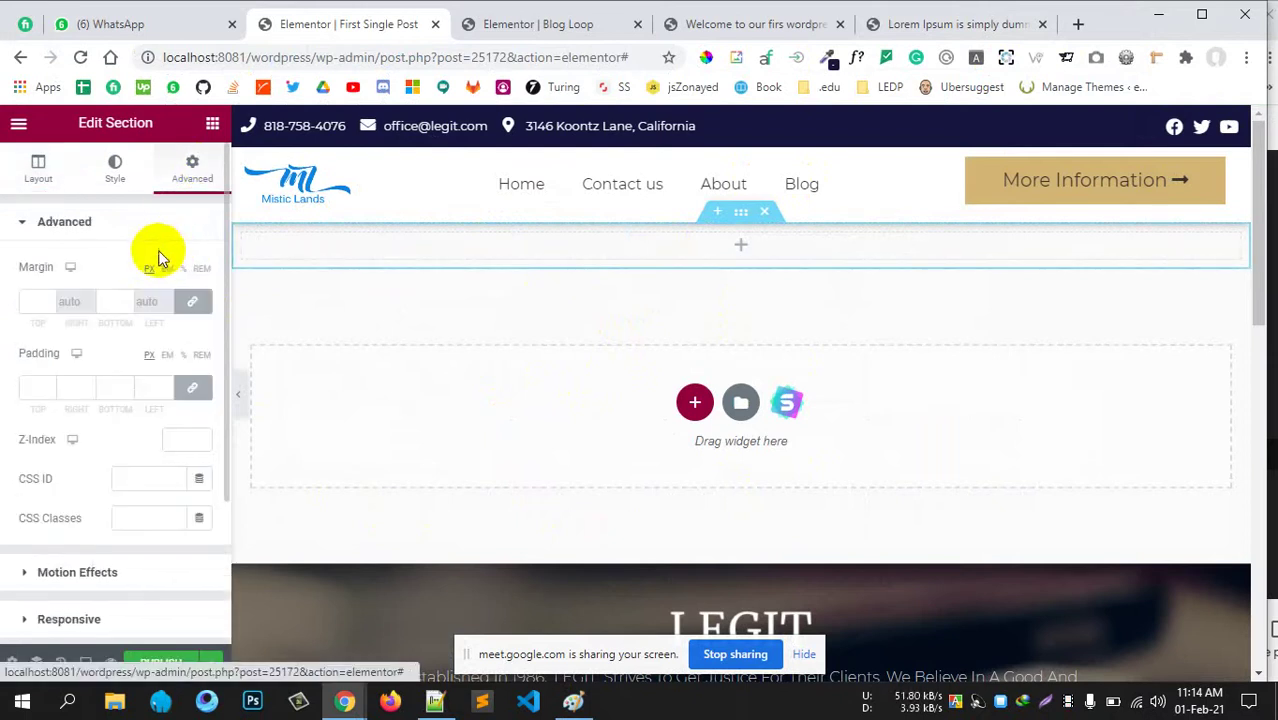
left_click(210, 124)
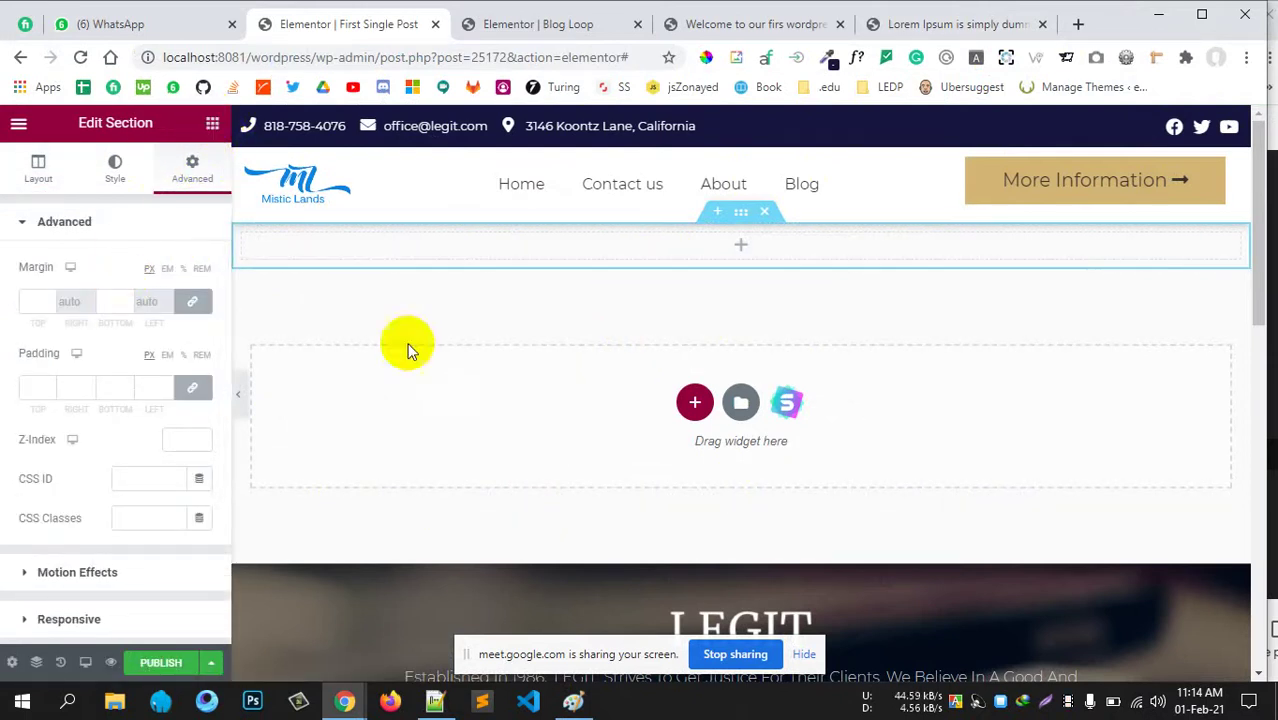
left_click(90, 205)
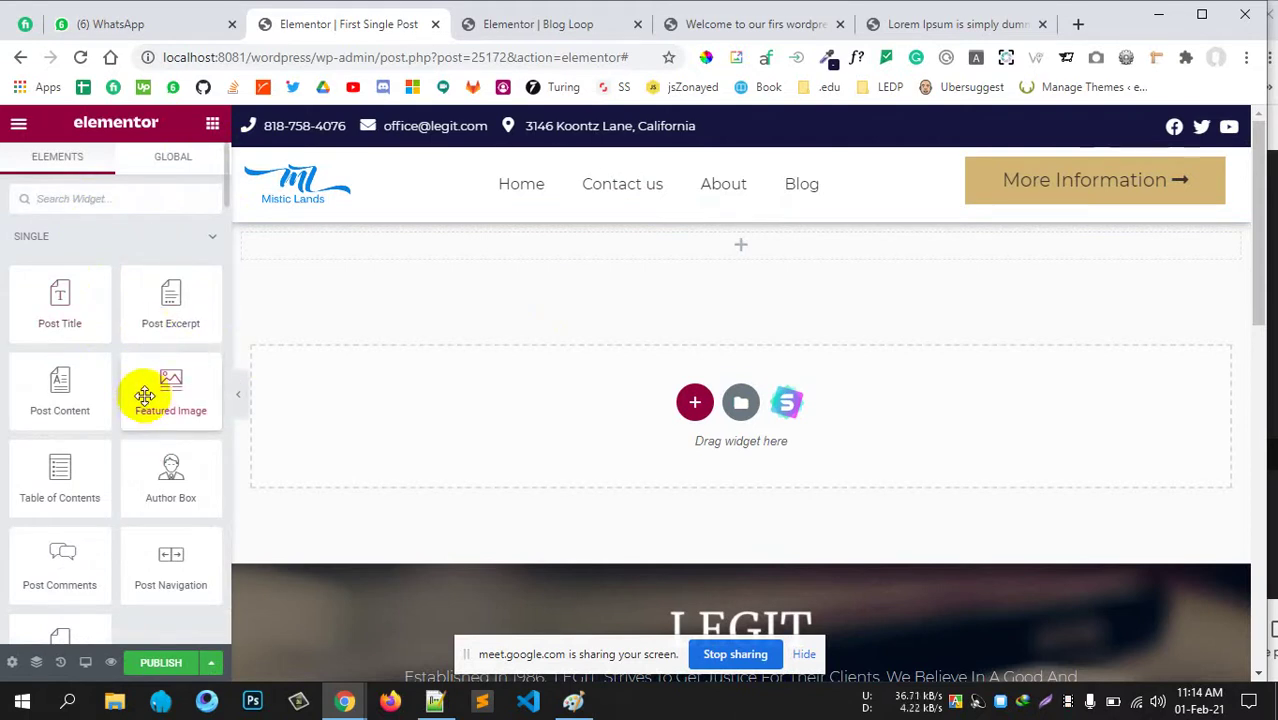
left_click_drag(145, 397, 753, 252)
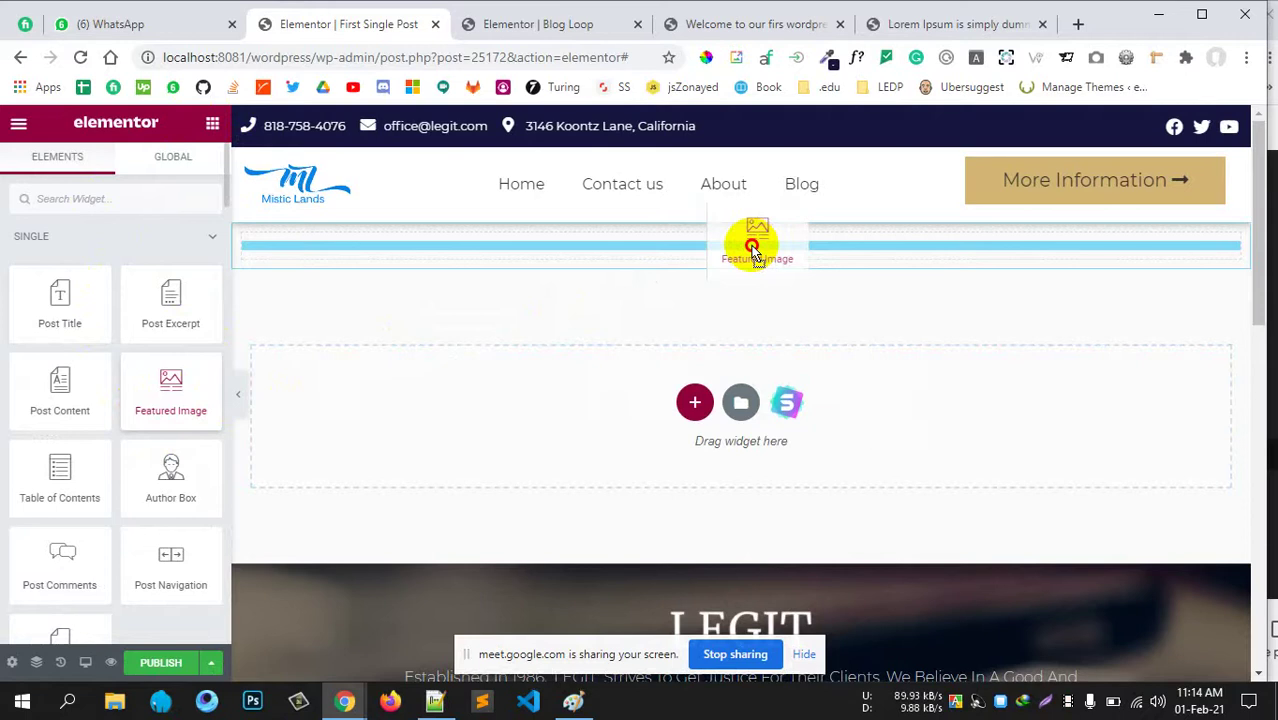
left_click_drag(753, 252, 172, 383)
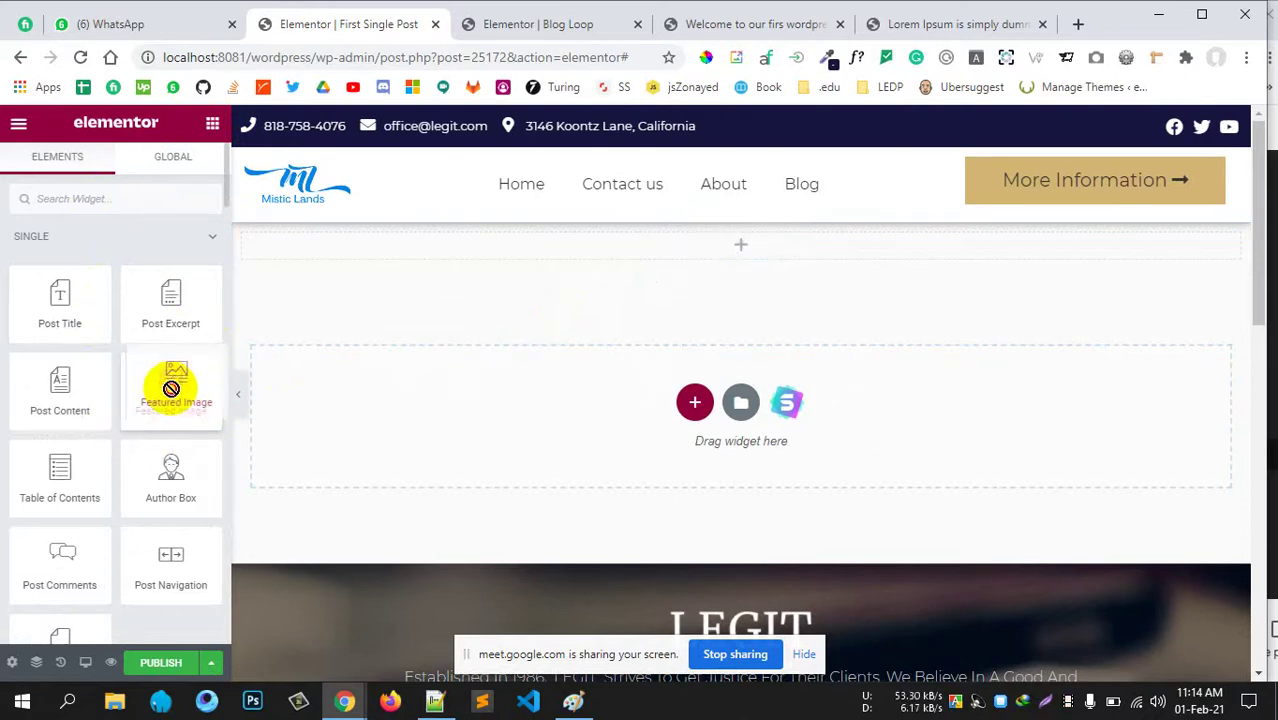
left_click_drag(171, 389, 171, 387)
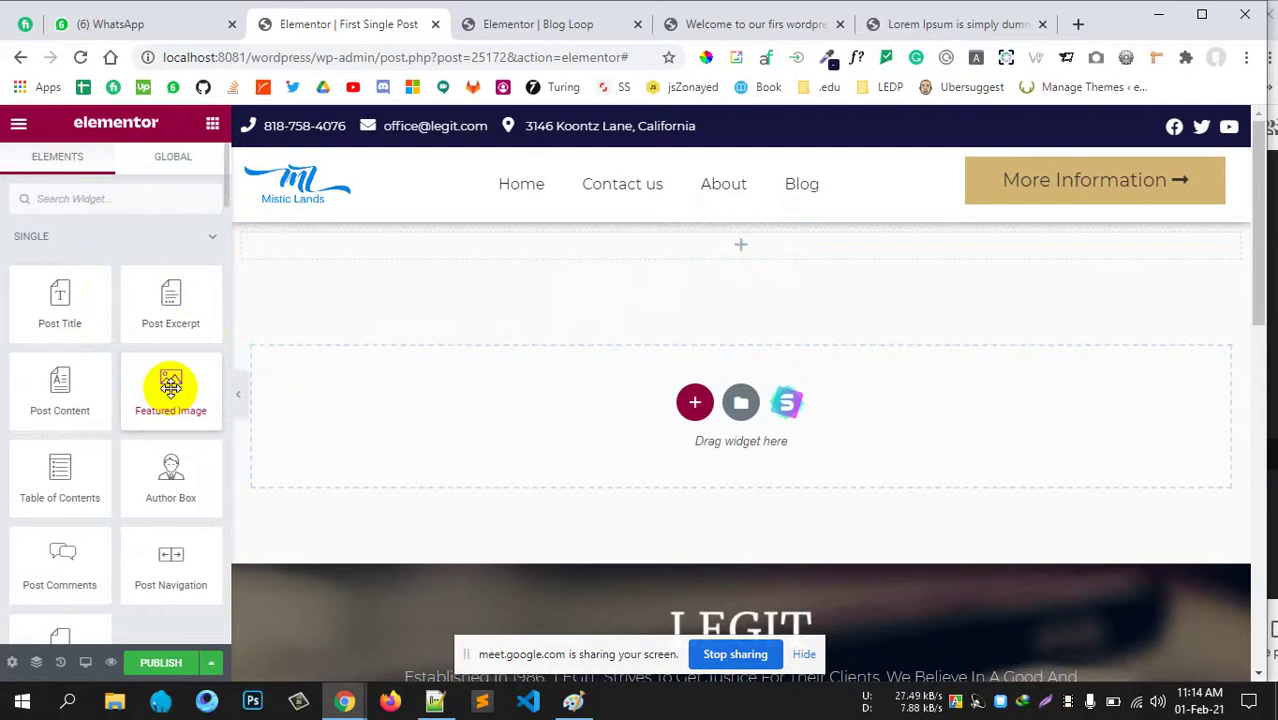
left_click_drag(171, 389, 636, 265)
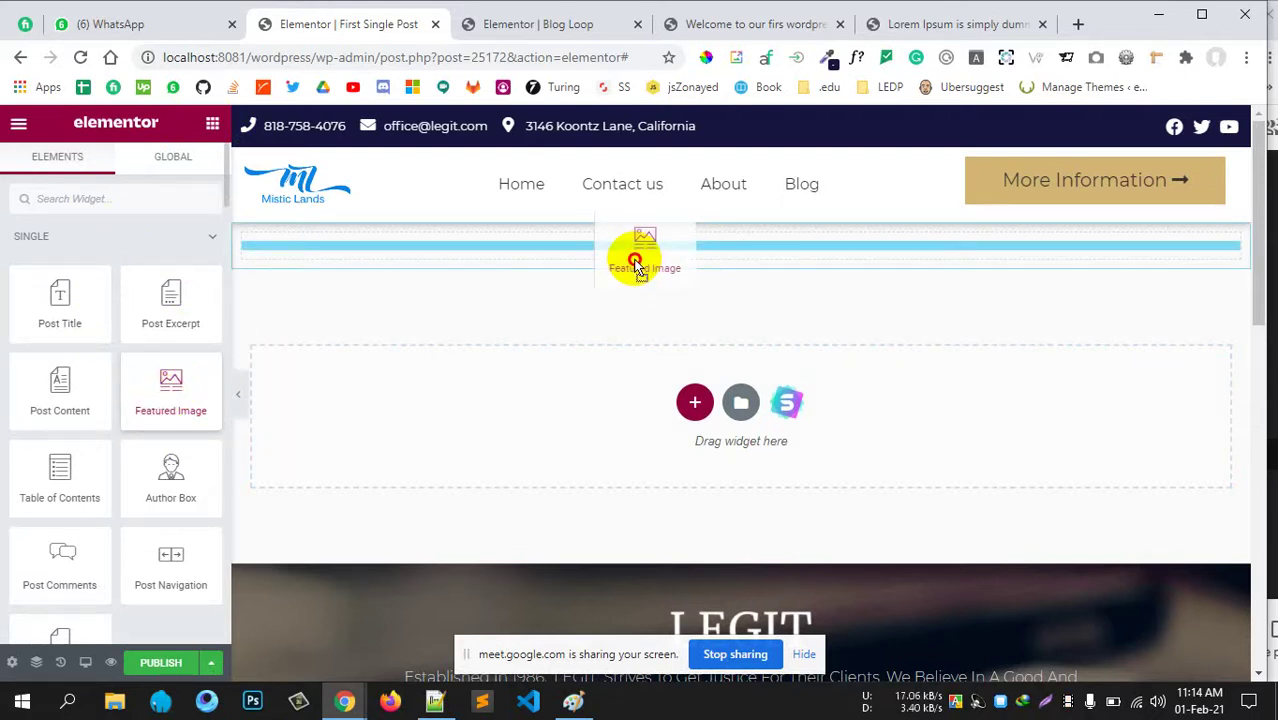
left_click_drag(636, 265, 185, 378)
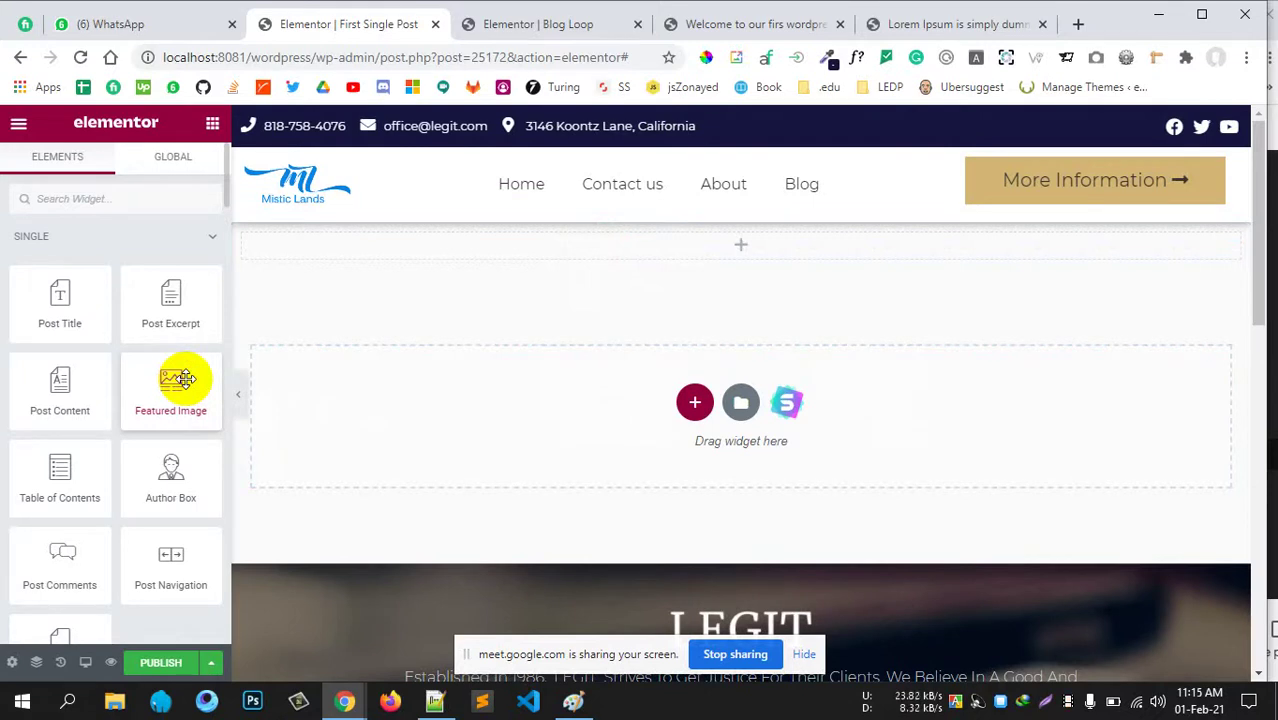
Reopen the recently closed browser tab with the sample law-firm blog post from the Elementor library.
key("ctrl+shift+t")
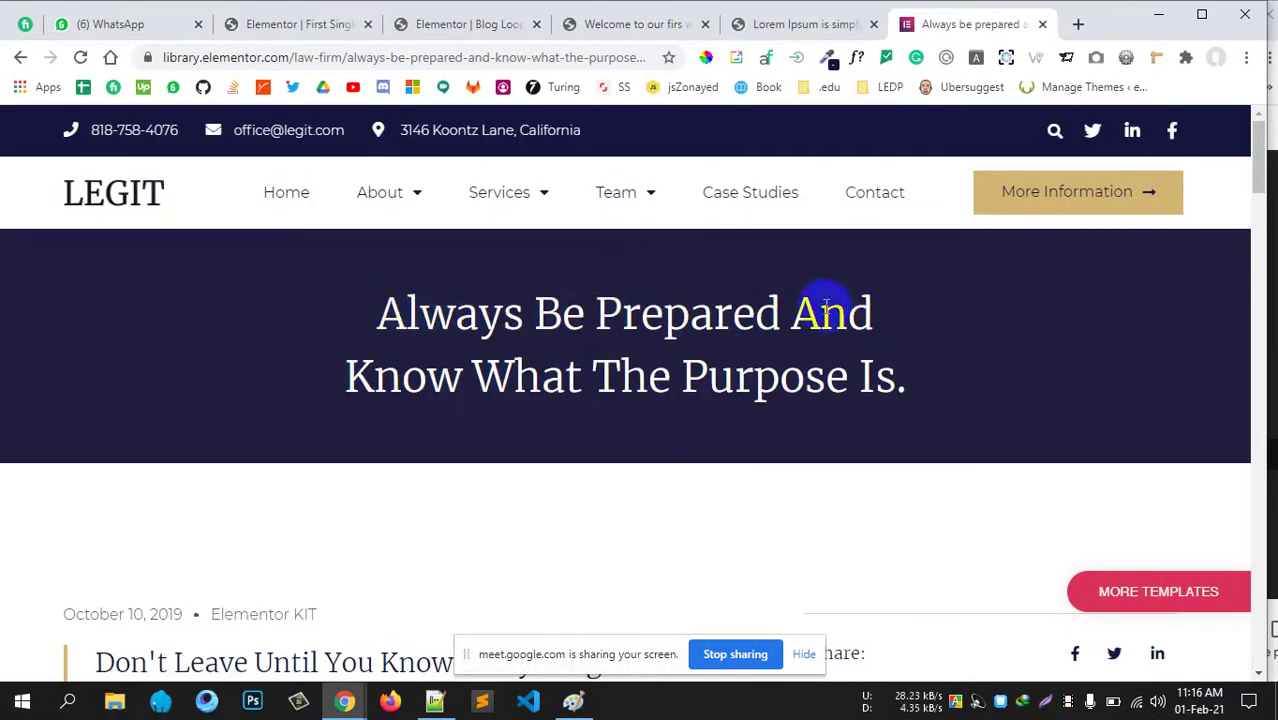
Close the Blog Loop template's browser tab and bring up the sample law-firm post.
left_click(445, 26)
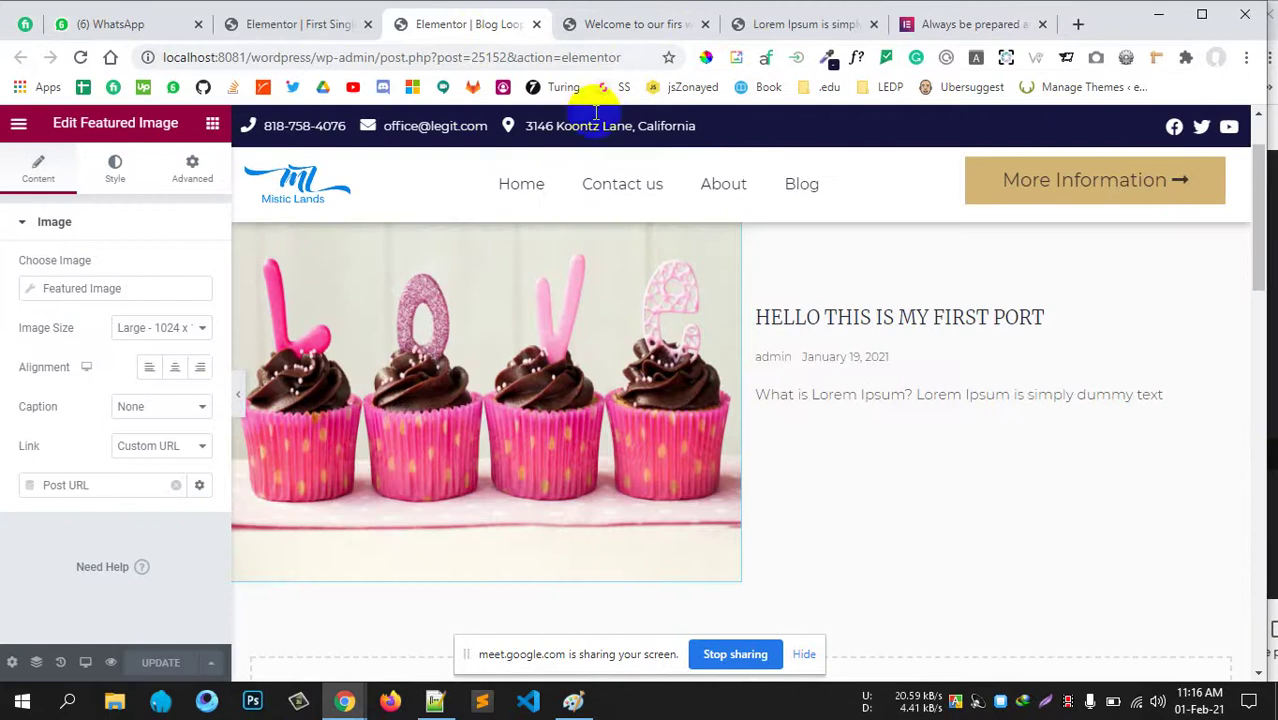
left_click(636, 30)
left_click(536, 24)
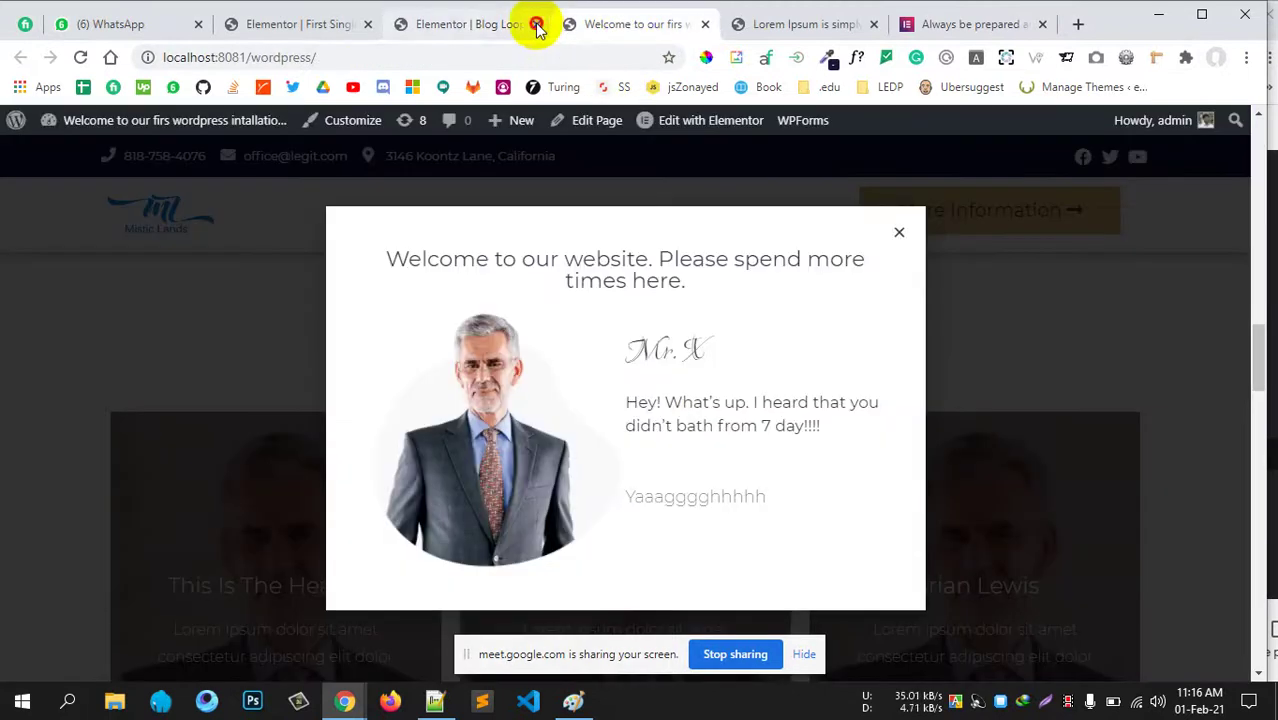
left_click(303, 29)
left_click(952, 24)
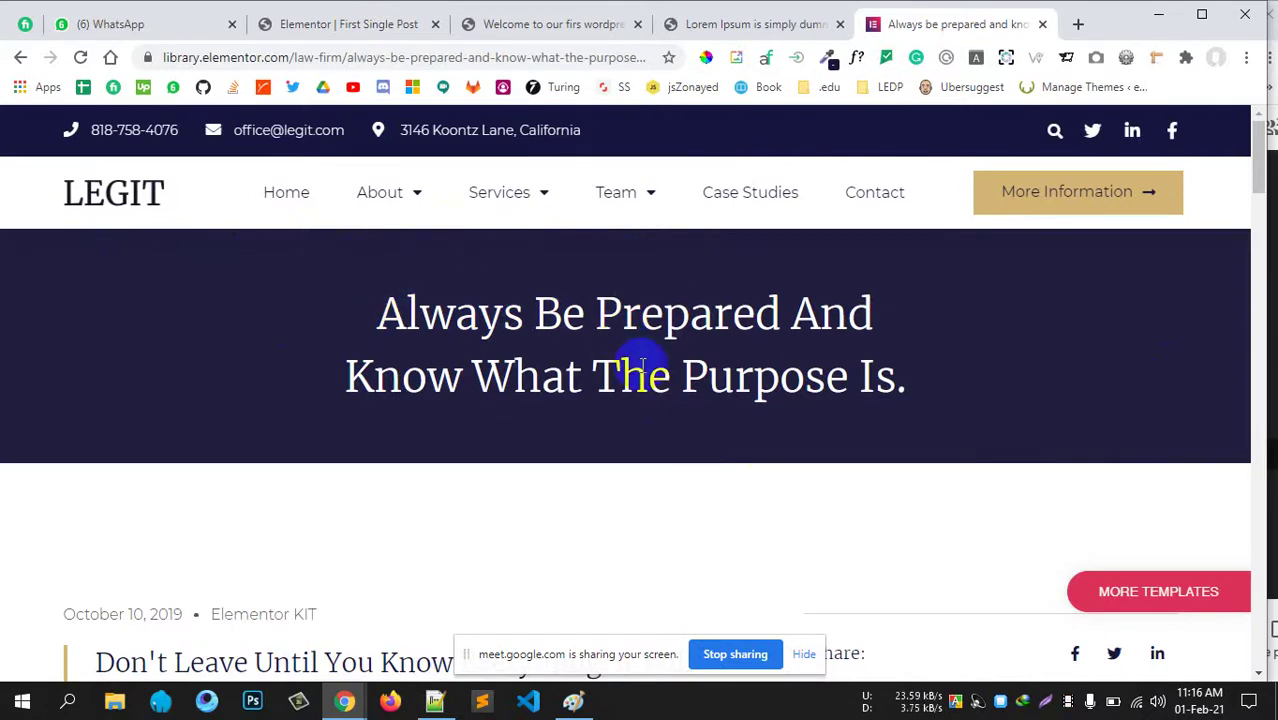
Return to the First Single Post template, insert an Inner Section into the empty section, and delete its second column.
left_click(502, 26)
left_click(365, 28)
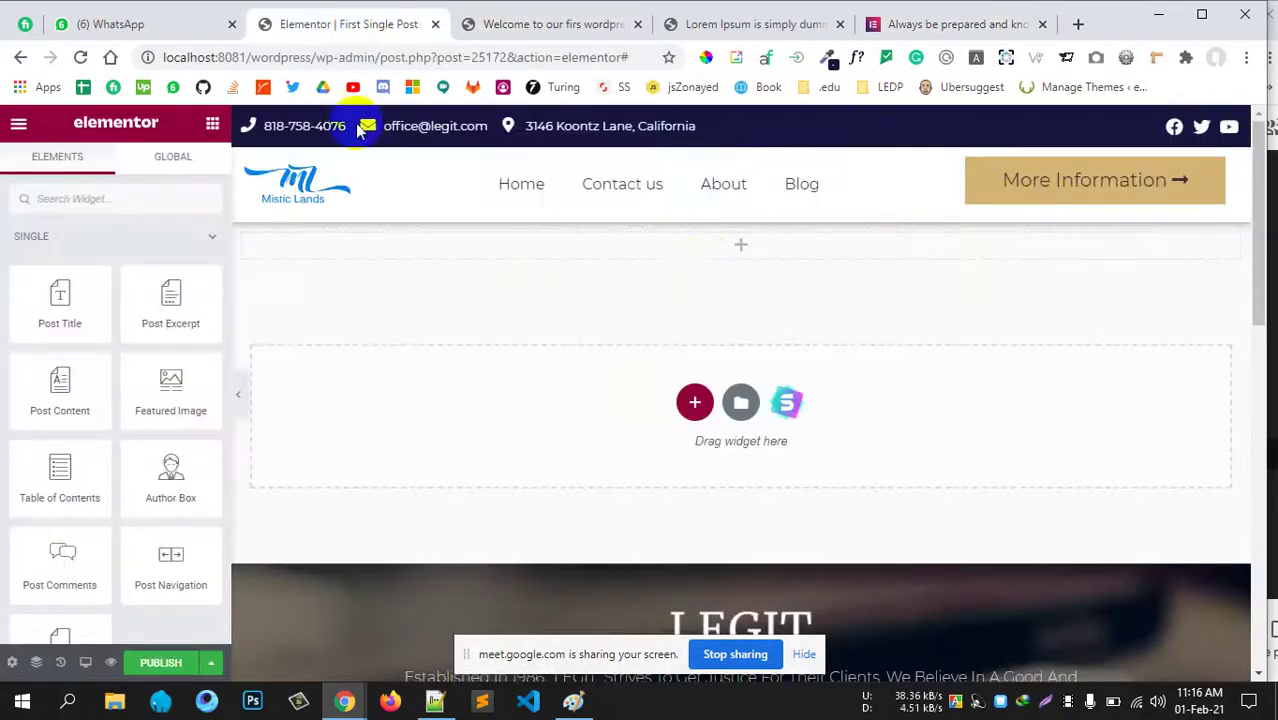
left_click(98, 204)
type("inn")
left_click_drag(40, 268, 710, 246)
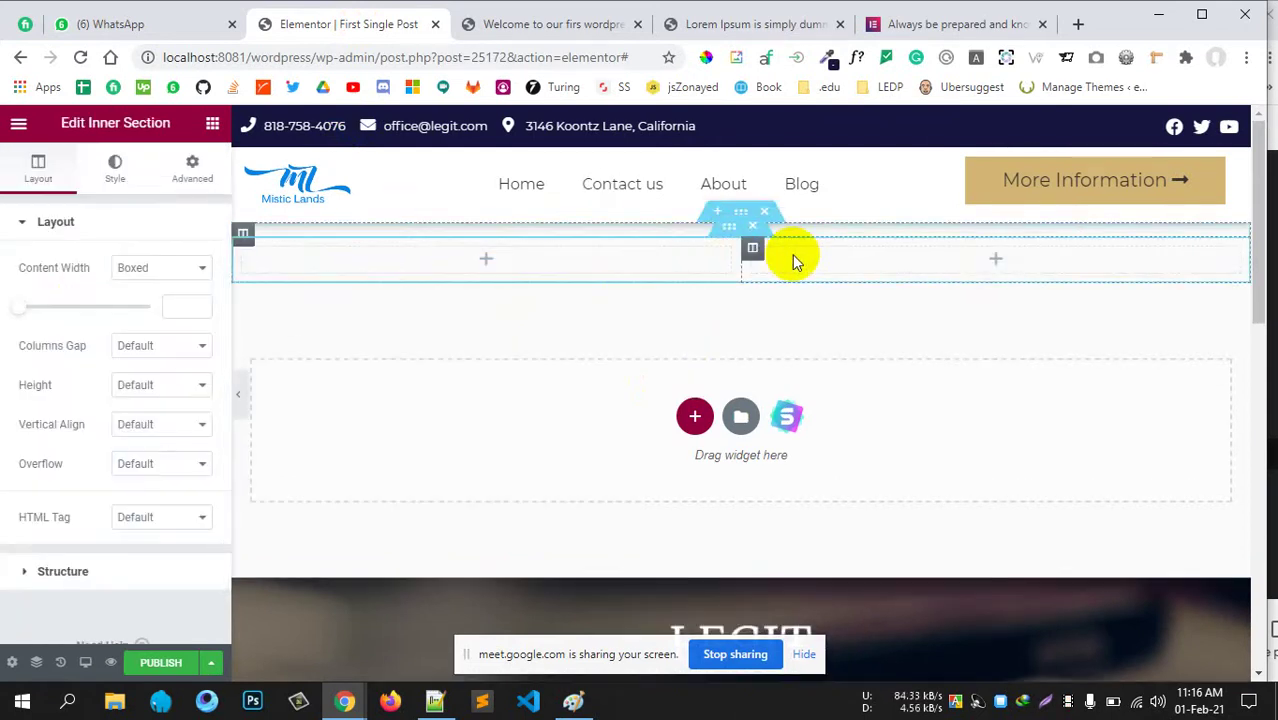
right_click(795, 262)
left_click(846, 524)
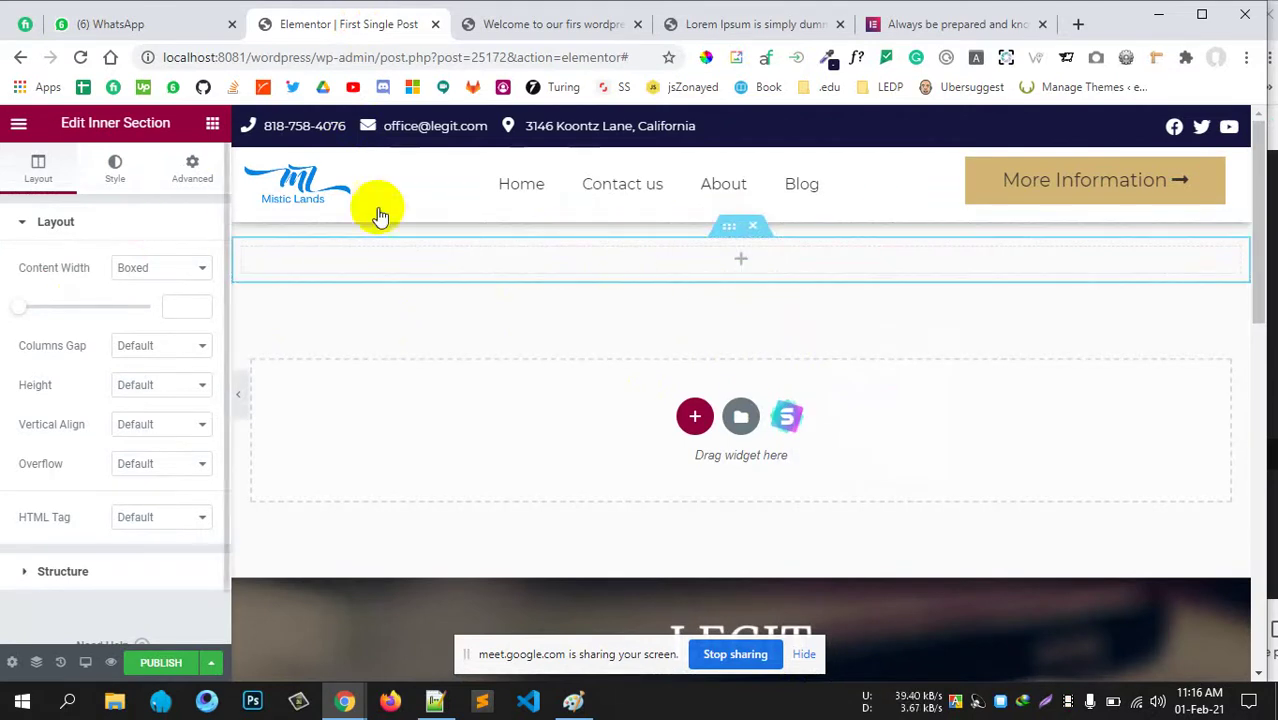
Set the inner section to Full Width content with No Gap, and move the template's browser tab beside the sample post's tab.
left_click(145, 268)
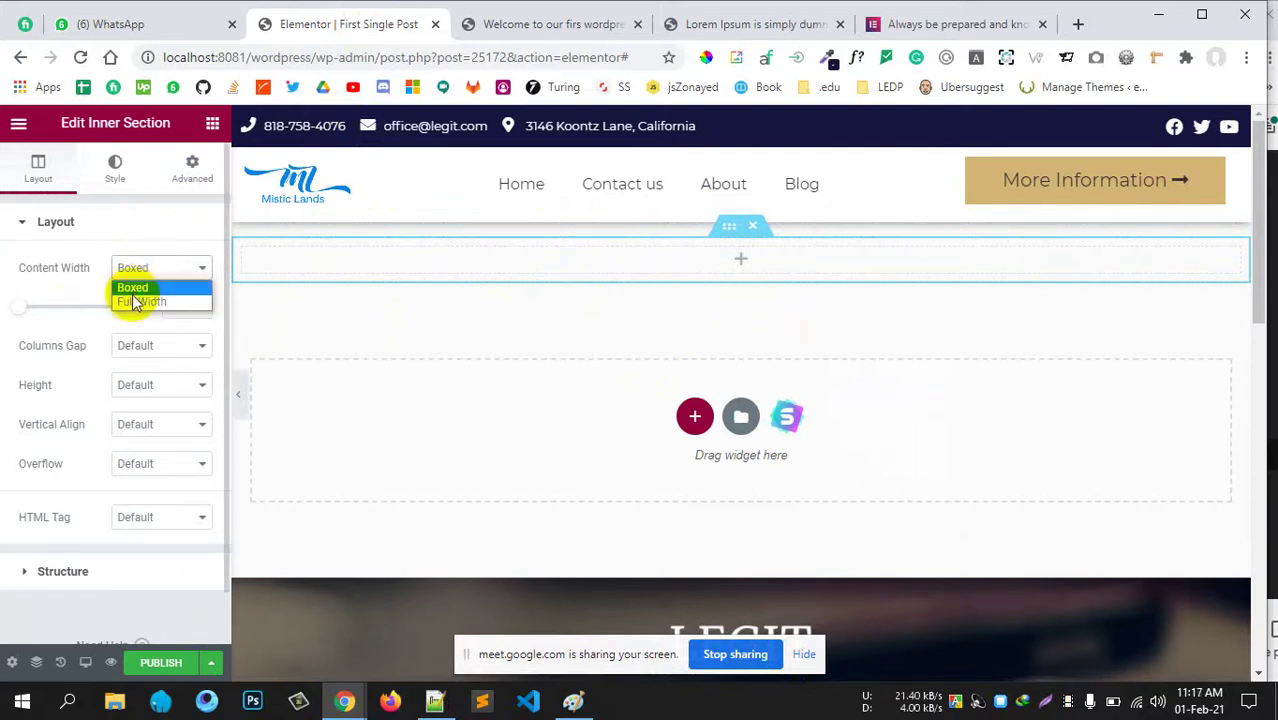
left_click(132, 292)
left_click(937, 26)
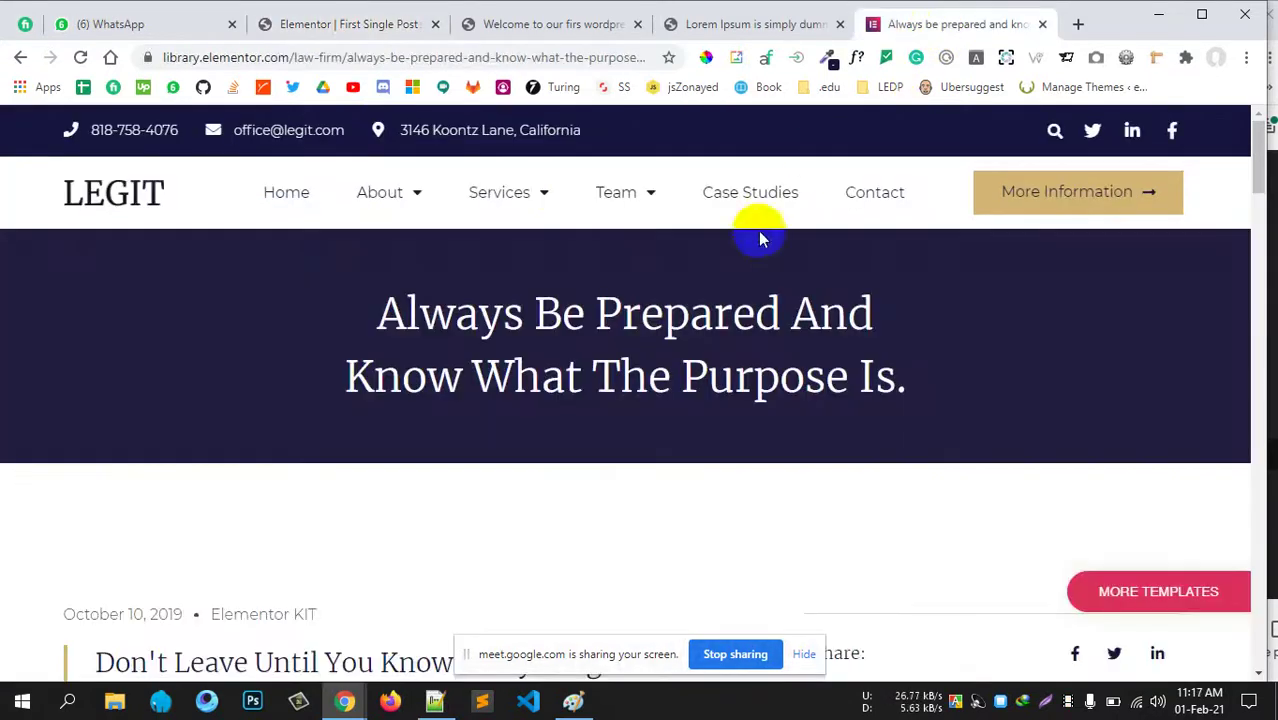
left_click(556, 26)
left_click_drag(314, 26, 690, 24)
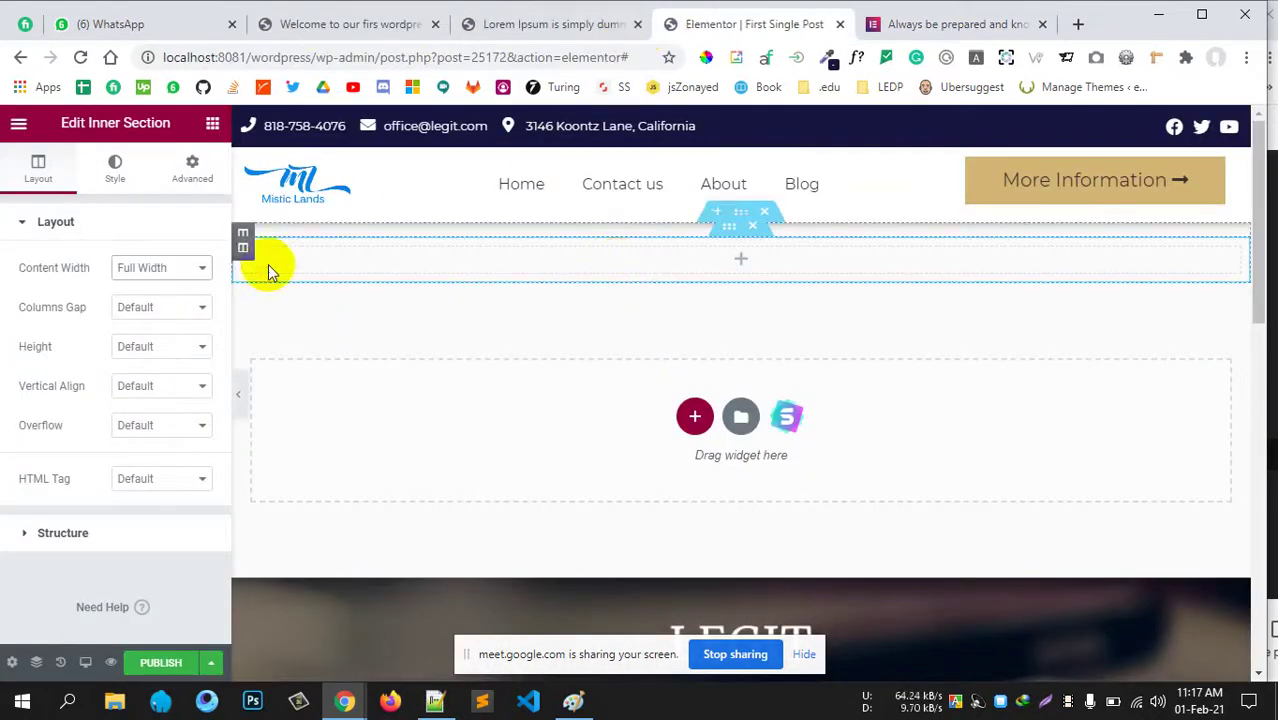
left_click(138, 311)
left_click(140, 337)
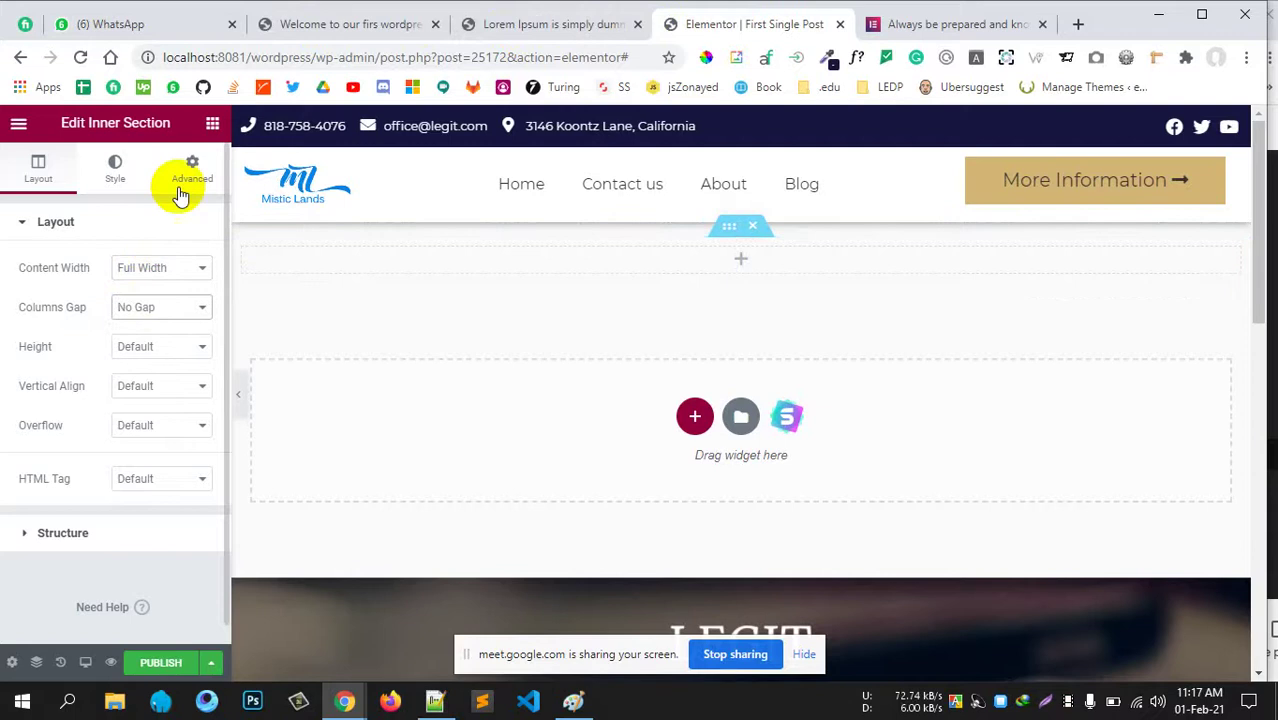
Set the inner section's top and bottom margins to 0 px.
left_click(191, 168)
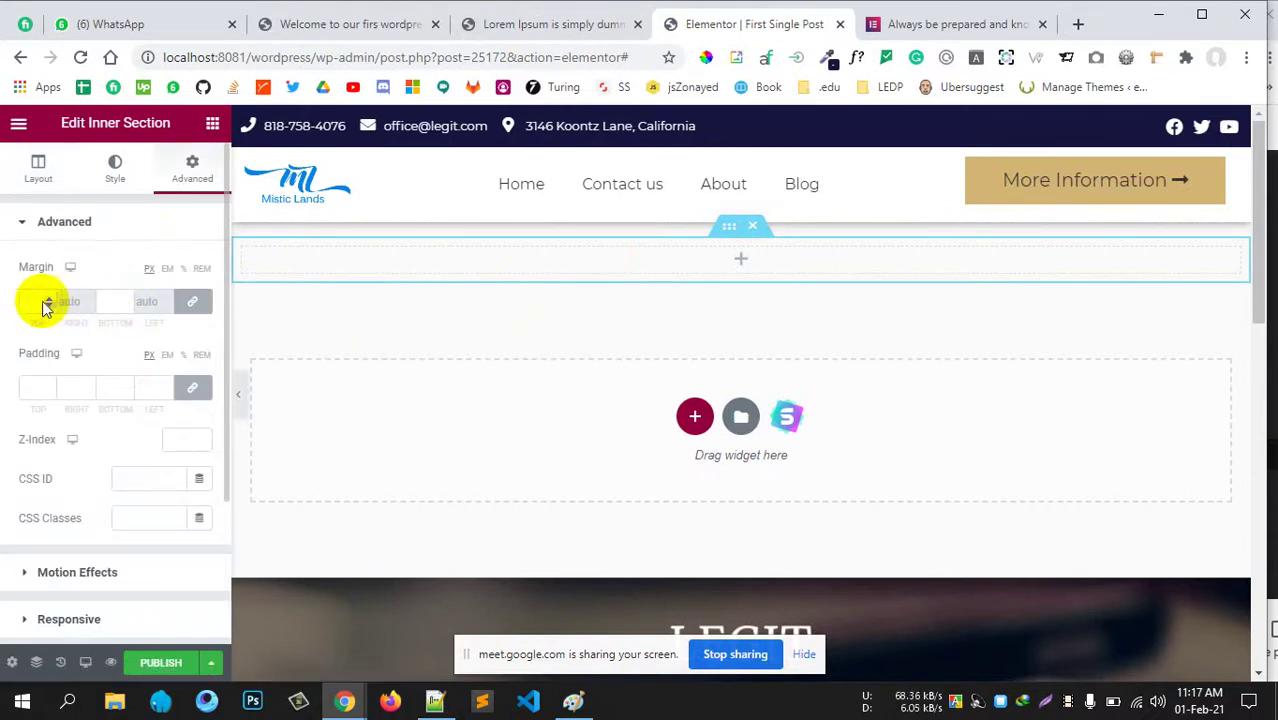
left_click(35, 301)
type("0")
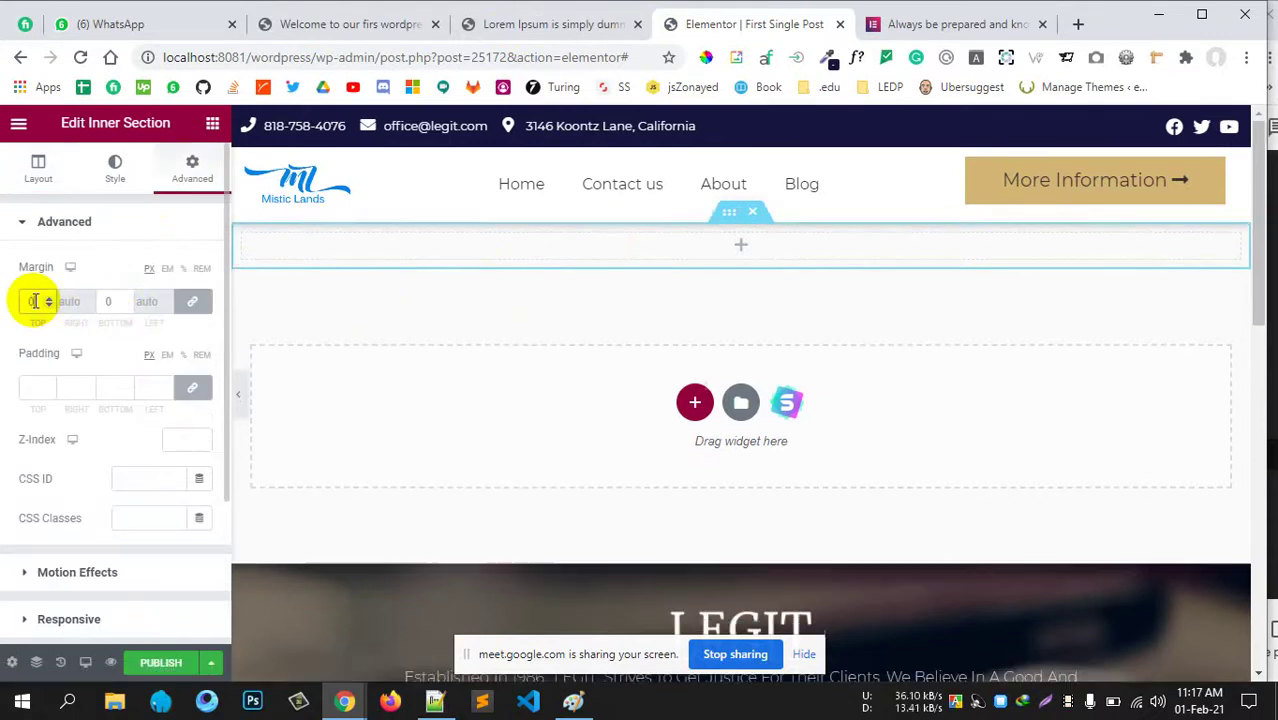
Sample the dark title band's colour 211F40 from the law-firm post with the ColorPick Eyedropper.
left_click(115, 168)
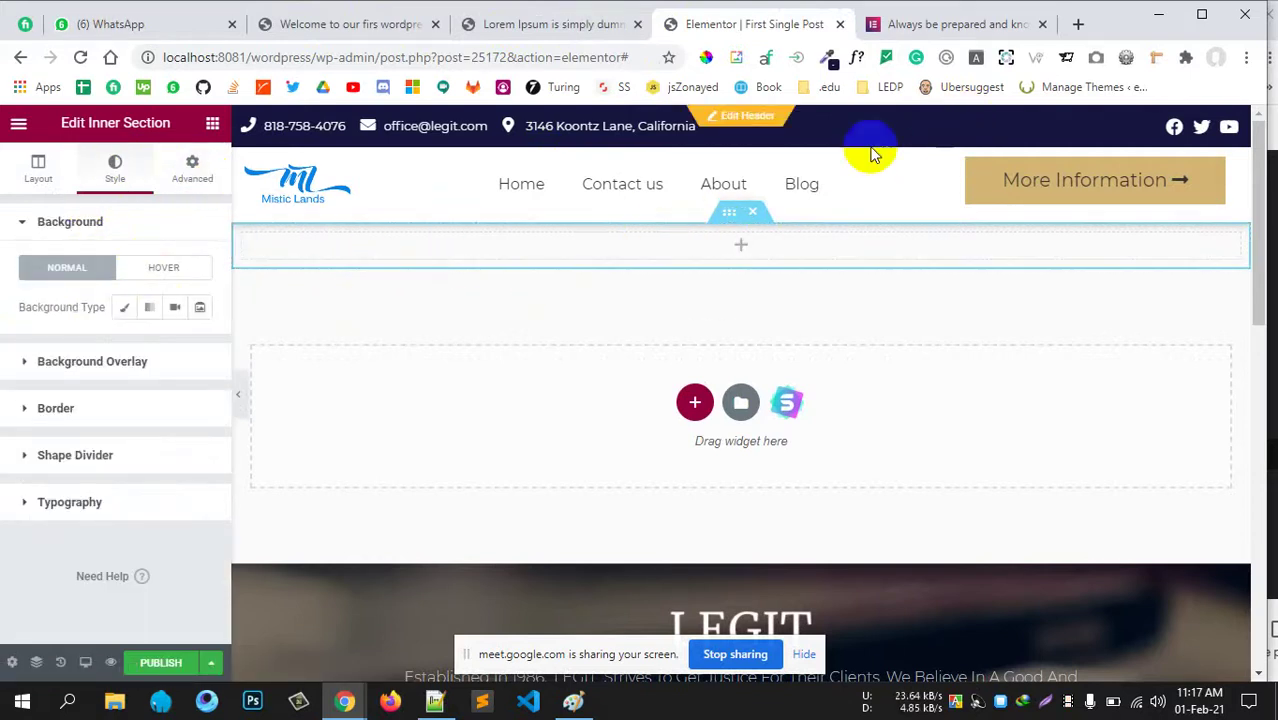
left_click(928, 30)
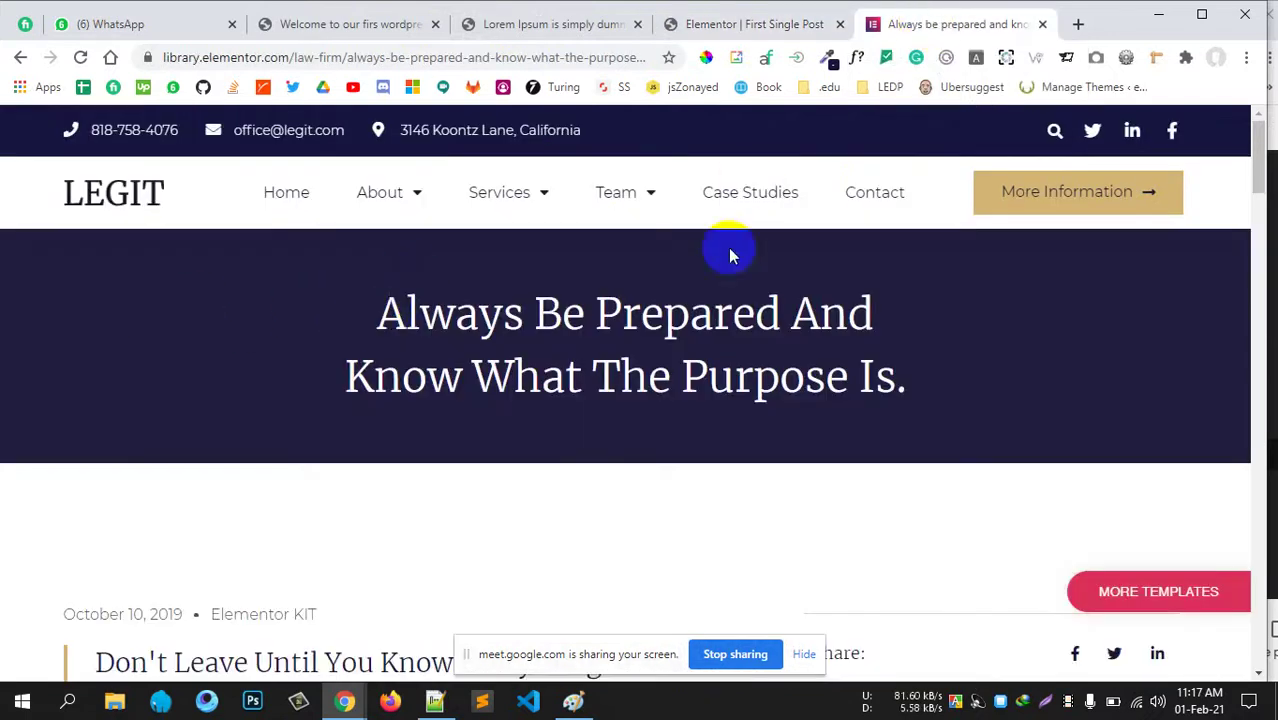
left_click(705, 61)
left_click(263, 278)
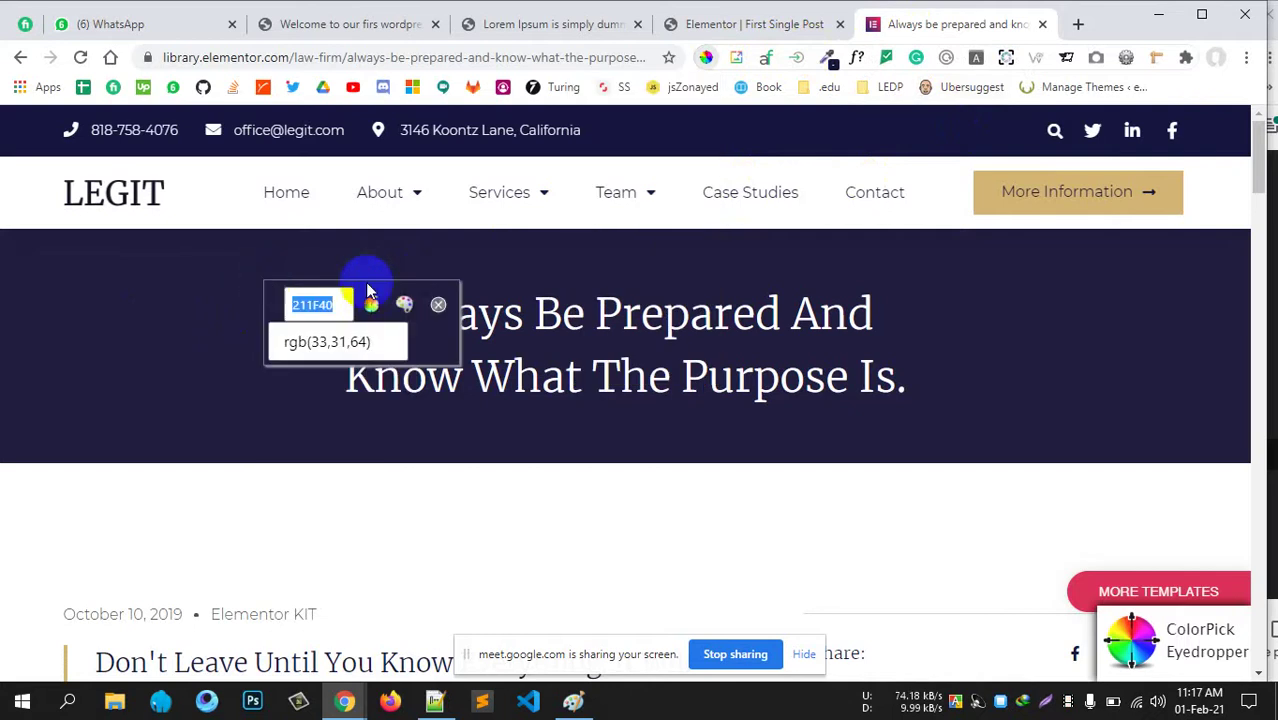
left_click(438, 304)
left_click(508, 27)
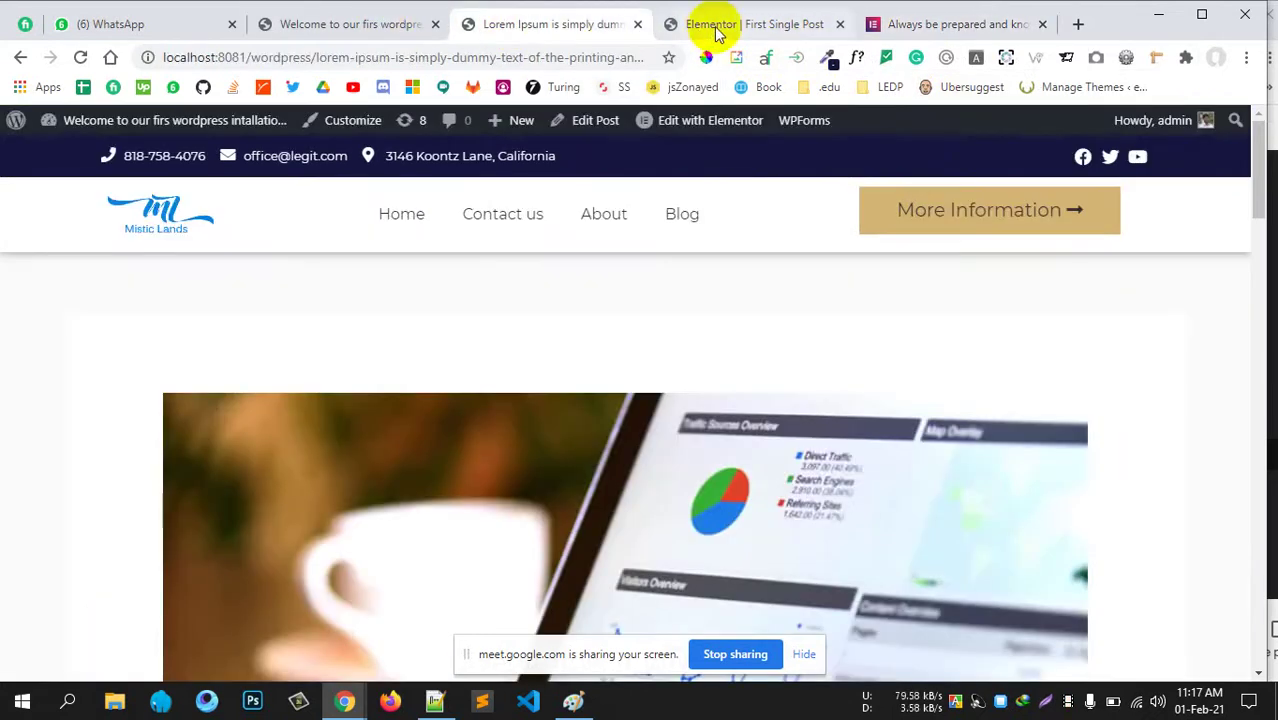
Return to the First Single Post template and give the inner section a Classic background in colour 211F40.
left_click(699, 24)
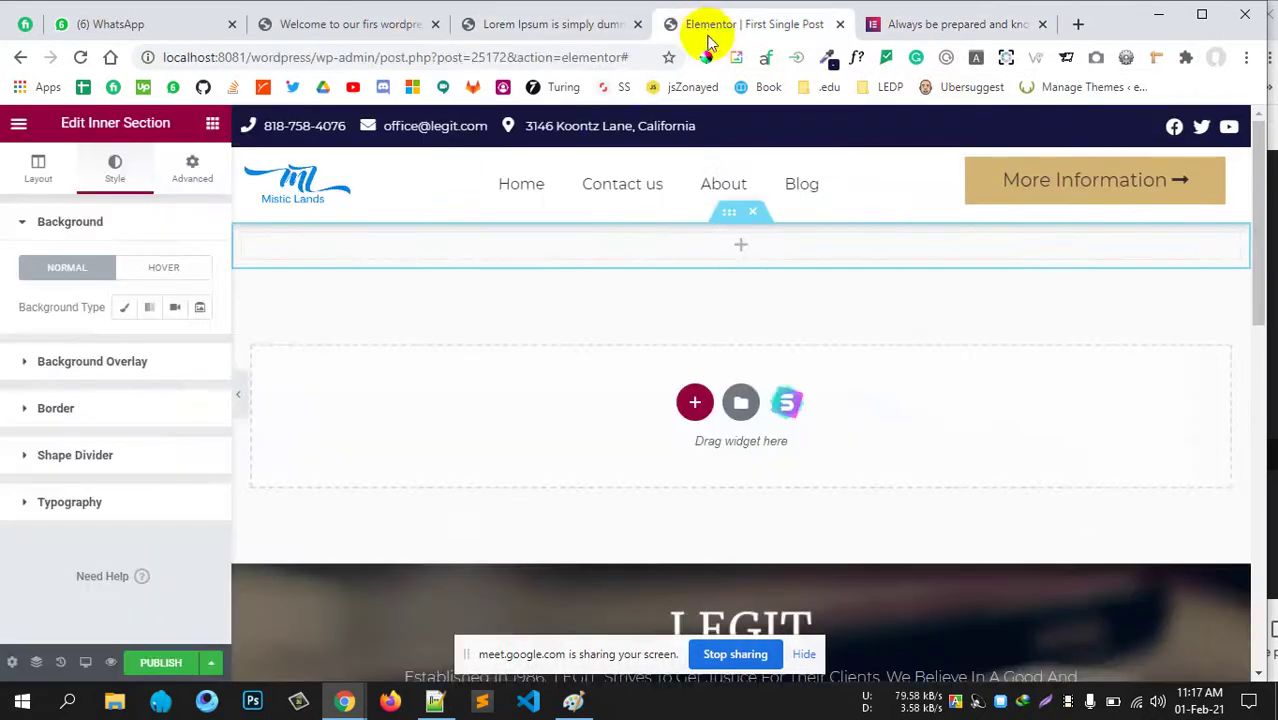
left_click(124, 308)
left_click(197, 348)
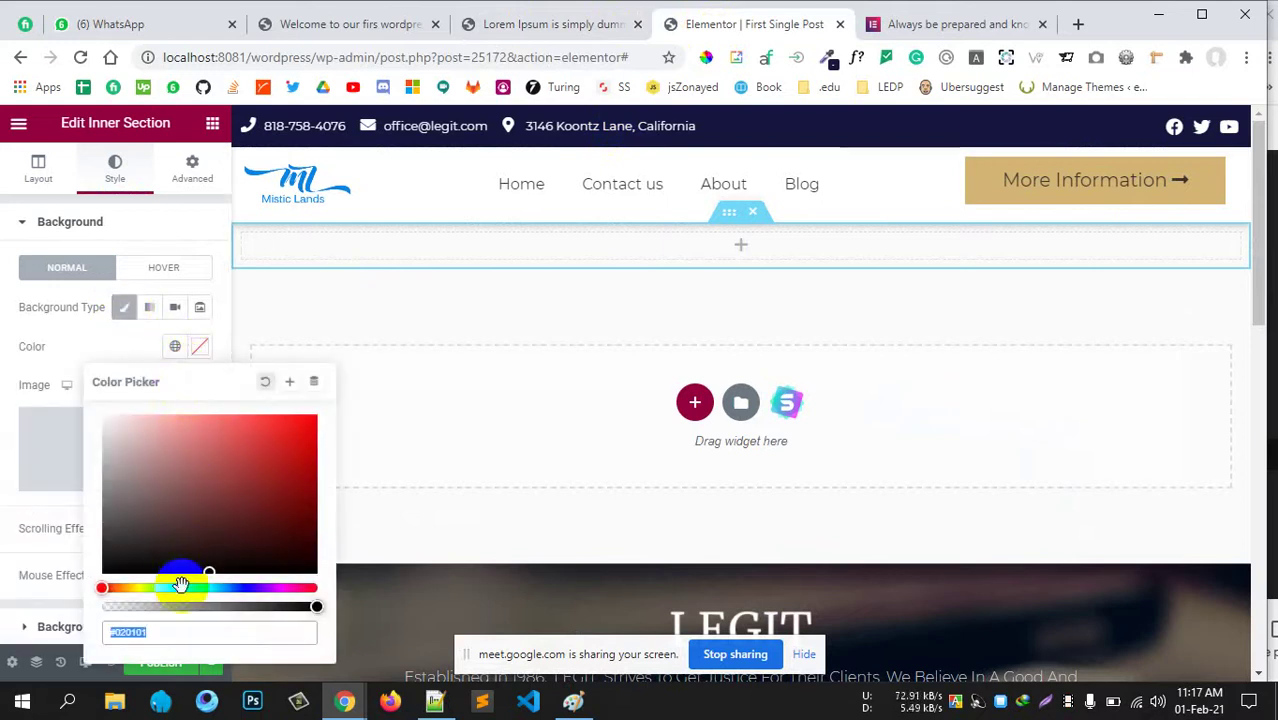
key("ctrl+v")
left_click(650, 331)
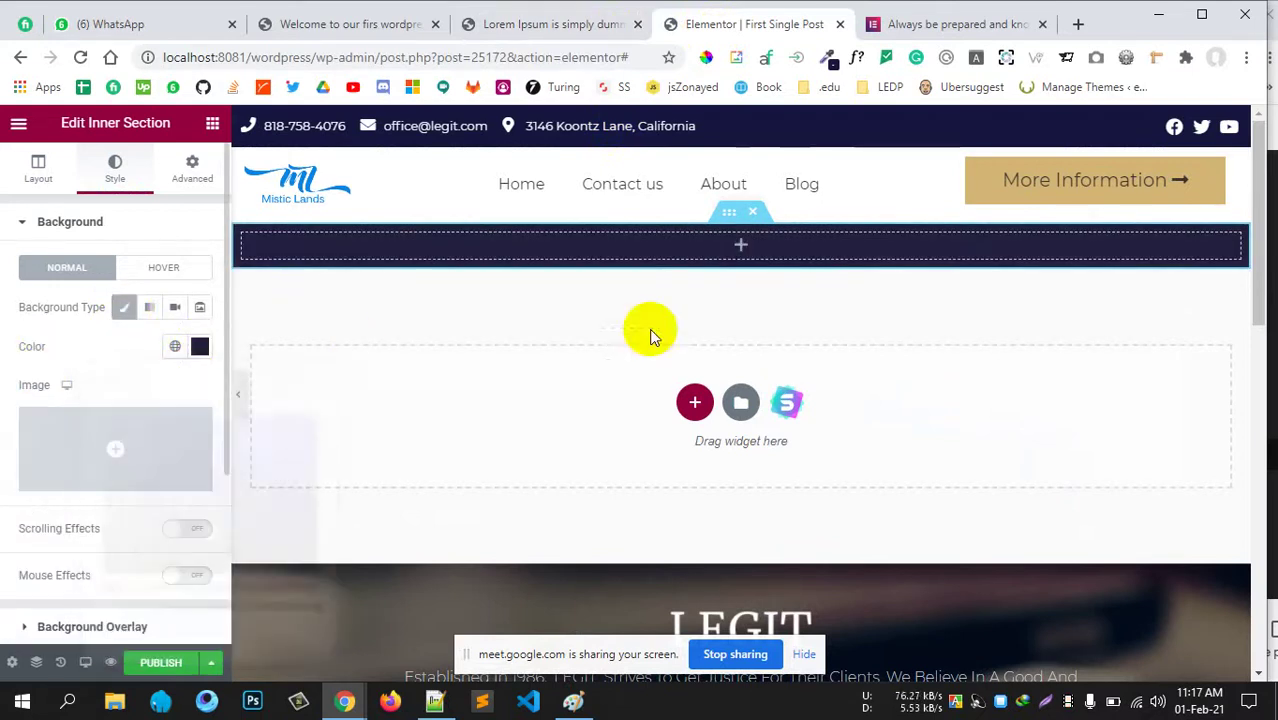
Add a Post Title widget inside the dark inner section.
left_click(210, 124)
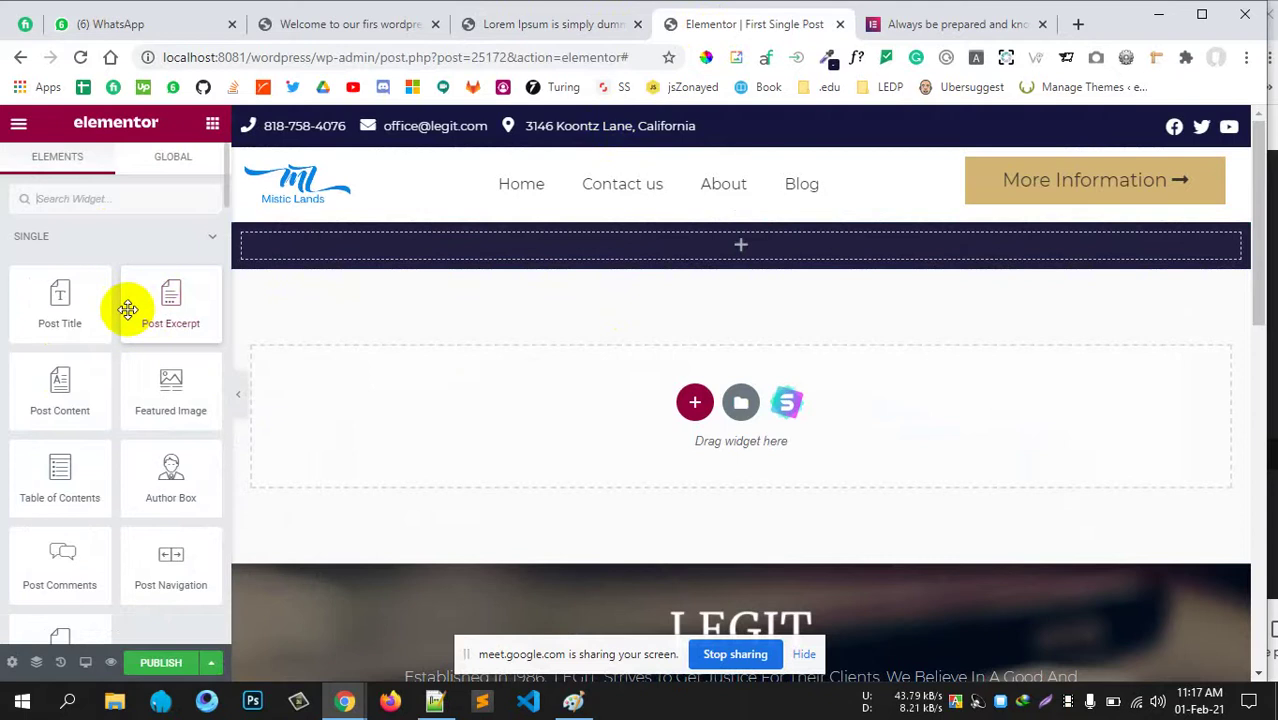
left_click_drag(87, 323, 782, 256)
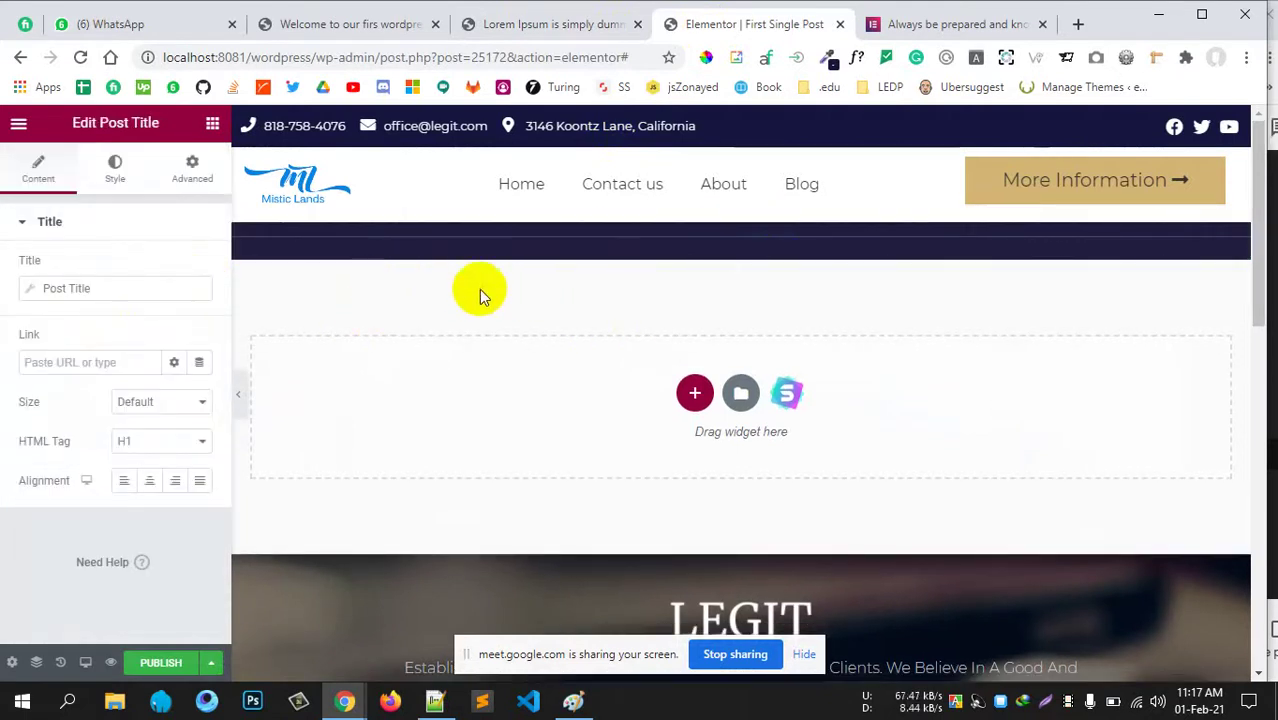
left_click(560, 283)
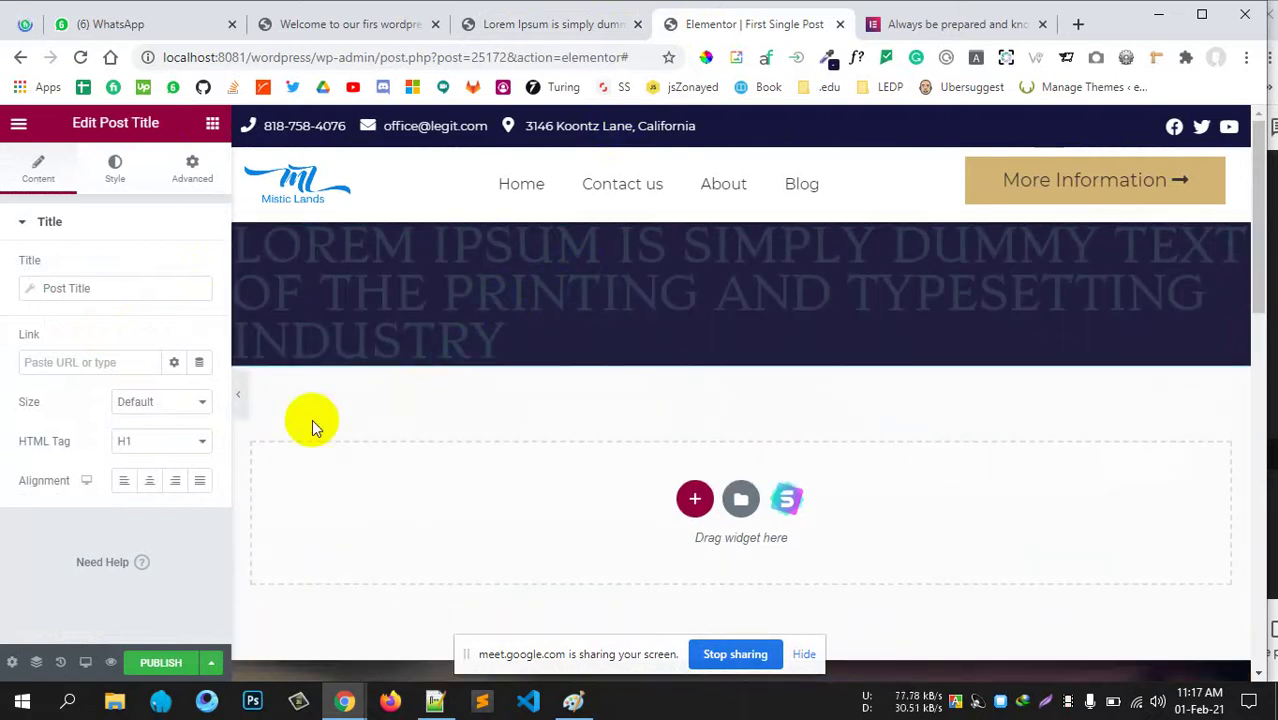
left_click(298, 314)
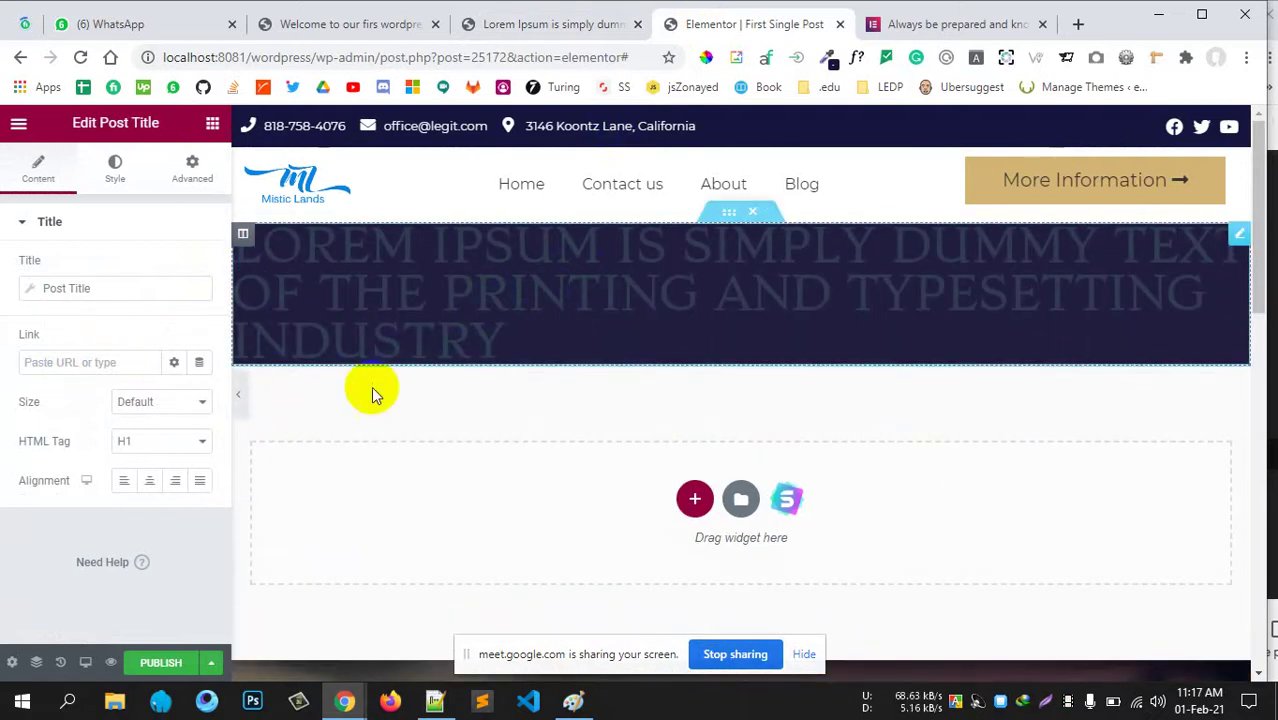
Compare with the sample post's title band, then unlink the Post Title's padding values and set top and bottom to 40 px.
left_click(928, 26)
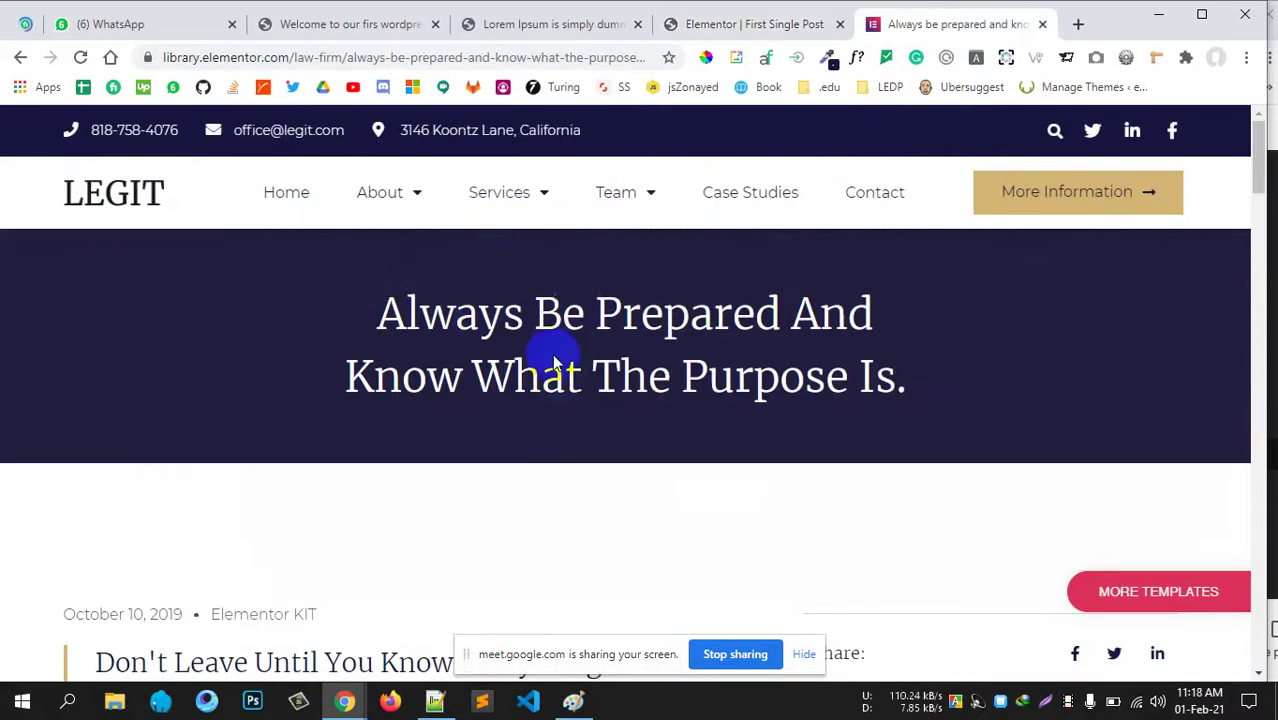
left_click(550, 30)
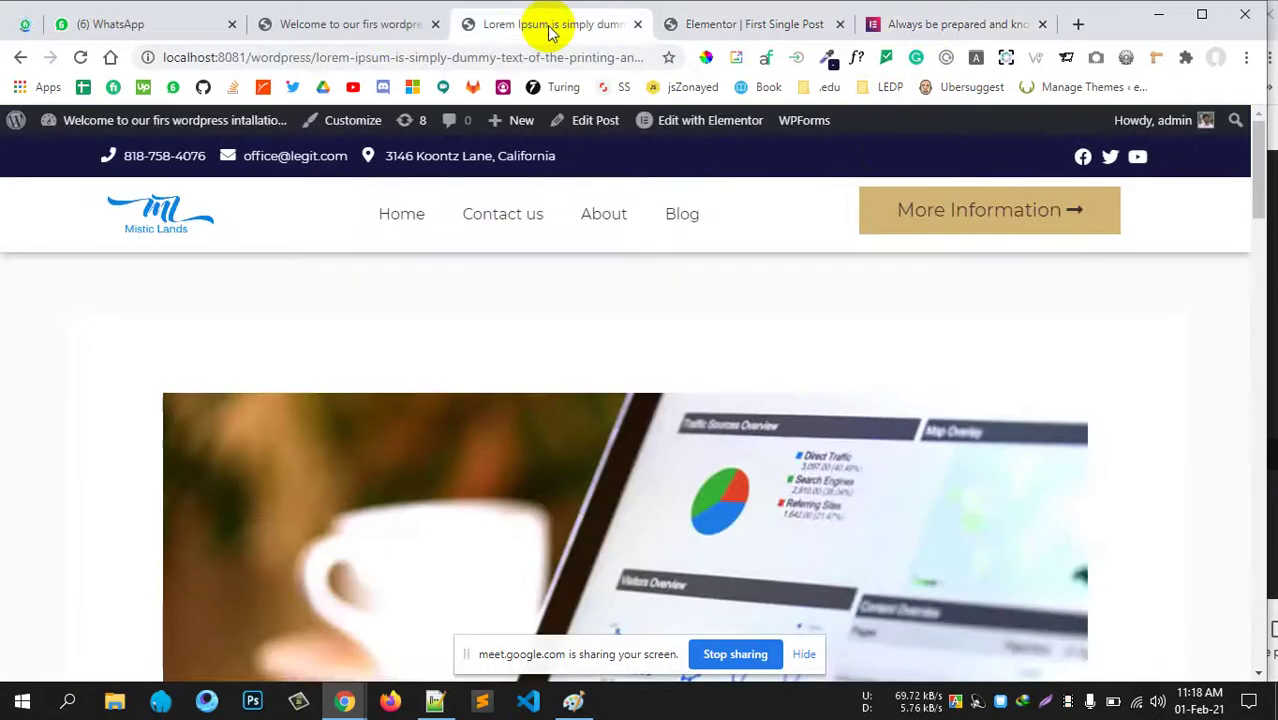
left_click(413, 24)
left_click(736, 23)
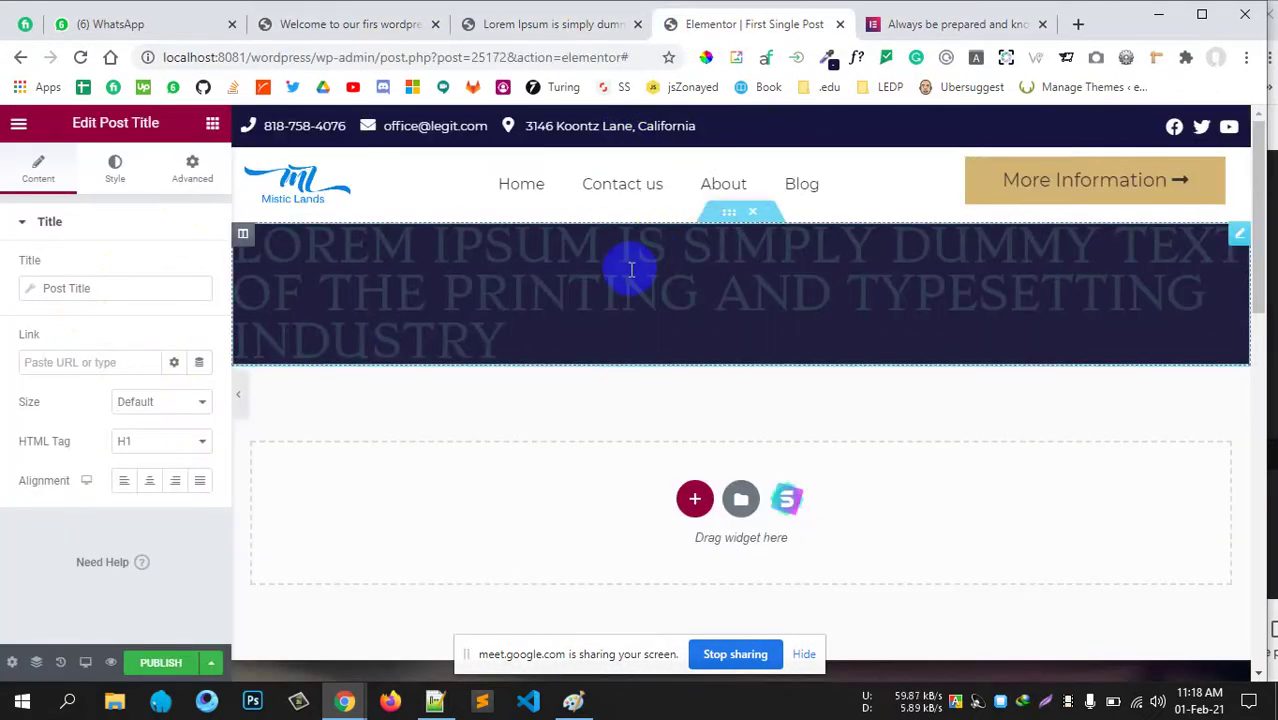
left_click(192, 167)
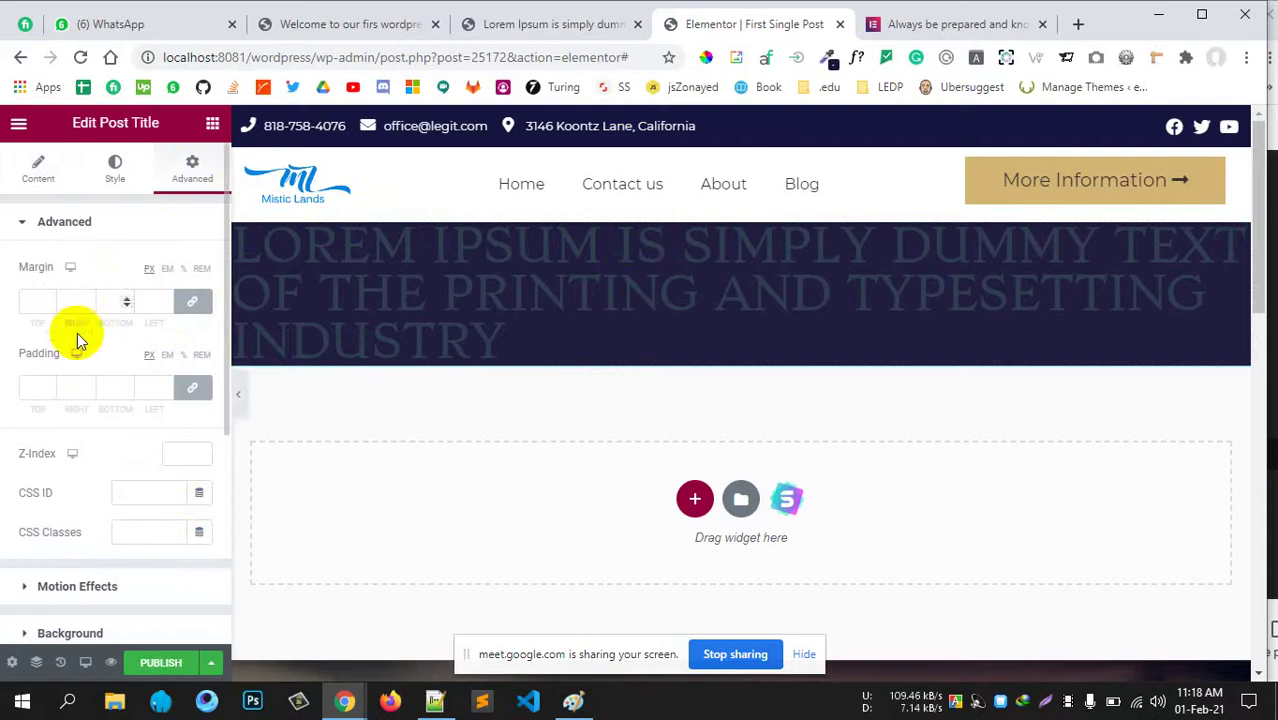
left_click(196, 391)
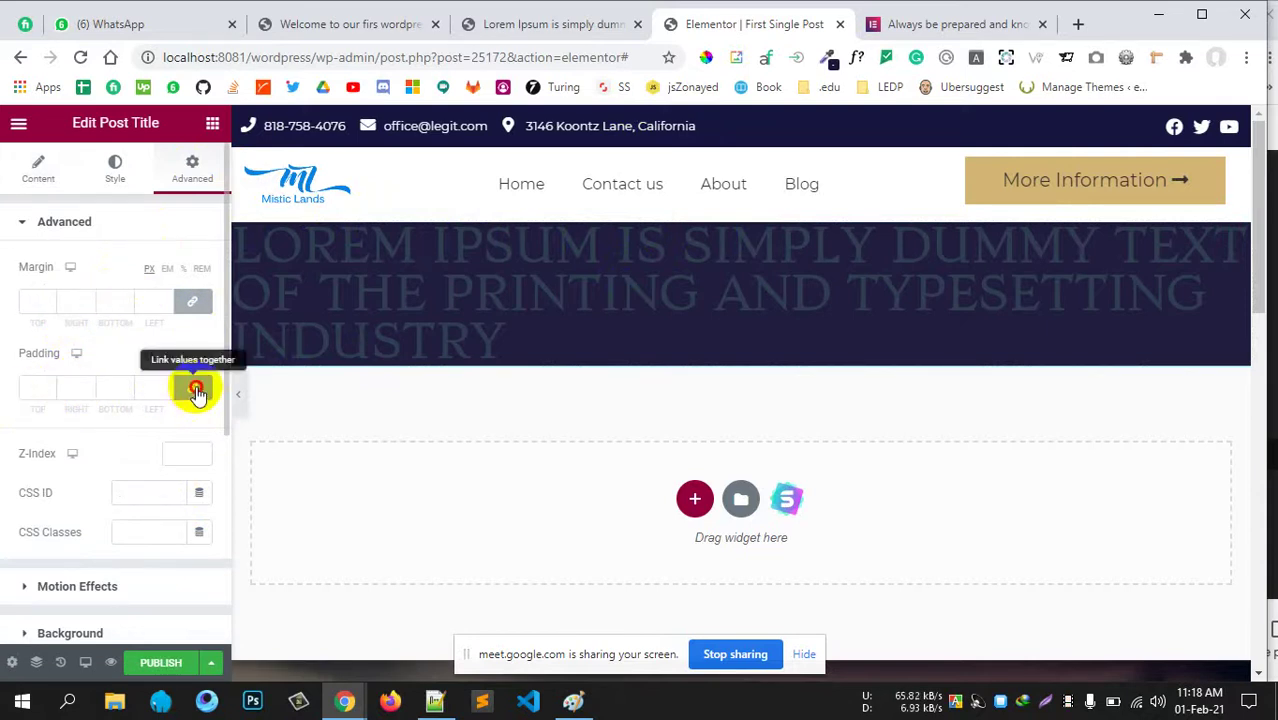
left_click(31, 389)
type("40")
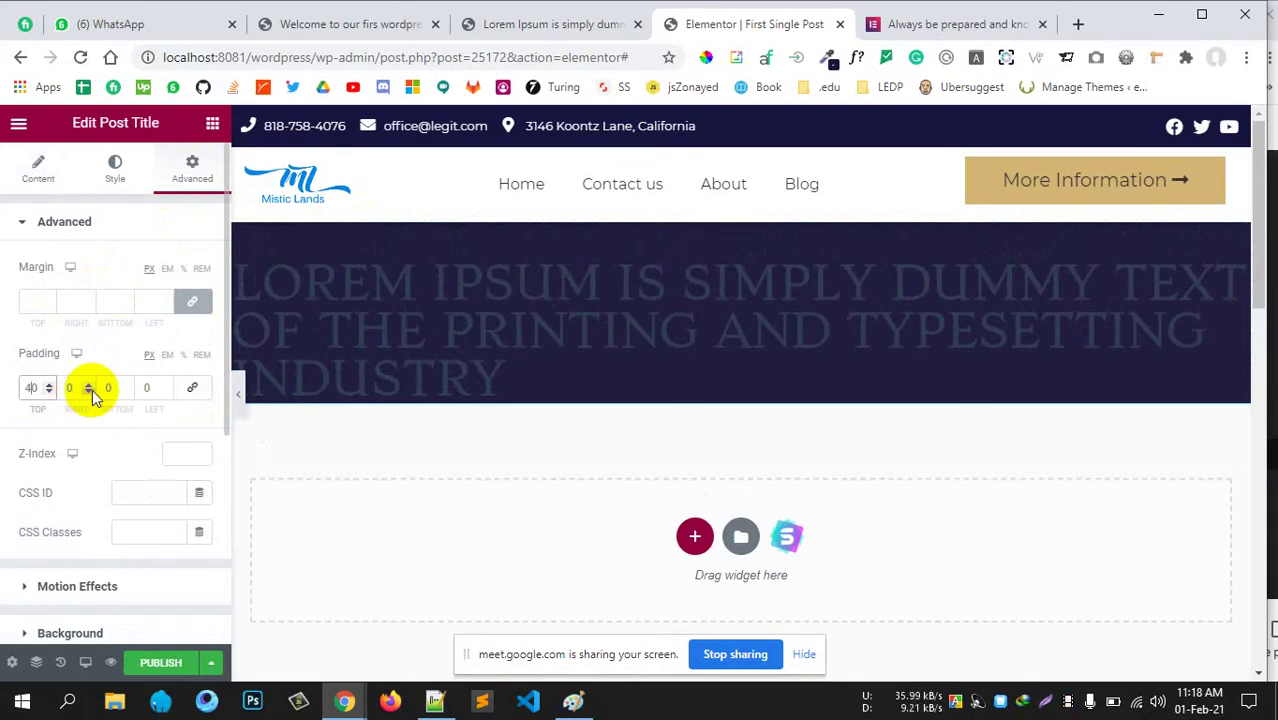
type("4")
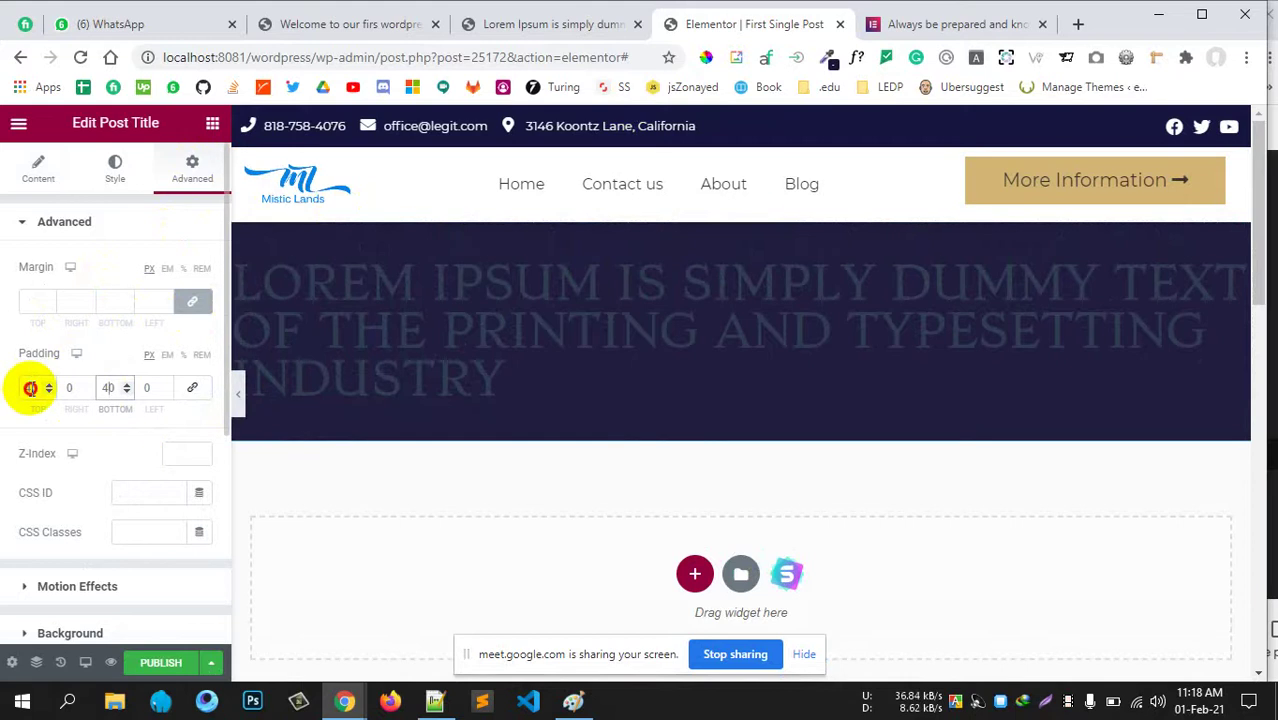
Increase the Post Title's top and bottom padding to 60 px.
left_click(31, 388)
type("60")
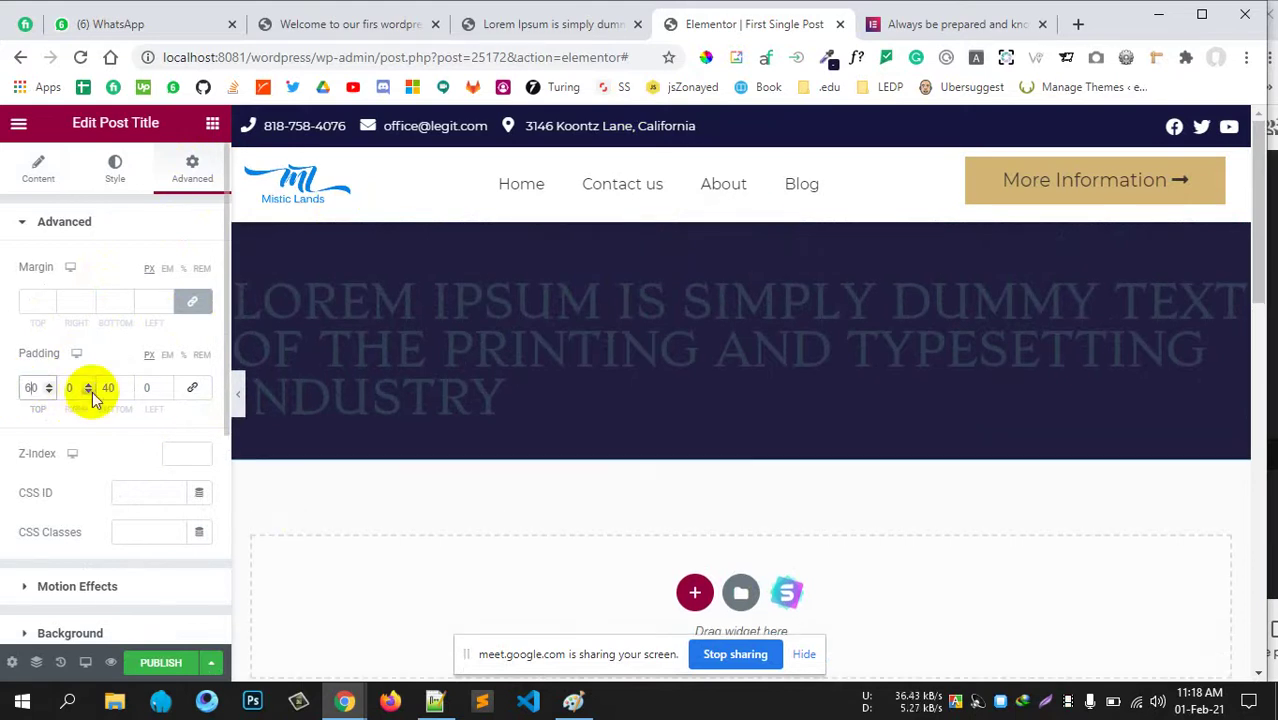
double_click(105, 388)
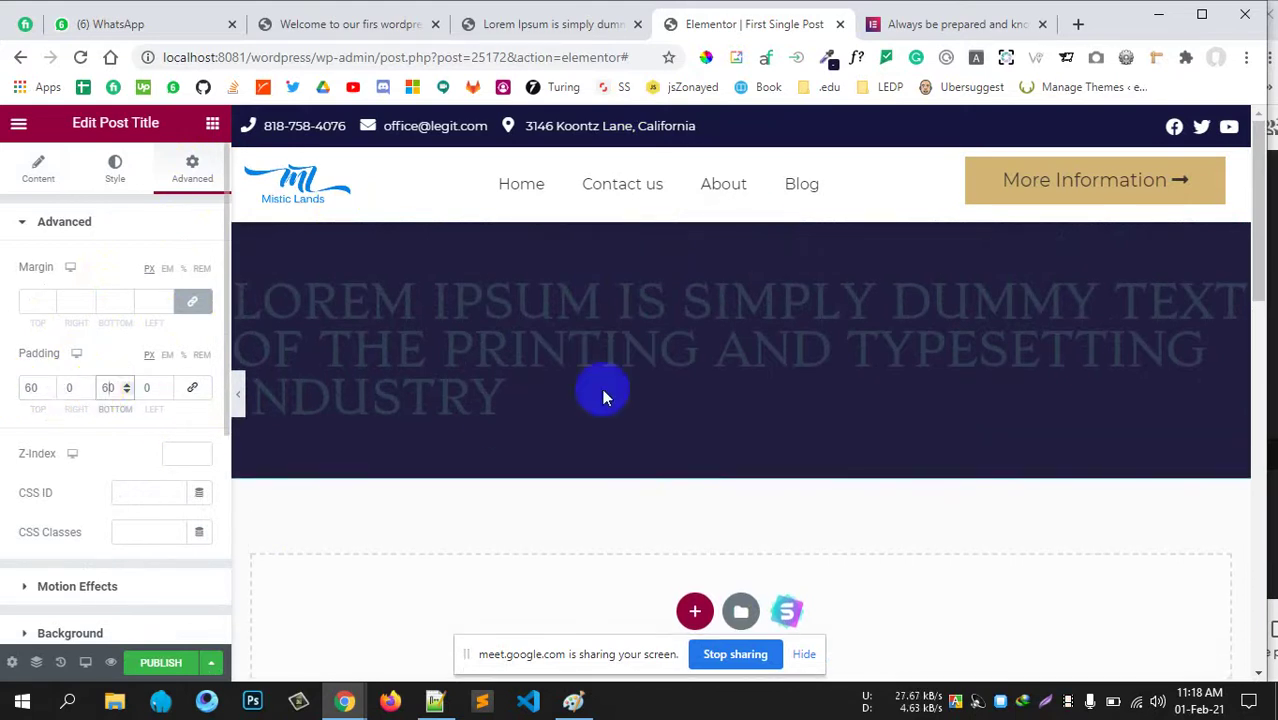
type("60")
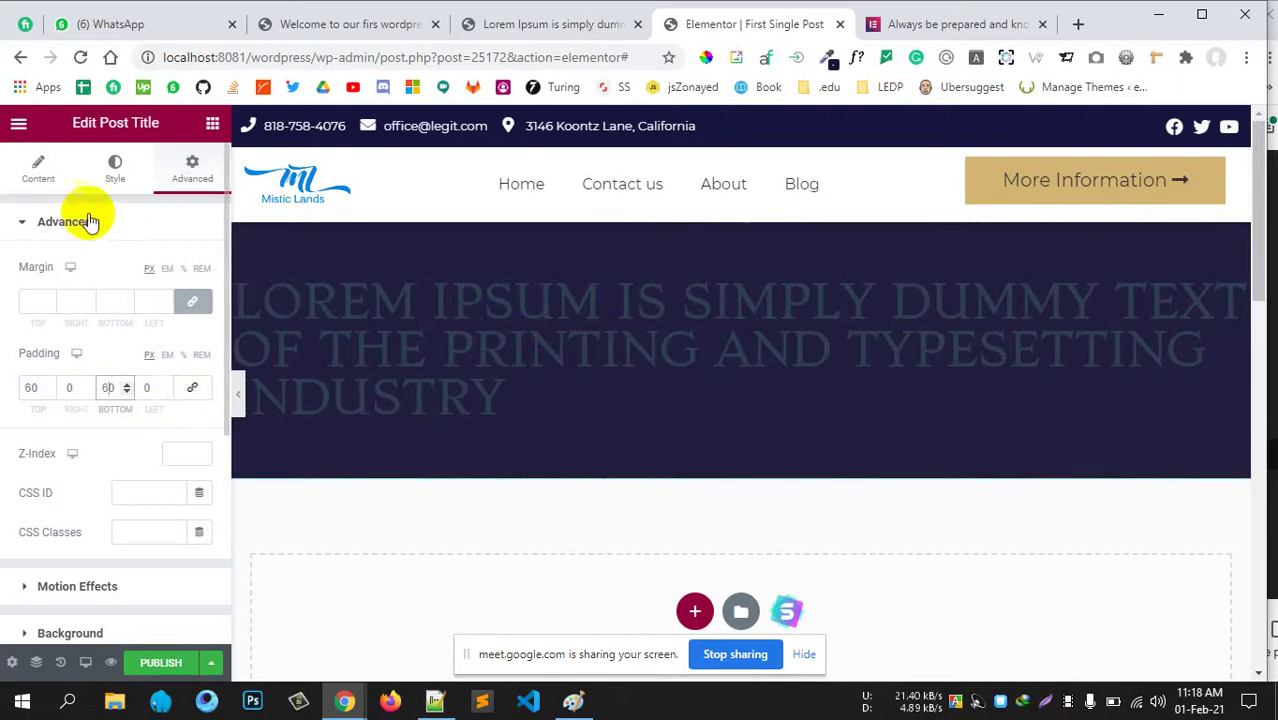
Centre the Post Title text in the dark band.
scroll(88, 371, "down", 3)
scroll(75, 311, "up", 3)
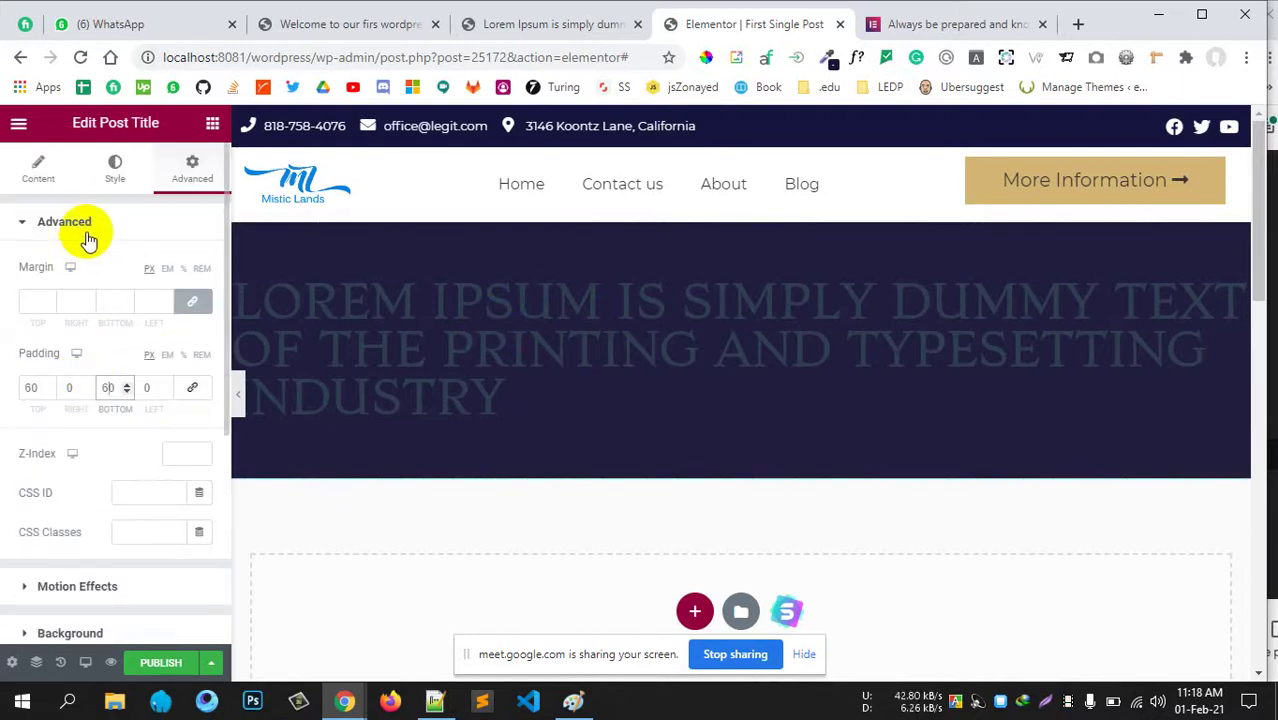
left_click(110, 170)
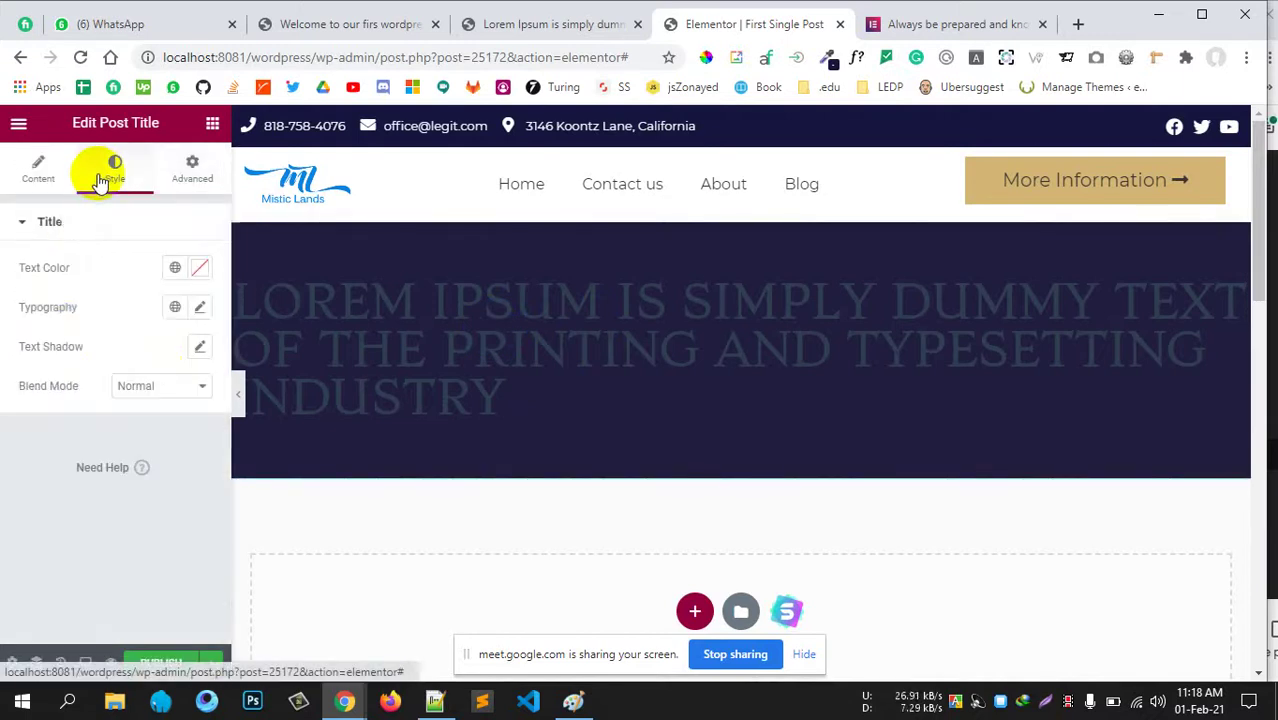
left_click(30, 185)
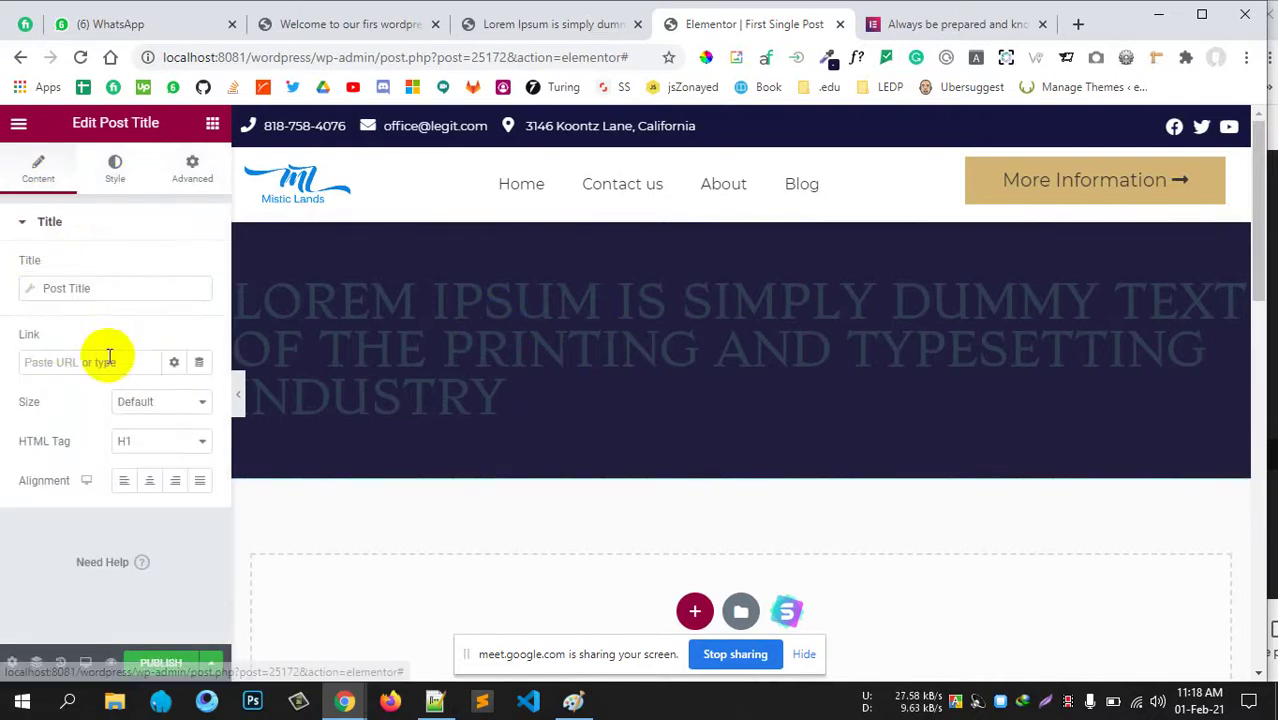
left_click(150, 484)
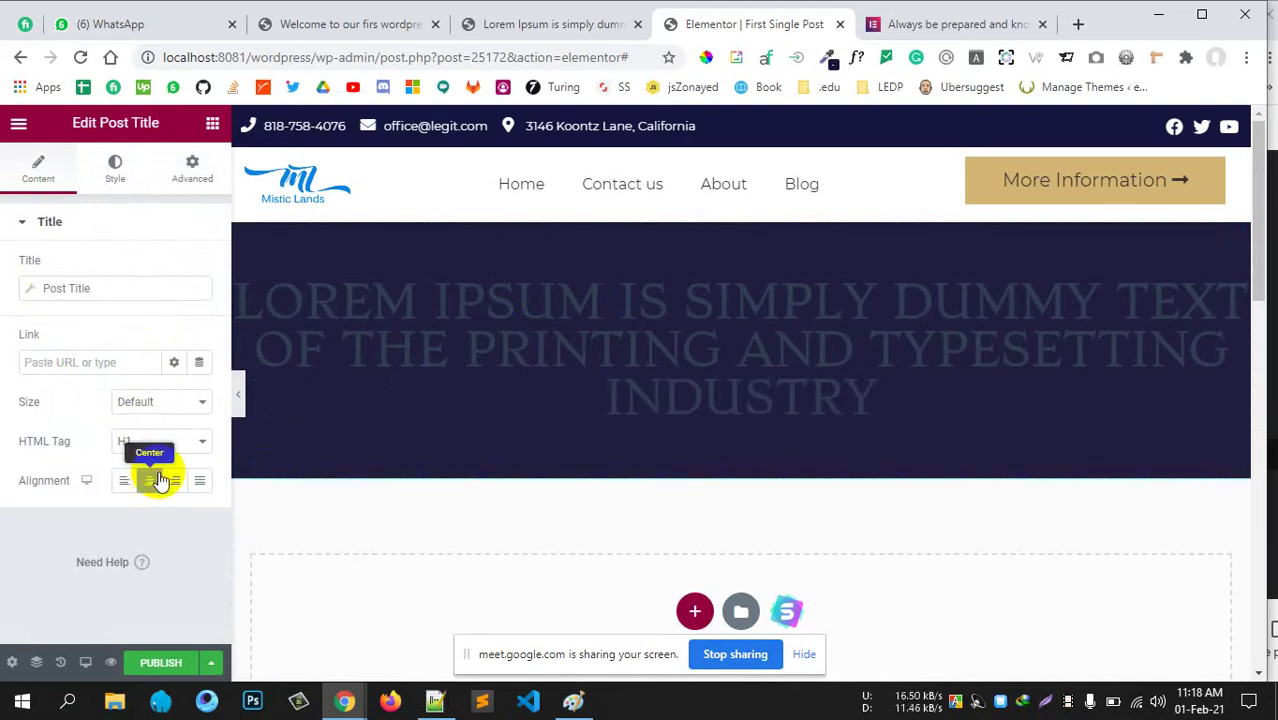
Inspect the font details of the sample post's banner heading with WhatFont, then return to the First Single Post template.
left_click(12, 662)
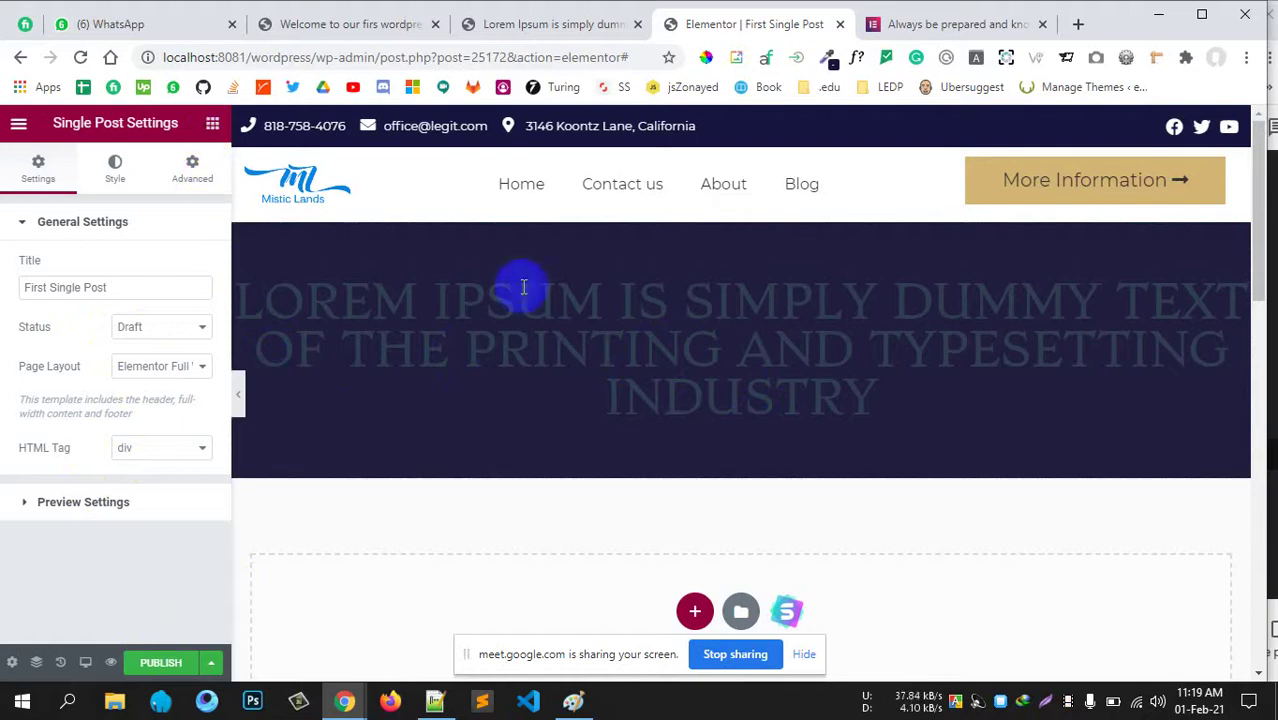
left_click(580, 294)
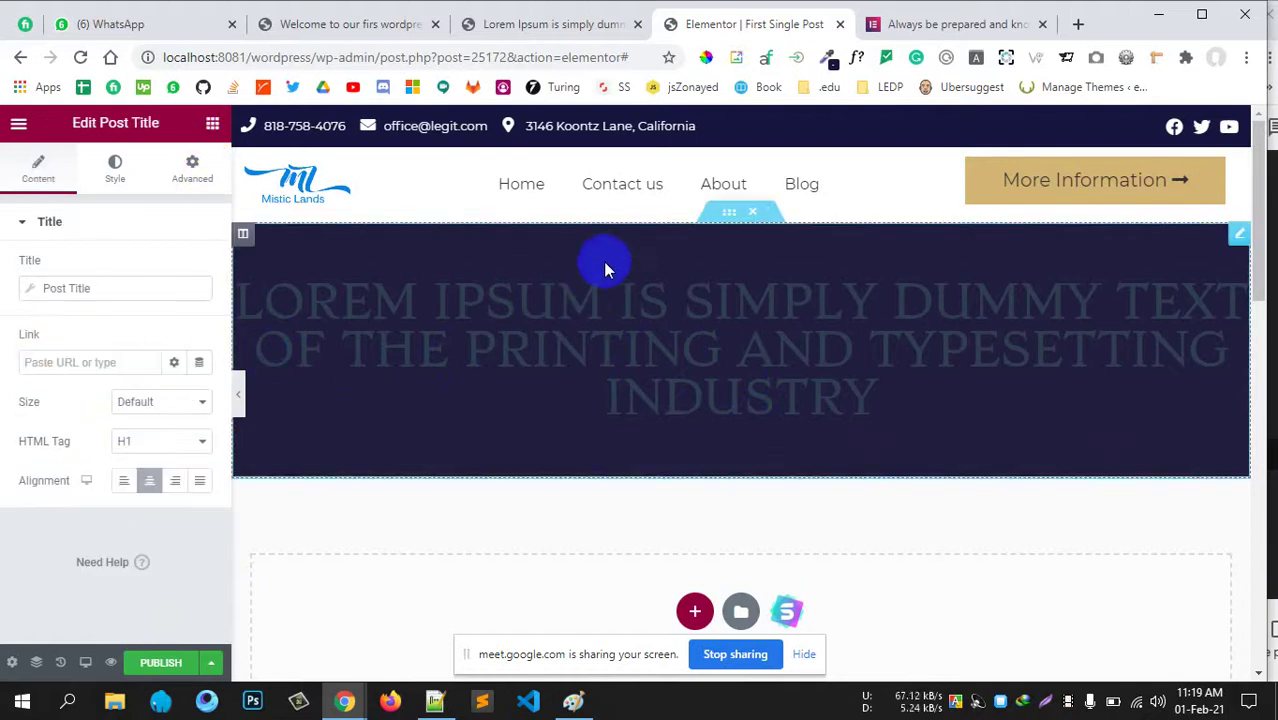
left_click(907, 25)
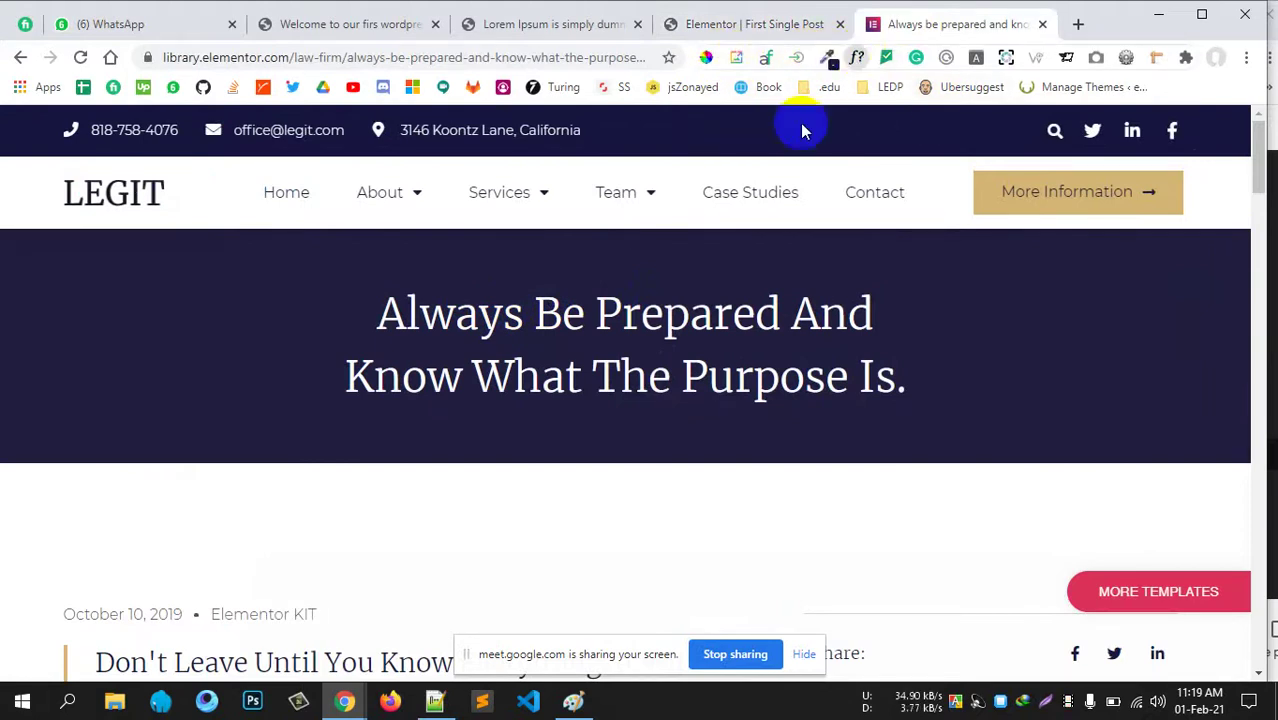
left_click(568, 314)
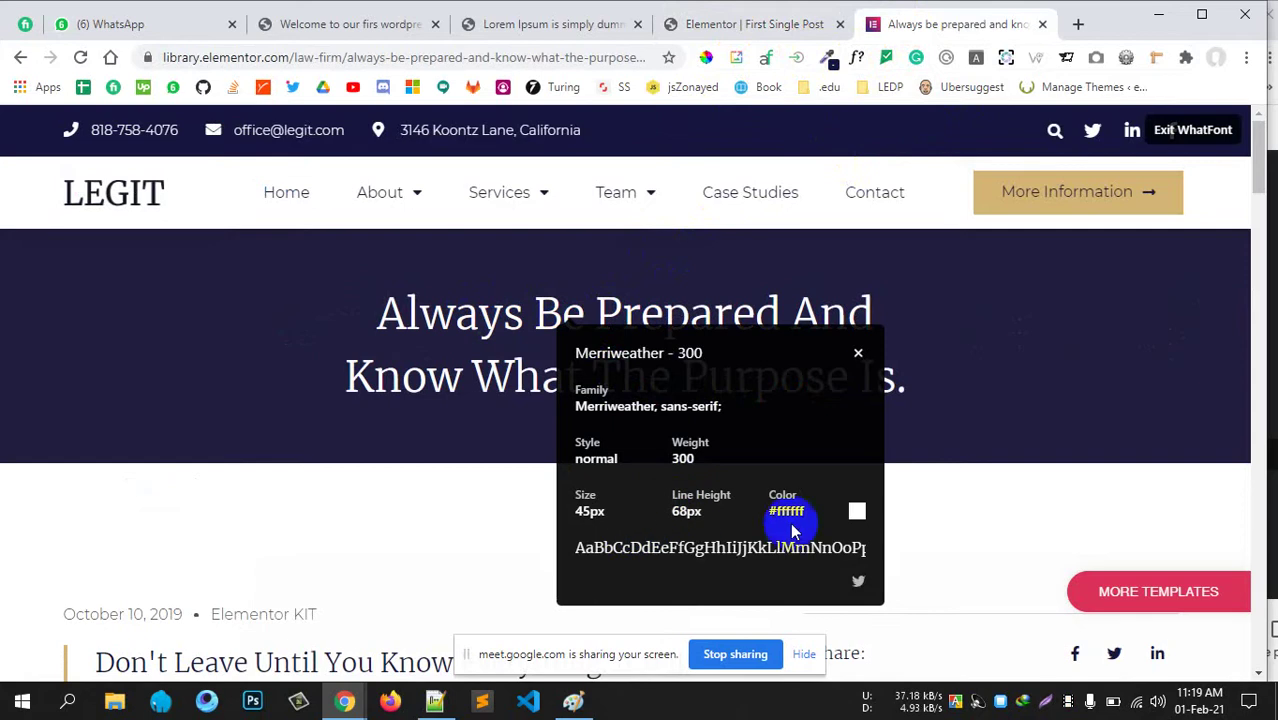
left_click(585, 24)
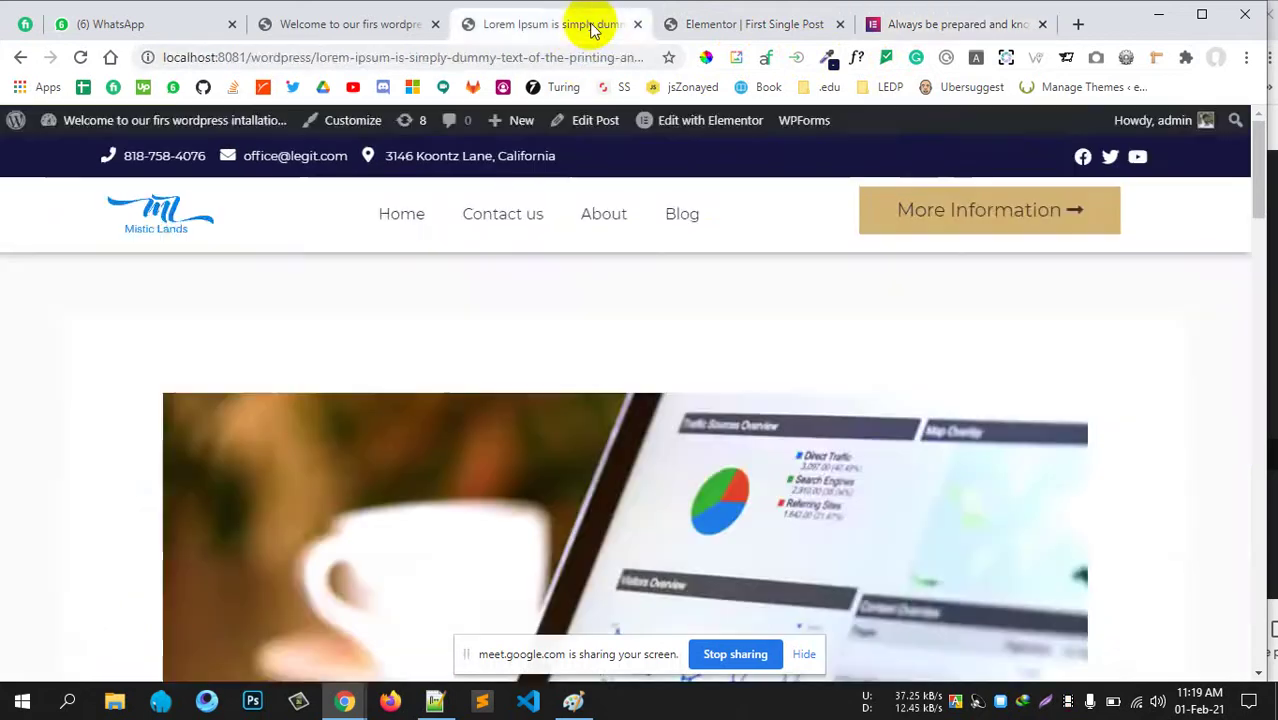
left_click(707, 24)
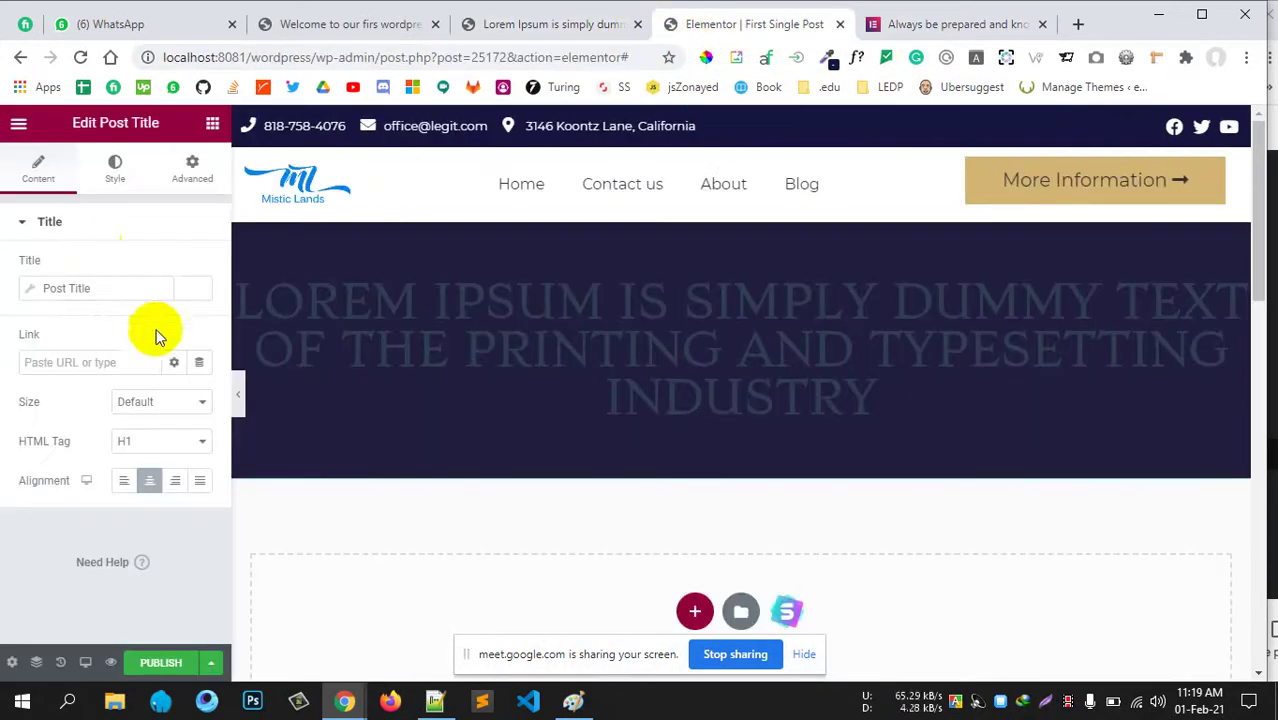
Set the Post Title's font family to Merriweather.
left_click(115, 168)
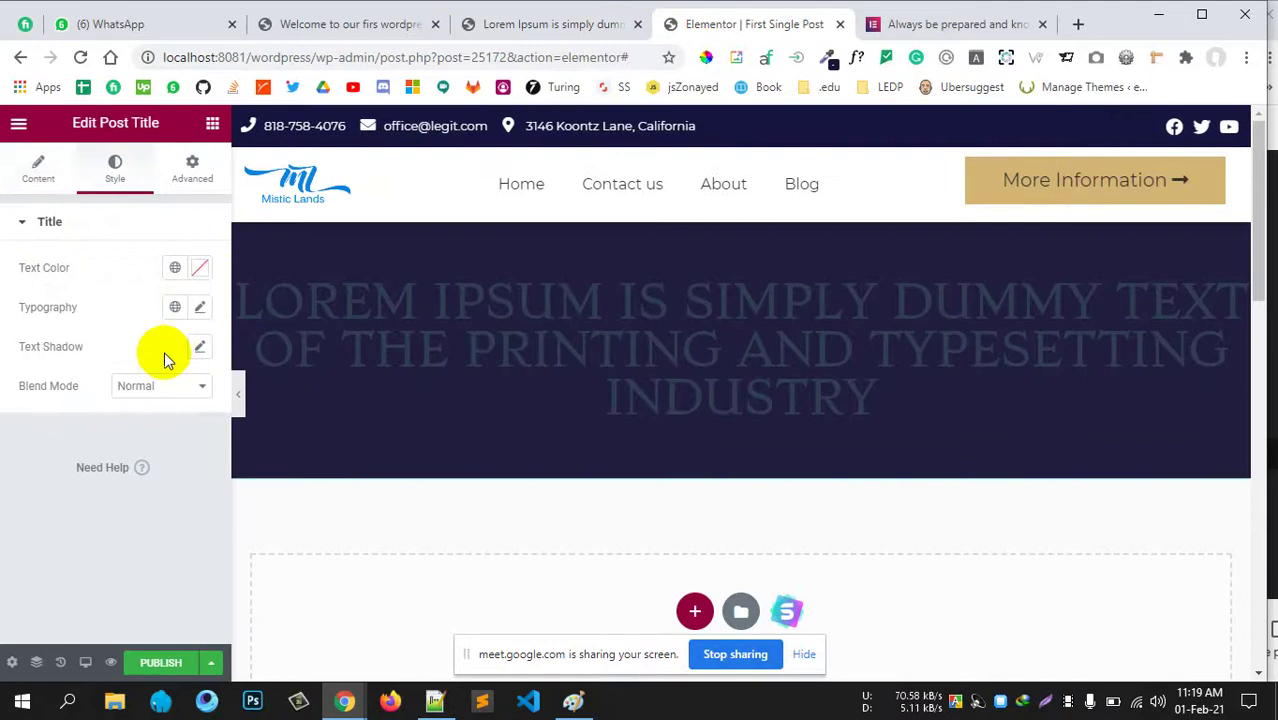
left_click(200, 313)
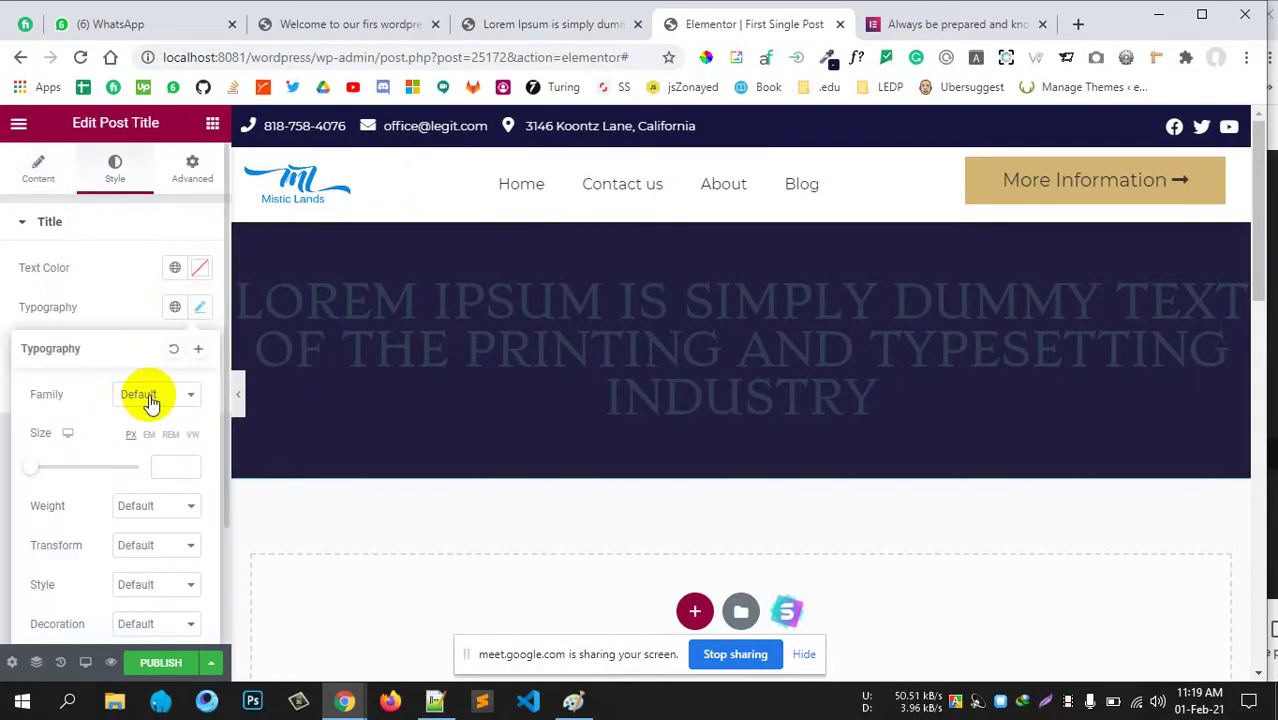
left_click(150, 398)
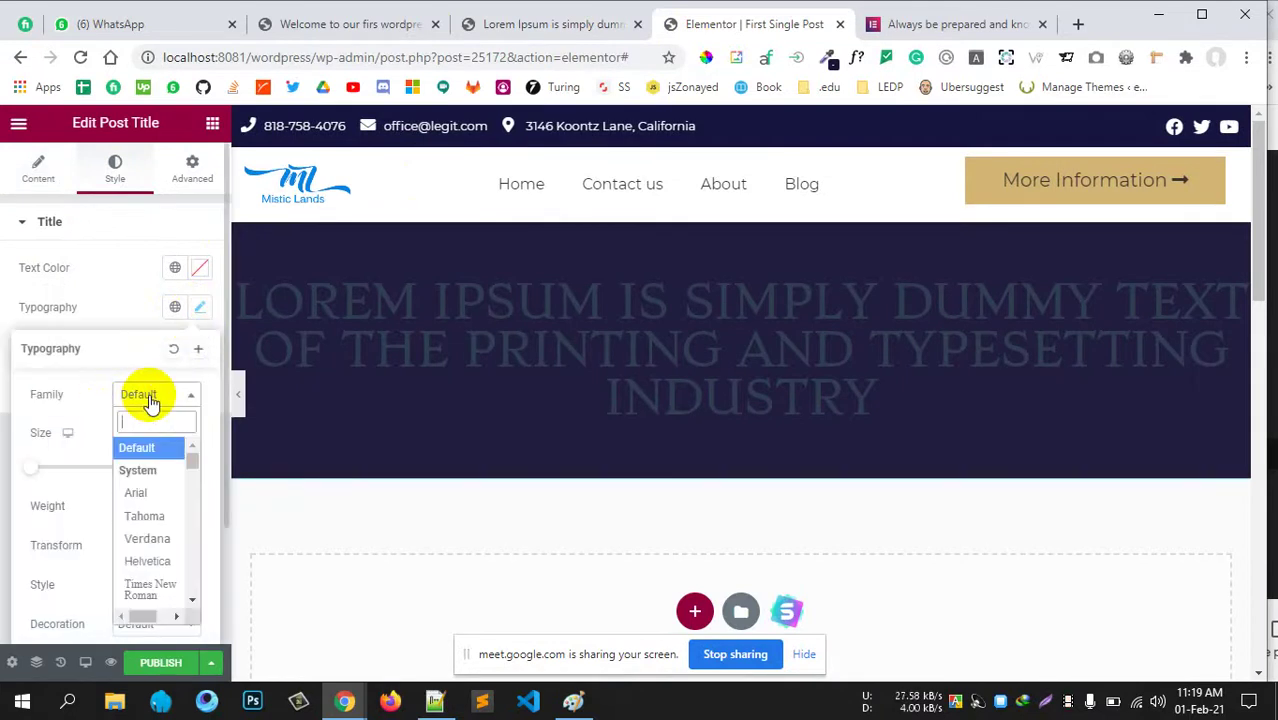
type("merr")
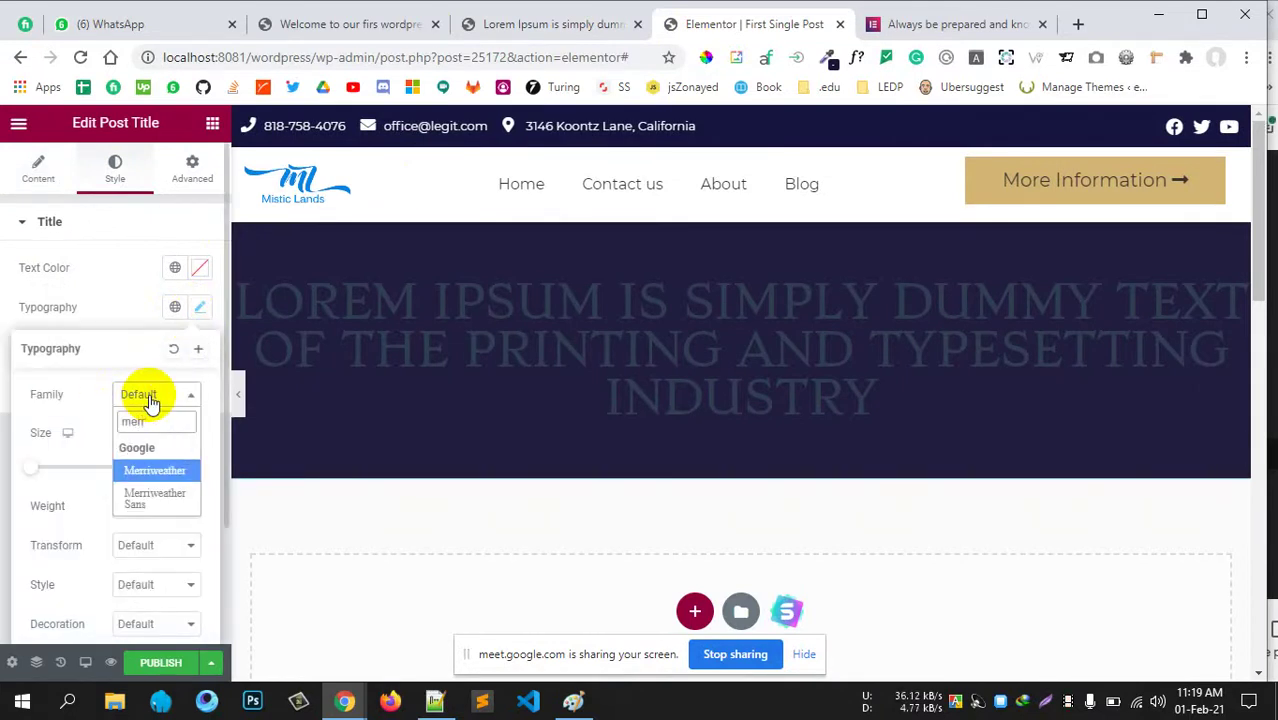
left_click(160, 468)
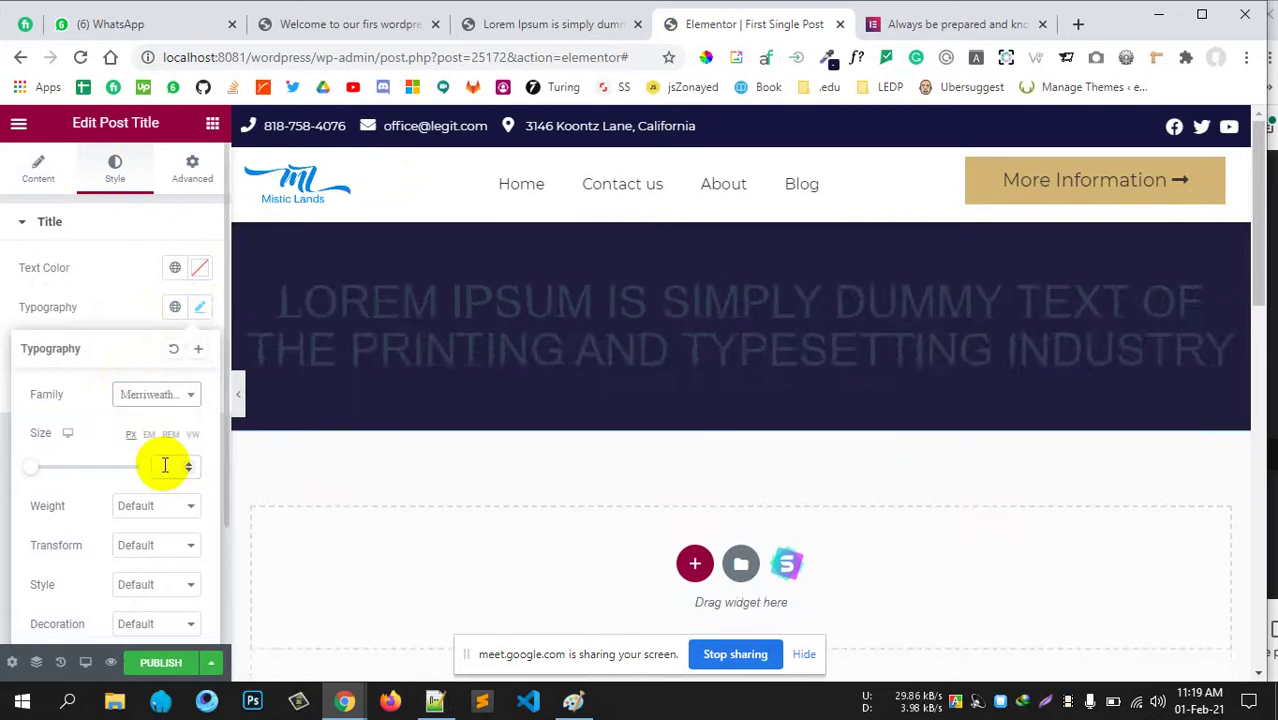
type("300")
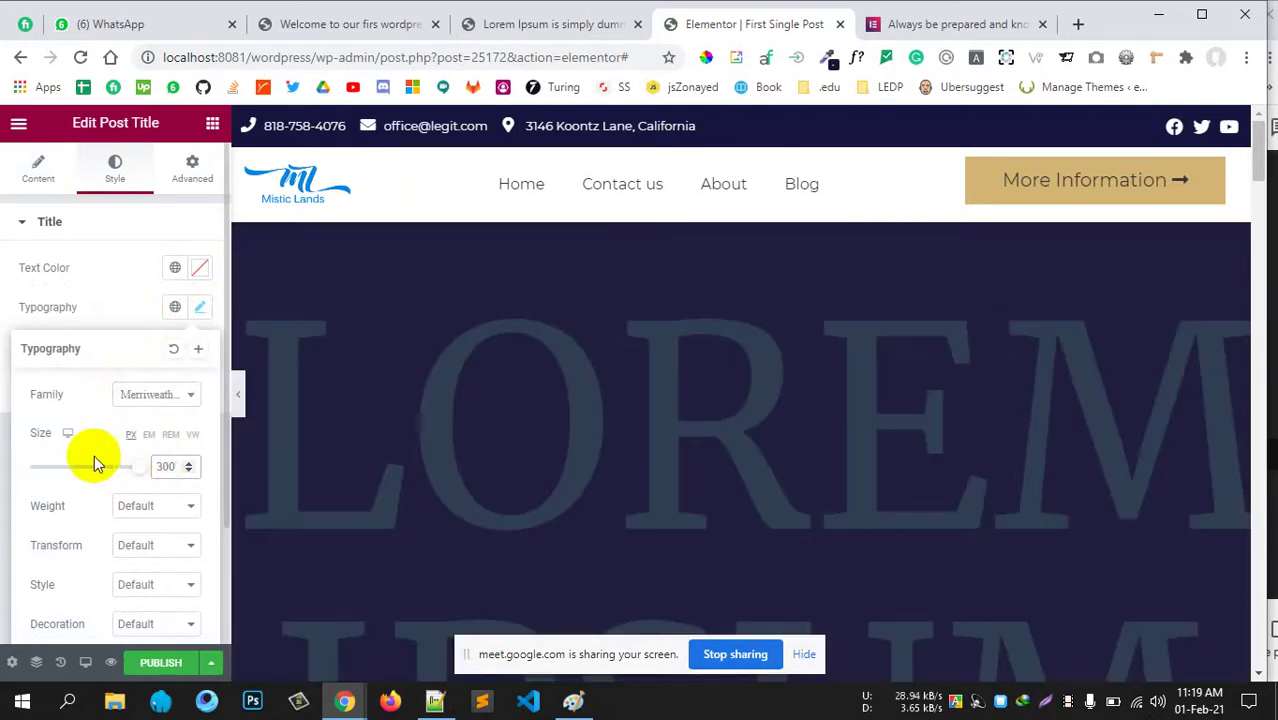
key("BackSpace")
key("BackSpace")
key("BackSpace")
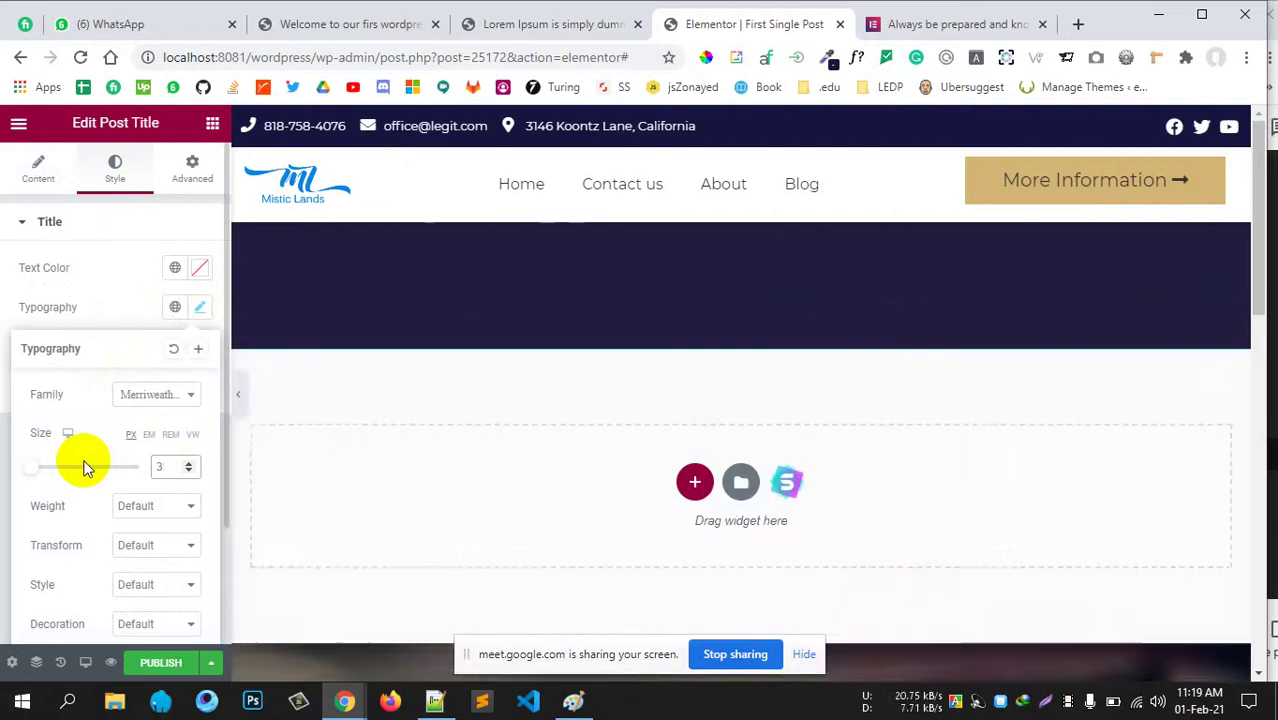
Recheck the sample heading's font details and set the Post Title's font size to 45 px.
left_click(955, 24)
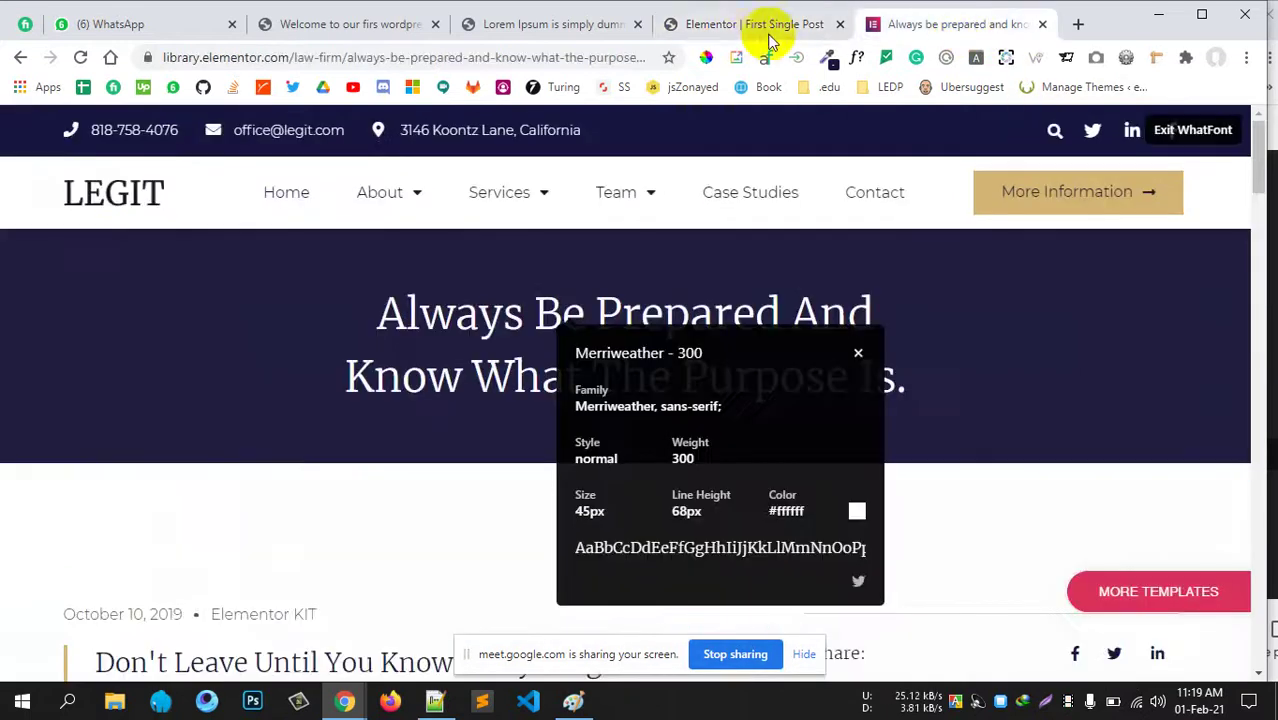
left_click(715, 24)
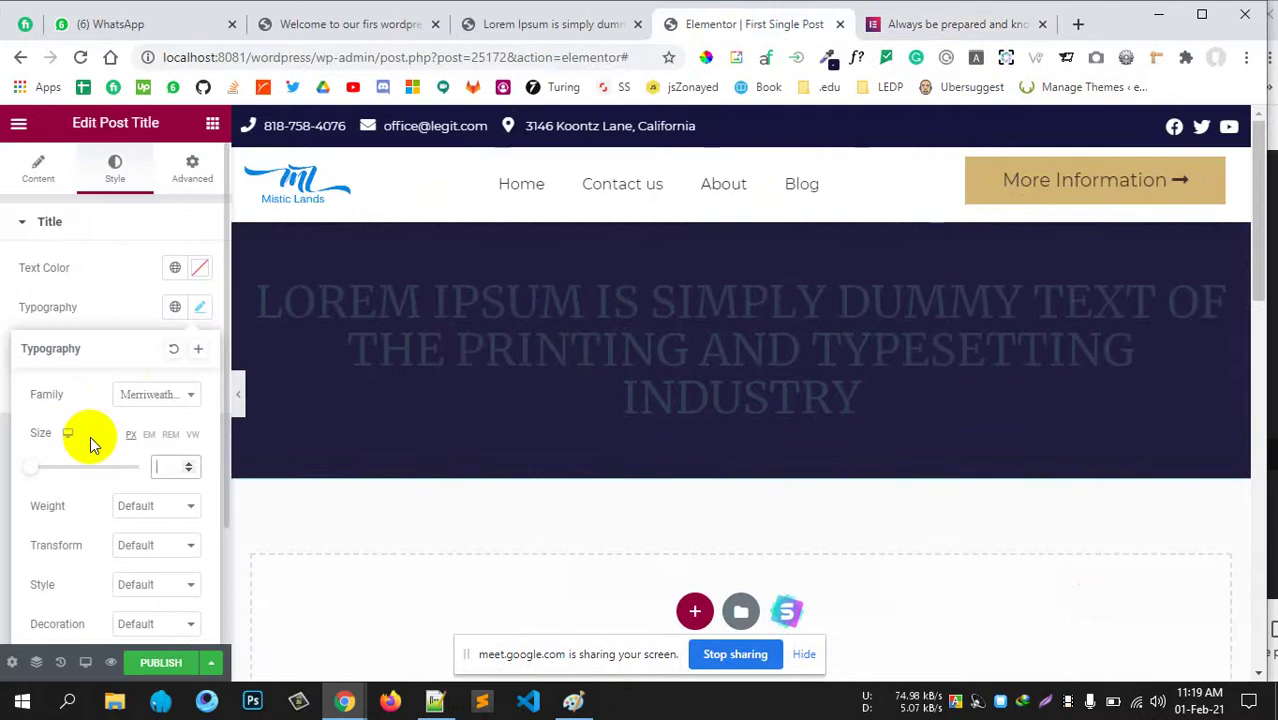
type("45")
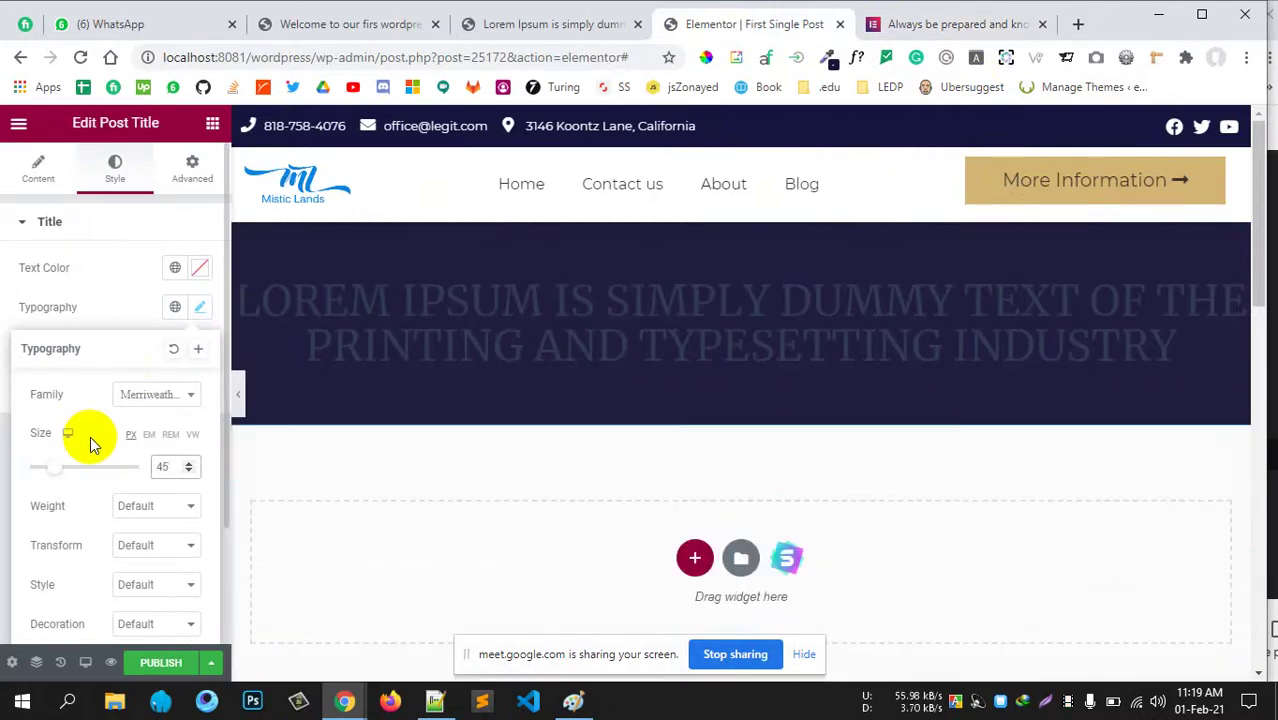
Set the Post Title's font weight to 300 and its line height to 68 px.
scroll(122, 524, "down", 1)
scroll(157, 386, "down", 1)
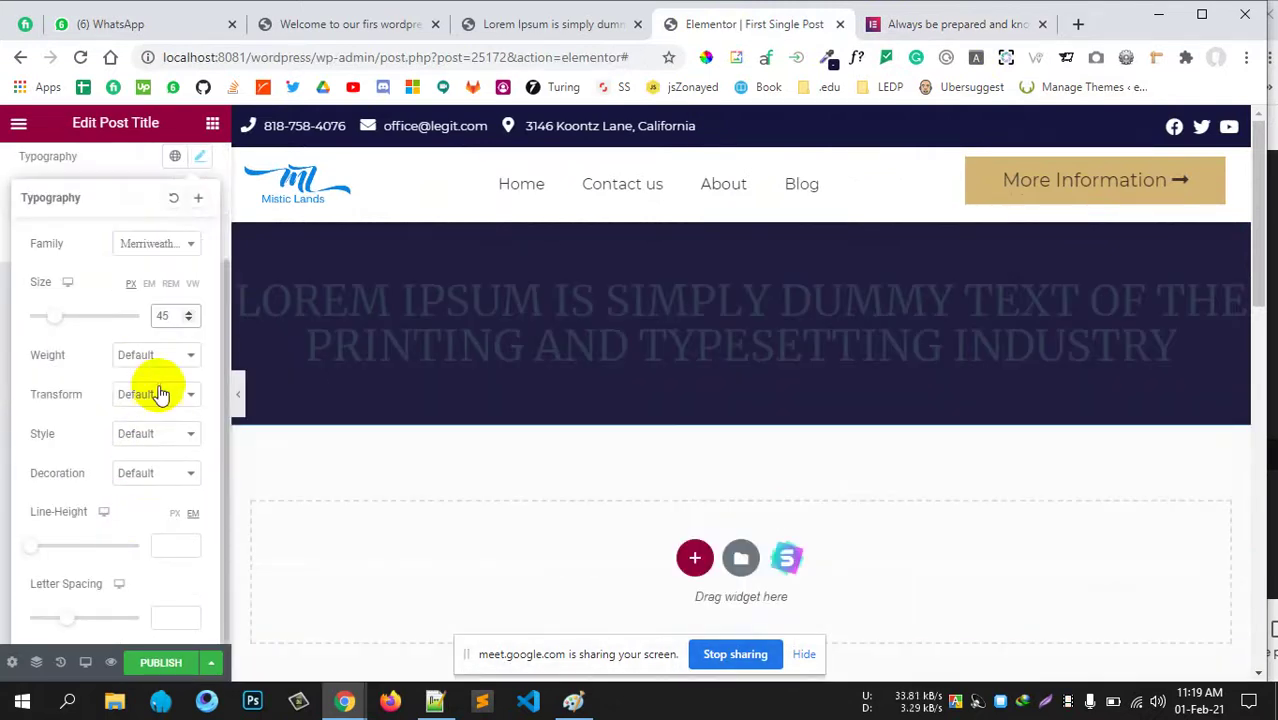
left_click(162, 356)
left_click(143, 404)
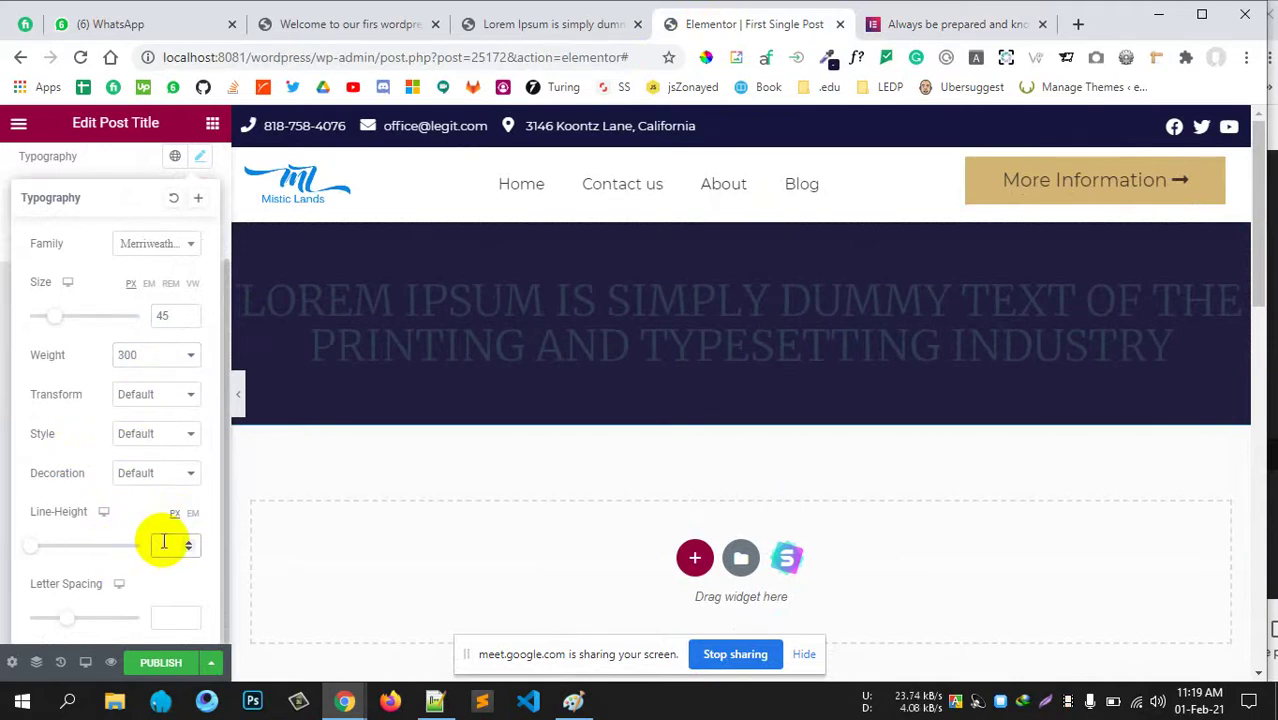
type("60")
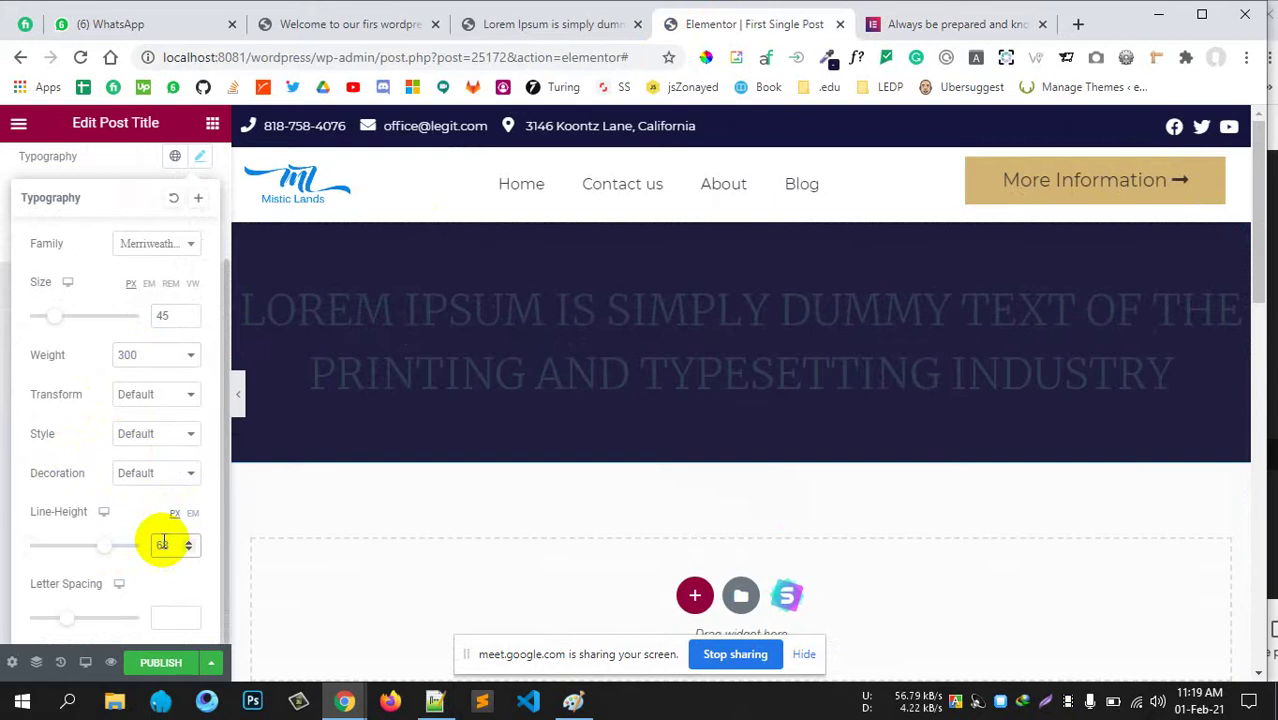
Set the Post Title's text colour to near-white #FFFBFB.
scroll(102, 340, "up", 1)
left_click(129, 249)
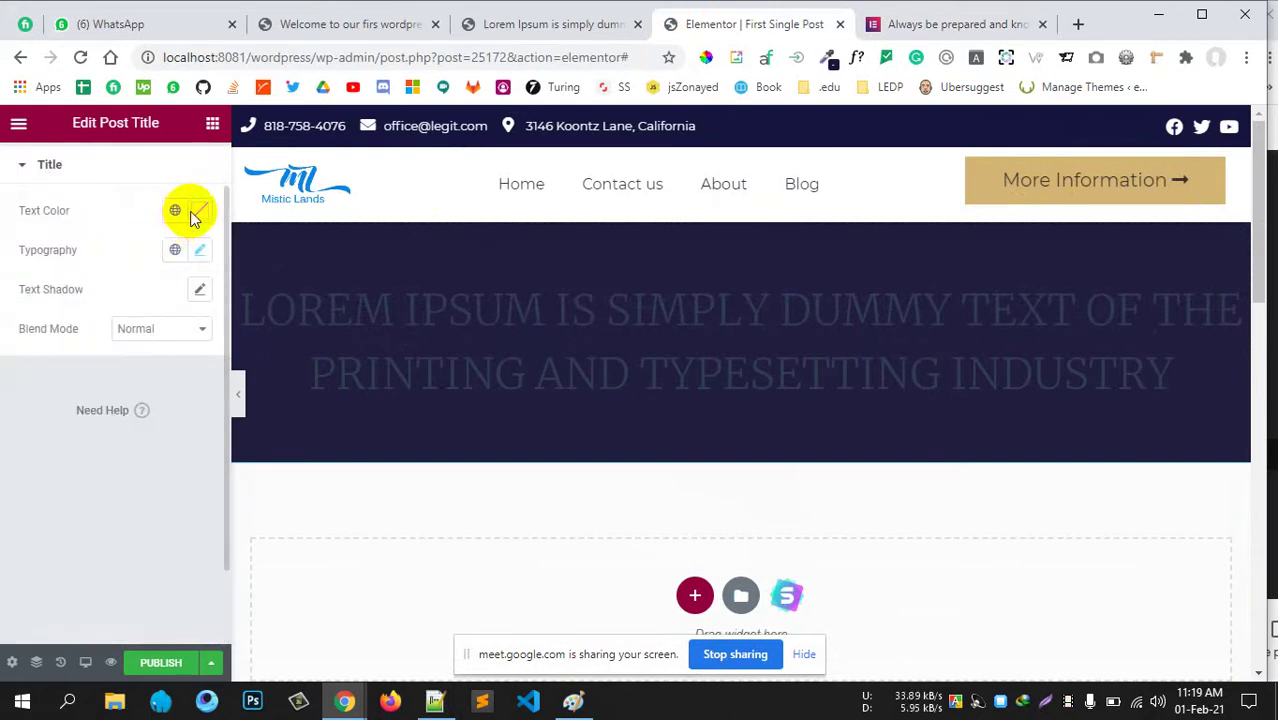
left_click(200, 210)
left_click(110, 290)
scroll(105, 281, "up", 1)
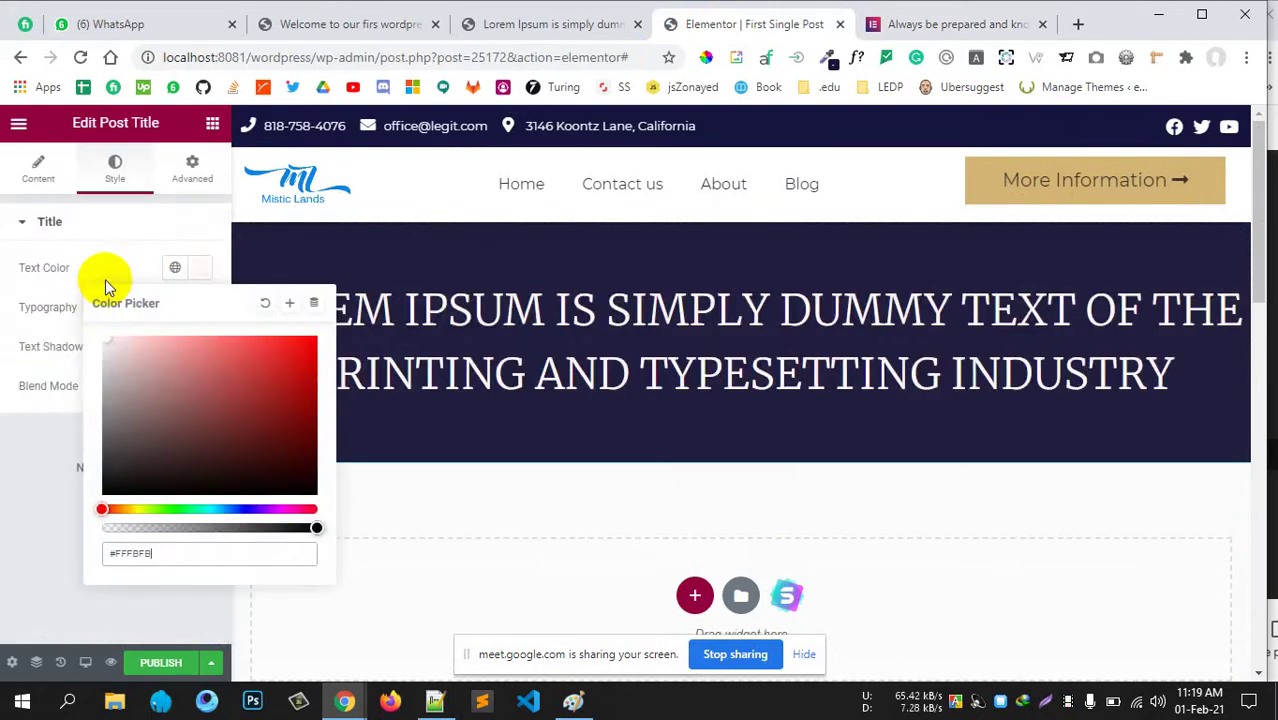
left_click(103, 228)
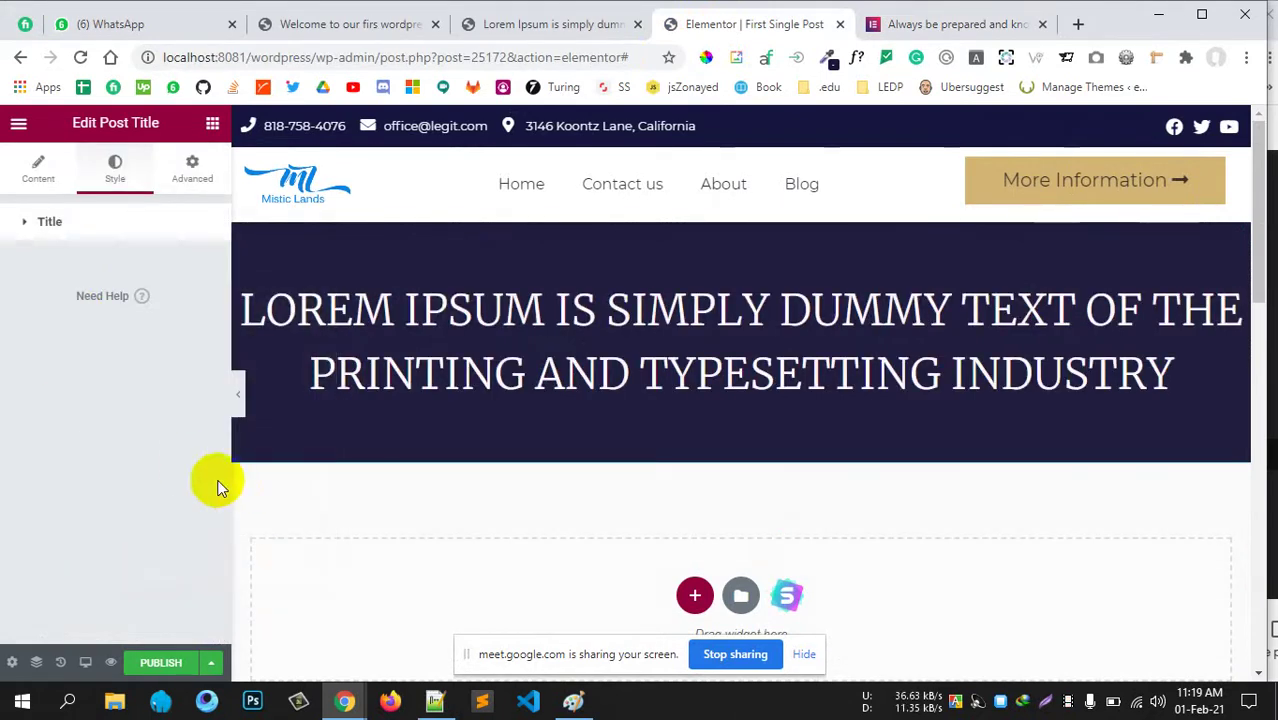
left_click(117, 238)
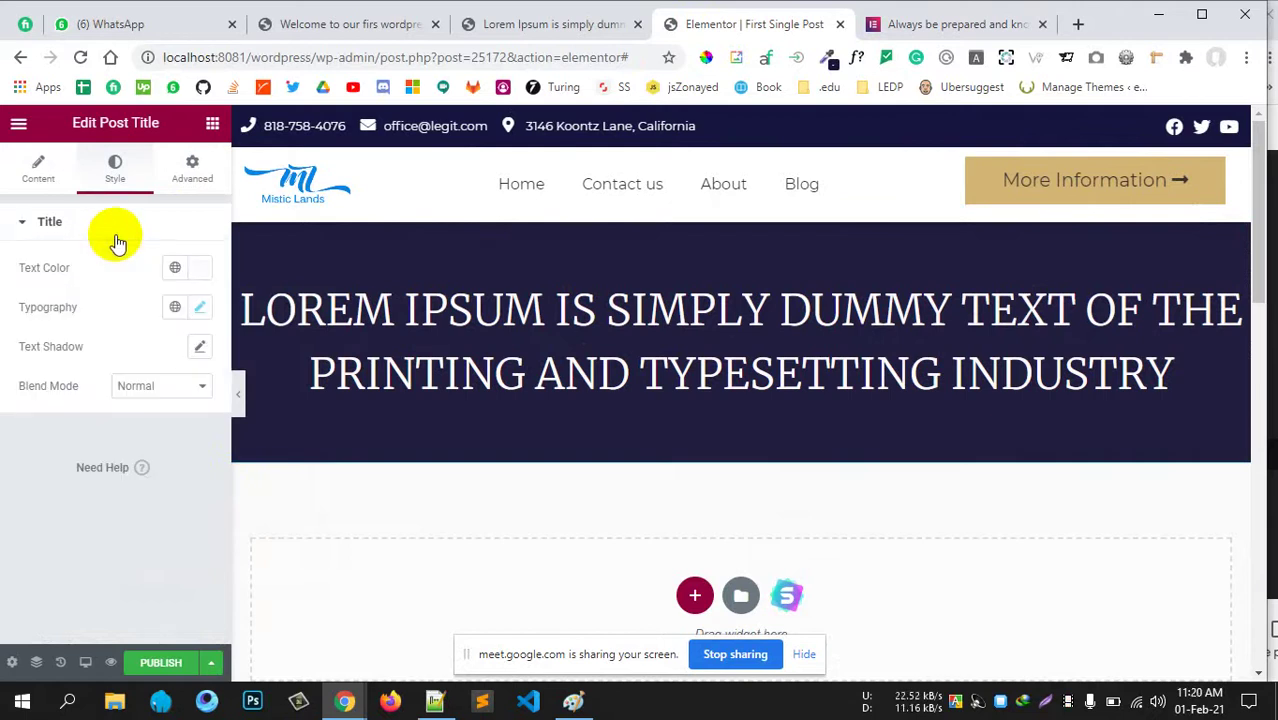
Review the Post Title's typography settings from font family down to line height.
left_click(200, 309)
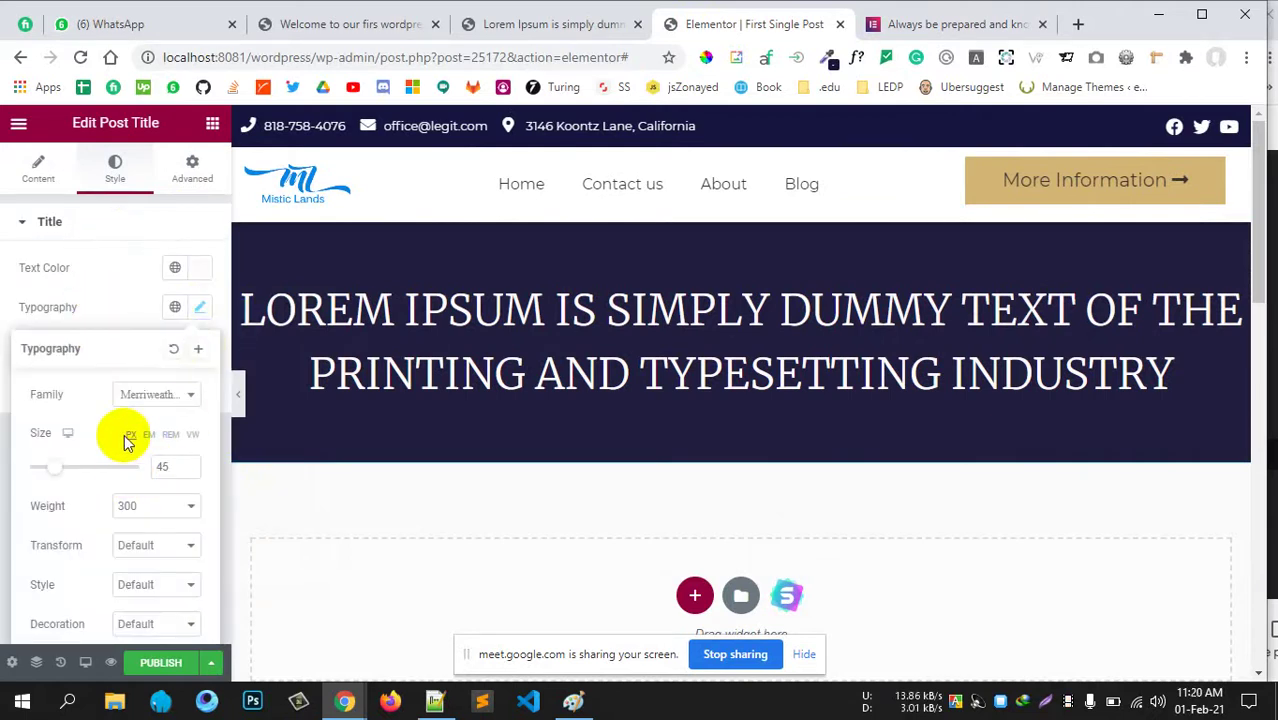
scroll(130, 479, "down", 2)
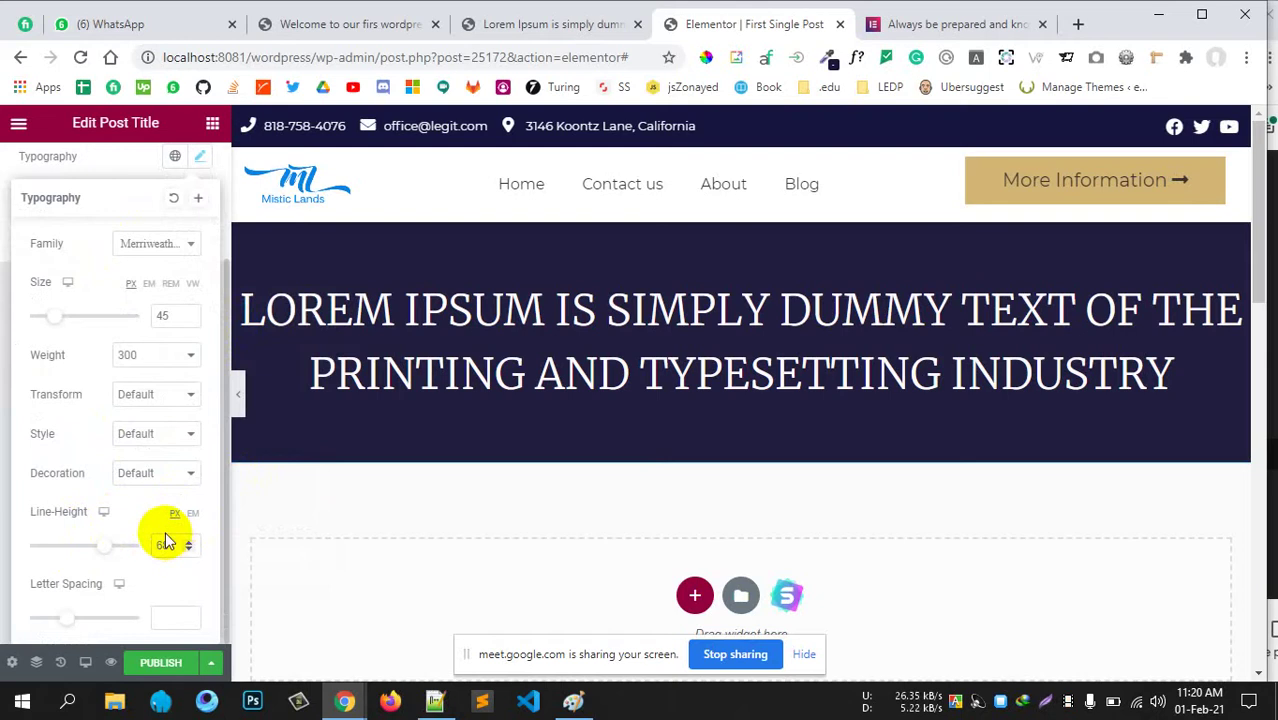
scroll(124, 272, "up", 2)
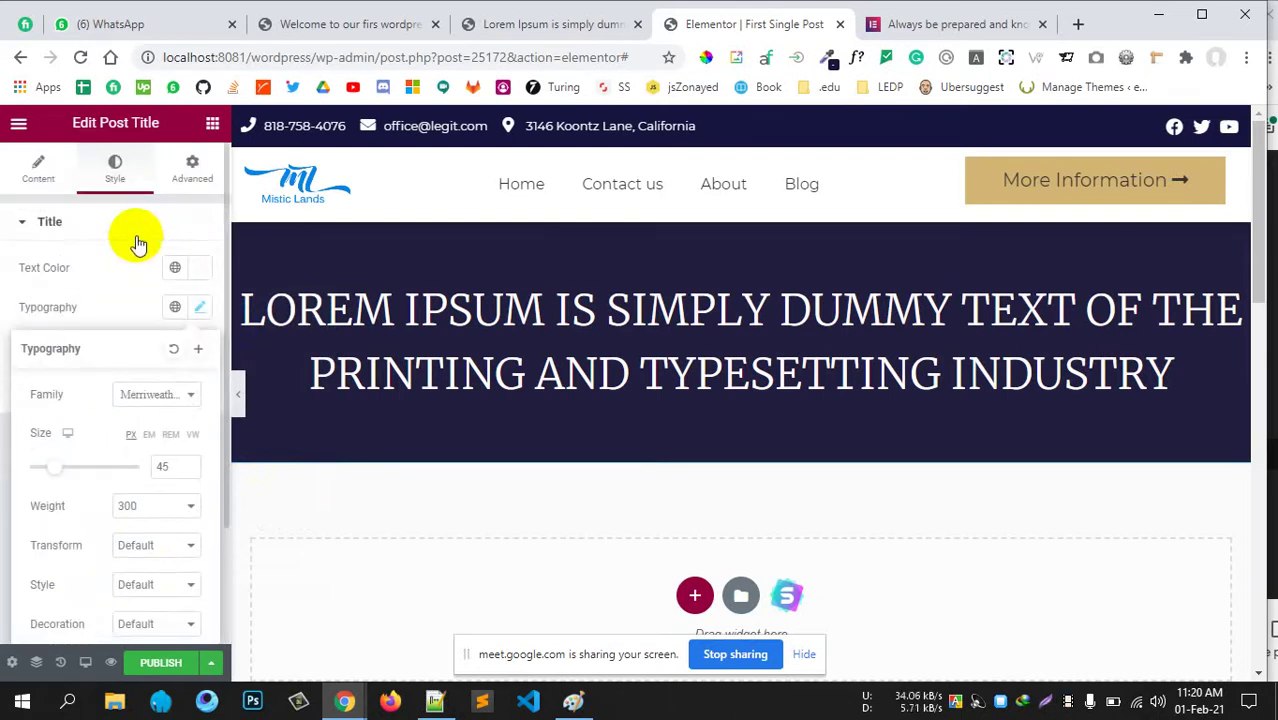
left_click(137, 240)
left_click(125, 228)
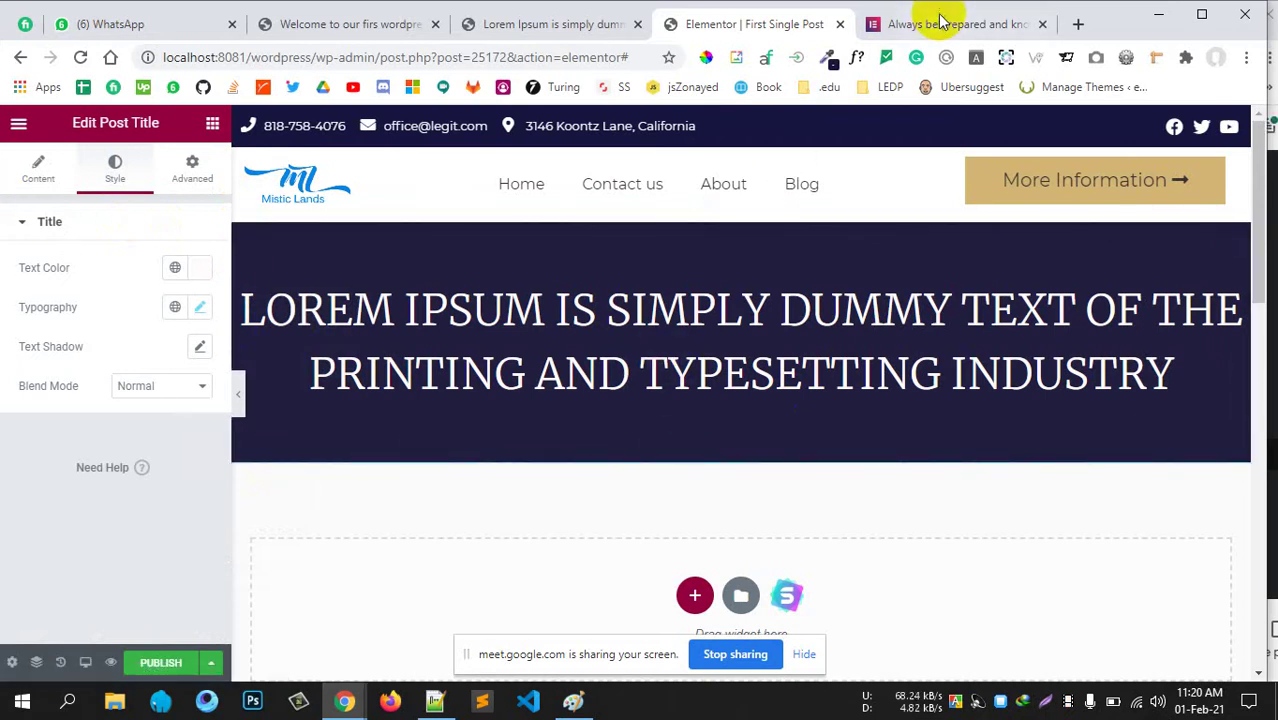
Compare with the sample post's title band, then return to the First Single Post template and bring up the available widgets.
left_click(904, 32)
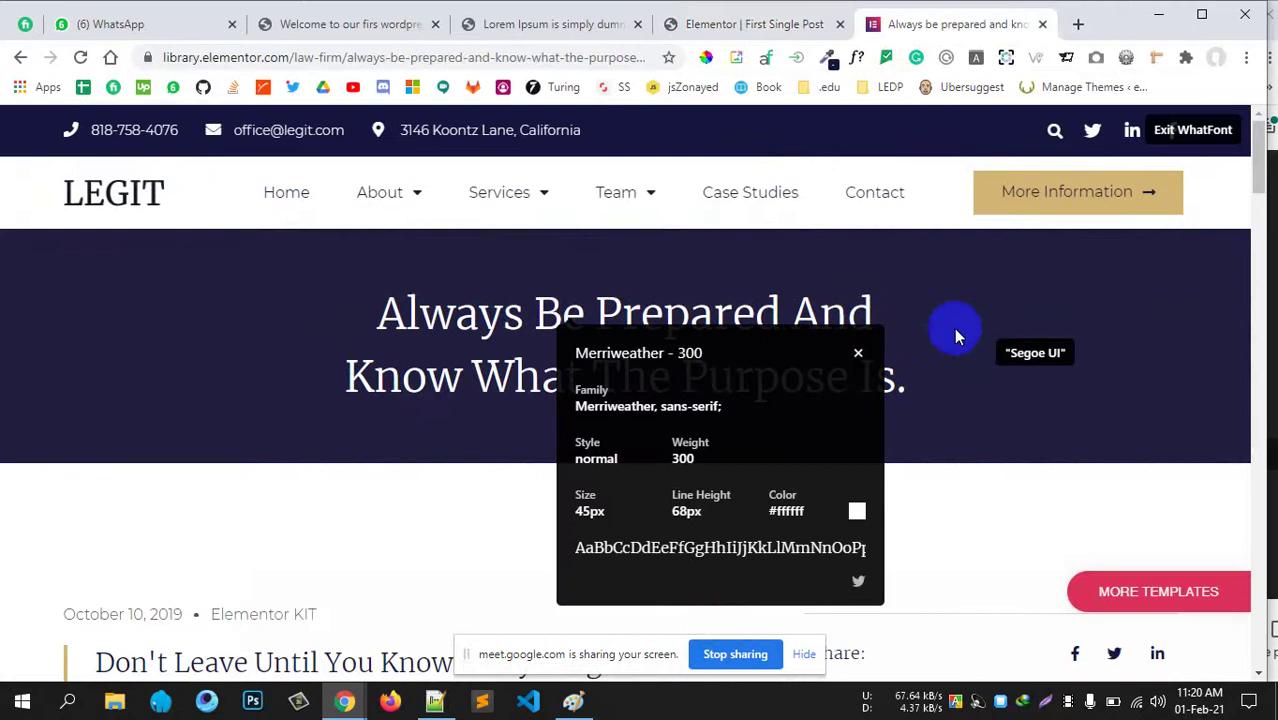
left_click(520, 30)
left_click(399, 24)
left_click(695, 38)
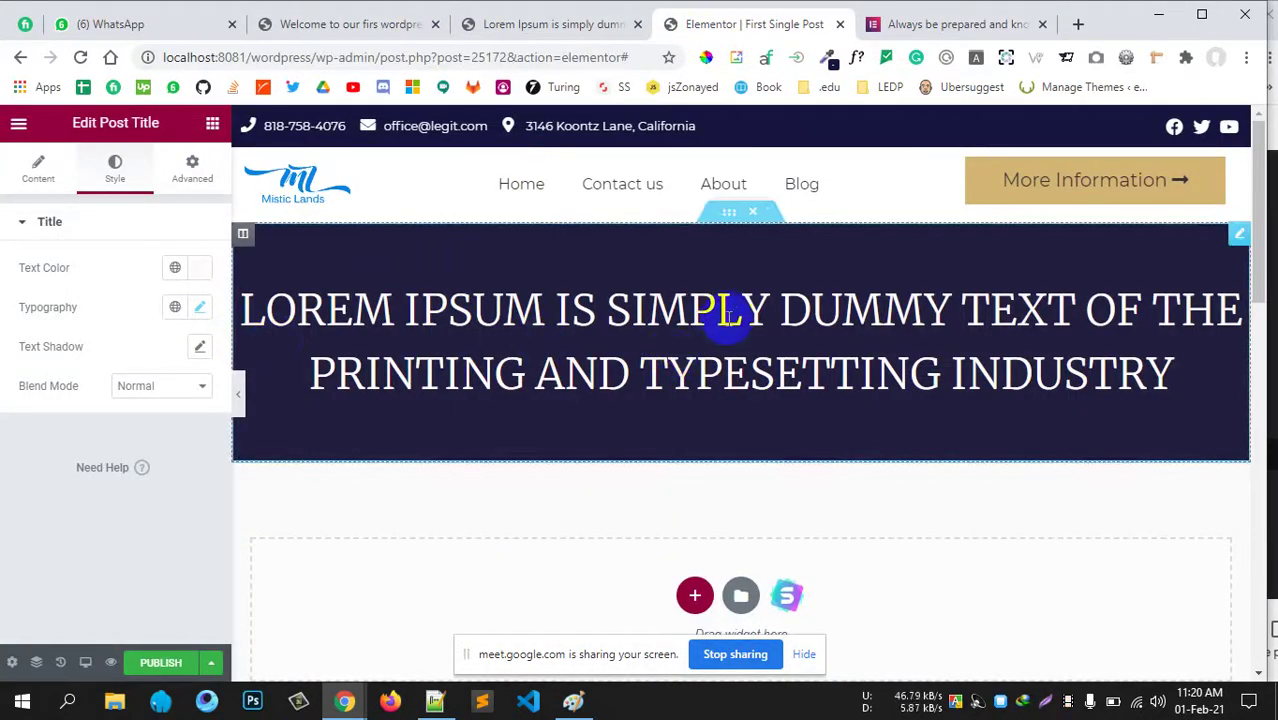
left_click(36, 170)
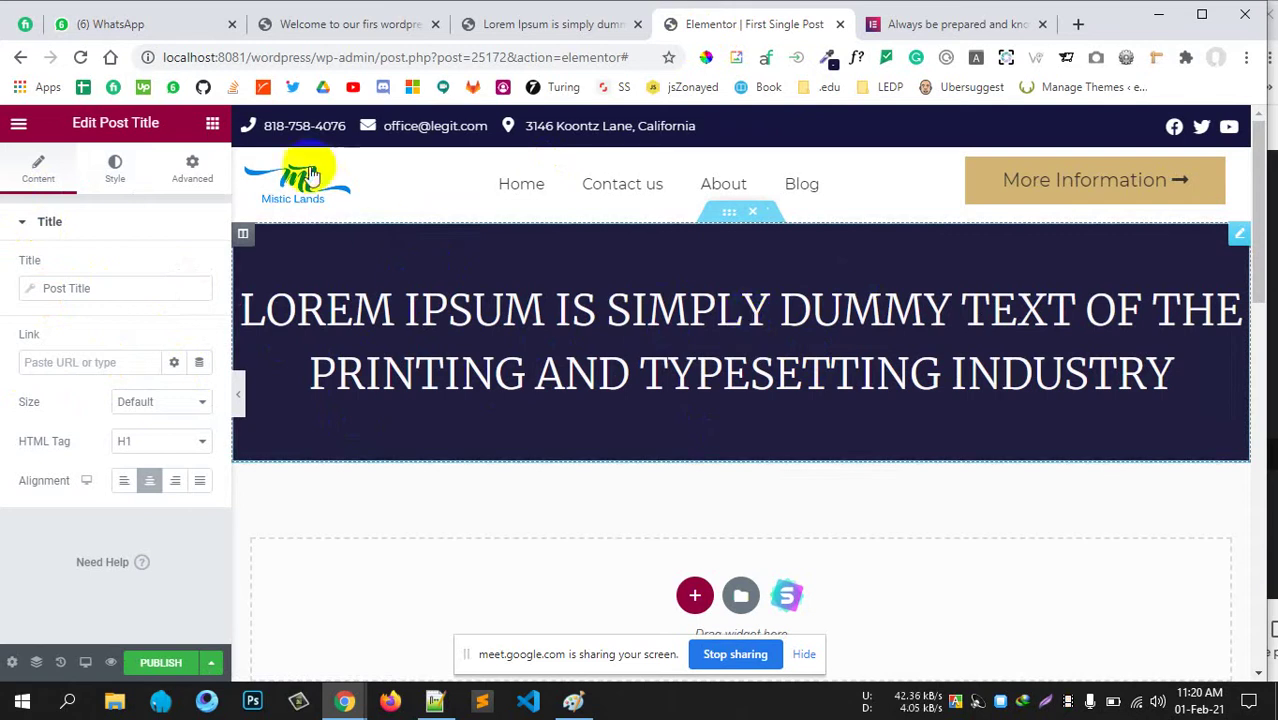
left_click(212, 123)
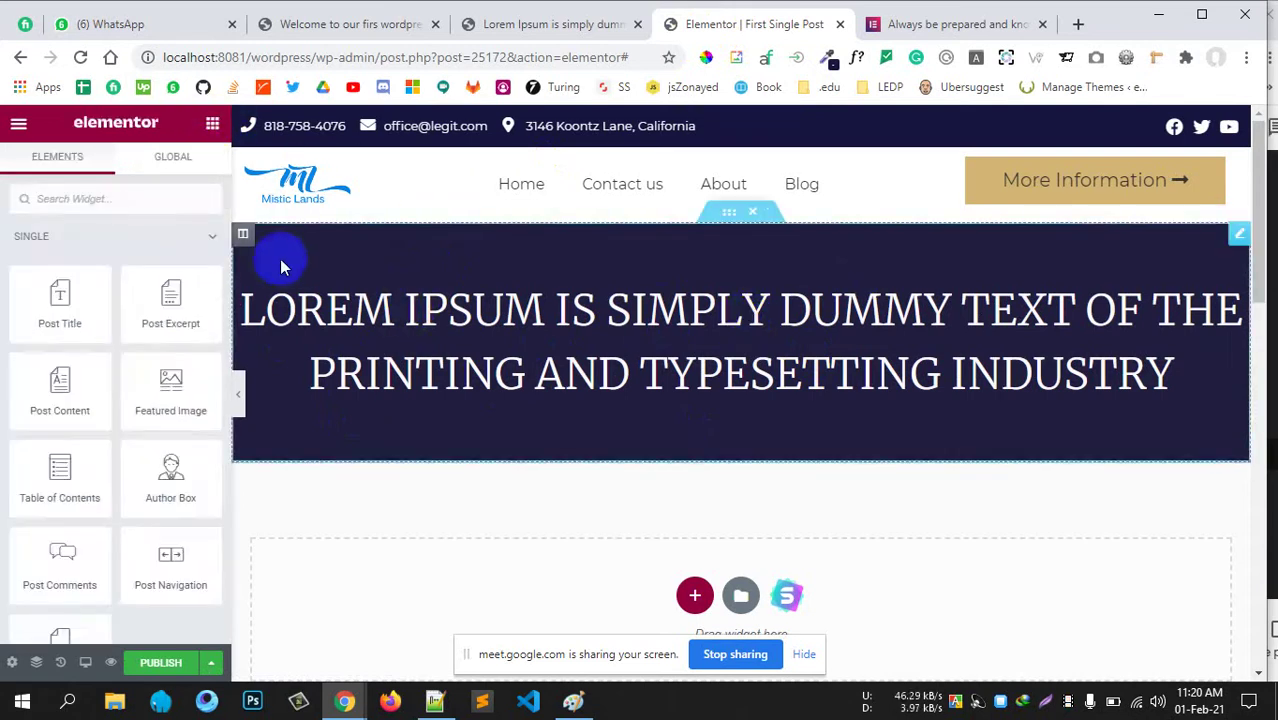
Add an empty column beside the title by duplicating the title column, deleting the copied Post Title and narrowing the copy to about 15%.
right_click(244, 242)
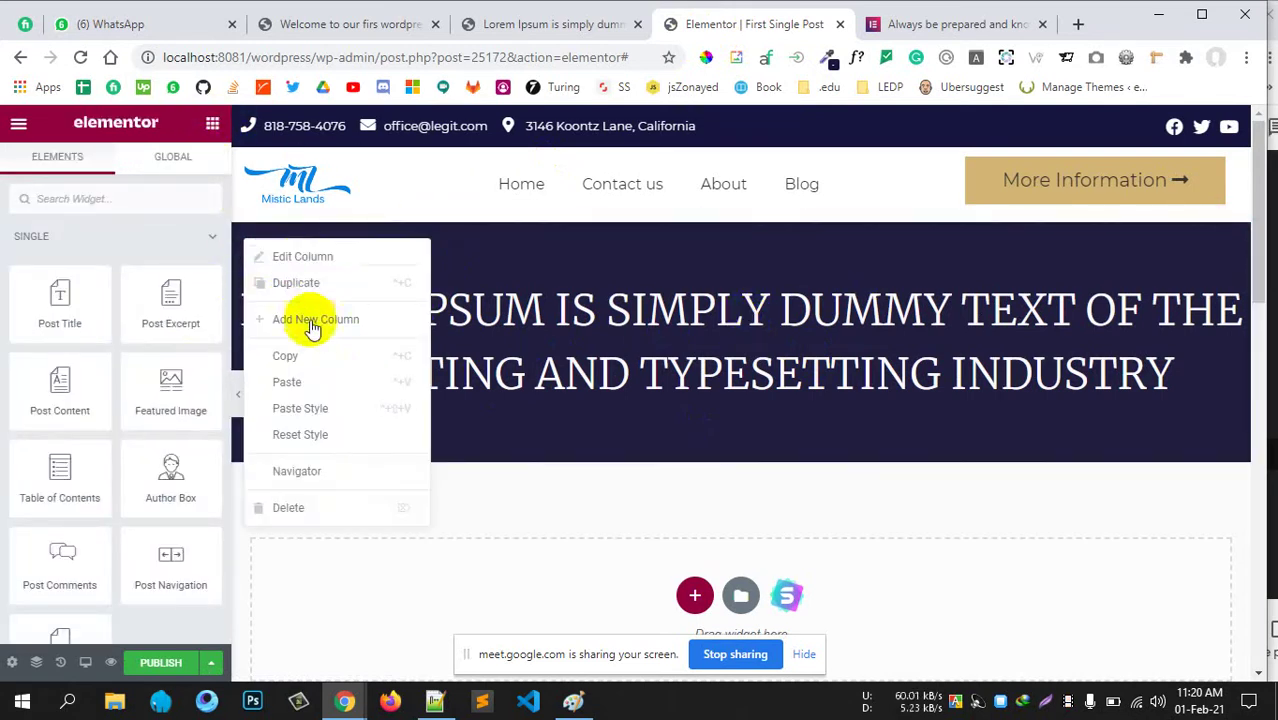
key("ctrl+d")
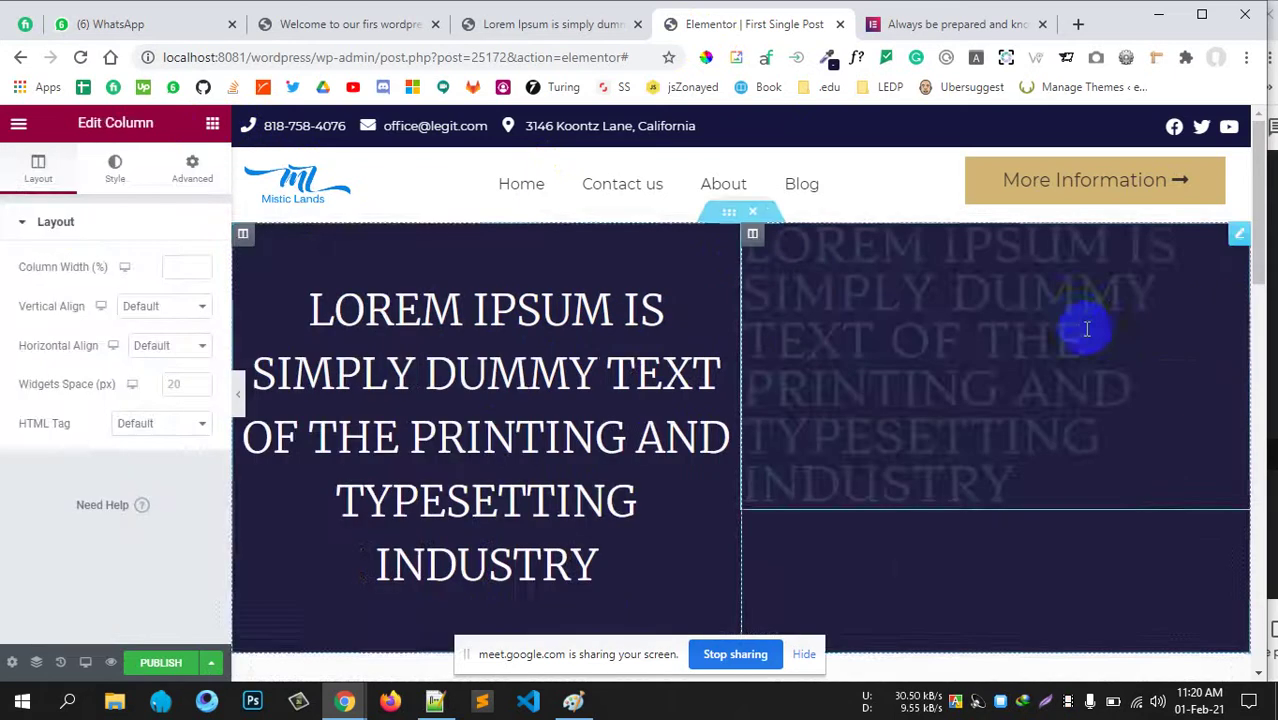
right_click(1065, 354)
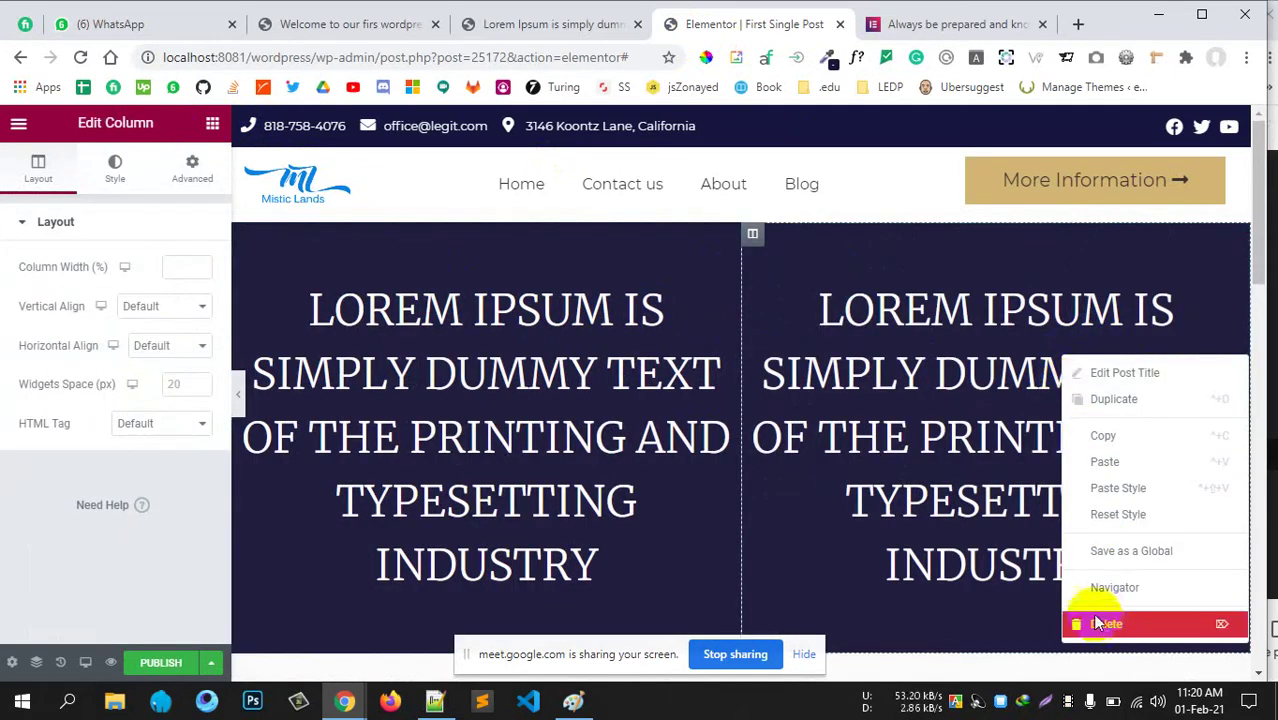
left_click(1097, 623)
left_click_drag(744, 434, 1101, 408)
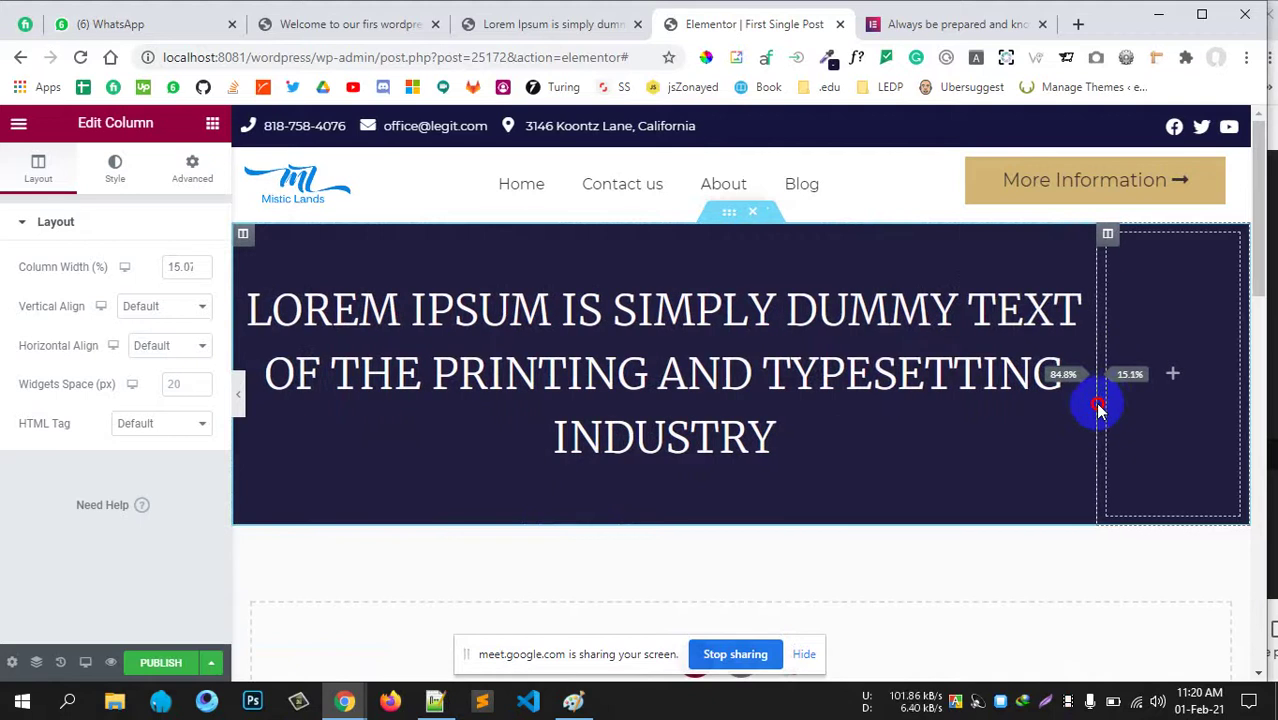
Duplicate the empty column and move the Post Title's column between the two empty ones.
right_click(1132, 338)
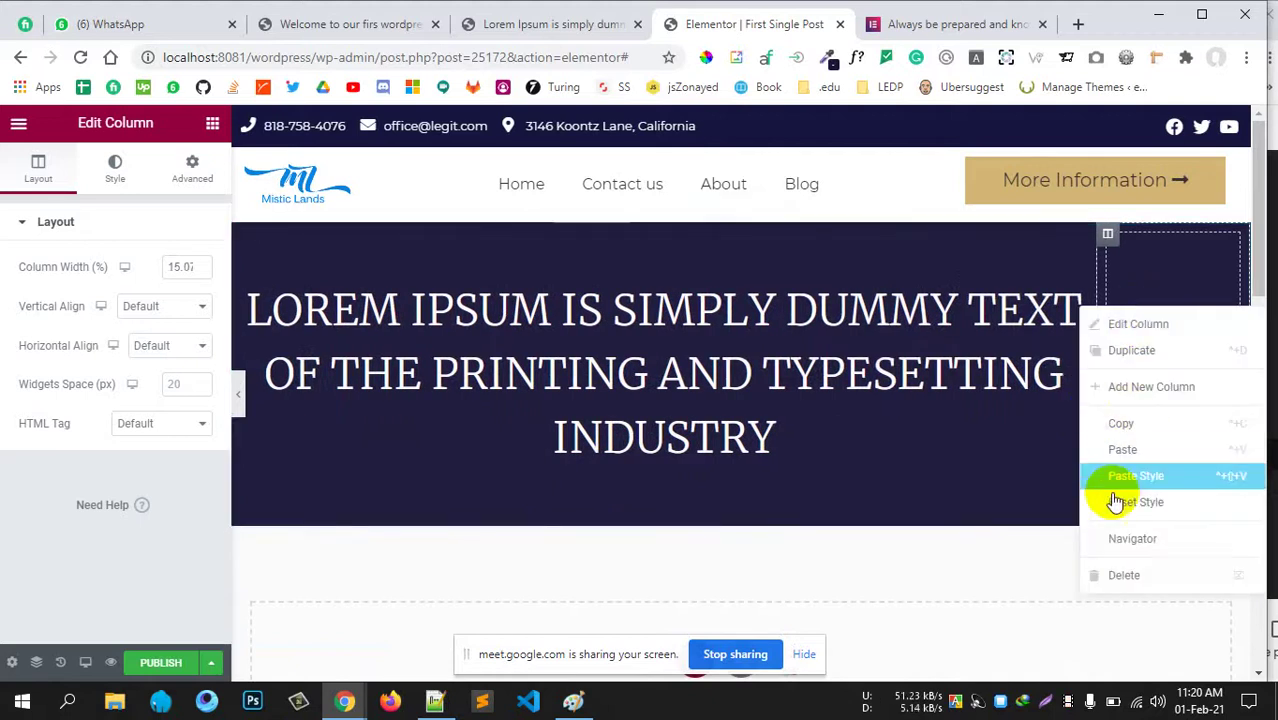
left_click(1134, 351)
left_click_drag(926, 233, 305, 277)
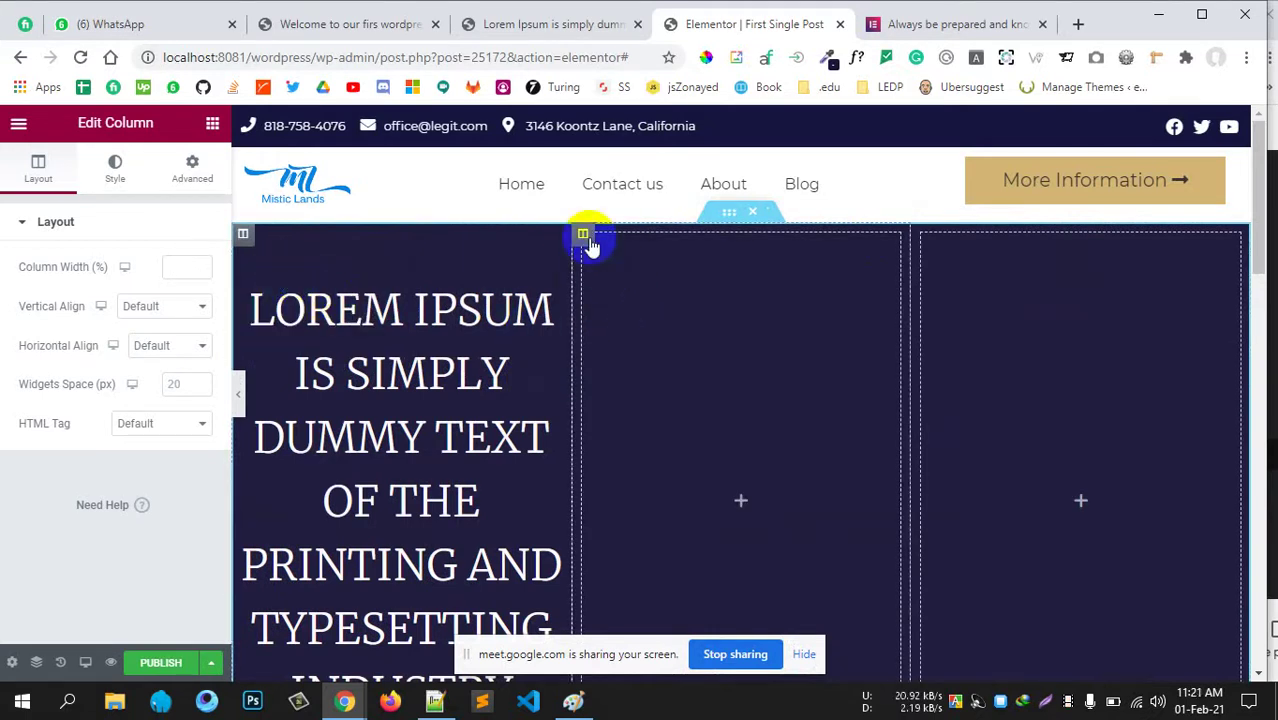
left_click_drag(585, 242, 430, 285)
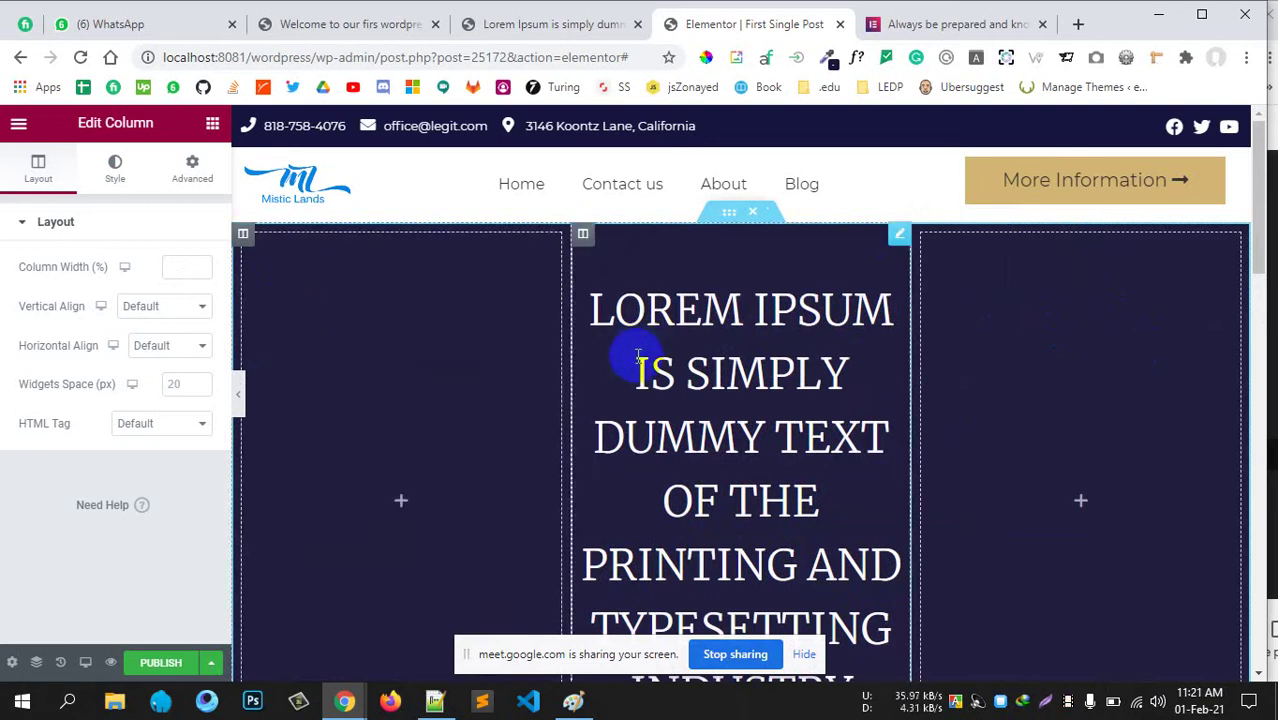
Narrow the two empty outer columns so the middle title column takes up most of the band's width.
scroll(708, 416, "down", 5)
scroll(633, 414, "up", 5)
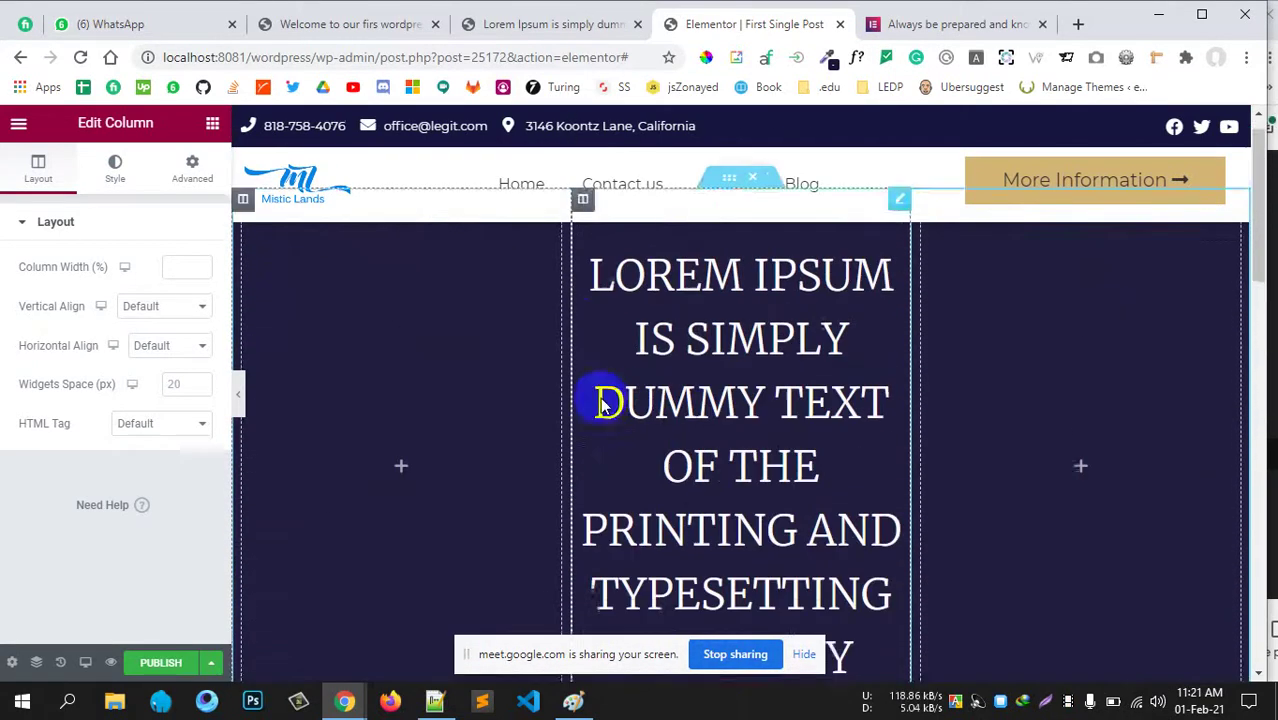
left_click_drag(565, 357, 290, 374)
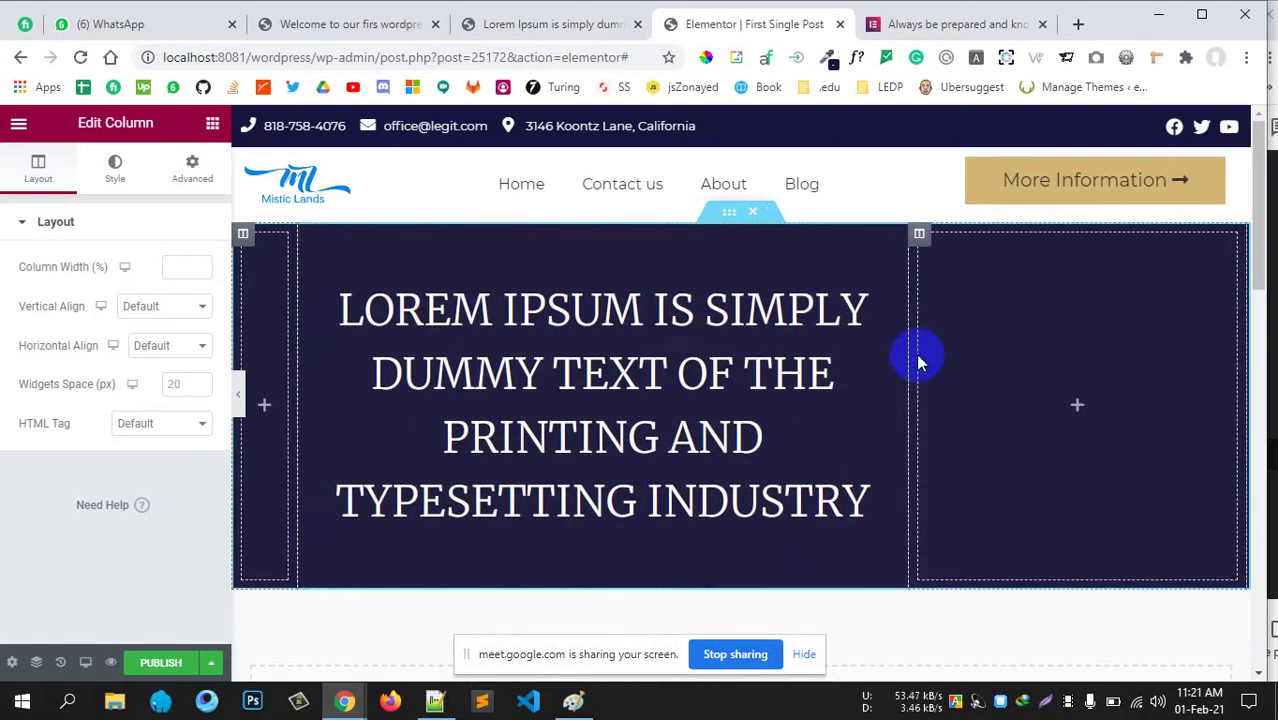
left_click_drag(915, 355, 1166, 354)
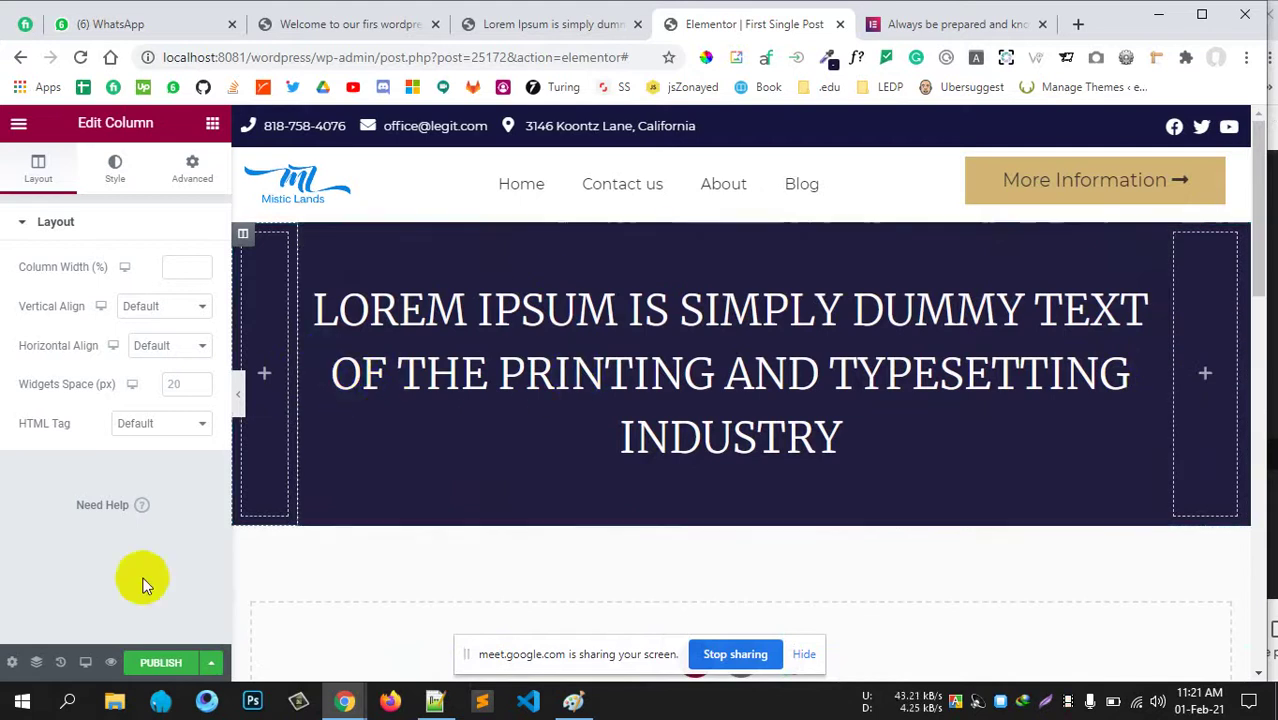
Preview the title band in the Mobile layout, then return to the Desktop view.
left_click(85, 665)
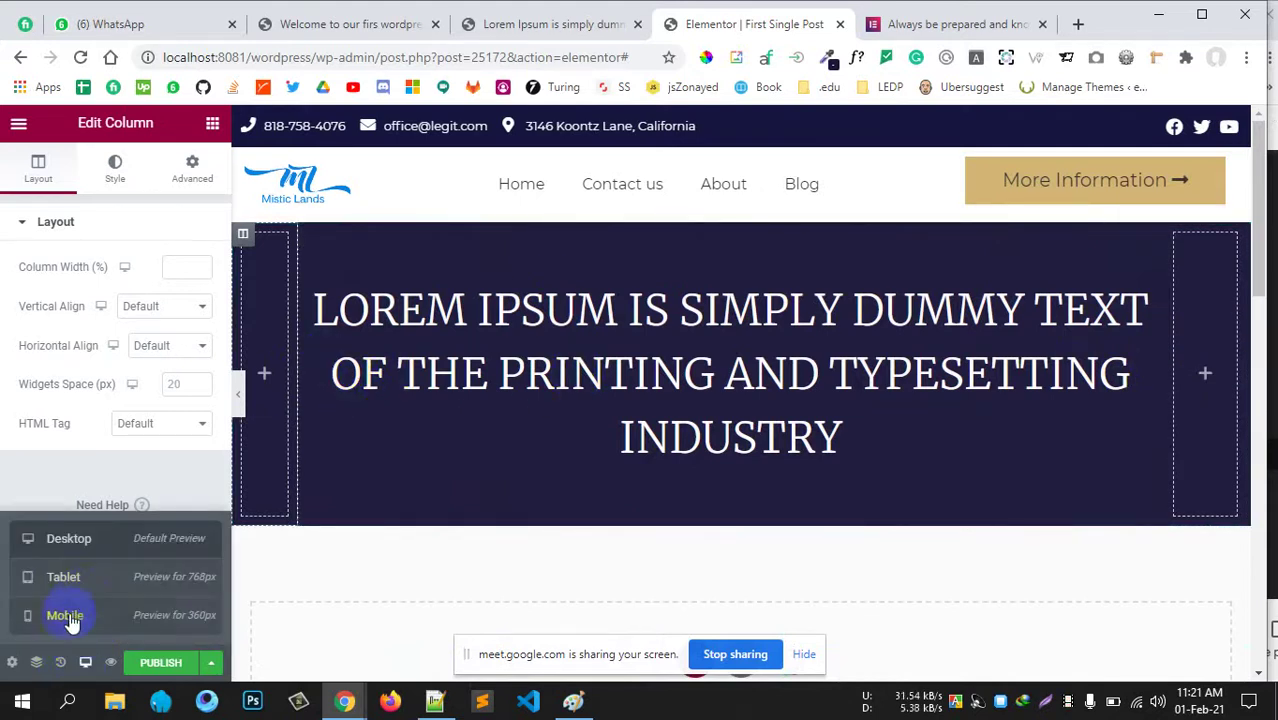
left_click(66, 616)
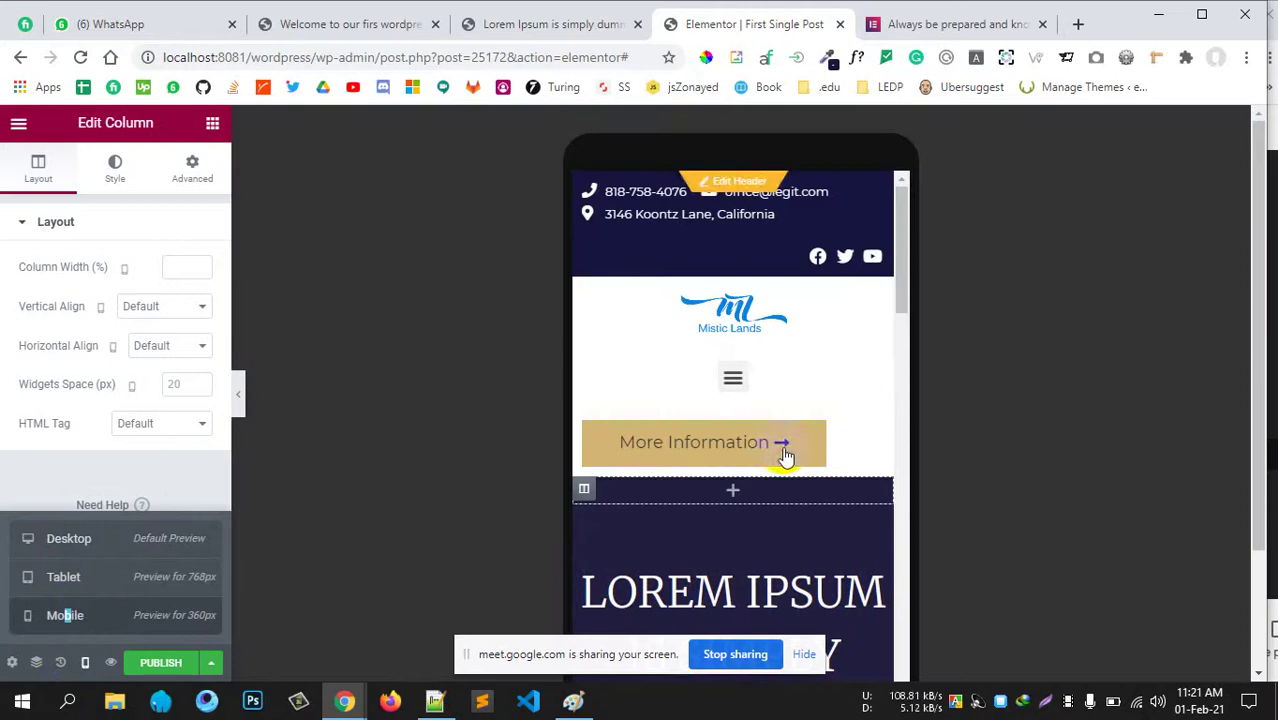
right_click(688, 492)
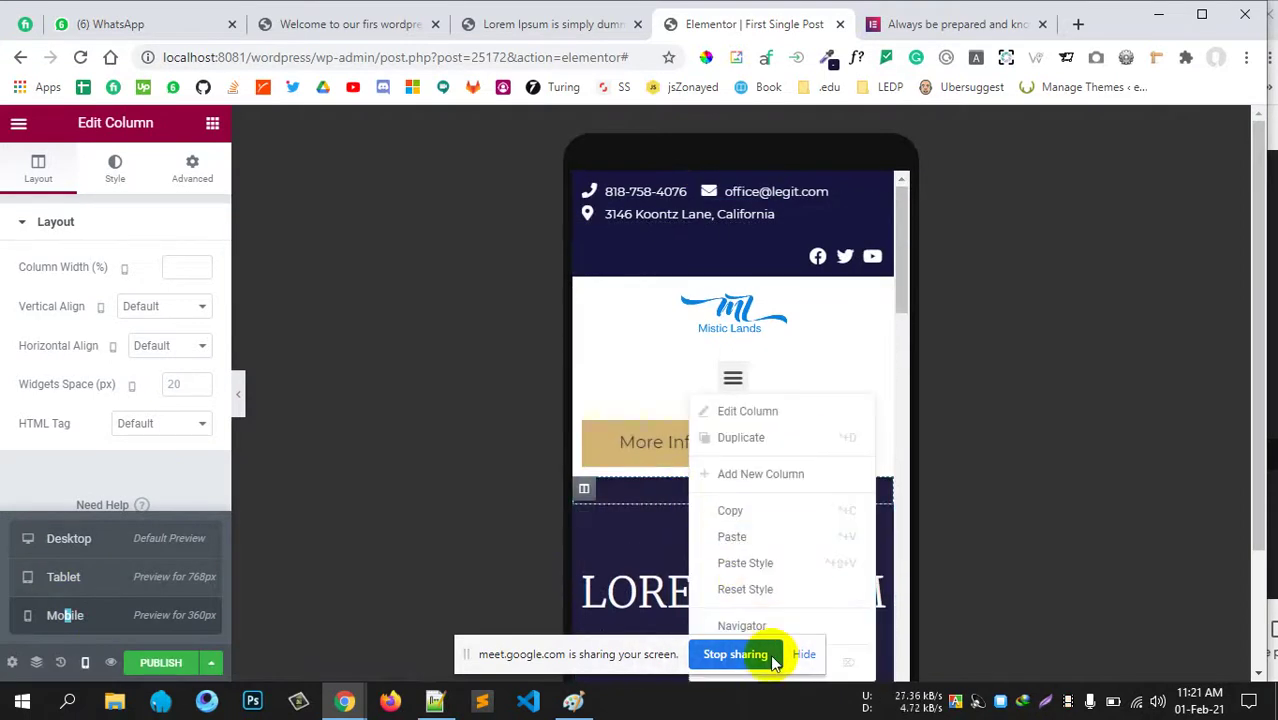
left_click_drag(605, 649, 515, 636)
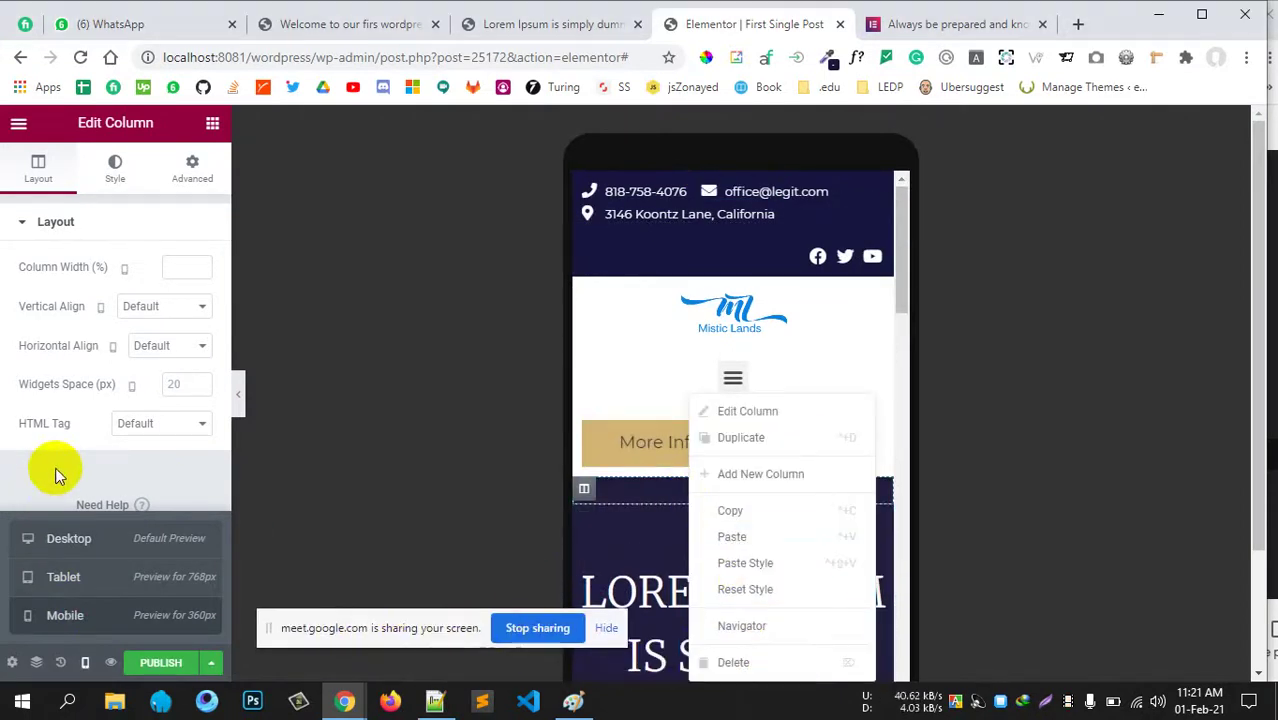
left_click(639, 523)
left_click(703, 496)
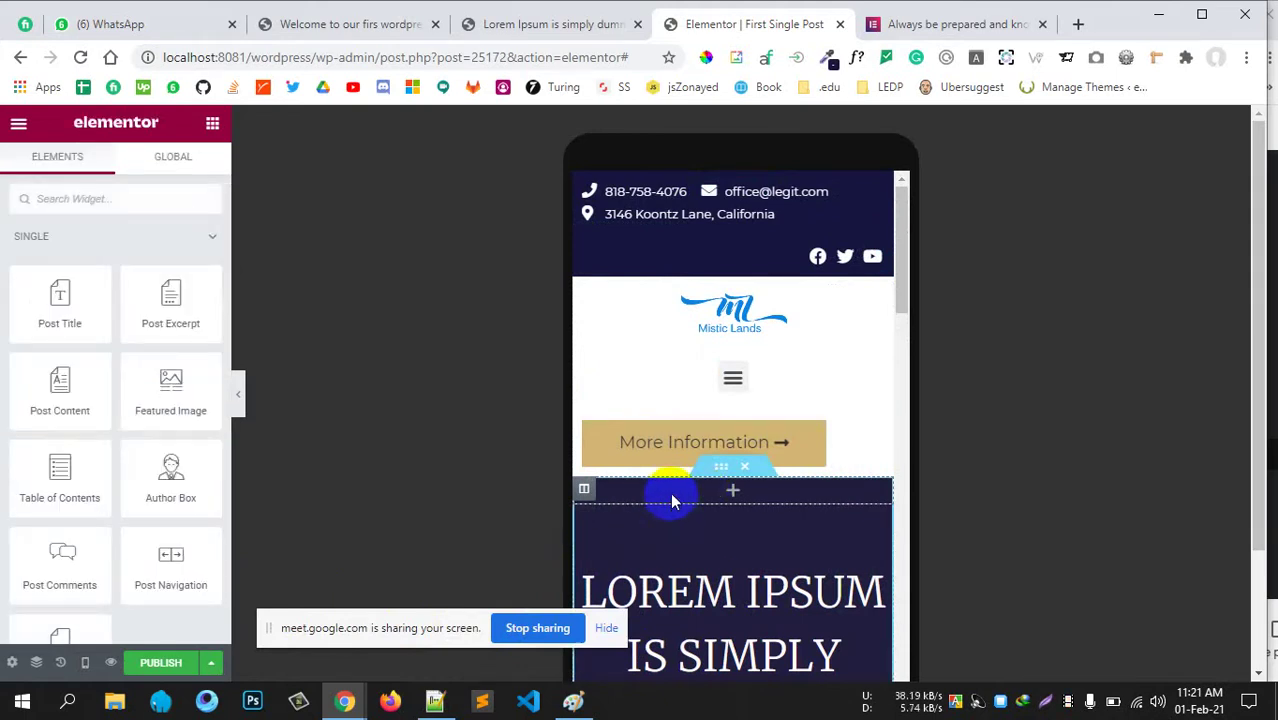
scroll(770, 572, "down", 3)
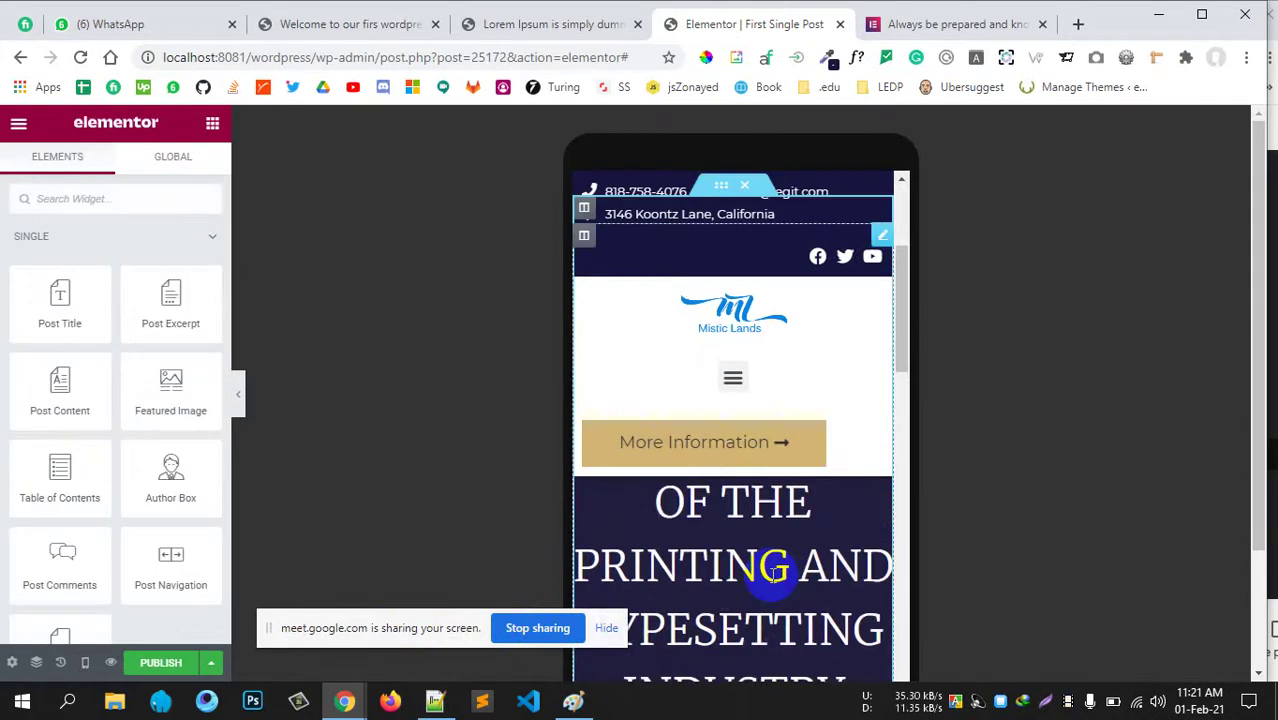
scroll(764, 568, "up", 3)
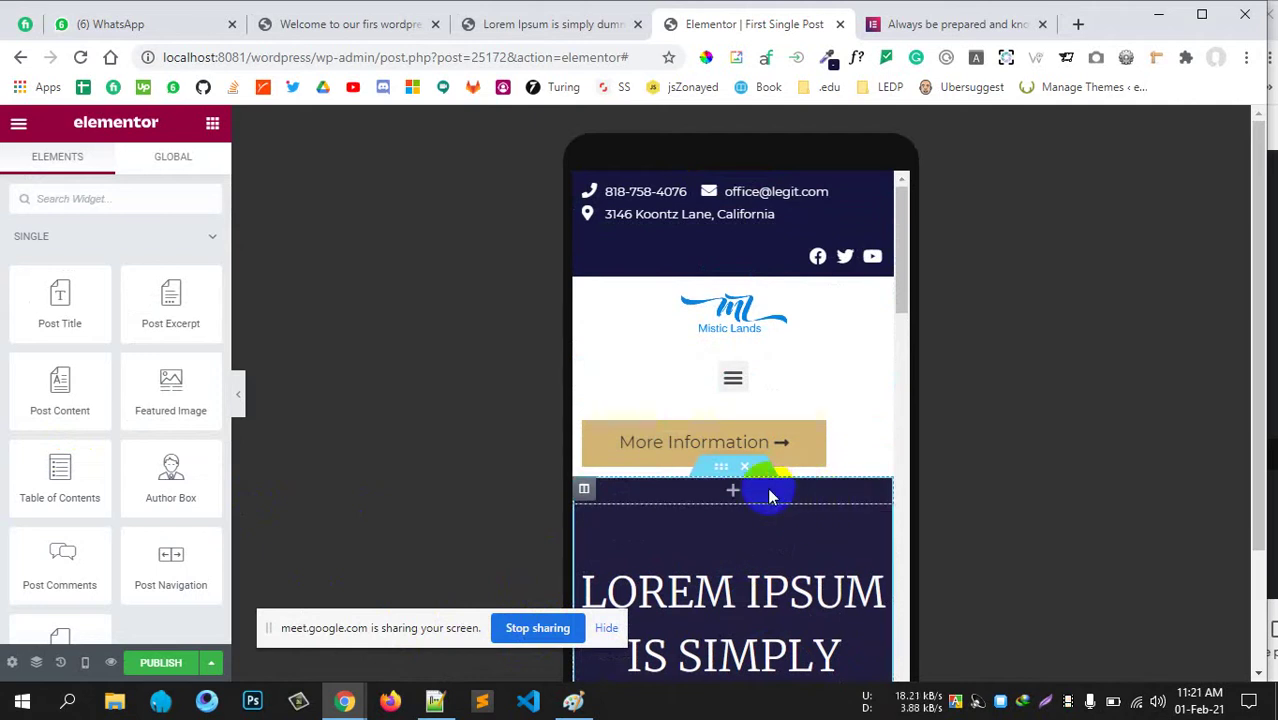
left_click(87, 664)
left_click(101, 548)
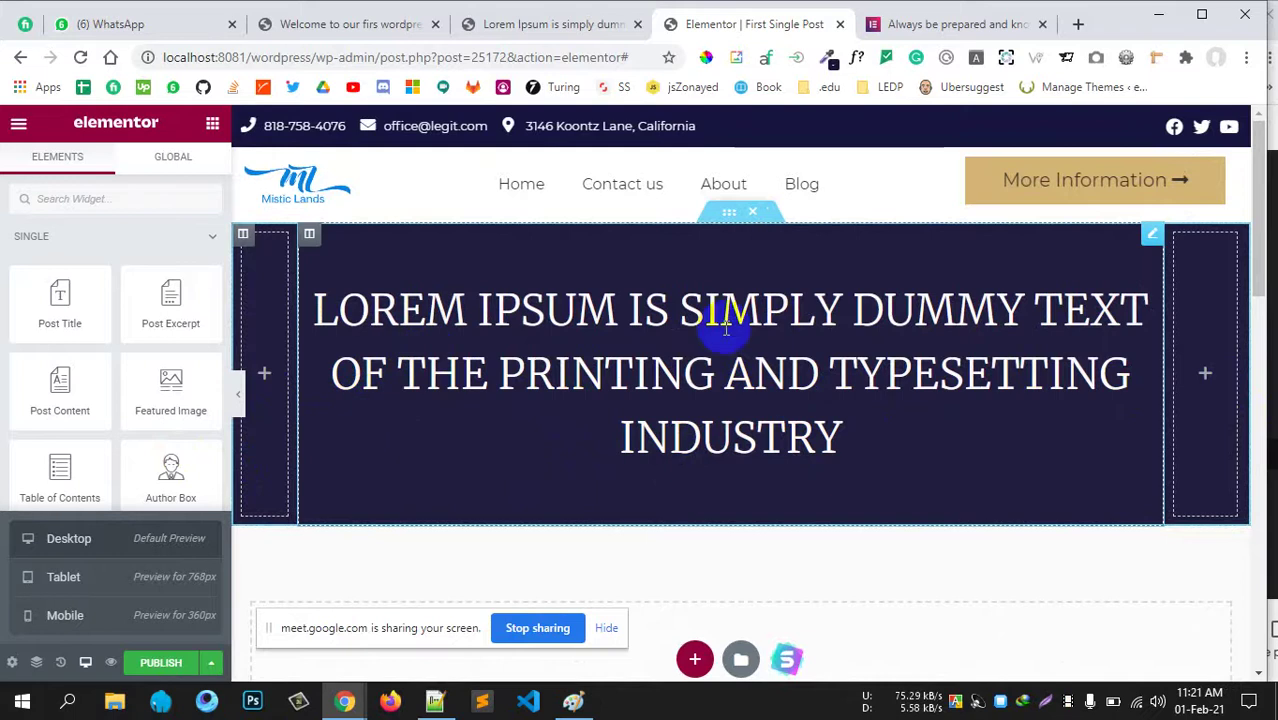
Compare the title band with the sample law-firm post, then return to the First Single Post template.
left_click(915, 30)
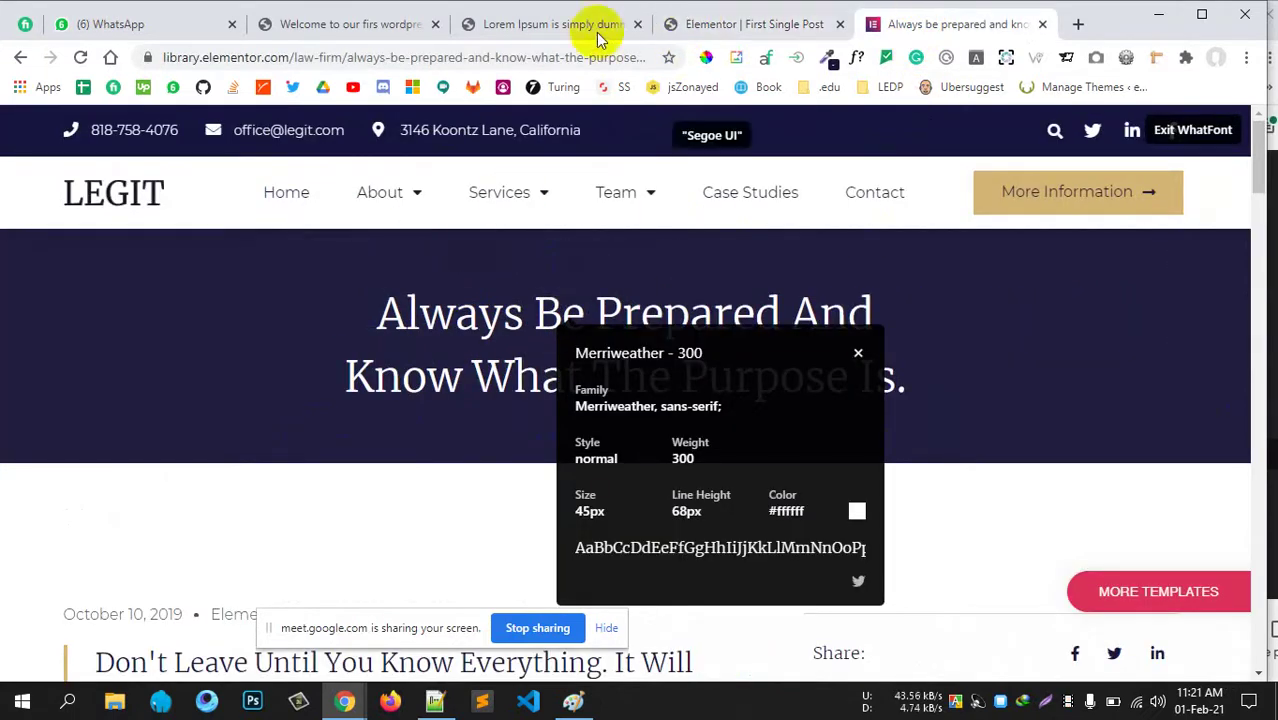
left_click(549, 27)
left_click(365, 35)
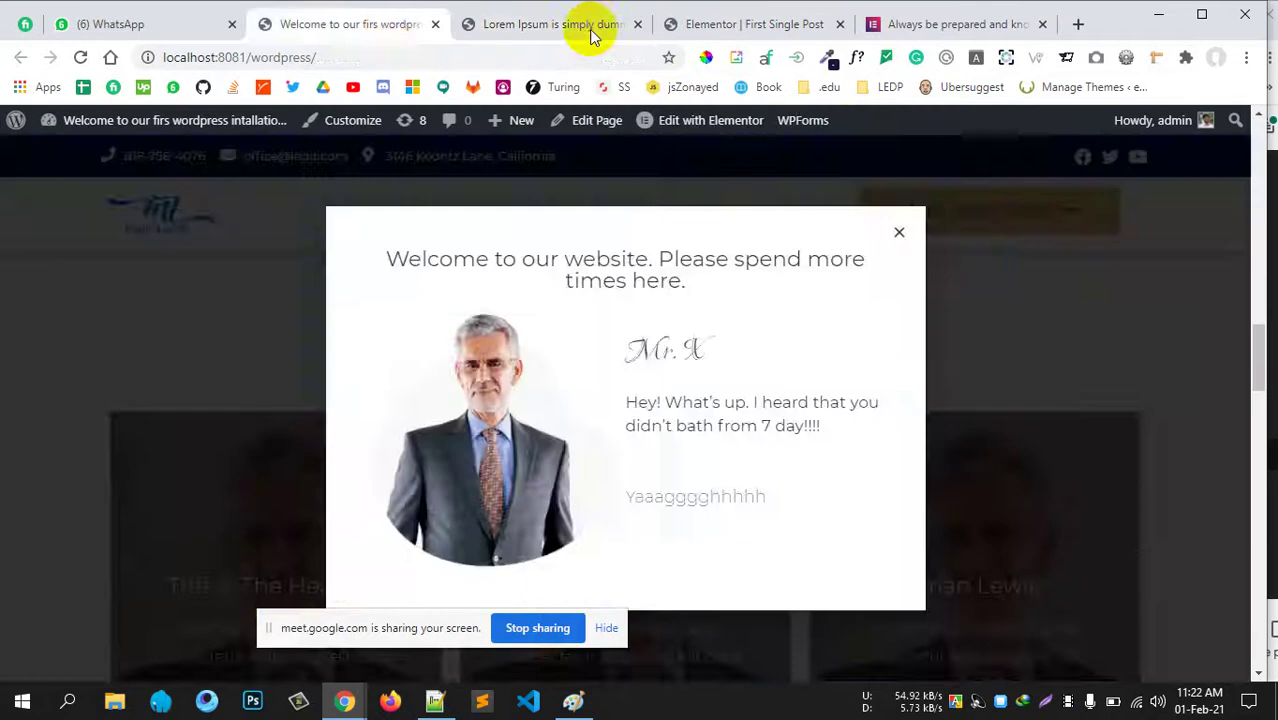
left_click(727, 25)
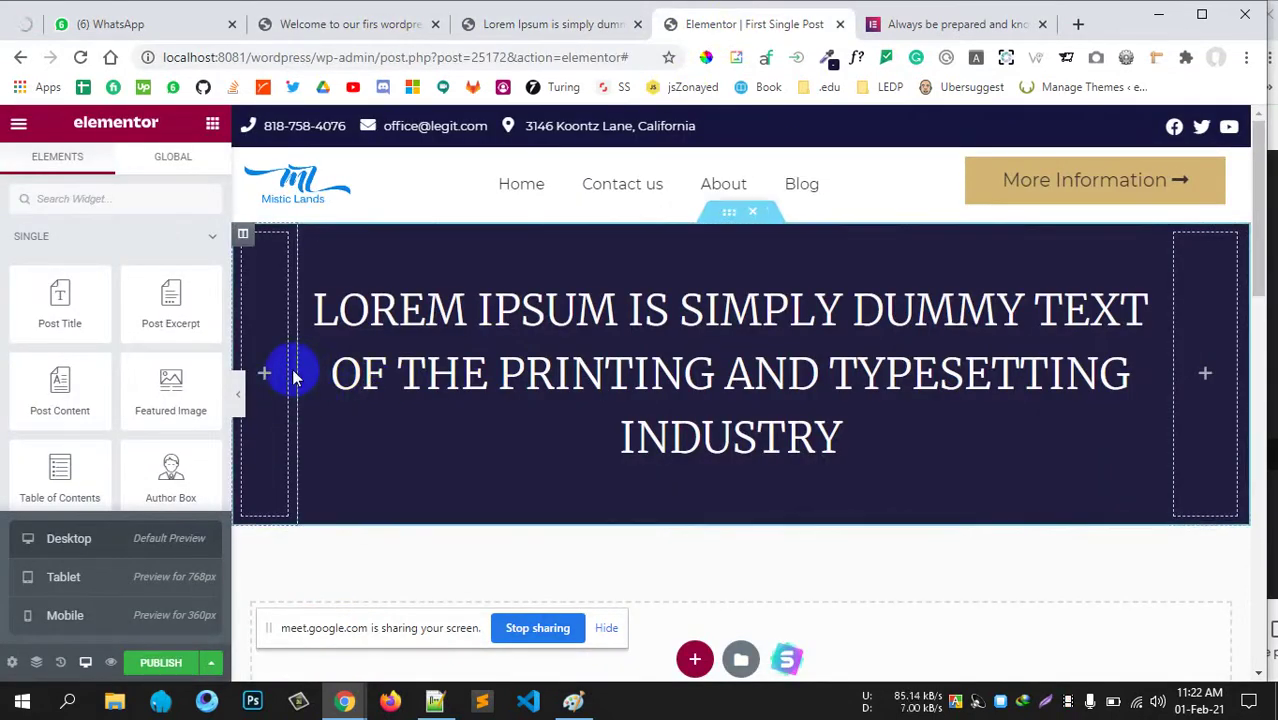
Widen both empty outer columns of the title band slightly to narrow the space for the title.
left_click_drag(297, 368, 324, 373)
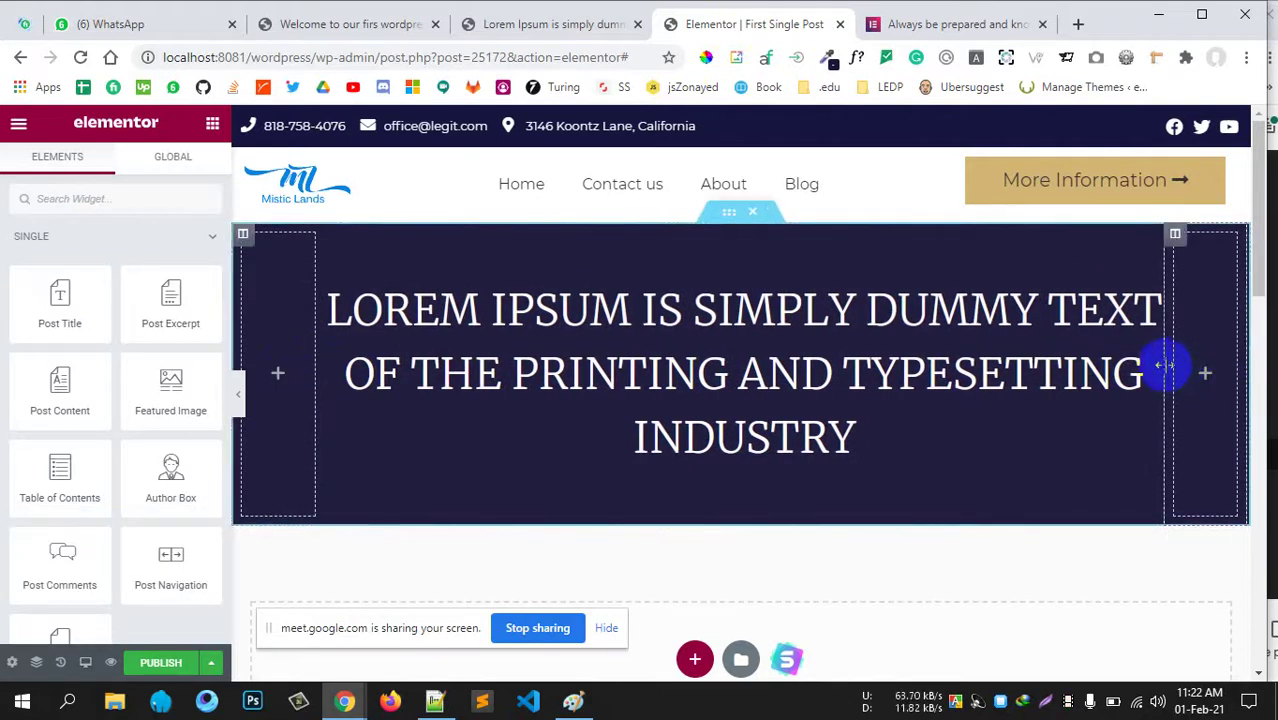
mouse_move(1166, 372)
left_mouse_down()
mouse_move(1177, 376)
mouse_move(1161, 380)
left_mouse_up()
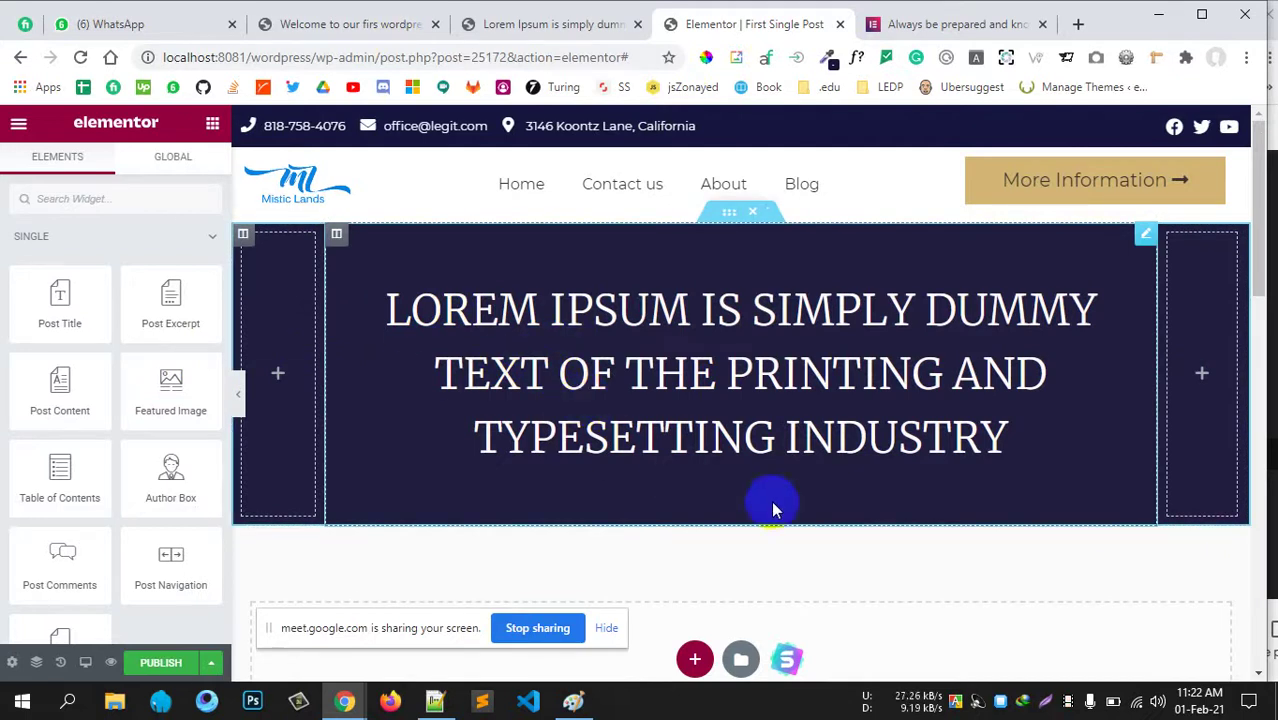
scroll(770, 494, "down", 2)
scroll(739, 465, "up", 2)
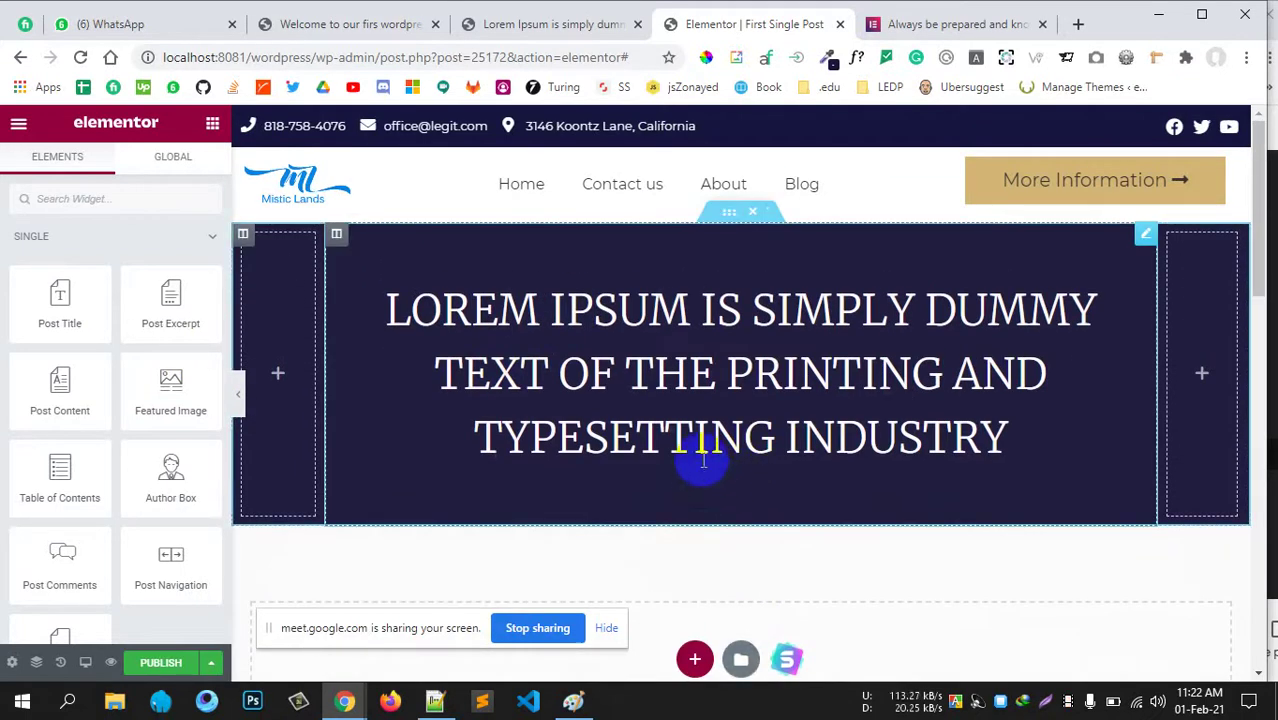
Open the WordPress Dashboard from the site's home page.
scroll(700, 460, "down", 3)
left_click(342, 24)
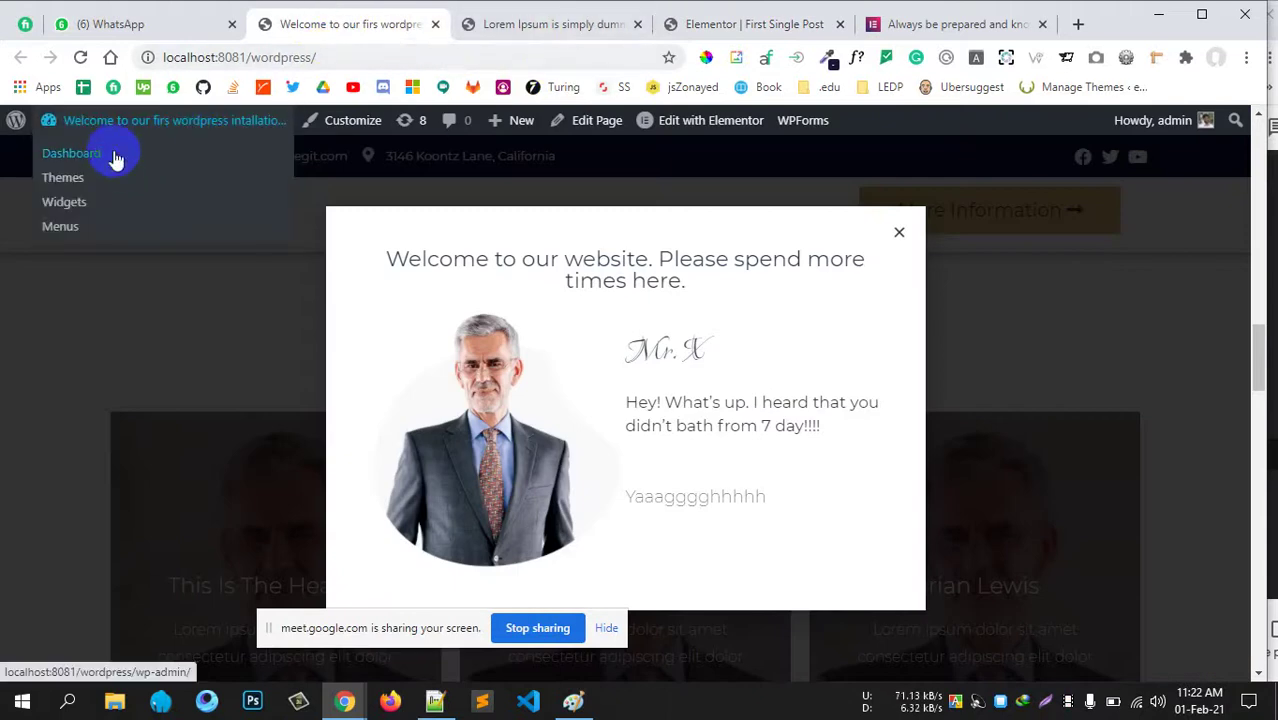
left_click(116, 160)
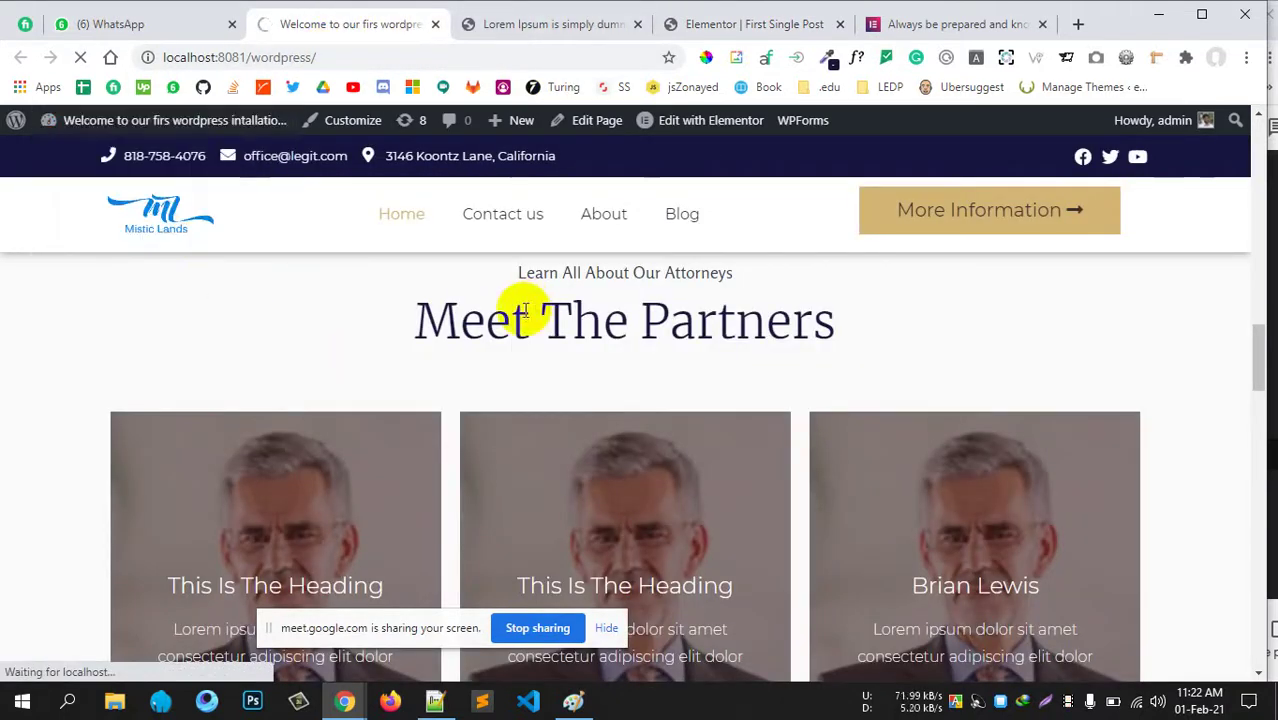
Examine the sample law-firm post's layout below the title band: meta line, subtitle, featured image, body text, share row, More Posts and message form.
left_click(743, 22)
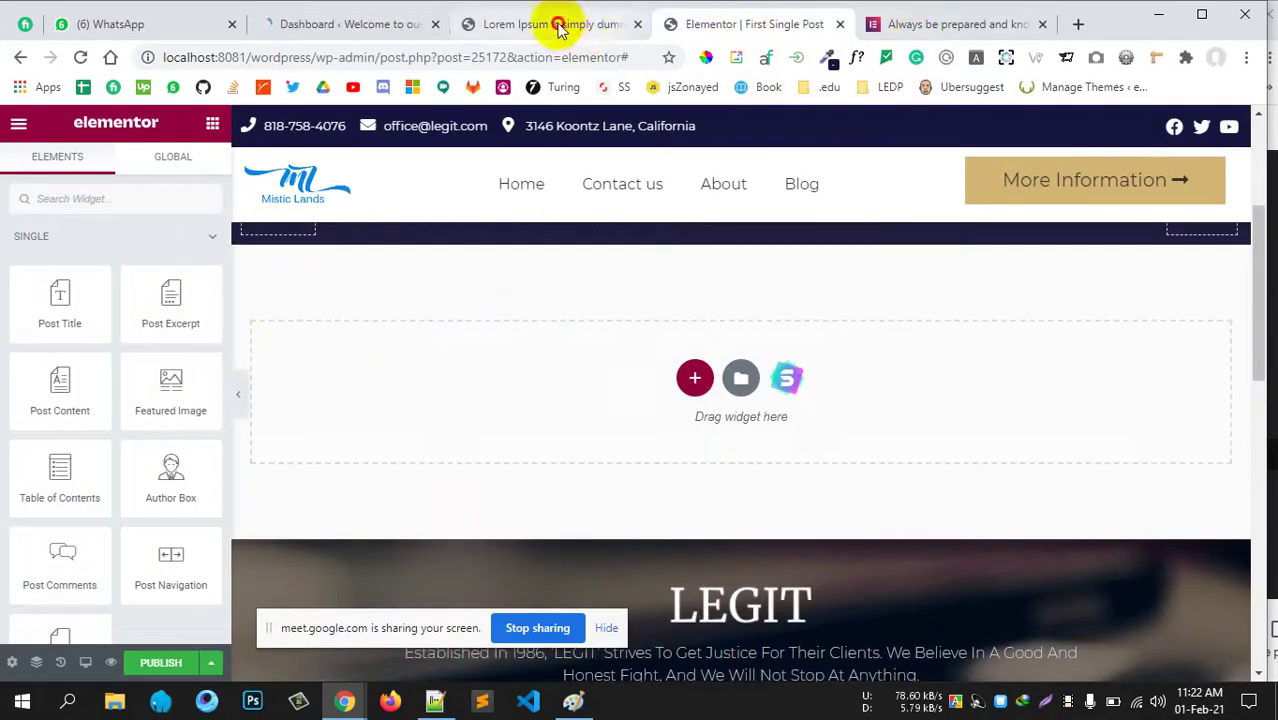
left_click(556, 23)
left_click(909, 24)
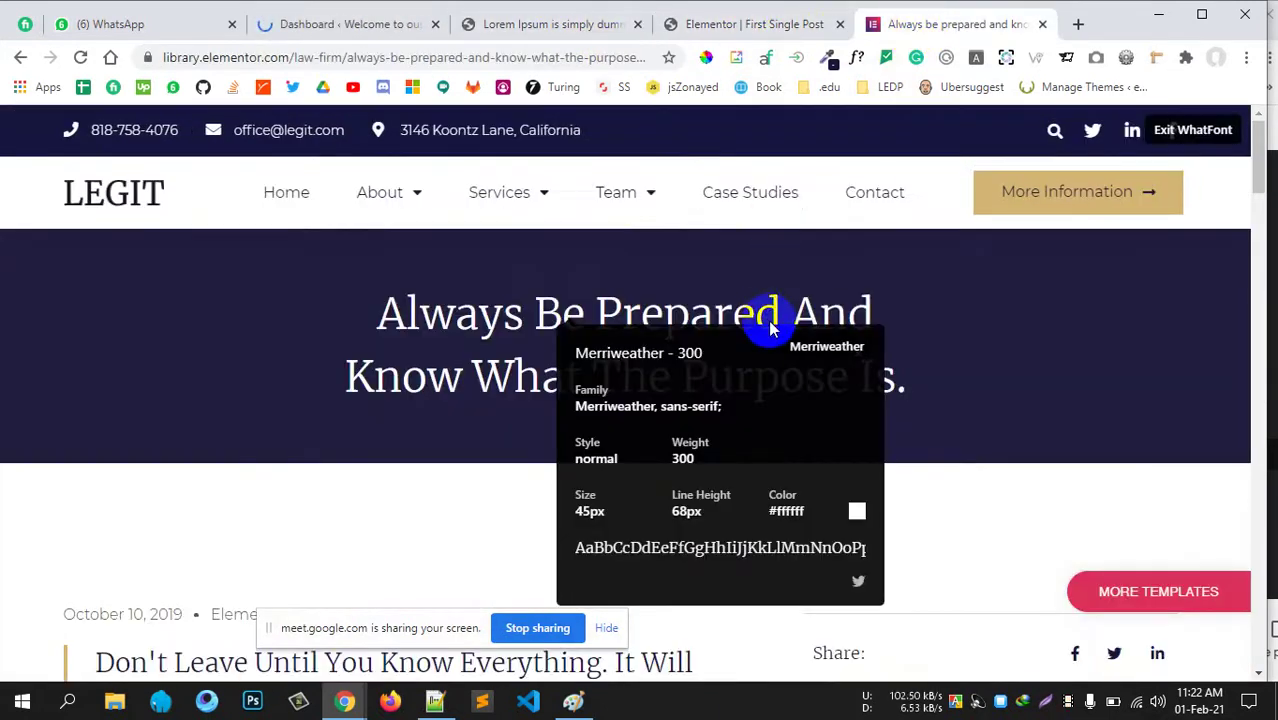
scroll(768, 320, "down", 3)
scroll(790, 310, "up", 2)
left_click(860, 261)
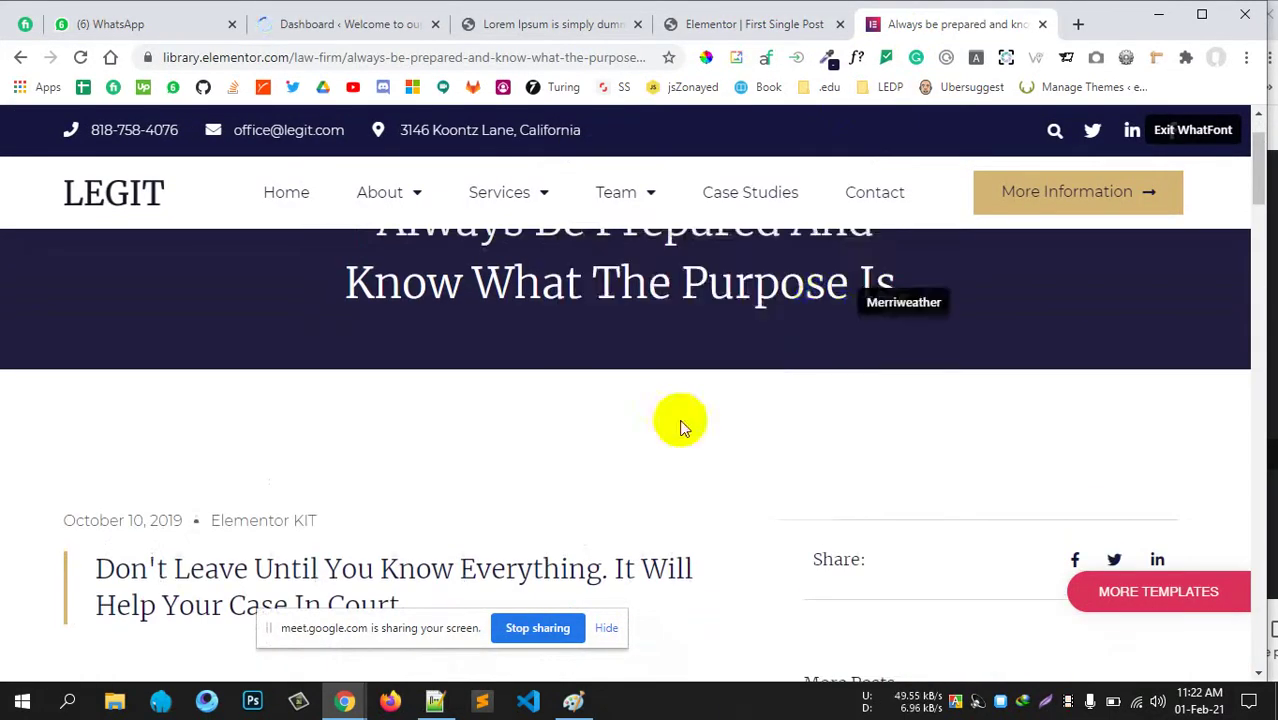
scroll(177, 371, "down", 3)
scroll(108, 342, "up", 2)
scroll(805, 396, "down", 3)
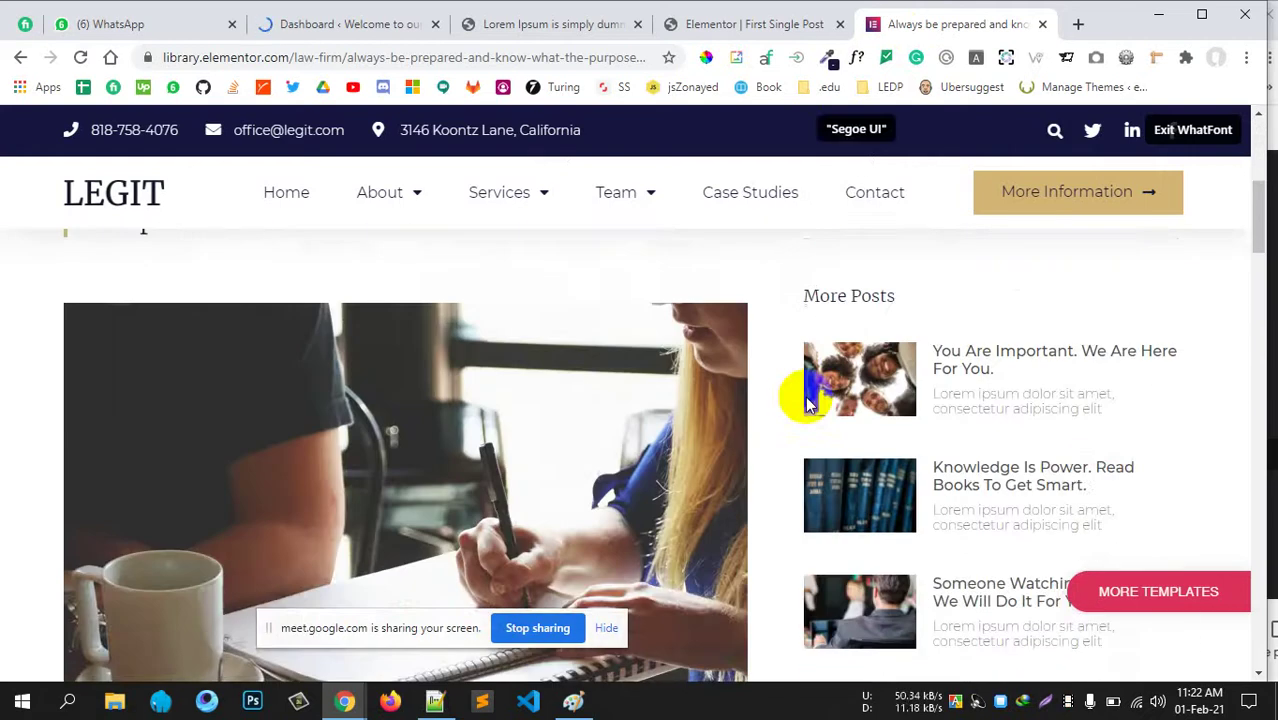
scroll(793, 400, "up", 3)
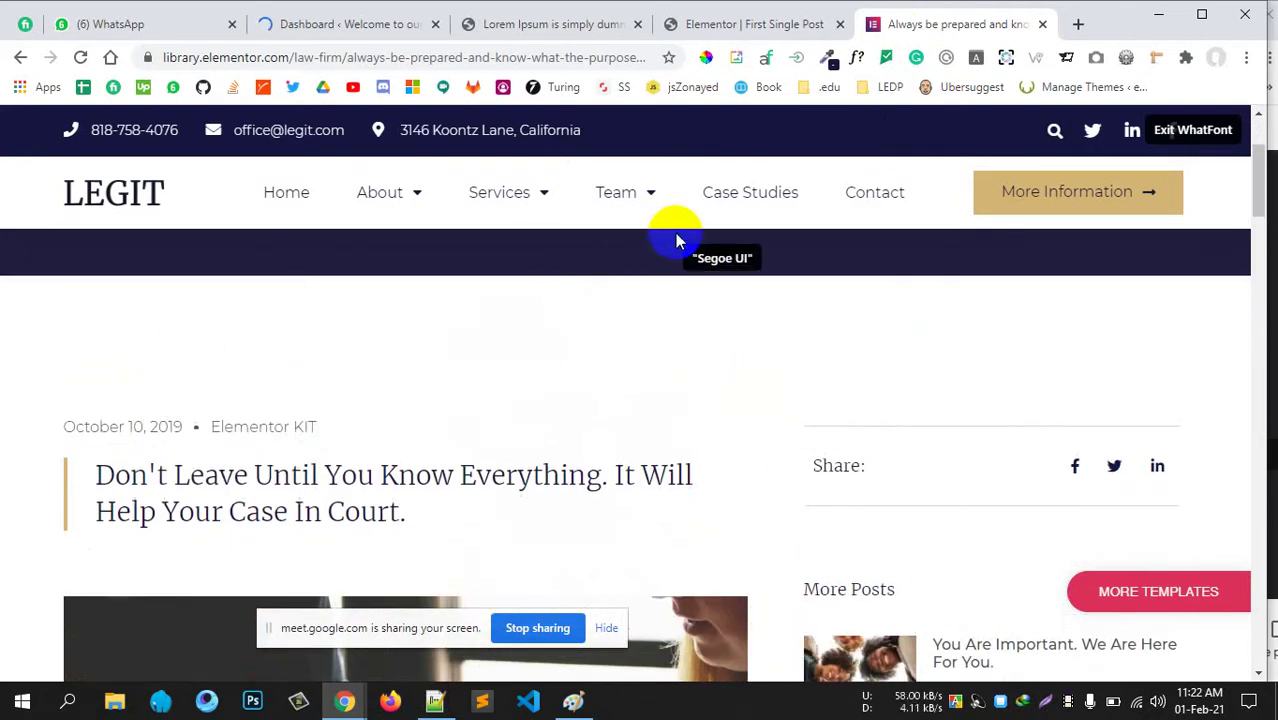
scroll(710, 360, "down", 2)
scroll(177, 280, "up", 1)
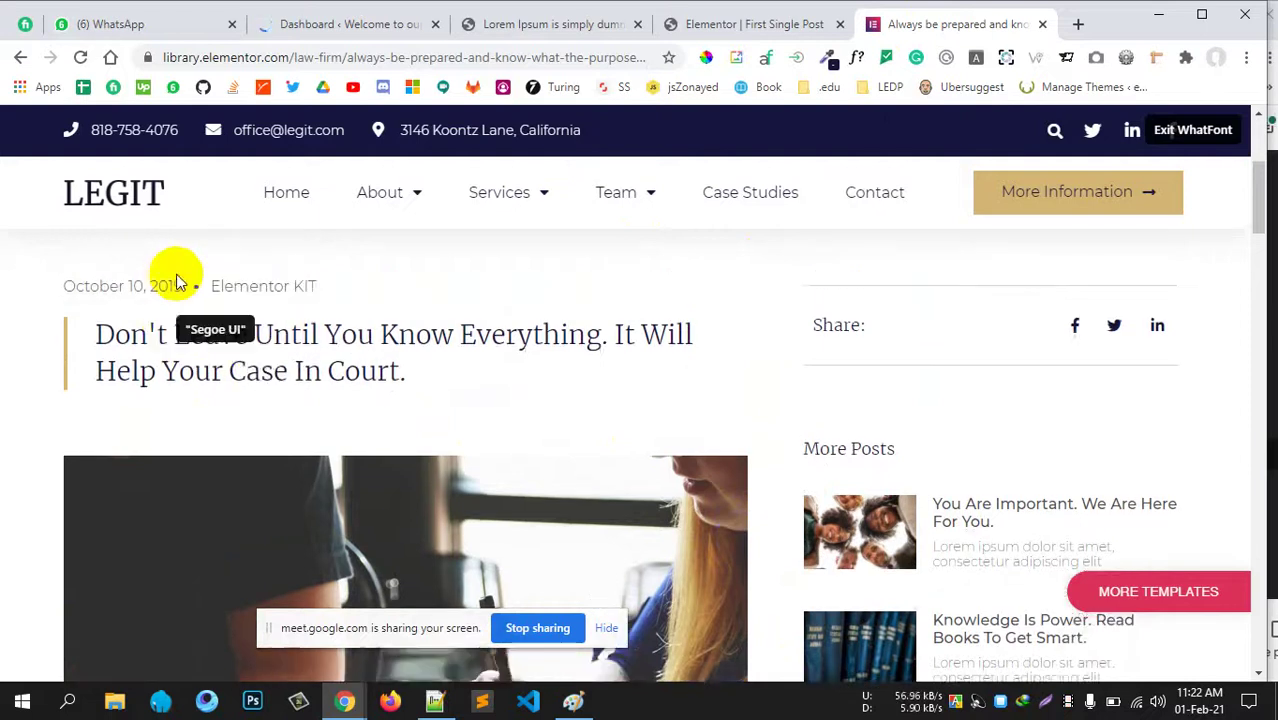
scroll(245, 385, "down", 5)
scroll(241, 382, "down", 10)
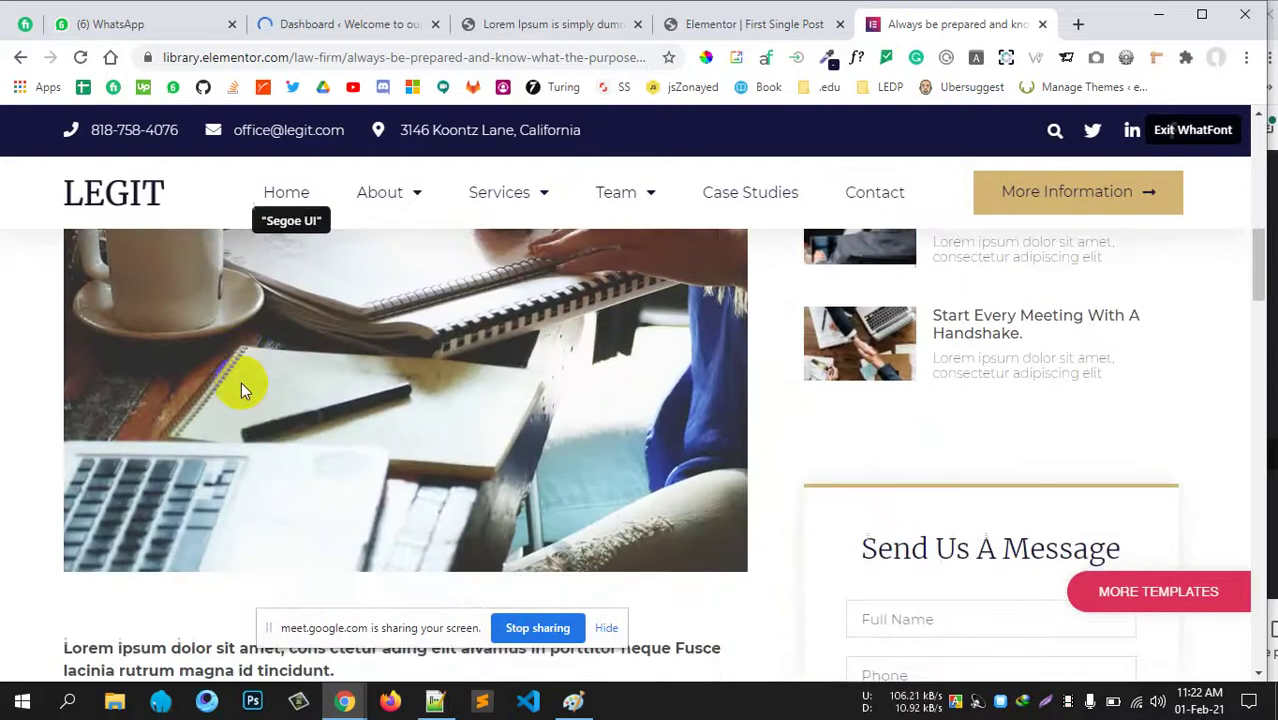
scroll(241, 385, "up", 10)
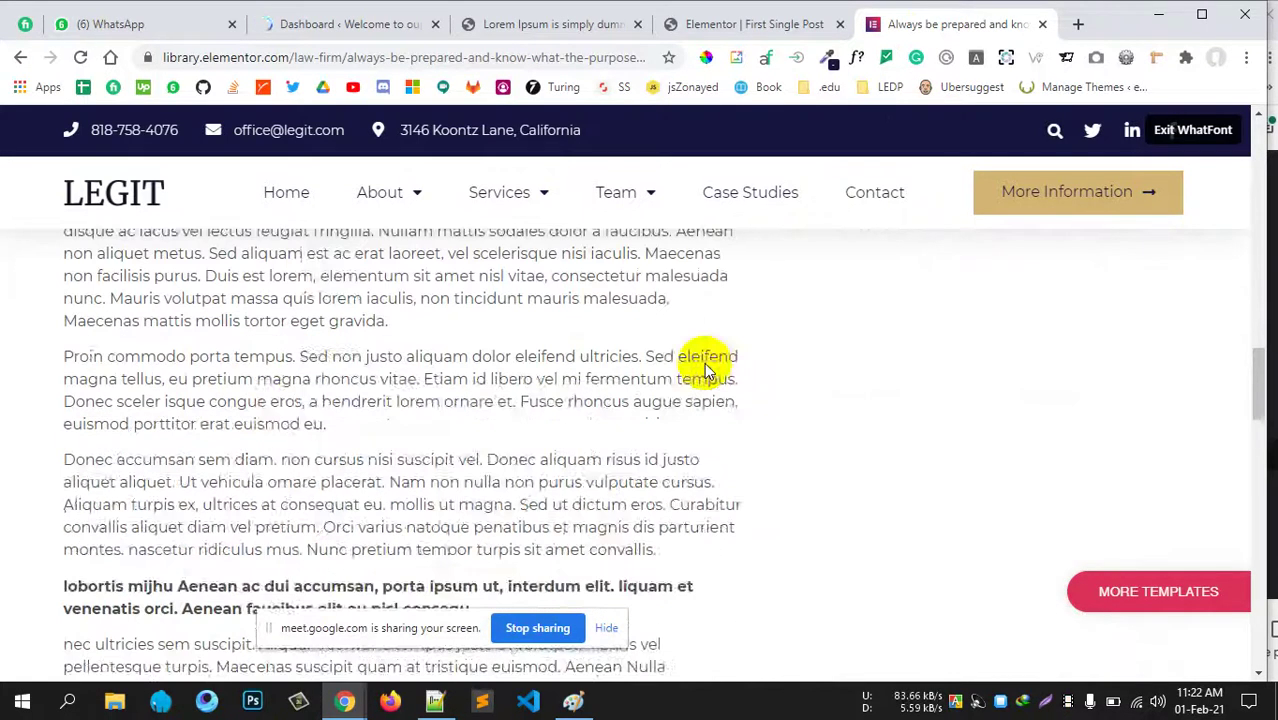
scroll(963, 372, "down", 3)
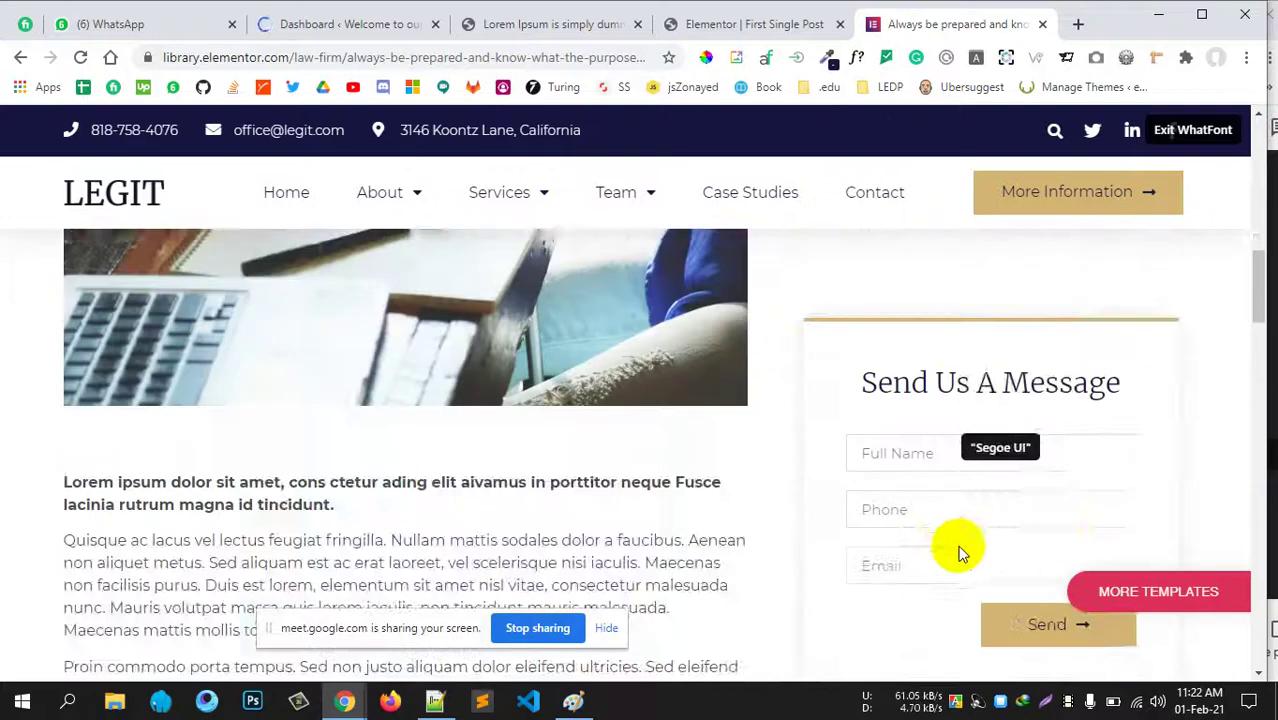
Search for the Inner Section widget and place it in the empty area below the title band of the First Single Post template.
scroll(941, 397, "up", 7)
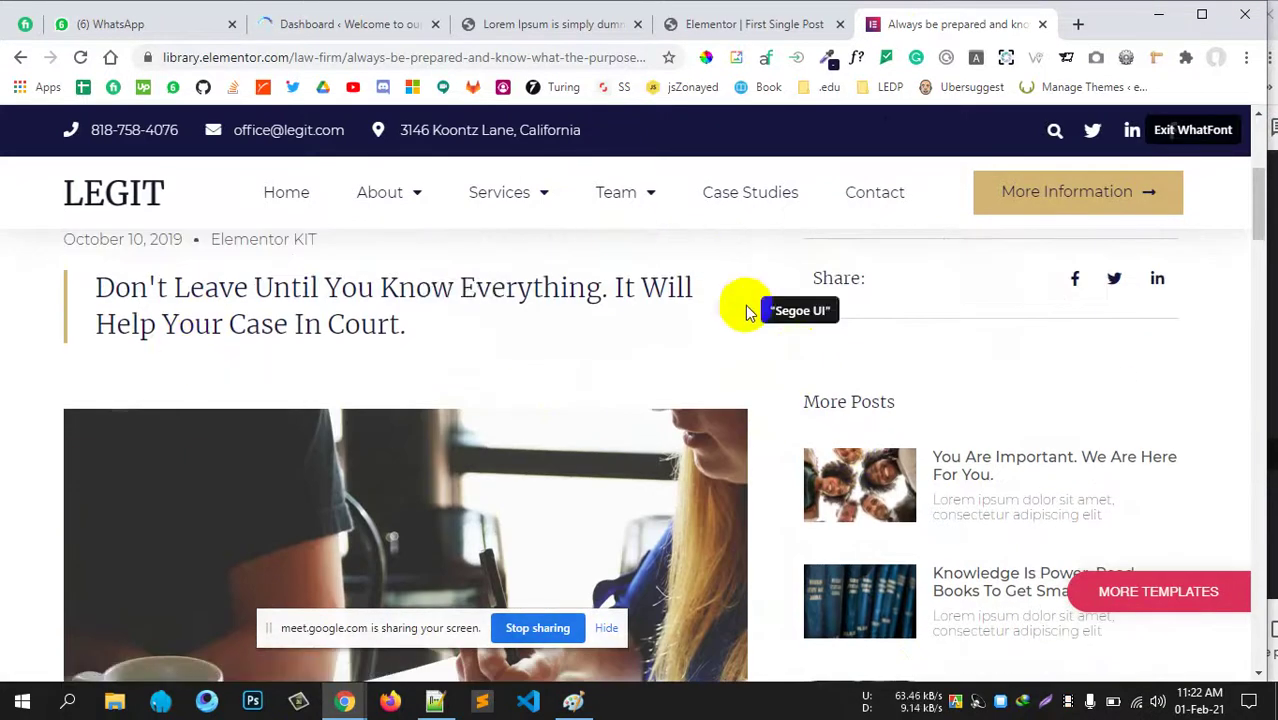
scroll(745, 305, "up", 3)
left_click(745, 24)
left_click(590, 24)
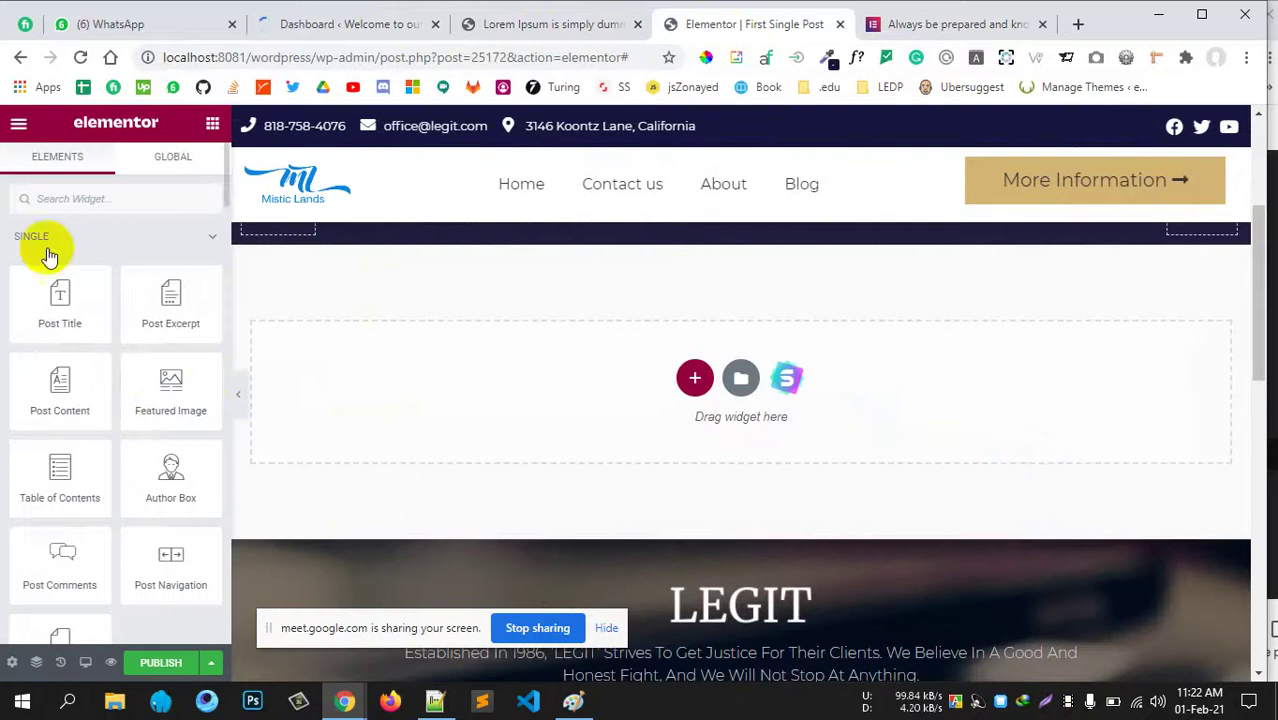
left_click(64, 197)
type("inner")
left_click_drag(60, 258, 693, 382)
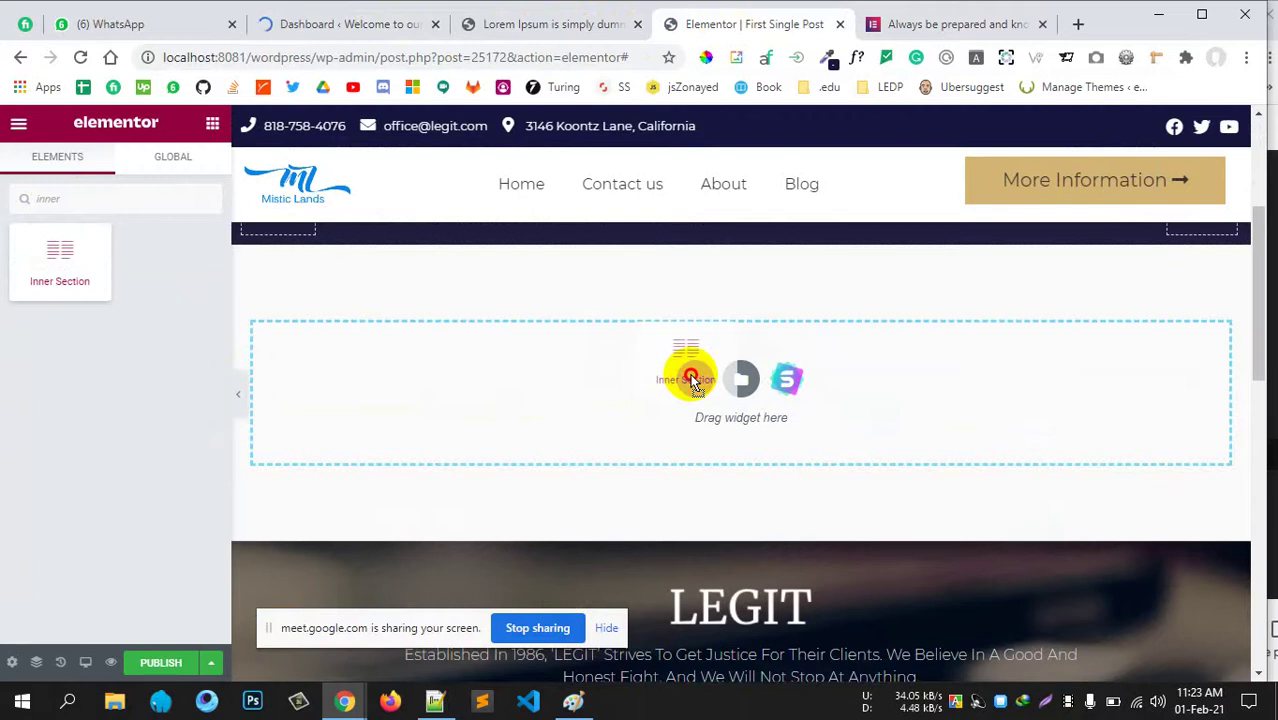
left_click_drag(693, 382, 620, 387)
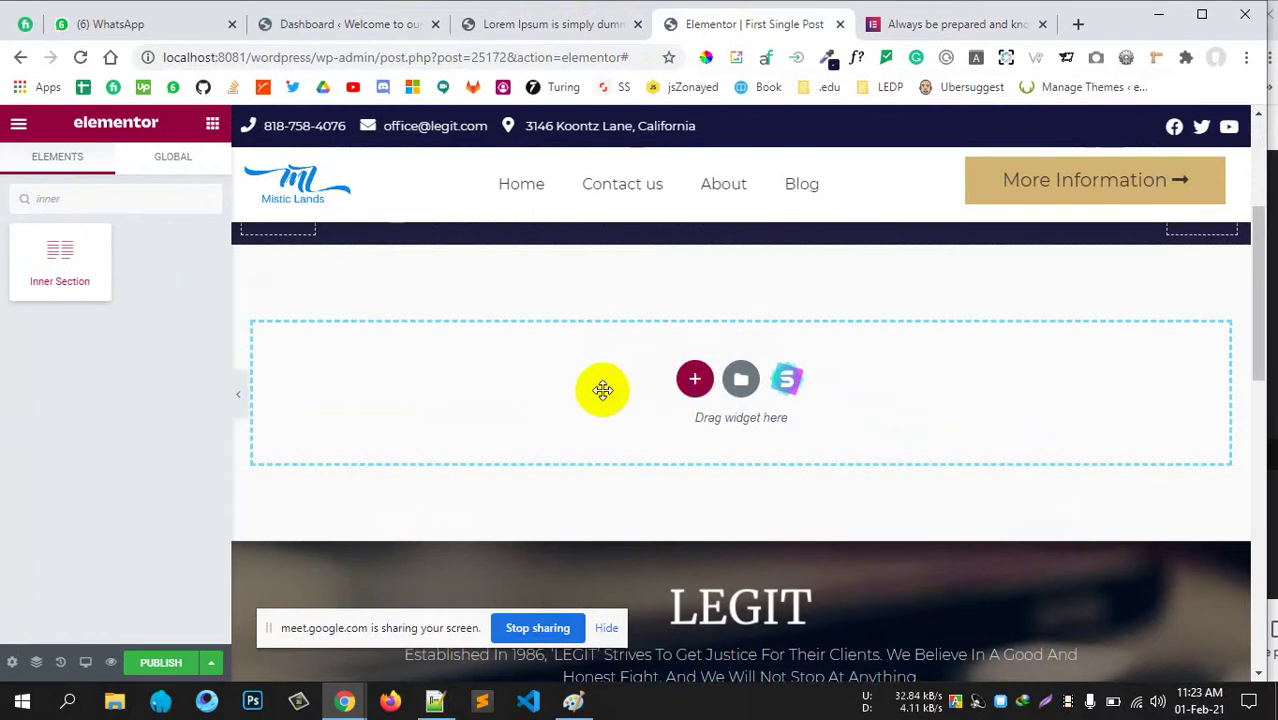
scroll(583, 402, "up", 2)
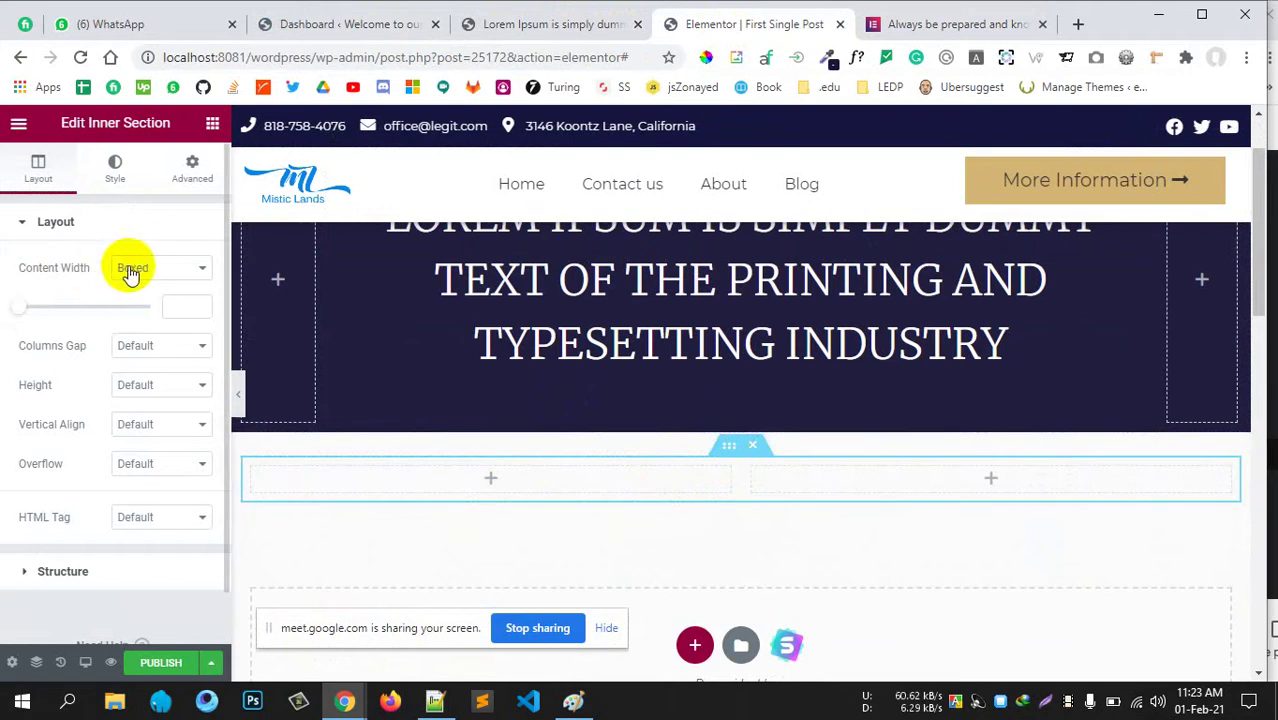
Check the spacing above the sample post's meta line, then unlink the inner section's margins and set its top margin to 60 px.
left_click(901, 29)
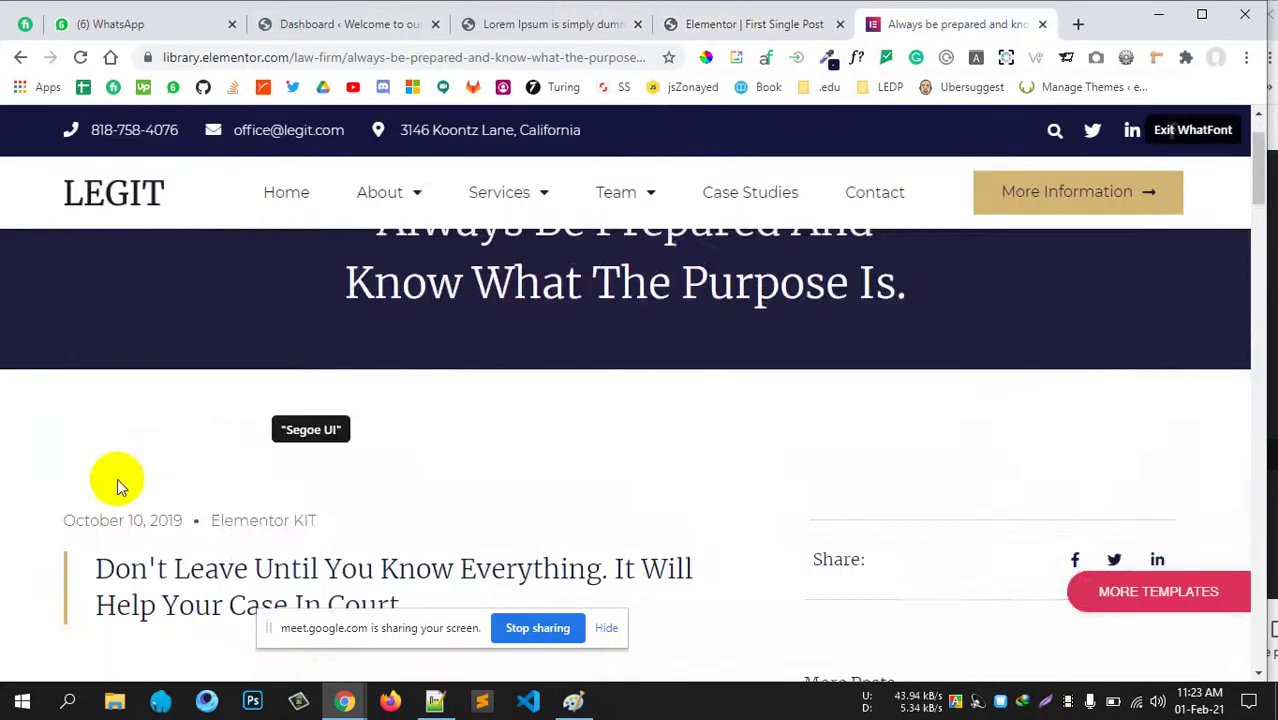
scroll(117, 478, "down", 4)
scroll(90, 460, "up", 4)
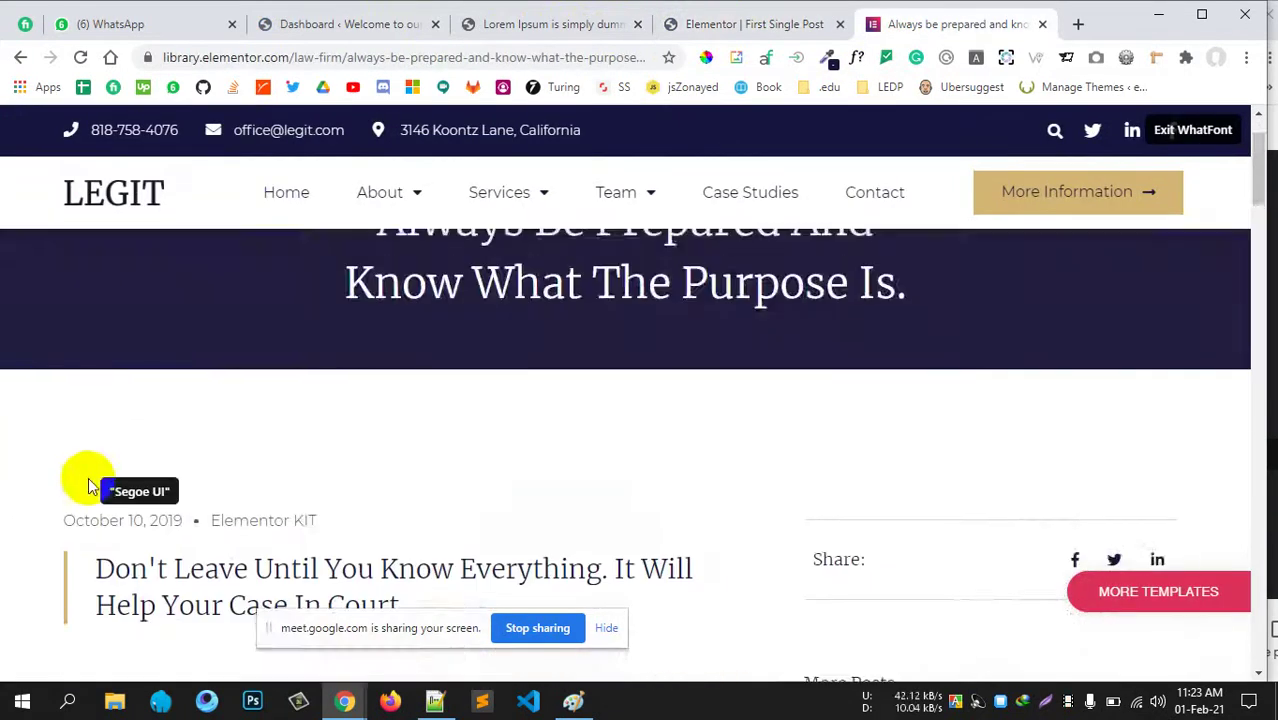
scroll(85, 470, "down", 2)
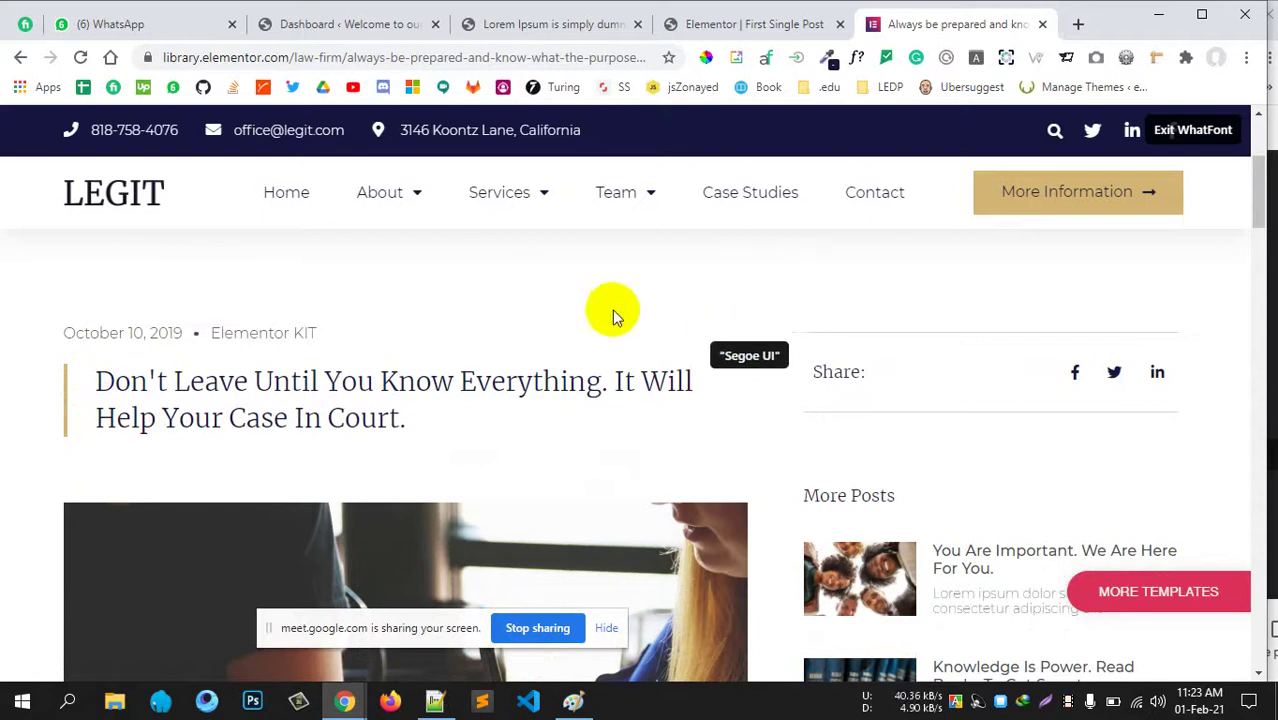
scroll(422, 371, "up", 2)
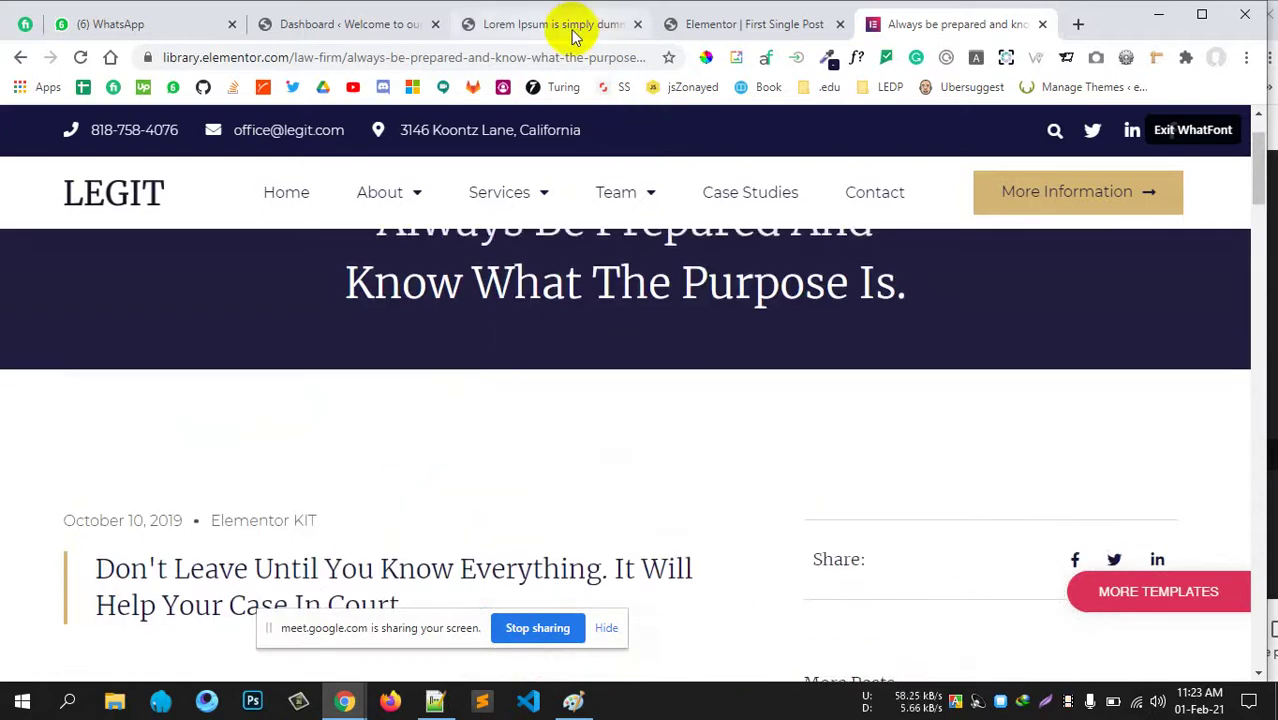
left_click(748, 25)
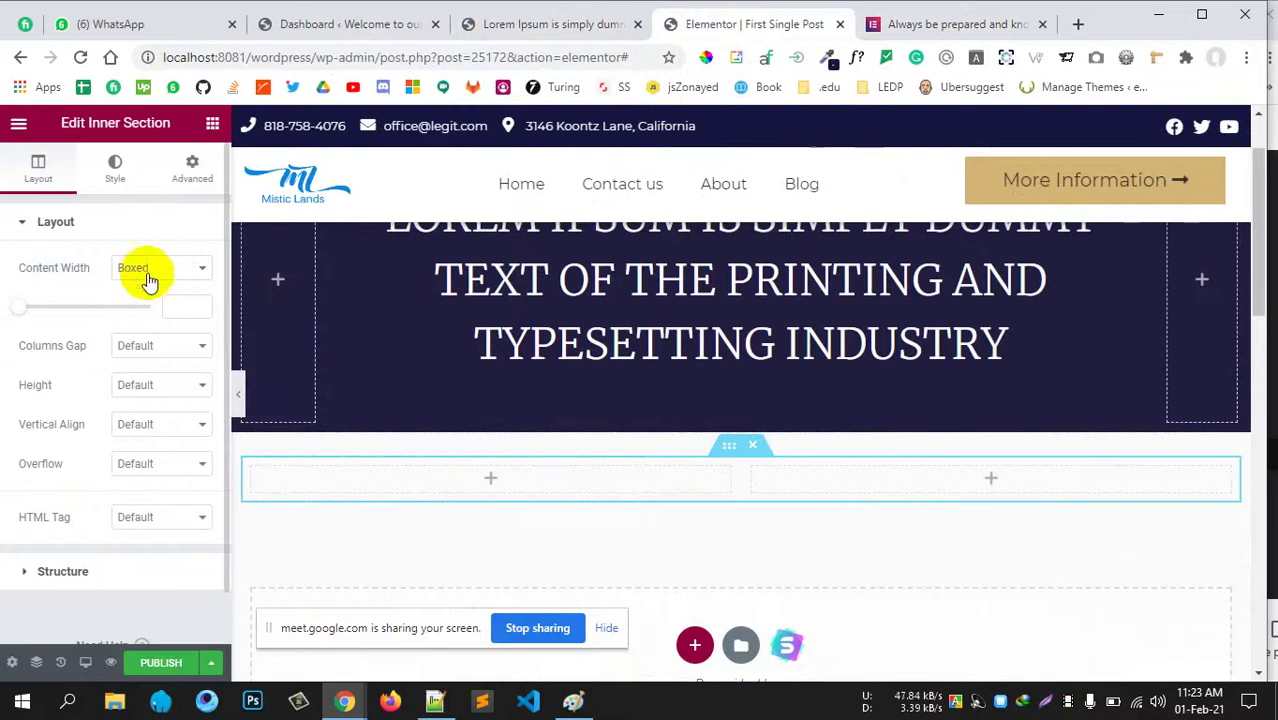
left_click(191, 166)
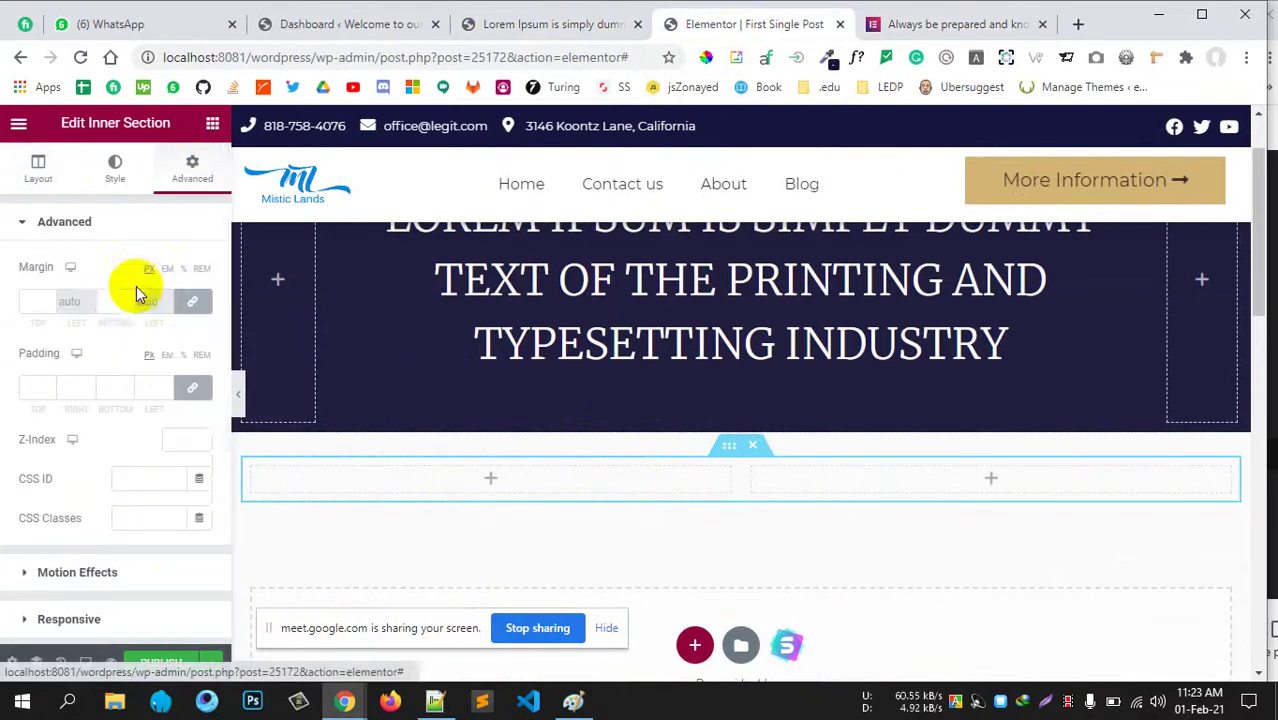
left_click(190, 301)
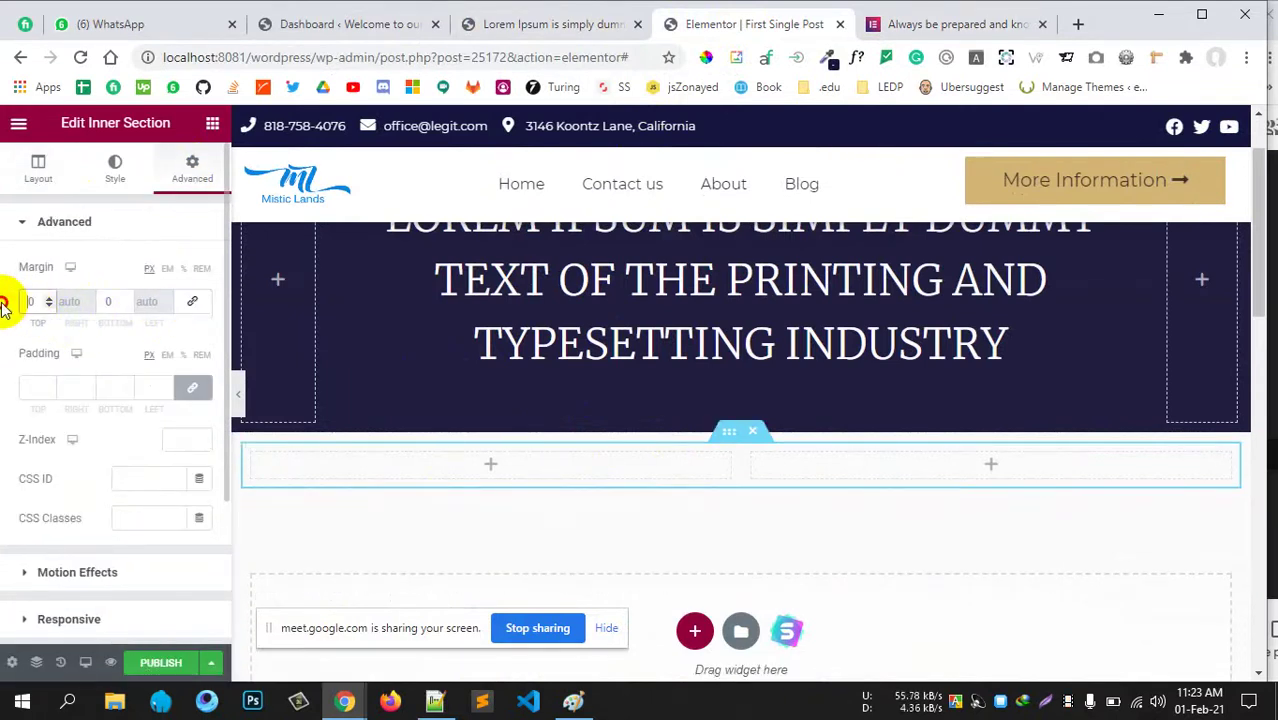
type("6")
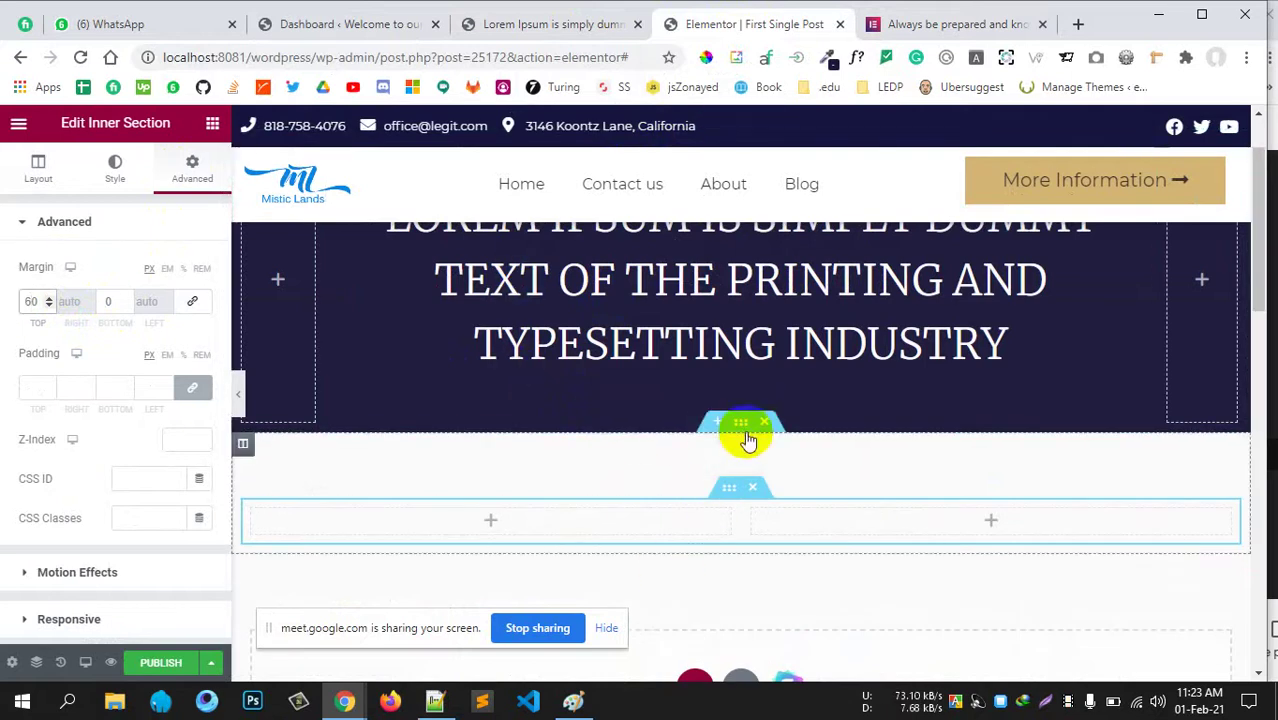
Widen the inner section's first column to about three fifths of the row, leaving a narrower sidebar column.
scroll(665, 432, "down", 1)
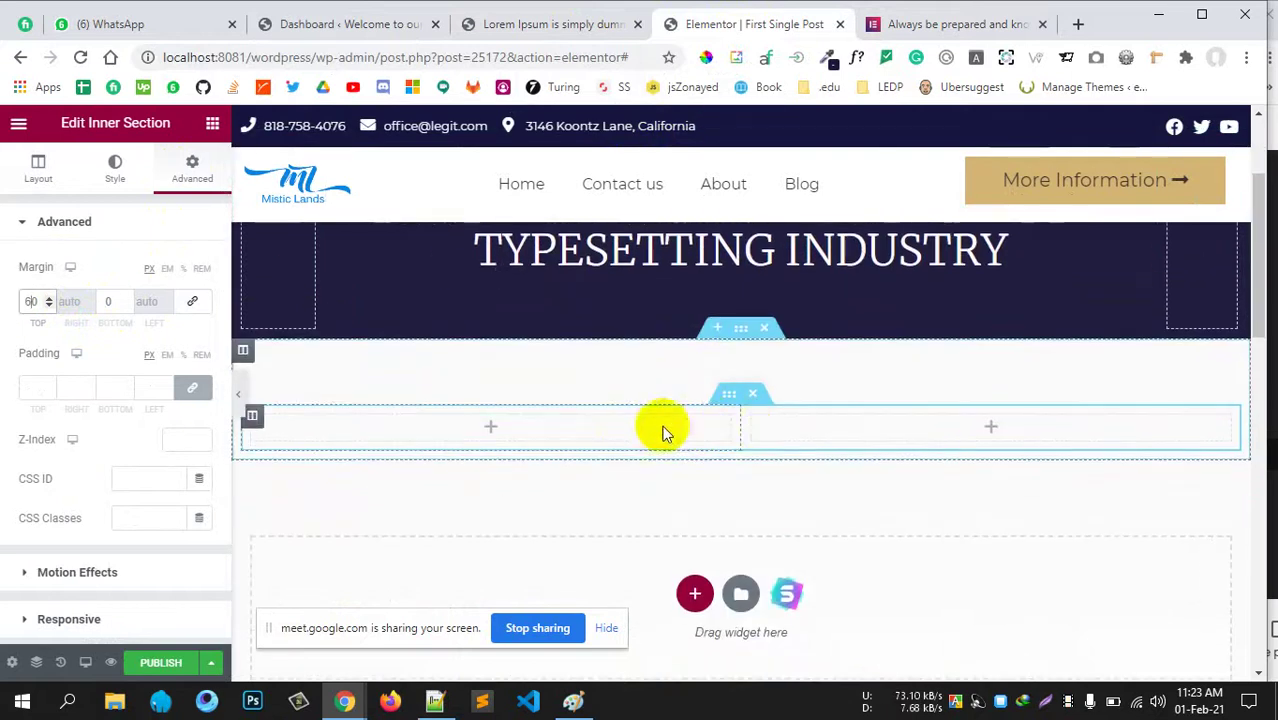
left_click(213, 124)
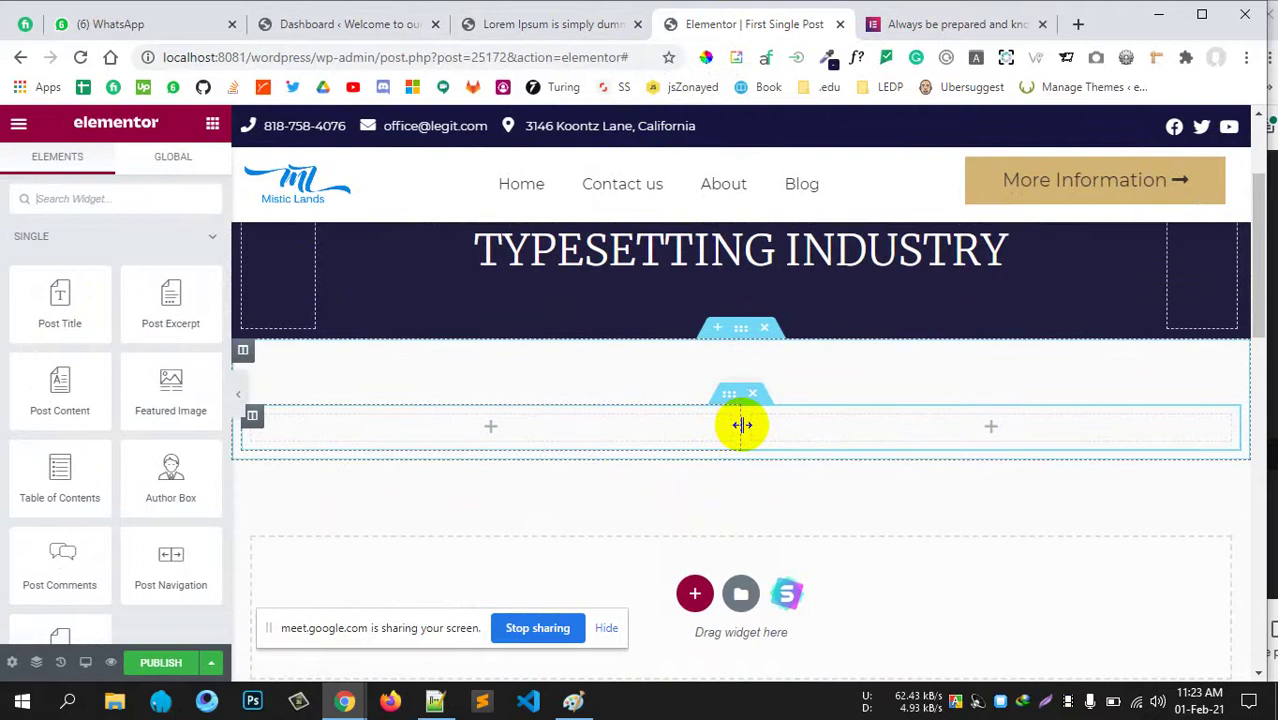
left_click_drag(741, 425, 862, 432)
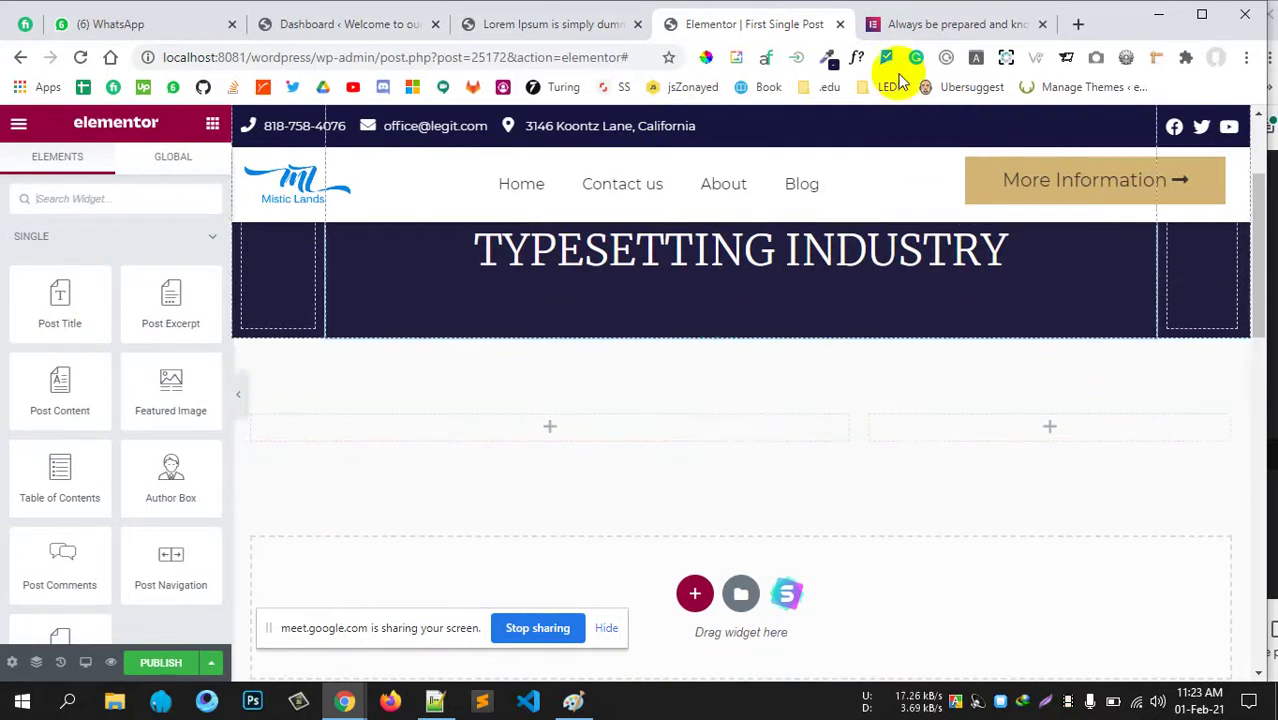
Check the sample post's meta line and add a Post Info widget to the inner section's wider column.
left_click(905, 24)
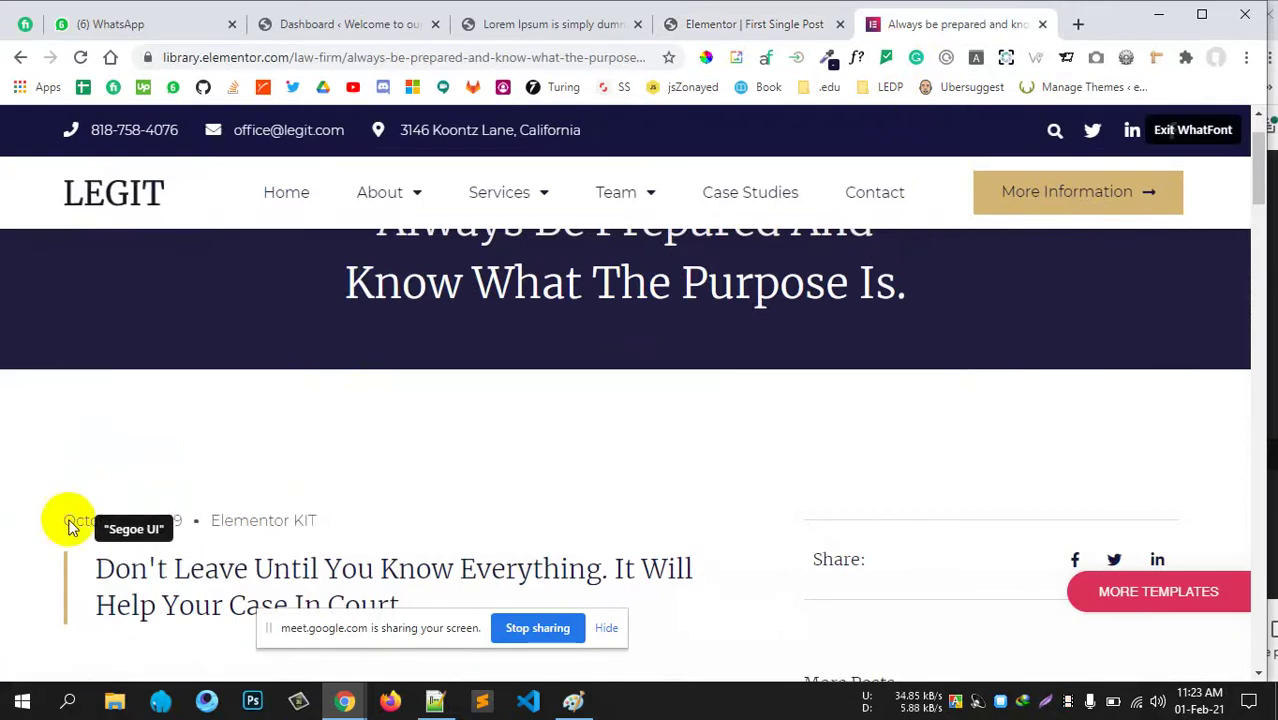
left_click(705, 24)
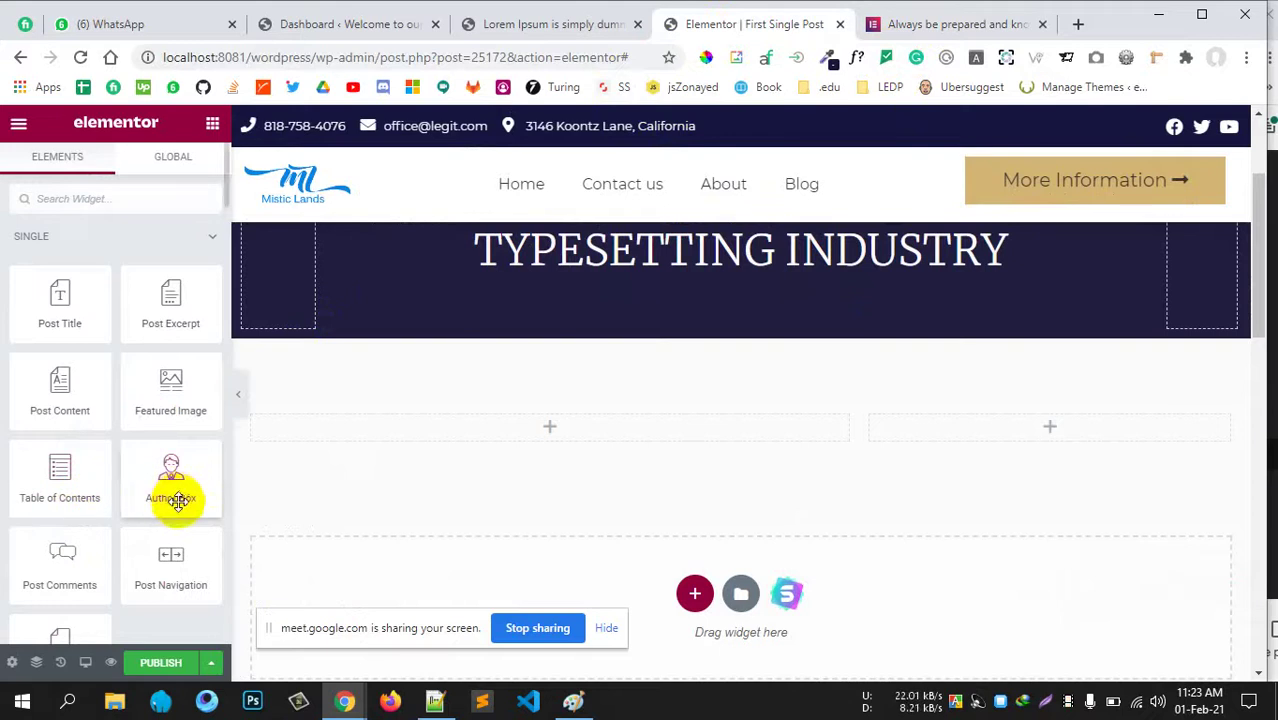
scroll(140, 556, "down", 1)
left_click_drag(63, 557, 815, 338)
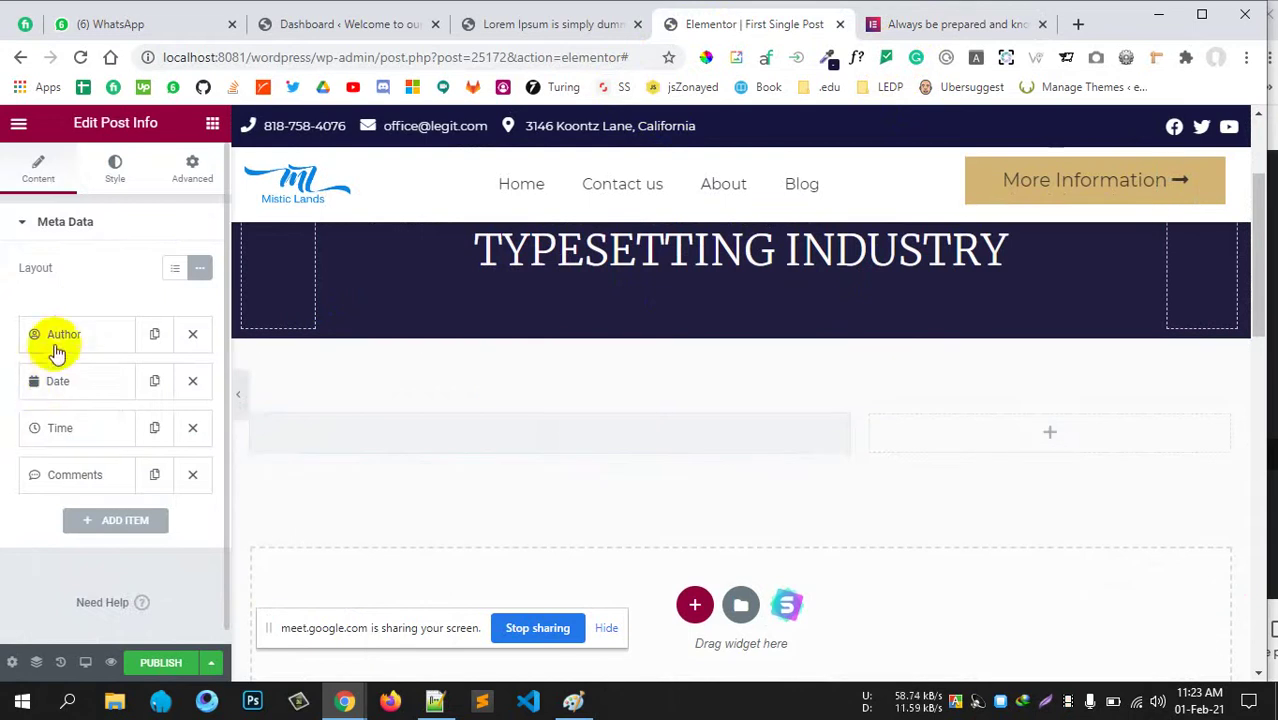
Move Date ahead of Author in the Post Info items and remove the Time and Comments items.
left_click_drag(55, 393, 42, 355)
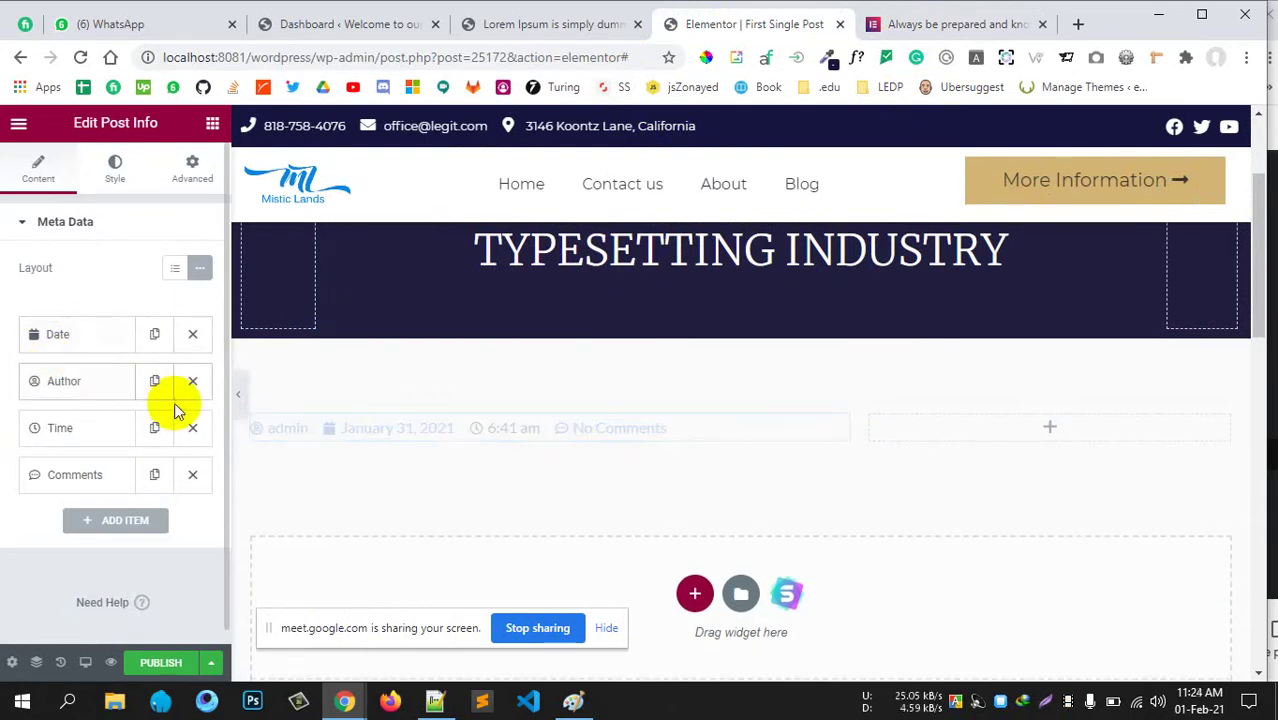
left_click(192, 428)
left_click(192, 430)
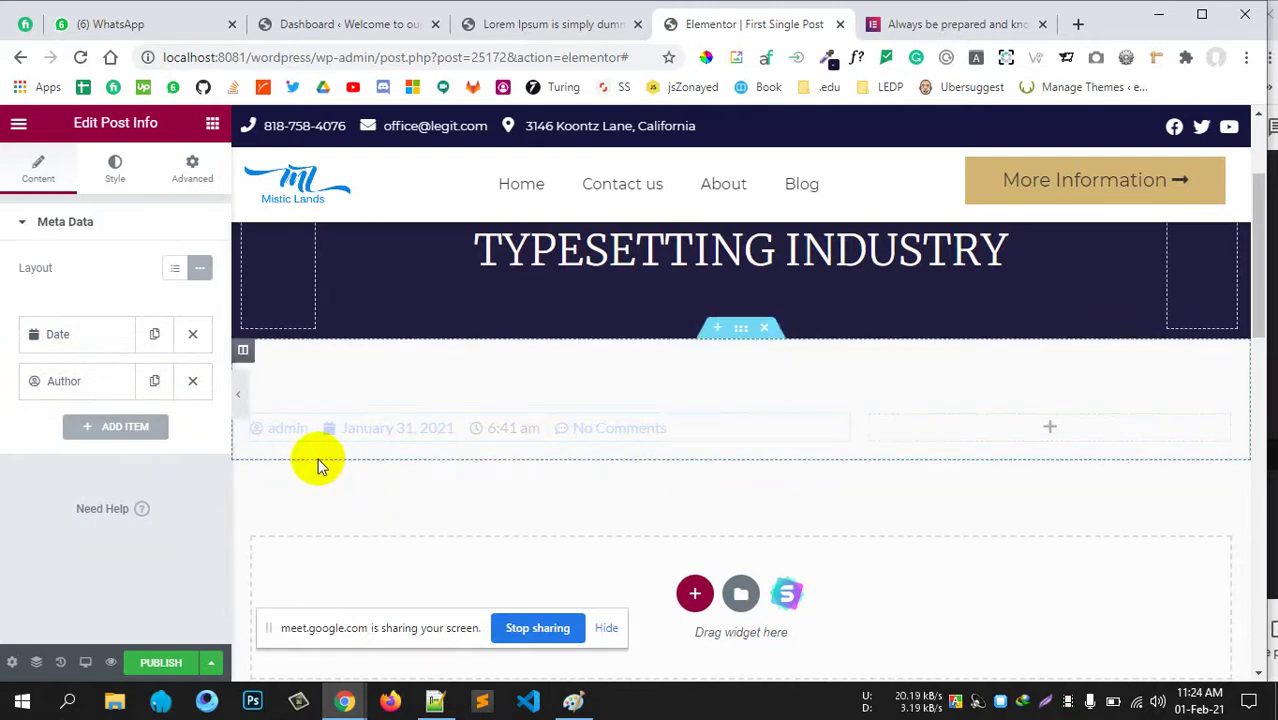
Set the icon to None for both the Date and Author items of the Post Info widget.
left_click(76, 346)
scroll(73, 348, "down", 1)
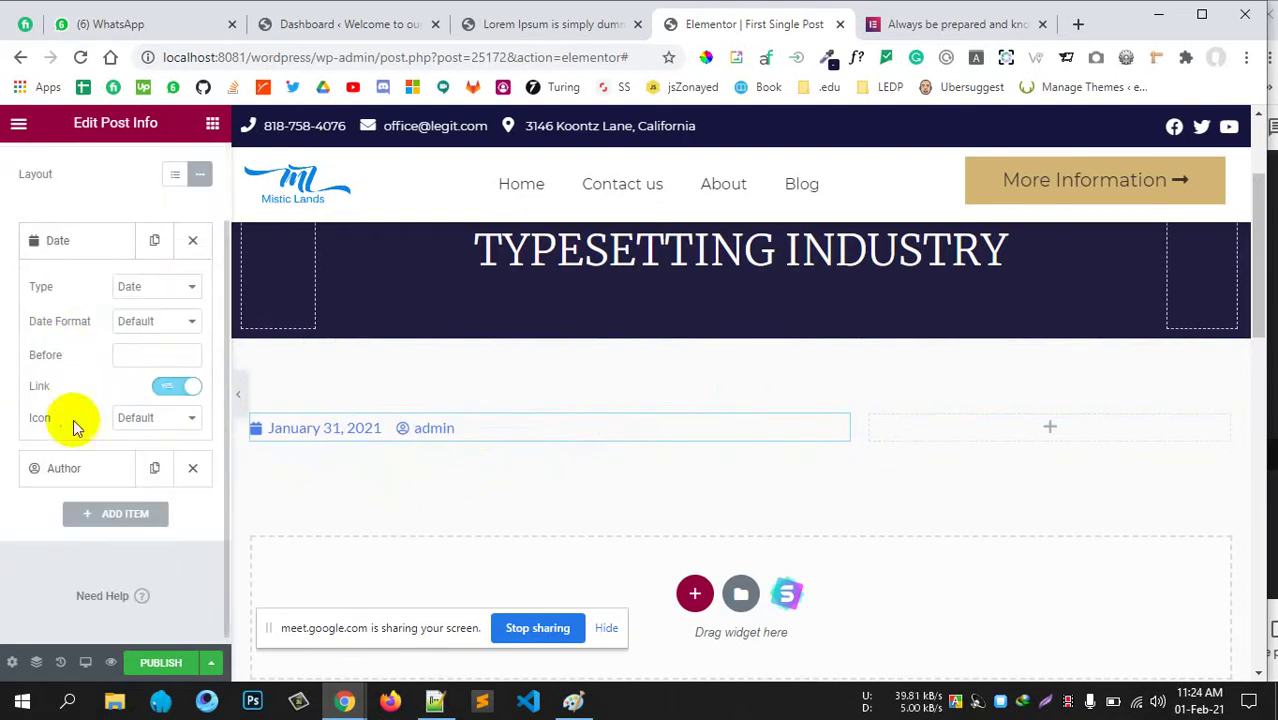
left_click(157, 418)
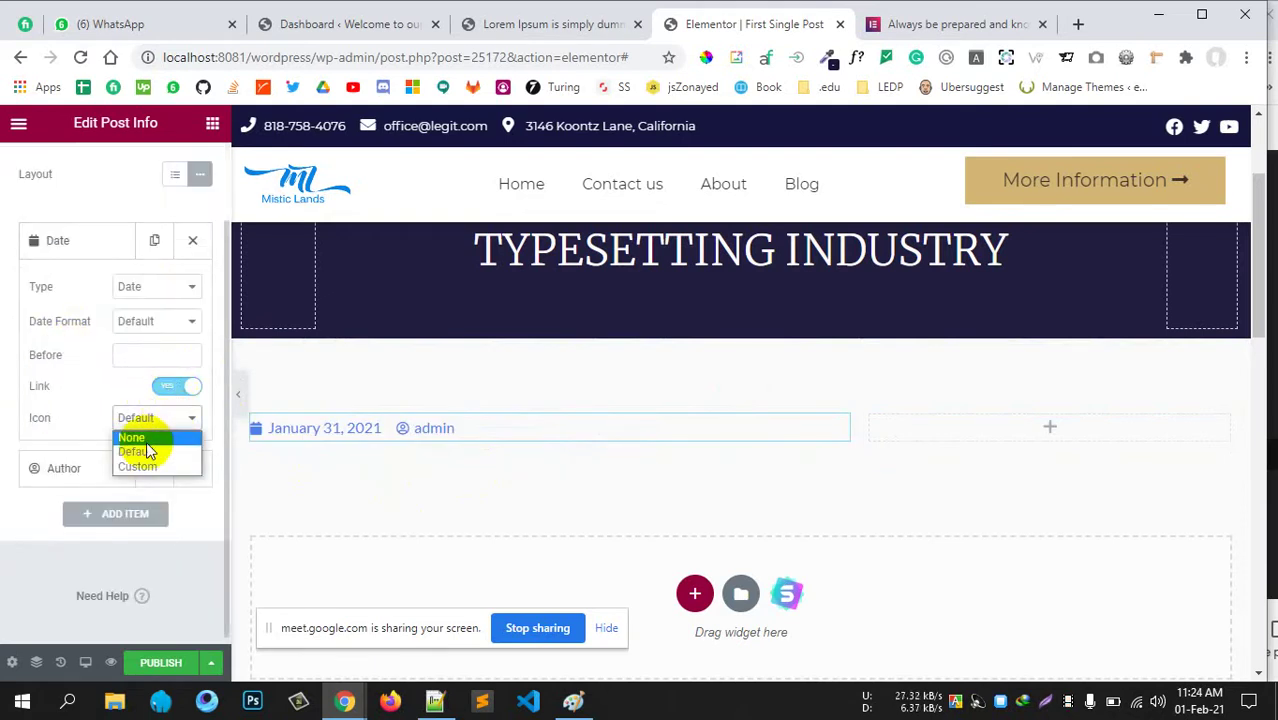
left_click(150, 442)
left_click(86, 468)
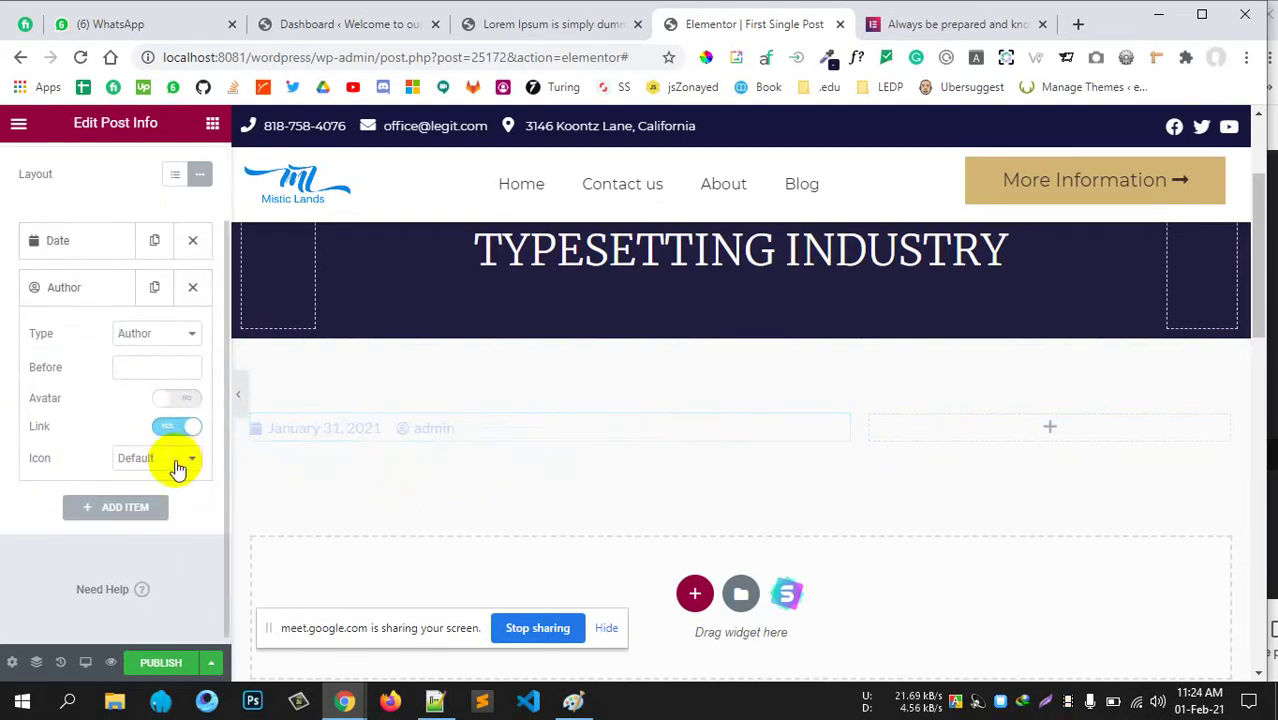
left_click(176, 459)
left_click(140, 479)
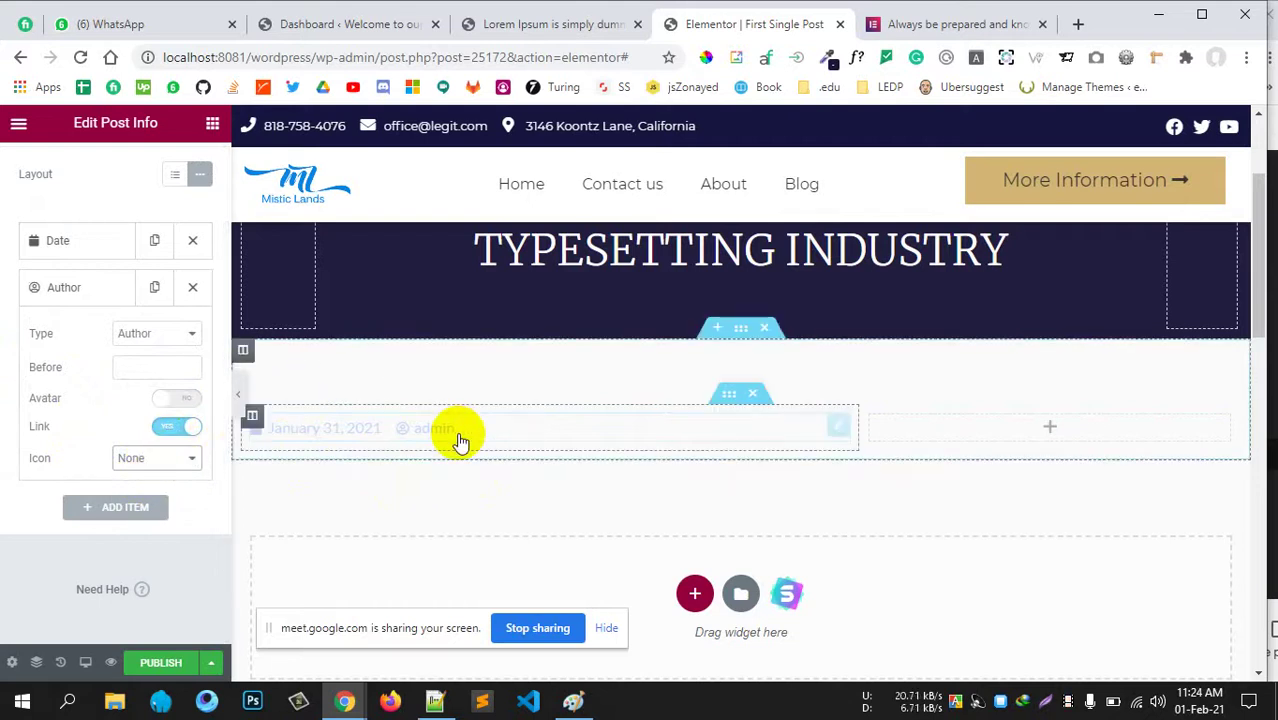
Inspect the font details of the sample post's date, select its color code, and return to the template.
left_click(903, 30)
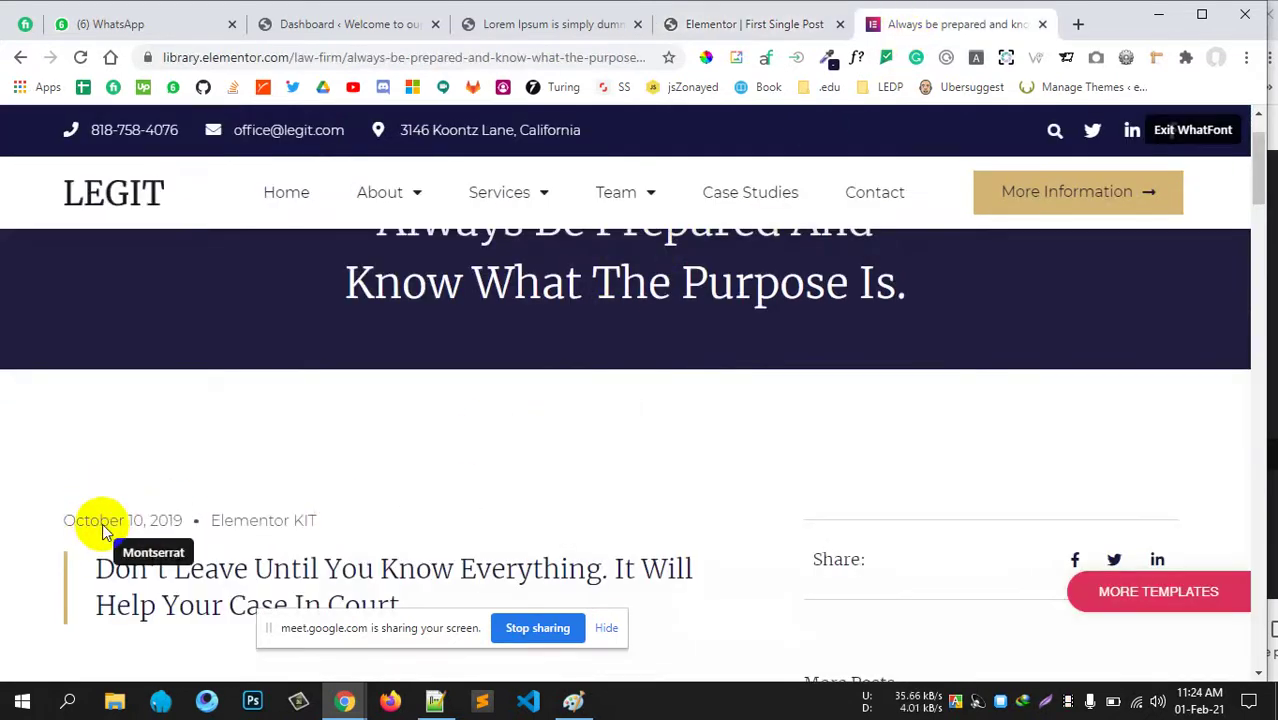
left_click(102, 518)
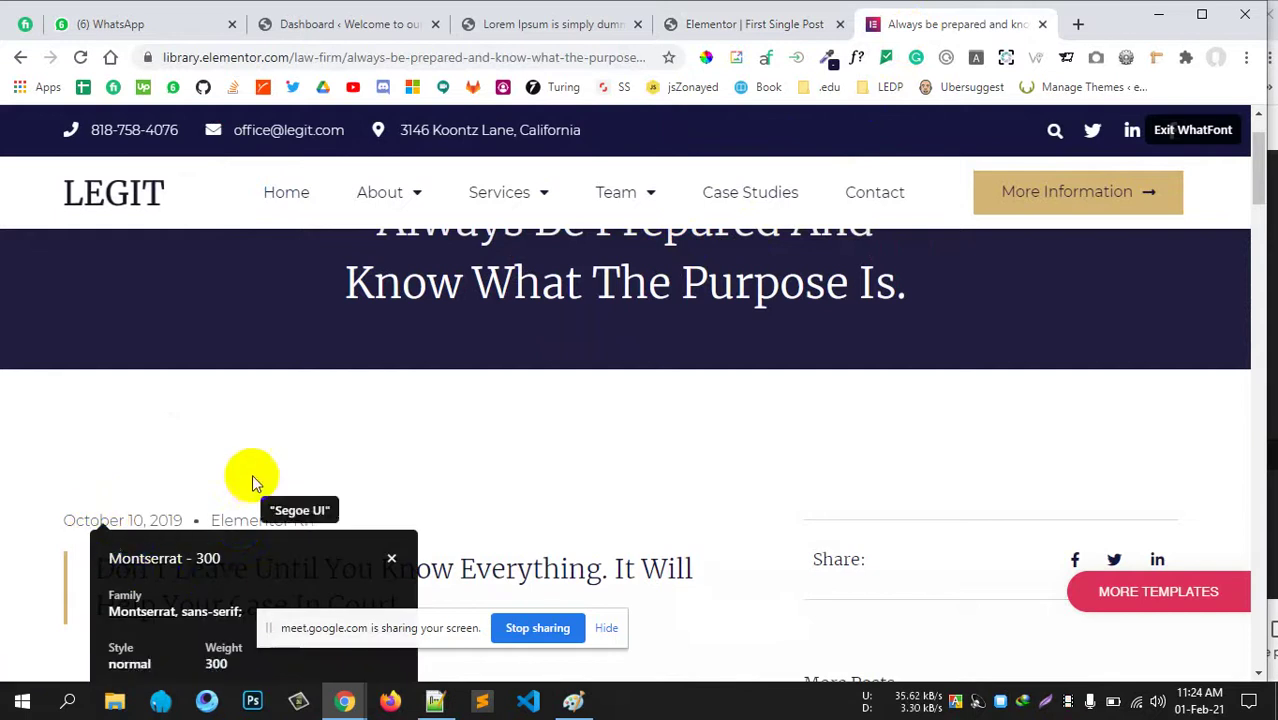
scroll(251, 472, "down", 4)
scroll(235, 468, "up", 2)
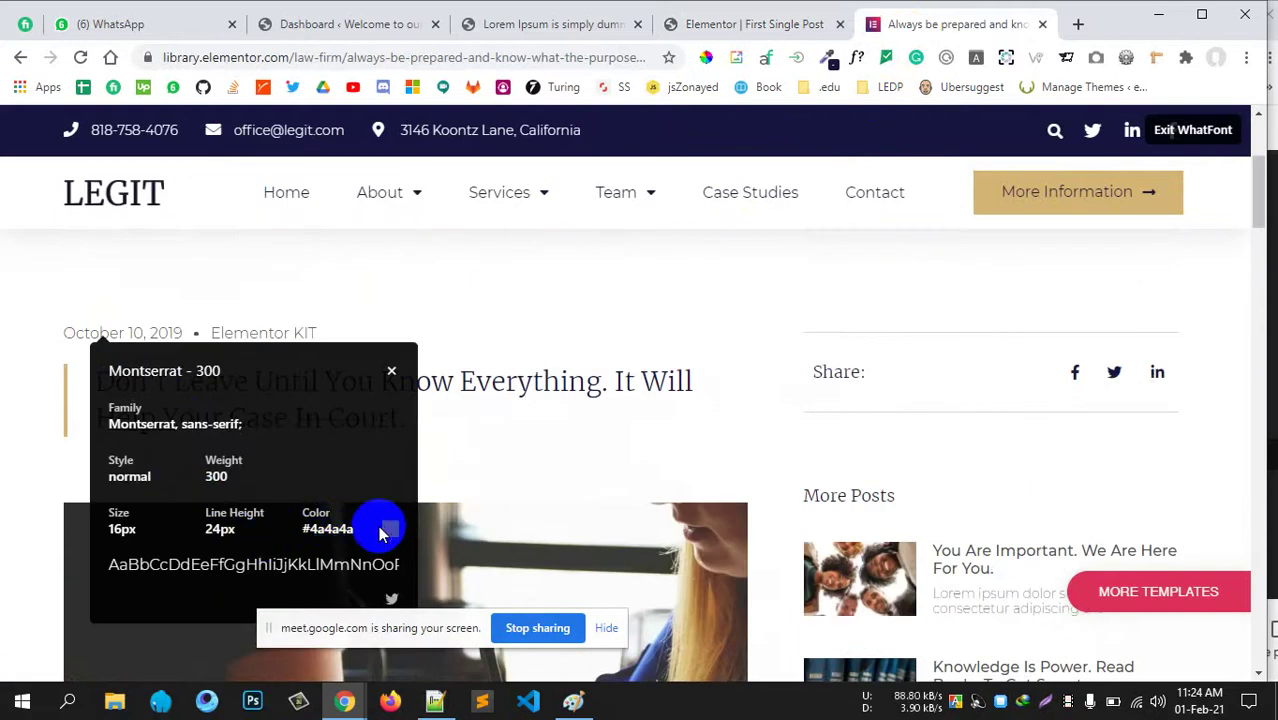
left_click_drag(380, 535, 301, 529)
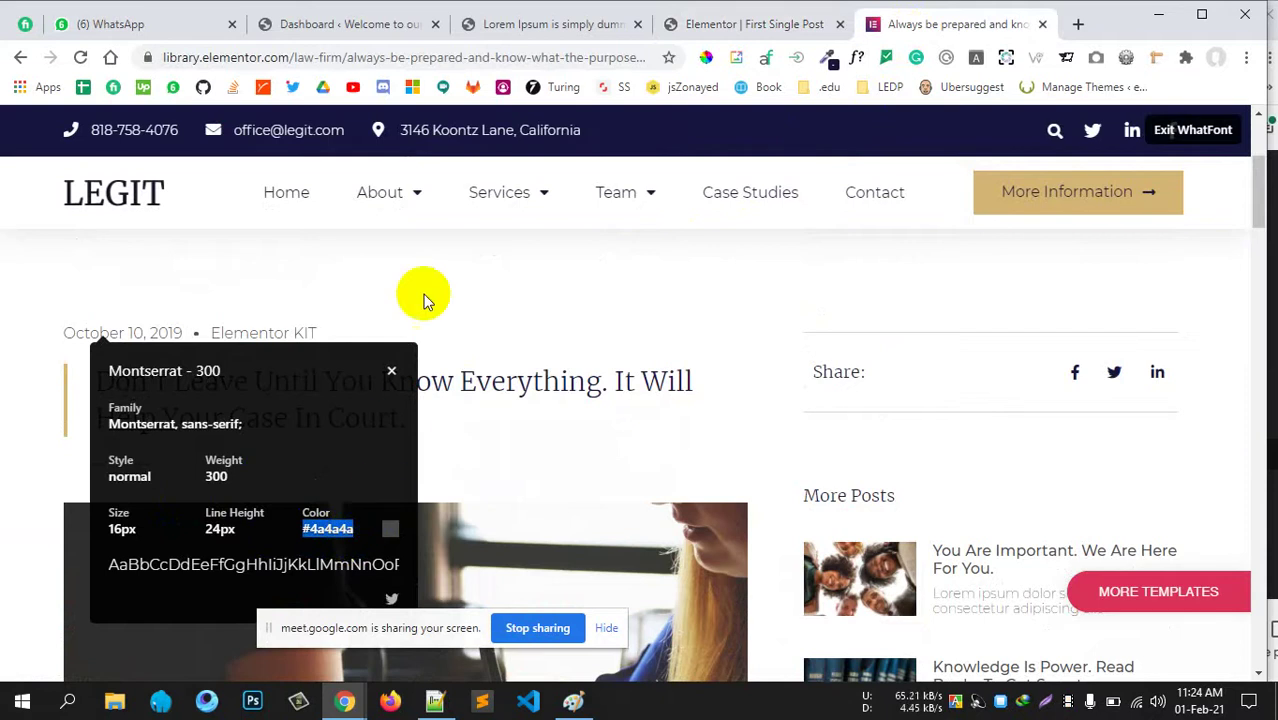
left_click(705, 24)
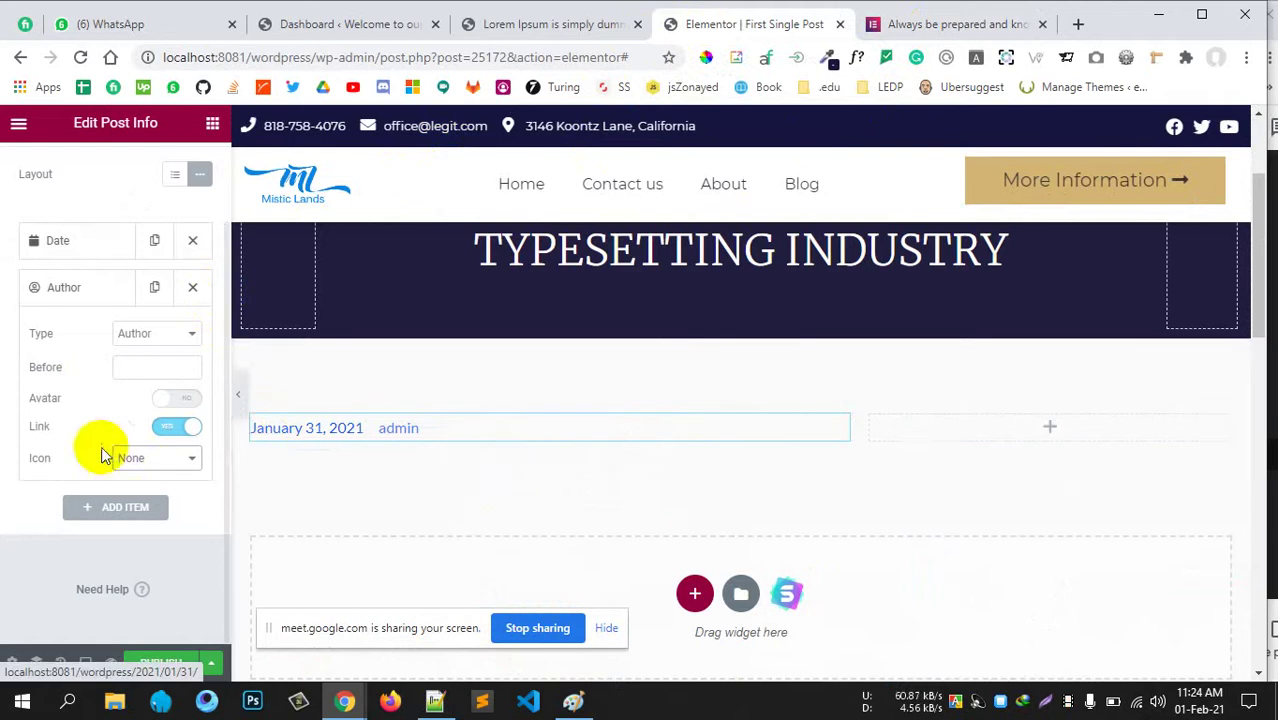
Set the Post Info list's space between items to 23 and turn on its divider.
left_click(80, 291)
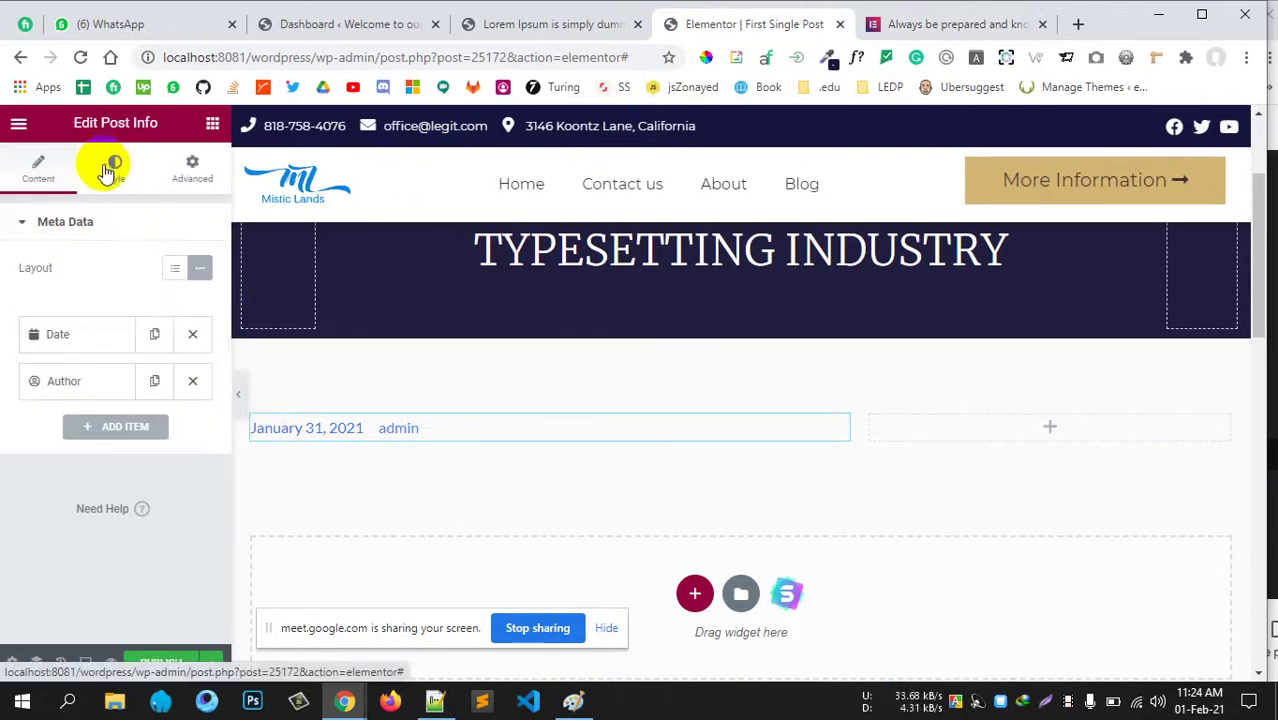
left_click(110, 167)
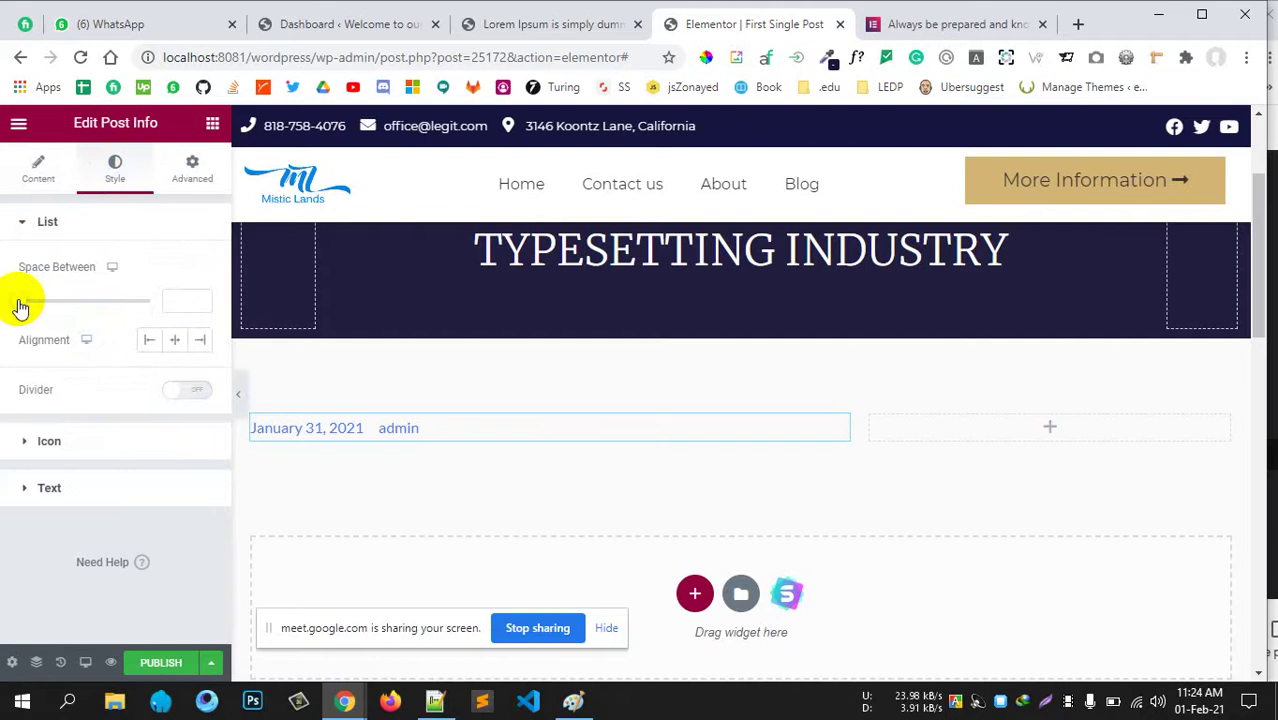
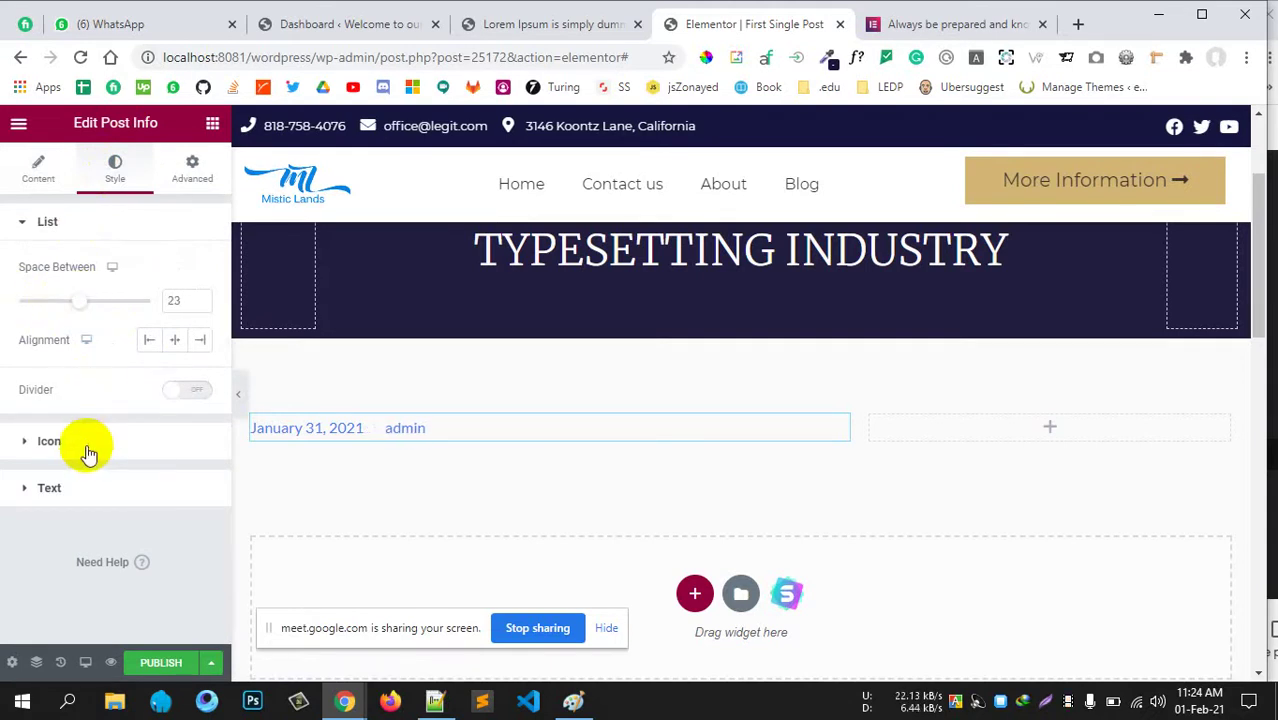
left_click(199, 389)
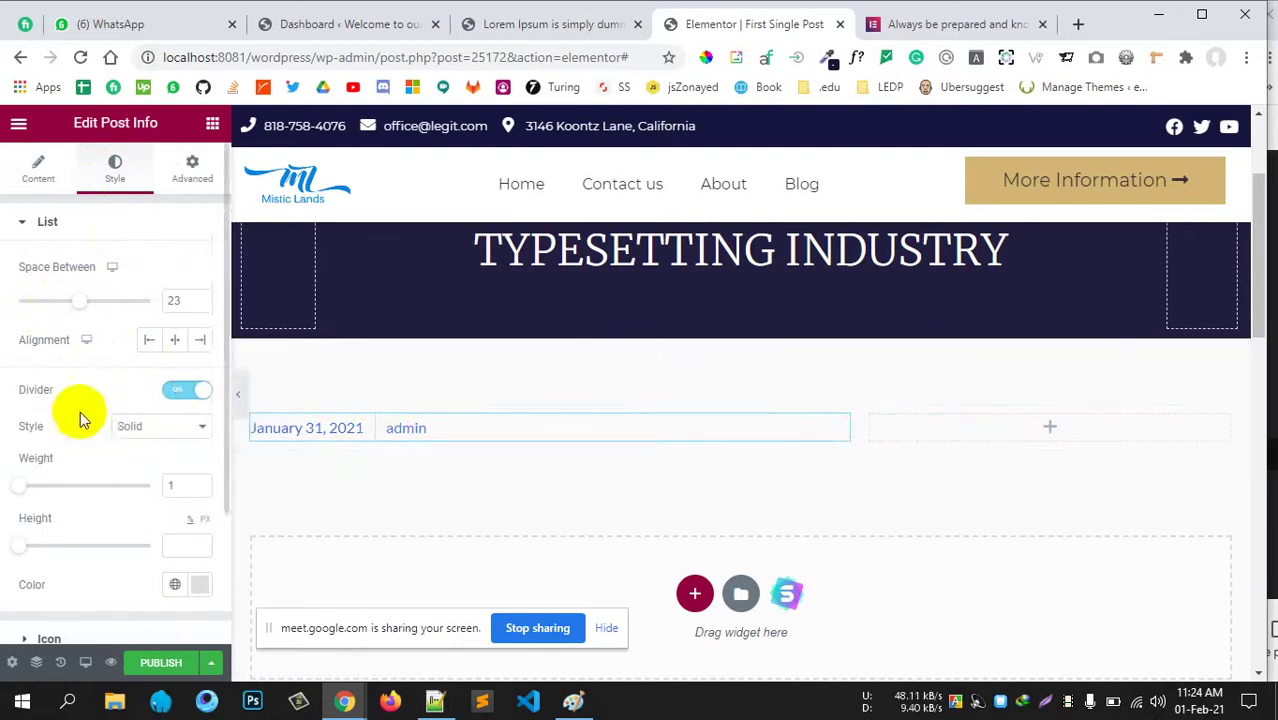
scroll(62, 410, "down", 1)
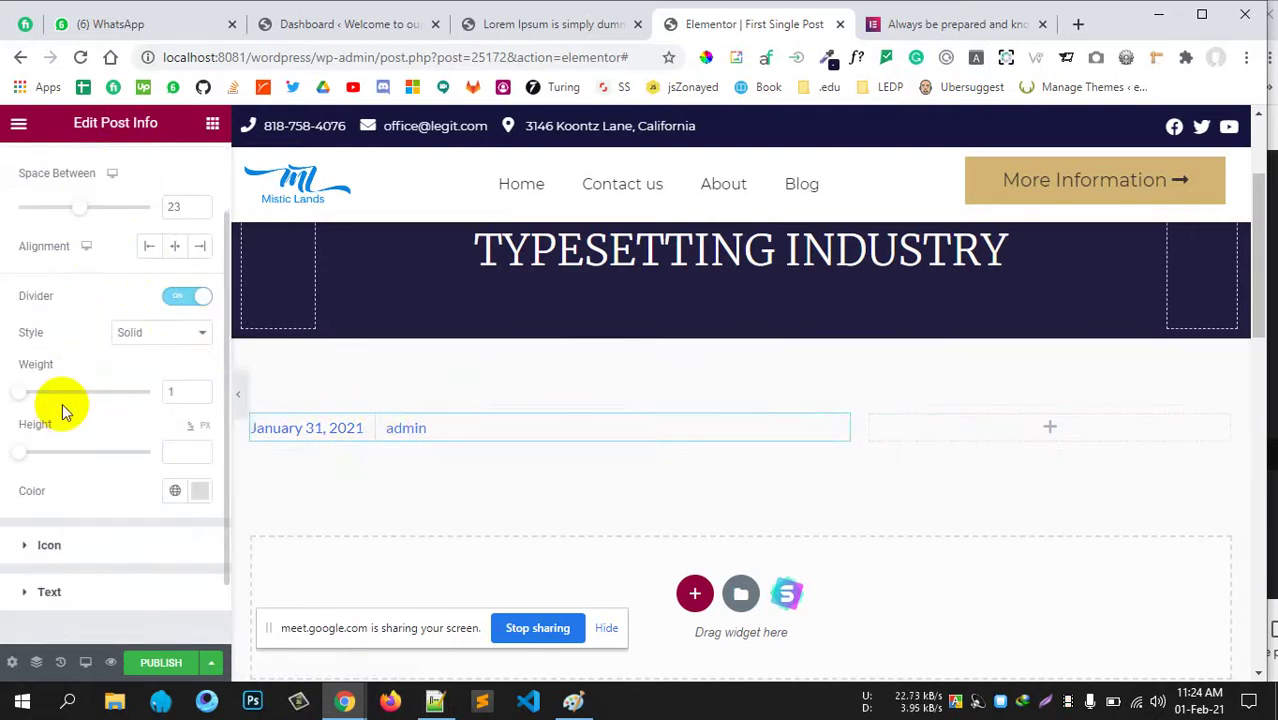
Set the Post Info widget's text color to #4a4a4a.
scroll(79, 320, "up", 1)
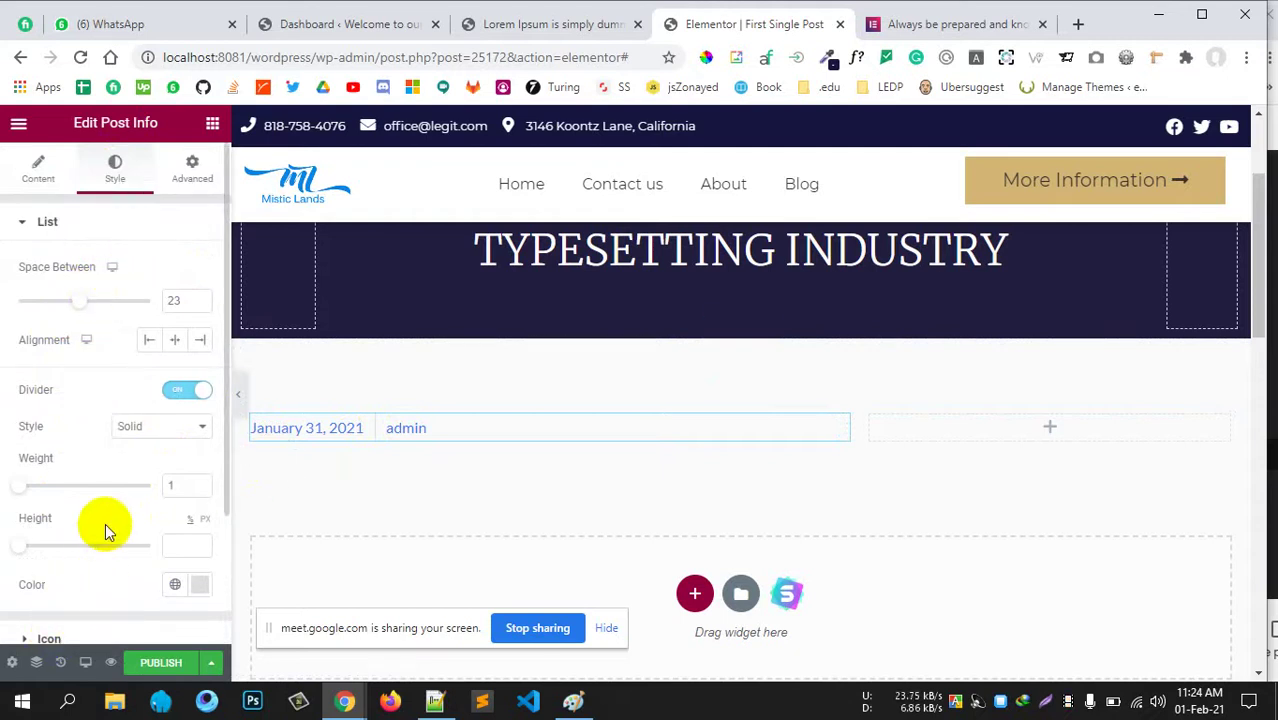
scroll(105, 523, "down", 2)
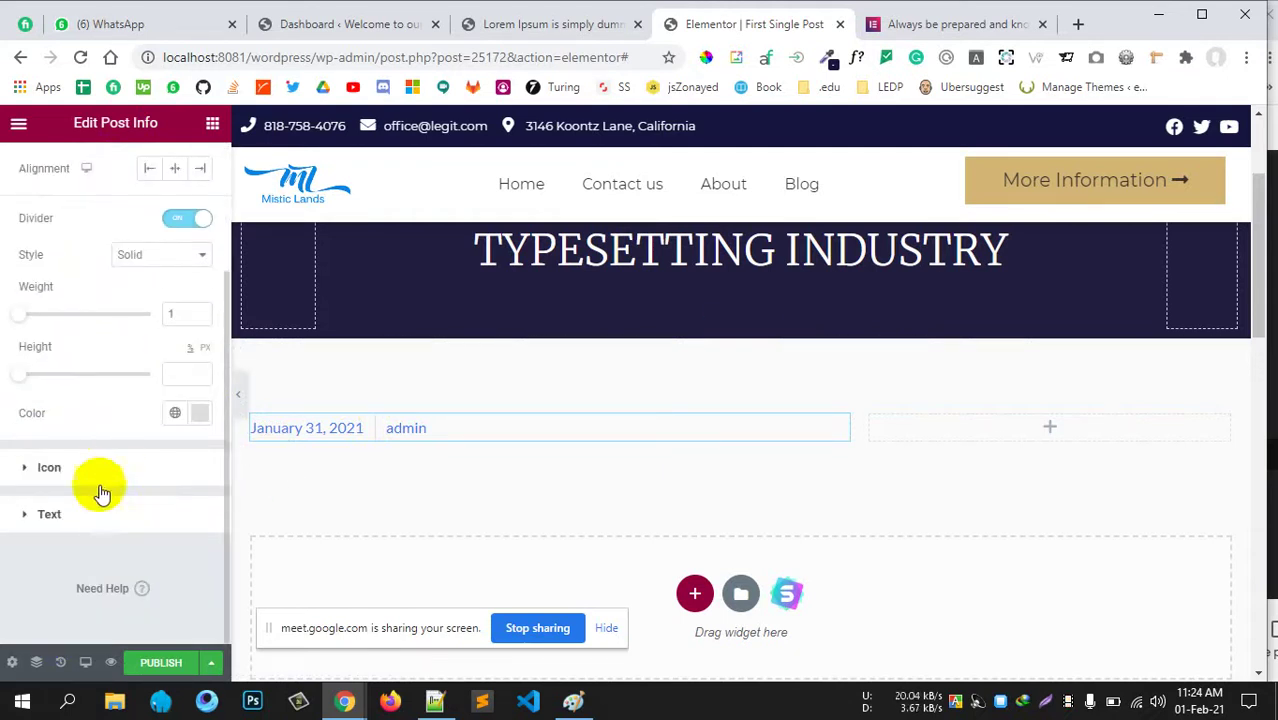
left_click(93, 516)
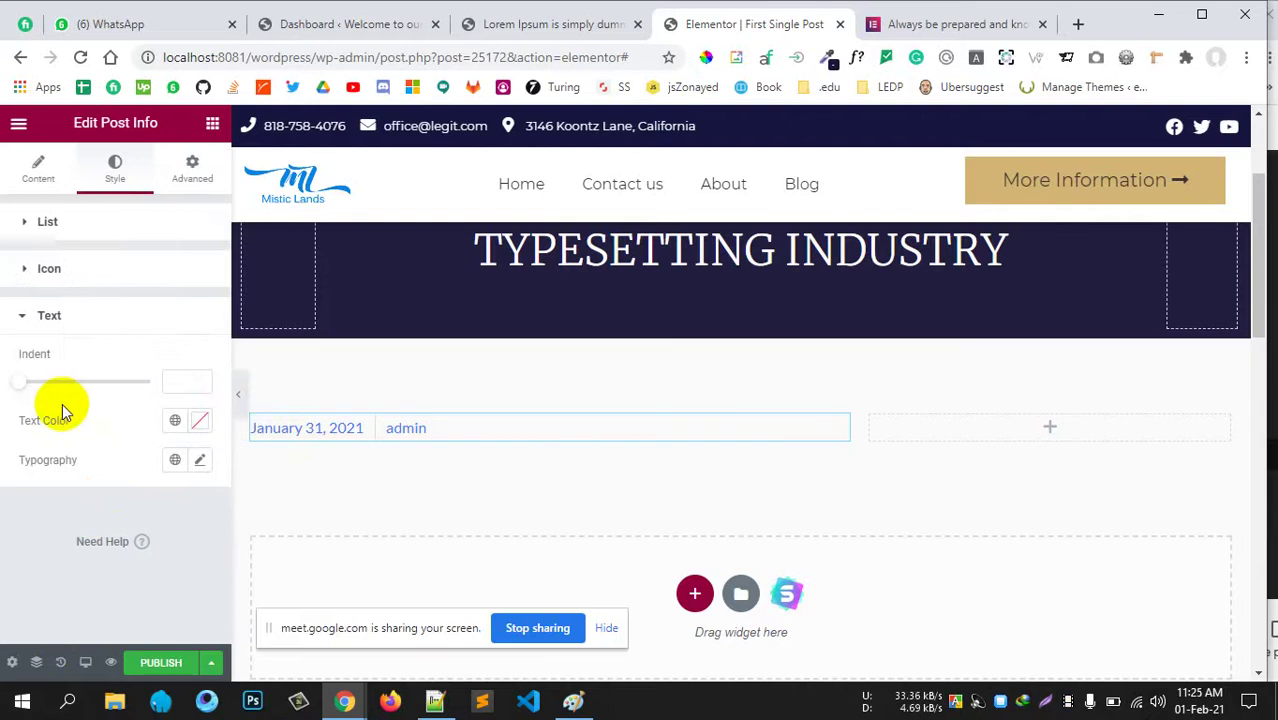
left_click(201, 421)
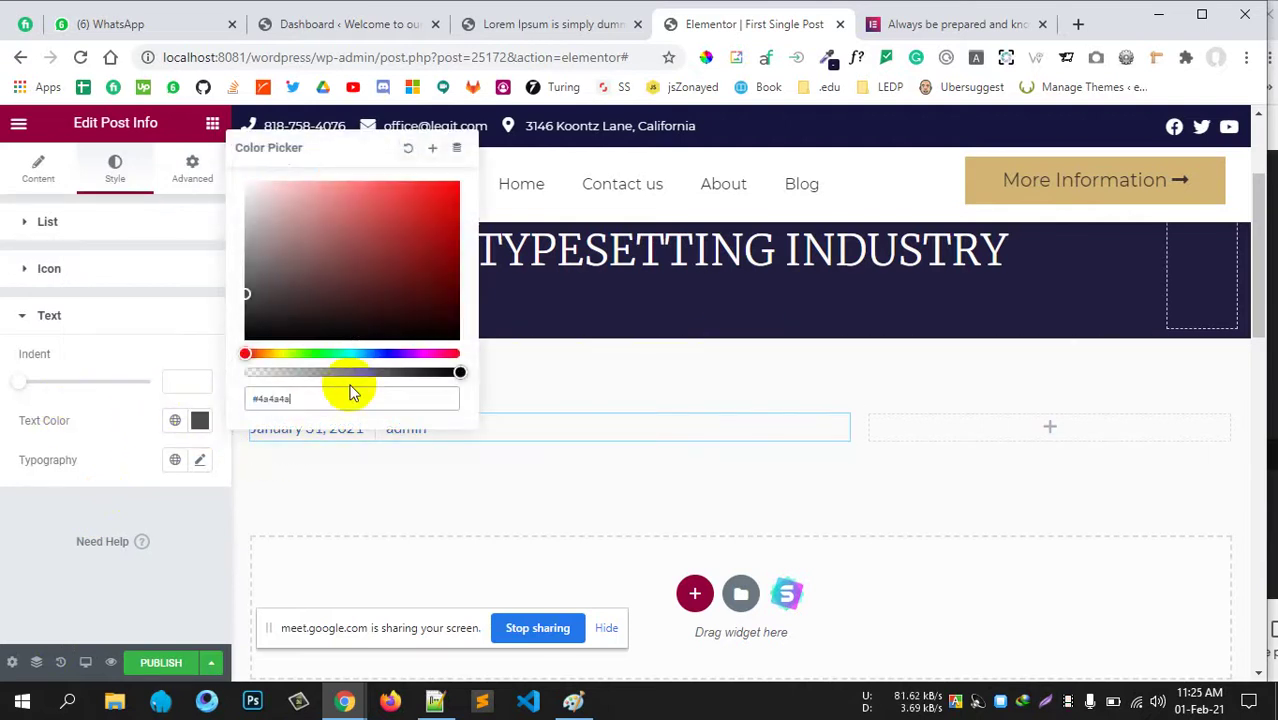
left_click(45, 491)
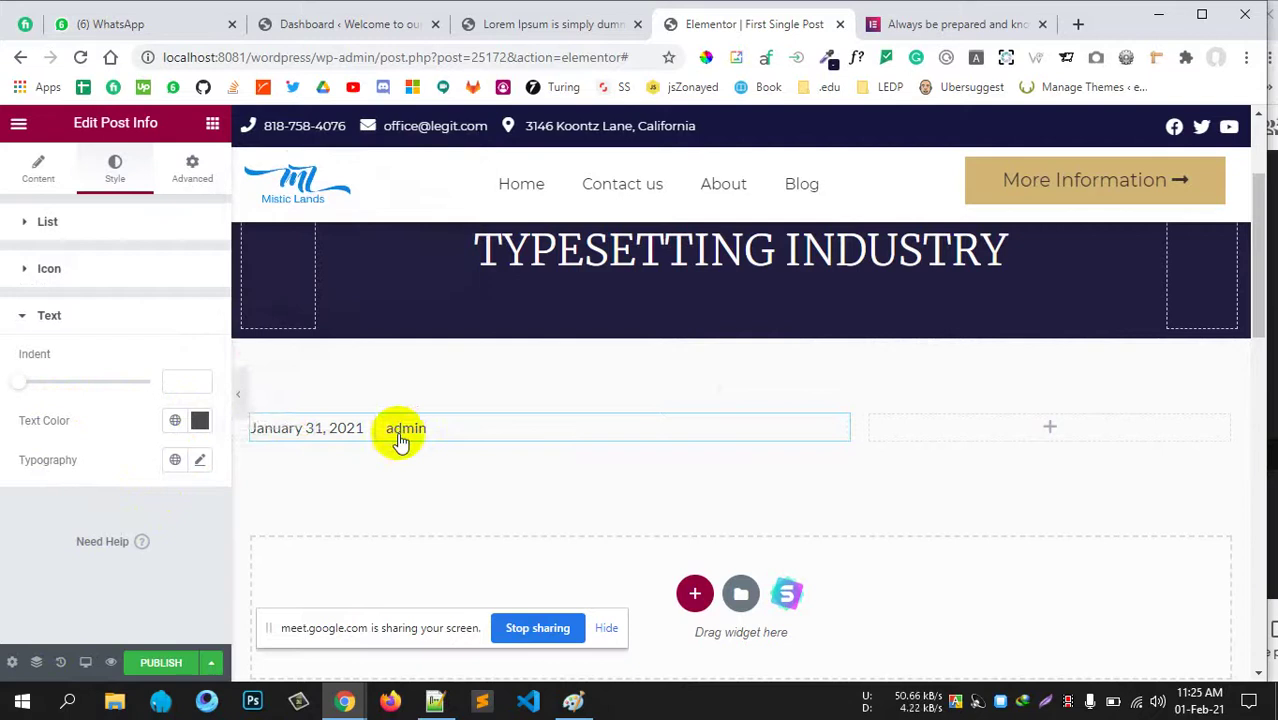
Set the font family of the Post Info text to Montserrat.
left_click(199, 466)
scroll(86, 442, "down", 3)
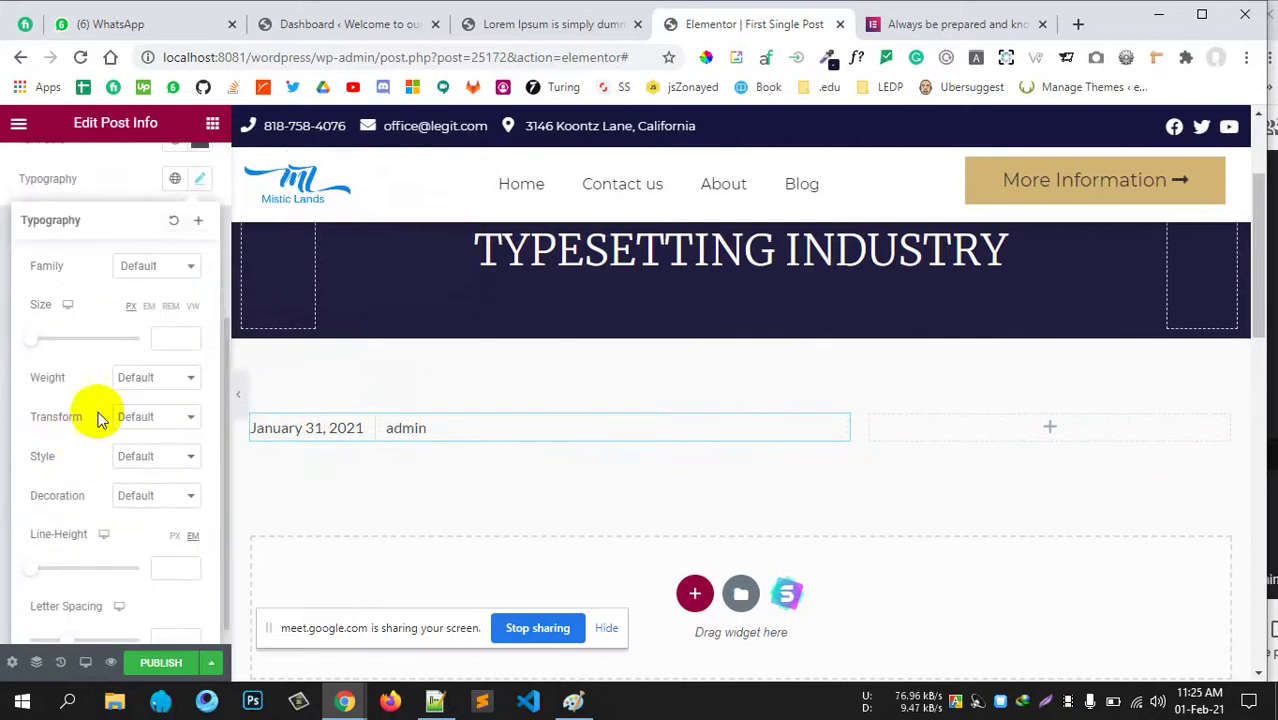
left_click(152, 272)
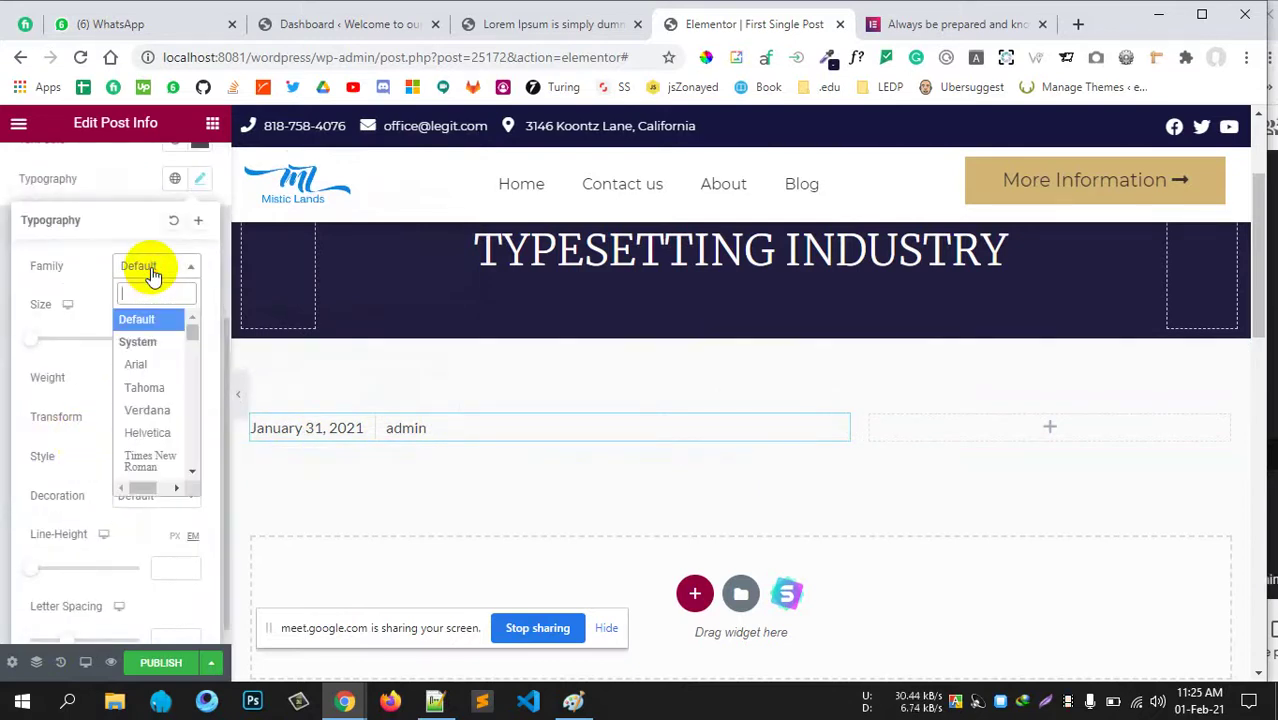
type("mont")
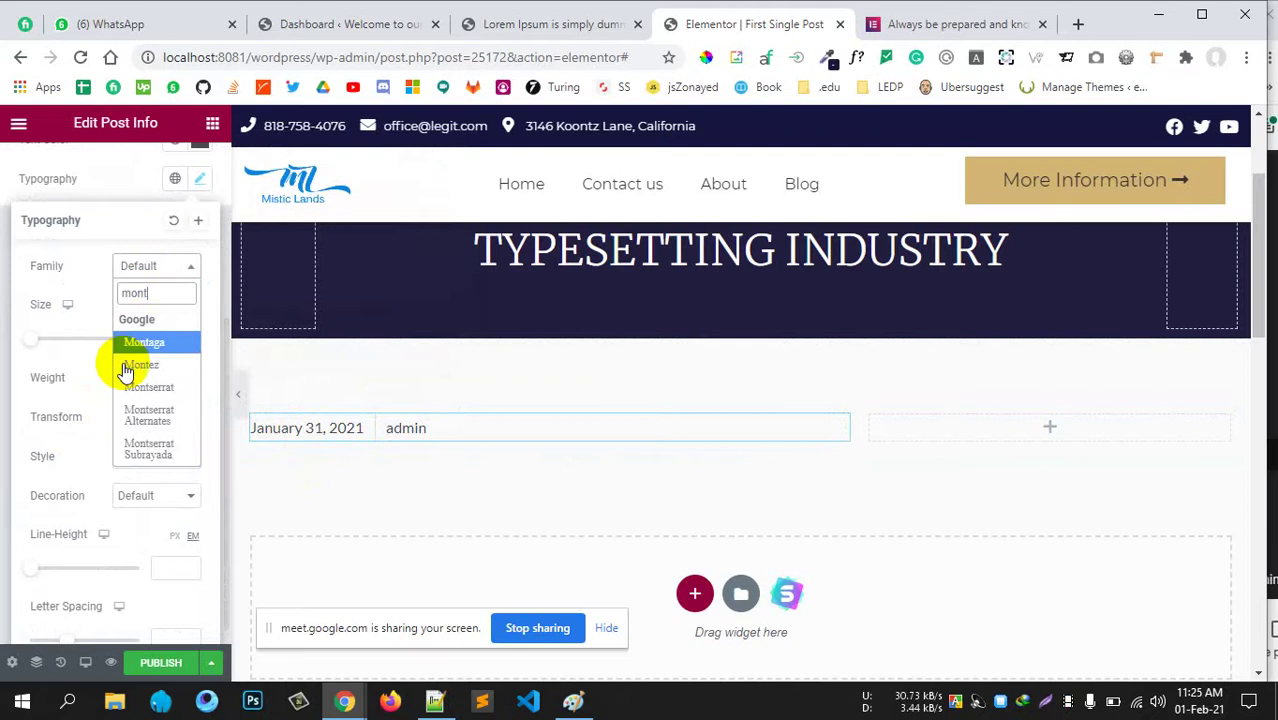
left_click(146, 387)
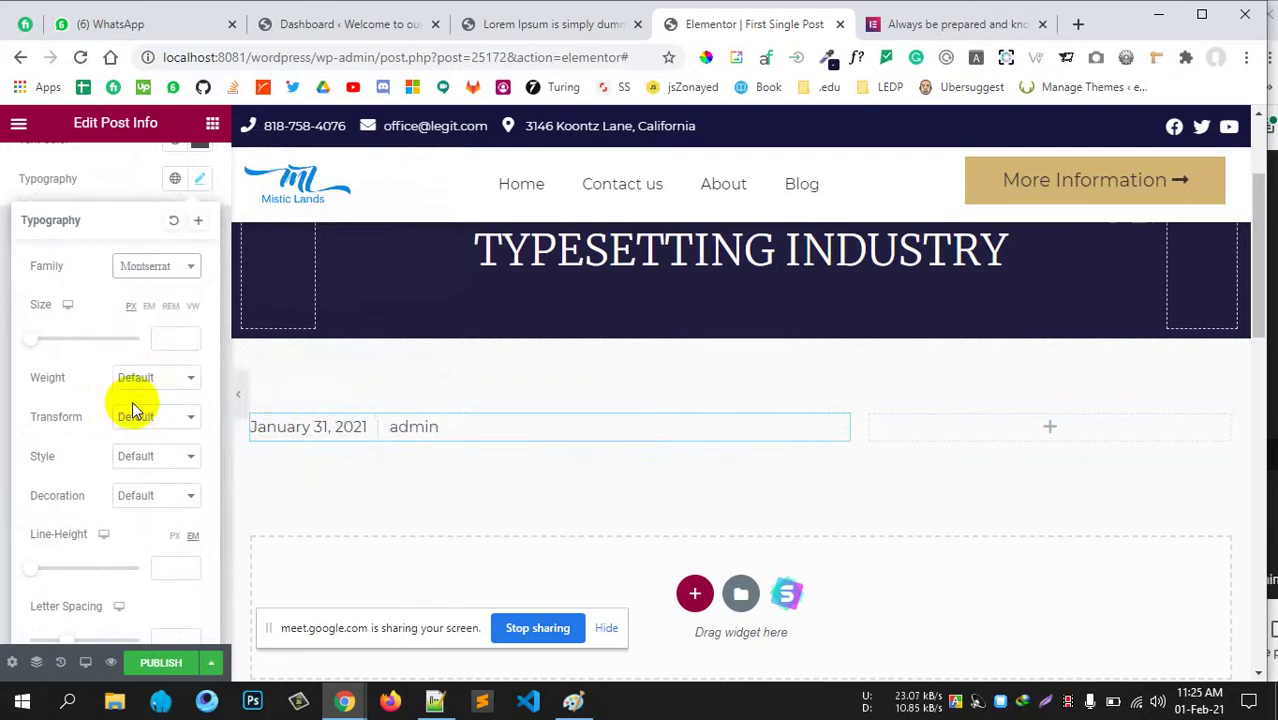
Match the Post Info typography to the sample post: size 16 px, weight 300 and line height 24 px.
left_click(175, 341)
left_click(922, 30)
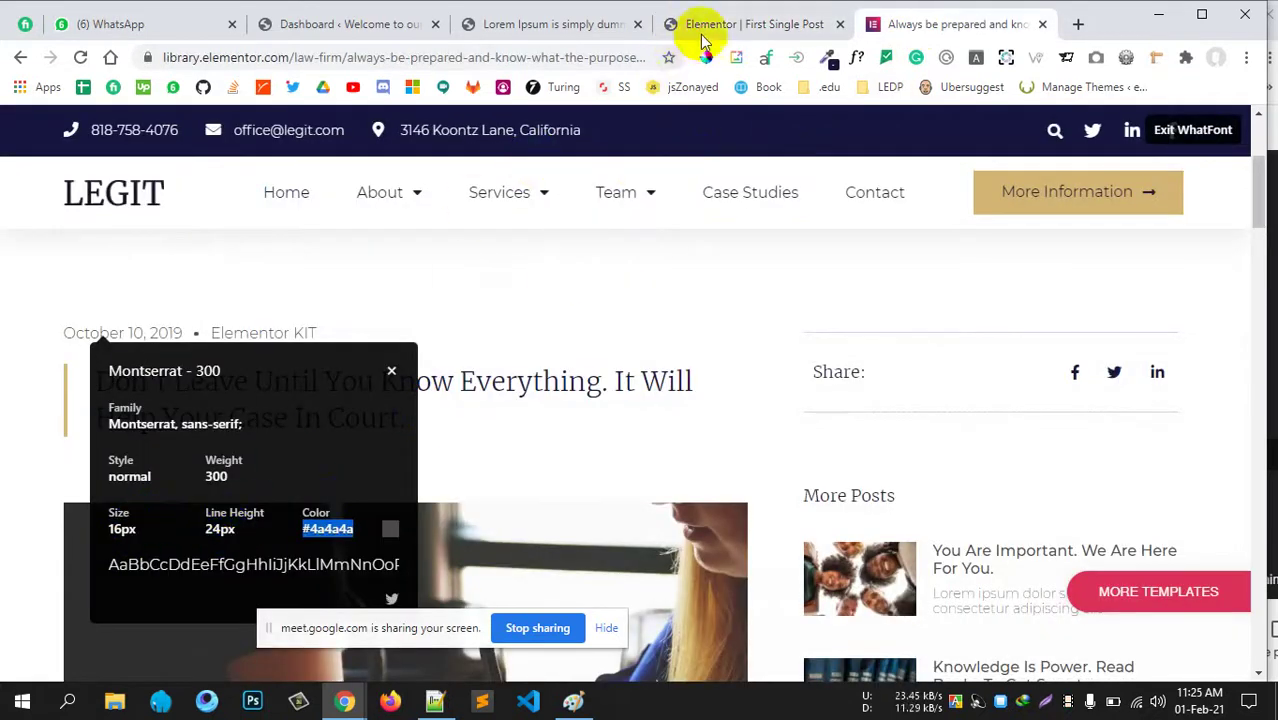
left_click(740, 26)
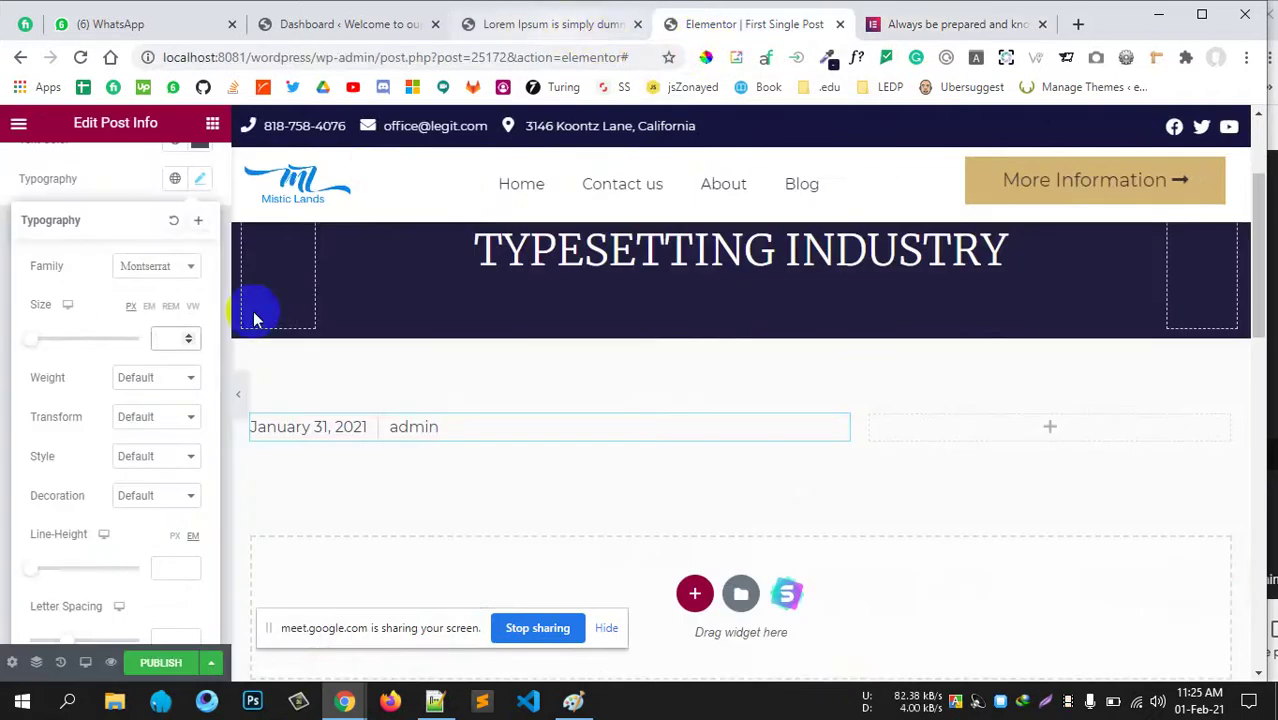
left_click(157, 341)
type("1")
type("5")
left_click(189, 336)
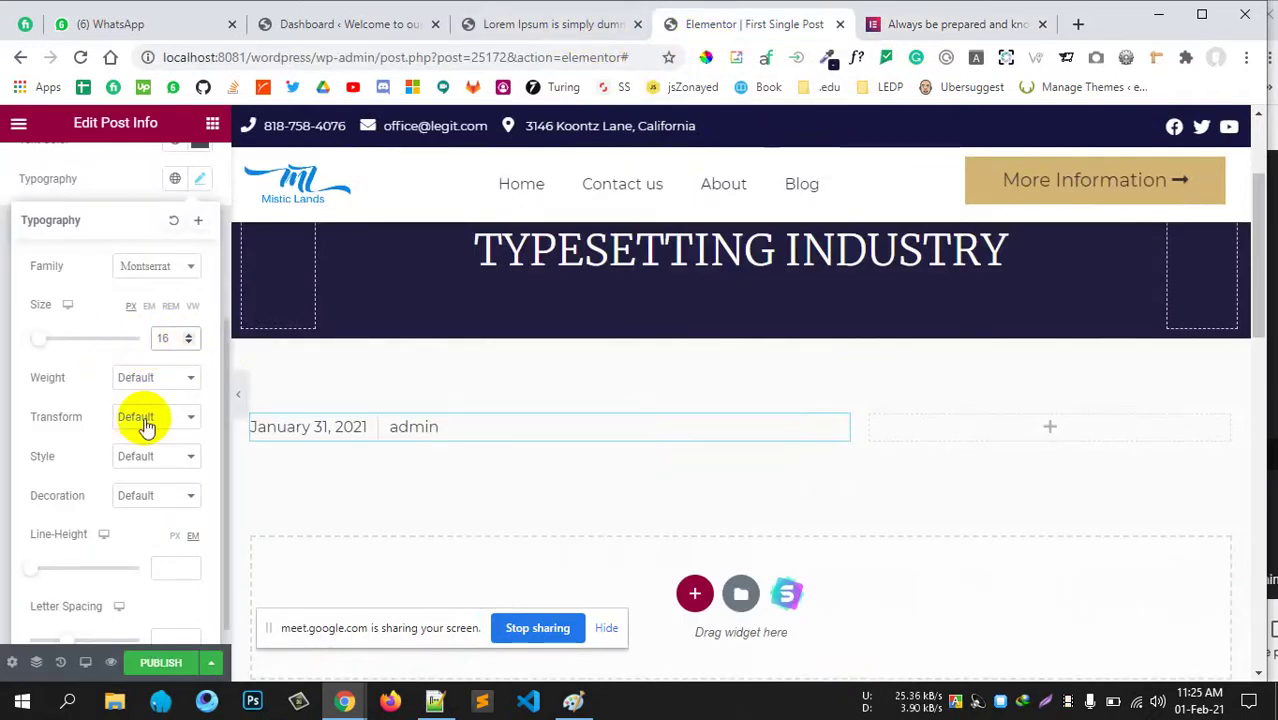
left_click(150, 378)
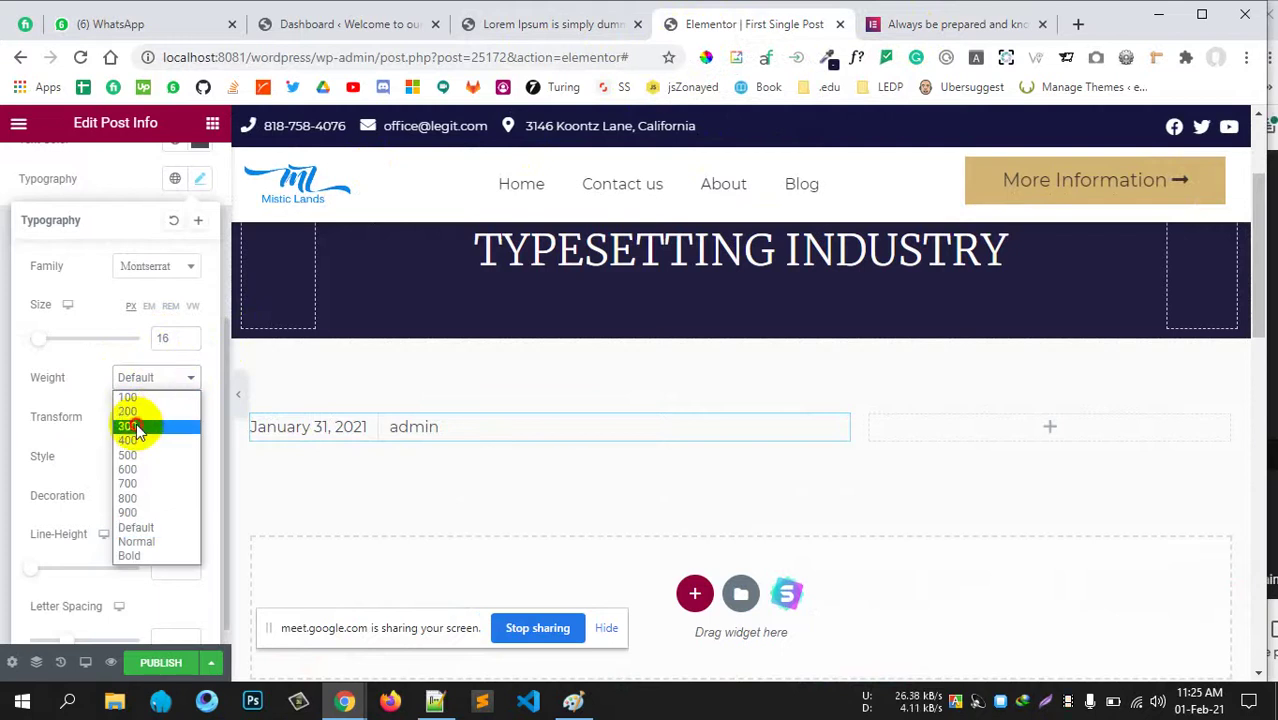
left_click(135, 428)
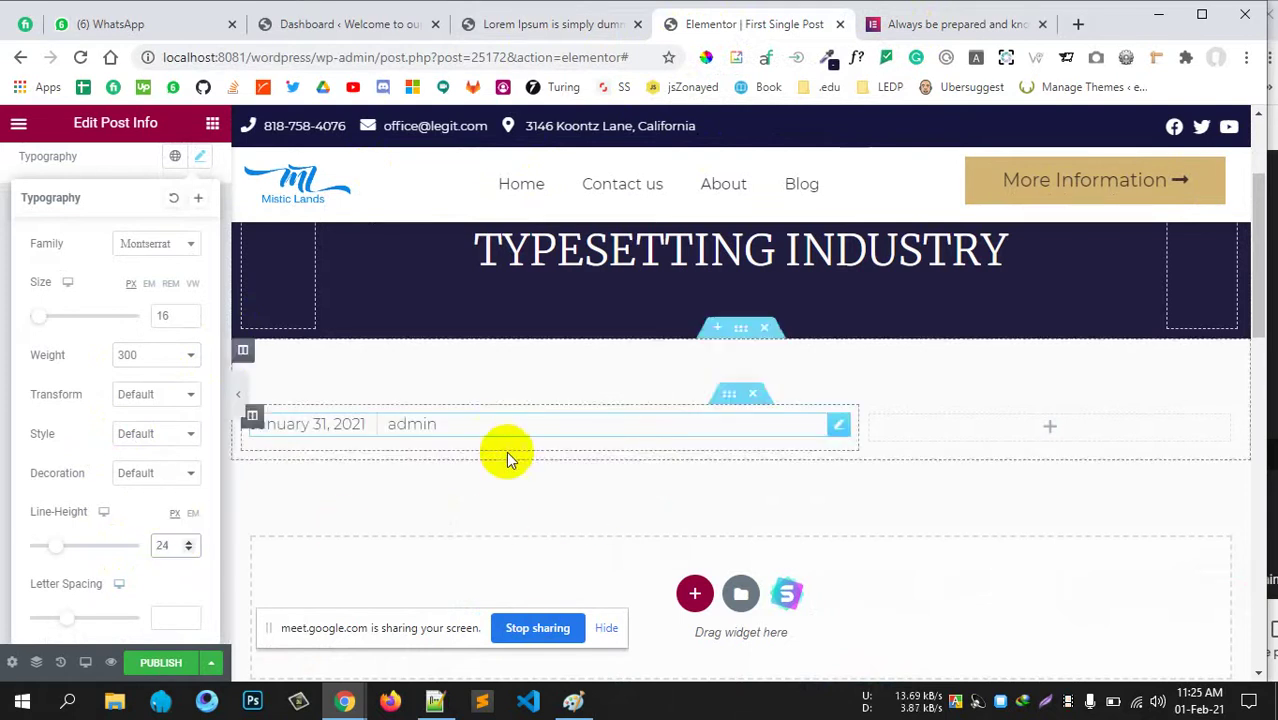
Close the font details on the sample post and examine its title band, meta line, subheading, featured image and sidebar.
left_click(930, 24)
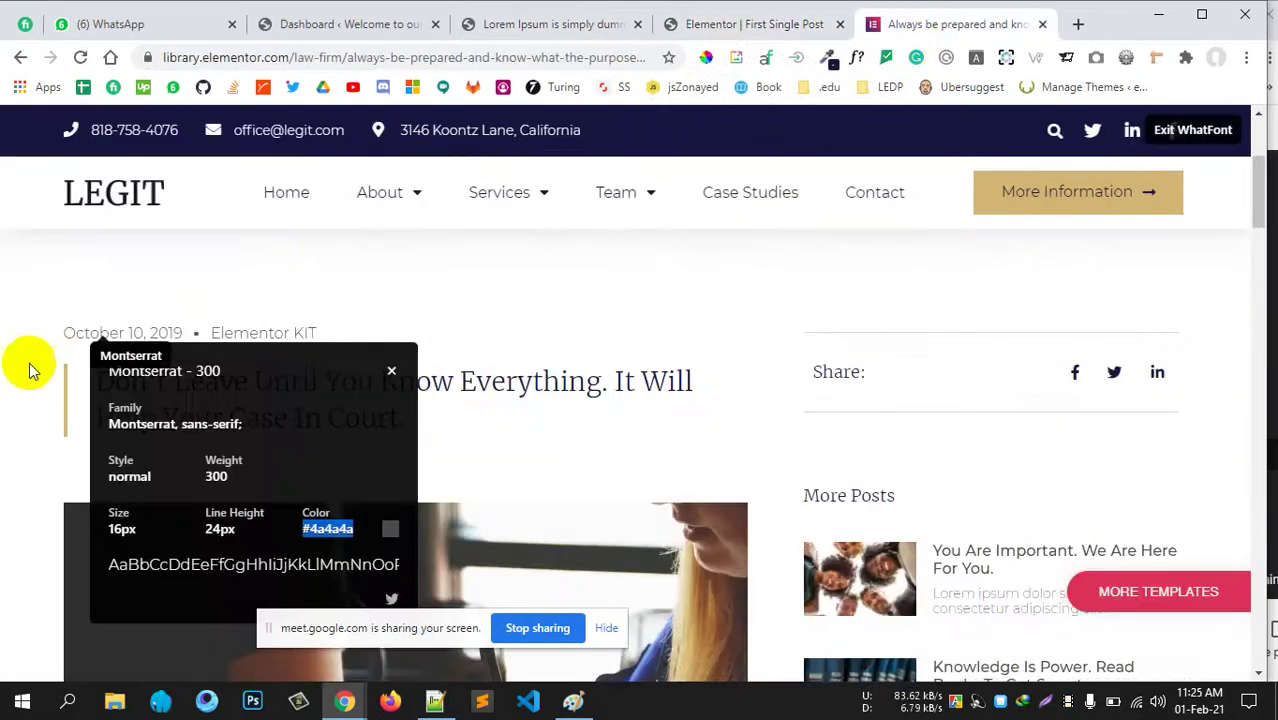
left_click(392, 371)
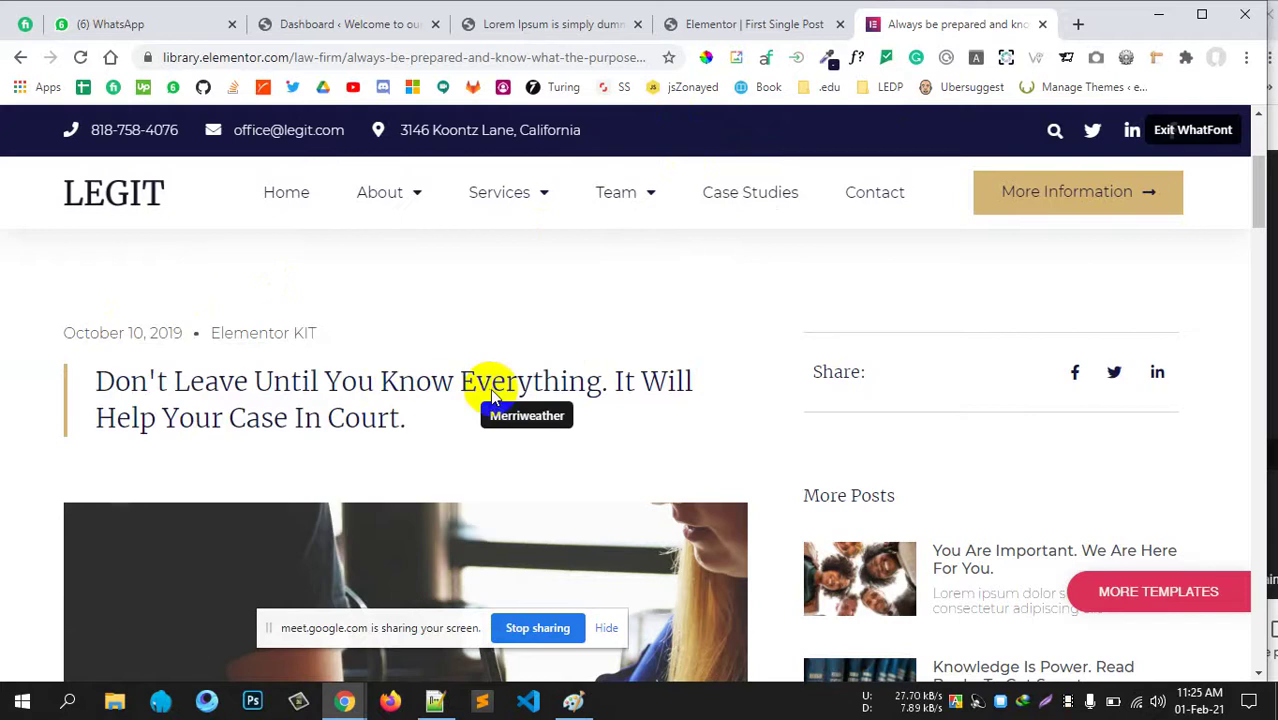
scroll(490, 388, "down", 1)
scroll(490, 388, "up", 1)
scroll(450, 394, "up", 3)
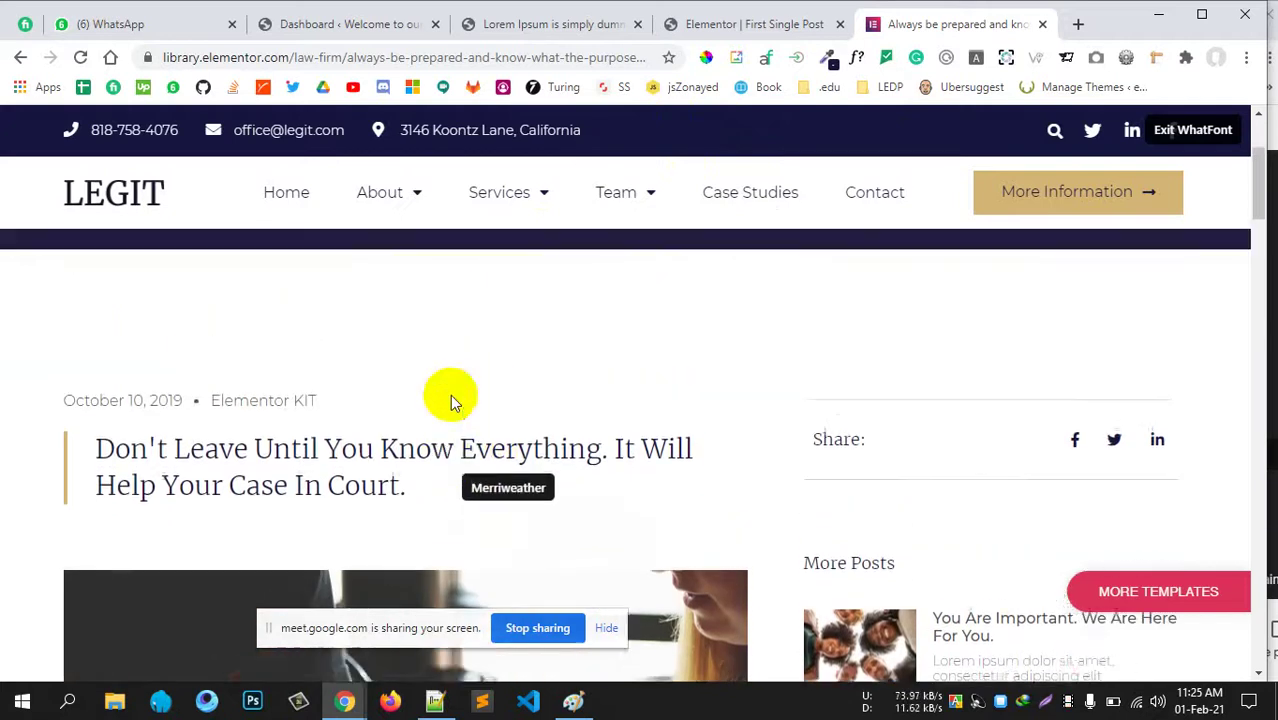
scroll(450, 394, "down", 2)
scroll(450, 394, "down", 1)
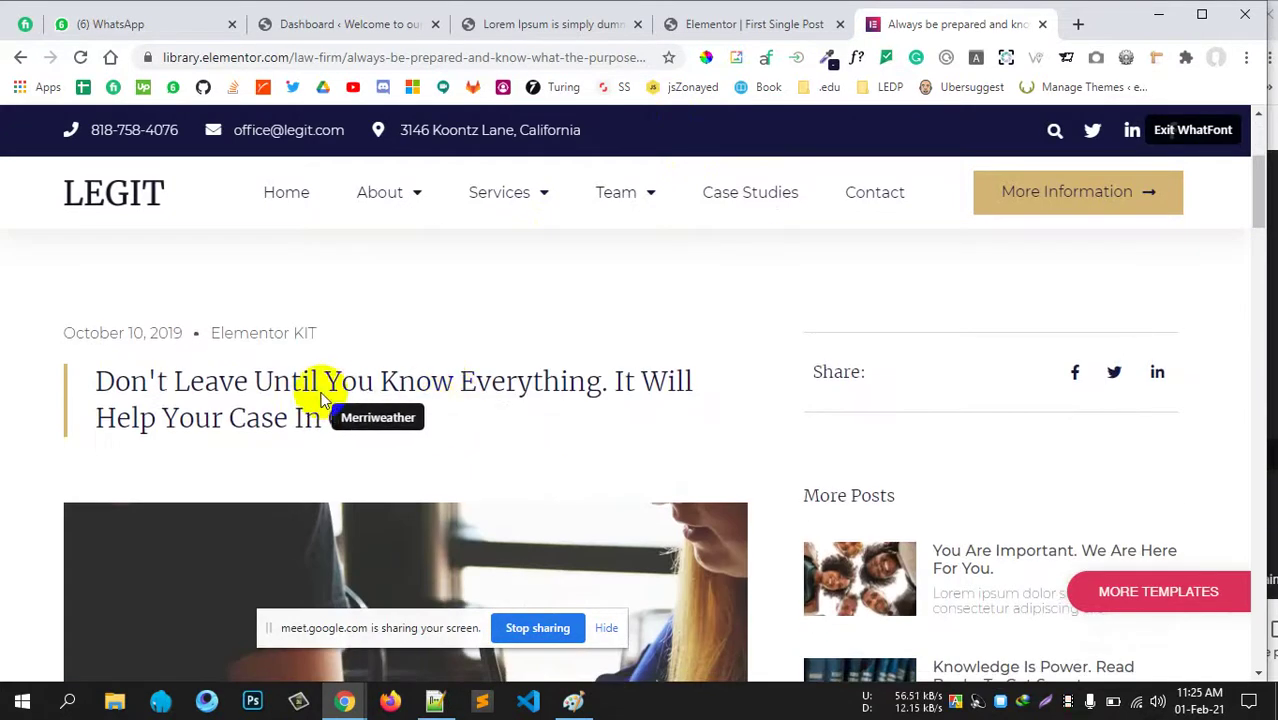
scroll(330, 392, "down", 3)
scroll(337, 389, "down", 5)
scroll(337, 388, "up", 10)
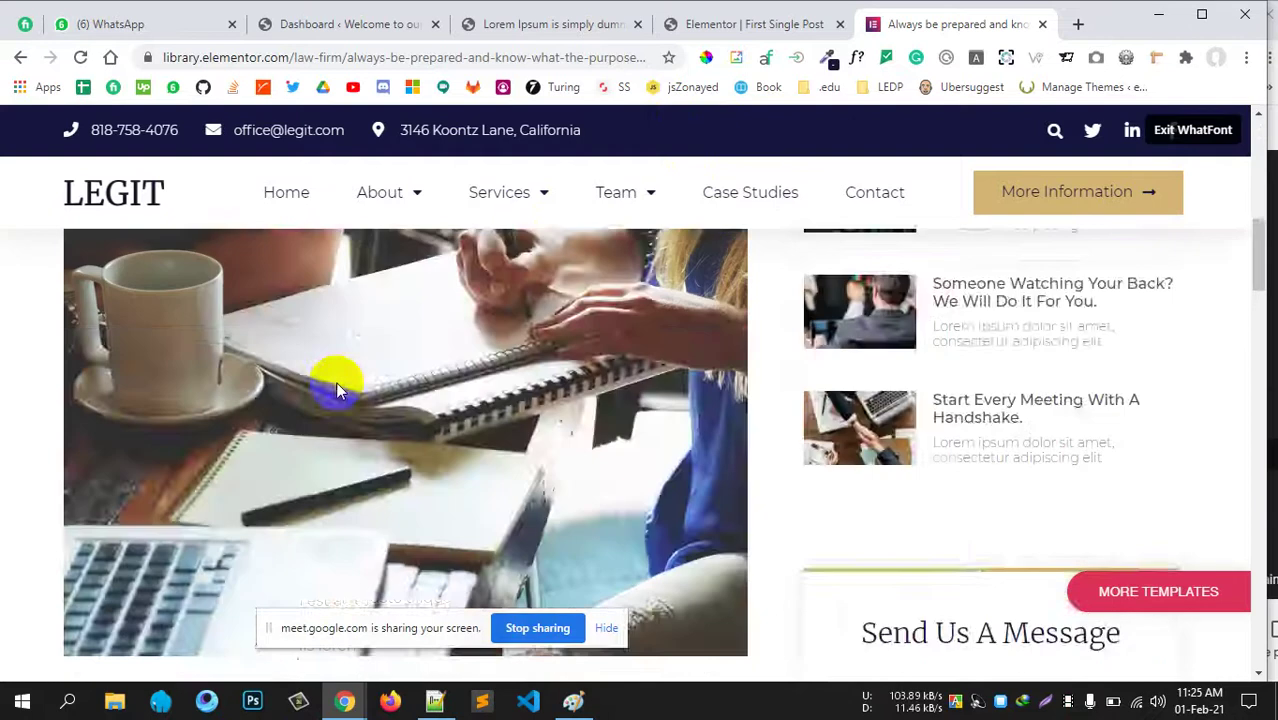
scroll(337, 389, "up", 2)
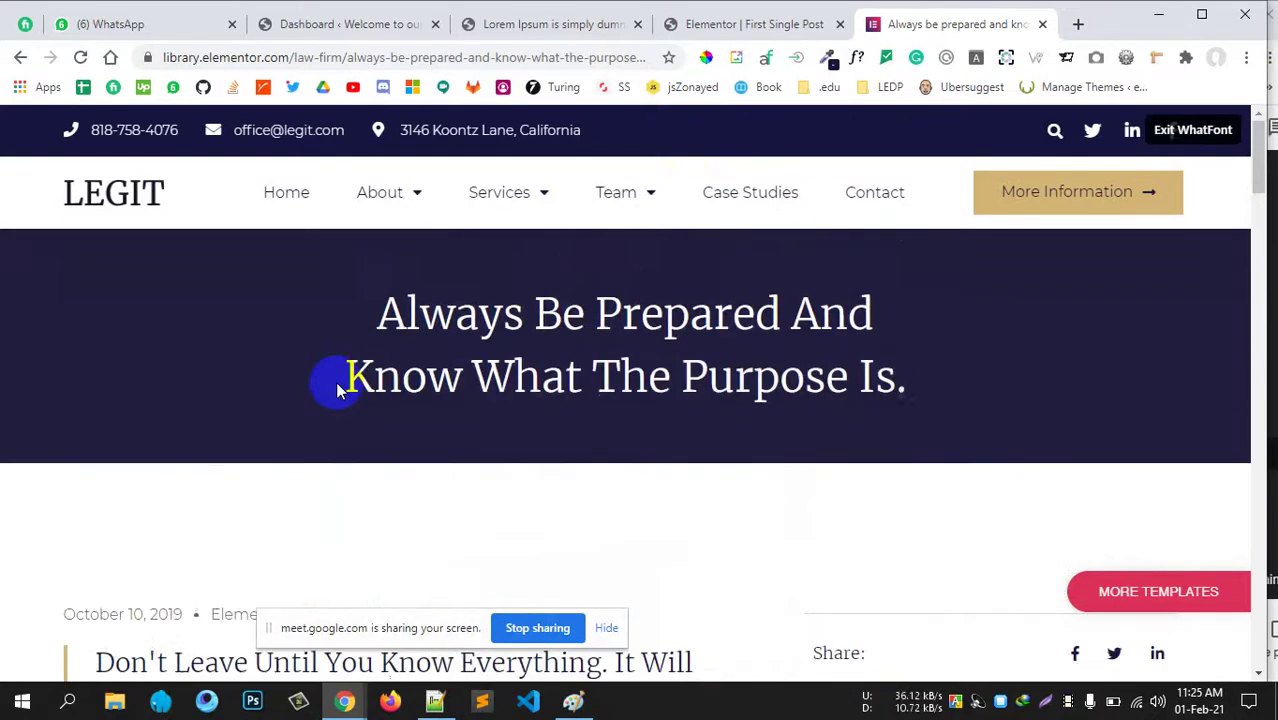
scroll(337, 389, "down", 2)
scroll(337, 389, "up", 2)
scroll(337, 388, "down", 5)
scroll(337, 380, "up", 5)
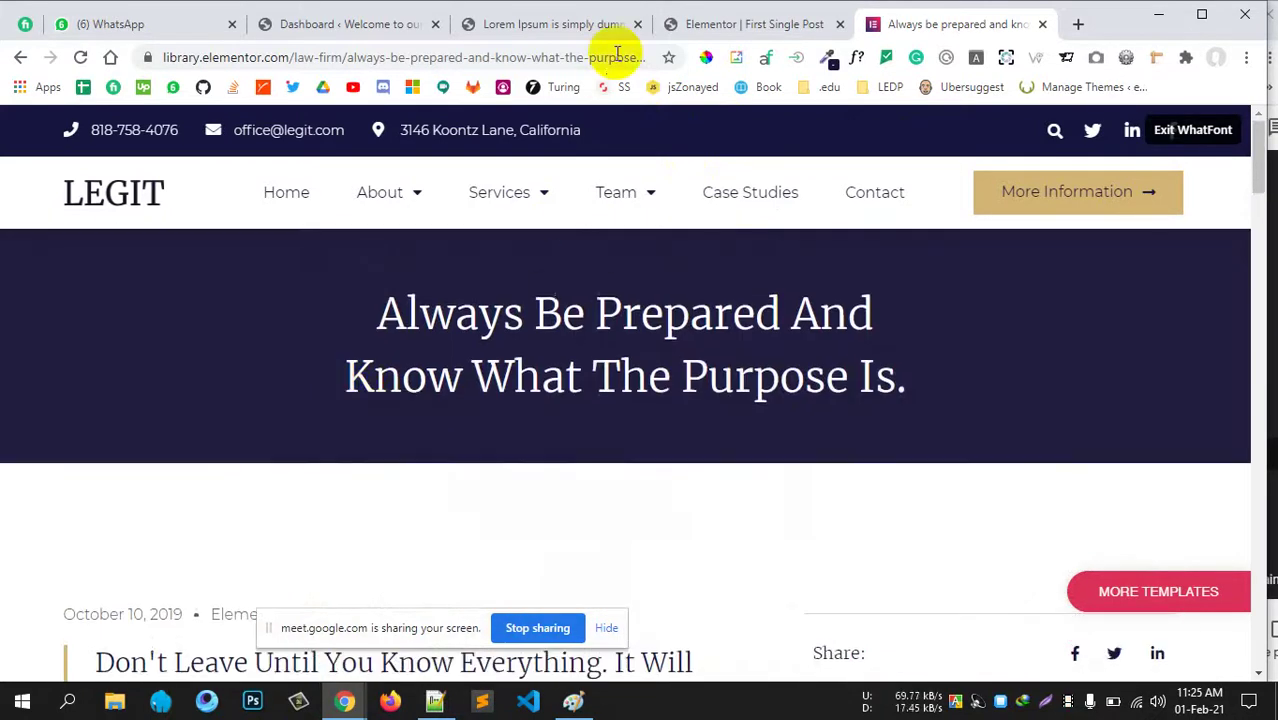
Return to the First Single Post template, close the Post Info typography settings and review the title band and meta line.
left_click(759, 31)
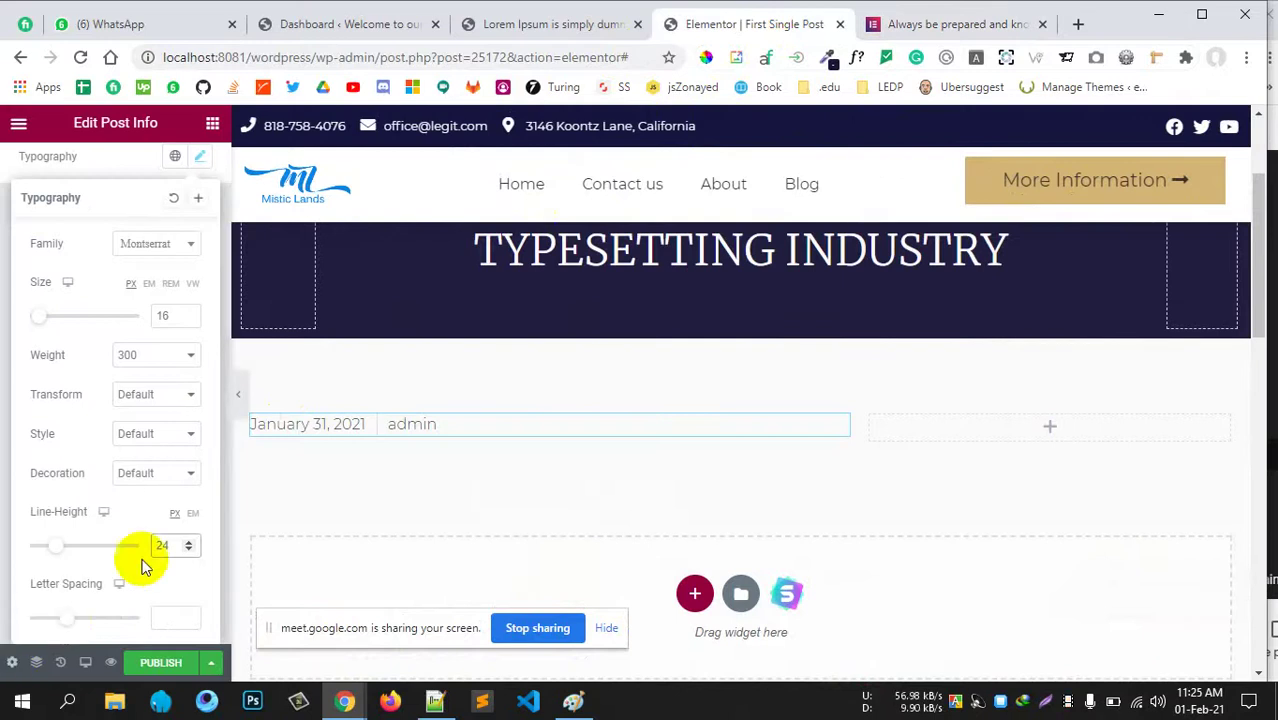
left_click(134, 157)
scroll(440, 400, "up", 2)
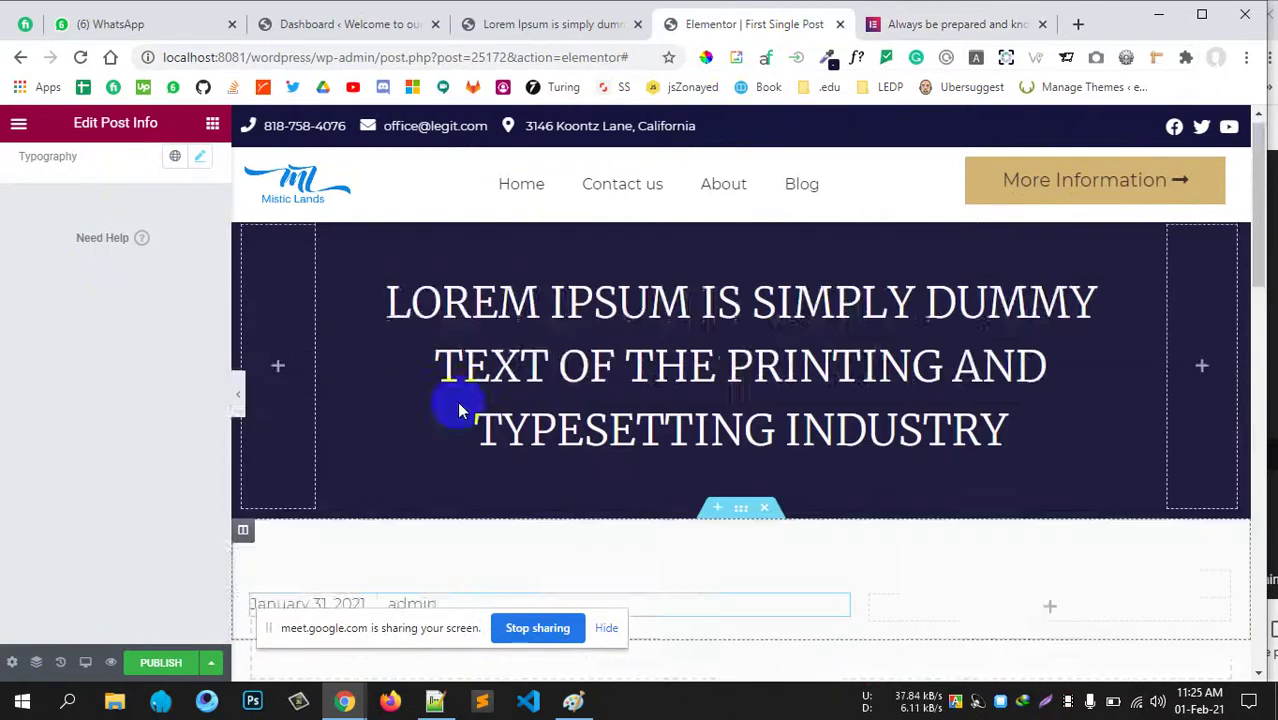
scroll(457, 401, "down", 2)
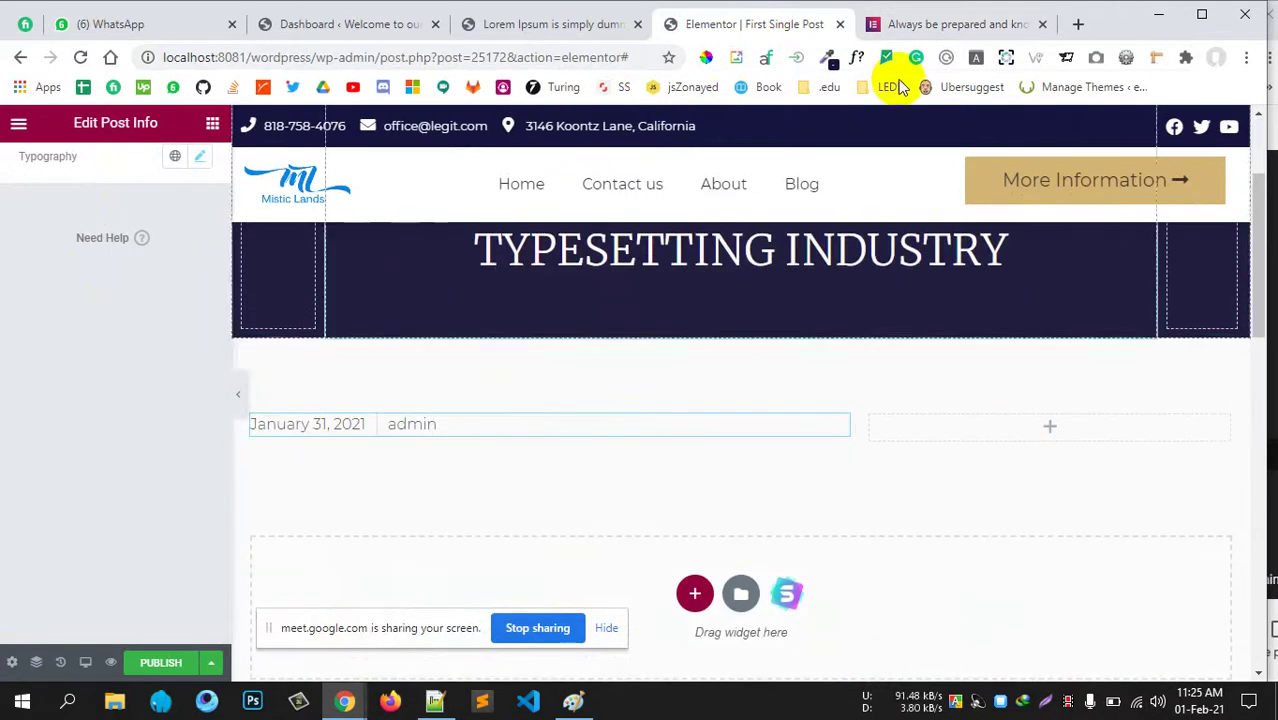
Examine the sample post's subheading with the vertical accent bar below the meta line.
left_click(948, 24)
scroll(374, 451, "down", 5)
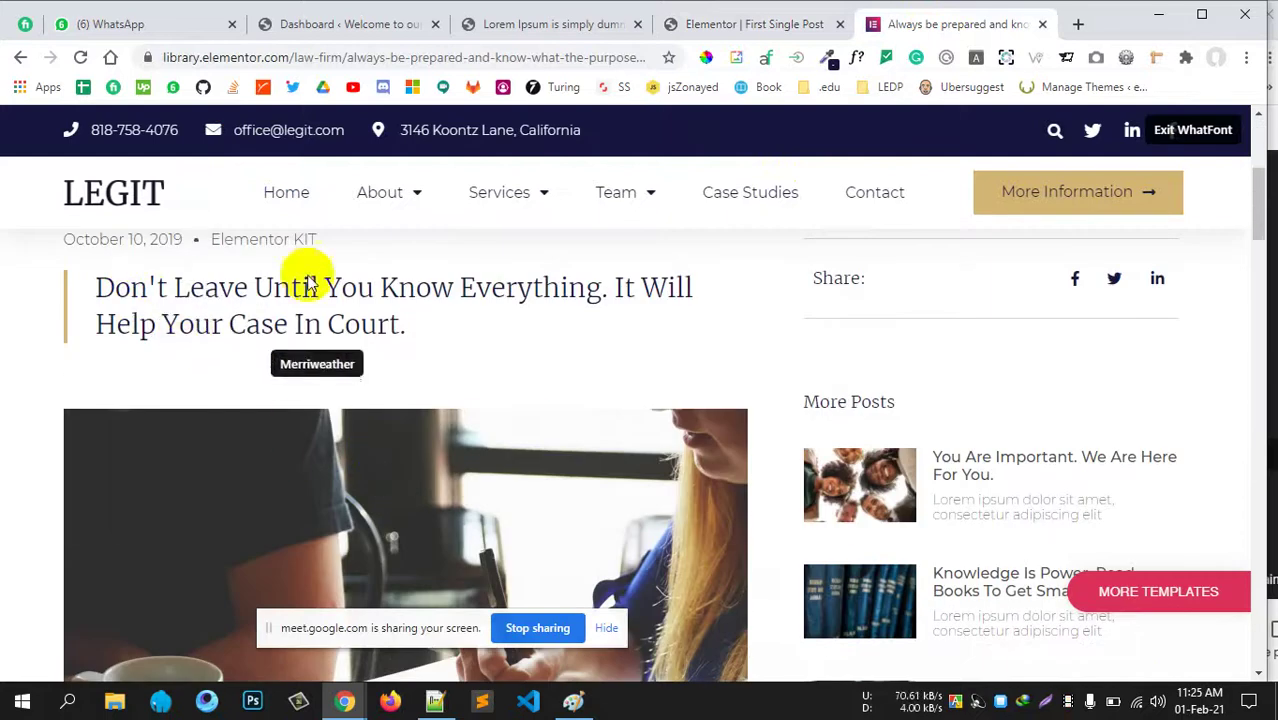
scroll(342, 286, "up", 1)
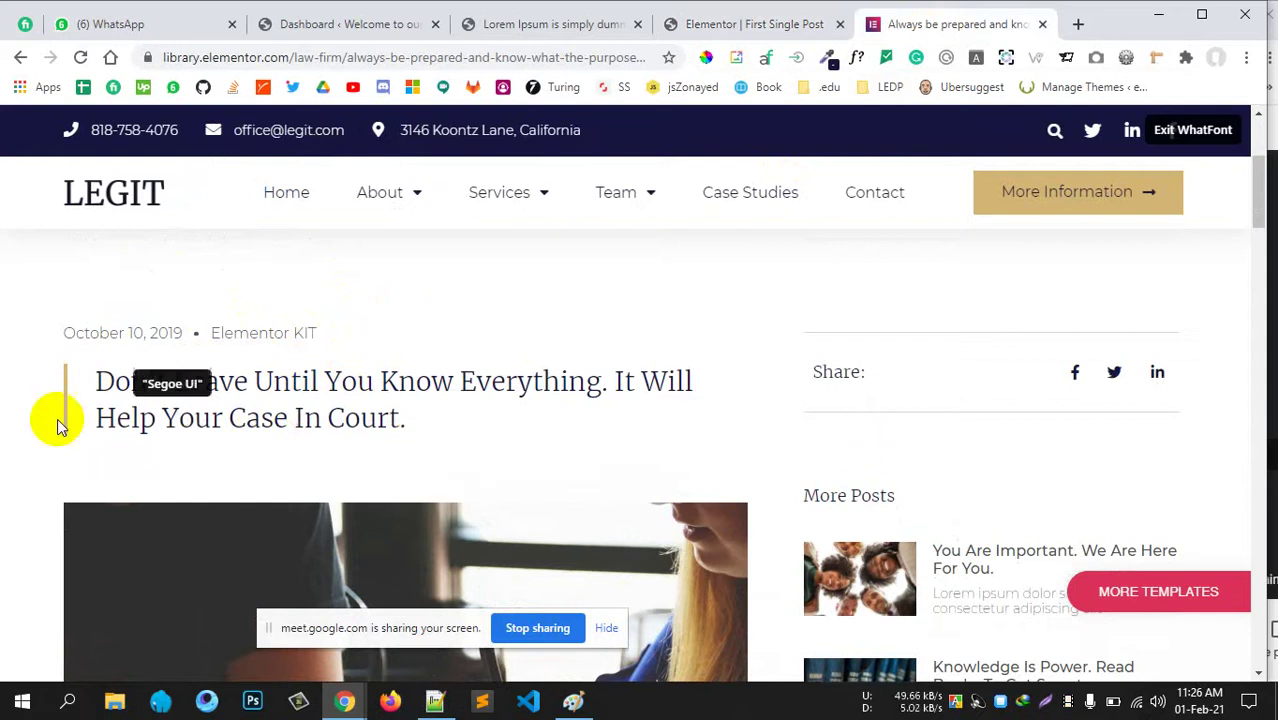
Open the January 31 post "Lorem Ipsum is simply dummy text of the printing and typesetting industry" for editing from the WordPress dashboard.
left_click(714, 24)
left_click(565, 24)
left_click(330, 24)
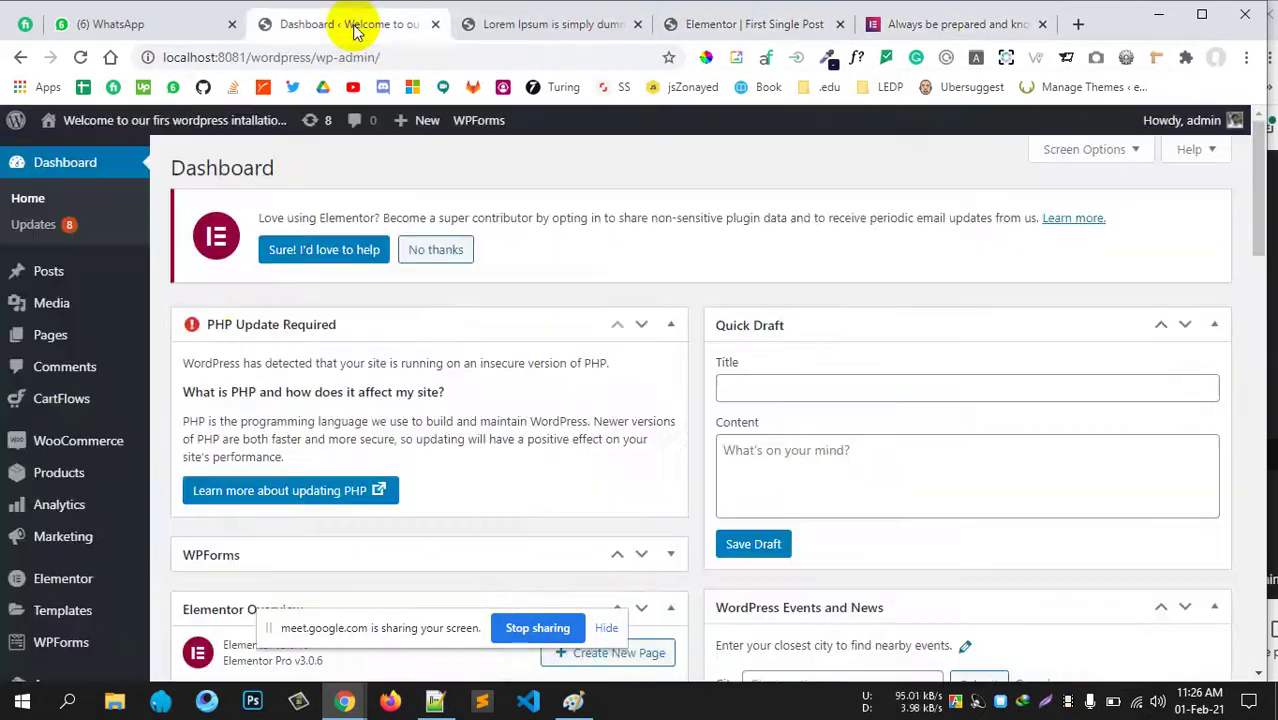
mouse_move(50, 275)
left_click(222, 288)
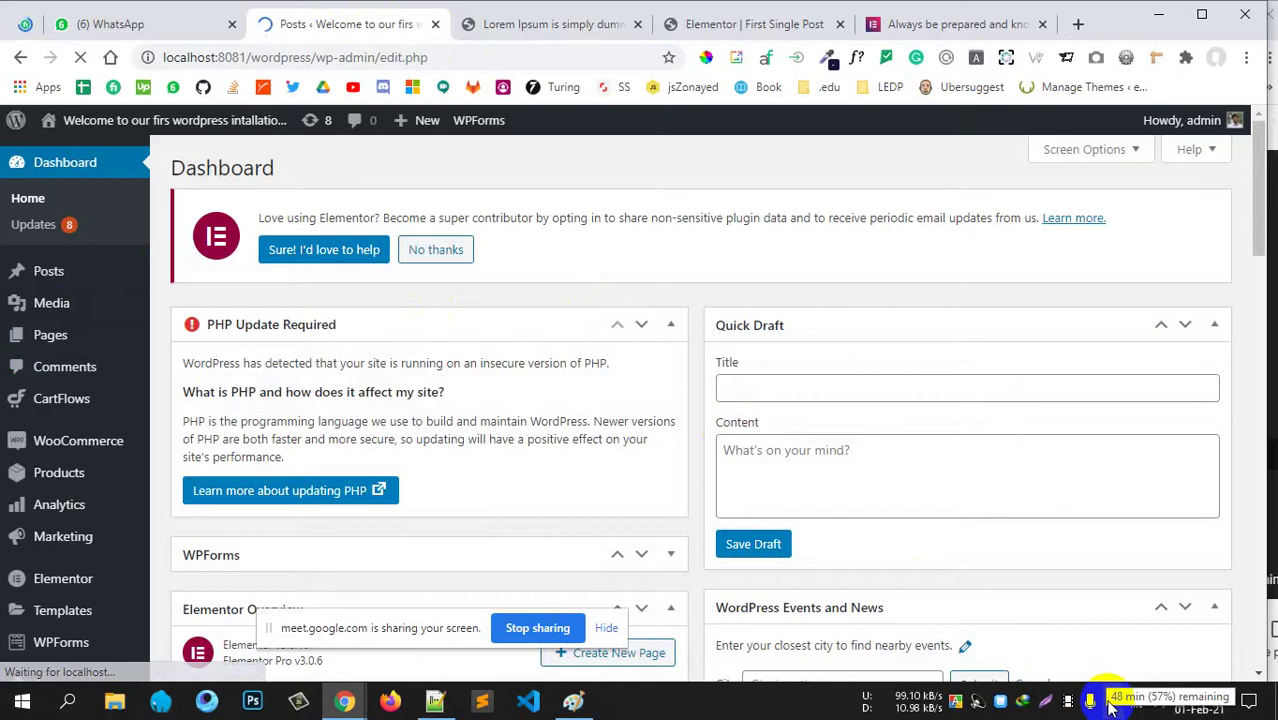
scroll(695, 508, "down", 1)
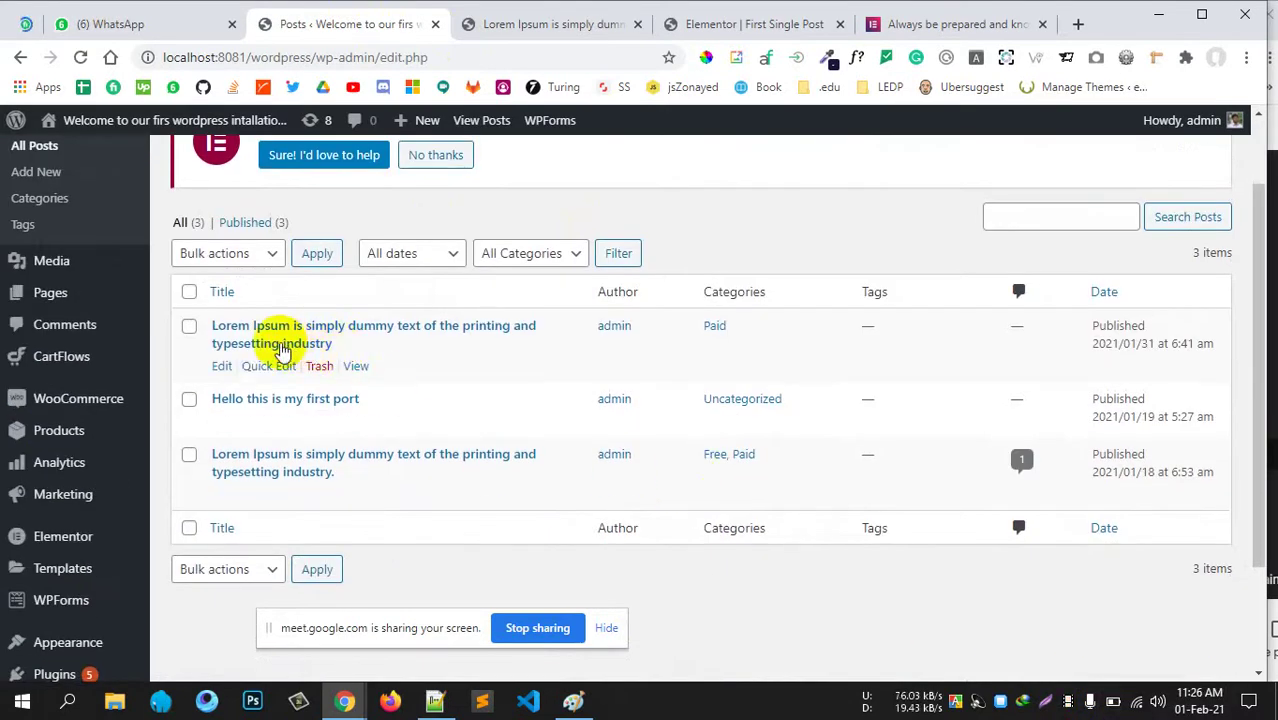
left_click(223, 367)
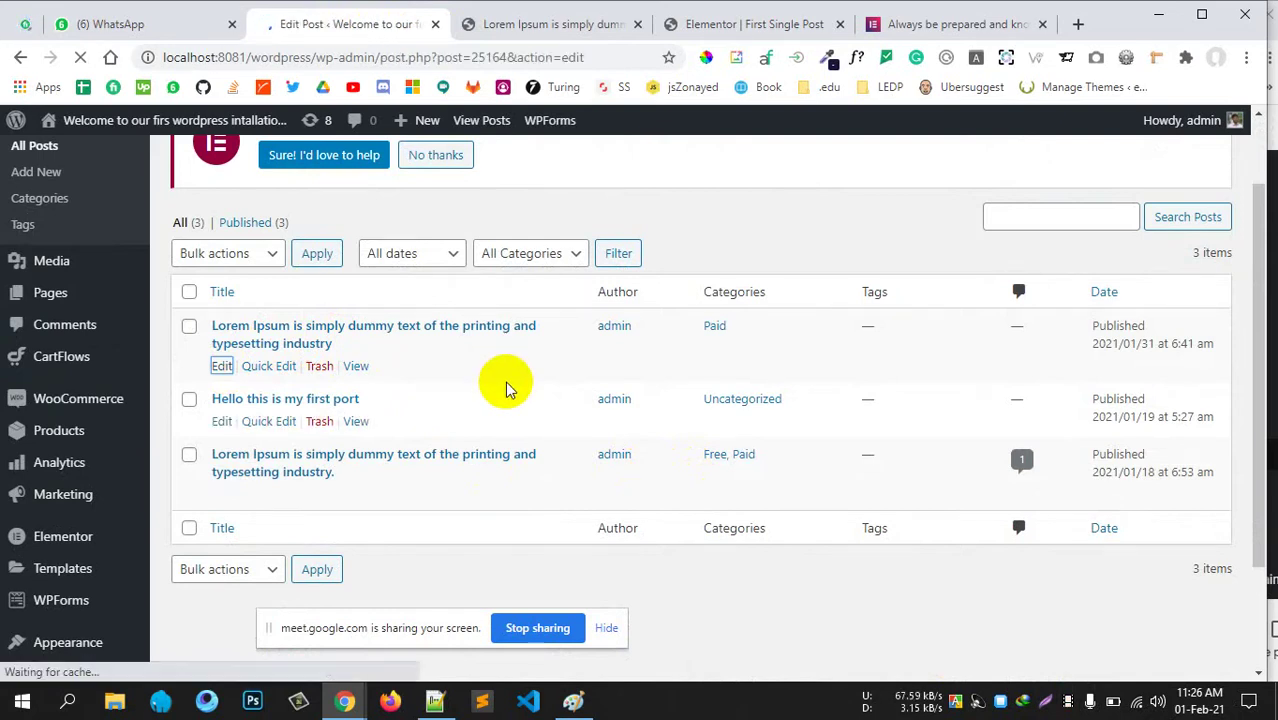
Check the paragraph format of the post's "What is Lorem Ipsum?" heading, and return to the First Single Post template.
scroll(510, 382, "down", 4)
scroll(580, 350, "up", 2)
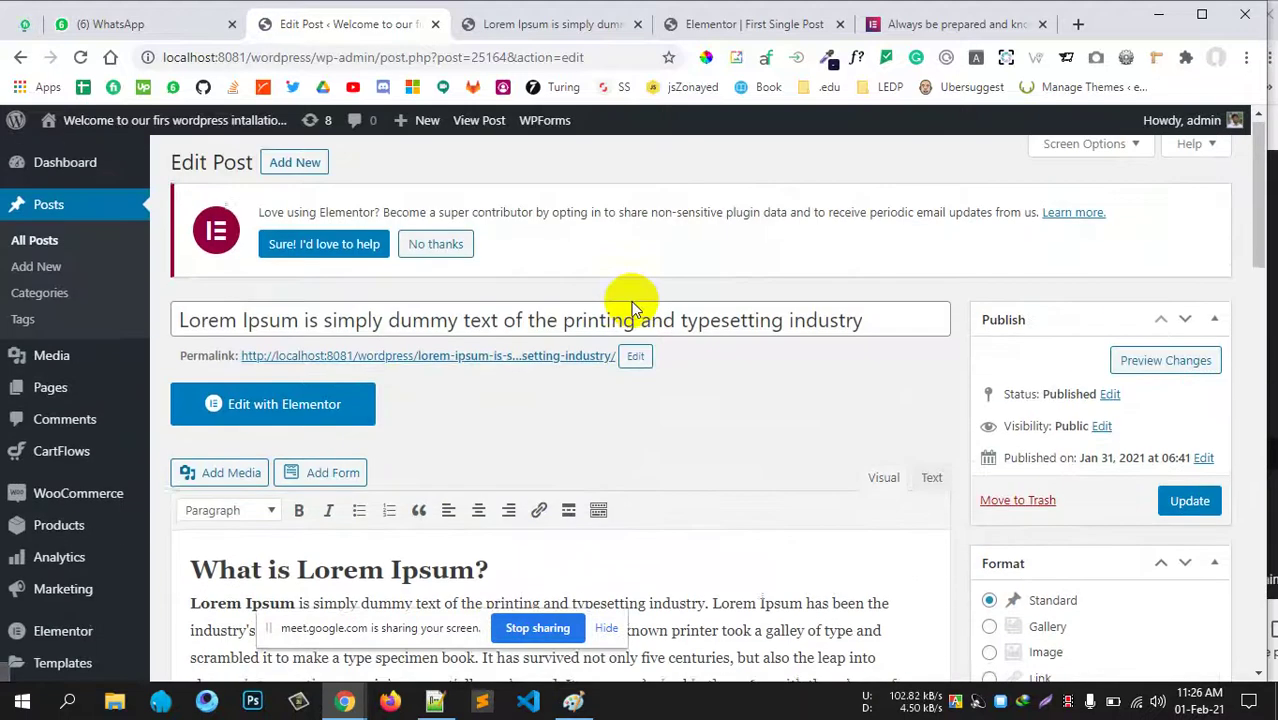
scroll(590, 322, "down", 2)
left_click(533, 294)
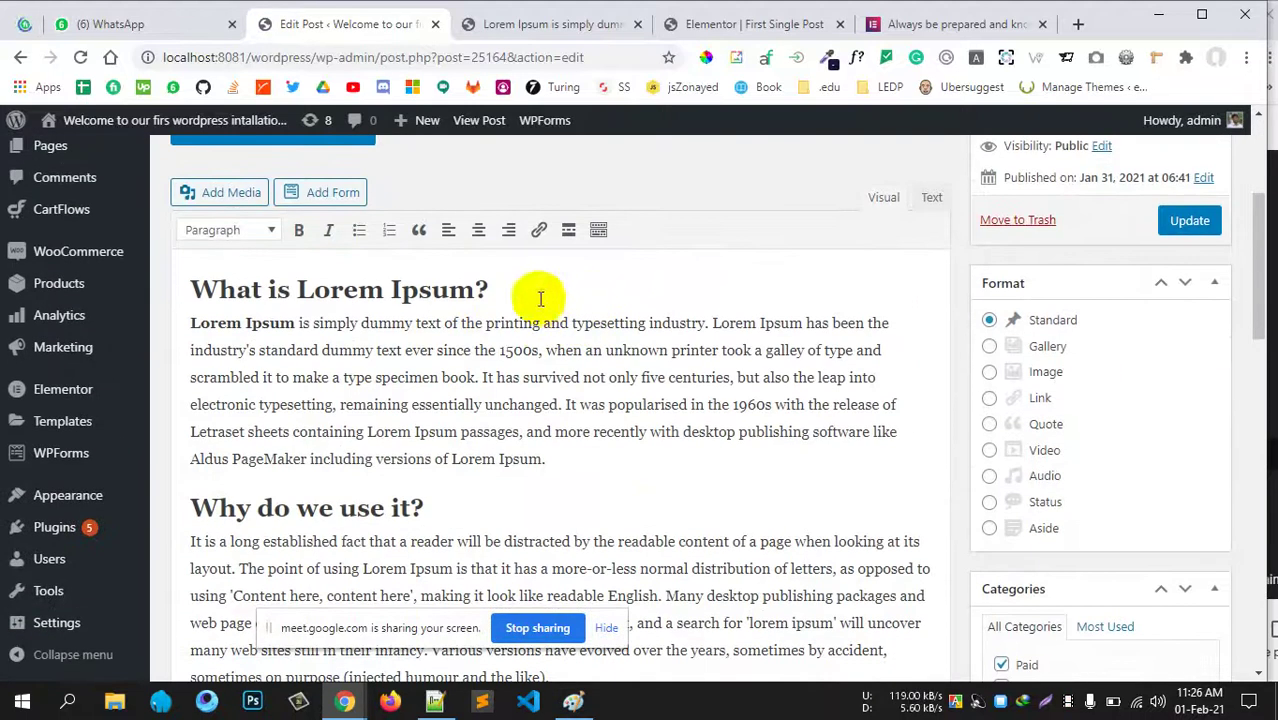
triple_click(250, 291)
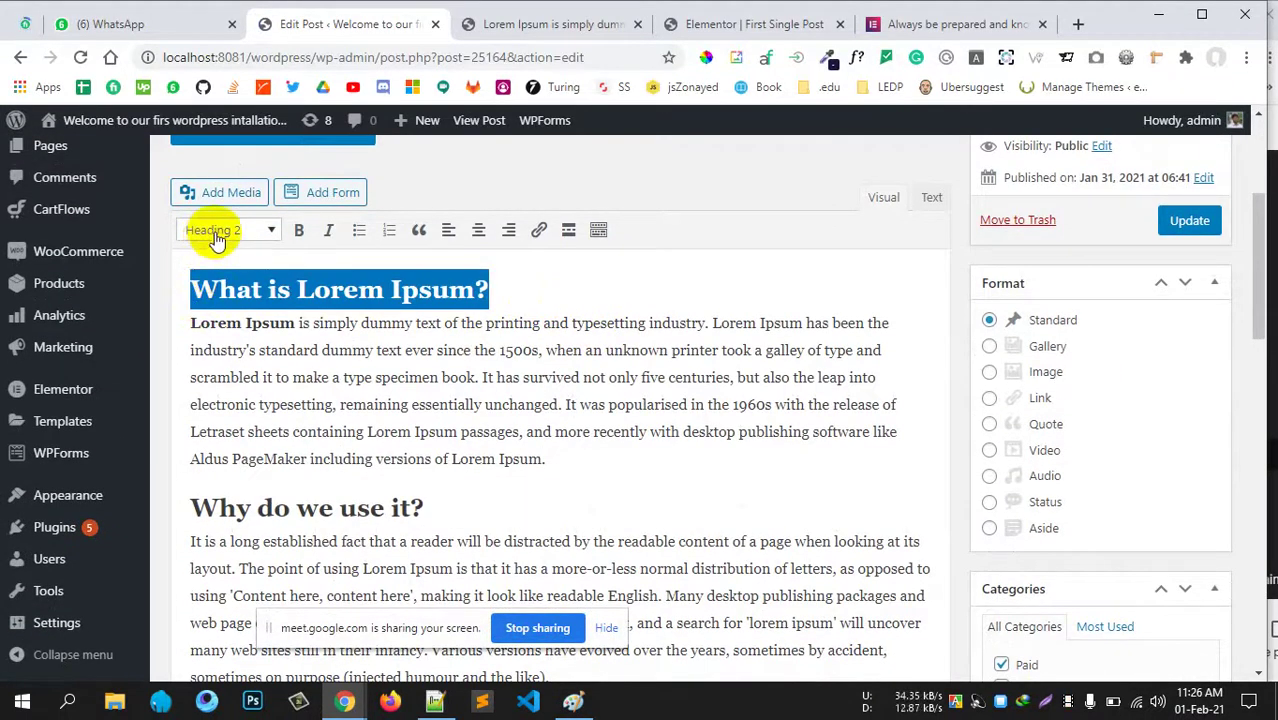
left_click(422, 371)
scroll(698, 217, "up", 1)
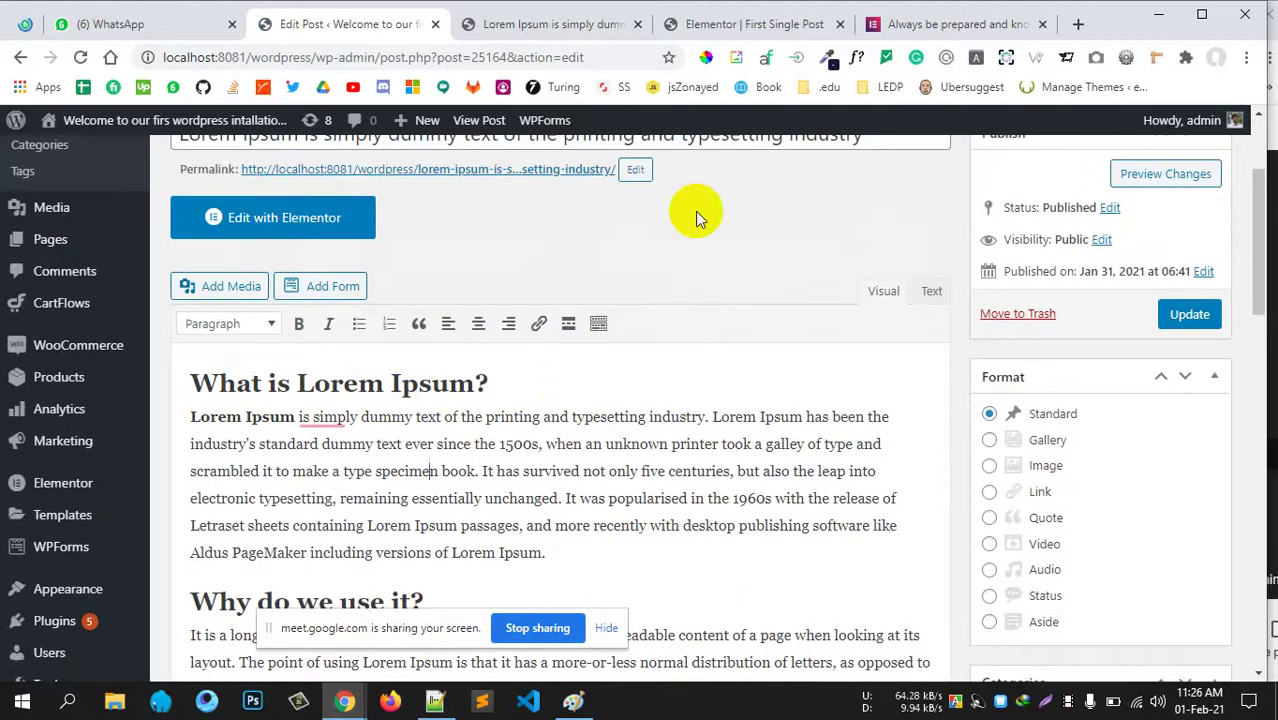
left_click(795, 24)
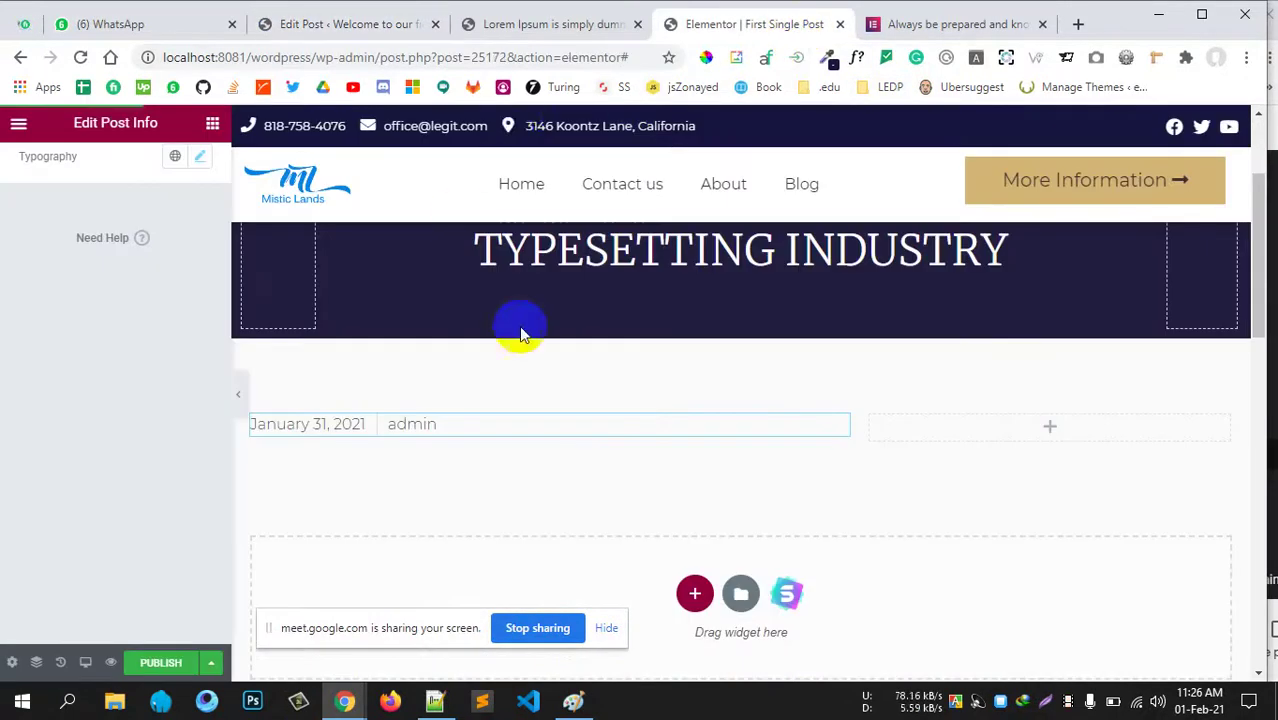
Leave the Post Info settings in the First Single Post template and open the list of available widgets.
scroll(524, 332, "up", 1)
scroll(533, 330, "down", 1)
scroll(181, 249, "up", 4)
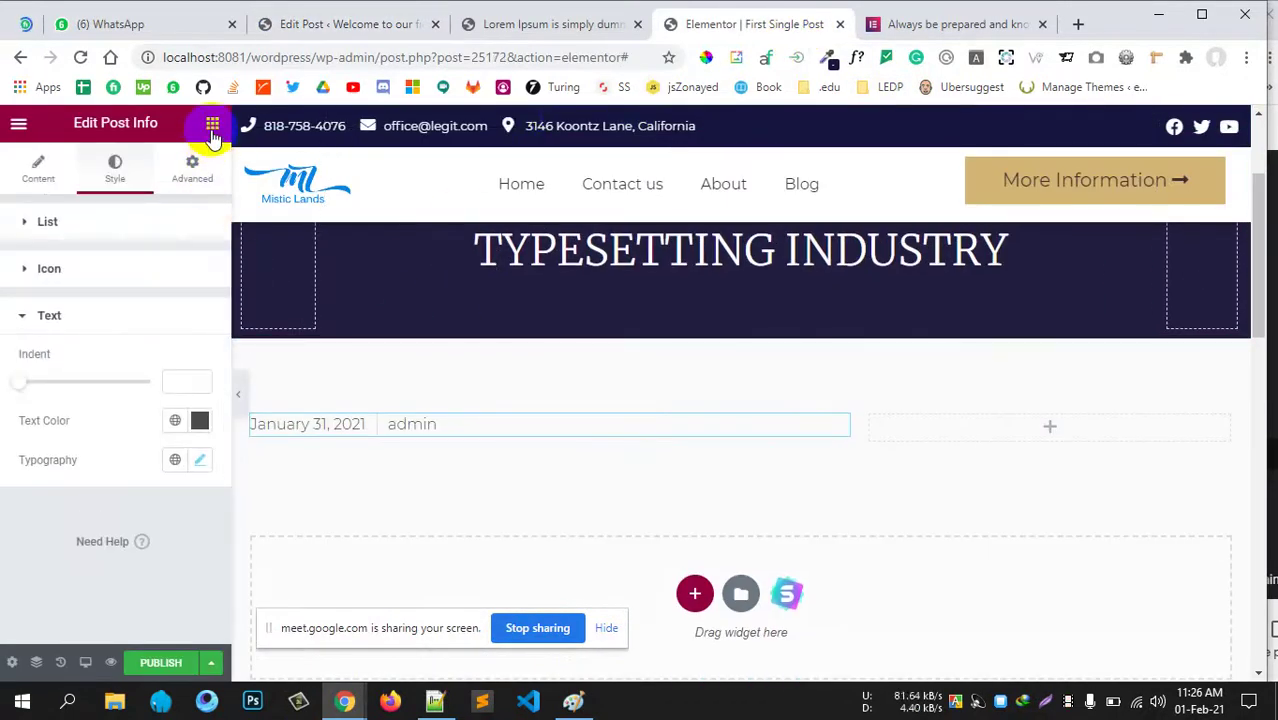
left_click(213, 128)
scroll(374, 287, "down", 1)
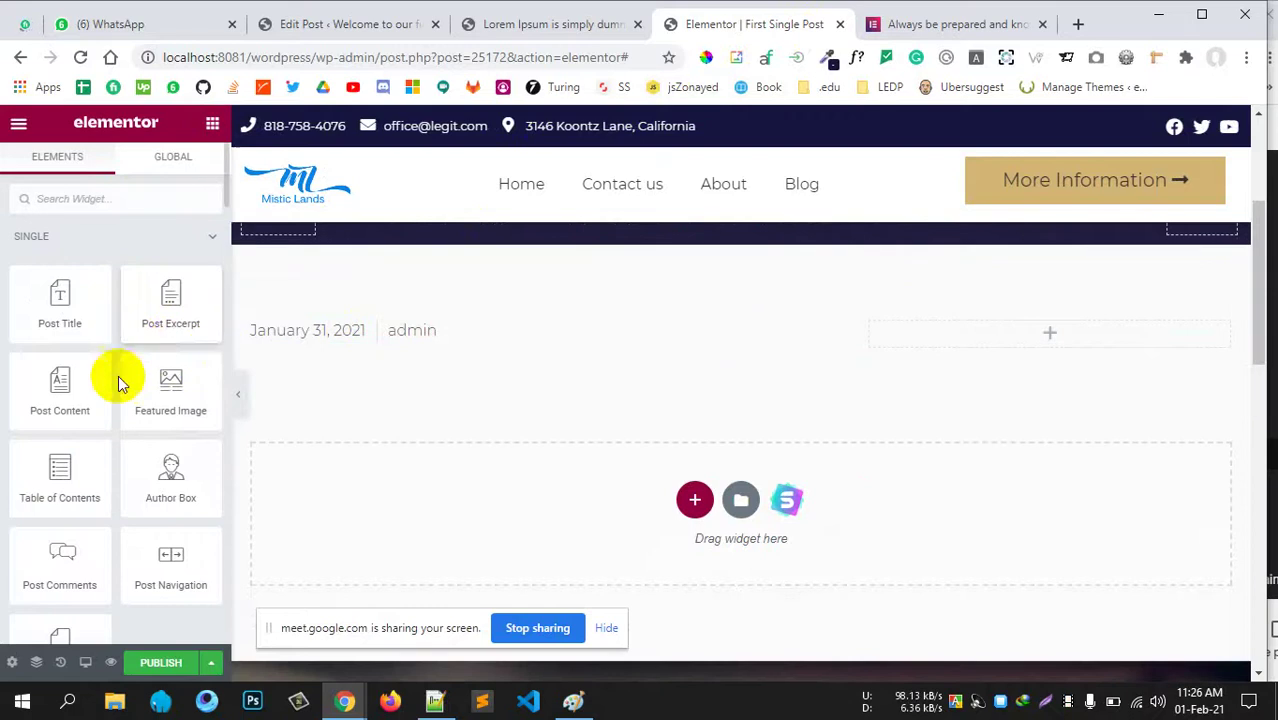
Examine the sample law-firm post's title band, barred subheading and body text, and exit the font inspector.
left_click(880, 25)
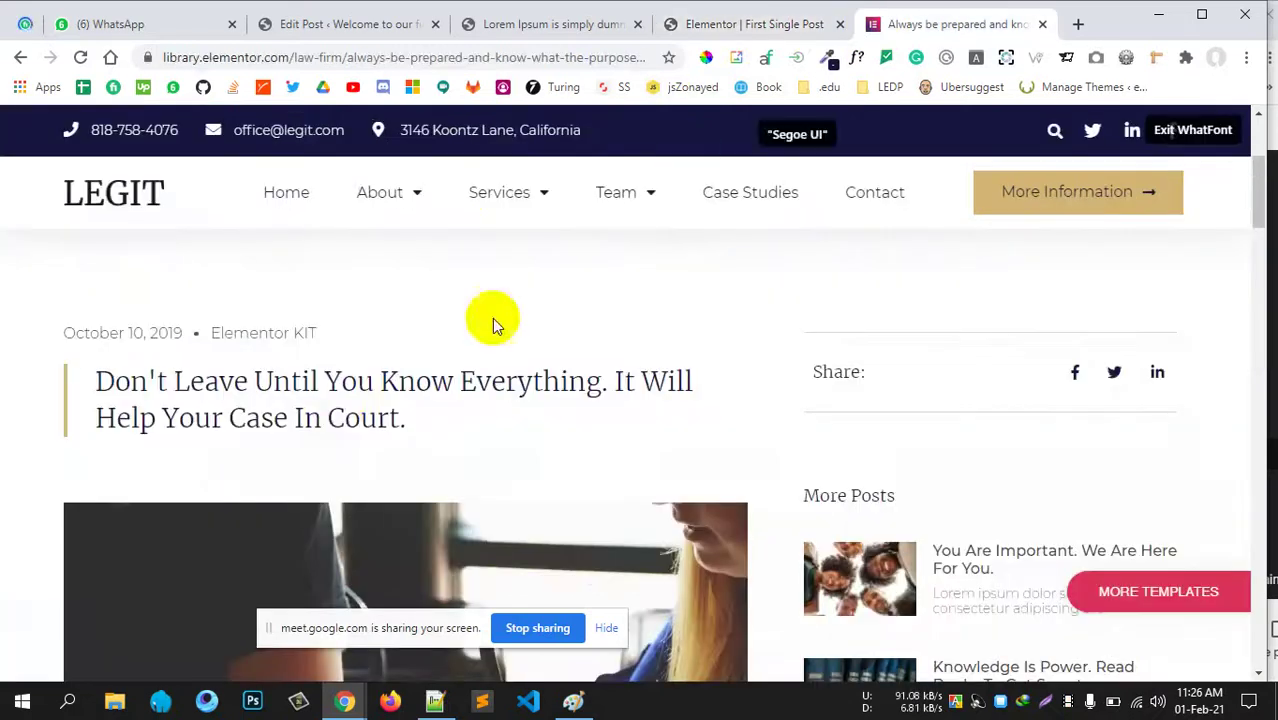
scroll(340, 422, "down", 8)
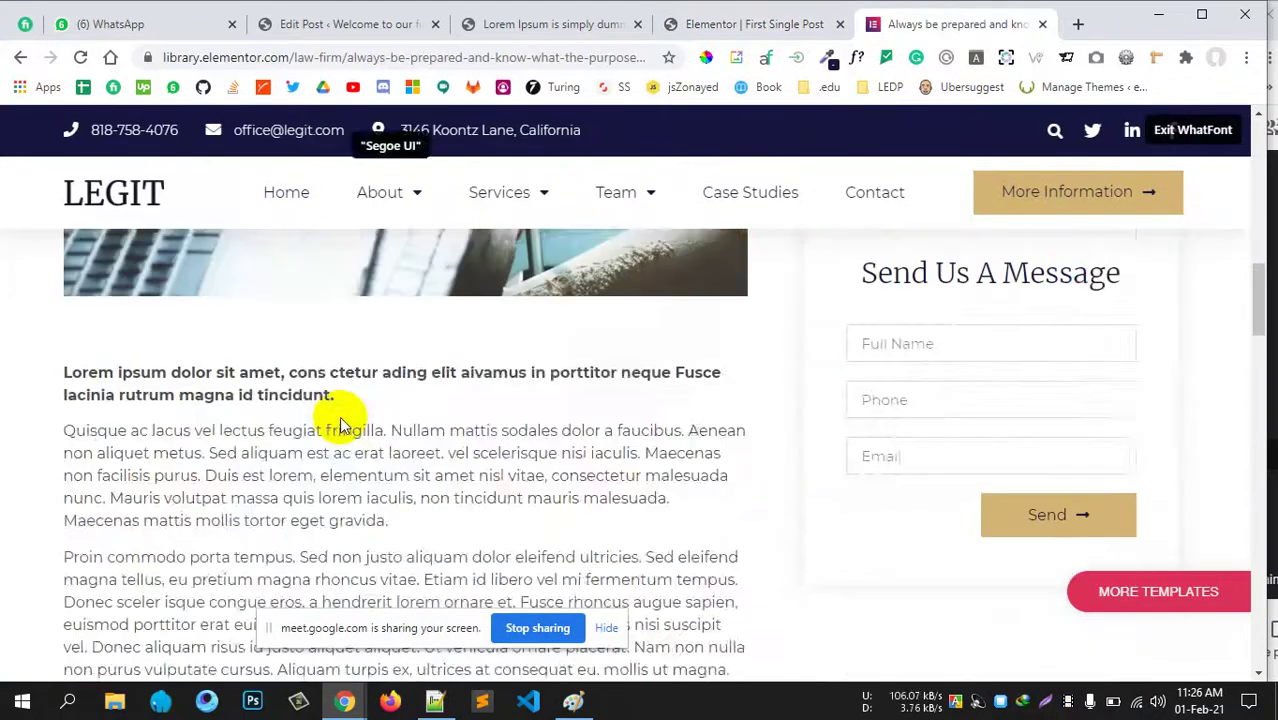
scroll(342, 408, "up", 7)
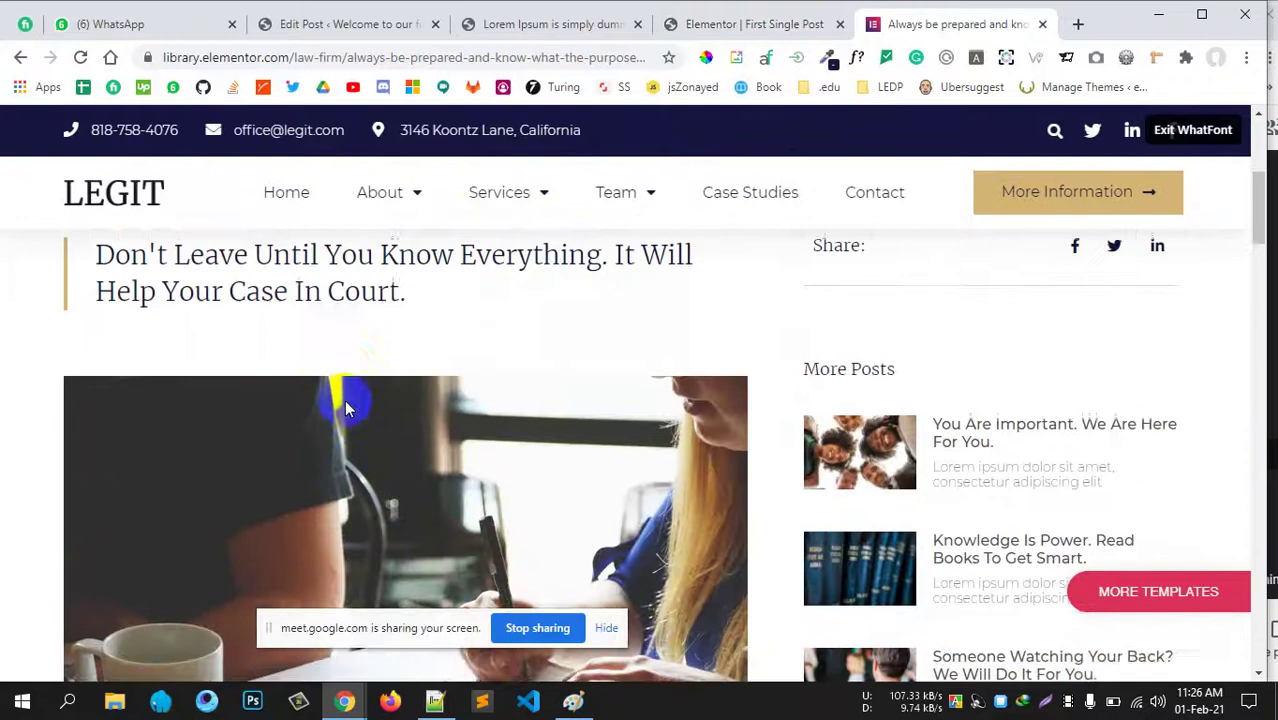
scroll(344, 405, "up", 4)
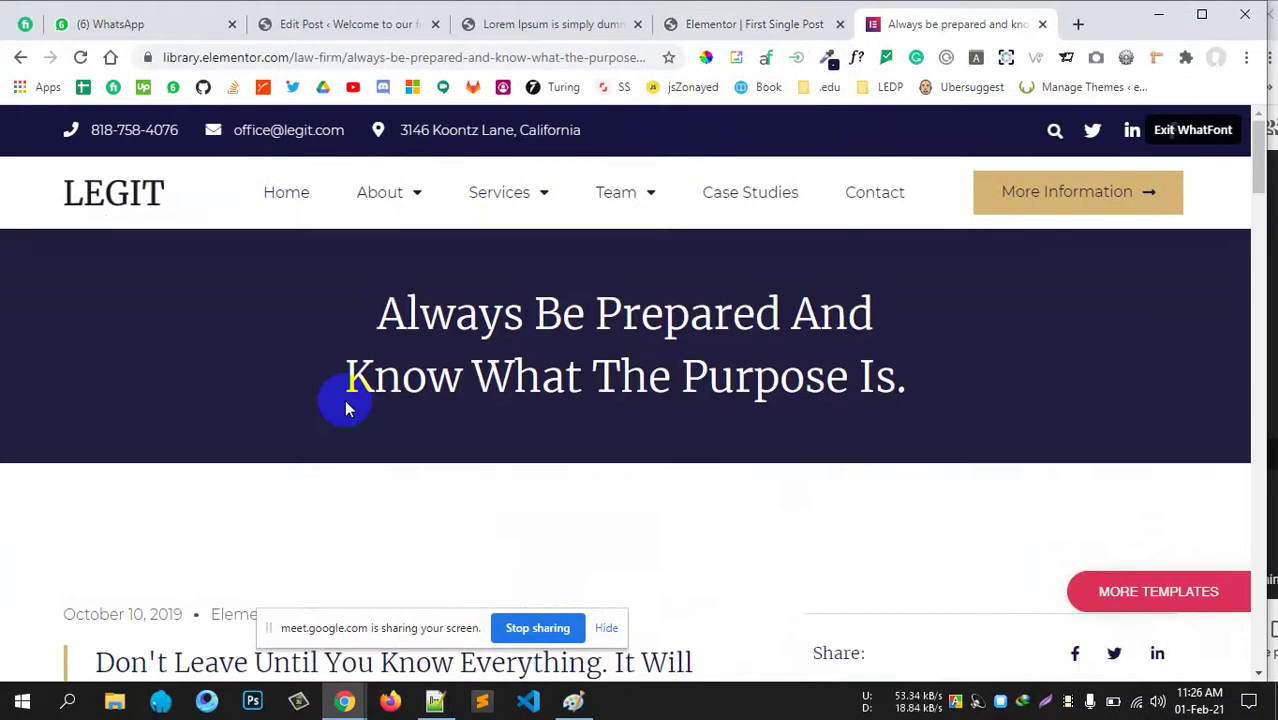
left_click(1189, 131)
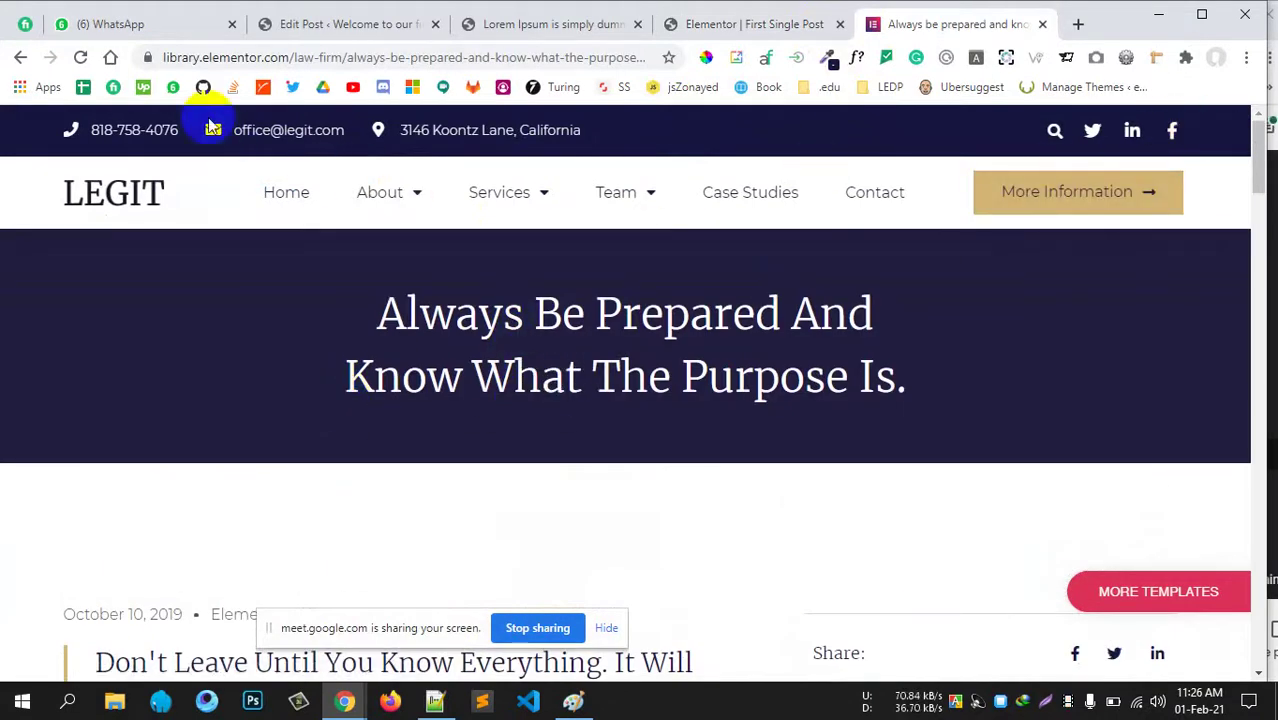
scroll(453, 370, "down", 3)
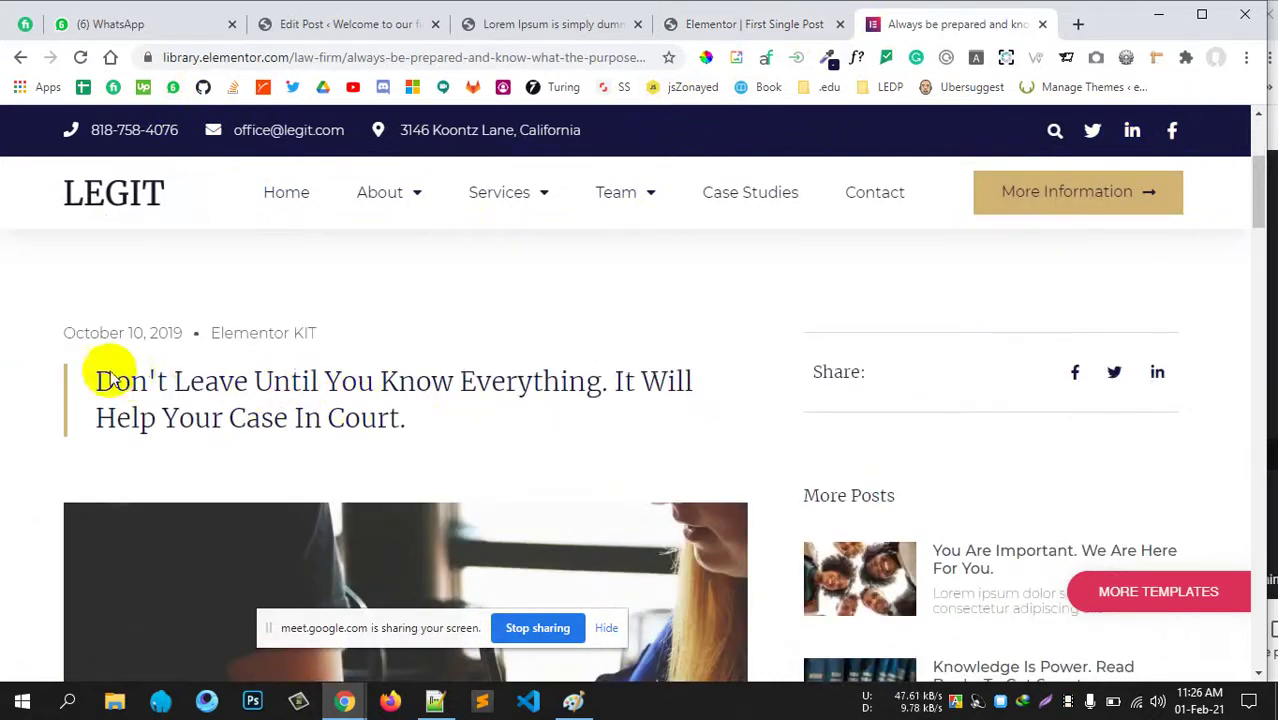
left_click_drag(98, 378, 418, 422)
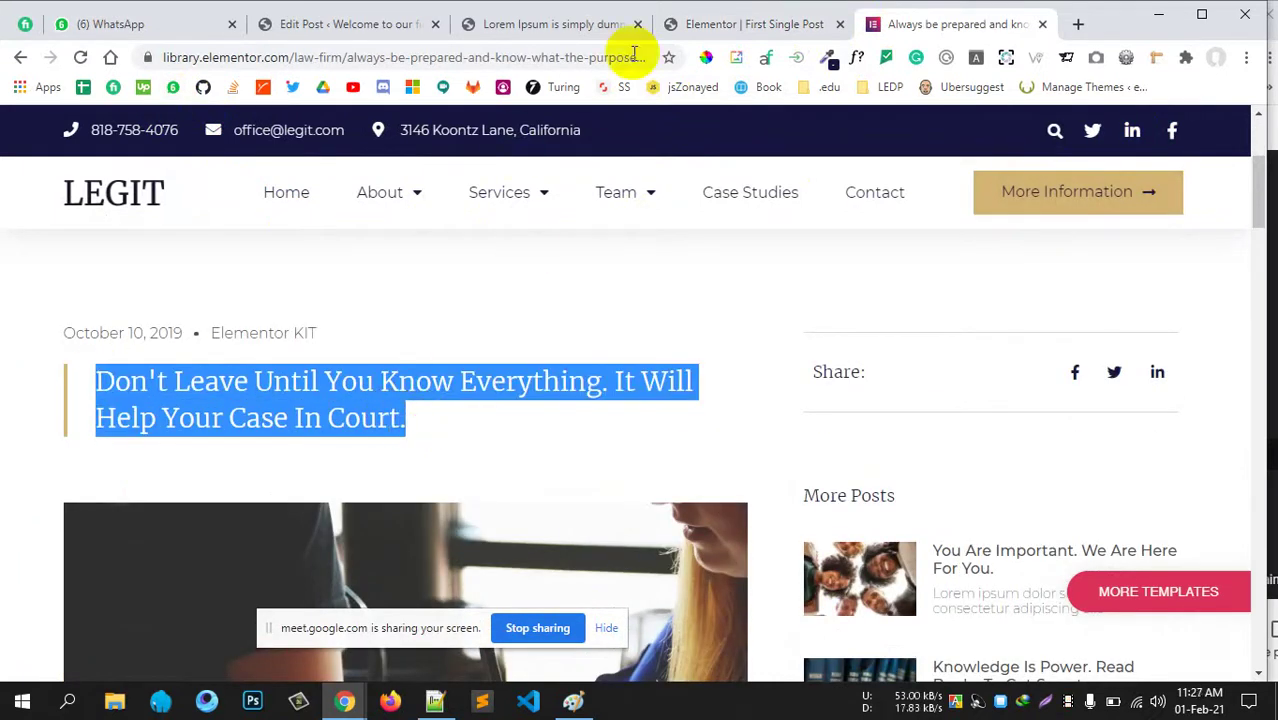
Compare the local post and the template with the sample post's subheading, featured image, body text, sidebar and previous-post link.
left_click(566, 28)
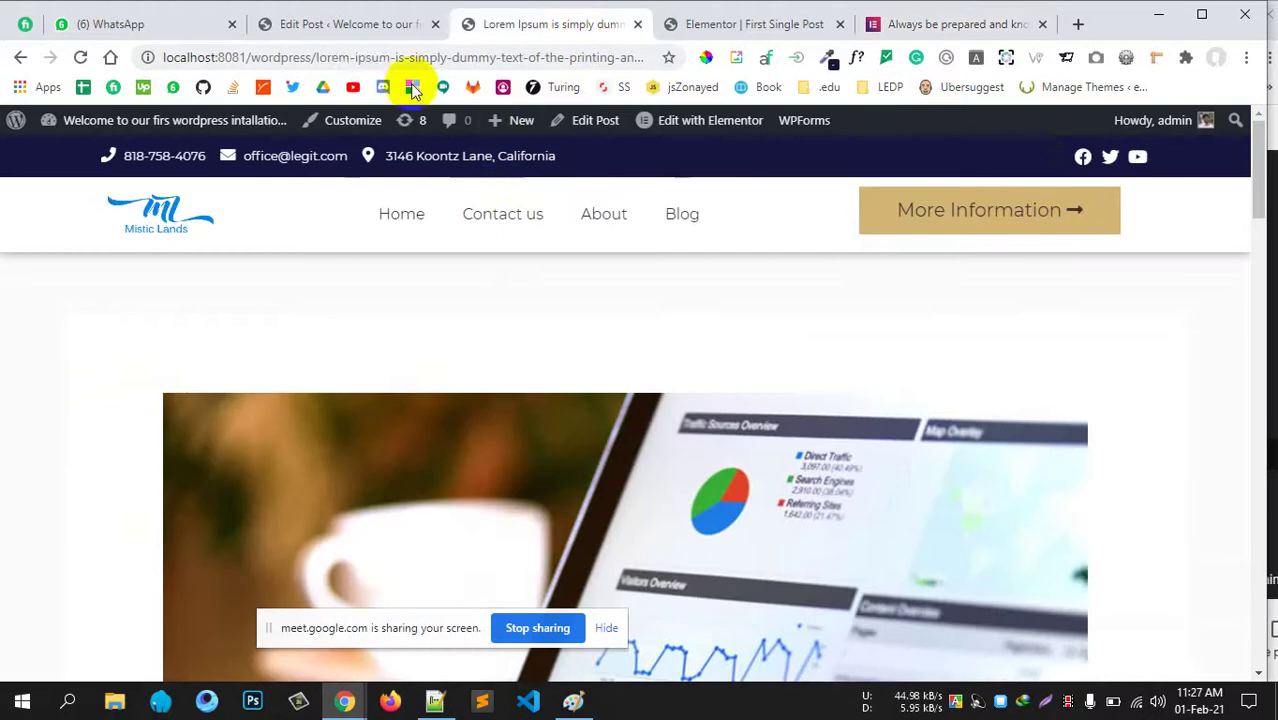
left_click(360, 28)
left_click(776, 33)
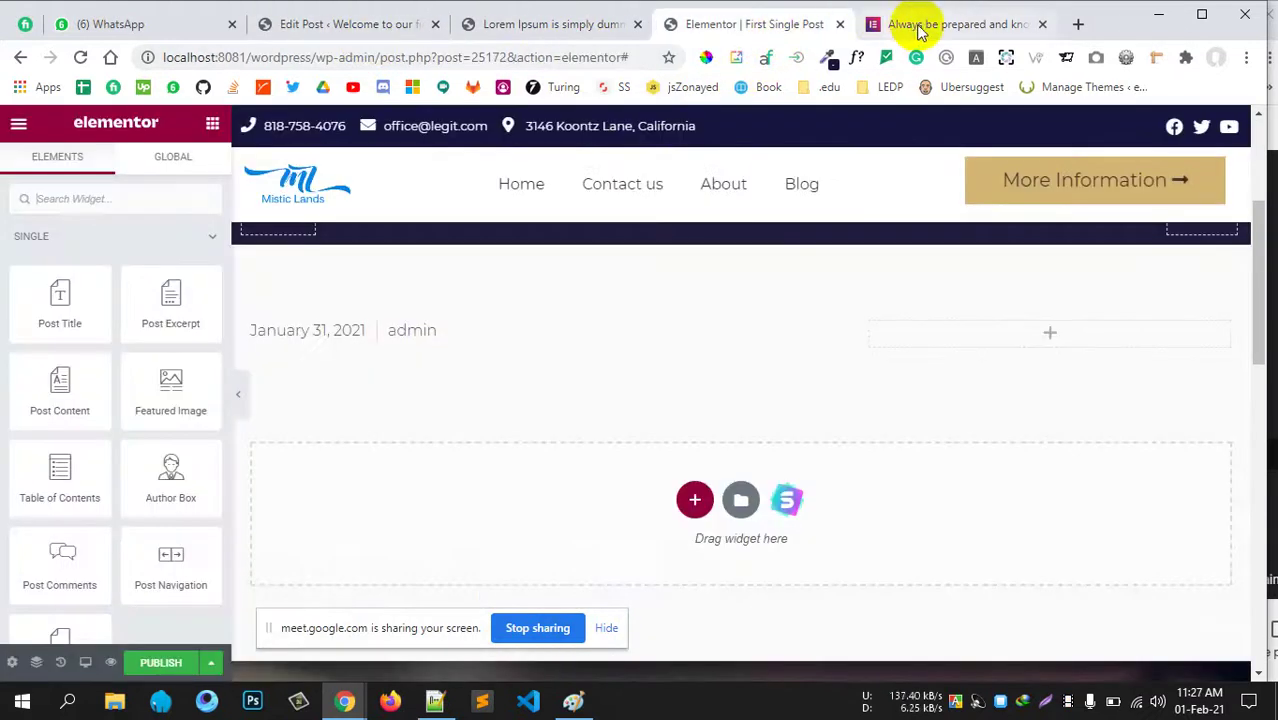
left_click(921, 28)
scroll(309, 404, "down", 3)
scroll(311, 405, "down", 15)
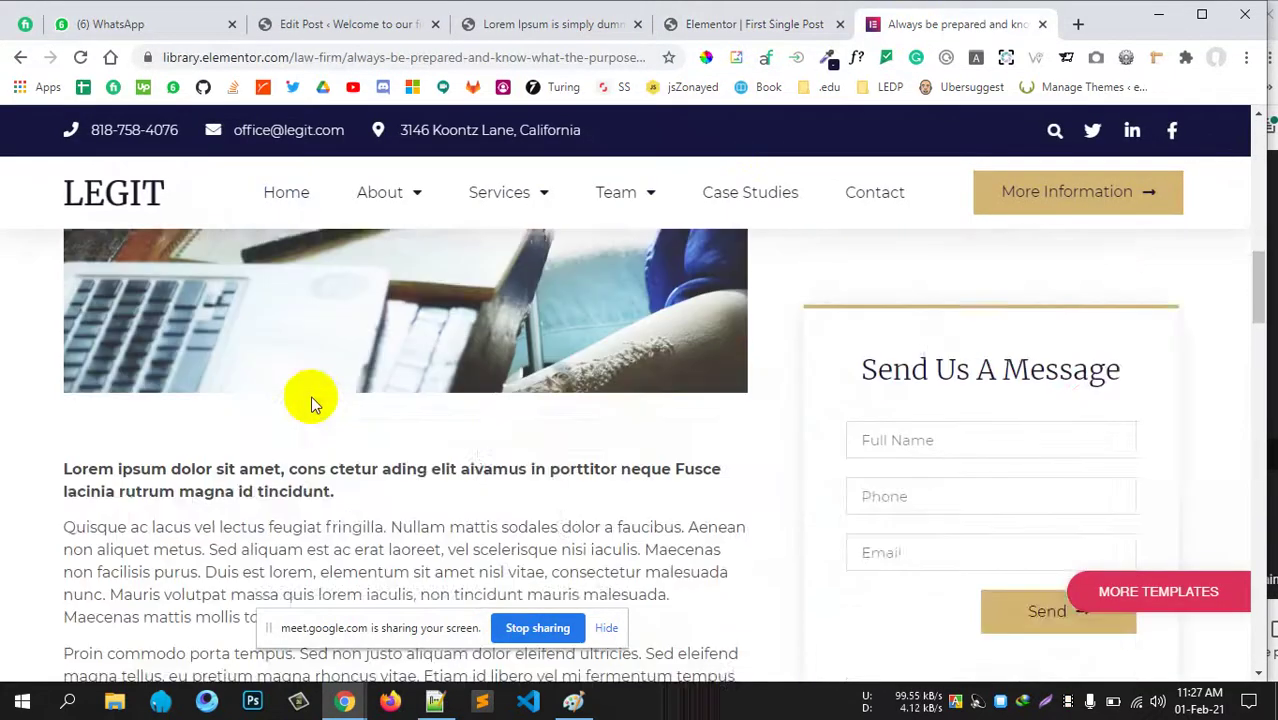
scroll(311, 408, "down", 4)
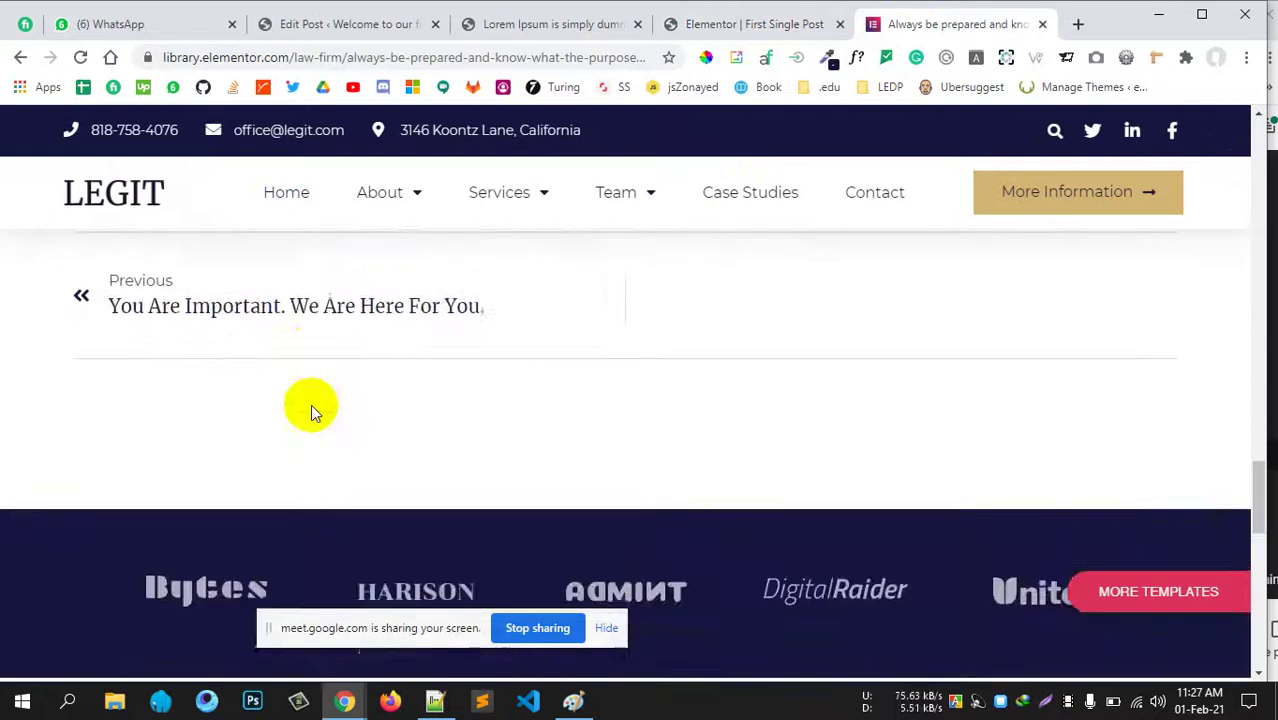
scroll(300, 390, "up", 12)
scroll(297, 380, "up", 7)
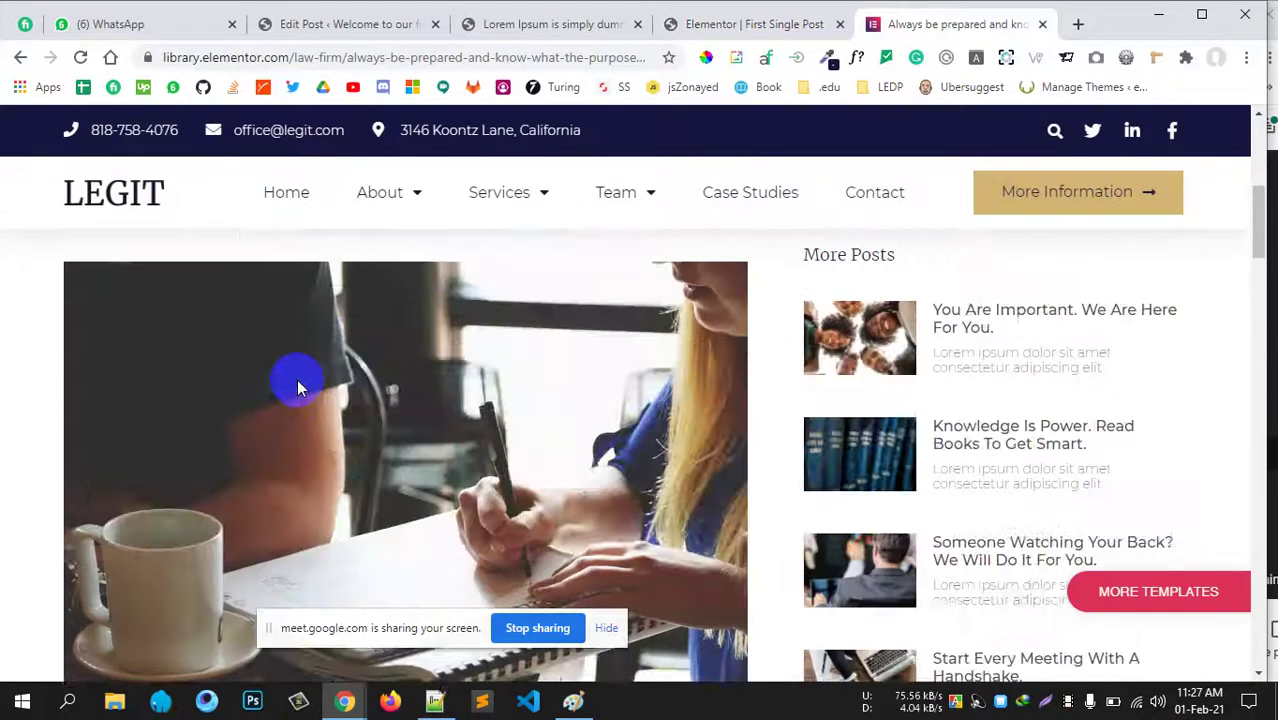
triple_click(281, 393)
scroll(288, 455, "up", 1)
left_click(366, 368)
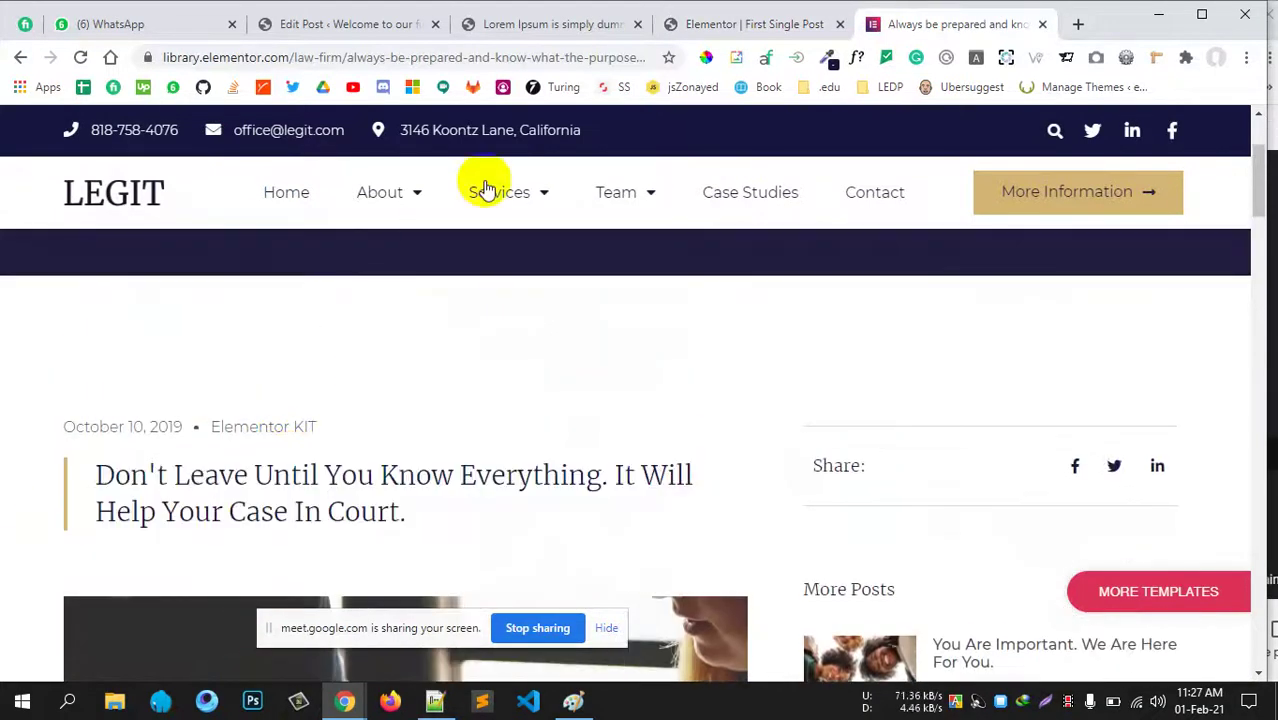
Check the local post and the template's title band and meta line against the sample post.
left_click(750, 25)
left_click(541, 30)
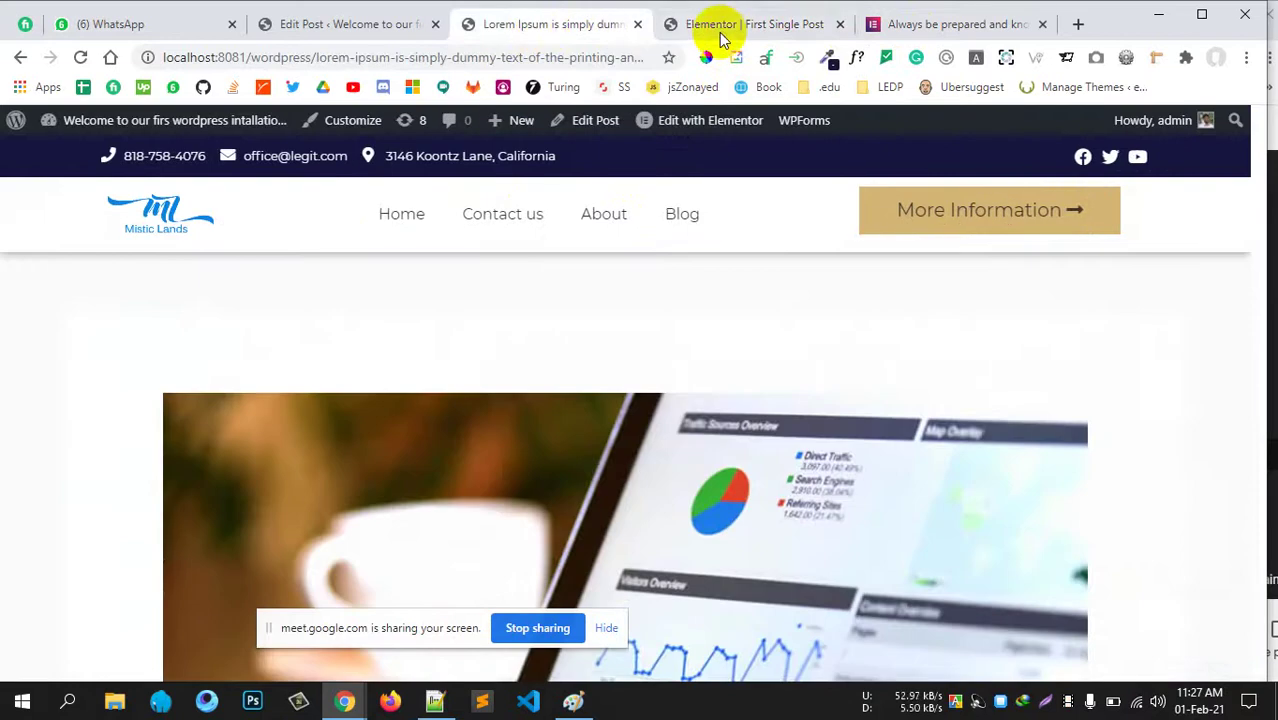
left_click(720, 28)
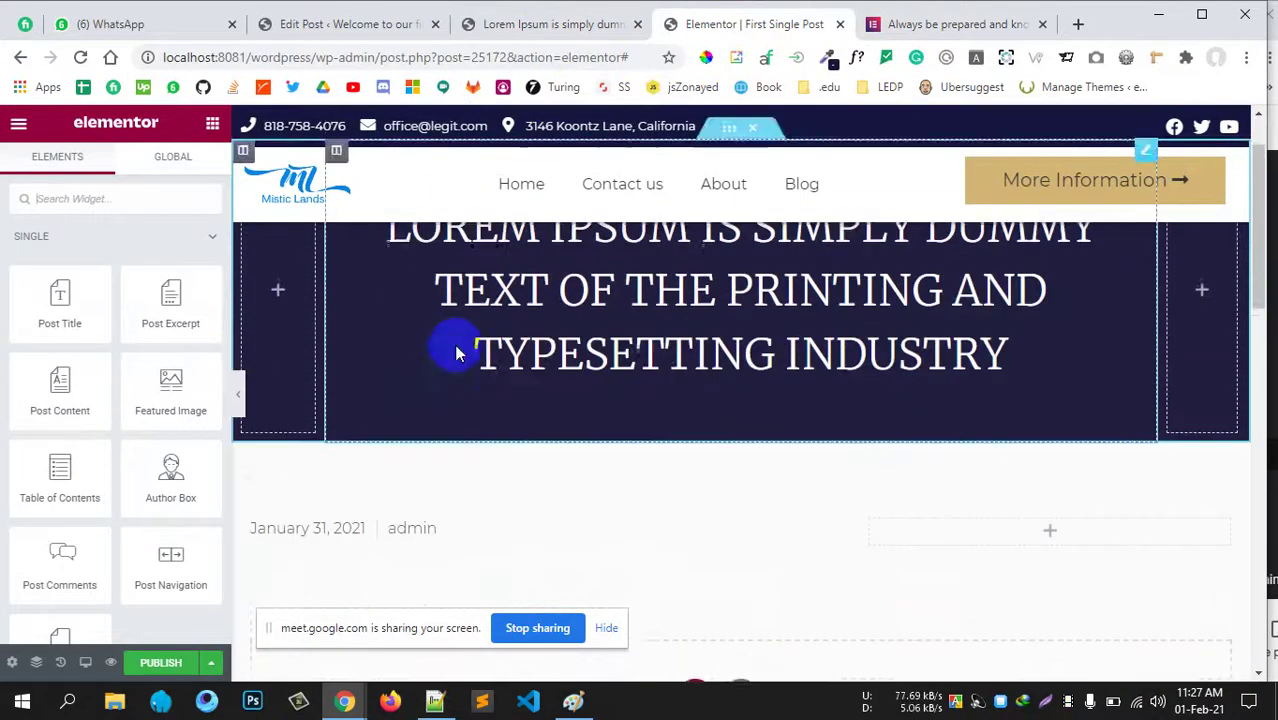
left_click(955, 25)
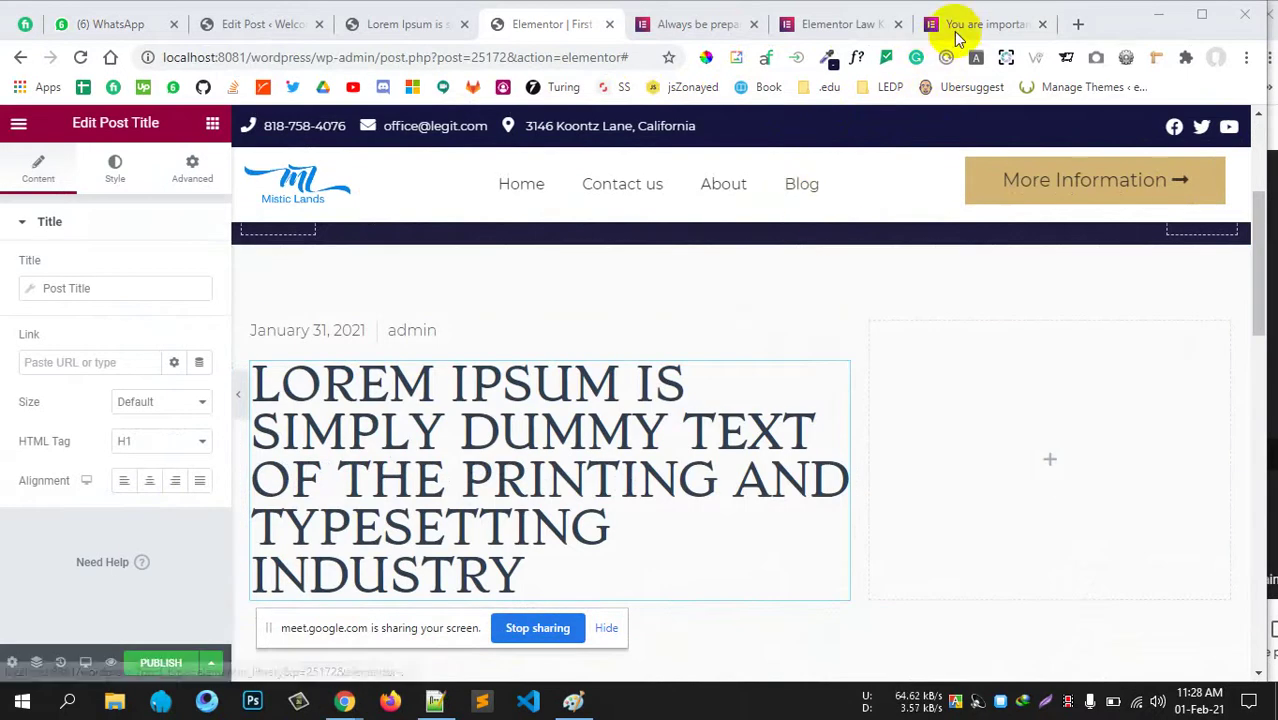
Inspect the font family, size, weight and colour of the subheading on the sample post "You Are Important. We Are Here For You.".
left_click(950, 27)
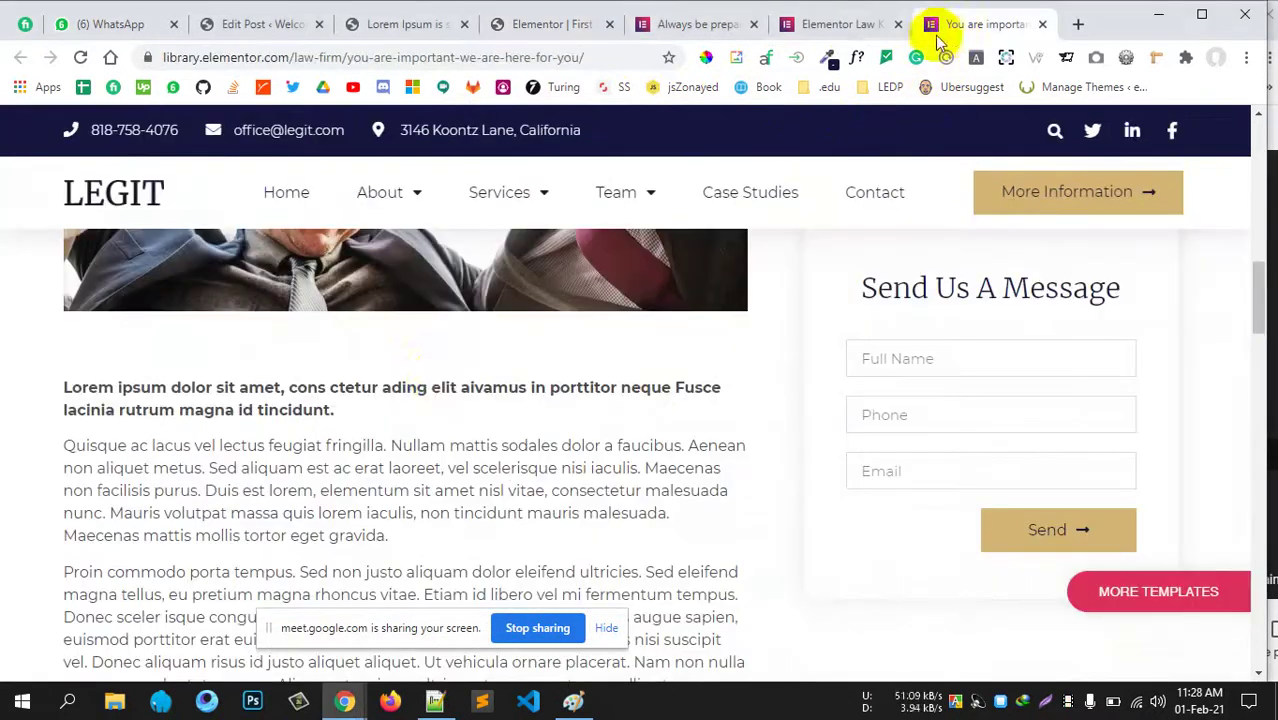
scroll(434, 377, "up", 8)
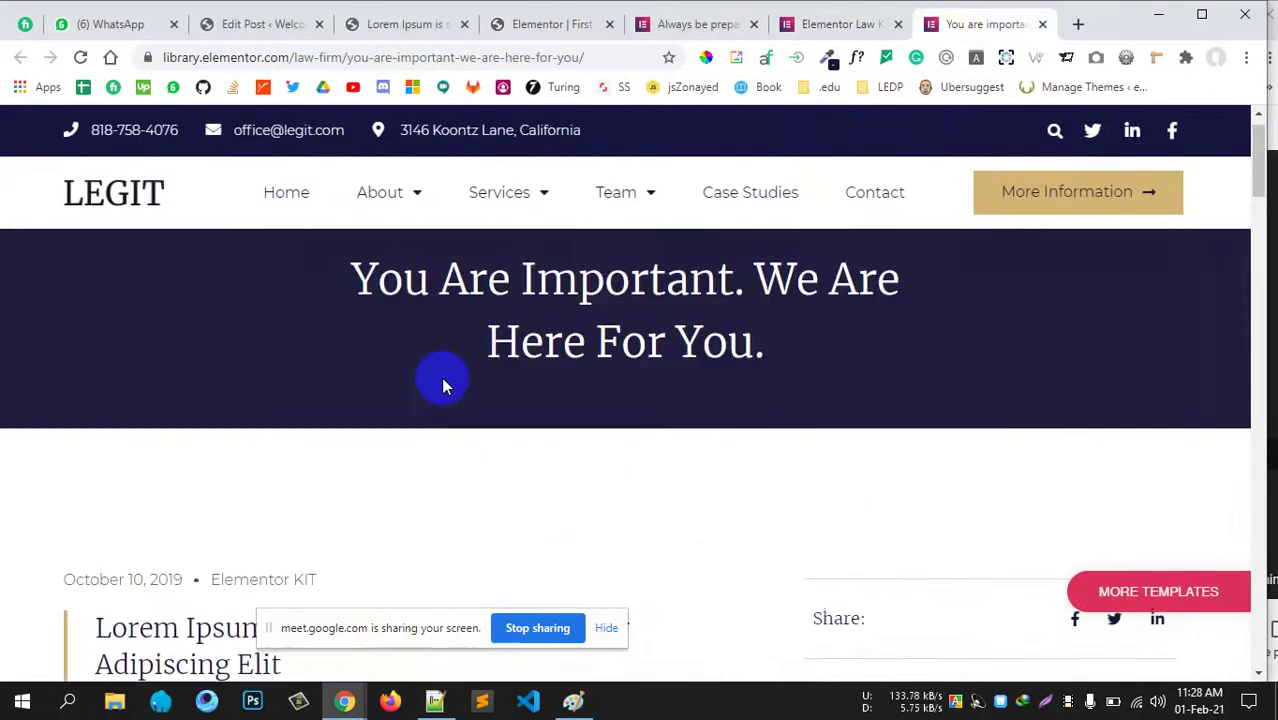
scroll(442, 376, "down", 1)
scroll(442, 376, "down", 1)
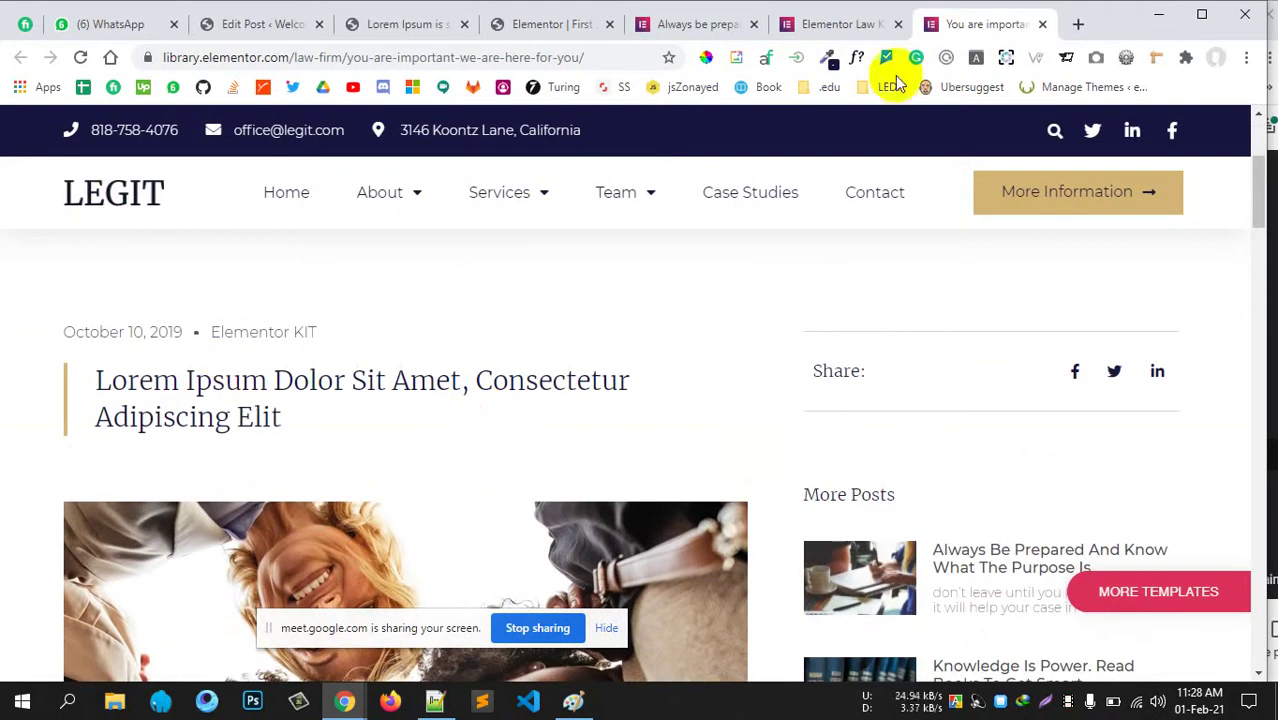
left_click(948, 60)
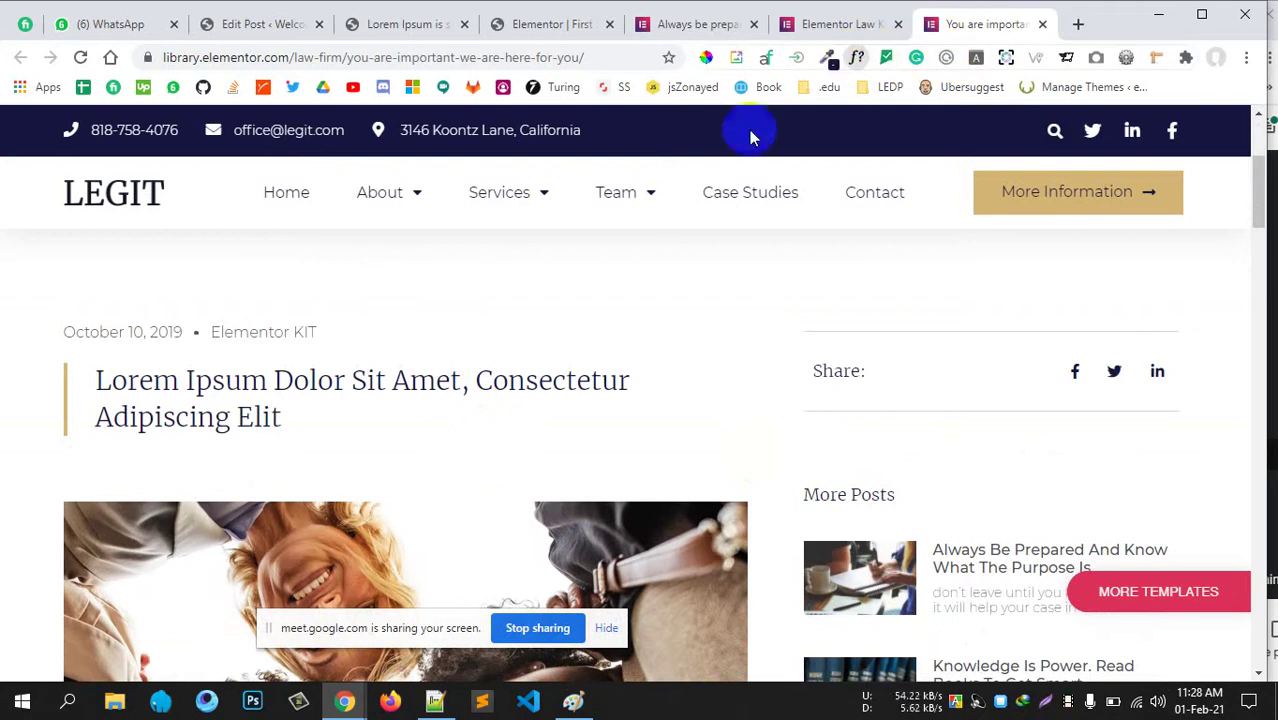
left_click(282, 383)
scroll(538, 383, "down", 2)
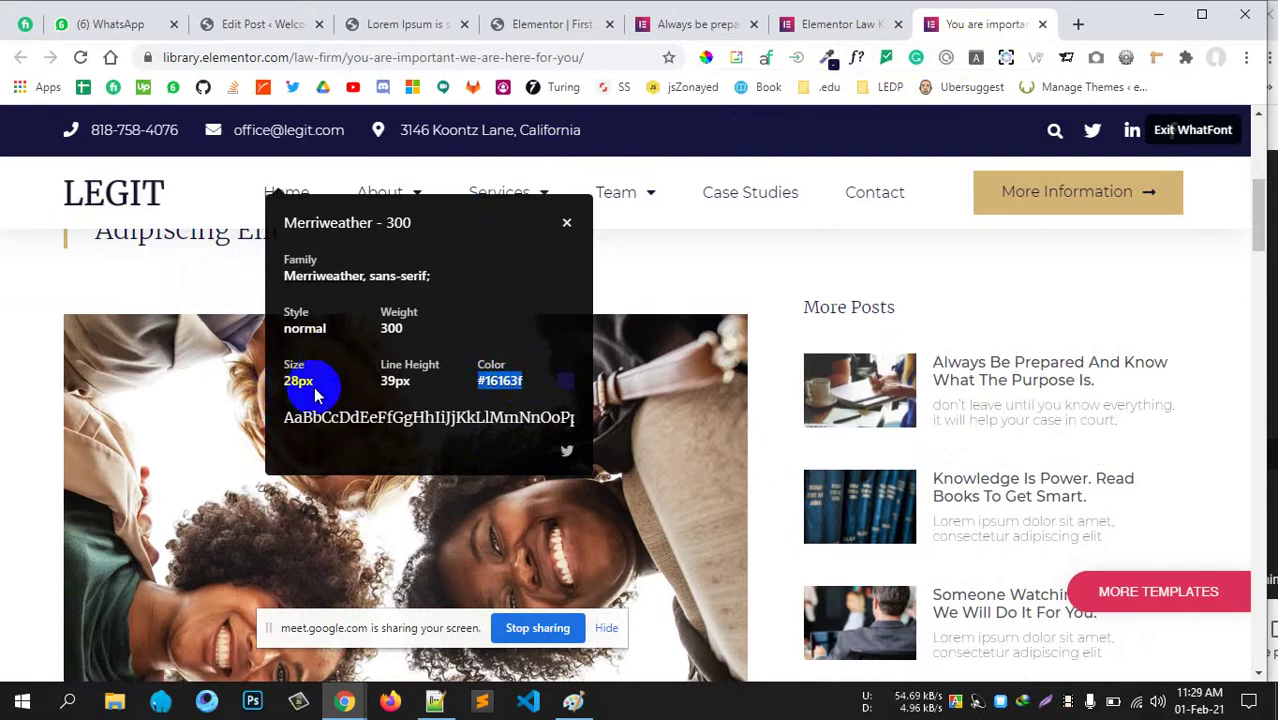
In the First Single Post template, set the HTML tag of the post title below the meta line to H2.
left_click(578, 25)
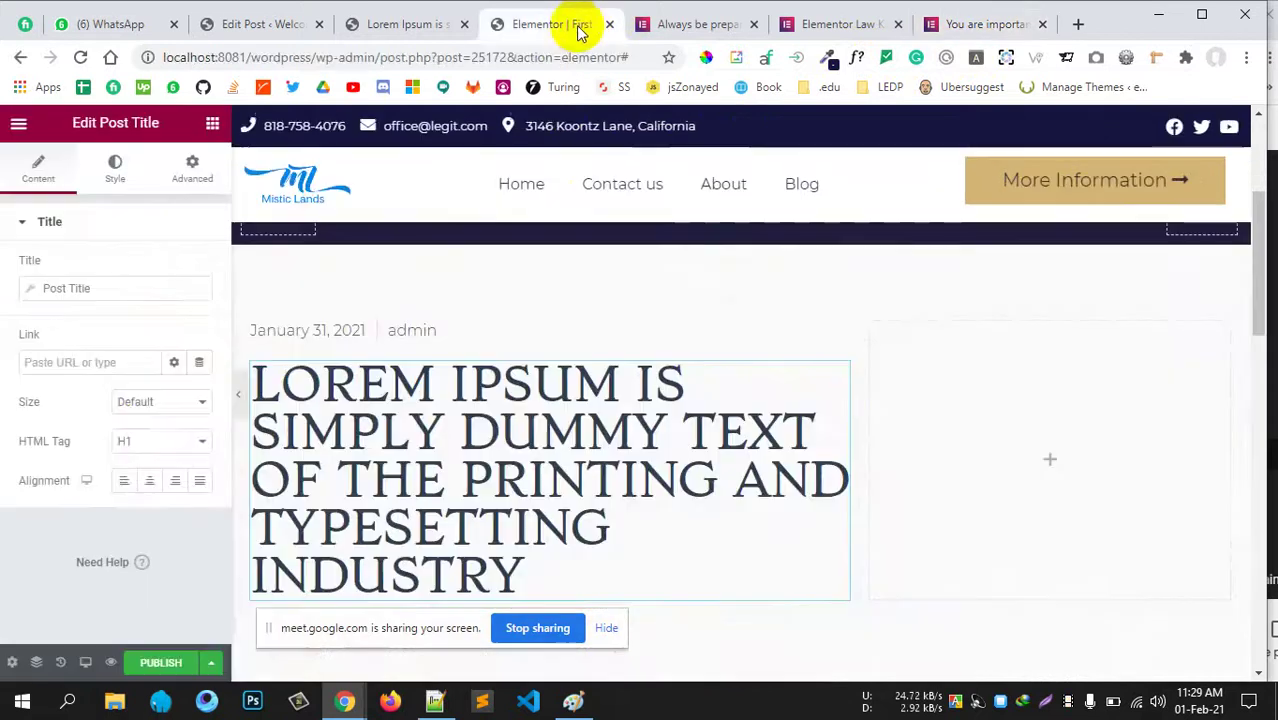
left_click(140, 448)
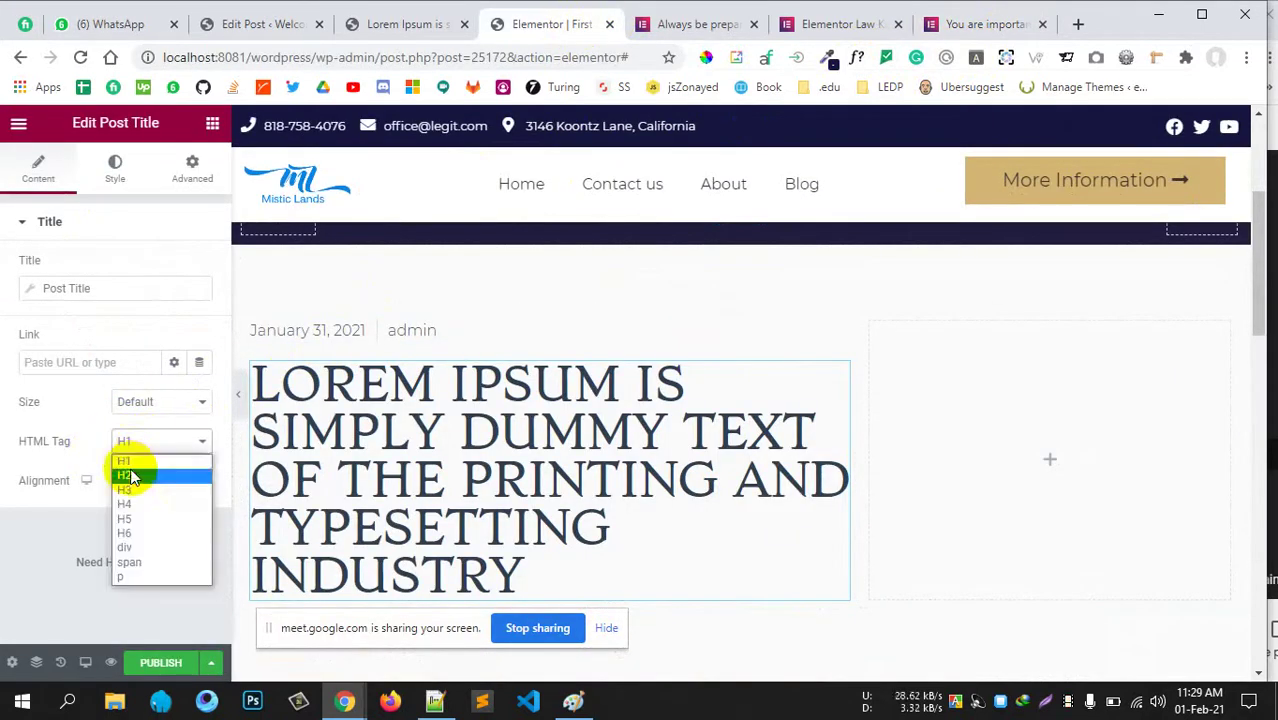
left_click(130, 476)
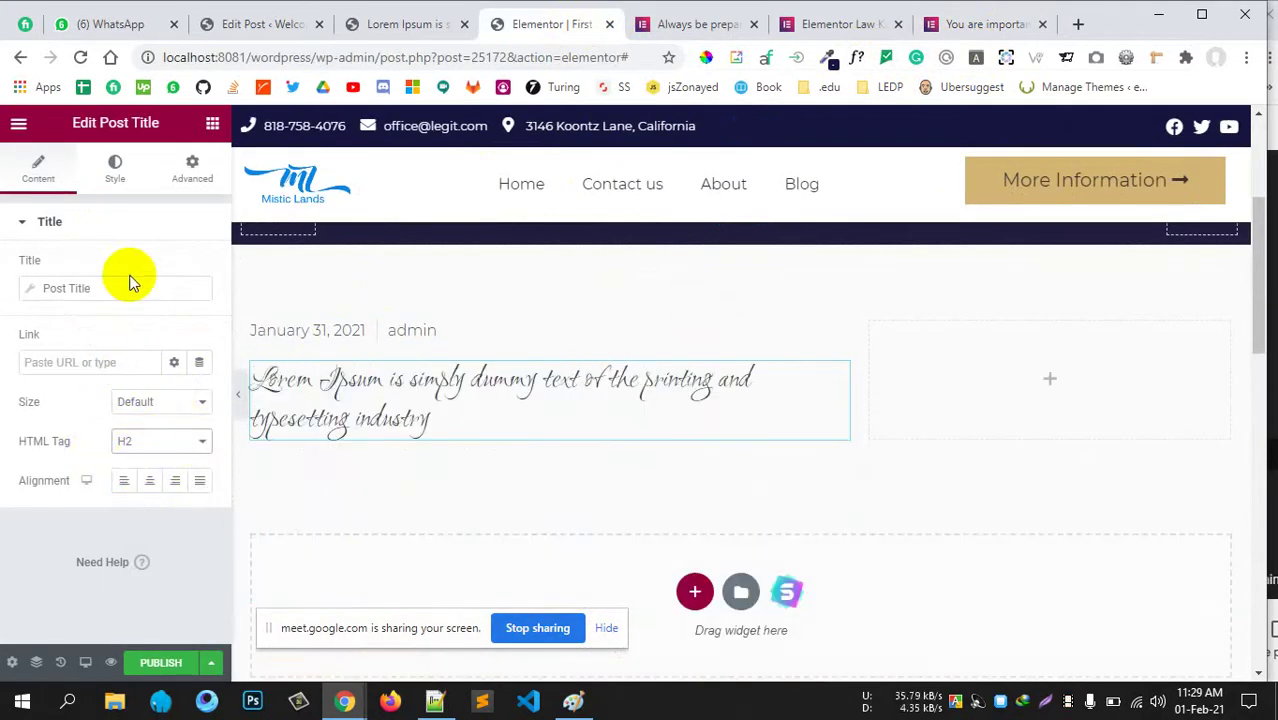
Set the text colour of the post title below the meta line to #16163f.
left_click(118, 177)
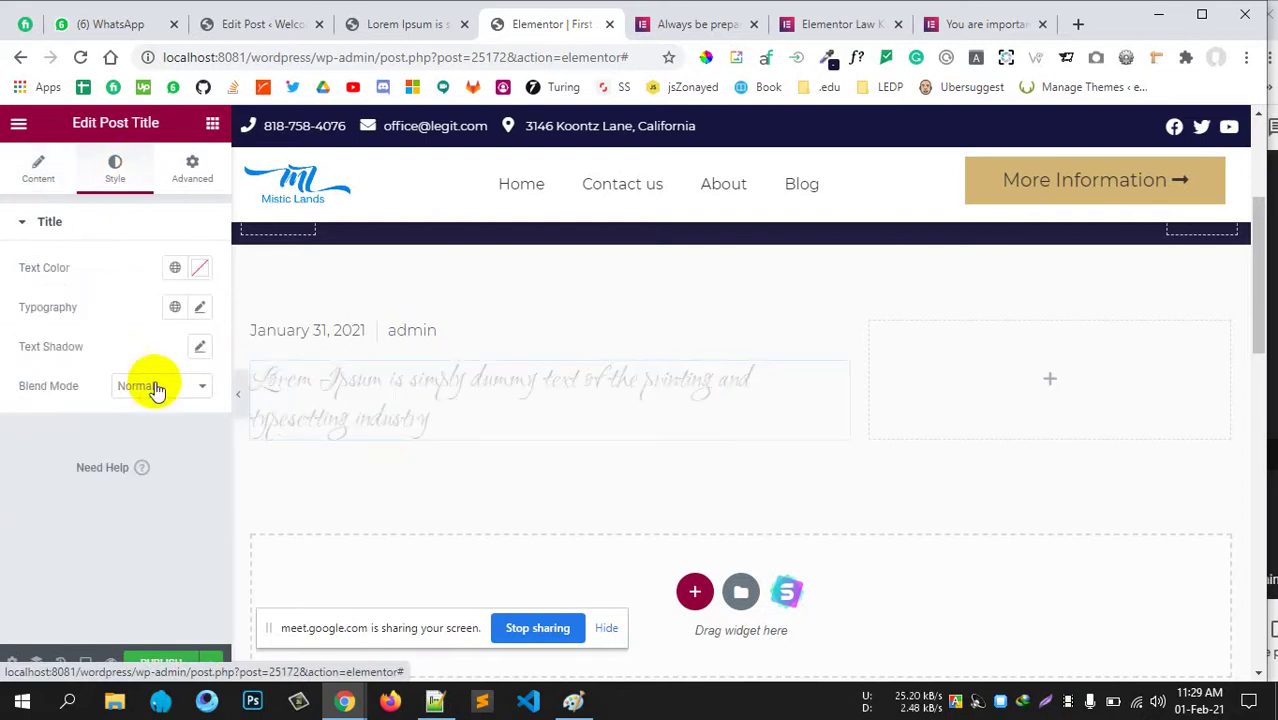
left_click(204, 268)
key("ctrl+v")
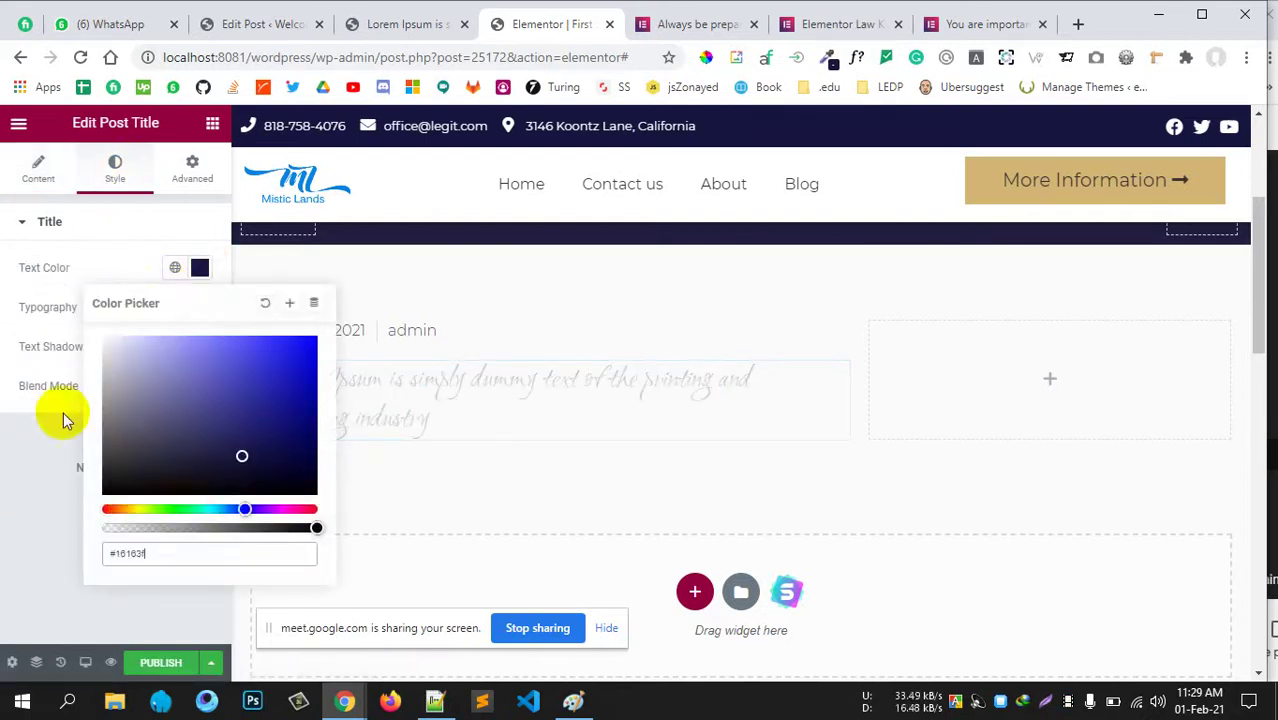
left_click(48, 436)
Set the typography of the post title below the meta line to the Merriweather family at 28 px.
left_click(201, 310)
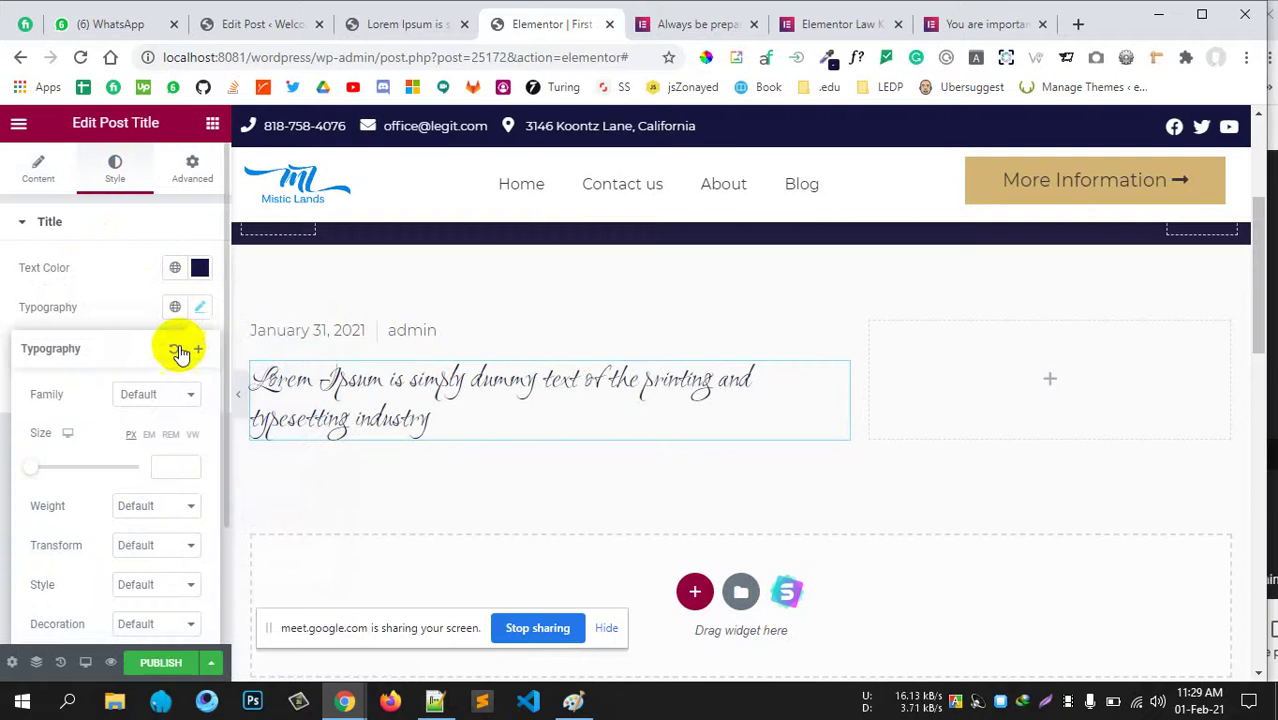
left_click(148, 398)
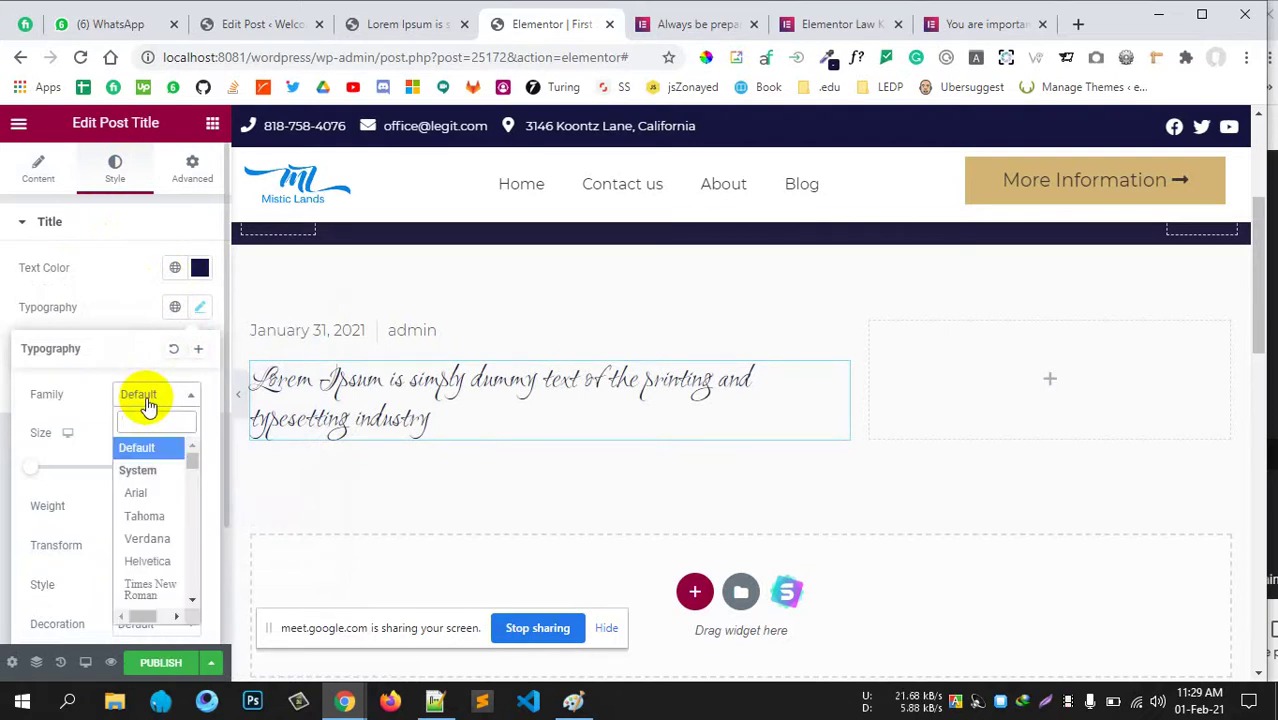
type("merri")
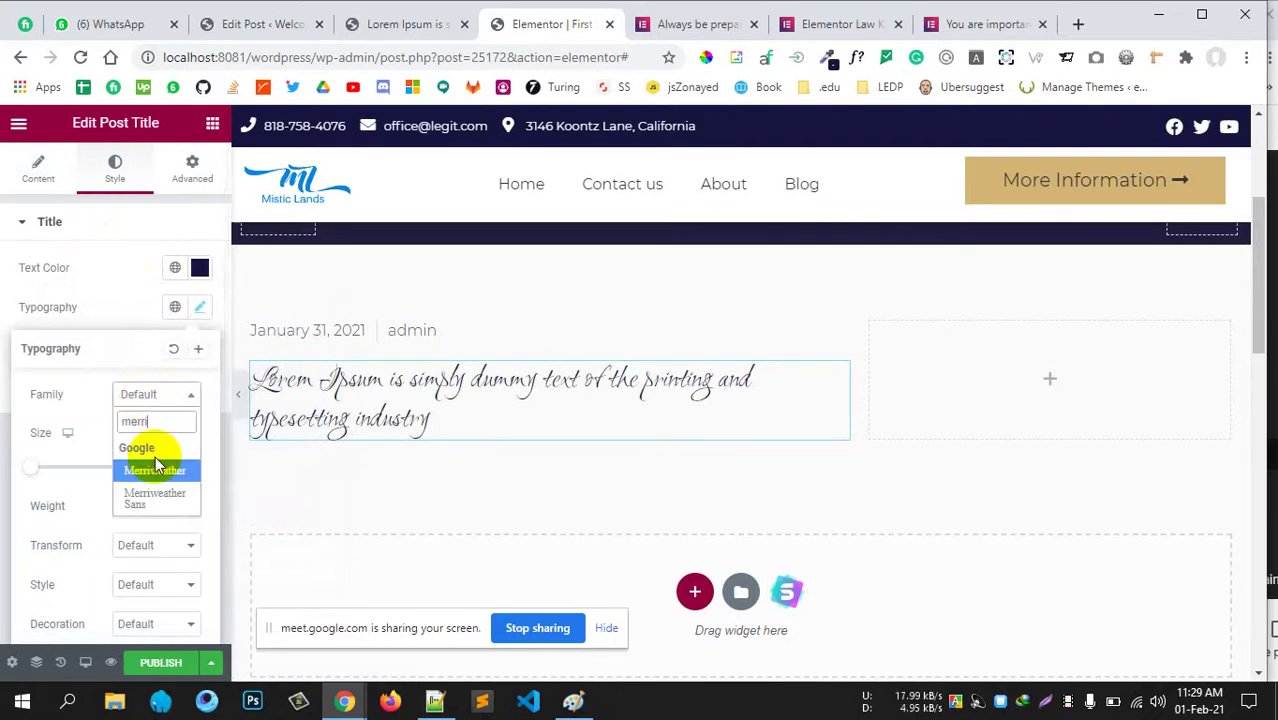
left_click(155, 471)
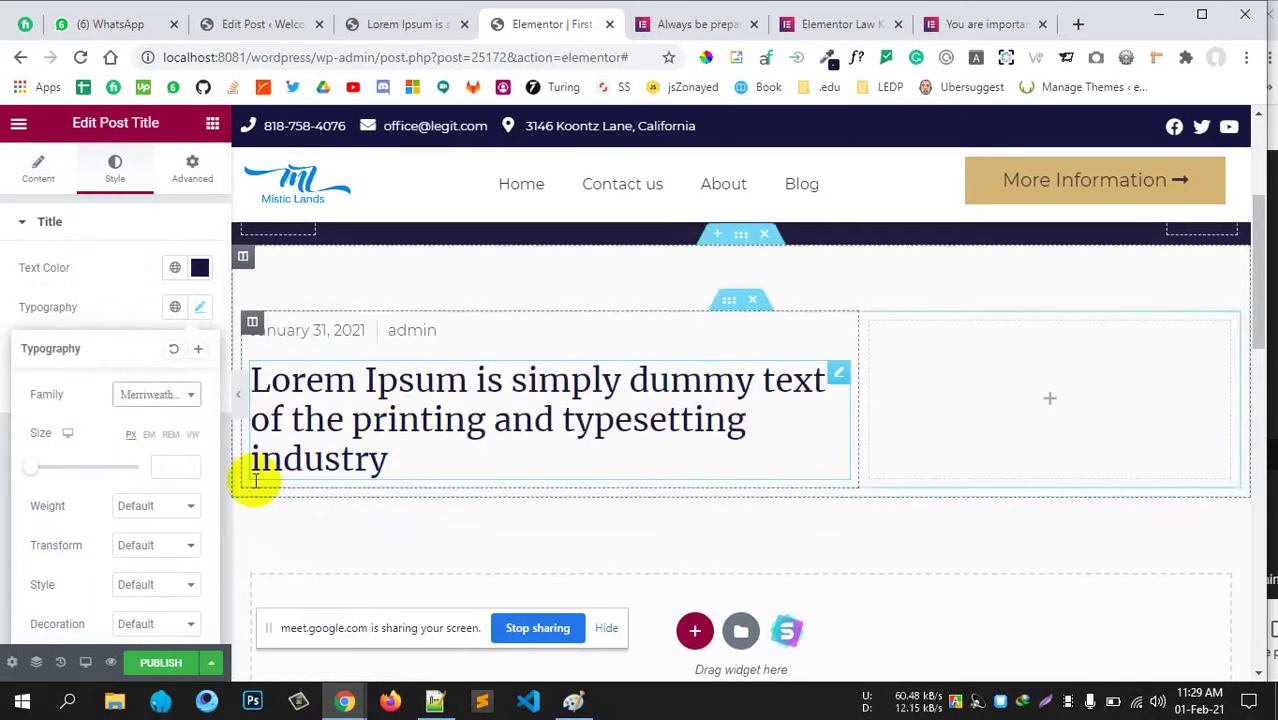
scroll(107, 502, "down", 1)
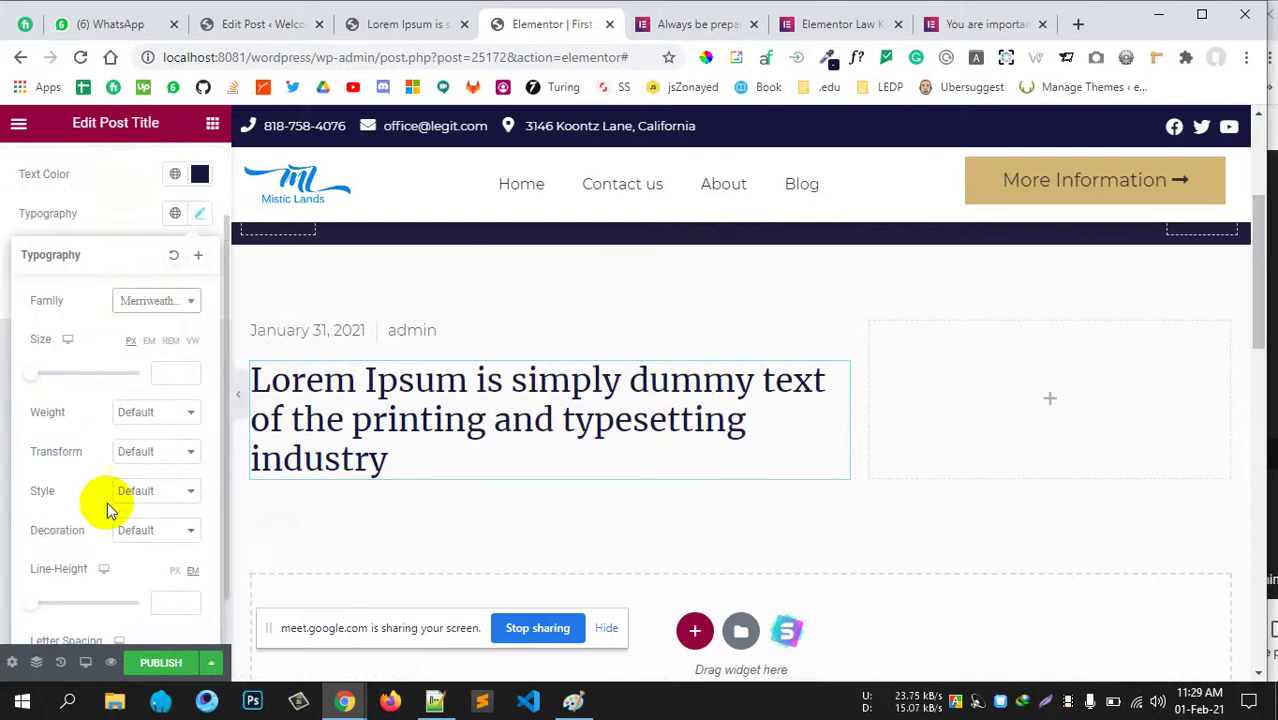
left_click(162, 374)
type("28")
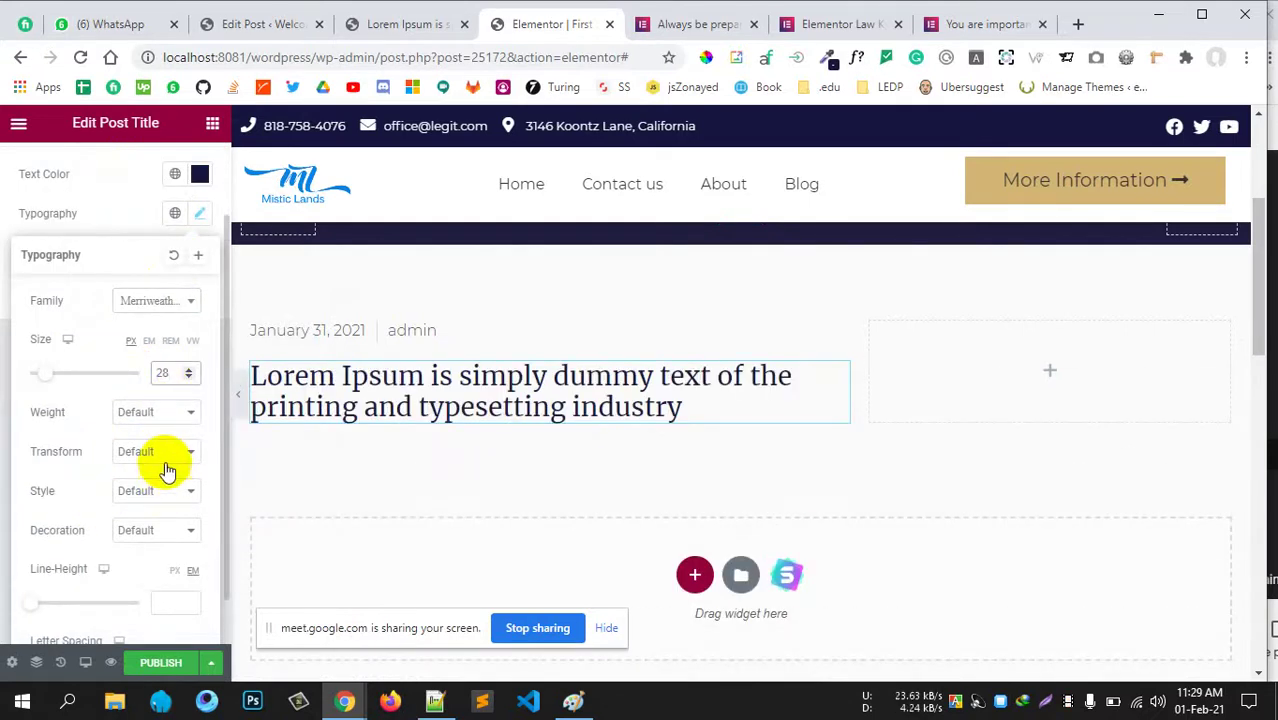
Set the post title's font weight to 300 and its line height to 39 px.
left_click(163, 414)
left_click(133, 468)
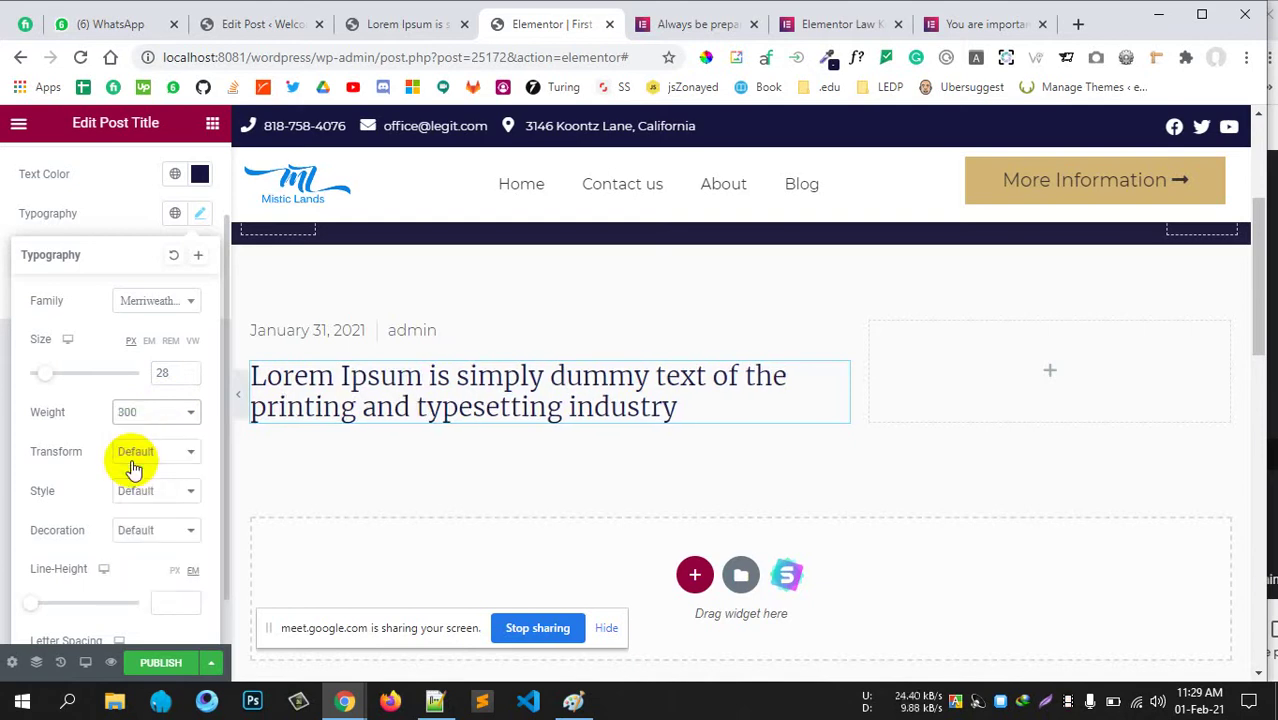
scroll(150, 490, "down", 1)
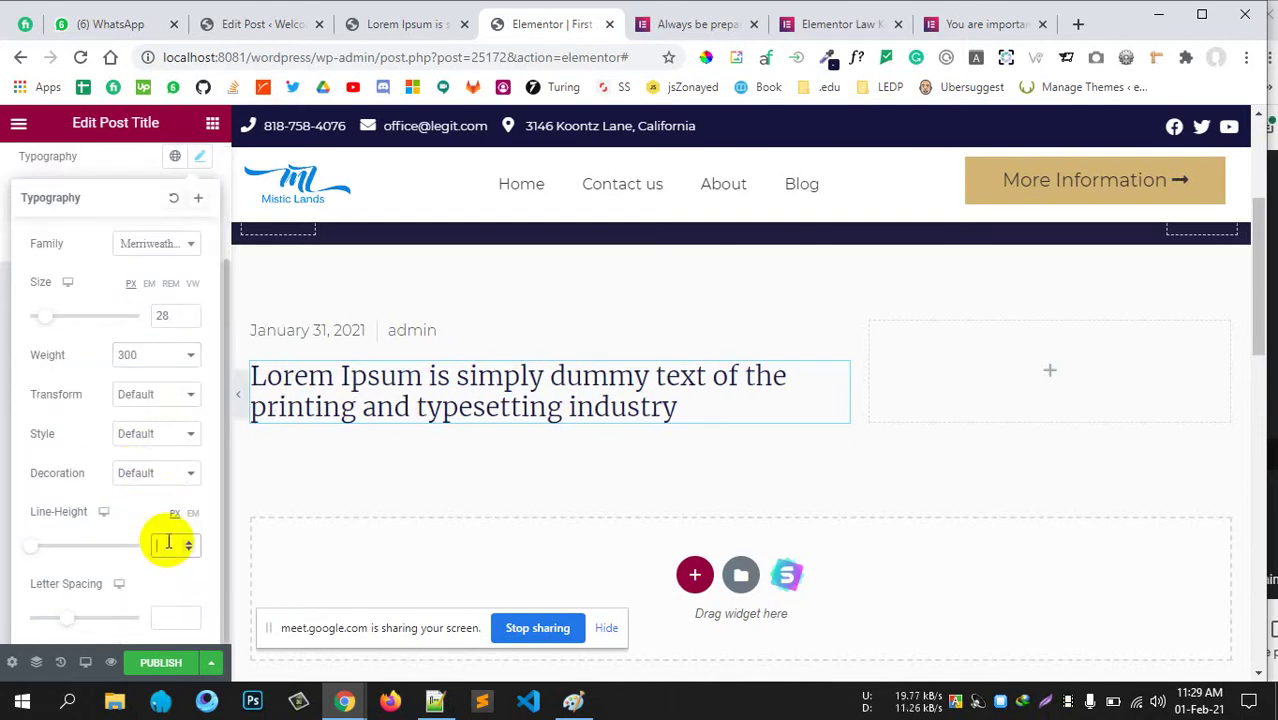
type("38")
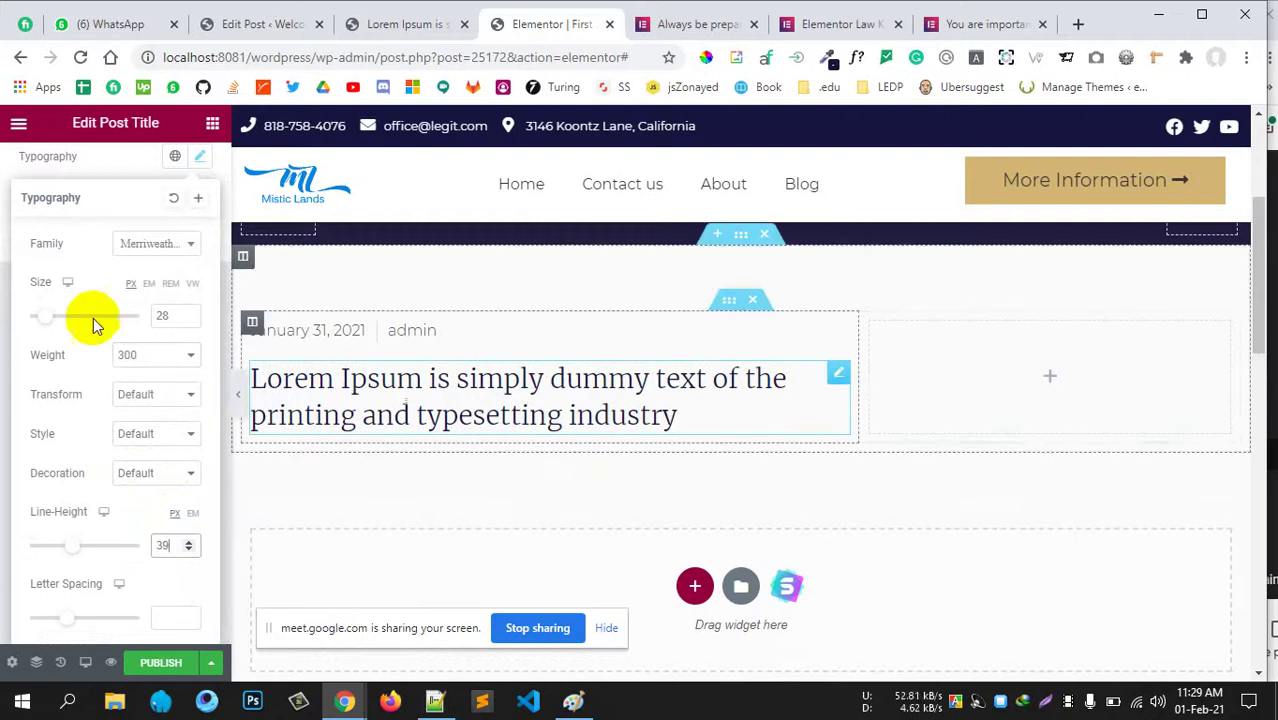
scroll(110, 295, "up", 3)
left_click(117, 287)
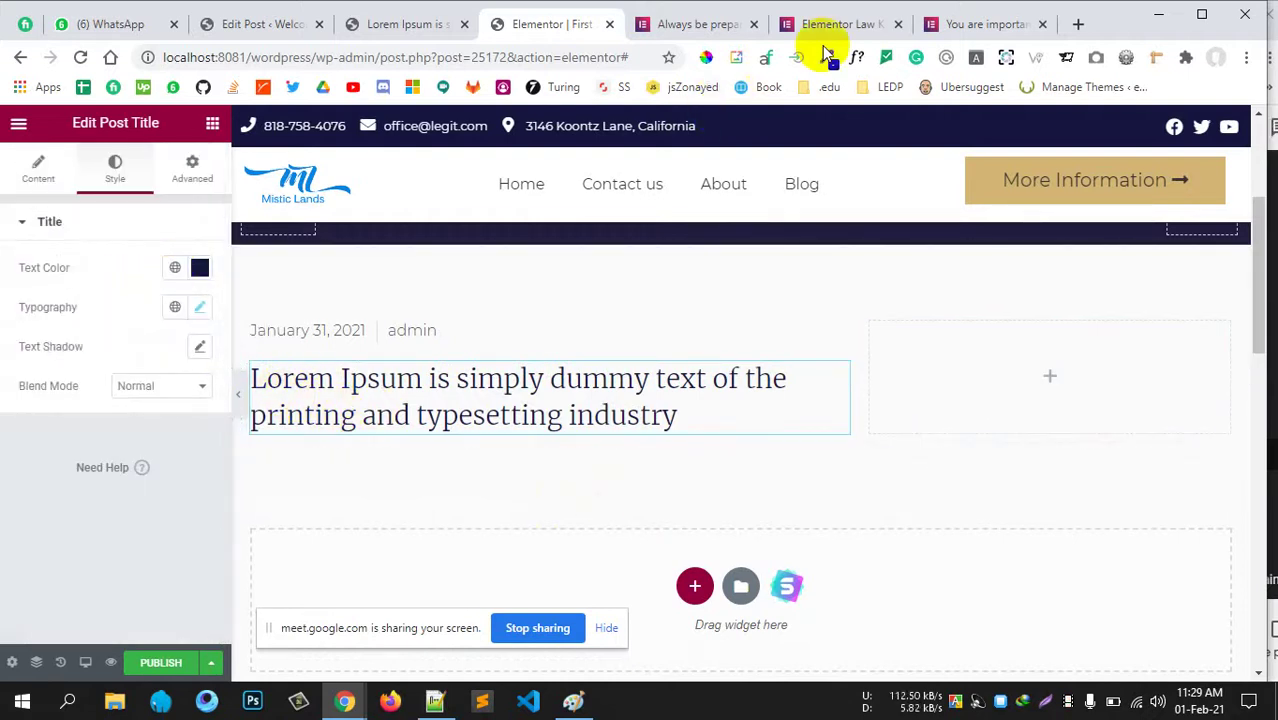
Check the title styling on the reference law-firm post and give the post title a Solid border type.
left_click(979, 24)
scroll(160, 315, "up", 2)
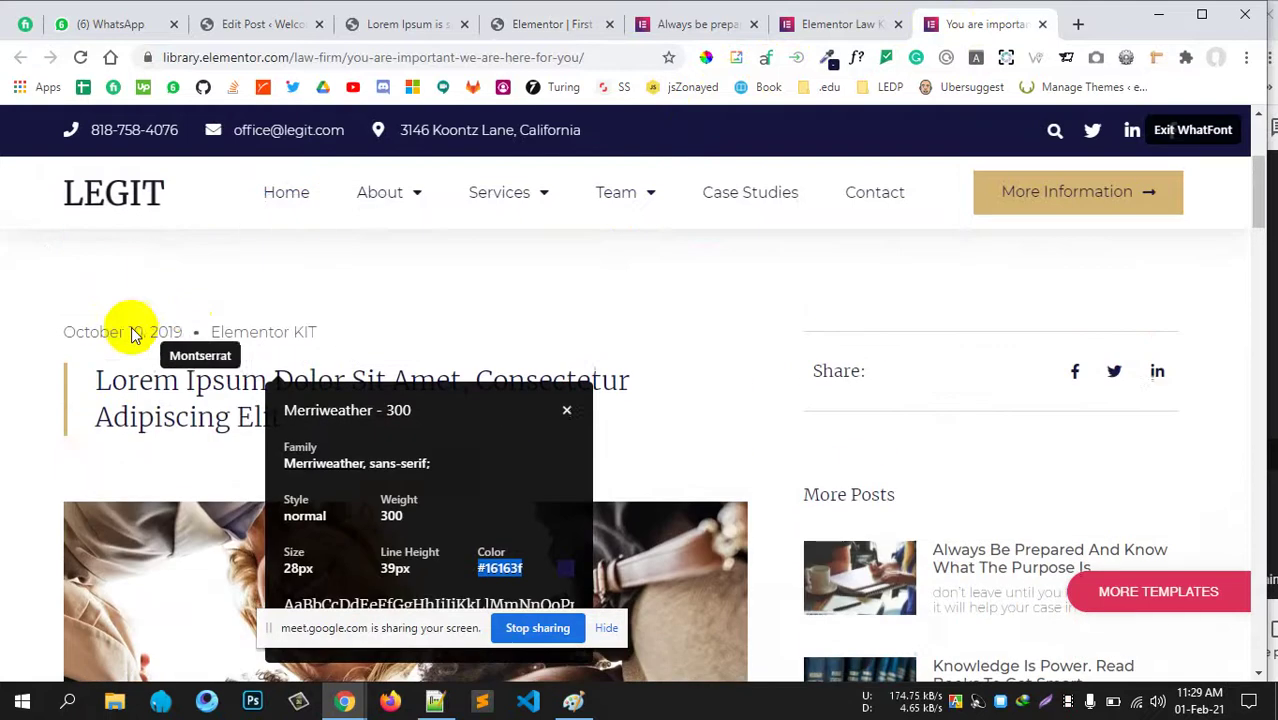
left_click(530, 30)
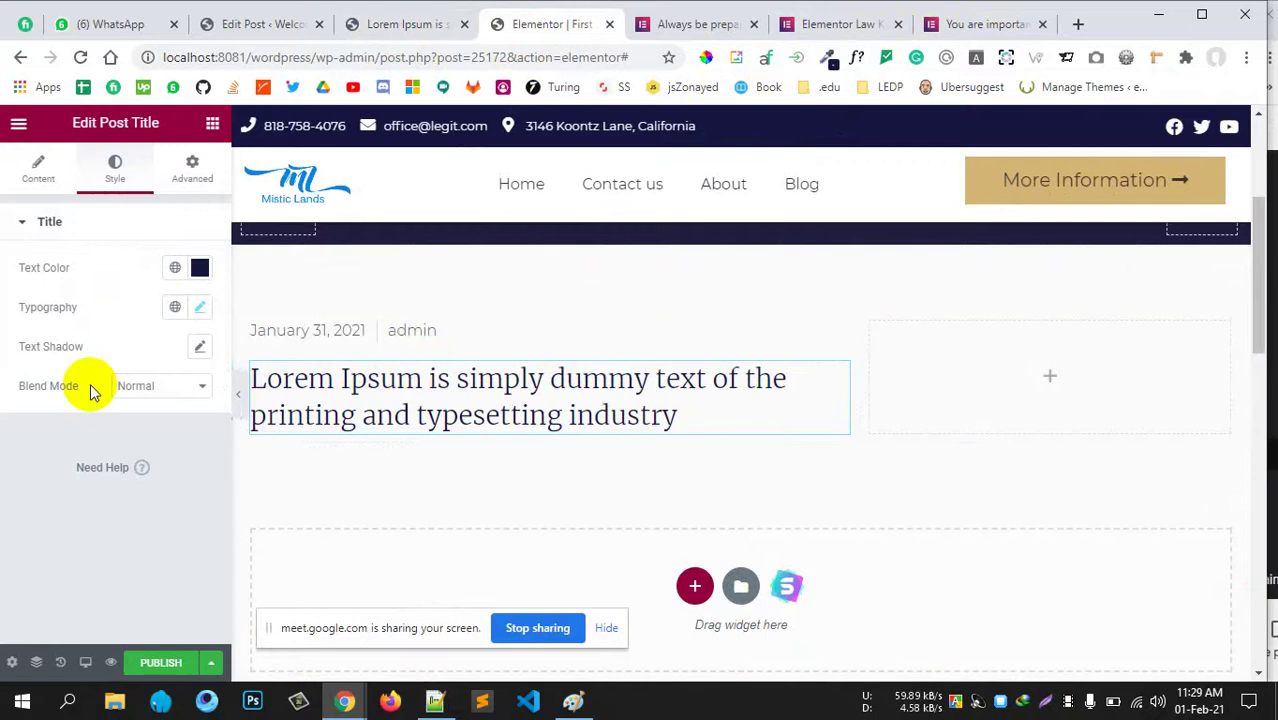
left_click(192, 166)
scroll(85, 395, "down", 3)
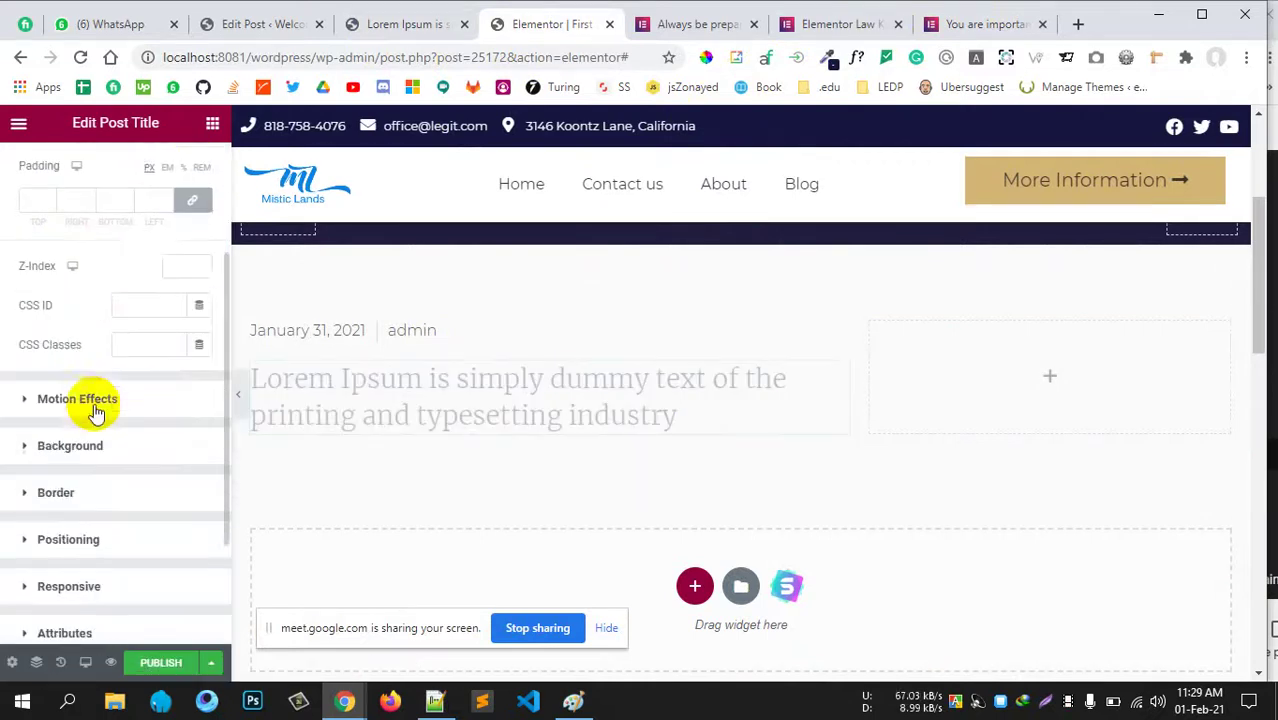
left_click(50, 405)
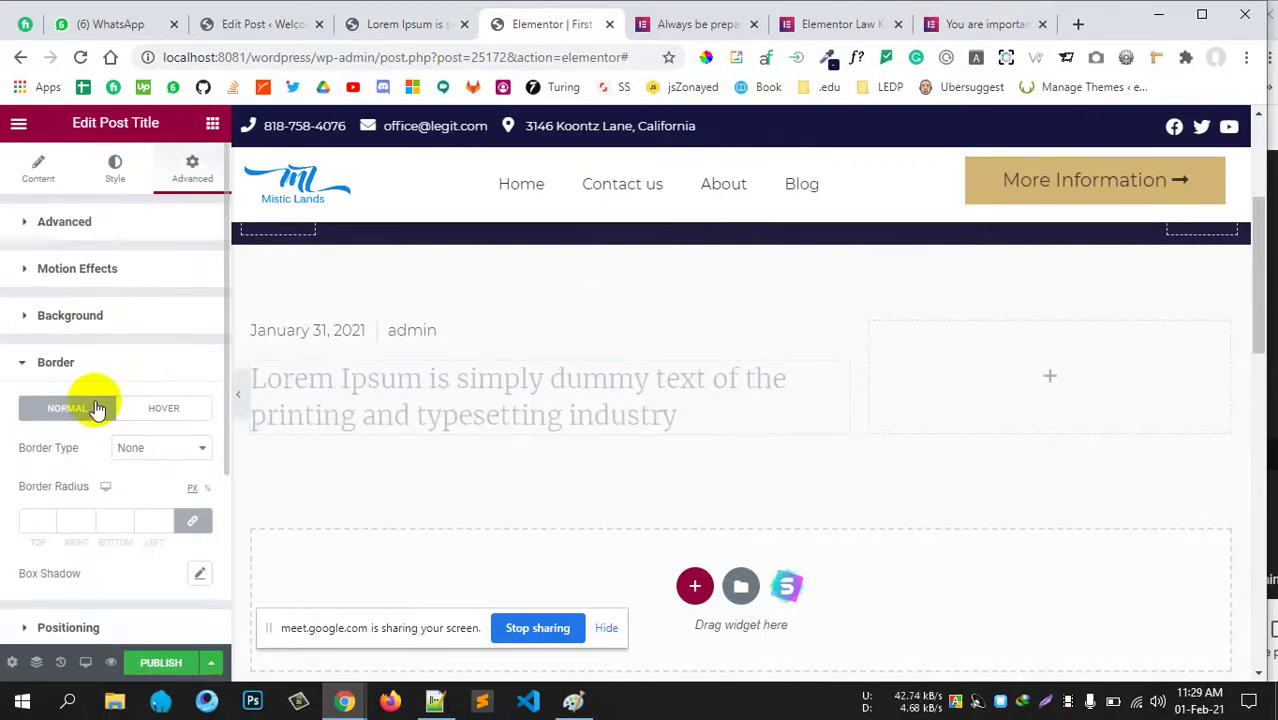
scroll(114, 380, "down", 2)
left_click(160, 262)
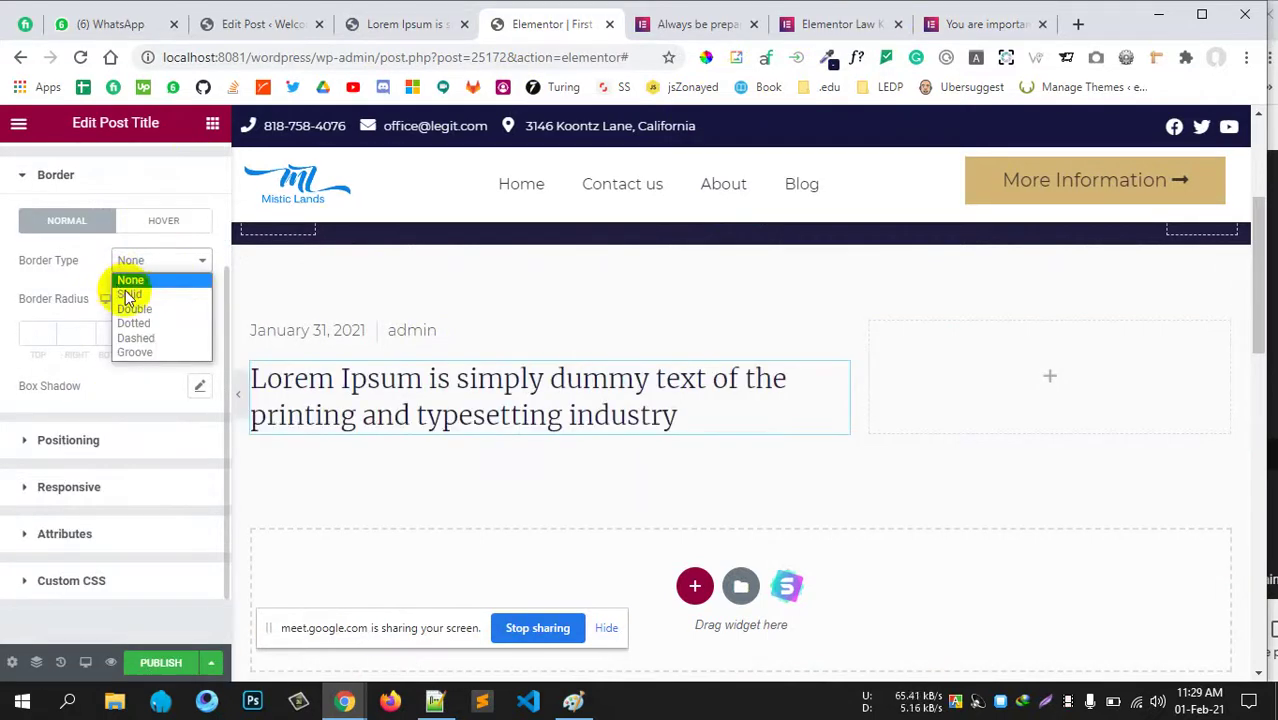
left_click(127, 295)
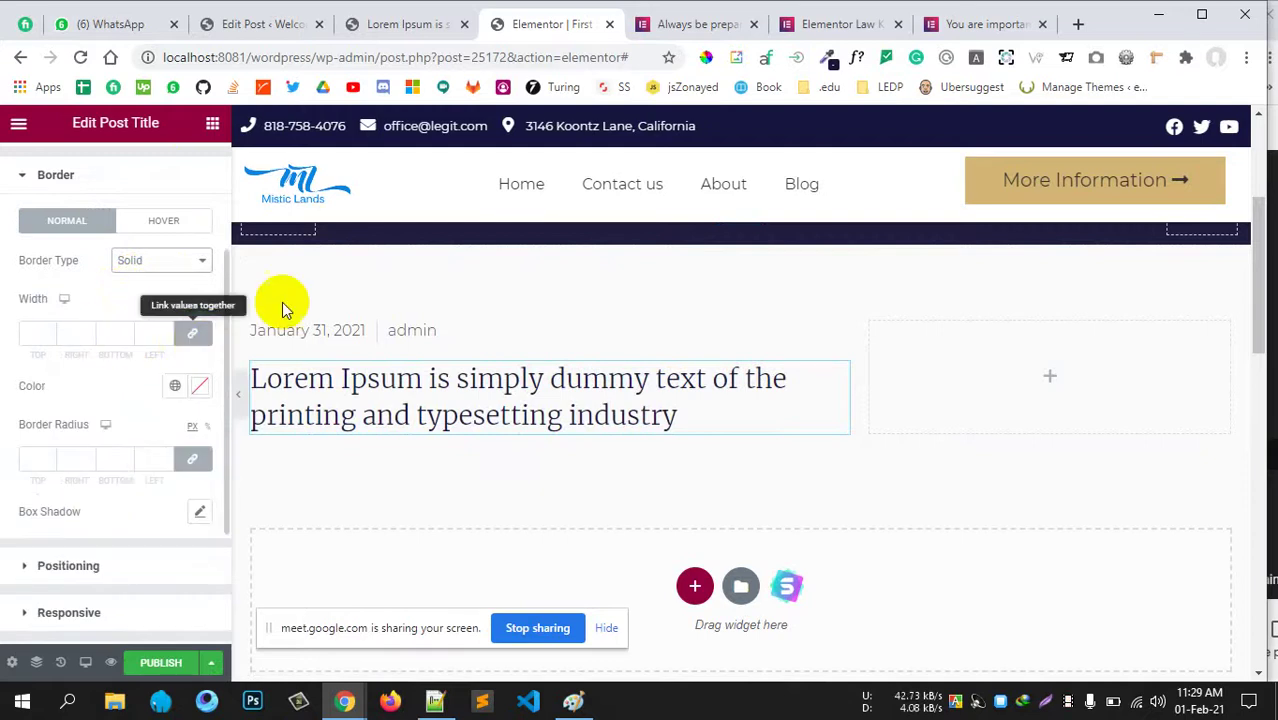
Compare with the reference title's accent bar and set unlinked border widths of 5 on the left and 0 on the other sides.
left_click(975, 24)
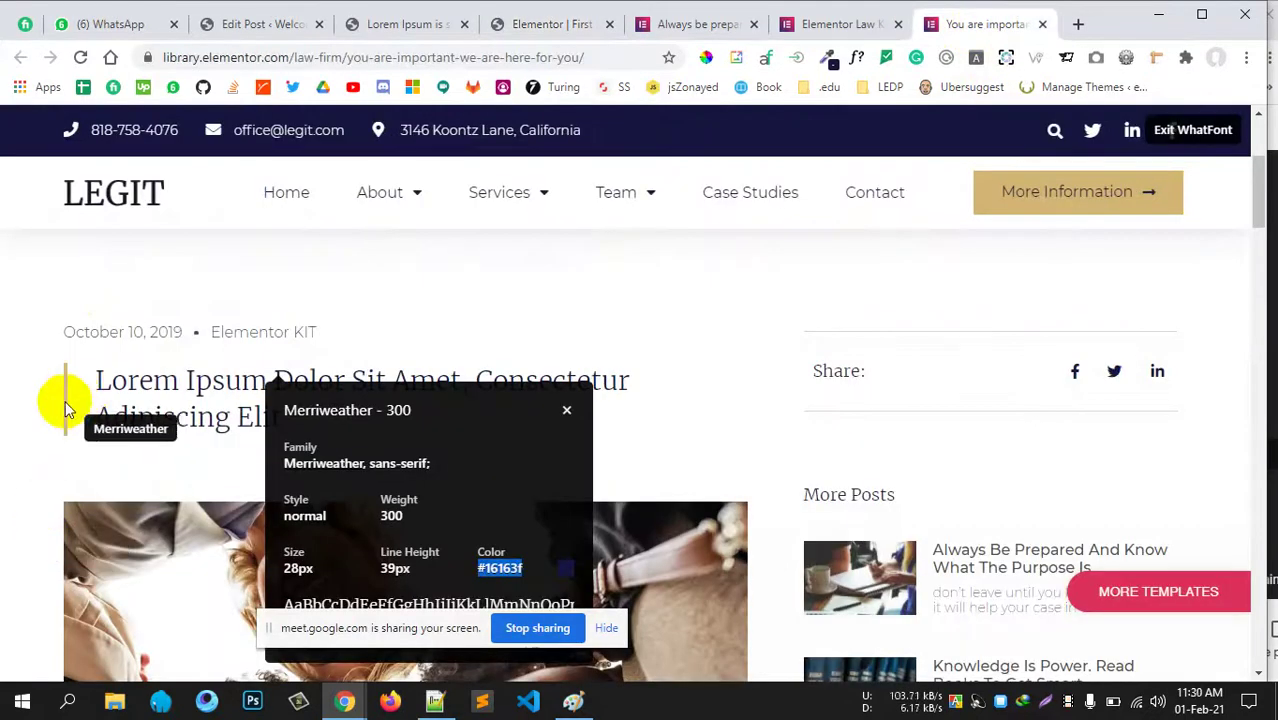
left_click(548, 26)
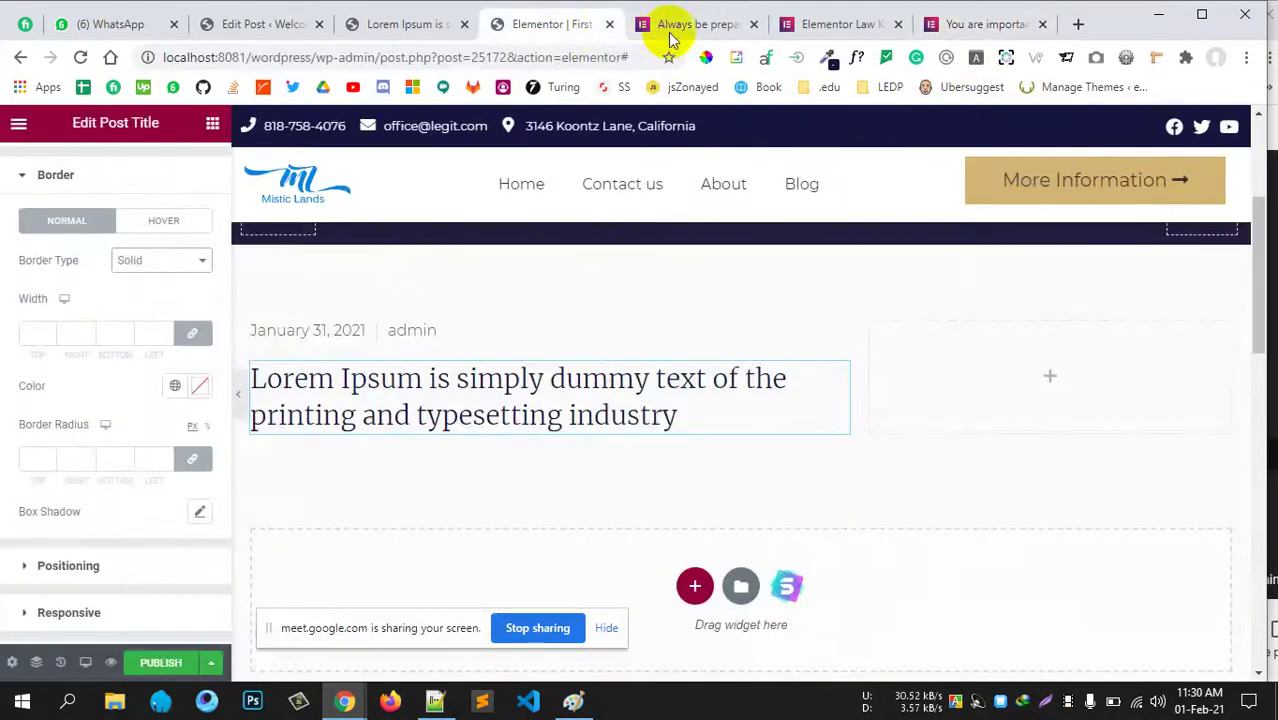
left_click(183, 337)
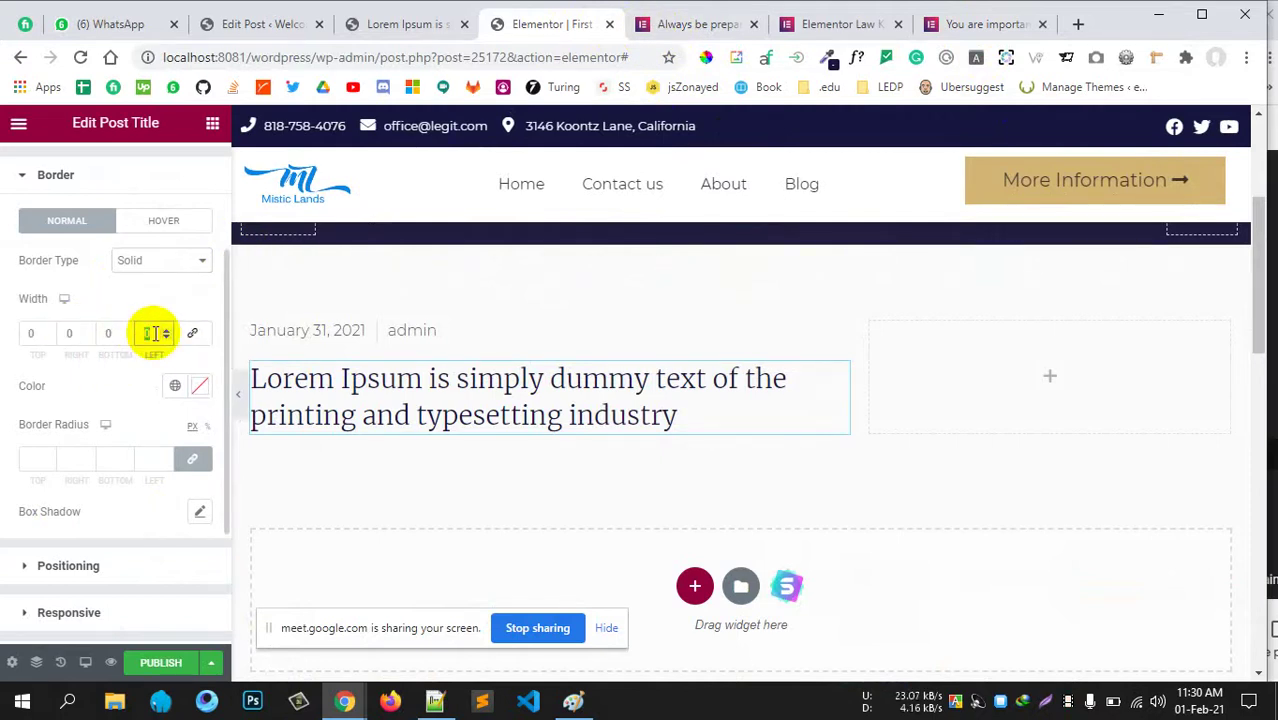
left_click(150, 333)
type("5")
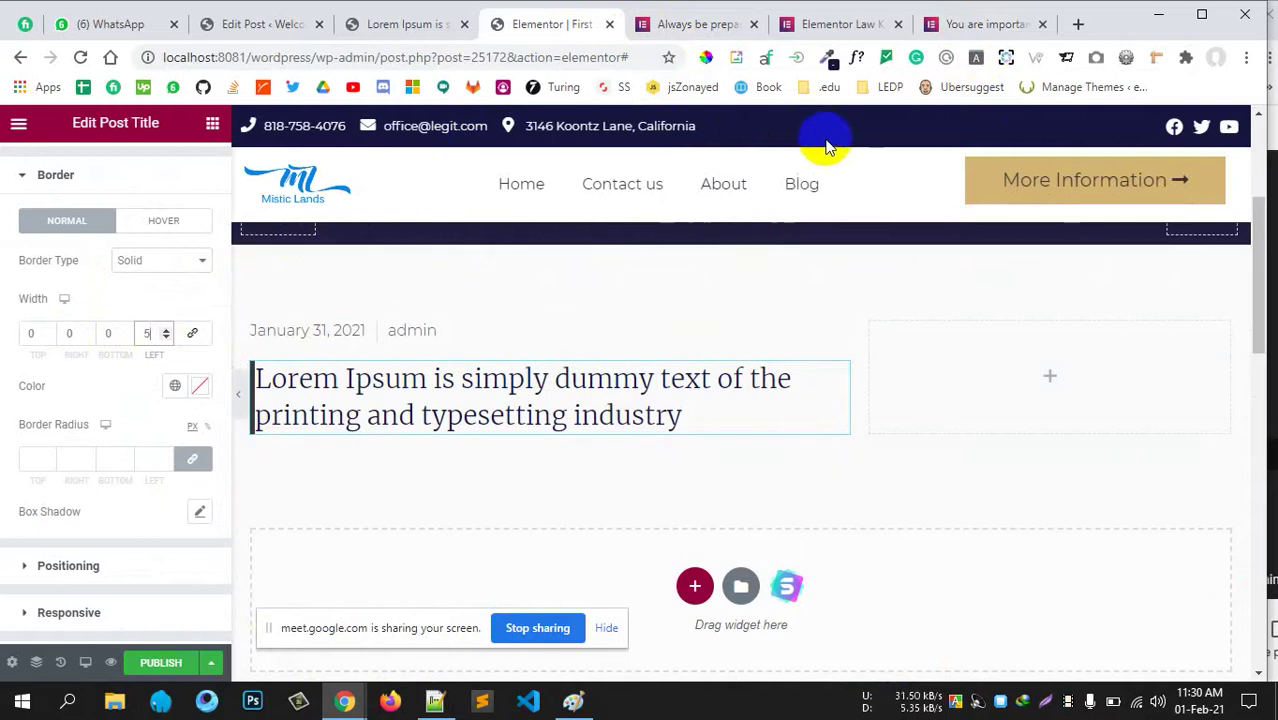
Sample the colour D3B574 from the accent bar beside the title on the reference law-firm post.
left_click(955, 24)
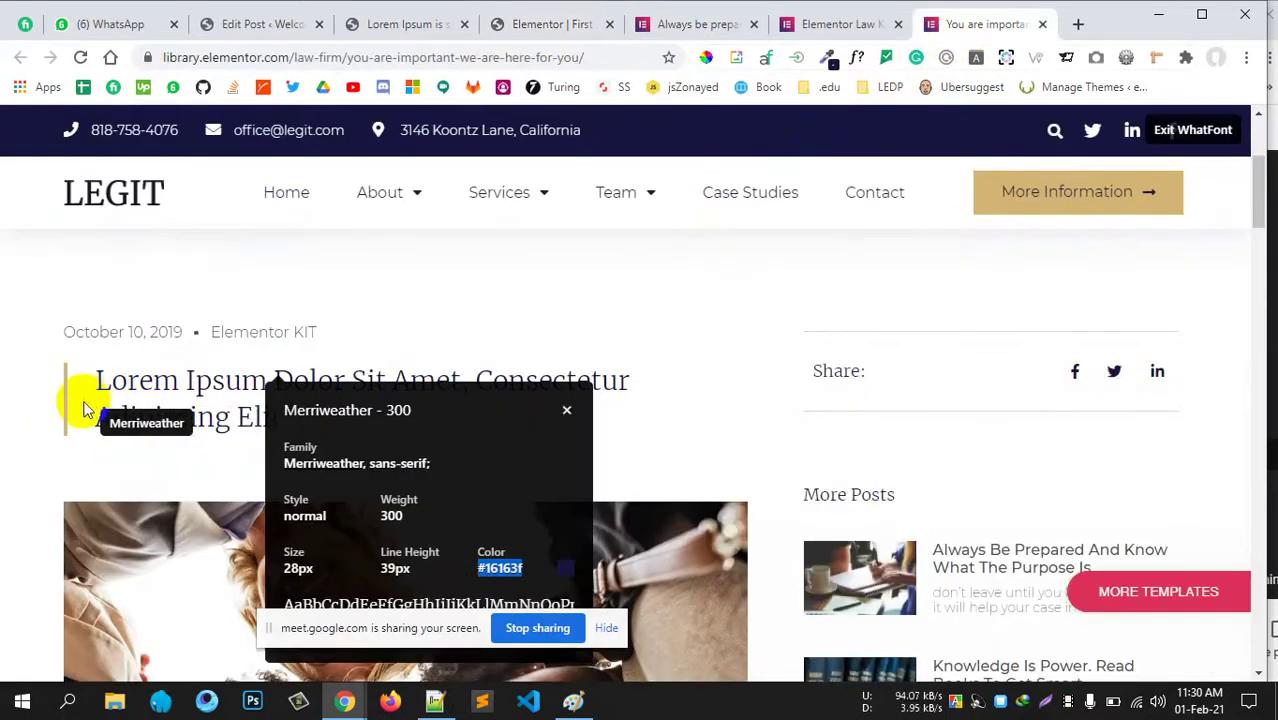
left_click(700, 60)
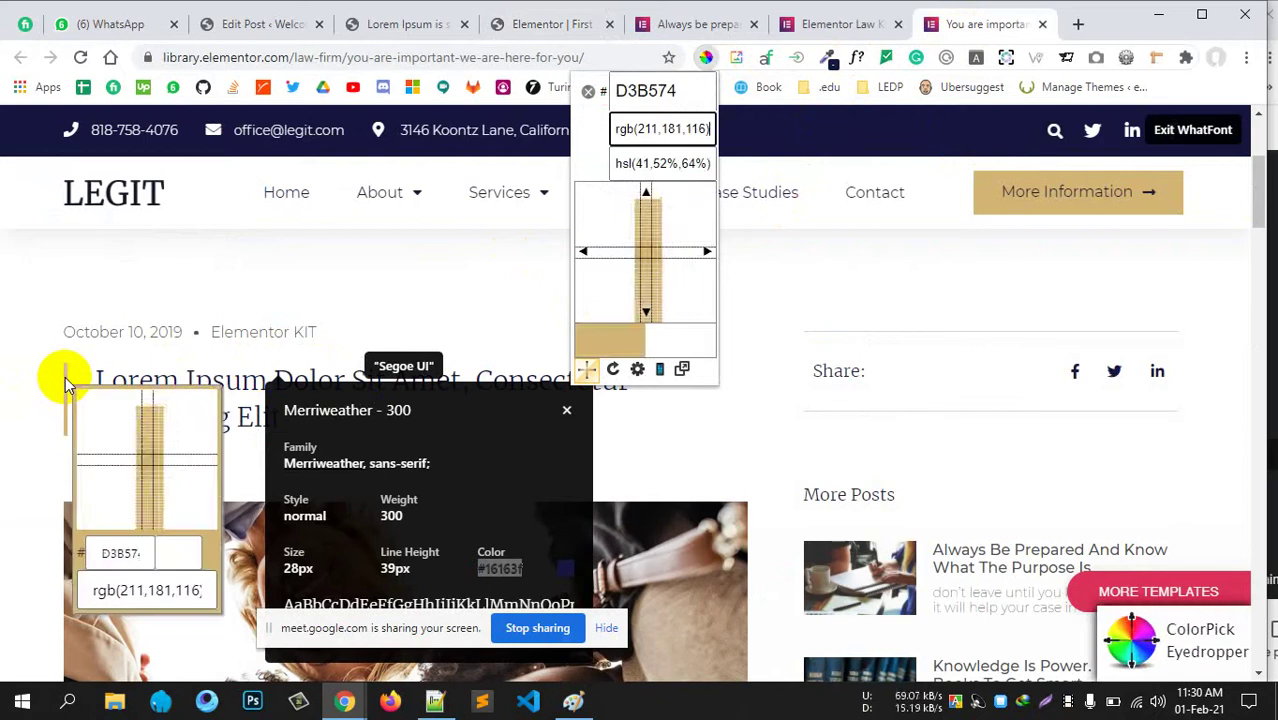
left_click(65, 376)
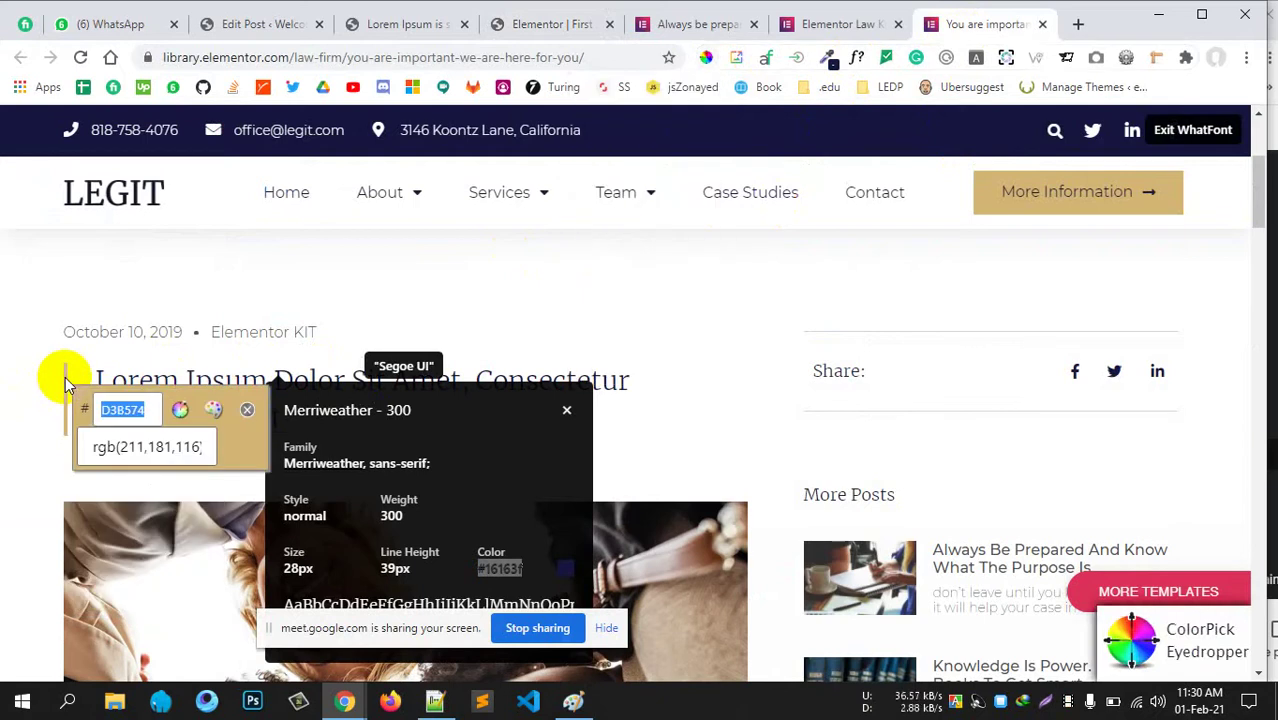
left_click(247, 409)
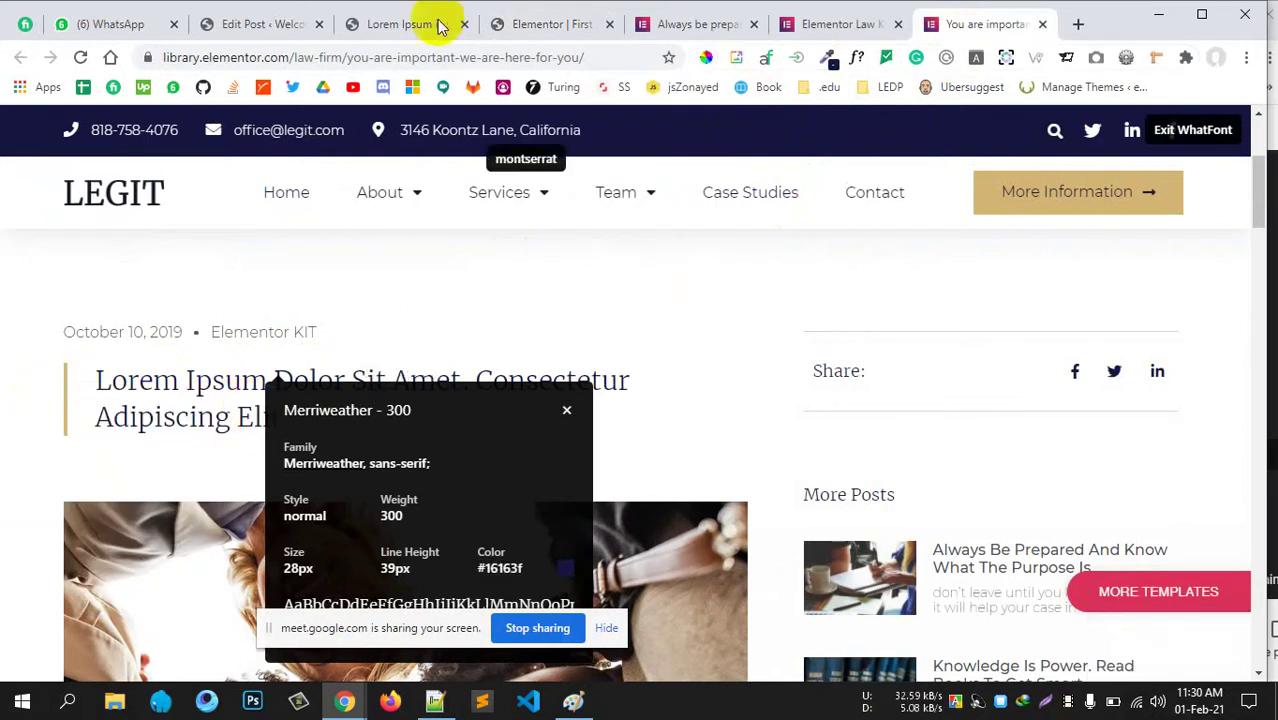
Set the post title's border color to D3B574 in the Elementor template.
left_click(556, 25)
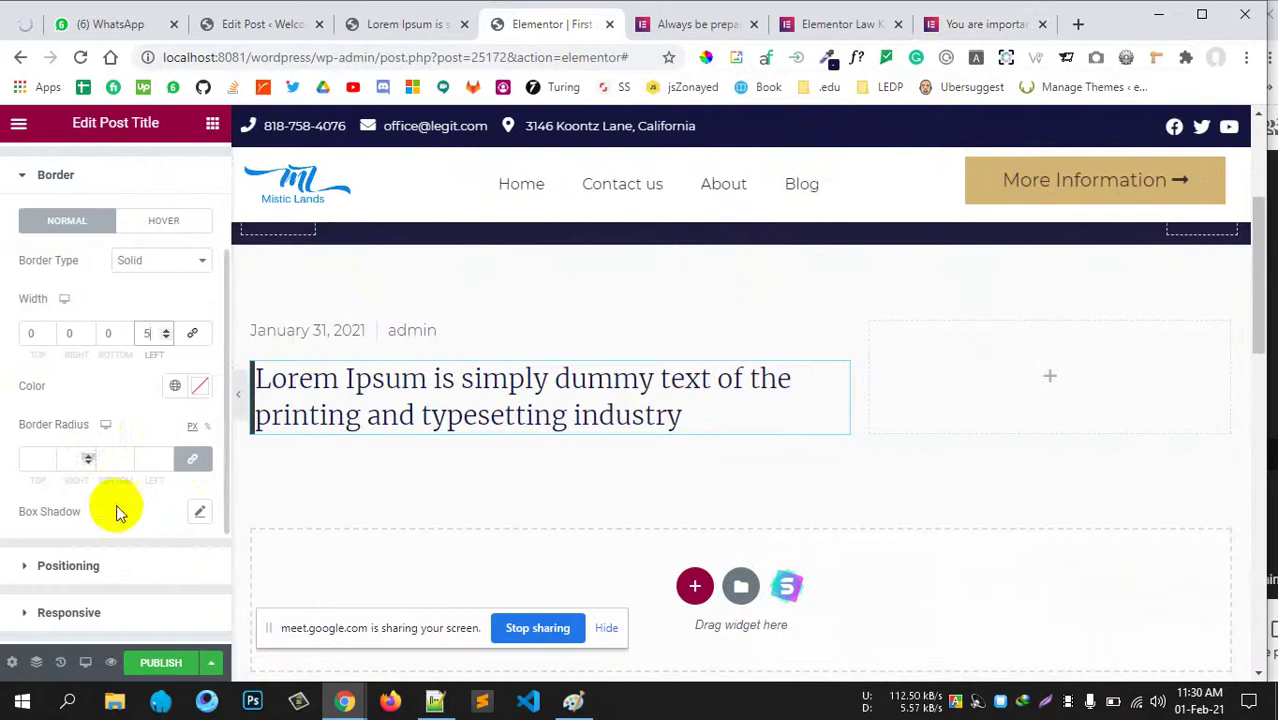
left_click(199, 387)
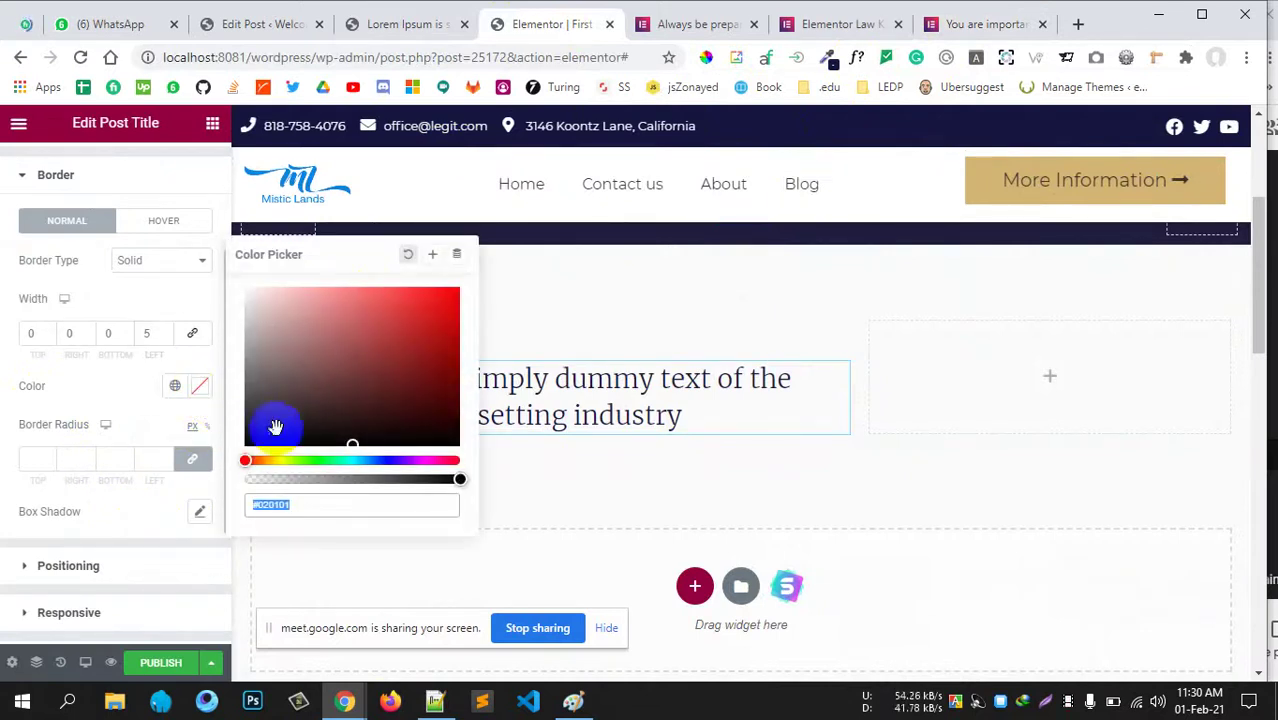
type("#D3B574")
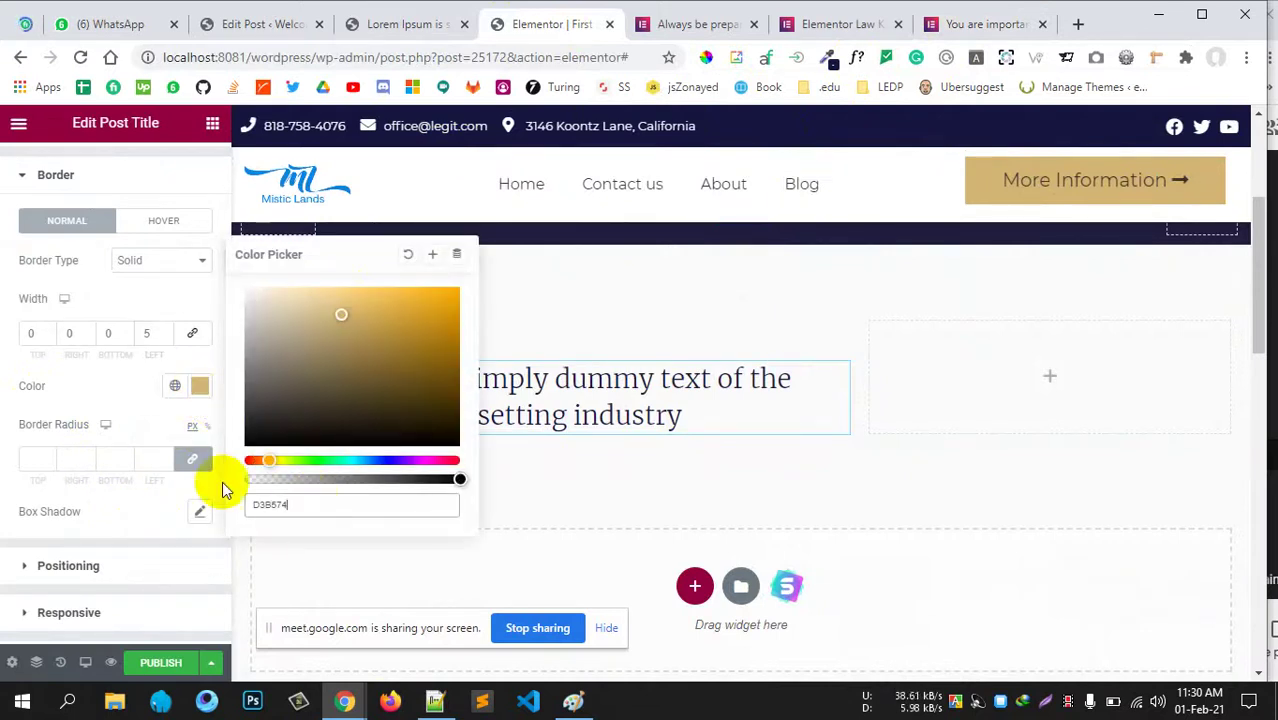
left_click(100, 400)
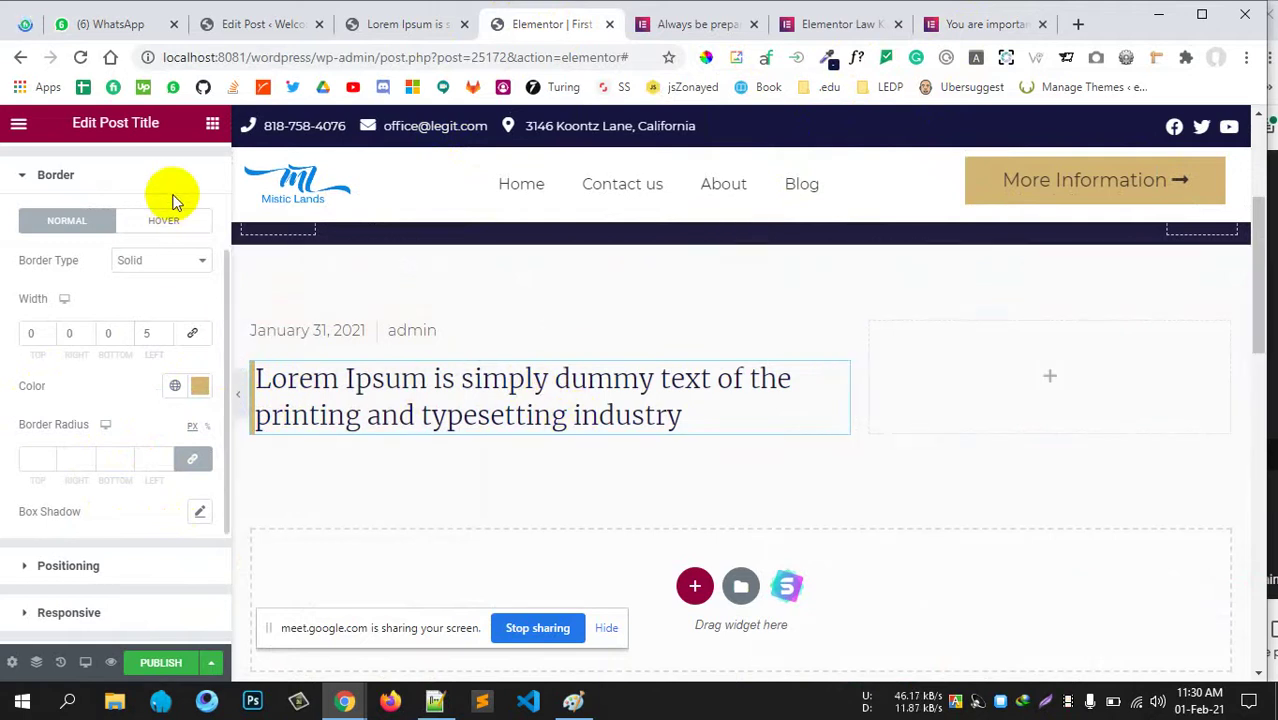
Set the post title's left padding to 20 px, unlinked from the other sides, which stay 0.
scroll(160, 215, "up", 2)
left_click(155, 364)
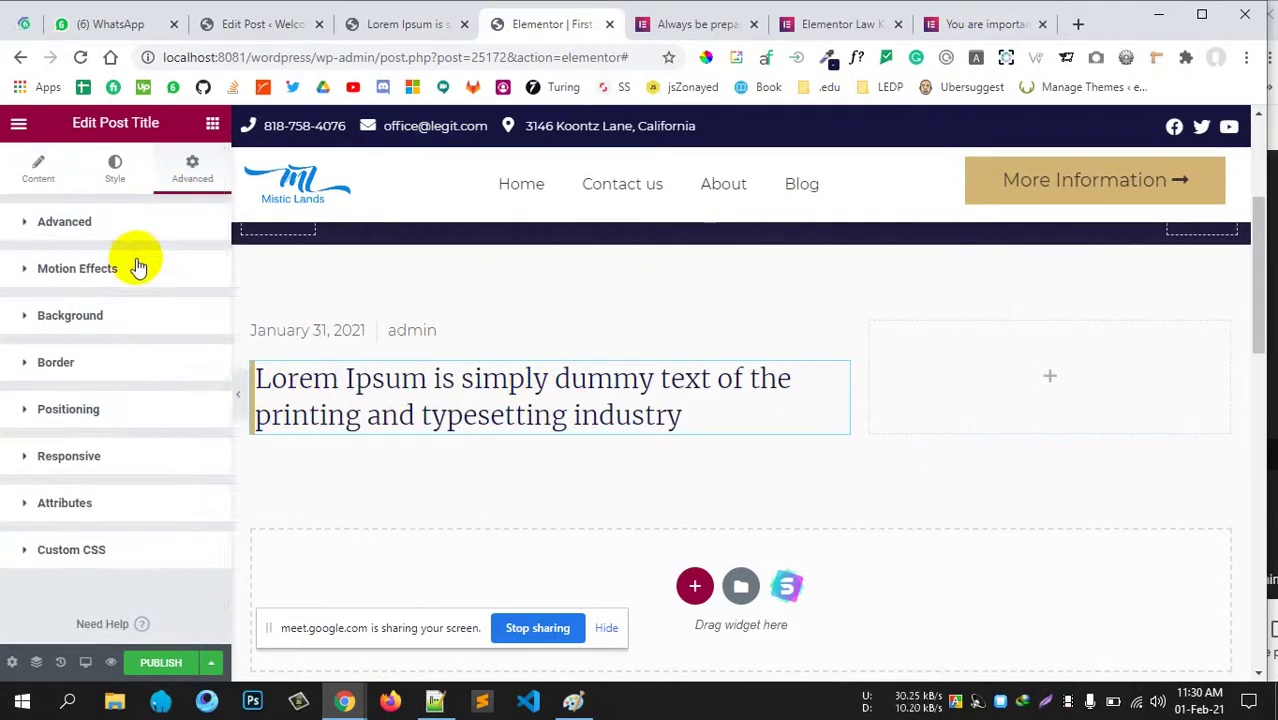
left_click(133, 222)
scroll(150, 300, "down", 2)
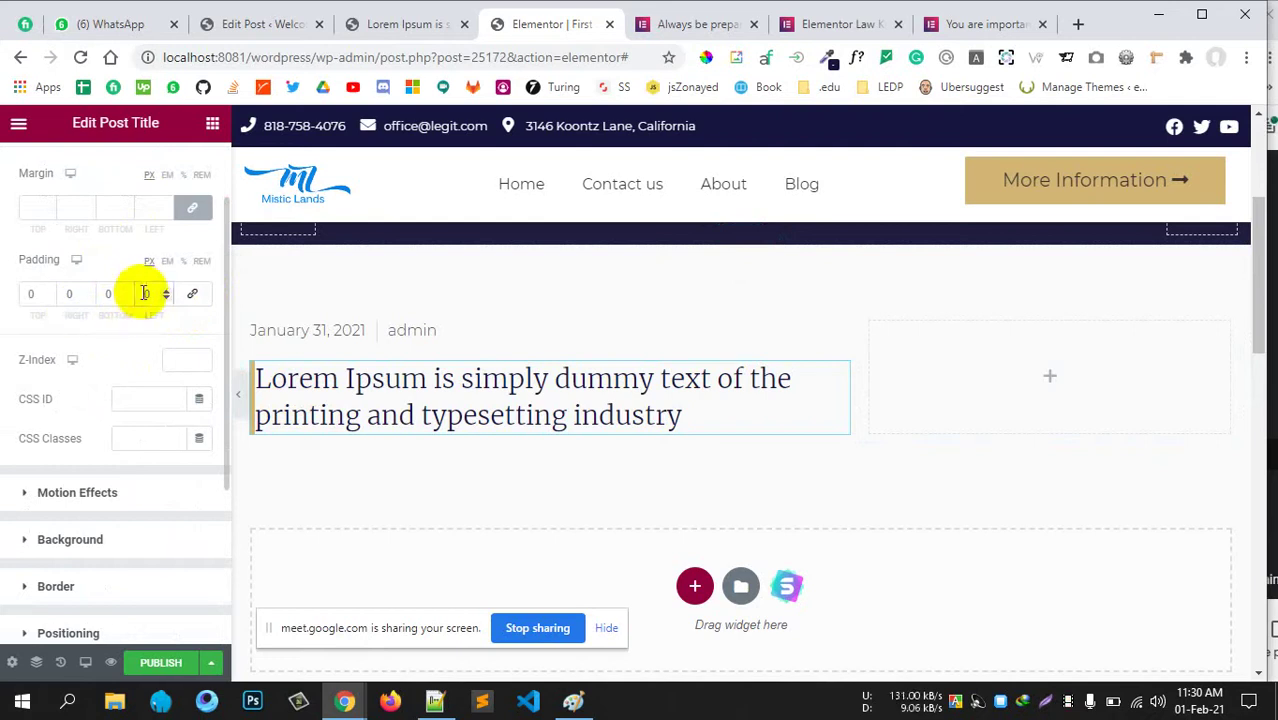
left_click(144, 293)
type("20")
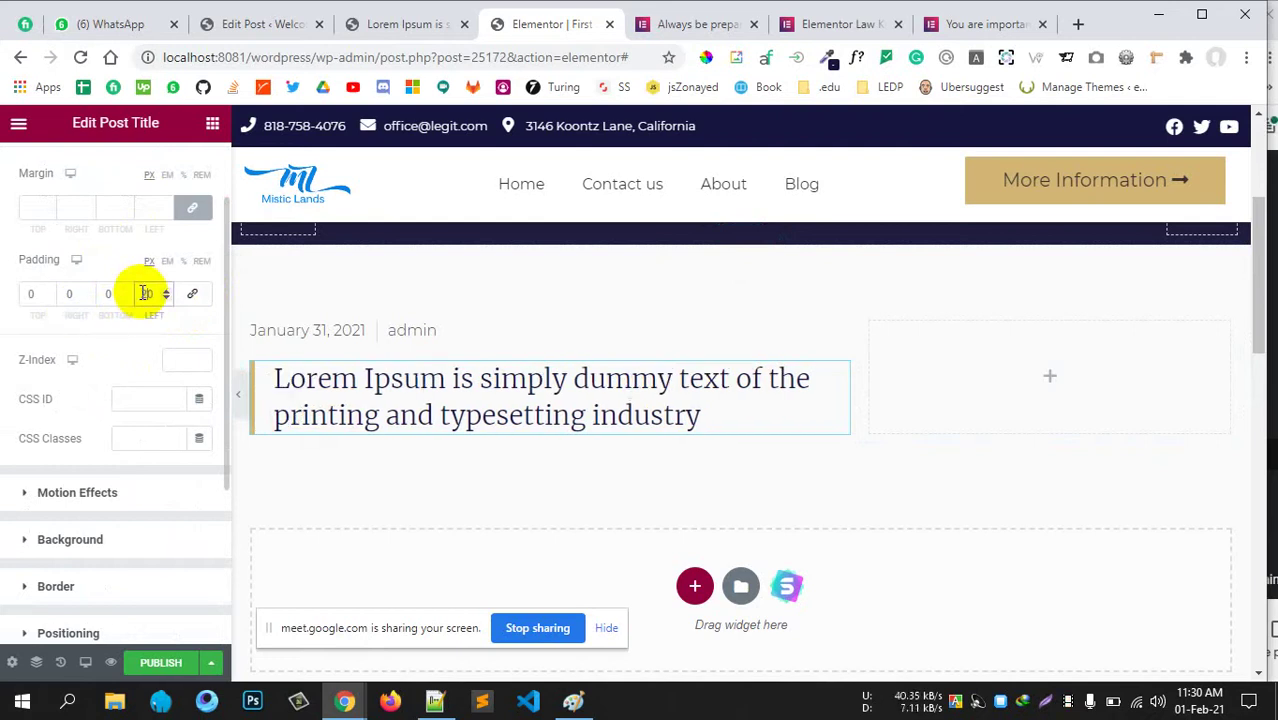
scroll(471, 436, "down", 2)
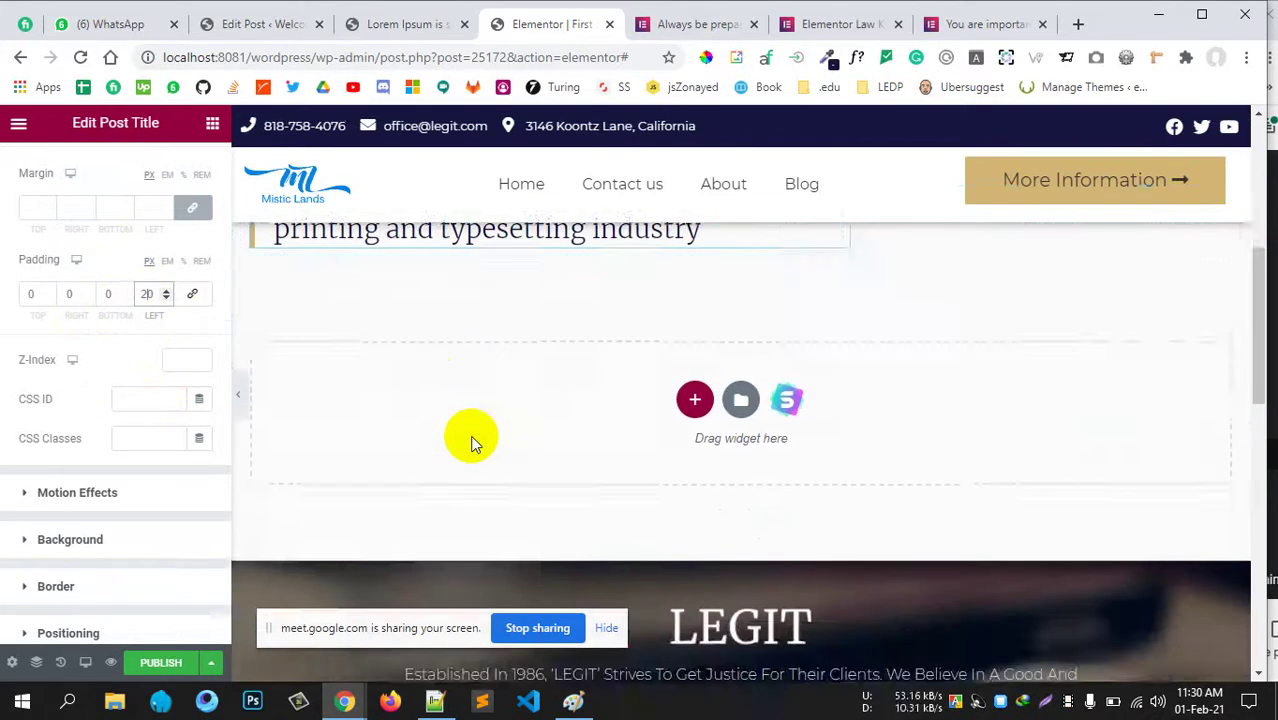
scroll(473, 442, "up", 2)
scroll(474, 445, "up", 1)
scroll(478, 430, "down", 1)
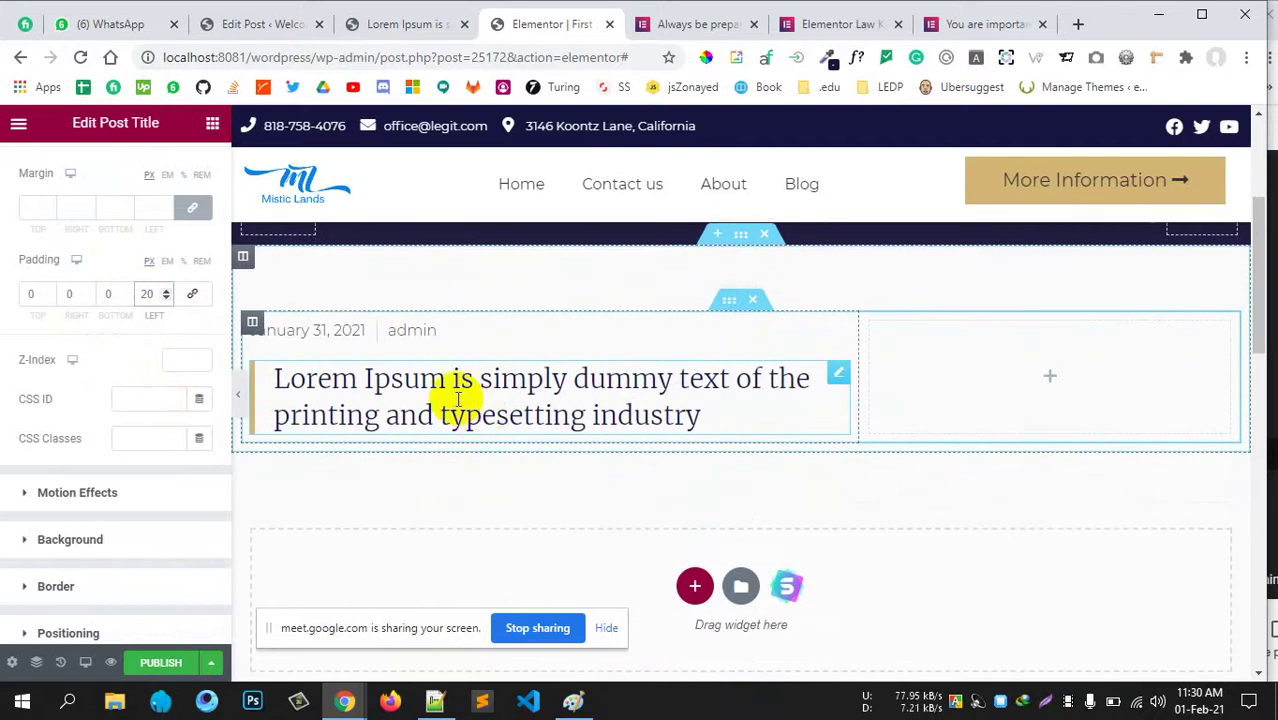
scroll(195, 157, "up", 1)
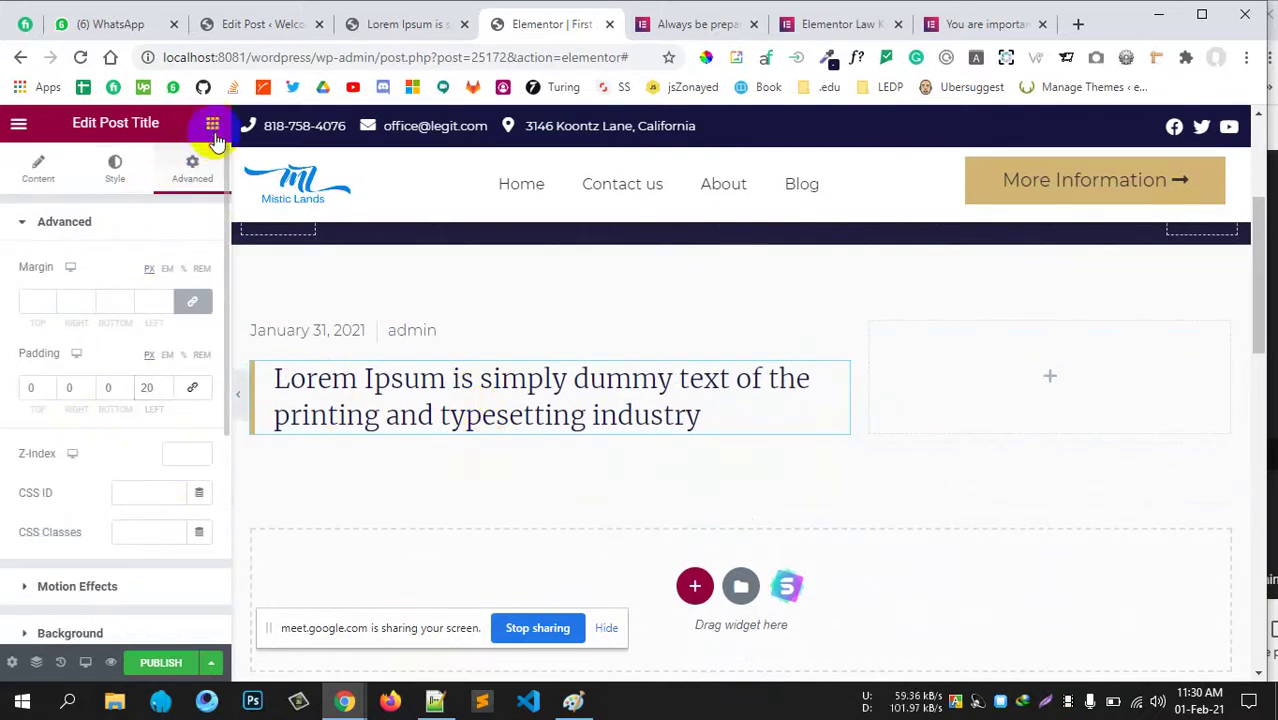
Open the widget list, dismiss the font details on the reference post and examine its image below the title and the home page's post cards.
left_click(213, 130)
left_click(955, 26)
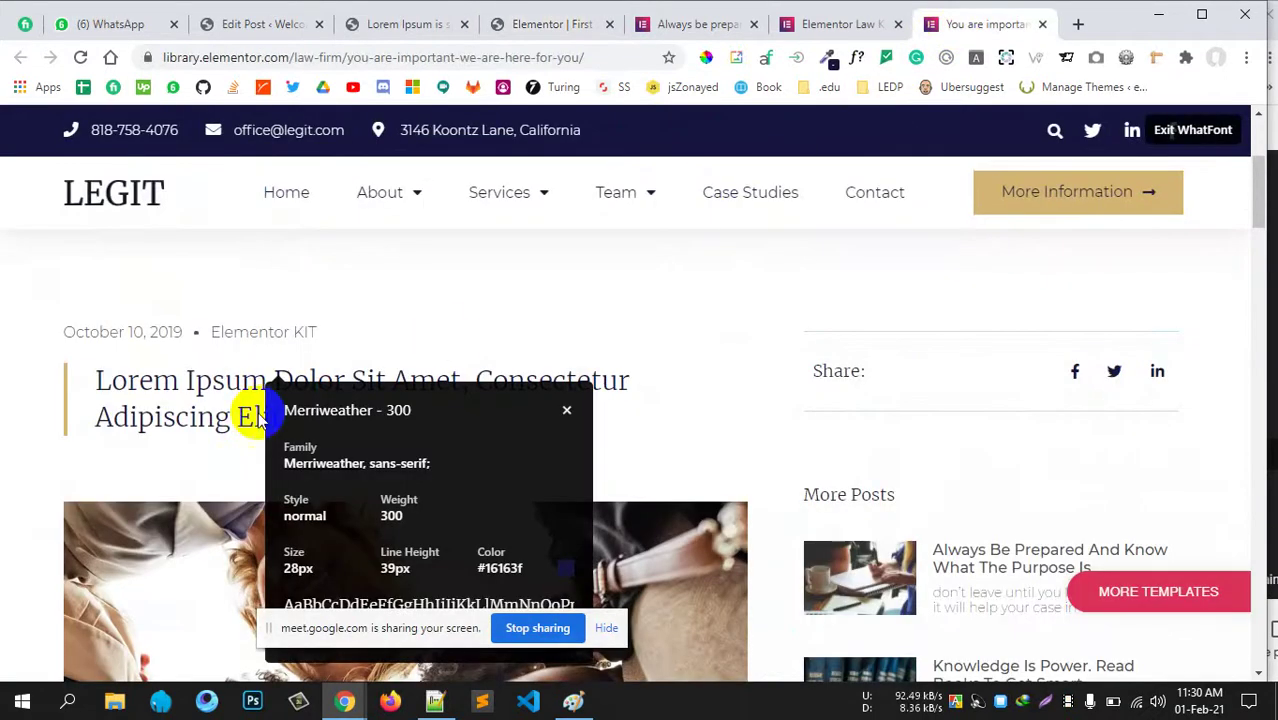
left_click(566, 412)
scroll(98, 370, "down", 3)
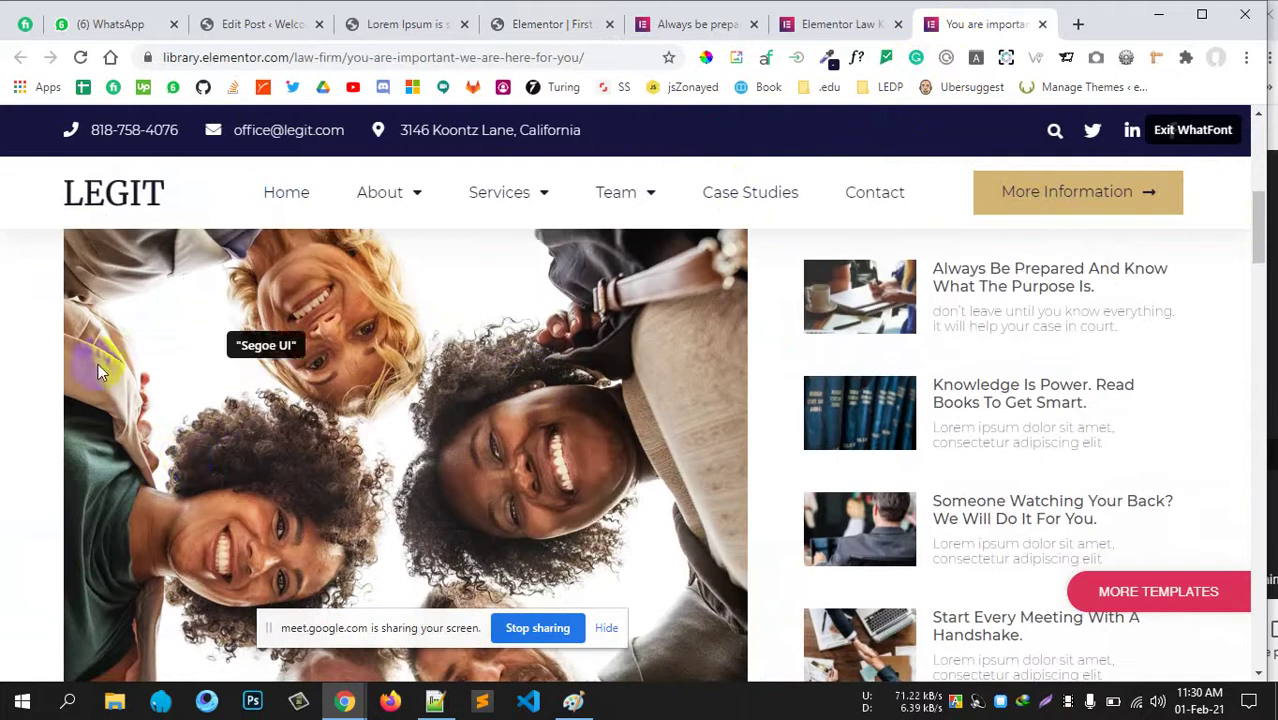
scroll(346, 488, "up", 3)
scroll(350, 480, "down", 4)
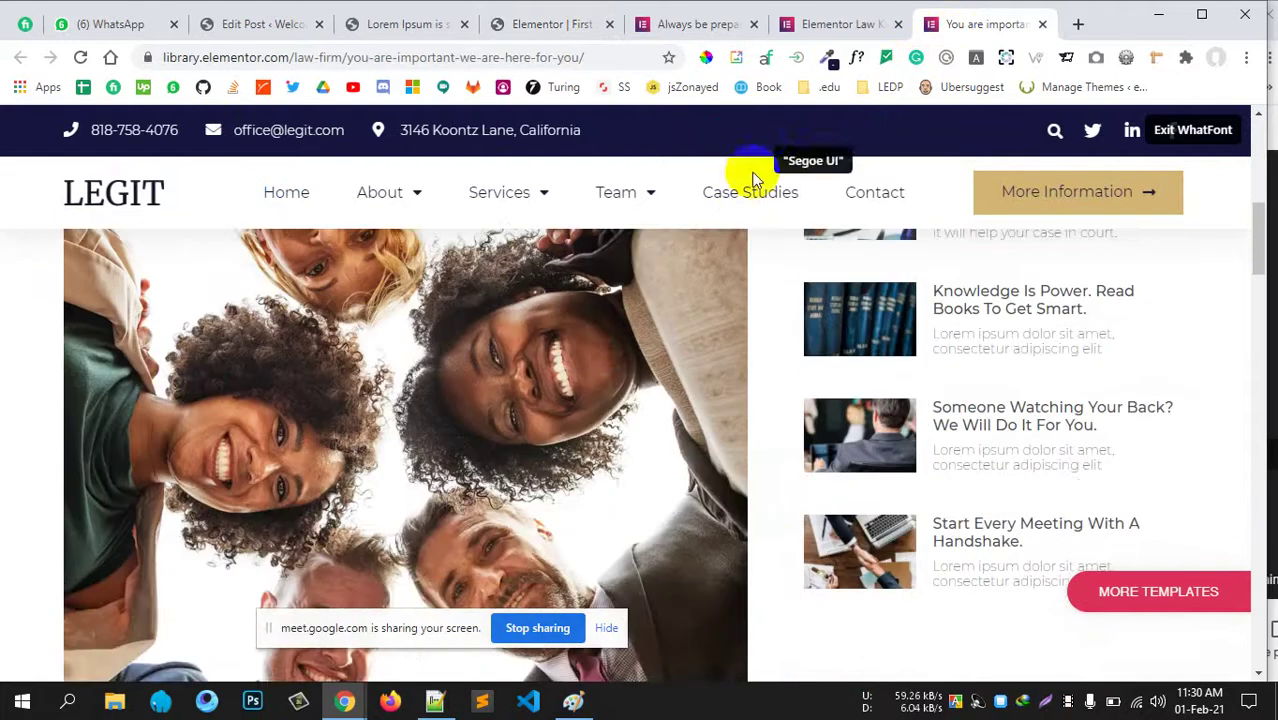
left_click(820, 26)
scroll(578, 377, "down", 2)
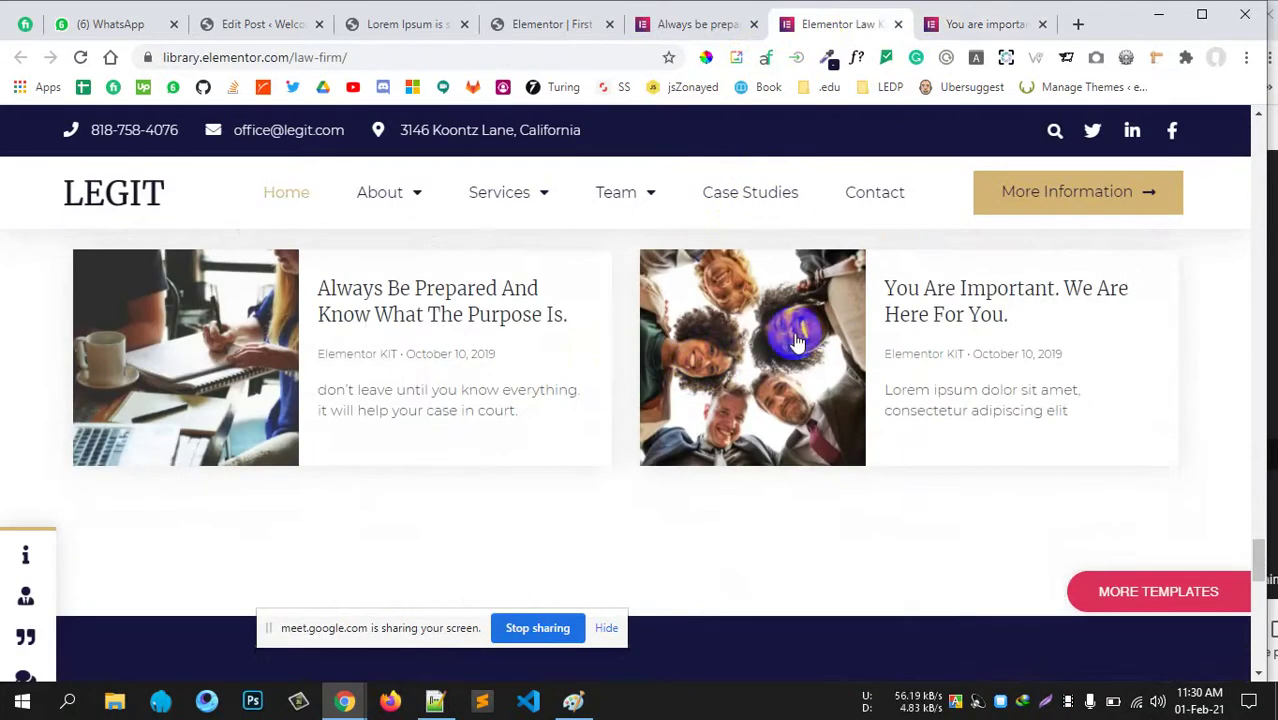
left_click(972, 30)
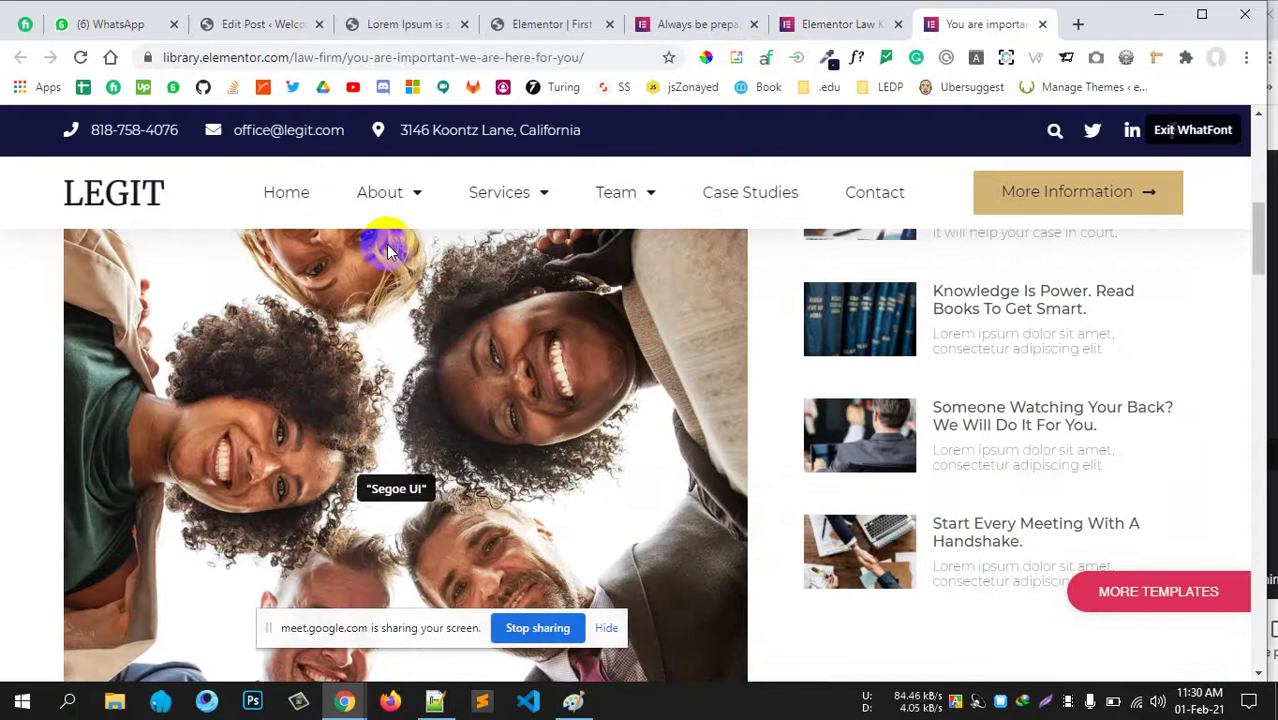
Return to the Elementor template and add a Featured Image widget directly below the post title.
left_click(580, 28)
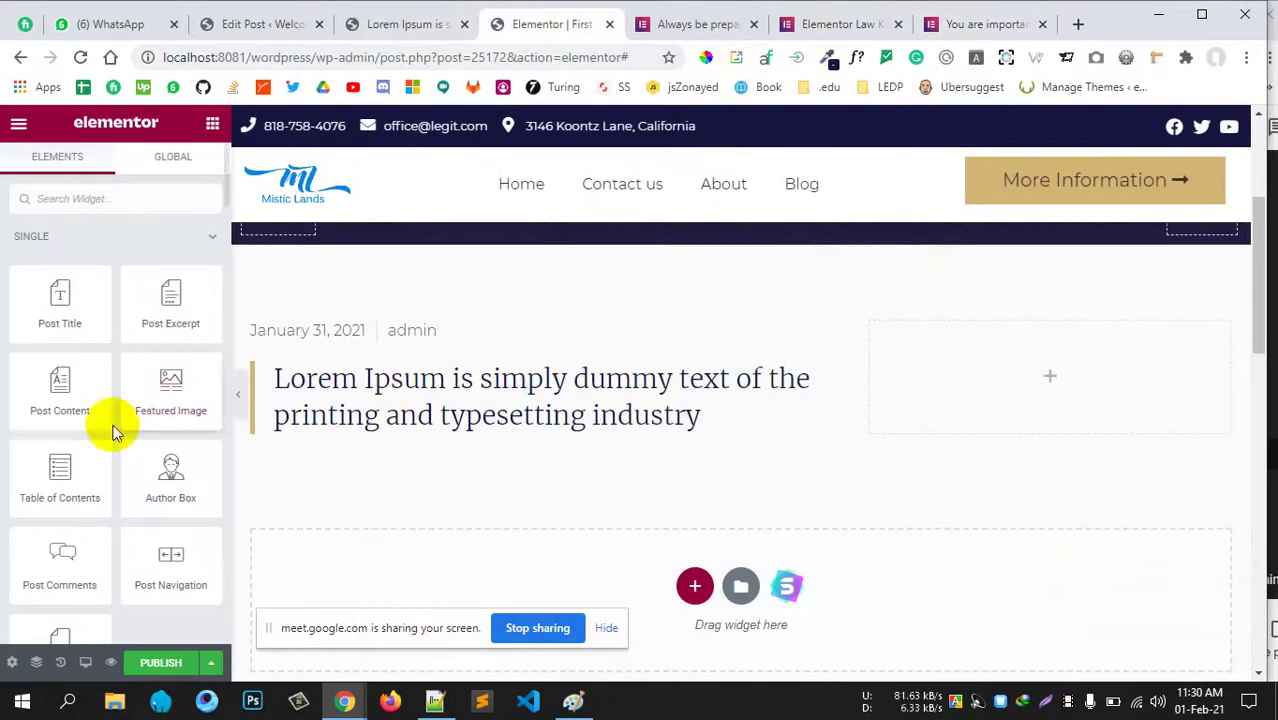
scroll(388, 393, "down", 2)
scroll(300, 385, "up", 1)
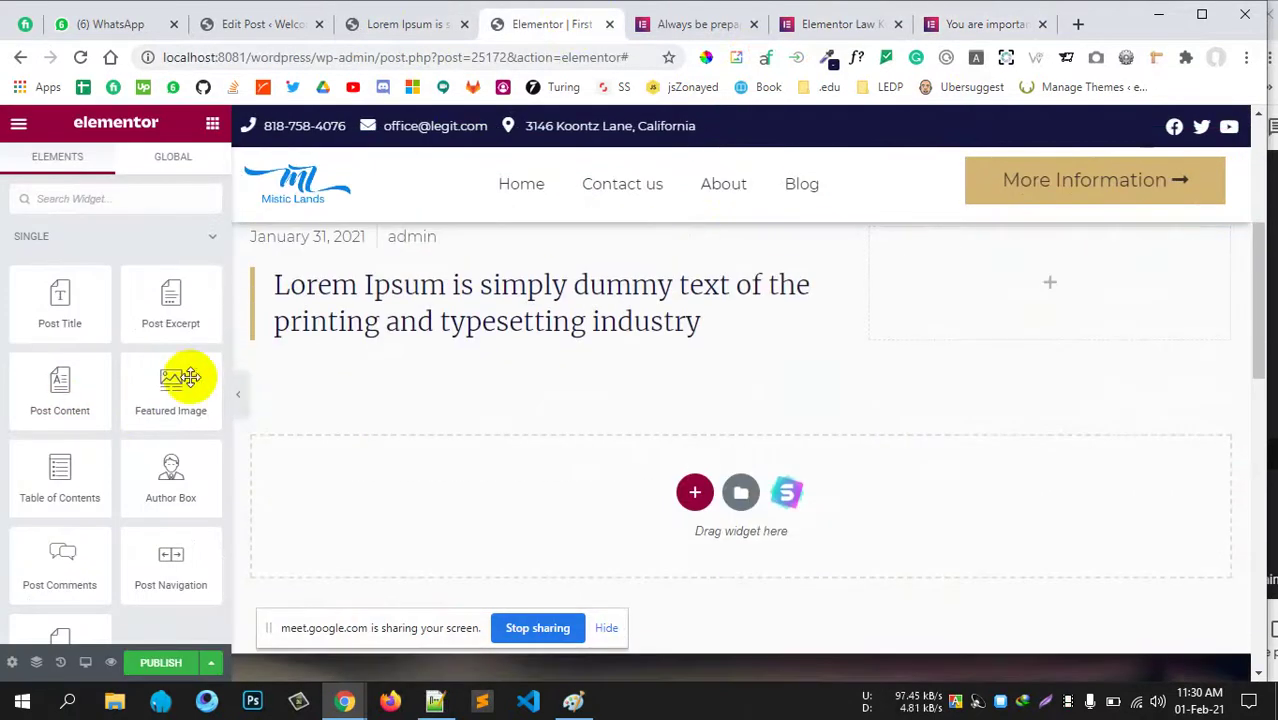
left_click_drag(163, 379, 375, 350)
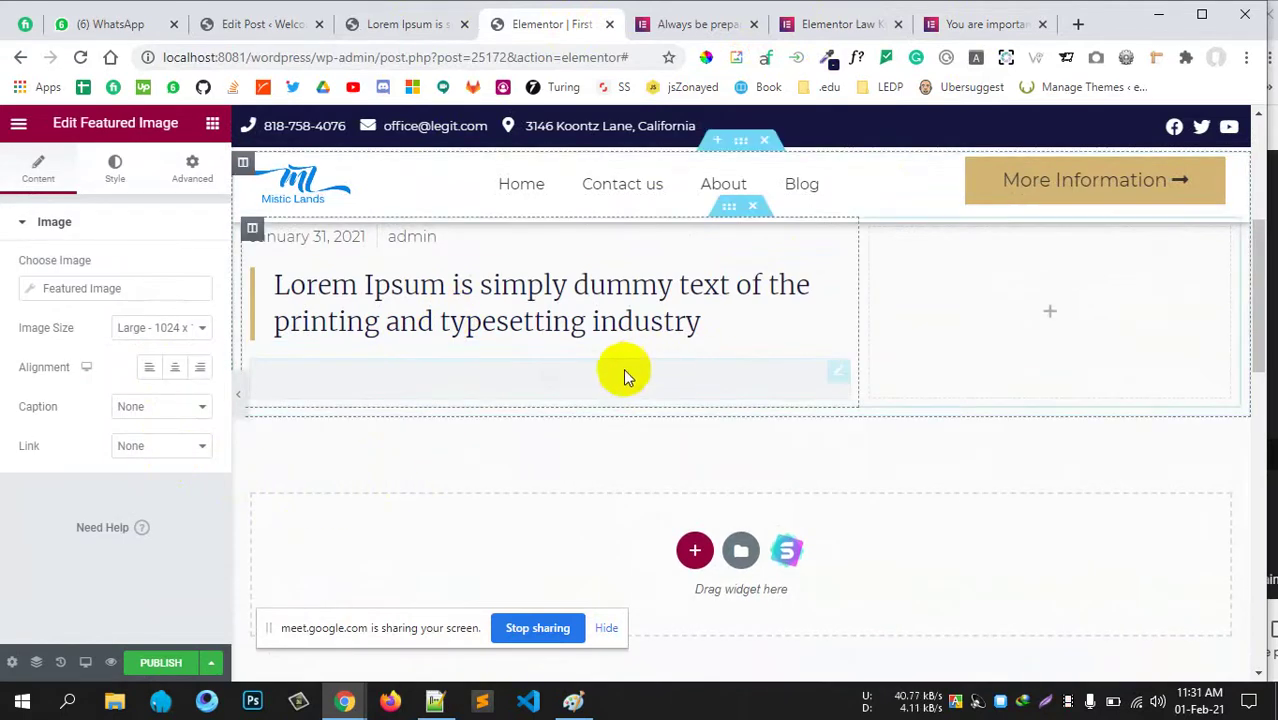
left_click(514, 385)
scroll(545, 433, "down", 5)
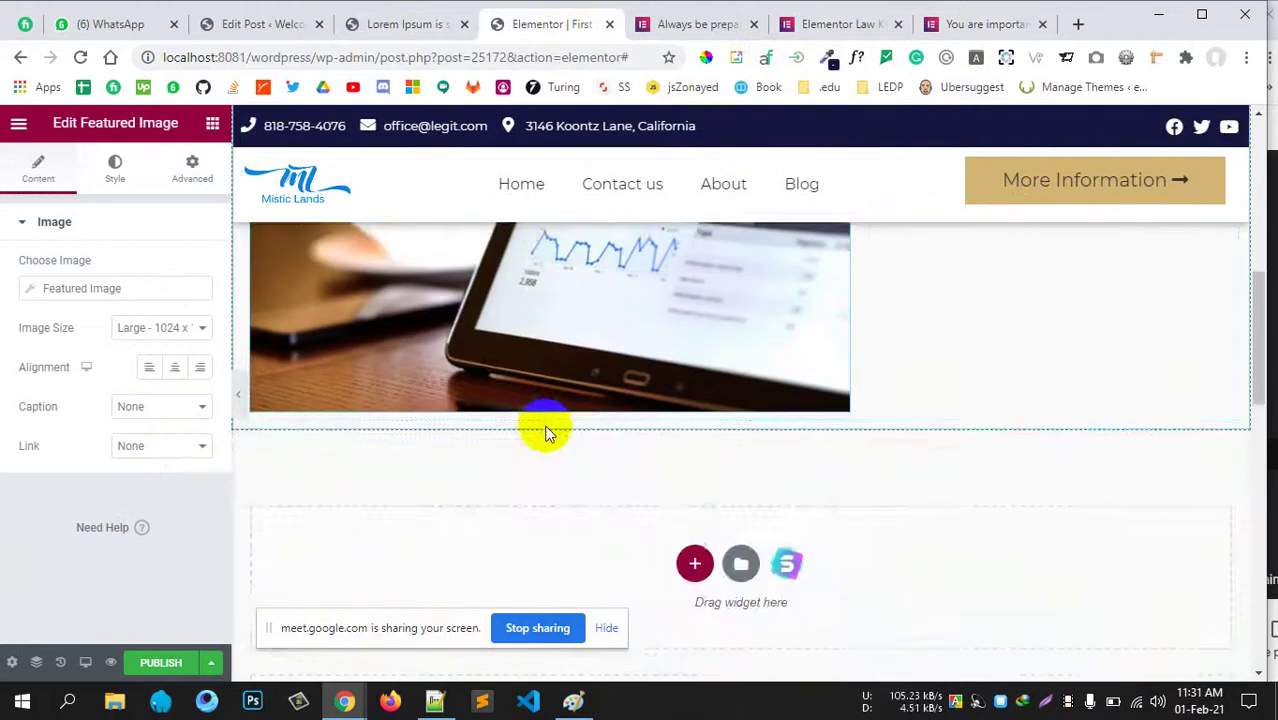
scroll(480, 410, "up", 5)
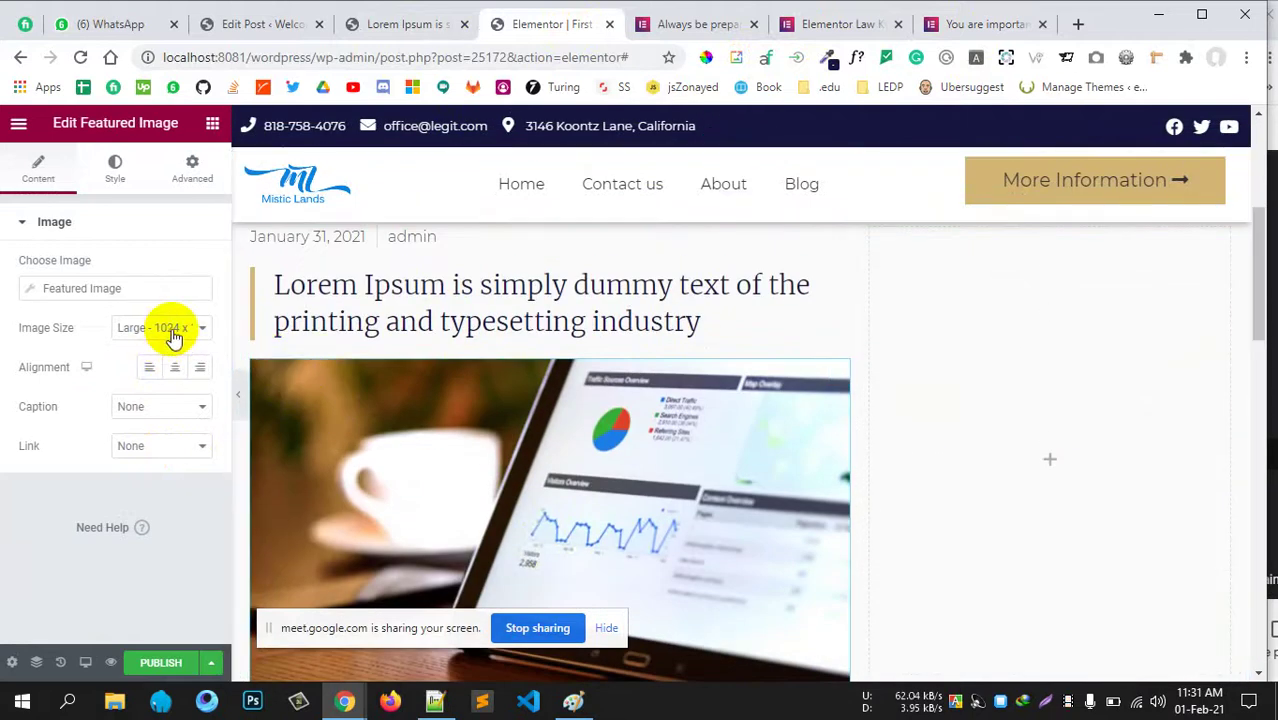
Set the featured image's size to Full.
left_click(174, 336)
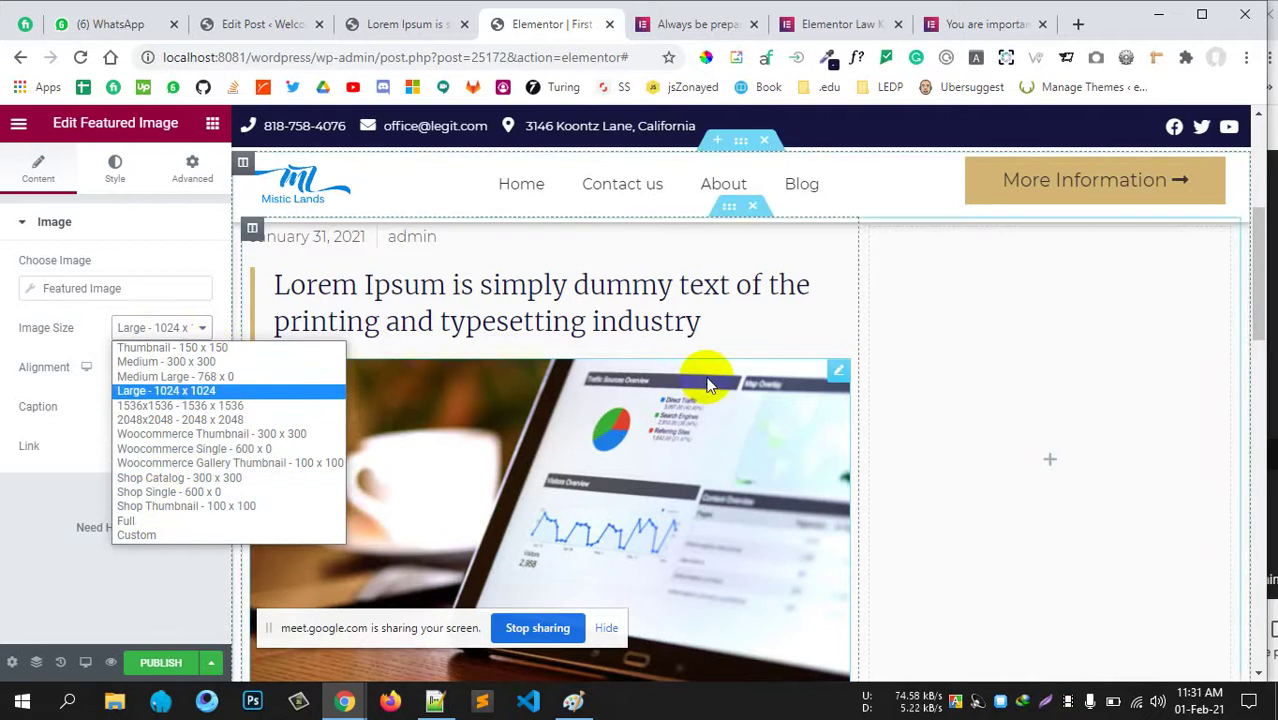
scroll(690, 370, "down", 1)
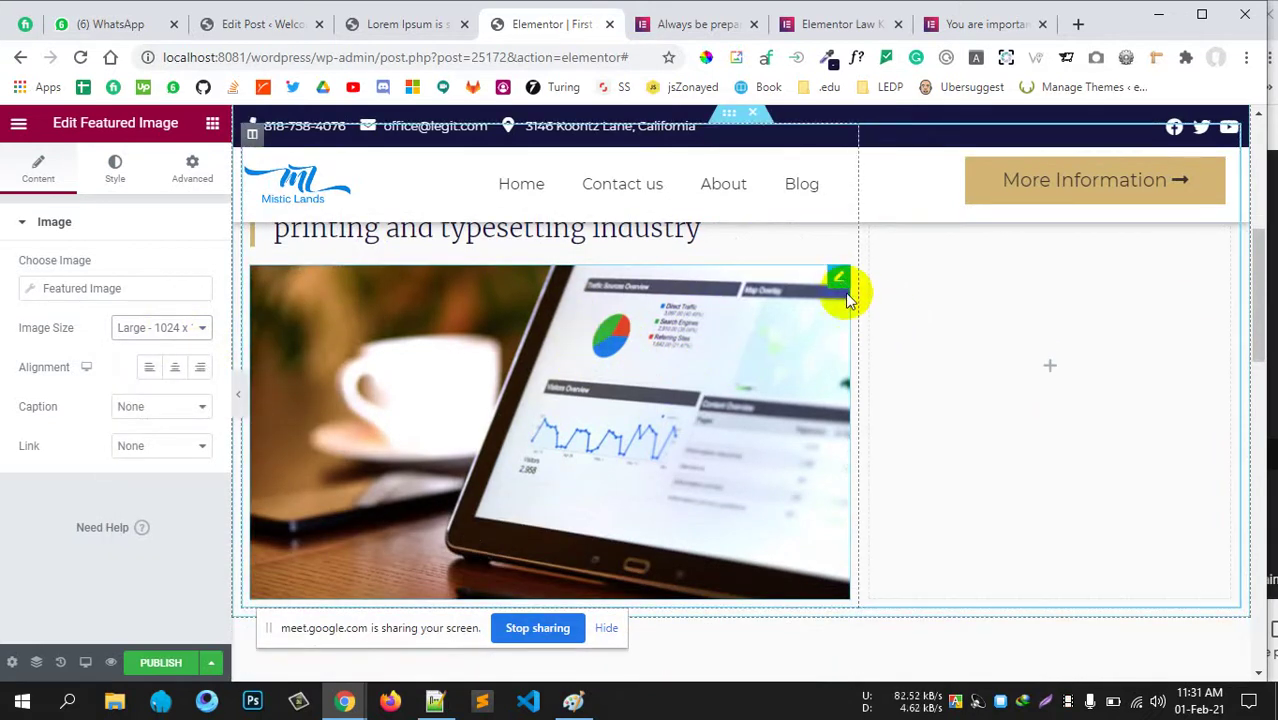
left_click(141, 335)
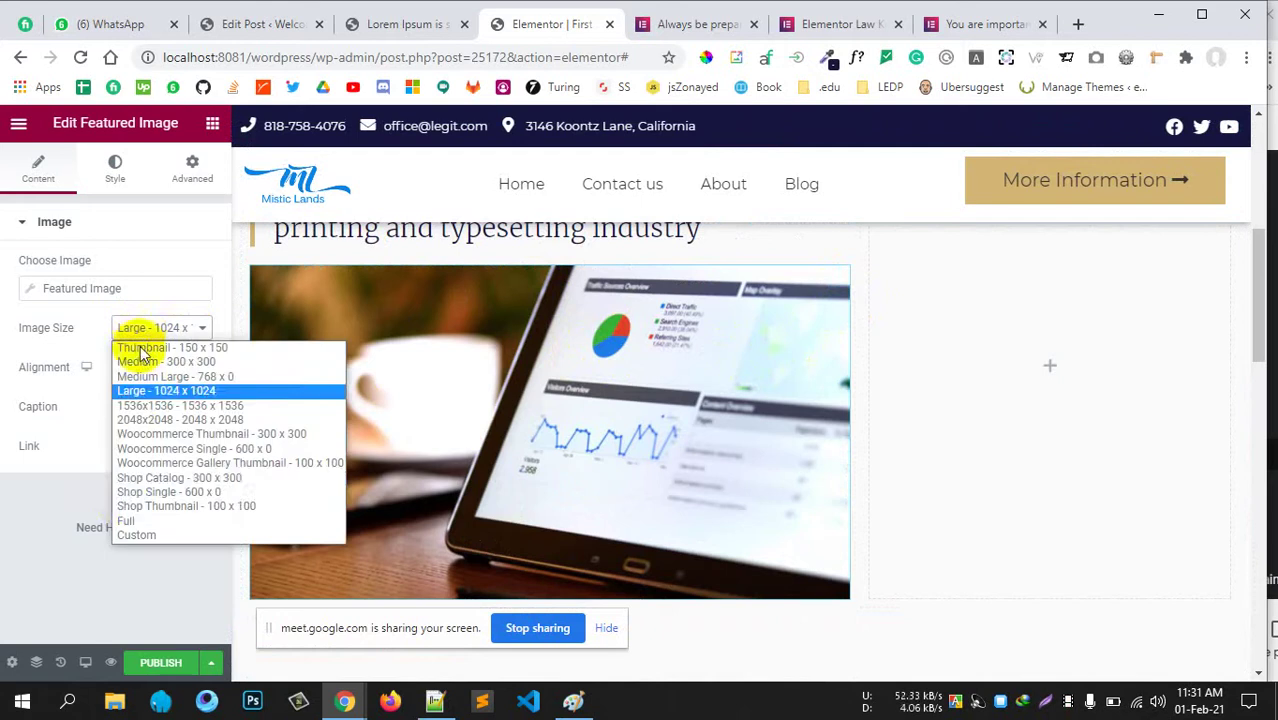
left_click(122, 535)
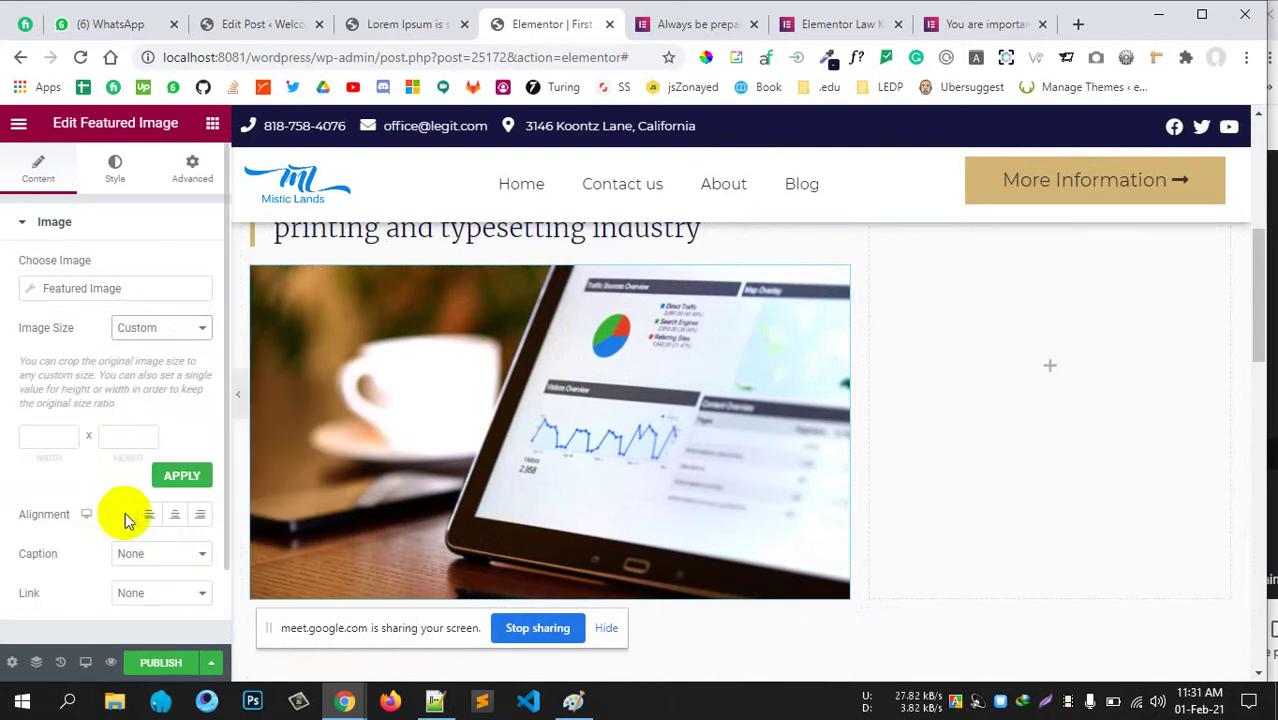
left_click(153, 338)
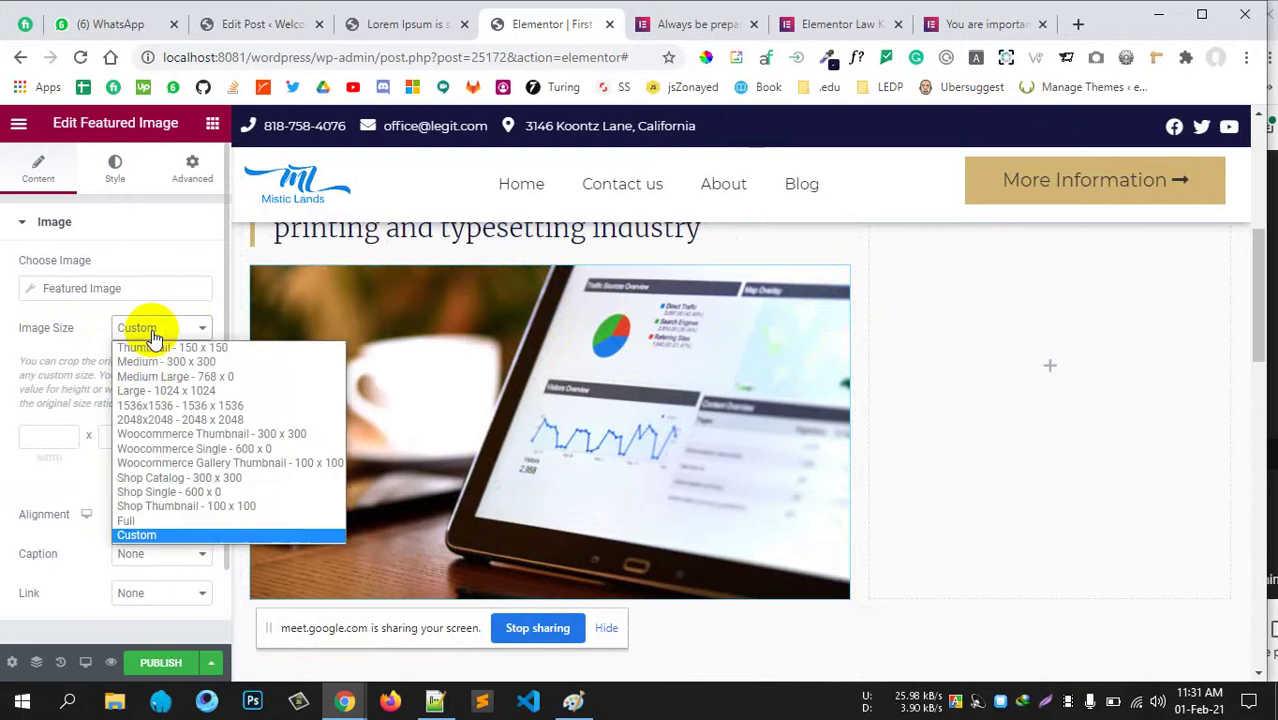
left_click(139, 521)
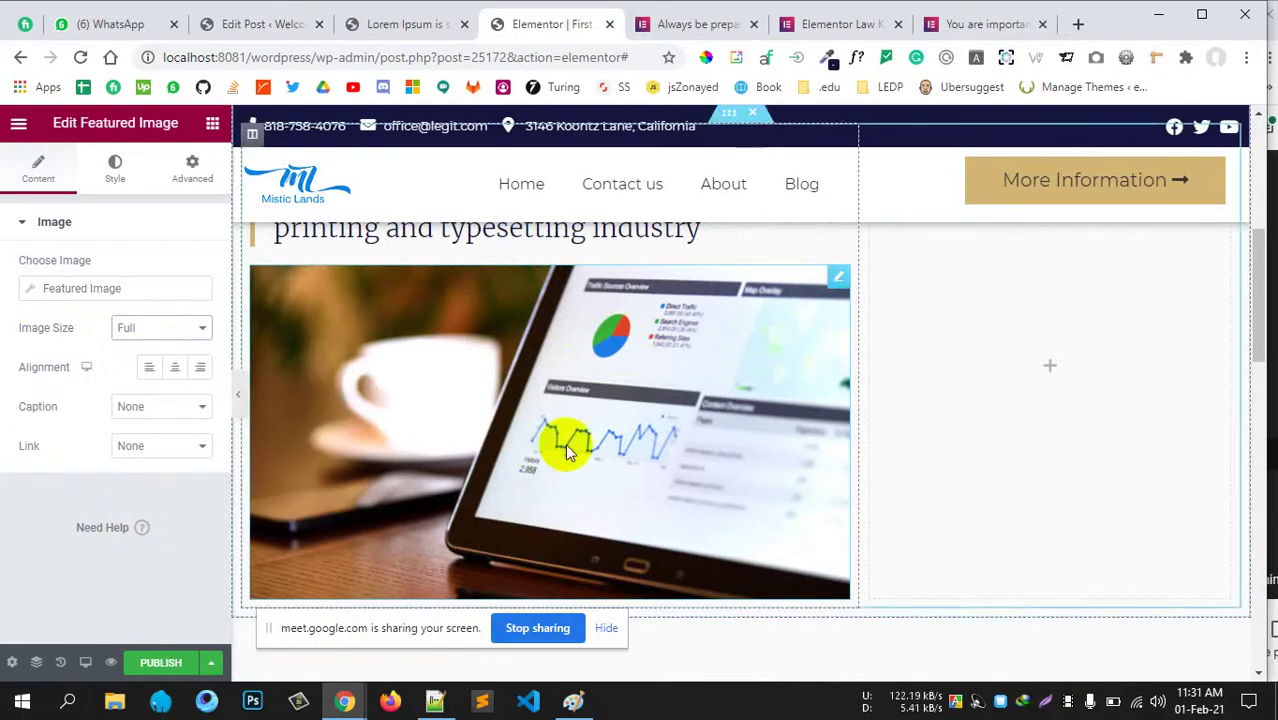
Set the featured image's alignment to center and check how it sits below the title.
left_click(174, 367)
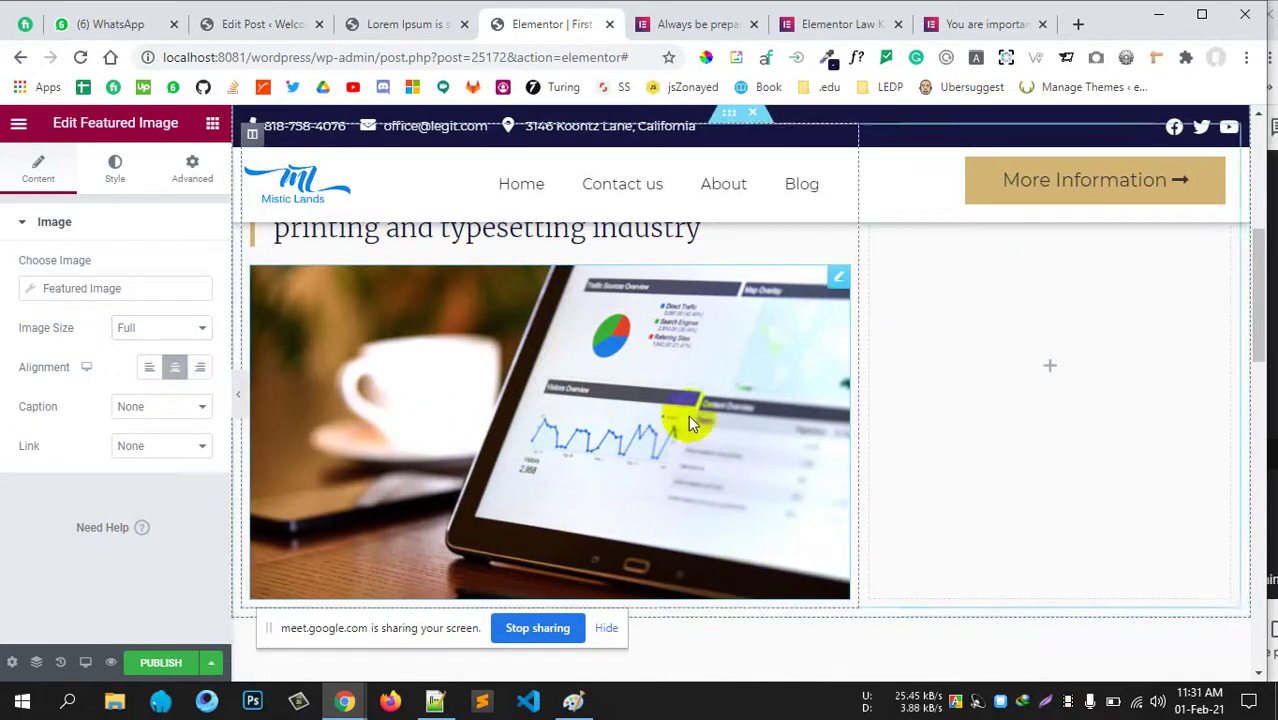
scroll(680, 412, "down", 1)
scroll(676, 409, "up", 2)
scroll(676, 409, "down", 1)
scroll(676, 409, "up", 1)
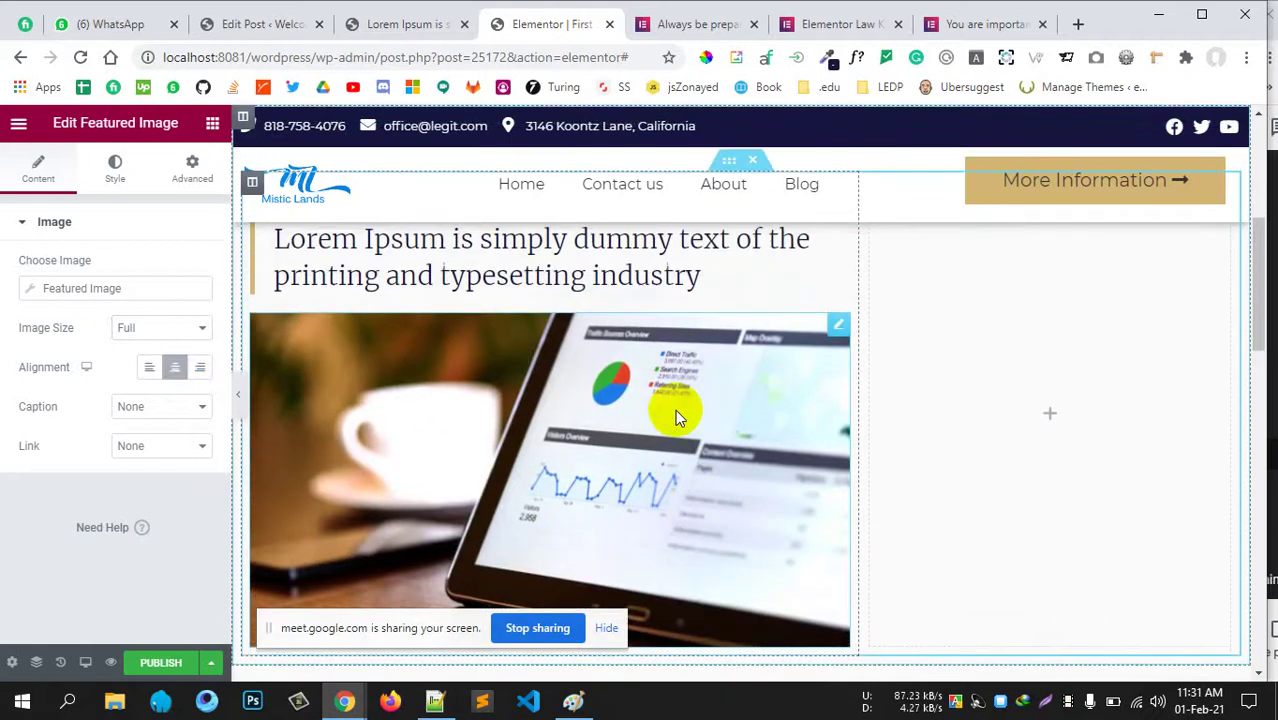
scroll(670, 390, "down", 1)
scroll(600, 400, "up", 1)
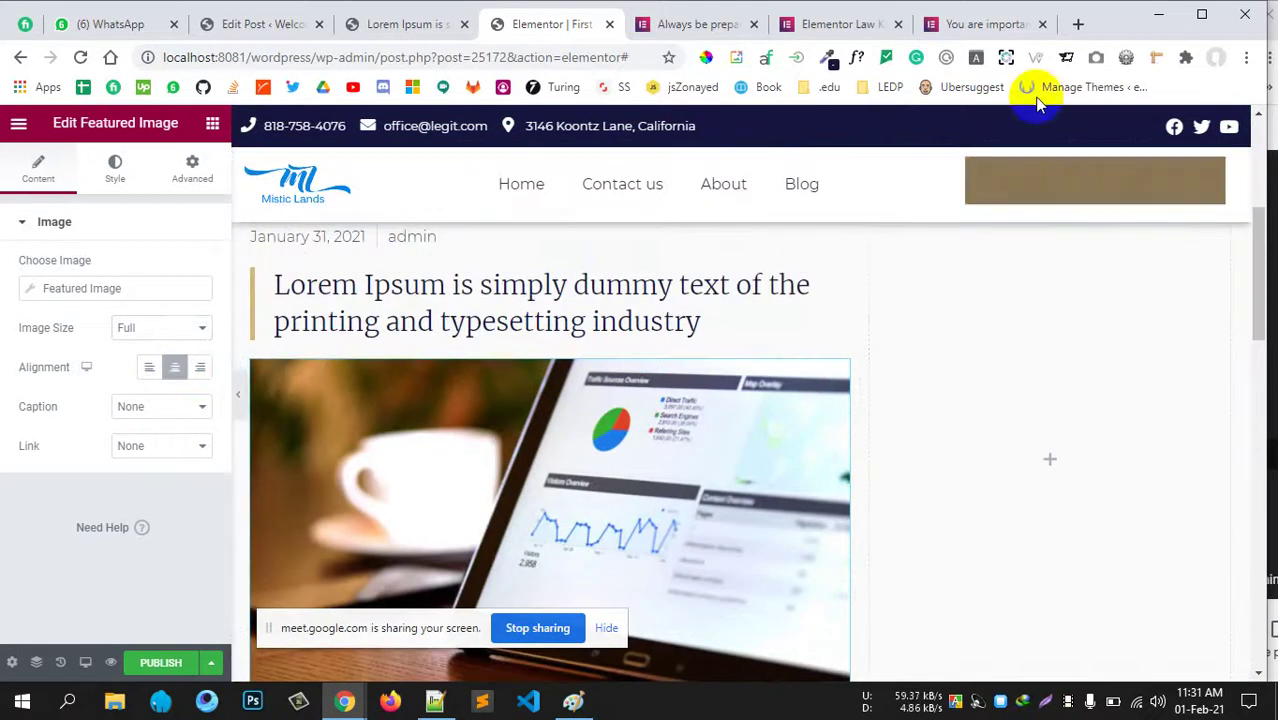
Compare the gap between title and image on the reference post, and set the featured image's top margin to 30 px, unlinked from the other sides.
left_click(993, 33)
scroll(556, 263, "up", 3)
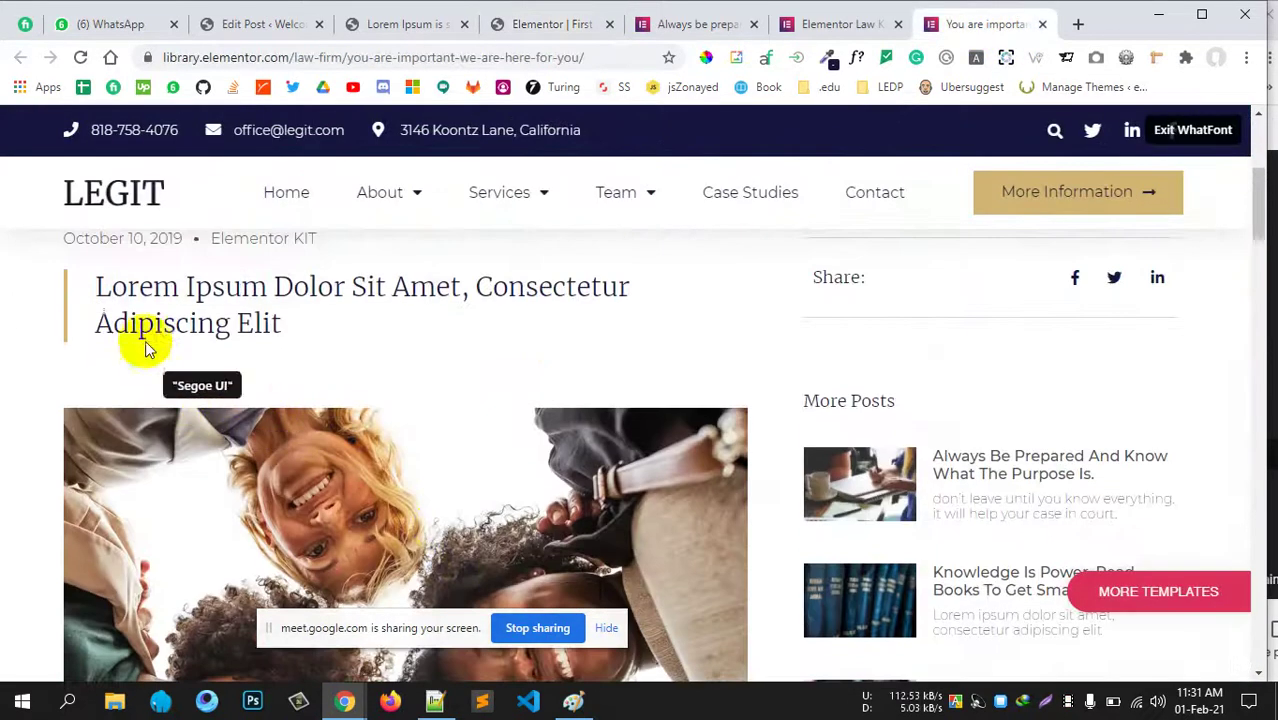
scroll(430, 350, "up", 2)
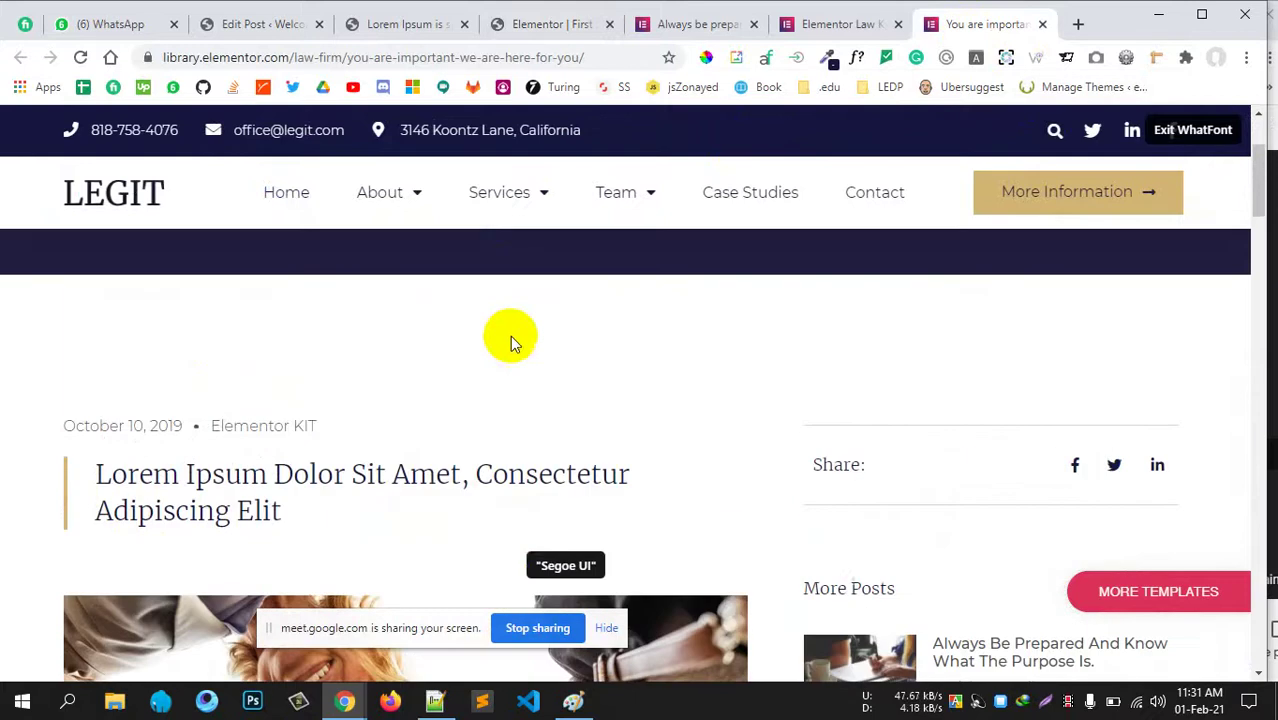
left_click(787, 30)
left_click(690, 24)
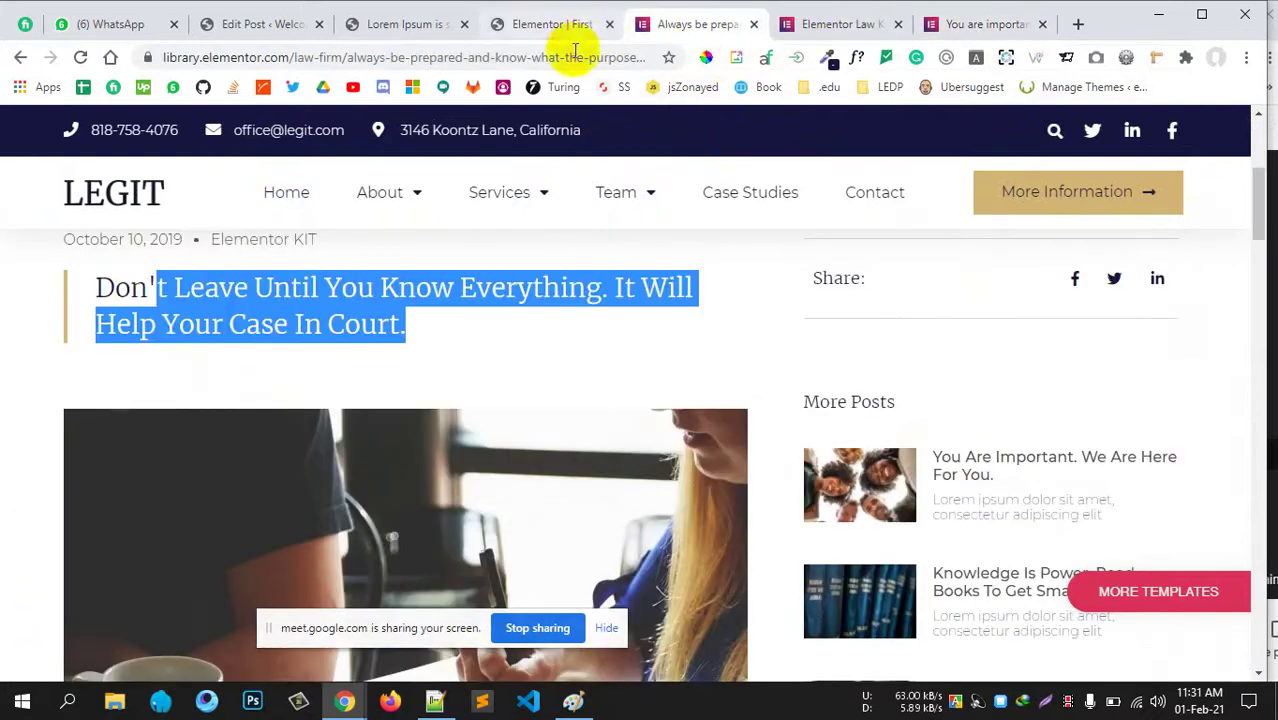
left_click(531, 27)
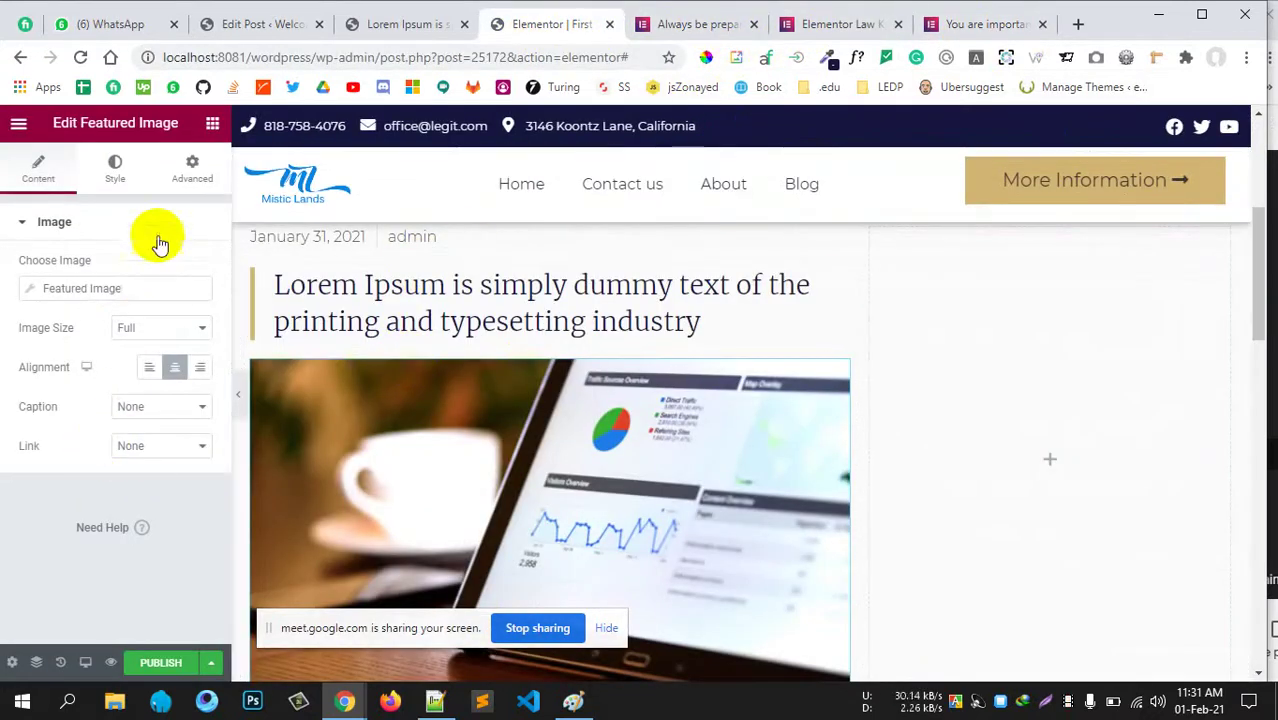
left_click(193, 170)
left_click(191, 300)
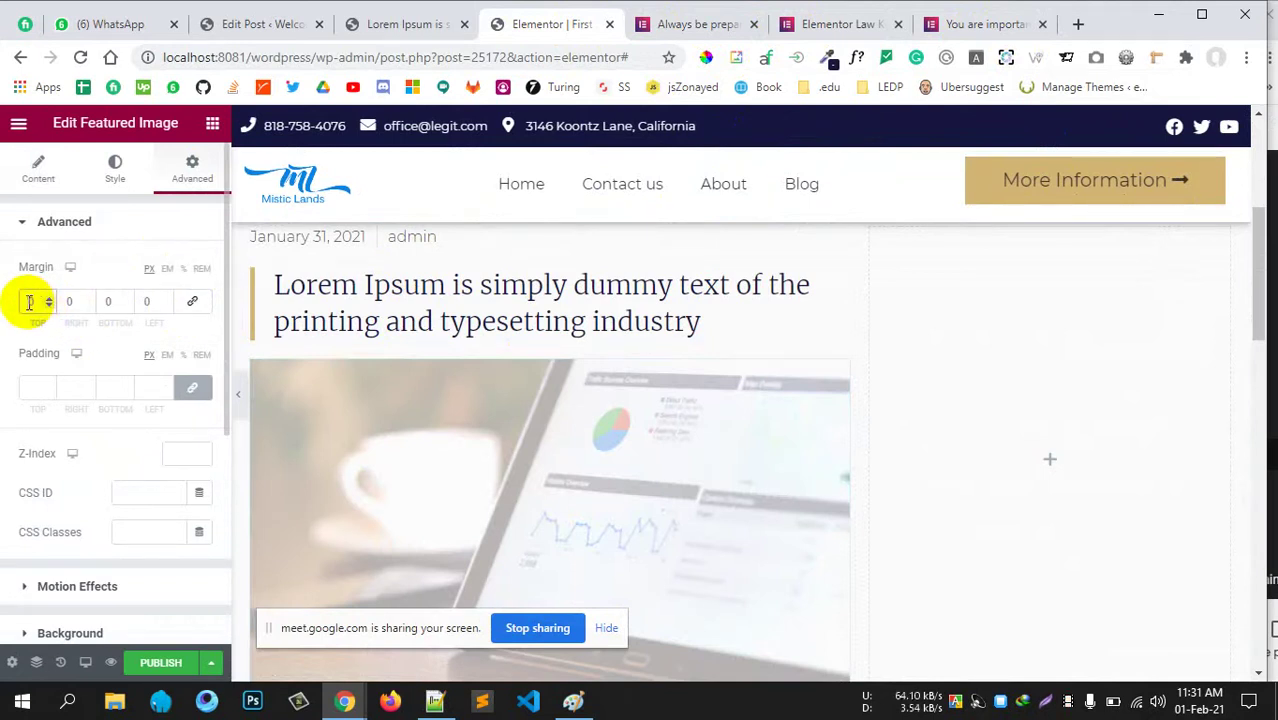
type("30")
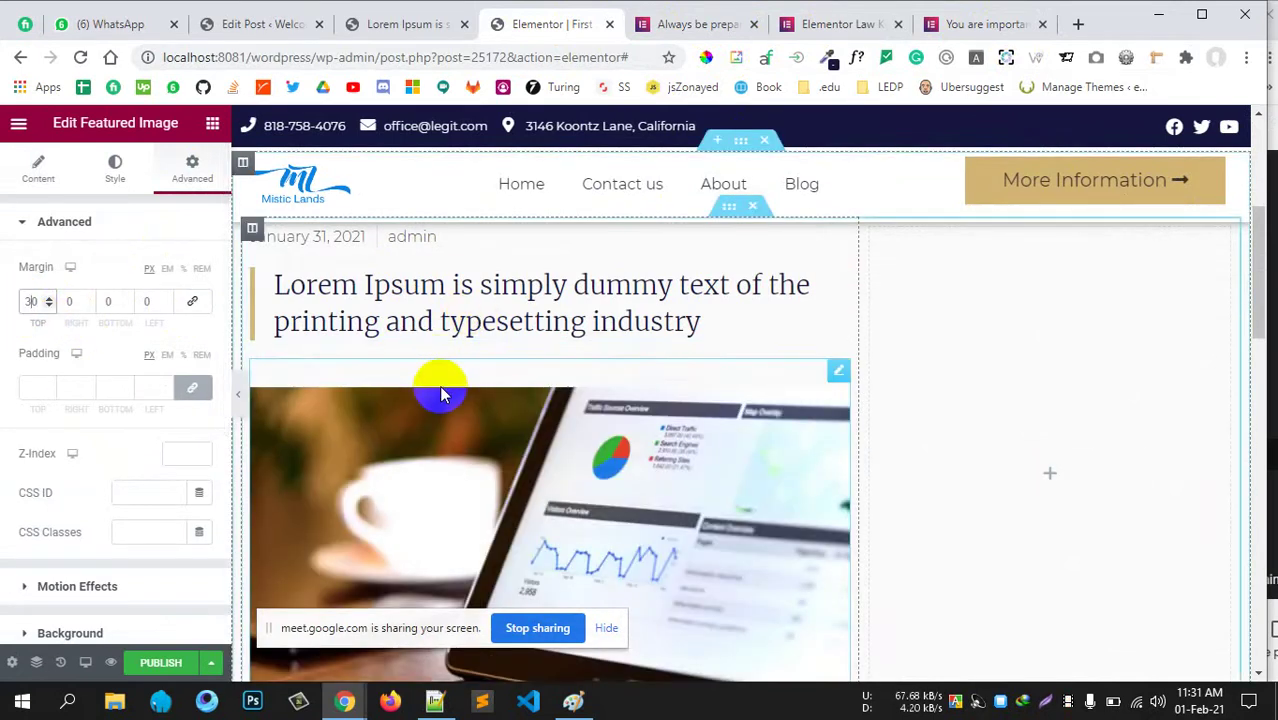
scroll(441, 391, "up", 3)
scroll(441, 391, "down", 6)
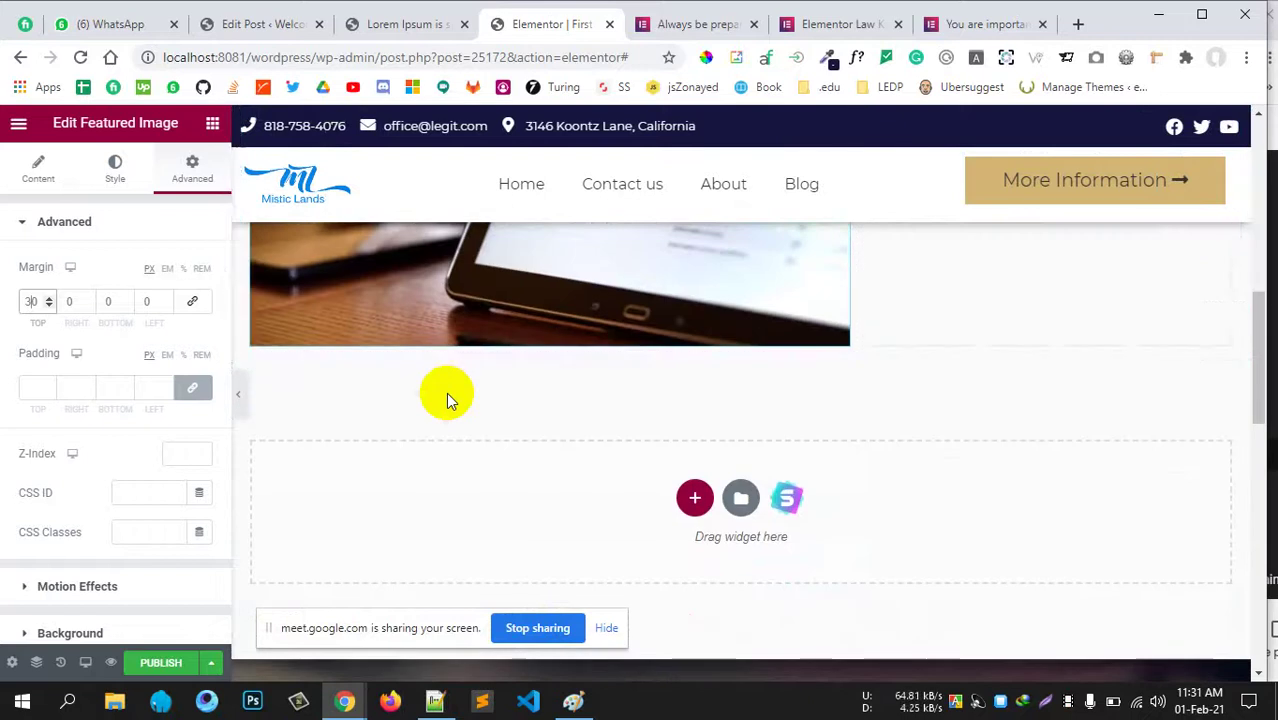
scroll(446, 392, "up", 2)
scroll(685, 345, "up", 3)
scroll(685, 348, "down", 3)
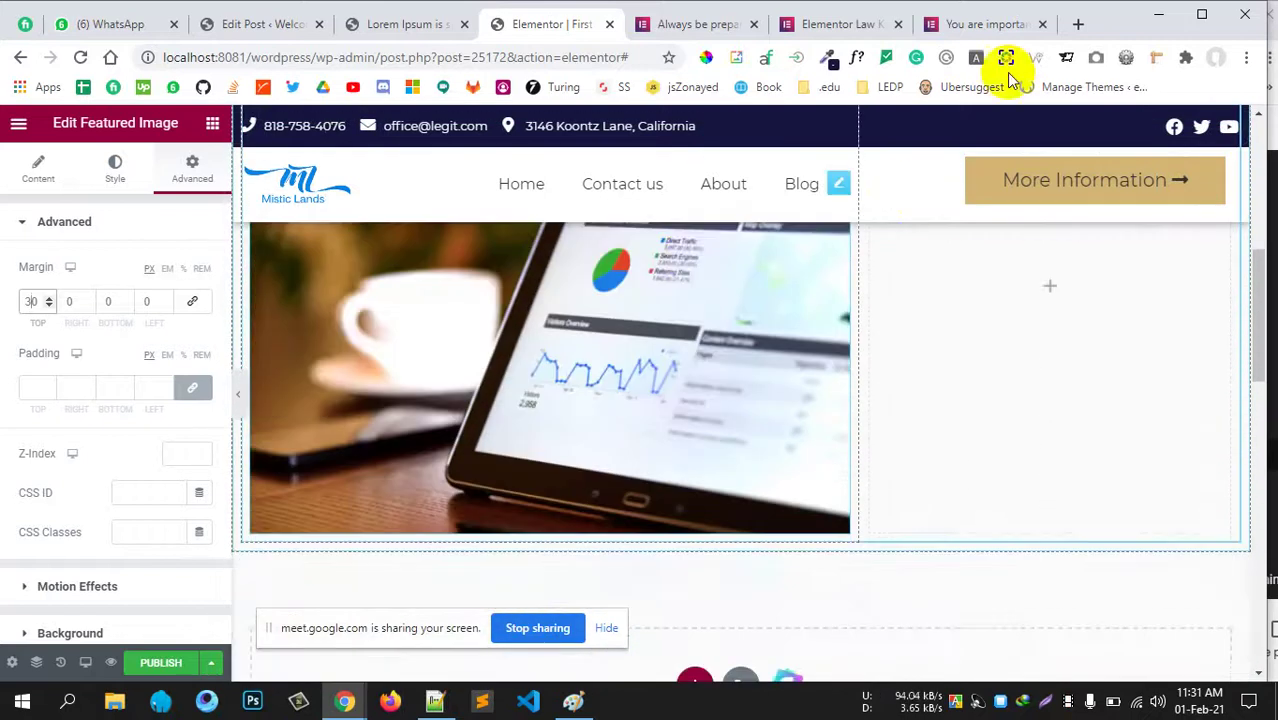
Examine the body text below the image on the reference law-firm post and return to the Elementor template.
left_click(975, 28)
scroll(294, 480, "down", 10)
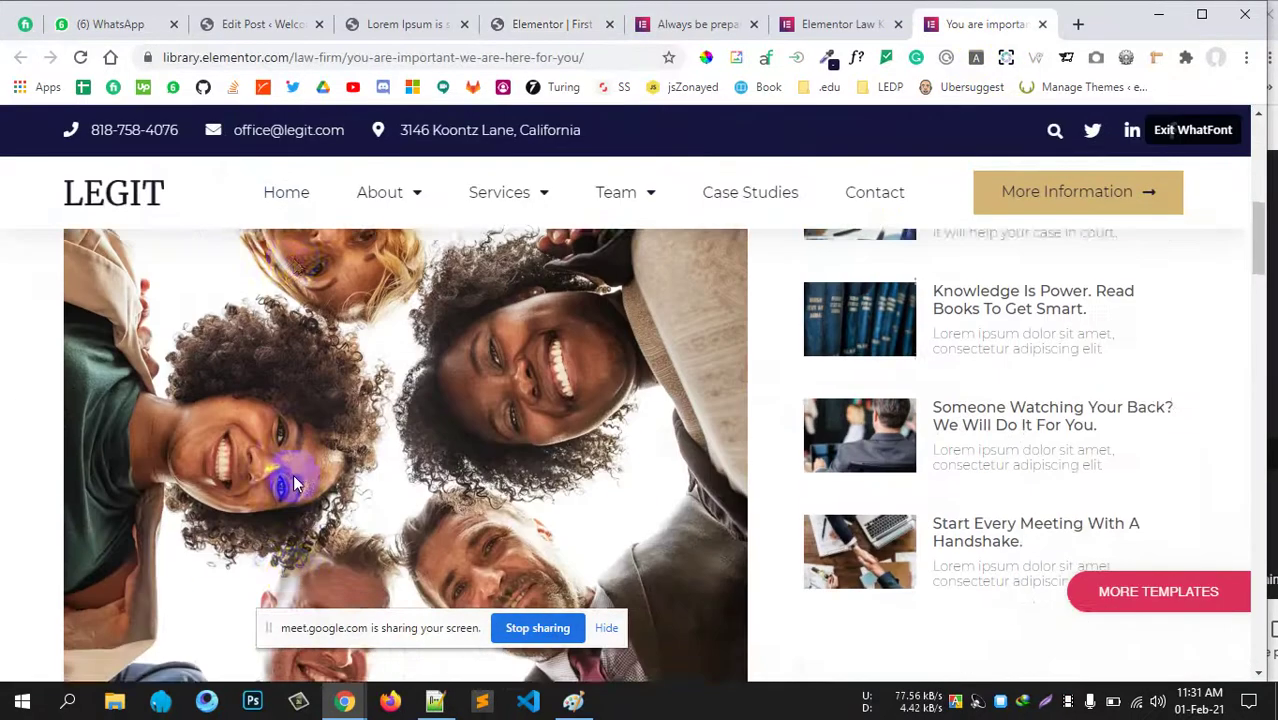
scroll(290, 475, "down", 4)
scroll(257, 434, "up", 2)
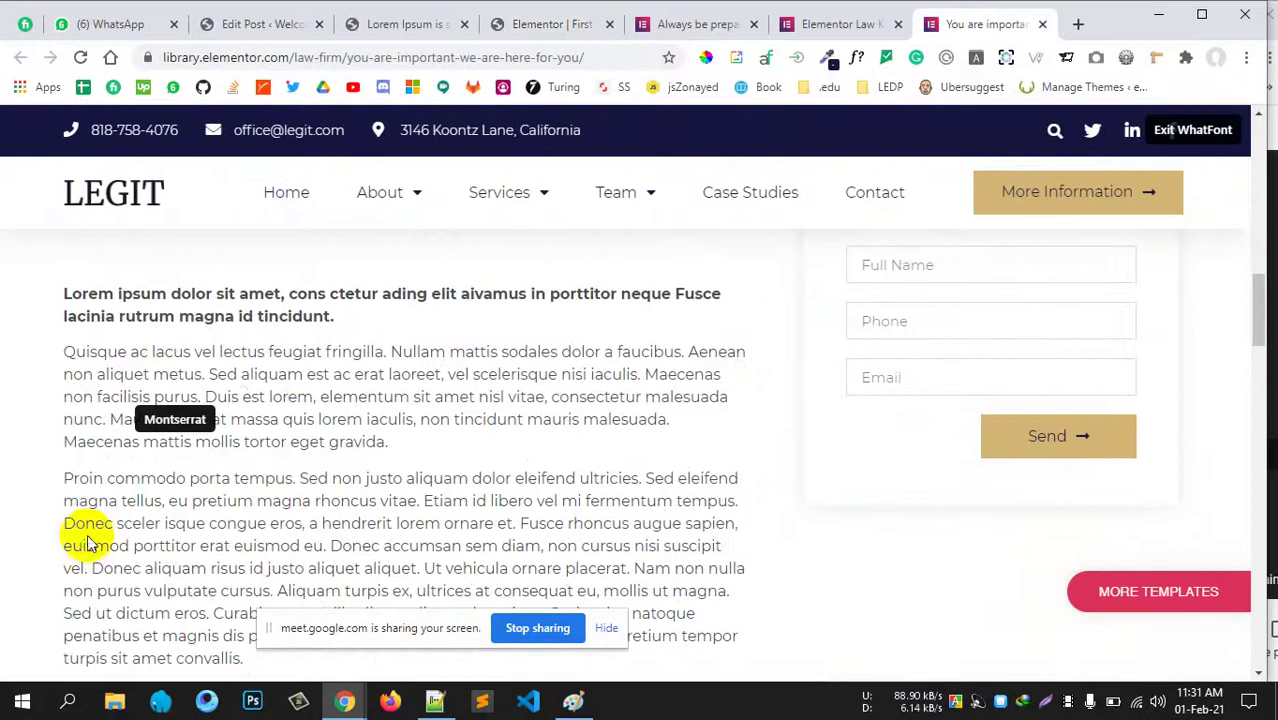
scroll(395, 582, "down", 2)
scroll(395, 582, "up", 5)
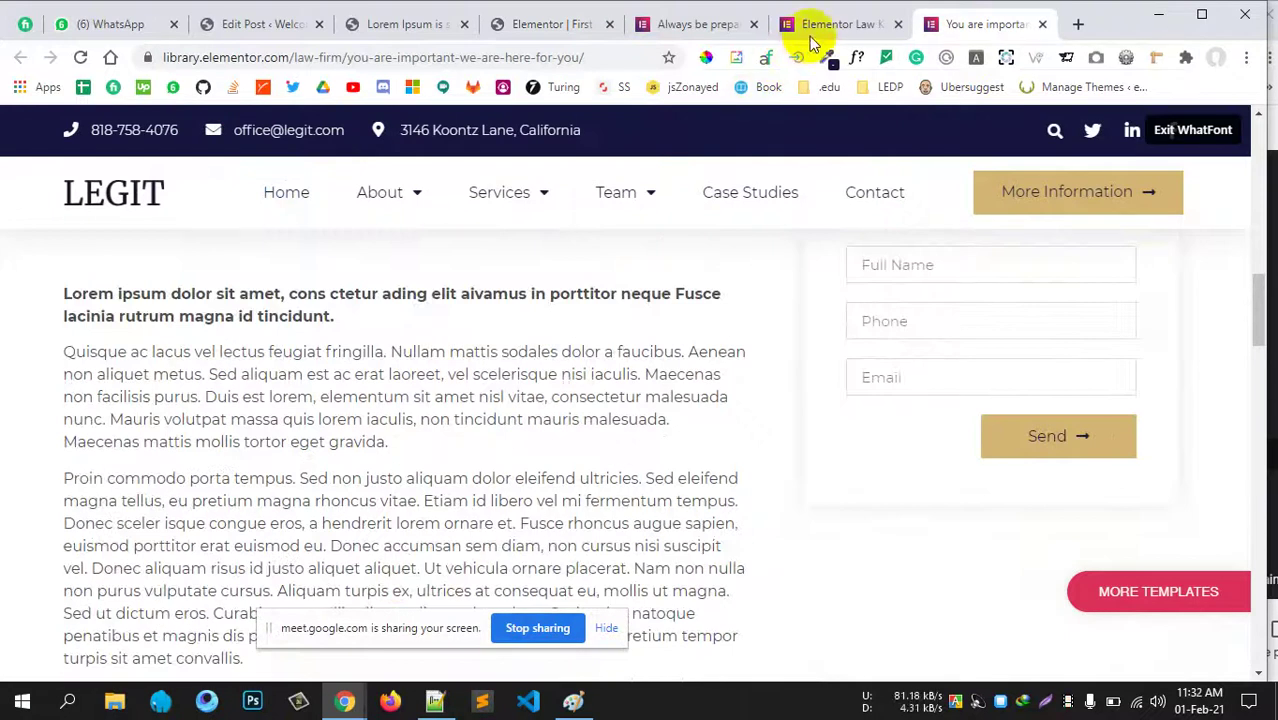
left_click(828, 24)
left_click(578, 25)
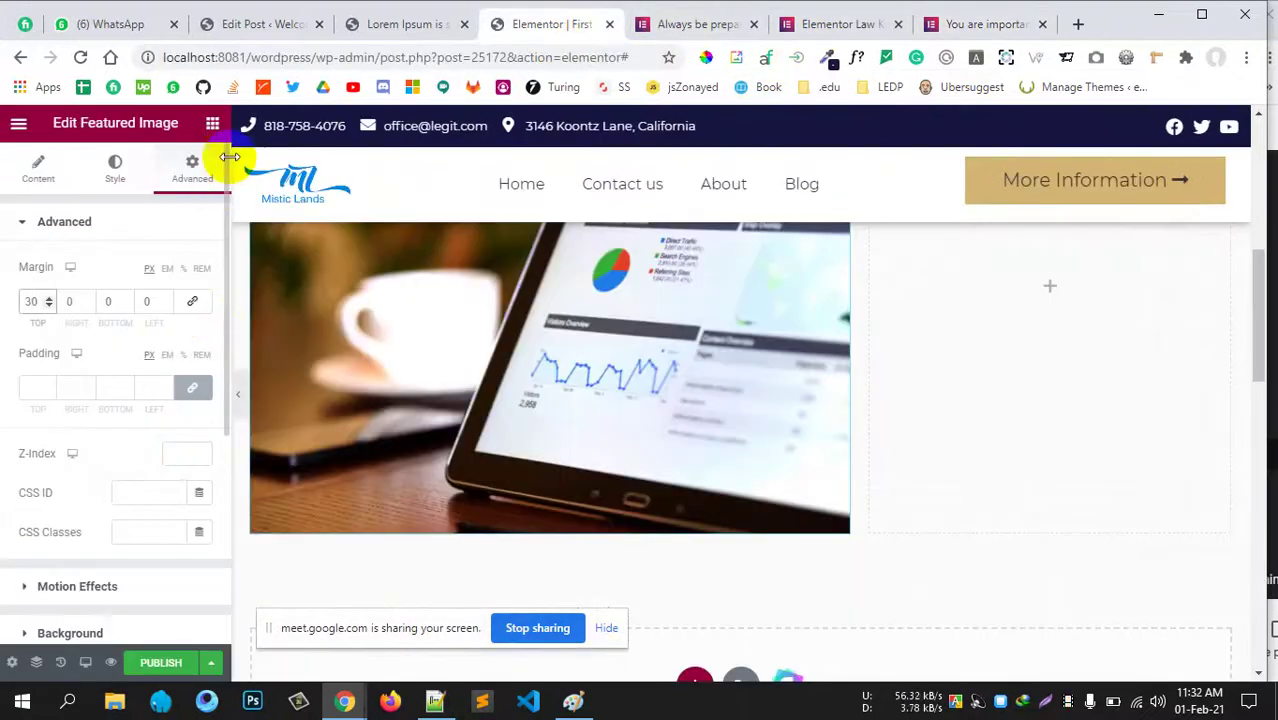
Add a Post Content widget directly below the featured image and review the post text it displays.
left_click(213, 124)
scroll(508, 313, "down", 3)
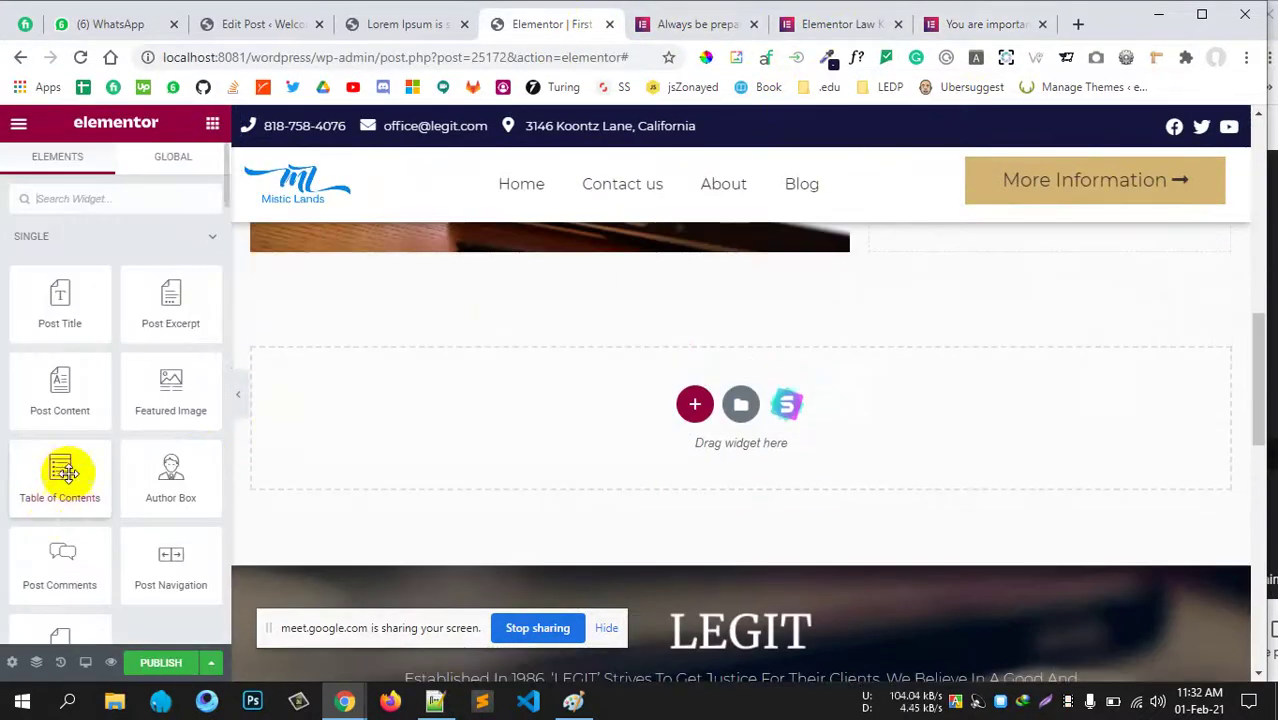
scroll(414, 414, "up", 2)
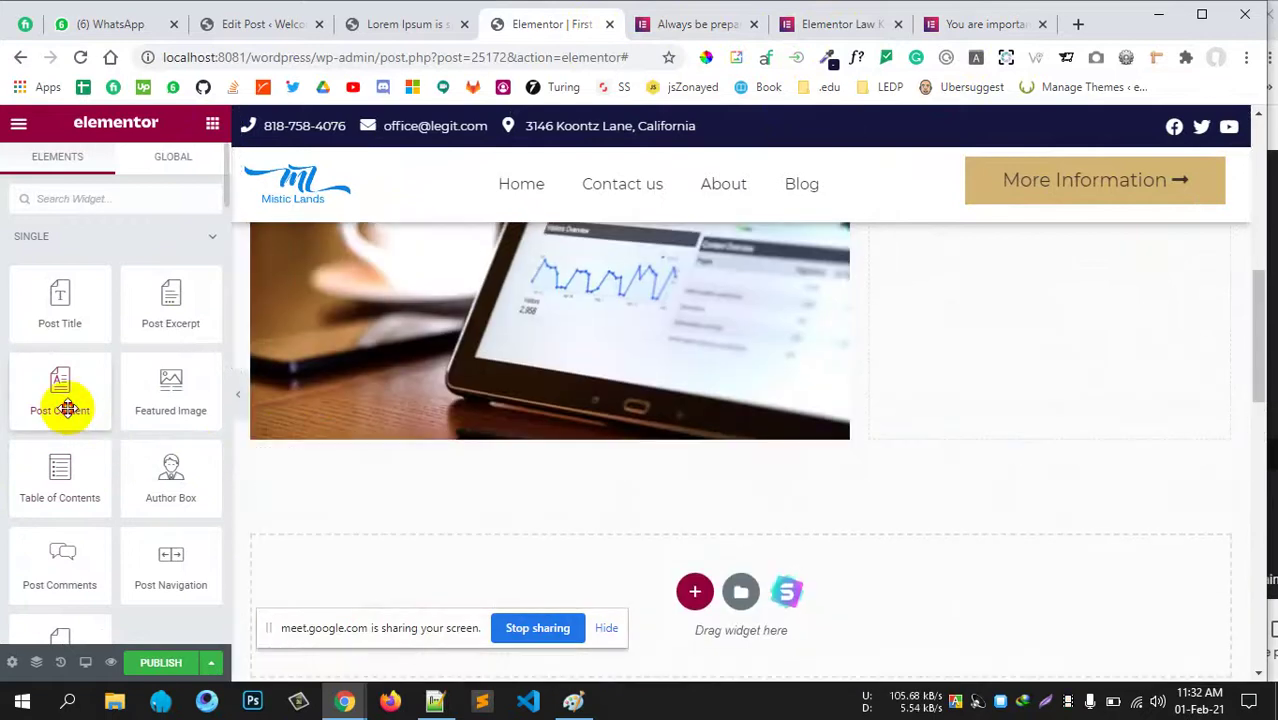
left_click_drag(62, 408, 514, 430)
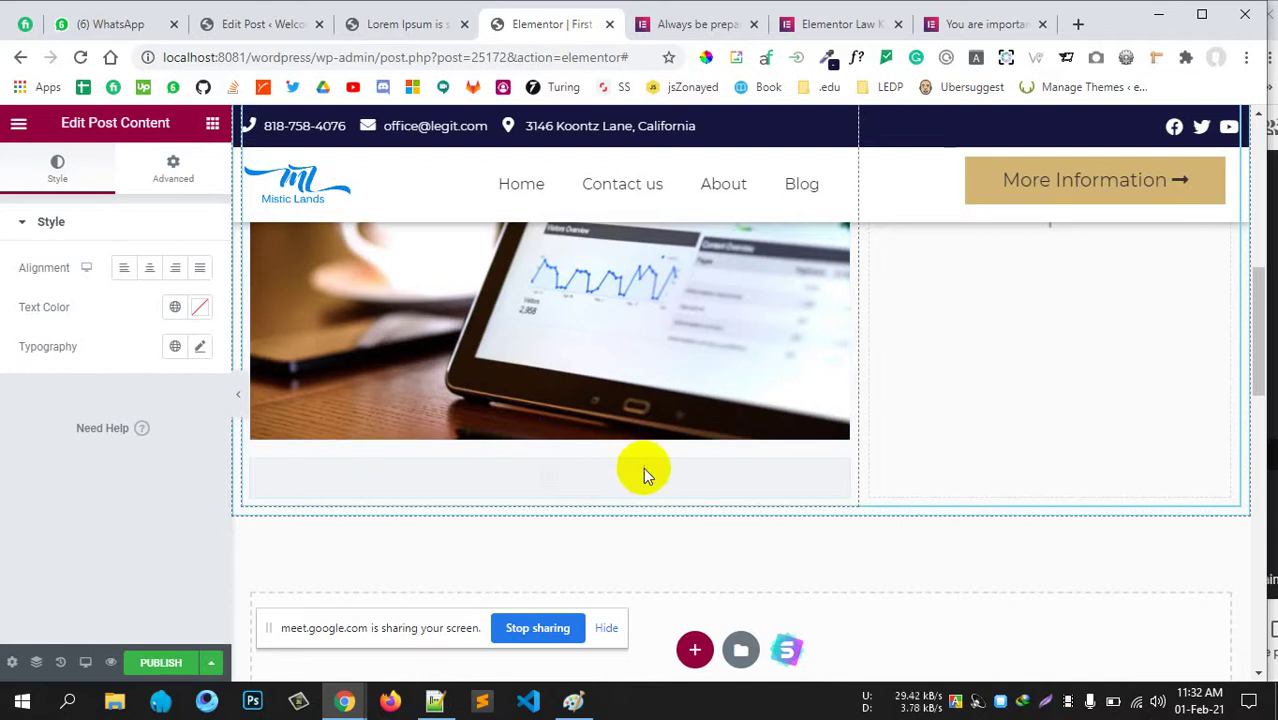
scroll(584, 484, "down", 2)
scroll(570, 490, "down", 4)
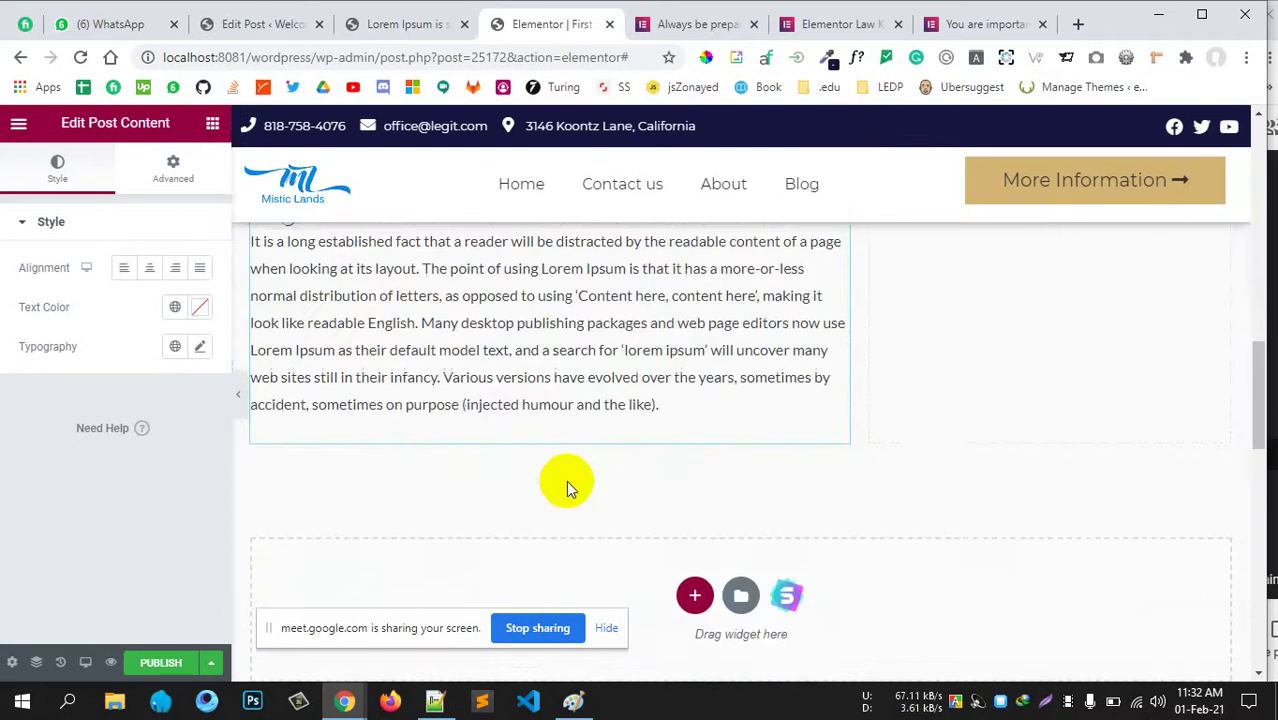
scroll(556, 485, "up", 5)
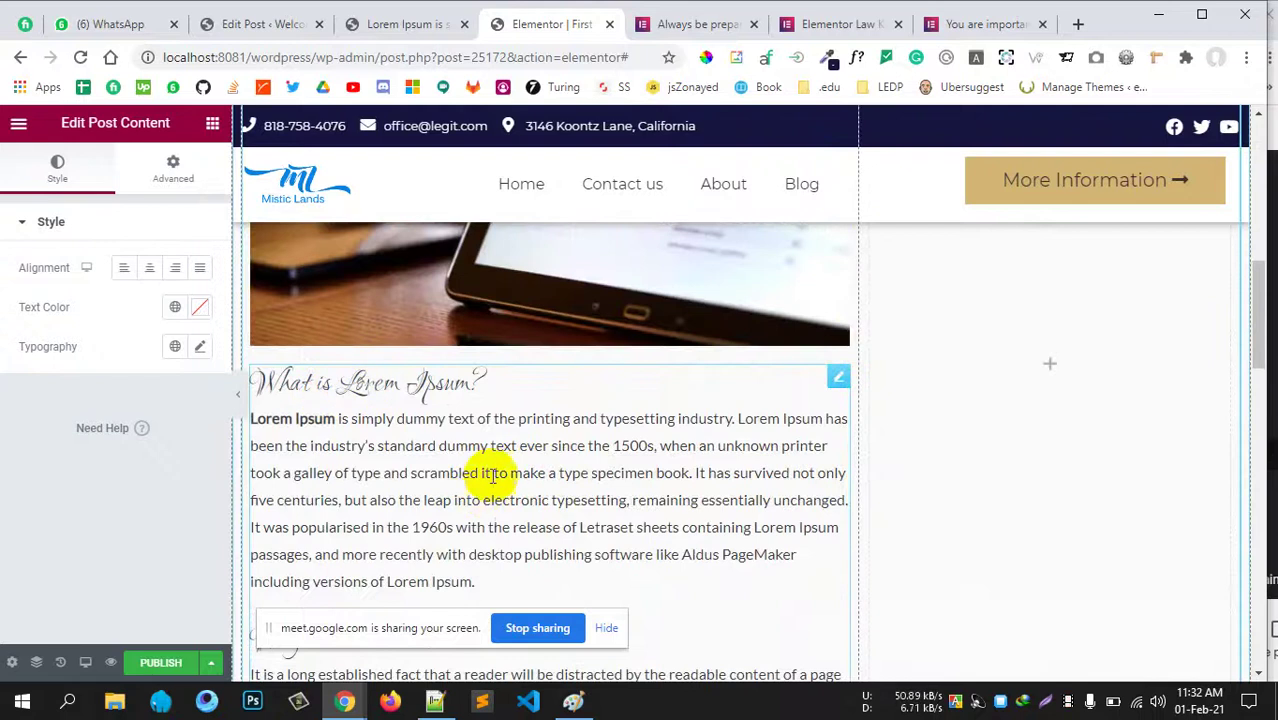
scroll(475, 450, "down", 1)
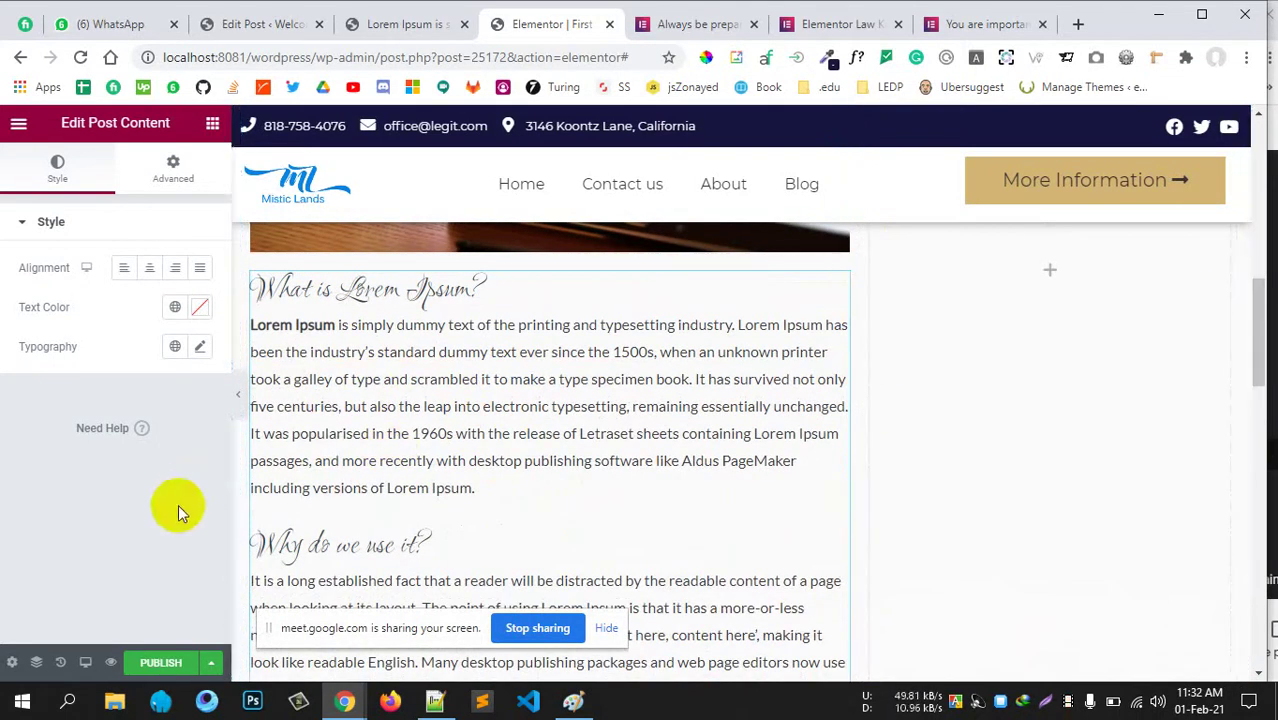
Set the post content's typography family to Montserrat.
left_click(201, 349)
left_click(142, 436)
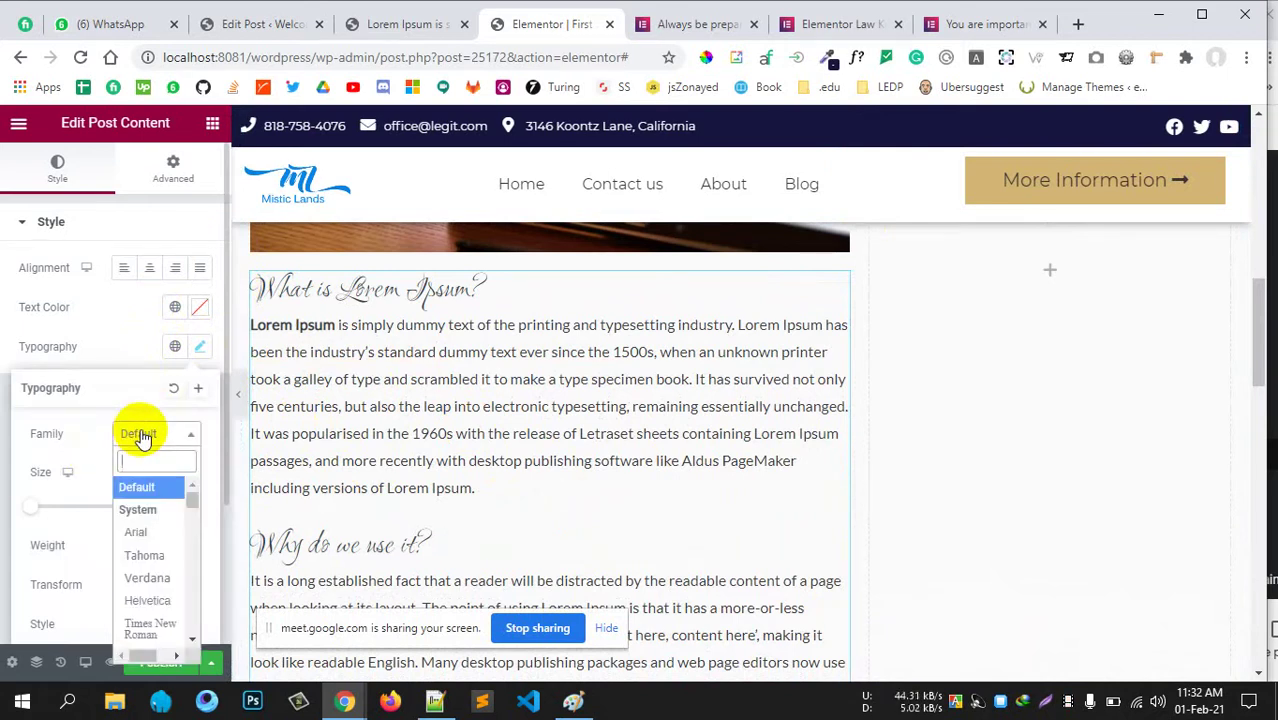
type("mont")
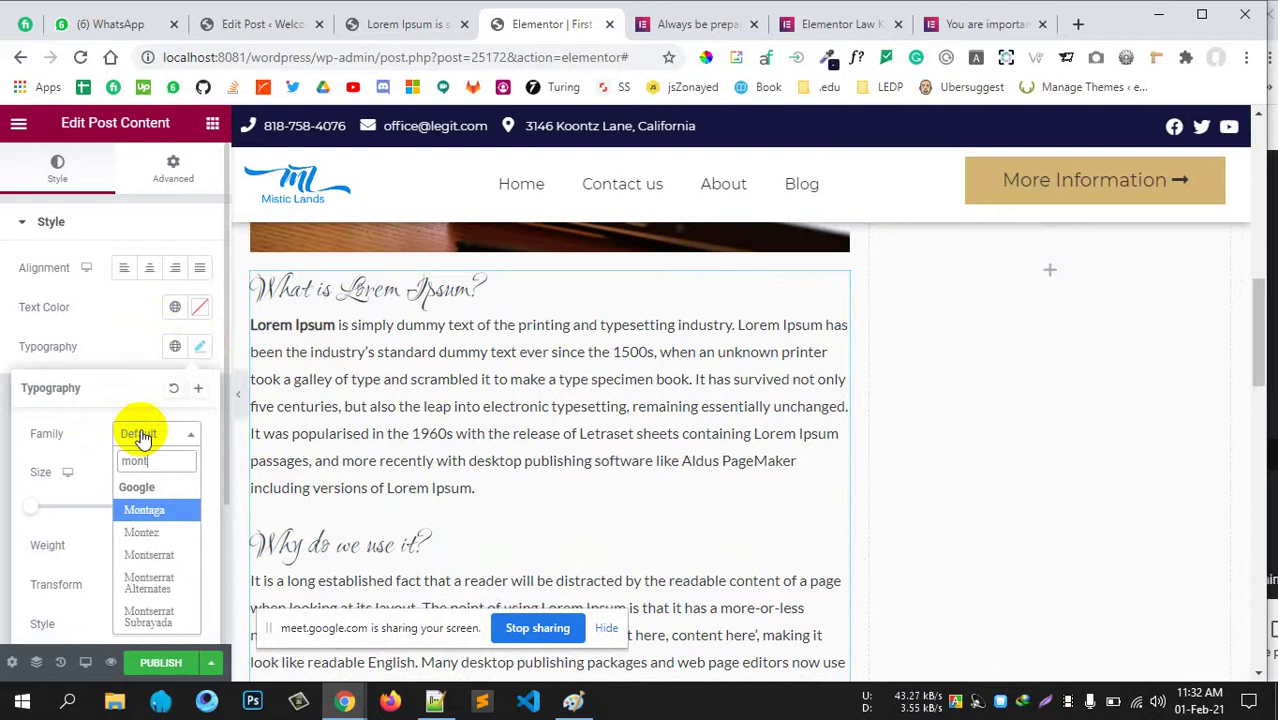
left_click(148, 555)
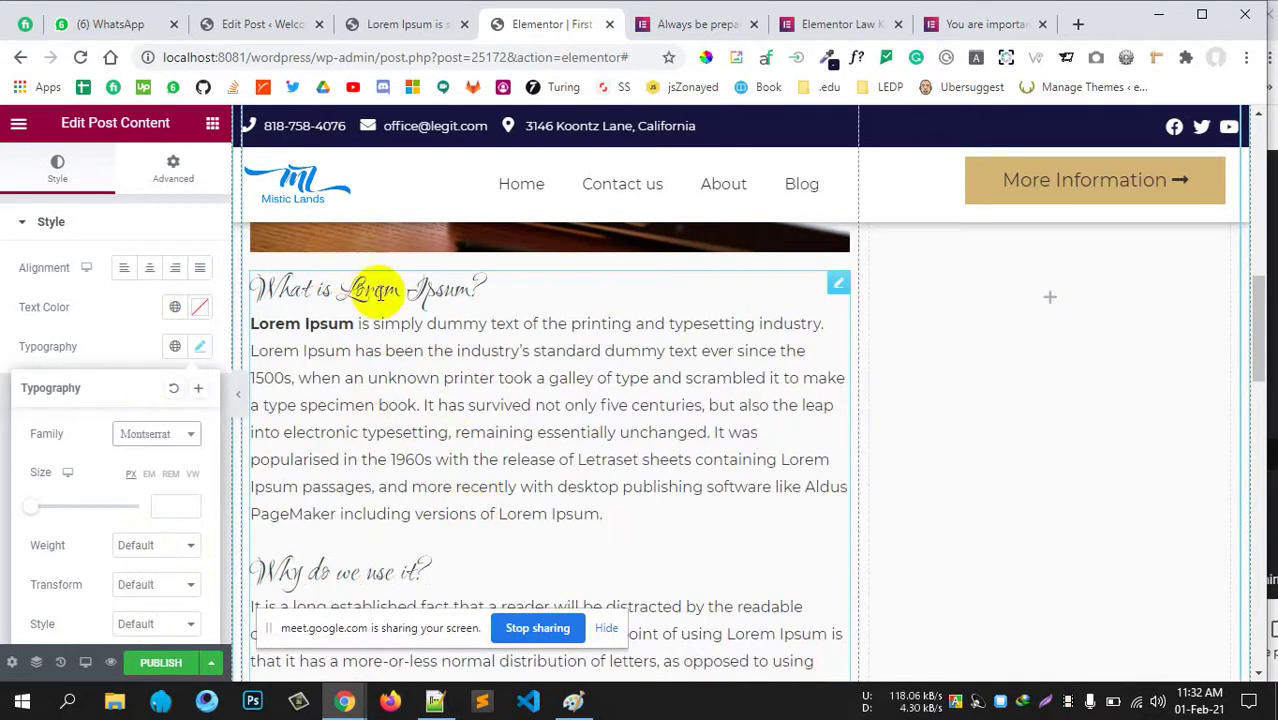
Open the theme Customizer from the live Lorem Ipsum post page.
left_click(100, 340)
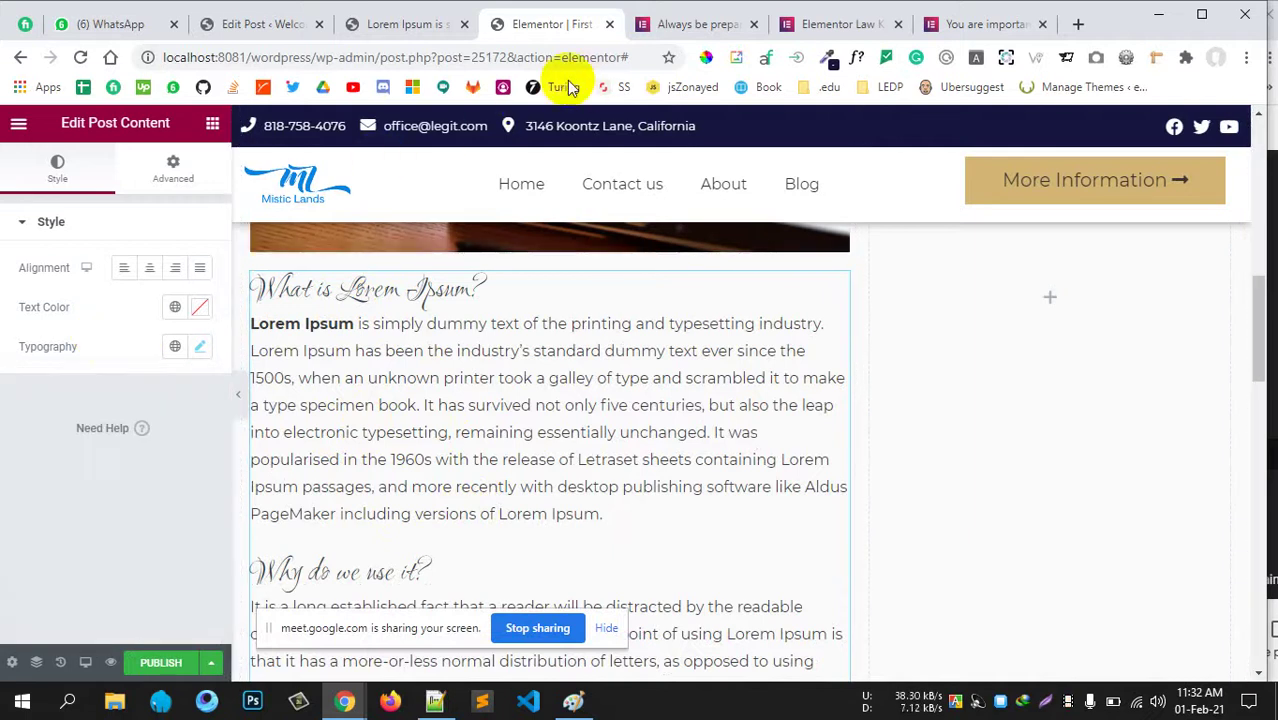
left_click(388, 24)
left_click(295, 30)
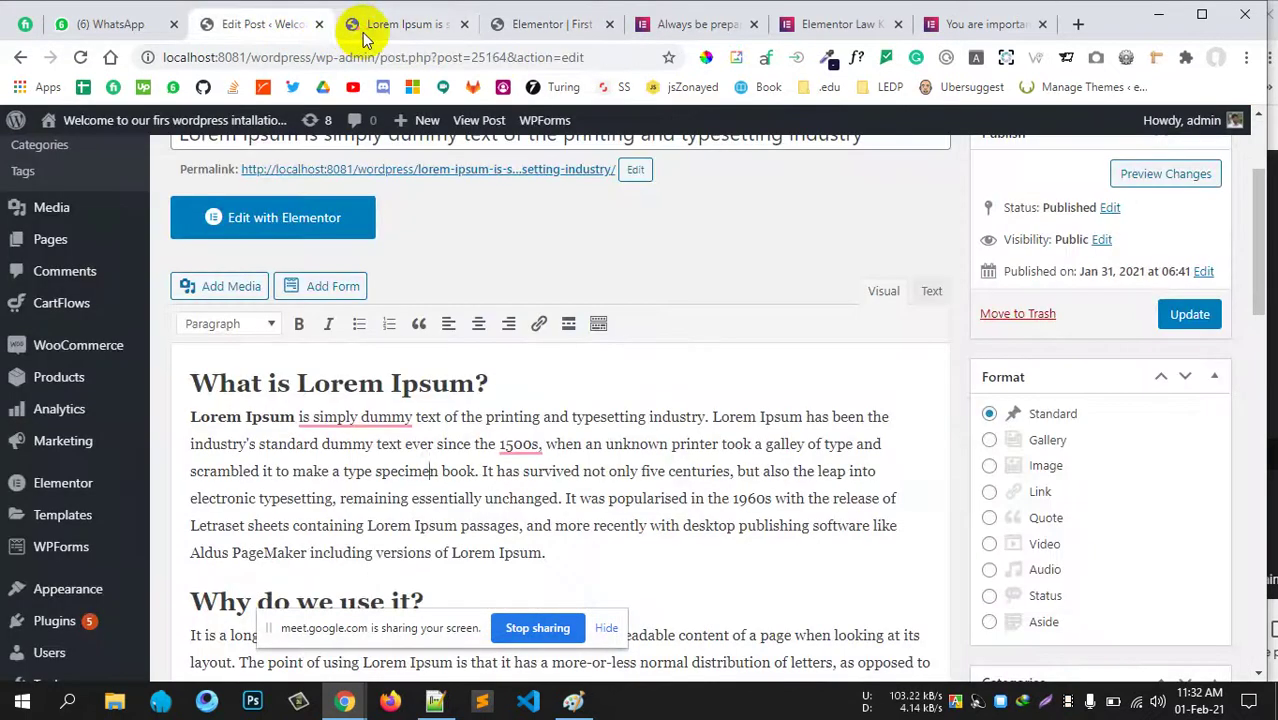
left_click(357, 24)
left_click(353, 120)
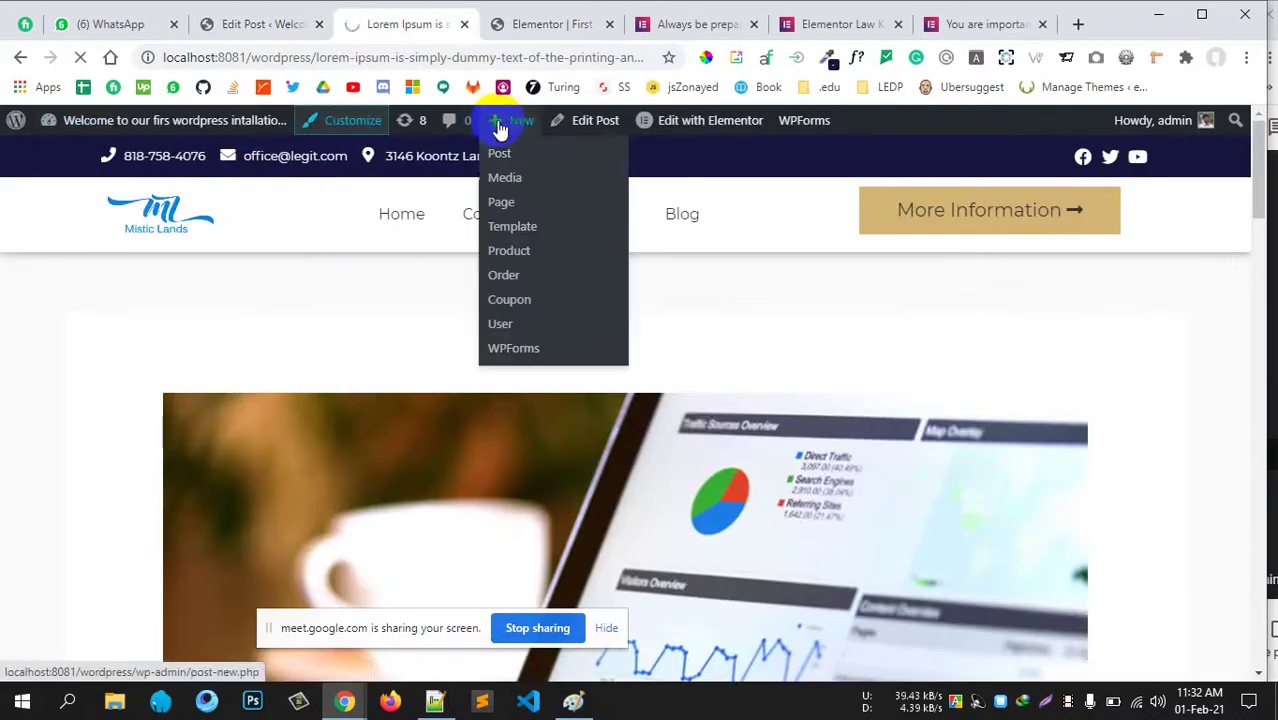
left_click(685, 26)
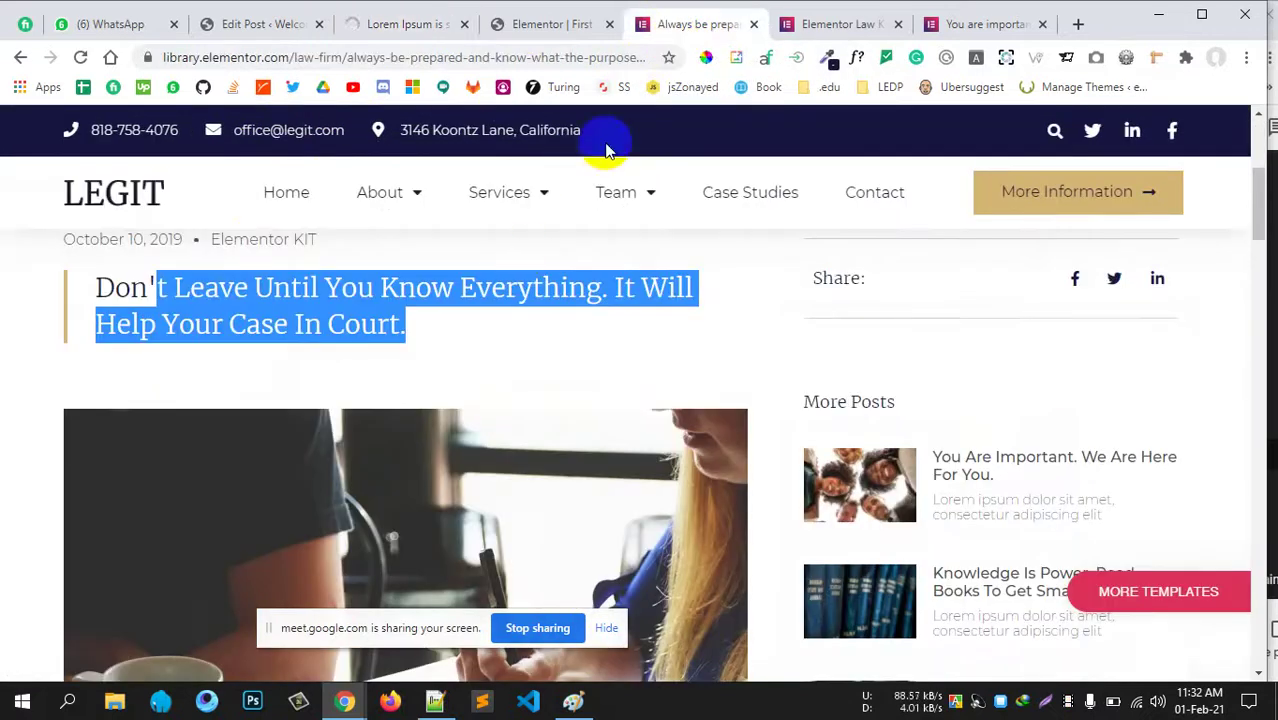
left_click(535, 26)
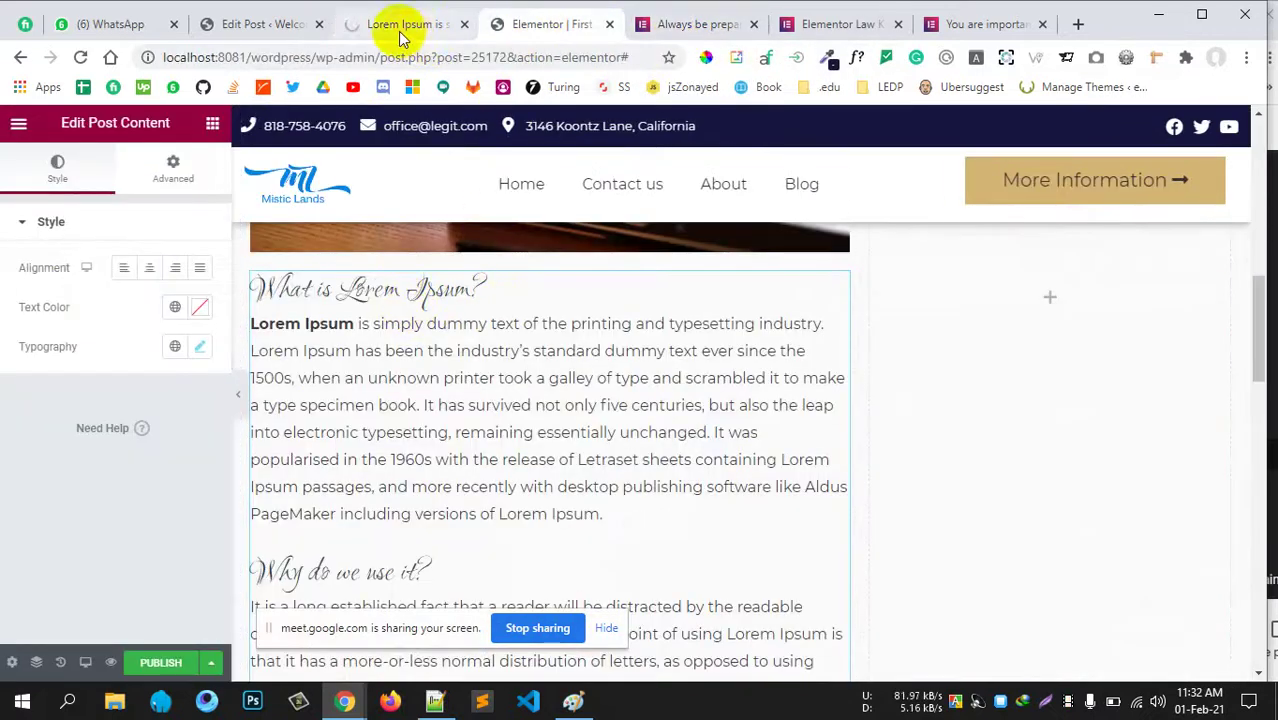
left_click(55, 223)
left_click(388, 22)
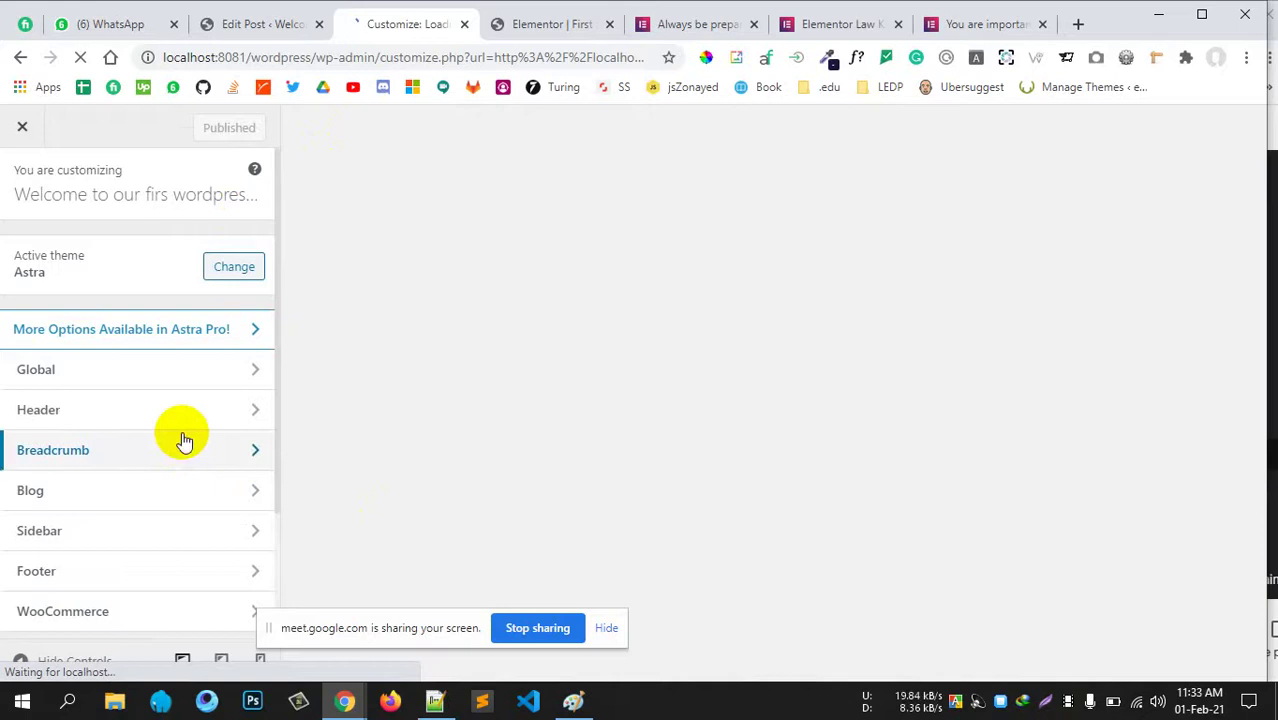
Open the theme's global typography settings in the Customizer and go to the headings section.
scroll(182, 438, "down", 2)
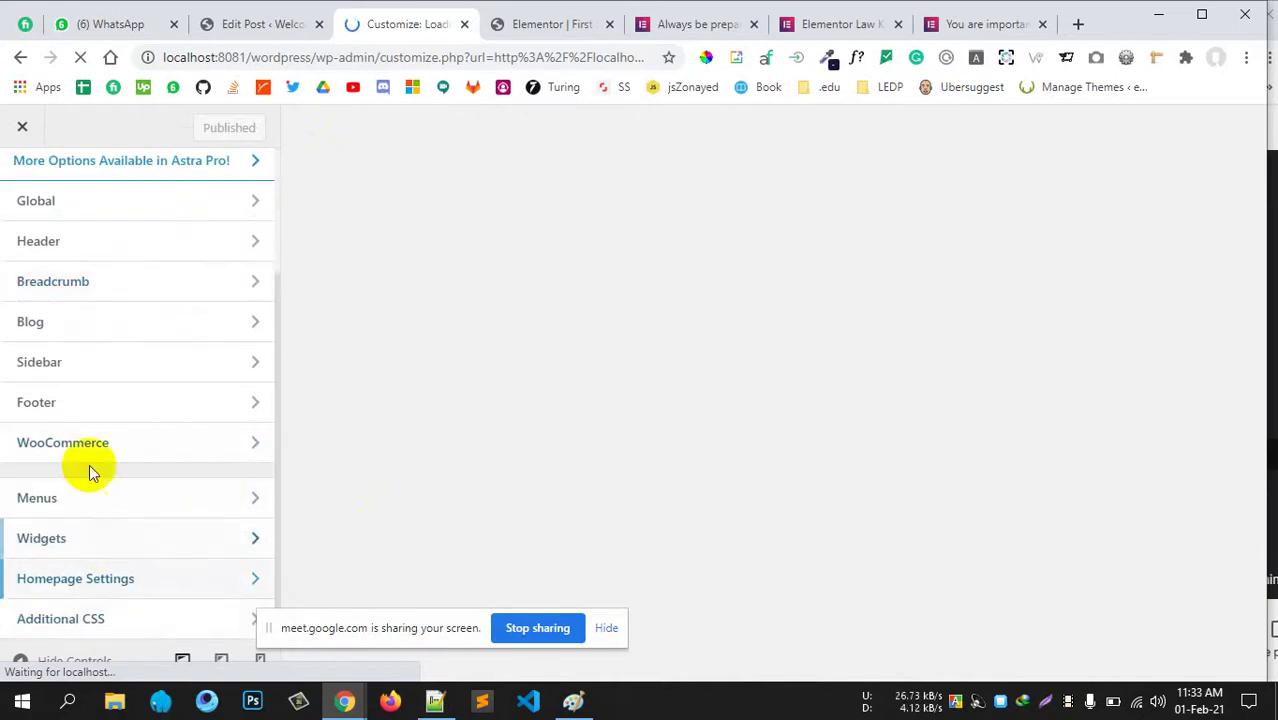
scroll(91, 400, "up", 2)
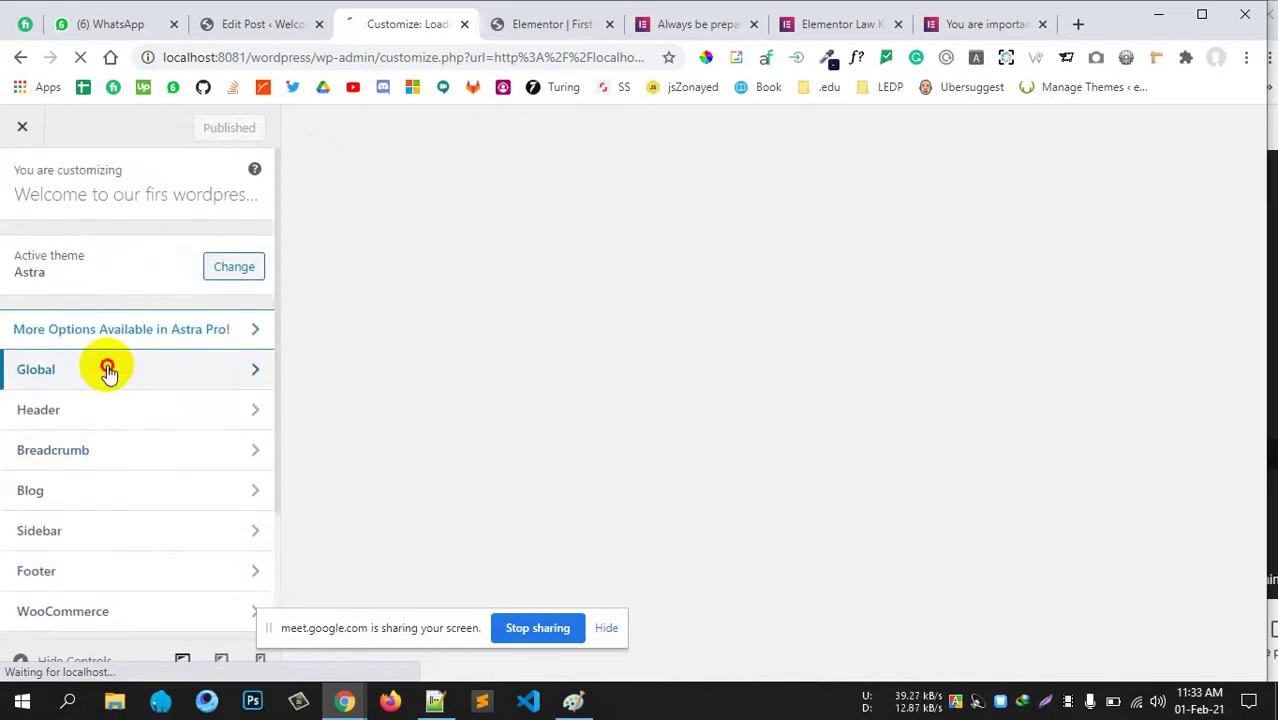
left_click(108, 370)
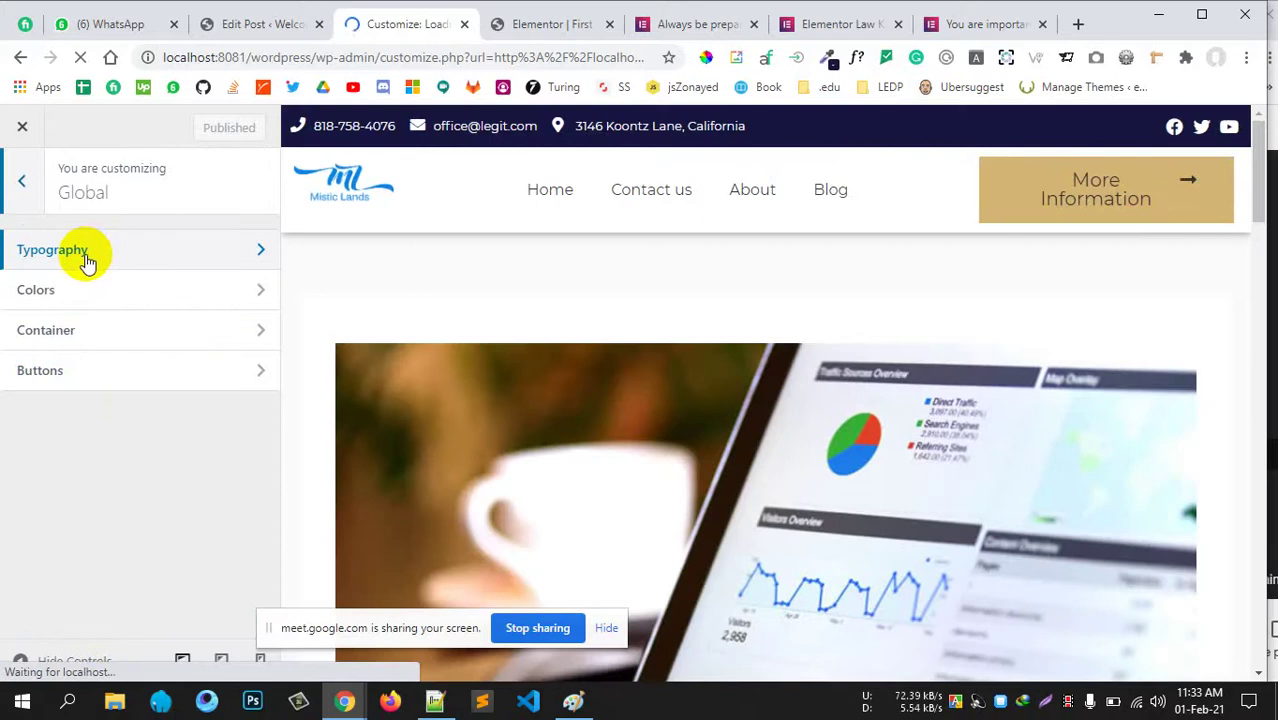
left_click(87, 260)
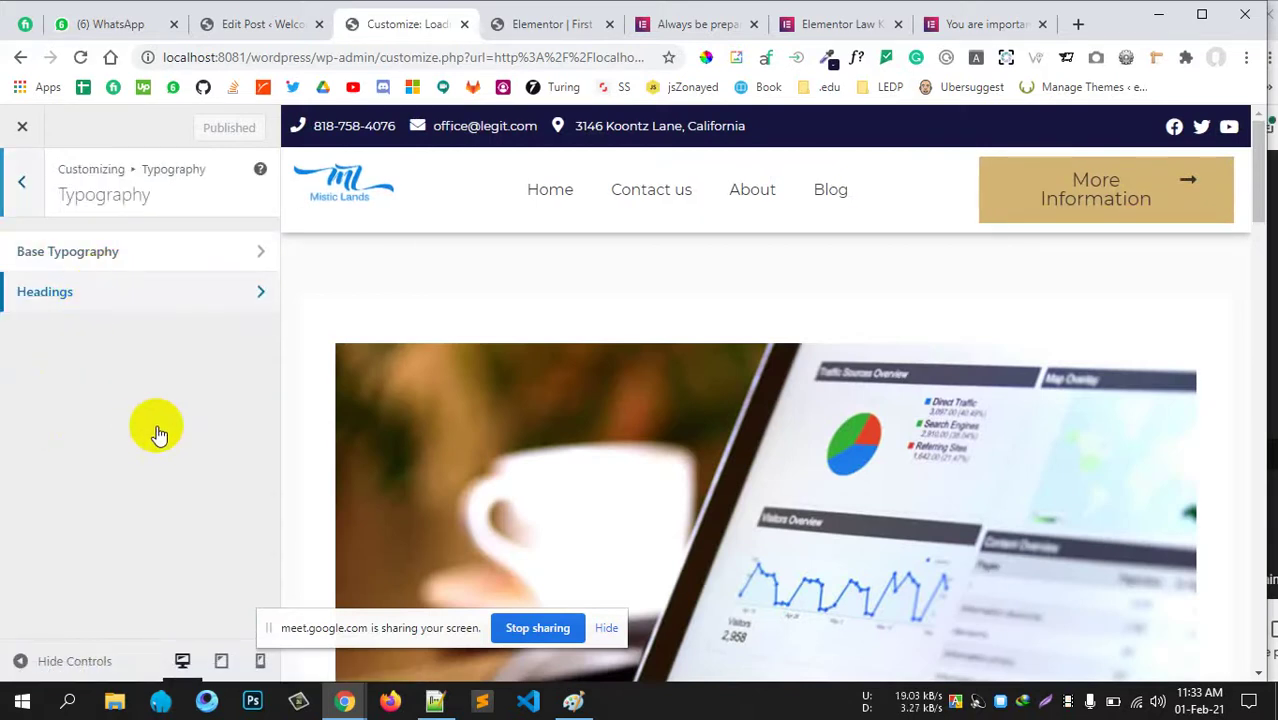
Set the Heading 2 font family to Montserrat in the theme's heading typography and publish the change.
scroll(157, 425, "down", 3)
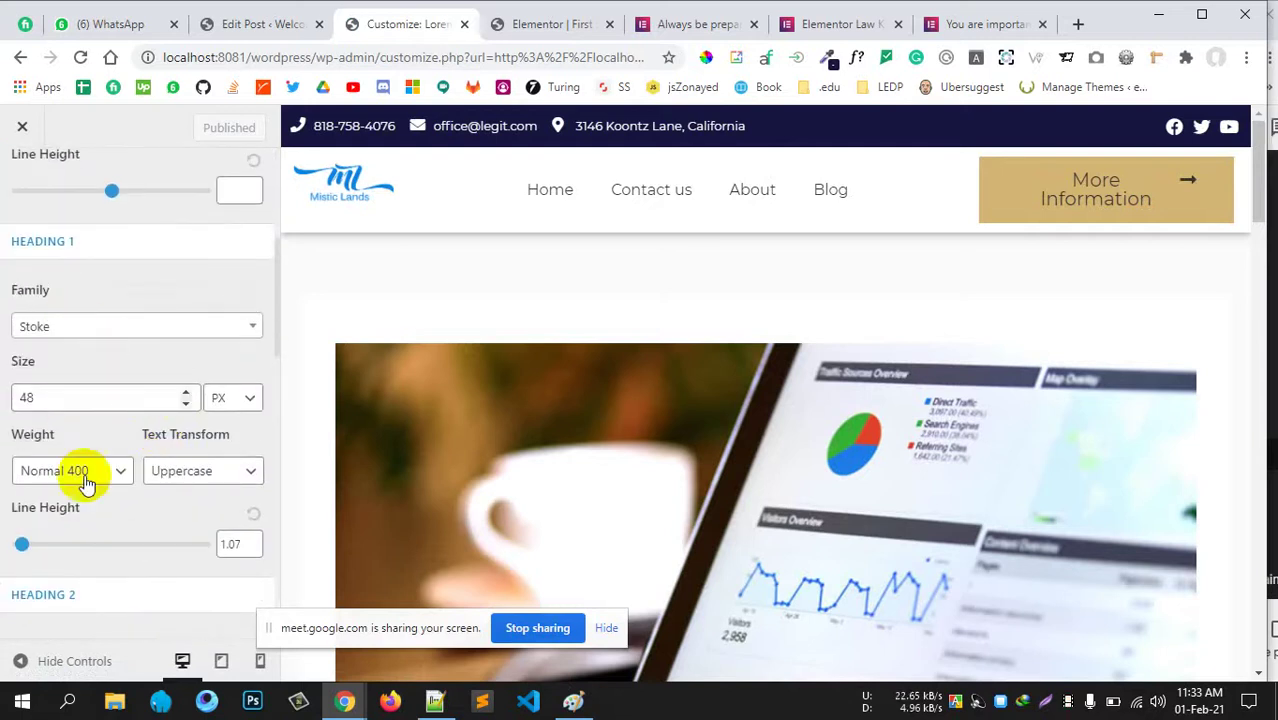
scroll(86, 470, "down", 3)
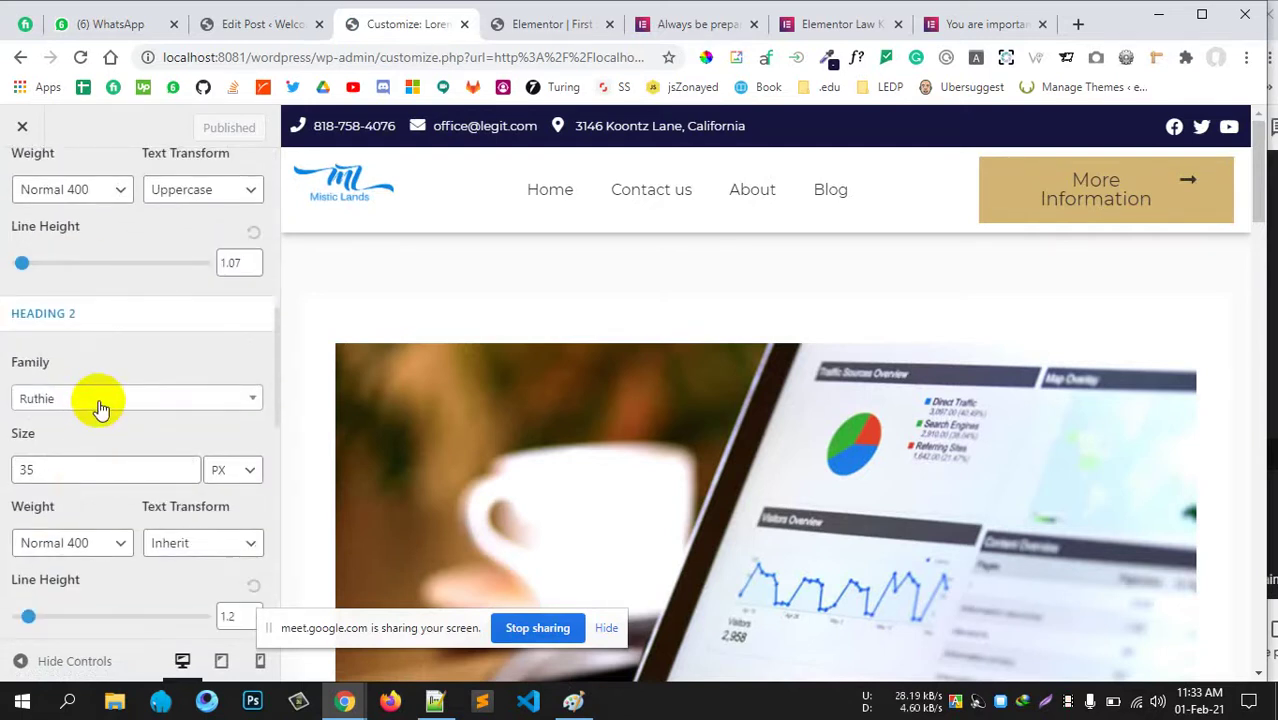
left_click(99, 402)
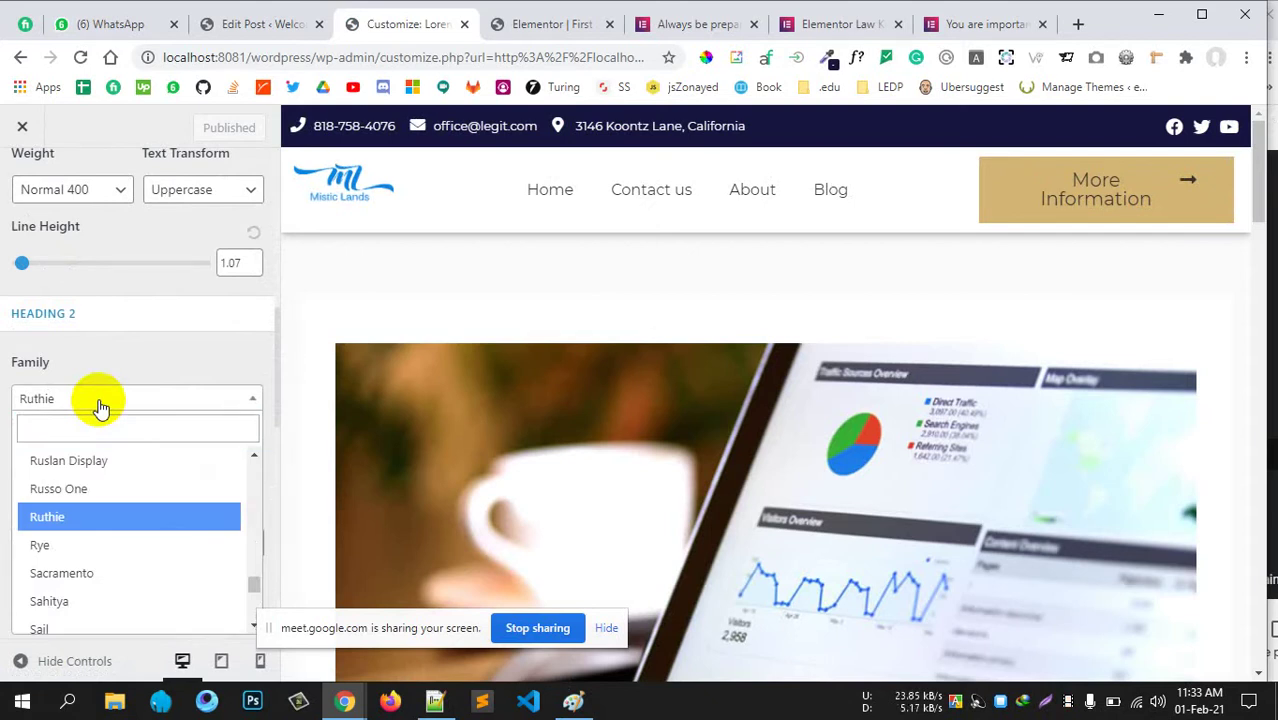
type("mont")
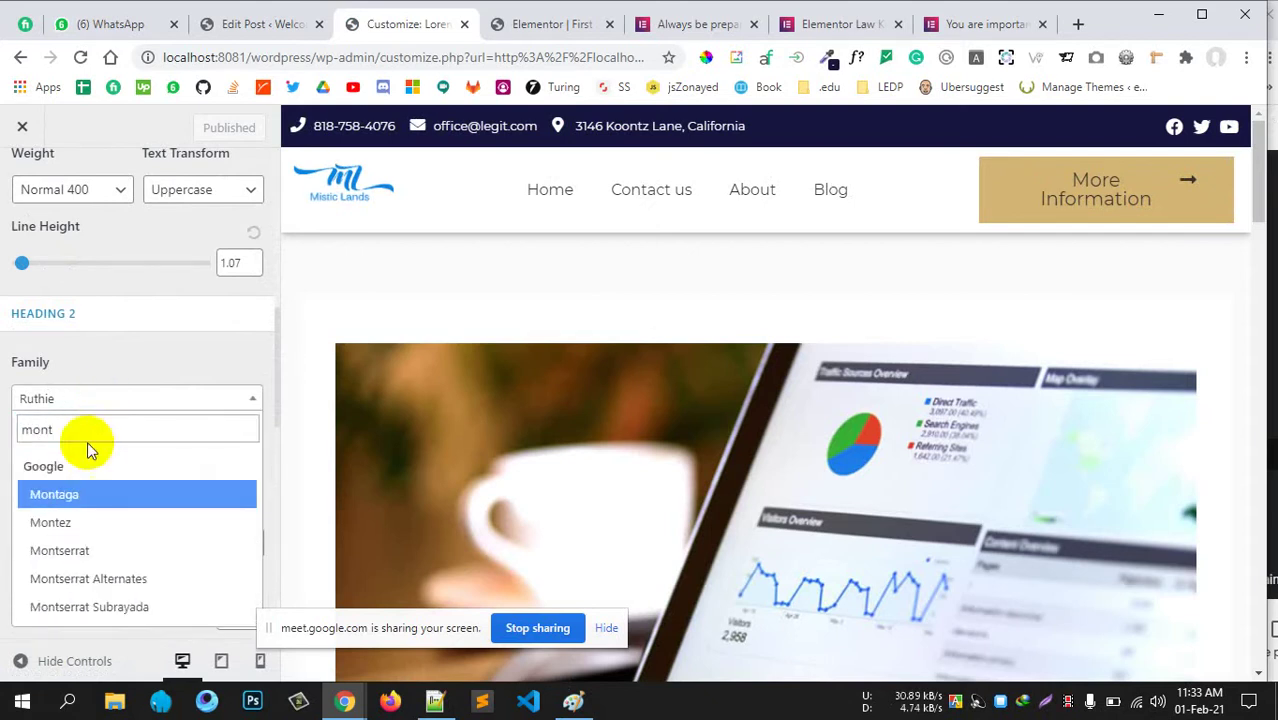
left_click(99, 551)
scroll(95, 509, "down", 1)
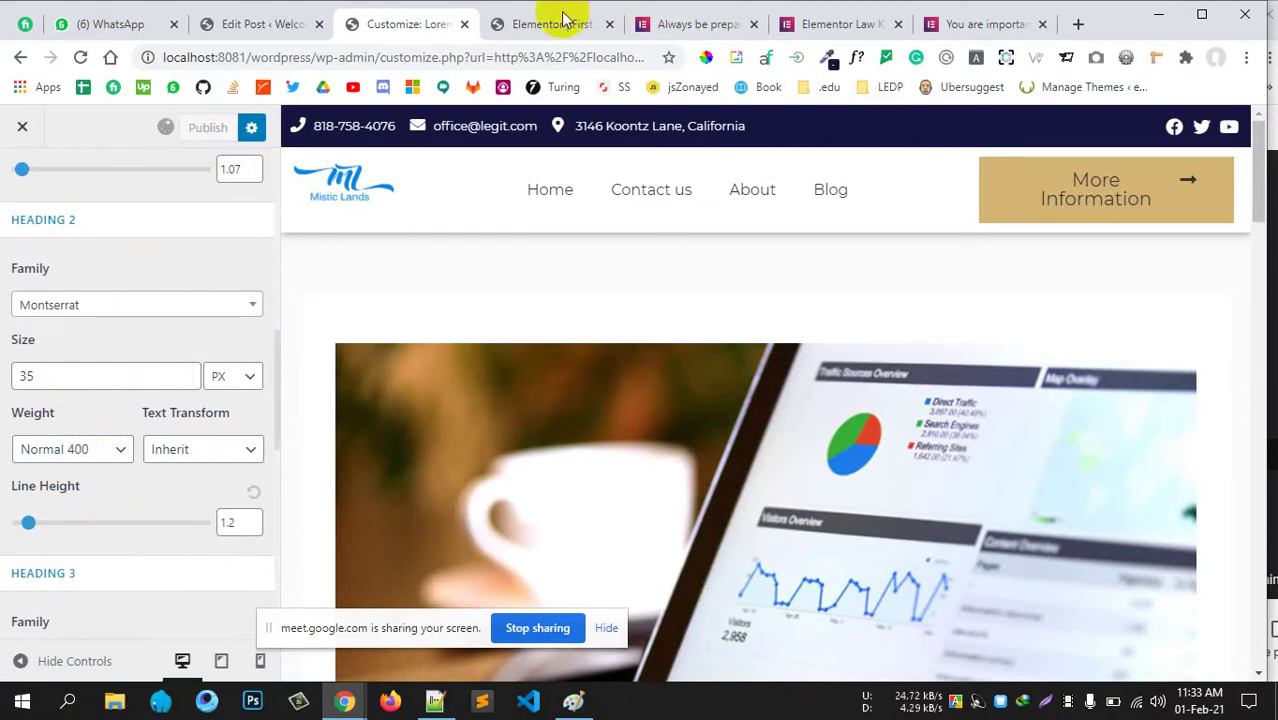
Publish the single post template in Elementor and reload the editor to refresh the heading font.
left_click(530, 36)
scroll(337, 377, "up", 2)
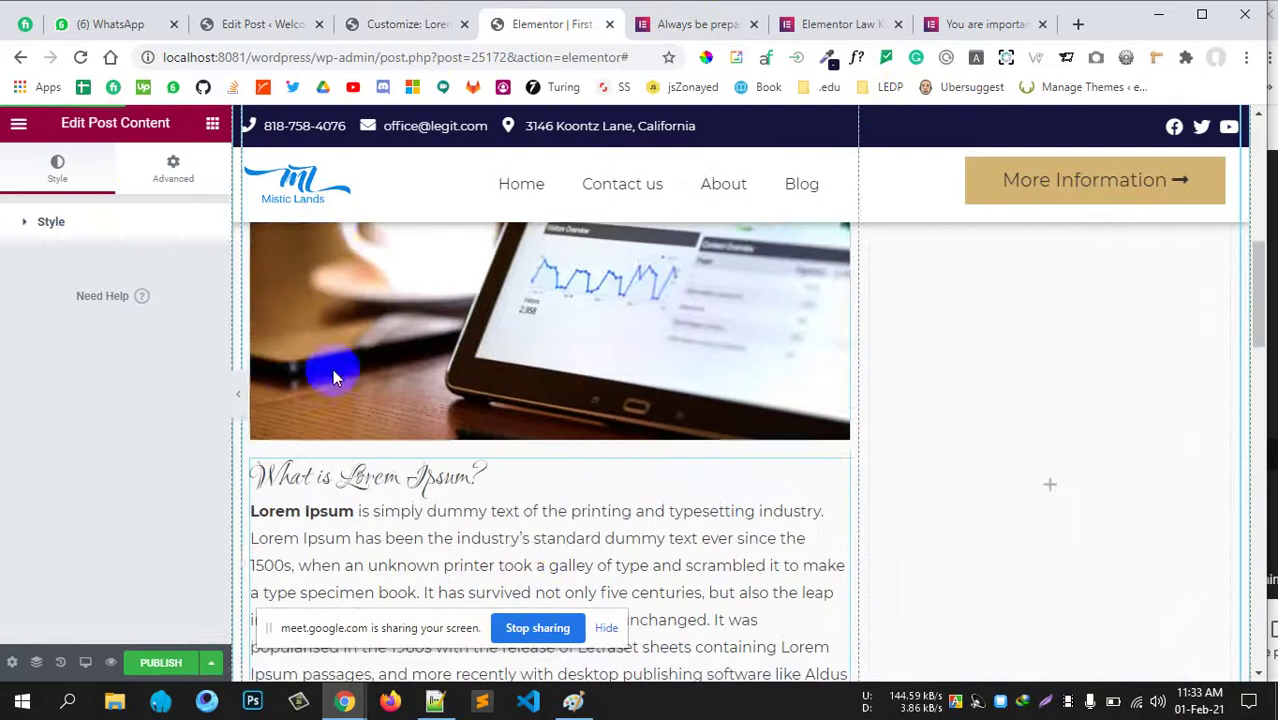
left_click(158, 665)
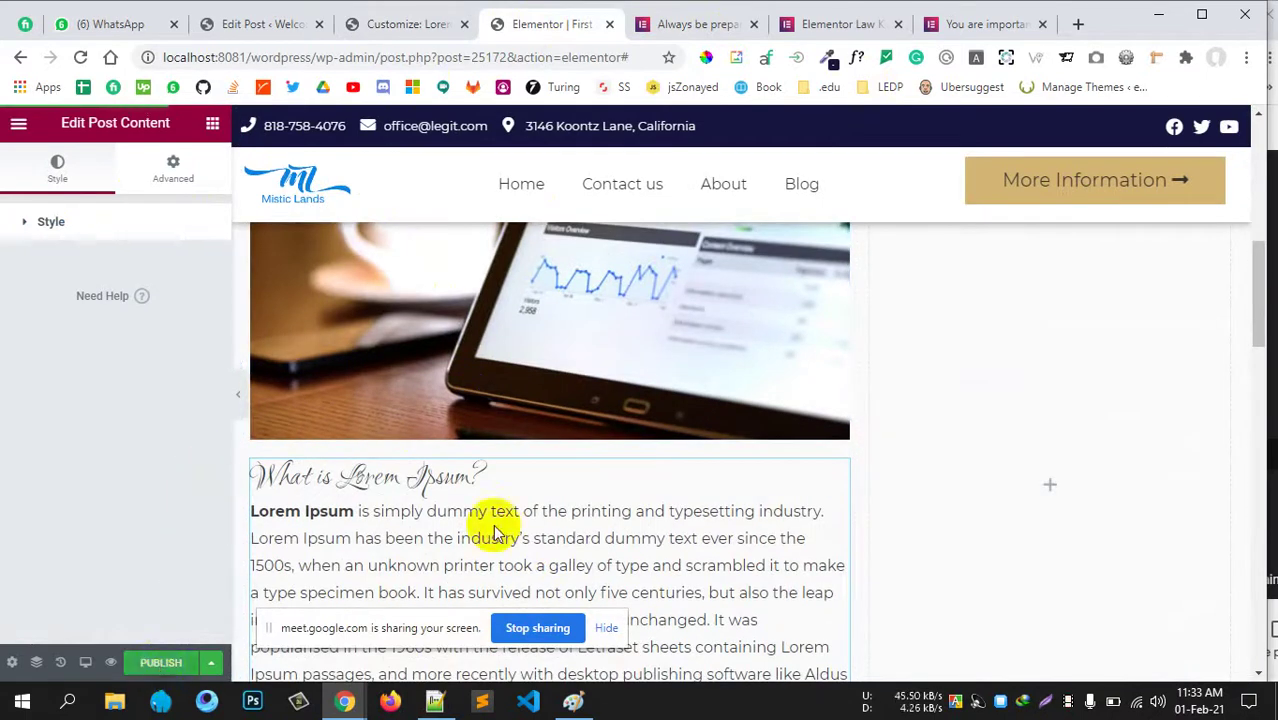
left_click(984, 656)
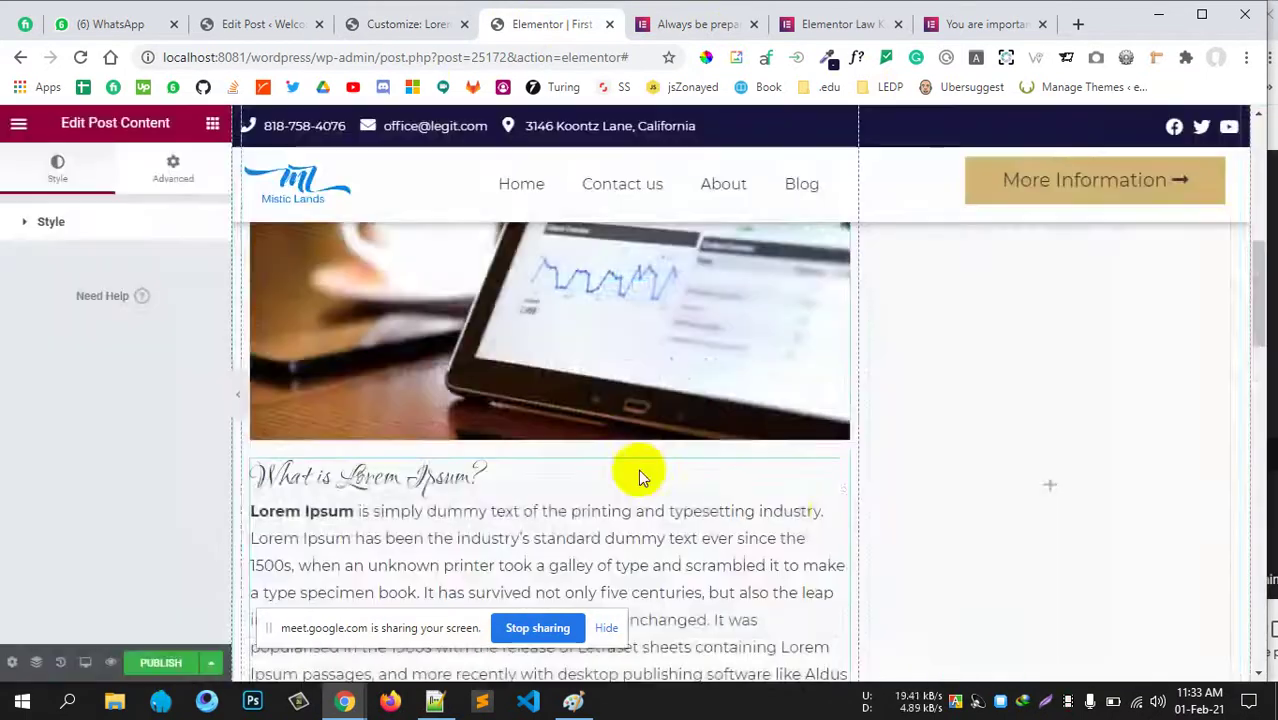
scroll(665, 480, "down", 2)
left_click(395, 30)
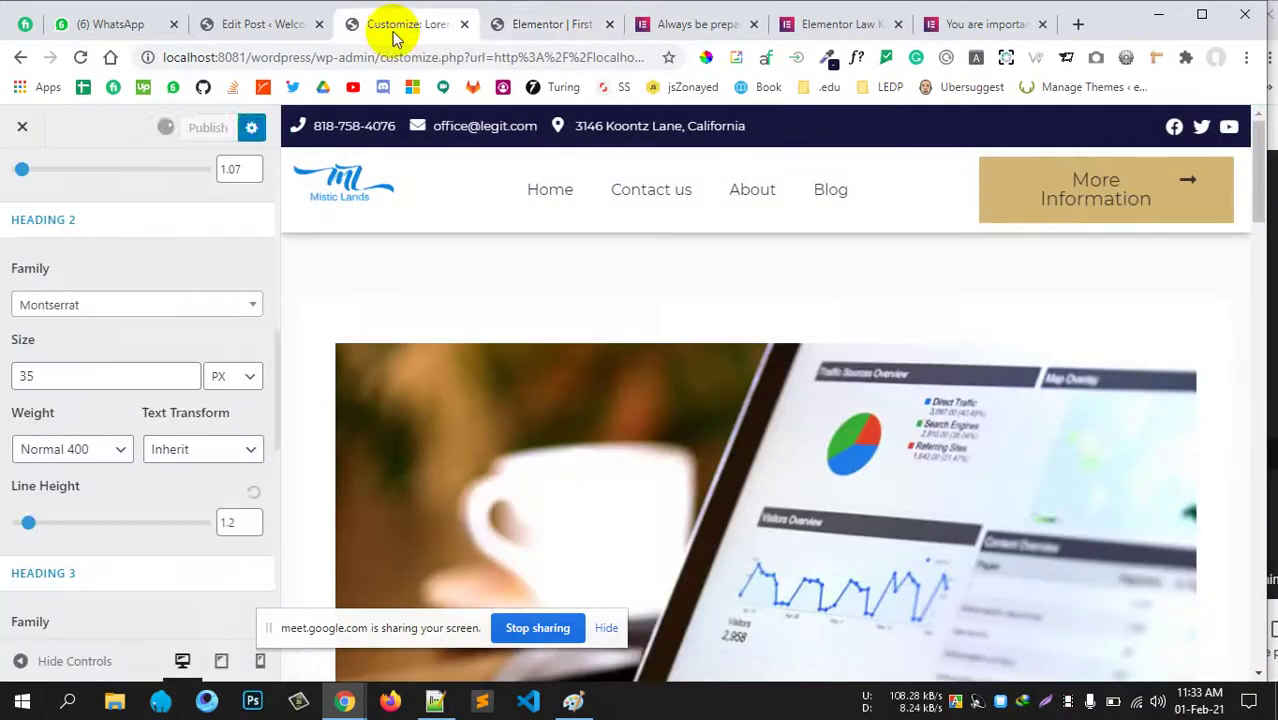
left_click(515, 27)
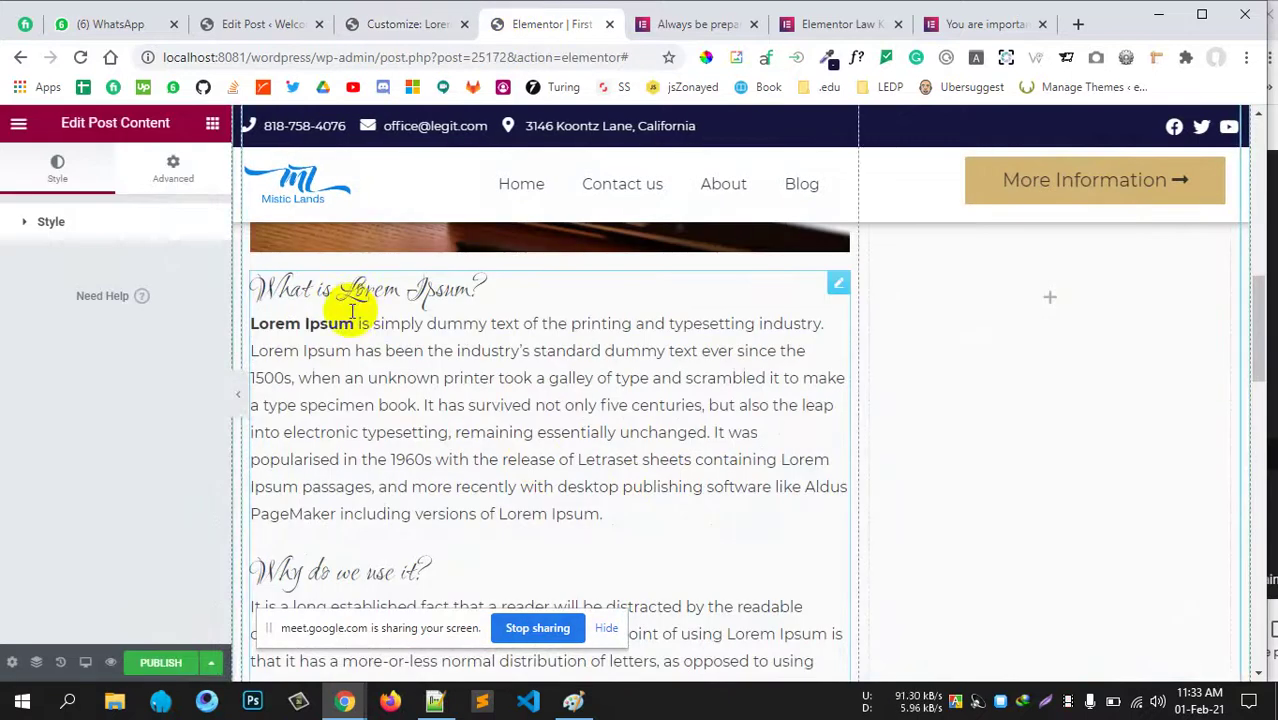
left_click(160, 663)
left_click(972, 664)
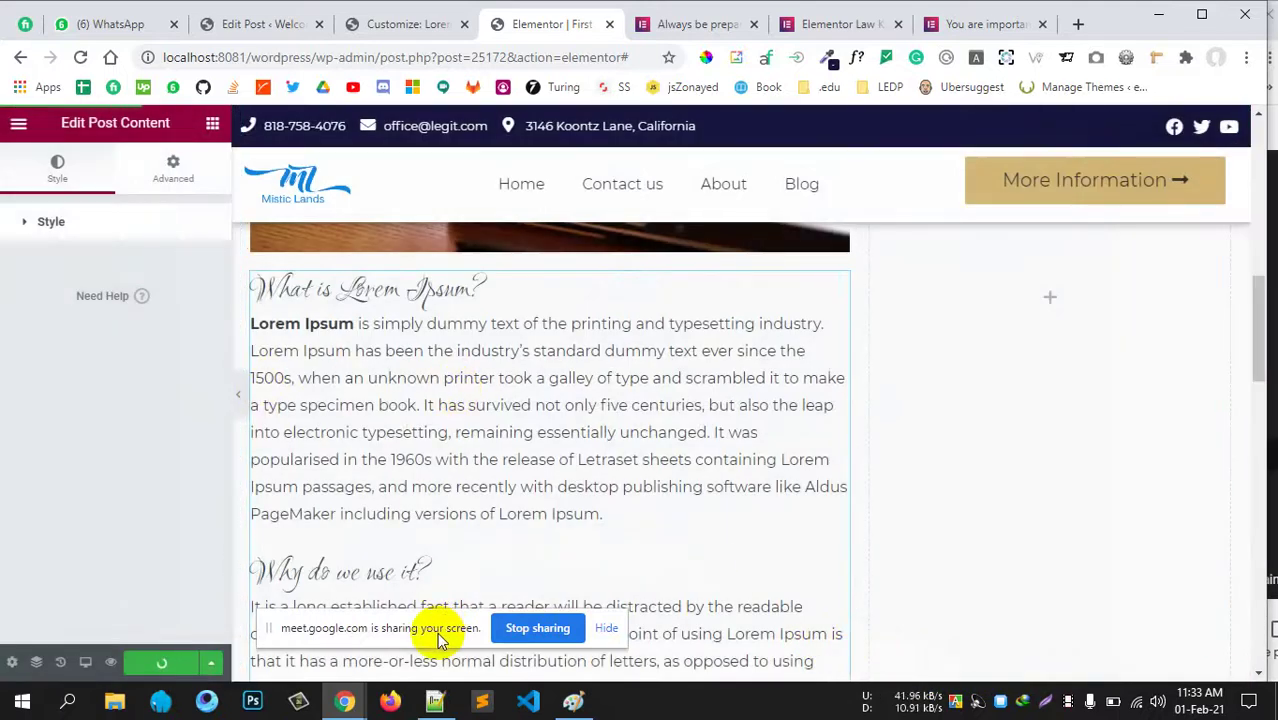
left_click_drag(442, 633, 791, 693)
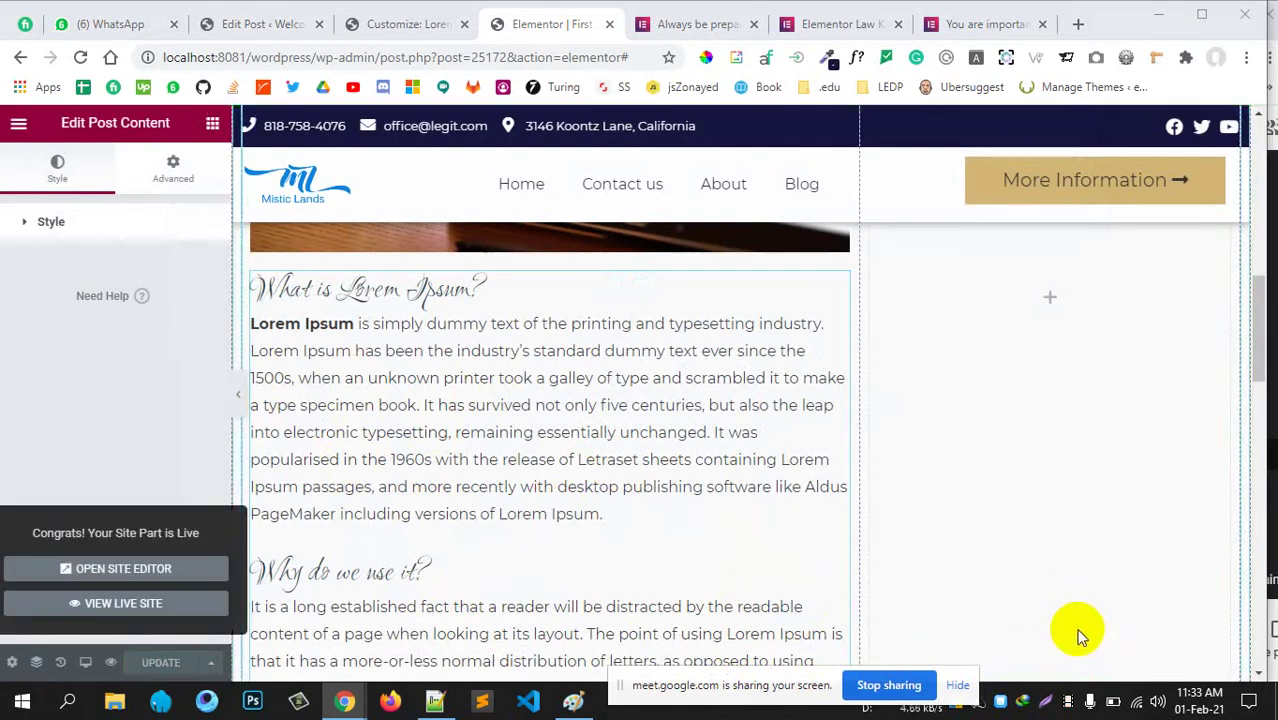
left_click(80, 58)
scroll(315, 393, "up", 1)
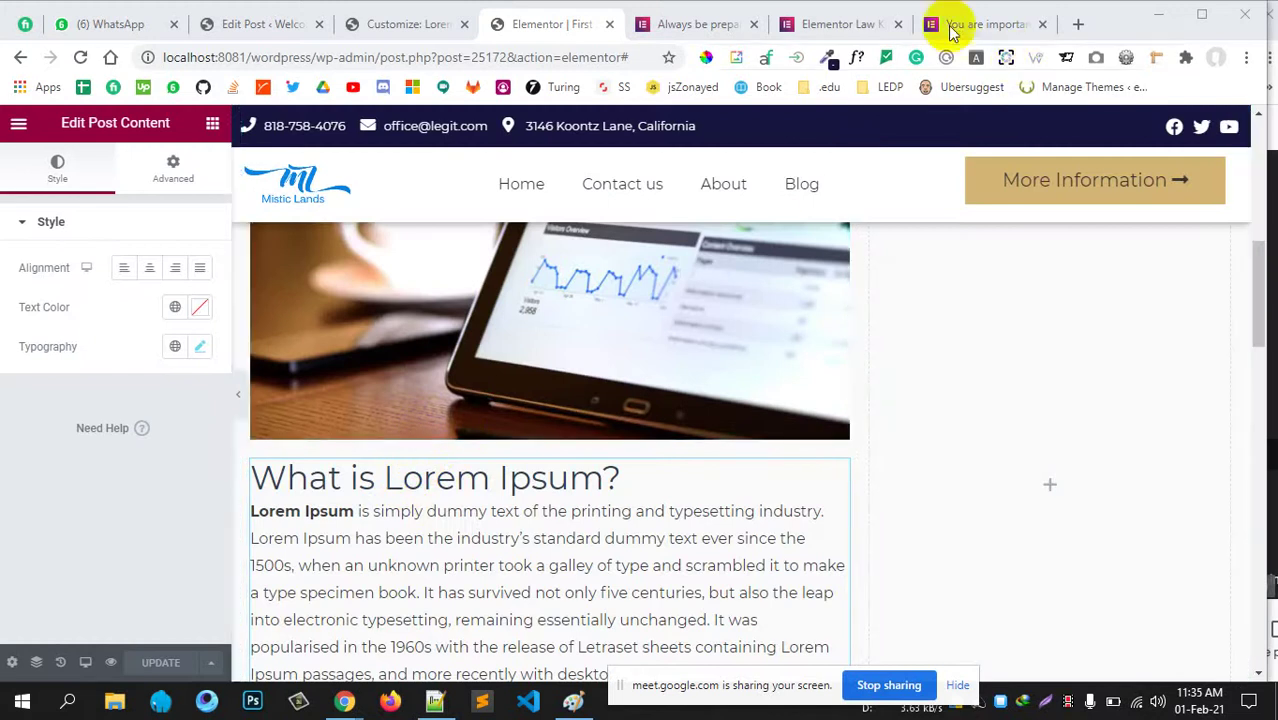
Compare the gap below the featured image on the reference post, and set the post content's top margin to 30 px, unlinked from the other sides.
left_click(945, 24)
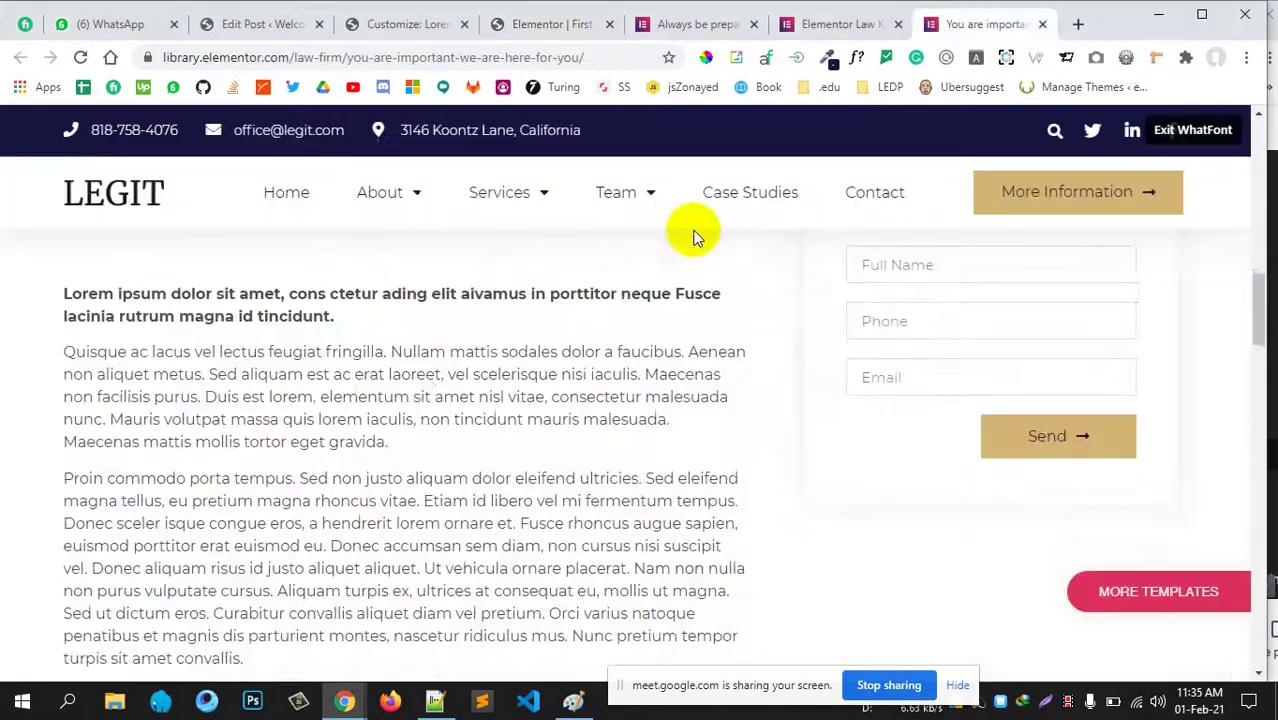
scroll(350, 365, "up", 3)
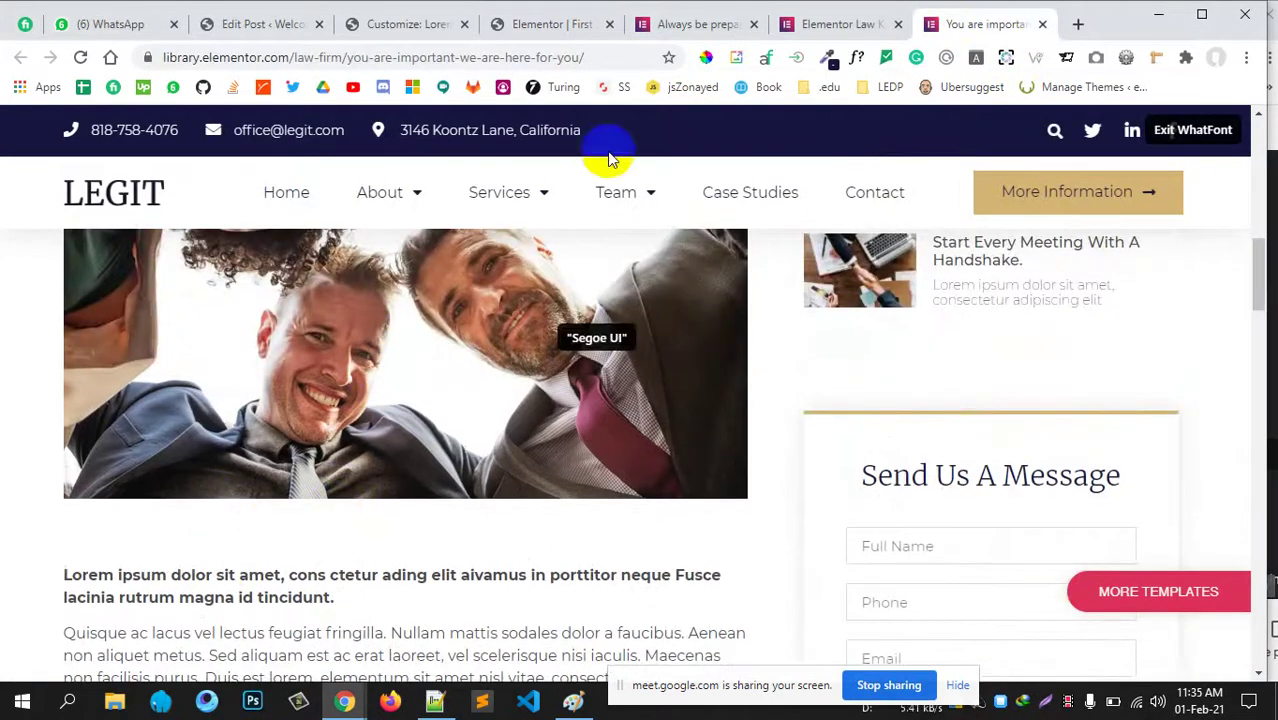
left_click(553, 24)
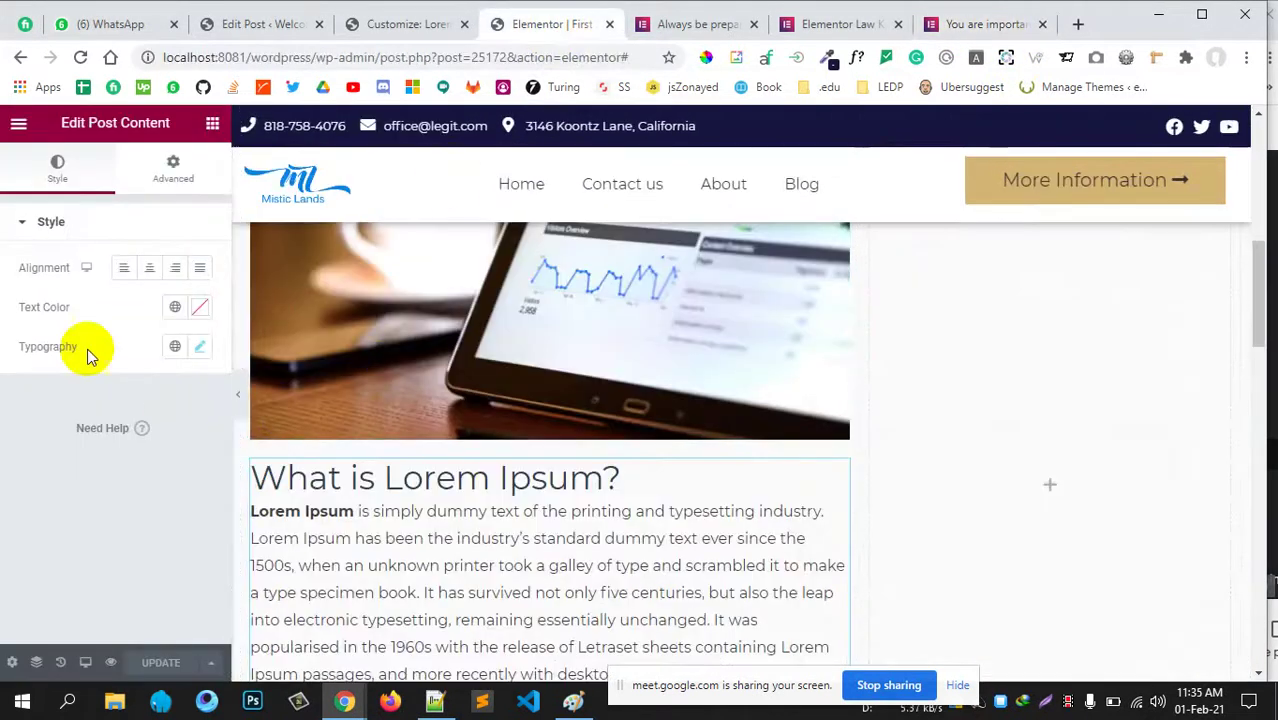
left_click(178, 172)
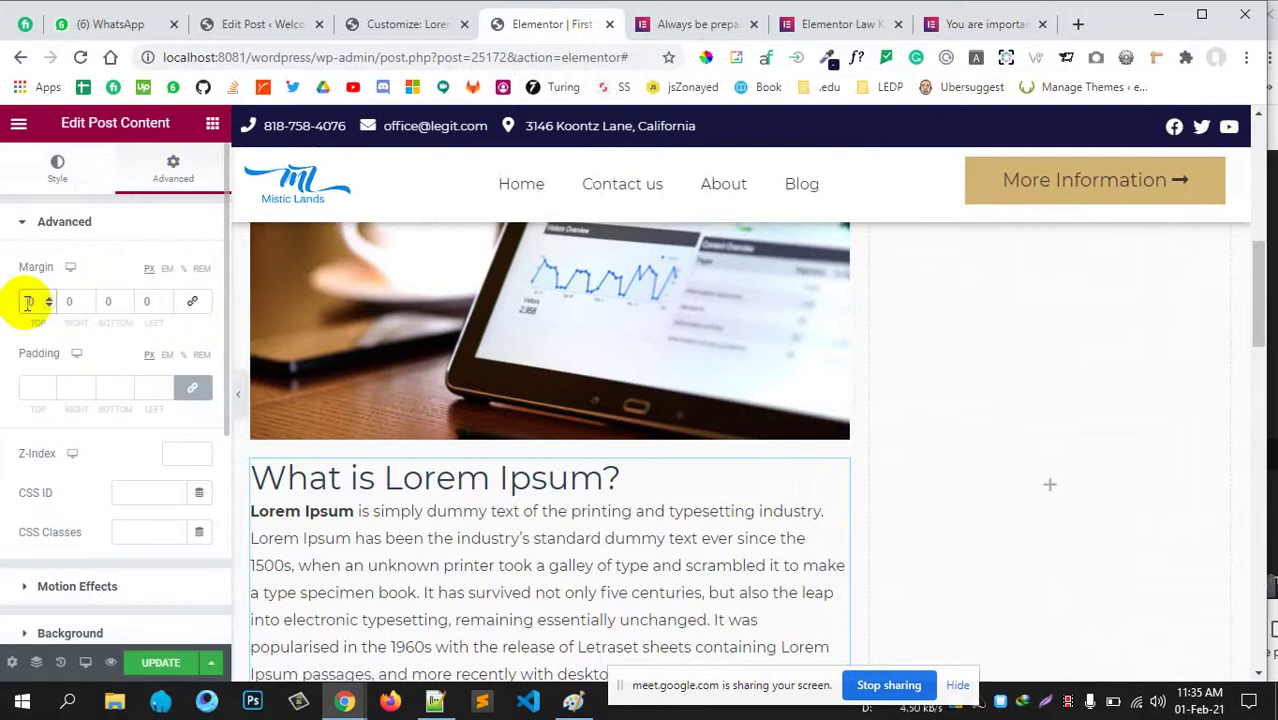
type("30")
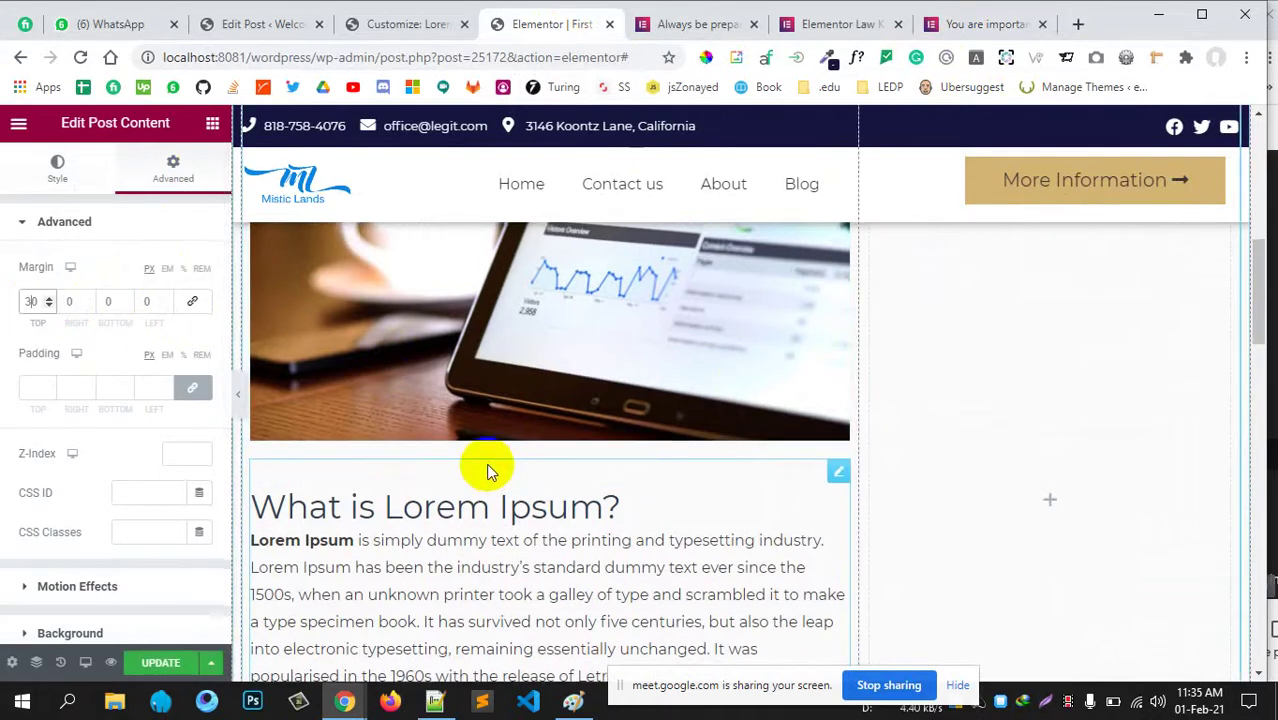
scroll(490, 458, "down", 3)
scroll(428, 490, "up", 3)
scroll(348, 474, "up", 2)
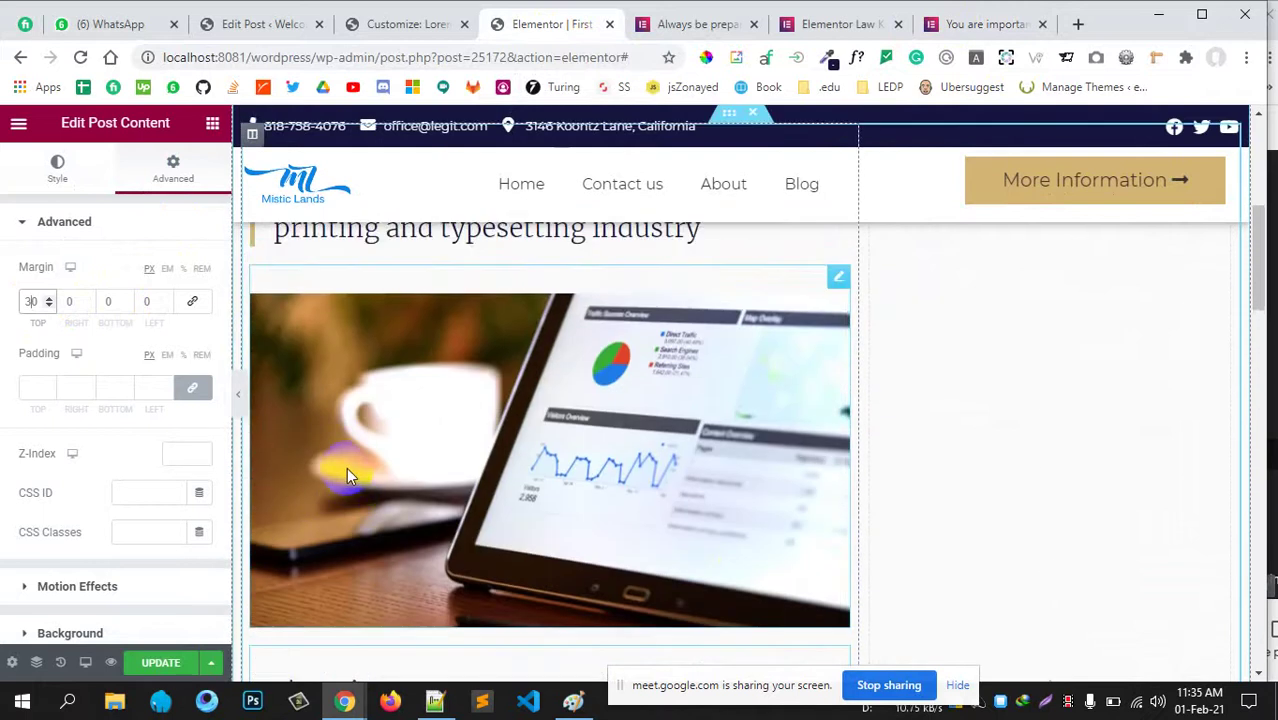
scroll(348, 474, "down", 1)
Set the post content's top margin to 20 px and check the text down to its end.
left_click(49, 306)
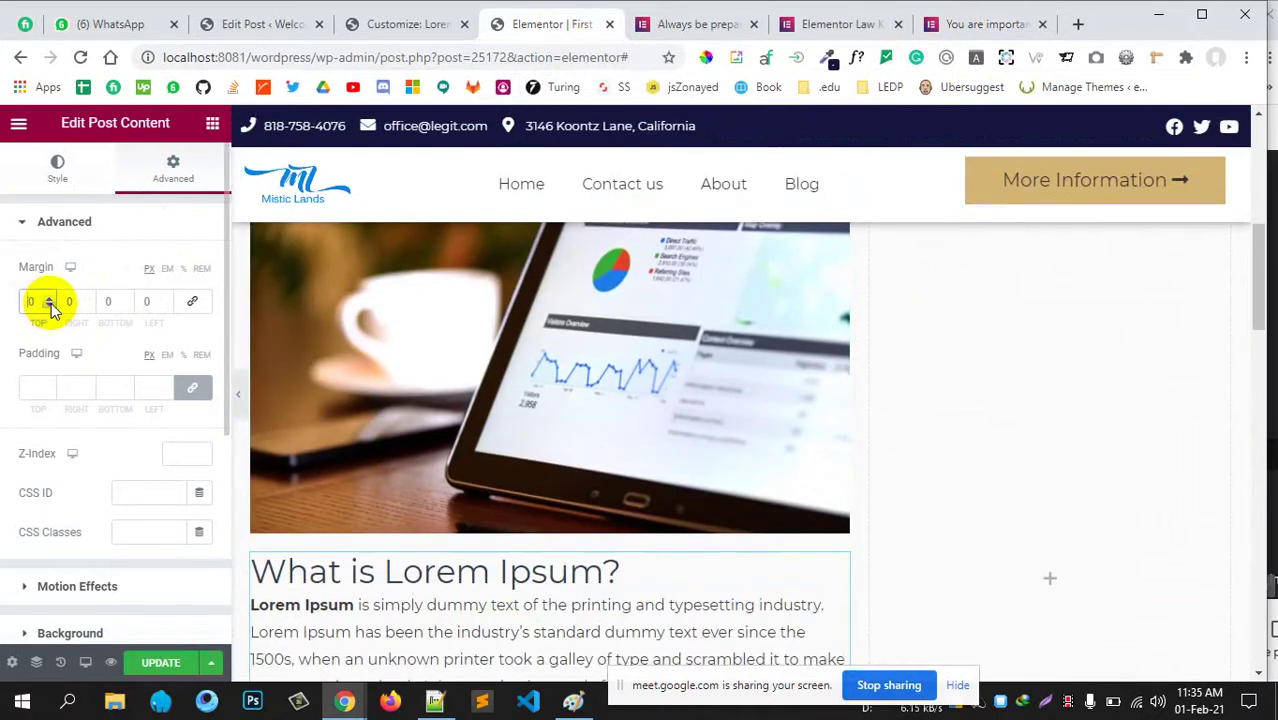
scroll(427, 295, "down", 4)
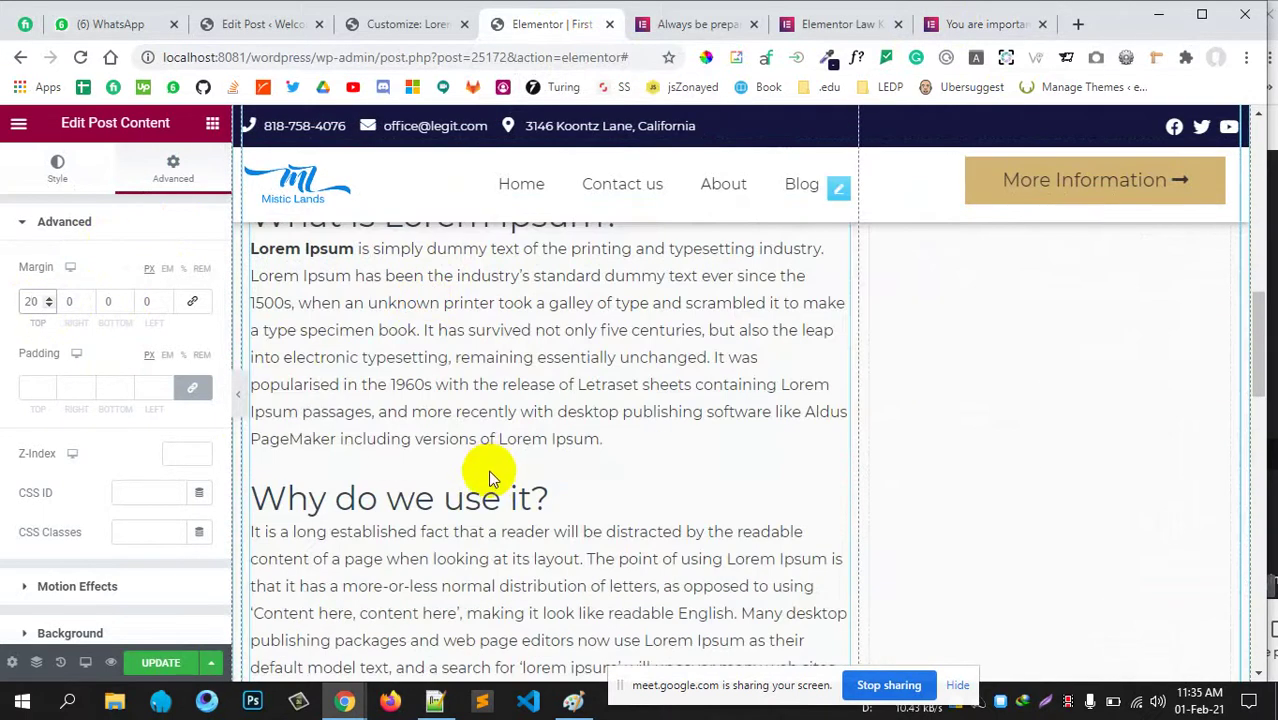
scroll(485, 442, "down", 4)
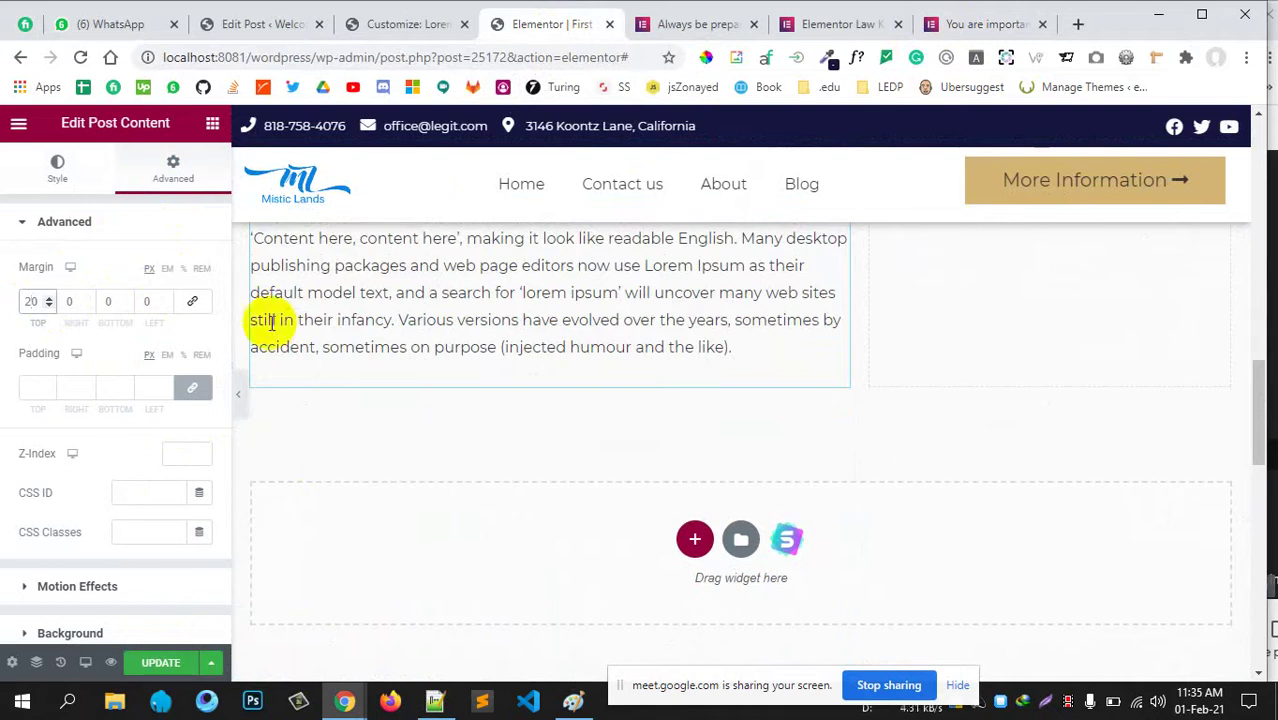
Bring up the widget list in the template and examine what follows the body text on the reference law-firm post.
left_click(212, 122)
scroll(731, 244, "up", 2)
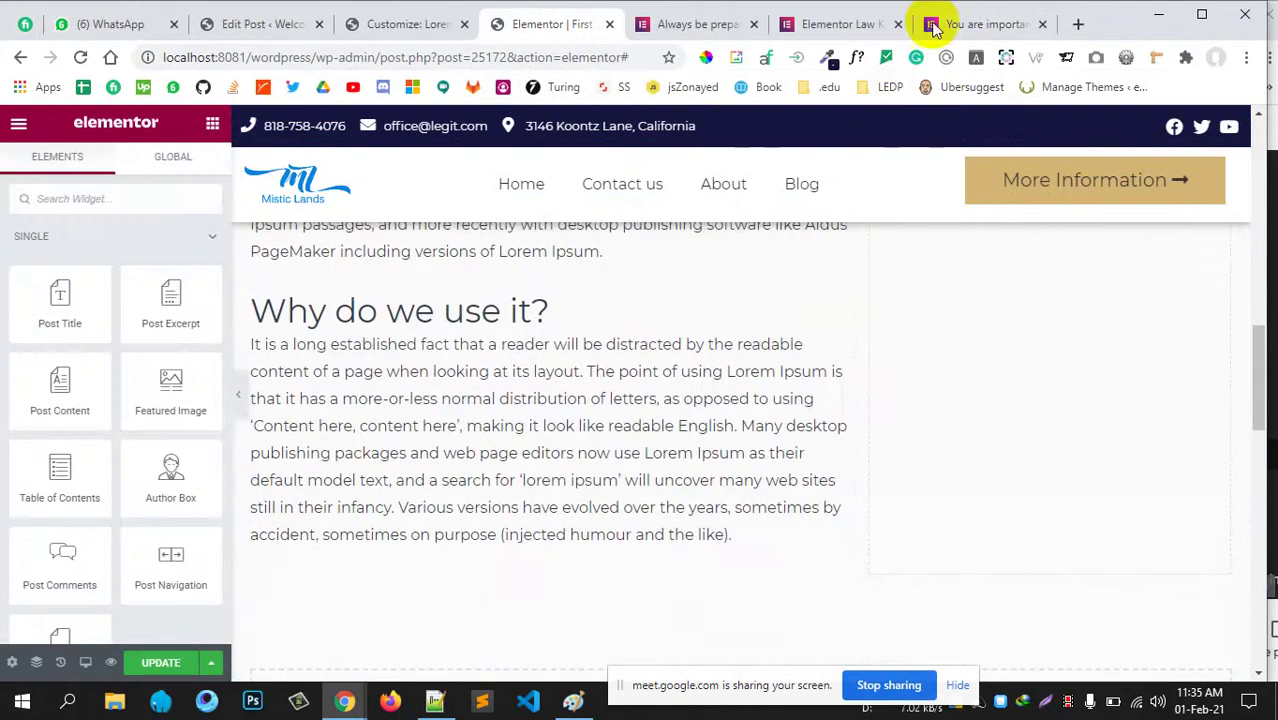
left_click(958, 24)
scroll(440, 465, "down", 15)
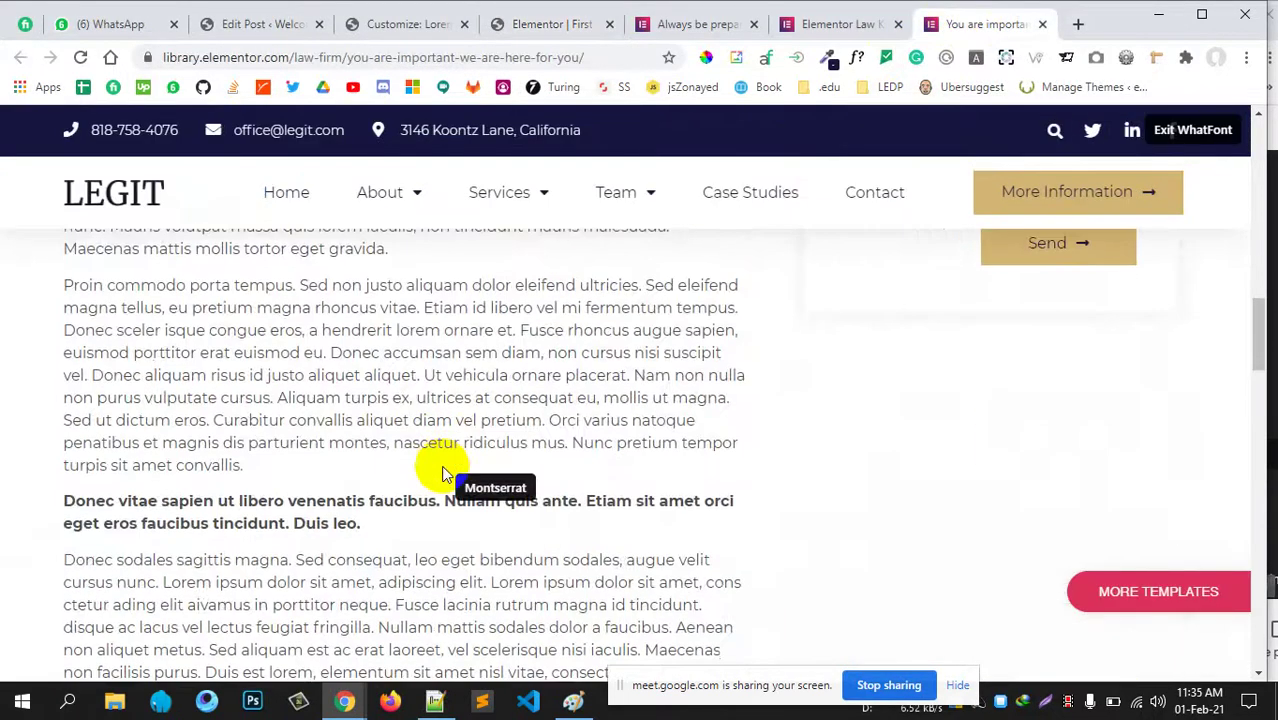
scroll(426, 484, "up", 2)
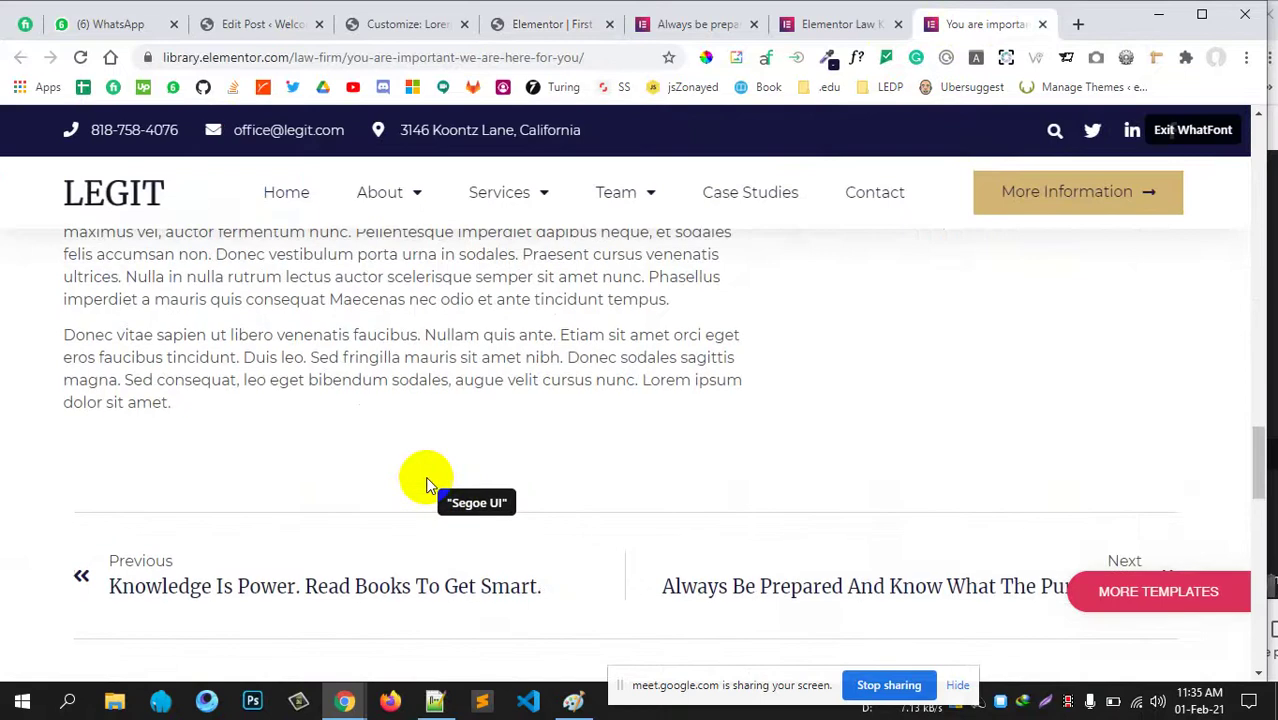
Examine the post navigation below the text and the sidebar's contact form and share row on the reference post.
scroll(396, 474, "down", 2)
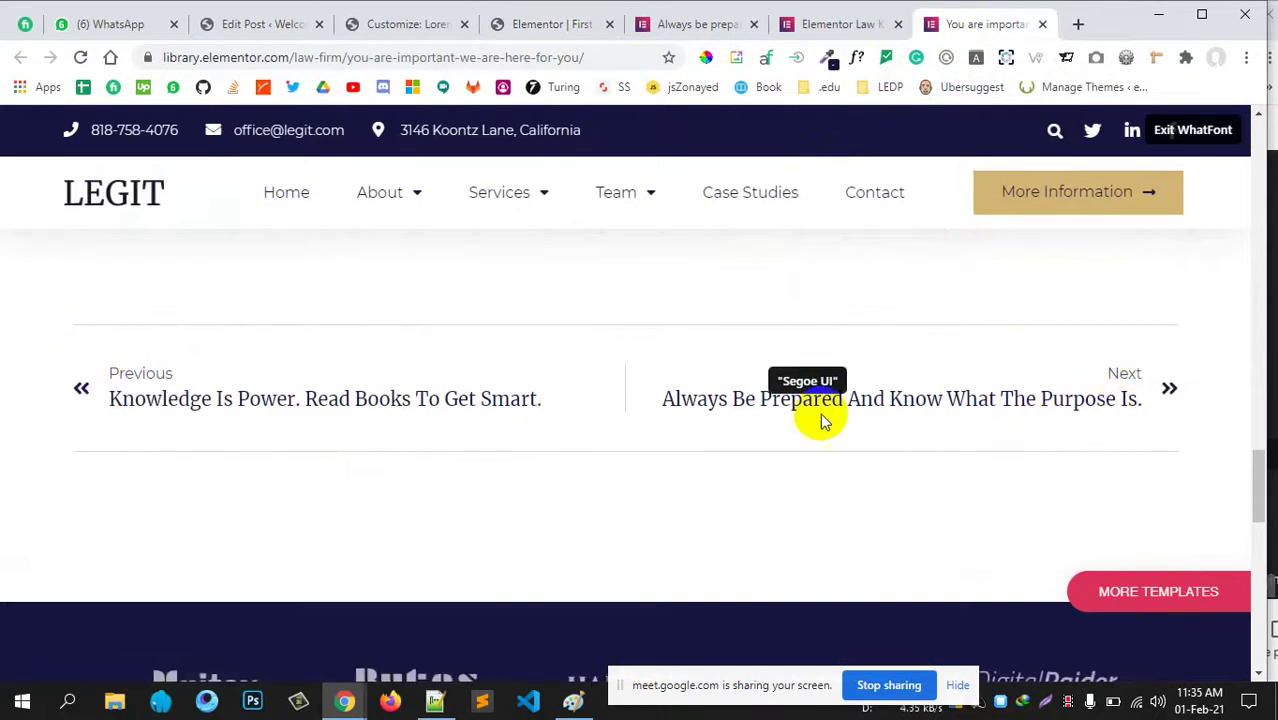
scroll(953, 440, "up", 1)
scroll(953, 440, "up", 15)
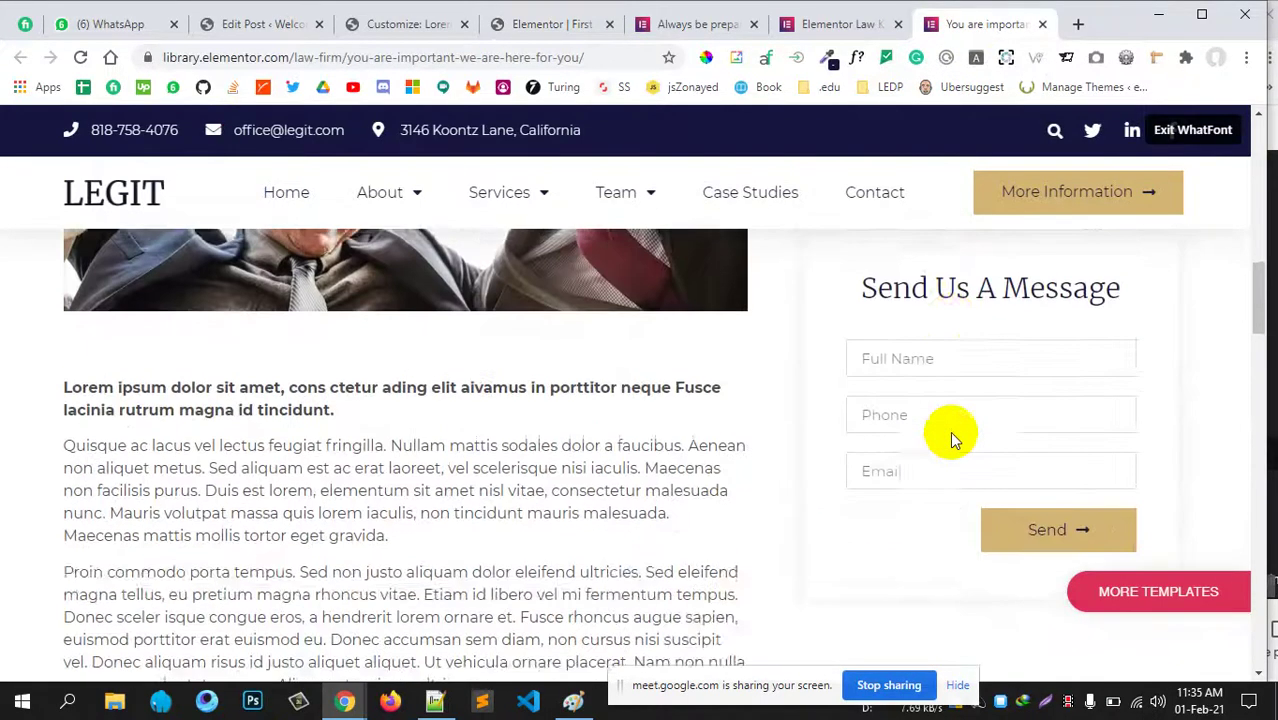
scroll(950, 434, "up", 3)
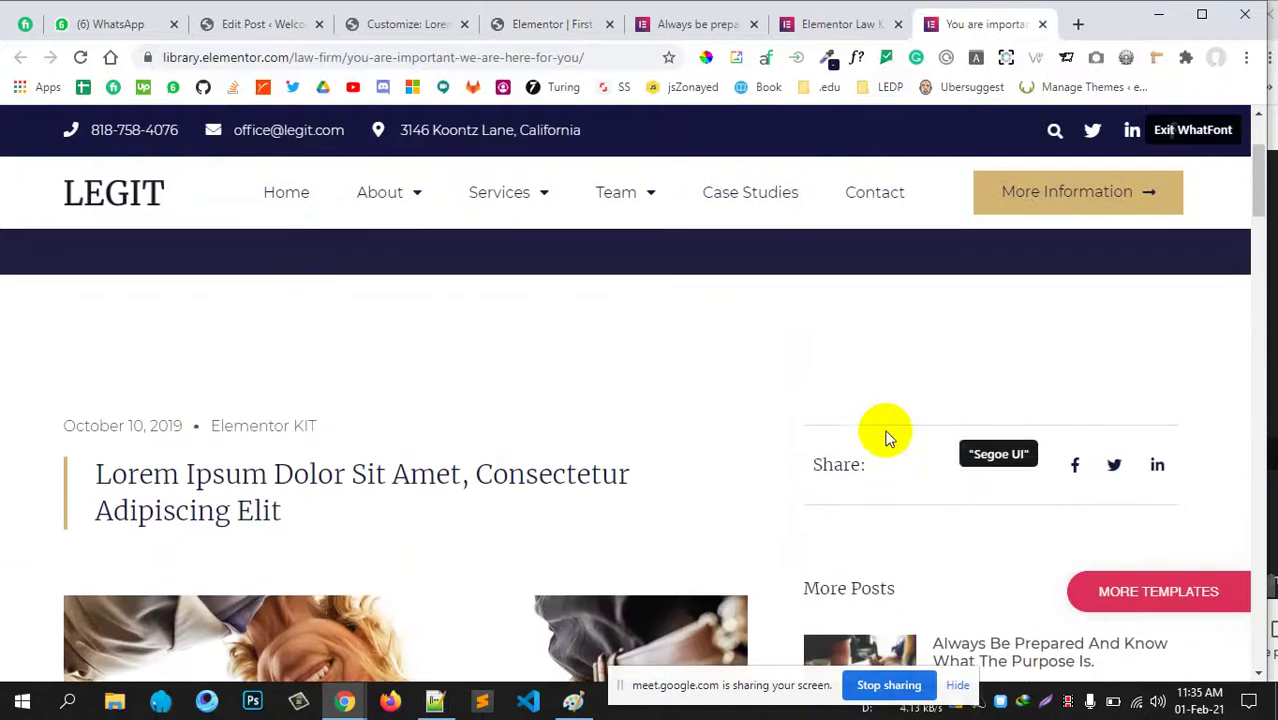
scroll(959, 466, "down", 1)
scroll(900, 465, "up", 1)
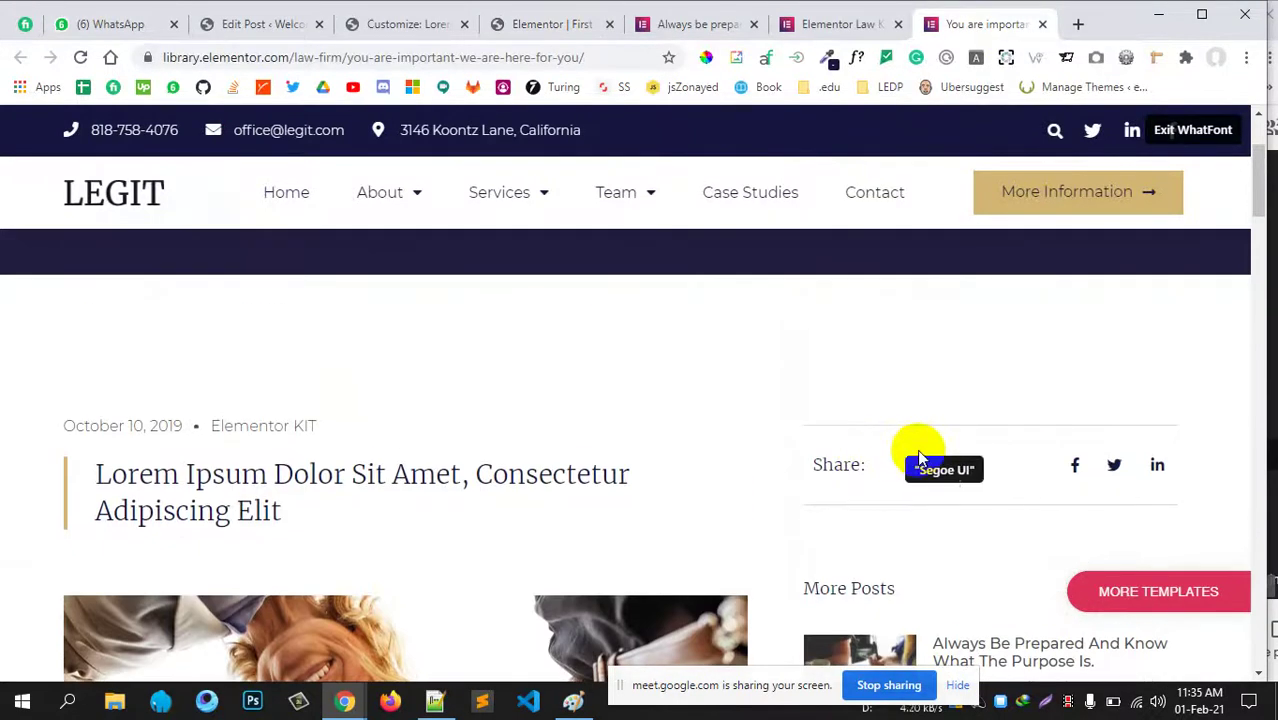
Find the Share Buttons widget for the Elementor template and place it in the empty column beside the post title.
left_click(556, 24)
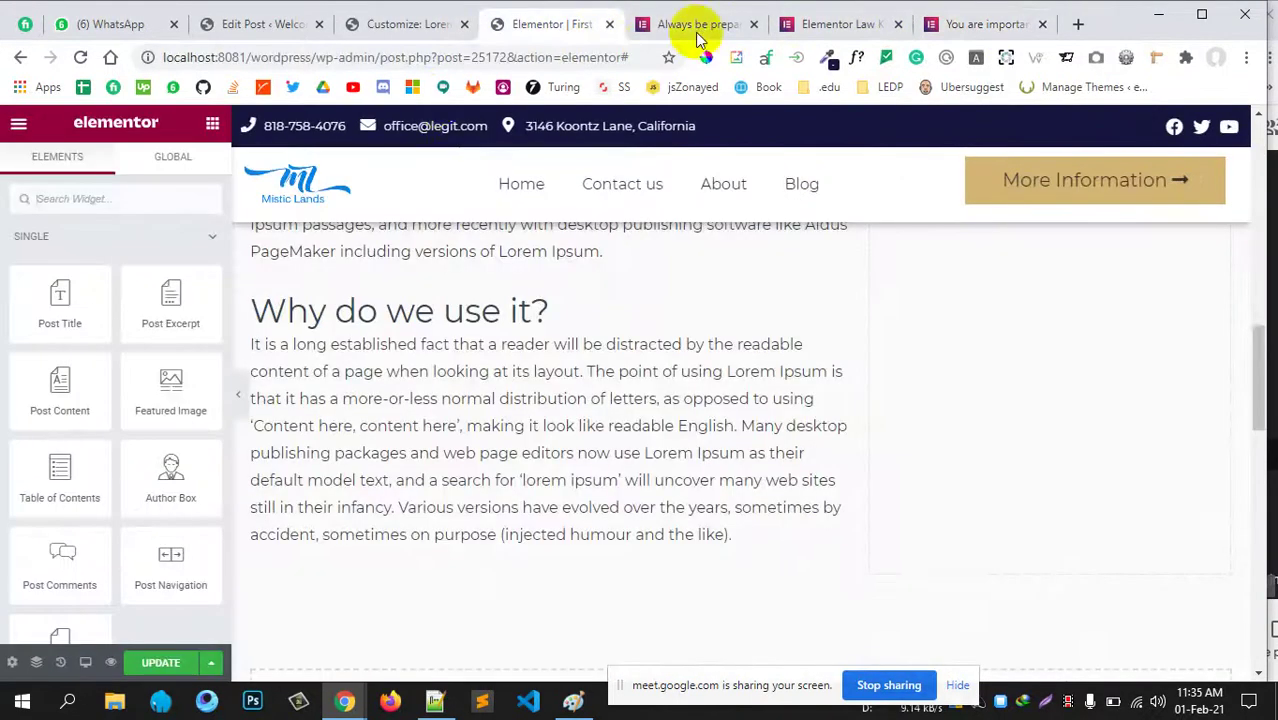
scroll(499, 290, "up", 5)
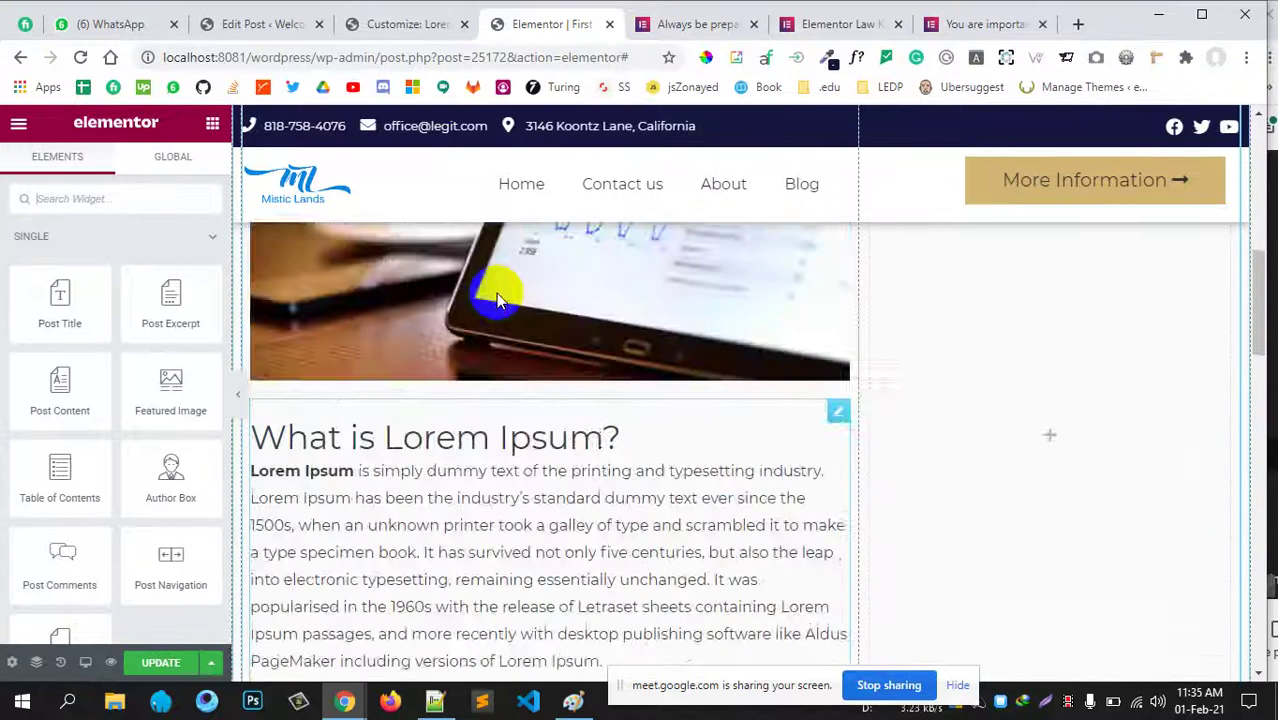
scroll(499, 290, "up", 6)
scroll(499, 290, "down", 3)
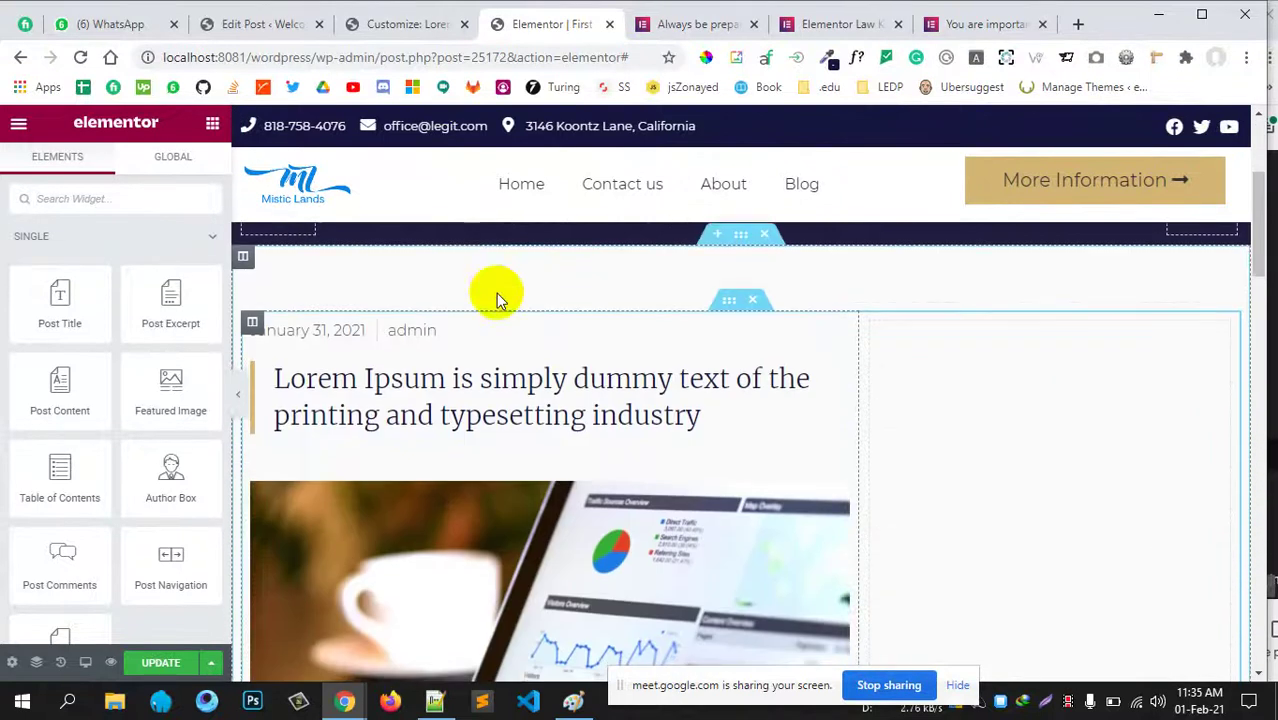
left_click(86, 203)
type("share")
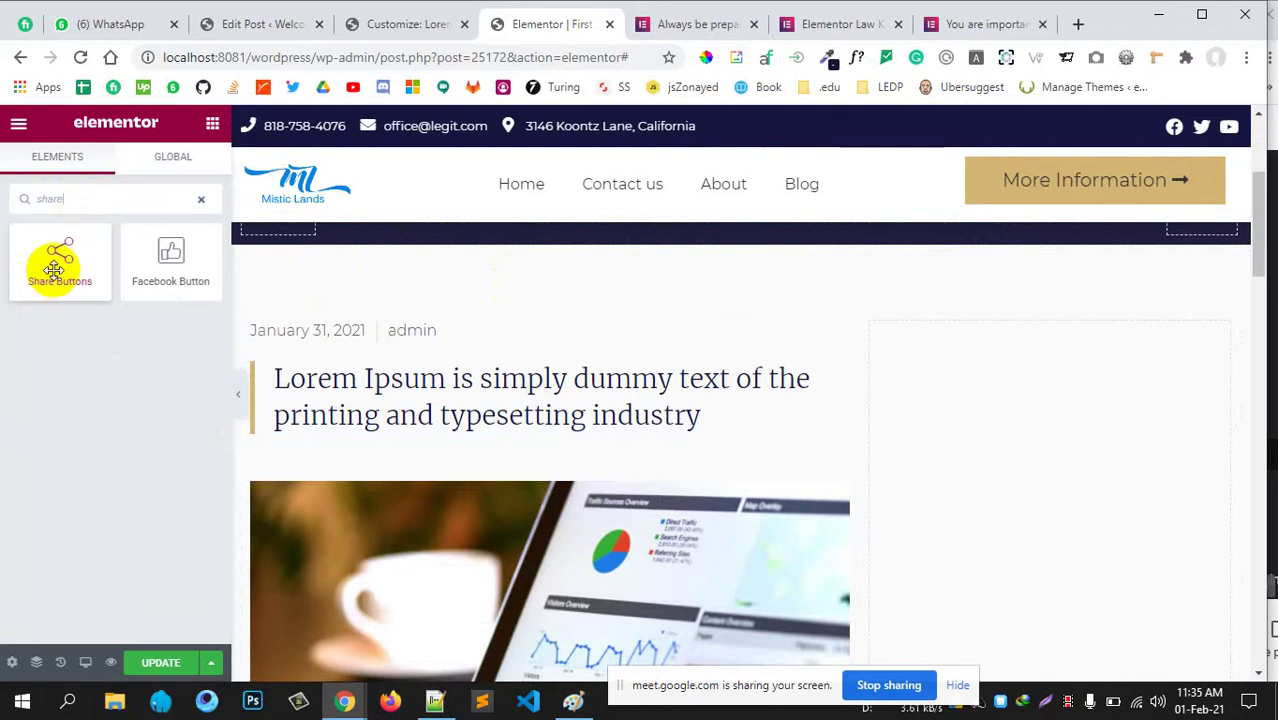
left_click_drag(54, 268, 930, 420)
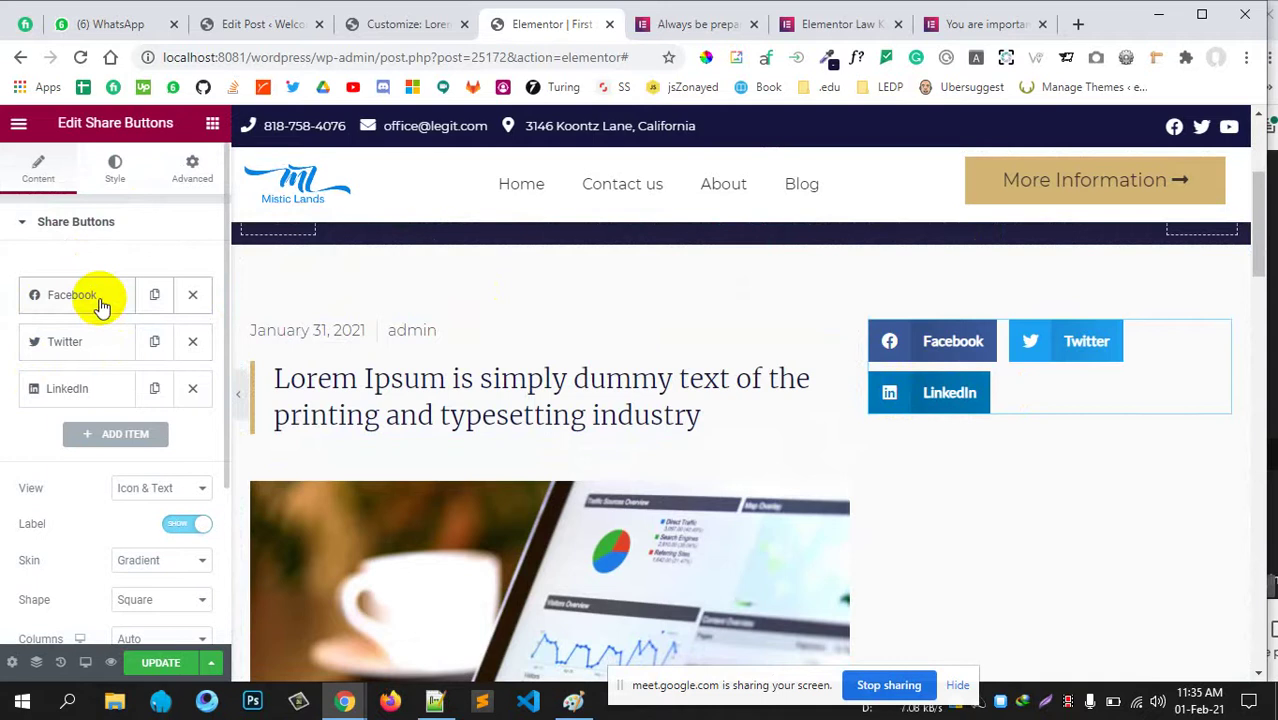
Look through the share buttons' network items and layout options, and set their view to Icon.
scroll(60, 448, "down", 2)
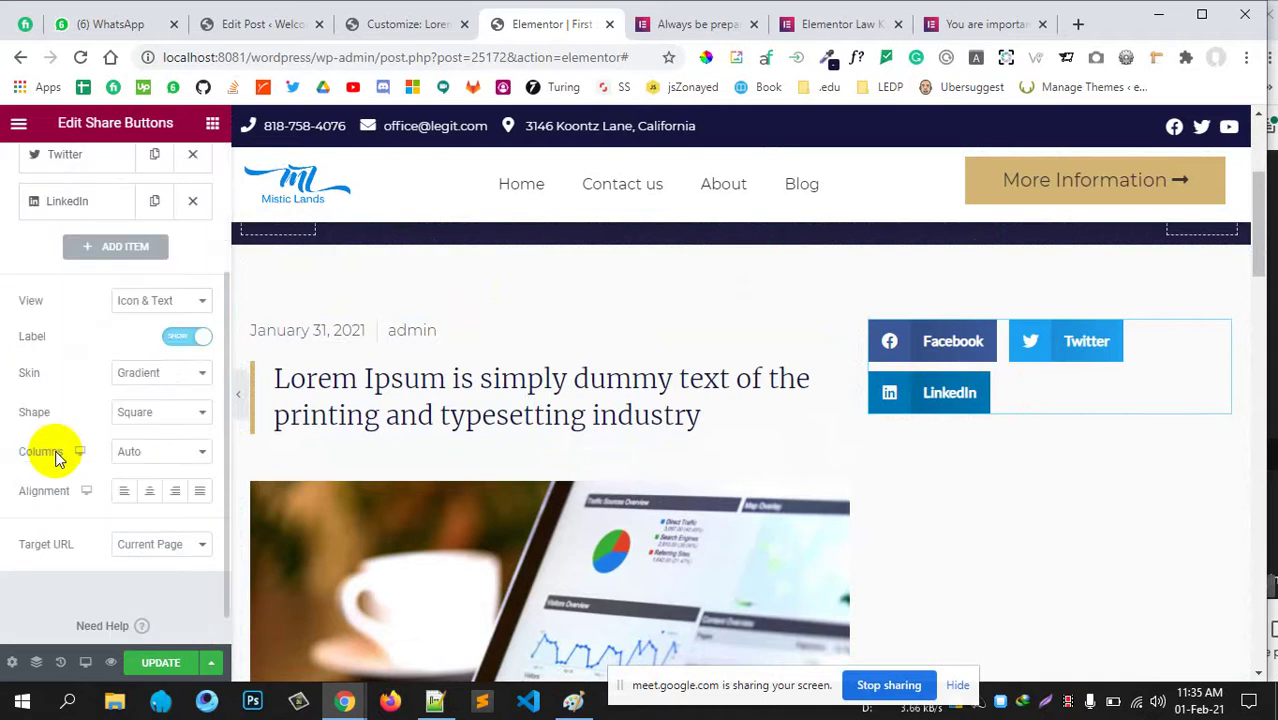
scroll(57, 457, "up", 2)
scroll(89, 410, "down", 2)
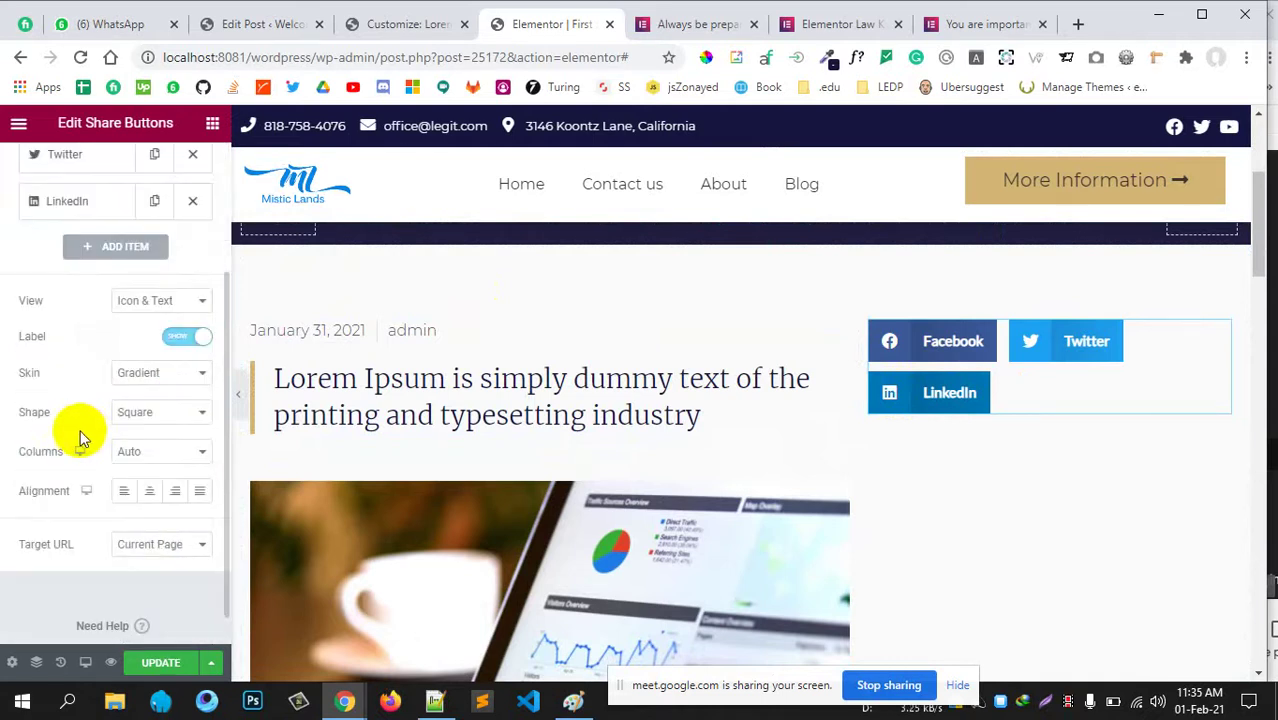
scroll(79, 429, "up", 2)
left_click(70, 302)
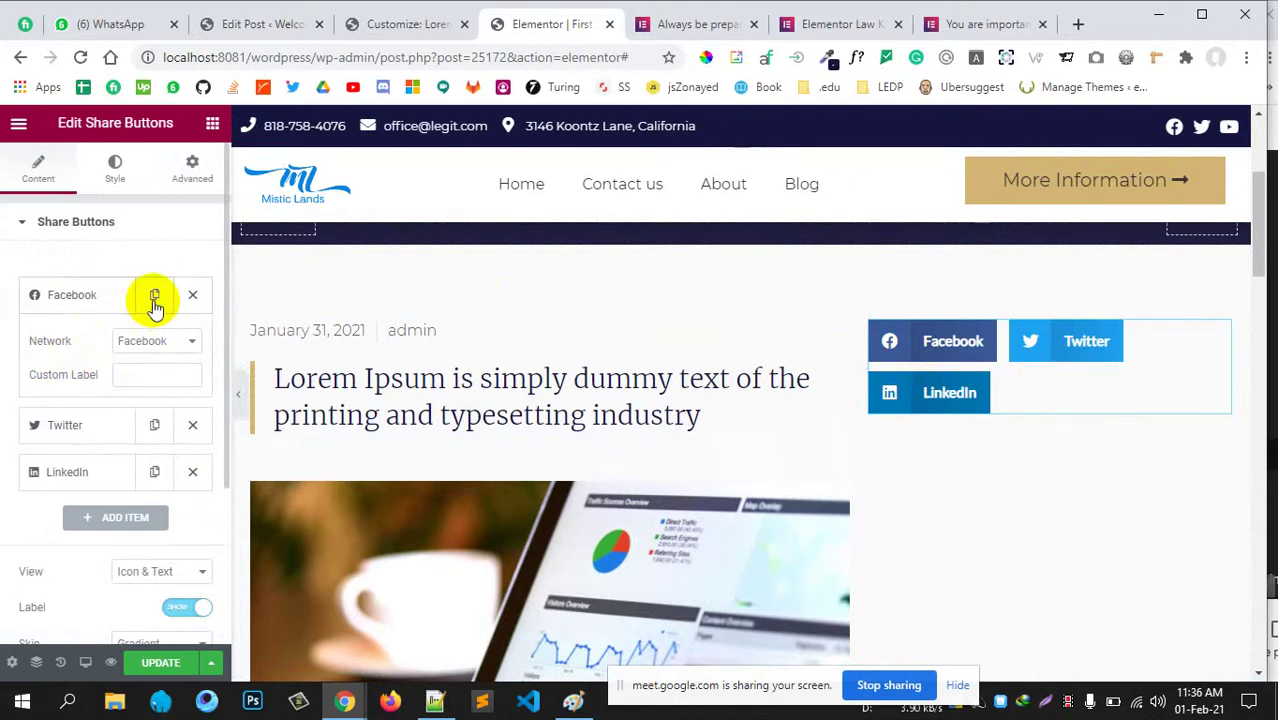
scroll(79, 380, "down", 3)
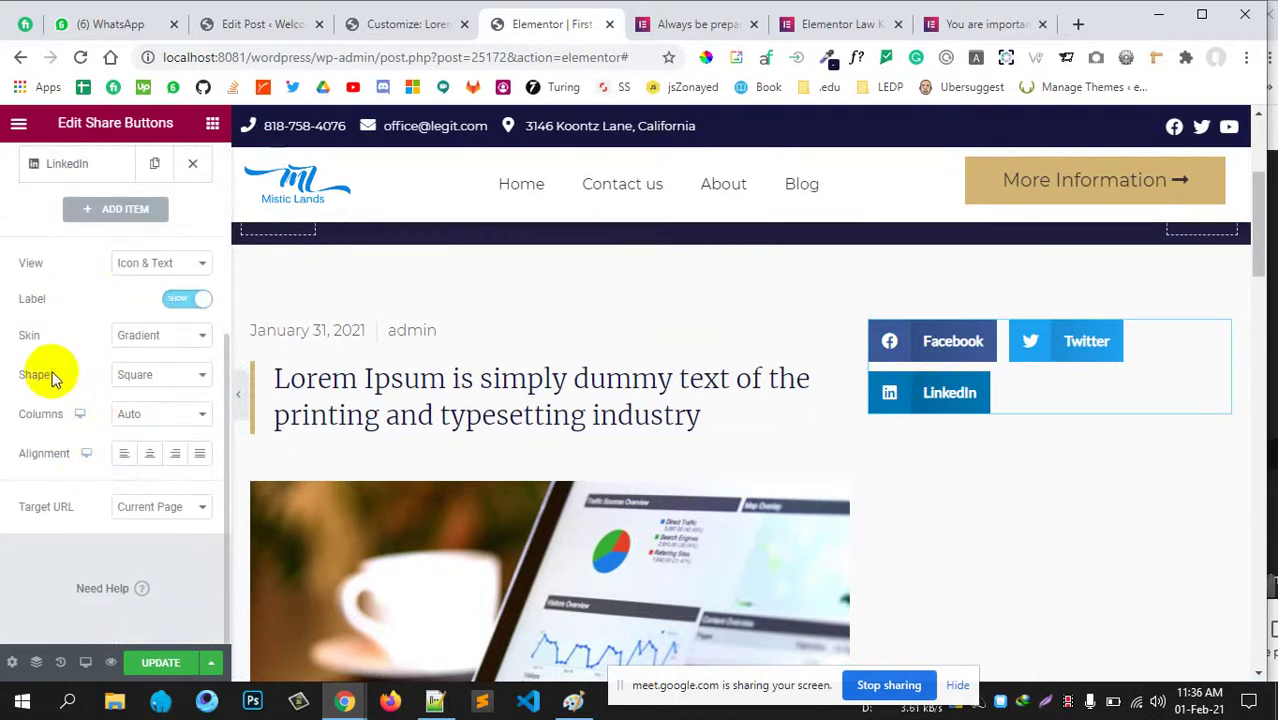
left_click(155, 378)
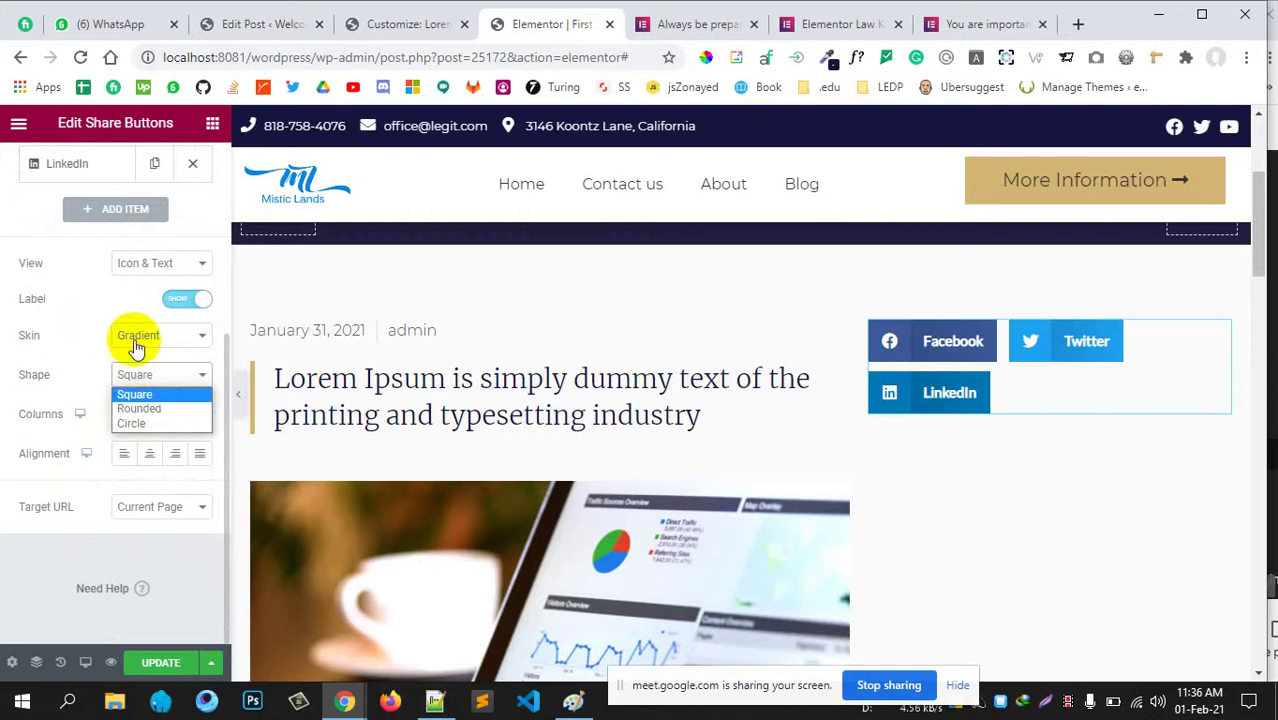
scroll(56, 299, "up", 1)
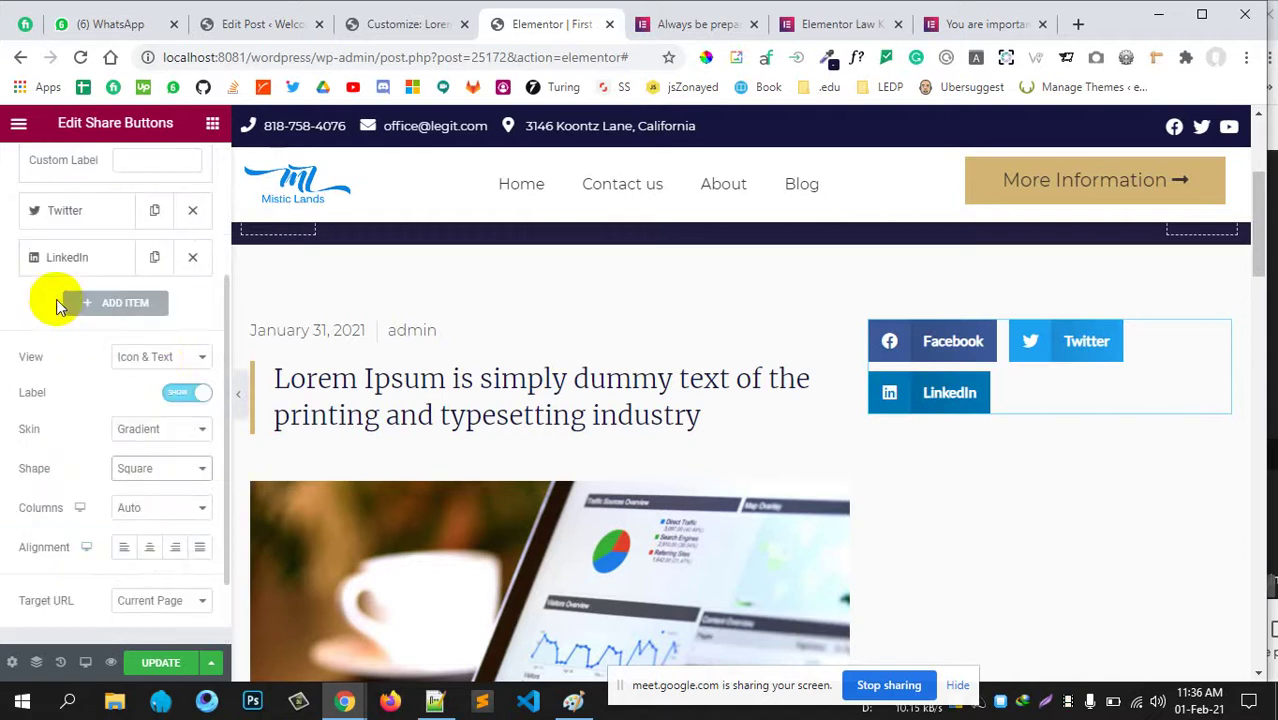
left_click(157, 356)
left_click(128, 392)
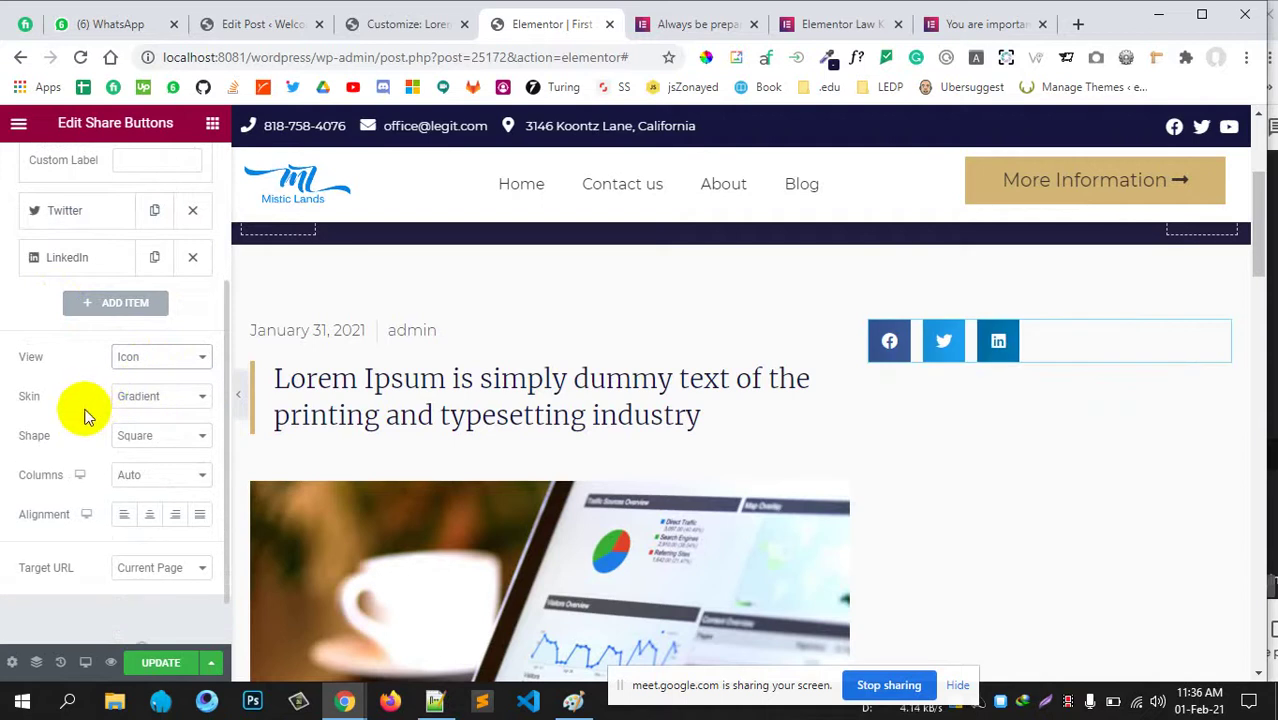
Compare the share icons with the reference post and check the available skins, keeping Gradient.
left_click(157, 397)
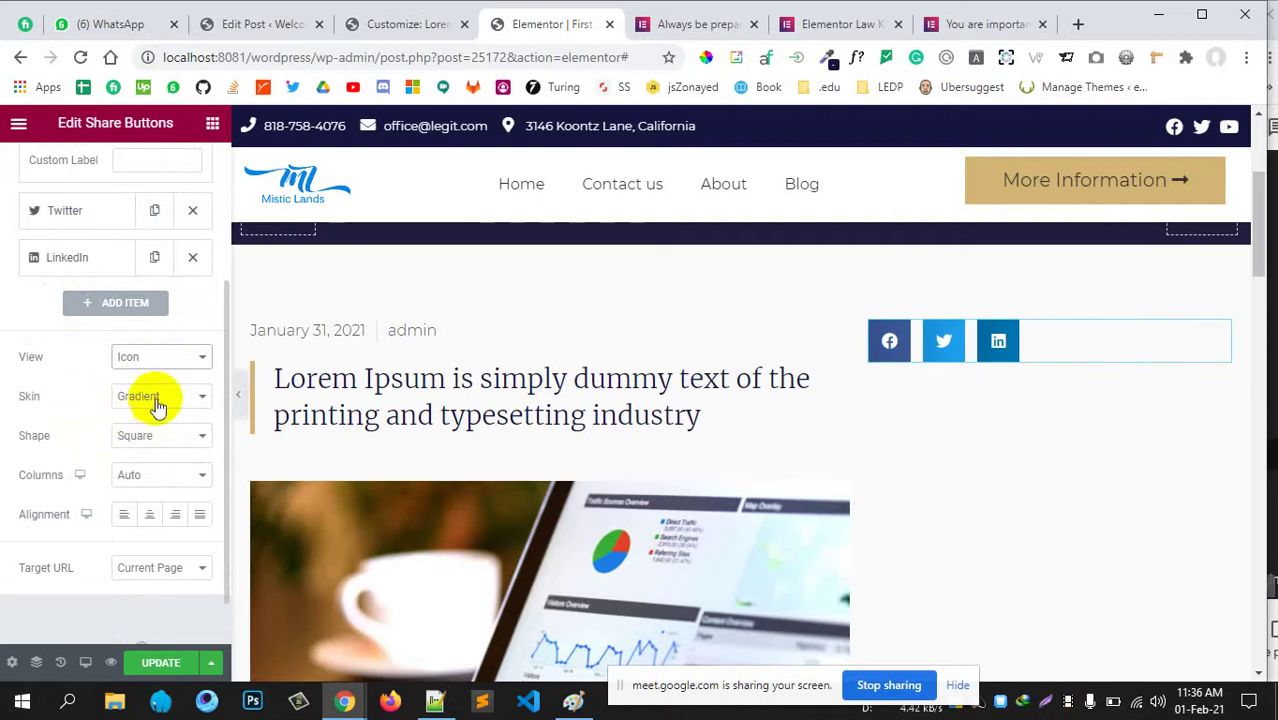
left_click(1012, 25)
left_click(556, 26)
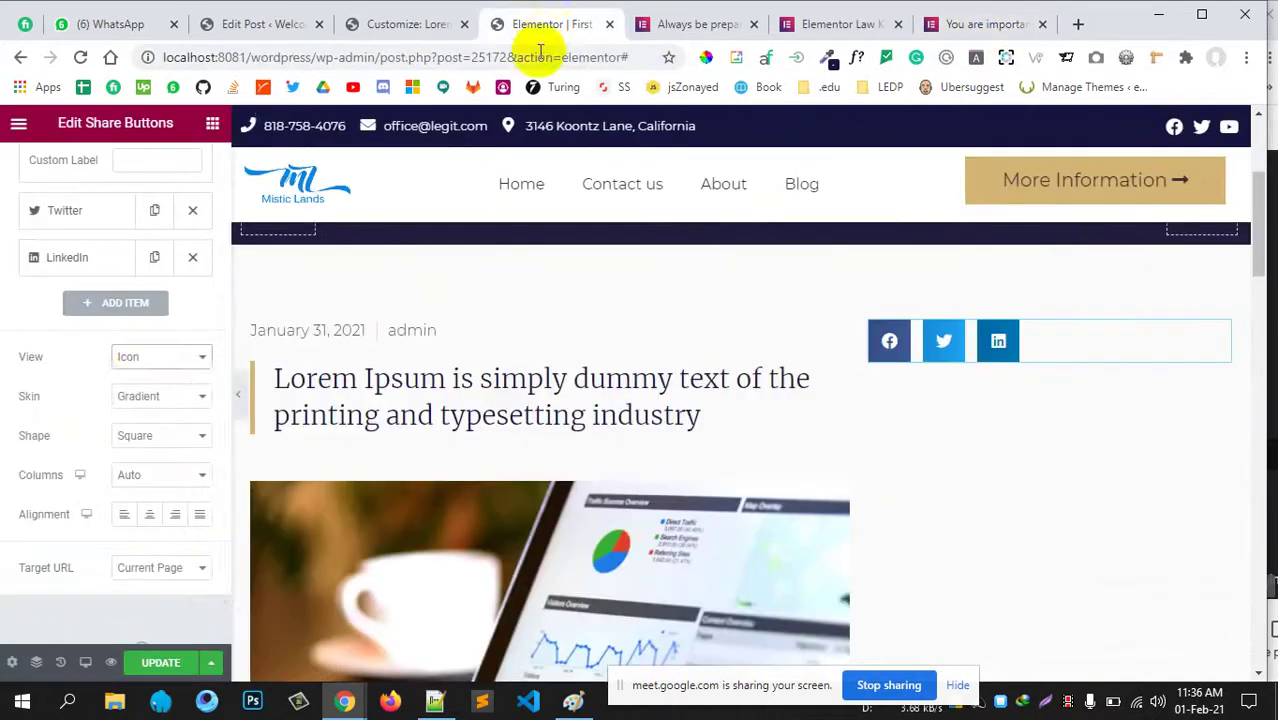
left_click(148, 400)
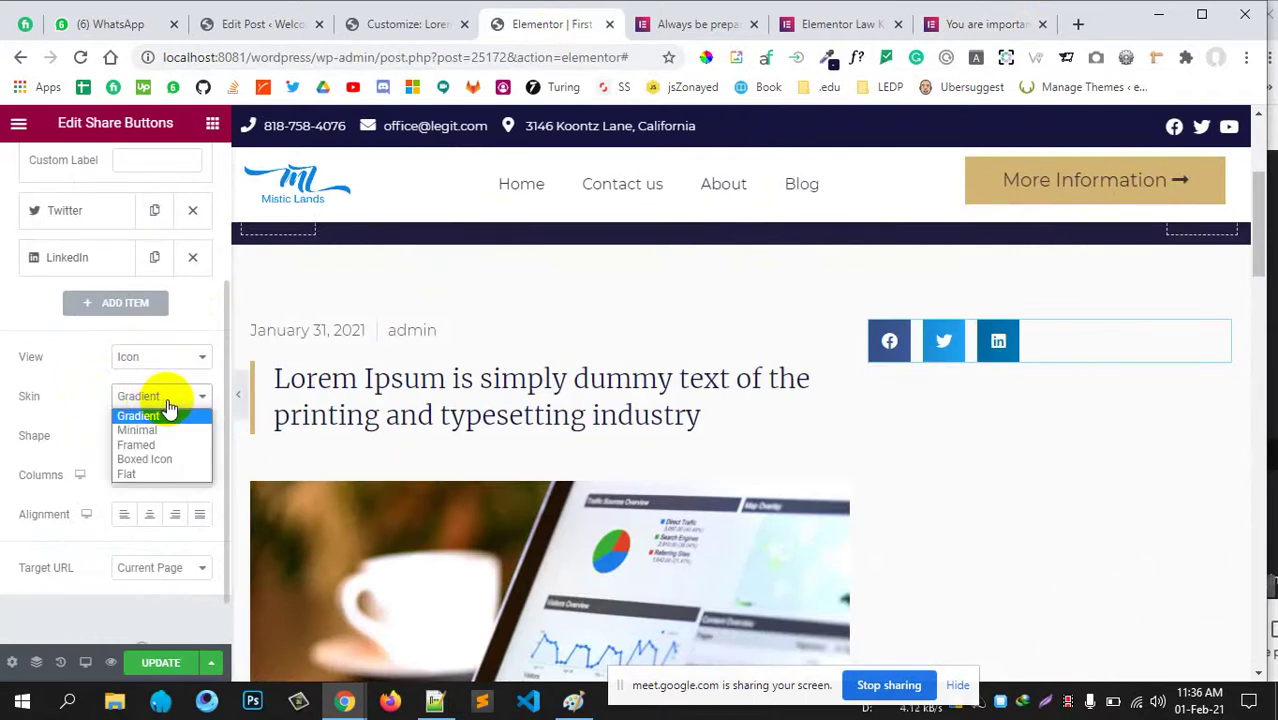
left_click(166, 414)
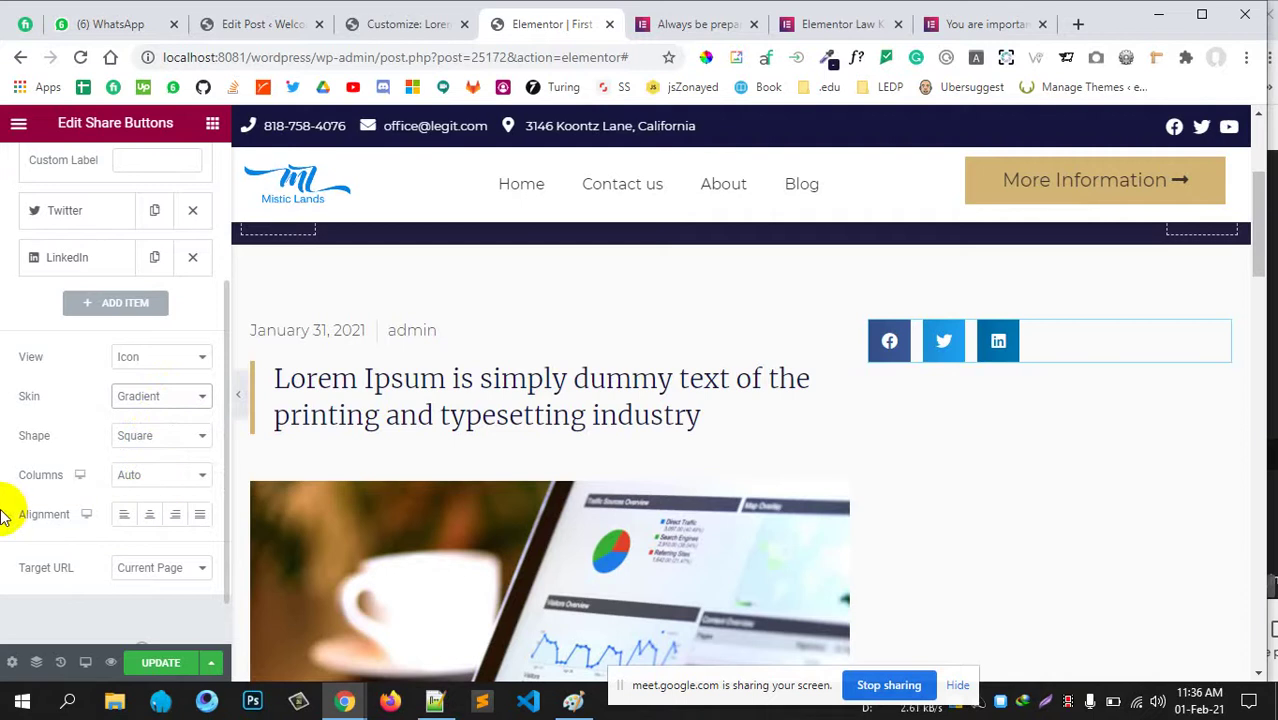
Examine the share buttons' style settings for gaps, sizes, color and typography.
scroll(43, 350, "up", 3)
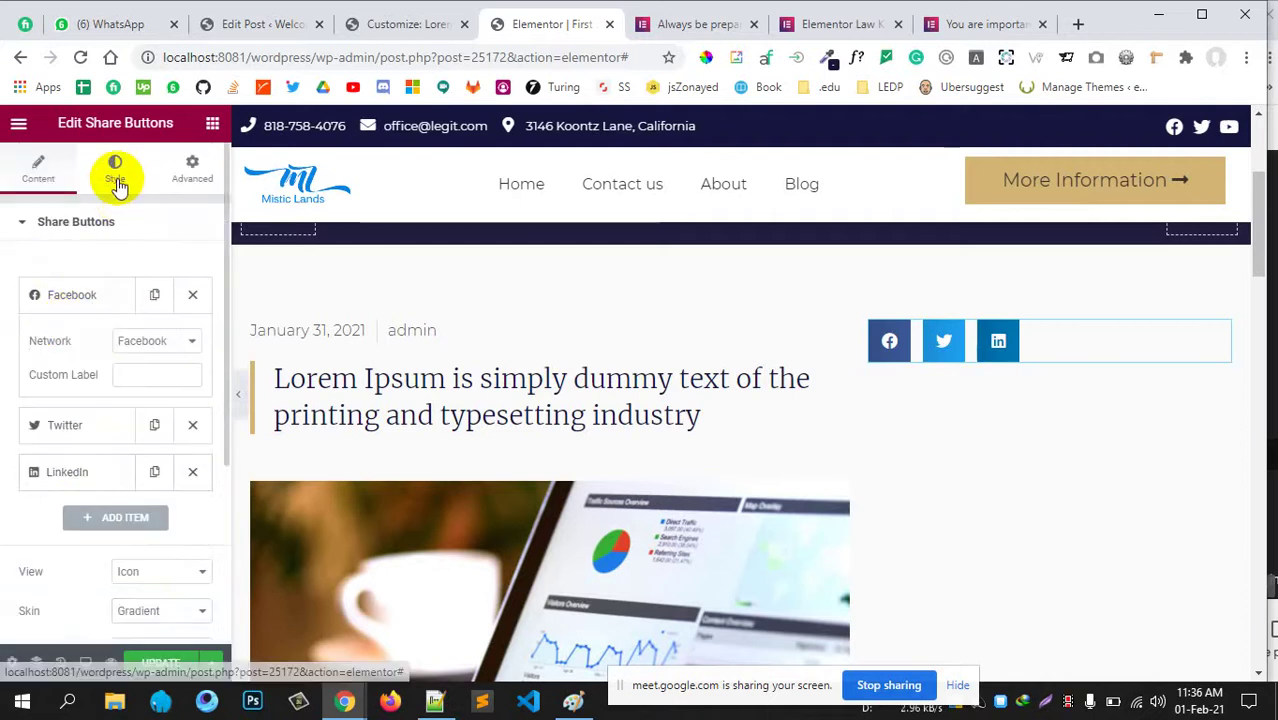
left_click(115, 168)
scroll(78, 365, "down", 2)
scroll(79, 366, "up", 2)
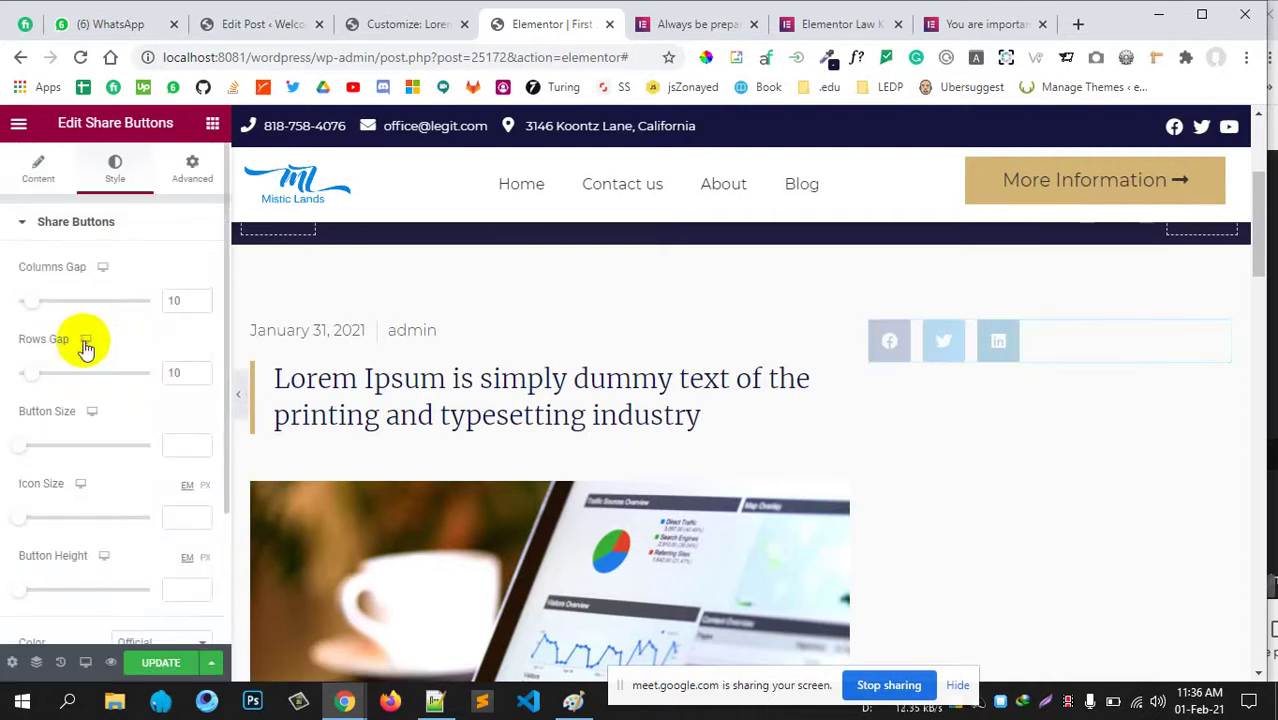
scroll(72, 326, "down", 2)
scroll(70, 330, "down", 1)
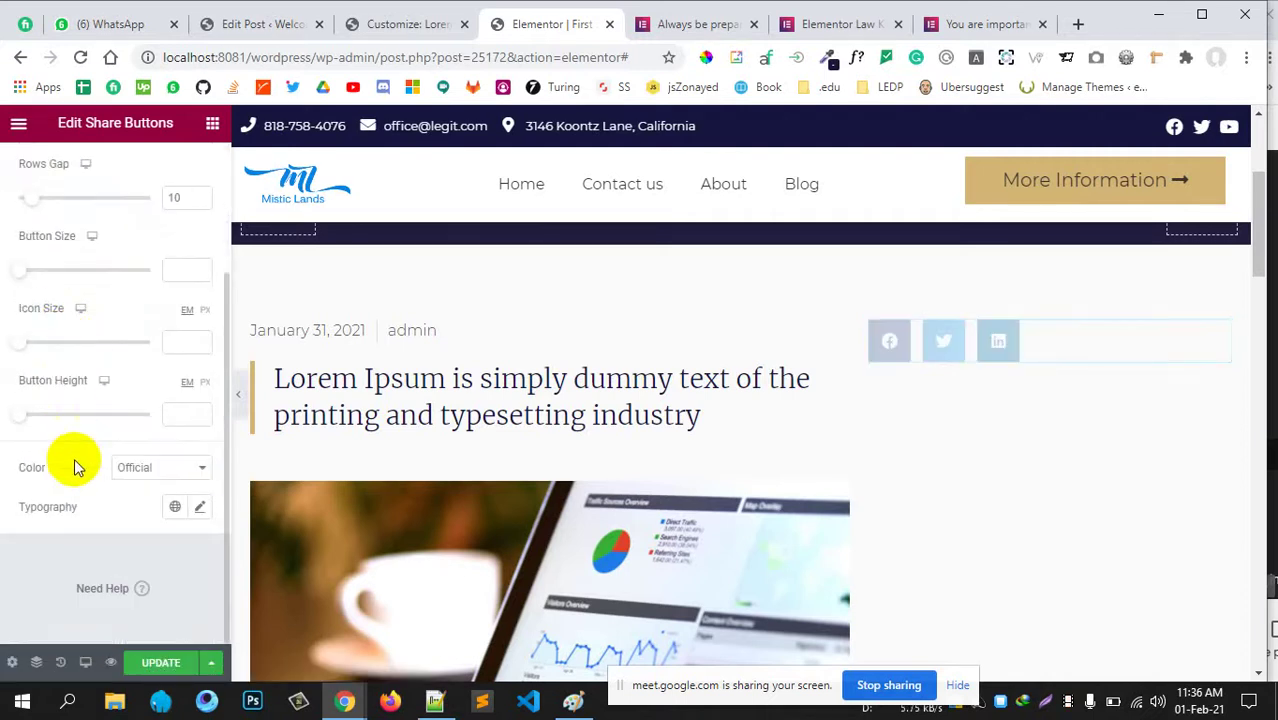
left_click(199, 510)
scroll(66, 485, "down", 3)
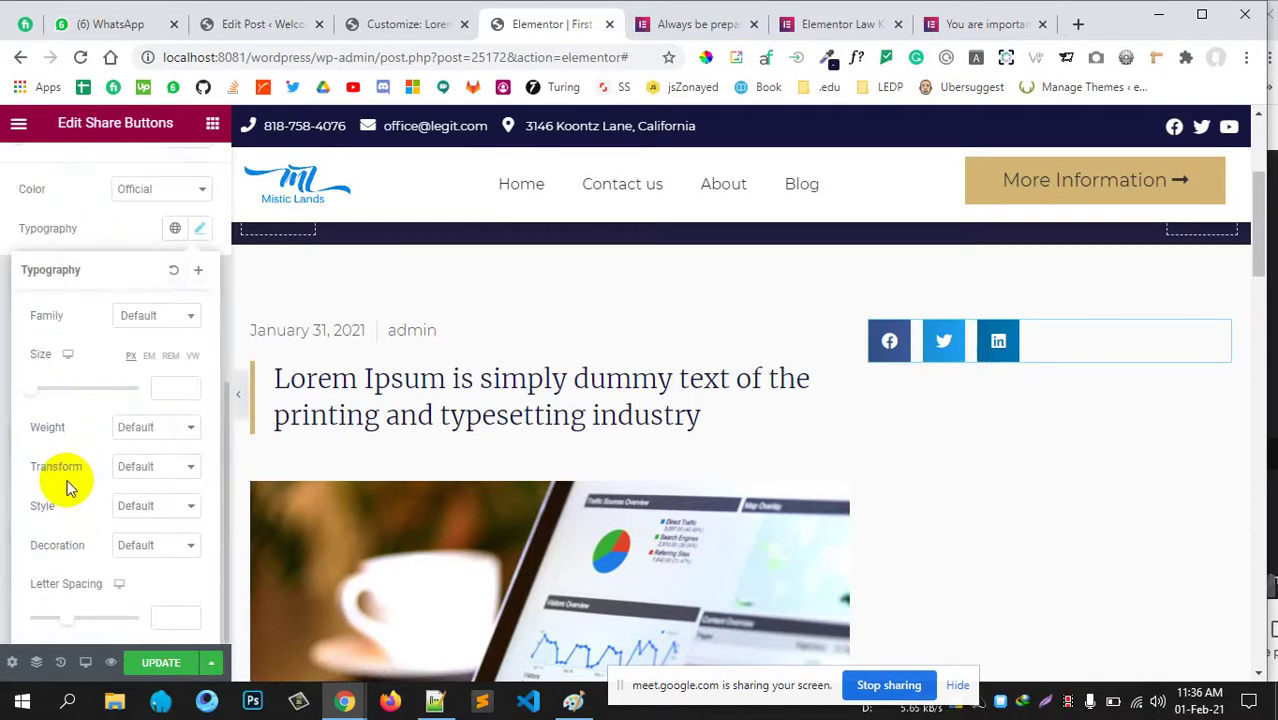
scroll(80, 460, "up", 2)
left_click(165, 385)
left_click(168, 390)
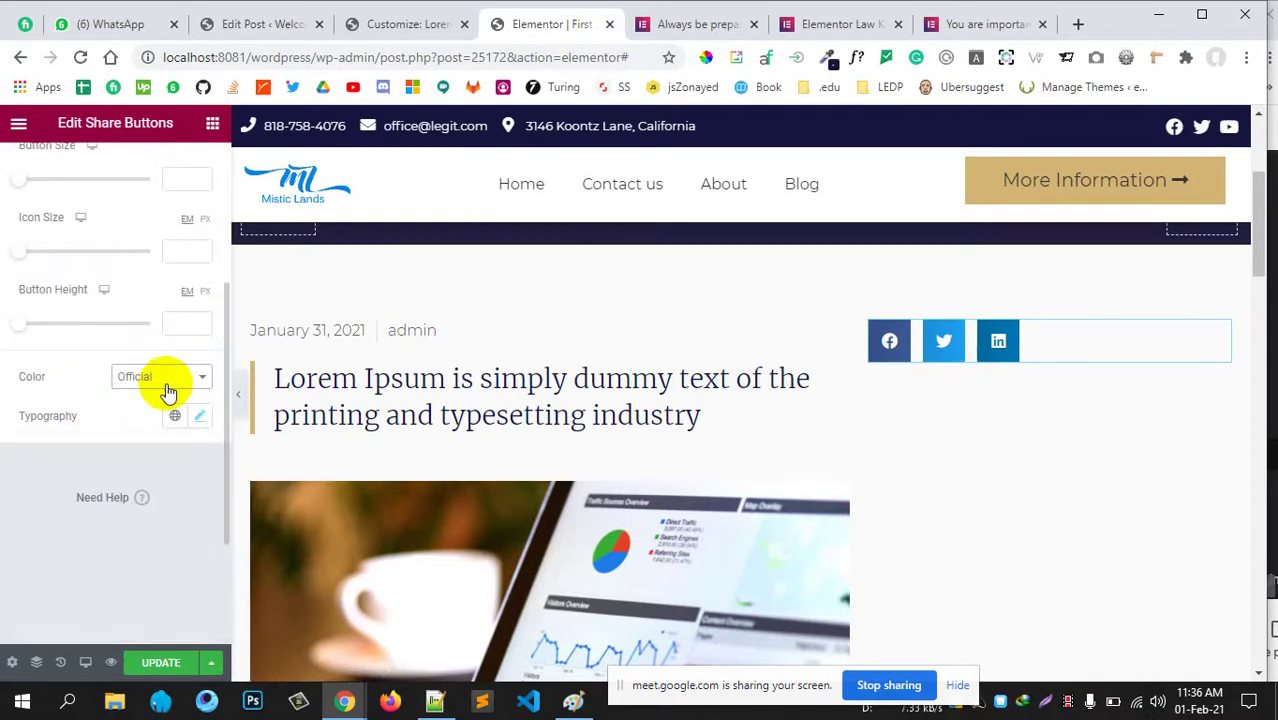
left_click(196, 416)
scroll(57, 391, "down", 1)
scroll(46, 385, "up", 1)
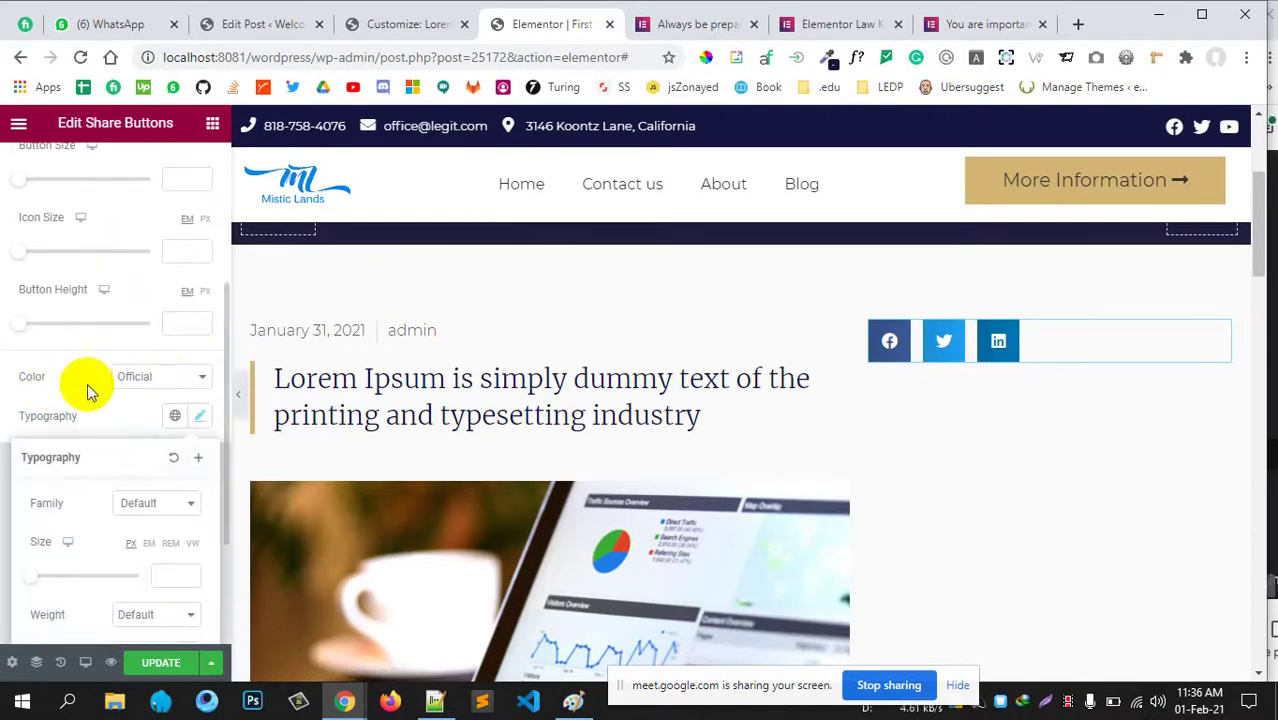
Switch the share buttons' color mode to Custom and locate the secondary color setting.
left_click(133, 381)
left_click(148, 411)
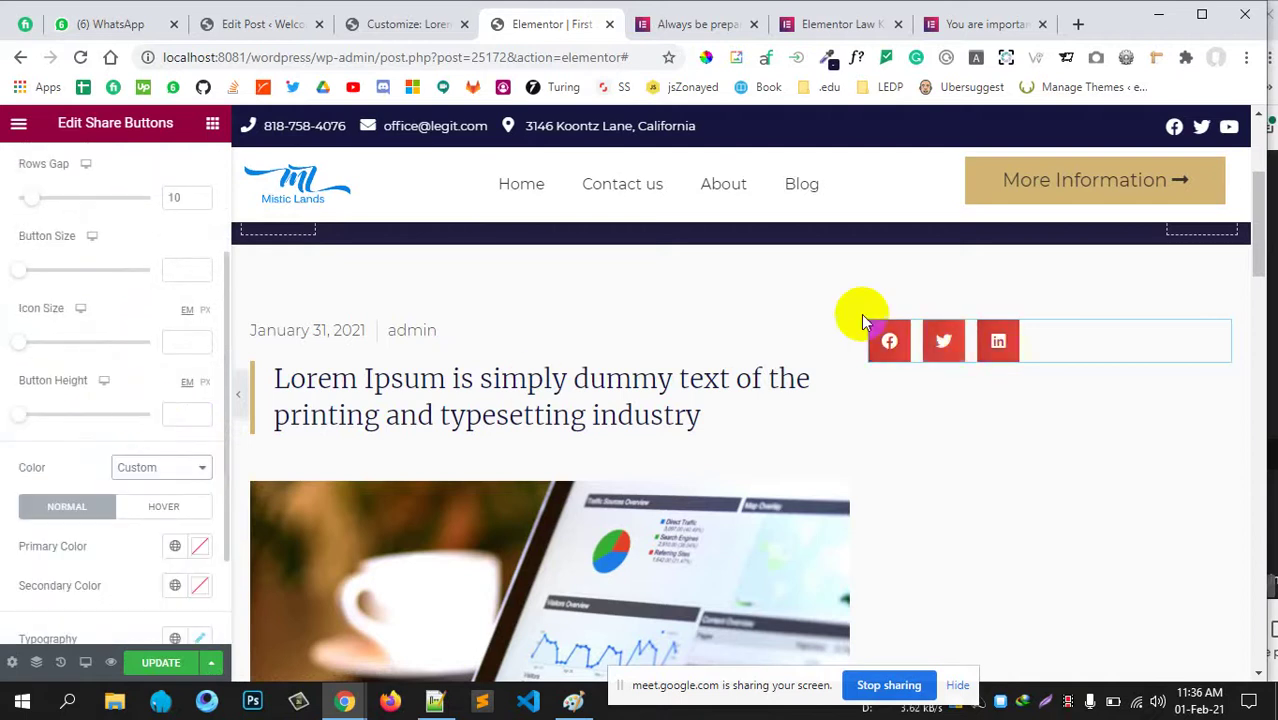
scroll(101, 374, "down", 2)
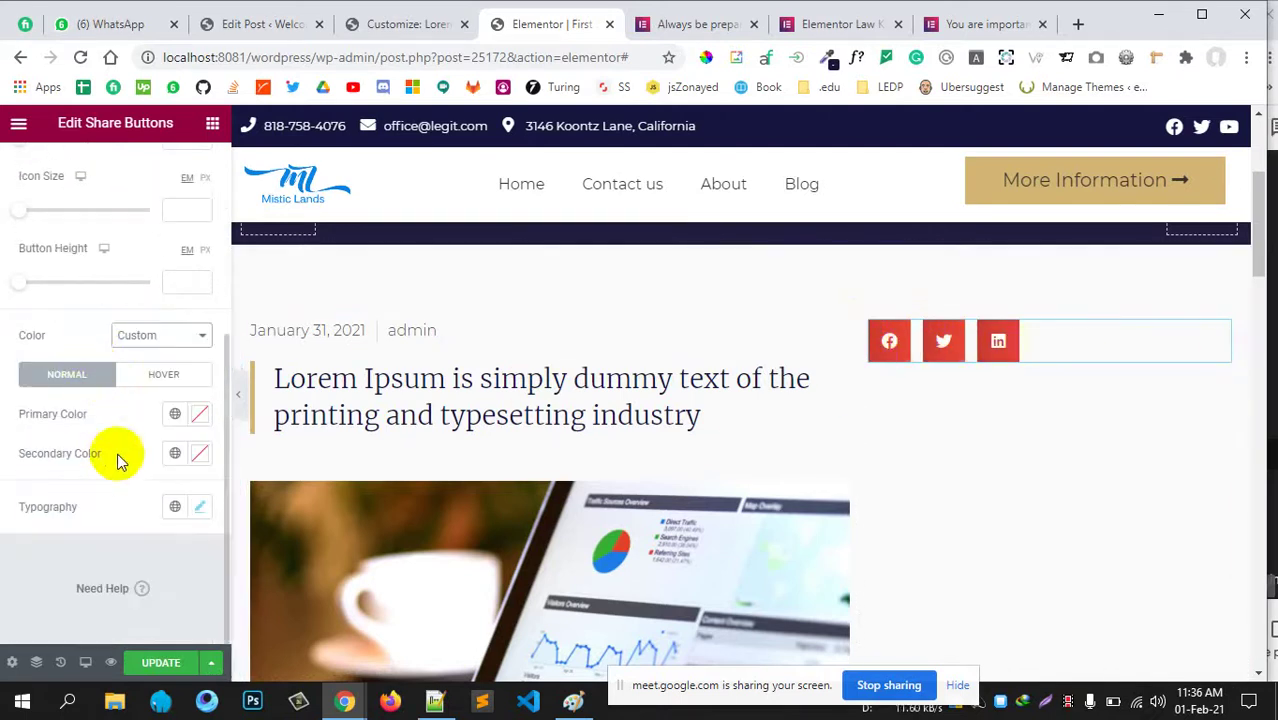
left_click(196, 462)
left_click(197, 462)
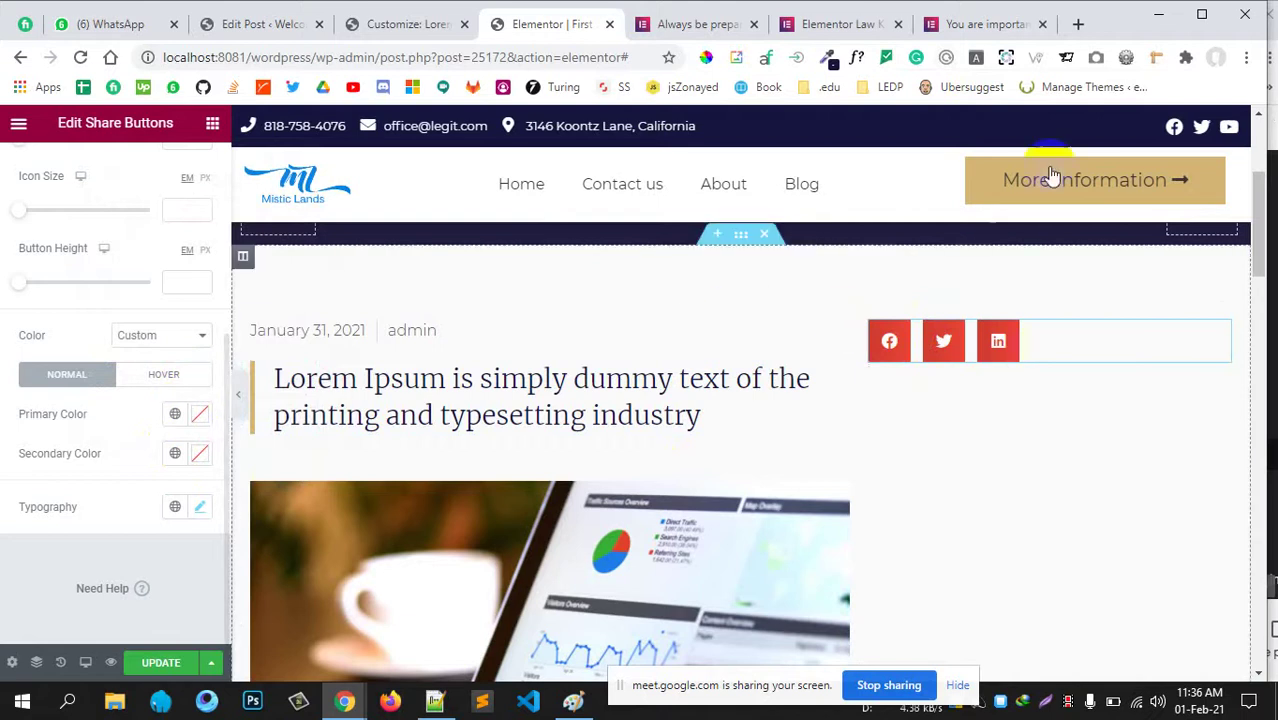
Sample the dark navy band below the reference post's header and apply 201F3F as the share buttons' secondary color.
left_click(985, 28)
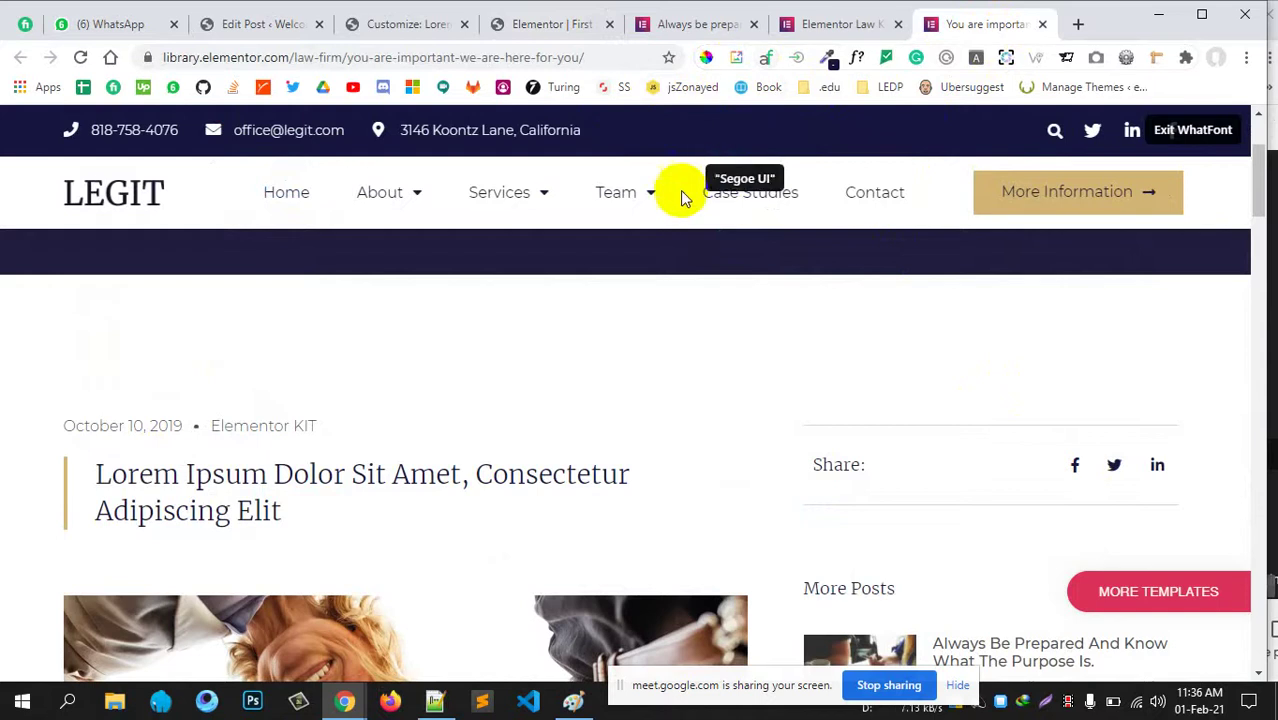
key("alt+p")
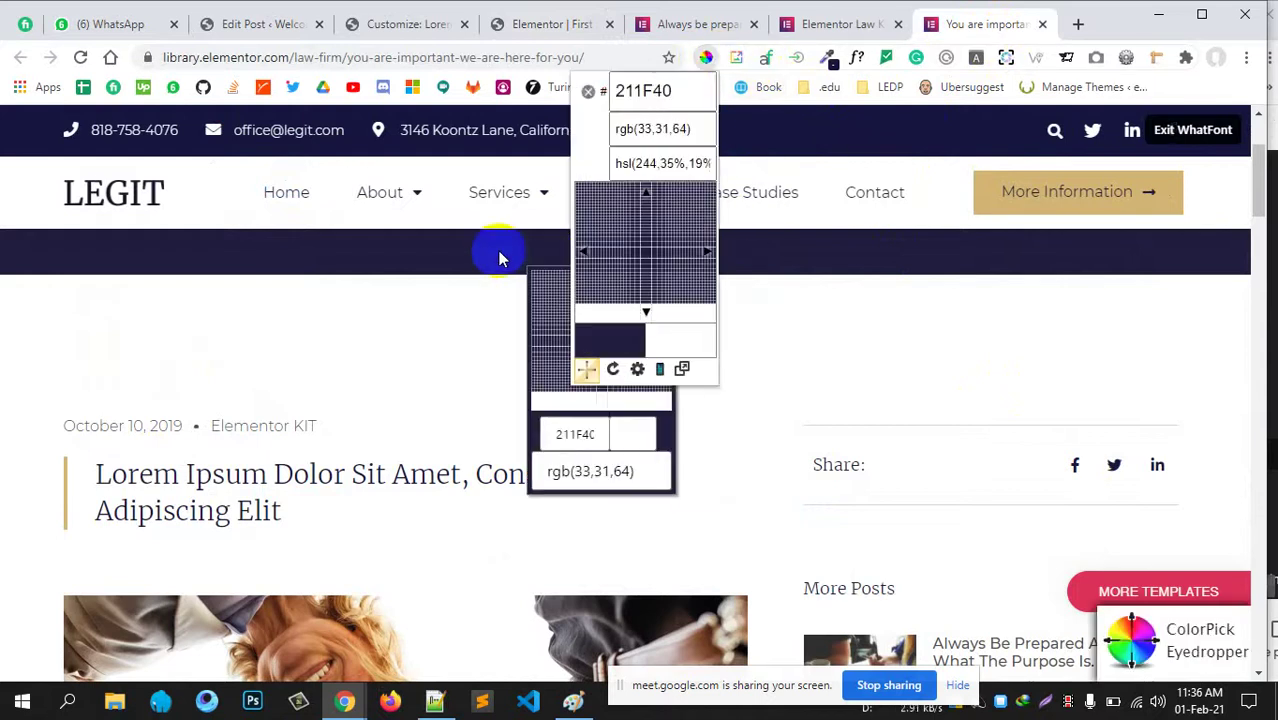
left_click(498, 251)
key("ctrl+c")
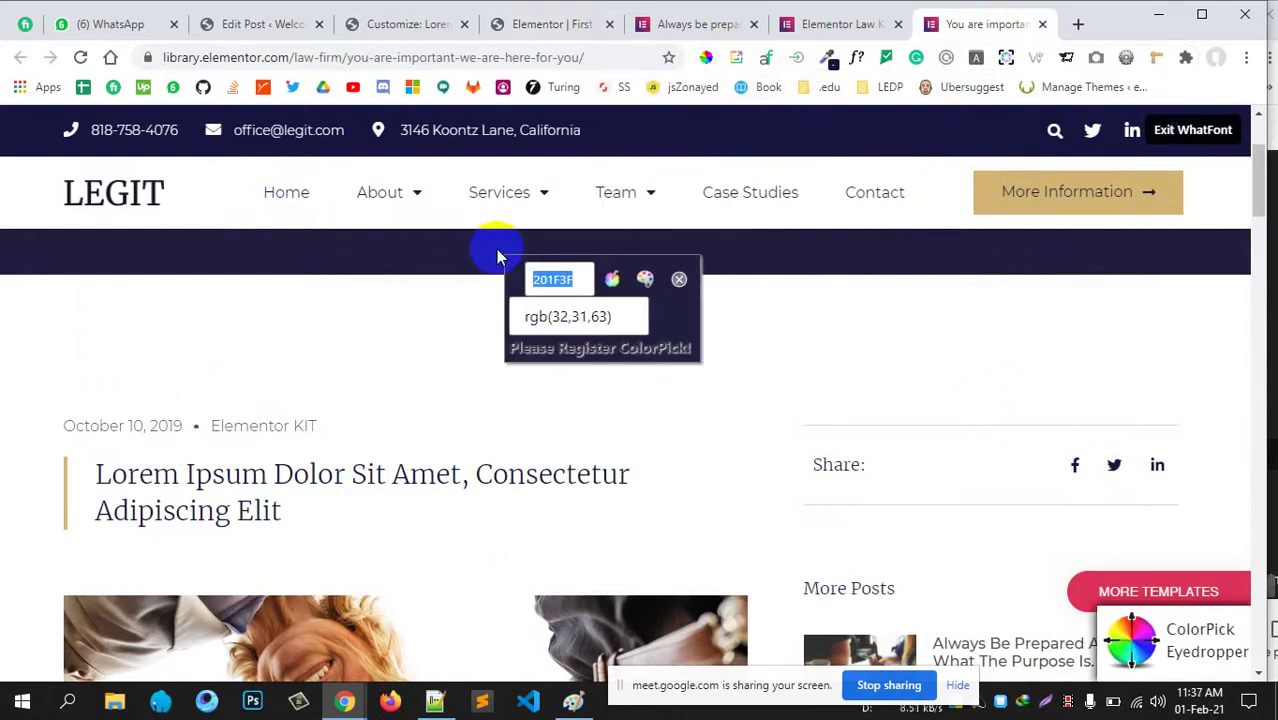
left_click(679, 279)
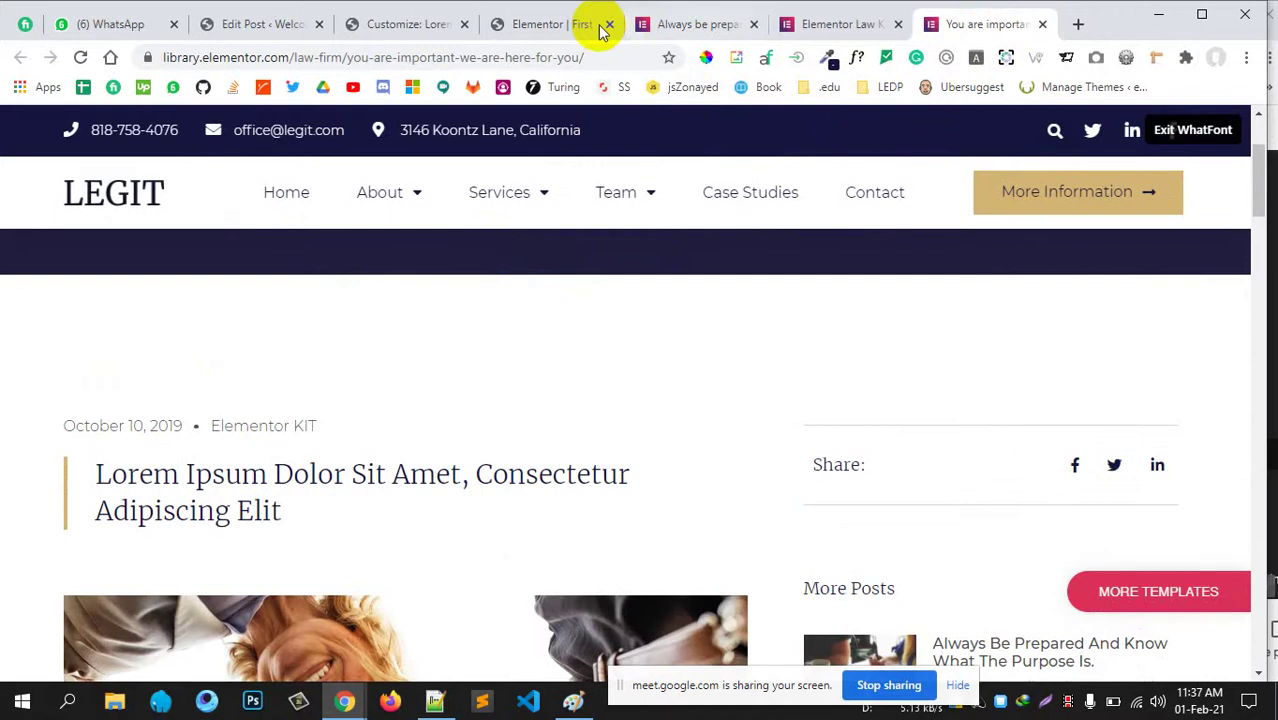
left_click(560, 24)
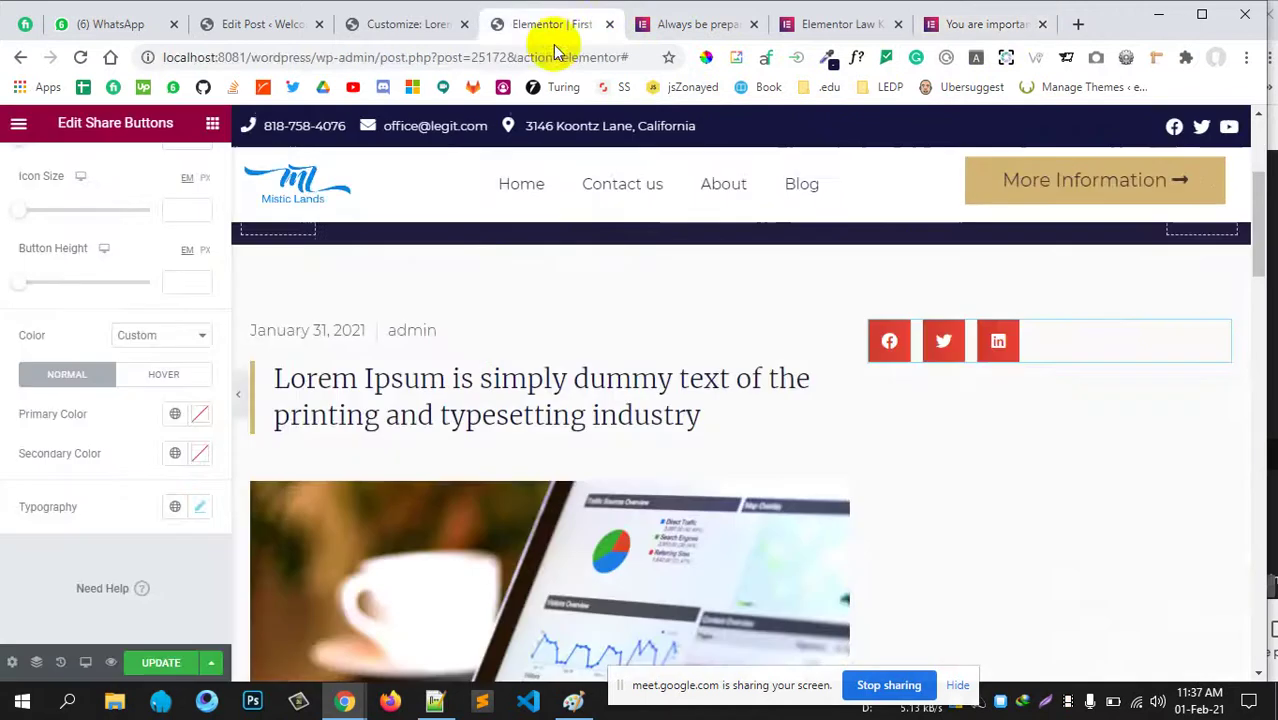
left_click(198, 455)
key("ctrl+v")
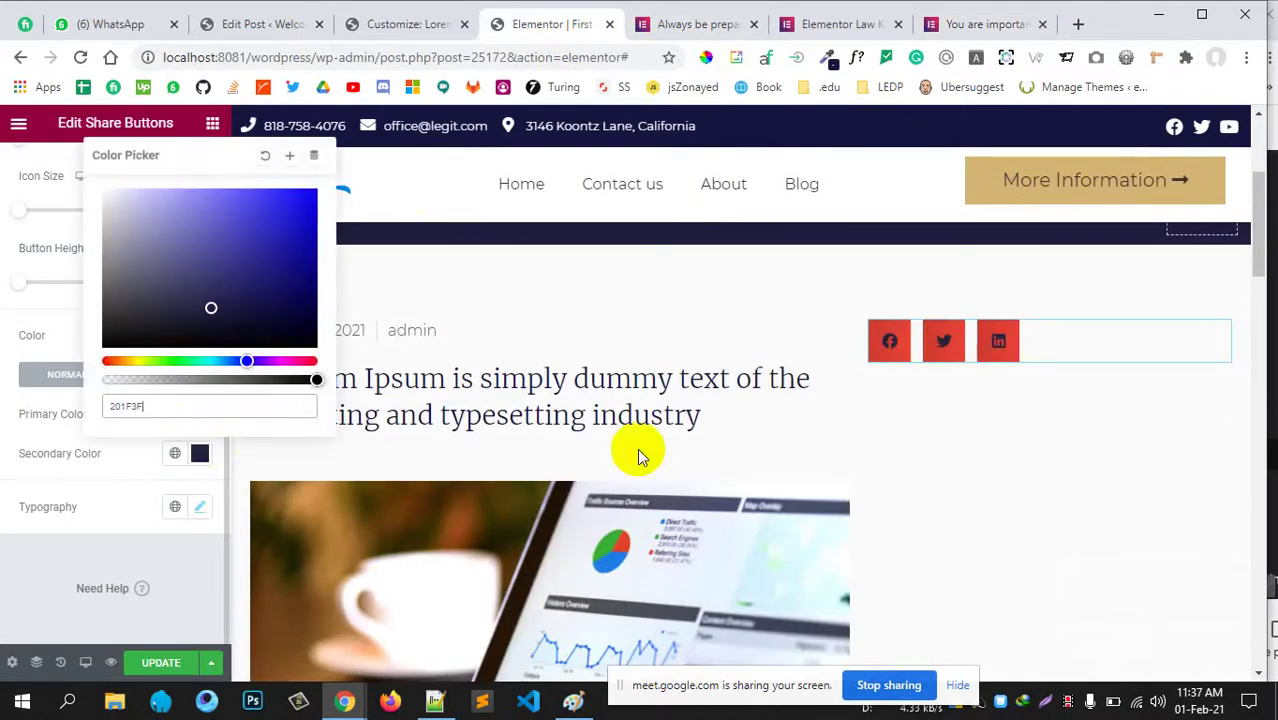
Compare the share icons with the reference post and make the share buttons' primary color almost fully transparent.
left_click(78, 461)
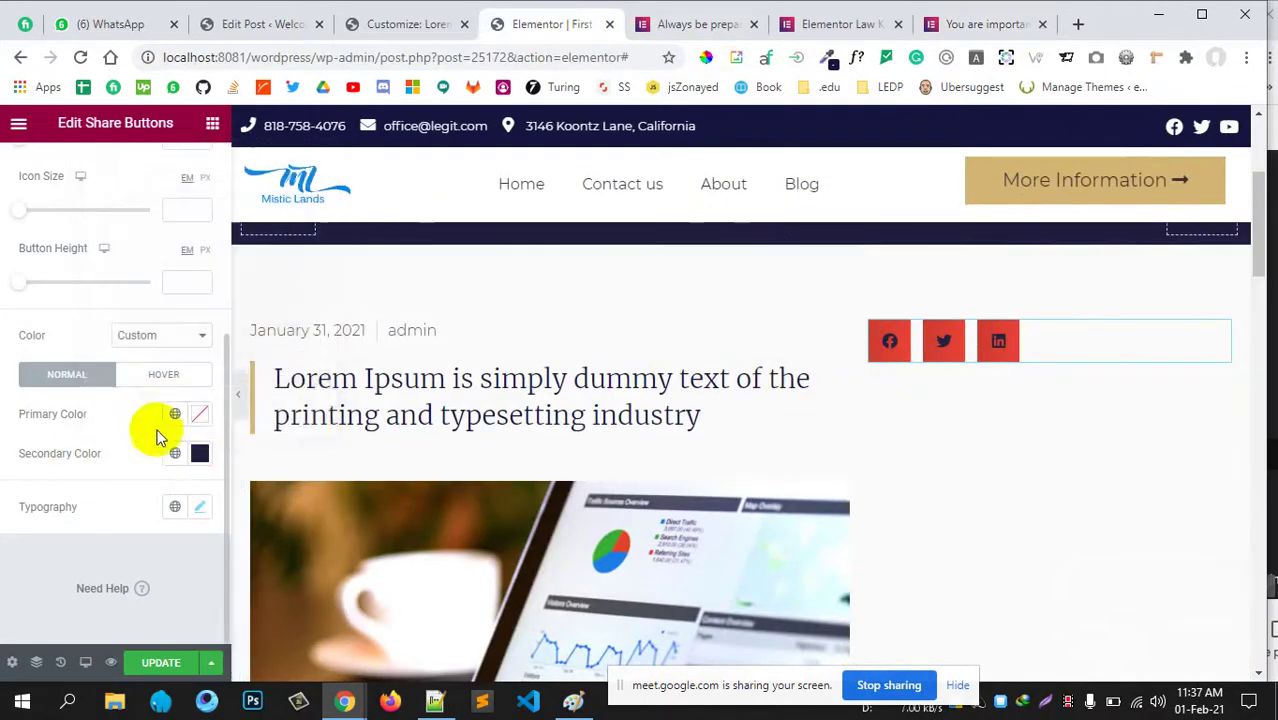
left_click(978, 25)
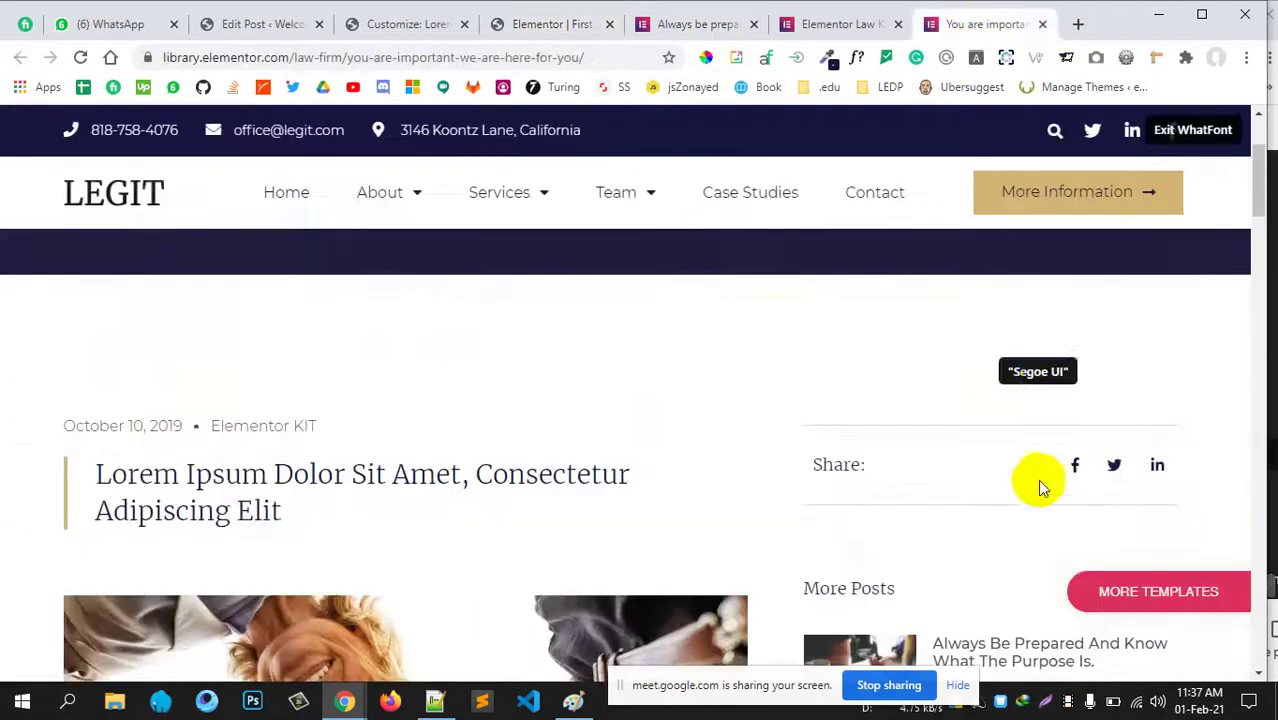
left_click(571, 30)
left_click(203, 412)
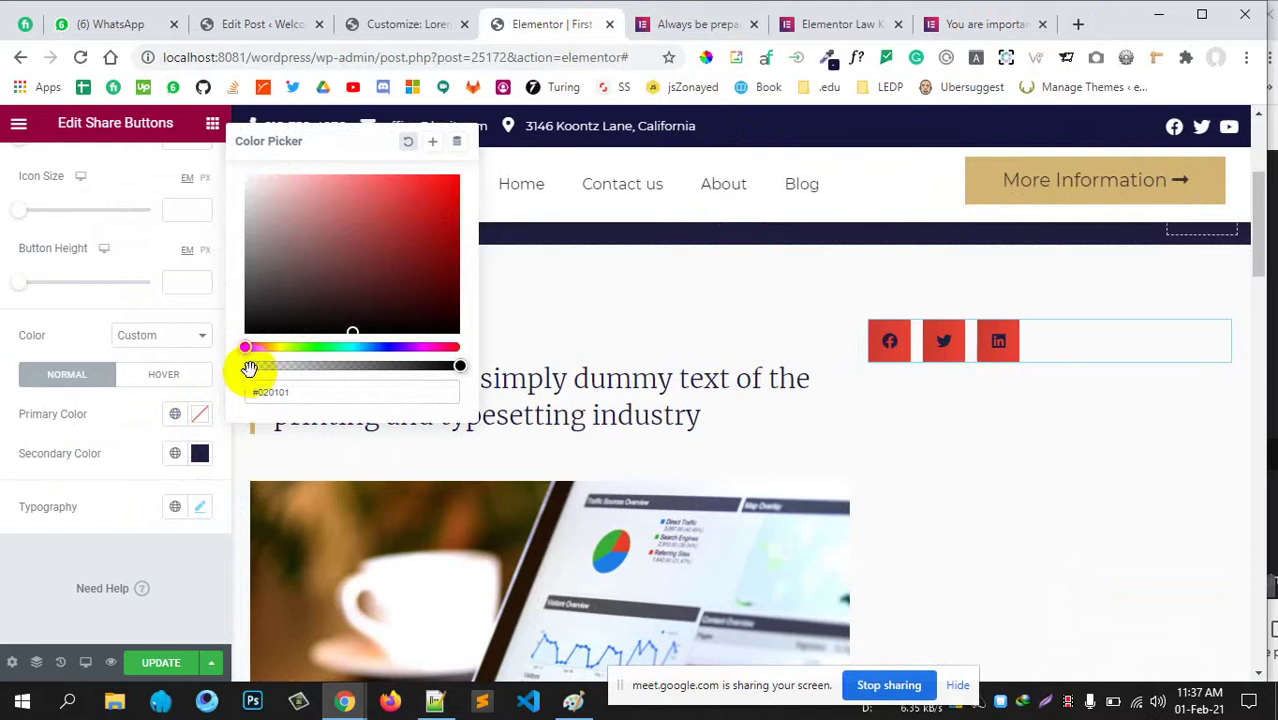
left_click_drag(249, 369, 236, 372)
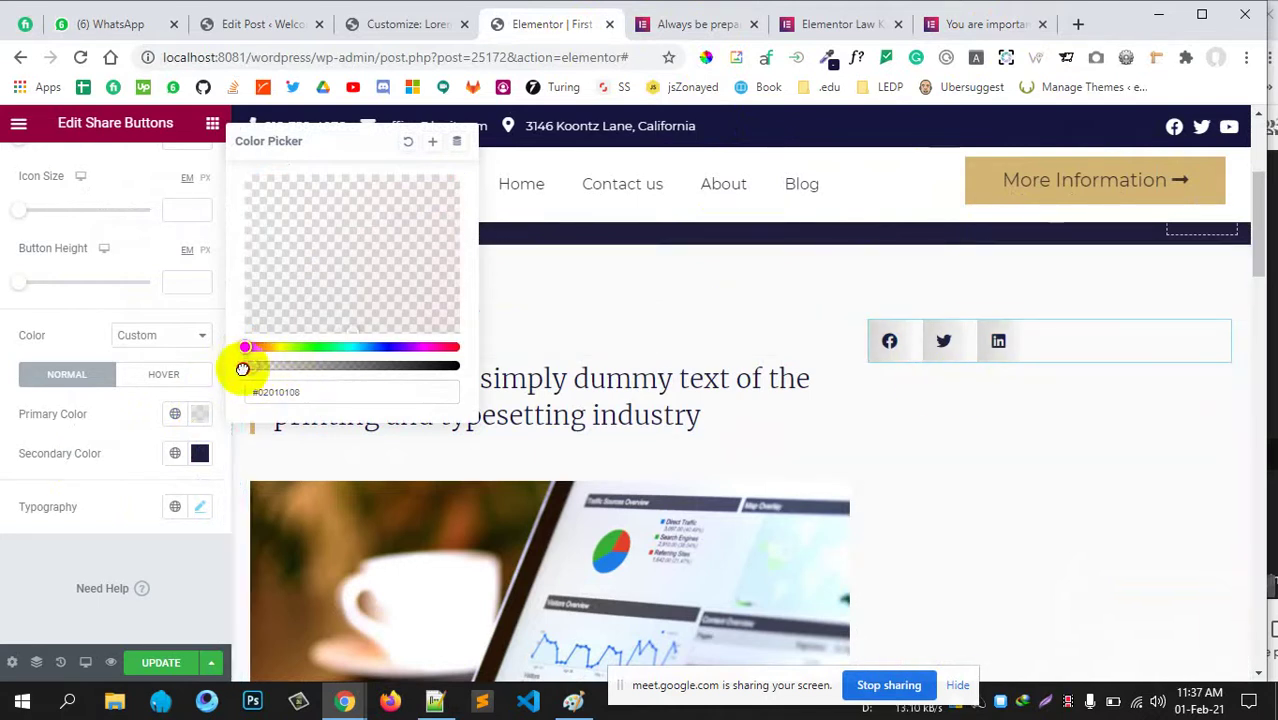
left_click(55, 553)
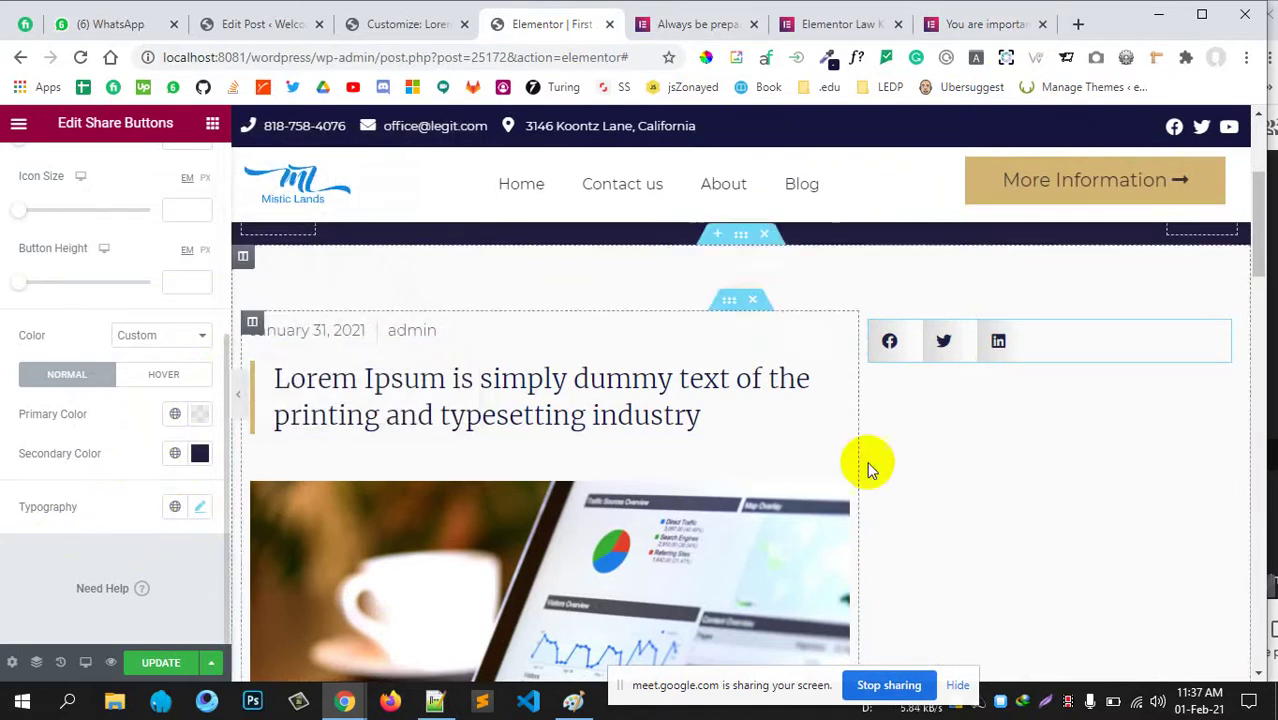
Examine the share buttons' typography options and the remaining gap, size and color style settings.
left_click(196, 510)
scroll(150, 540, "down", 3)
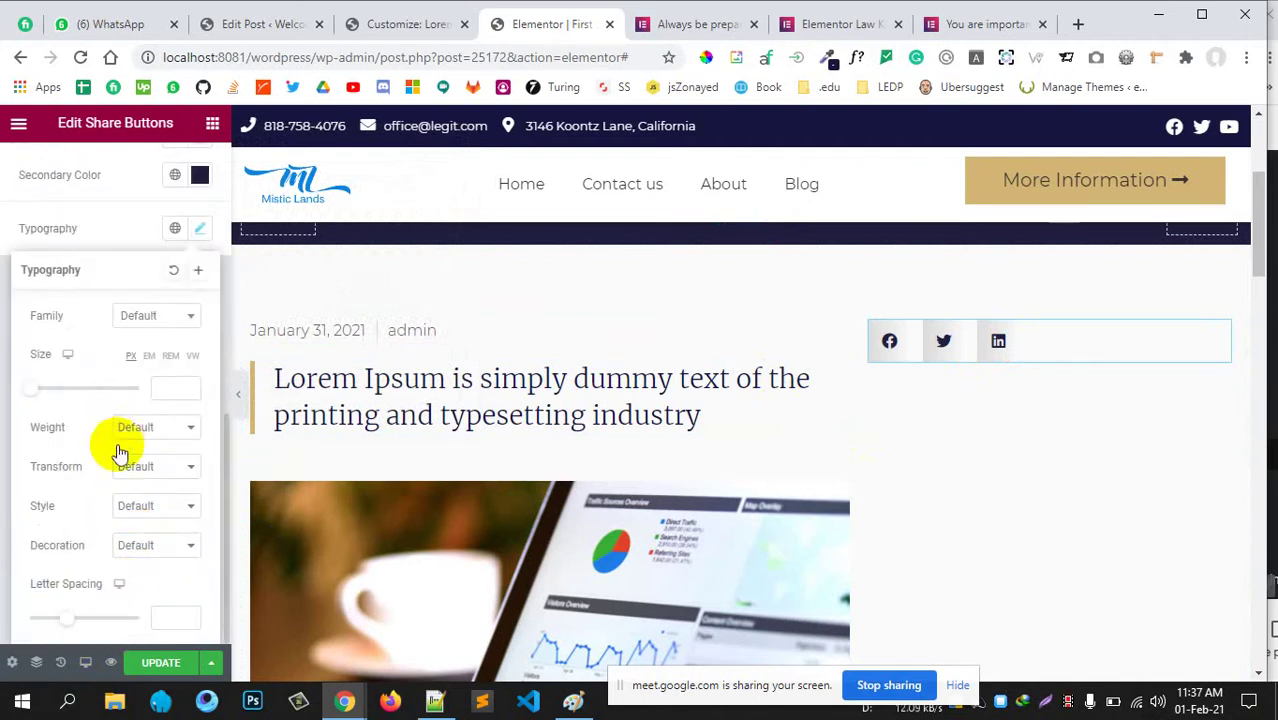
scroll(120, 457, "up", 2)
left_click(120, 397)
scroll(120, 405, "up", 3)
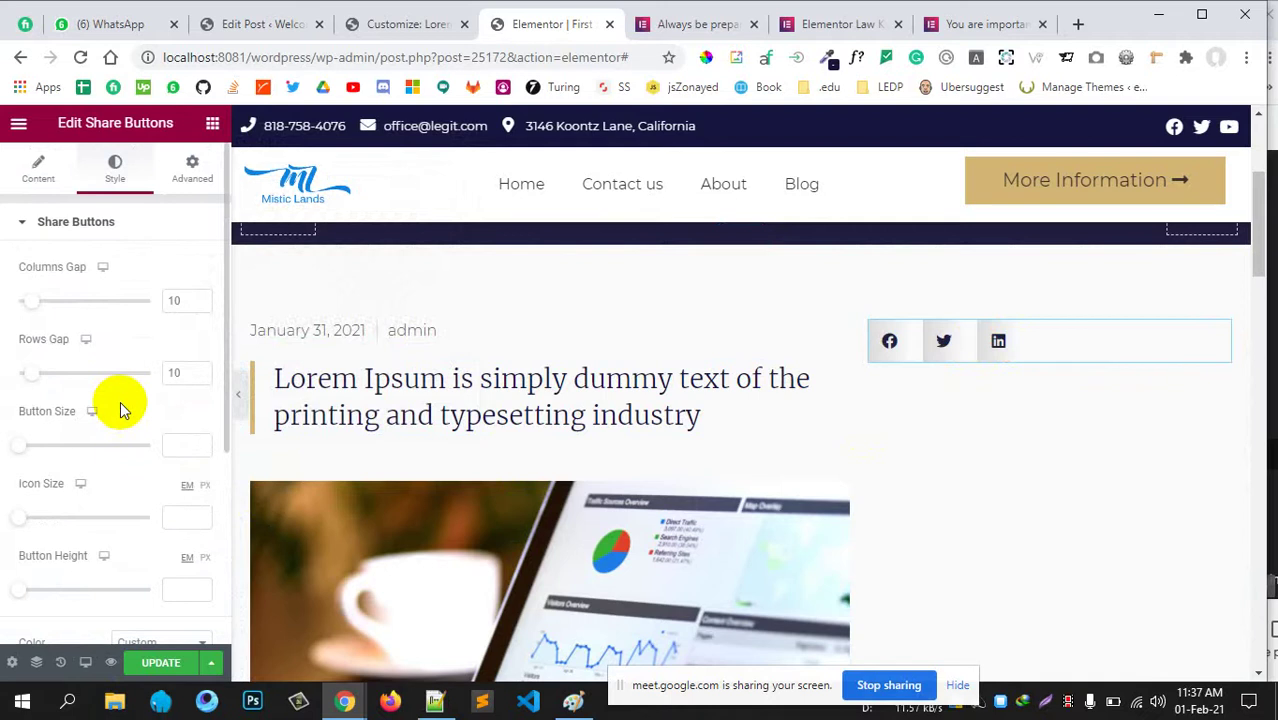
scroll(112, 333, "down", 1)
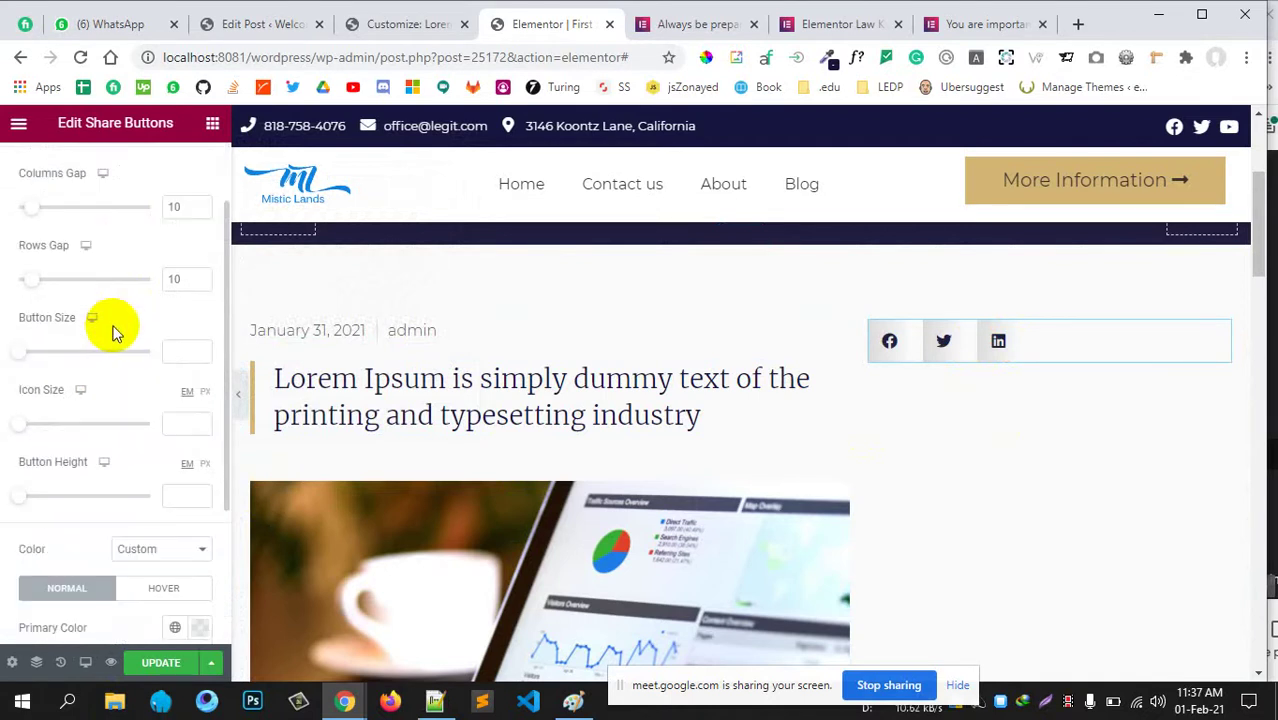
scroll(112, 333, "down", 2)
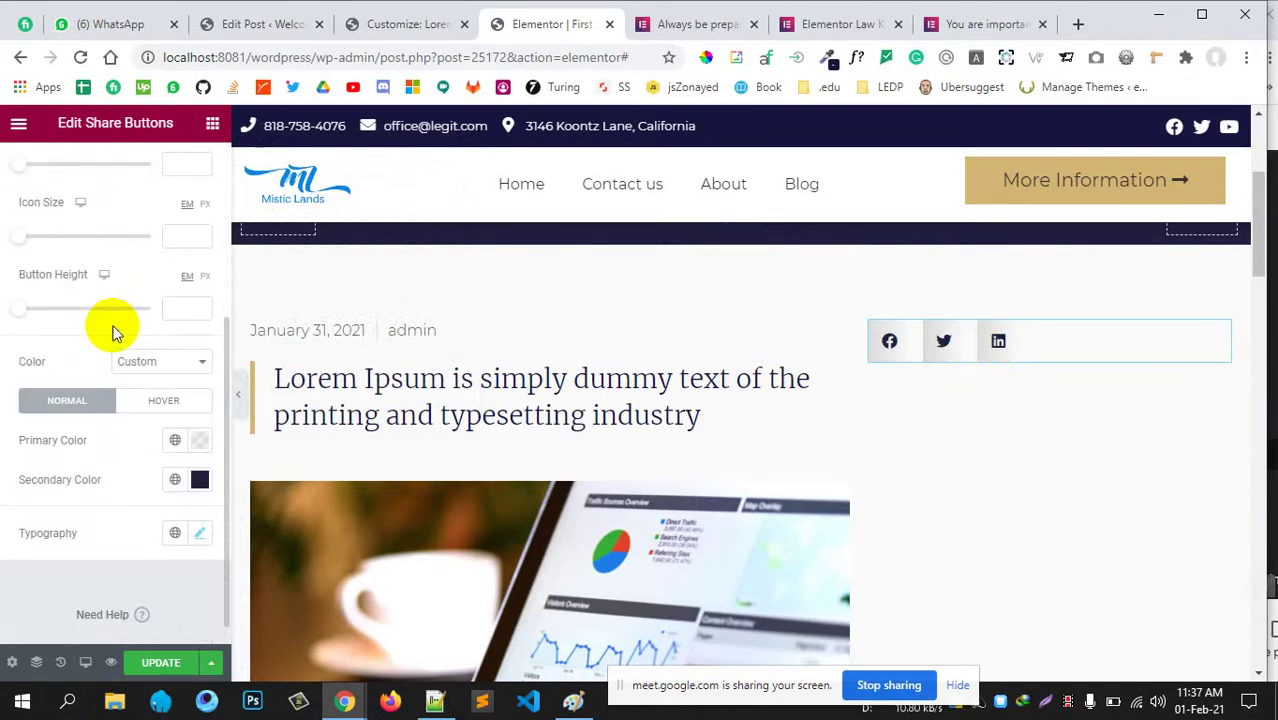
scroll(112, 300, "up", 3)
Change the share buttons' shape to Circle.
left_click(48, 177)
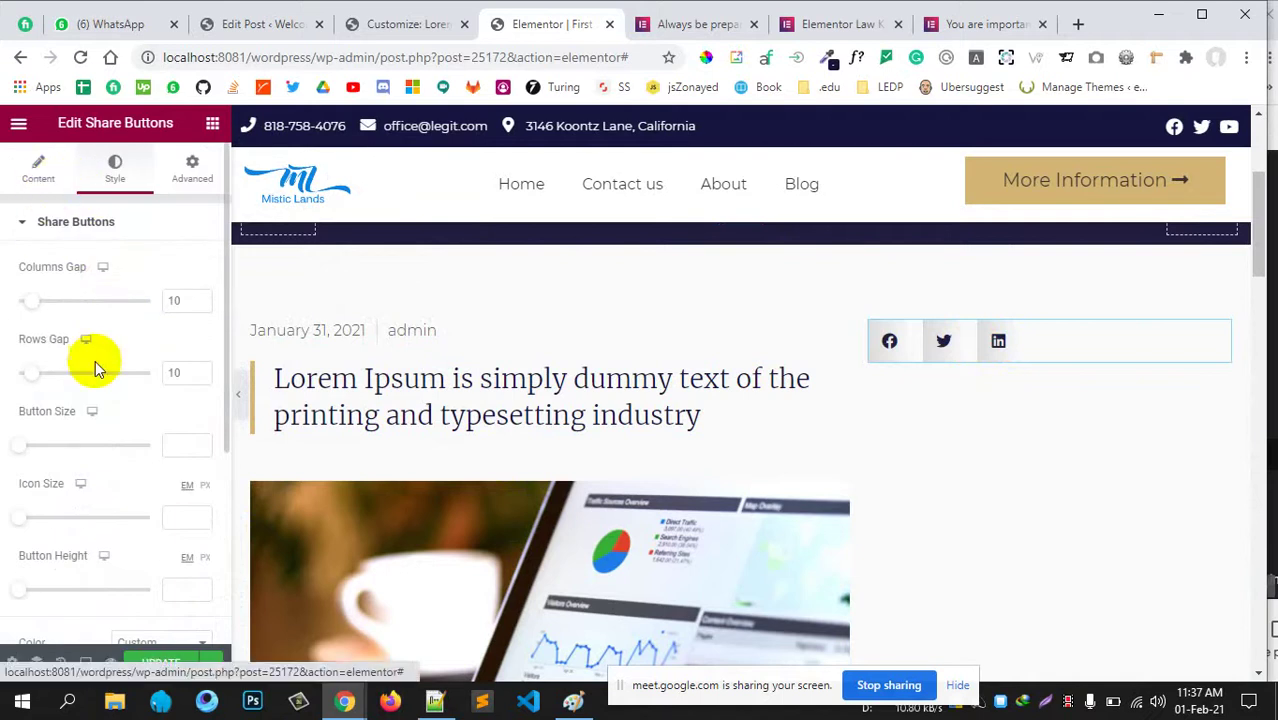
scroll(100, 362, "down", 2)
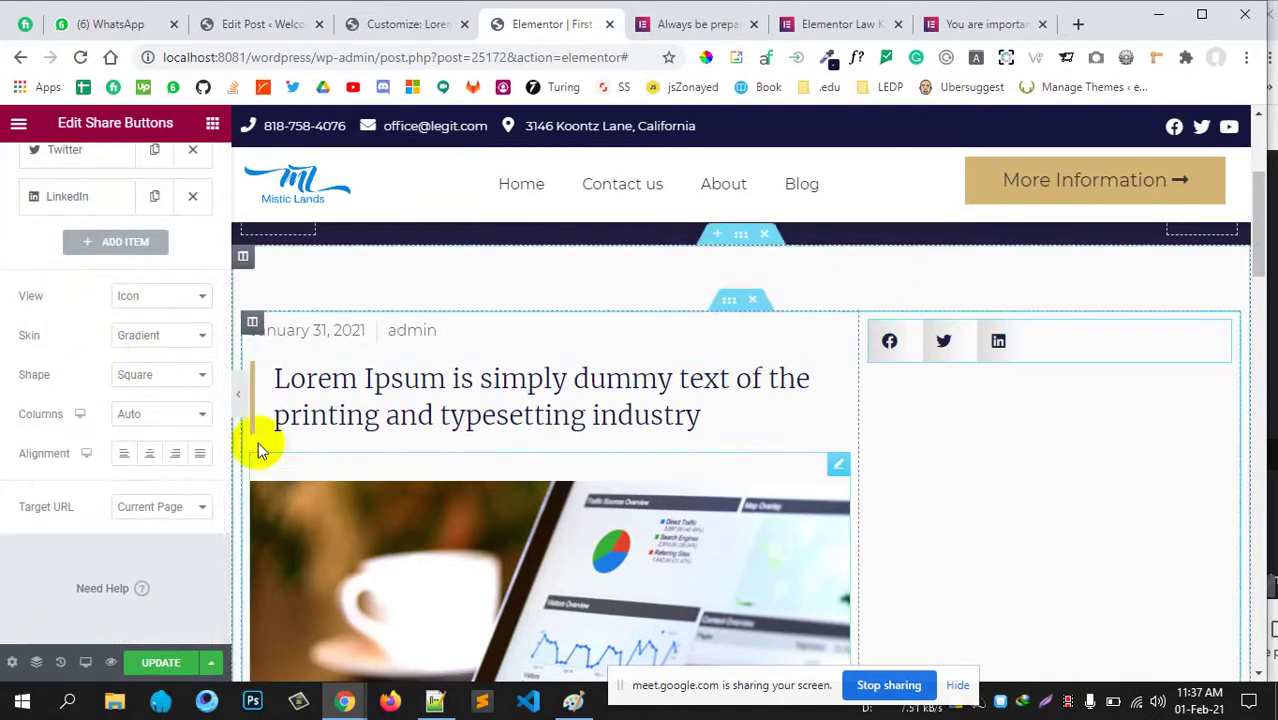
left_click(152, 372)
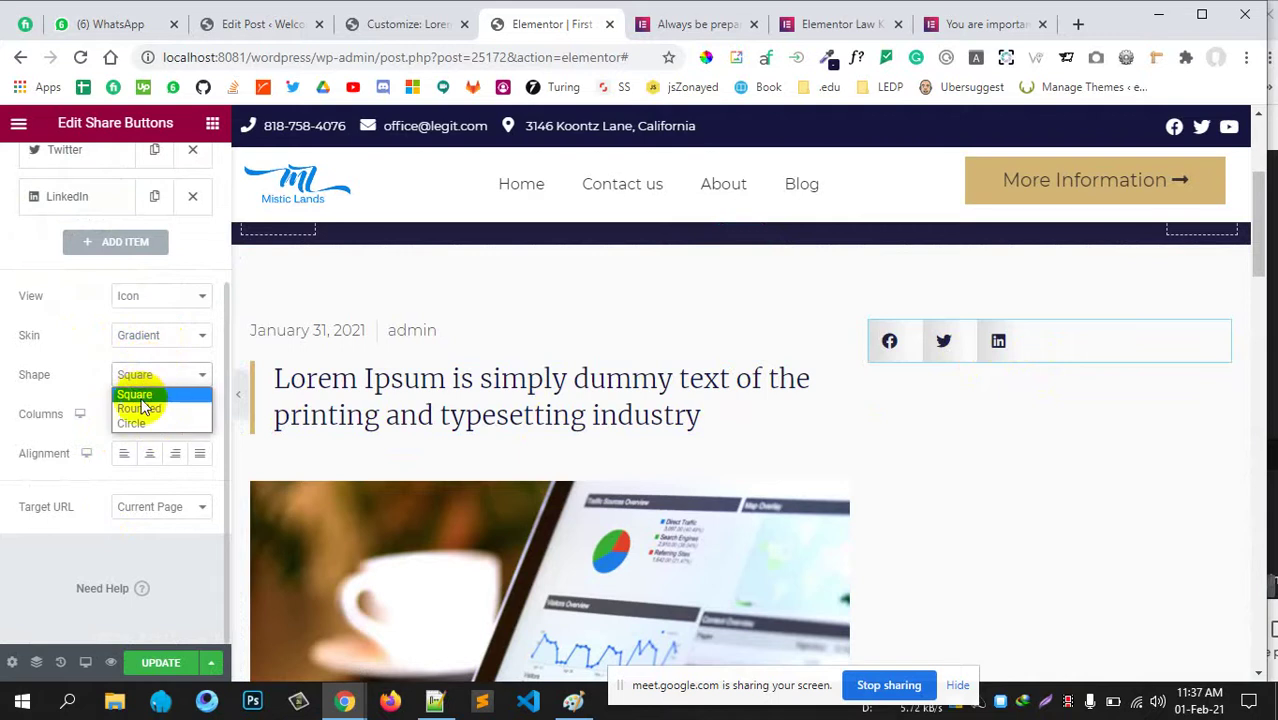
left_click(140, 420)
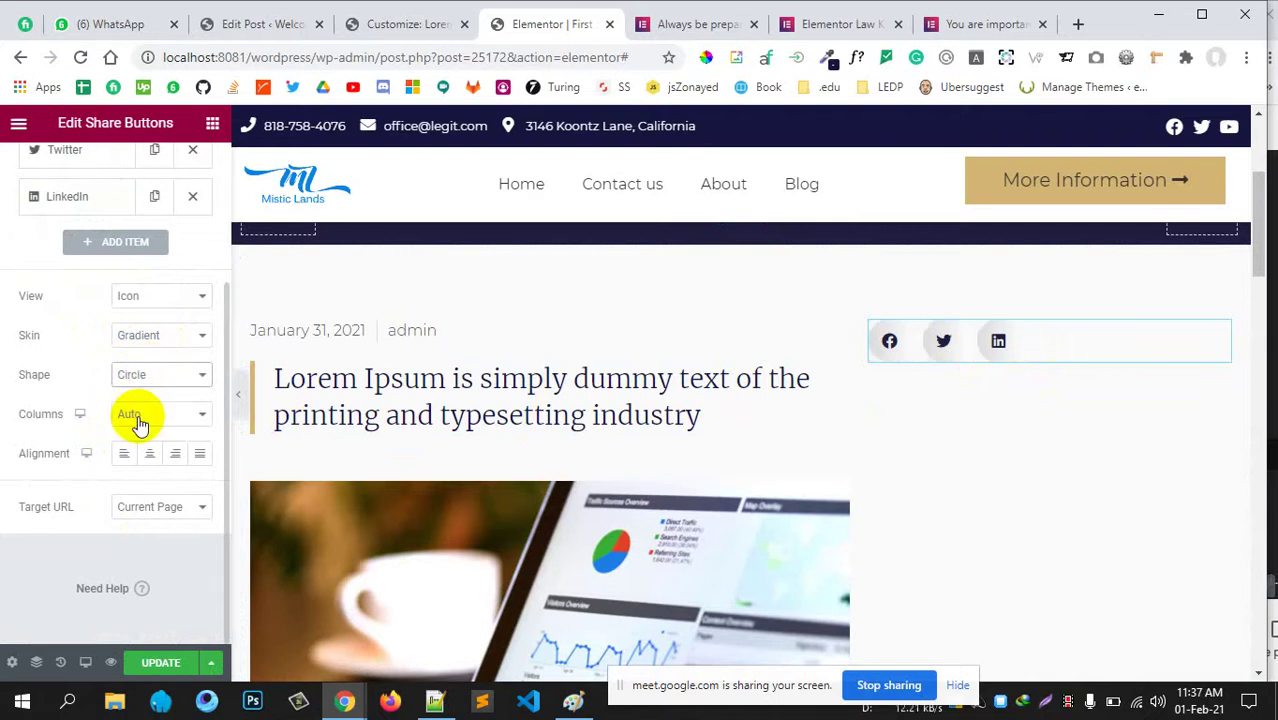
Try a box shadow from the share buttons' border settings and reset it to default.
scroll(105, 360, "up", 3)
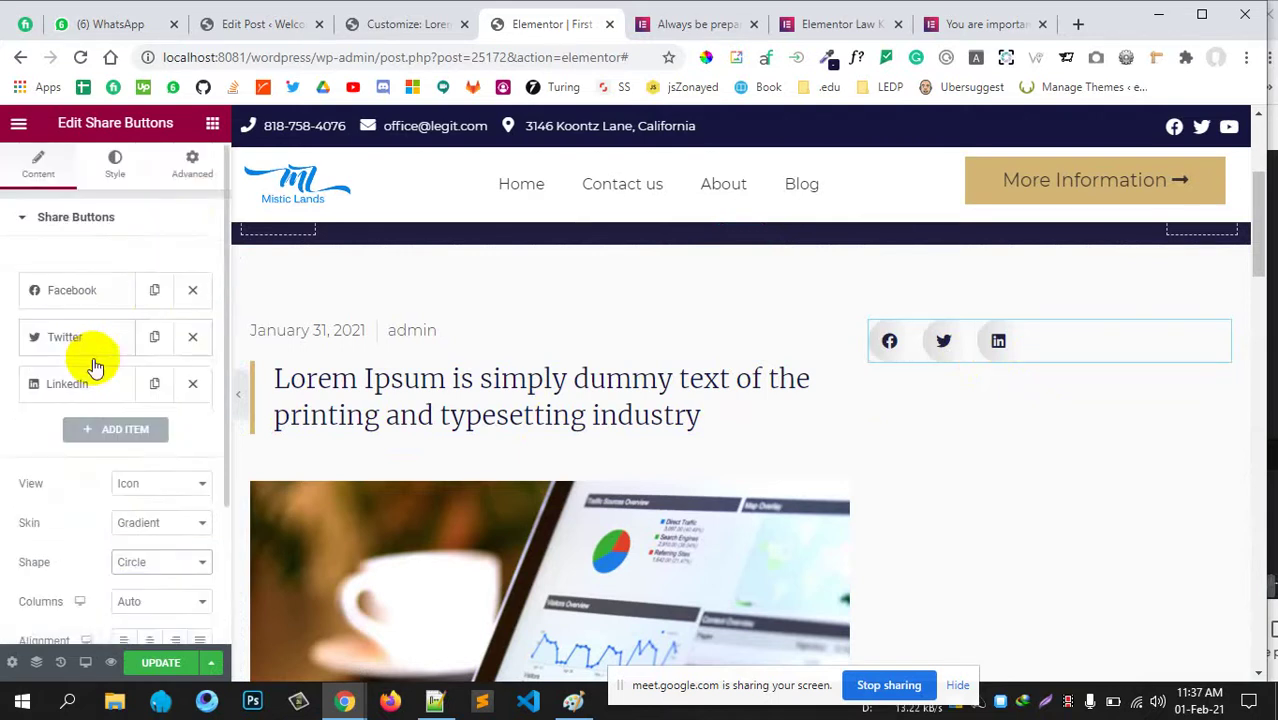
left_click(191, 168)
scroll(80, 383, "down", 3)
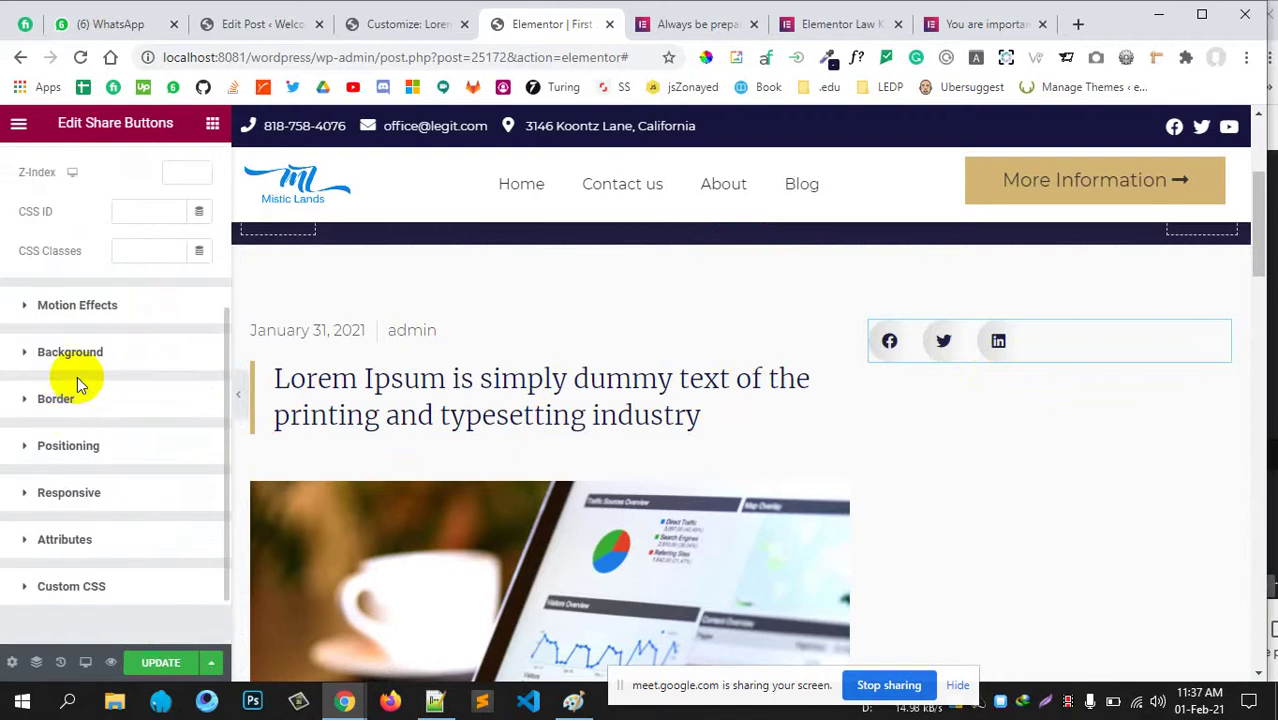
left_click(66, 399)
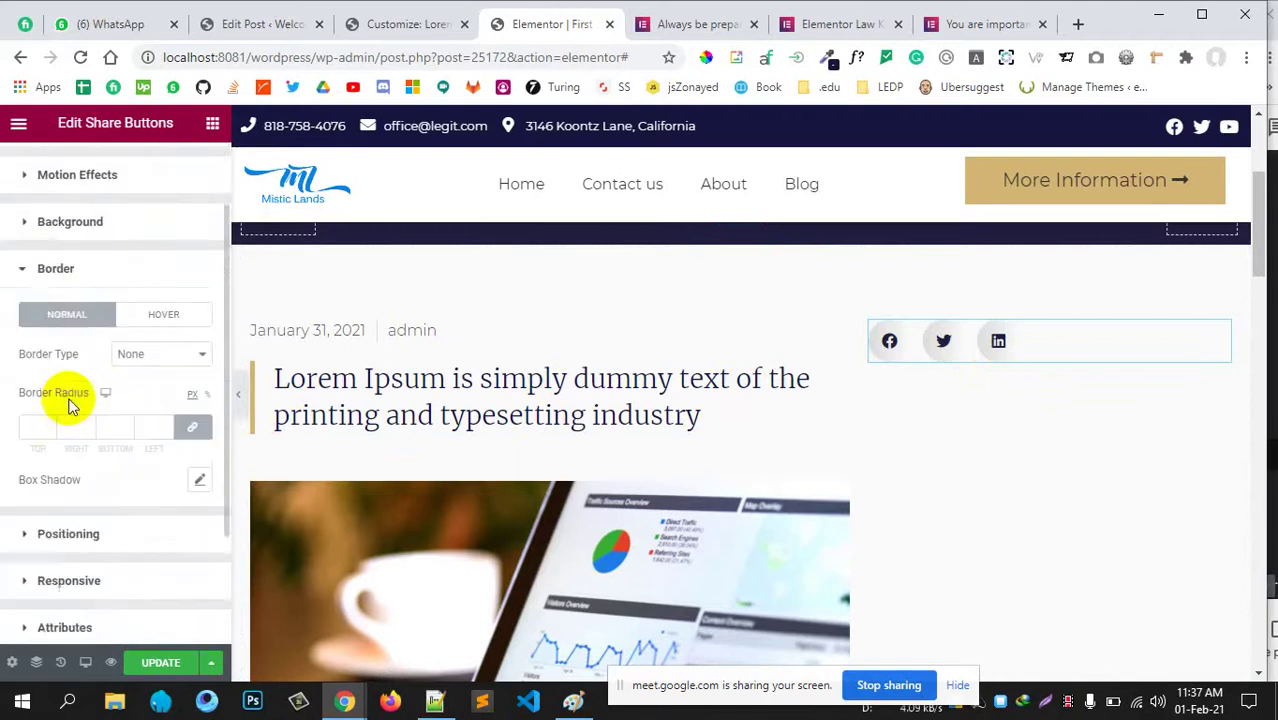
scroll(75, 394, "down", 2)
left_click(202, 322)
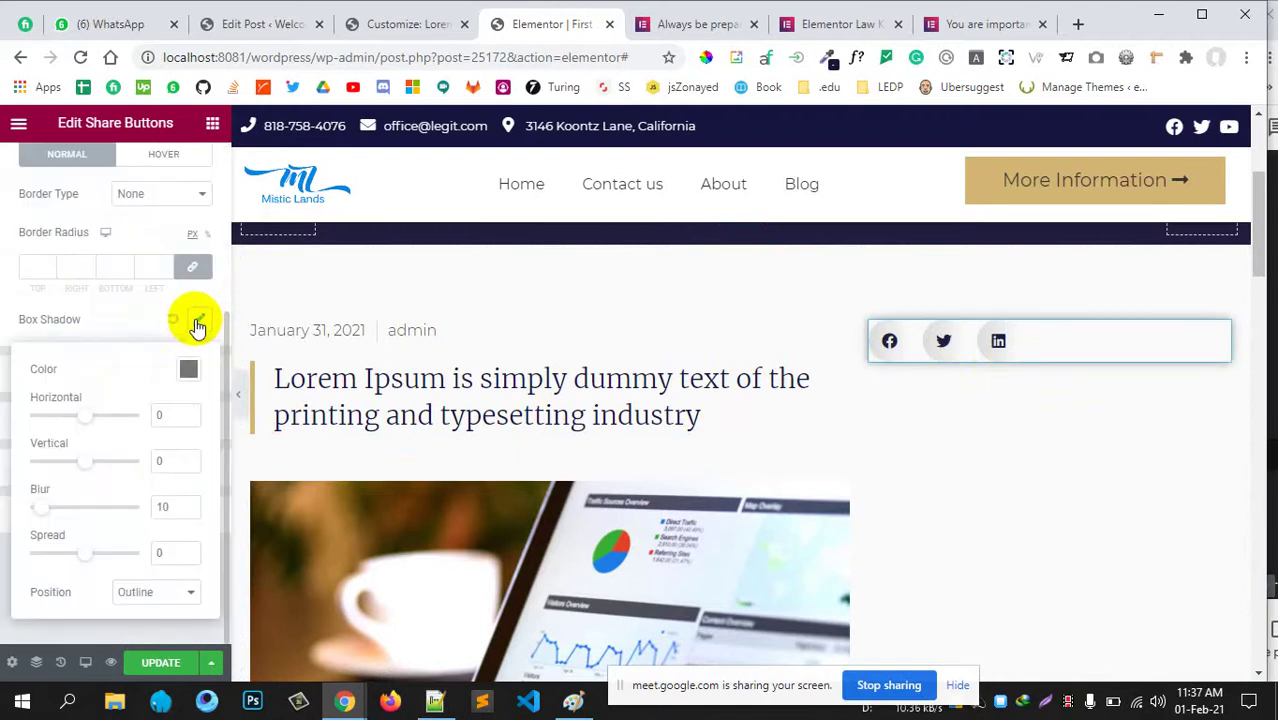
left_click(199, 323)
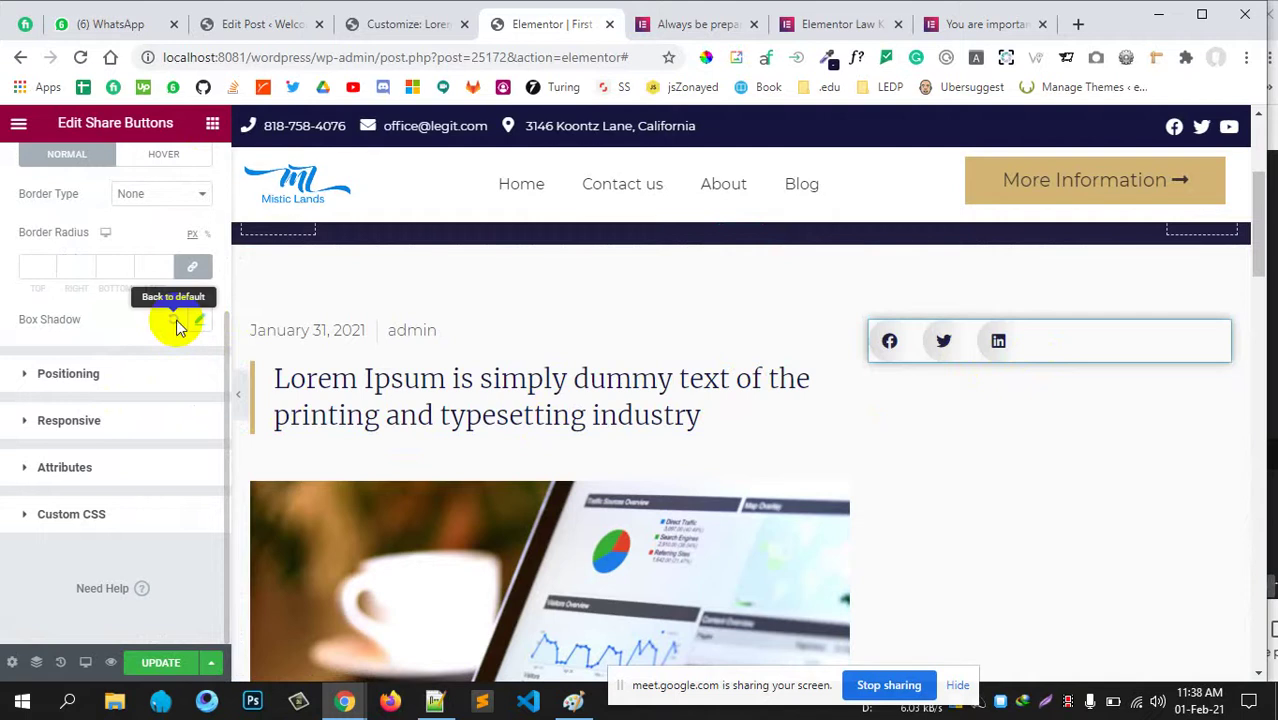
left_click(178, 324)
scroll(88, 424, "up", 1)
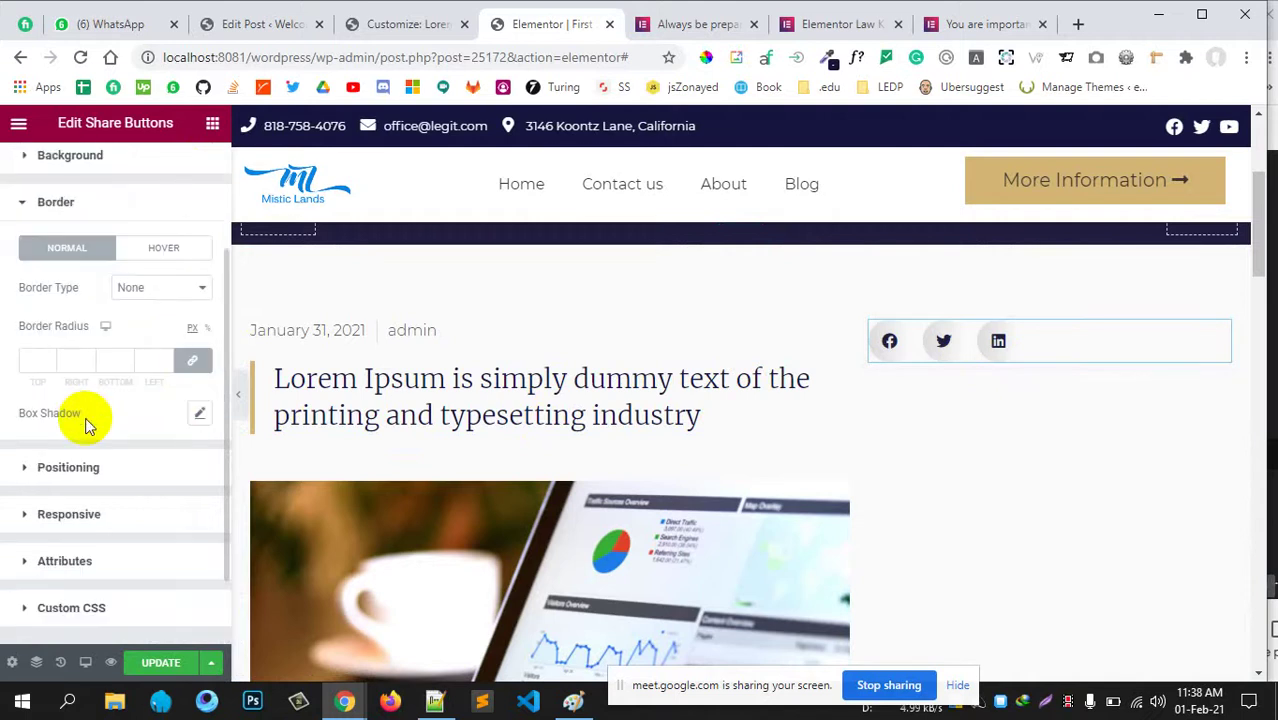
scroll(88, 424, "down", 1)
scroll(88, 424, "up", 3)
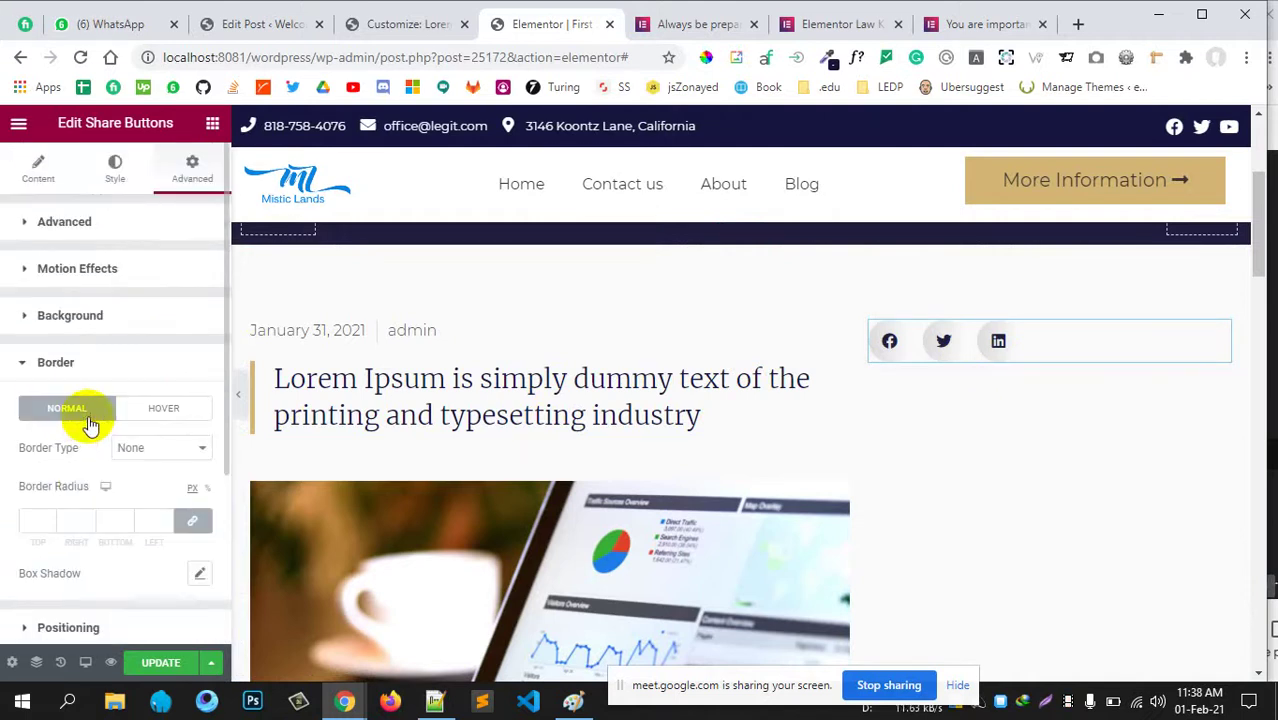
left_click(123, 318)
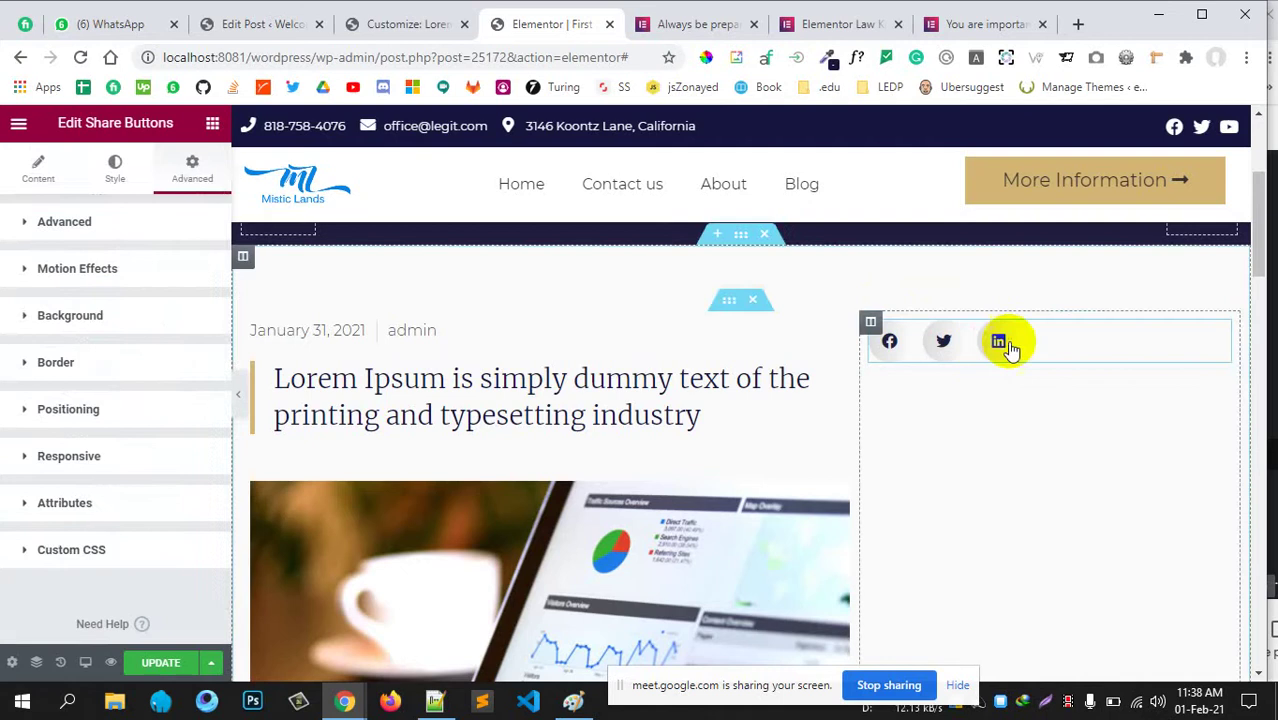
Check the share buttons' positioning width options, keeping Default, and compare the icons with the reference post.
left_click(97, 412)
scroll(99, 415, "down", 2)
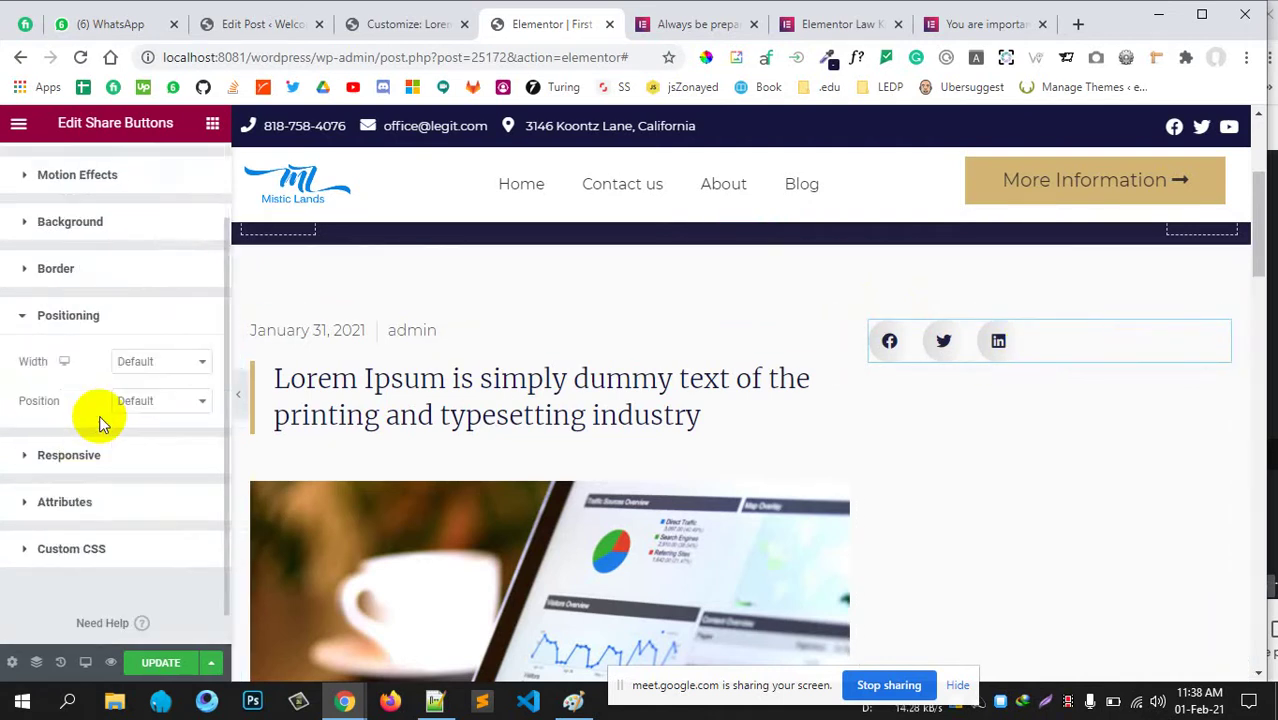
left_click(163, 362)
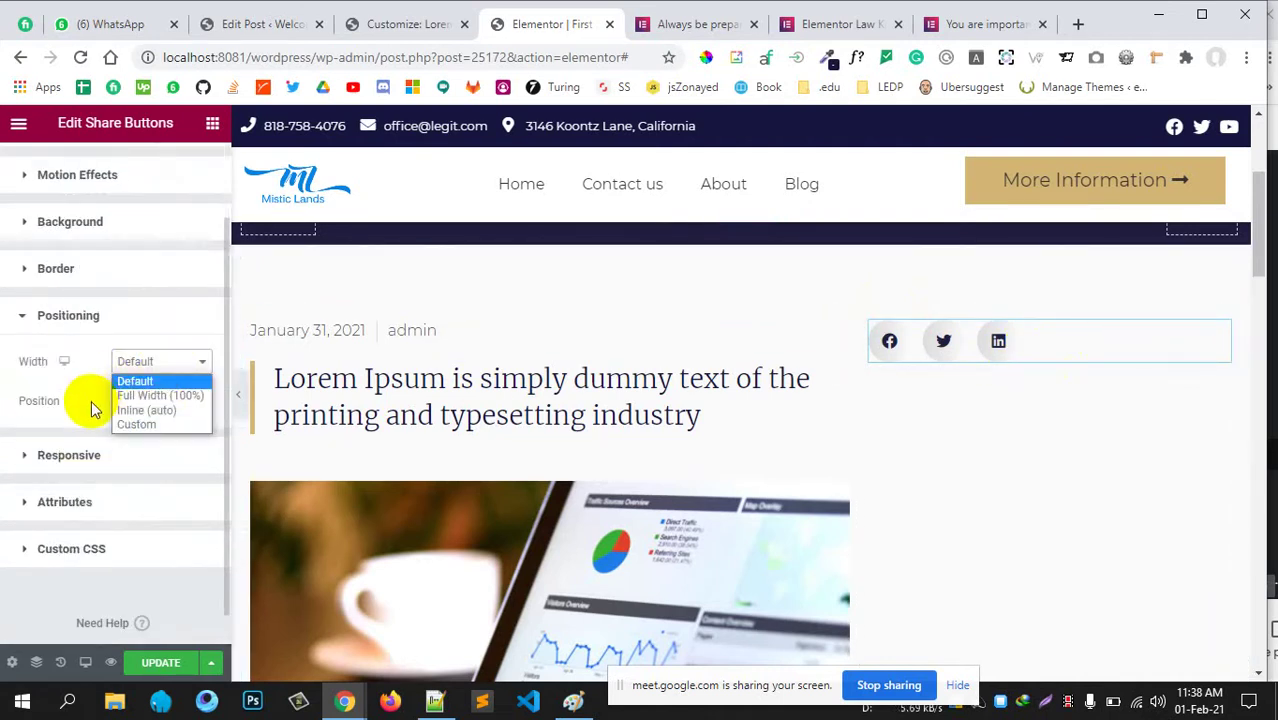
left_click(138, 375)
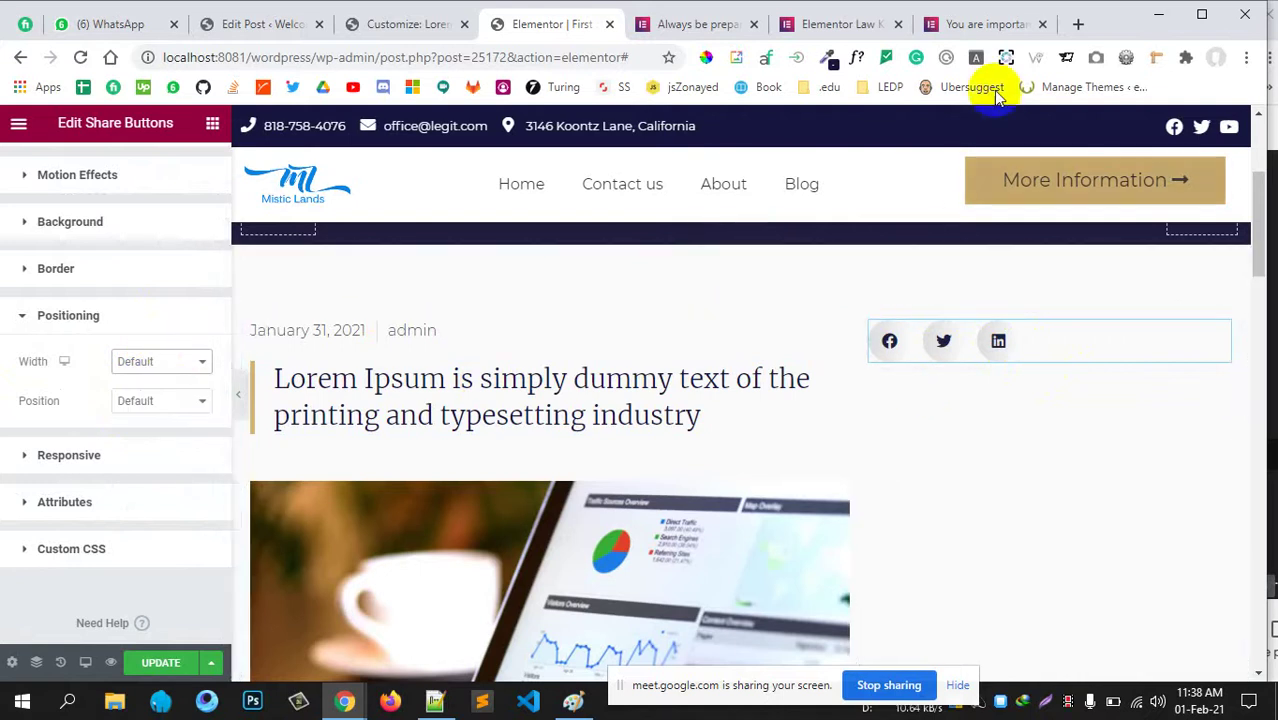
left_click(957, 30)
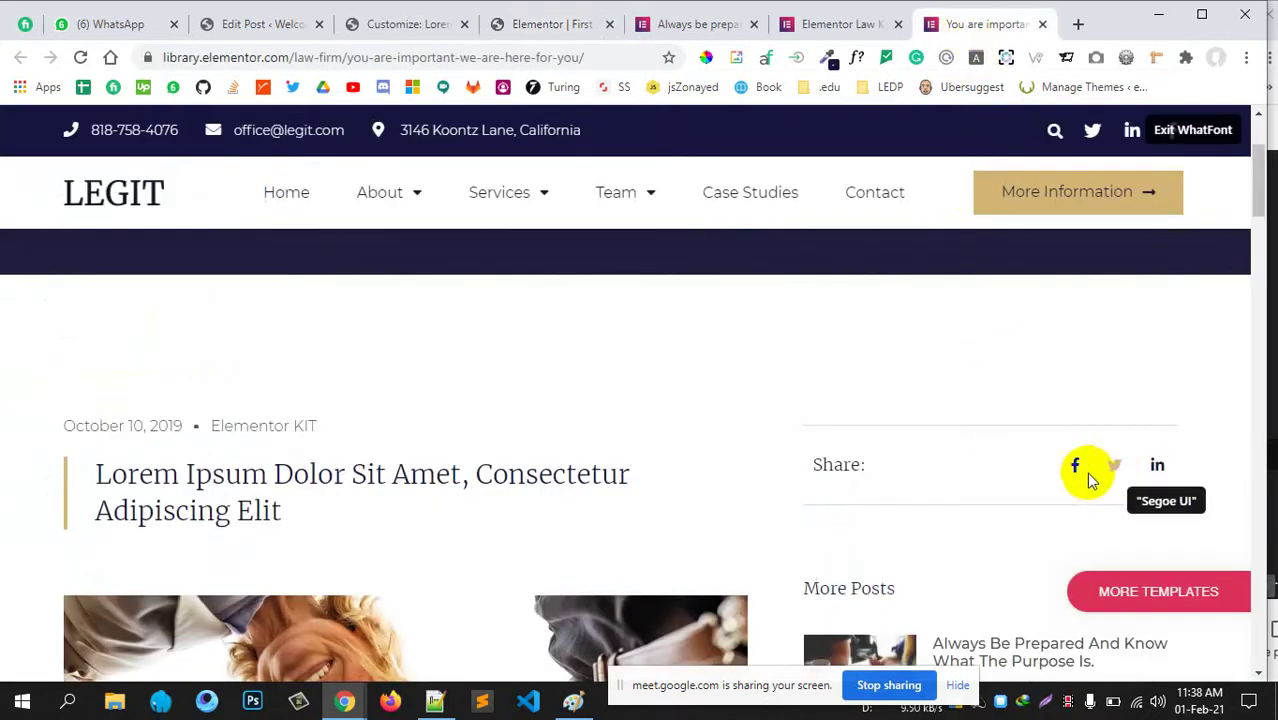
left_click(400, 24)
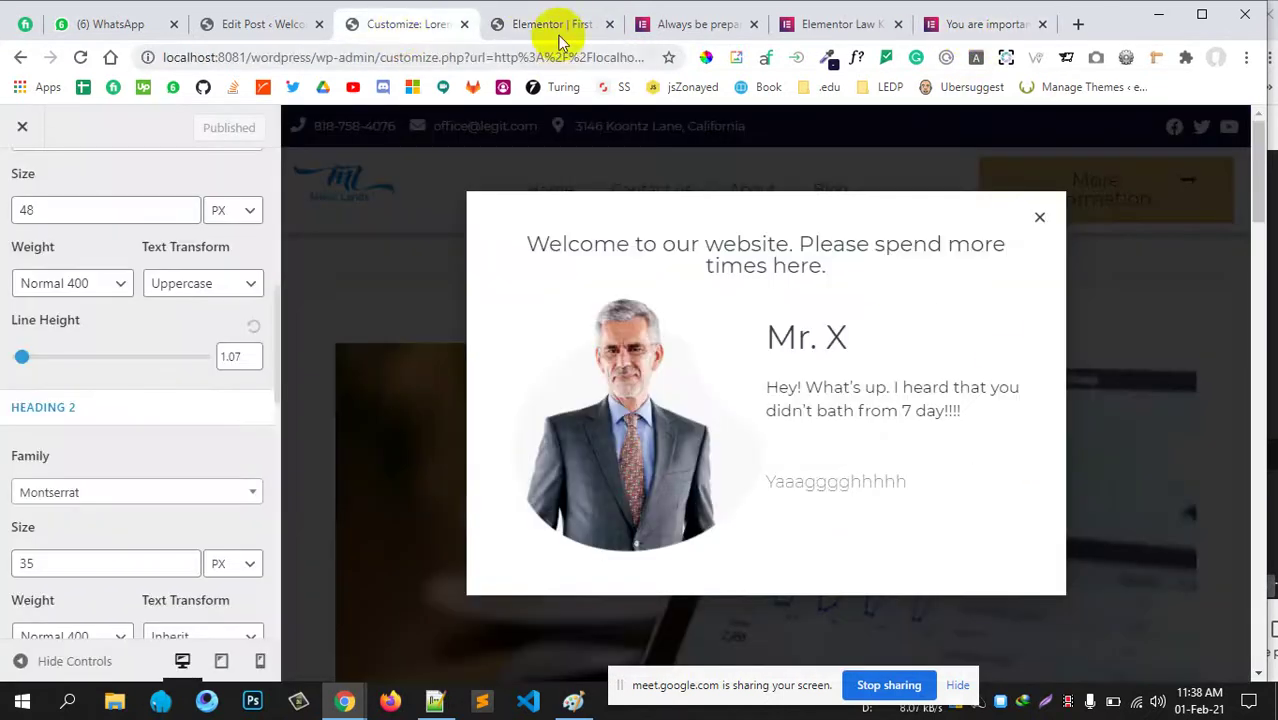
left_click(553, 24)
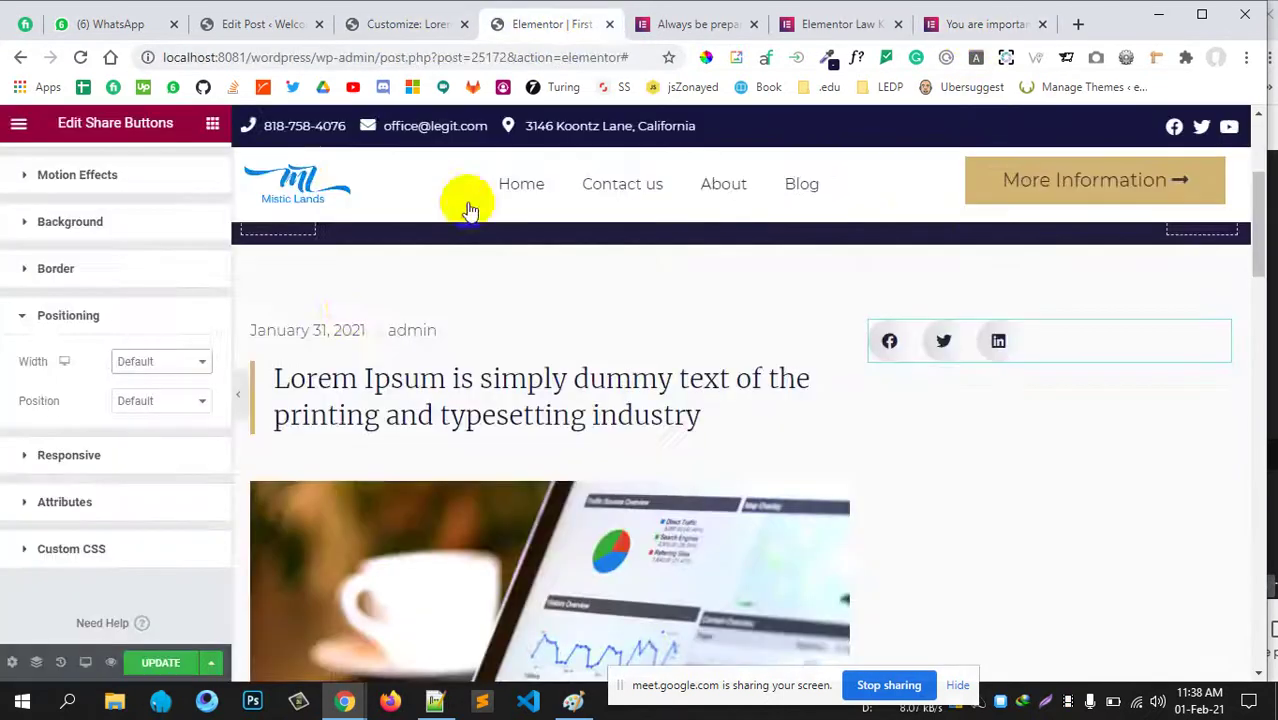
Add a Text Editor widget above the share buttons in the sidebar and replace its placeholder text with "Share now:".
left_click(212, 123)
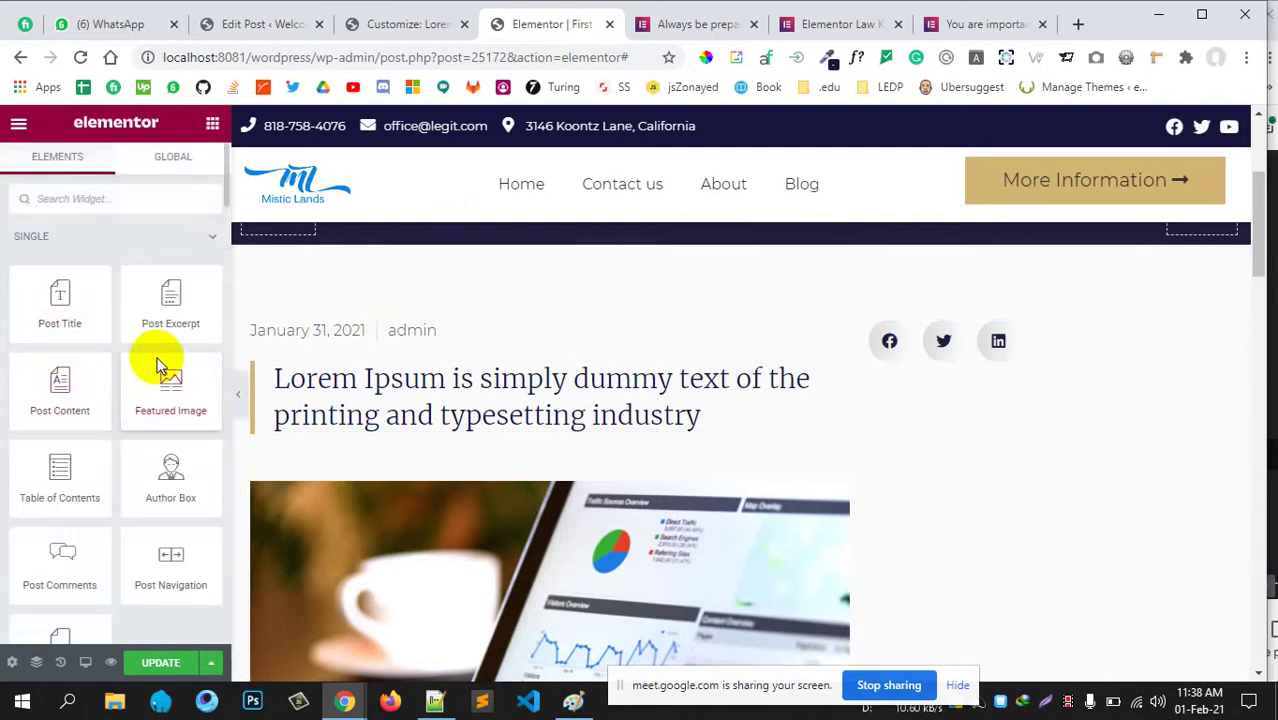
scroll(140, 400, "down", 4)
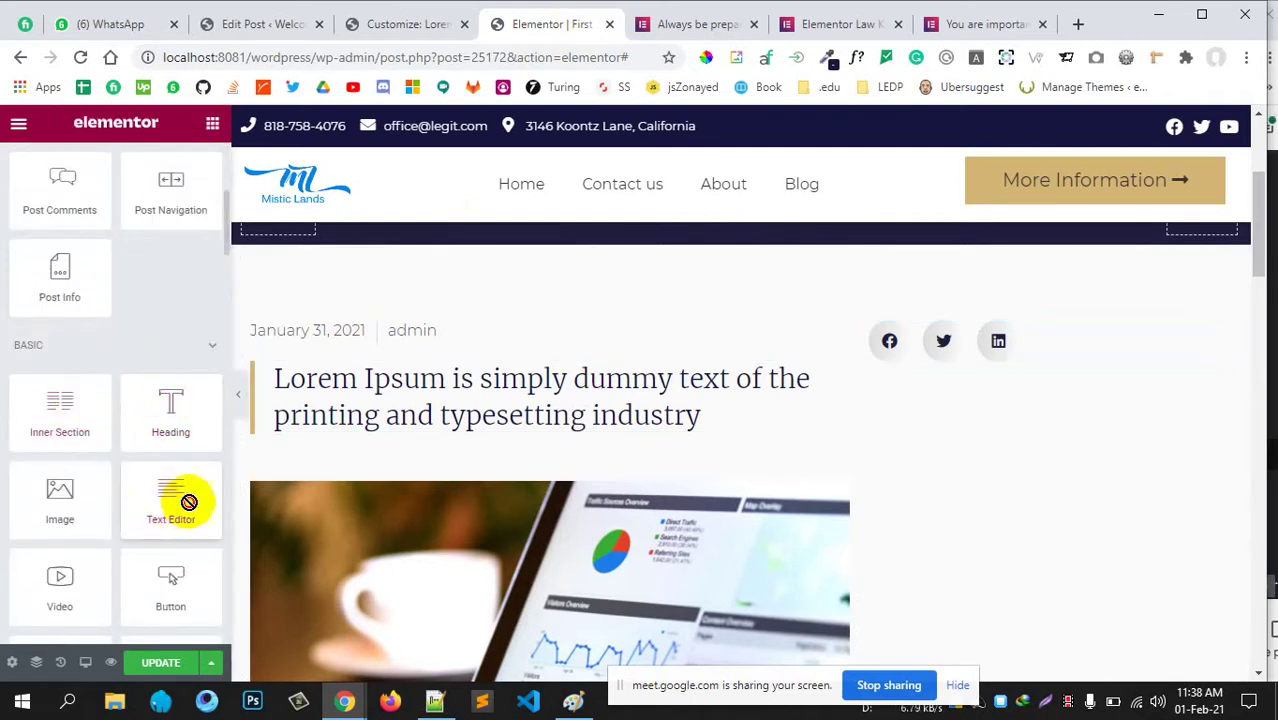
left_click_drag(188, 503, 915, 360)
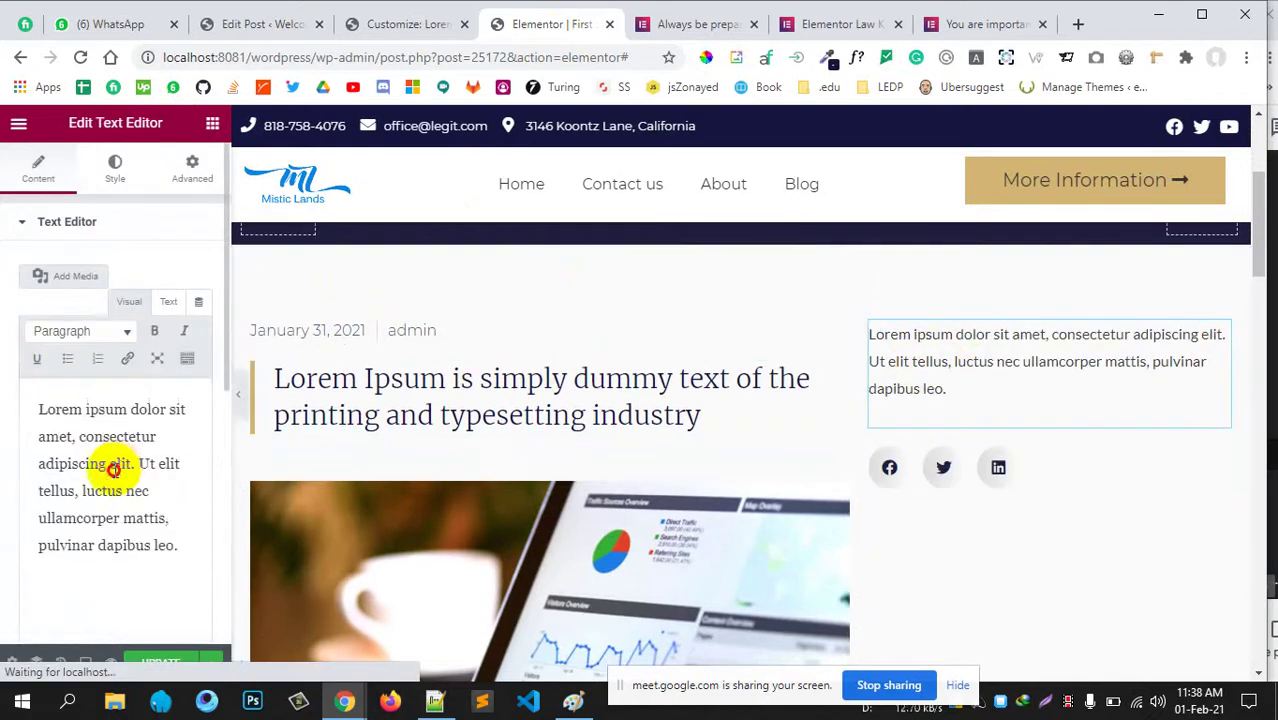
key("ctrl+a")
key("BackSpace")
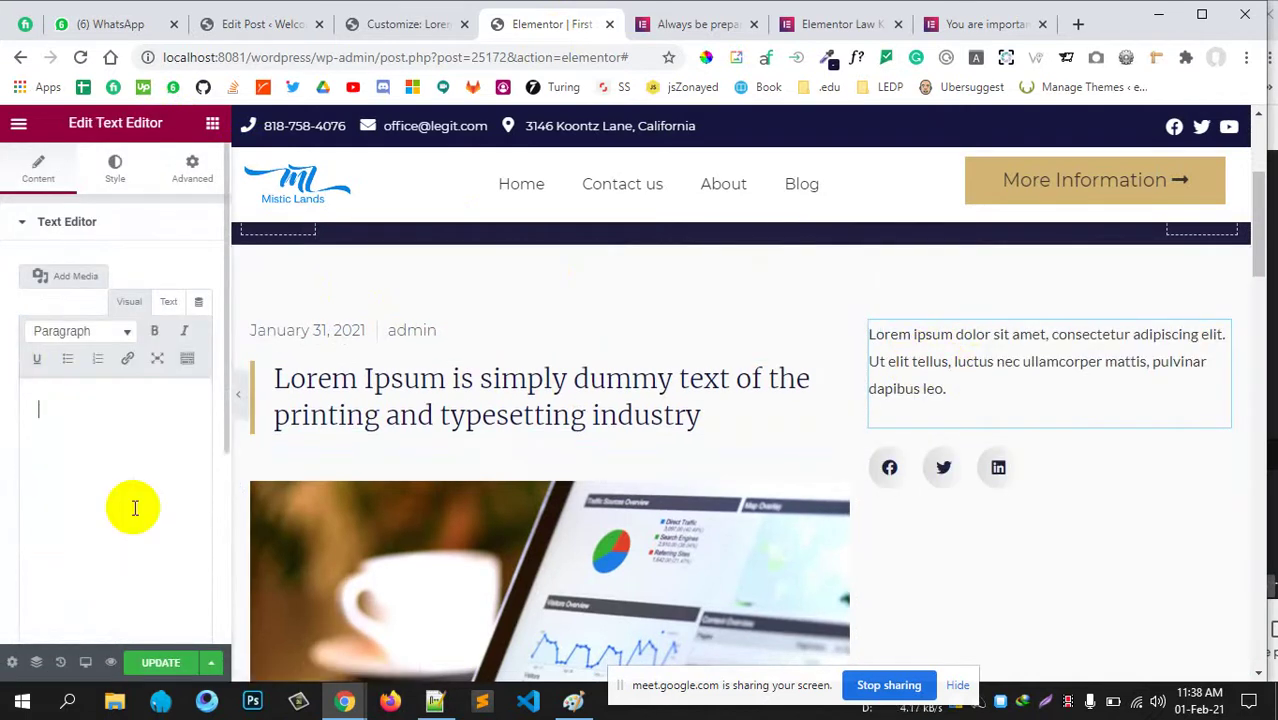
type("Share now:")
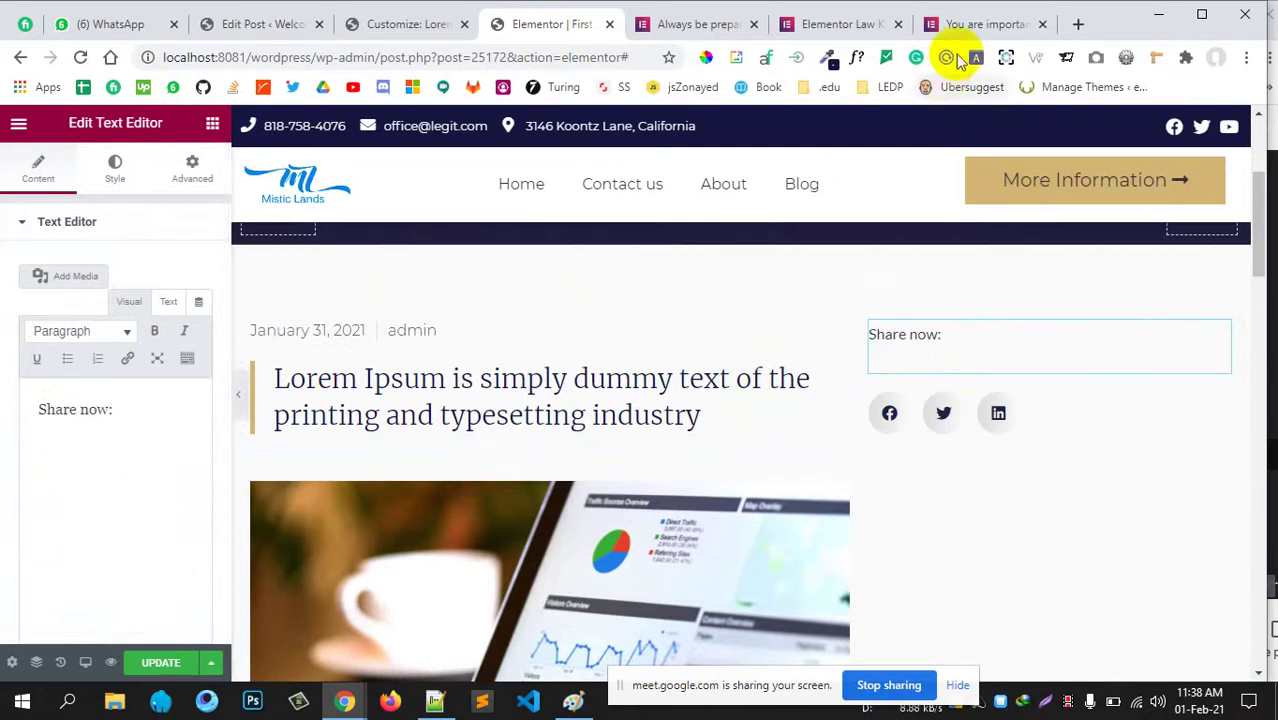
Inspect the font of the "Share:" label in the reference post and copy its colour code #16163f.
left_click(975, 30)
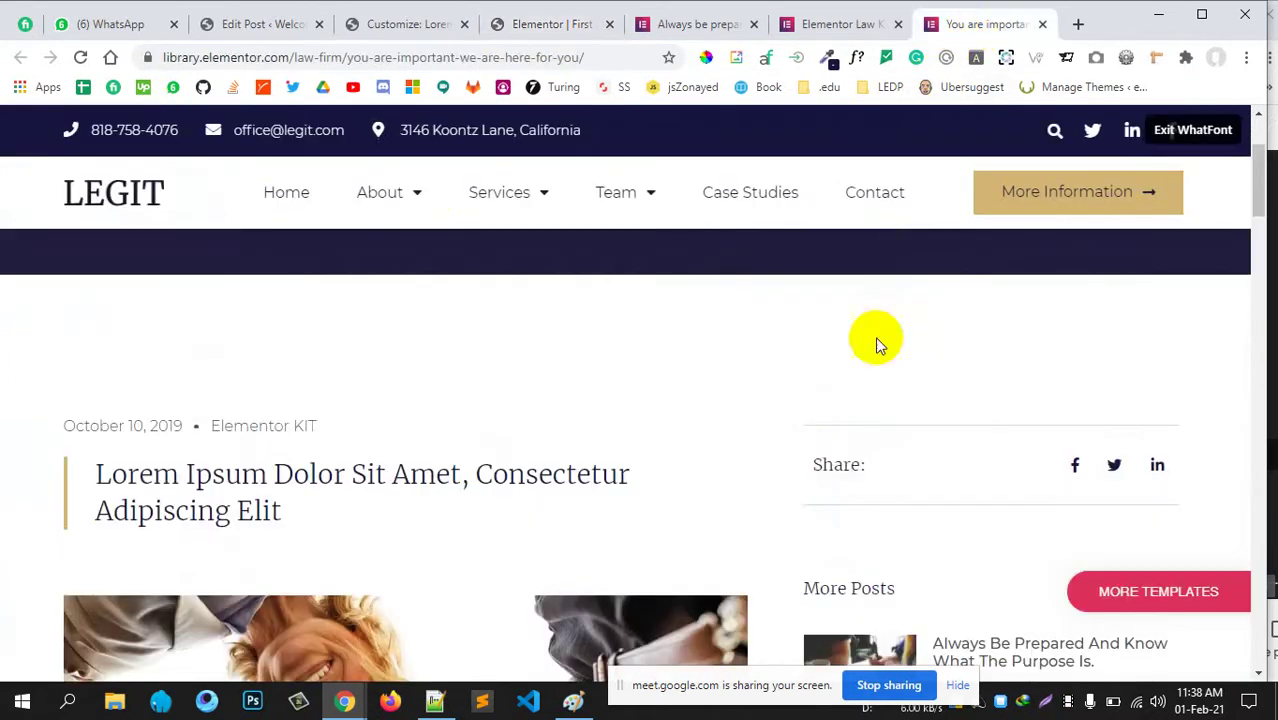
left_click(836, 462)
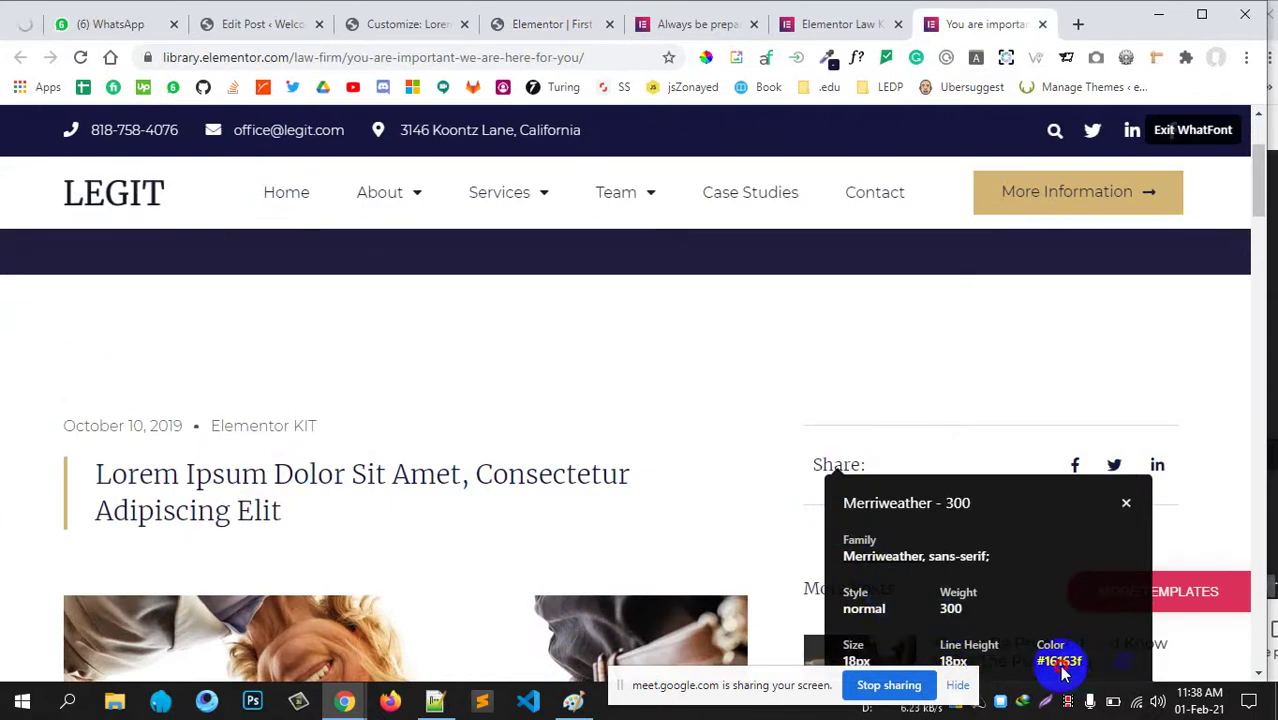
scroll(1063, 673, "down", 2)
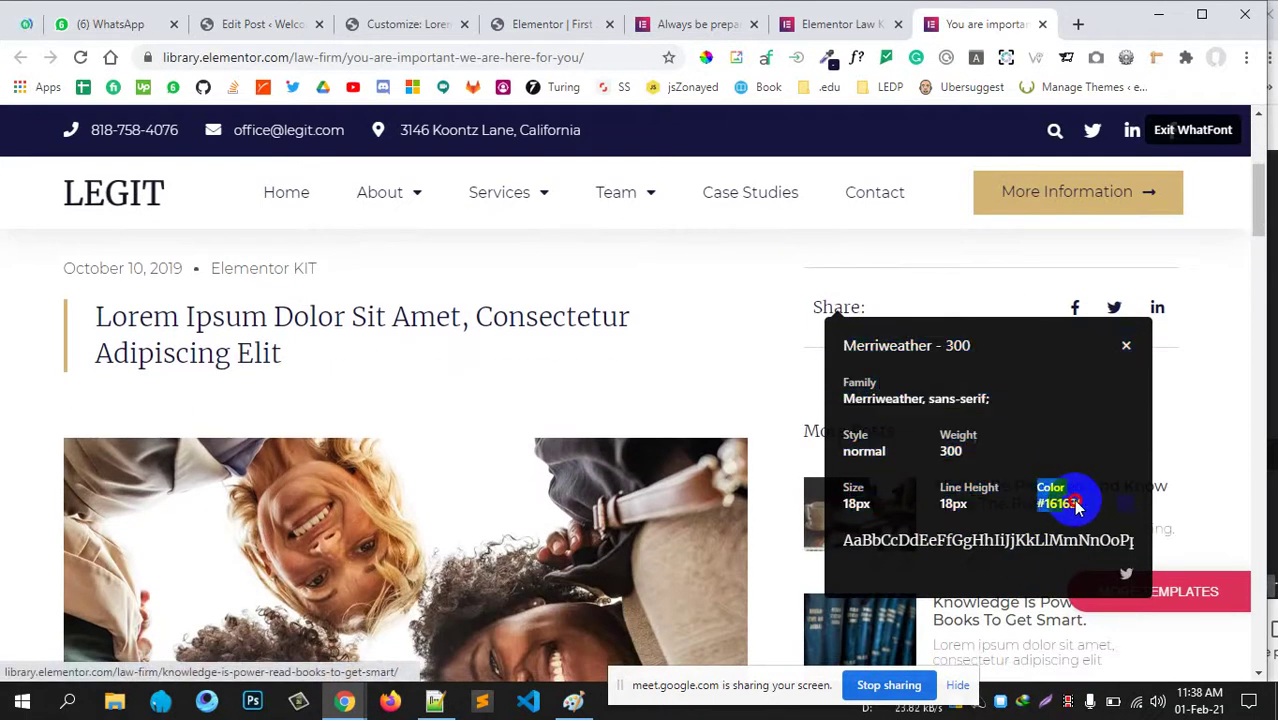
left_click_drag(1077, 508, 1087, 508)
double_click(1086, 507)
key("ctrl+c")
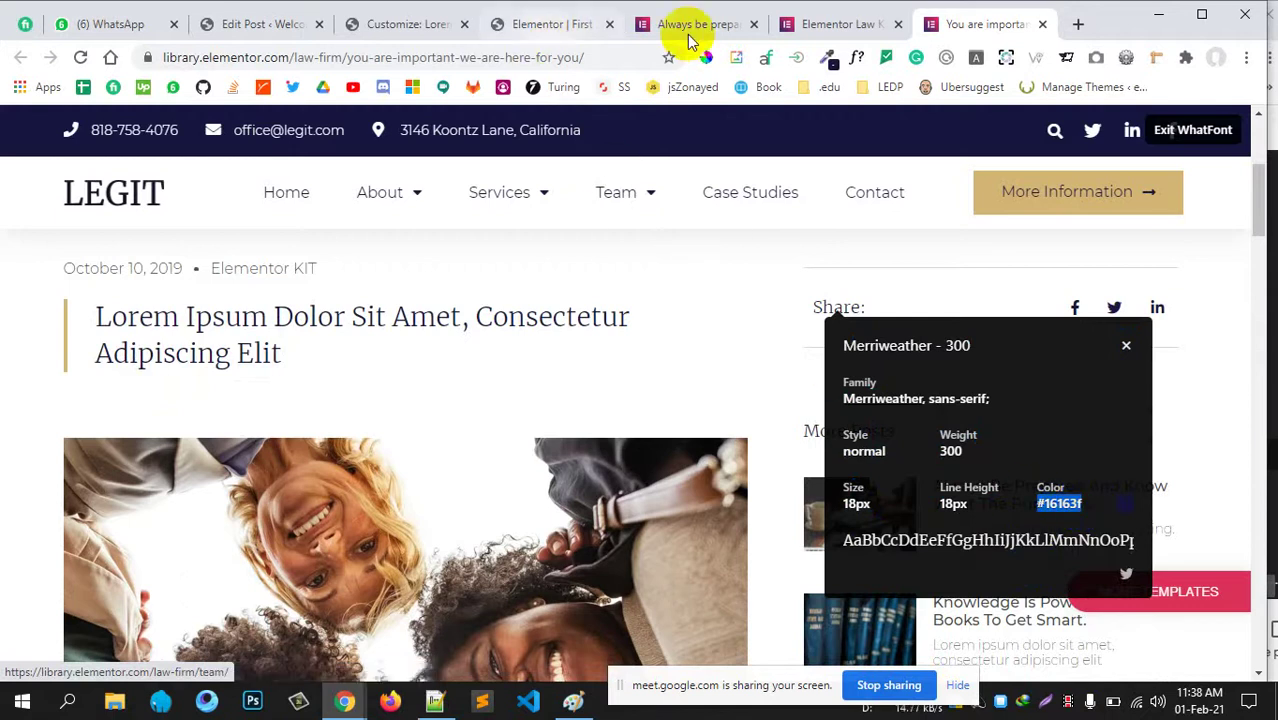
Return to the Elementor template and set the "Share now:" text colour to #16163f.
left_click(822, 30)
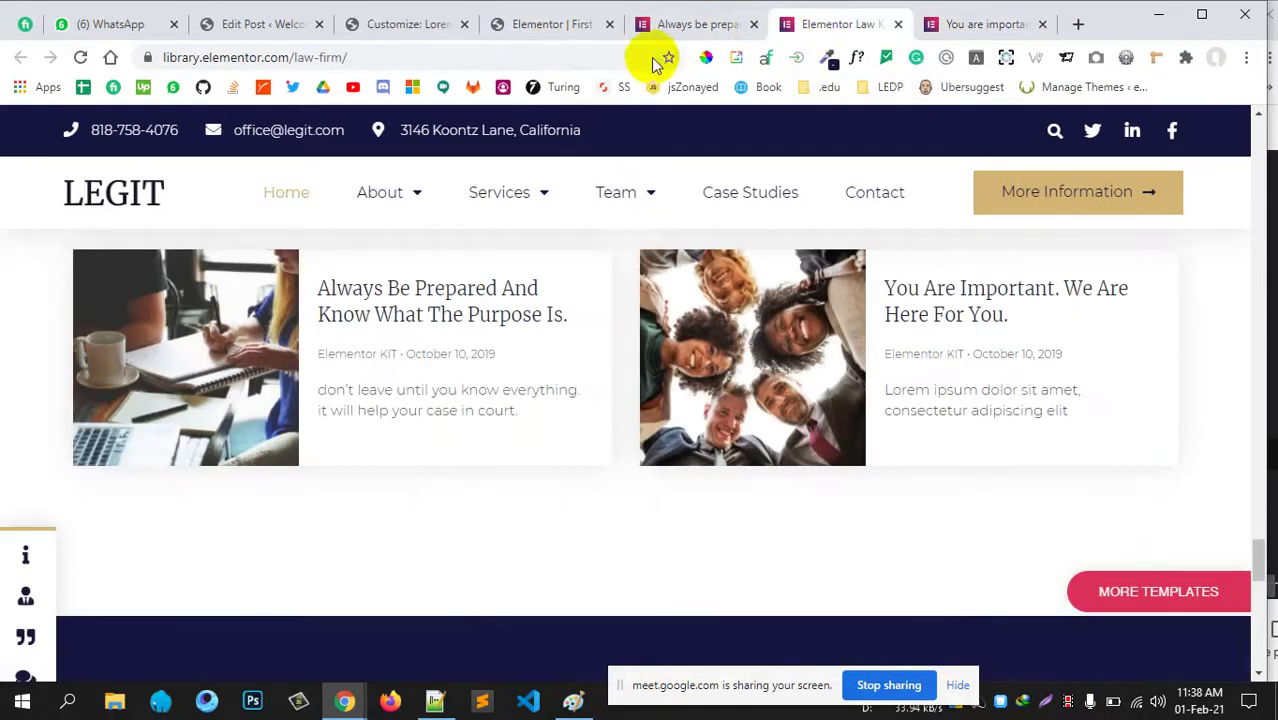
left_click(586, 30)
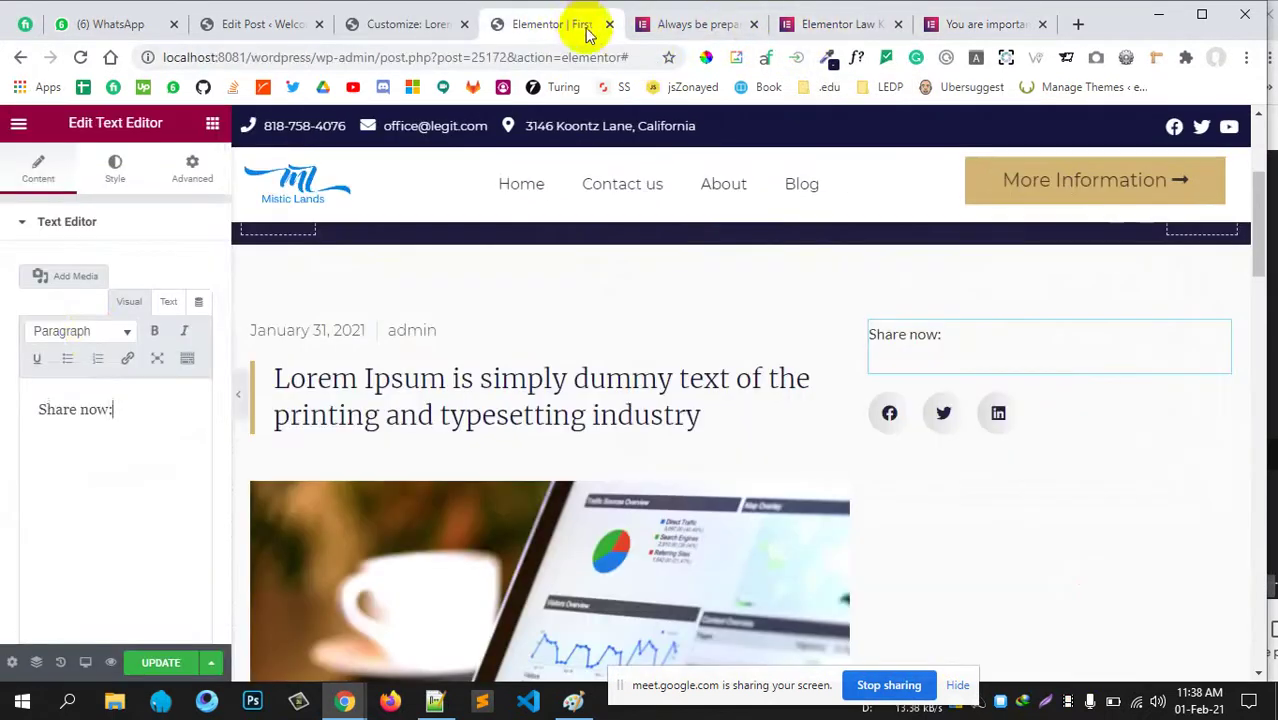
left_click(113, 172)
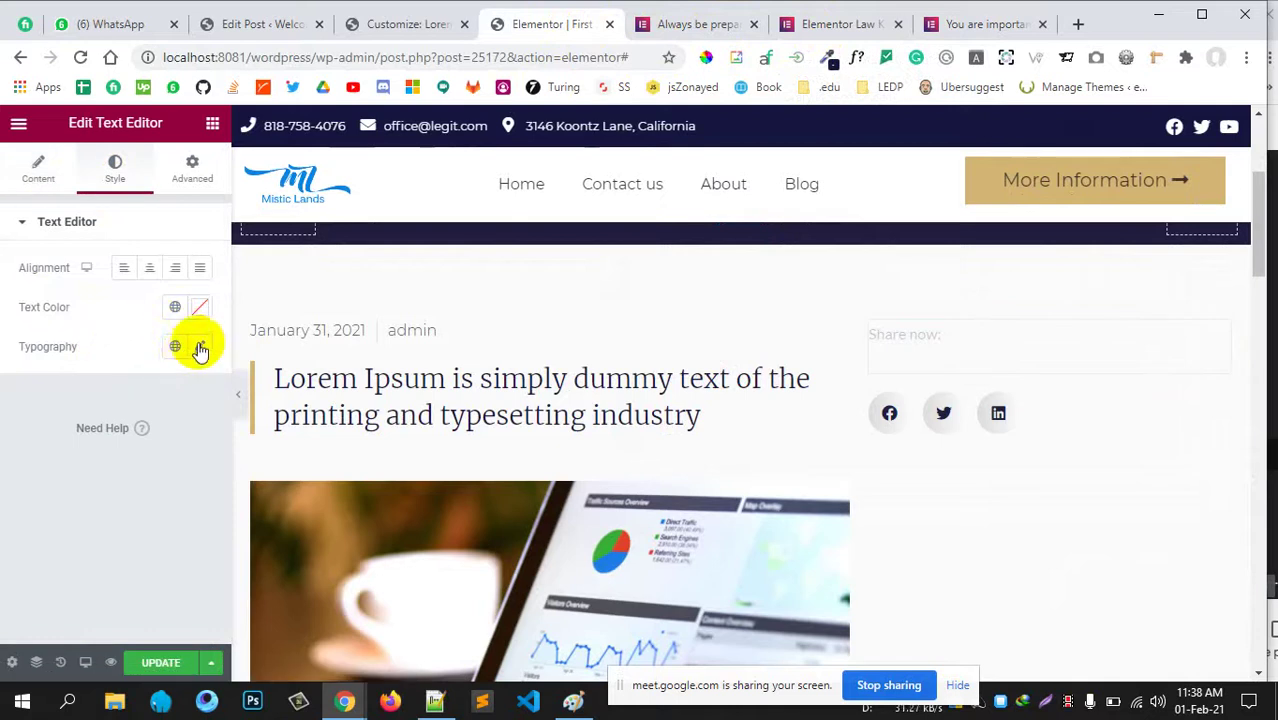
left_click(201, 310)
key("ctrl+v")
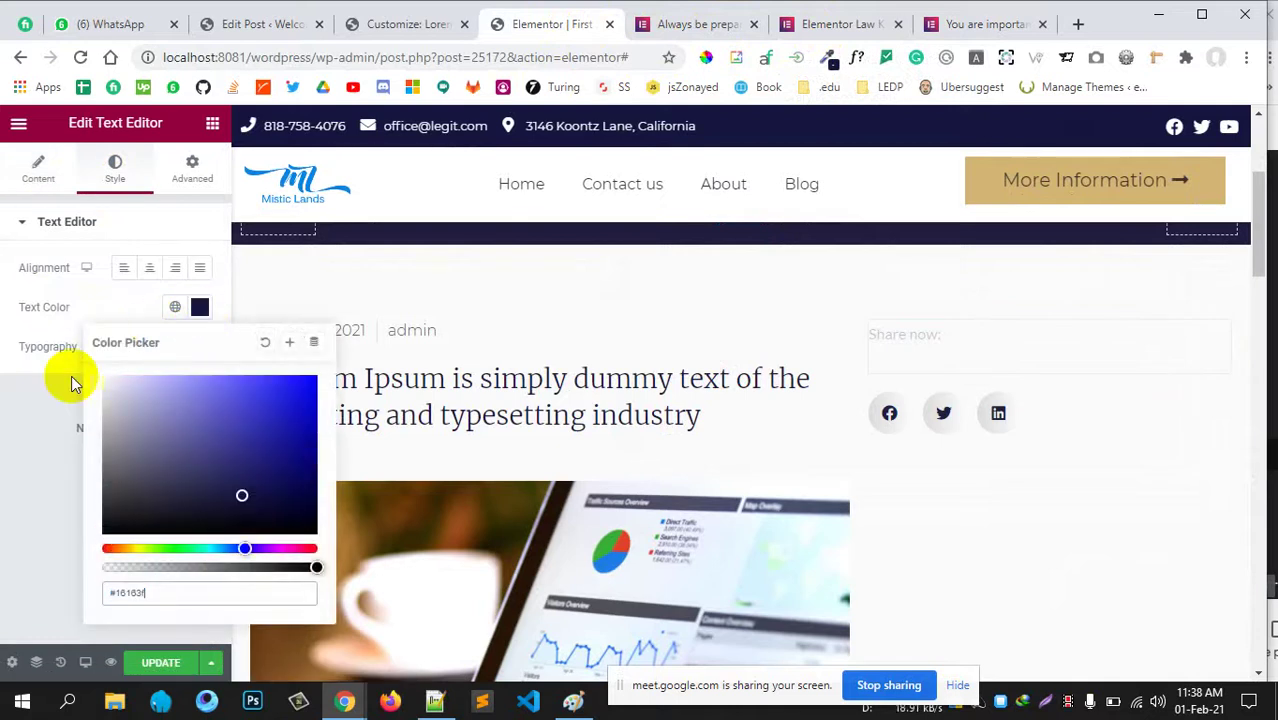
left_click(27, 390)
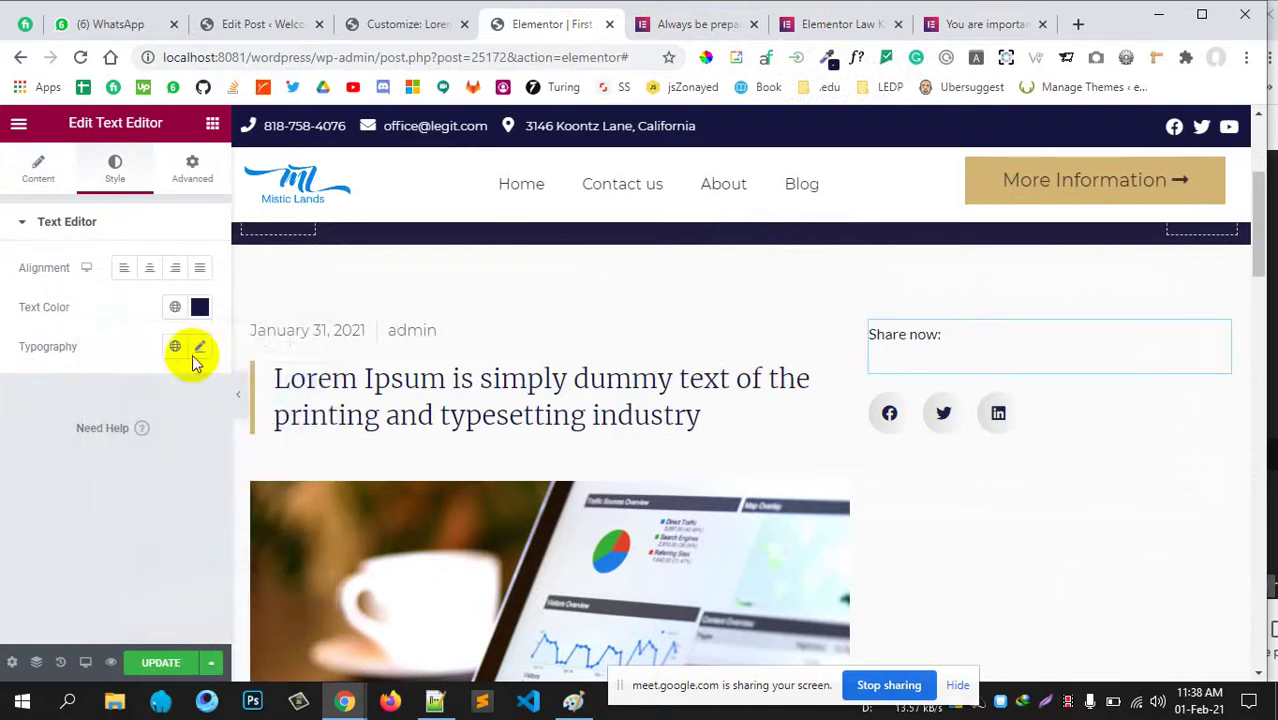
Set the font family of the "Share now:" text to Montserrat.
left_click(199, 348)
left_click(158, 438)
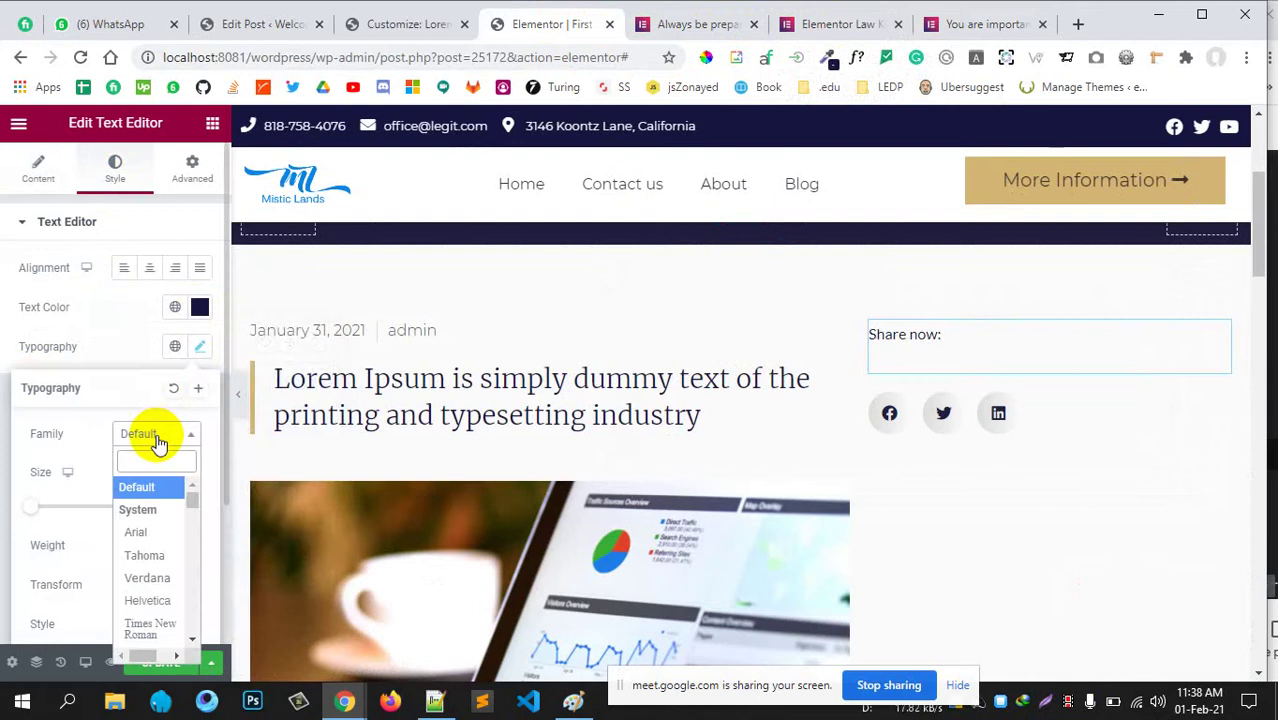
type("mont")
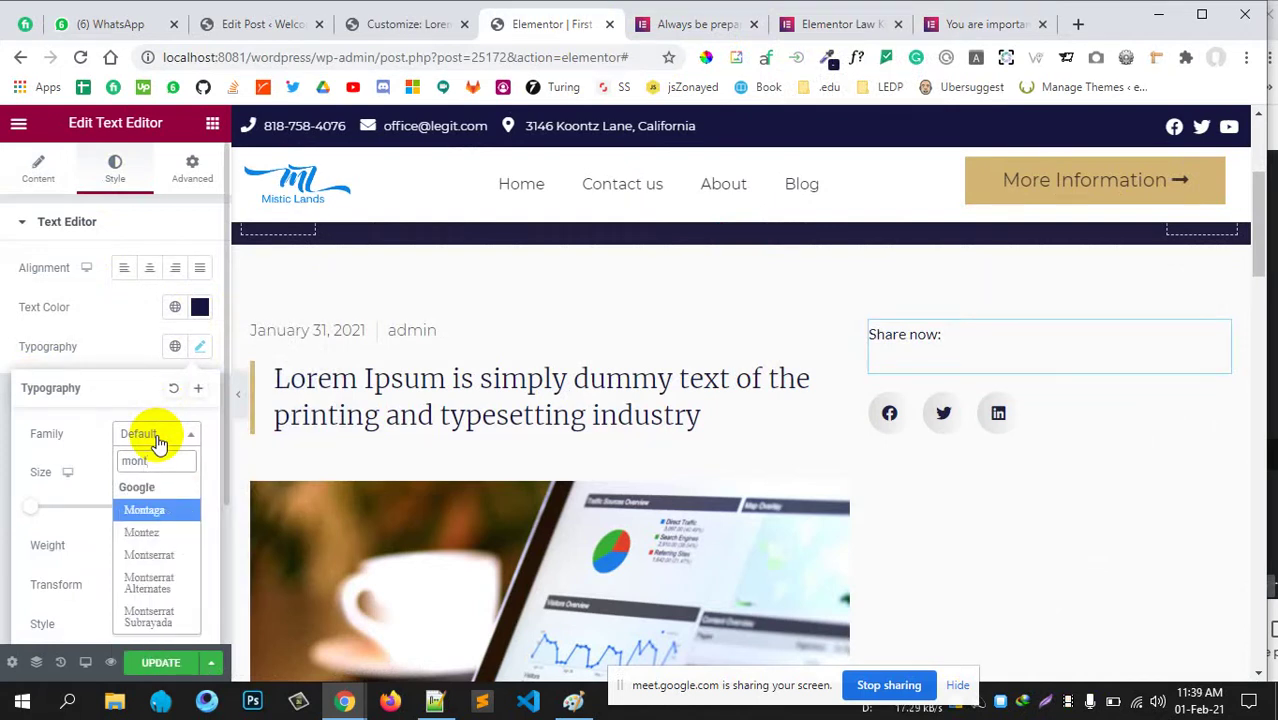
left_click(149, 555)
Look up the reference label's font size and set the "Share now:" text size to 18 px.
scroll(163, 455, "down", 1)
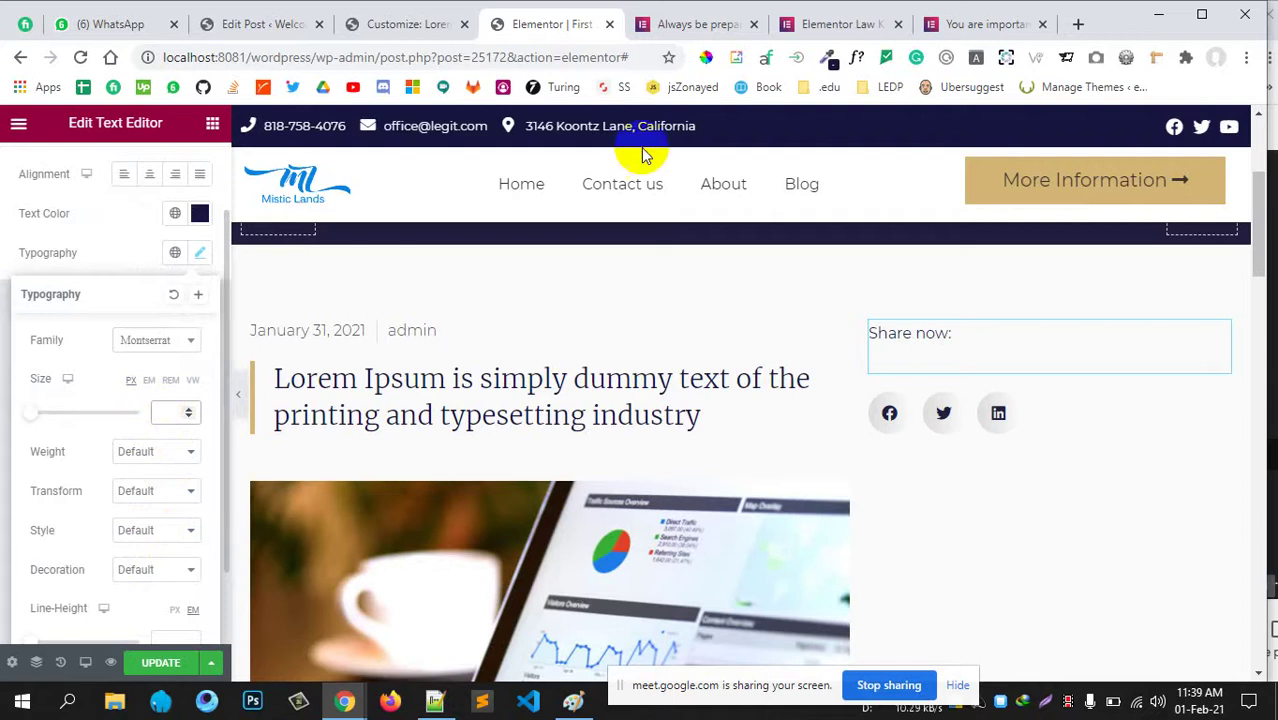
left_click(966, 24)
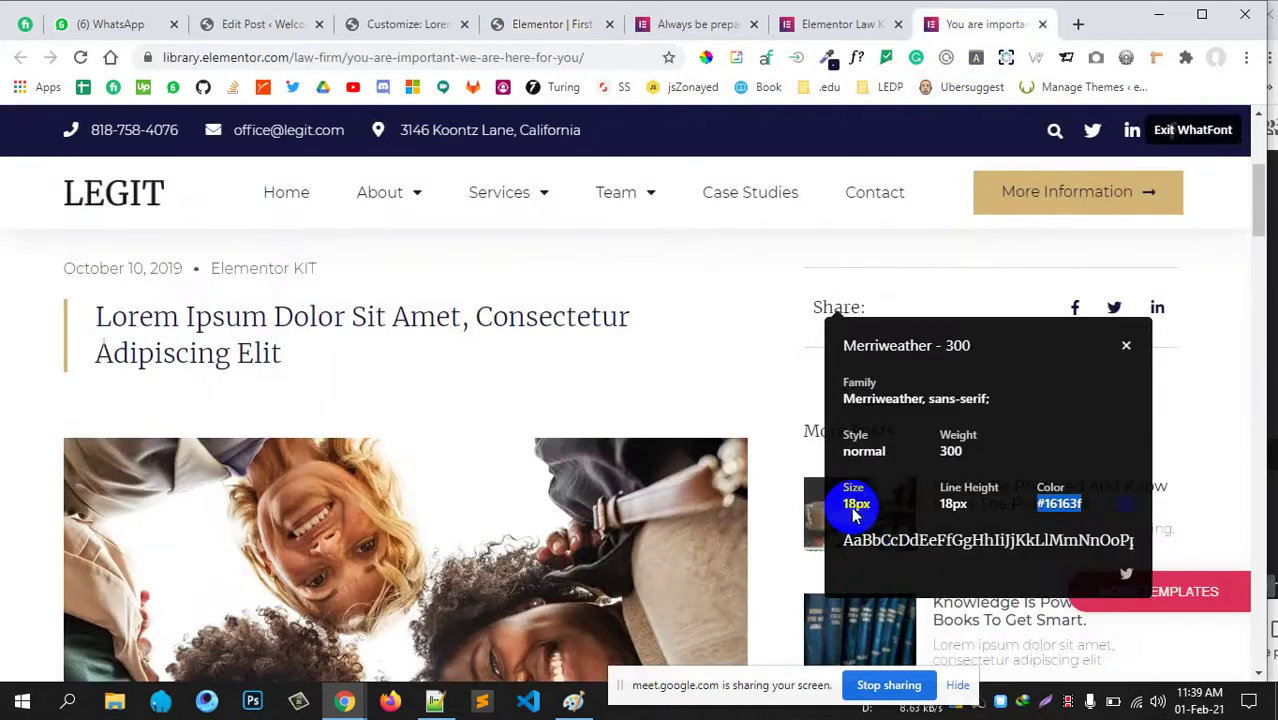
left_click(545, 24)
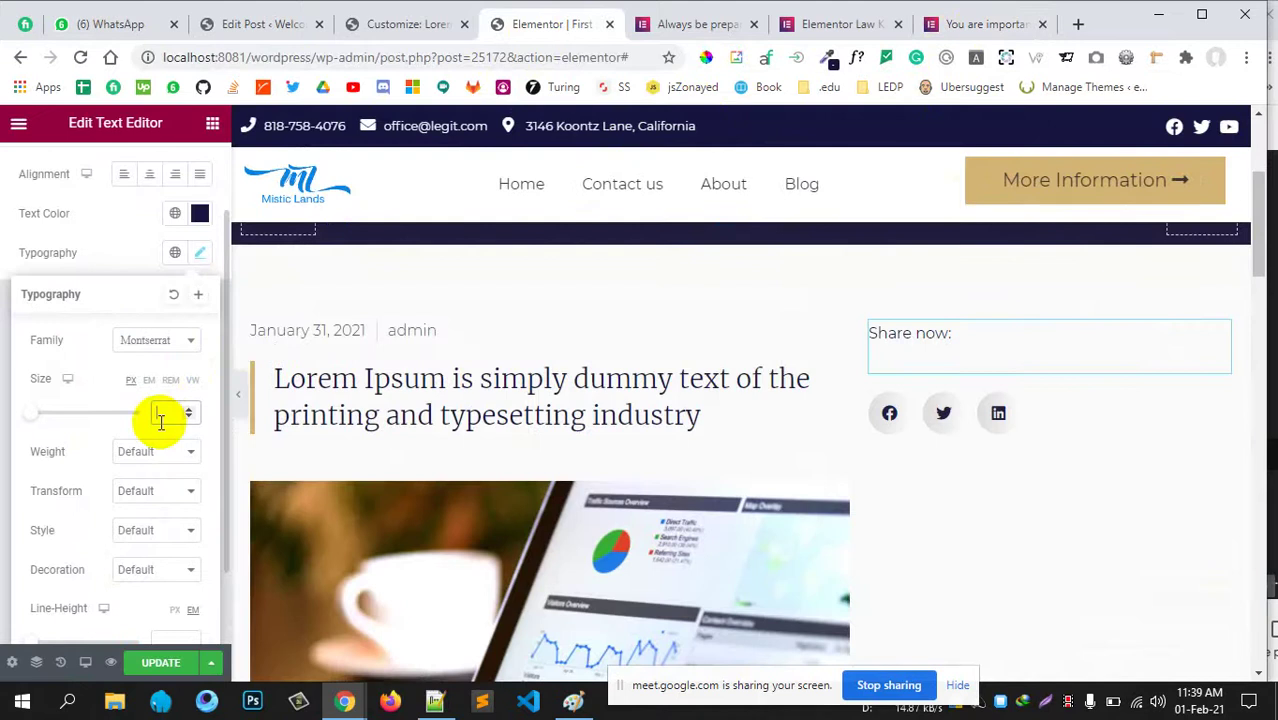
type("18")
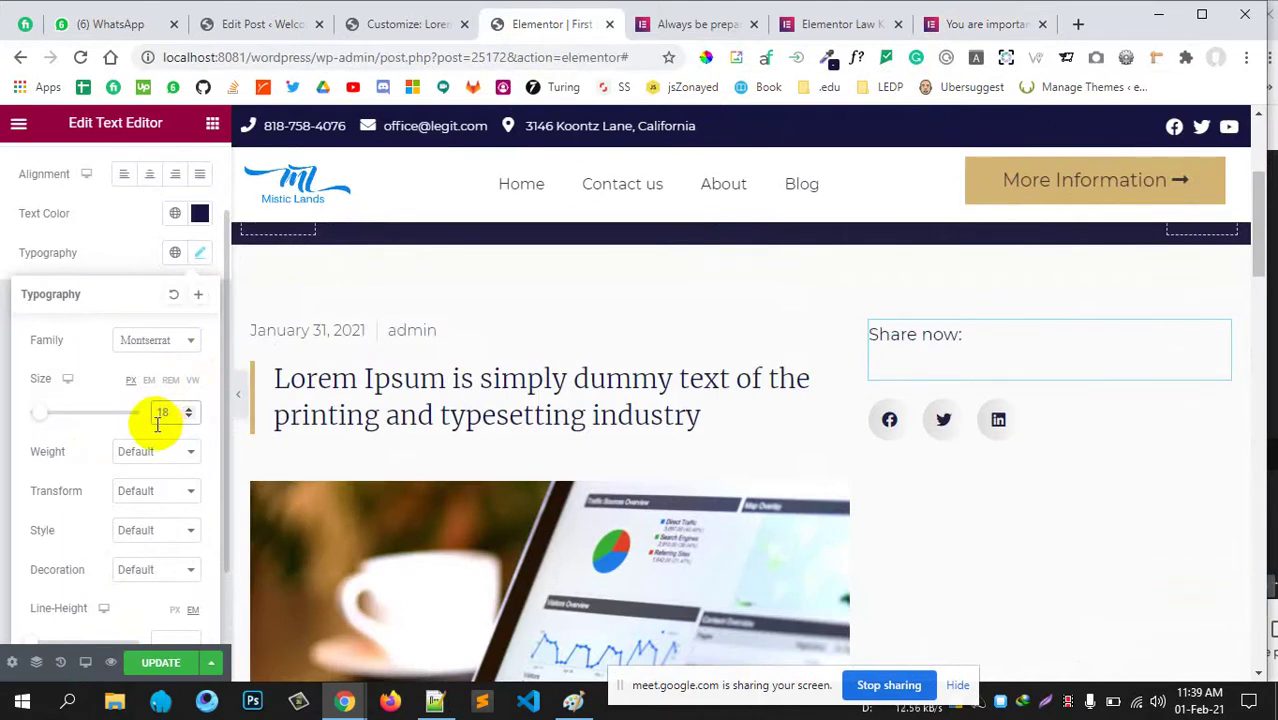
Set the "Share now:" text weight to 300 and its line height to 18 px.
scroll(150, 420, "down", 1)
left_click(147, 360)
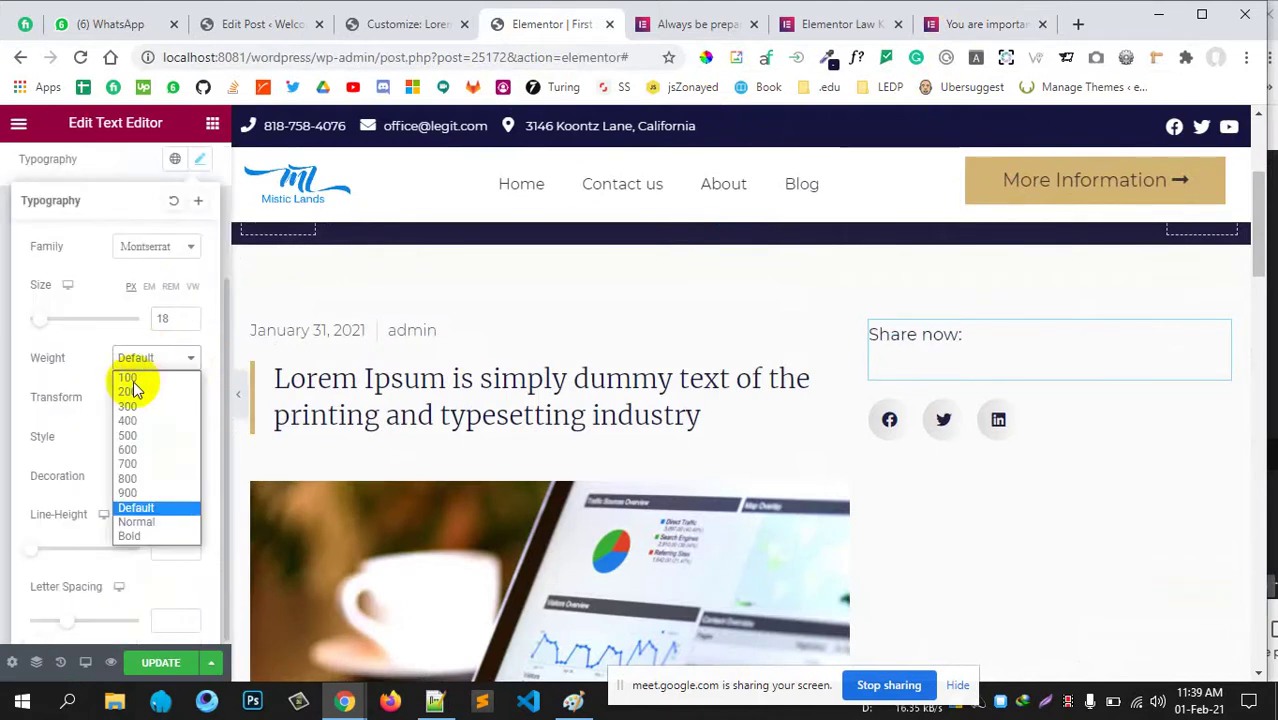
left_click(130, 406)
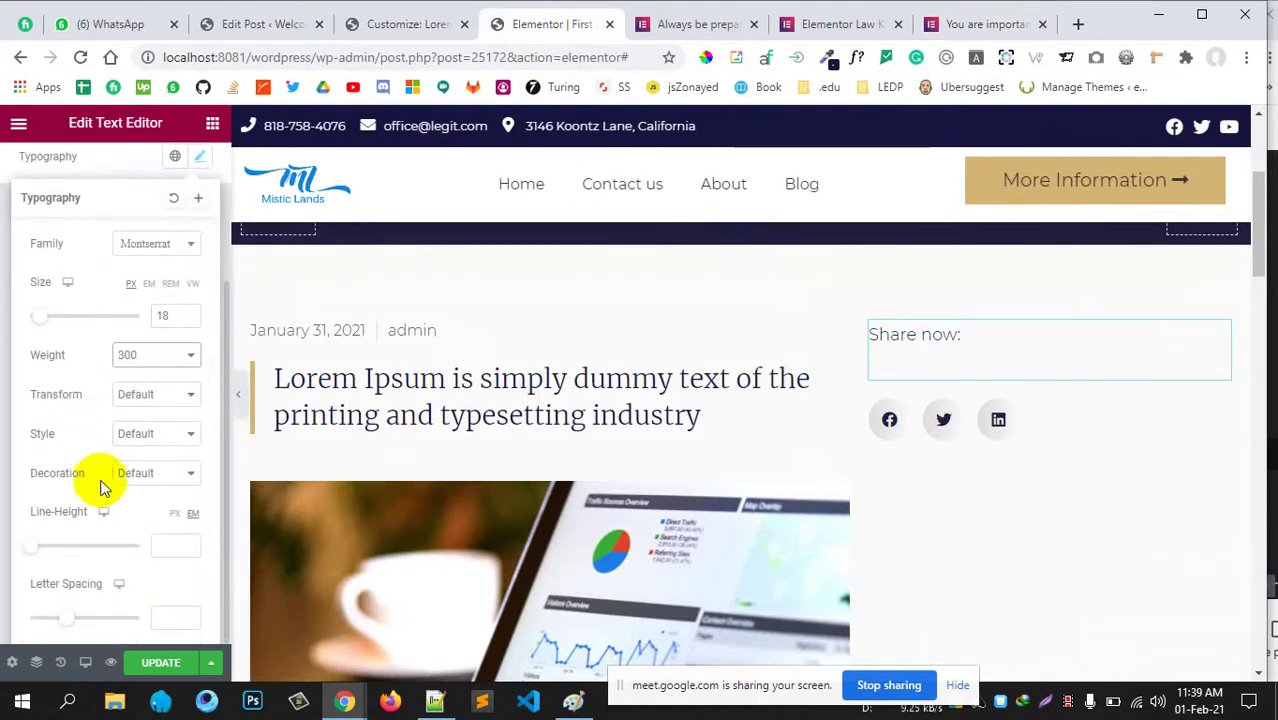
left_click(163, 550)
type("18")
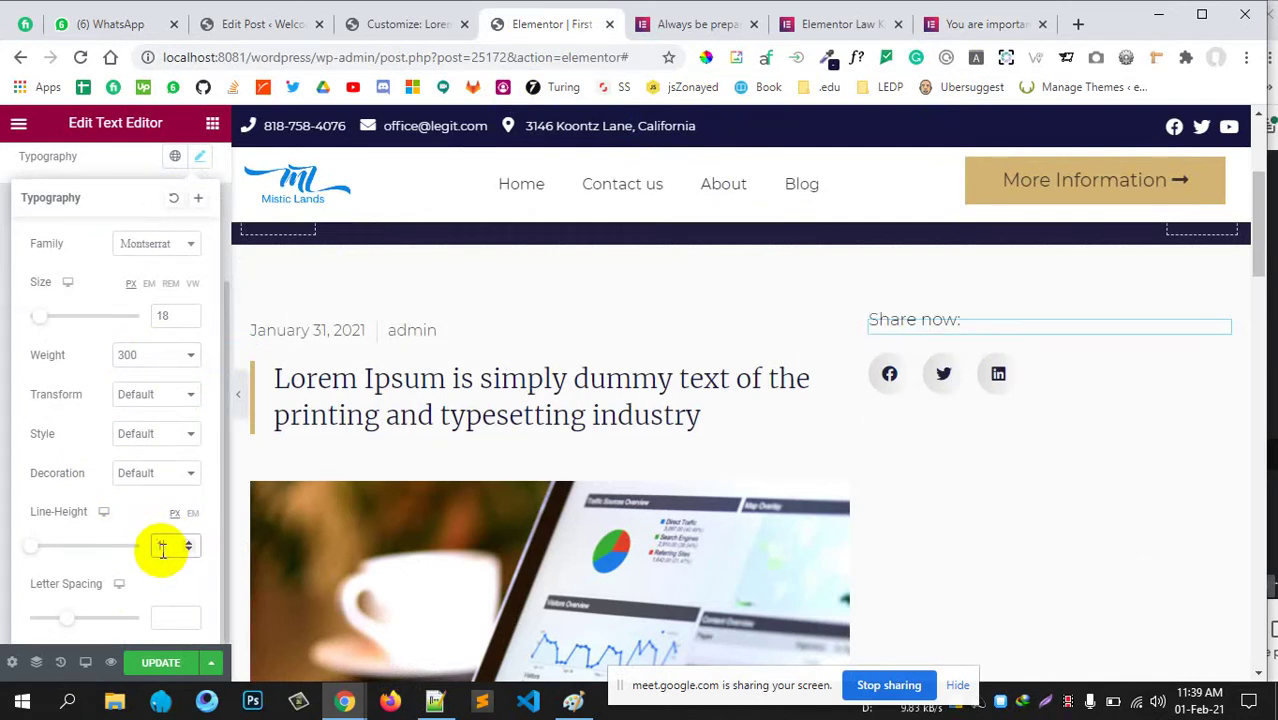
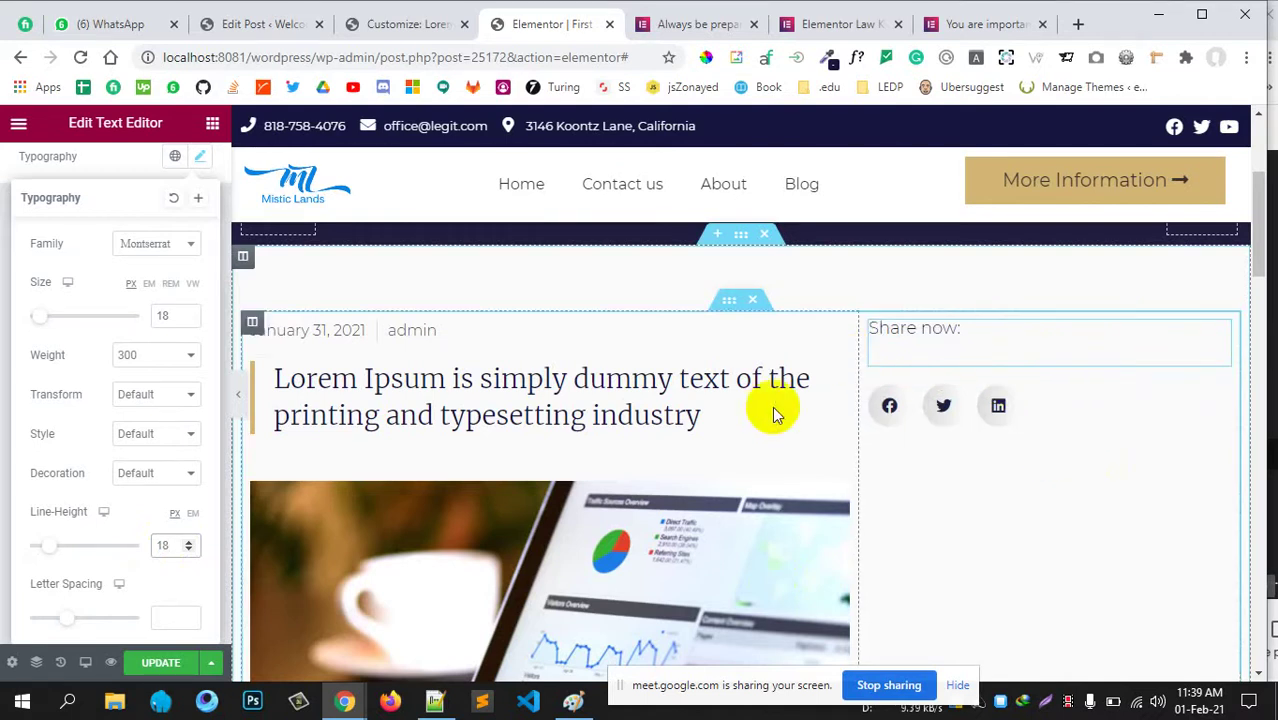
left_click(80, 185)
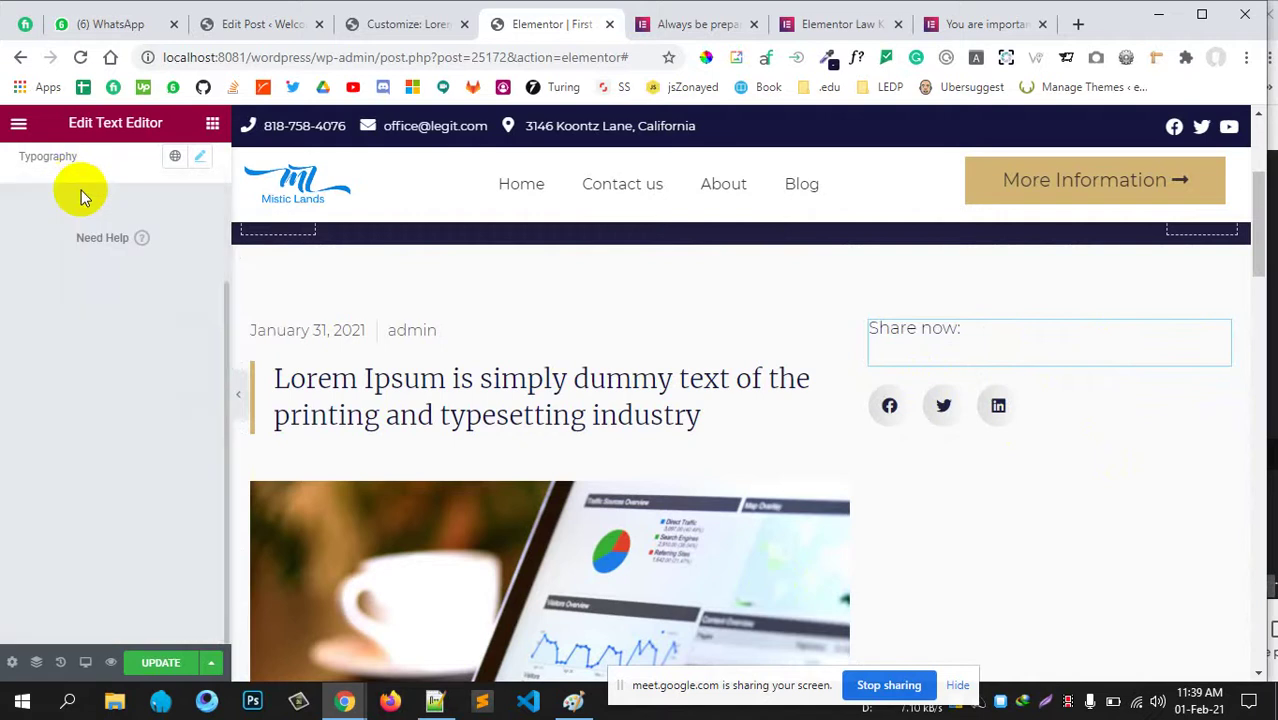
Set the positioning width of the "Share now:" text widget to Inline (auto).
left_click(52, 190)
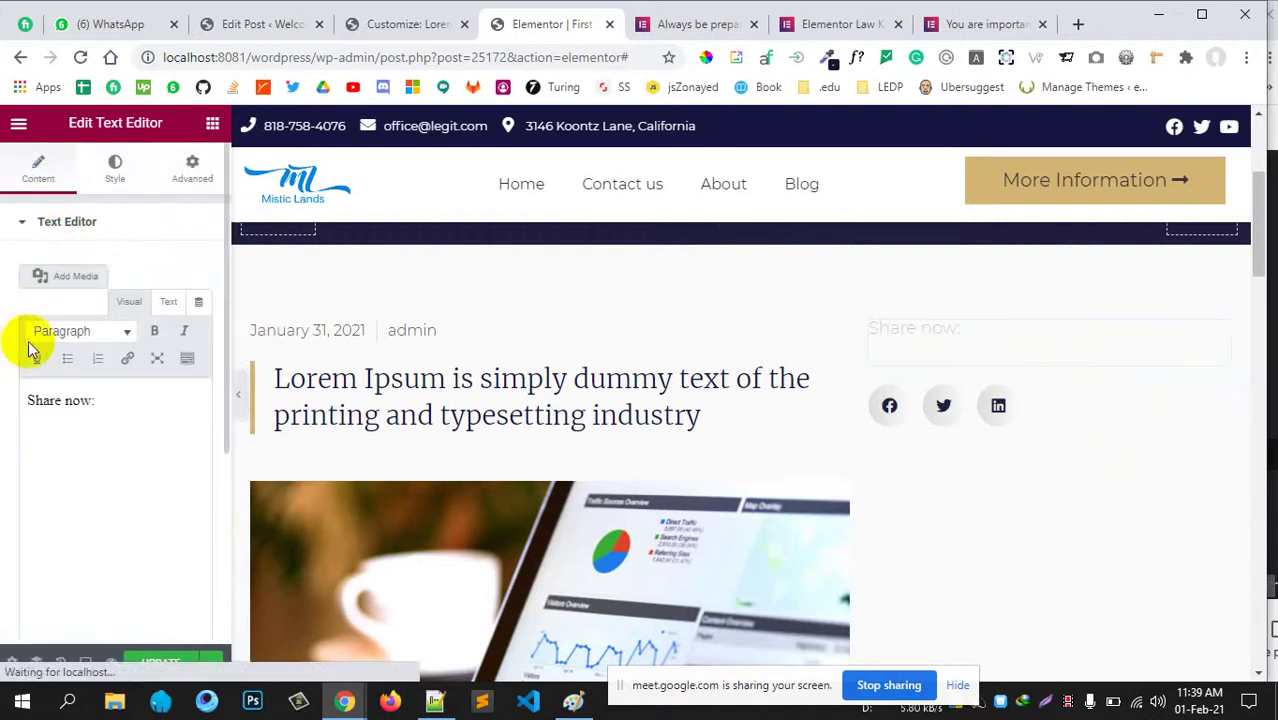
scroll(178, 173, "down", 1)
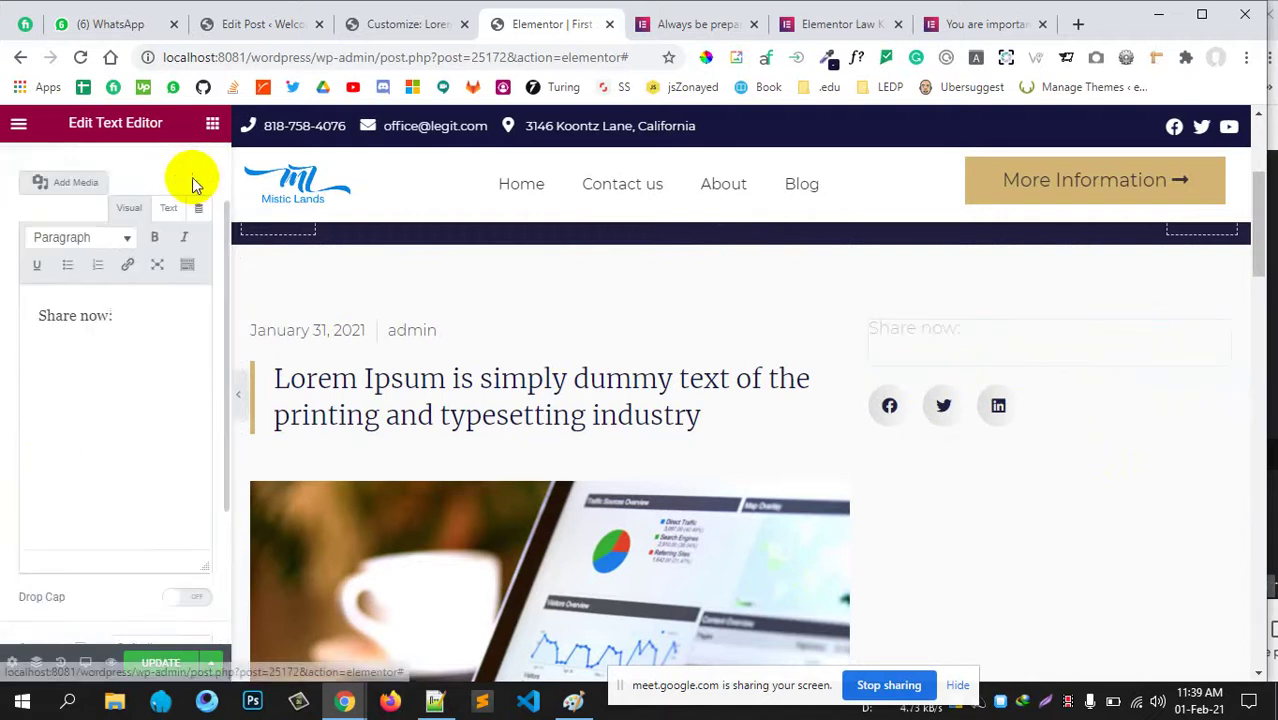
scroll(192, 177, "up", 1)
left_click(180, 196)
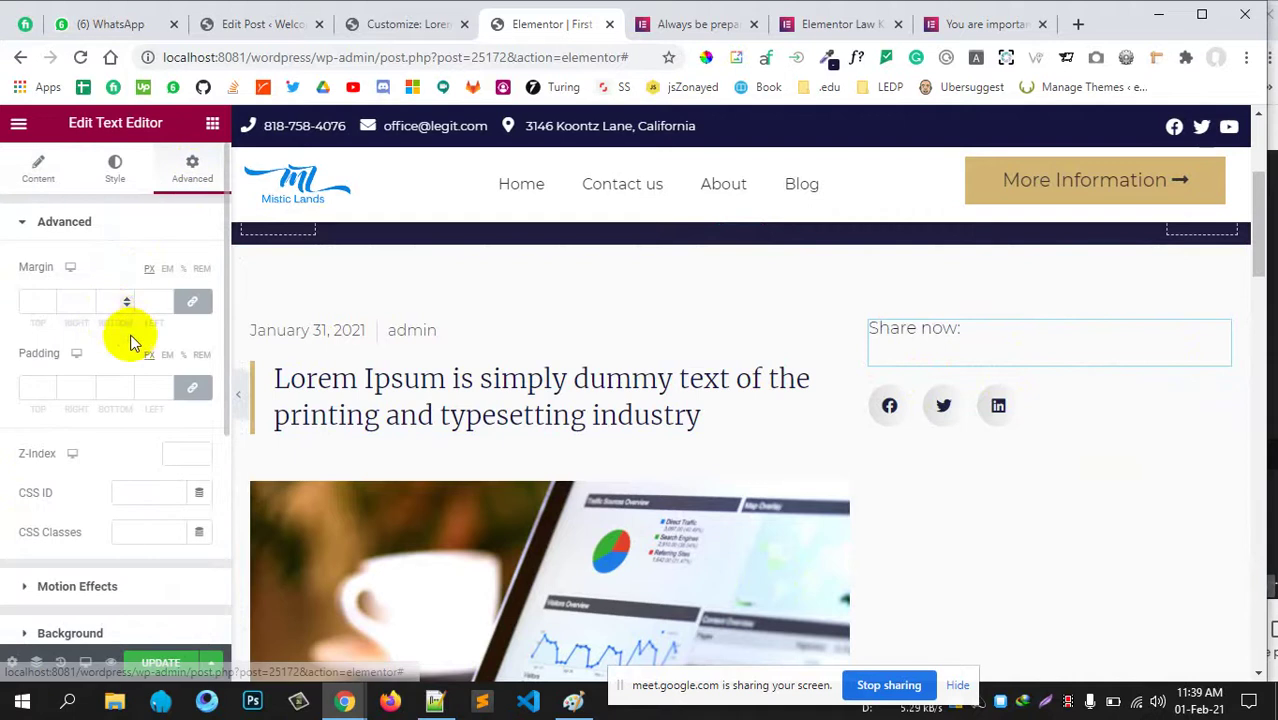
scroll(128, 337, "down", 3)
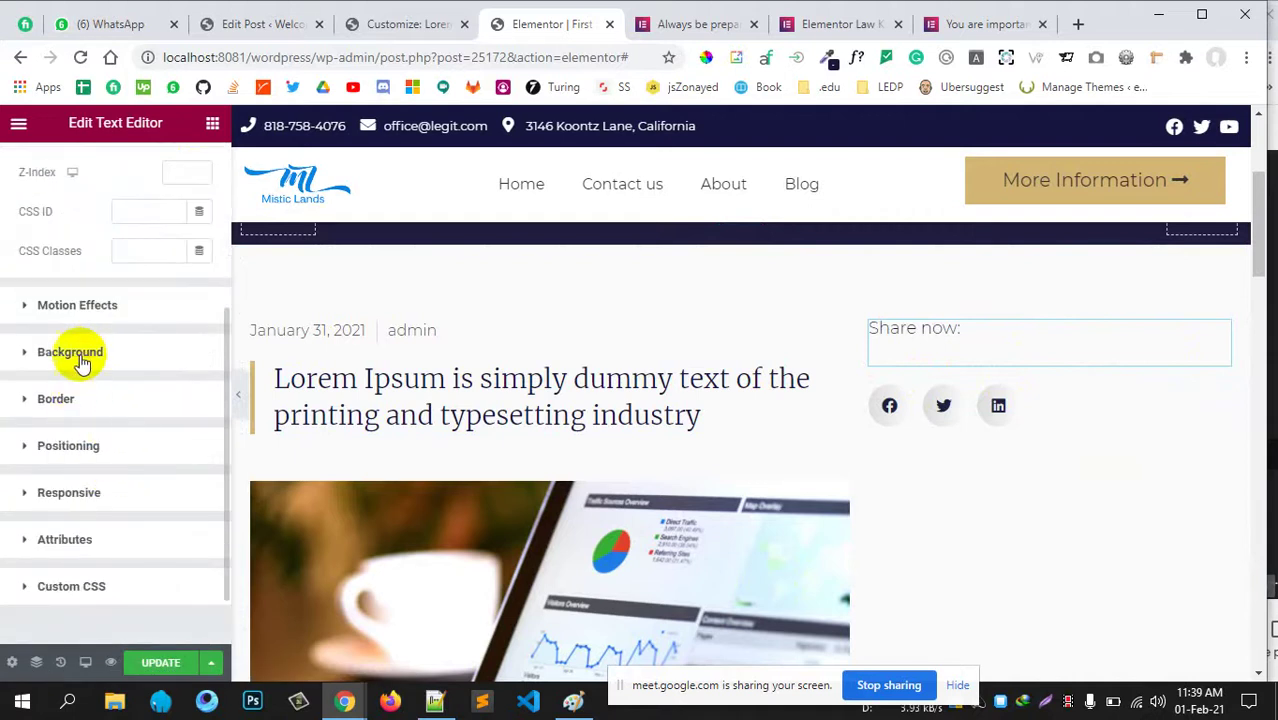
left_click(70, 446)
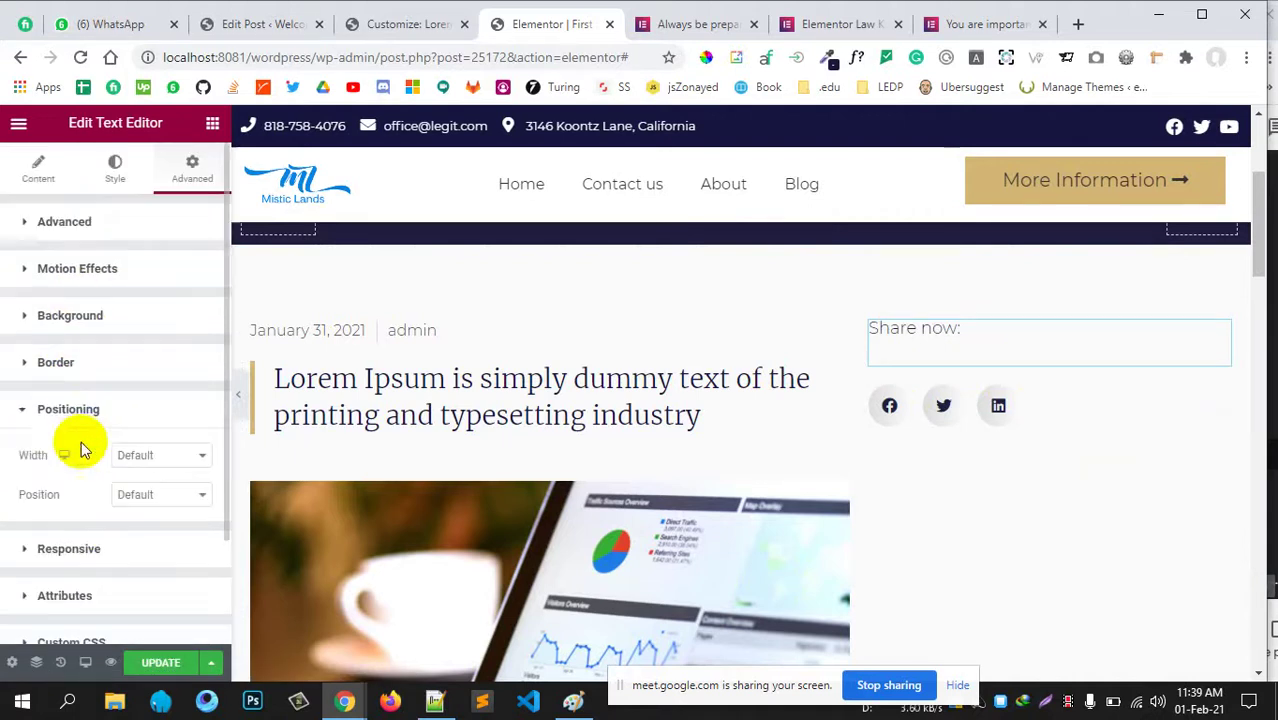
left_click(142, 455)
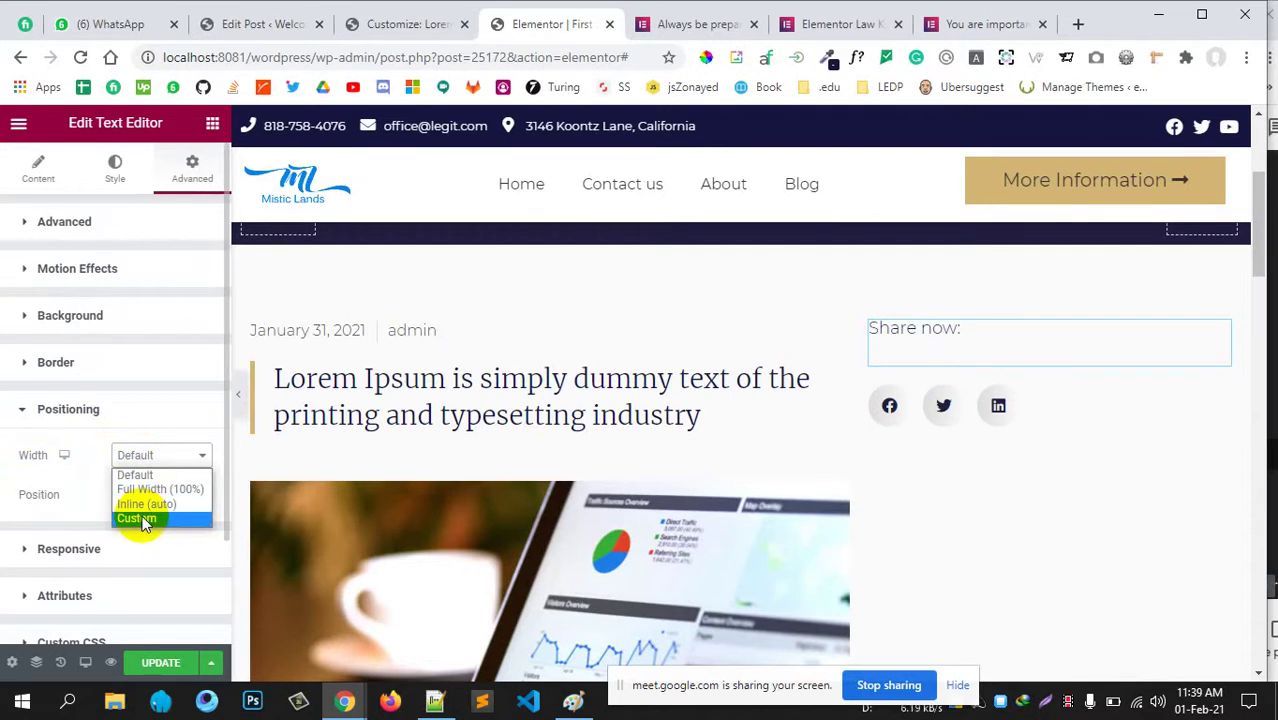
left_click(147, 503)
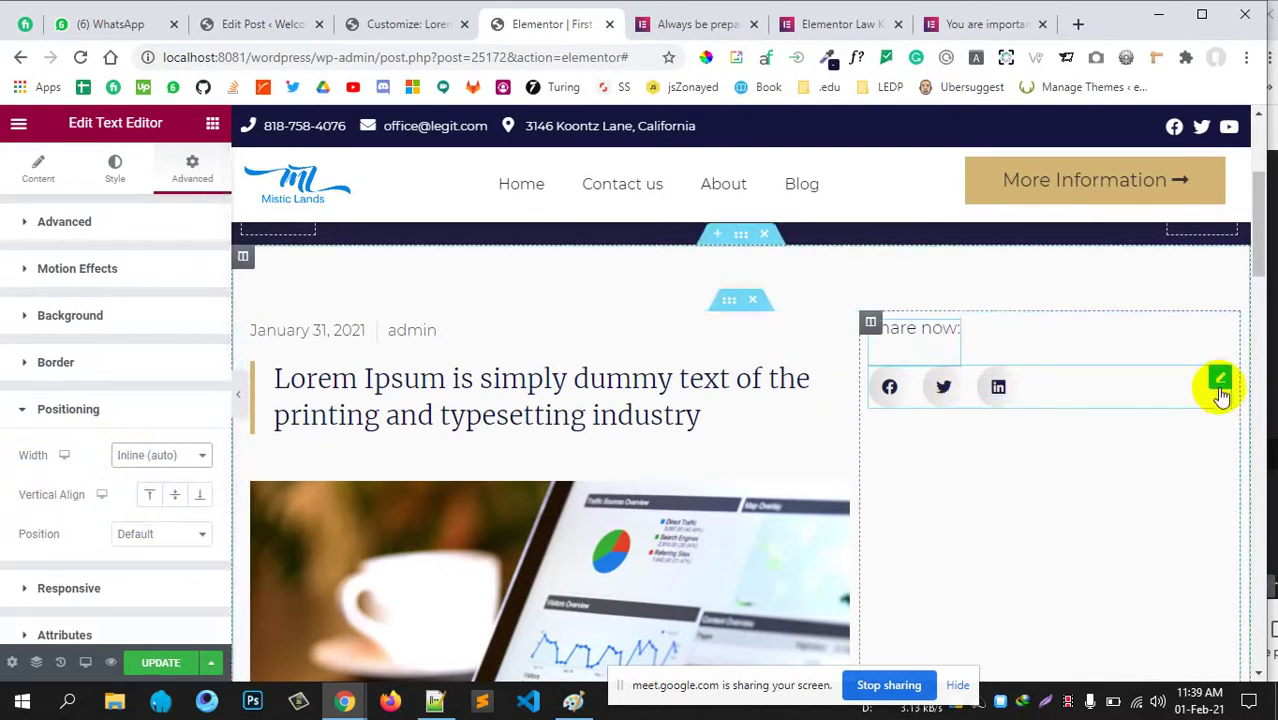
Set the share buttons' positioning width to Inline (auto) so they sit beside the "Share now:" label.
left_click(1222, 381)
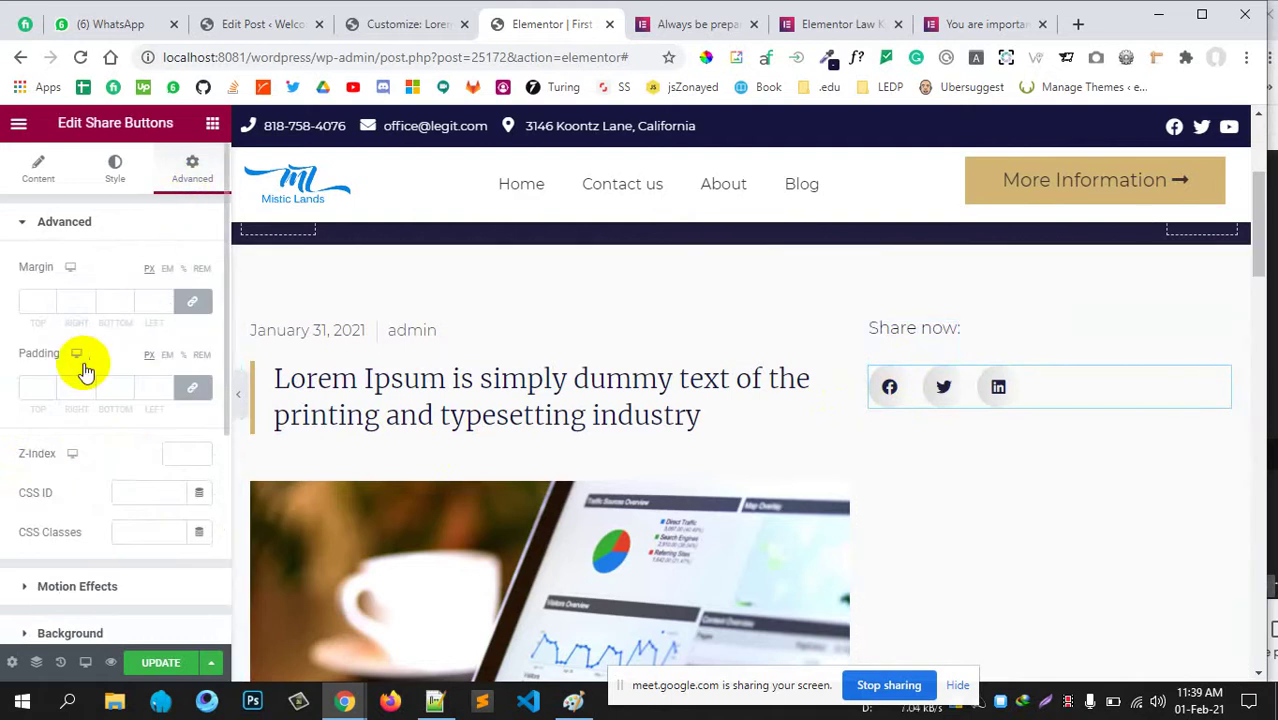
scroll(95, 400, "down", 1)
scroll(95, 415, "down", 2)
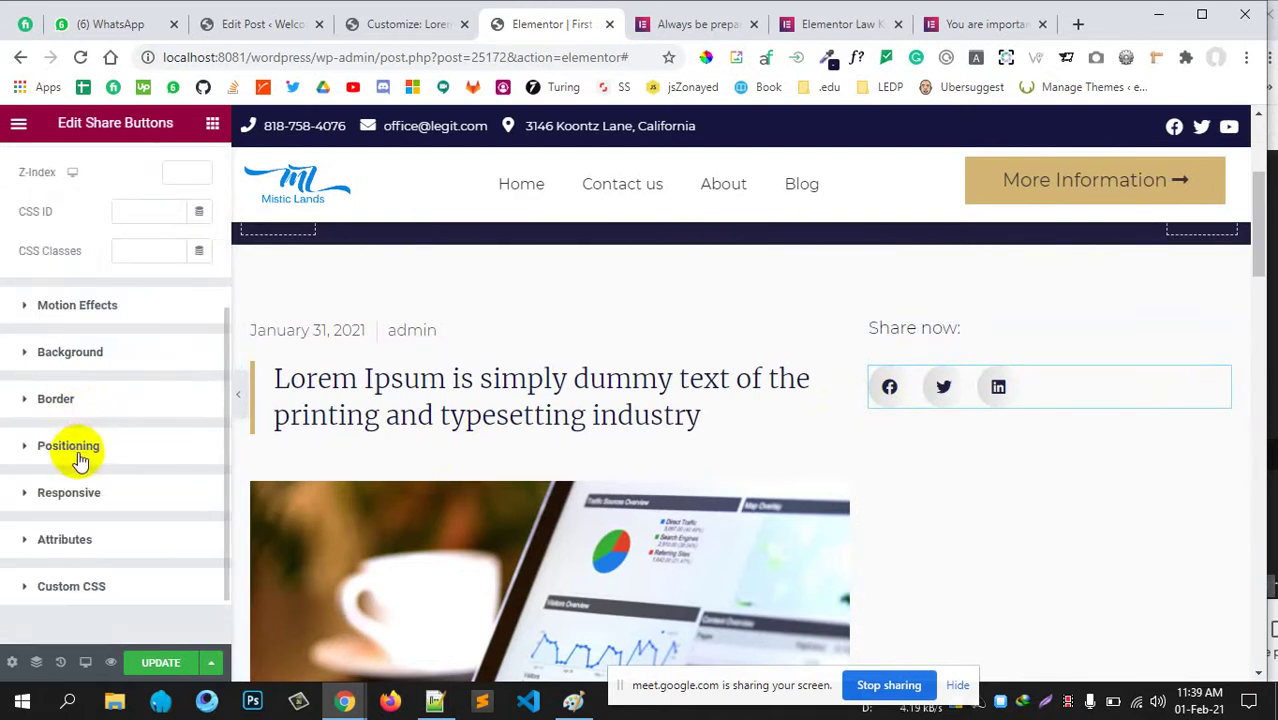
left_click(80, 452)
left_click(148, 456)
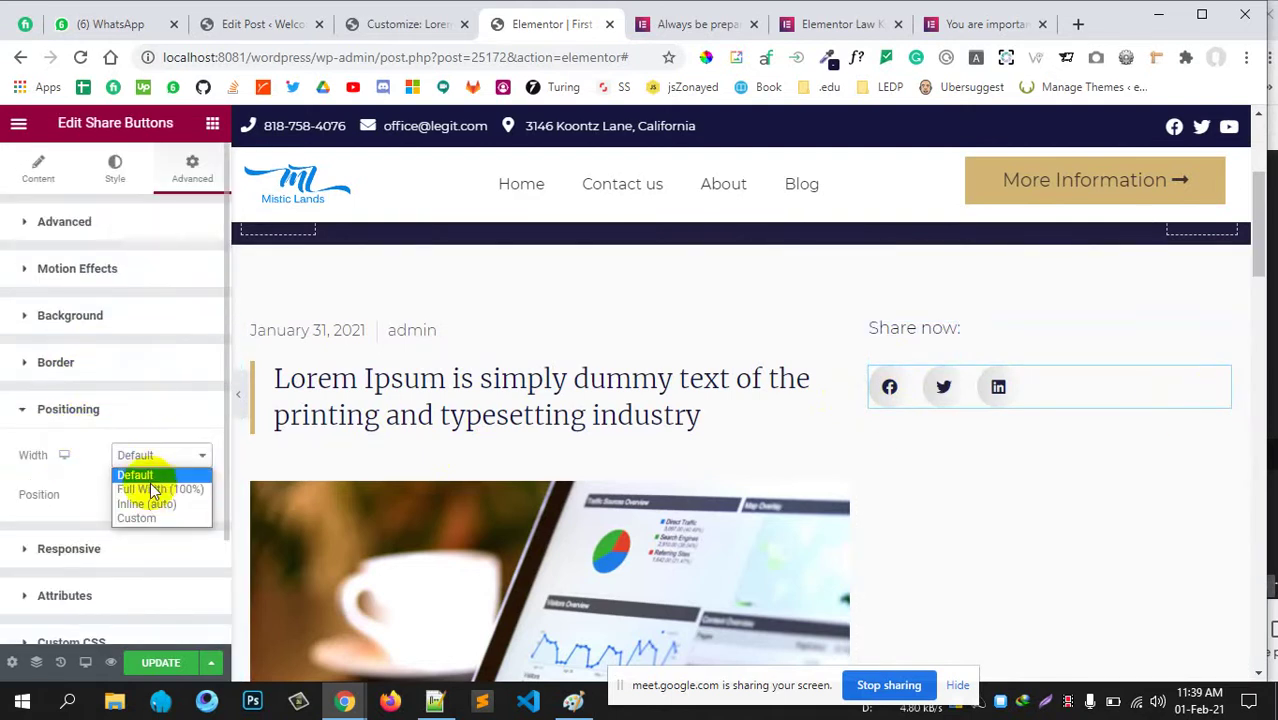
left_click(148, 505)
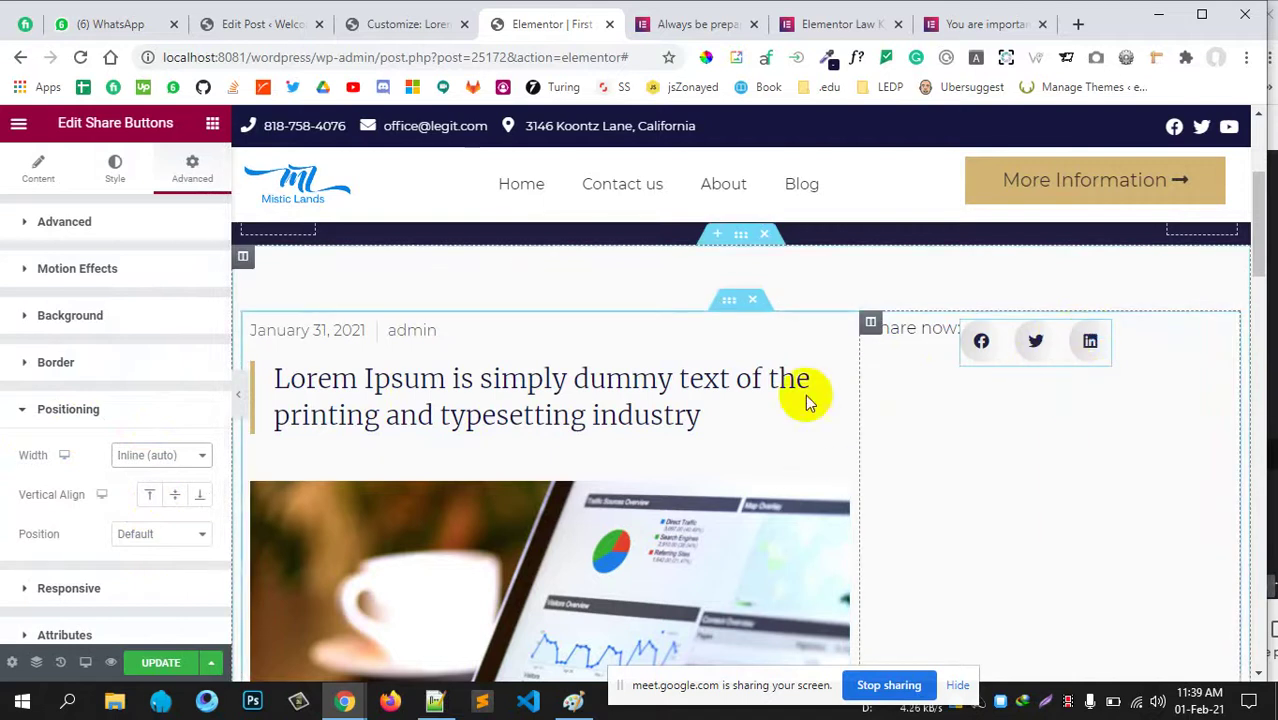
Examine the share buttons' position, alignment and width options and compare with the share row on the reference post.
left_click(157, 535)
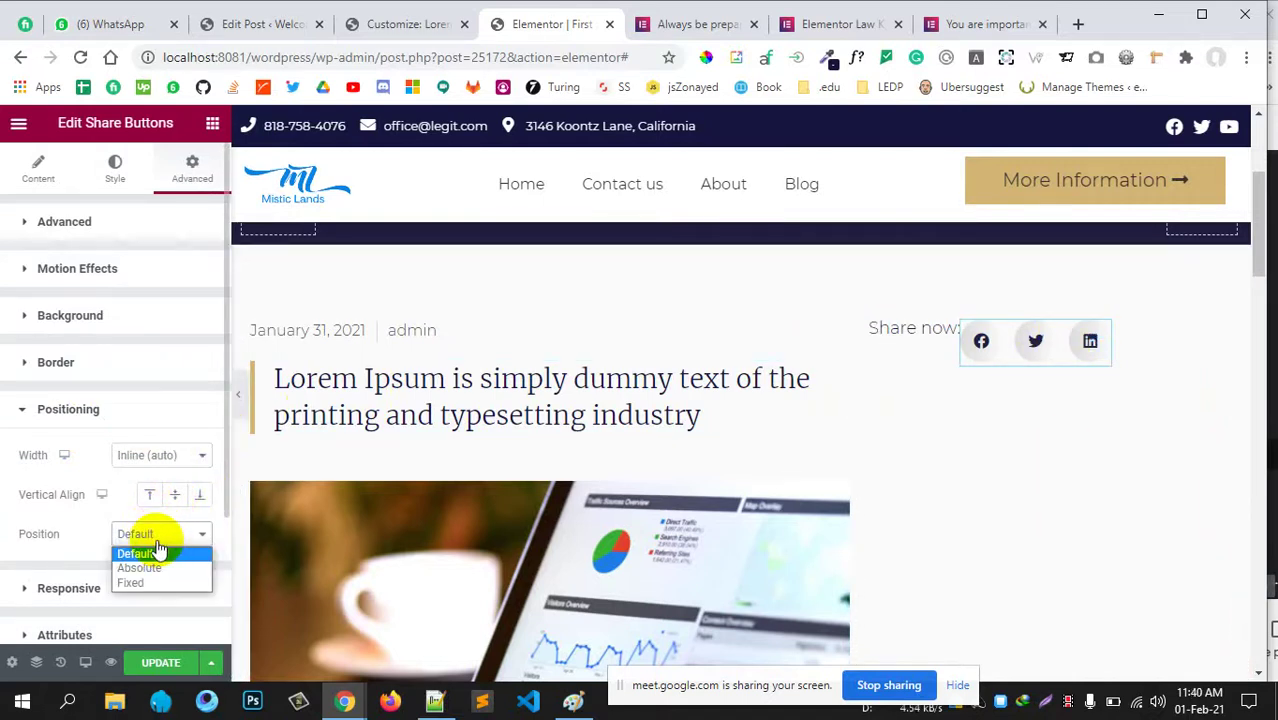
left_click(150, 552)
scroll(66, 593, "down", 2)
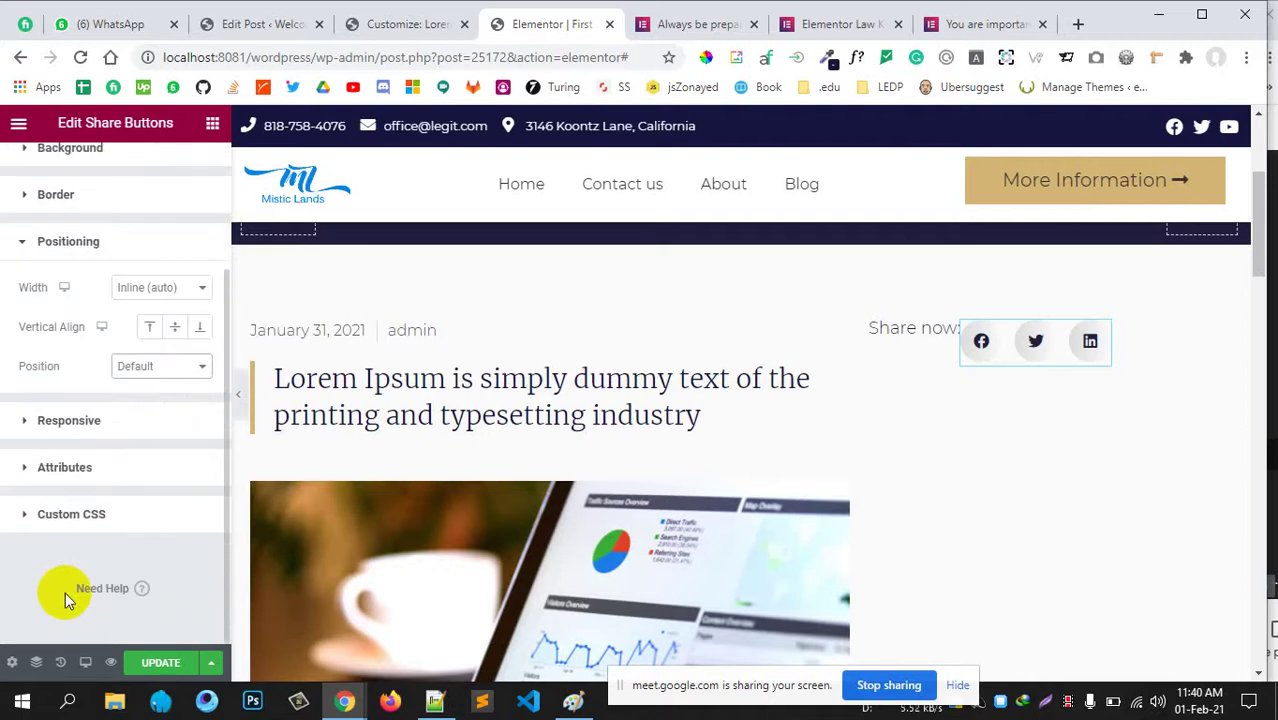
scroll(70, 330, "up", 2)
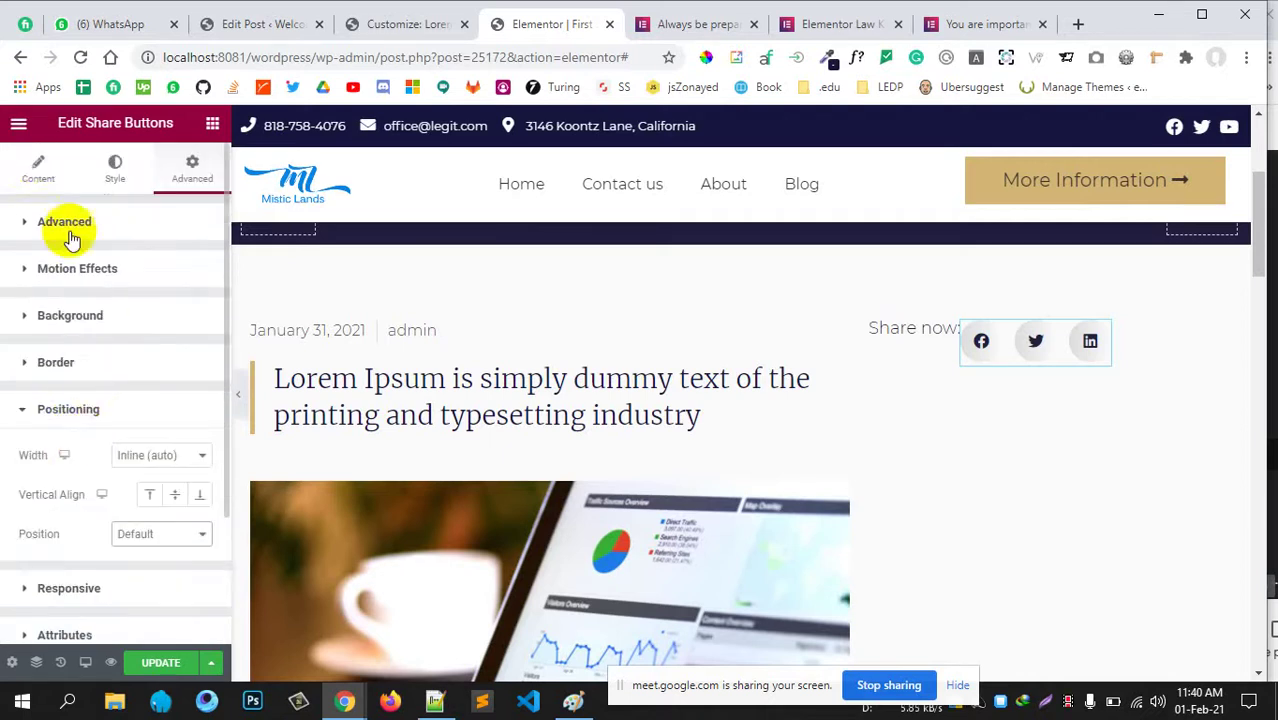
left_click(36, 166)
scroll(88, 490, "down", 2)
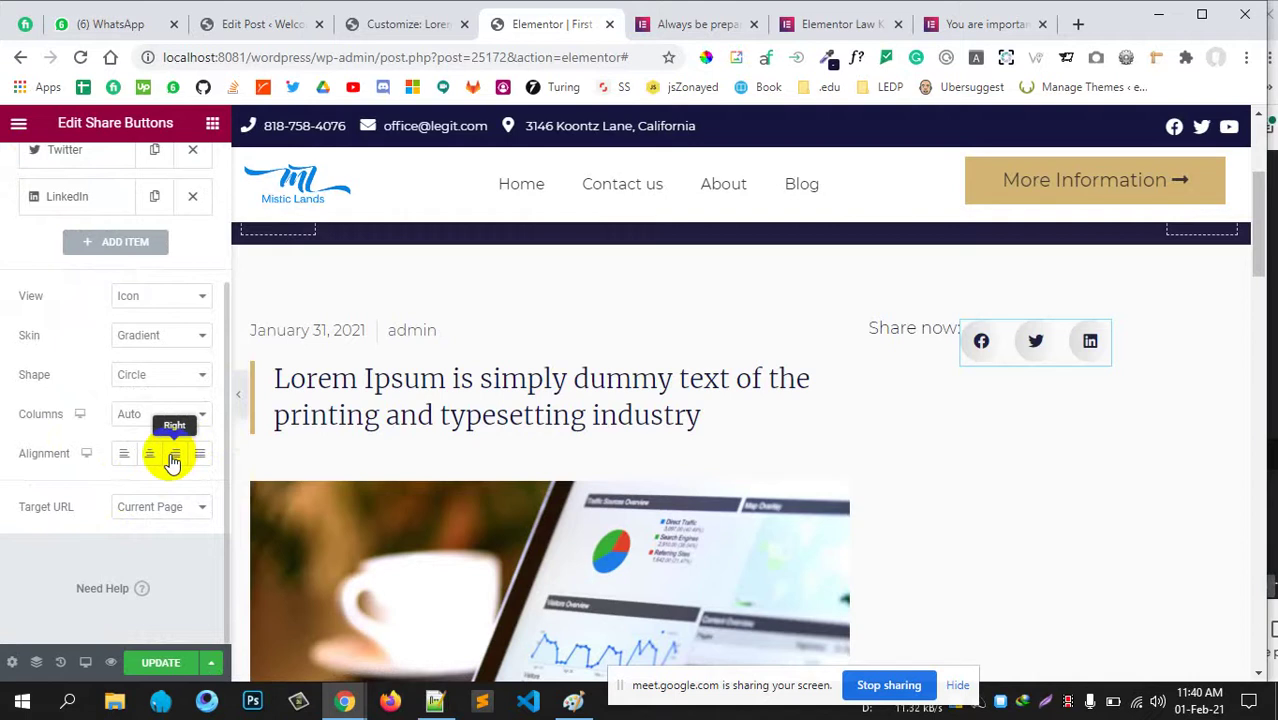
scroll(90, 312, "up", 2)
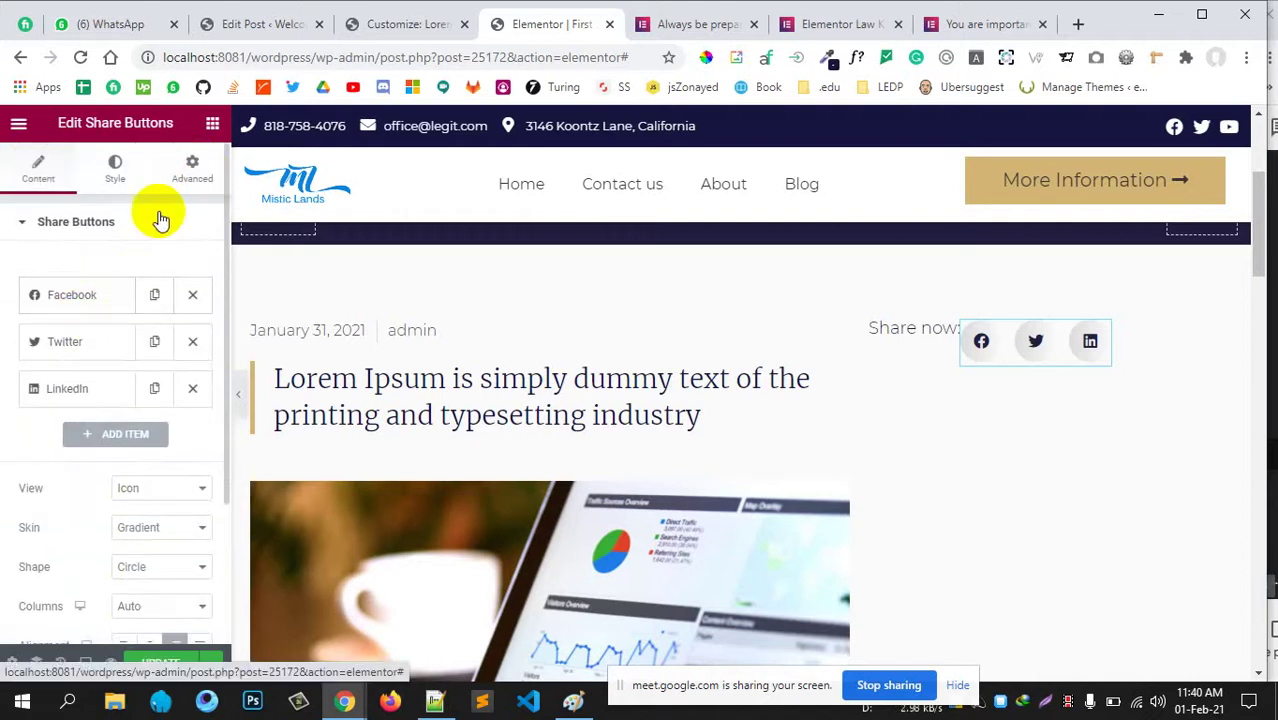
left_click(192, 168)
scroll(97, 440, "down", 5)
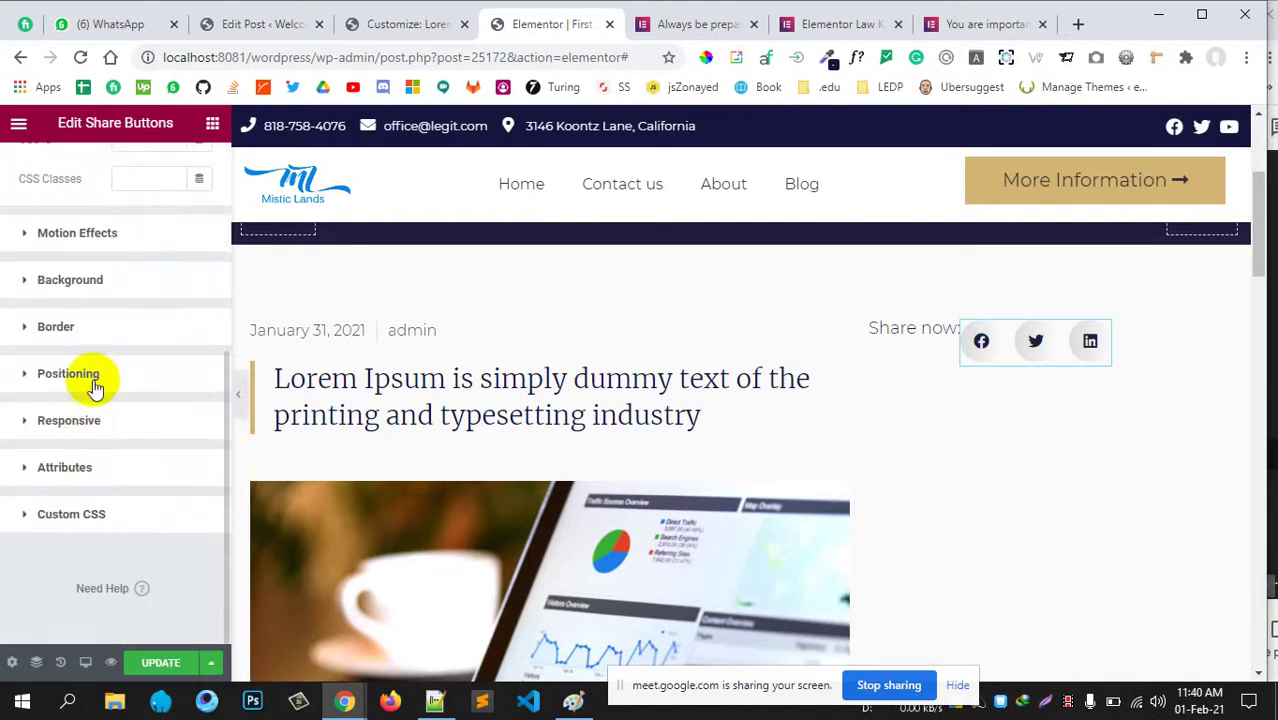
left_click(95, 377)
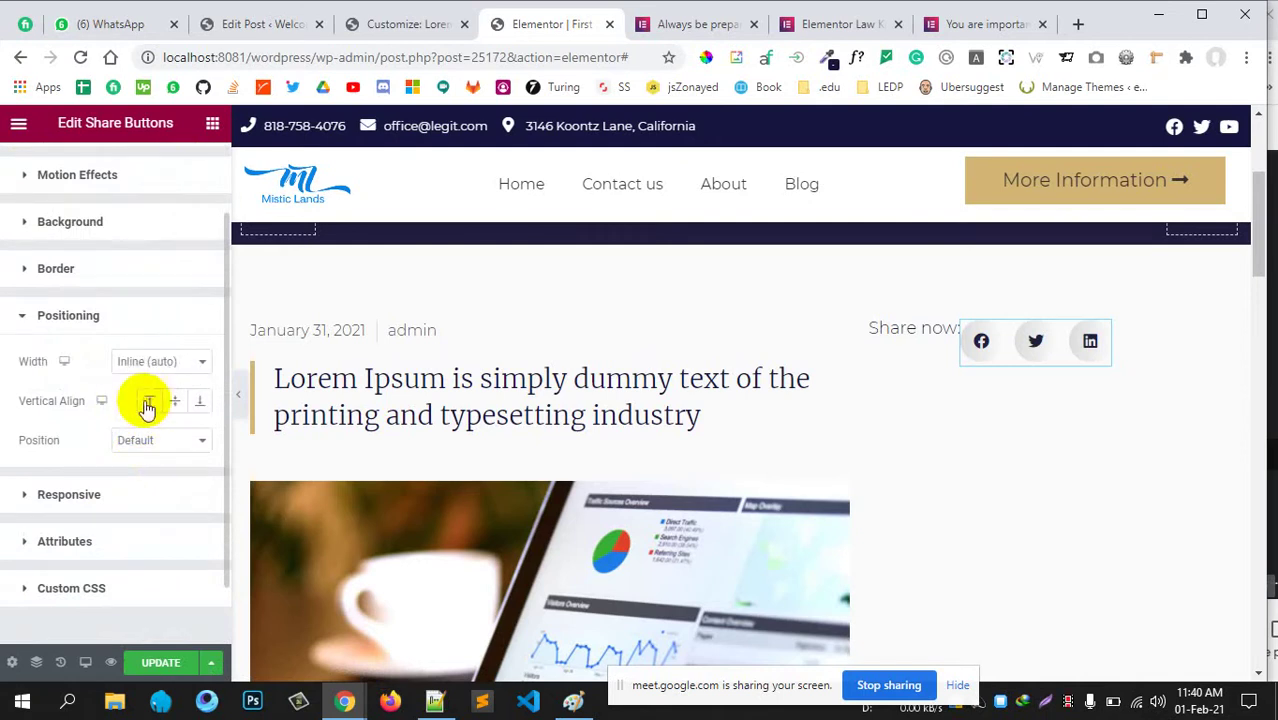
left_click(172, 366)
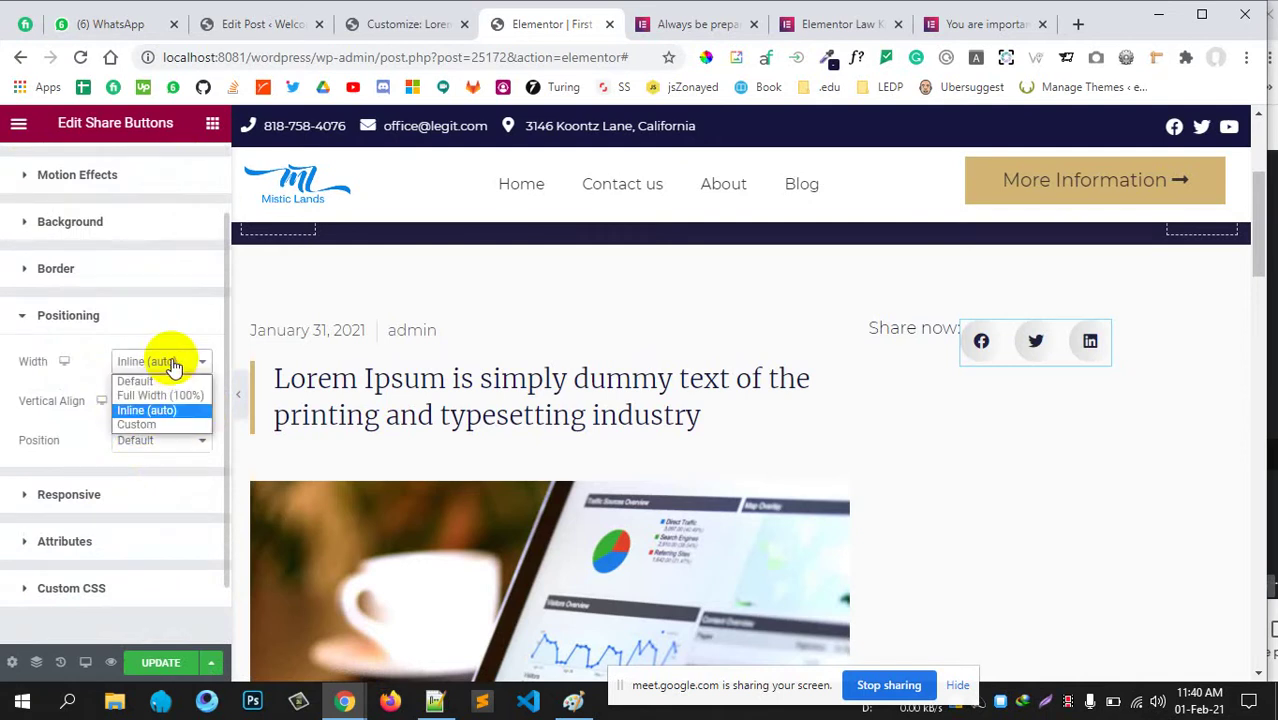
left_click(172, 366)
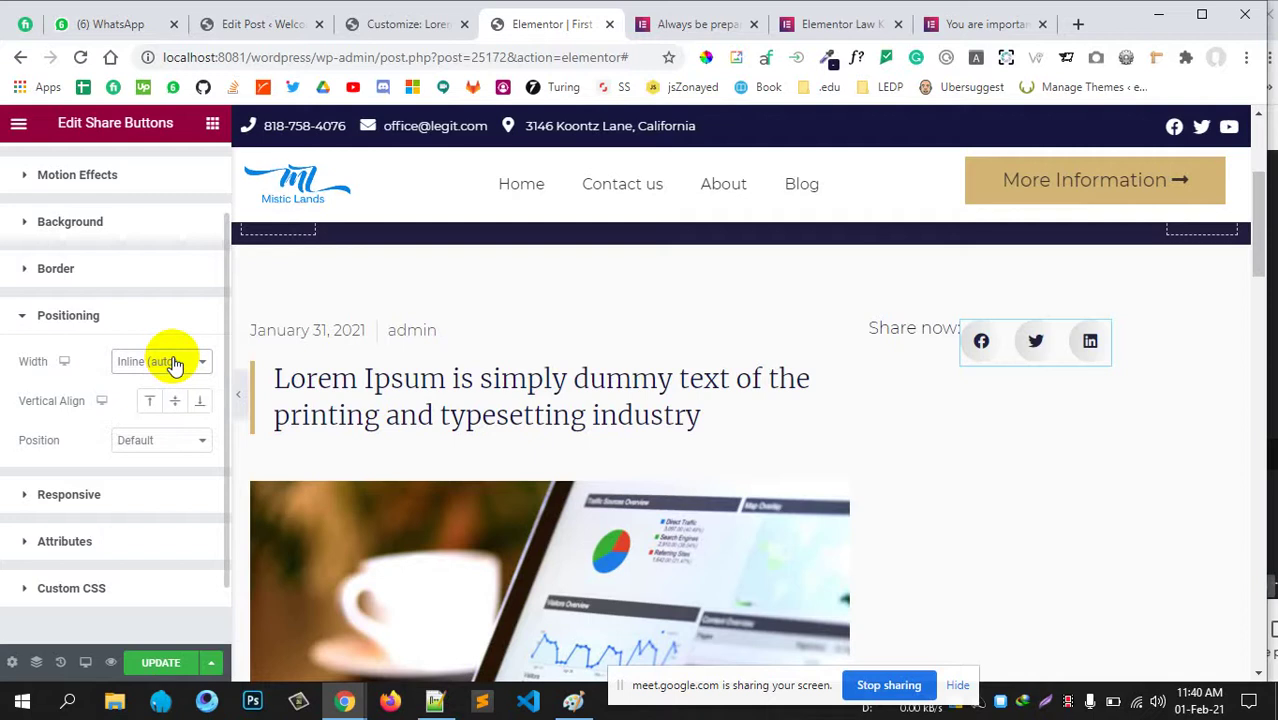
left_click(480, 390)
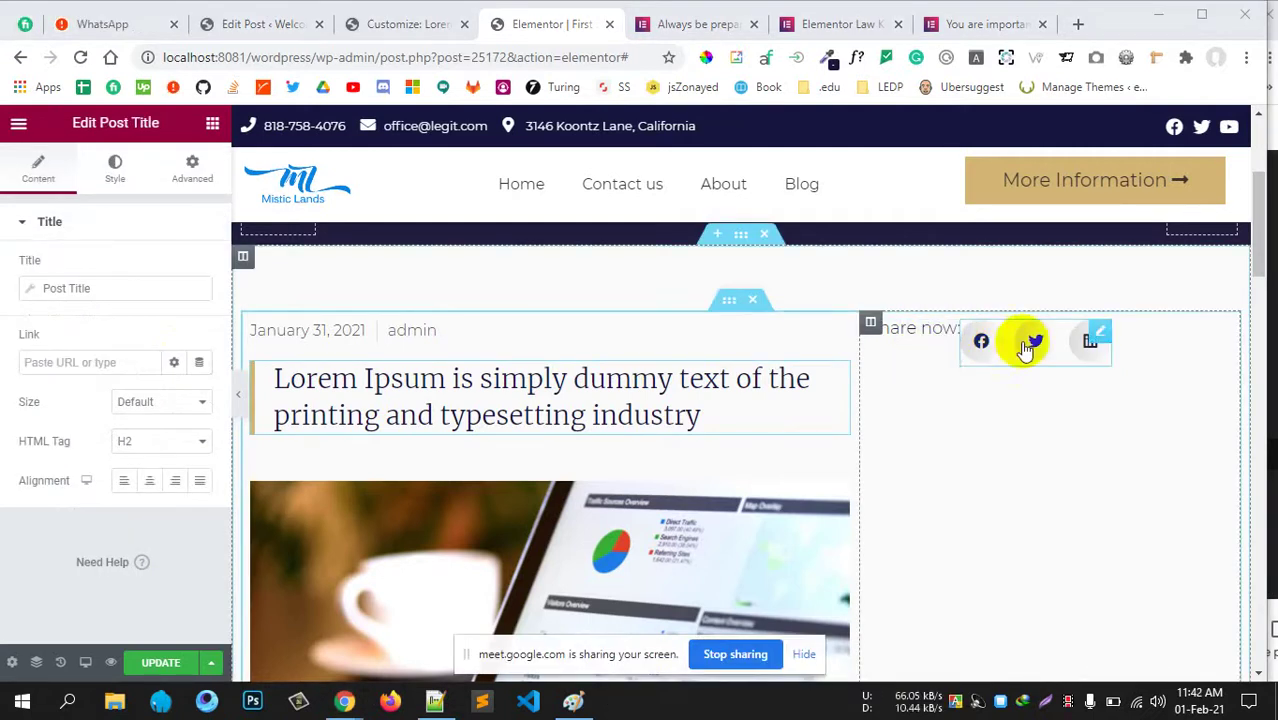
left_click(938, 24)
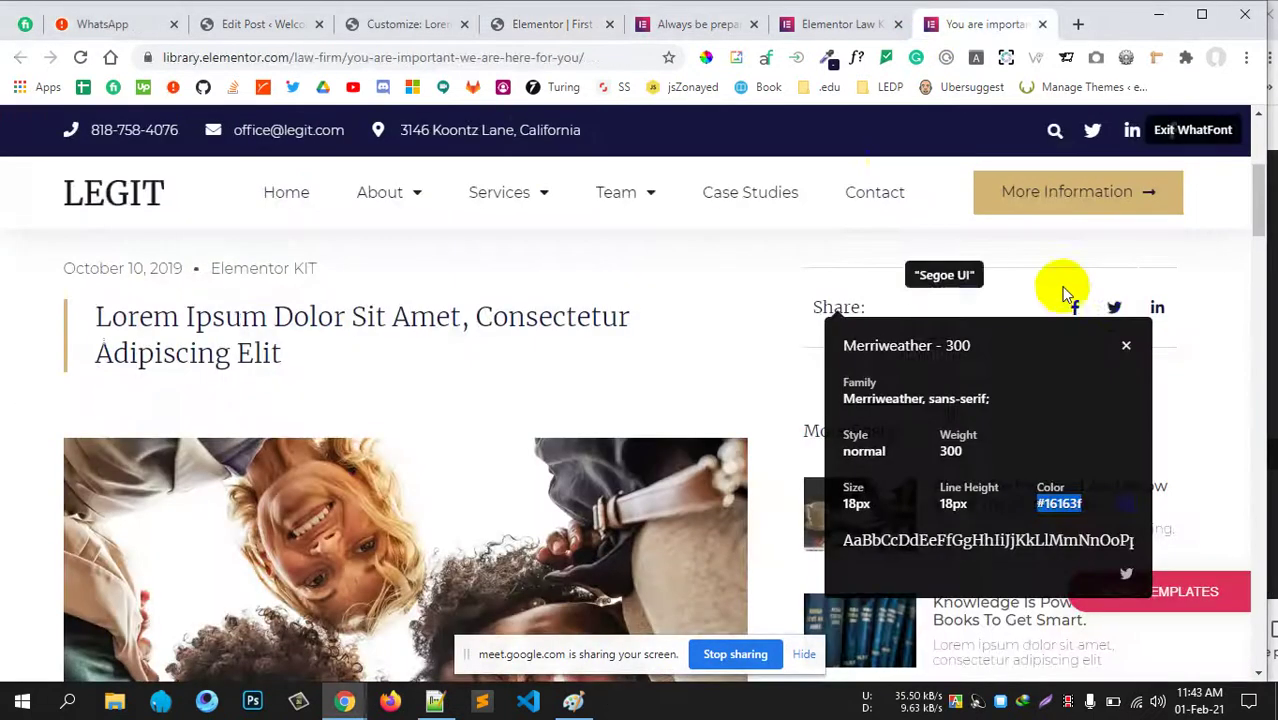
left_click(843, 25)
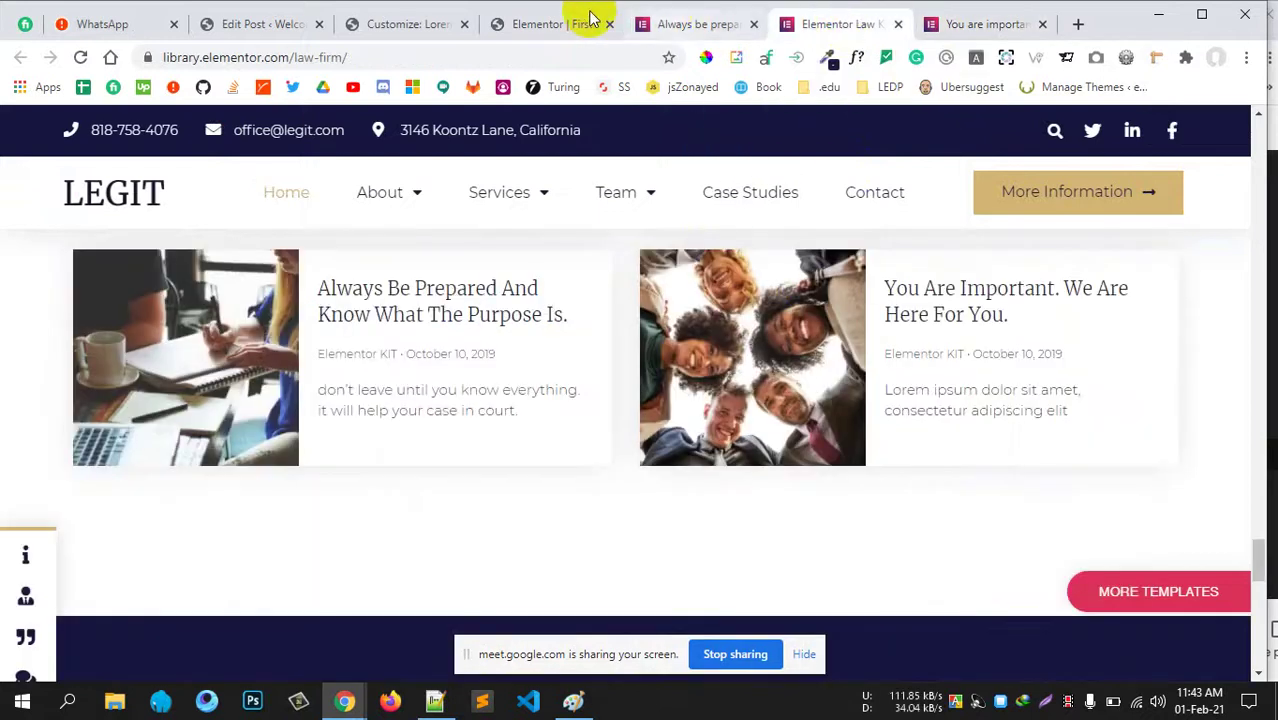
left_click(512, 24)
Set the share buttons' positioning width to Custom at 50%.
left_click(1060, 342)
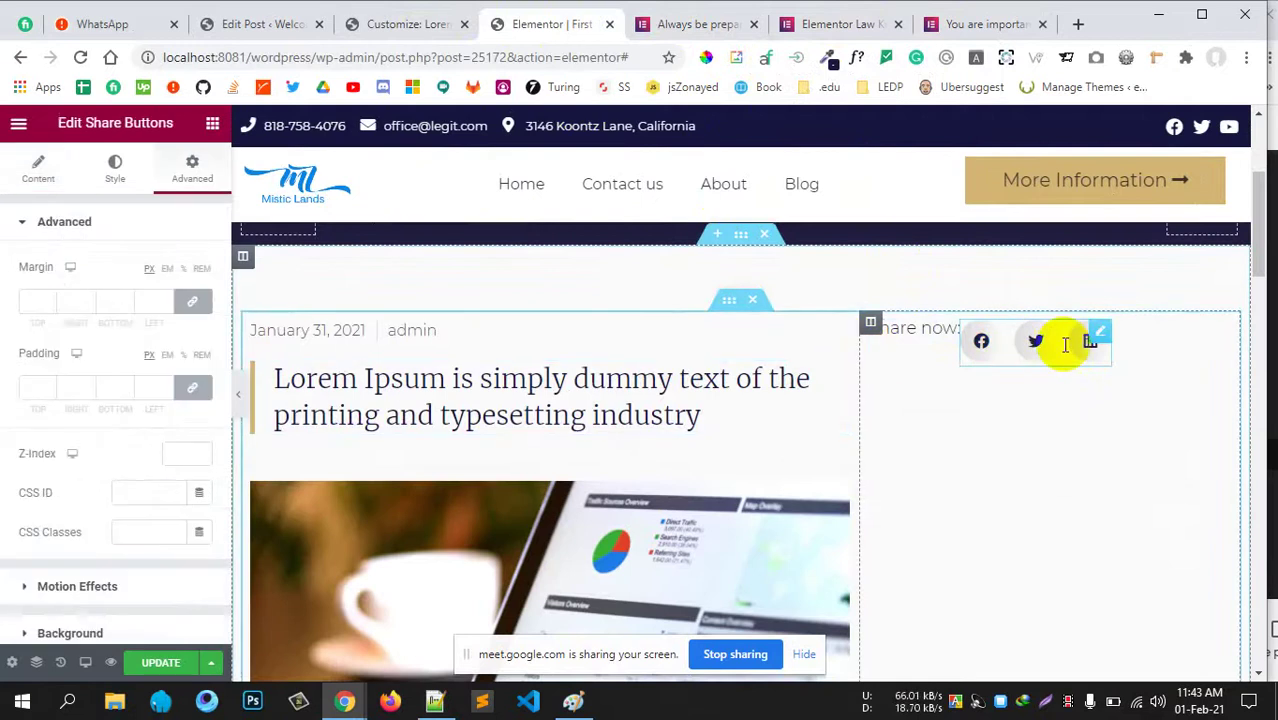
scroll(119, 391, "down", 4)
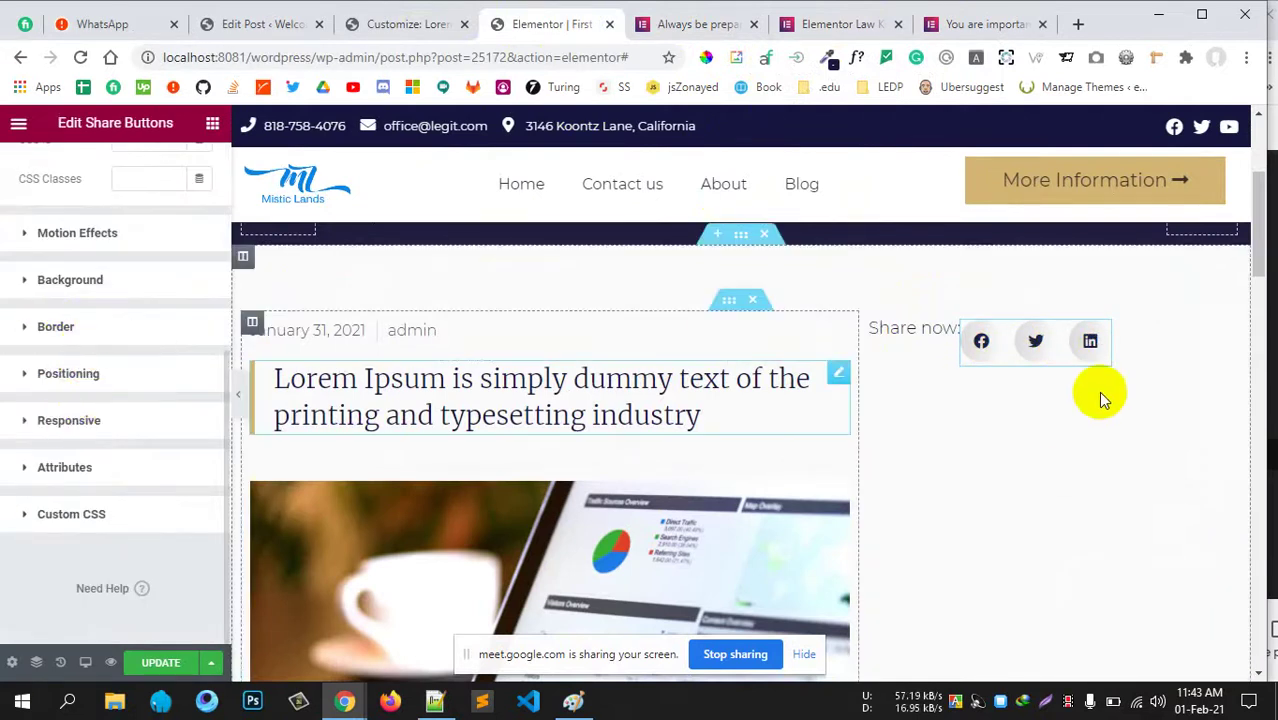
left_click(93, 386)
scroll(100, 448, "down", 2)
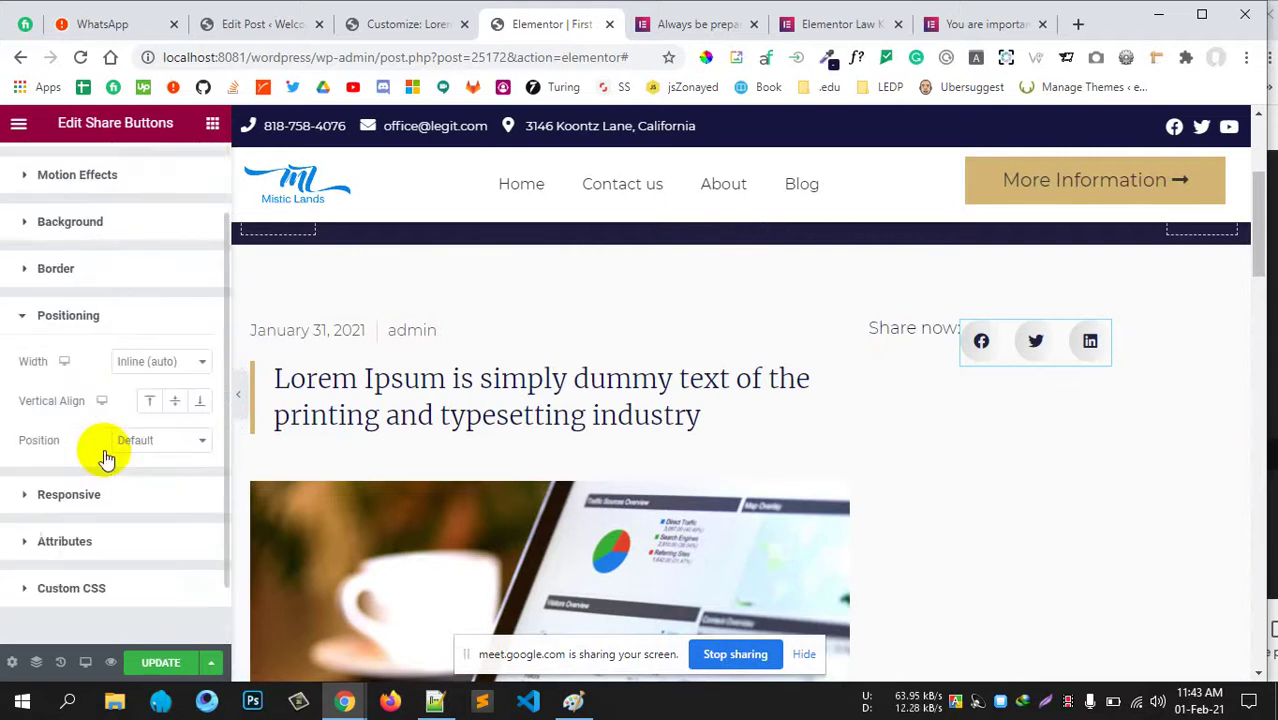
left_click(158, 287)
left_click(157, 297)
left_click(158, 292)
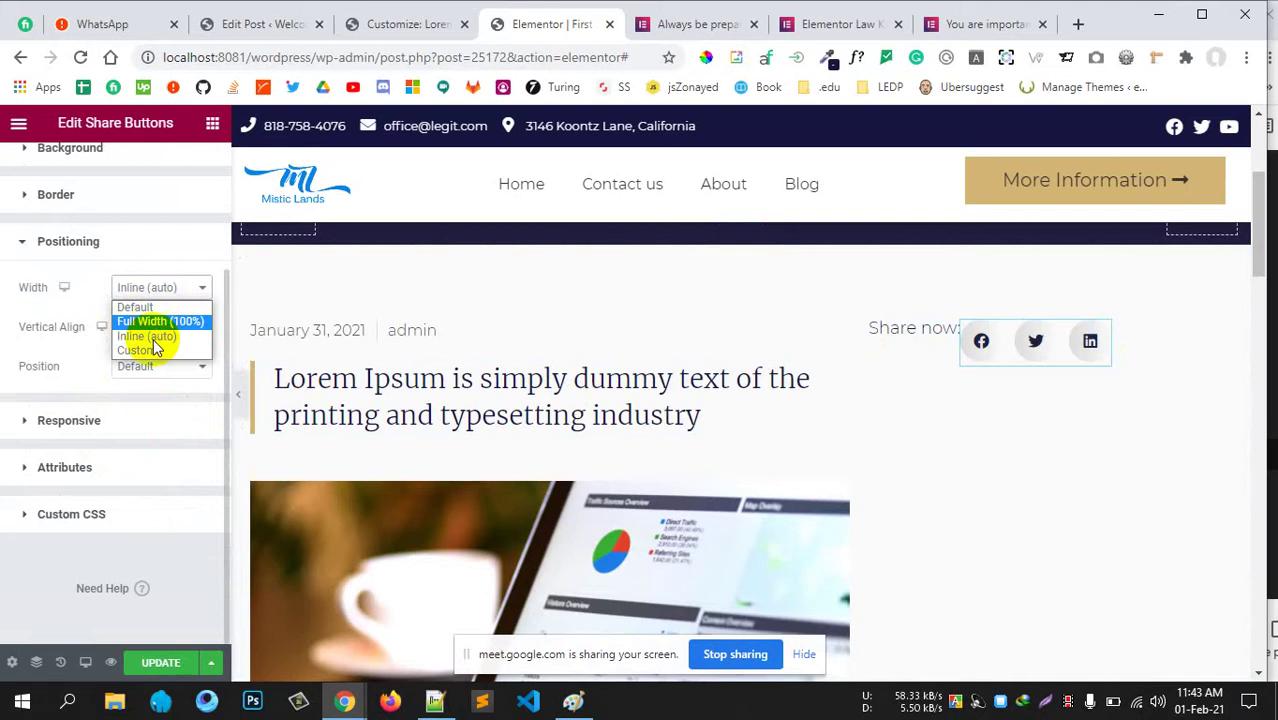
left_click(150, 351)
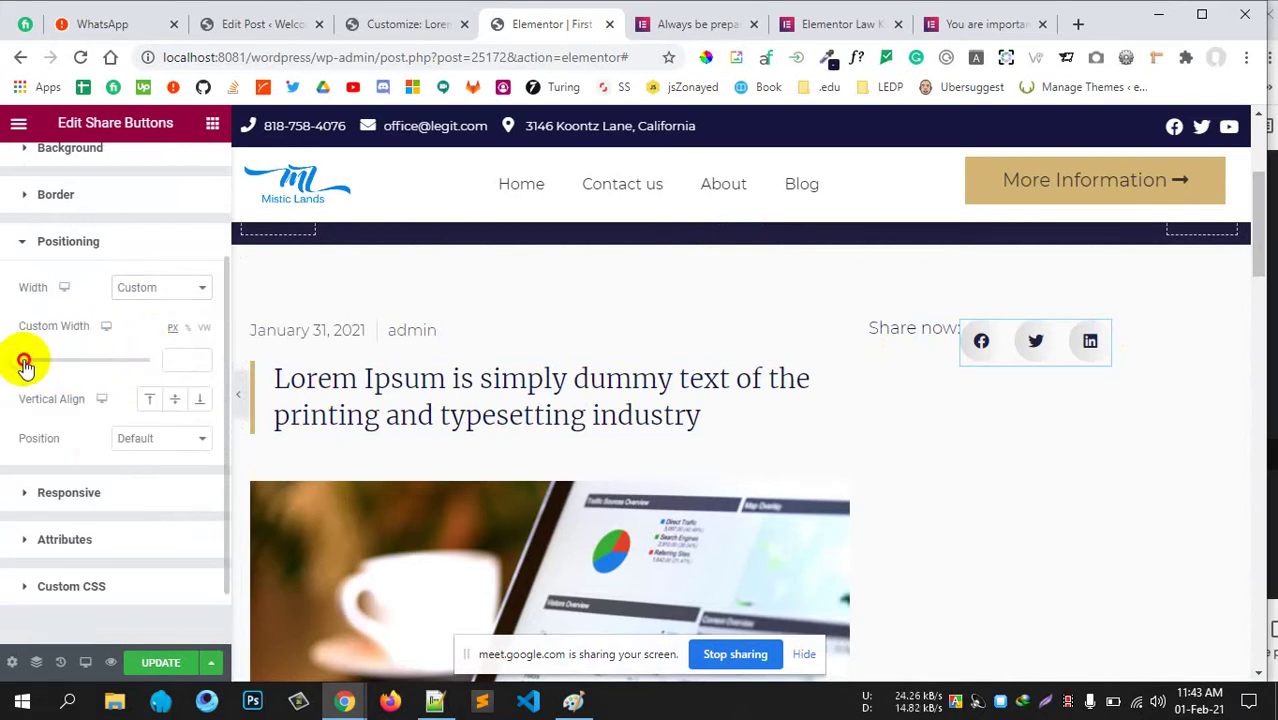
left_click_drag(24, 365, 58, 366)
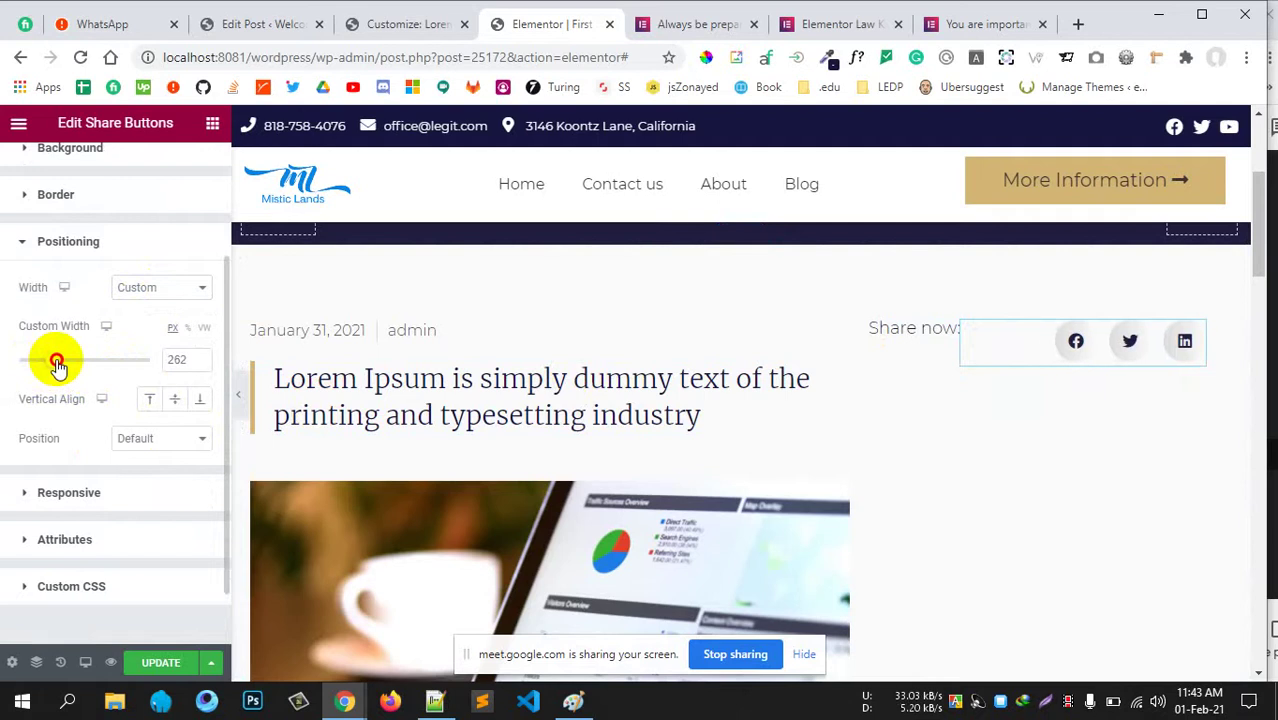
left_click(187, 330)
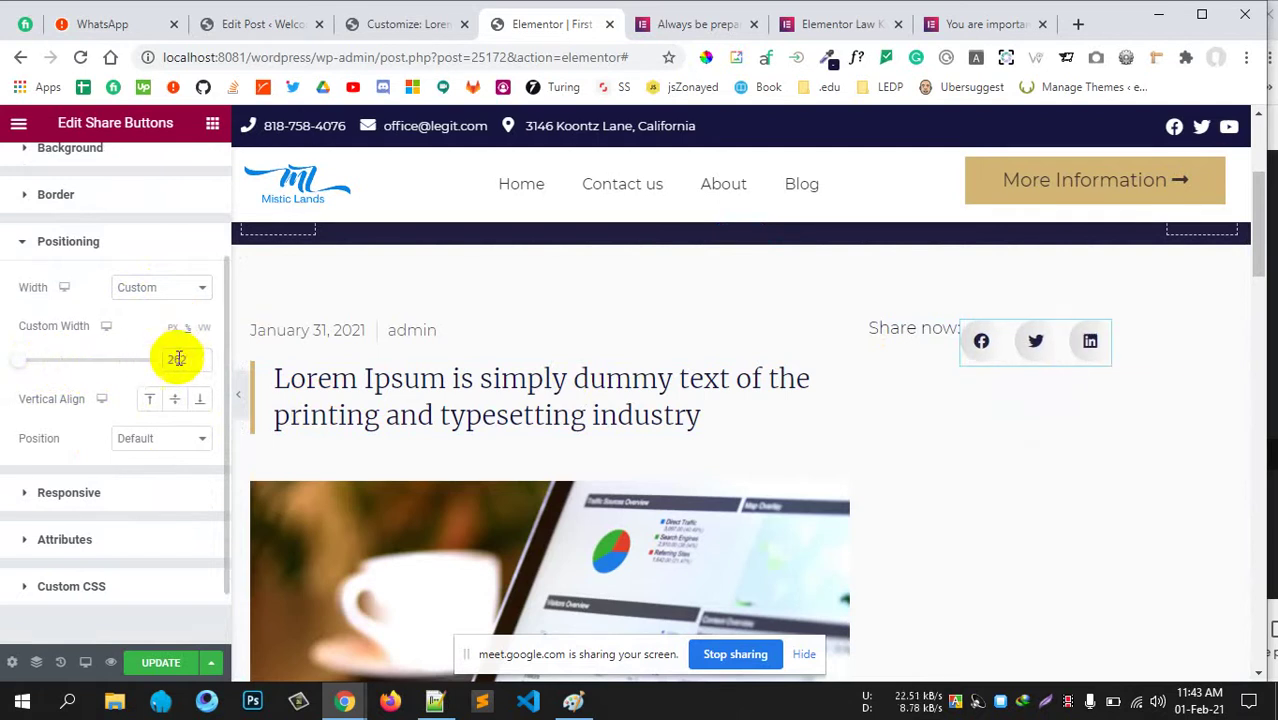
left_click_drag(187, 358, 155, 362)
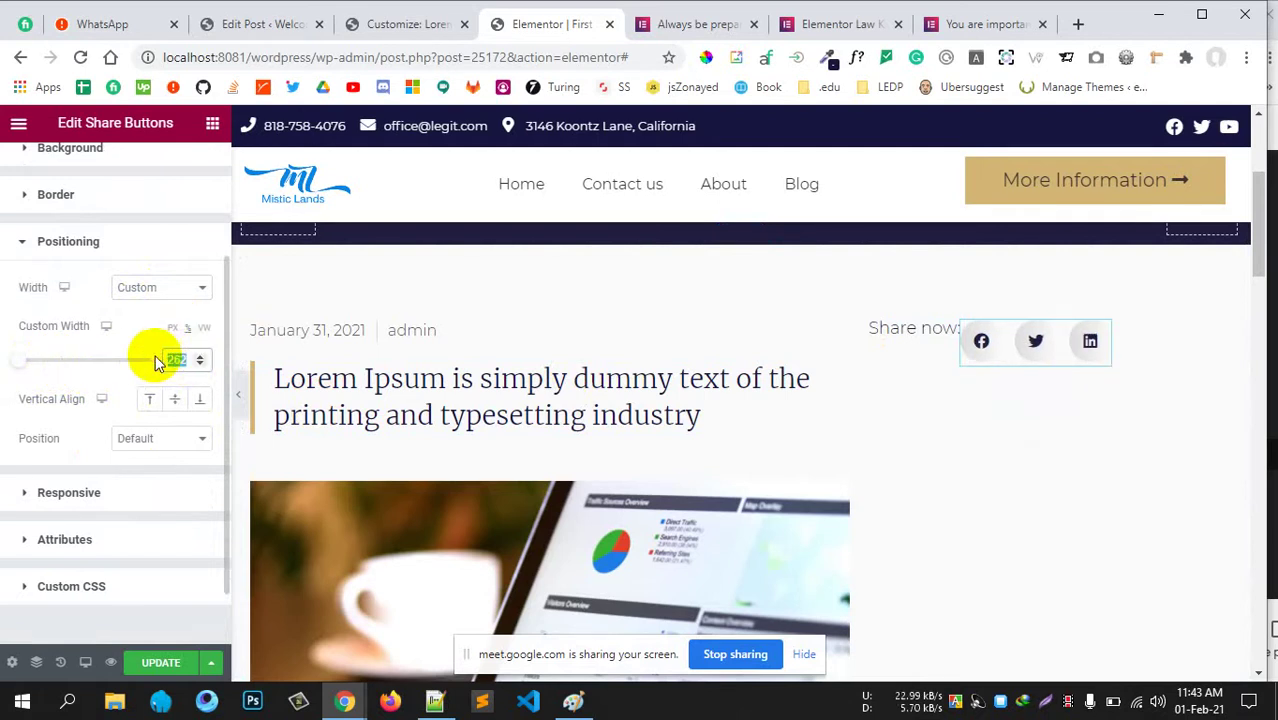
type("50")
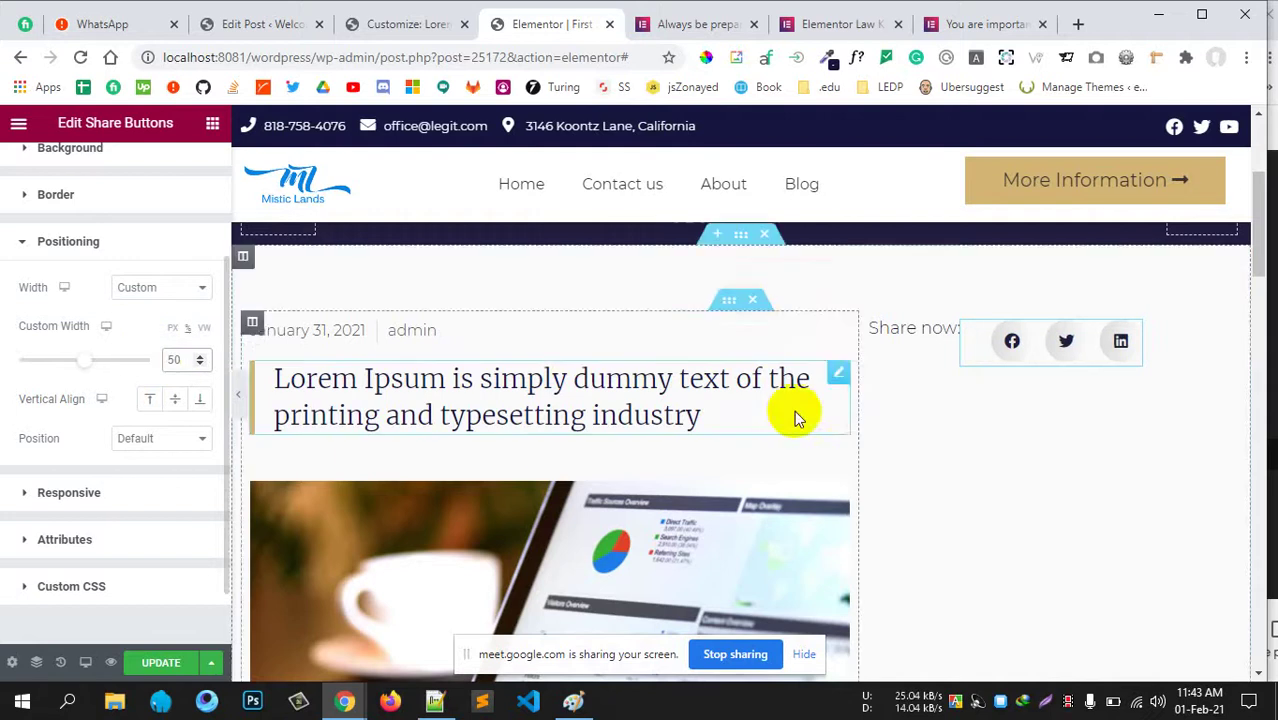
Set the "Share now:" text widget's positioning width to Custom at 50% and center its vertical alignment.
left_click(940, 333)
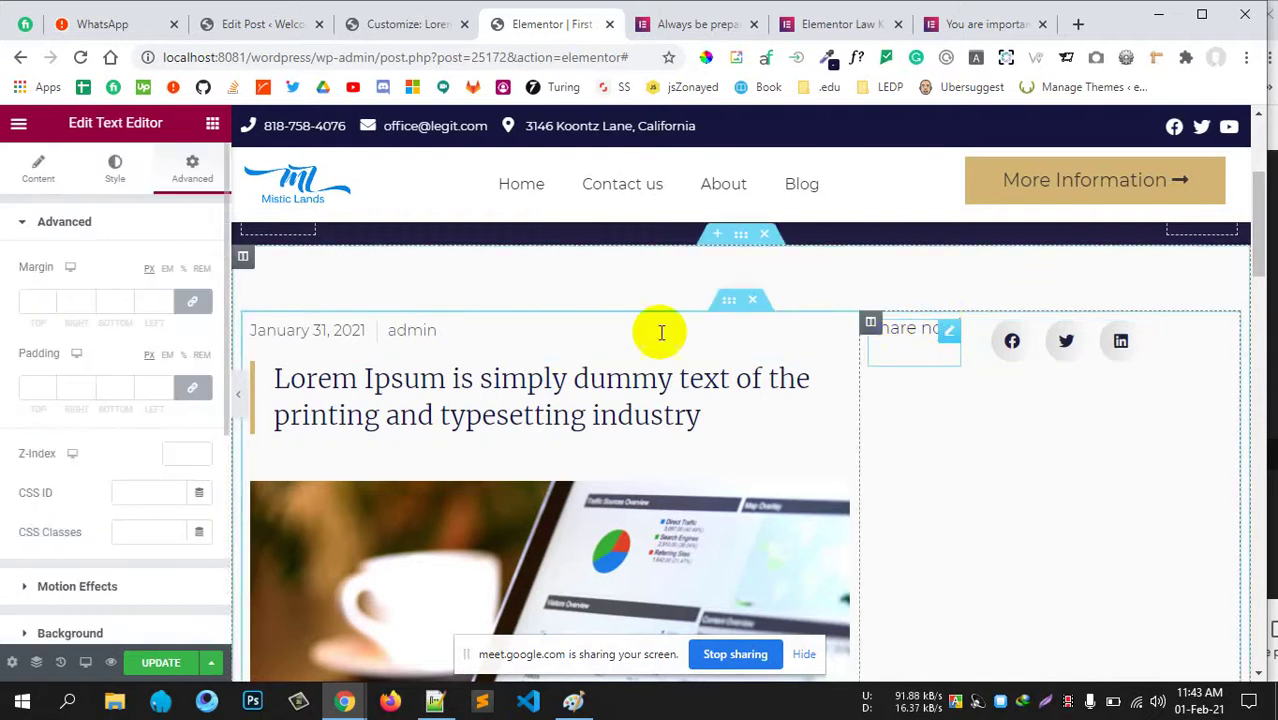
scroll(95, 400, "down", 4)
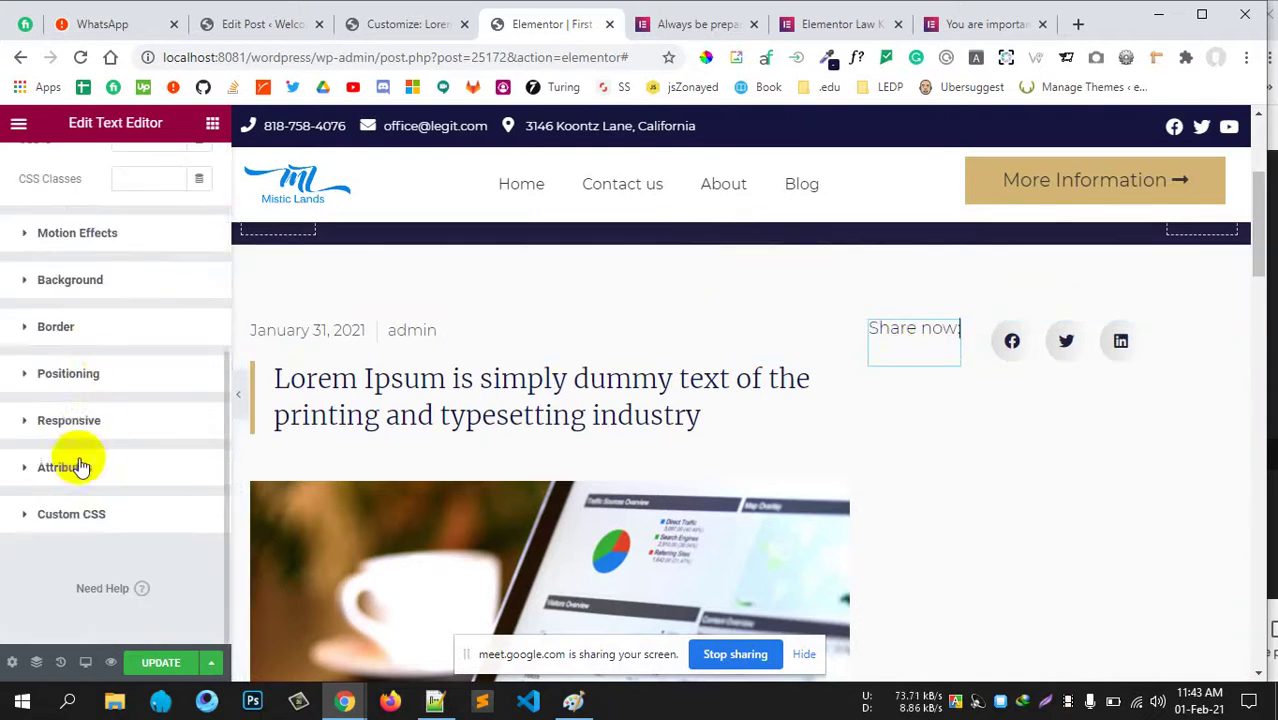
left_click(83, 381)
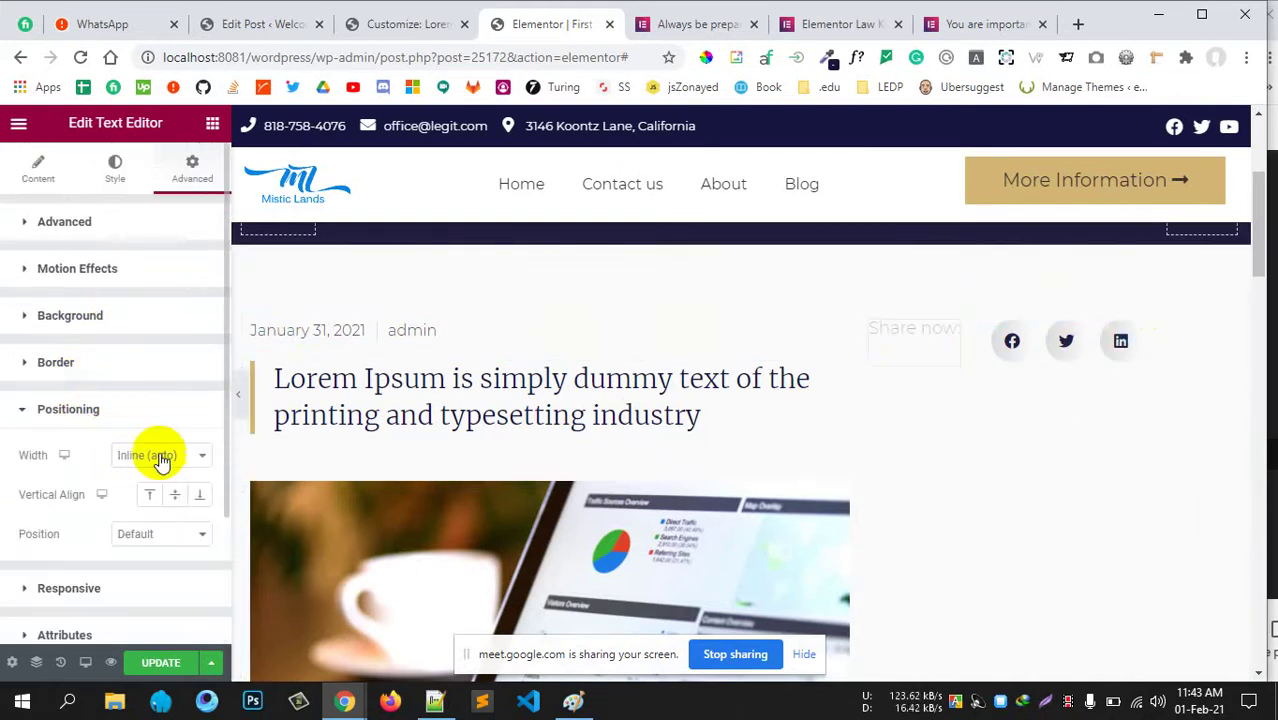
left_click(160, 456)
left_click(136, 518)
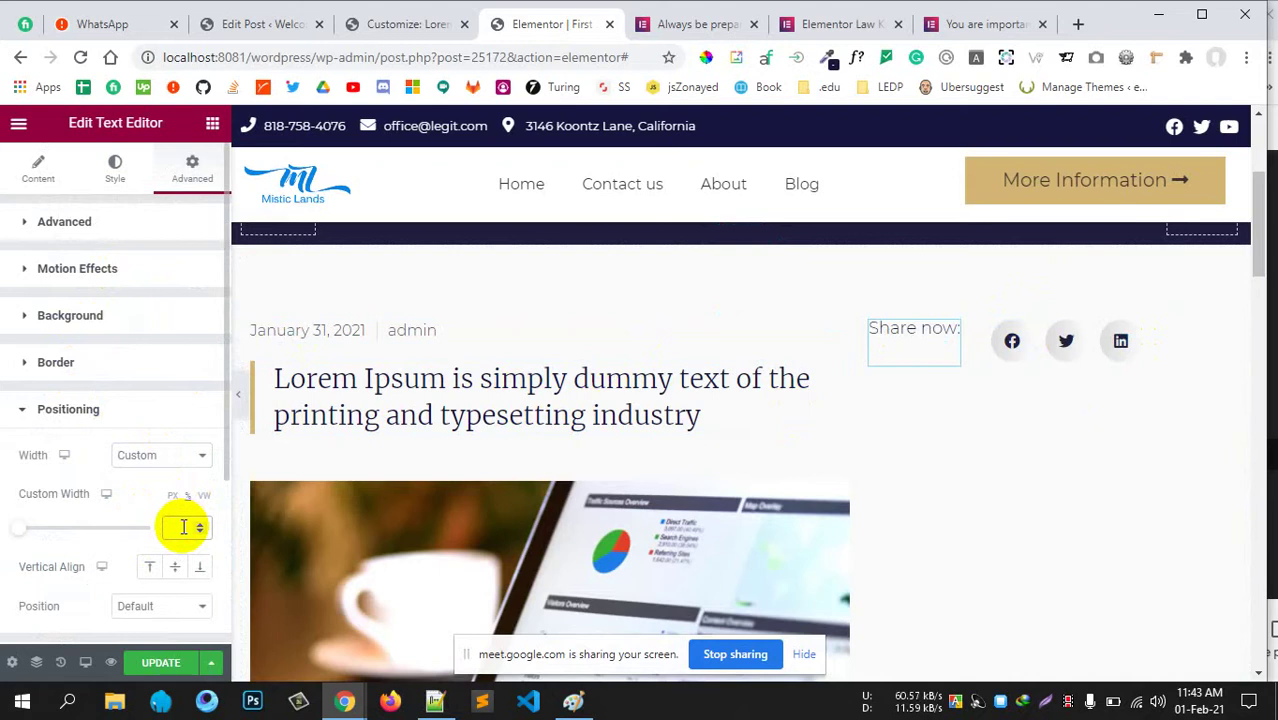
left_click(184, 527)
type("50")
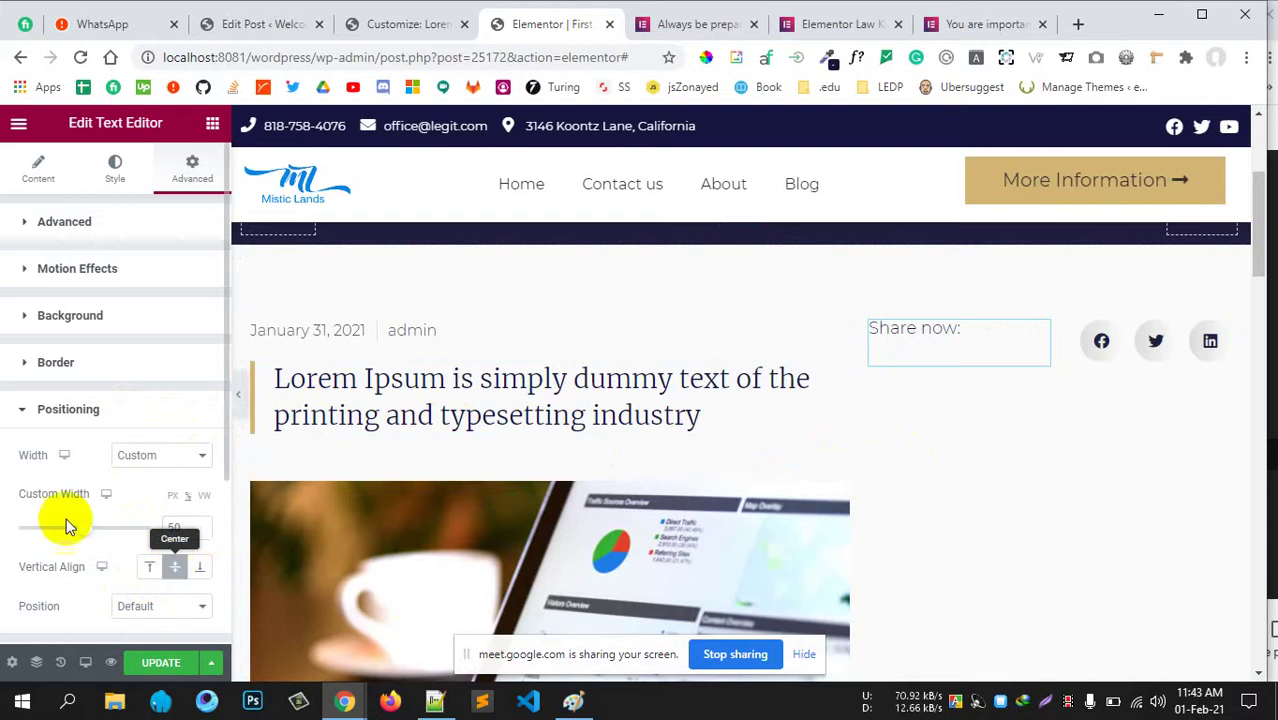
left_click(50, 412)
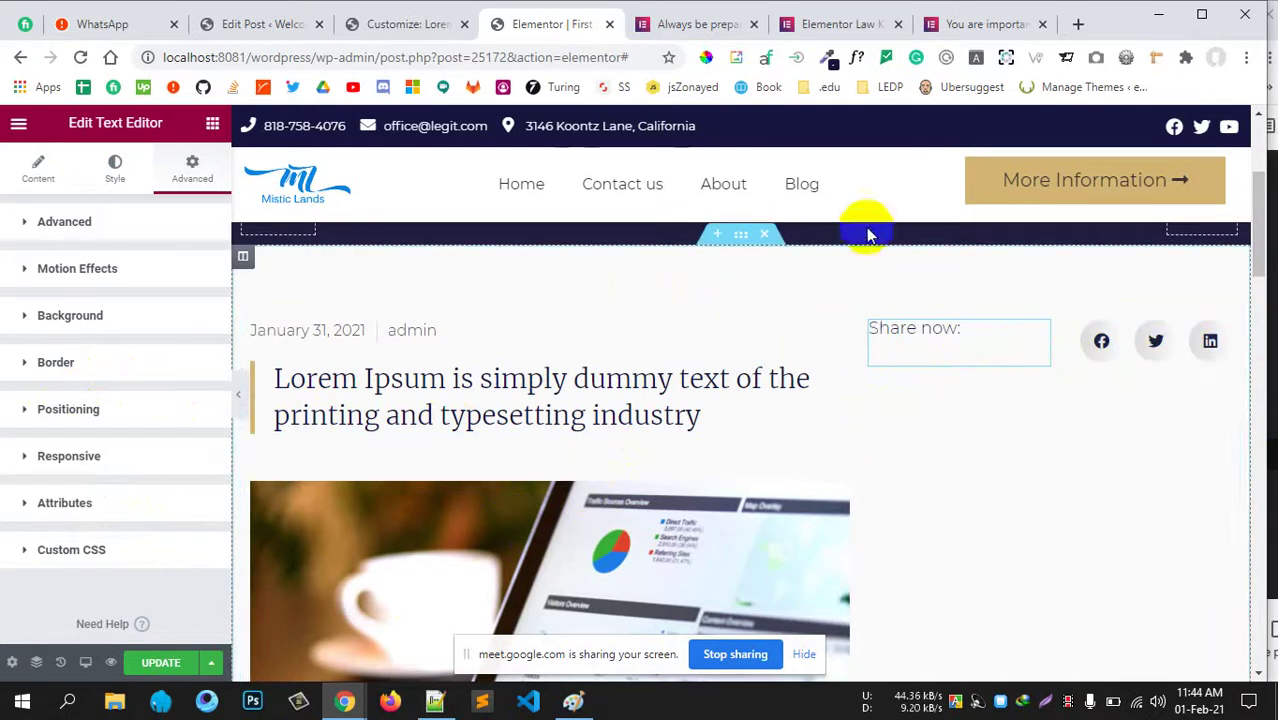
Close the font inspector popup on the reference post and check the layout of its share row.
left_click(952, 26)
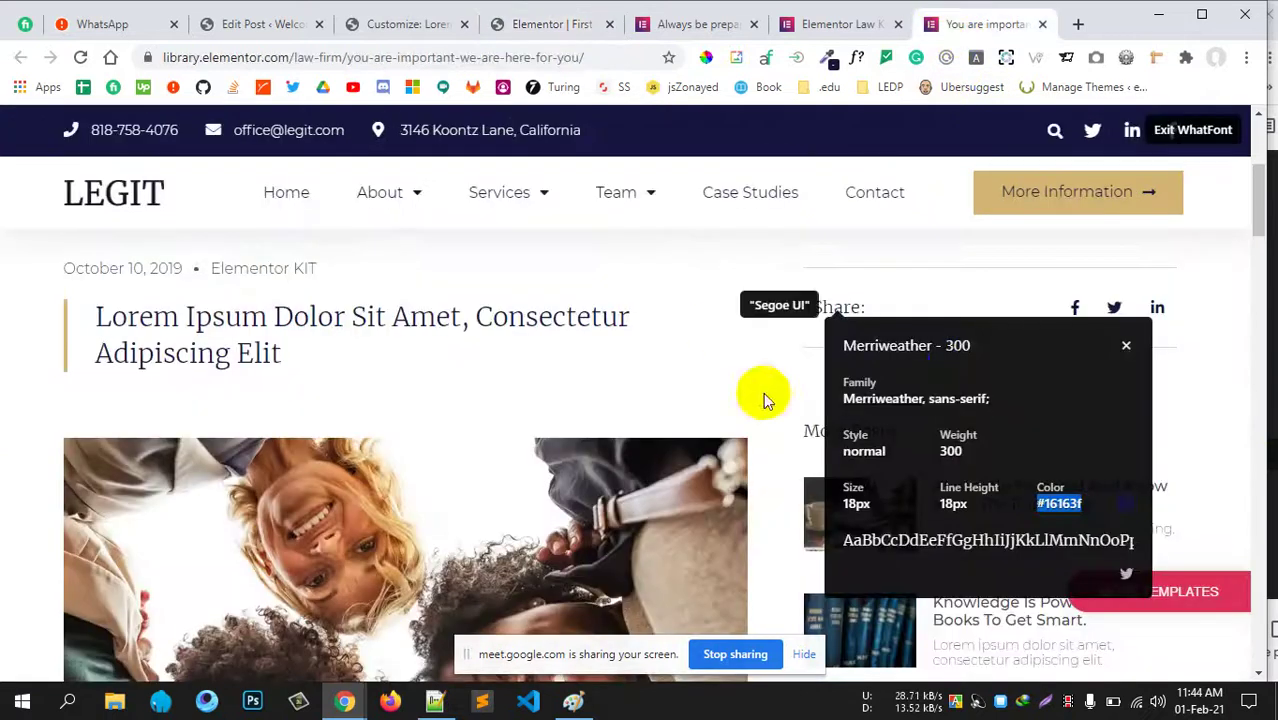
left_click(1126, 350)
scroll(945, 370, "up", 1)
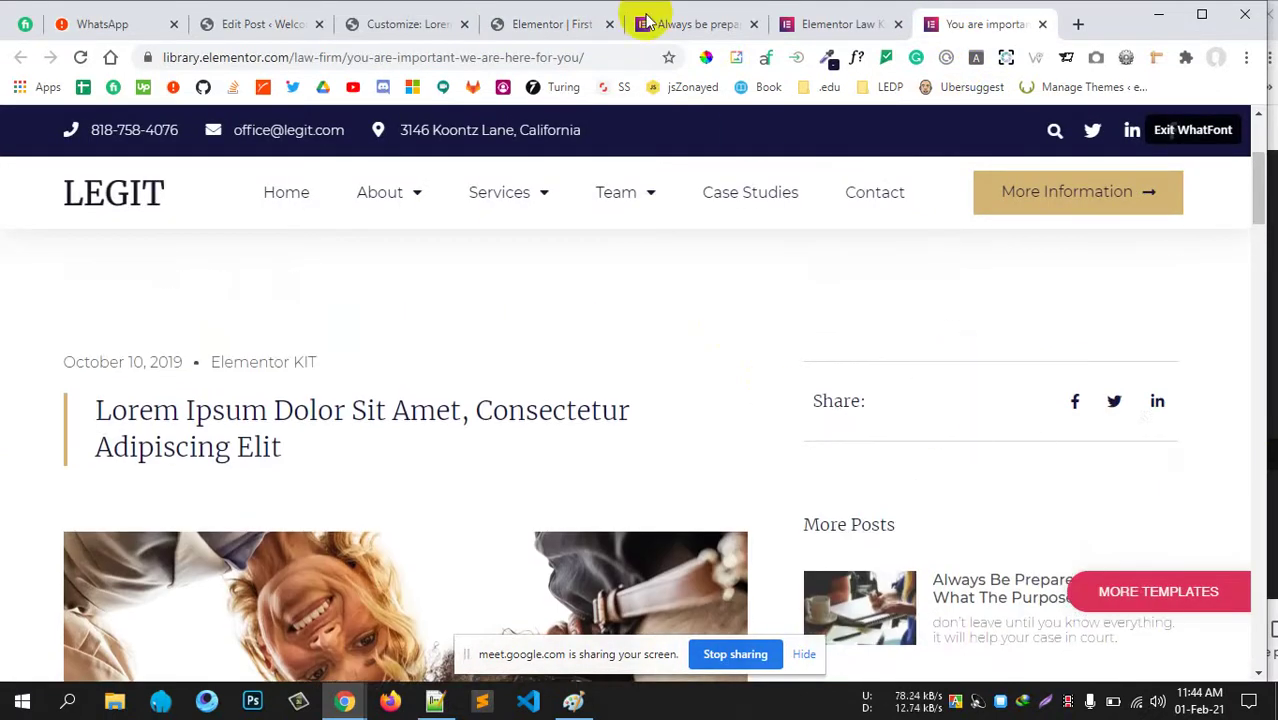
left_click(548, 22)
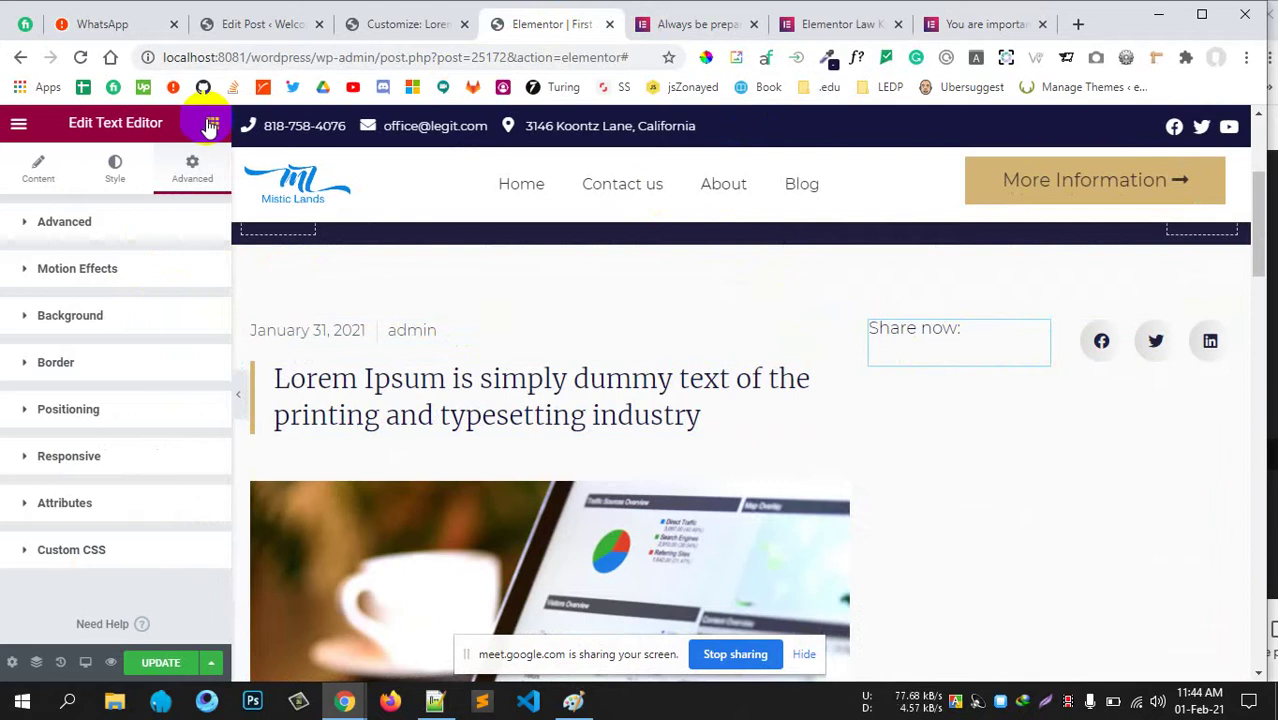
key("Delete")
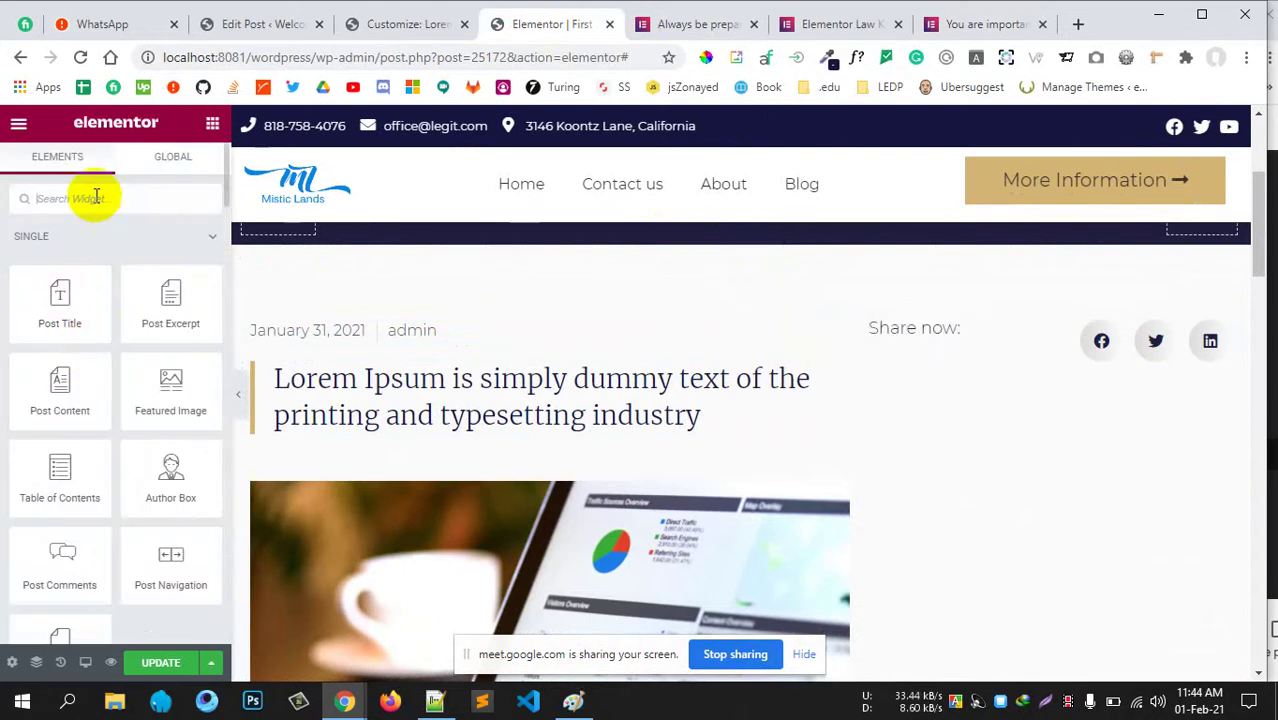
type("spa")
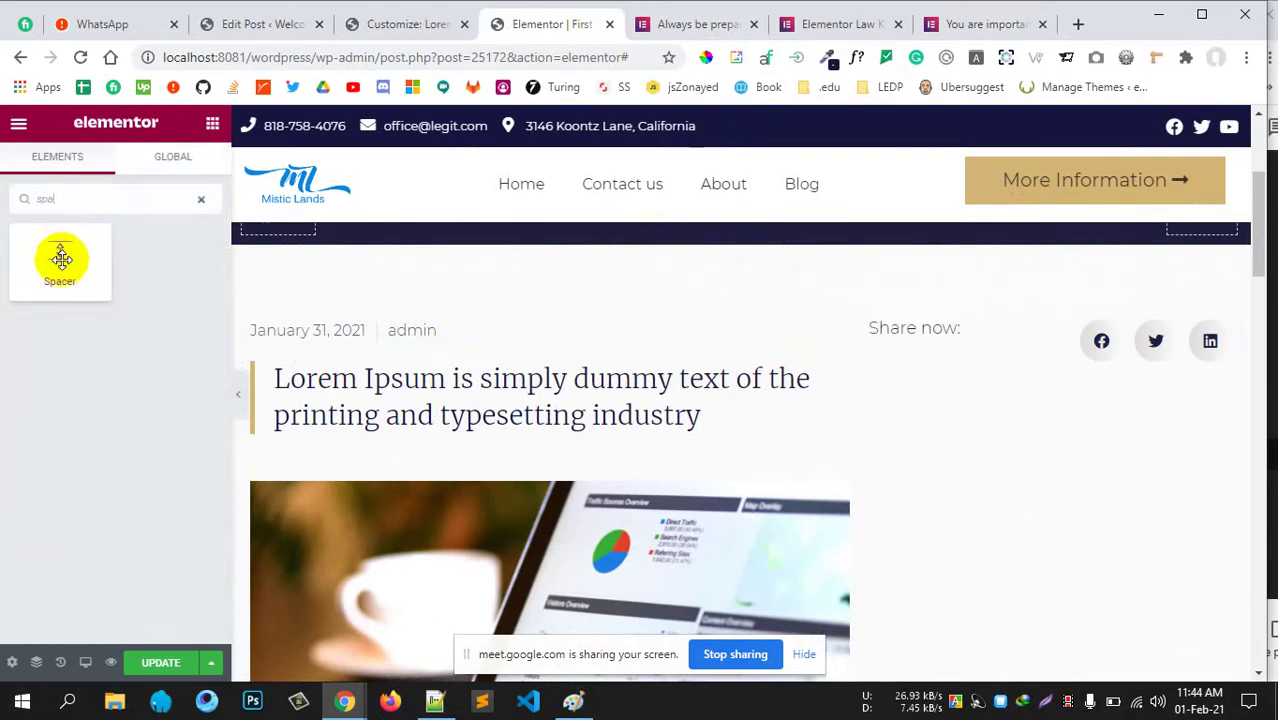
left_click_drag(60, 262, 990, 340)
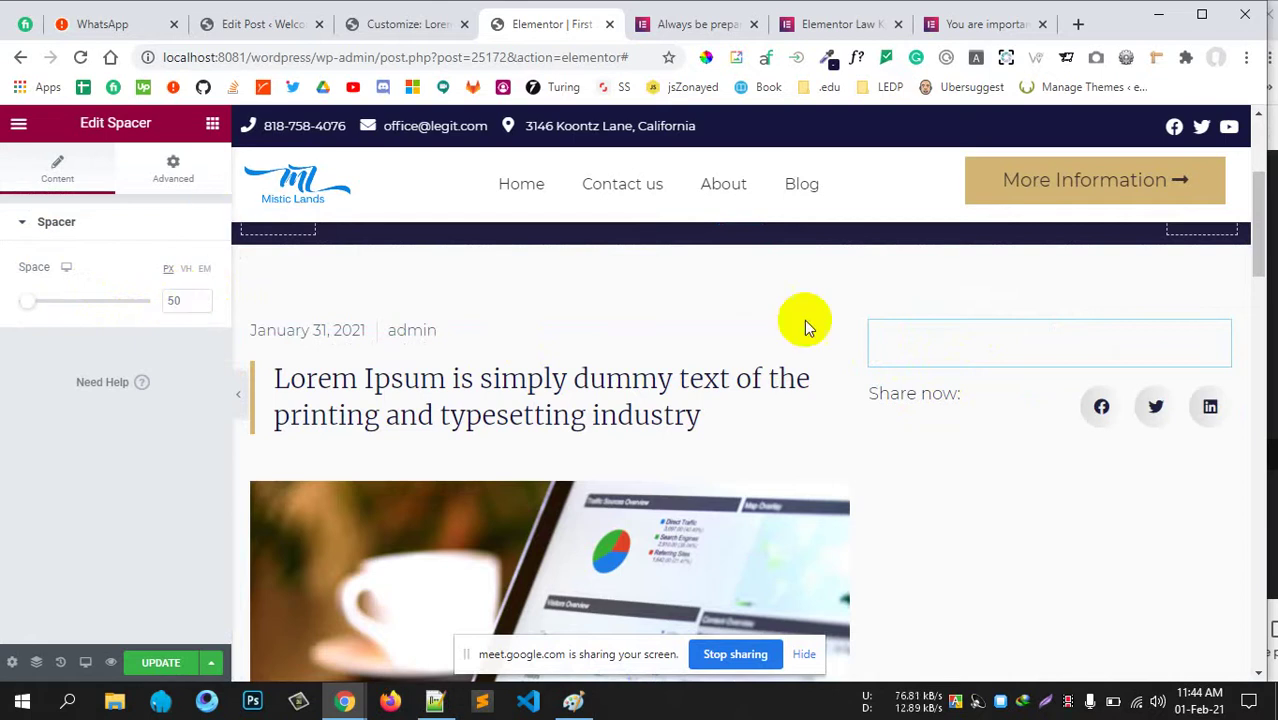
right_click(1043, 357)
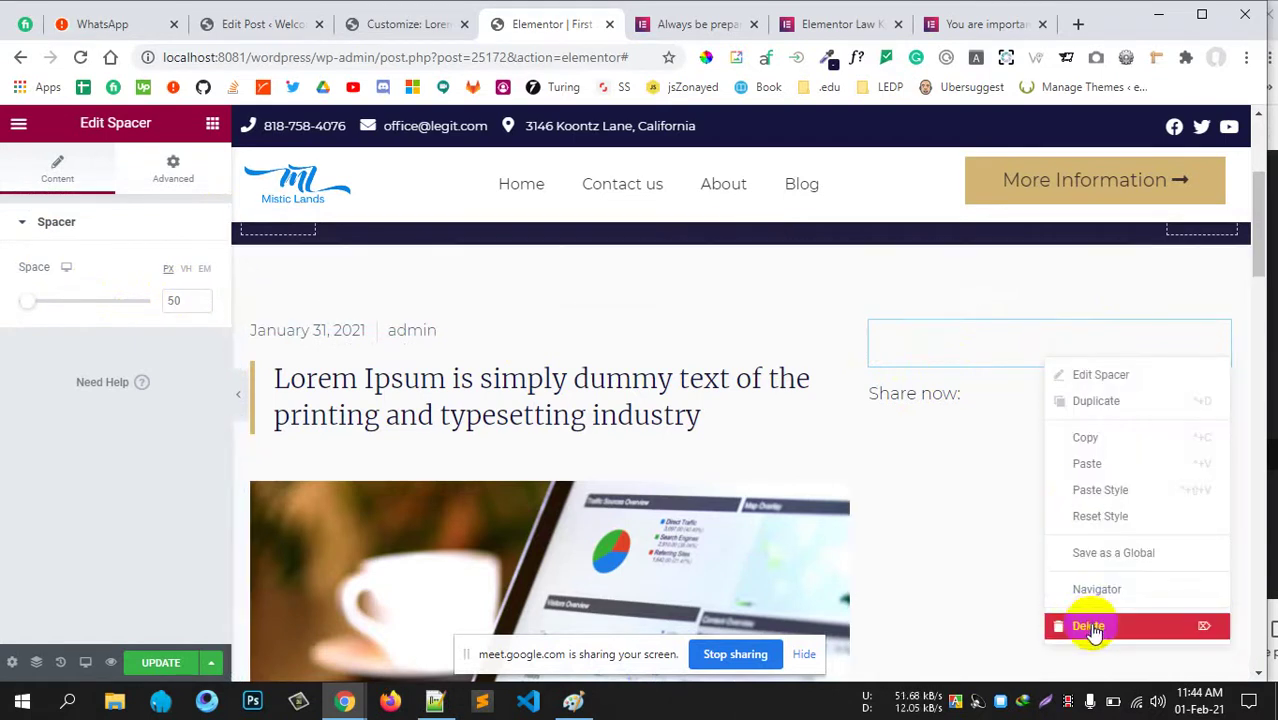
left_click(1075, 624)
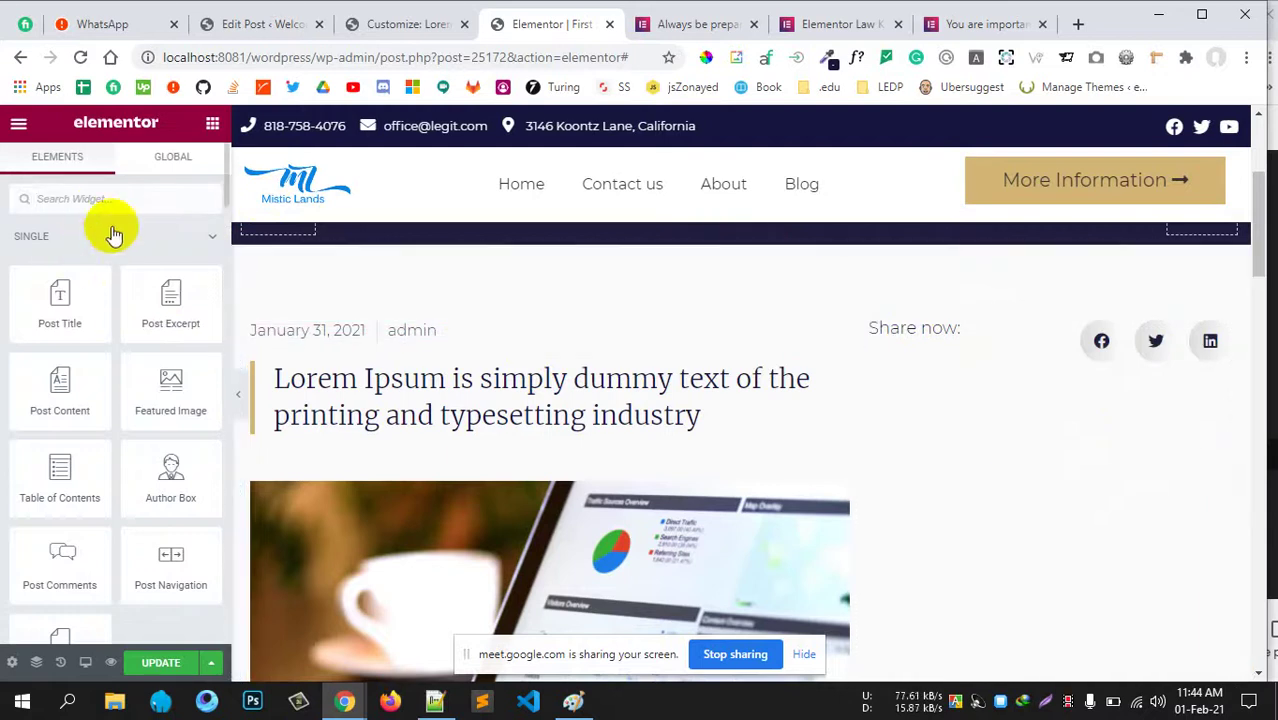
Add a Divider widget above the "Share now:" row in the sidebar and set its gap to 2.
type("divi")
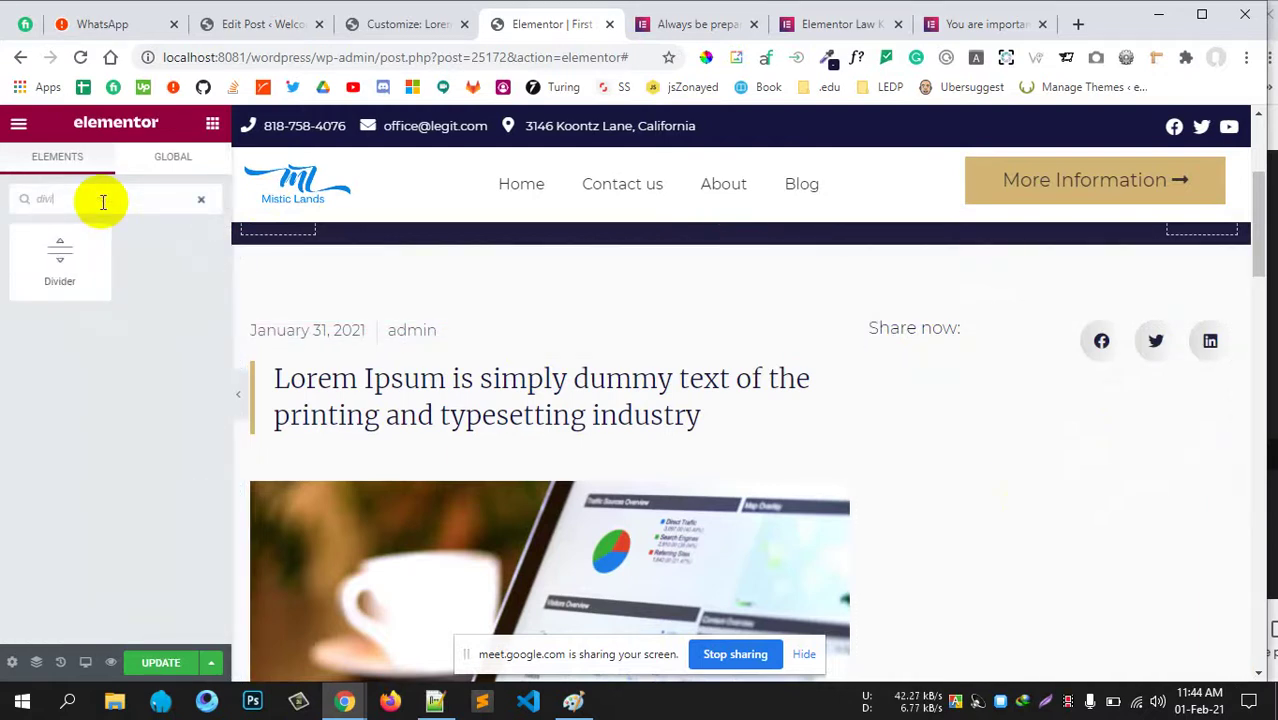
left_click_drag(71, 251, 968, 338)
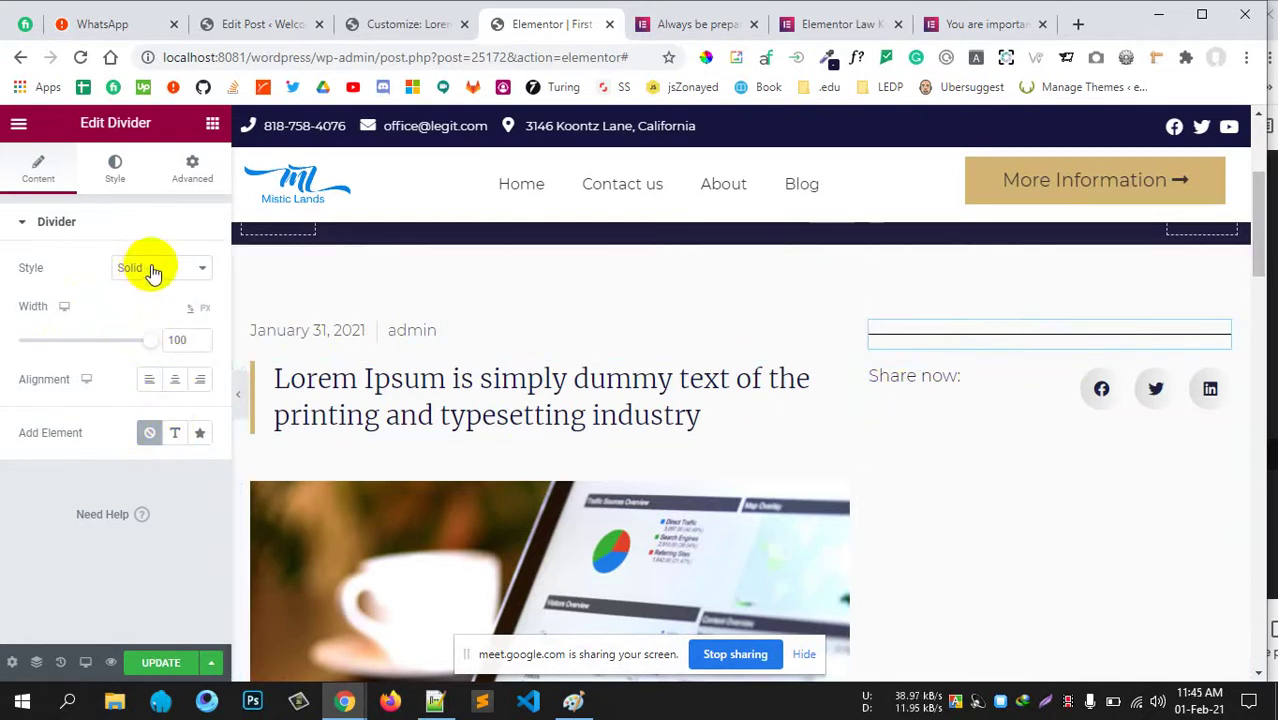
left_click(114, 170)
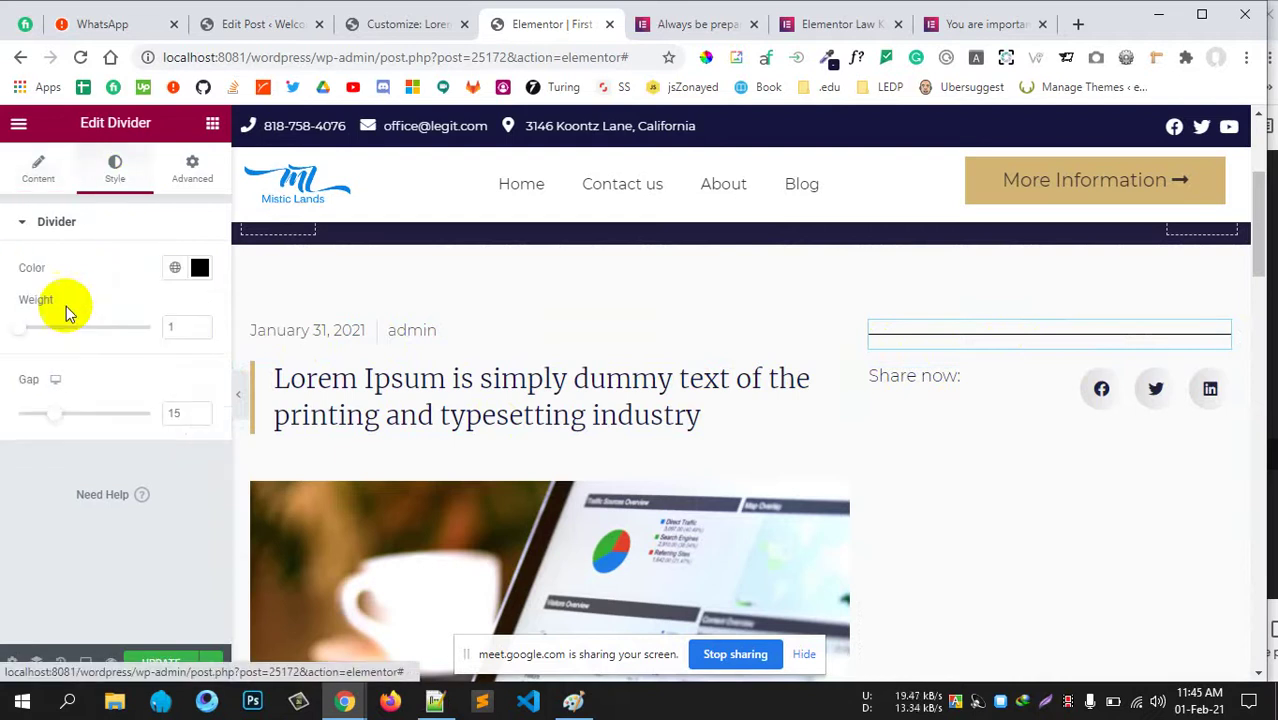
left_click(39, 166)
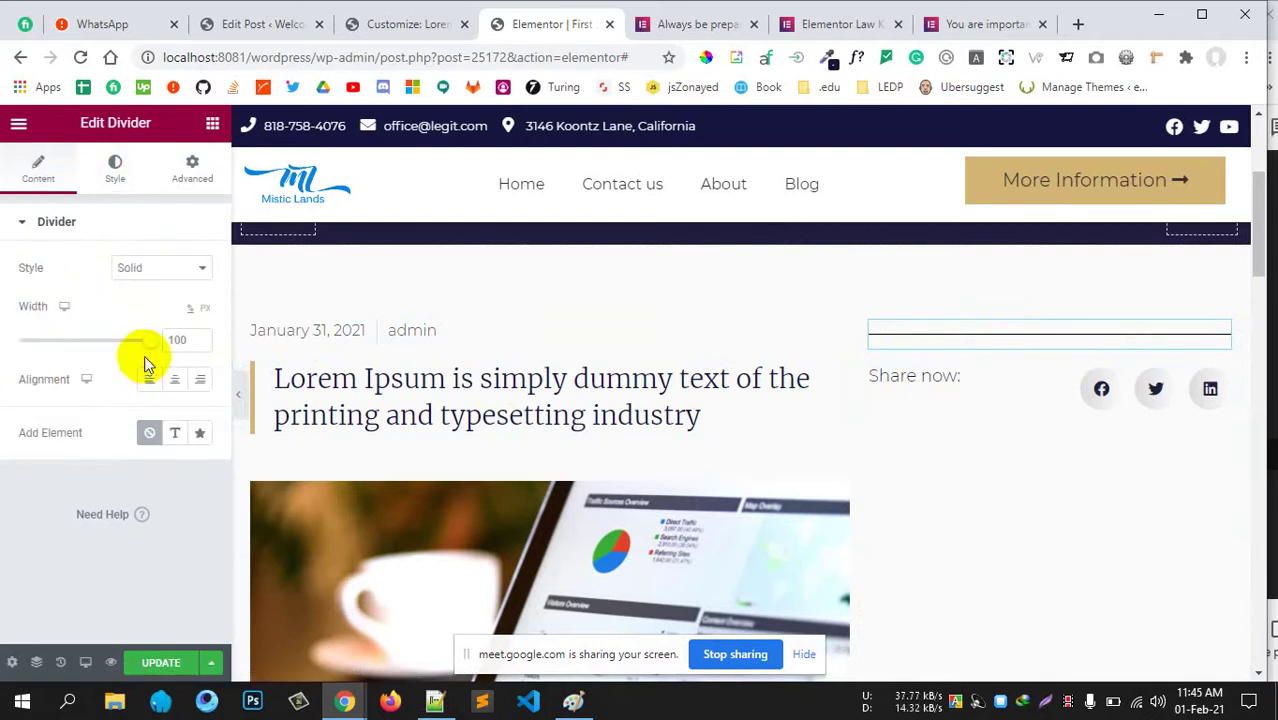
left_click(115, 170)
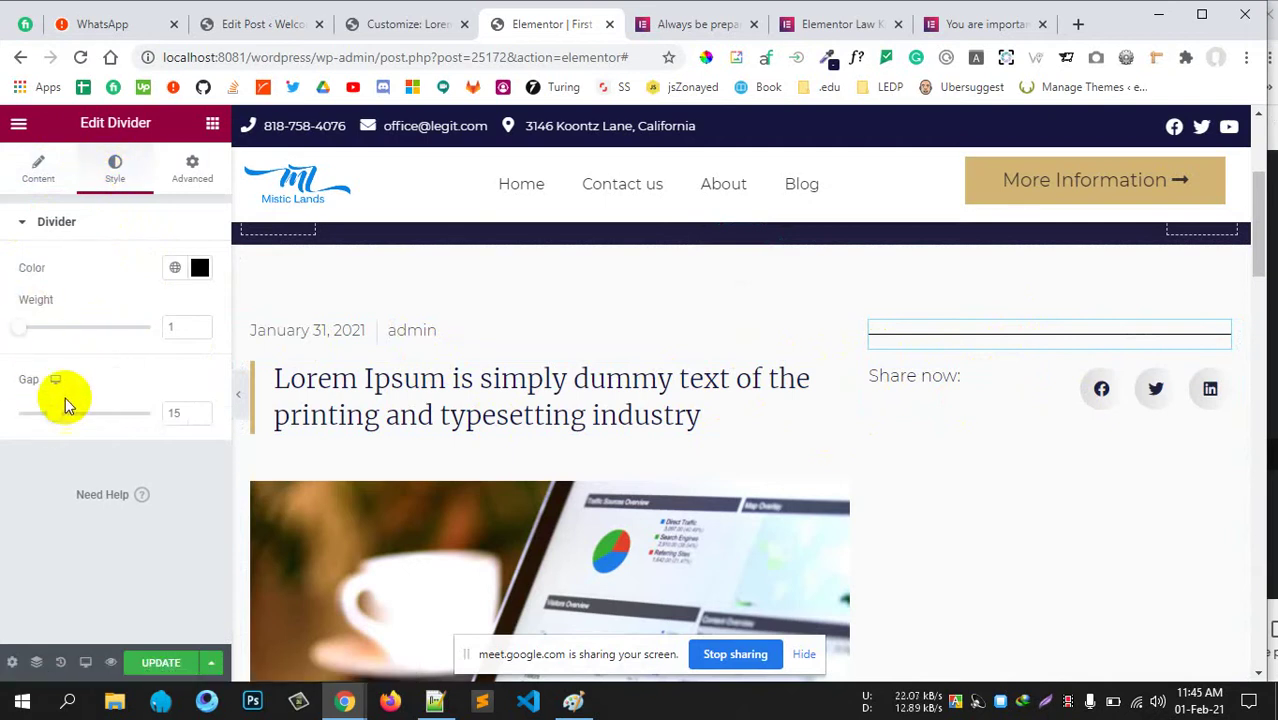
left_click_drag(52, 420, 10, 420)
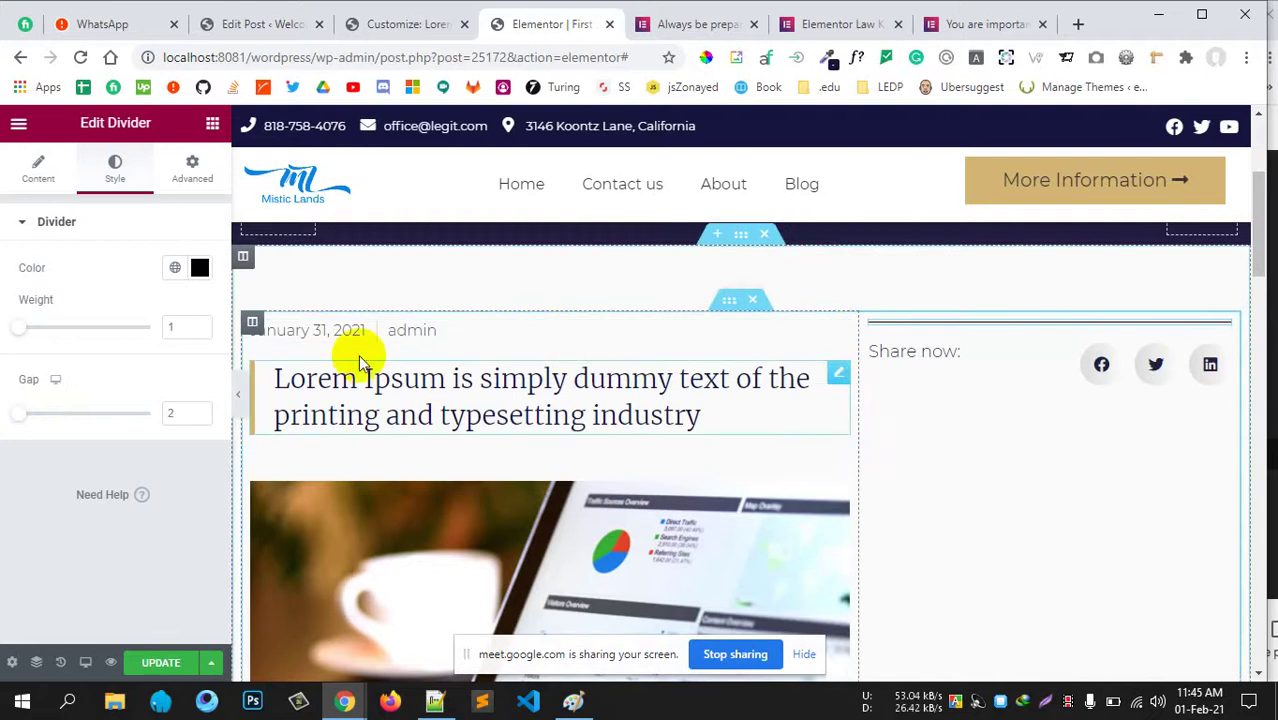
Change the divider's color from black to a neutral grey.
left_click(190, 276)
left_click(199, 276)
left_click_drag(171, 379, 90, 378)
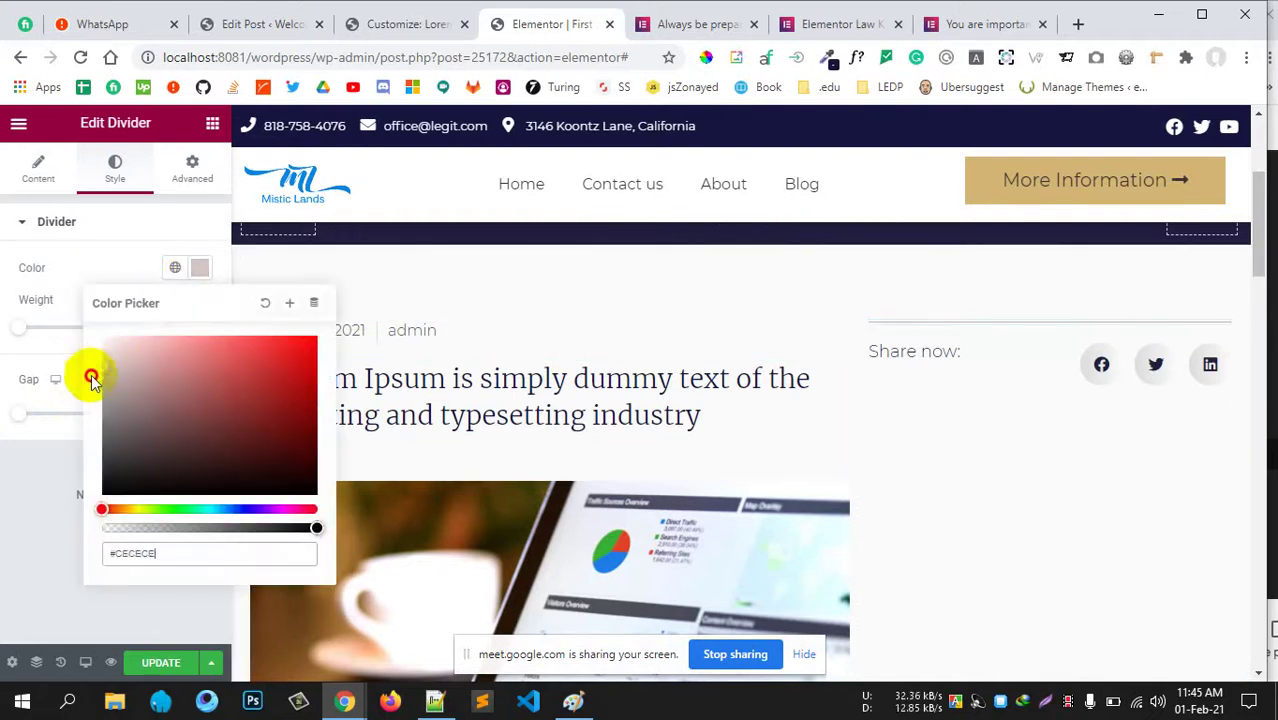
left_click(57, 451)
Duplicate the grey divider and move the copy below the share row.
right_click(1012, 326)
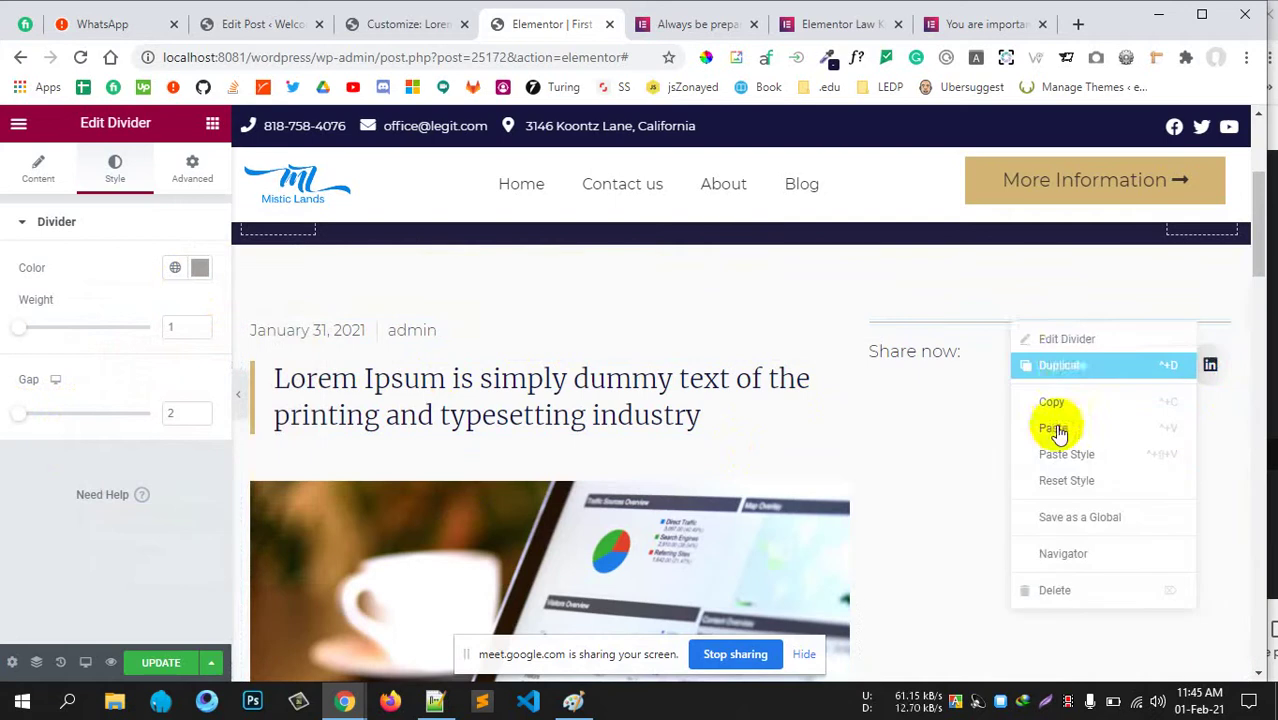
left_click(1035, 364)
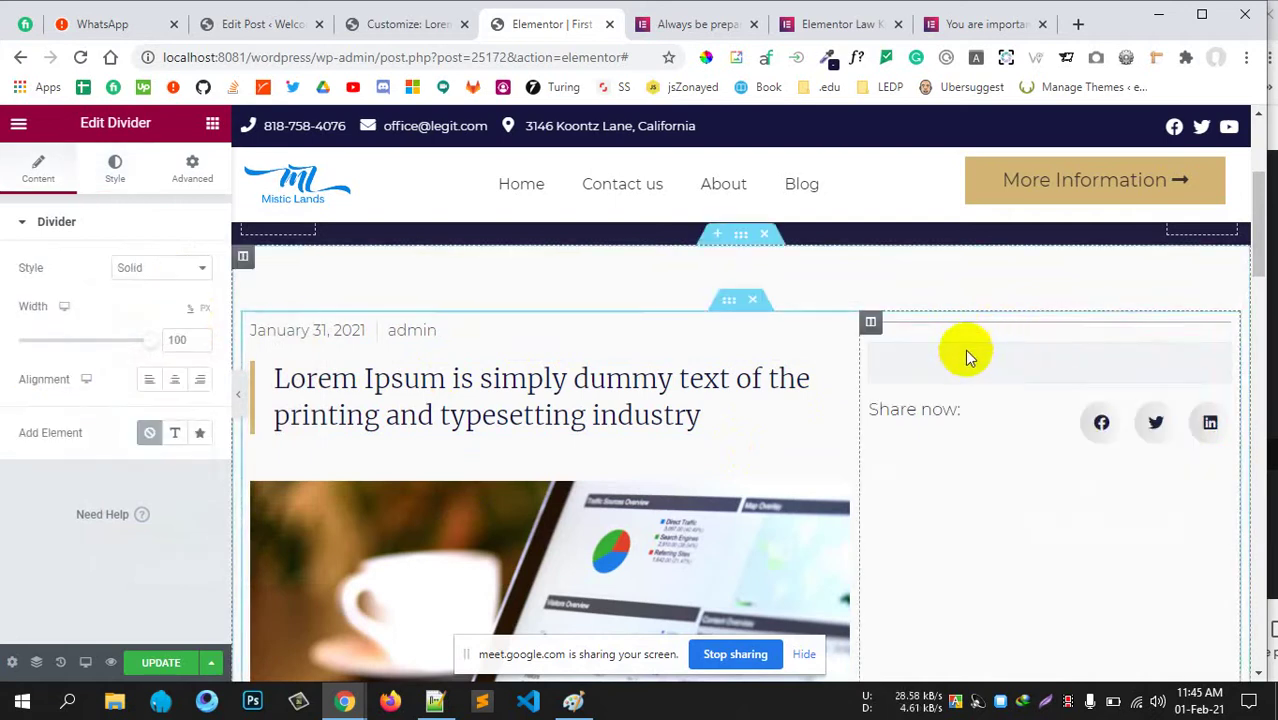
left_click_drag(982, 359, 1057, 397)
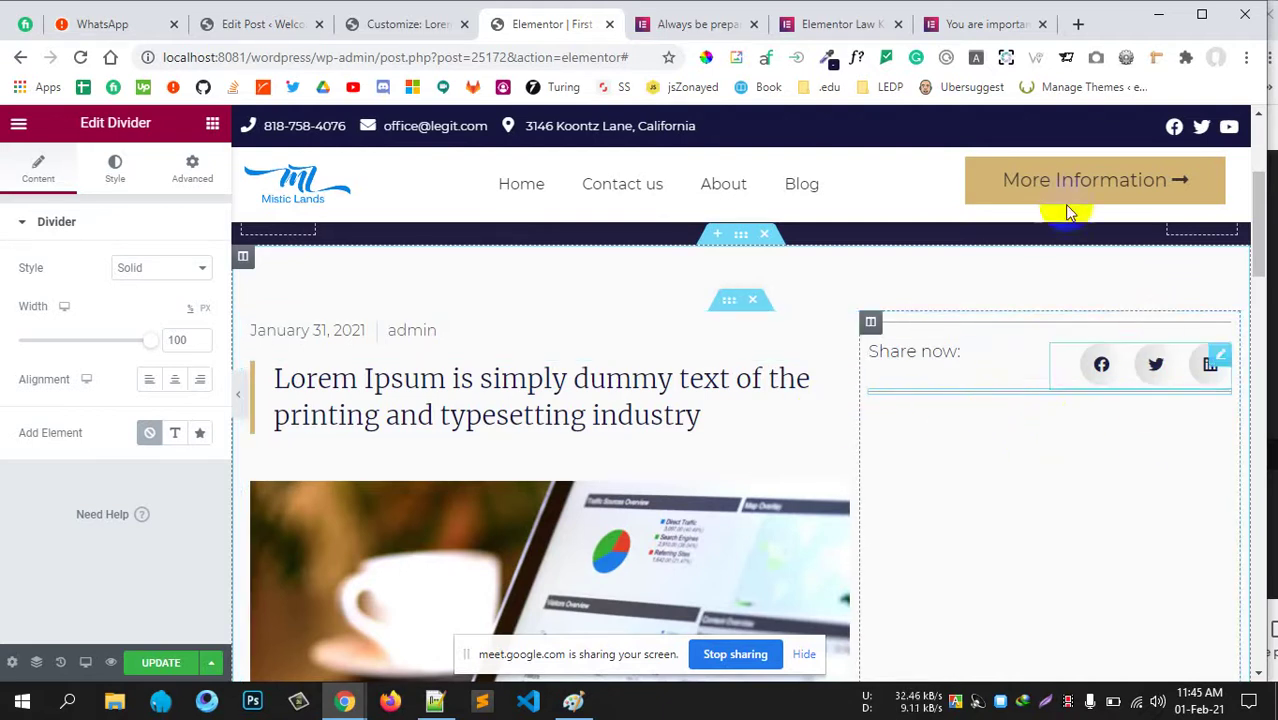
Examine the sidebar of the reference post, including the More Posts list and the message form below it.
left_click(952, 28)
scroll(910, 485, "down", 3)
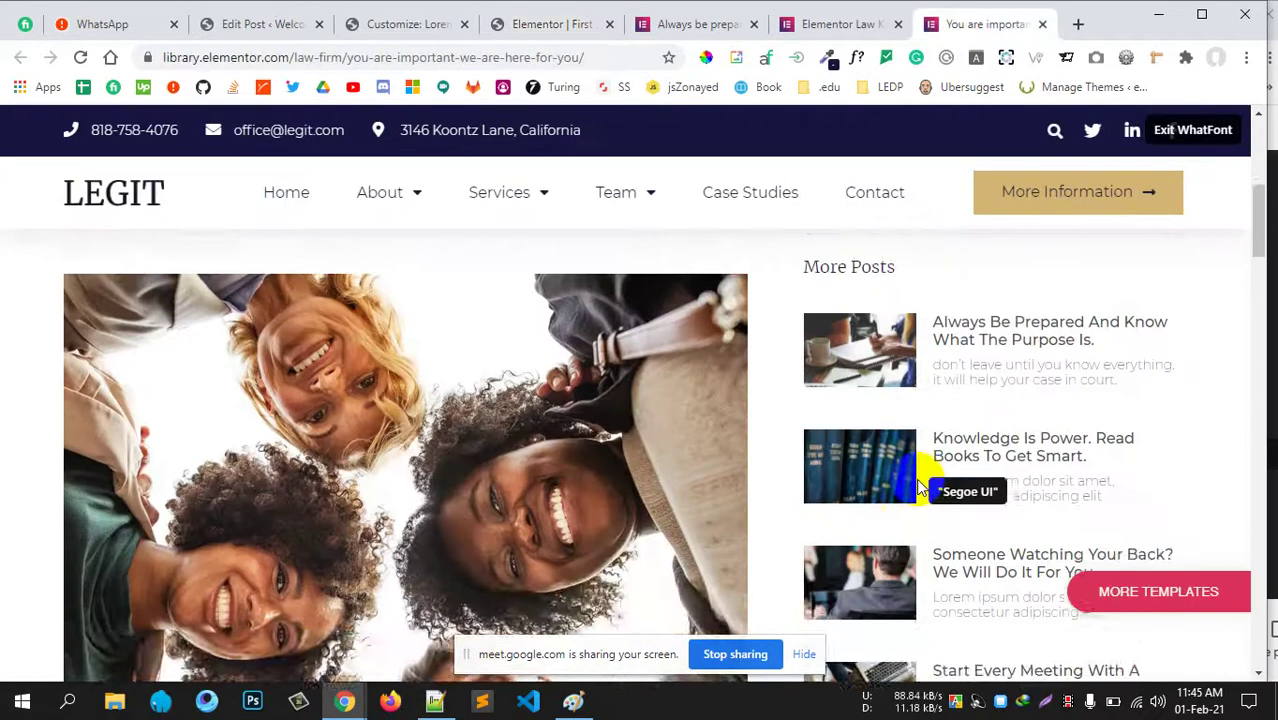
scroll(916, 480, "up", 2)
scroll(941, 491, "down", 5)
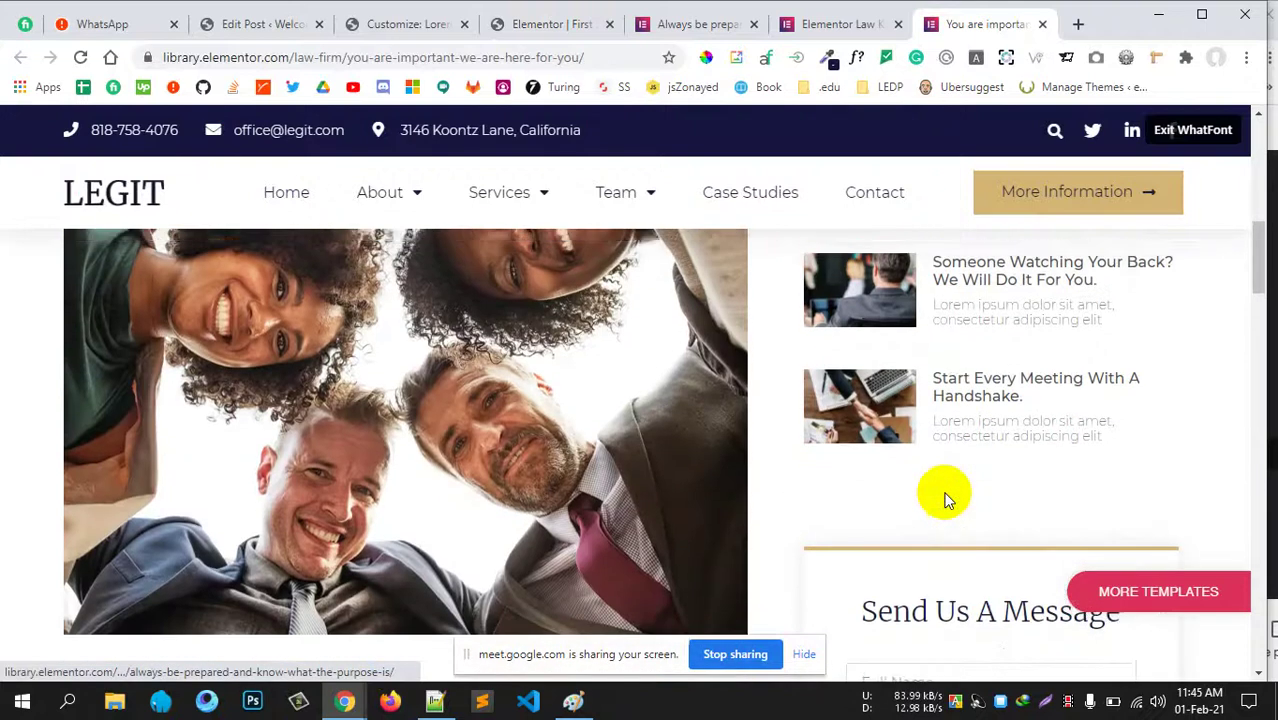
scroll(947, 500, "up", 1)
scroll(948, 495, "up", 2)
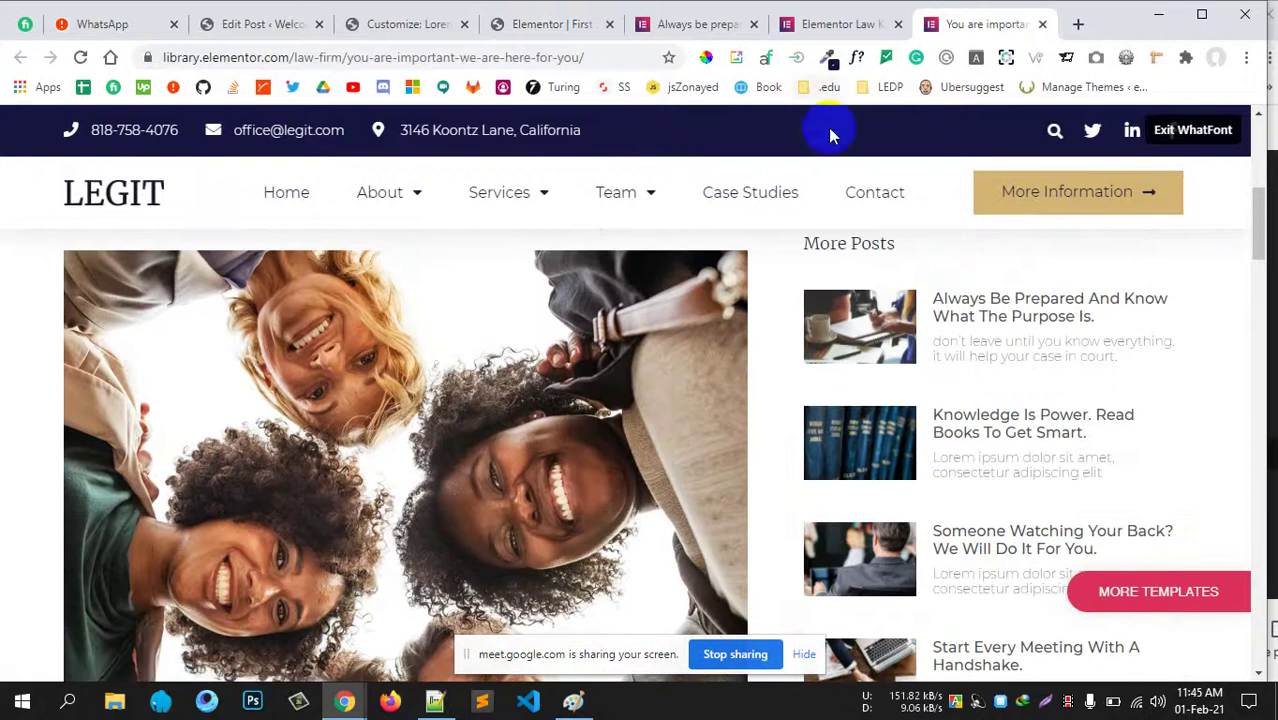
left_click(820, 24)
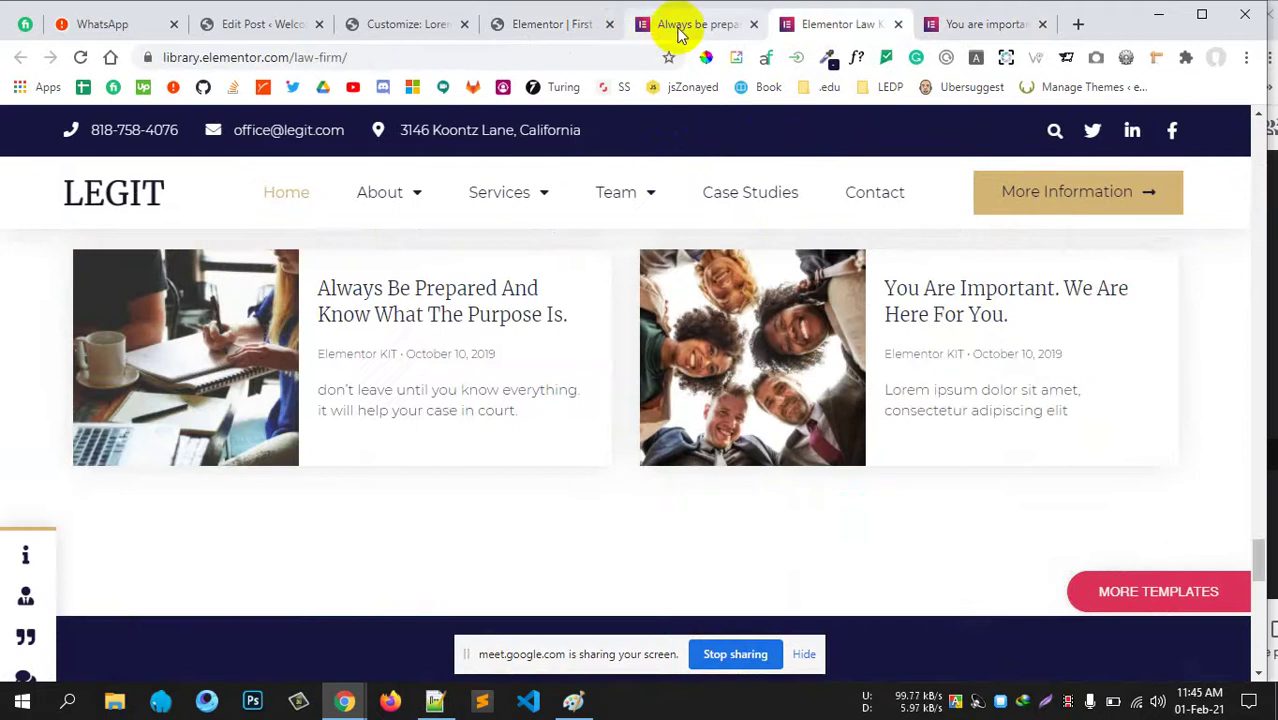
left_click(678, 30)
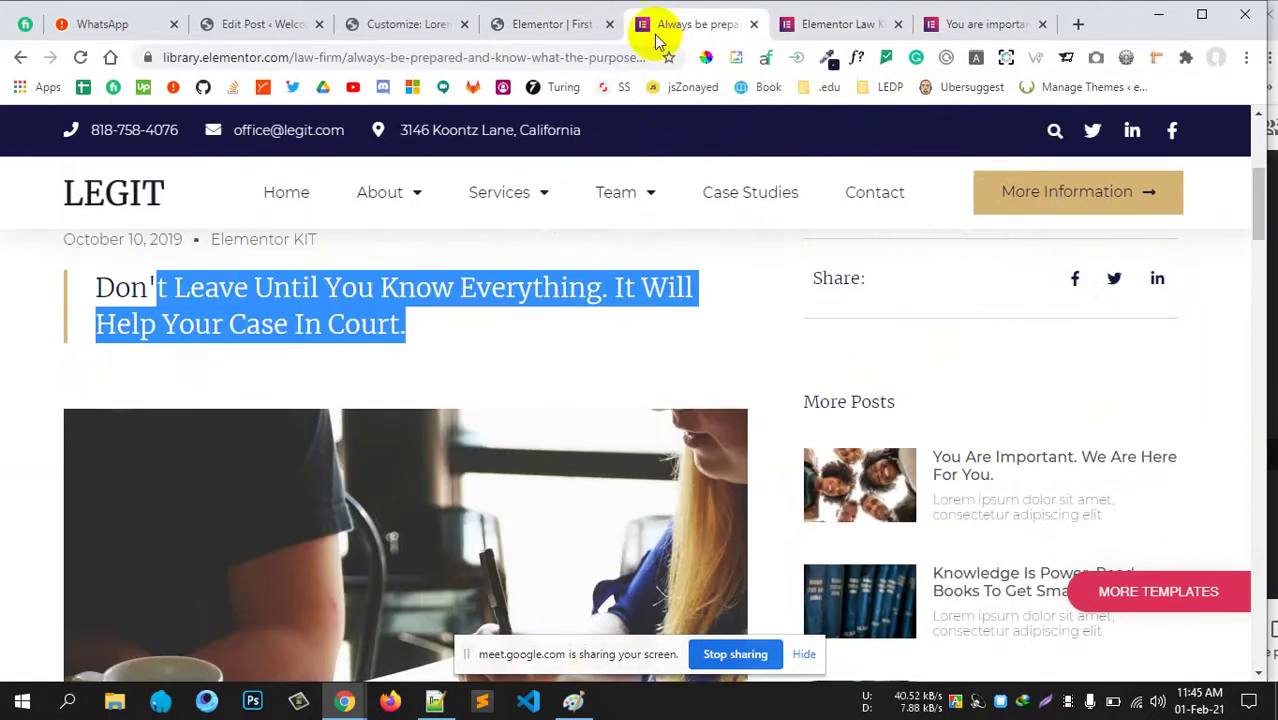
left_click(975, 28)
scroll(918, 487, "down", 5)
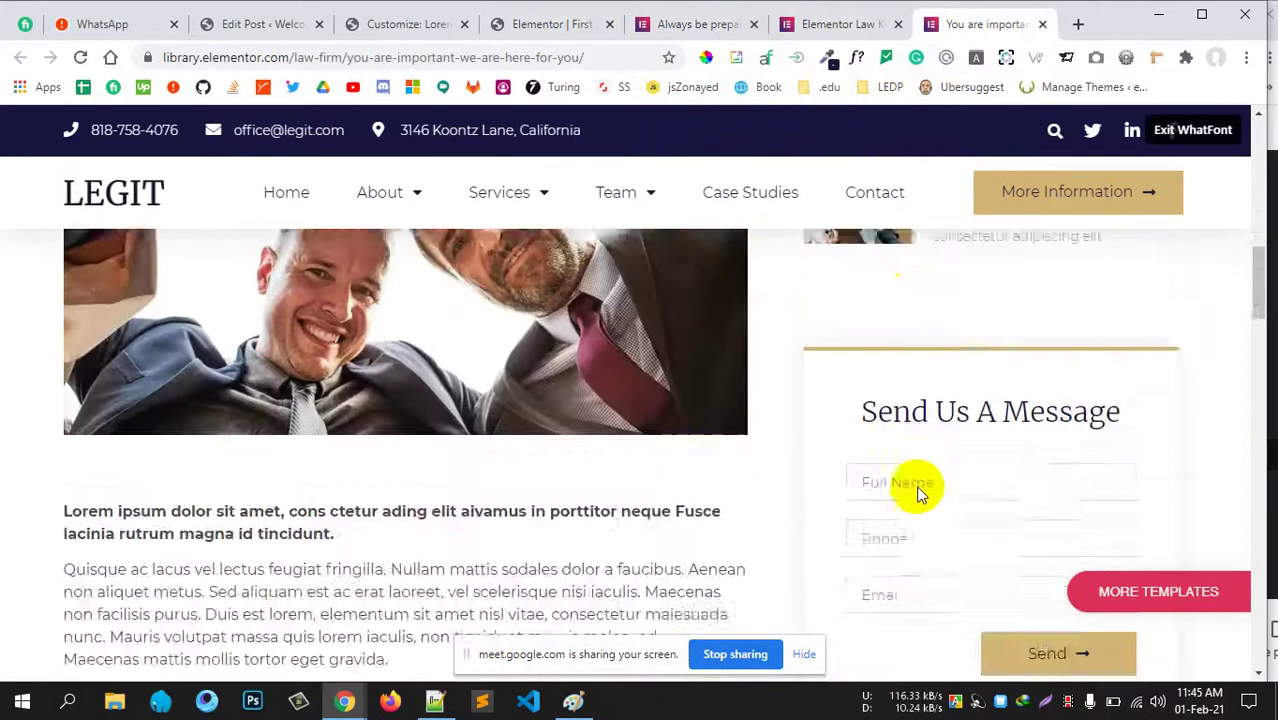
scroll(918, 490, "up", 5)
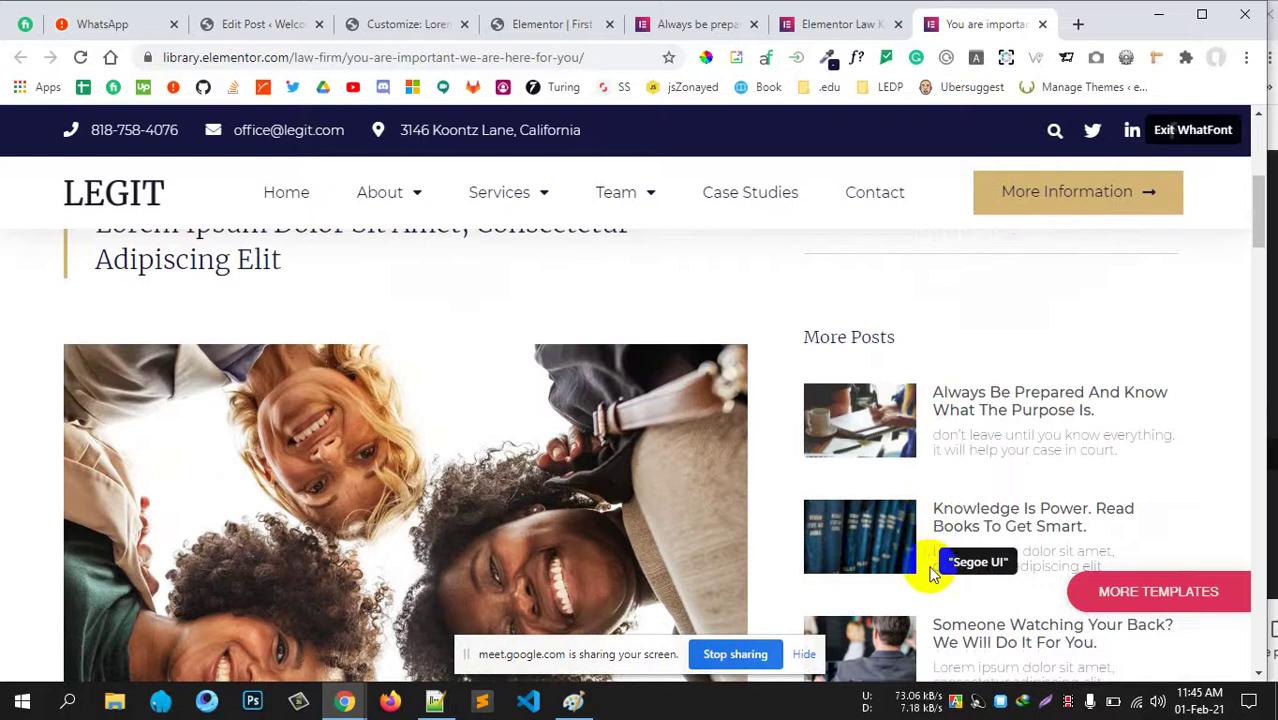
scroll(927, 605, "down", 2)
scroll(927, 600, "up", 1)
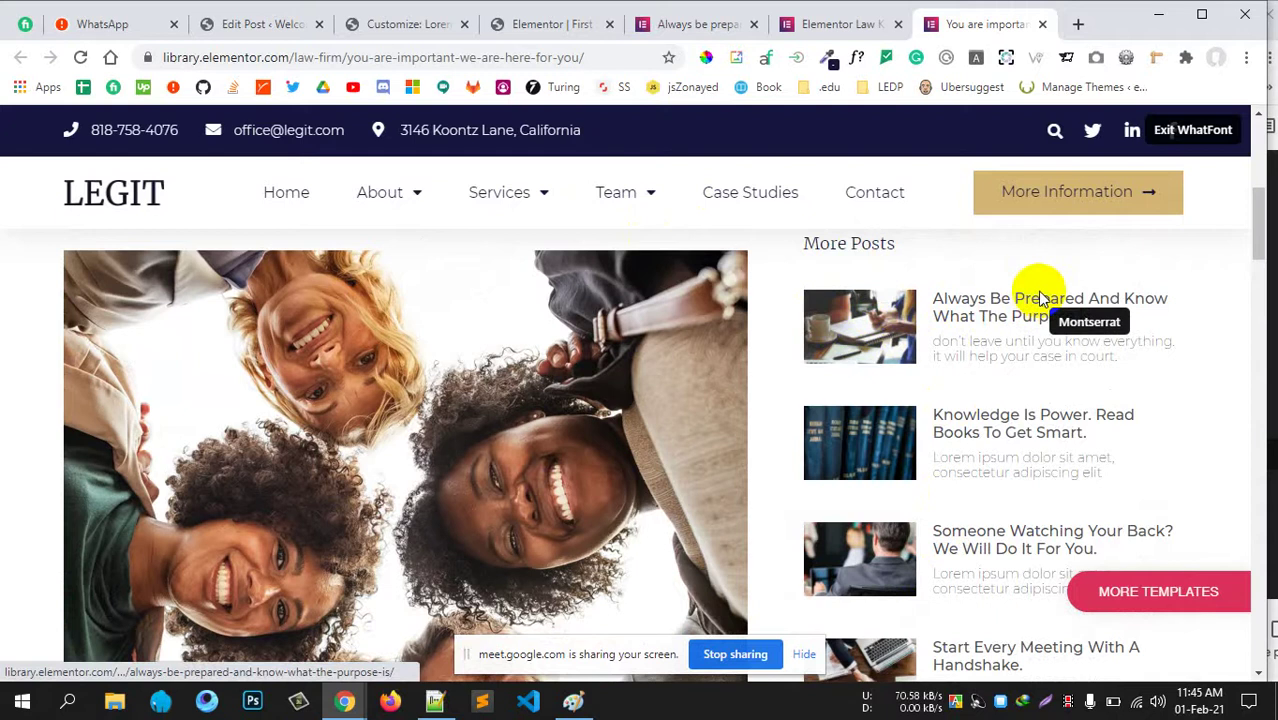
scroll(880, 470, "down", 2)
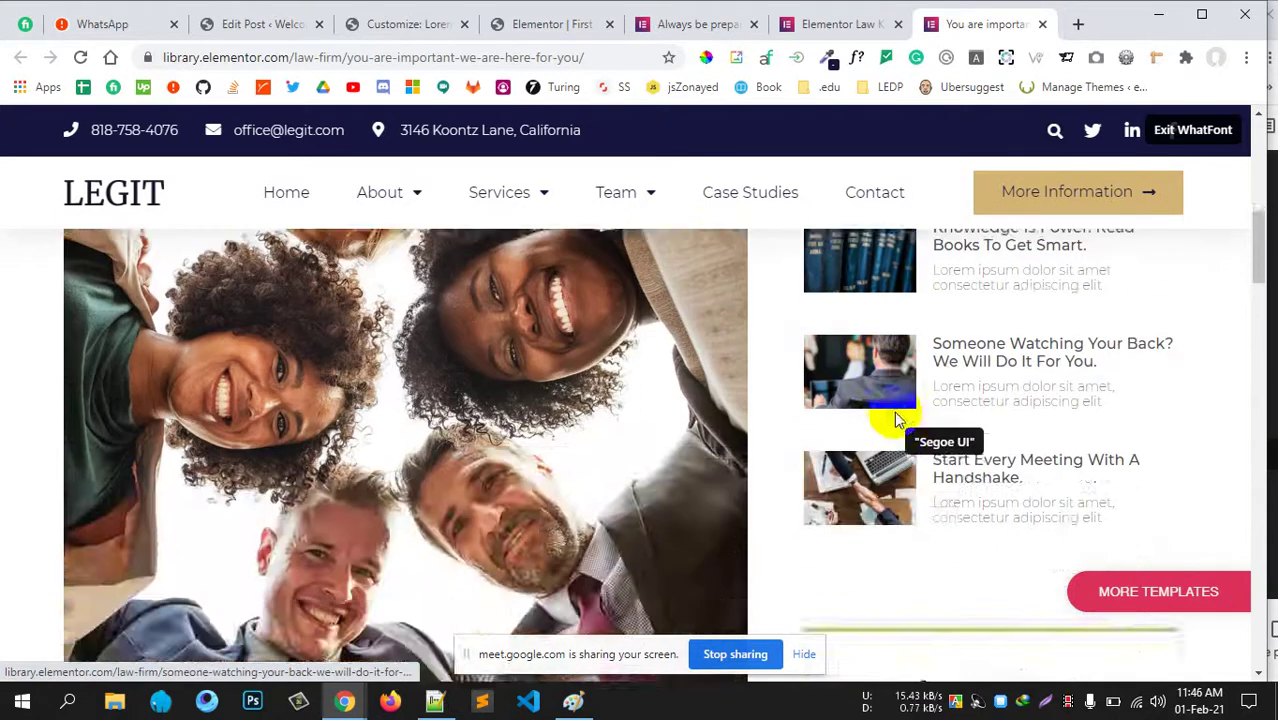
scroll(895, 416, "up", 3)
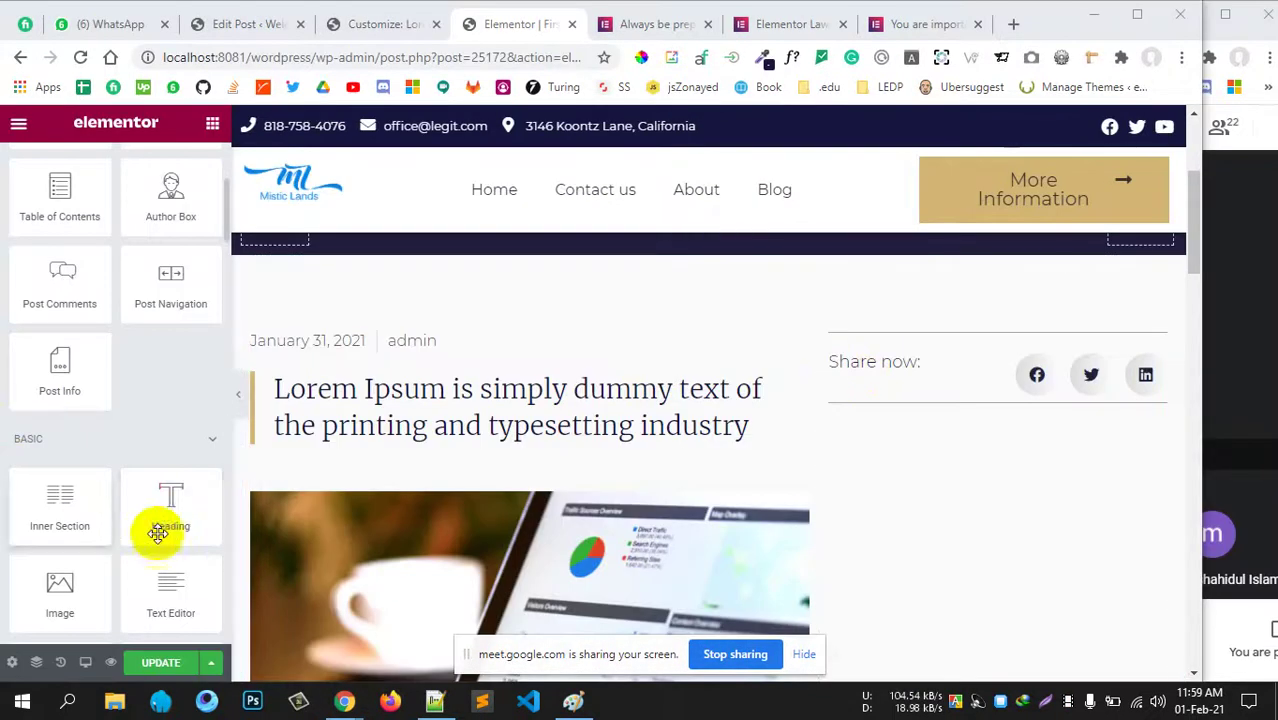
Add a Heading widget below the lower sidebar divider and set its title to "More posts".
left_click_drag(157, 528, 958, 406)
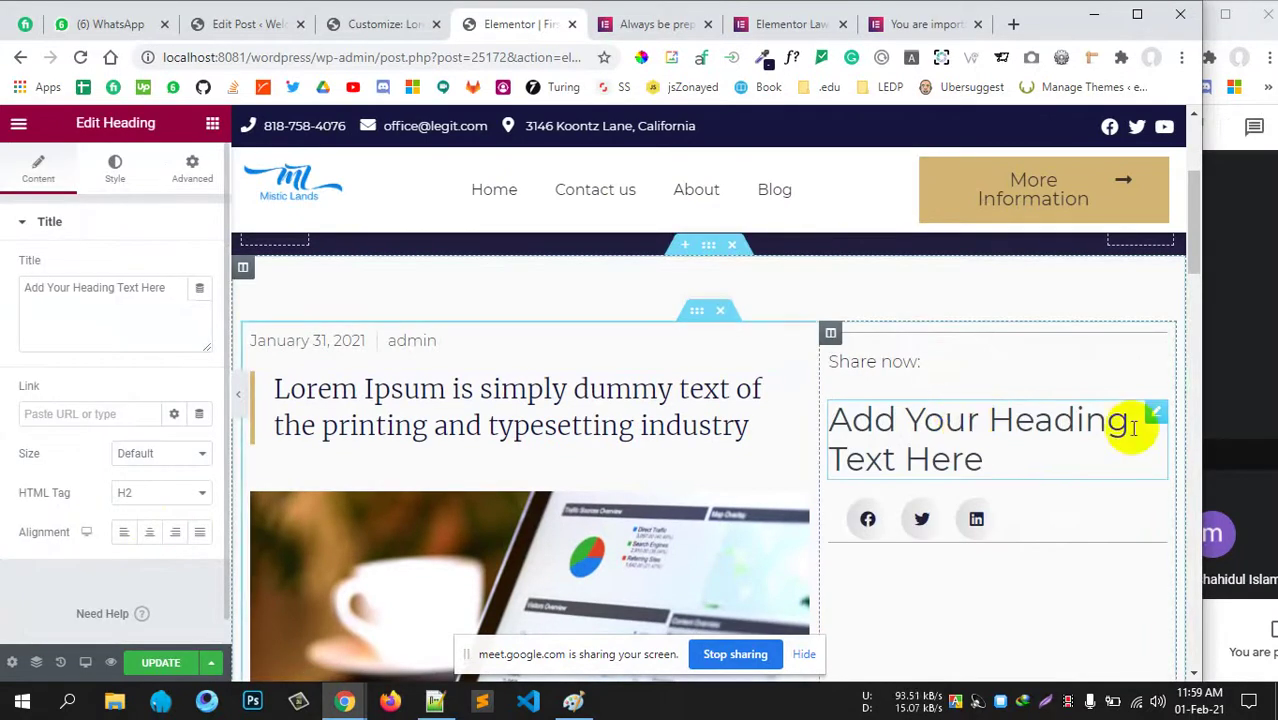
left_click_drag(1160, 418, 955, 497)
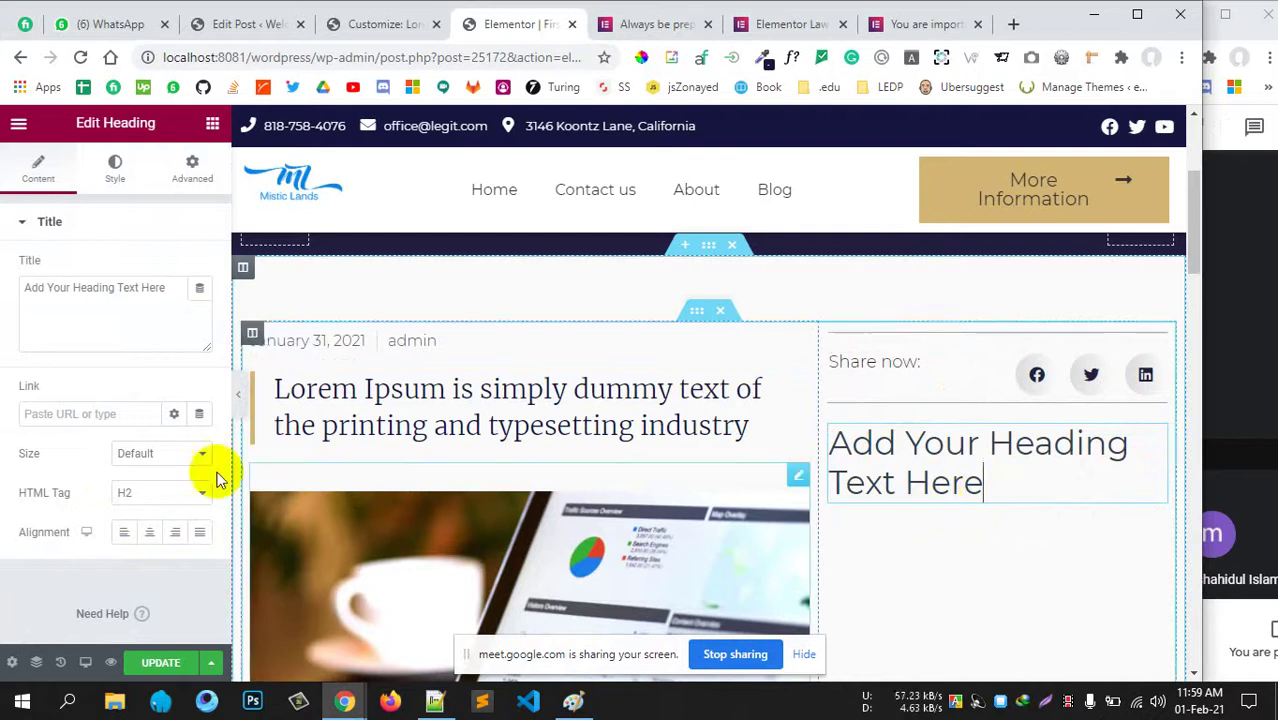
triple_click(94, 290)
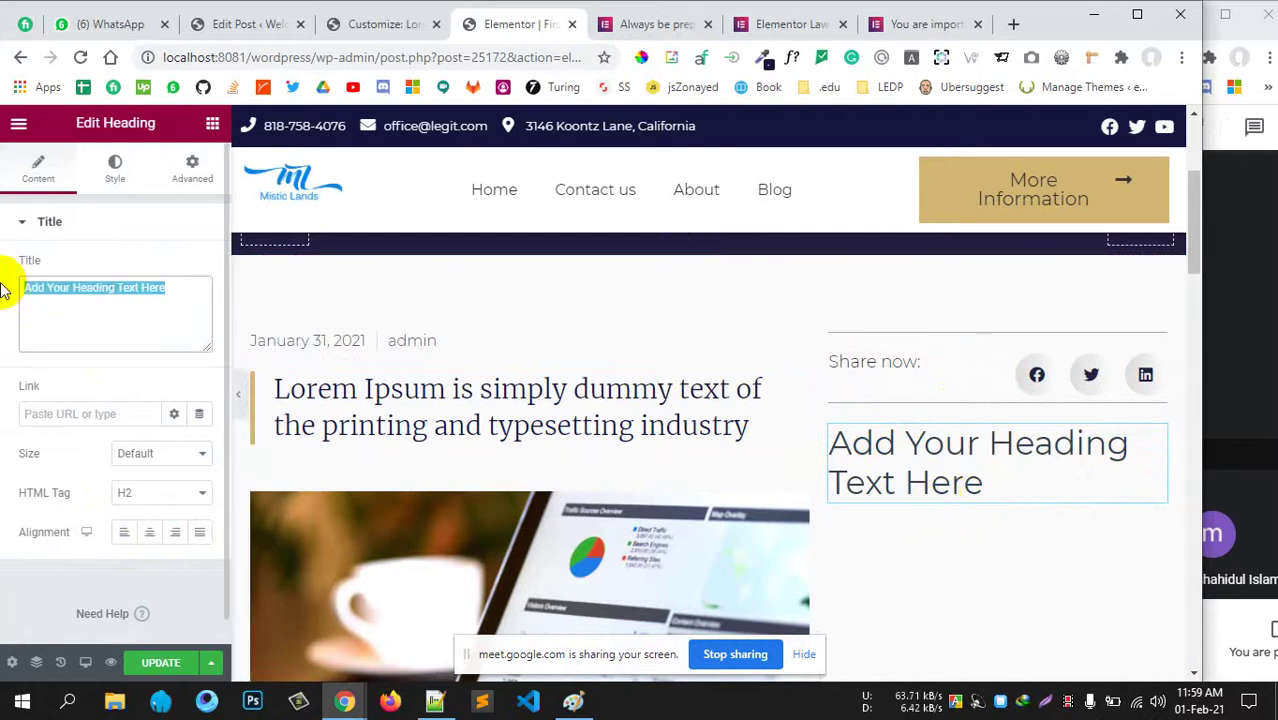
type("More posts")
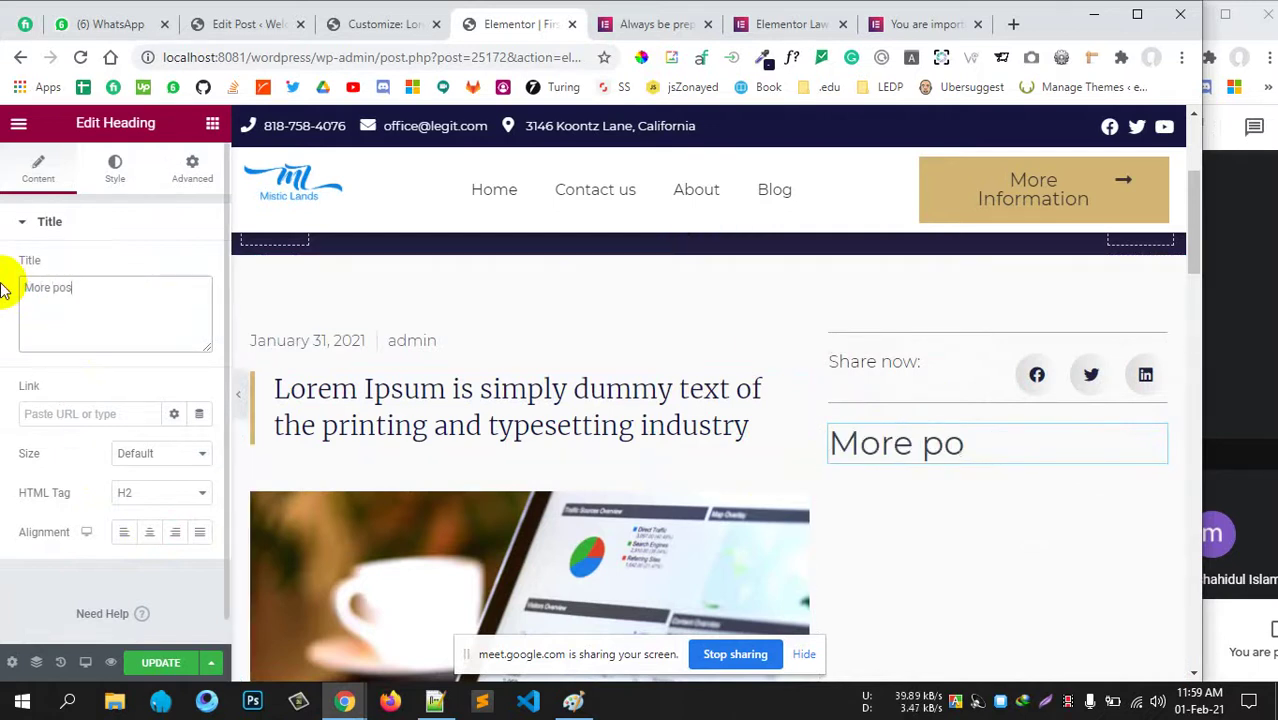
Inspect the font details of the "More Posts" heading on the reference post, select its color code, and return to the Elementor editor.
left_click(921, 24)
scroll(893, 617, "down", 2)
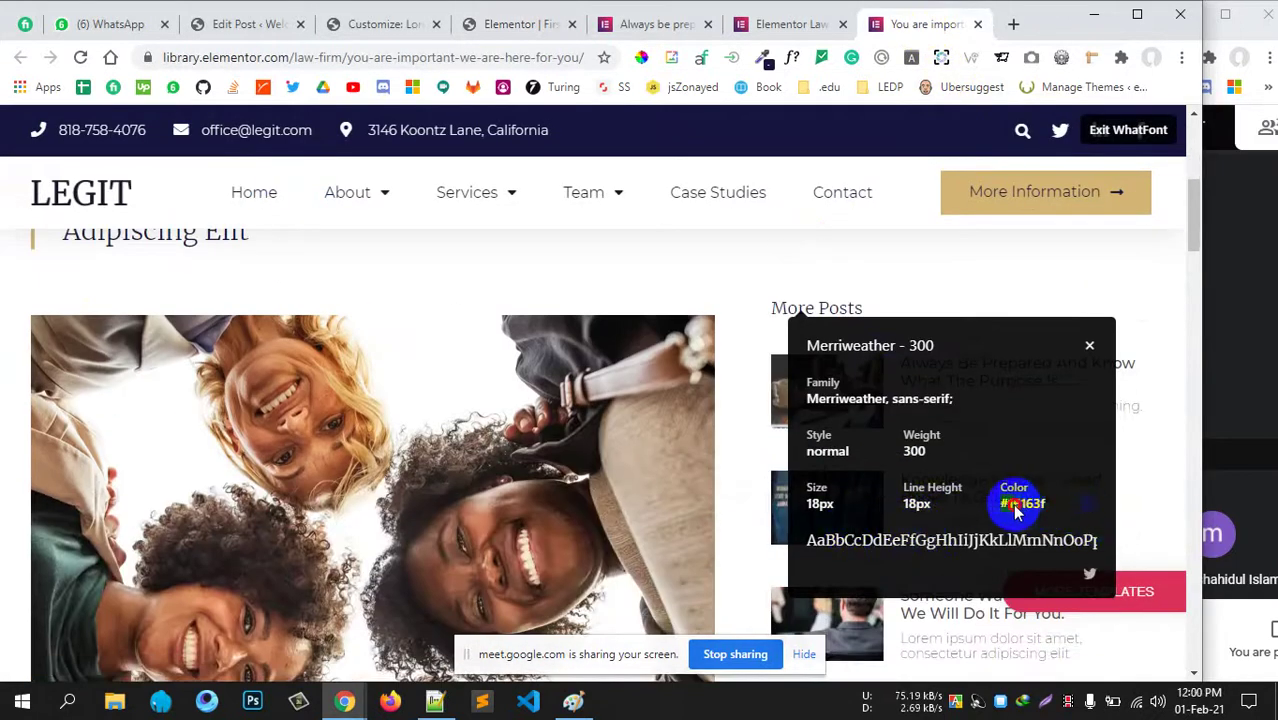
left_click(1064, 507)
left_click_drag(1014, 506, 1048, 507)
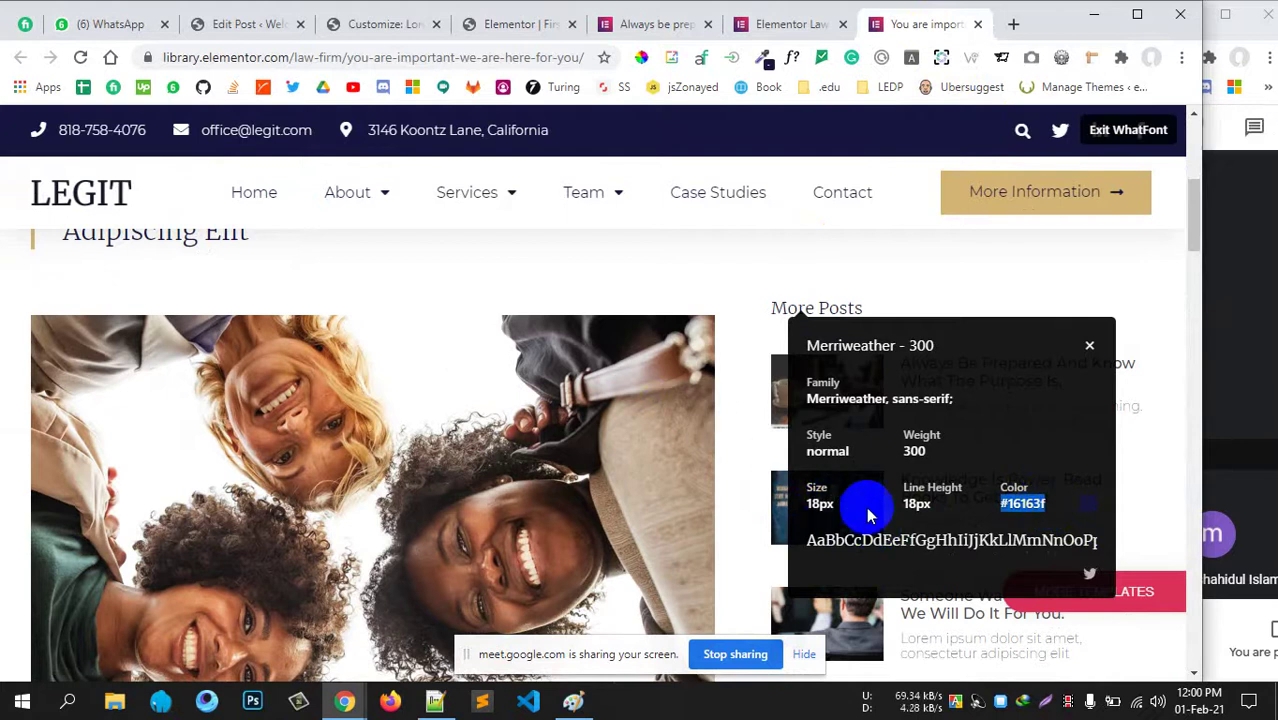
left_click(770, 30)
left_click(645, 24)
left_click(490, 30)
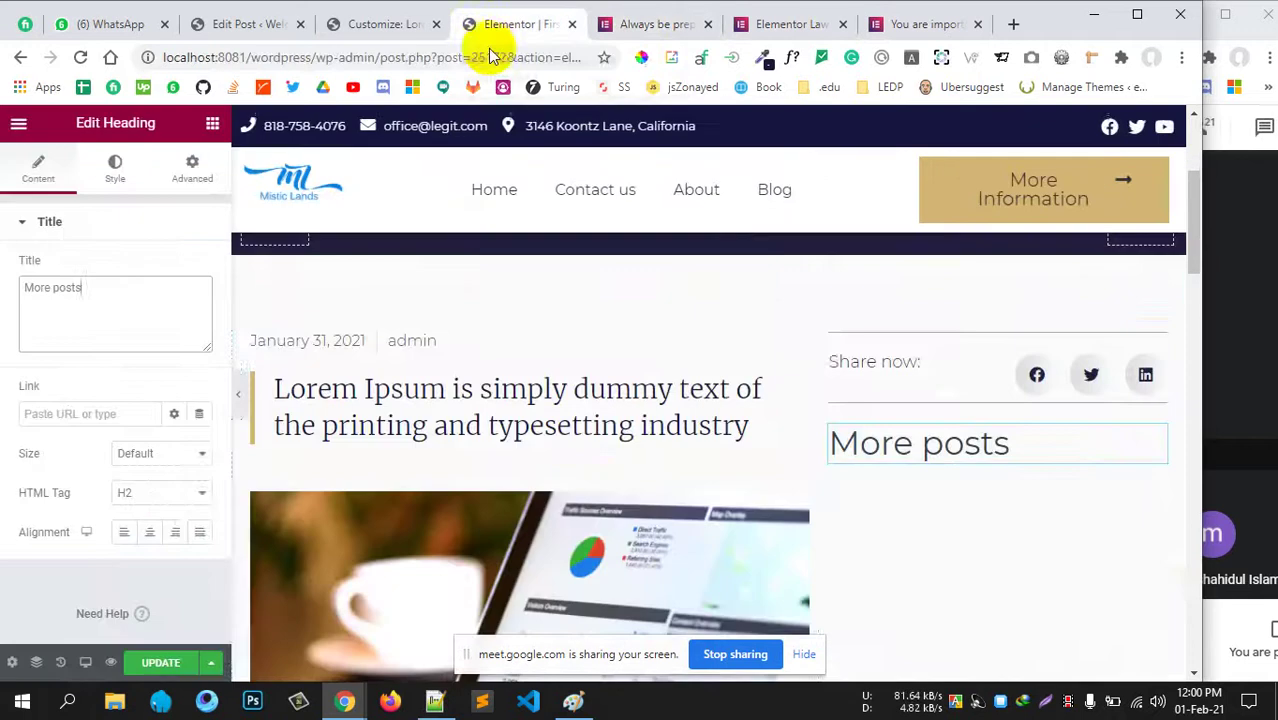
Set the "More posts" heading's typography to the Merriweather family at a size of 18 px.
left_click(128, 176)
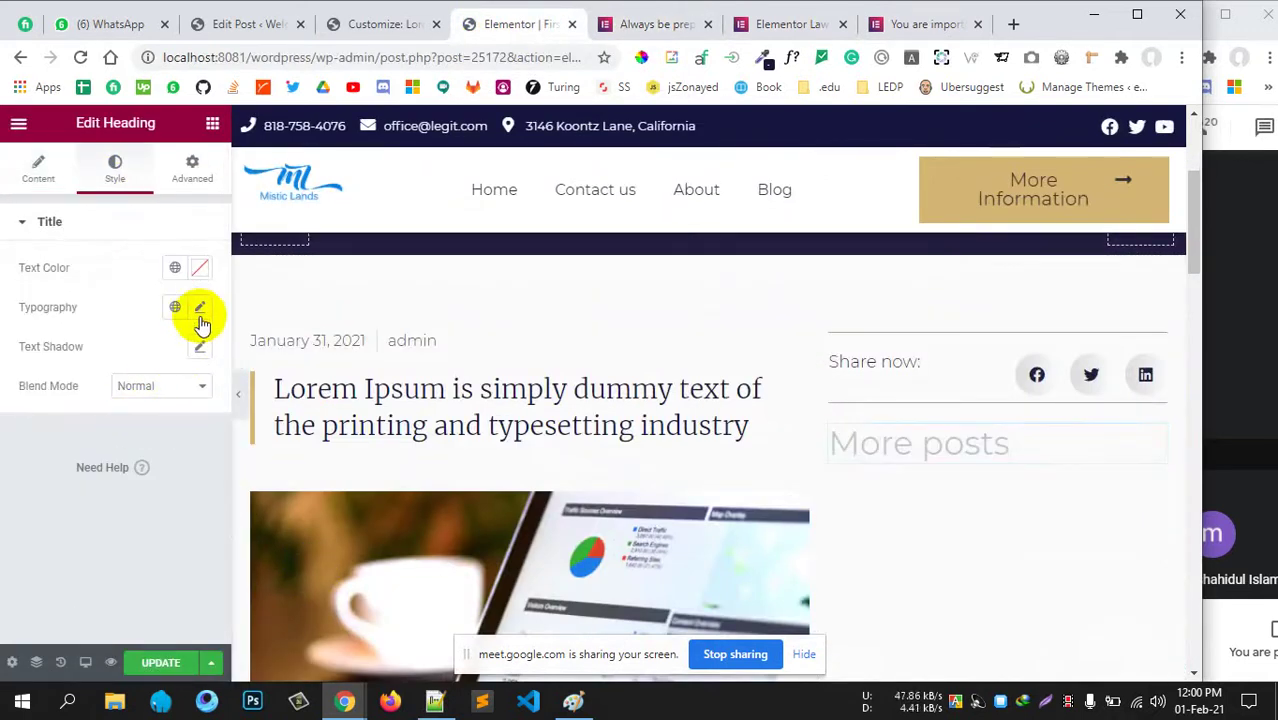
left_click(200, 310)
left_click(160, 404)
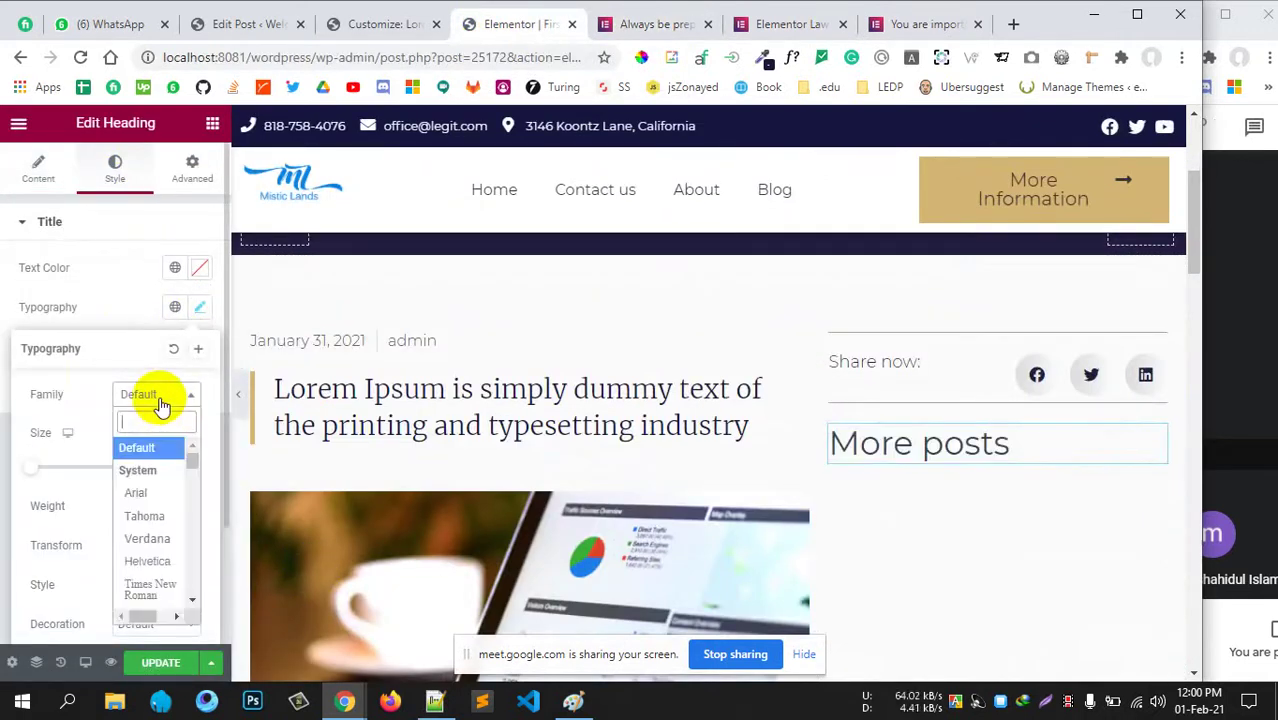
type("merri")
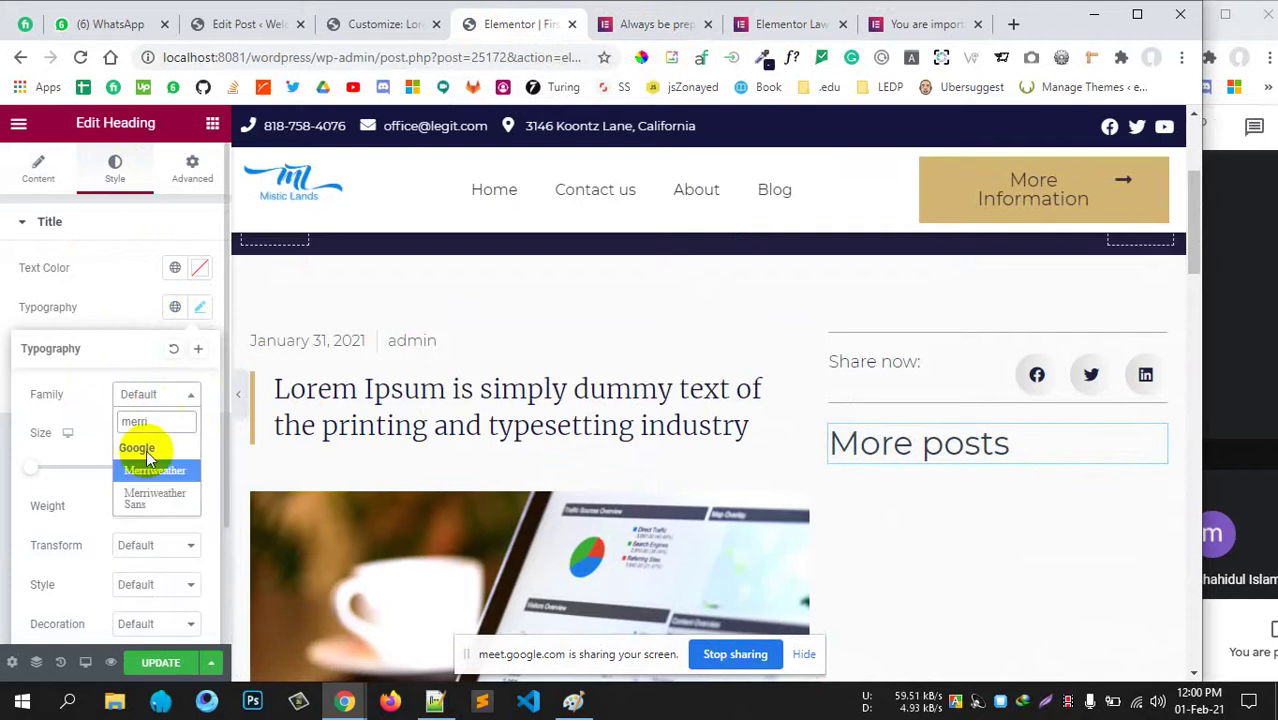
left_click(160, 471)
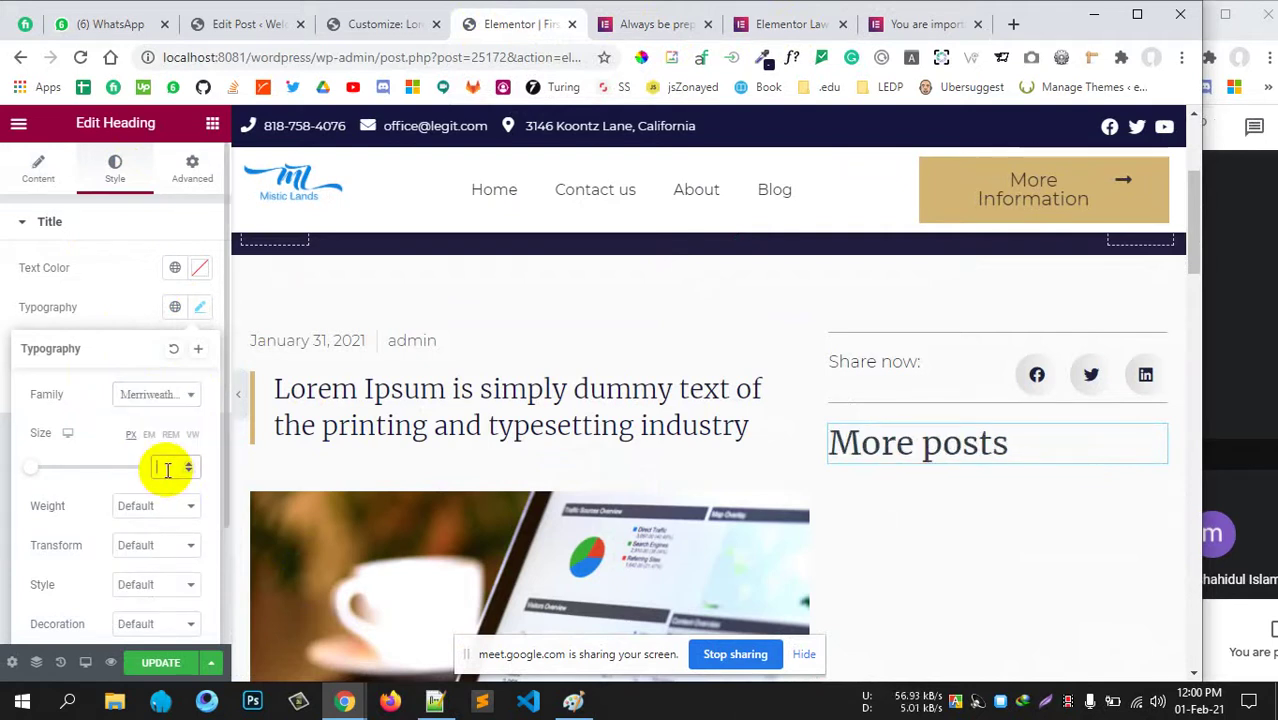
left_click(168, 462)
type("18")
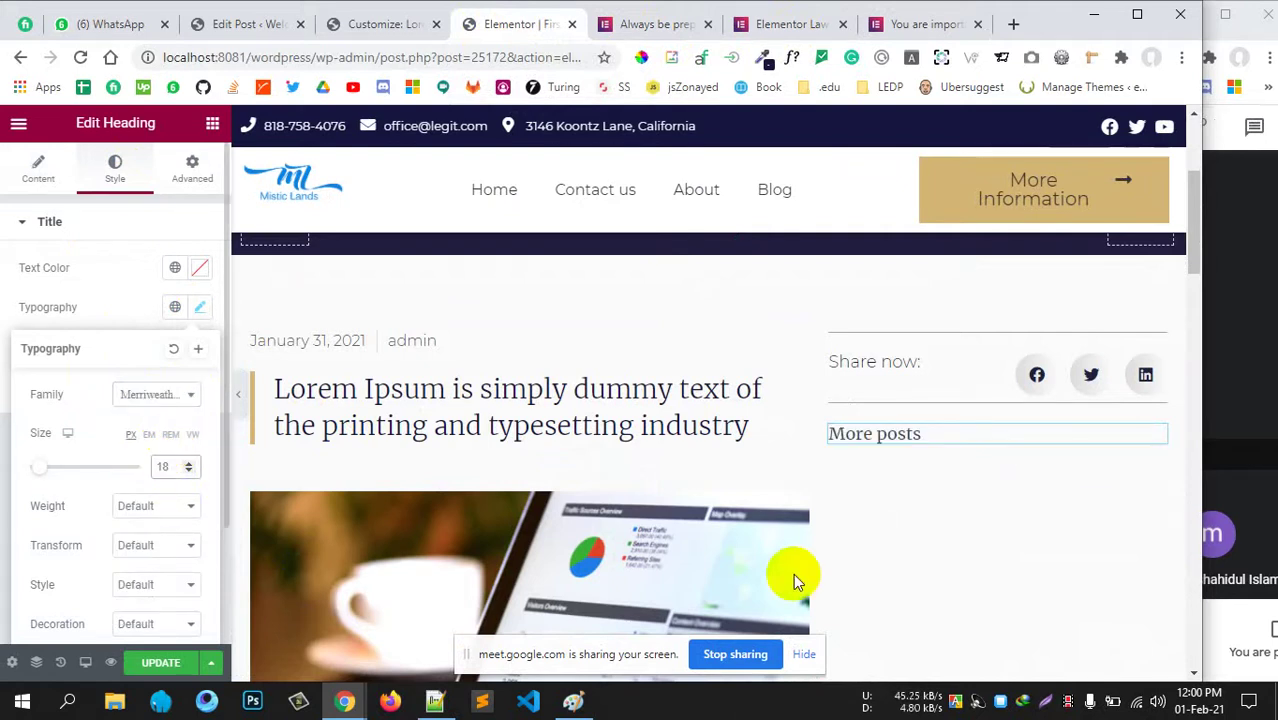
Compare the "More posts" heading with the More Posts list on the reference post and return to the Elementor editor.
scroll(985, 512, "down", 1)
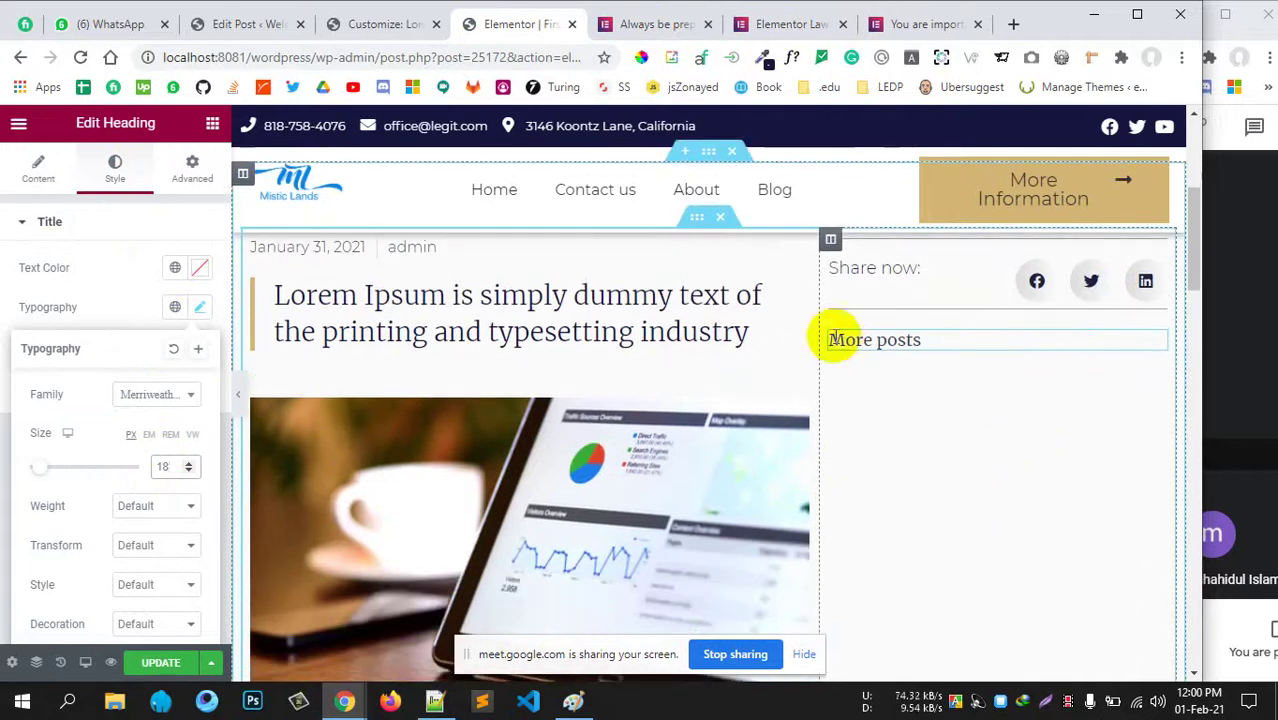
scroll(925, 499, "up", 2)
scroll(925, 499, "down", 2)
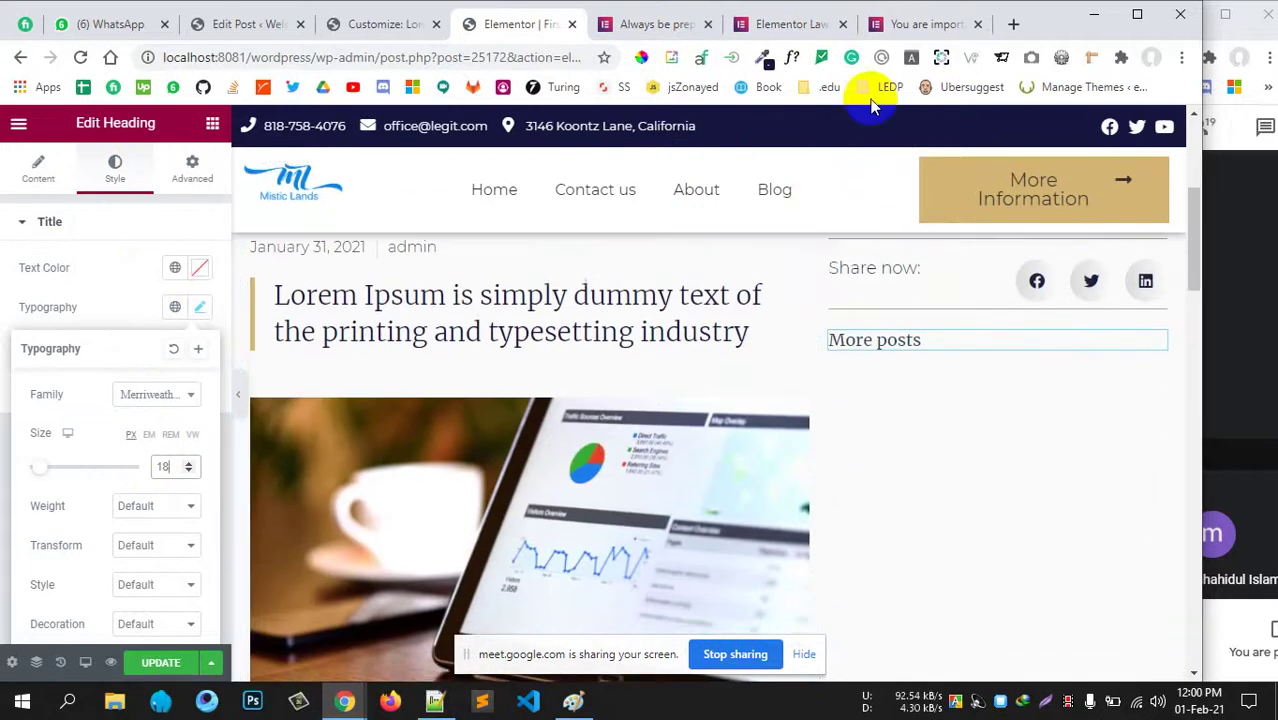
left_click(915, 33)
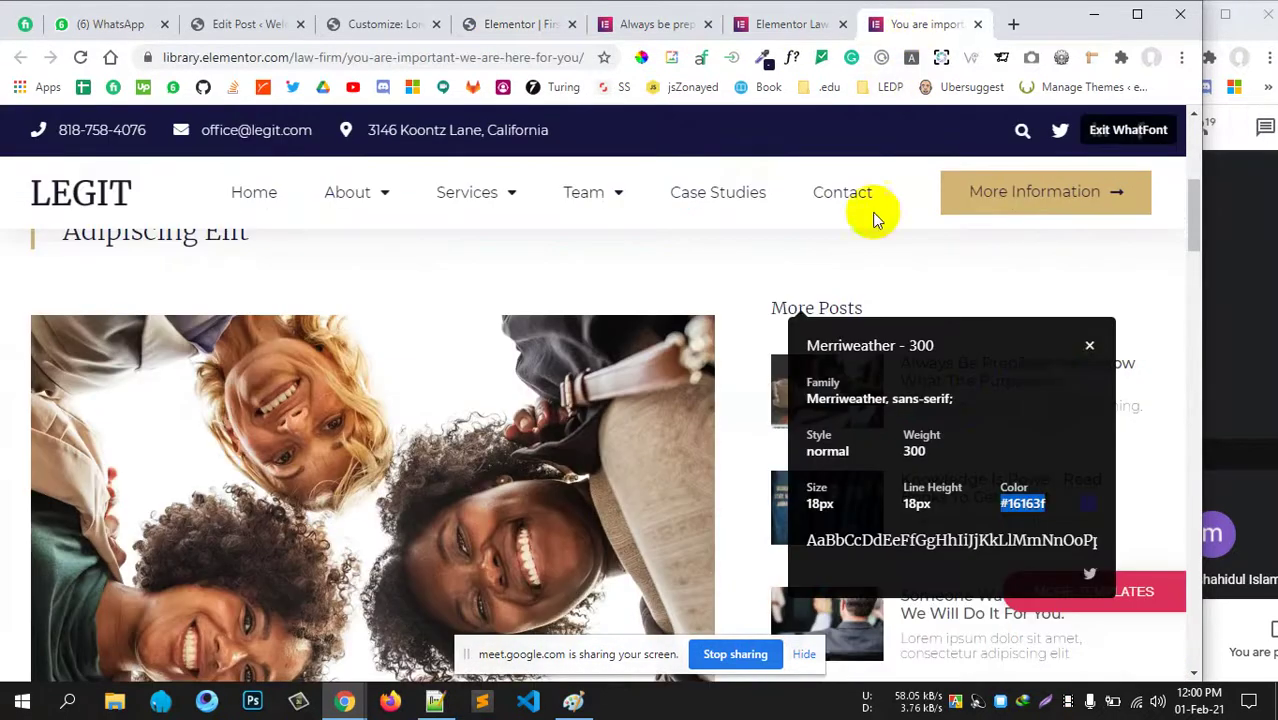
left_click(1089, 350)
scroll(1000, 320, "down", 1)
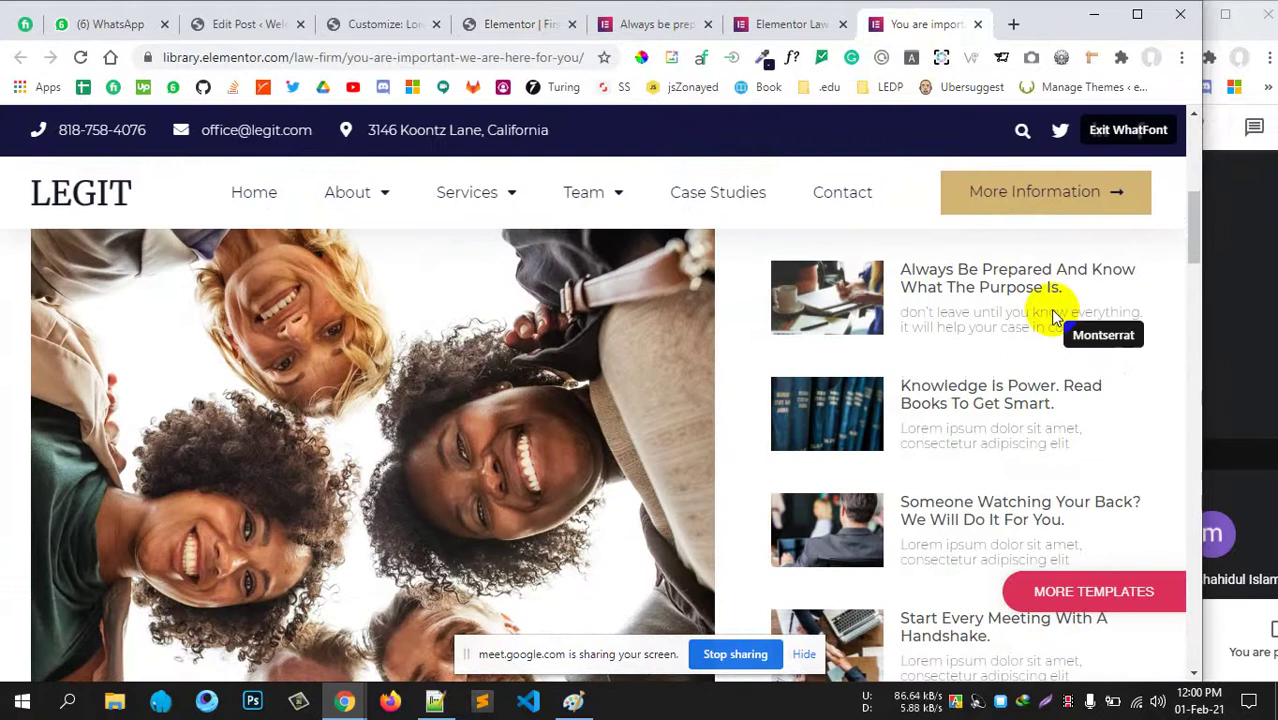
scroll(1050, 314, "down", 2)
scroll(1050, 314, "up", 2)
left_click(790, 23)
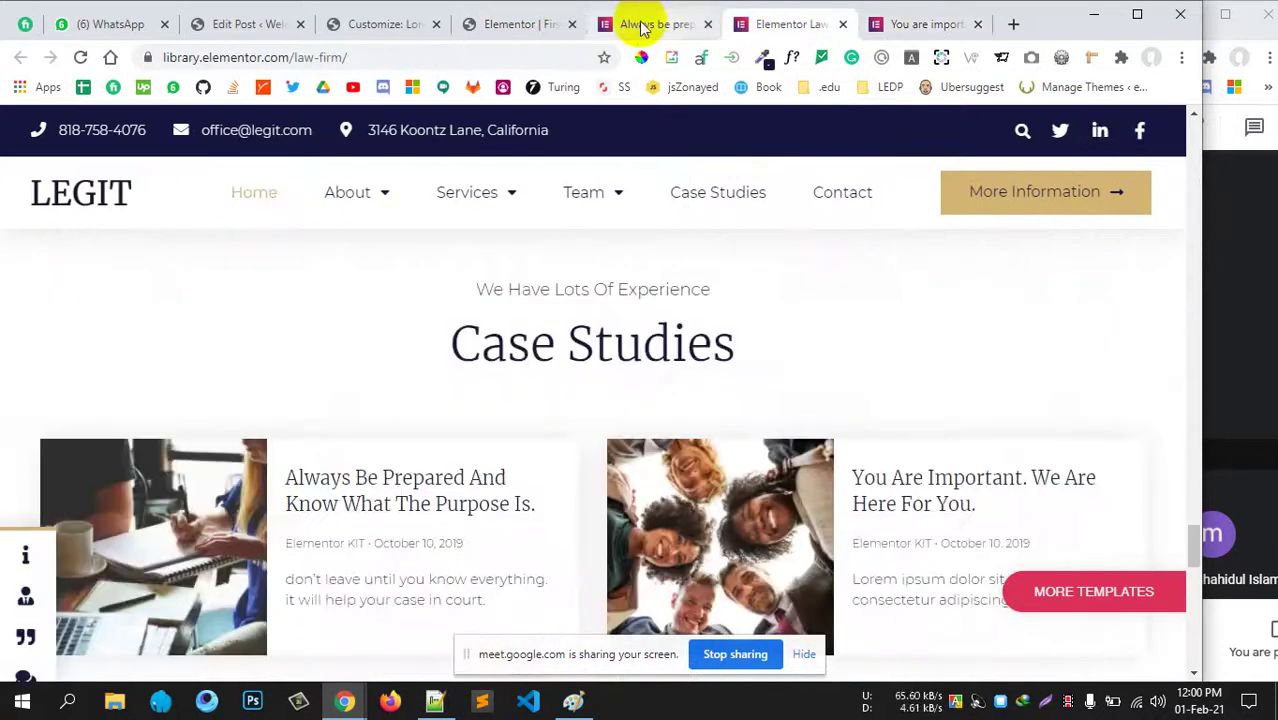
left_click(641, 28)
left_click(543, 30)
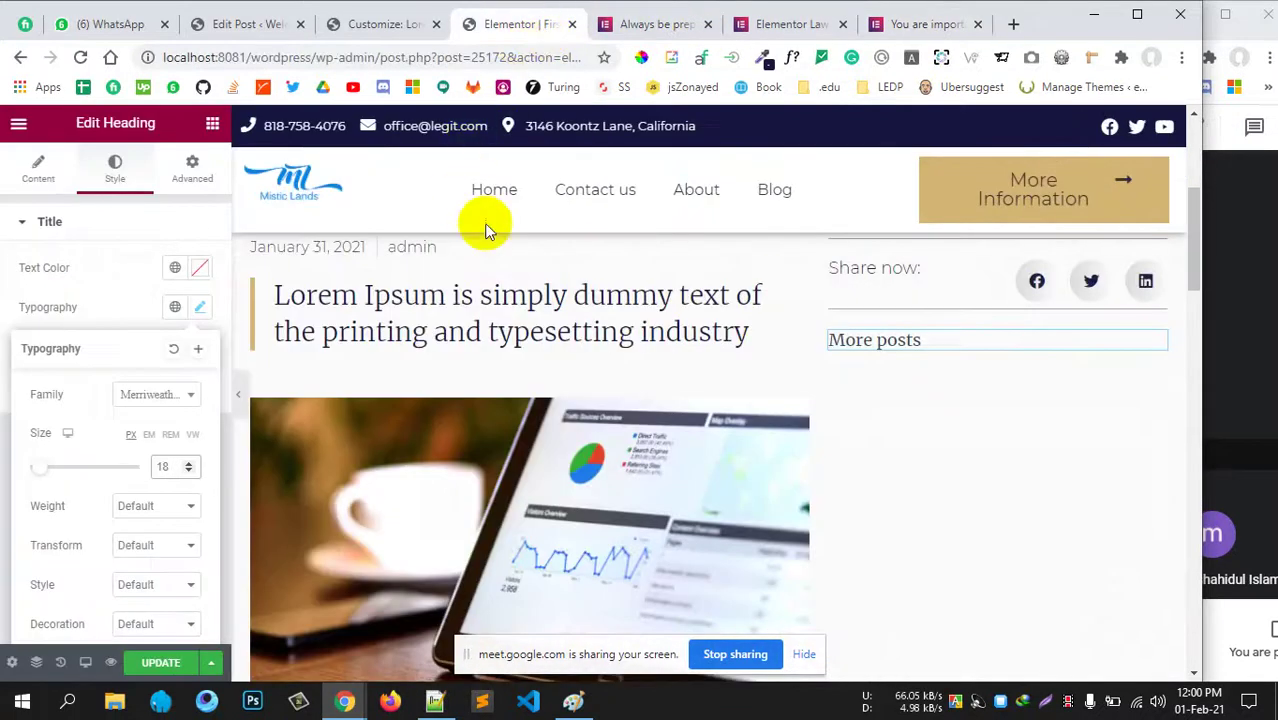
left_click(125, 321)
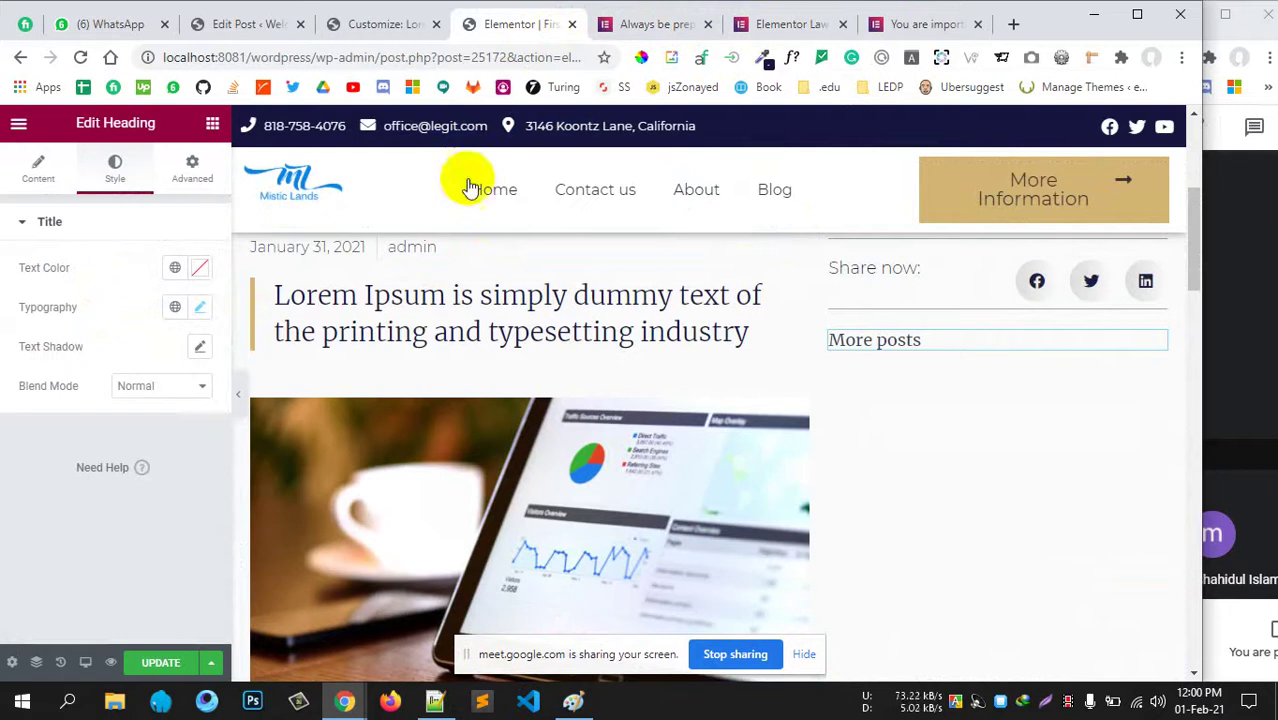
Find the Posts widget and add it below the "More posts" heading in the sidebar.
left_click(212, 123)
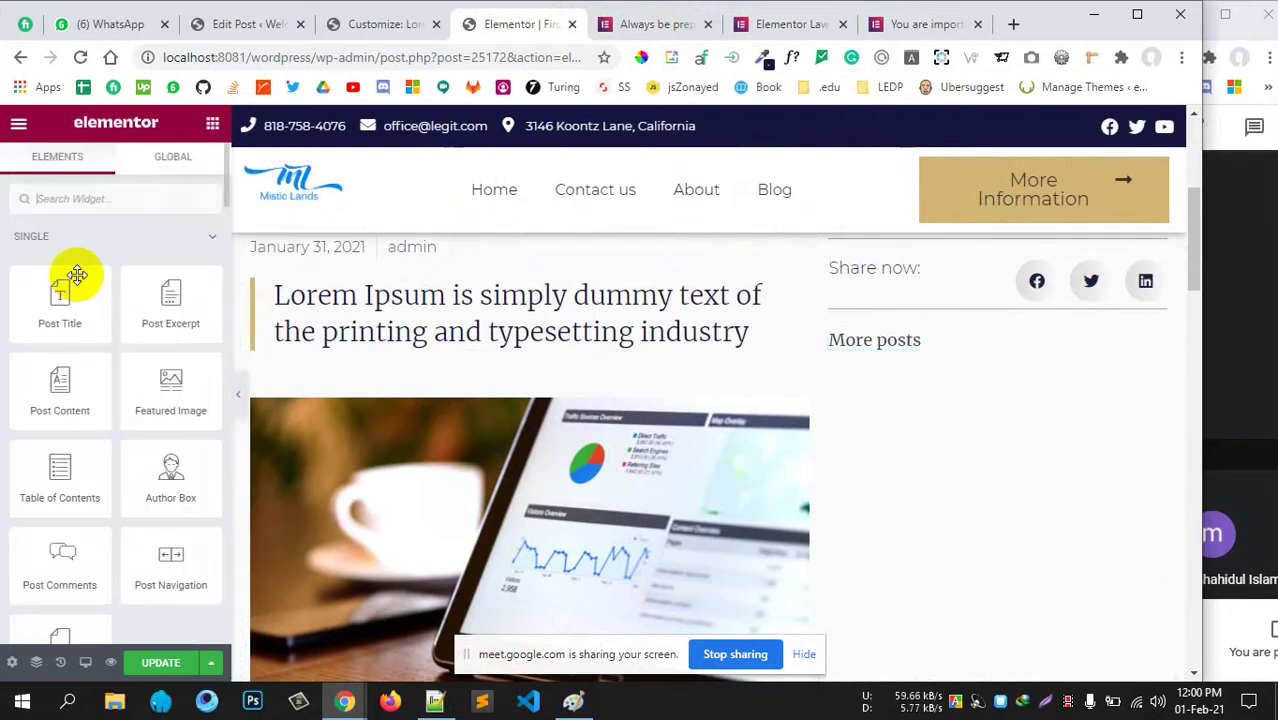
type("posts")
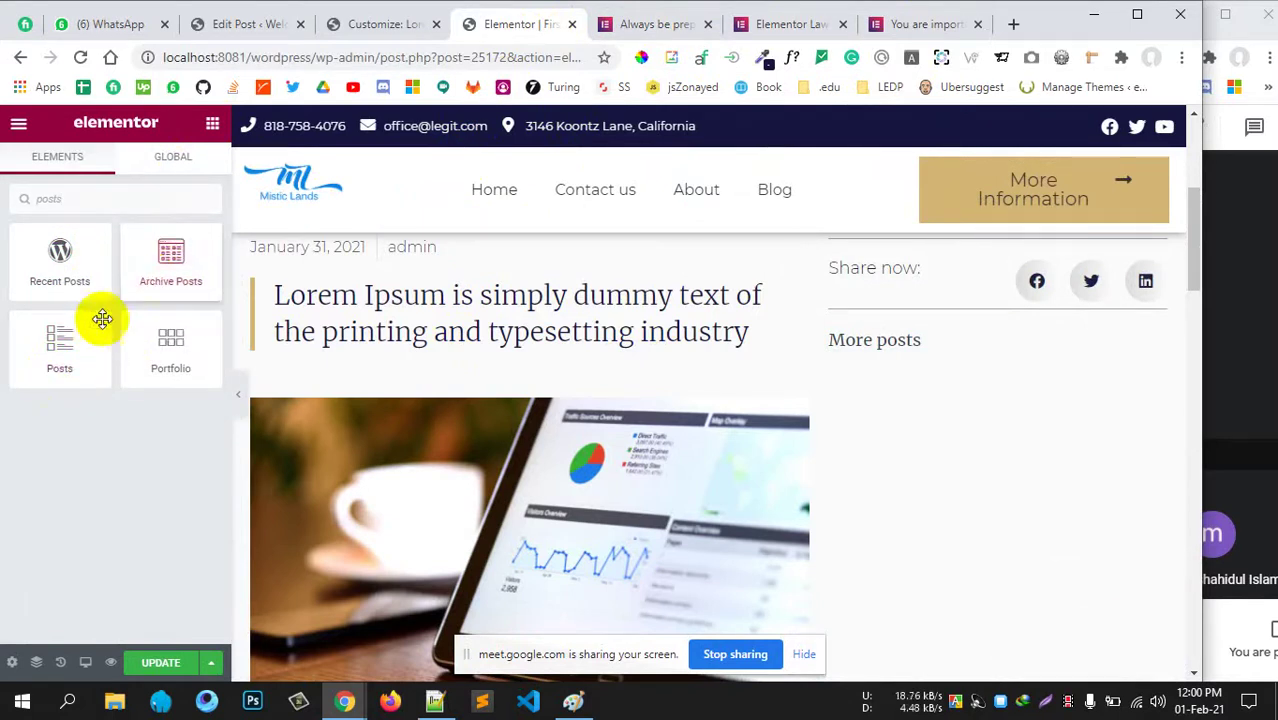
left_click_drag(100, 320, 893, 348)
left_click_drag(1044, 512, 870, 556)
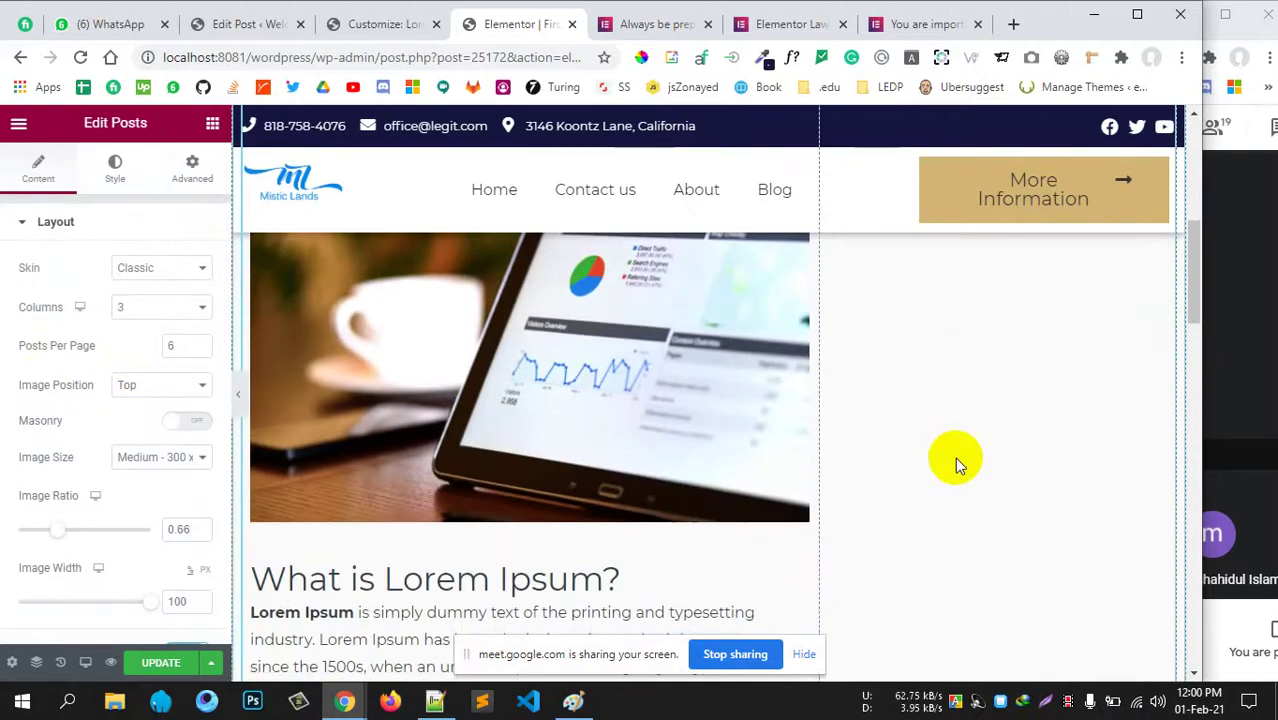
scroll(960, 440, "down", 3)
scroll(970, 428, "up", 2)
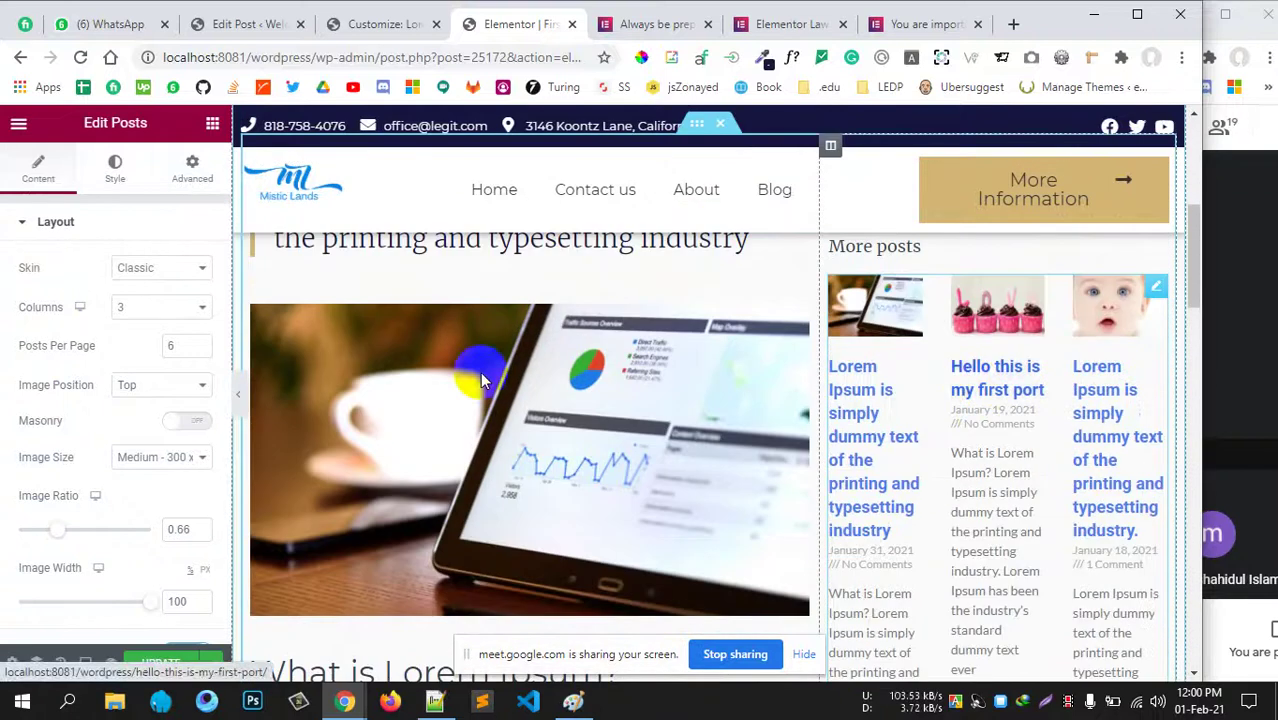
Try the Cards skin on the sidebar's Posts widget.
left_click(137, 272)
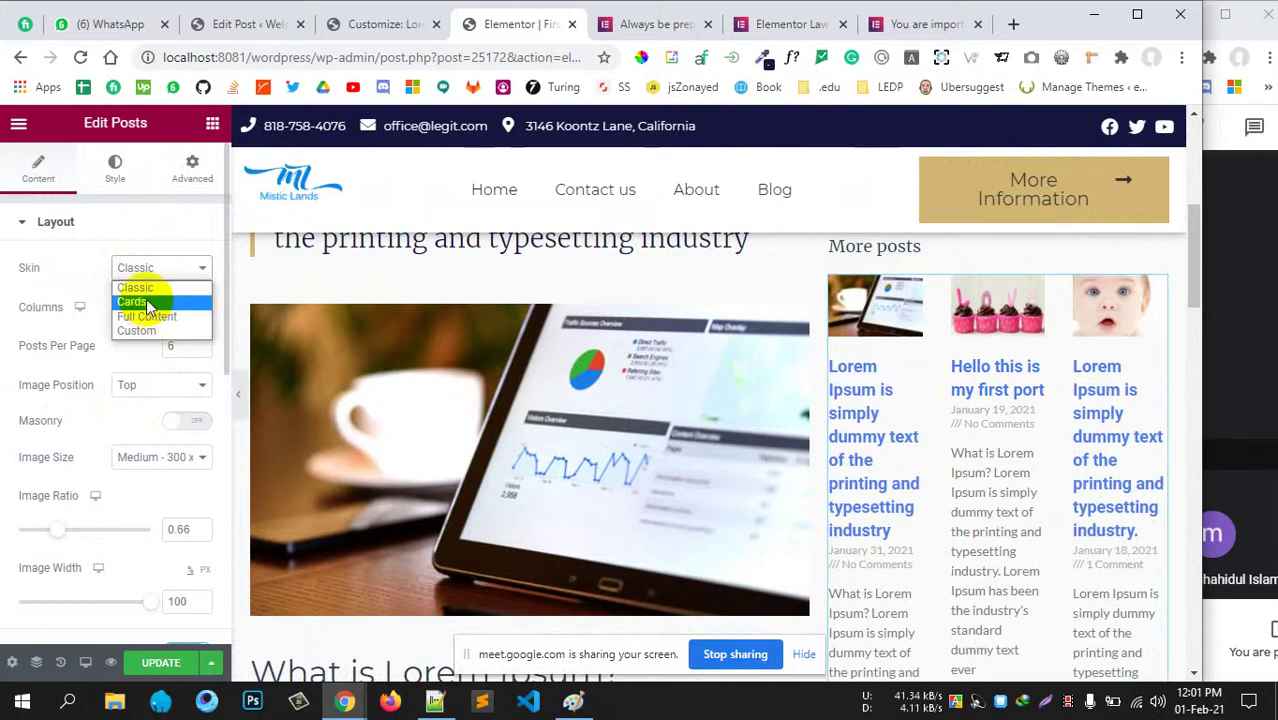
left_click(146, 303)
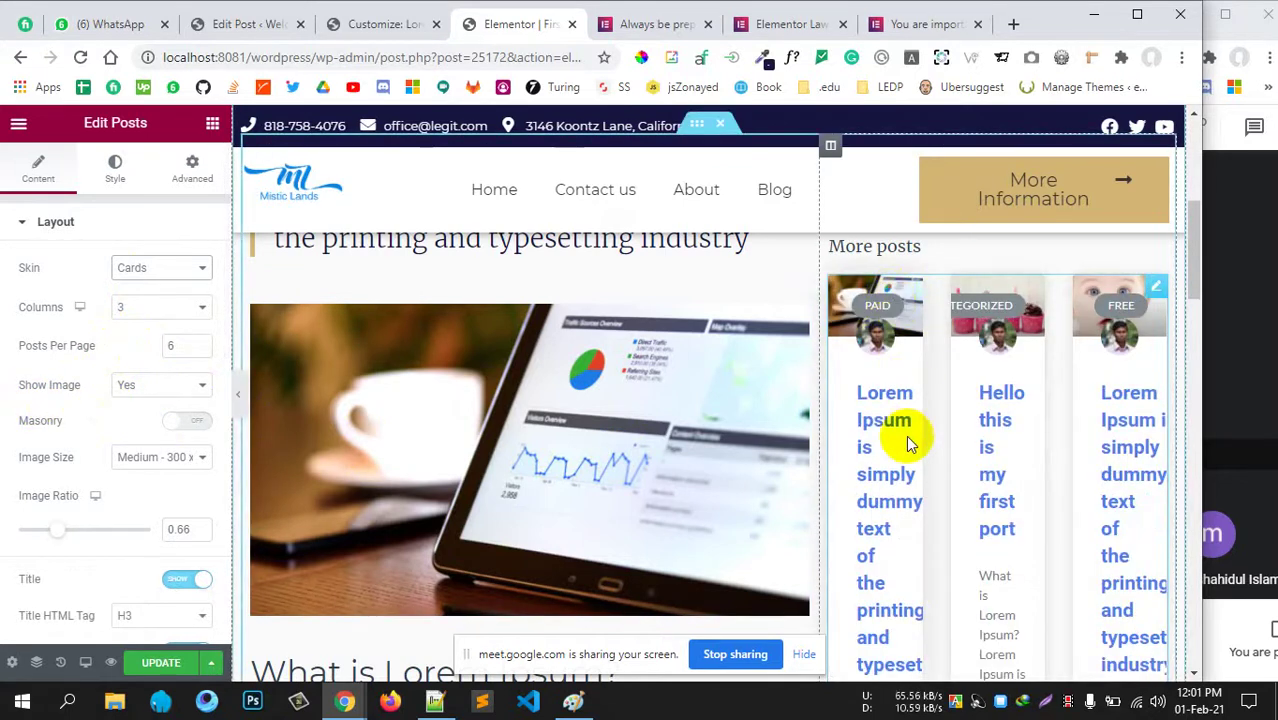
scroll(1032, 484, "down", 5)
scroll(906, 462, "up", 6)
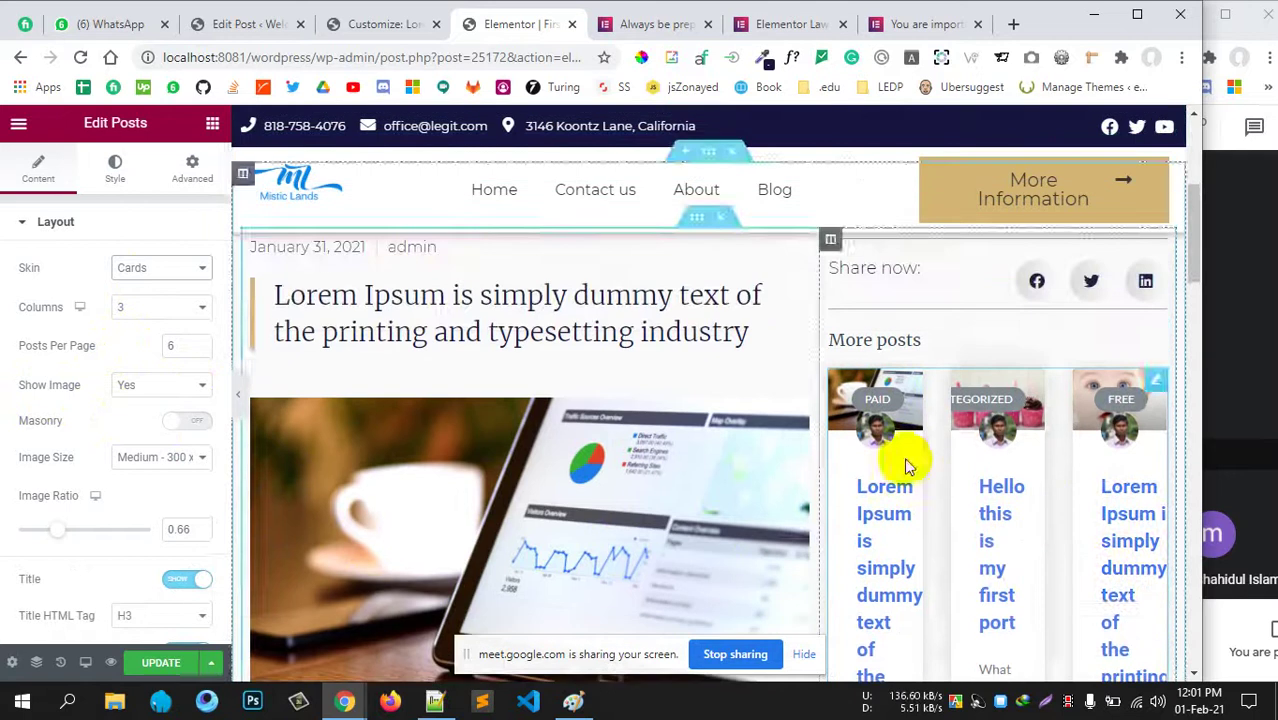
left_click(140, 267)
left_click(145, 276)
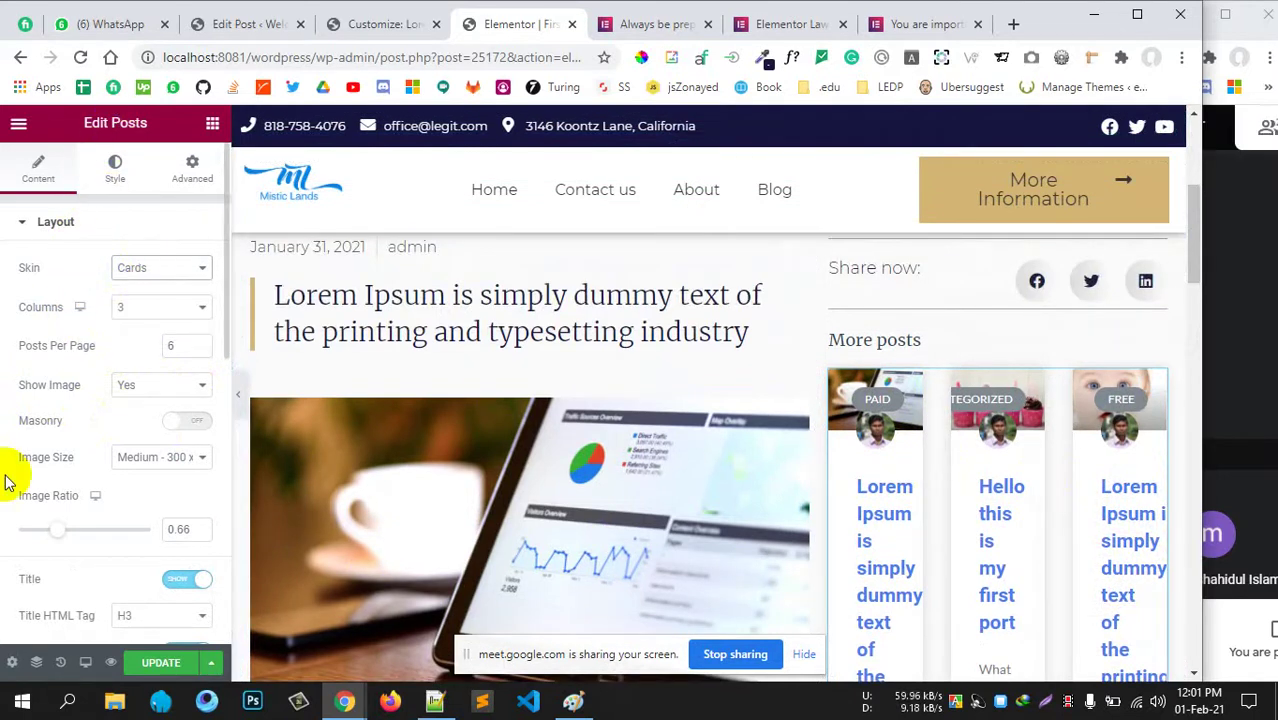
Review the display options of the Cards skin and switch the Posts widget's skin back to Classic.
scroll(40, 568, "down", 4)
scroll(40, 570, "down", 1)
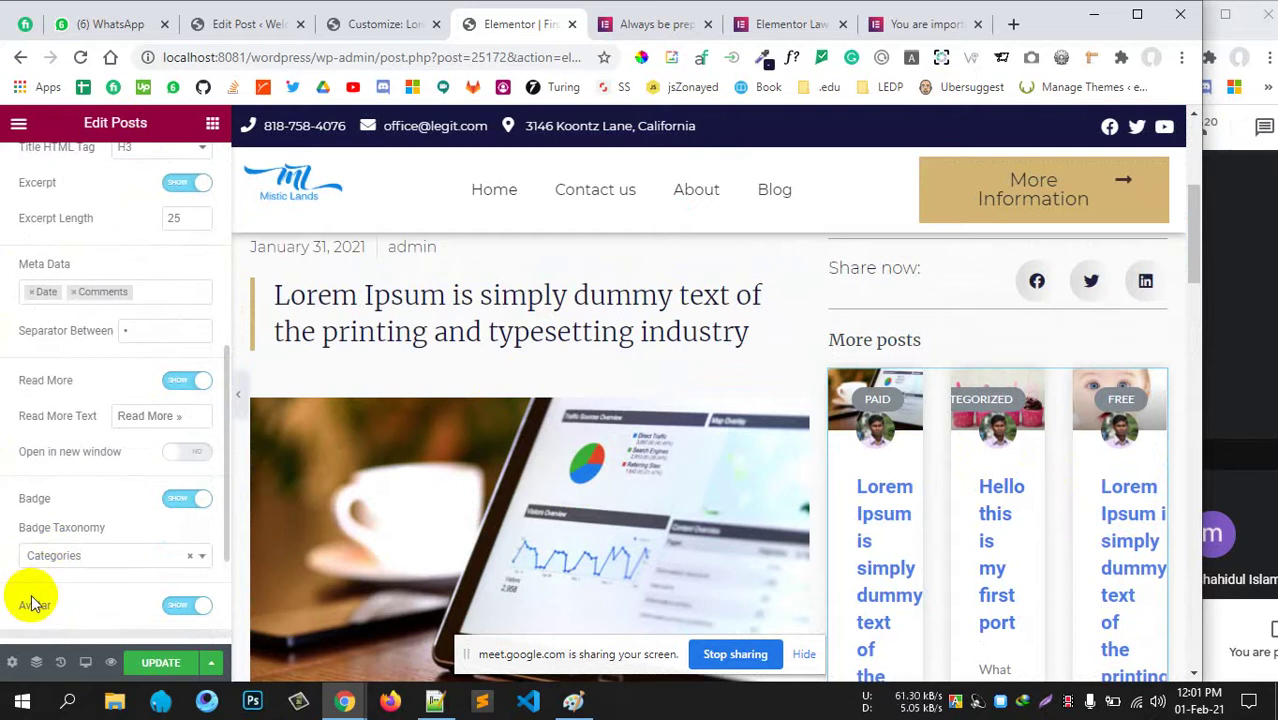
scroll(40, 527, "up", 1)
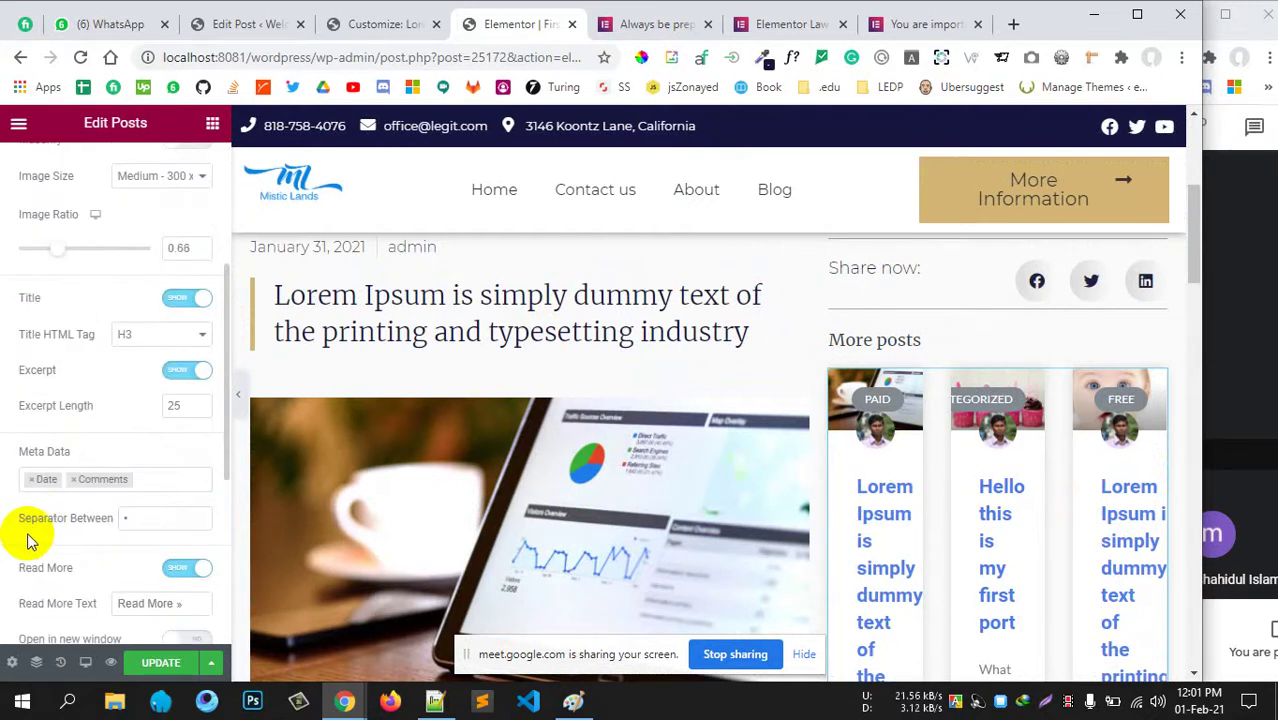
scroll(40, 527, "up", 3)
left_click(143, 267)
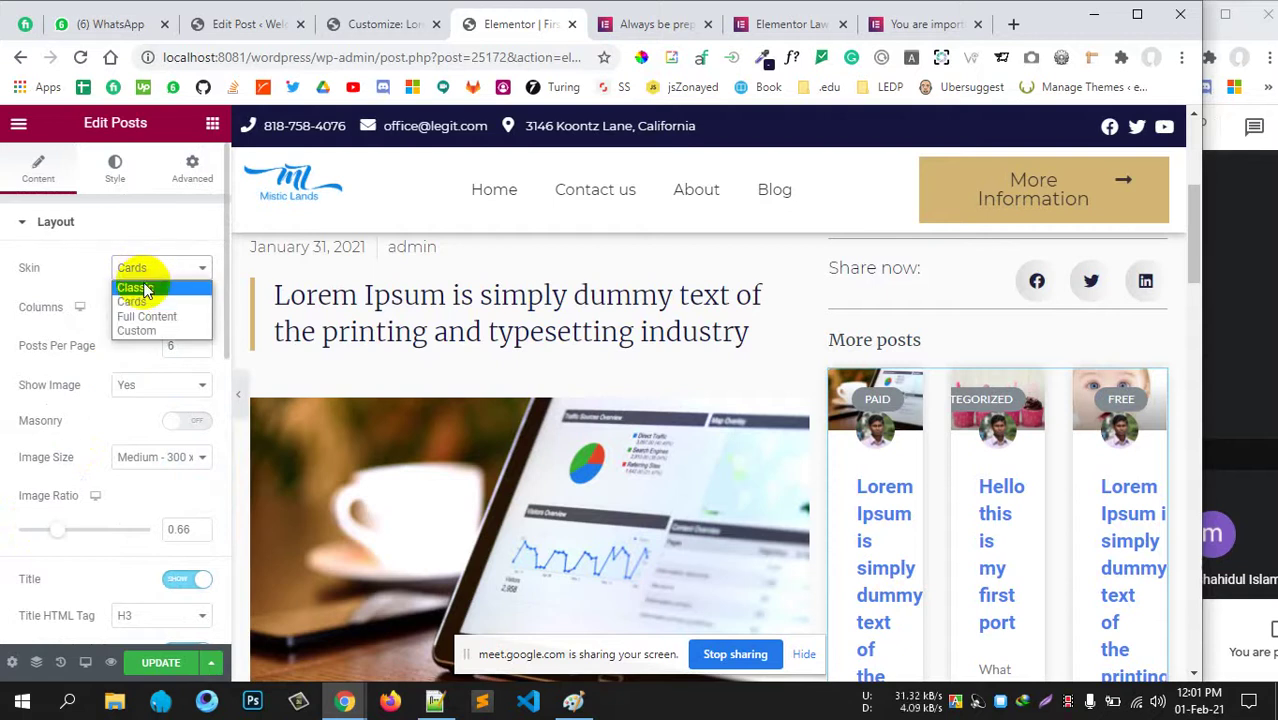
left_click(148, 287)
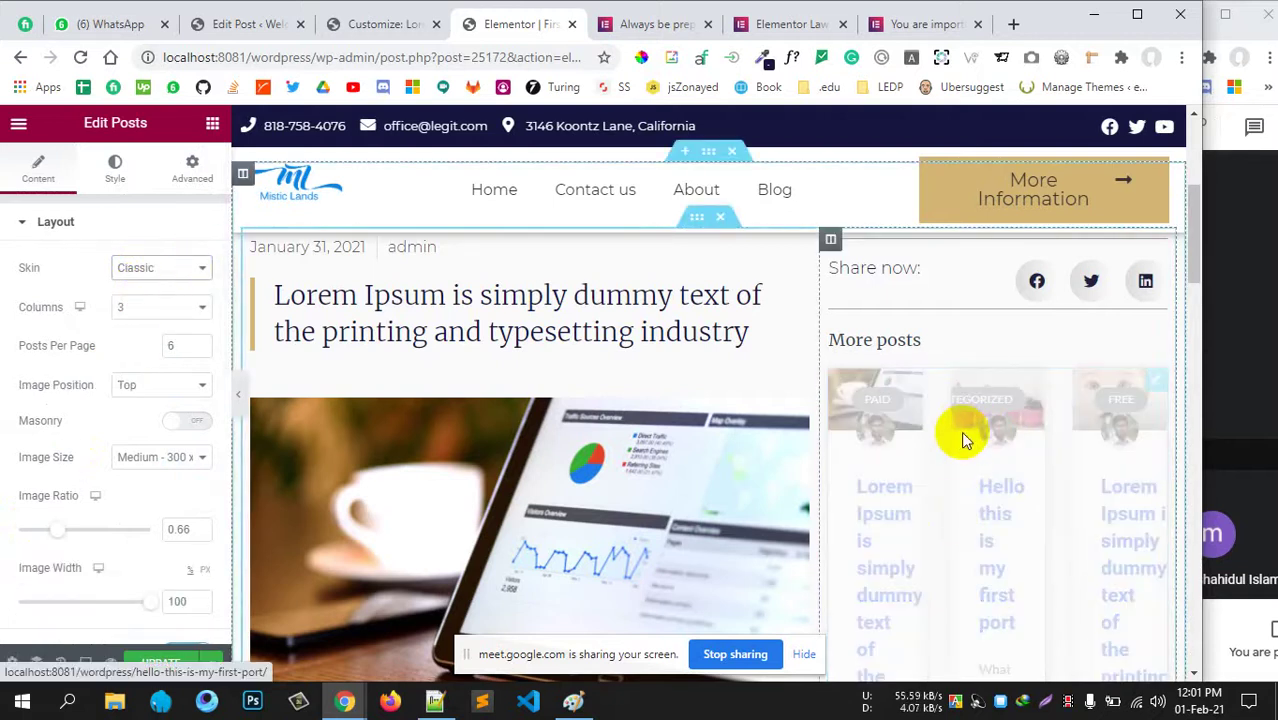
Check the layout, pagination and query settings of the Posts widget and delete the widget from the sidebar.
scroll(128, 480, "down", 4)
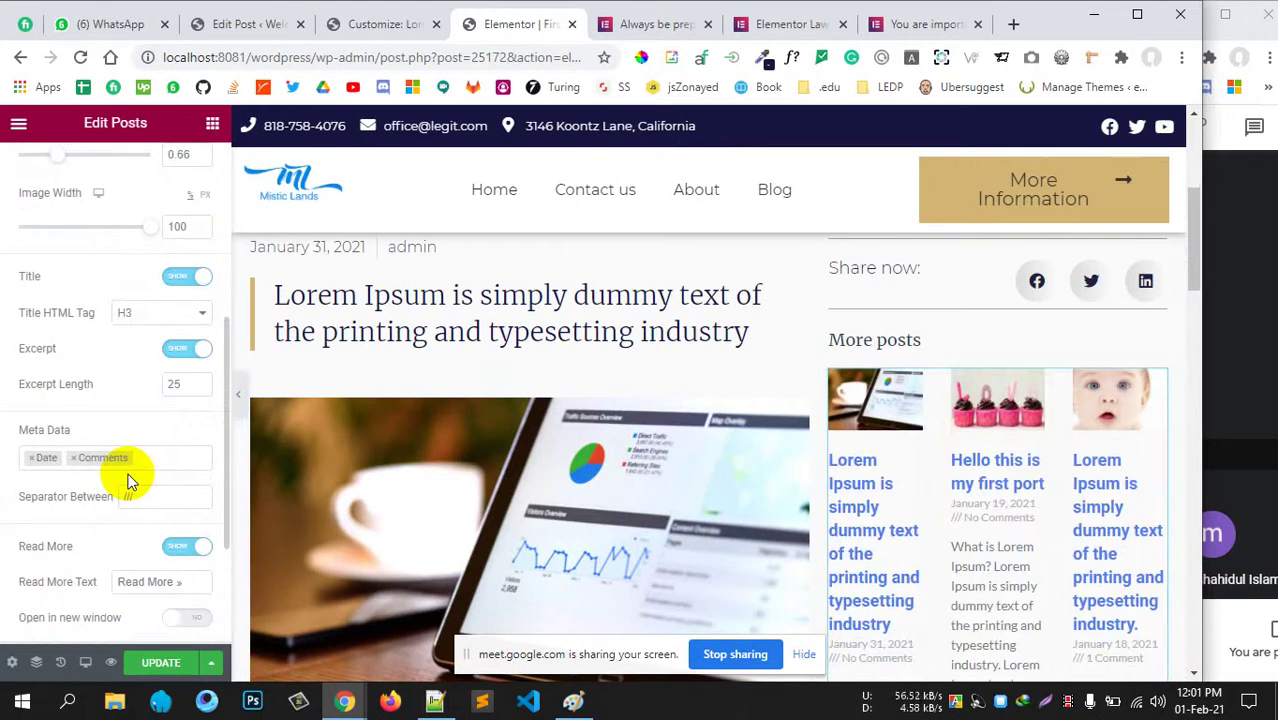
scroll(128, 479, "down", 2)
left_click(105, 517)
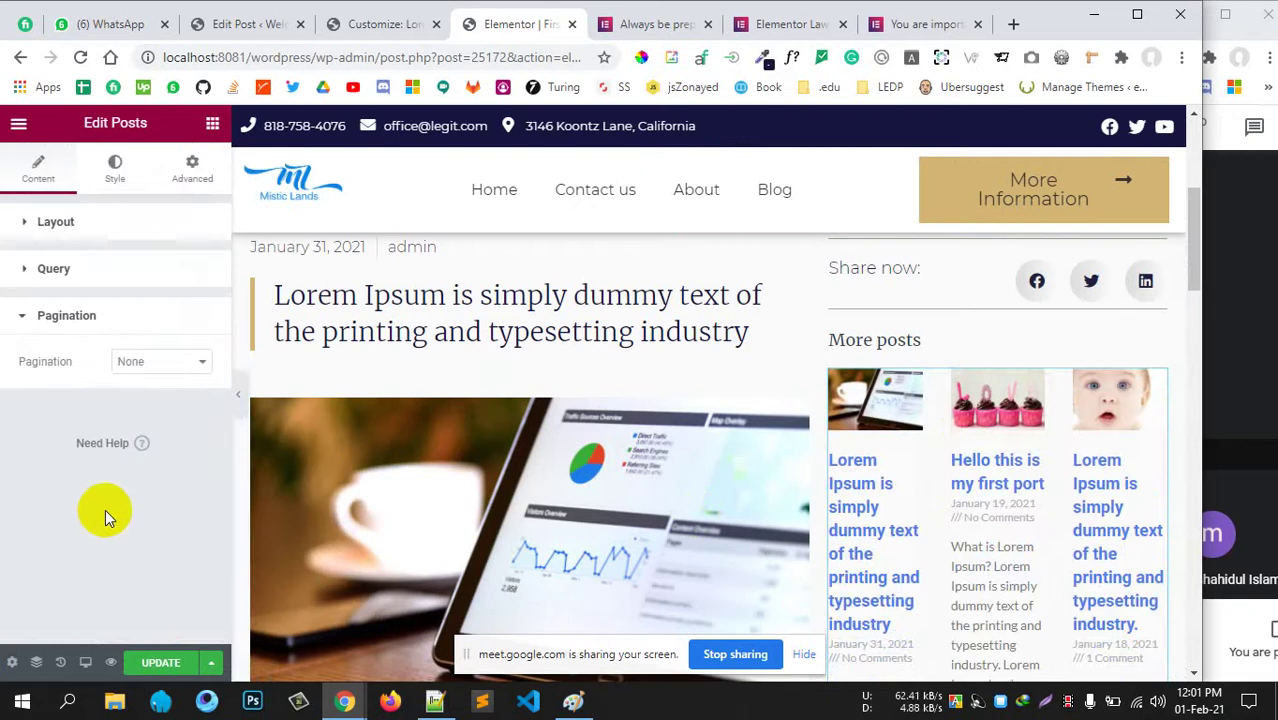
left_click(120, 285)
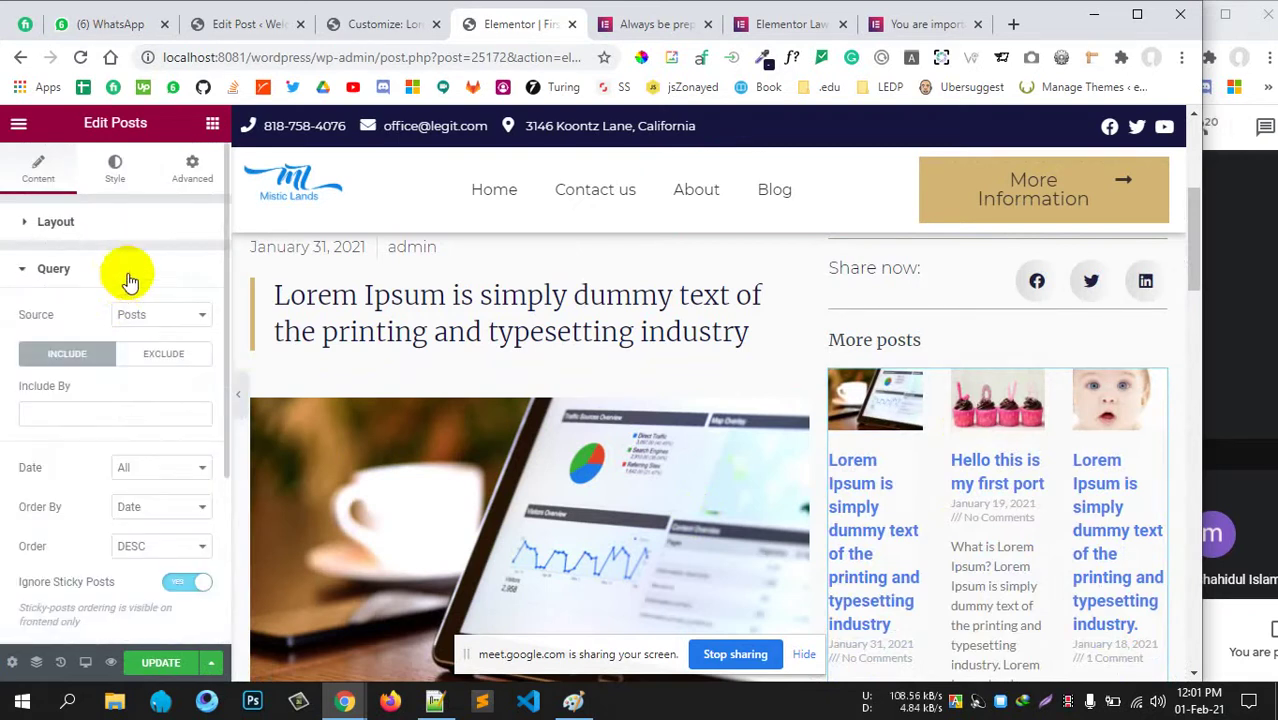
left_click(122, 272)
right_click(944, 488)
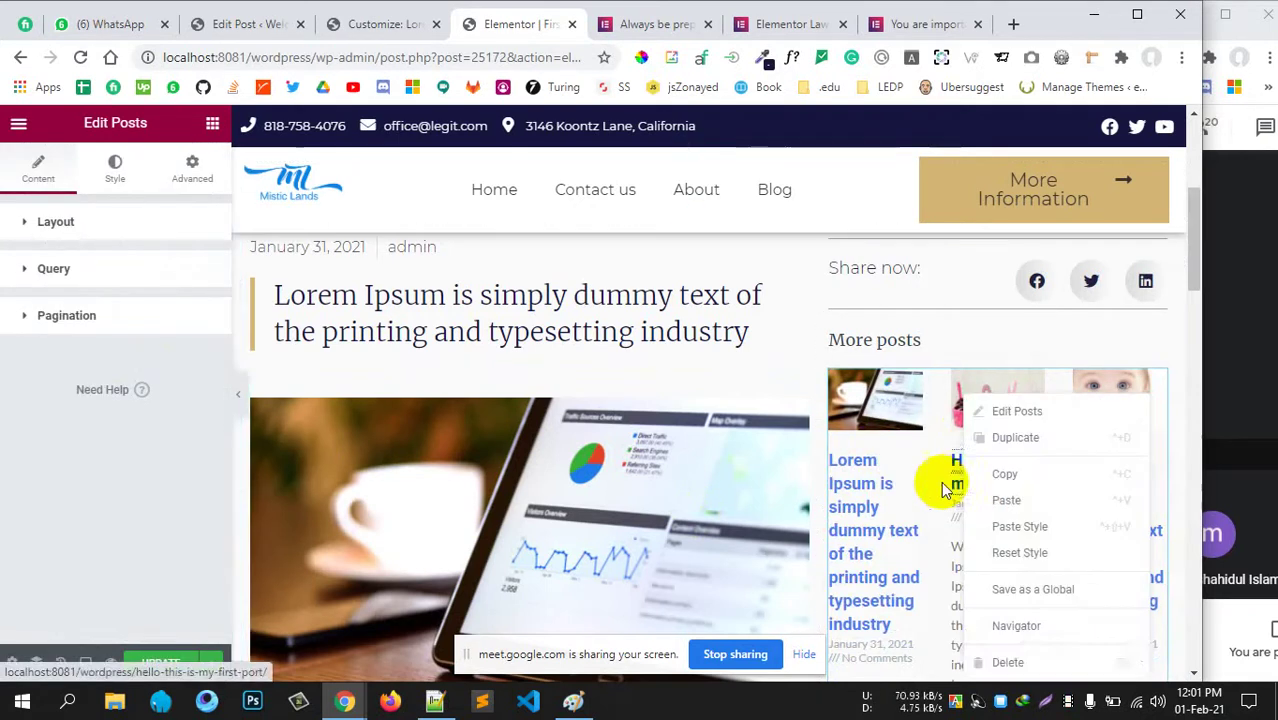
left_click(980, 661)
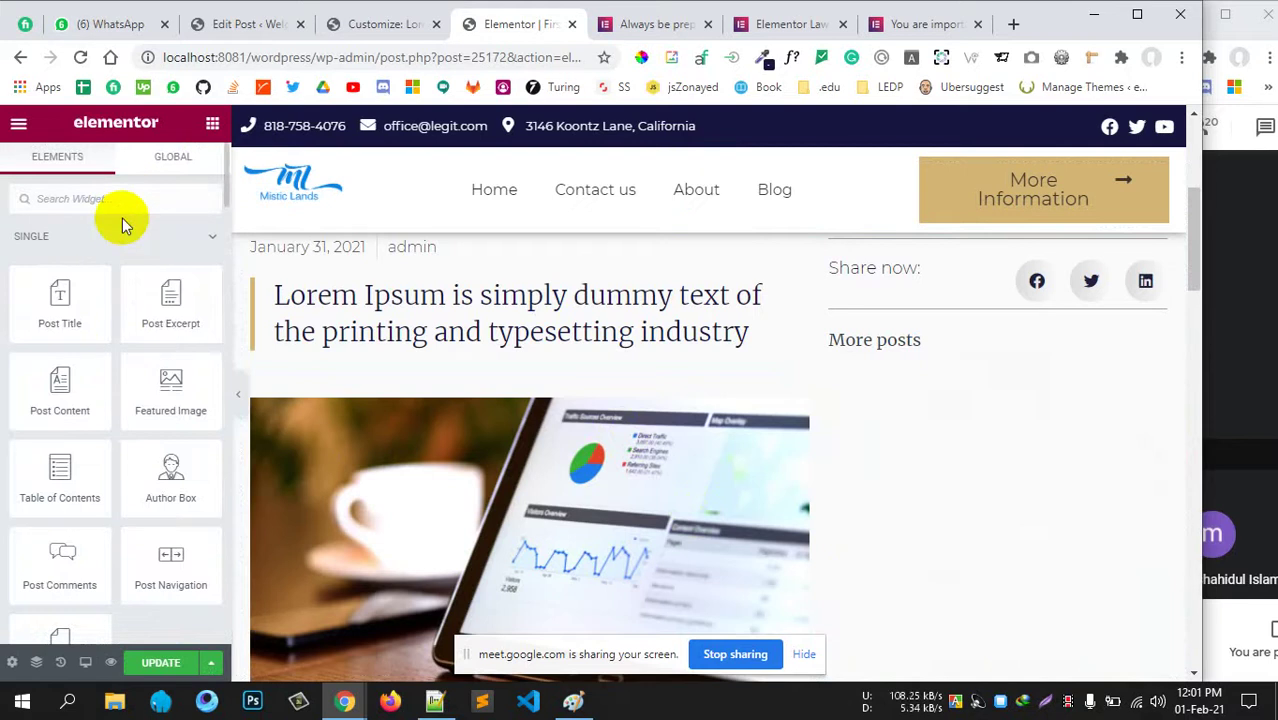
Search the widgets for "posts" and add an Archive Posts widget below the "More posts" heading.
type("post")
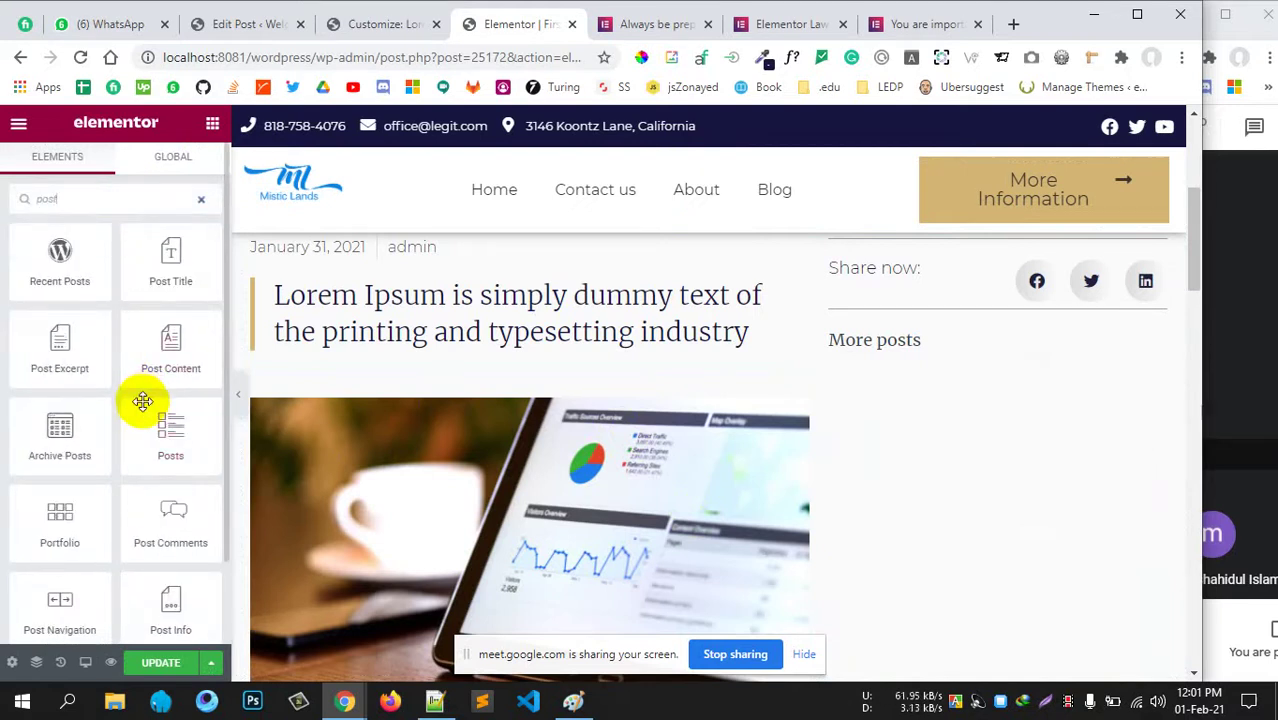
type("s")
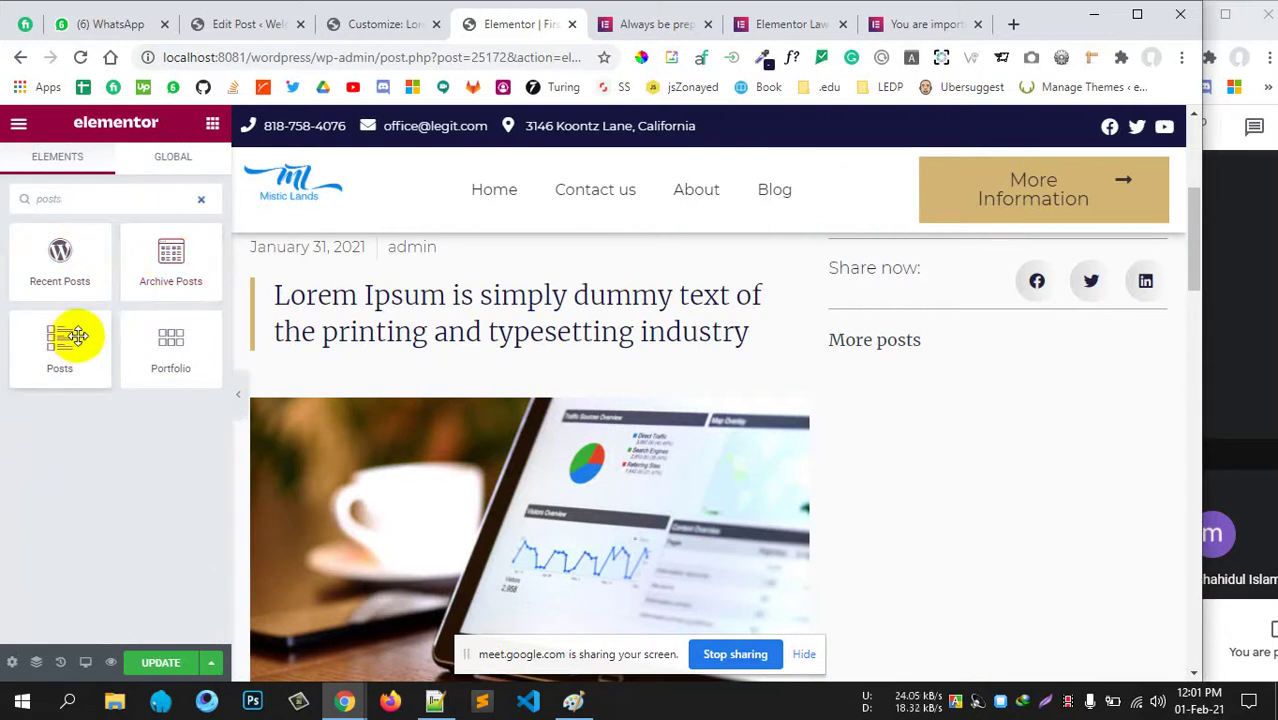
left_click_drag(165, 252, 902, 345)
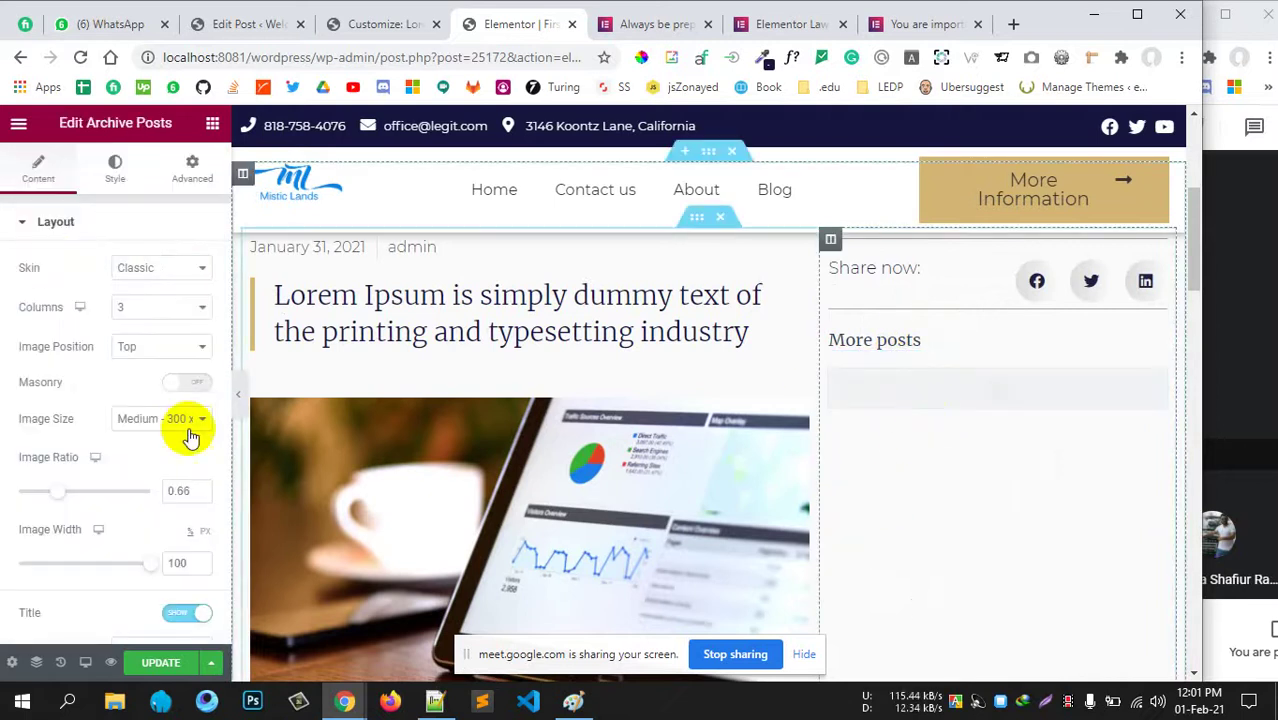
Examine the Archive Posts widget in the sidebar, including its layout settings, skin options, and Pagination and Advanced sections.
scroll(60, 310, "down", 5)
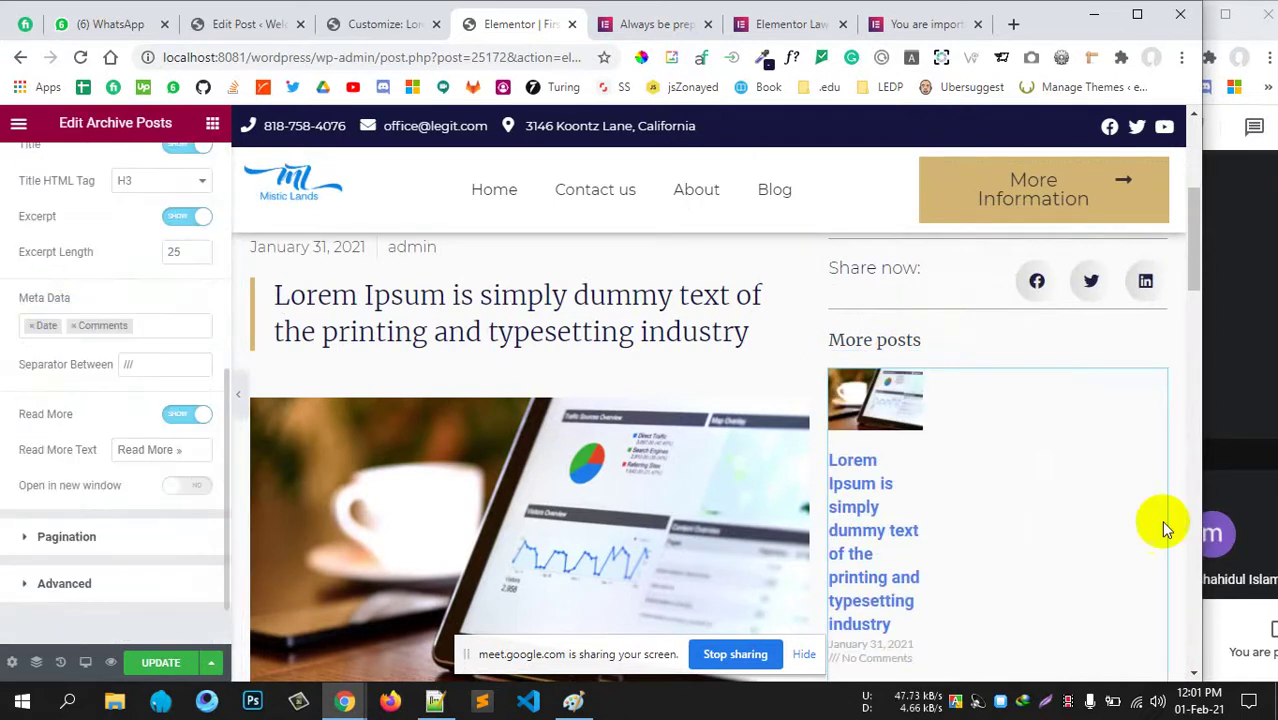
scroll(1053, 485, "down", 5)
scroll(1050, 484, "up", 2)
scroll(856, 479, "up", 2)
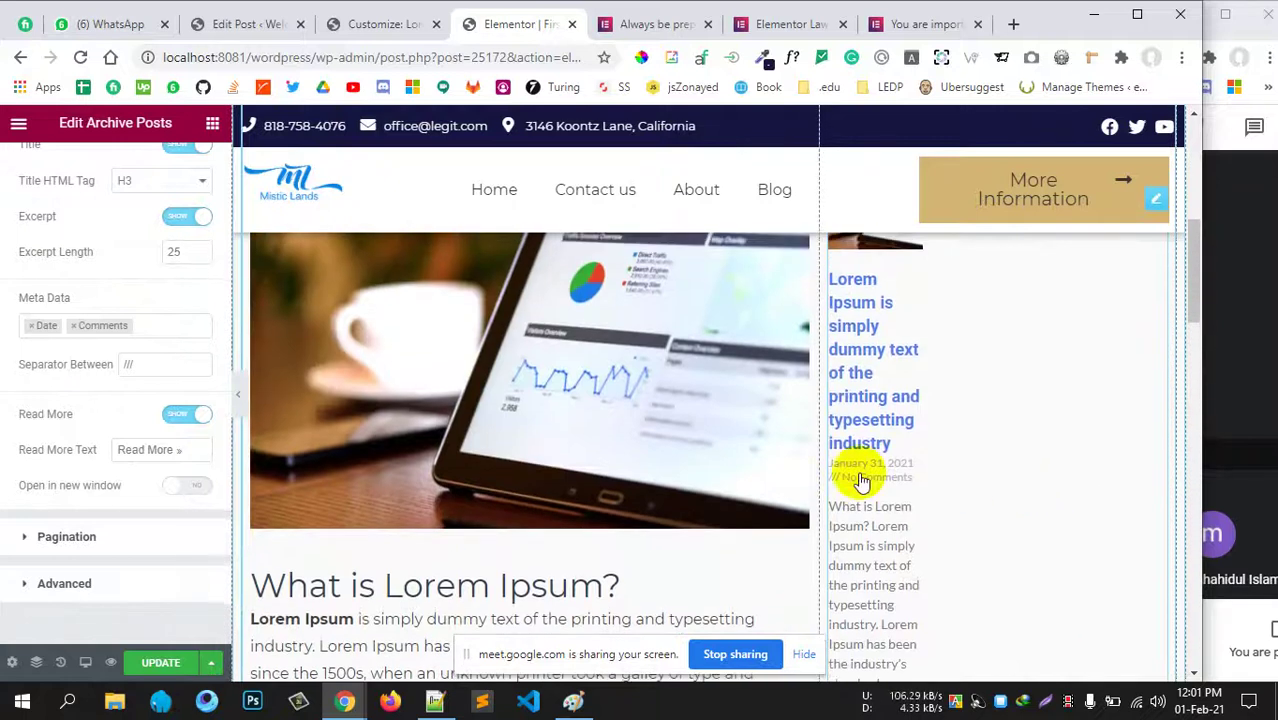
scroll(105, 458, "up", 2)
scroll(100, 400, "up", 4)
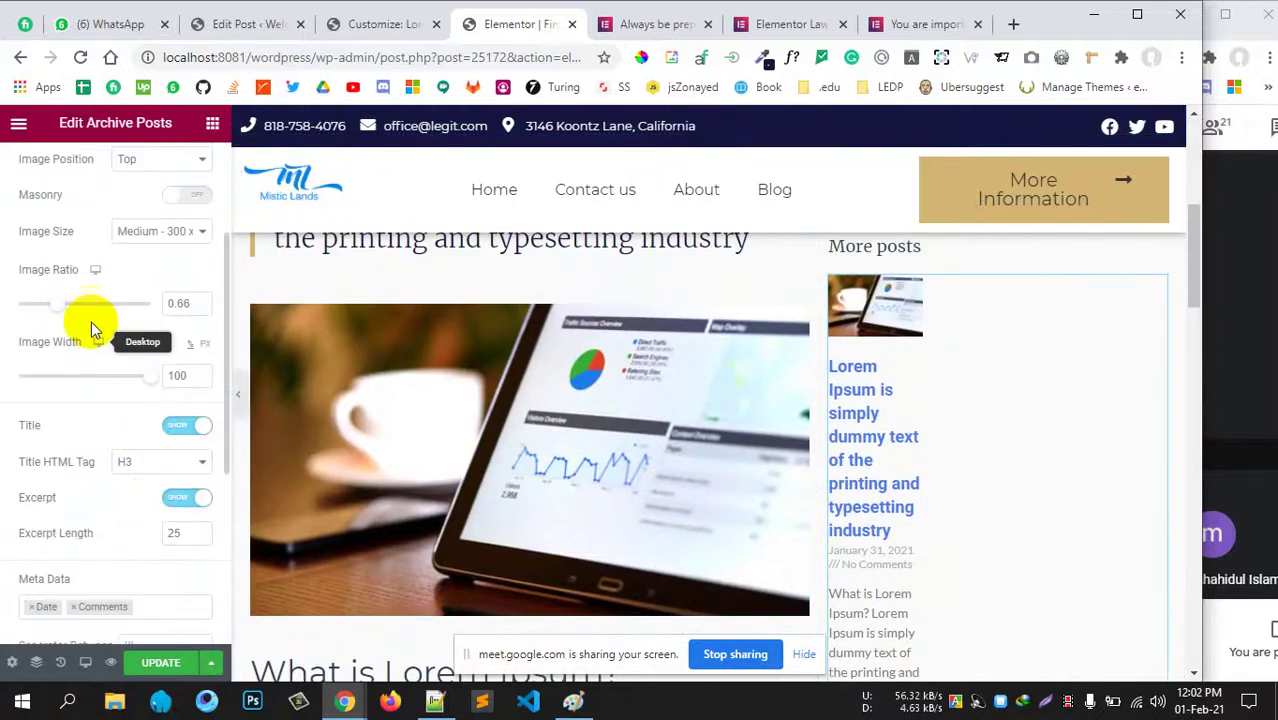
left_click(135, 268)
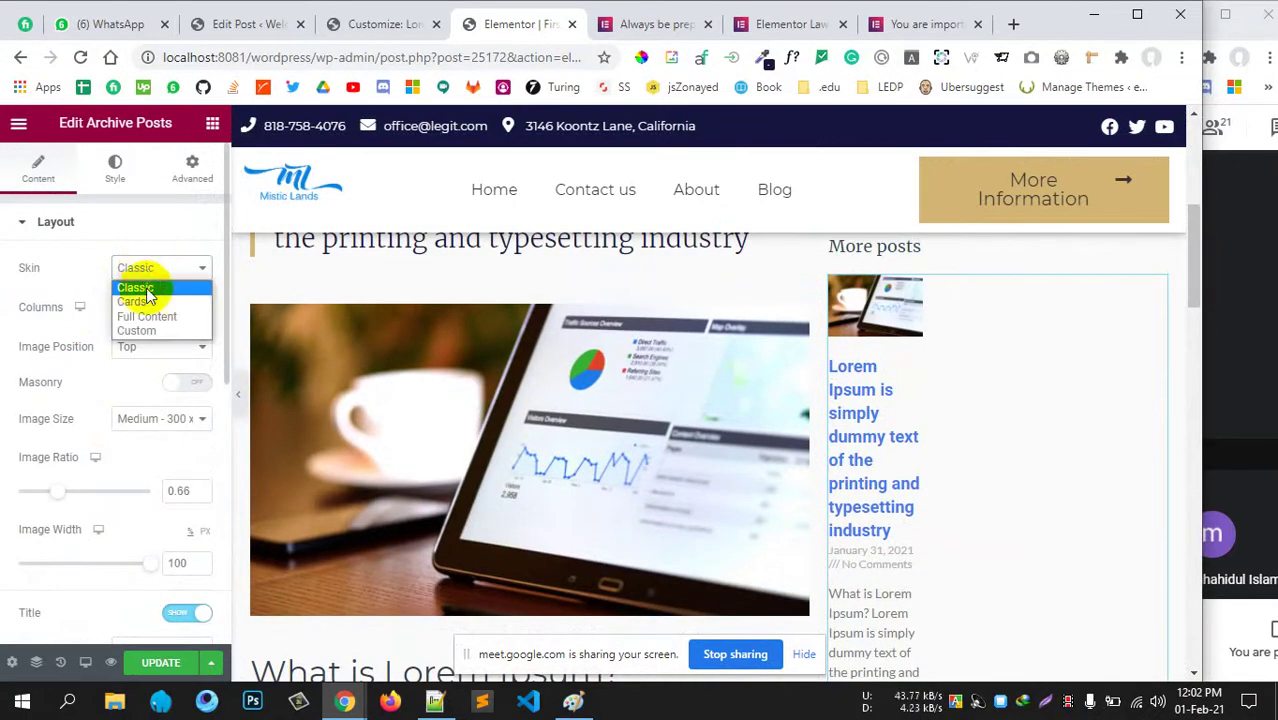
left_click(100, 224)
left_click(100, 222)
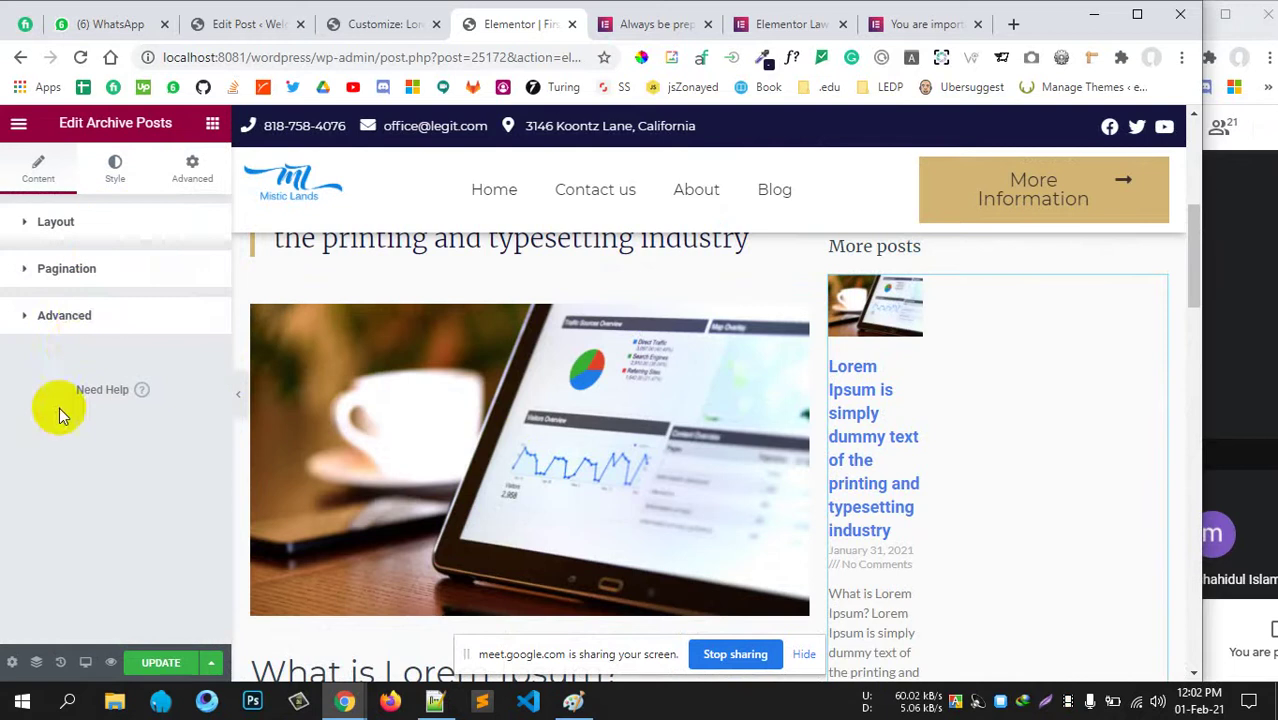
left_click(86, 326)
left_click(95, 310)
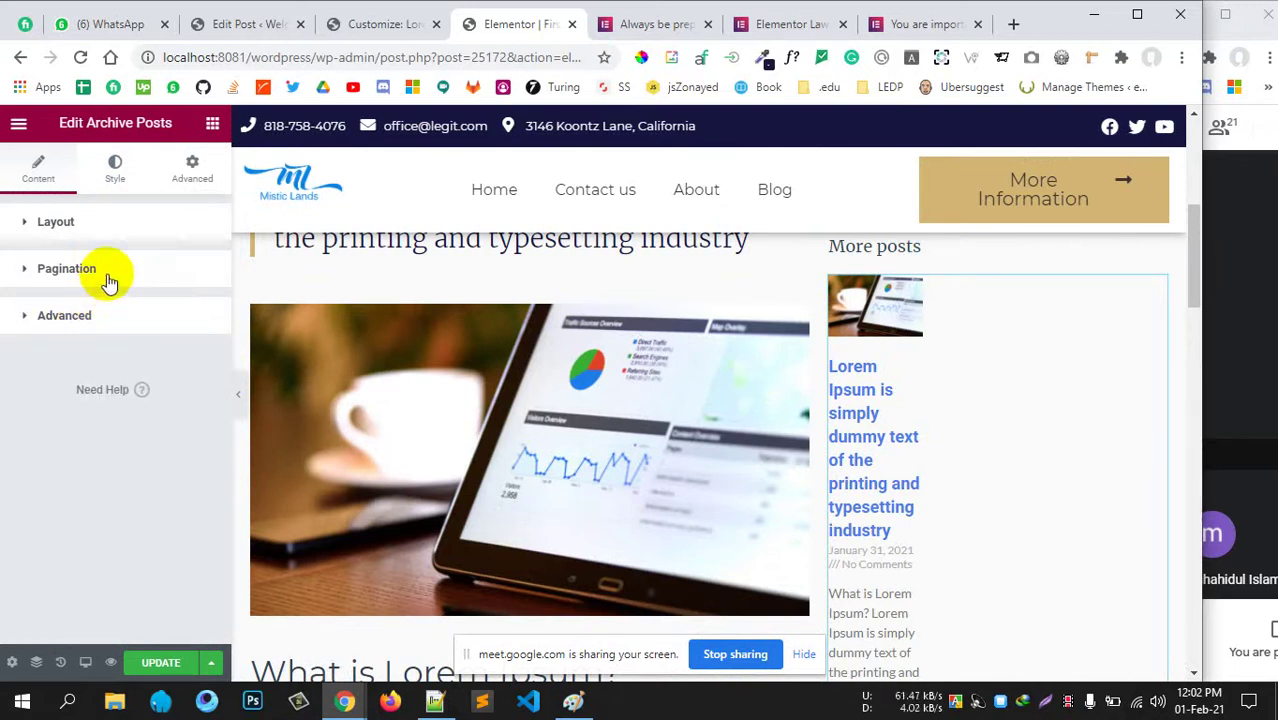
left_click(107, 277)
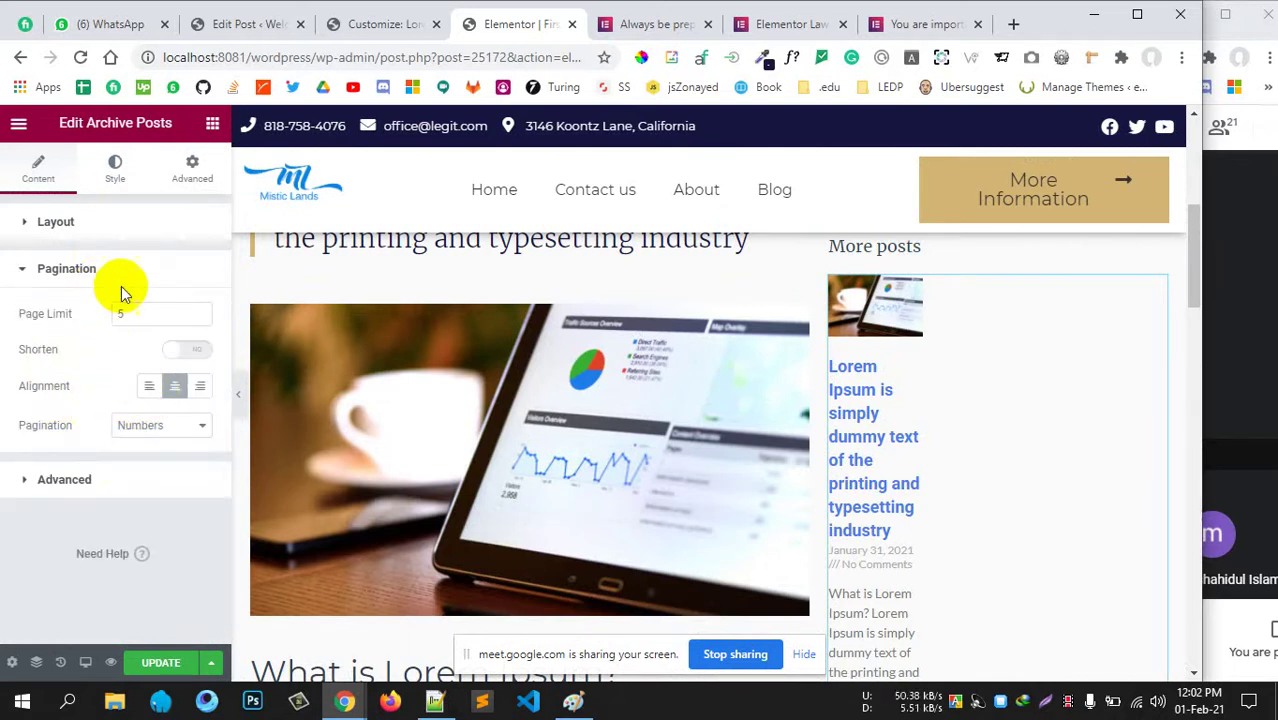
left_click(120, 276)
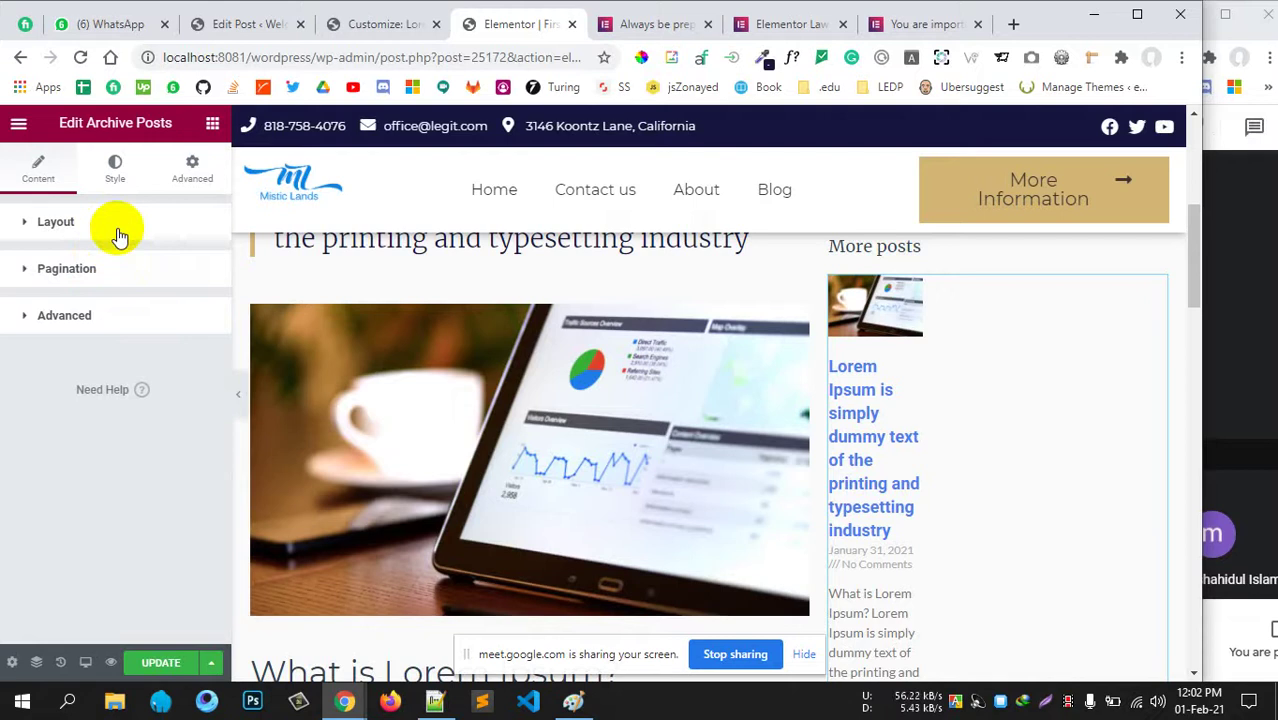
Review the Archive Posts widget's Layout and Advanced options against the list of posts in the reference law-firm post's sidebar.
left_click(116, 228)
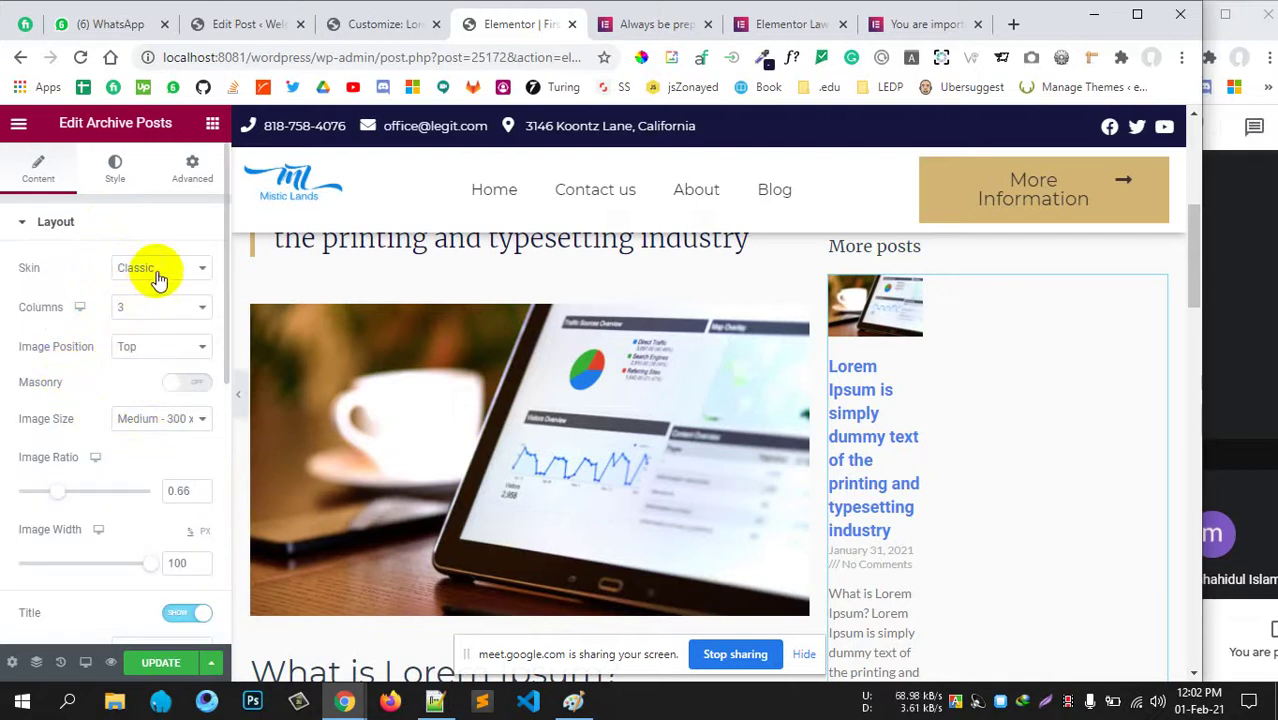
scroll(70, 410, "down", 1)
scroll(65, 425, "down", 2)
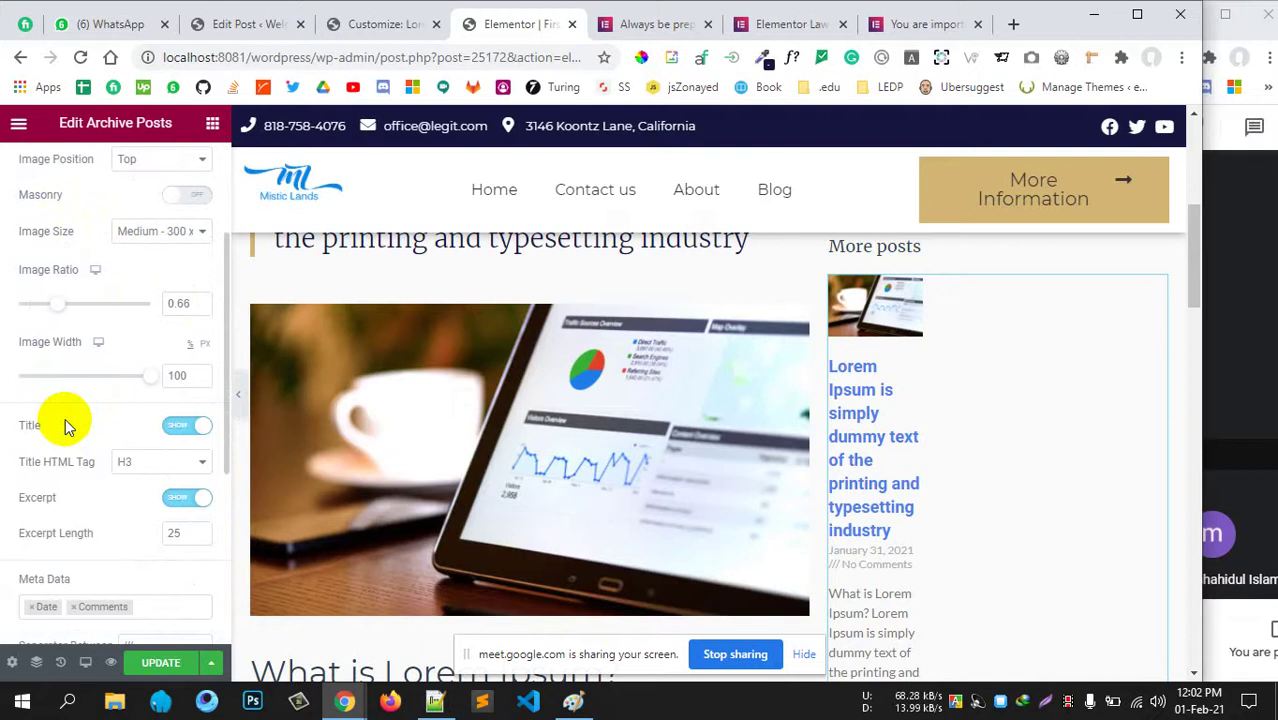
scroll(66, 420, "down", 3)
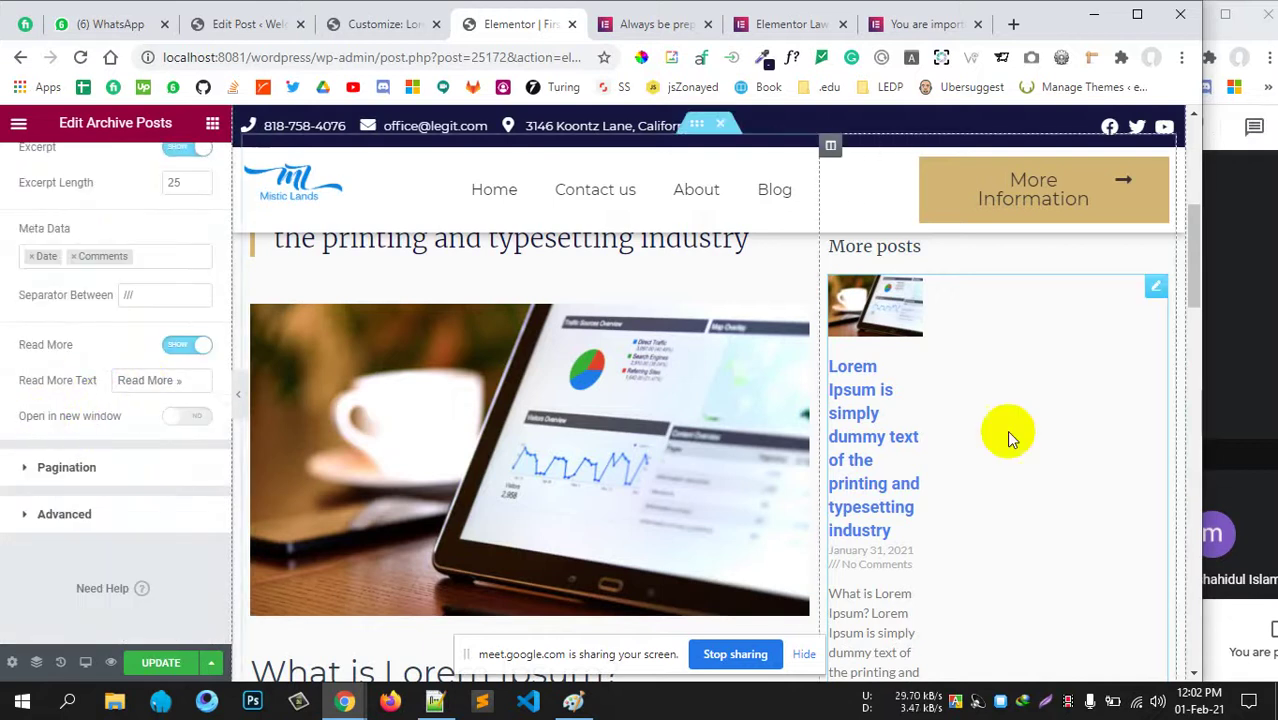
scroll(1000, 425, "up", 2)
left_click(918, 24)
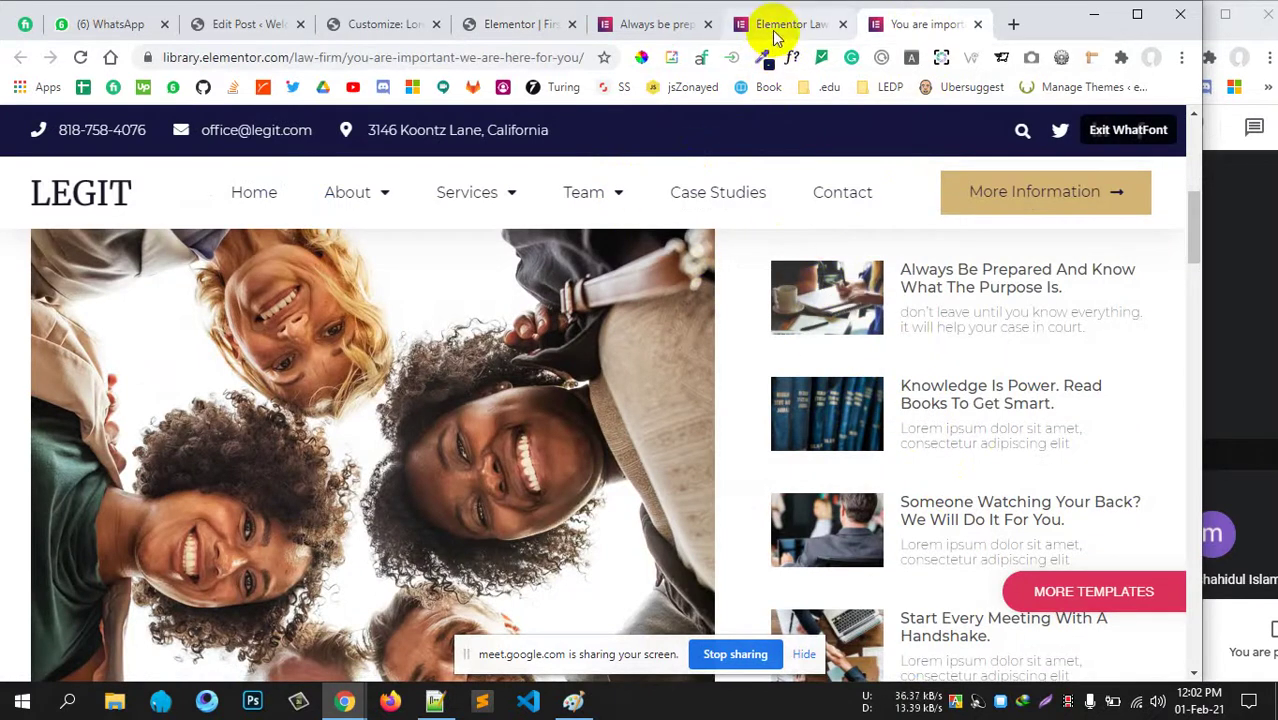
left_click(528, 28)
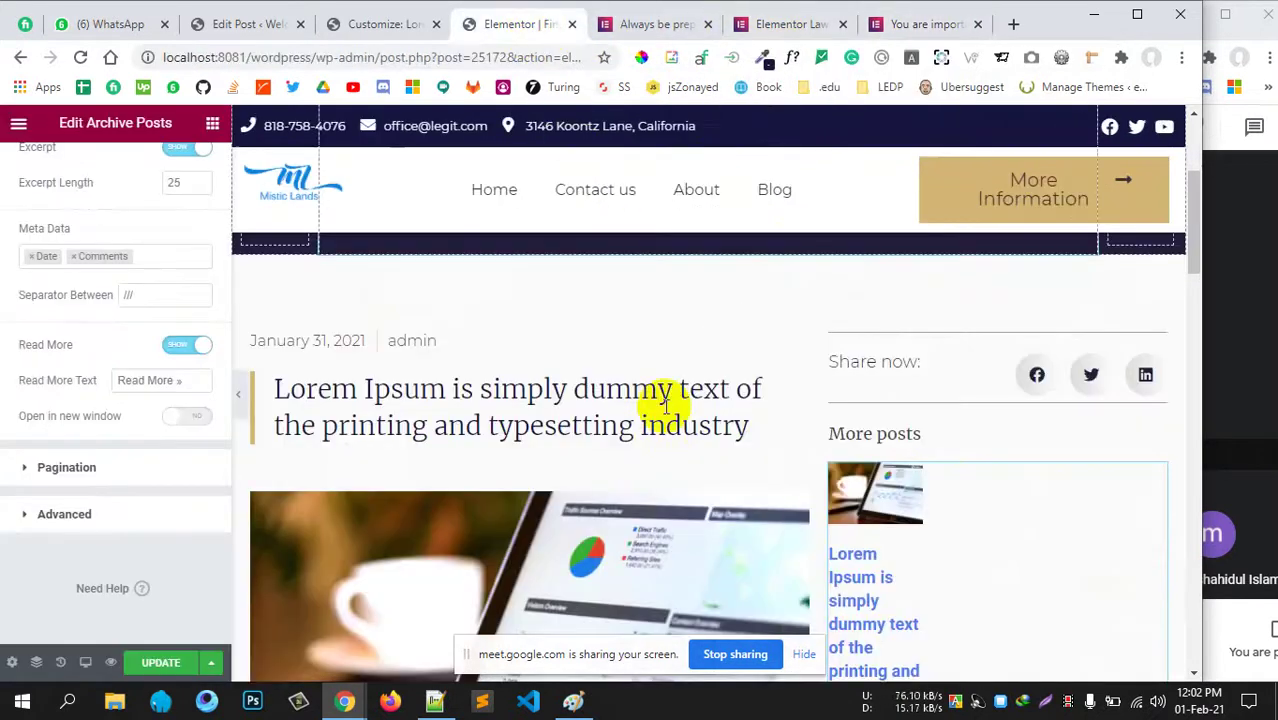
left_click(118, 517)
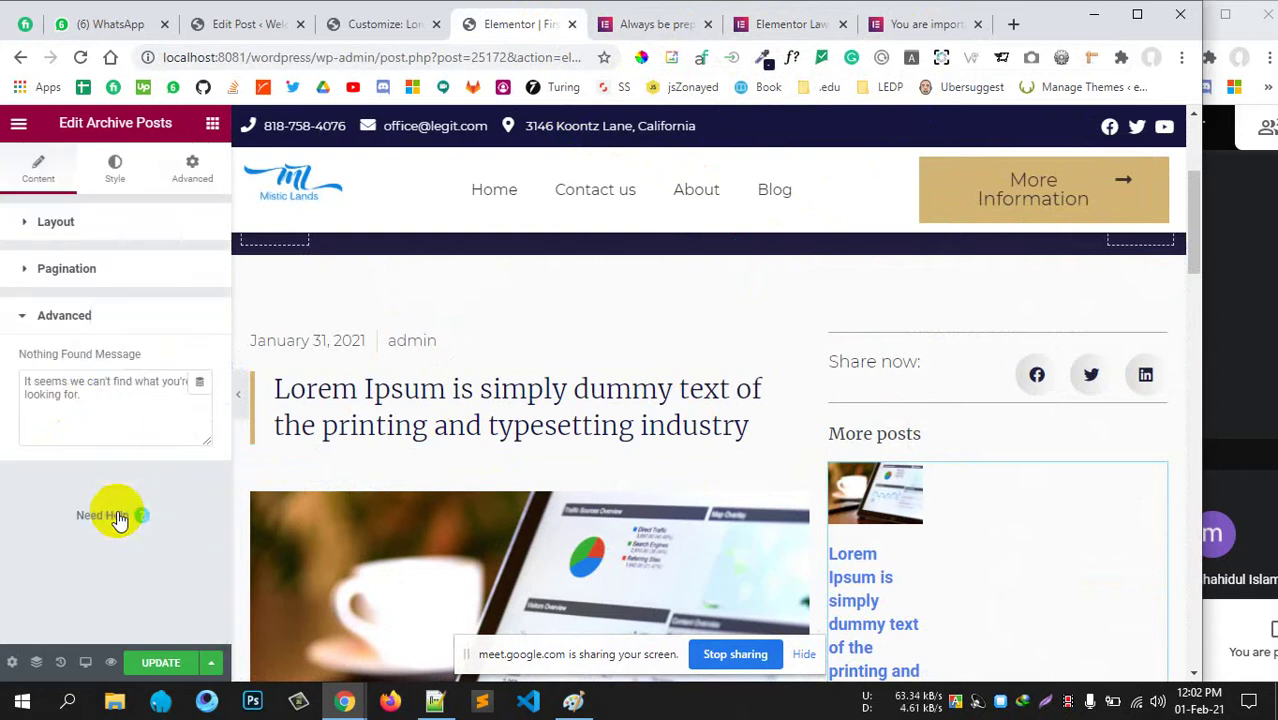
left_click(147, 322)
scroll(935, 540, "down", 2)
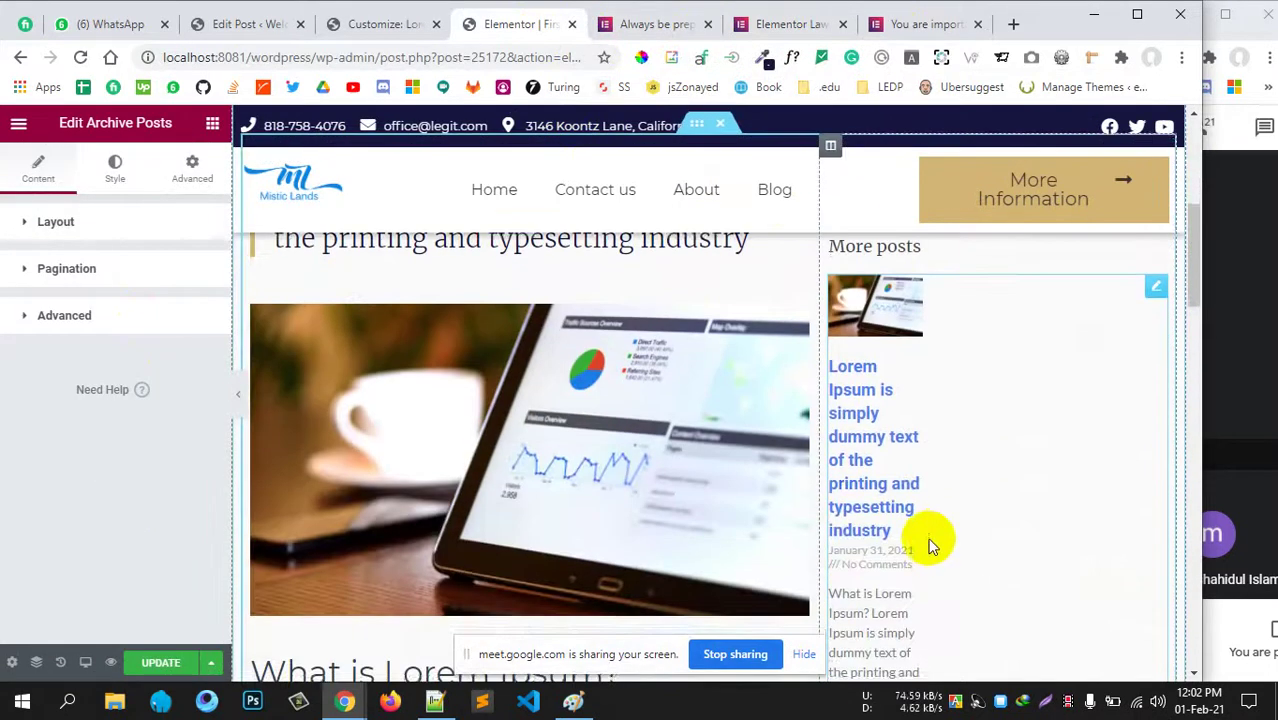
scroll(934, 539, "up", 1)
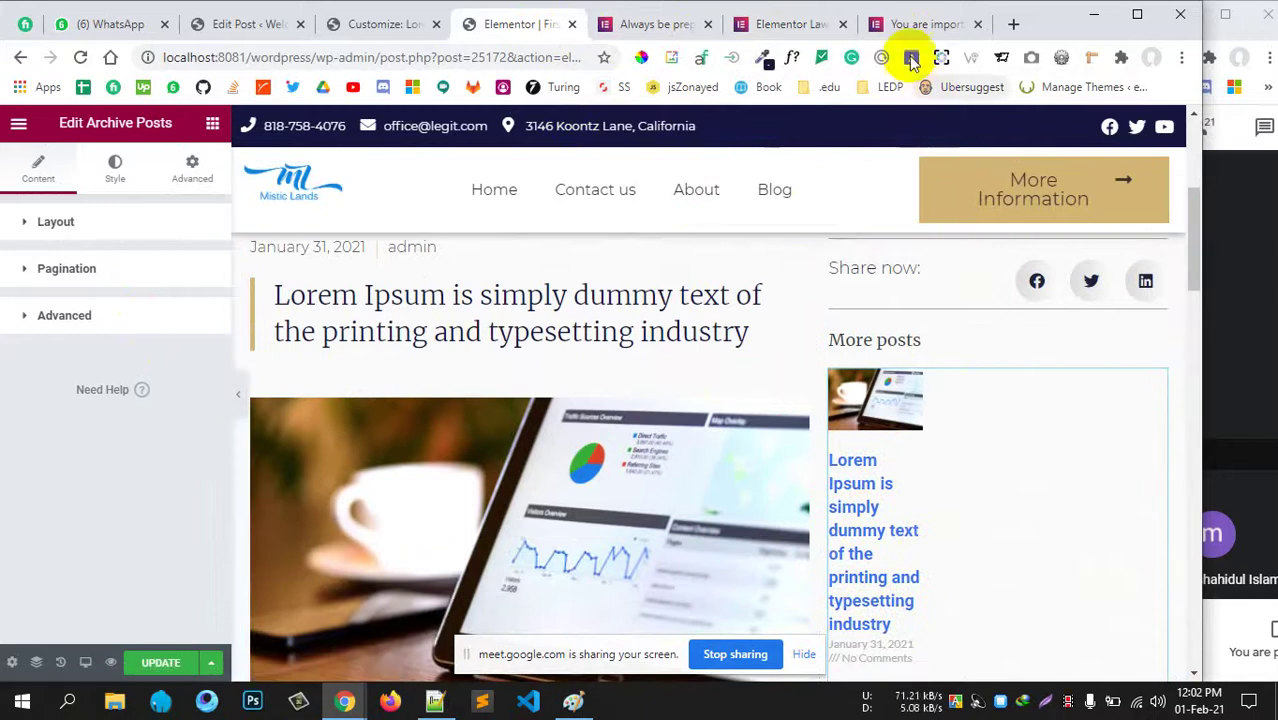
left_click(915, 24)
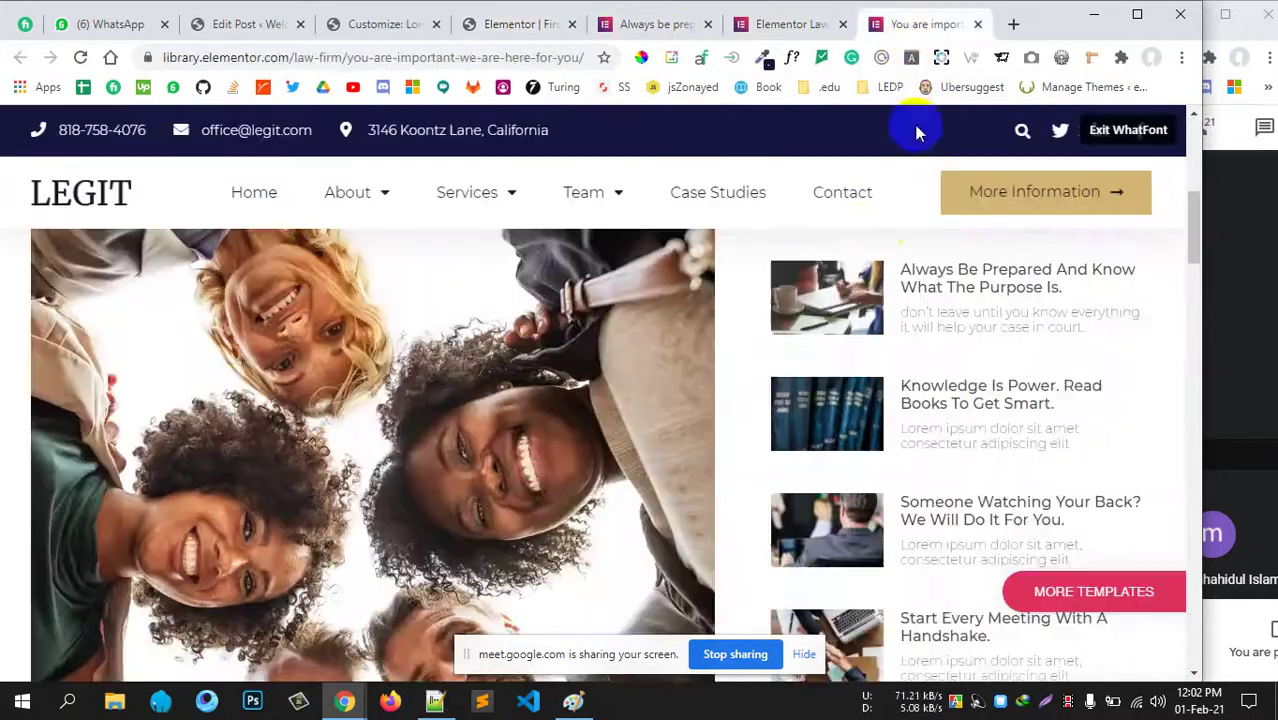
left_click(805, 24)
left_click(492, 28)
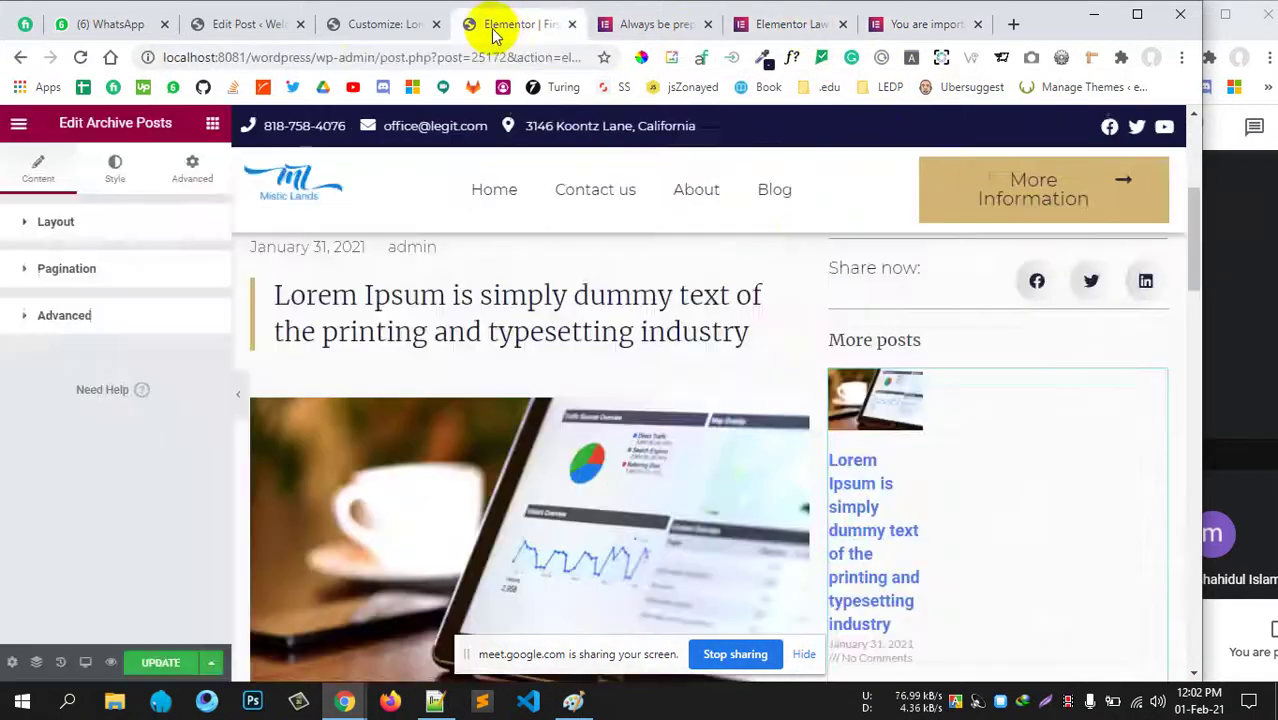
Open the WordPress admin dashboard at localhost:8081/wordpress/wp-admin in place of the Customizer page.
left_click(365, 24)
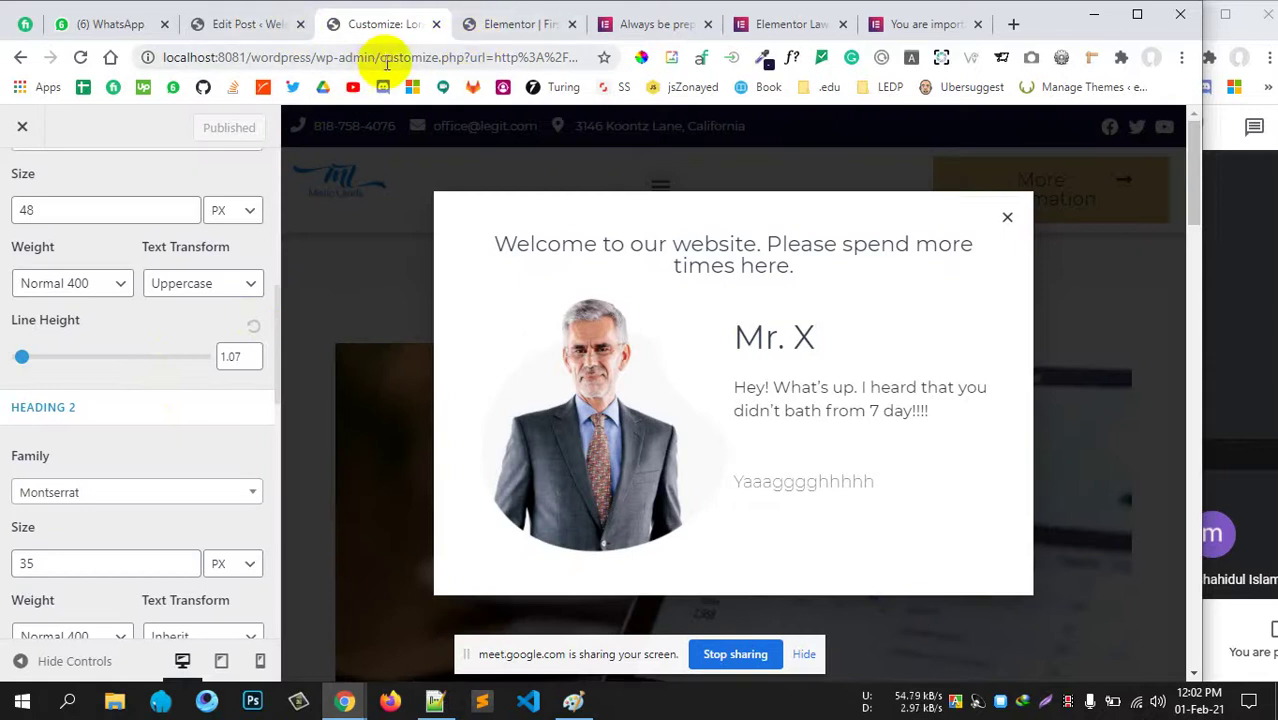
left_click_drag(395, 57, 1128, 118)
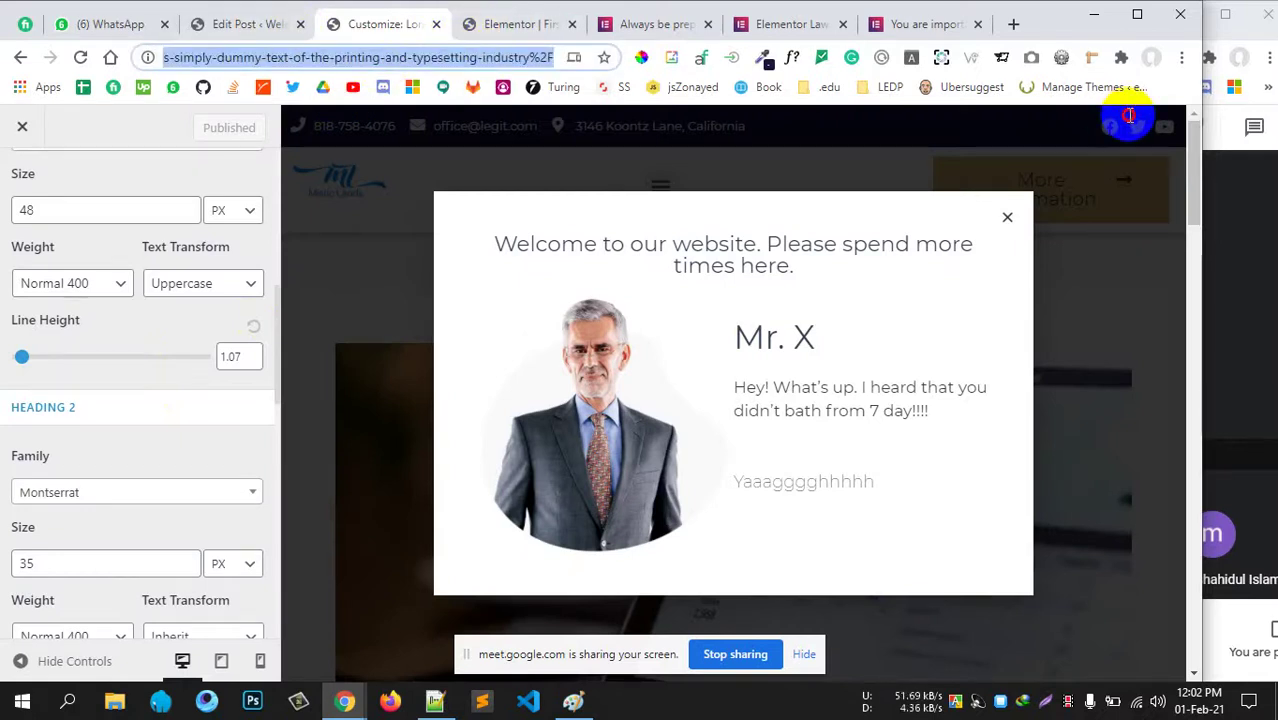
type("localhost:8081/wordpress/wp-admin")
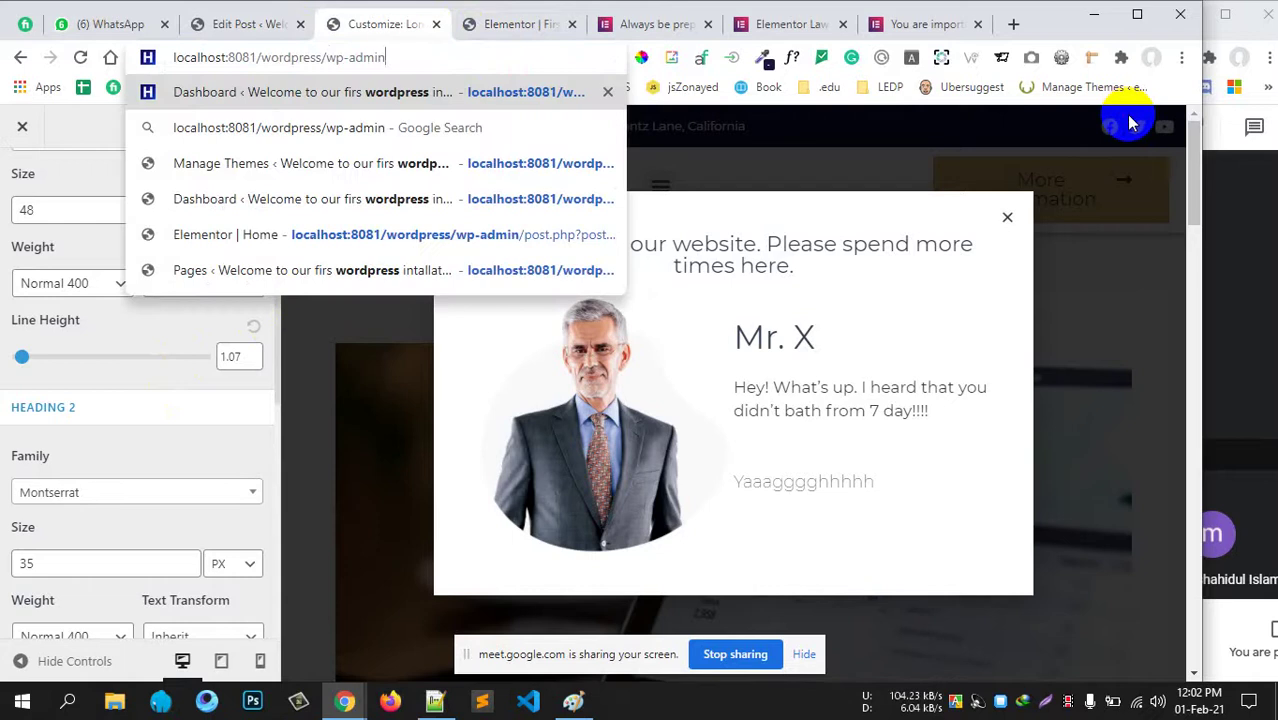
key("Return")
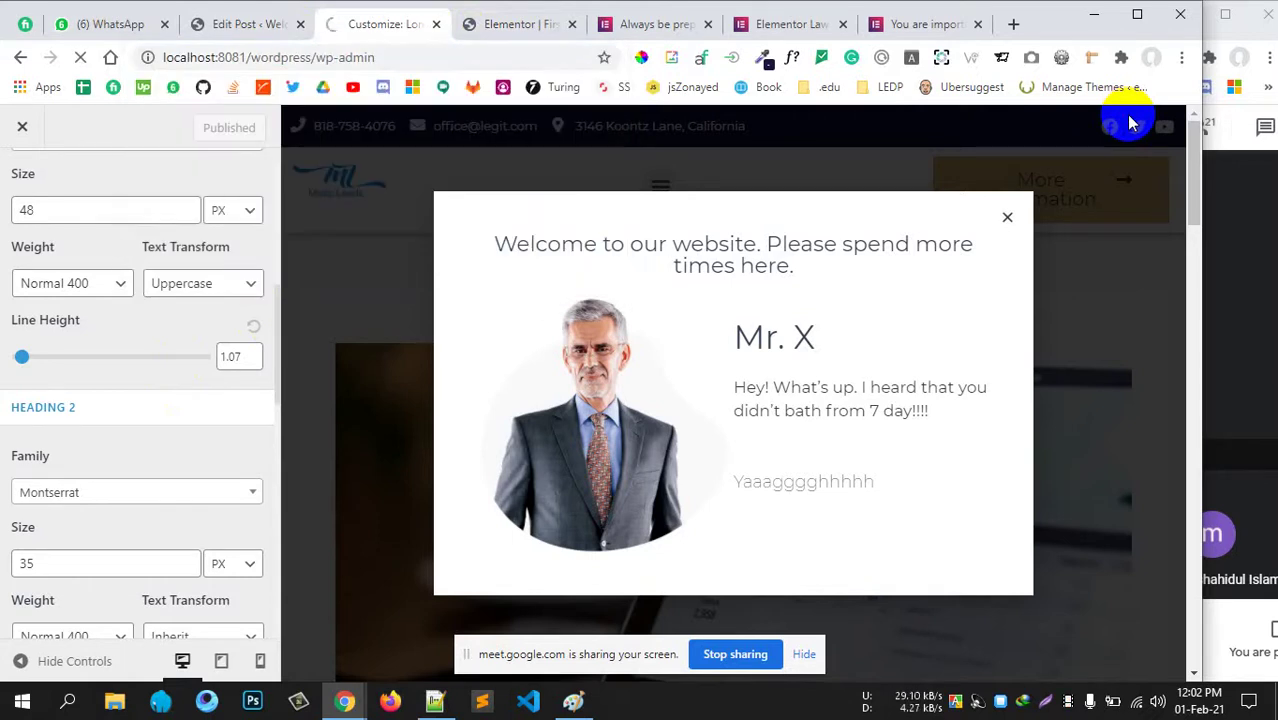
Open the Theme Builder template list in place of the post being edited.
left_click(920, 24)
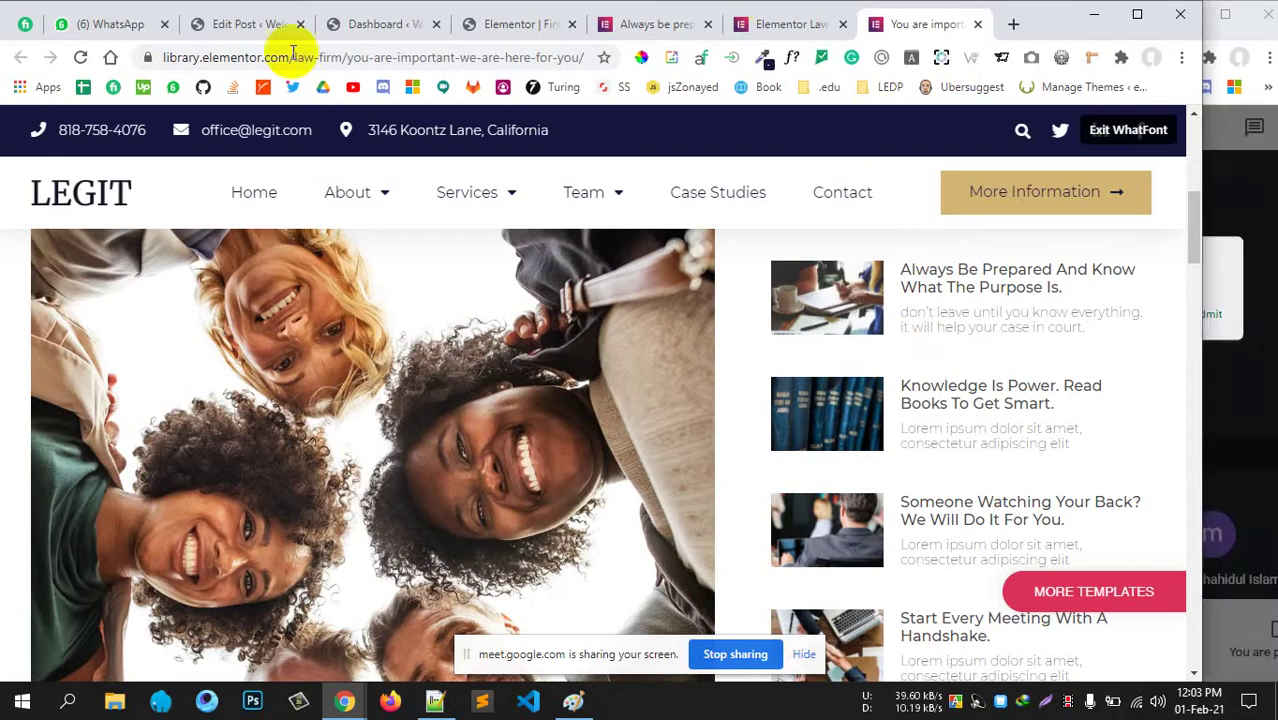
left_click(232, 26)
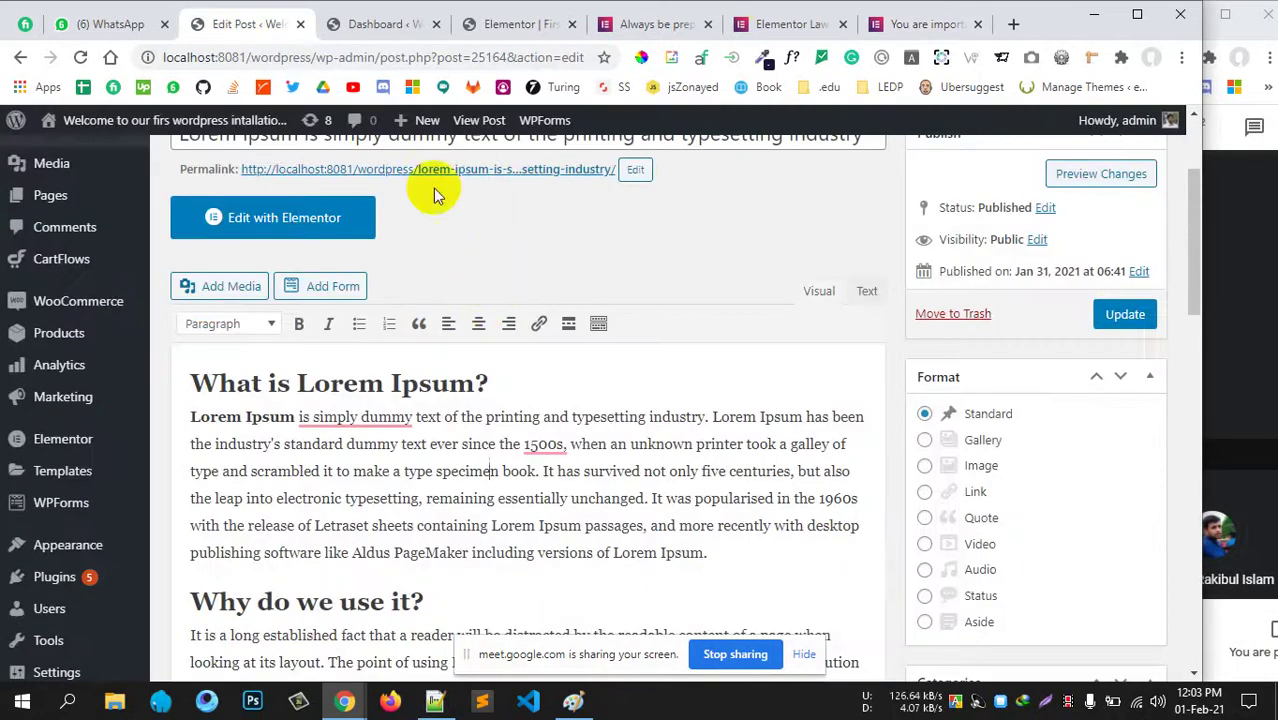
mouse_move(85, 432)
scroll(85, 432, "down", 1)
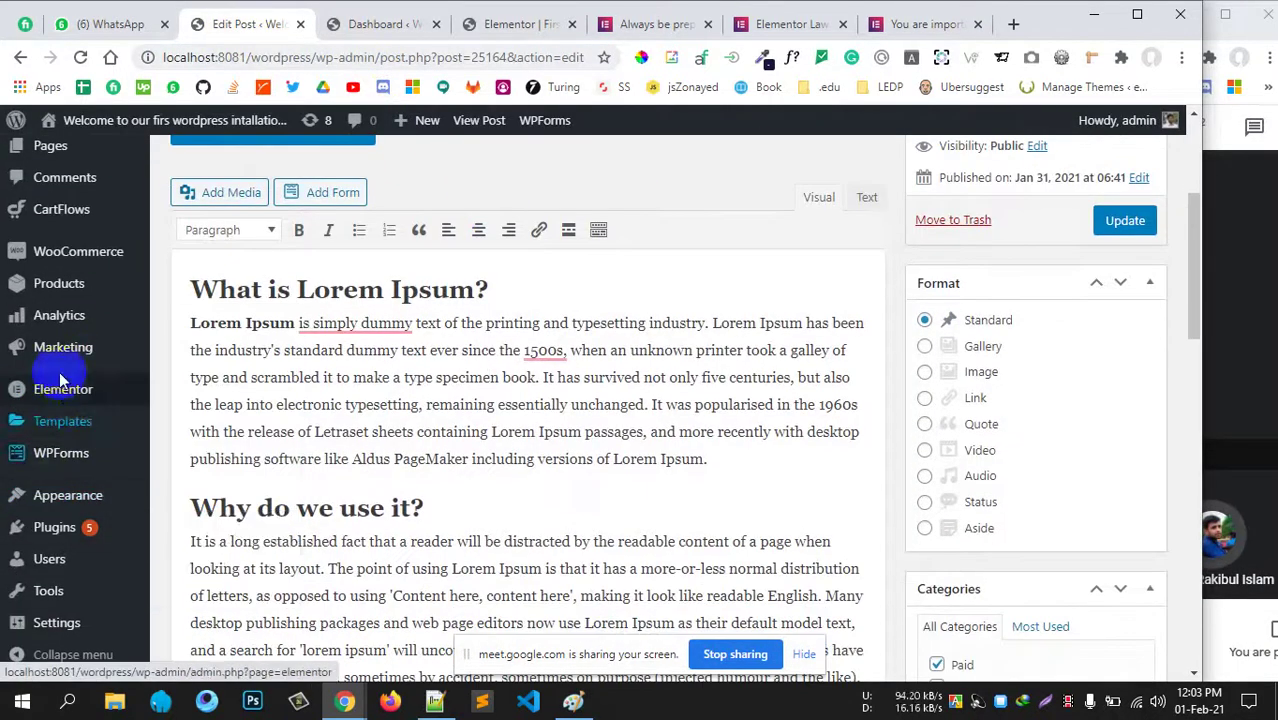
left_click(243, 426)
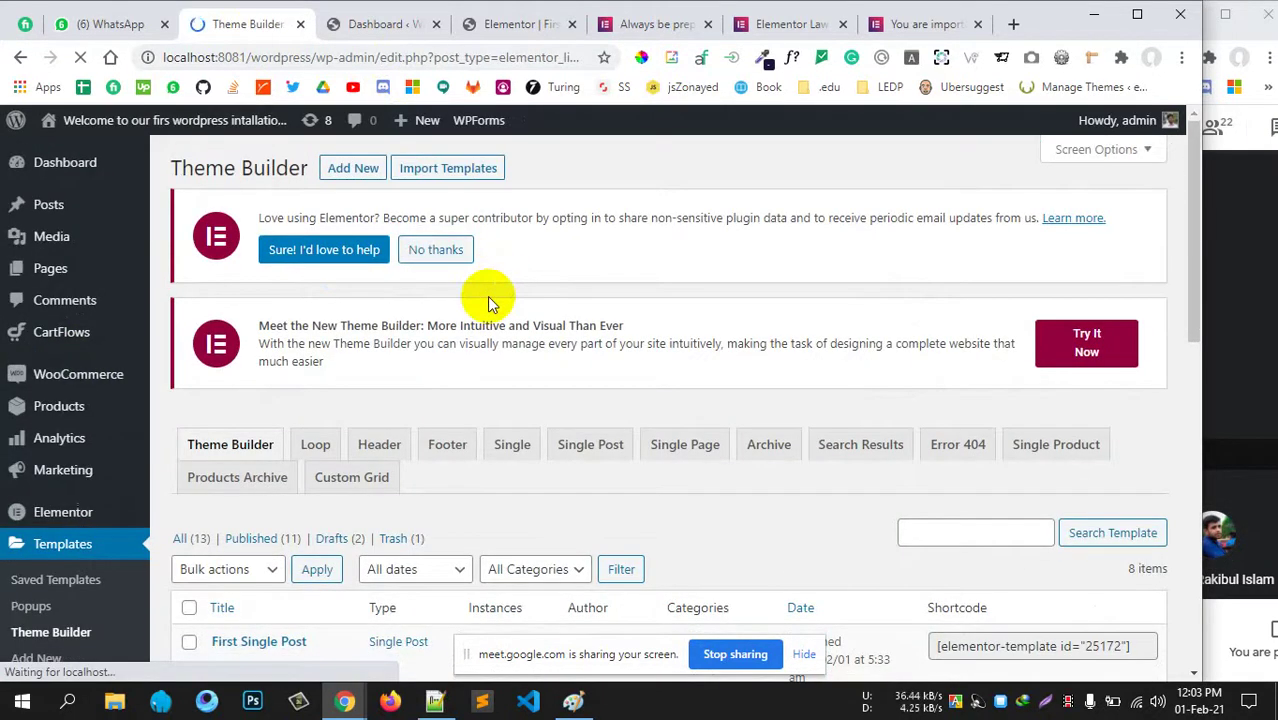
Create a new Loop template named "more post loop" and dismiss the template library when the editor opens.
scroll(508, 481, "down", 2)
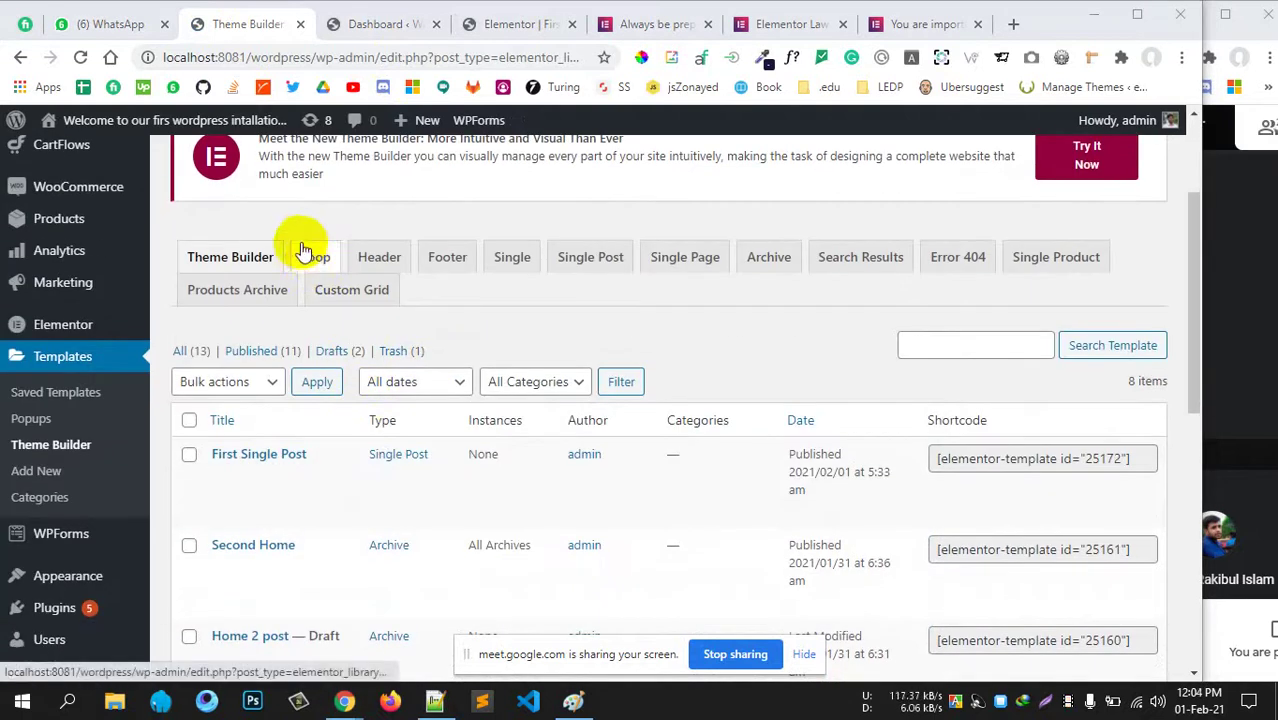
scroll(304, 250, "up", 3)
left_click(340, 167)
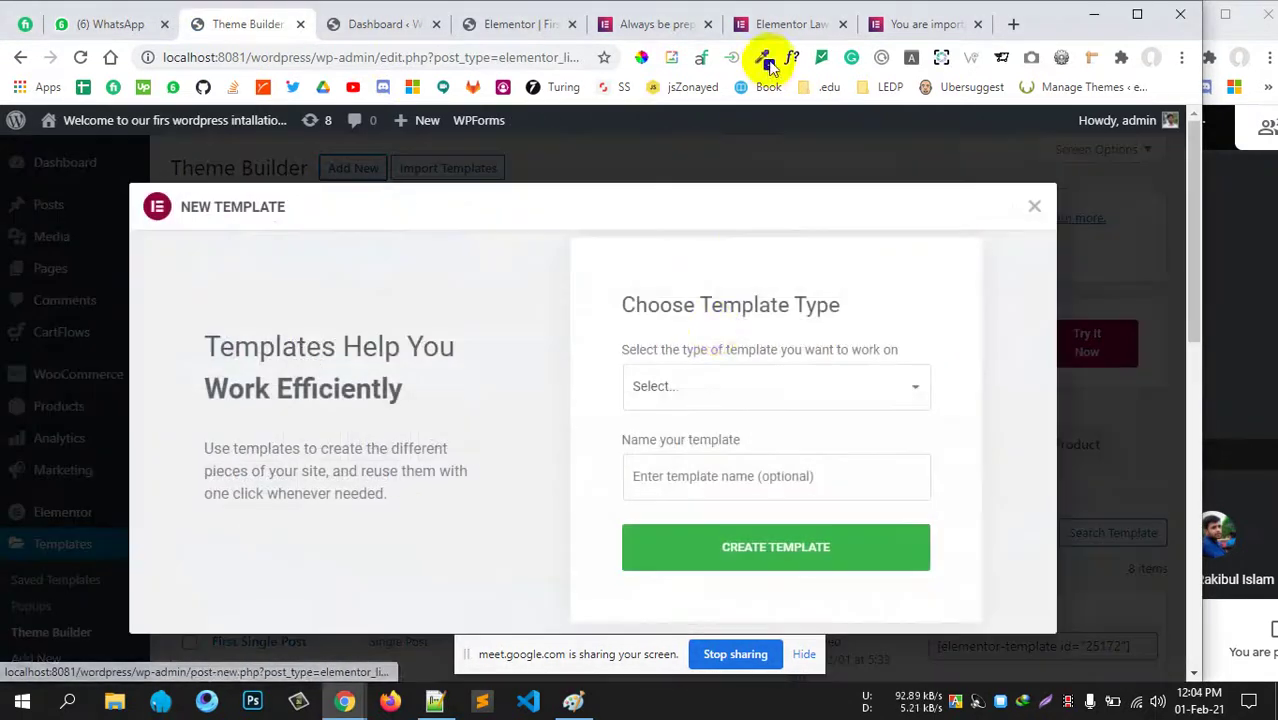
left_click(731, 388)
left_click(700, 467)
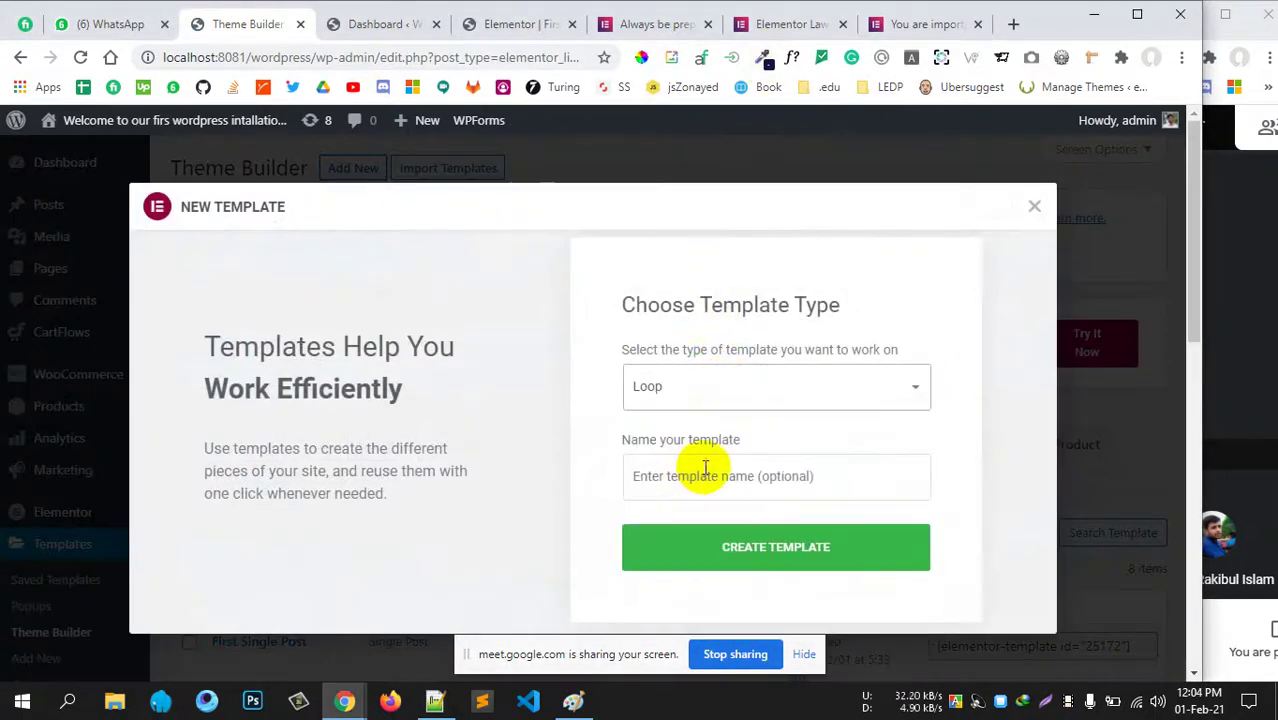
left_click(705, 467)
type("more post loop")
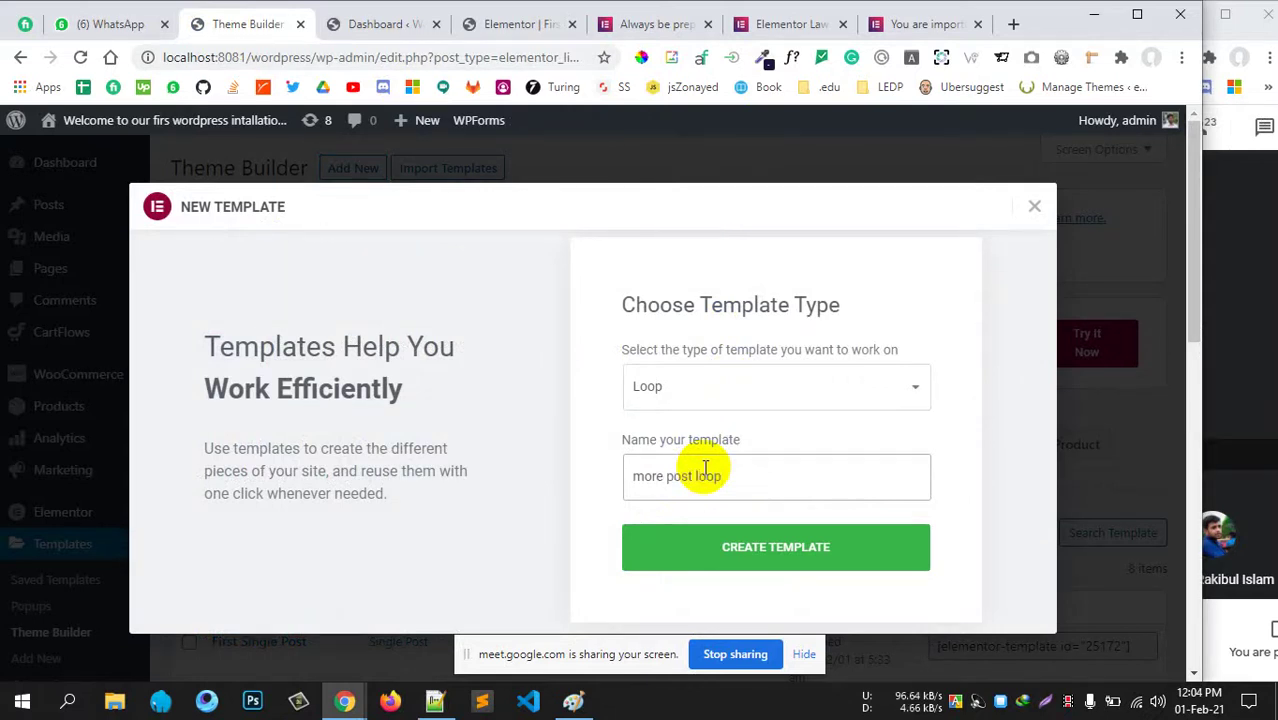
left_click(810, 570)
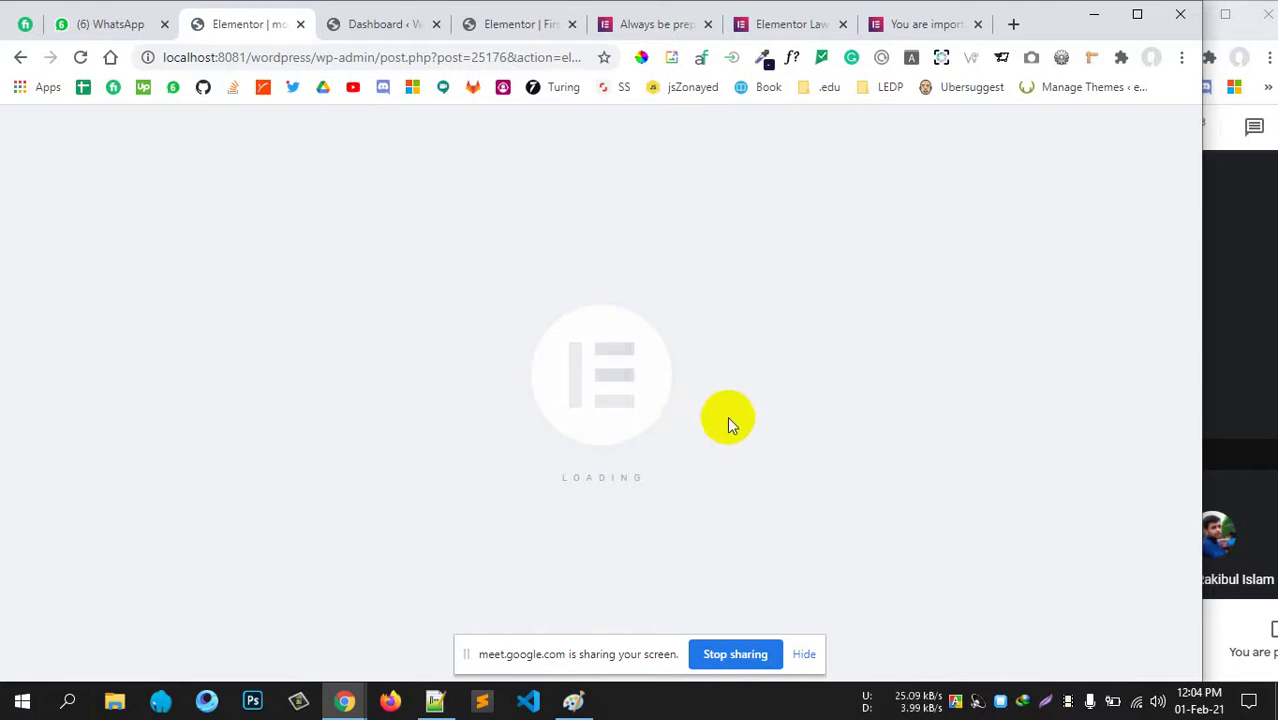
left_click(804, 654)
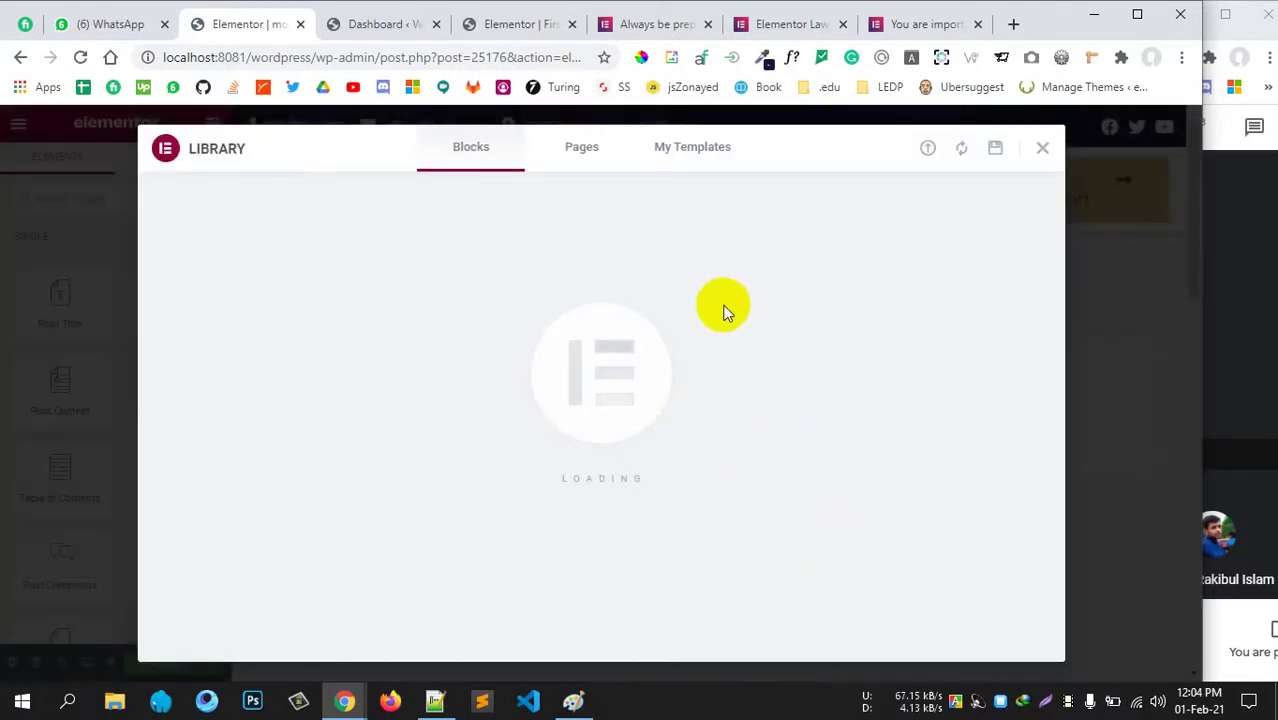
left_click(1043, 150)
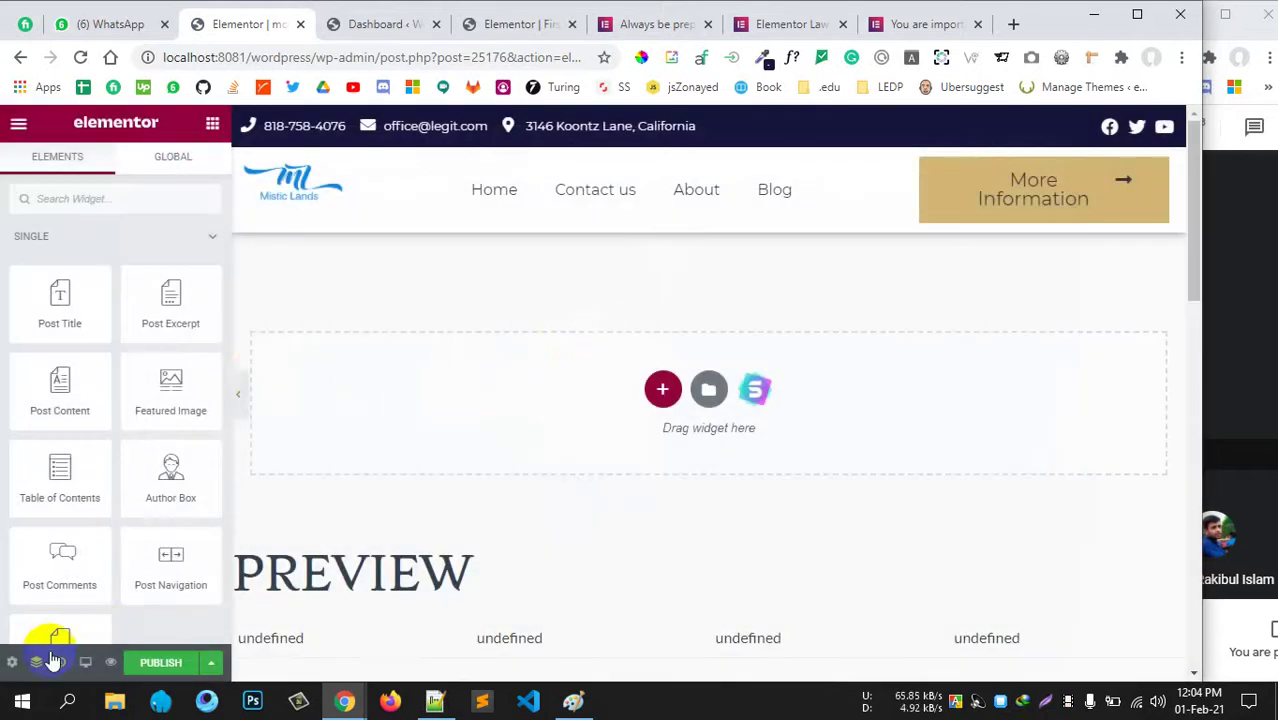
Set the loop template's page layout to Elementor Full Width in its general settings.
left_click(12, 662)
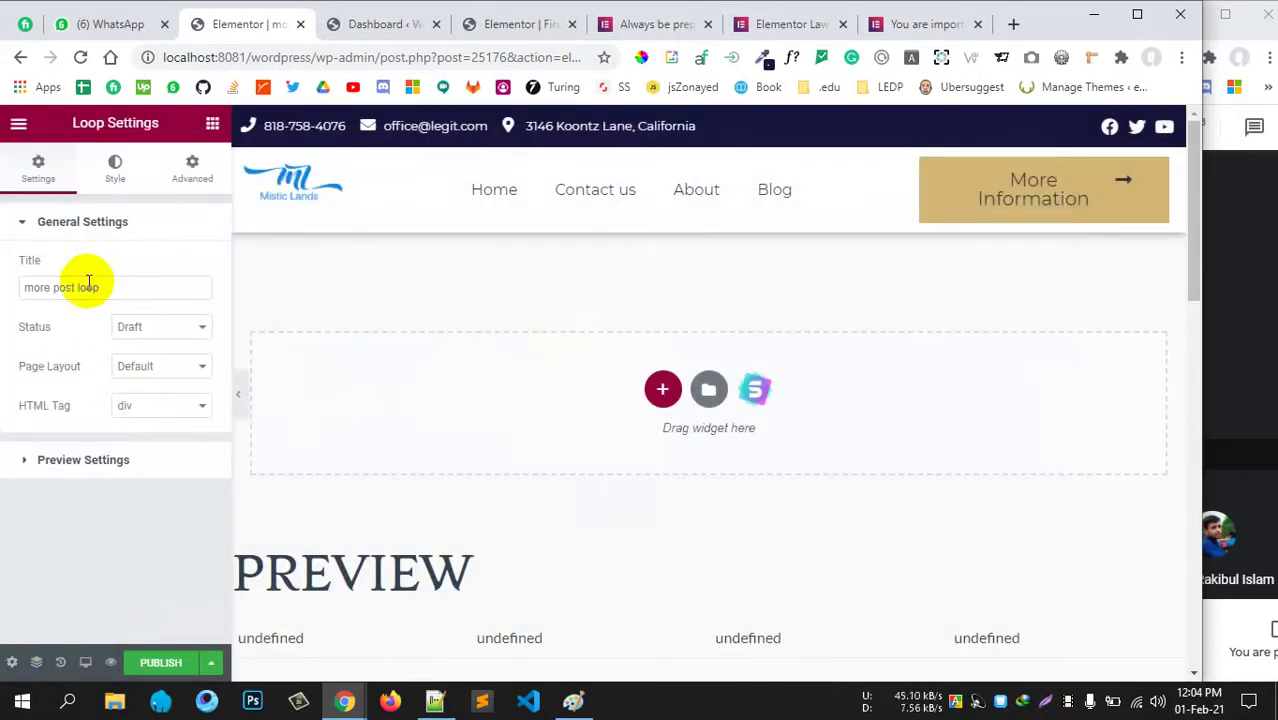
left_click(152, 362)
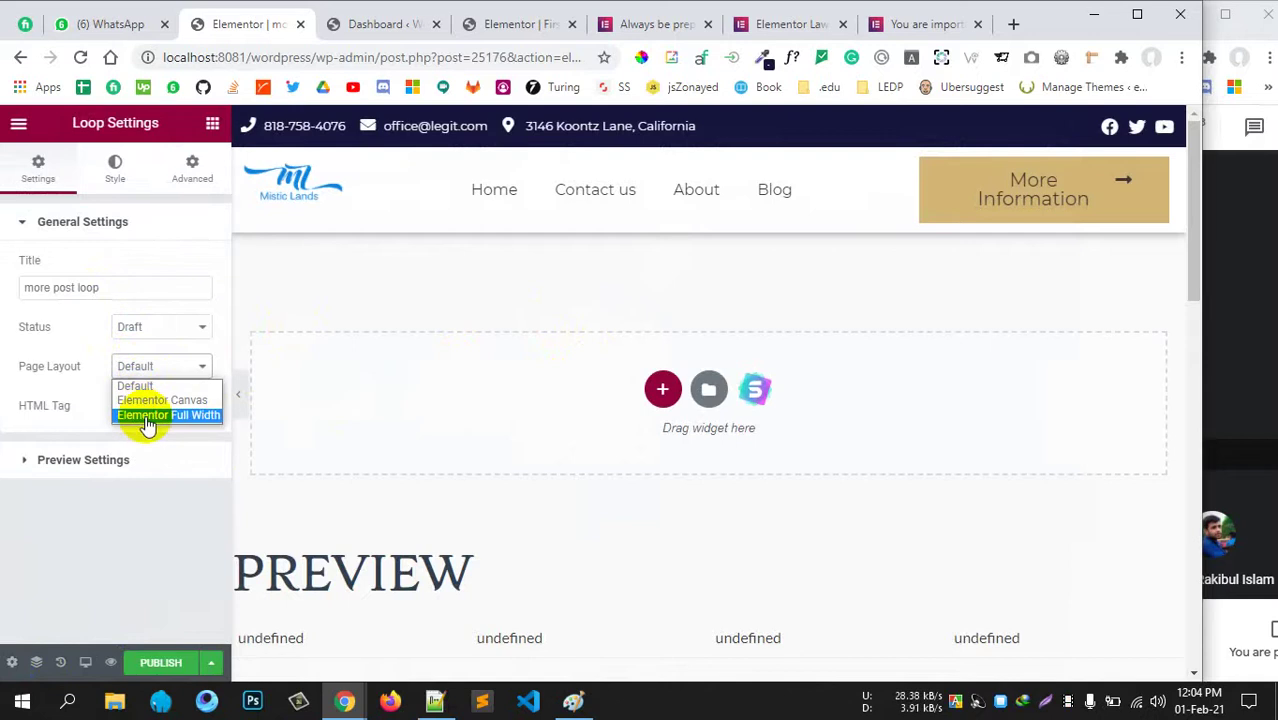
left_click(143, 418)
Copy the post title heading from the First Single Post template and set the loop's dynamic content preview to Post.
left_click(98, 500)
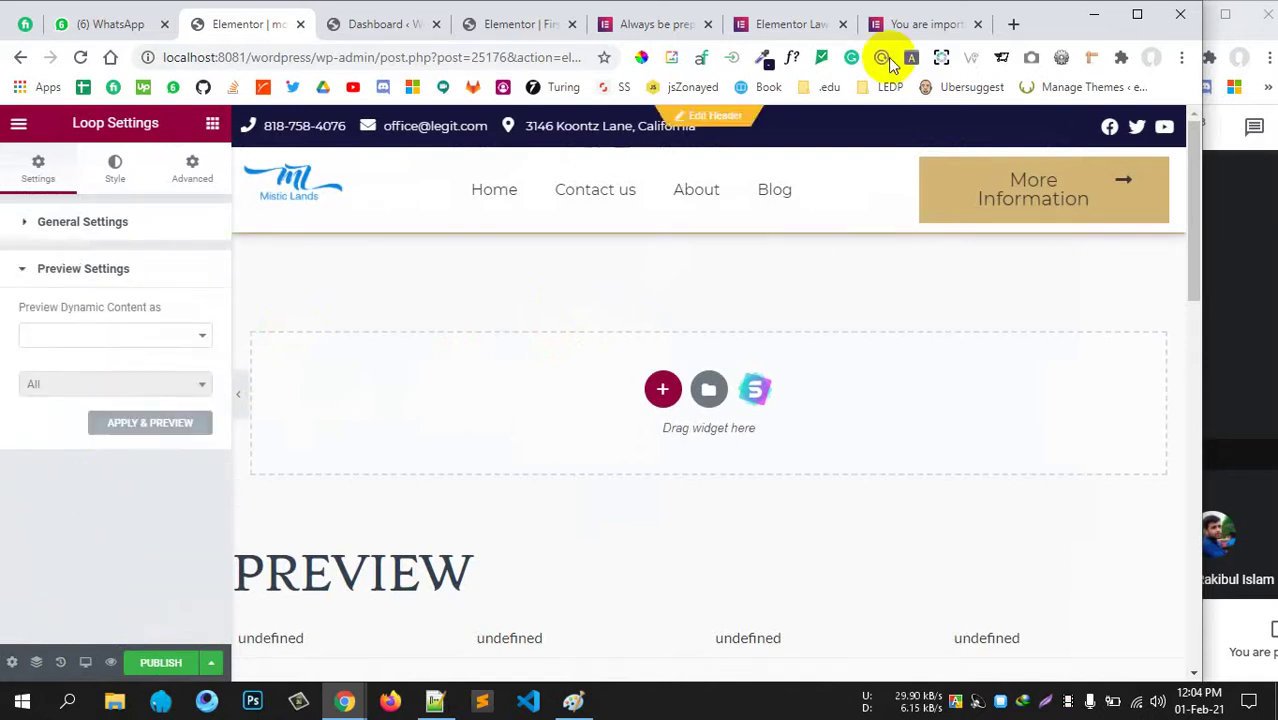
left_click(899, 25)
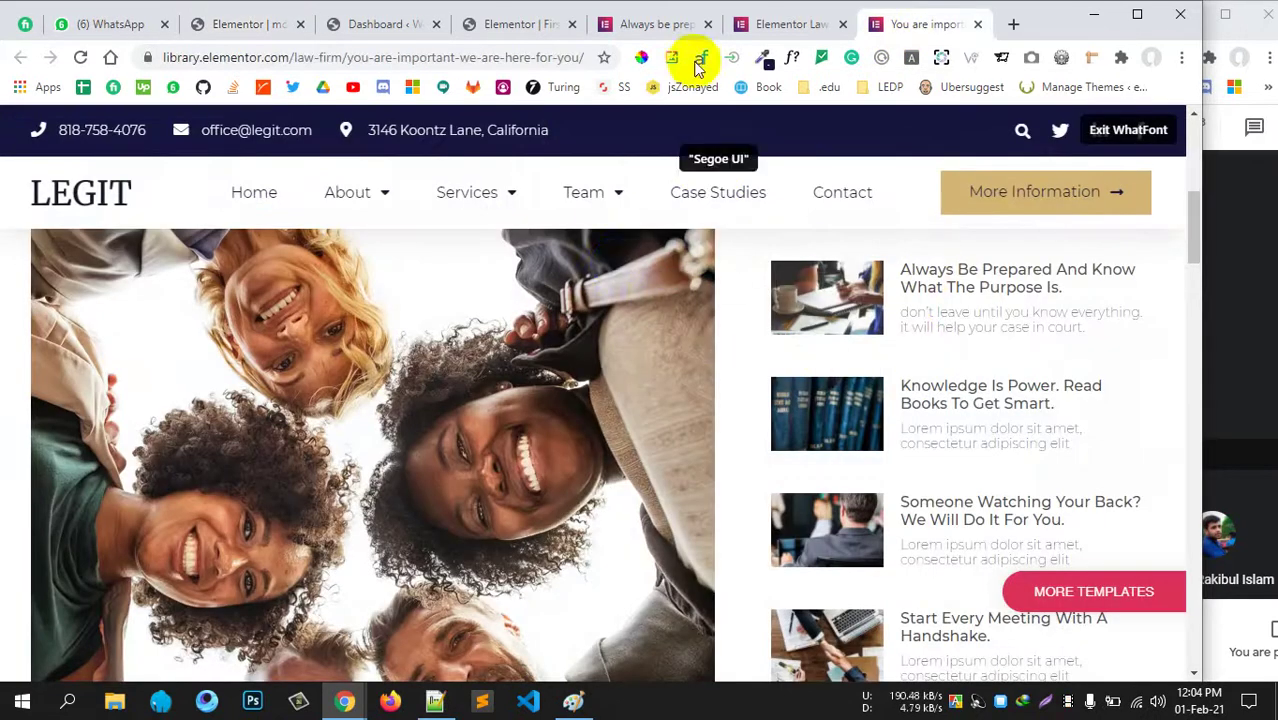
left_click(515, 26)
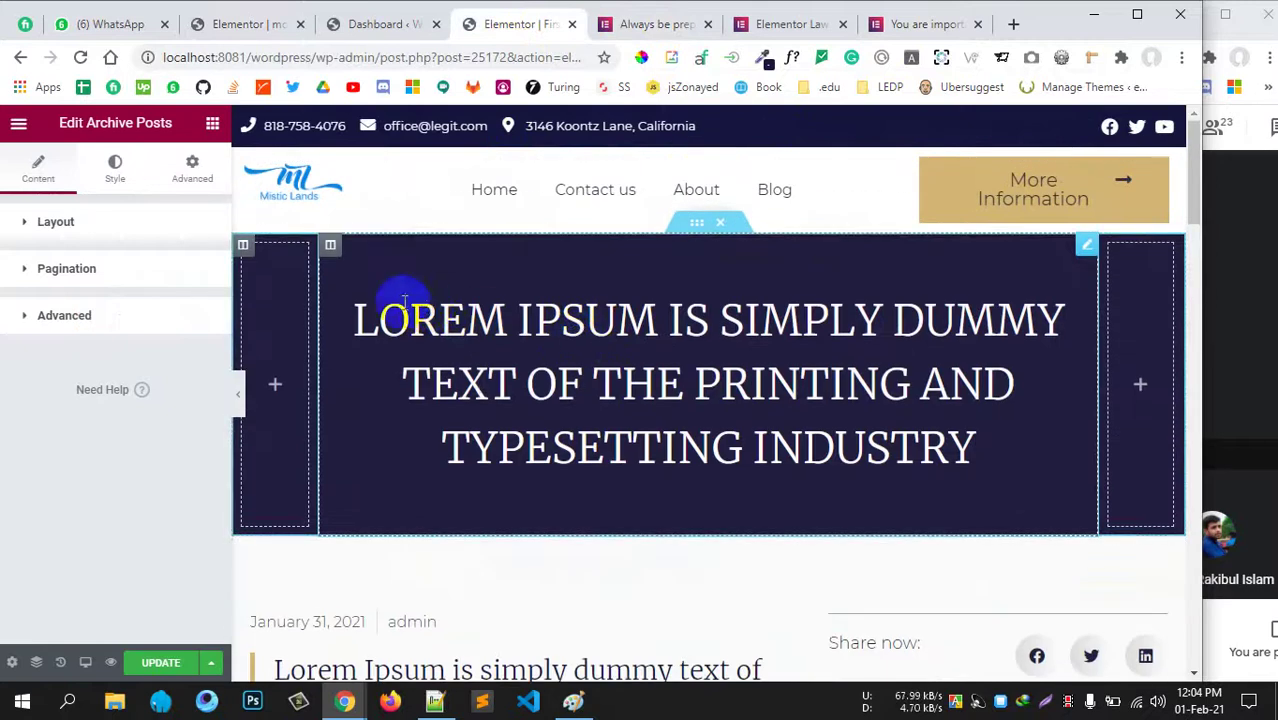
left_click_drag(351, 308, 1004, 434)
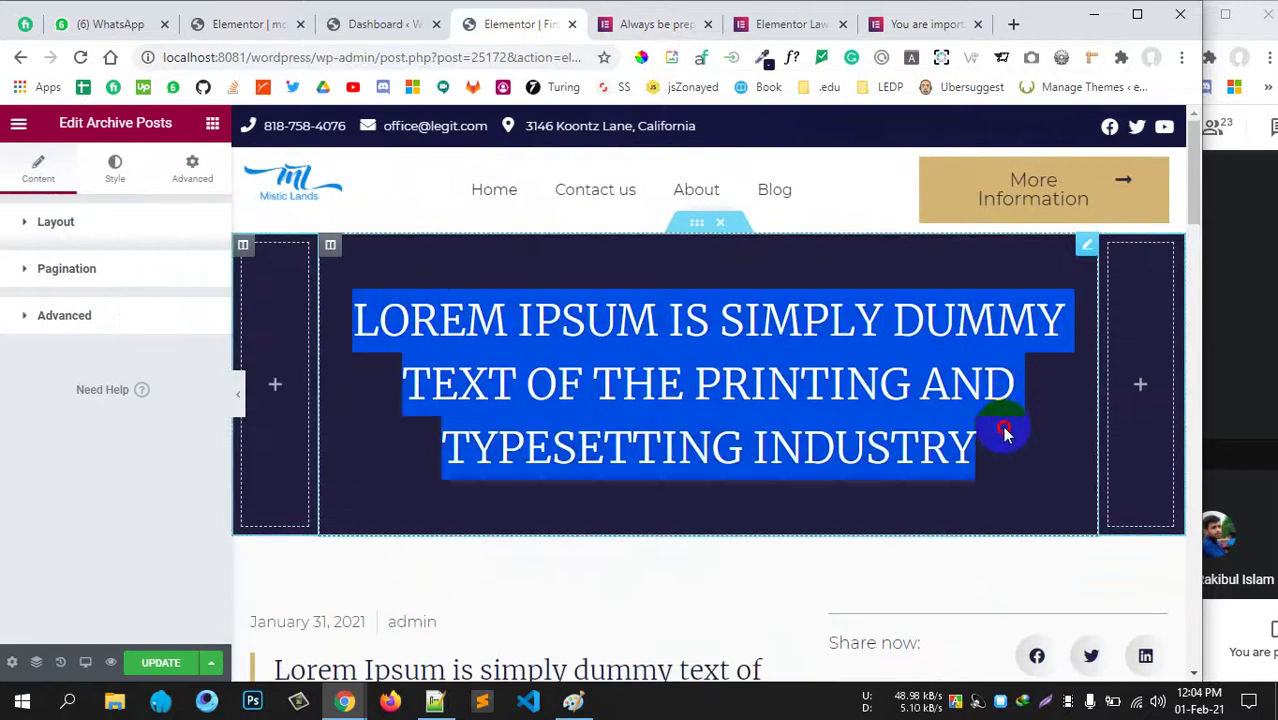
left_click(265, 24)
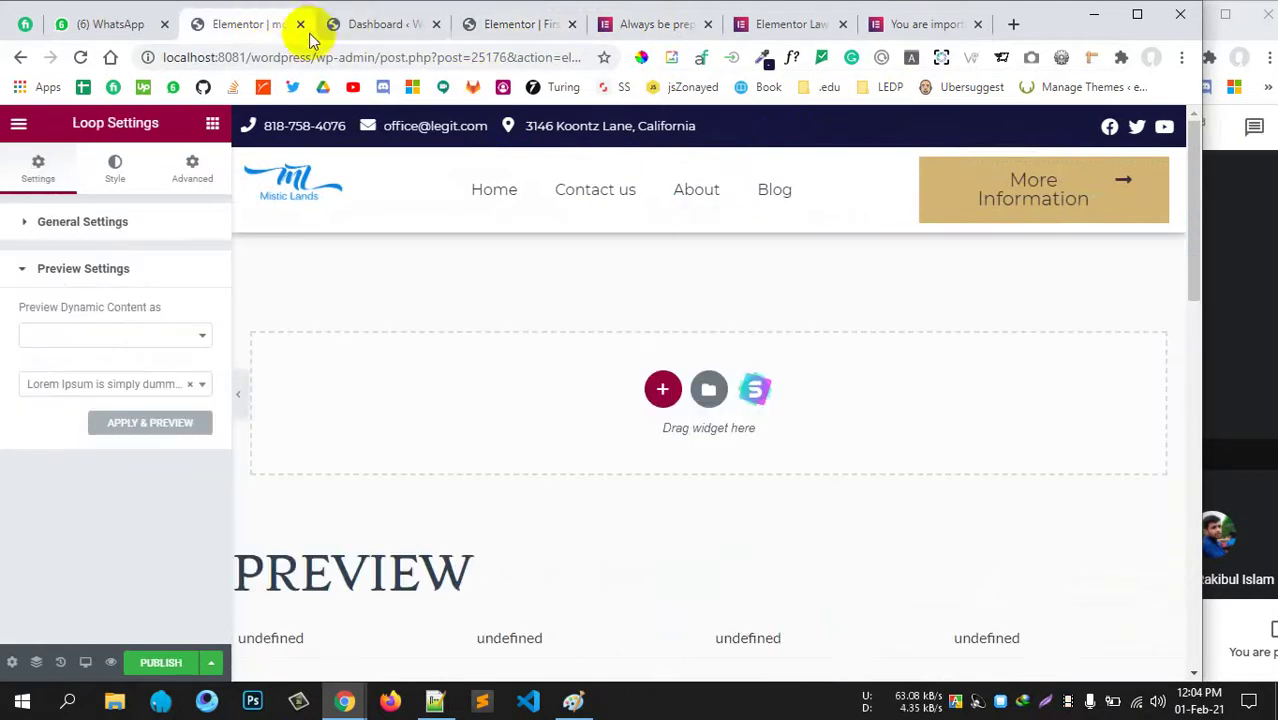
left_click(117, 335)
left_click(100, 365)
Try to find the preview post using the copied title, and clear the search text.
left_click(122, 384)
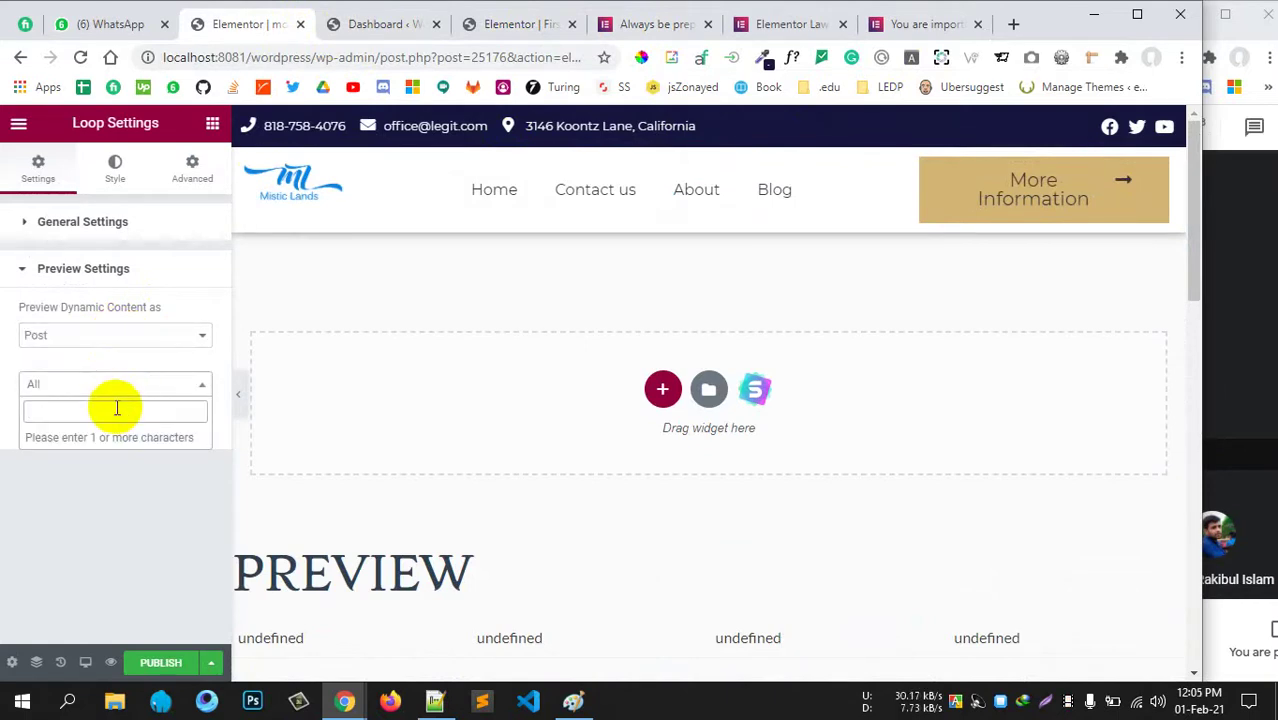
key("ctrl+v")
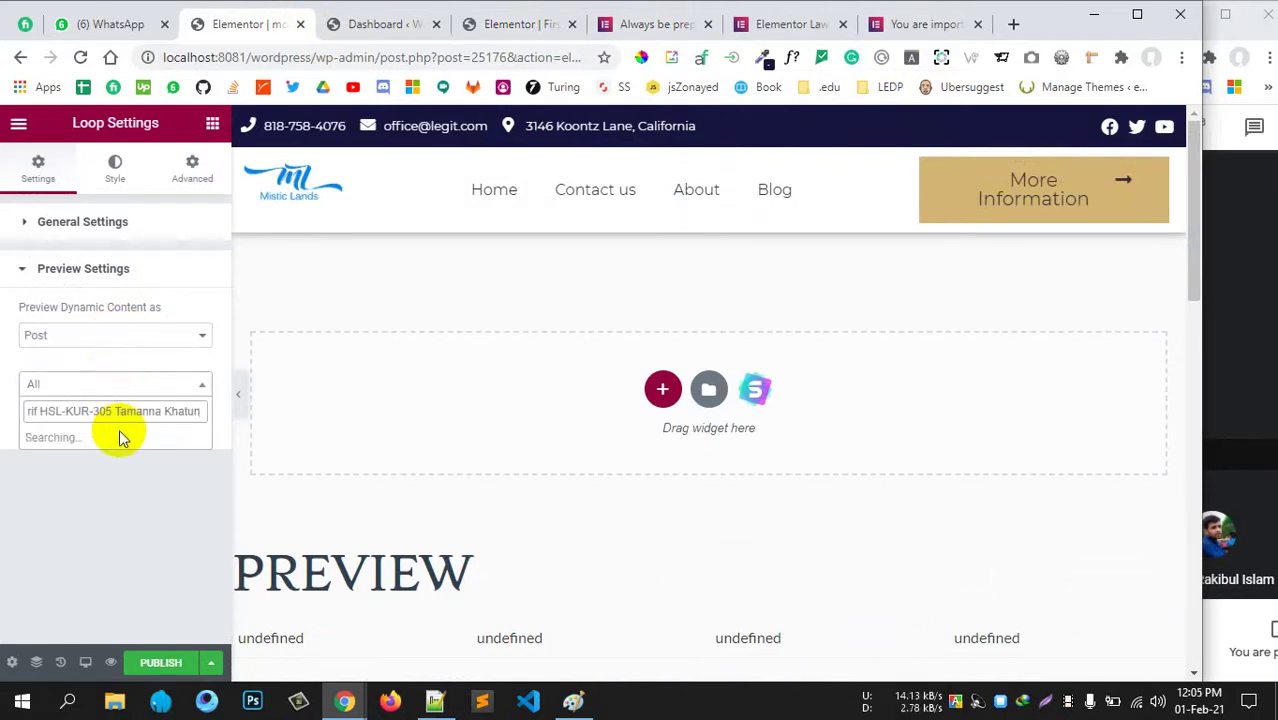
key("ctrl+a")
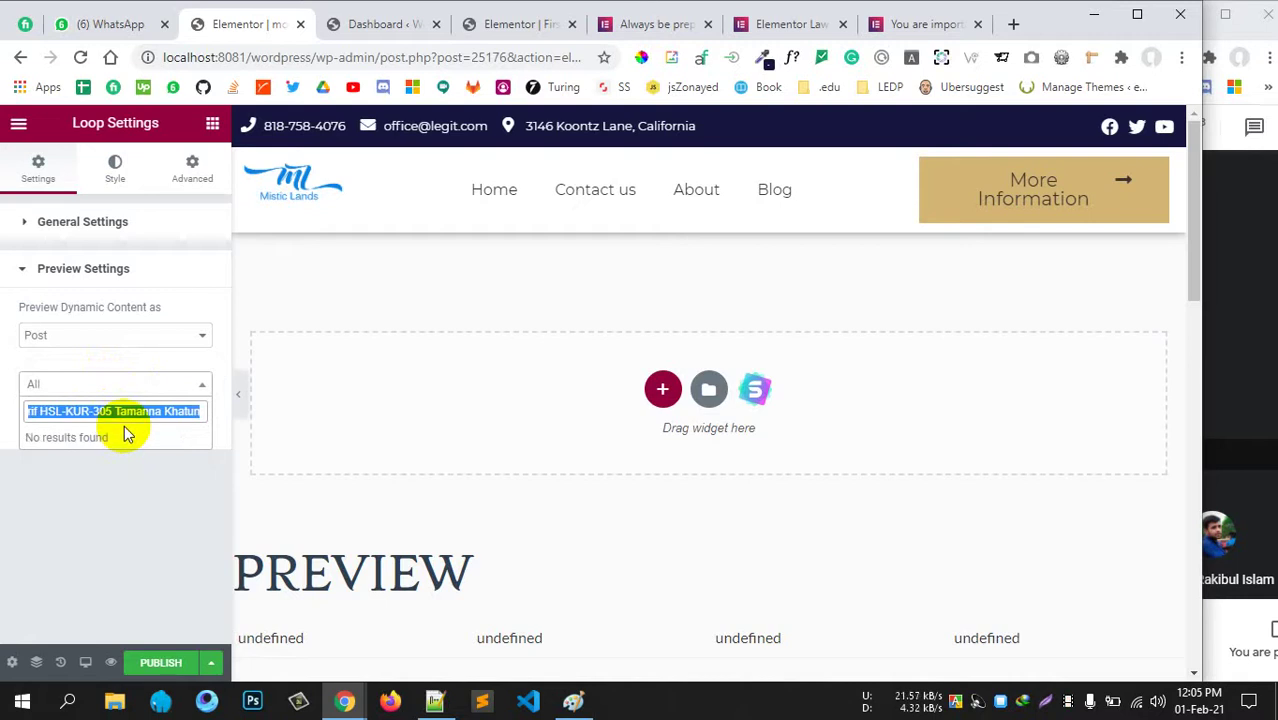
key("BackSpace")
left_click(910, 24)
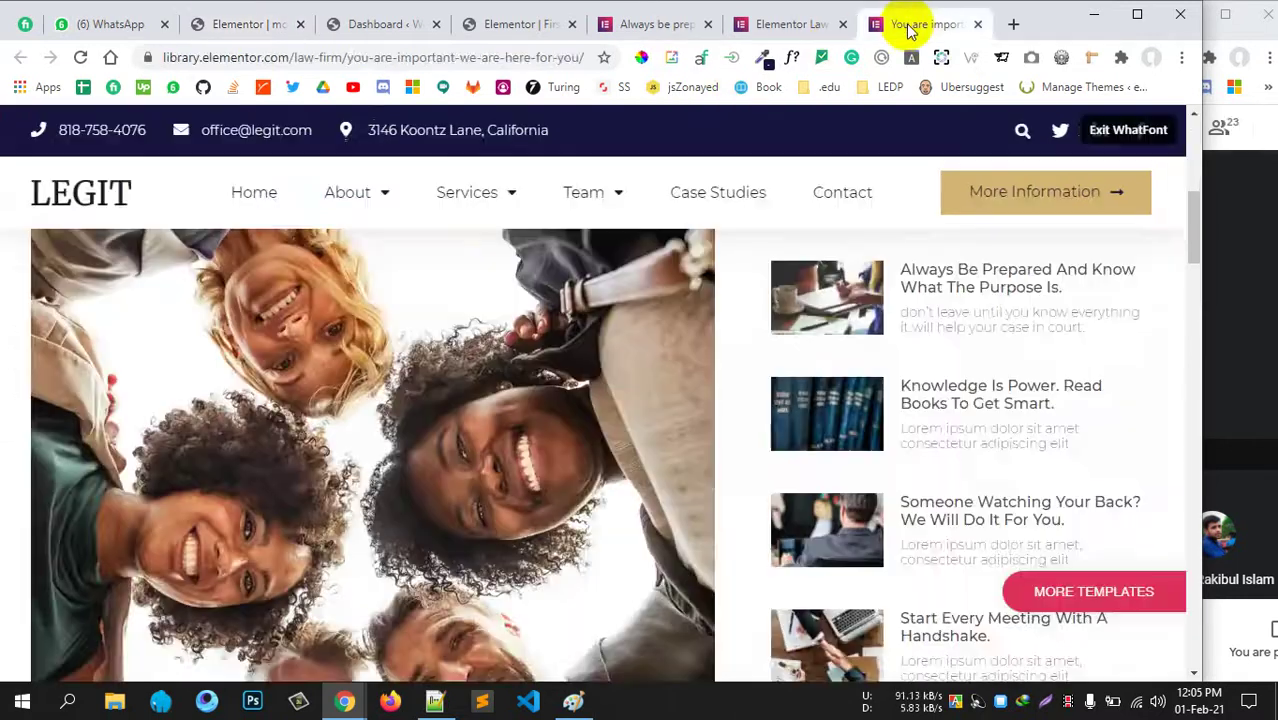
left_click(830, 26)
left_click(627, 28)
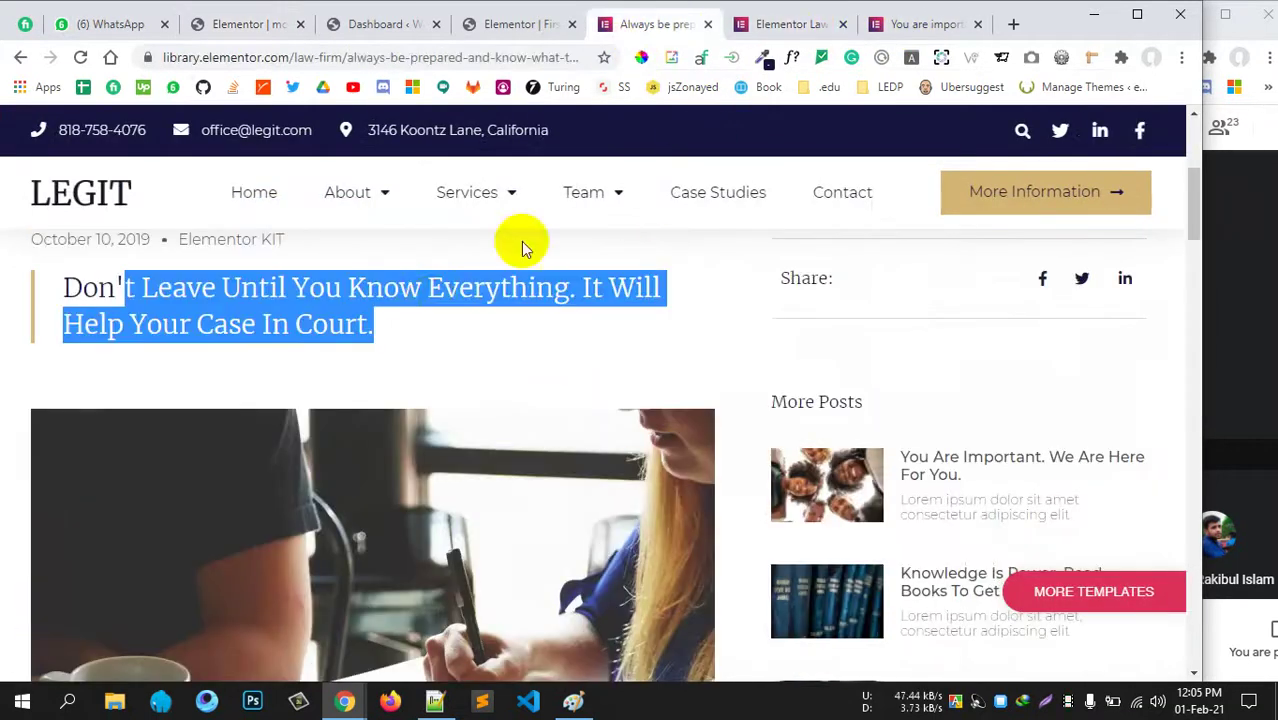
left_click_drag(370, 323, 40, 285)
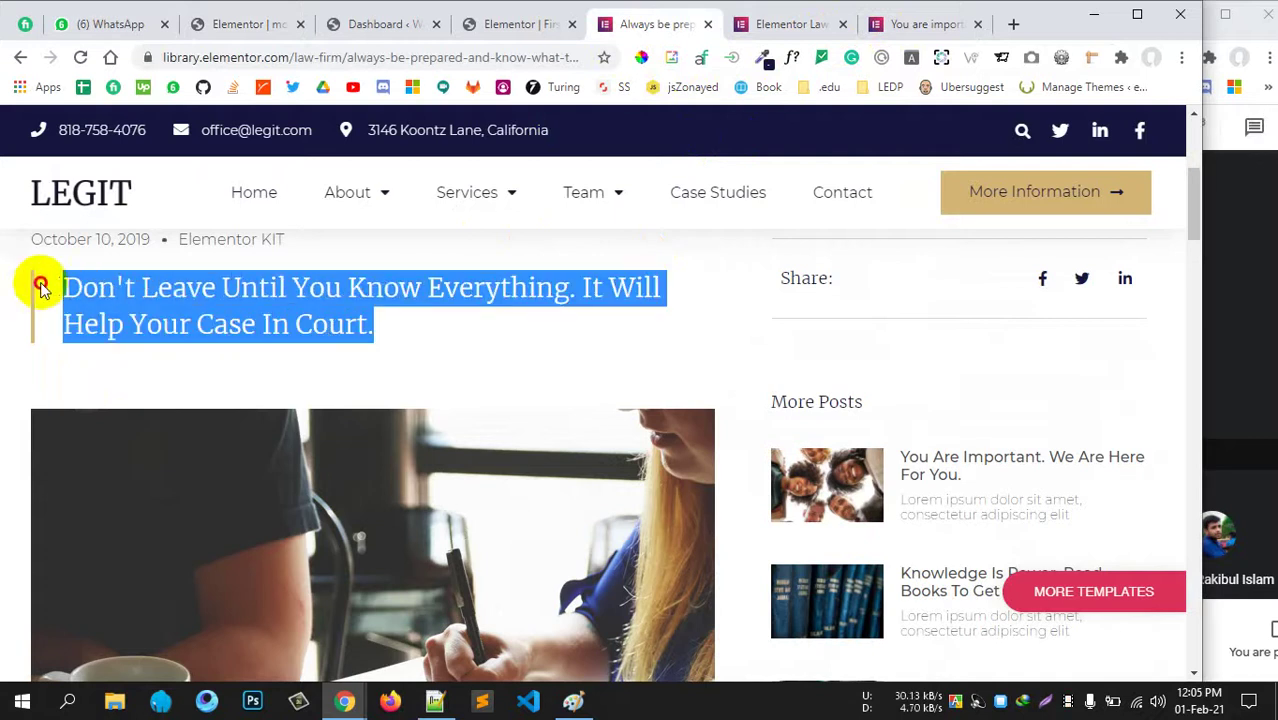
scroll(385, 307, "up", 4)
Try to find the preview post with the title copied from the First Single Post template, and clear the search text.
left_click(513, 26)
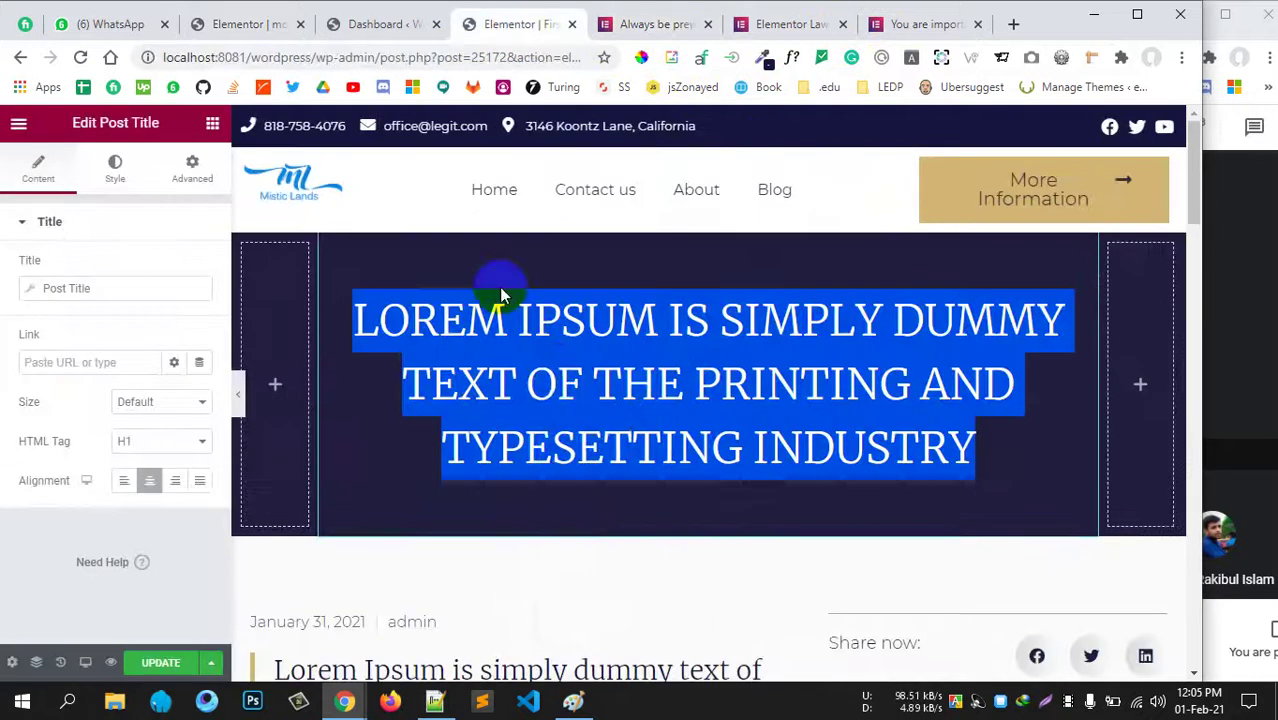
right_click(538, 356)
left_click(581, 436)
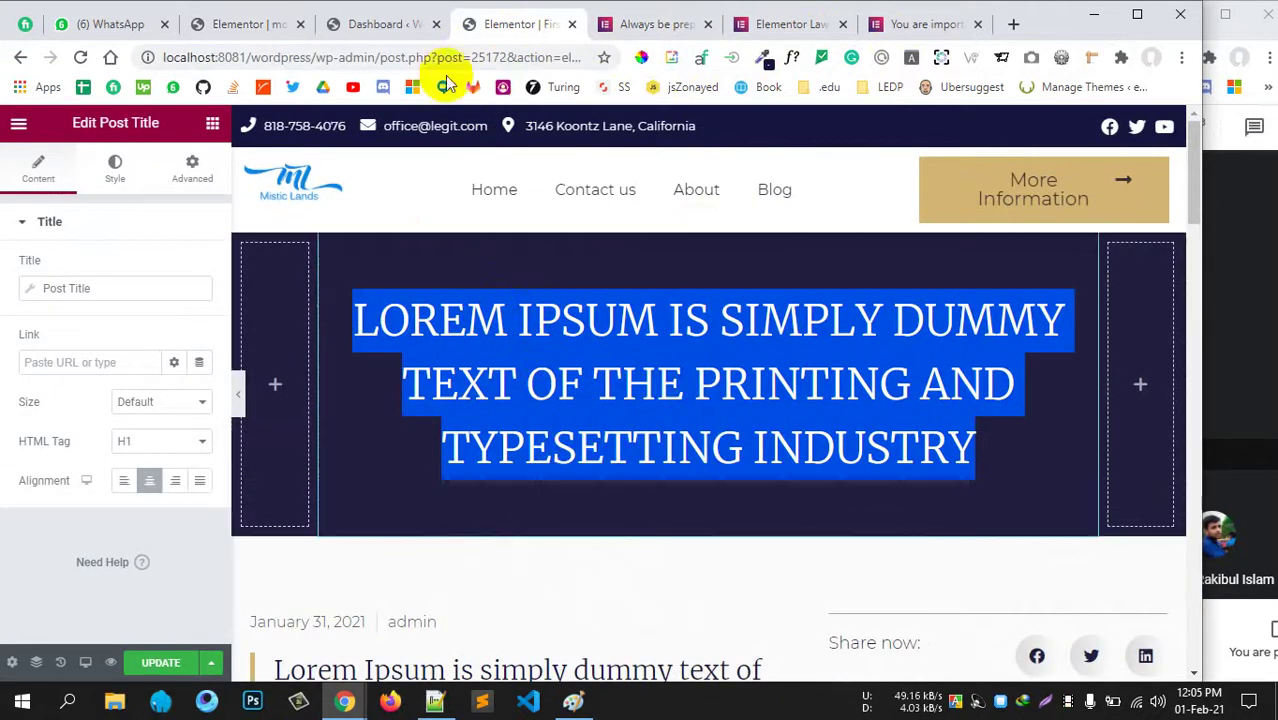
left_click(376, 30)
left_click(242, 24)
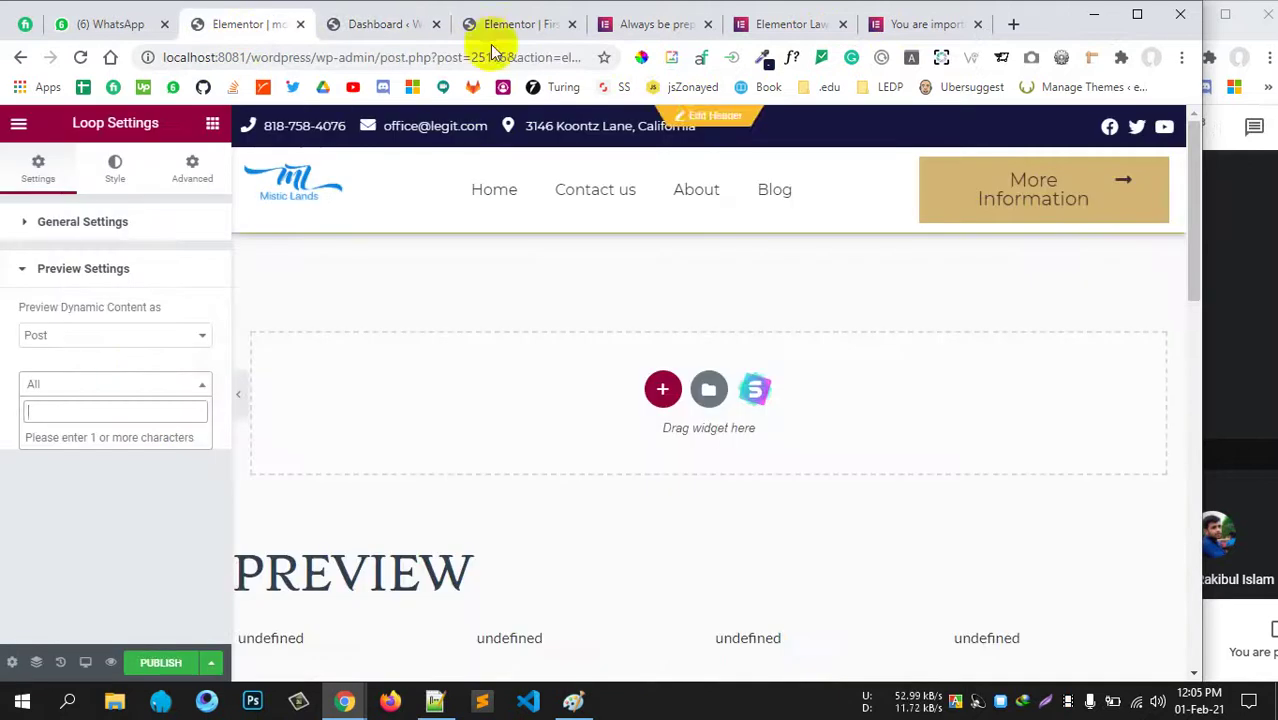
key("ctrl+v")
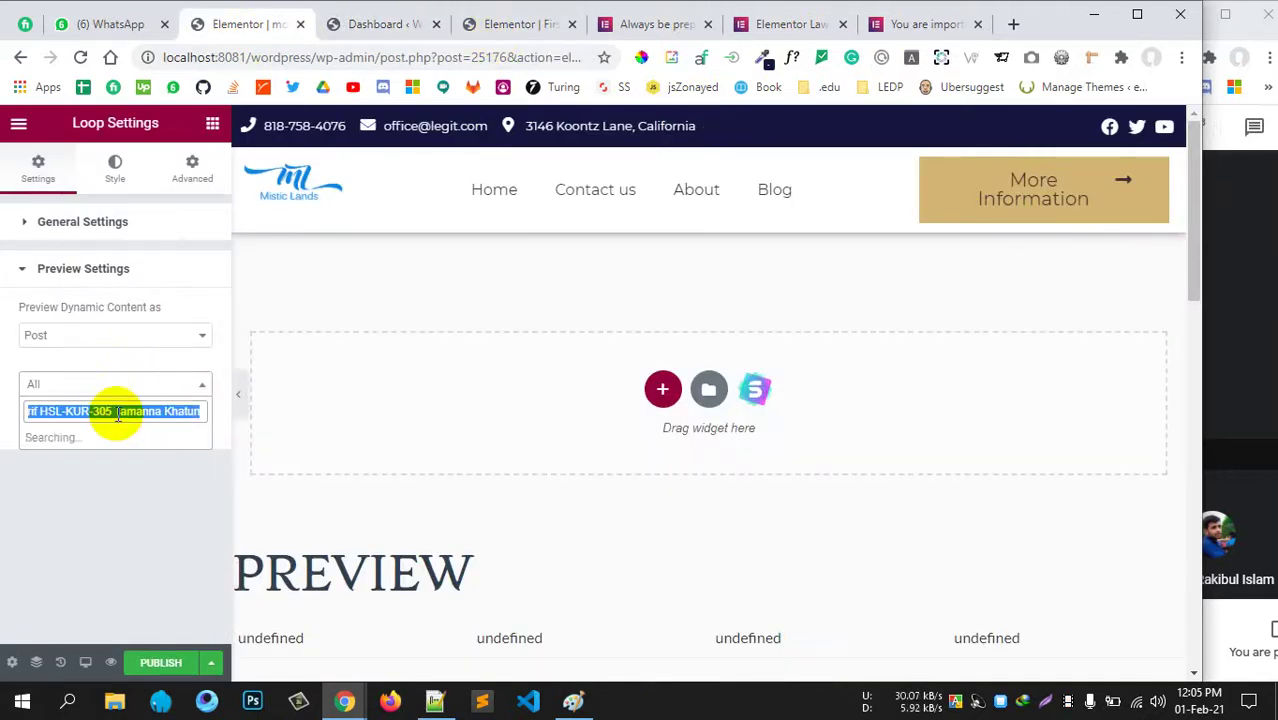
key("BackSpace")
Copy the newest post's title from the WordPress posts list and choose that post as the loop template's preview content.
left_click(405, 26)
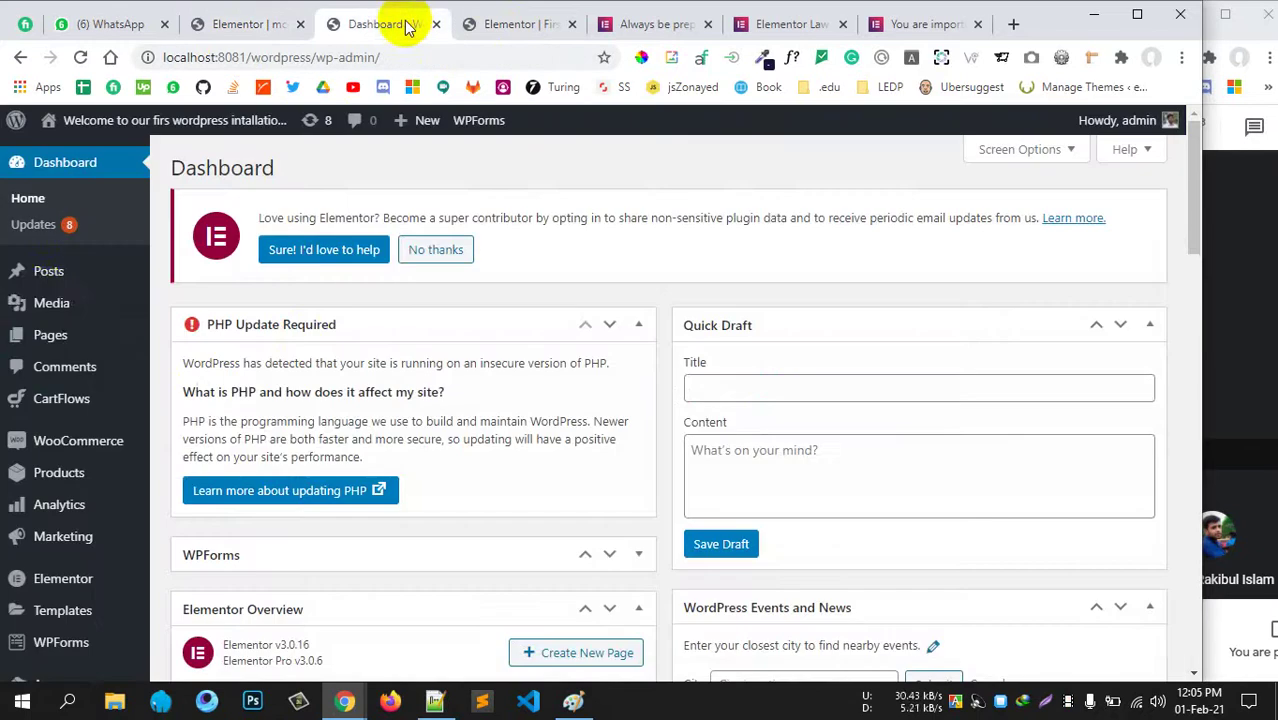
left_click(200, 278)
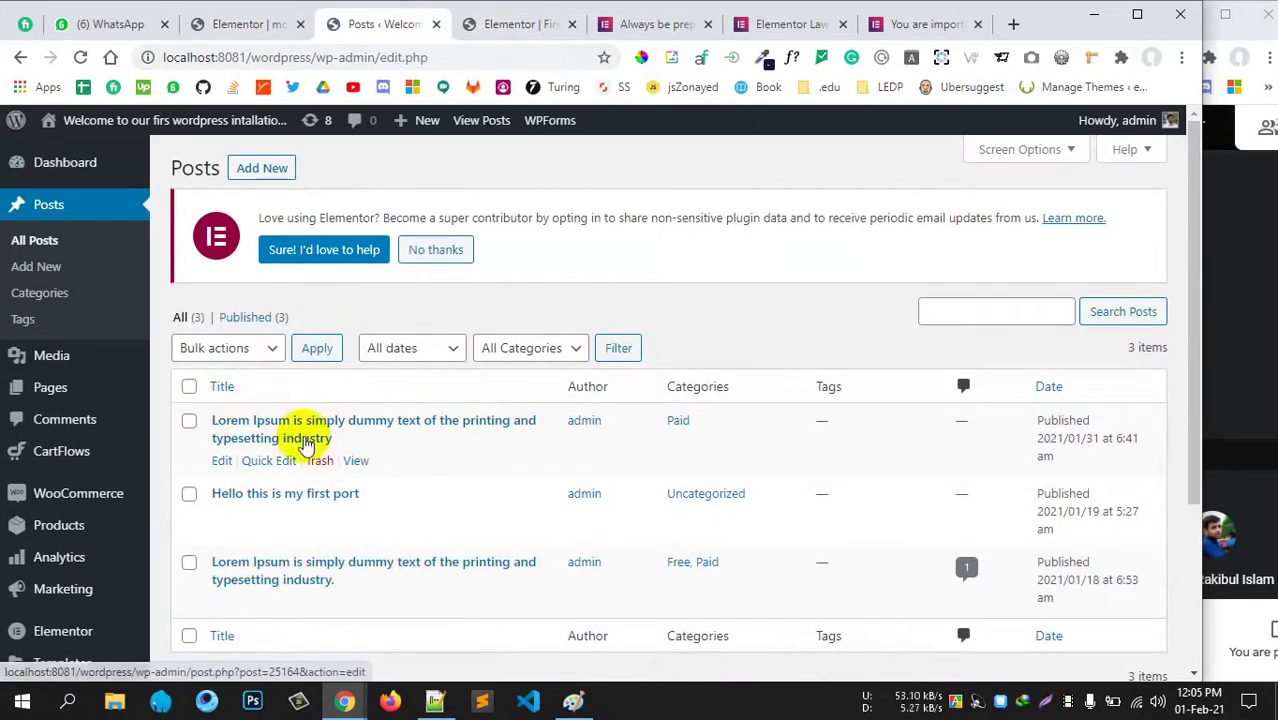
left_click_drag(342, 436, 214, 422)
left_click(245, 24)
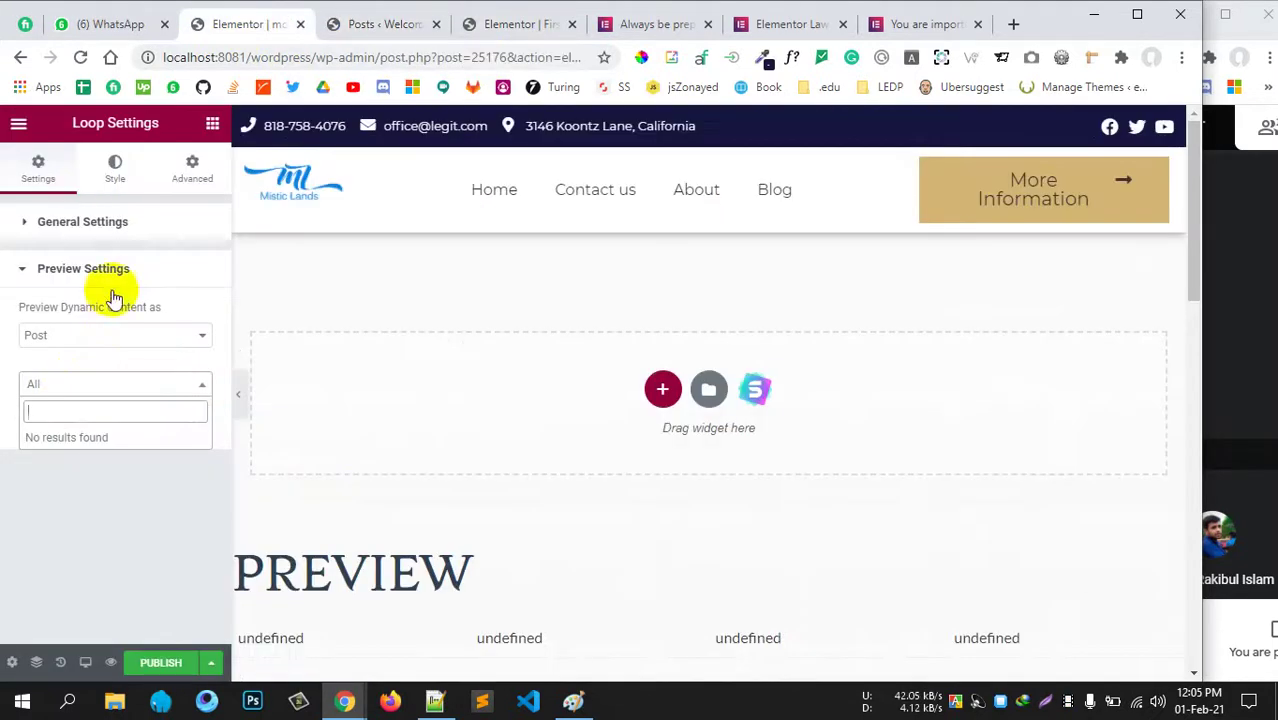
key("ctrl+v")
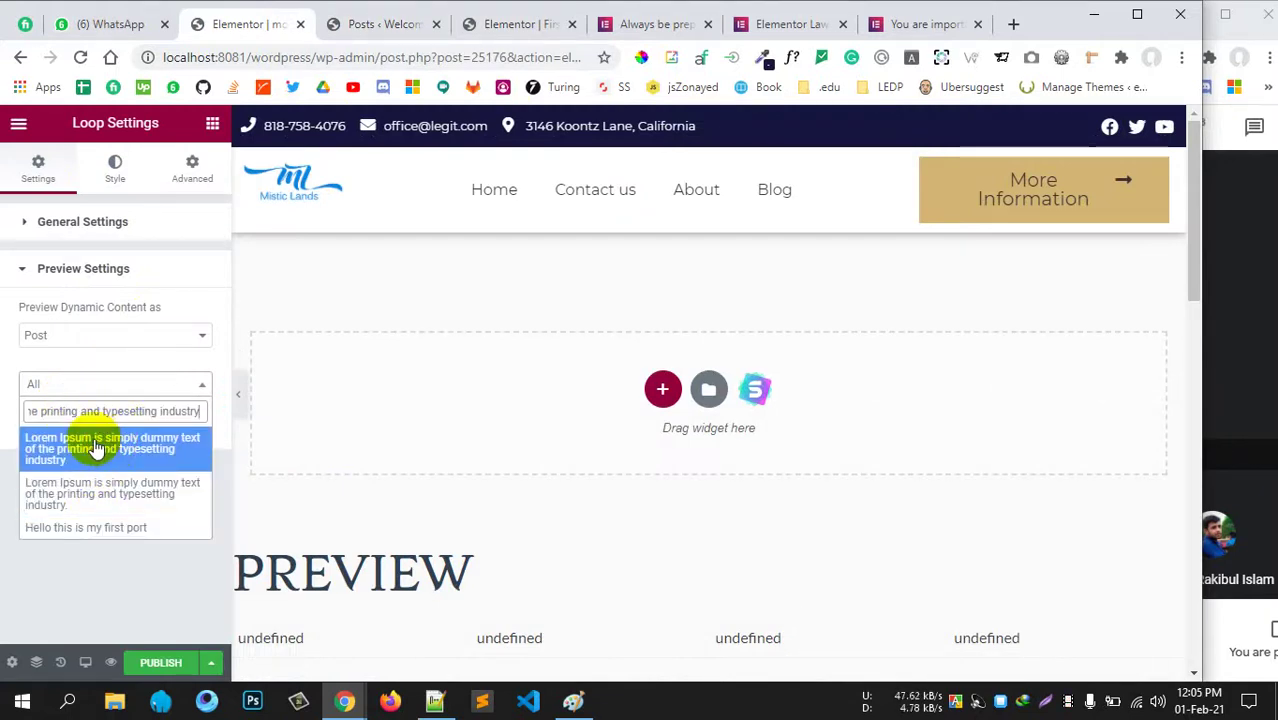
left_click(95, 443)
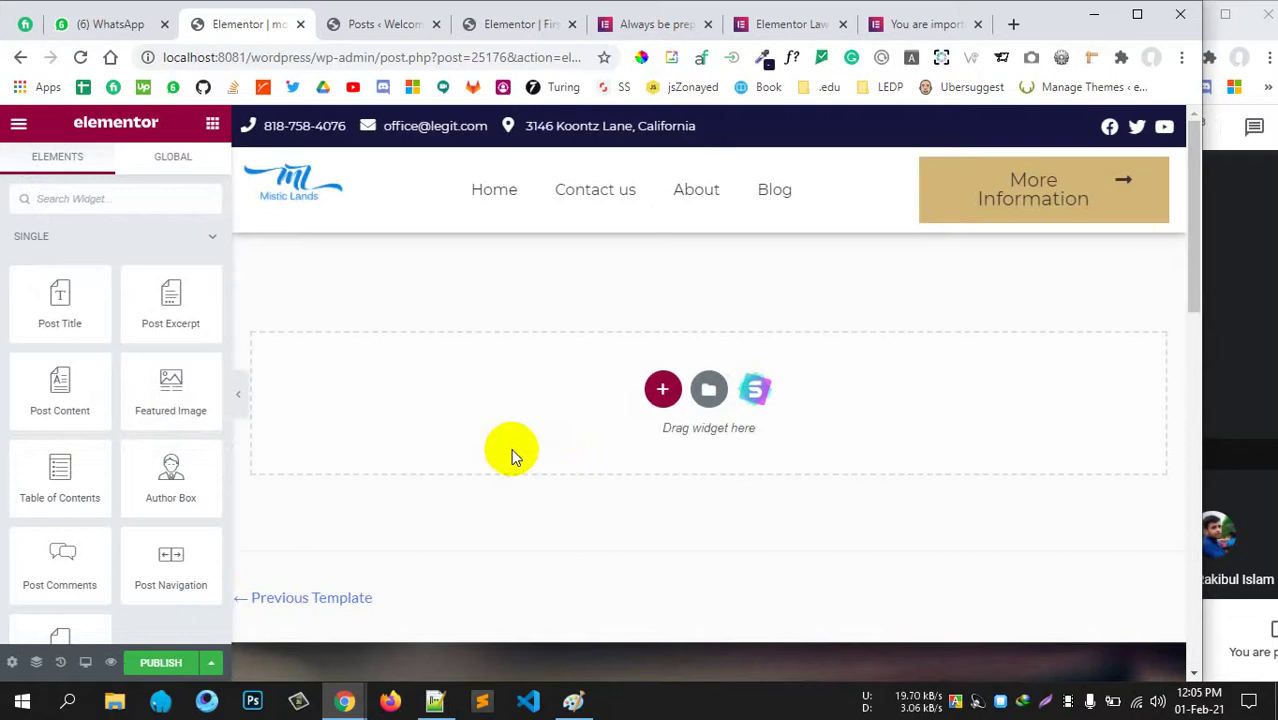
Add a single-column section to the loop template with Full Width content and No Gap between columns.
left_click(663, 392)
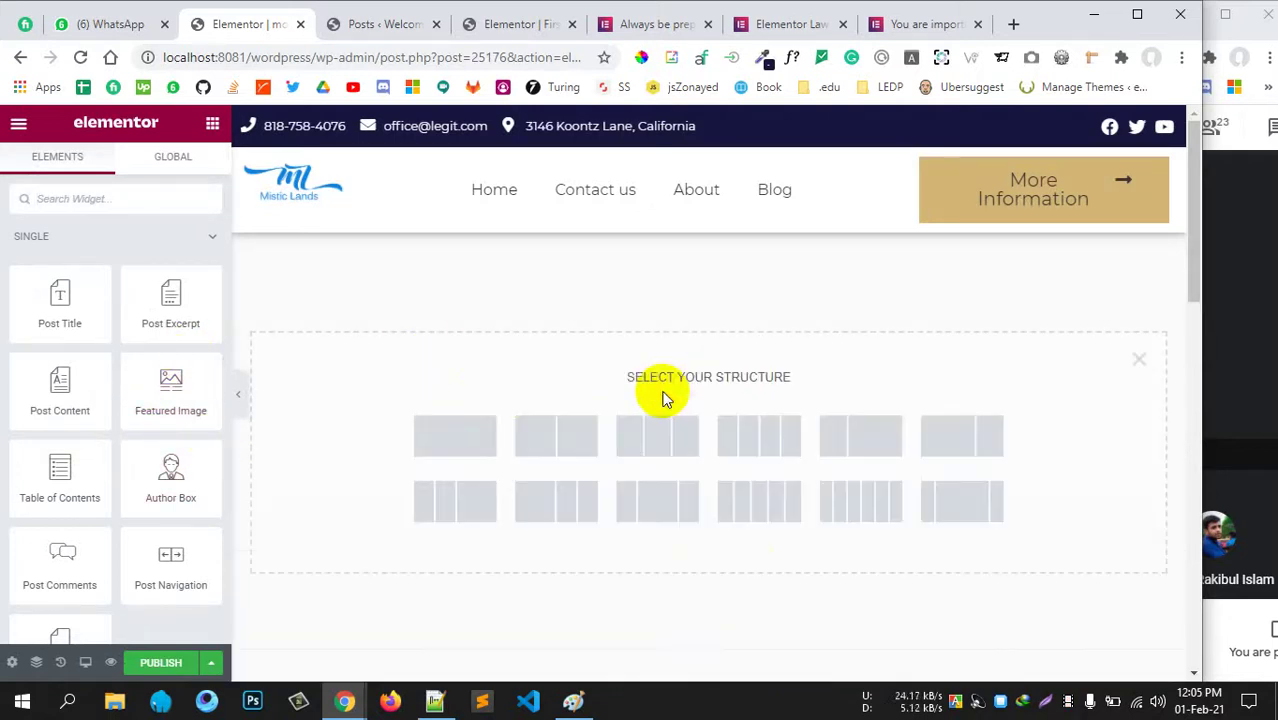
left_click(465, 450)
left_click(172, 268)
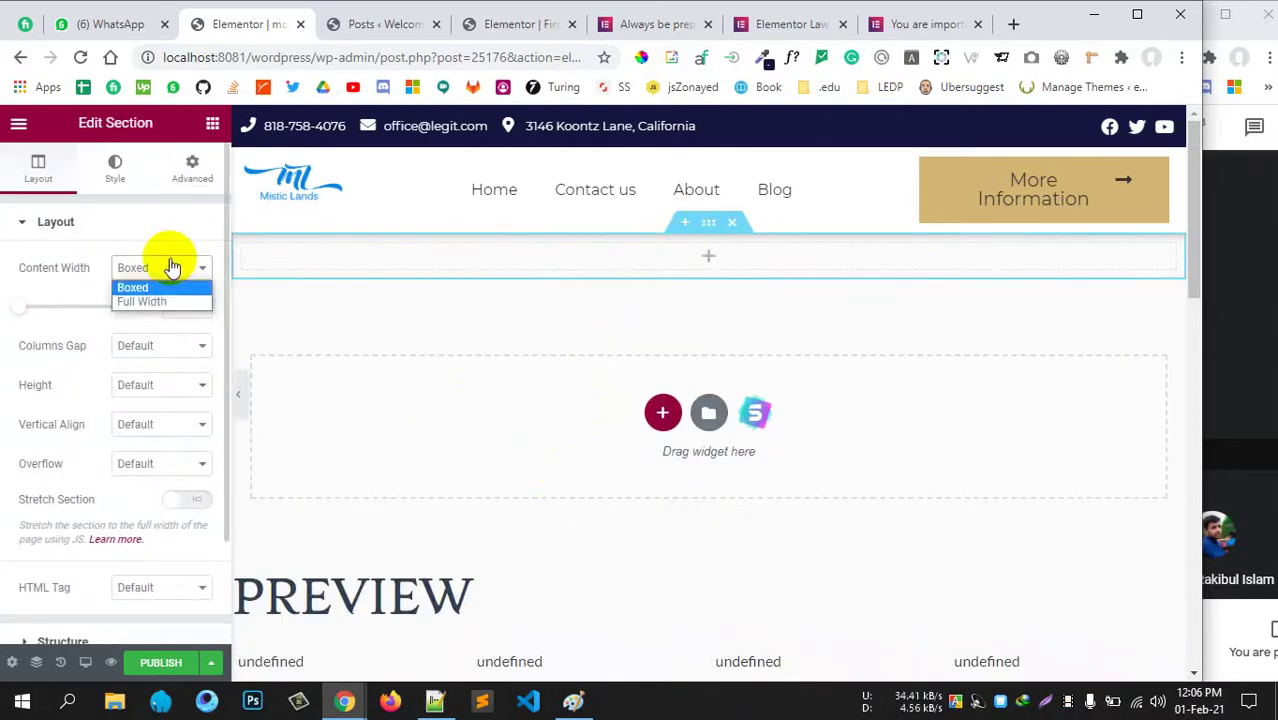
left_click(148, 301)
left_click(170, 307)
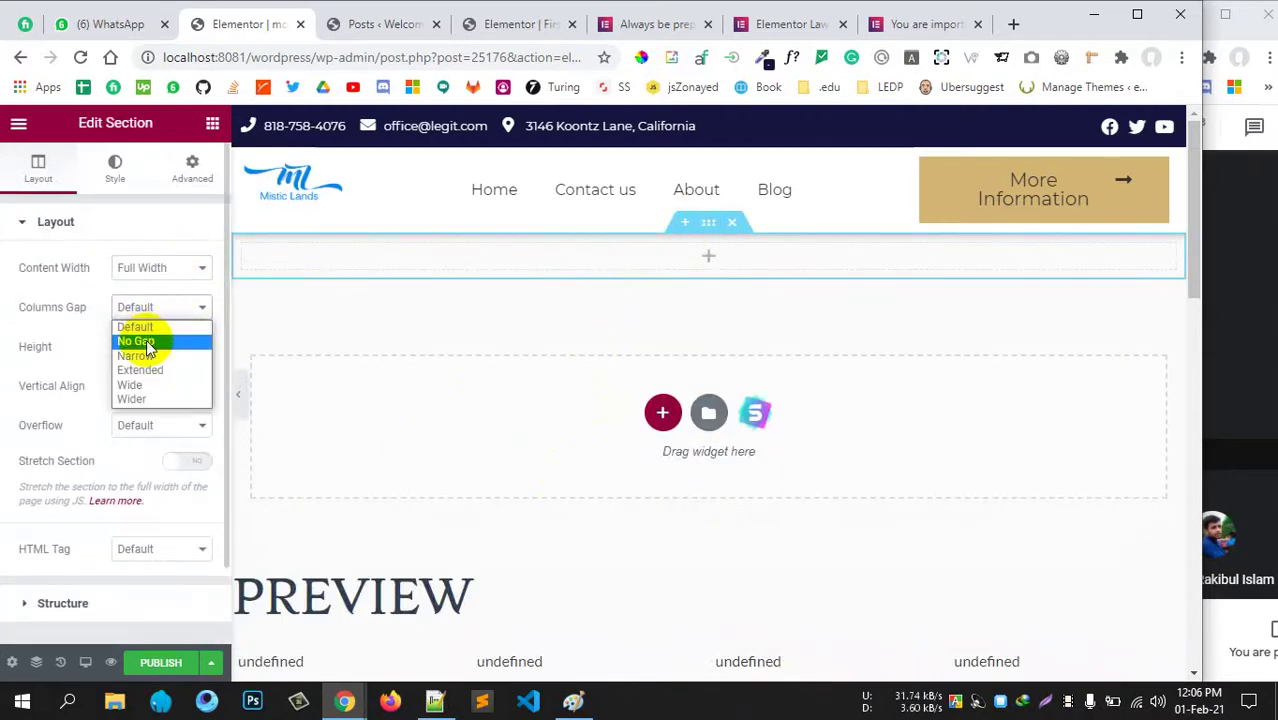
left_click(145, 342)
left_click(190, 168)
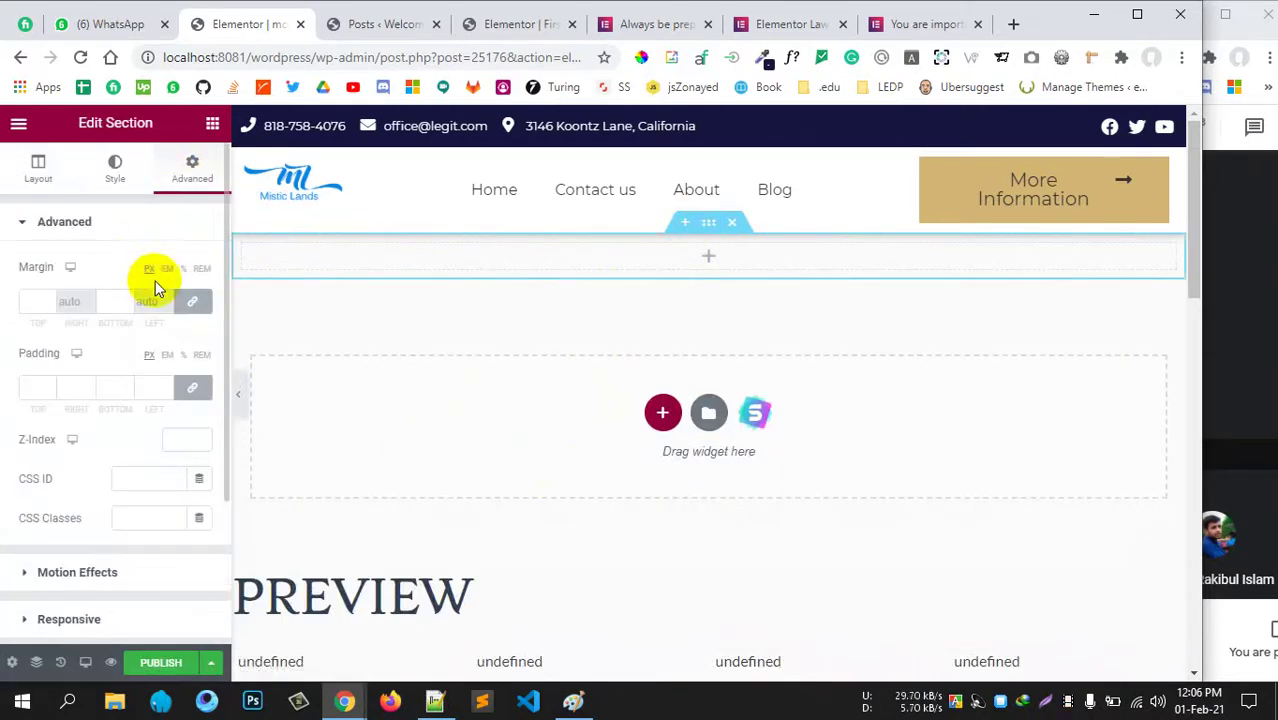
Insert a two-column inner section into the new section and narrow its first column to about 28% after checking the reference list.
left_click(212, 123)
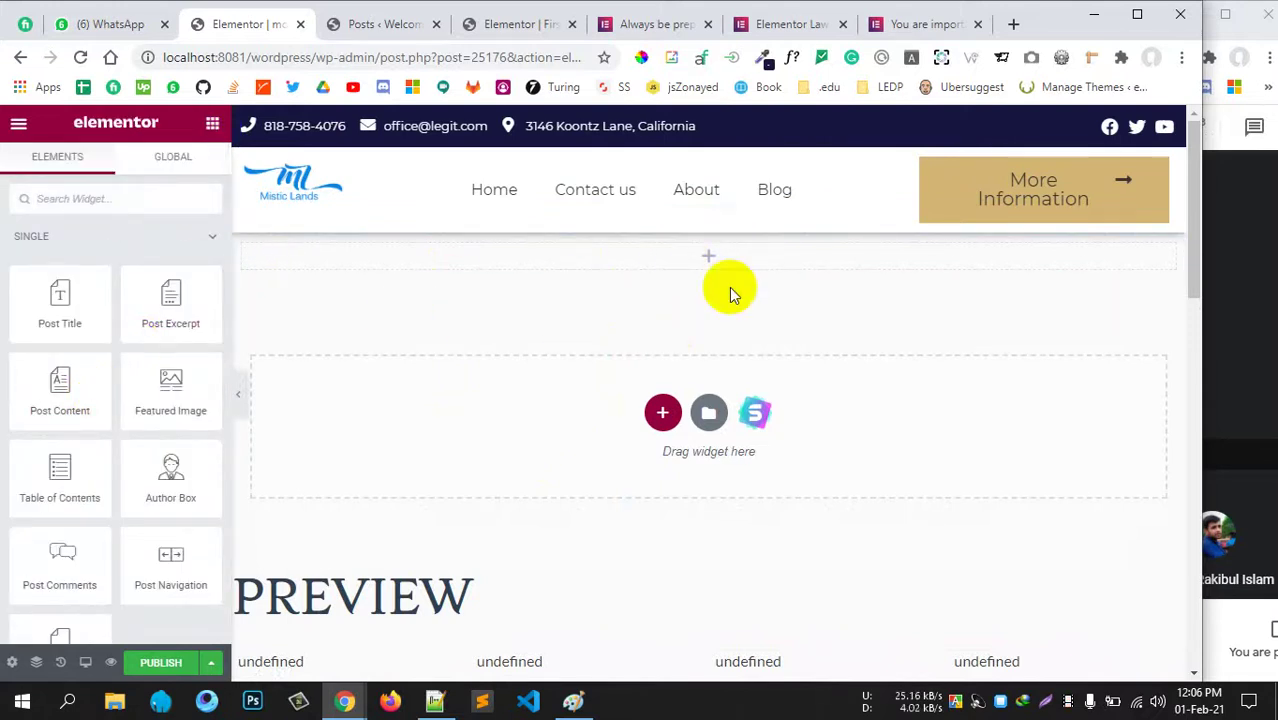
left_click(912, 24)
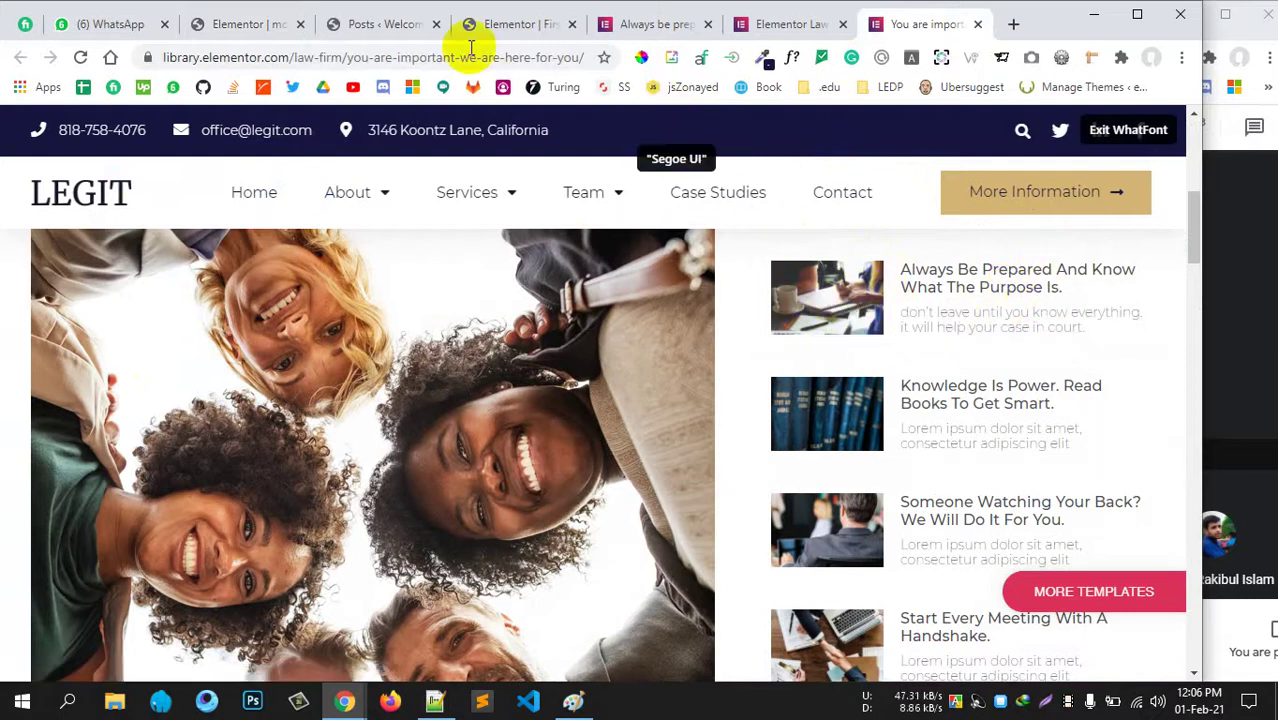
left_click(357, 24)
left_click(257, 26)
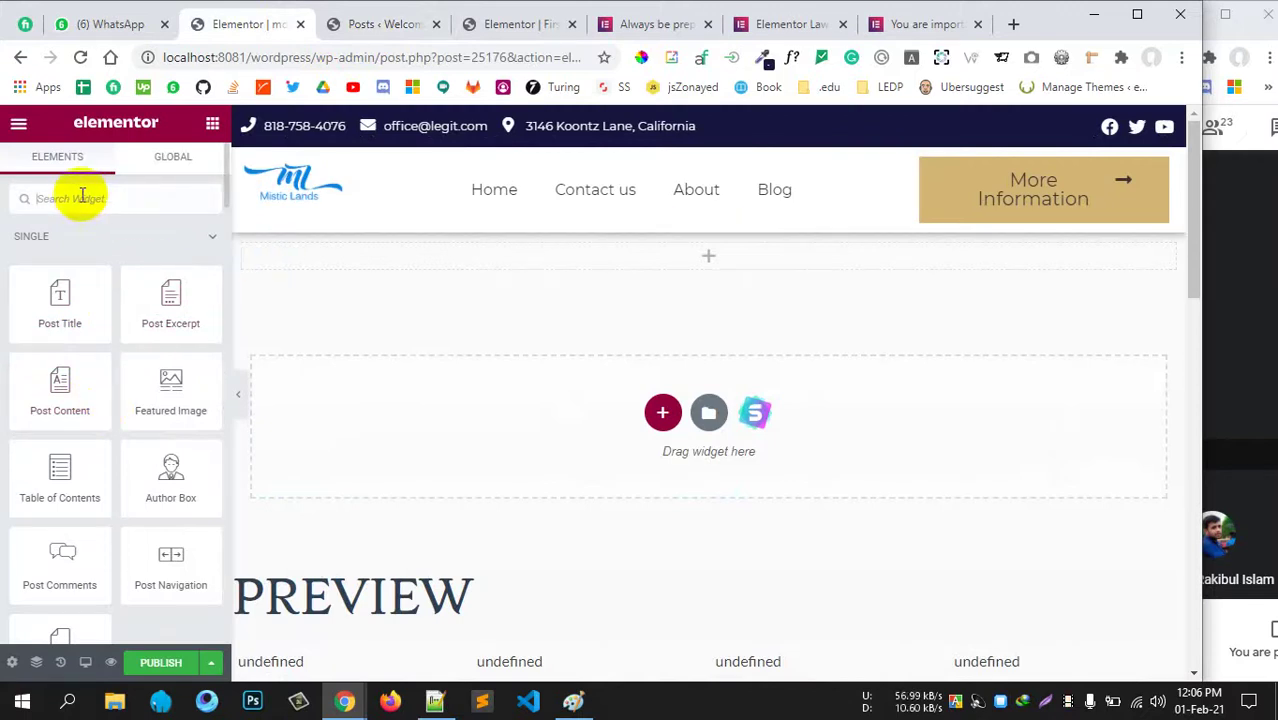
type("inn")
left_click_drag(80, 277, 600, 272)
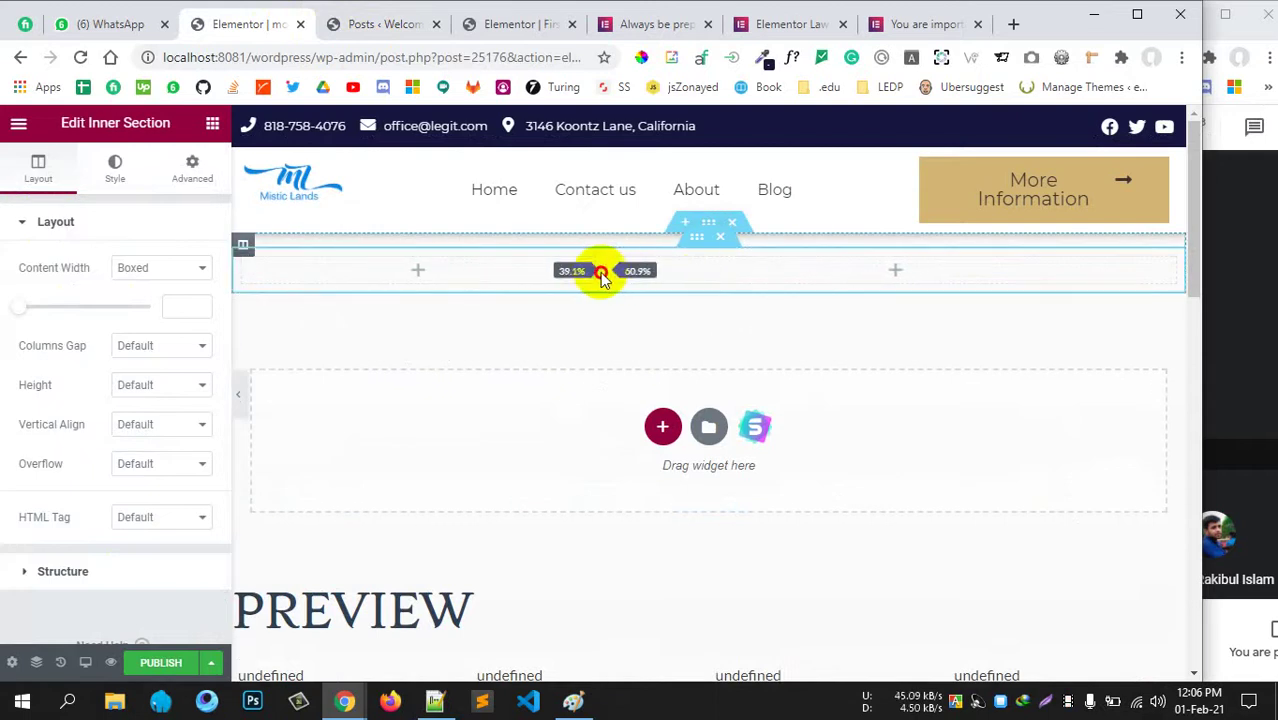
left_click(899, 24)
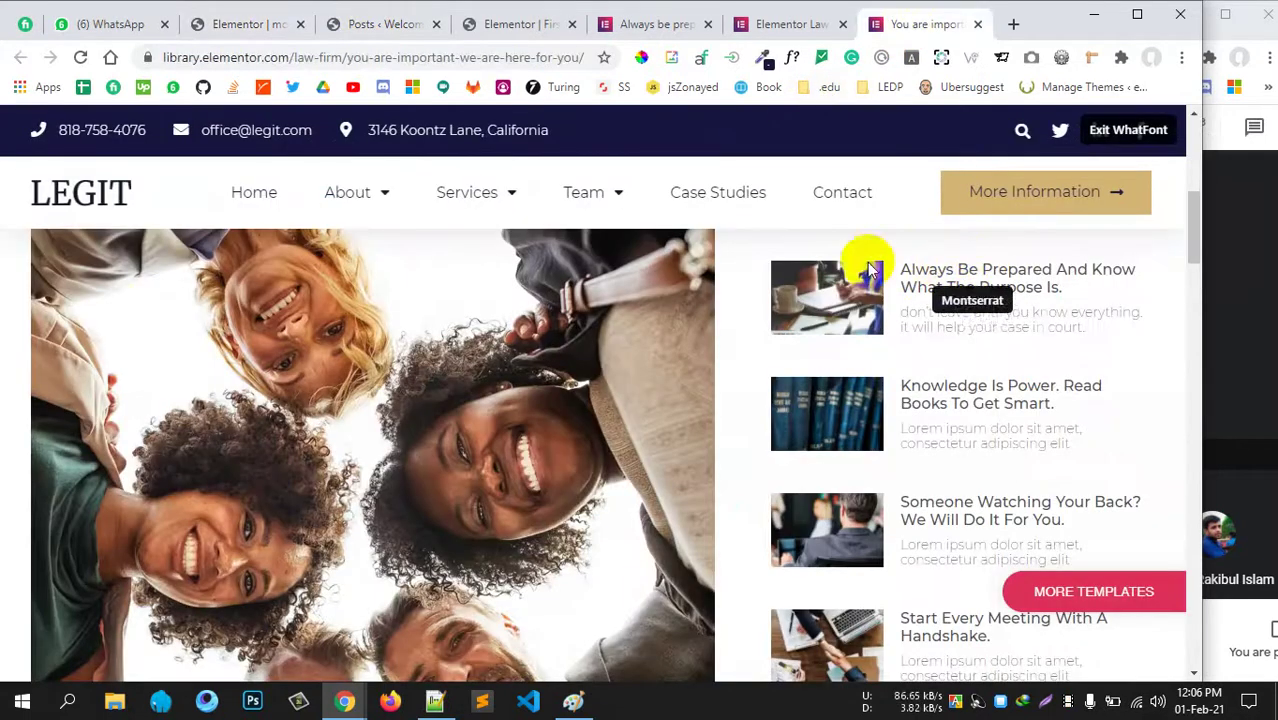
left_click(254, 25)
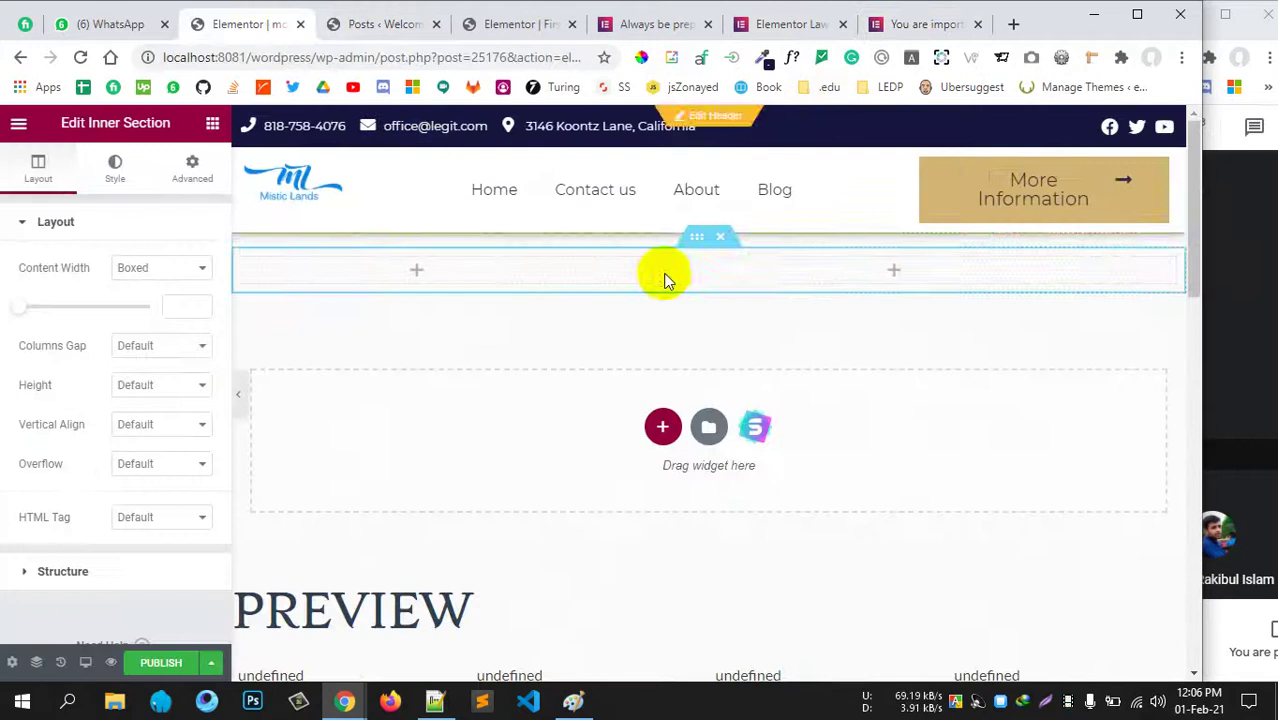
left_click_drag(602, 277, 498, 283)
Add a Featured Image widget to the inner section's first column and open the image's settings.
left_click(212, 123)
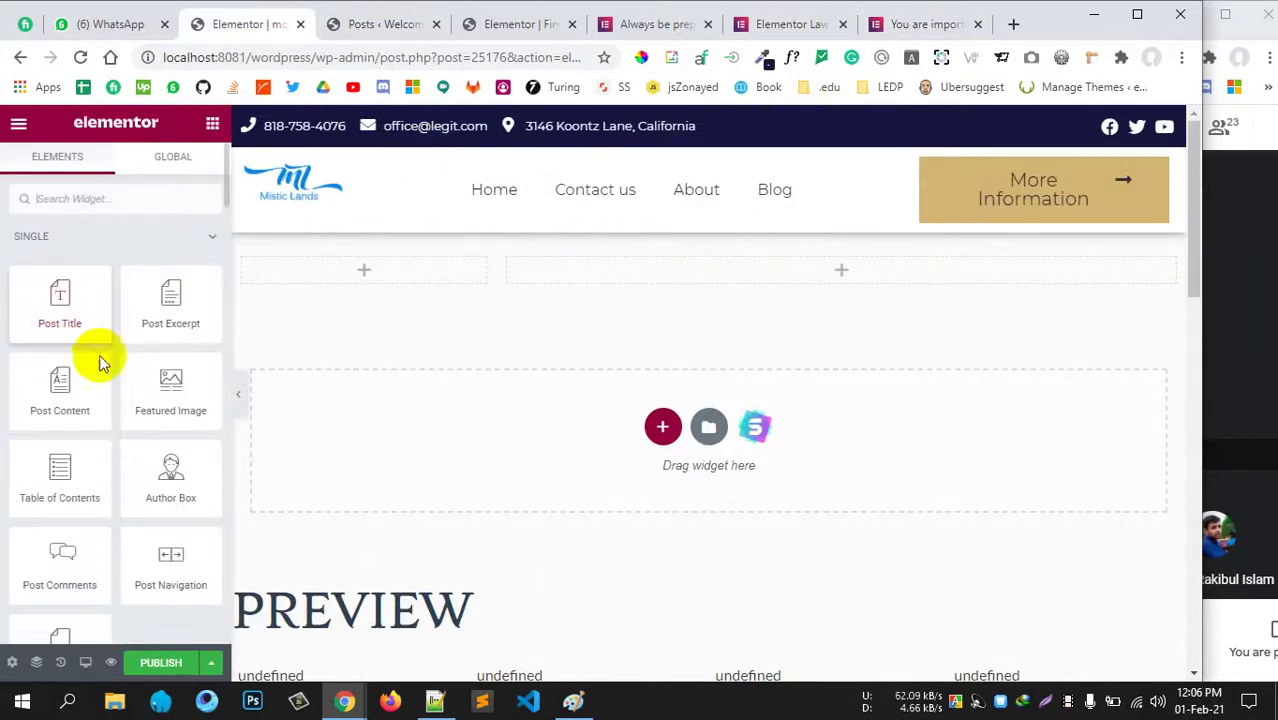
left_click_drag(166, 388, 382, 280)
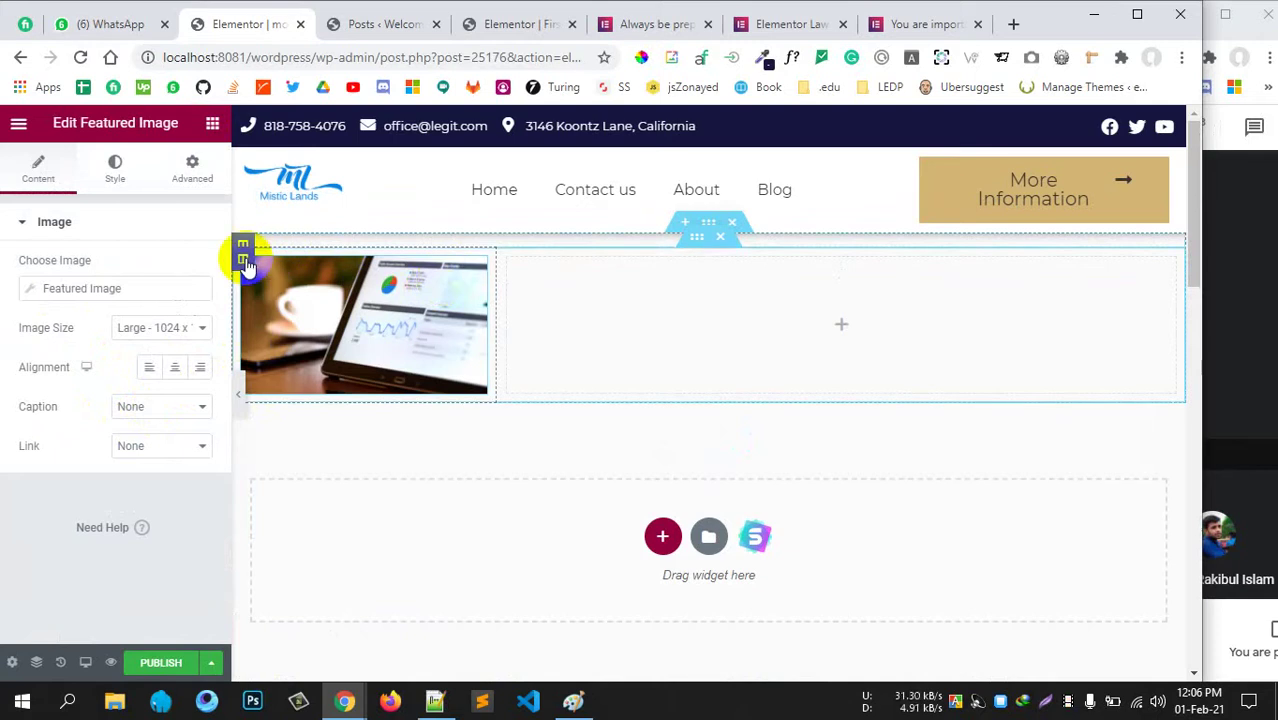
left_click(244, 260)
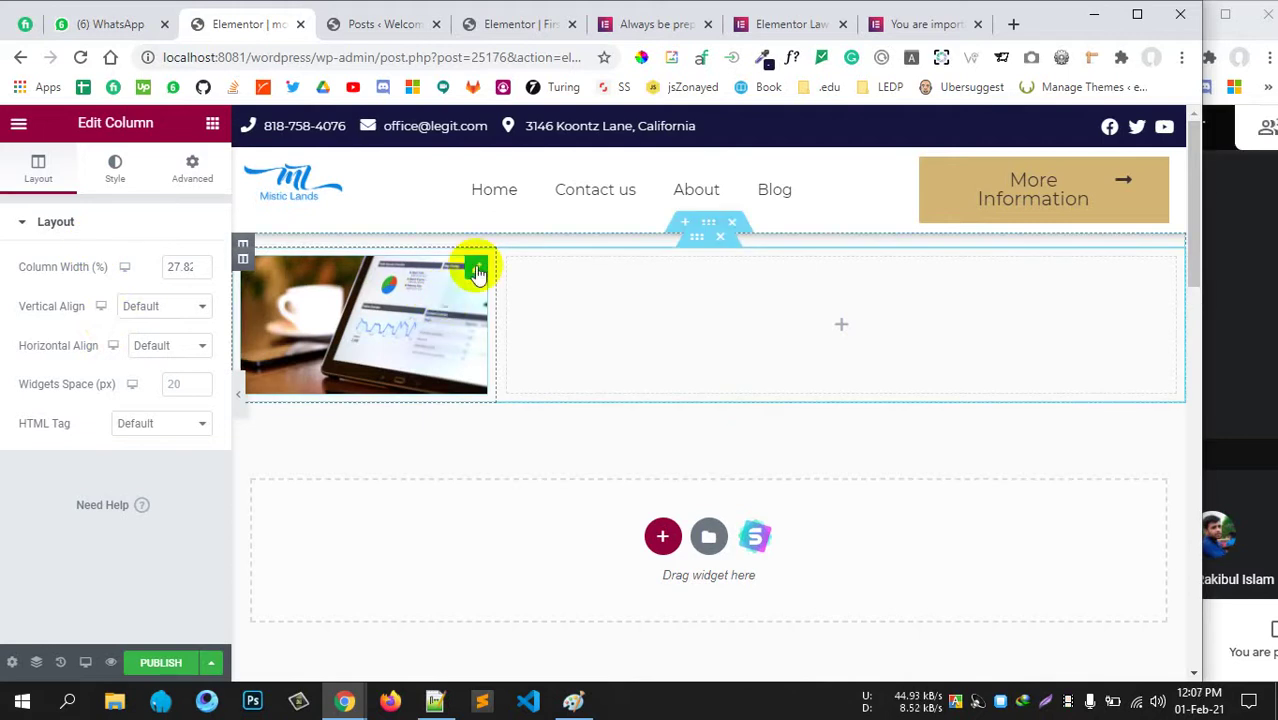
left_click(477, 269)
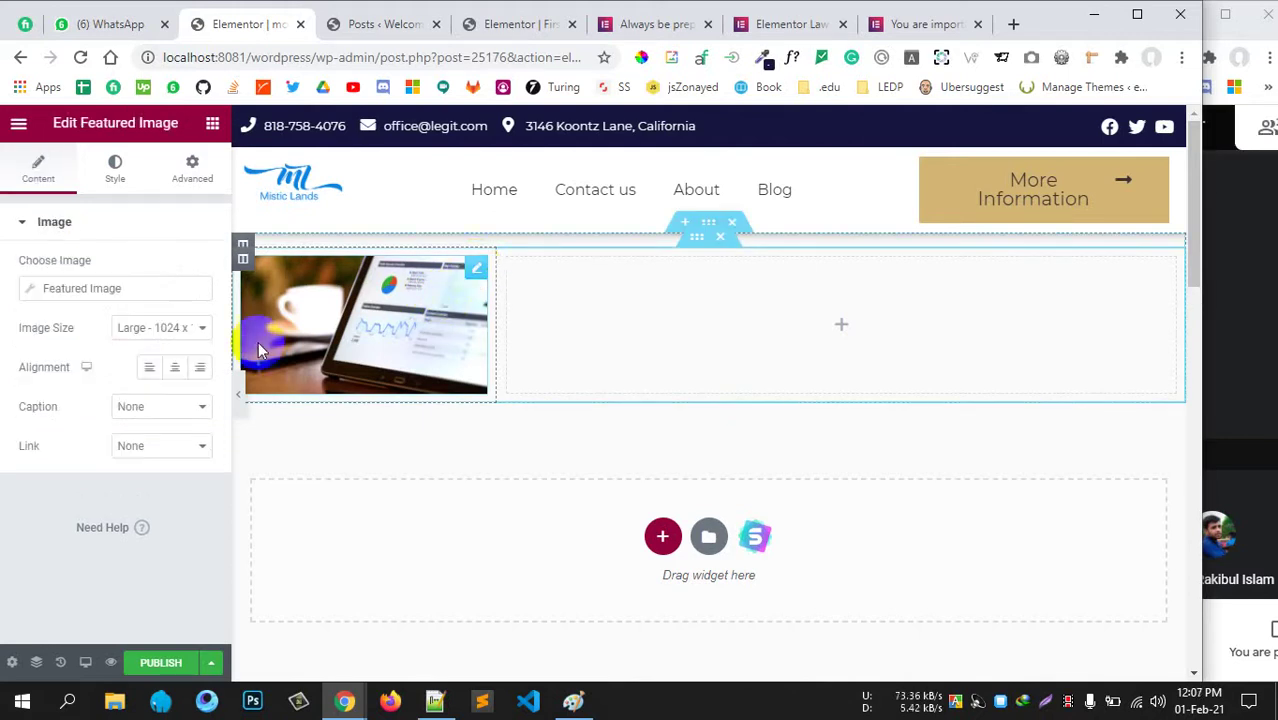
Check the thumbnails in the reference post list and switch the featured image to a Custom size with a width of 300.
left_click(188, 331)
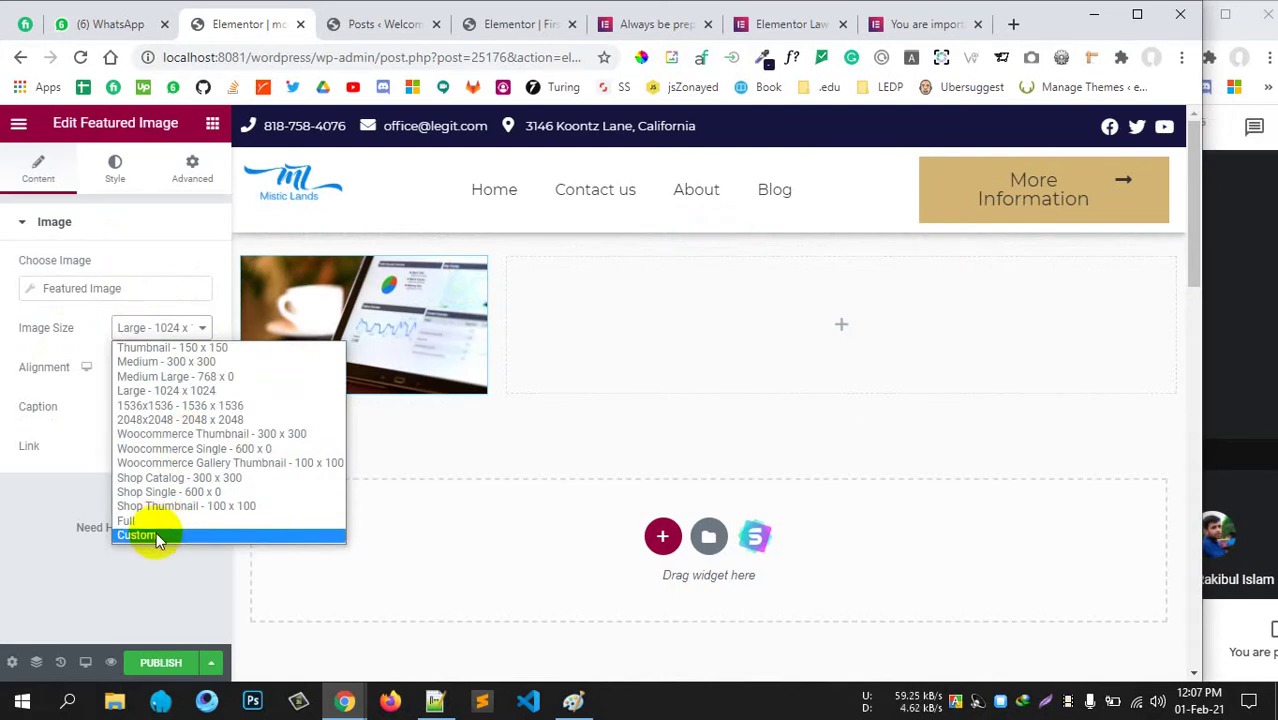
left_click(921, 27)
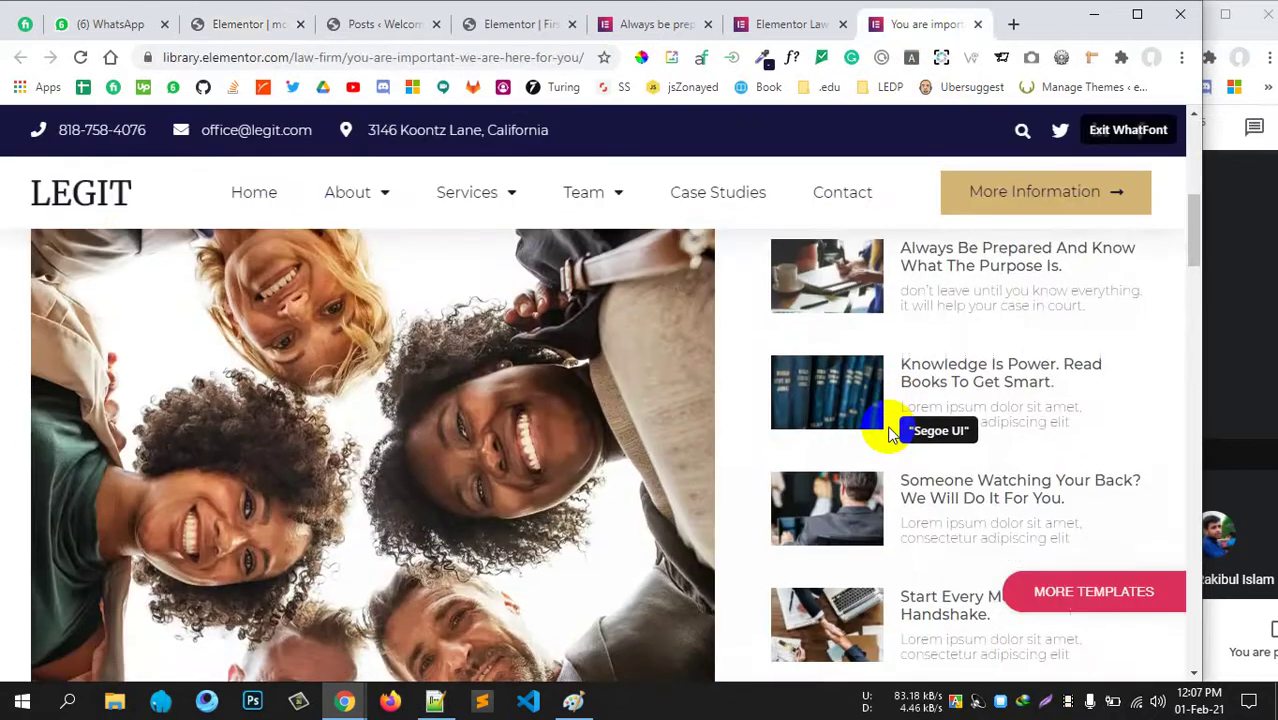
scroll(890, 430, "down", 2)
scroll(890, 400, "up", 2)
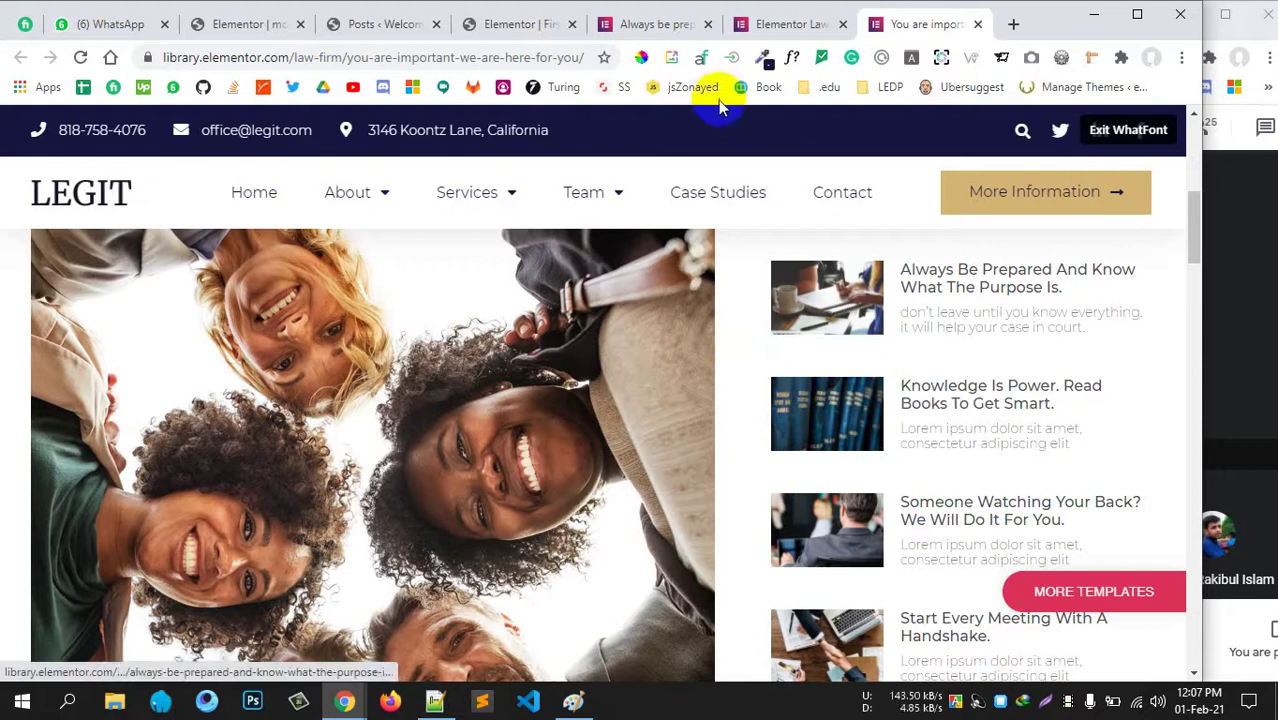
left_click(415, 26)
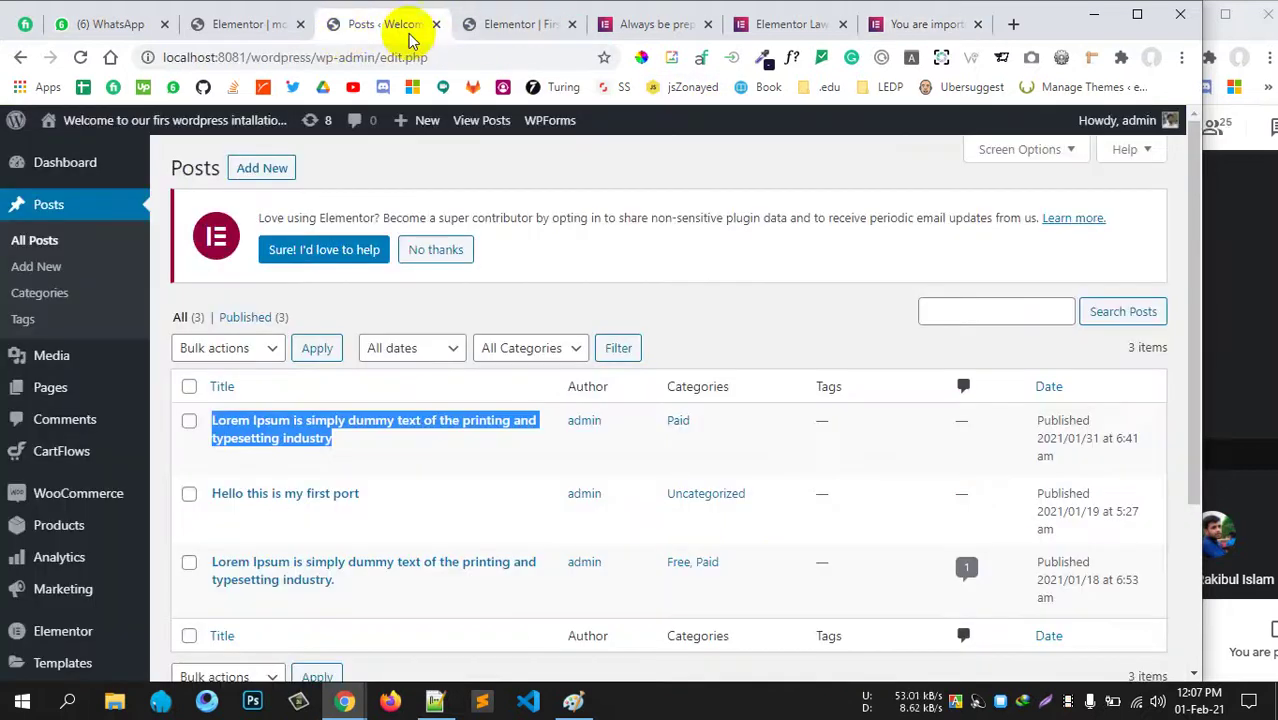
left_click(240, 26)
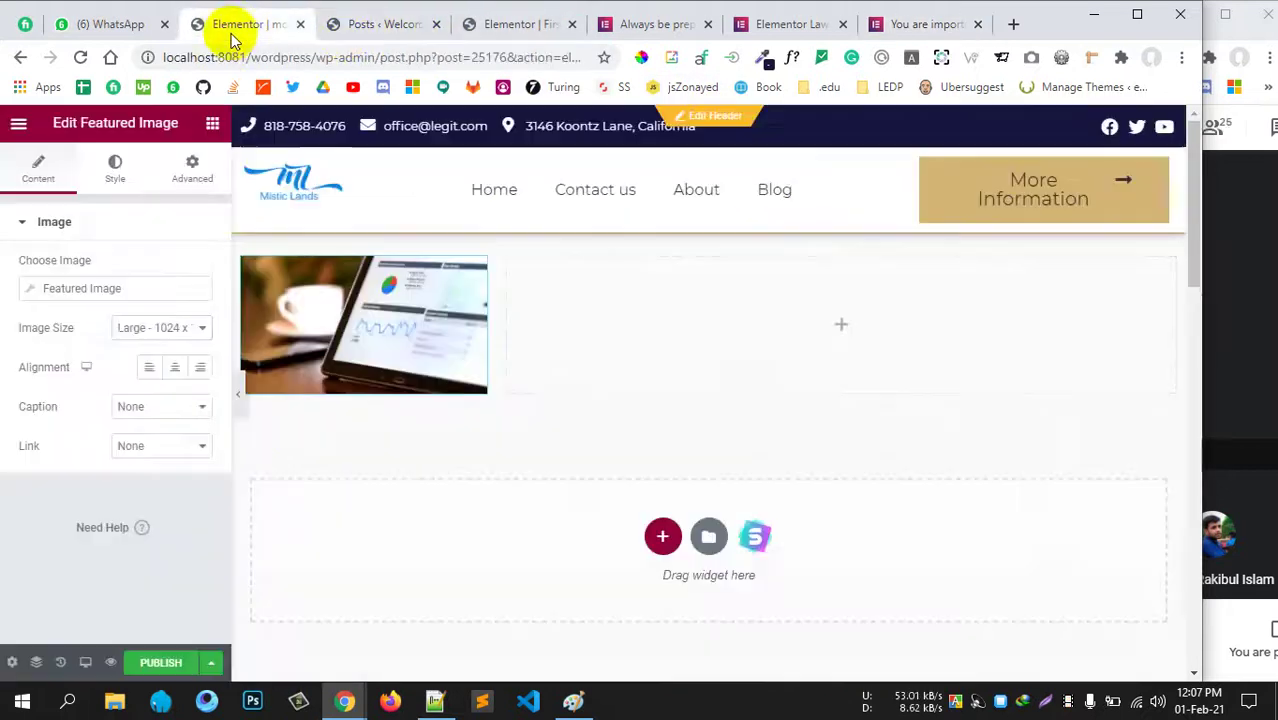
left_click(170, 328)
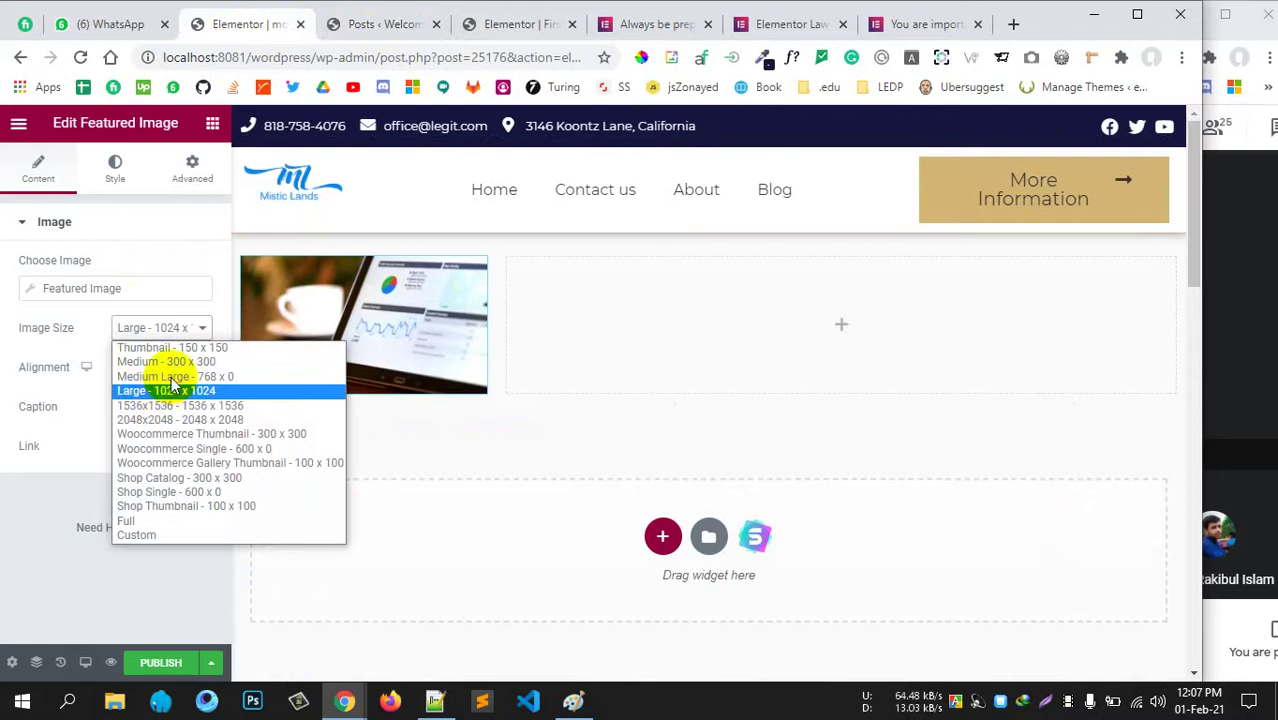
left_click(158, 536)
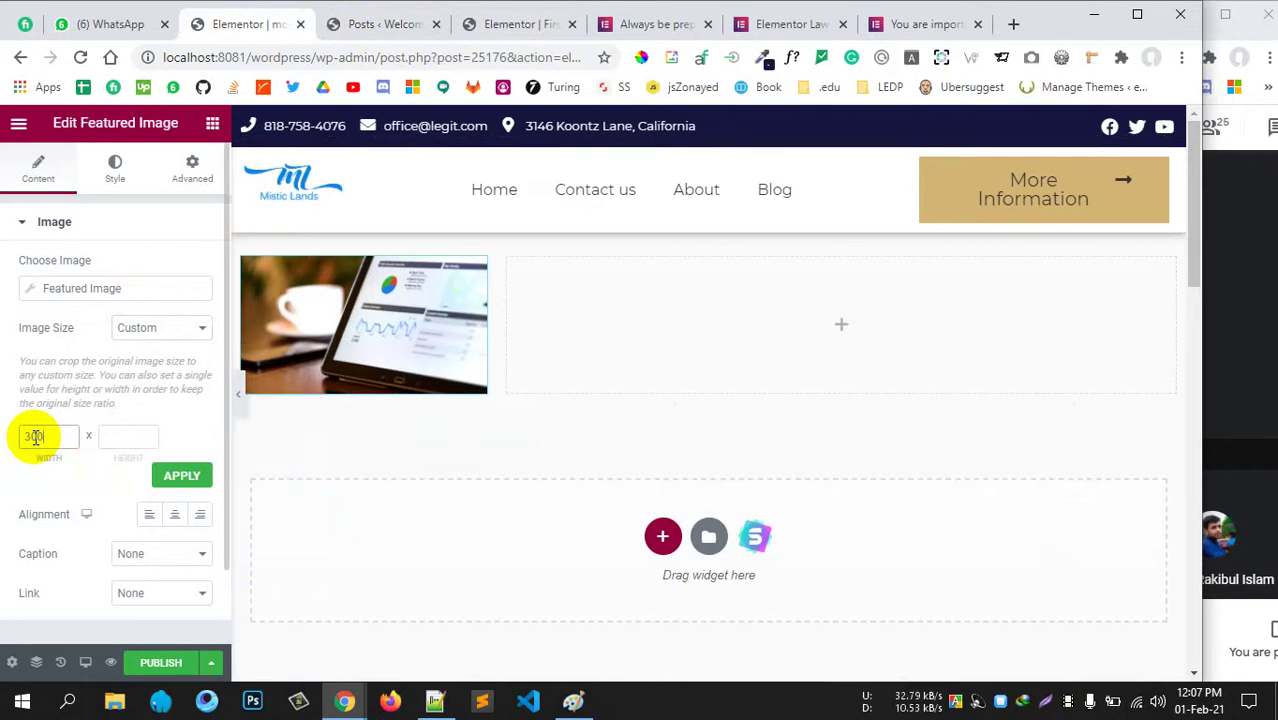
Recheck the reference thumbnails, set the featured image's custom height to 250, and apply the size.
left_click_drag(50, 437, 4, 443)
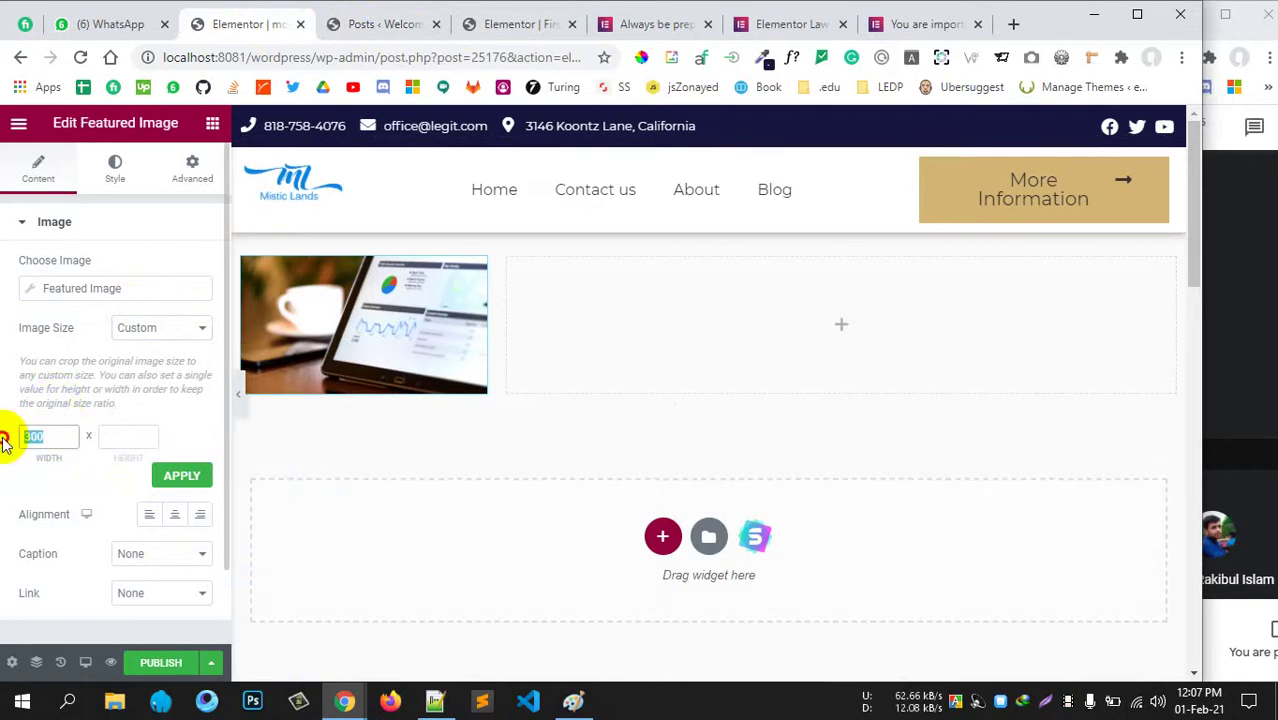
left_click(955, 24)
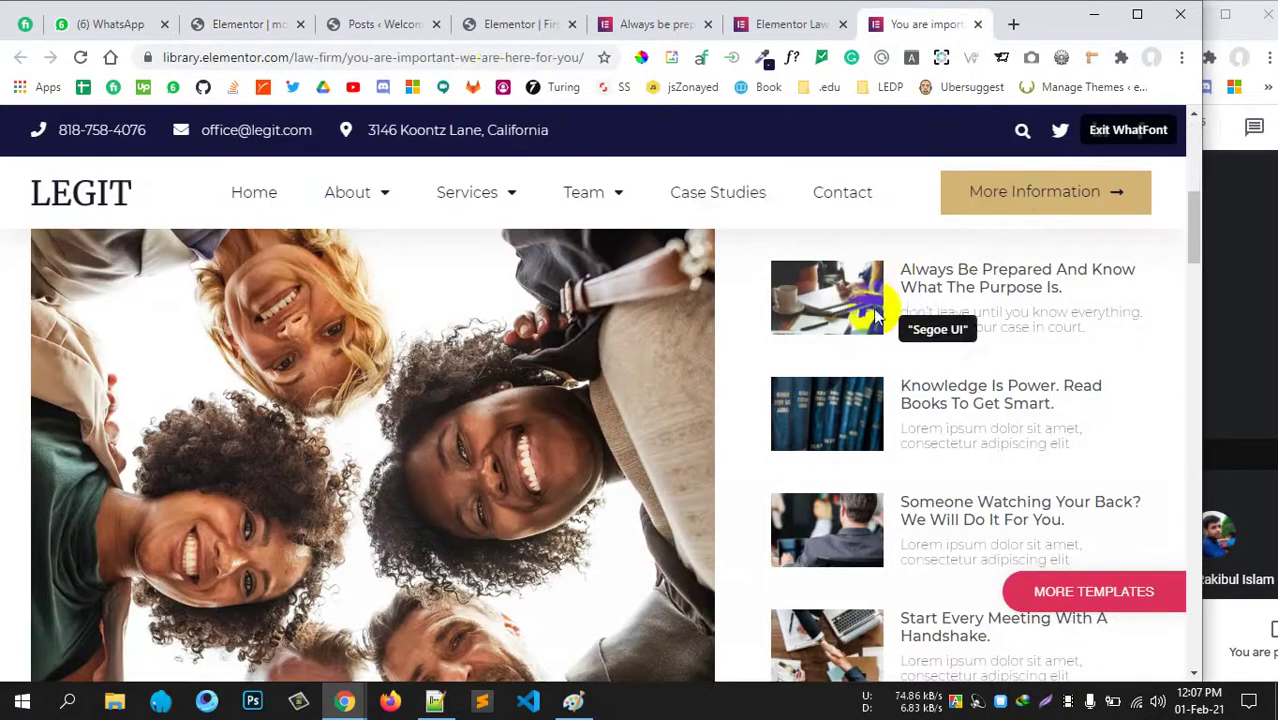
left_click(390, 26)
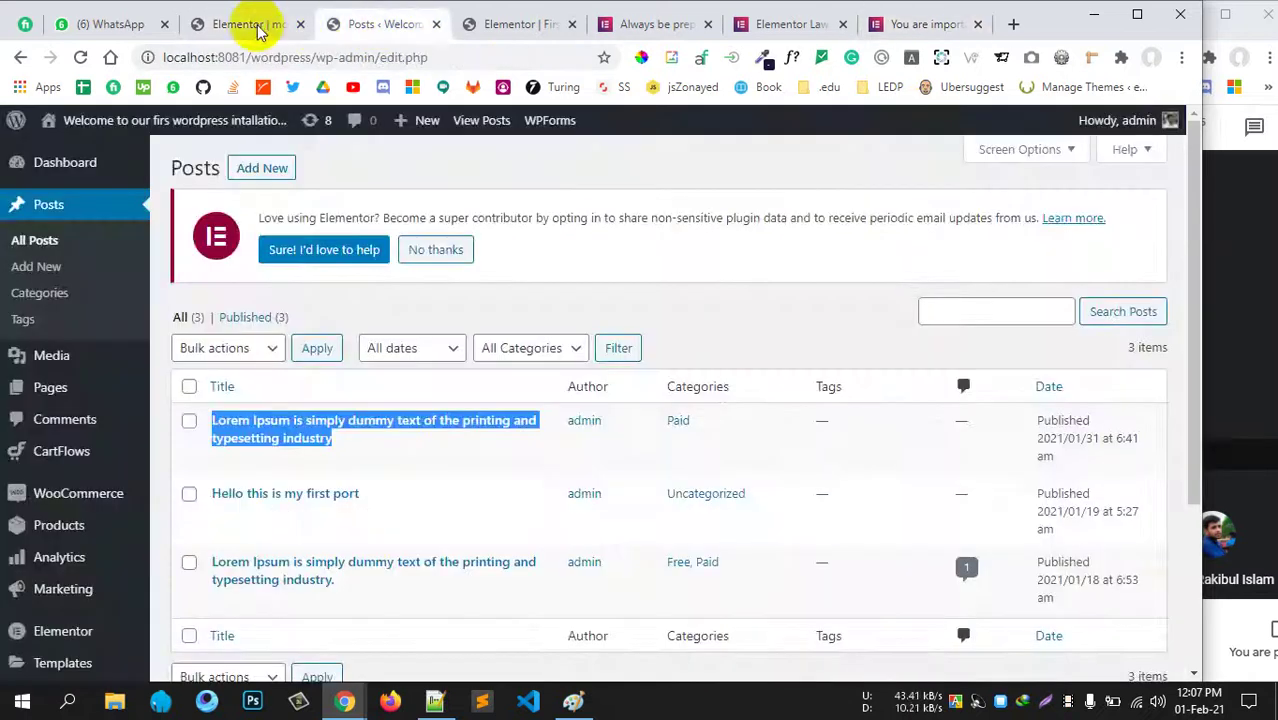
left_click(251, 24)
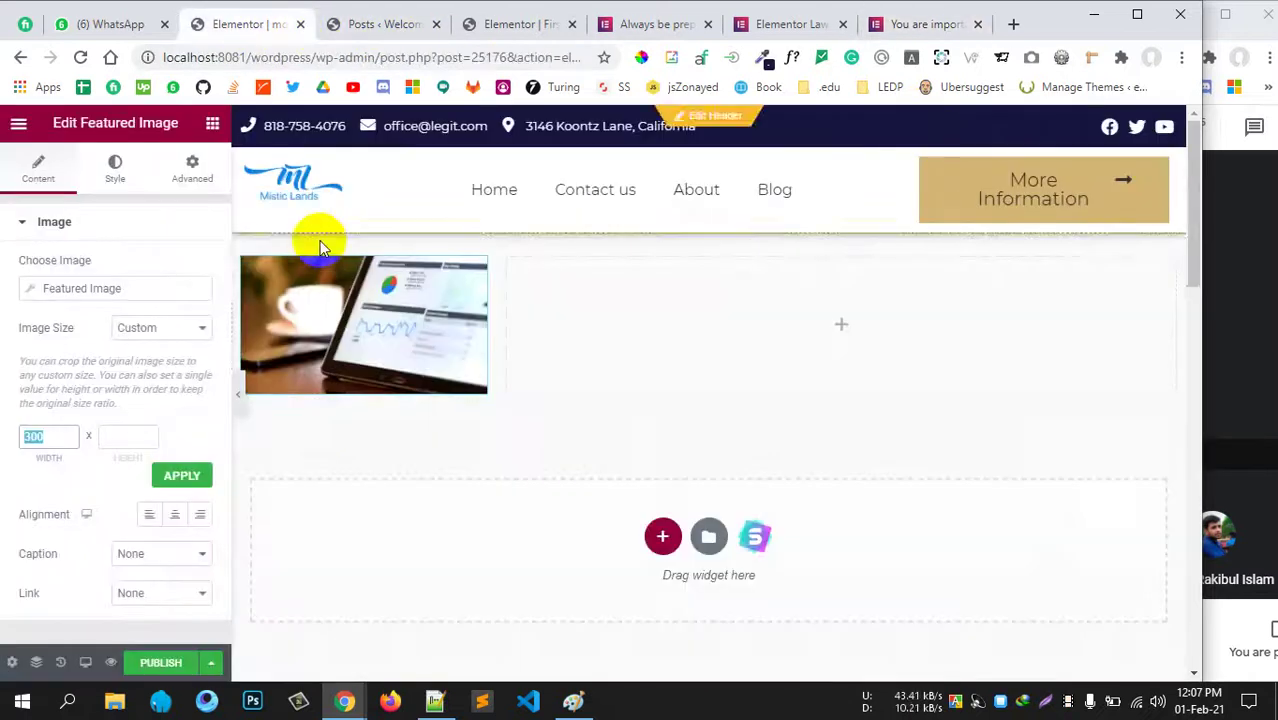
left_click(107, 437)
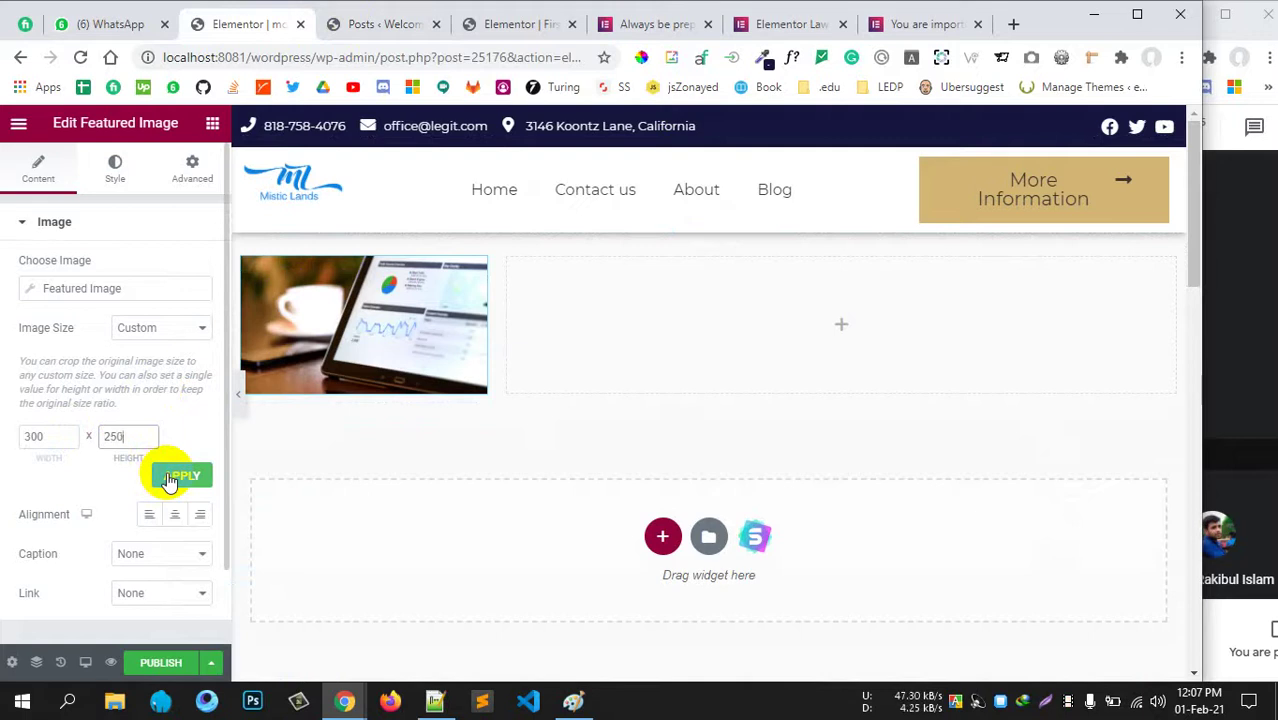
left_click(170, 478)
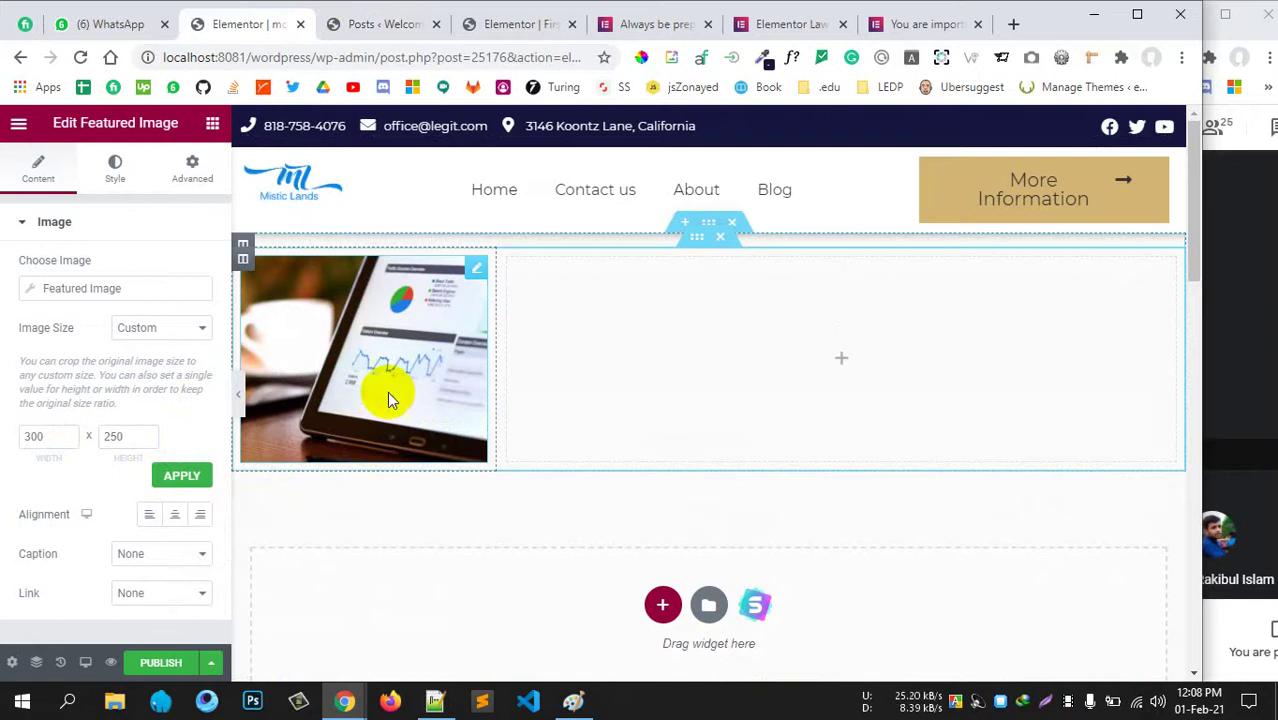
Check the reference list's text layout and add a Heading widget to the inner section's second column.
left_click(211, 123)
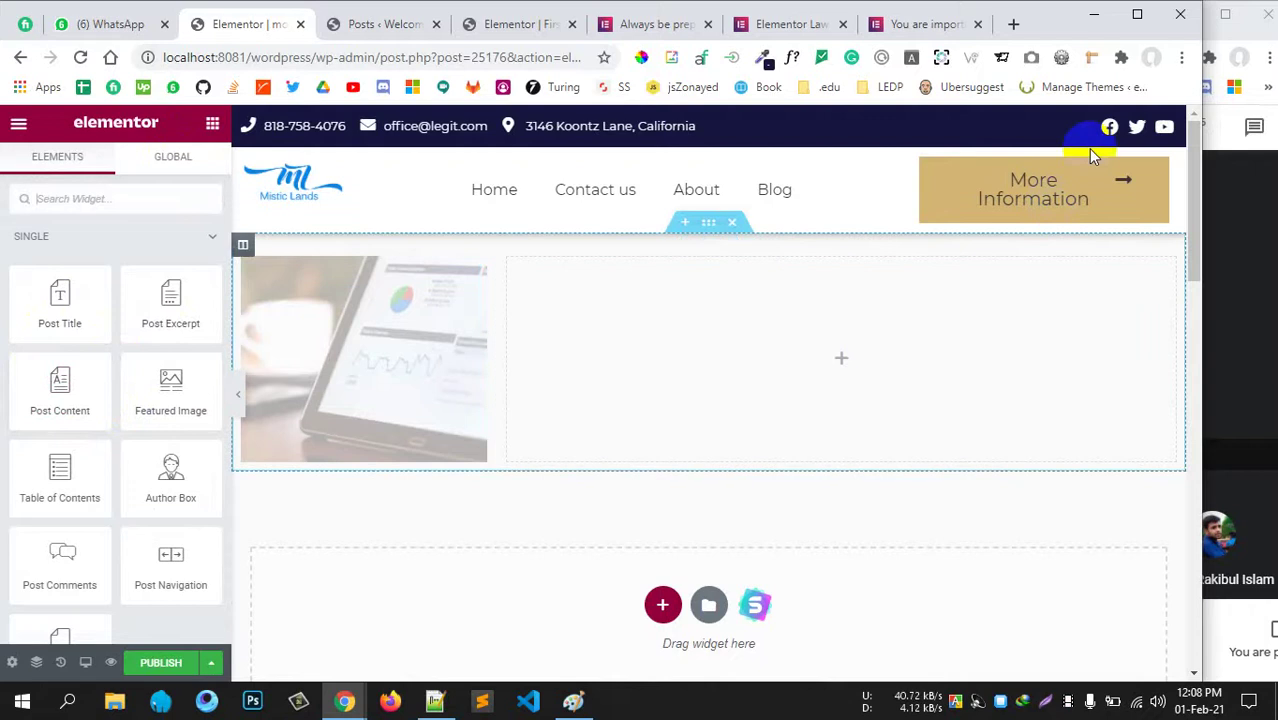
left_click(912, 24)
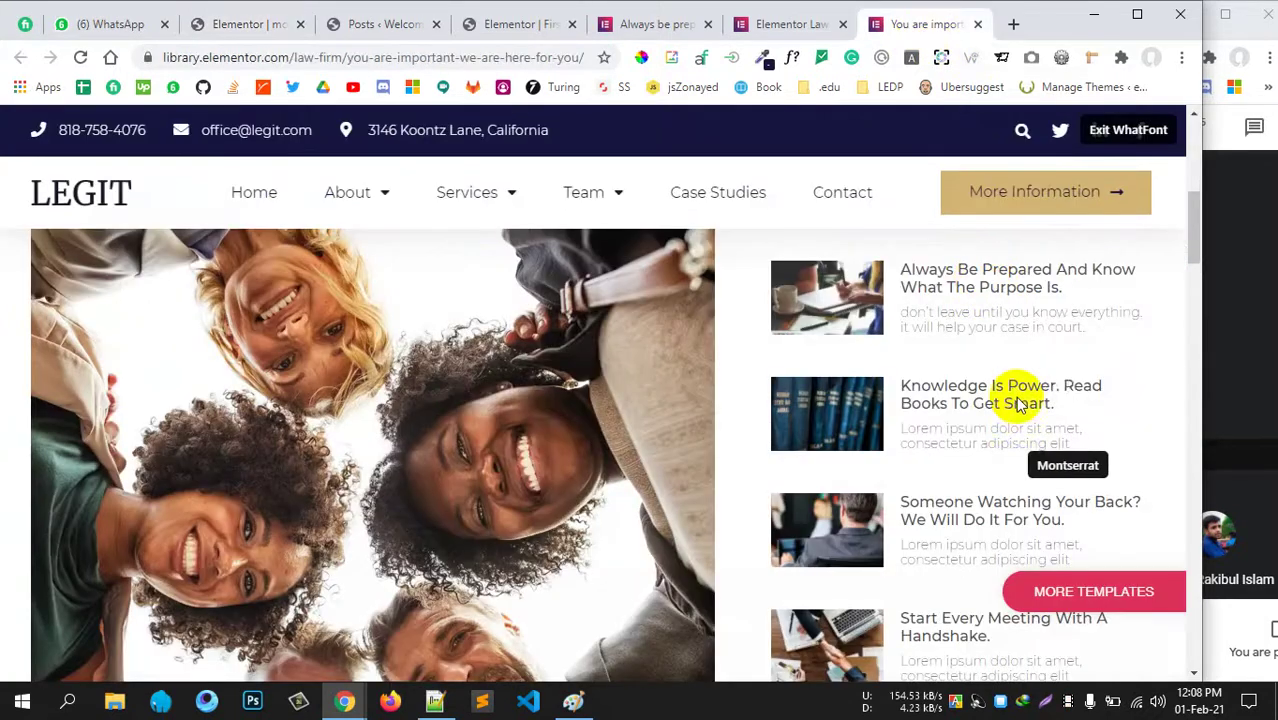
scroll(1070, 398, "down", 2)
scroll(1070, 398, "up", 2)
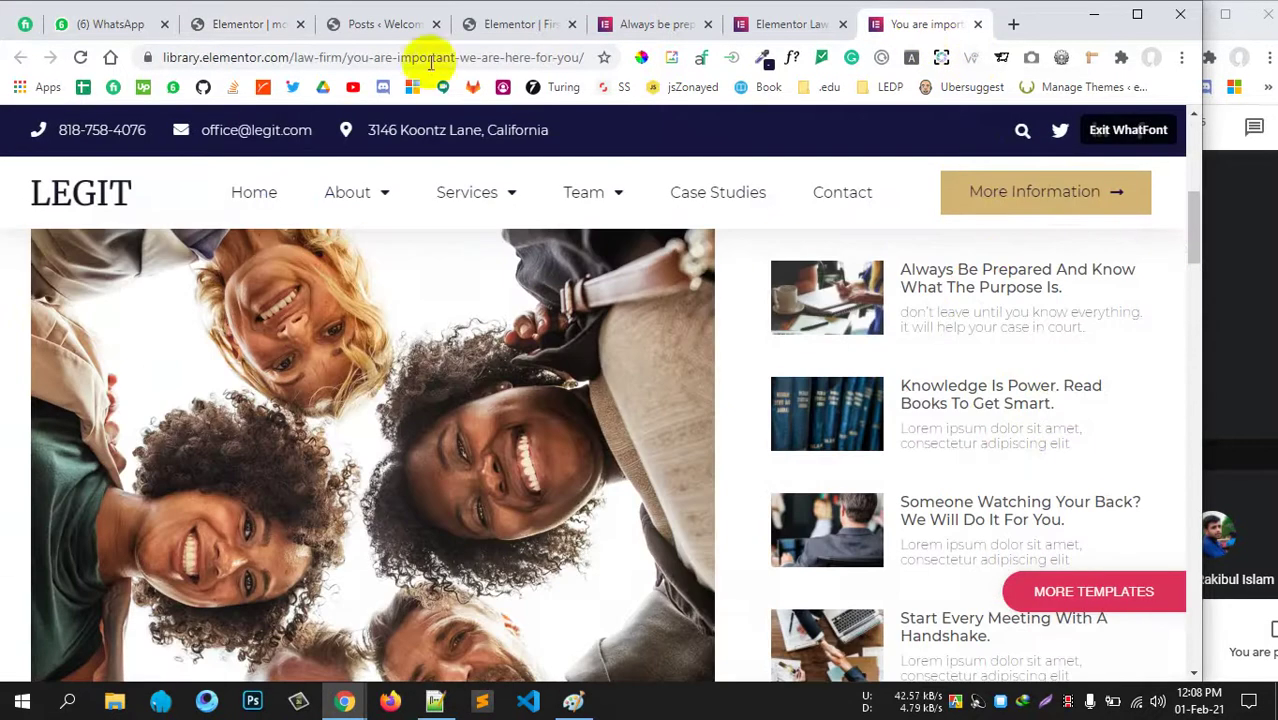
left_click(380, 24)
left_click(258, 24)
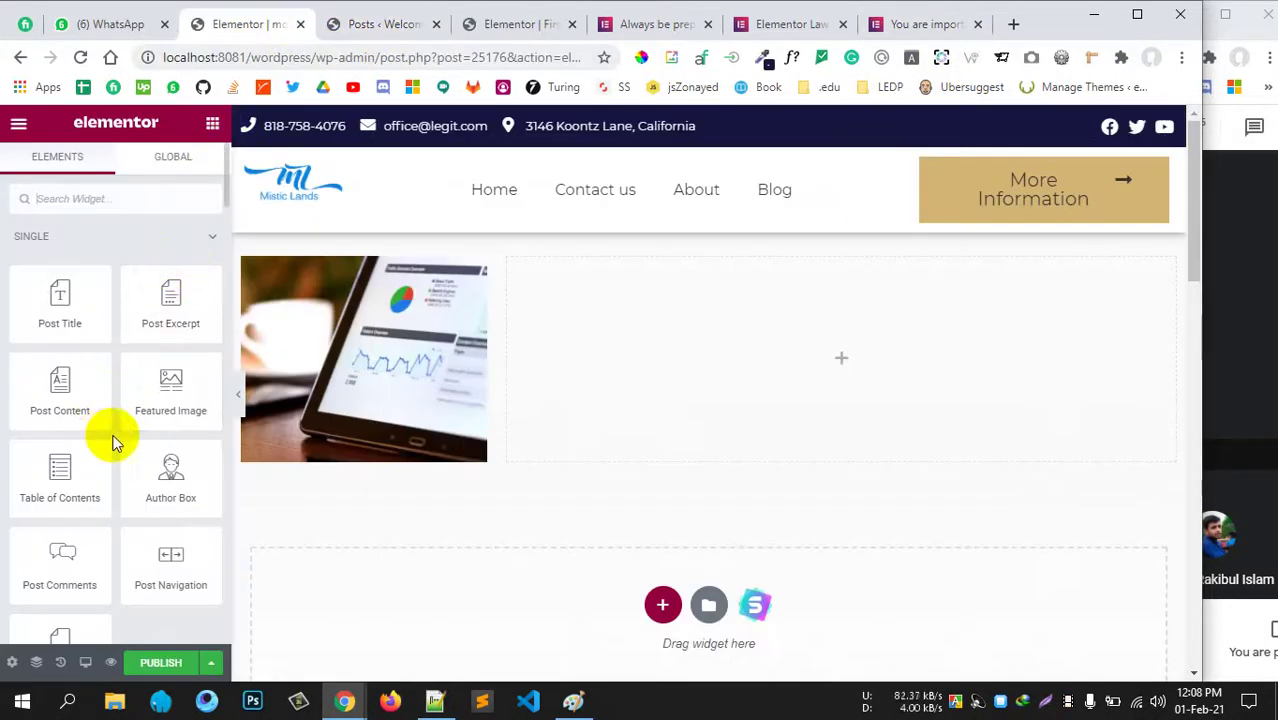
scroll(112, 440, "down", 3)
scroll(109, 513, "down", 2)
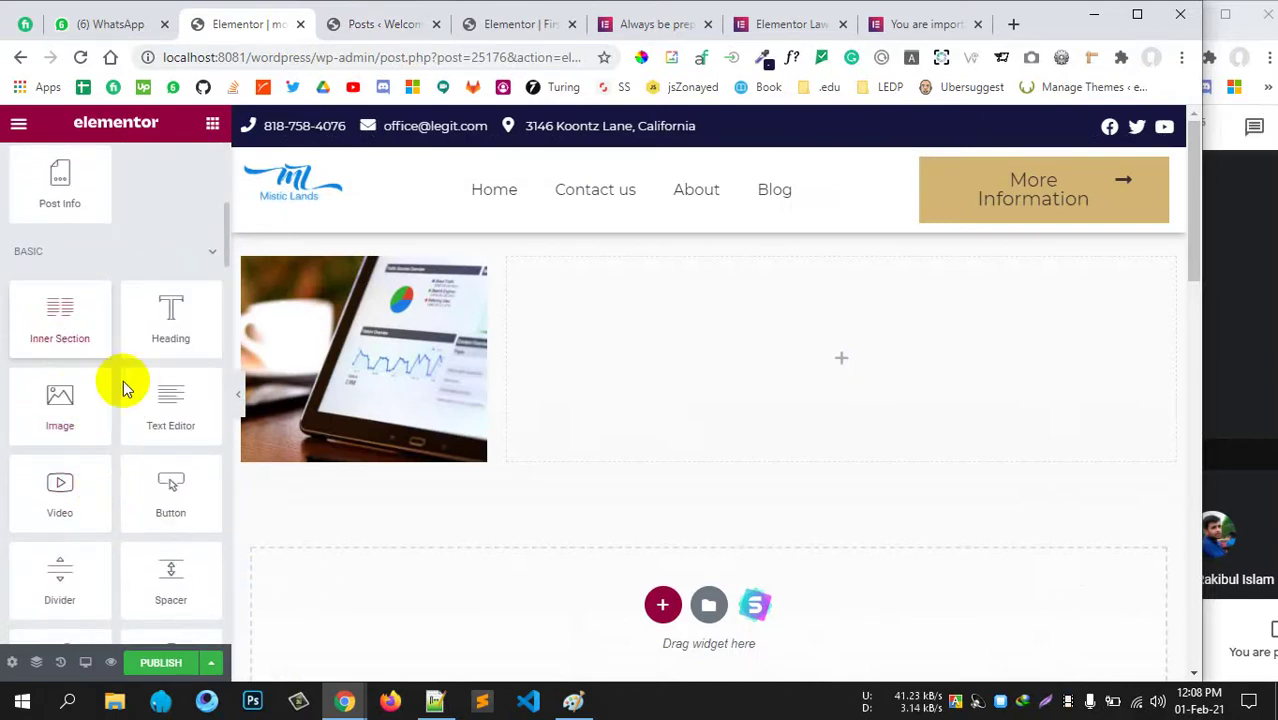
left_click_drag(170, 405, 86, 362)
left_click_drag(171, 314, 850, 352)
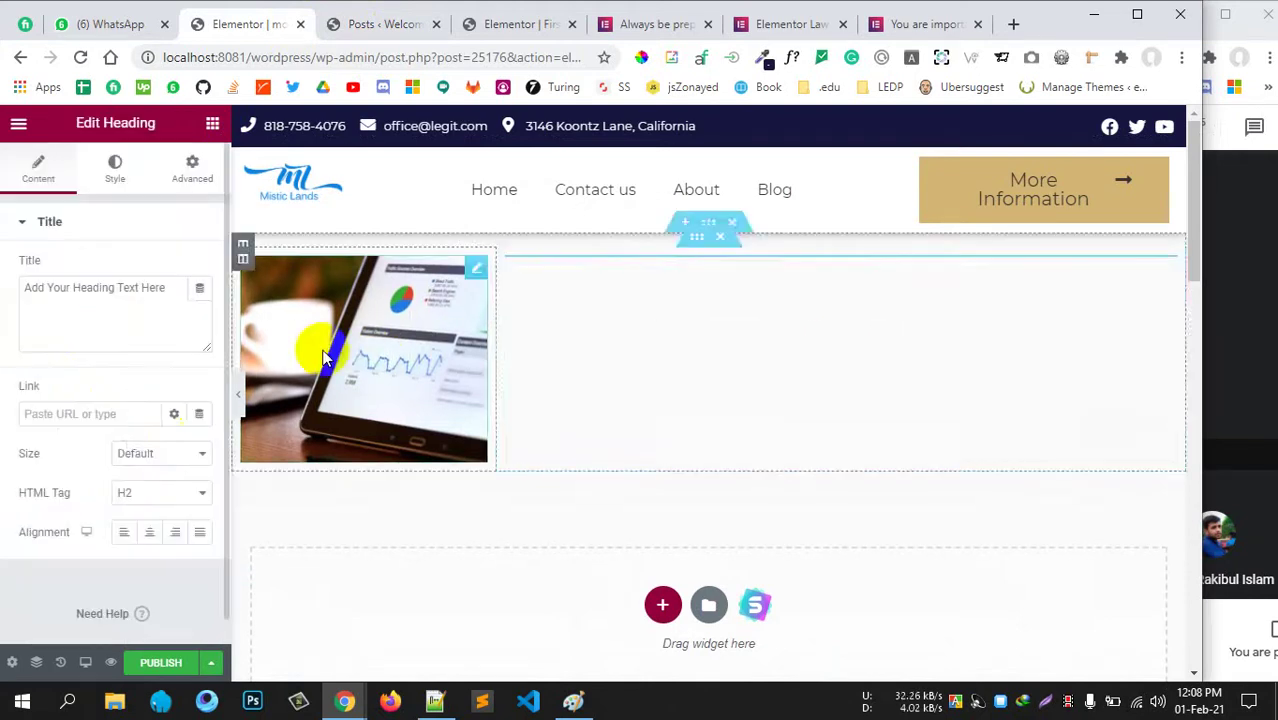
Set the heading's title to the Post Title dynamic tag and review the tag's advanced options.
left_click(199, 415)
left_click(201, 416)
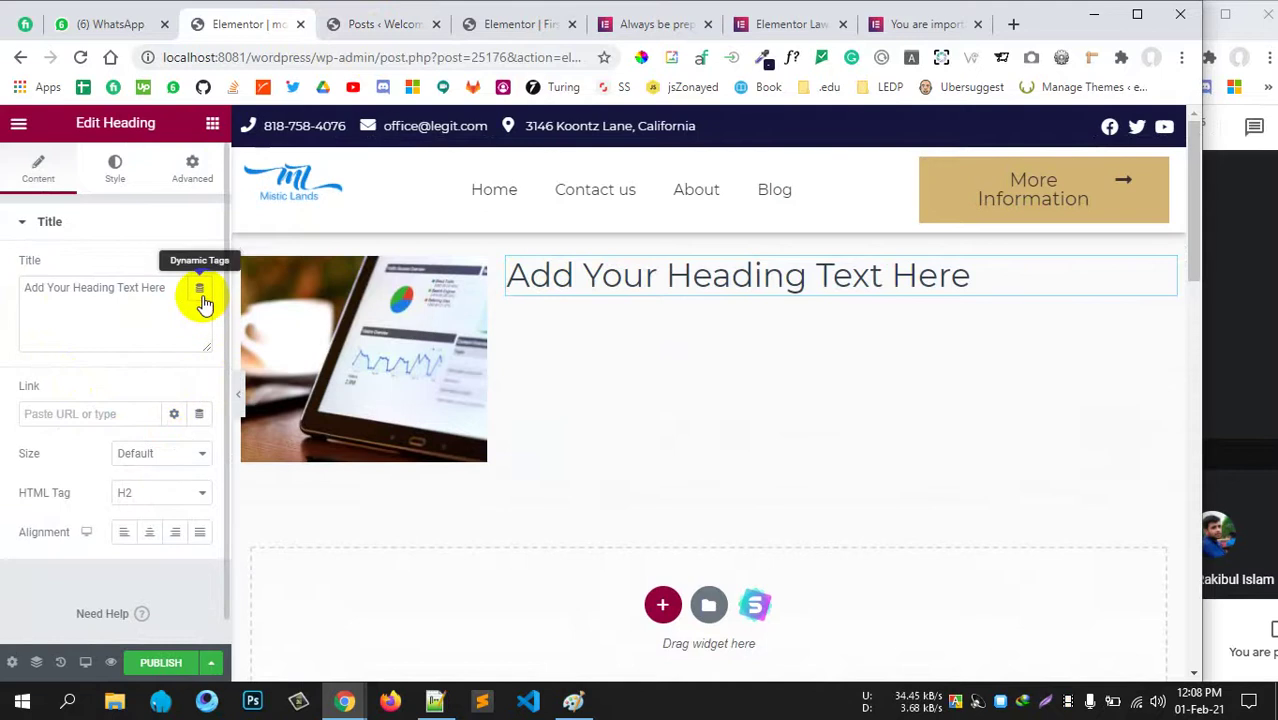
left_click(199, 288)
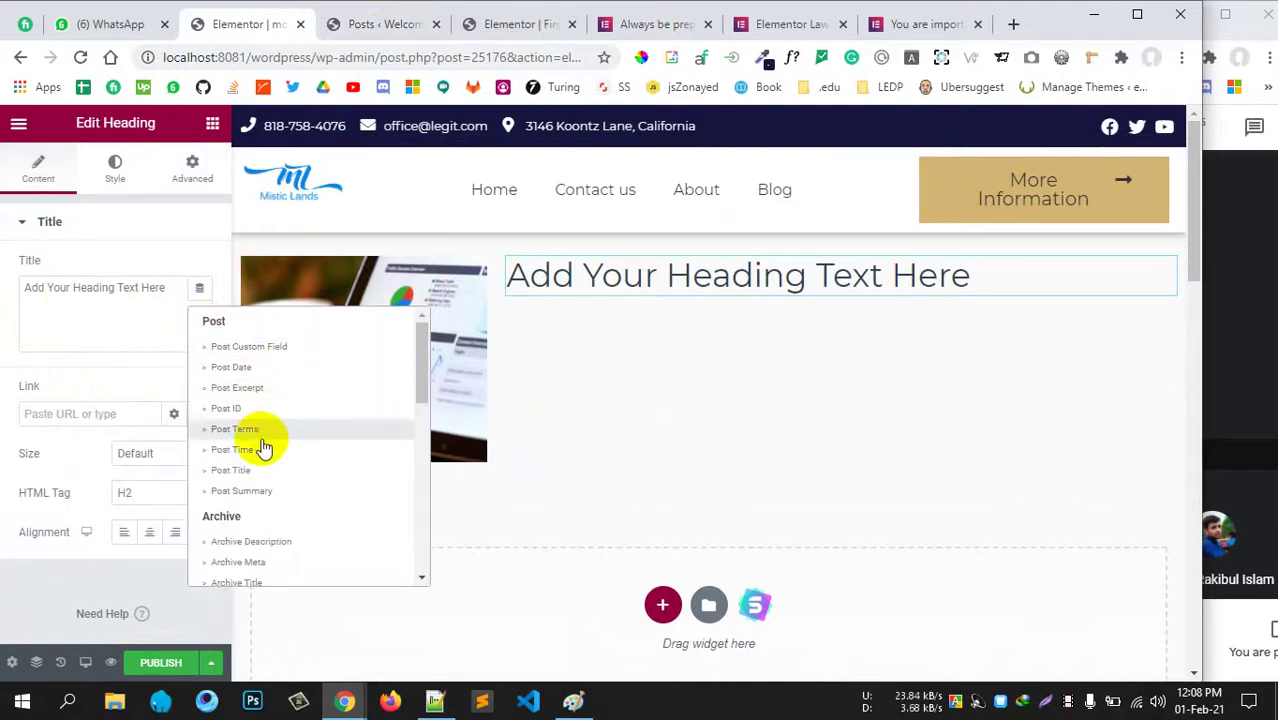
left_click(265, 477)
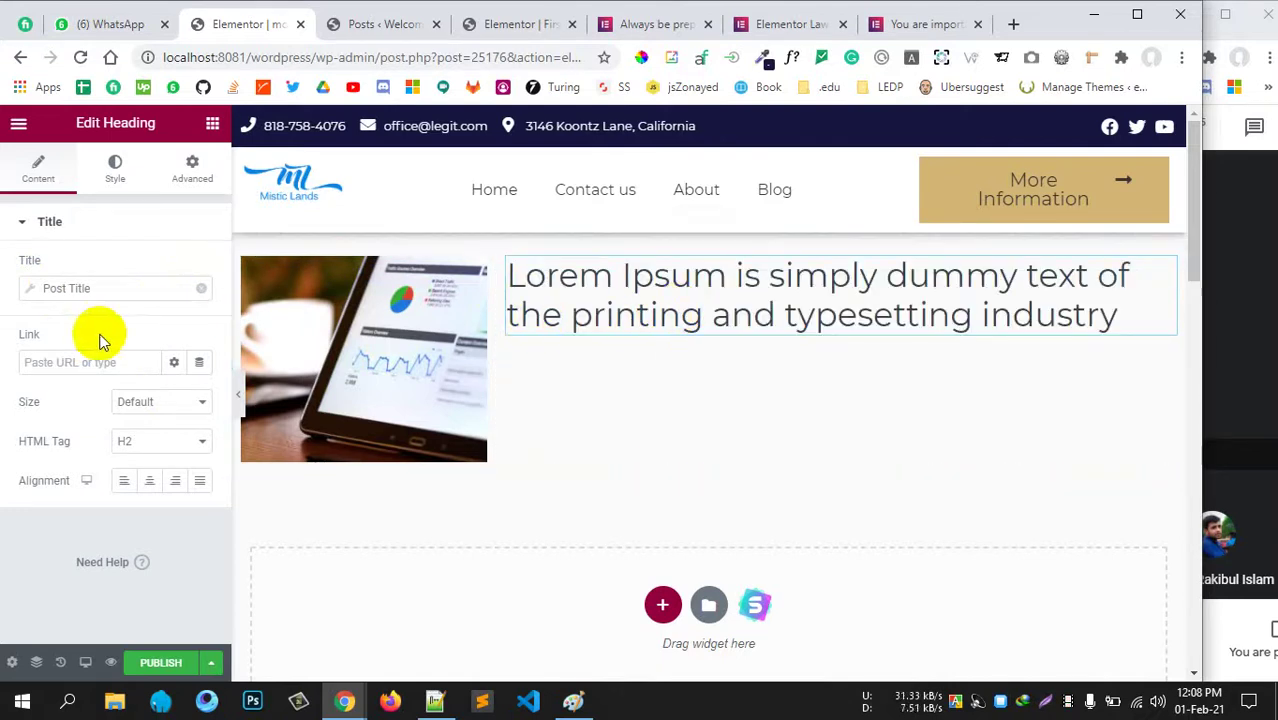
left_click(30, 290)
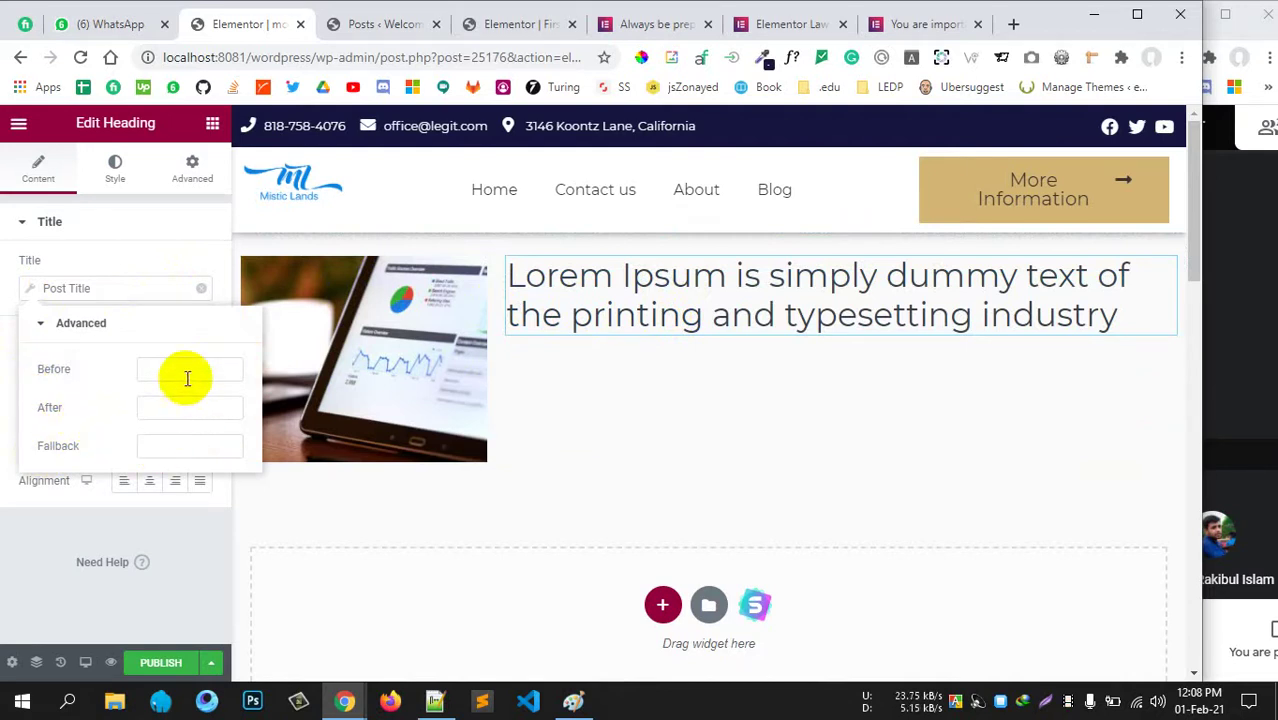
left_click(43, 287)
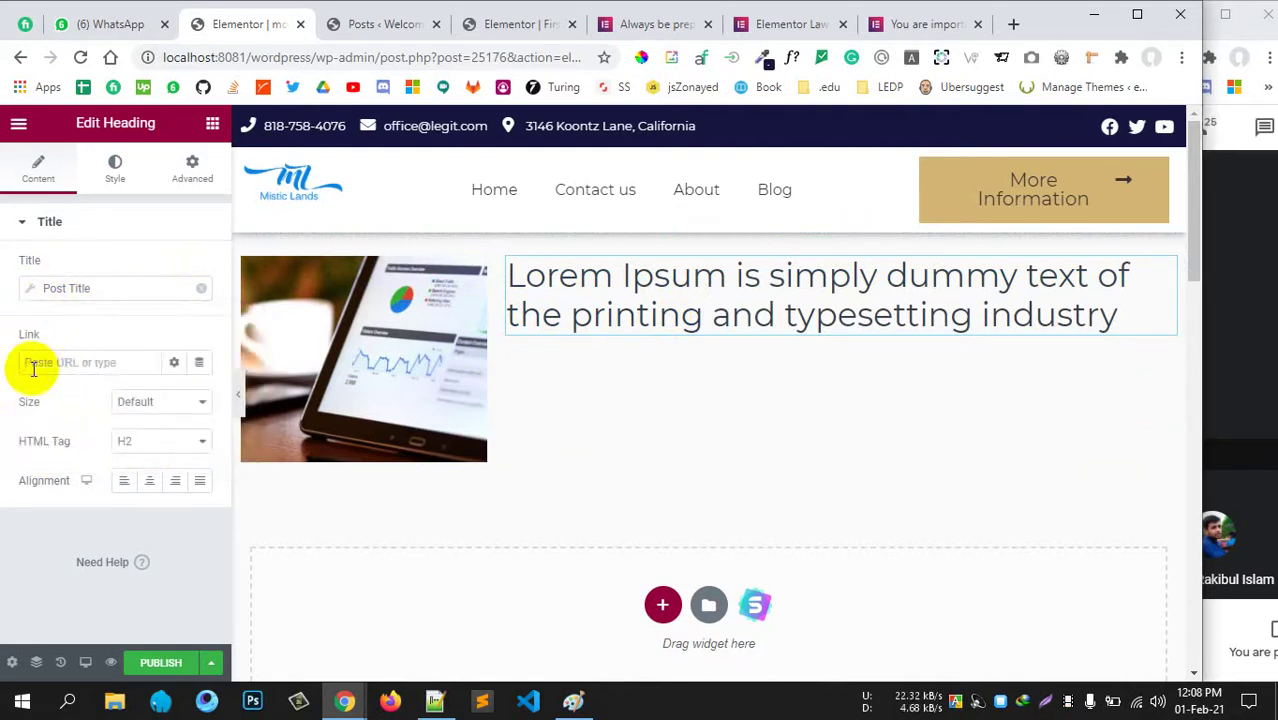
Add a Text Editor widget below the heading and fill it with the Post Title dynamic tag.
left_click(212, 125)
scroll(116, 400, "down", 5)
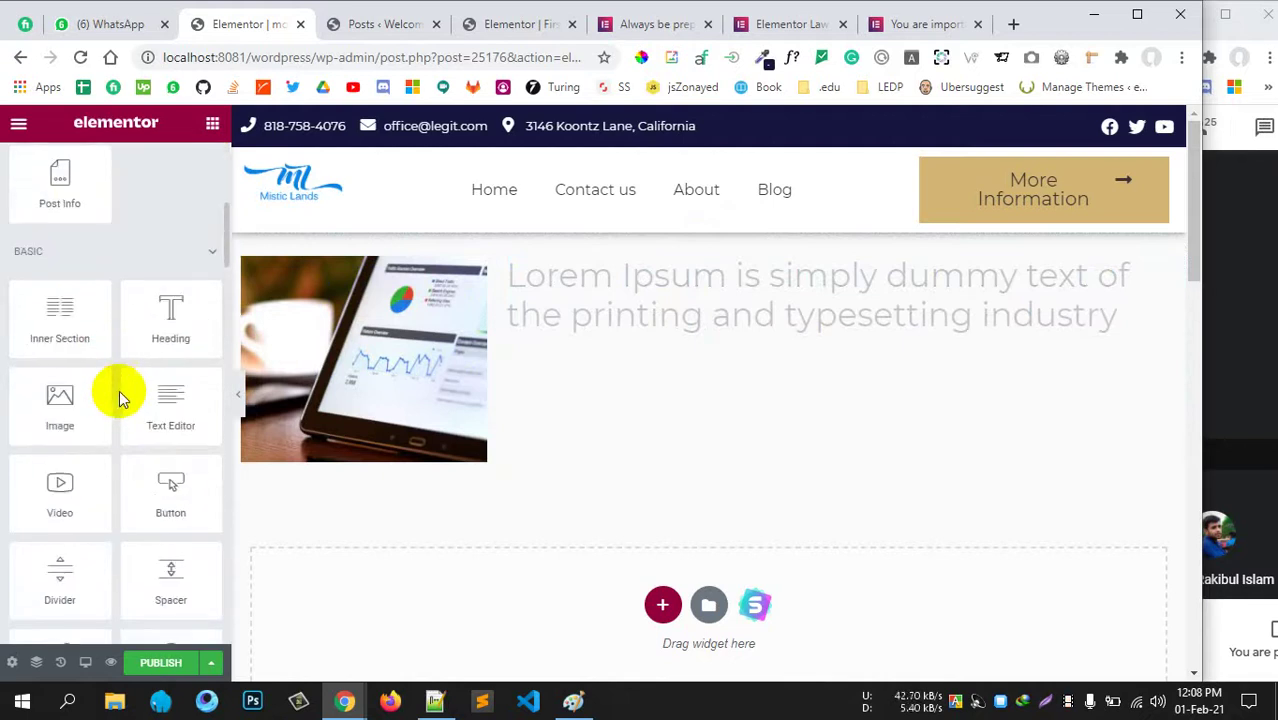
left_click_drag(171, 400, 768, 305)
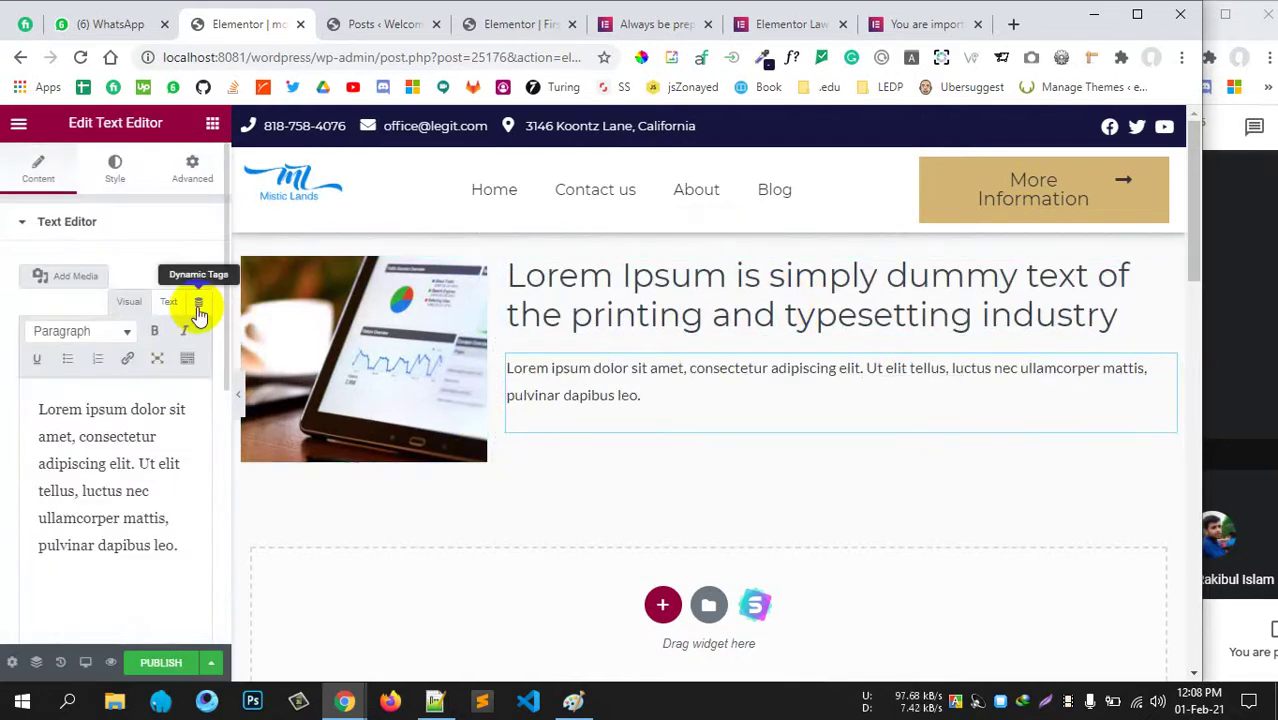
left_click(187, 310)
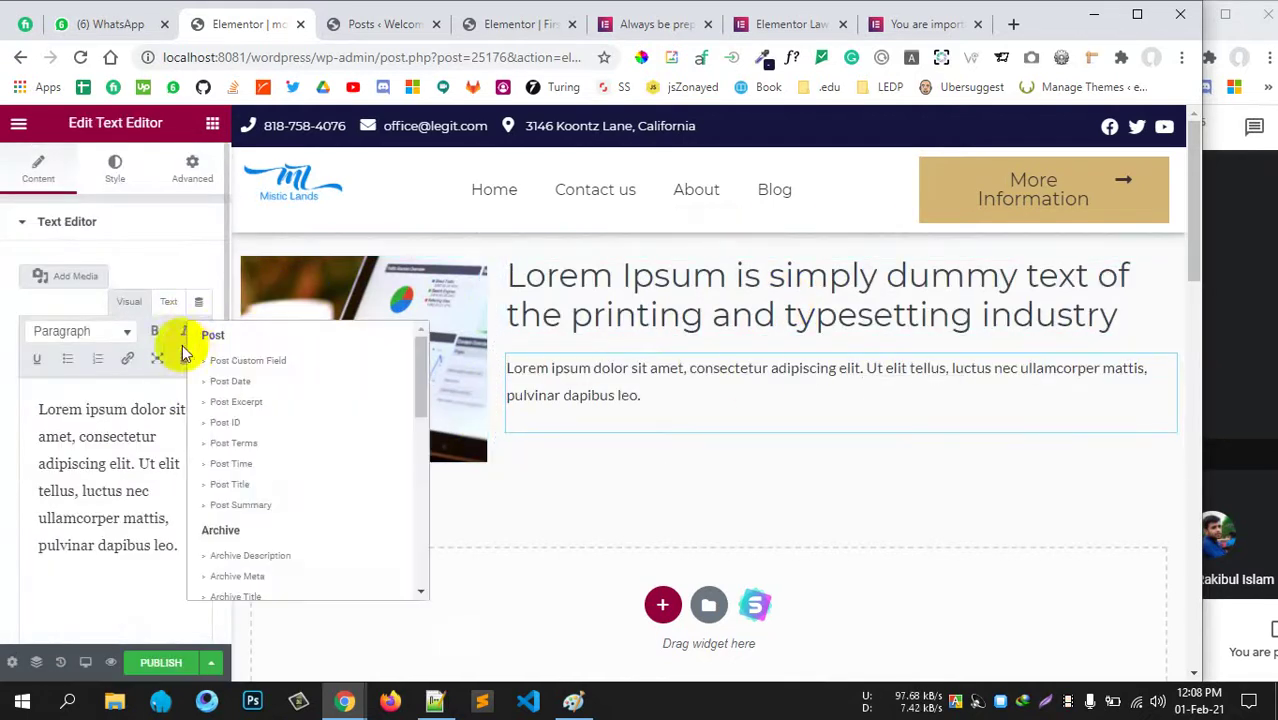
left_click(240, 486)
left_click(30, 280)
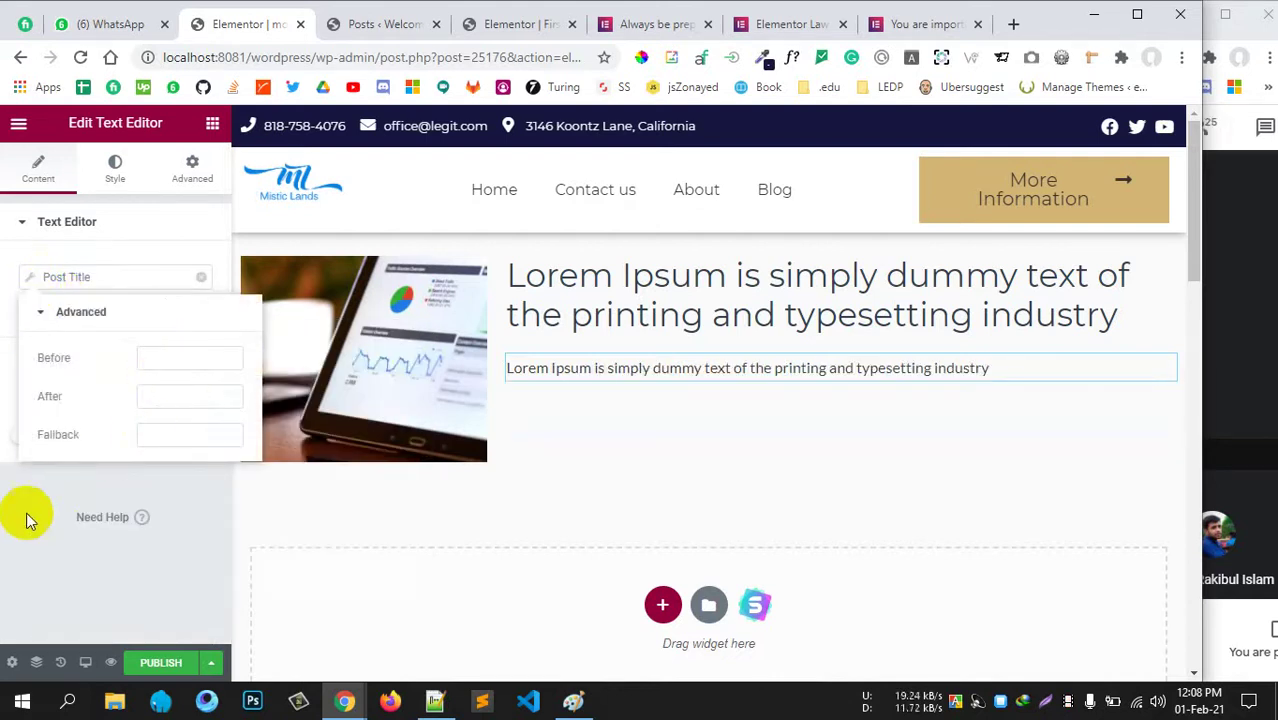
Delete the Text Editor widget below the heading.
left_click(836, 371)
right_click(766, 378)
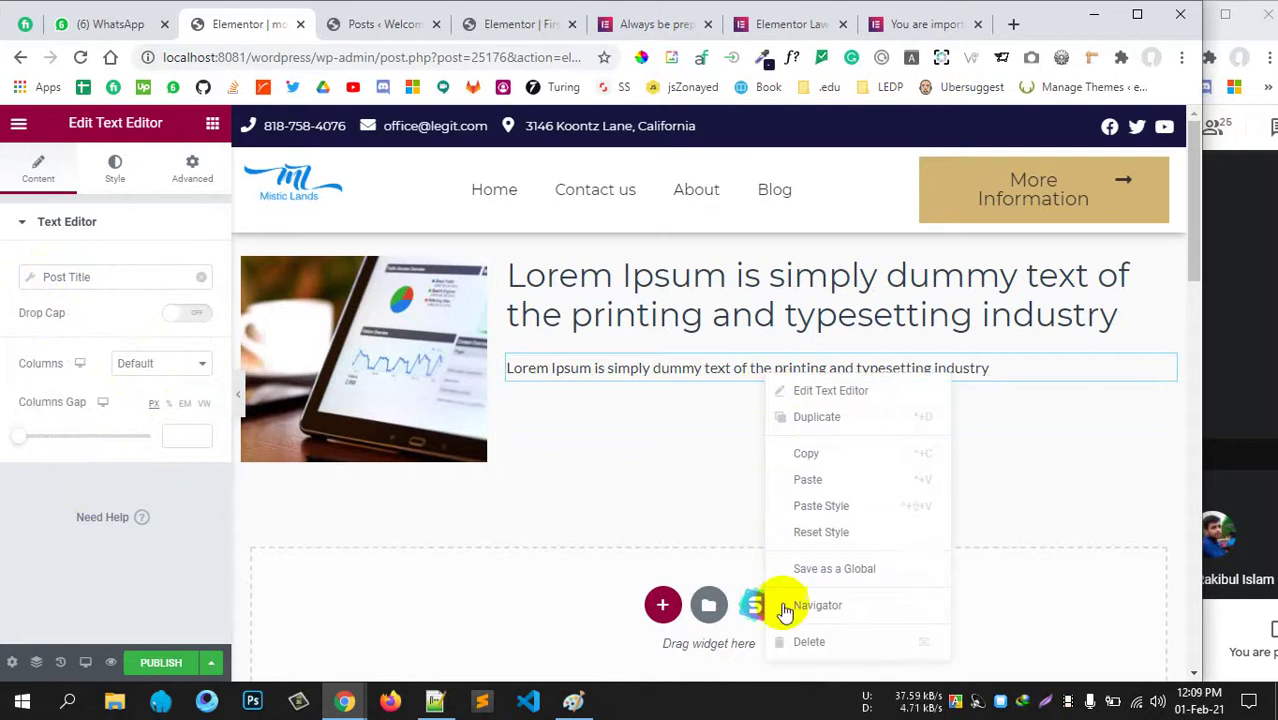
left_click(792, 638)
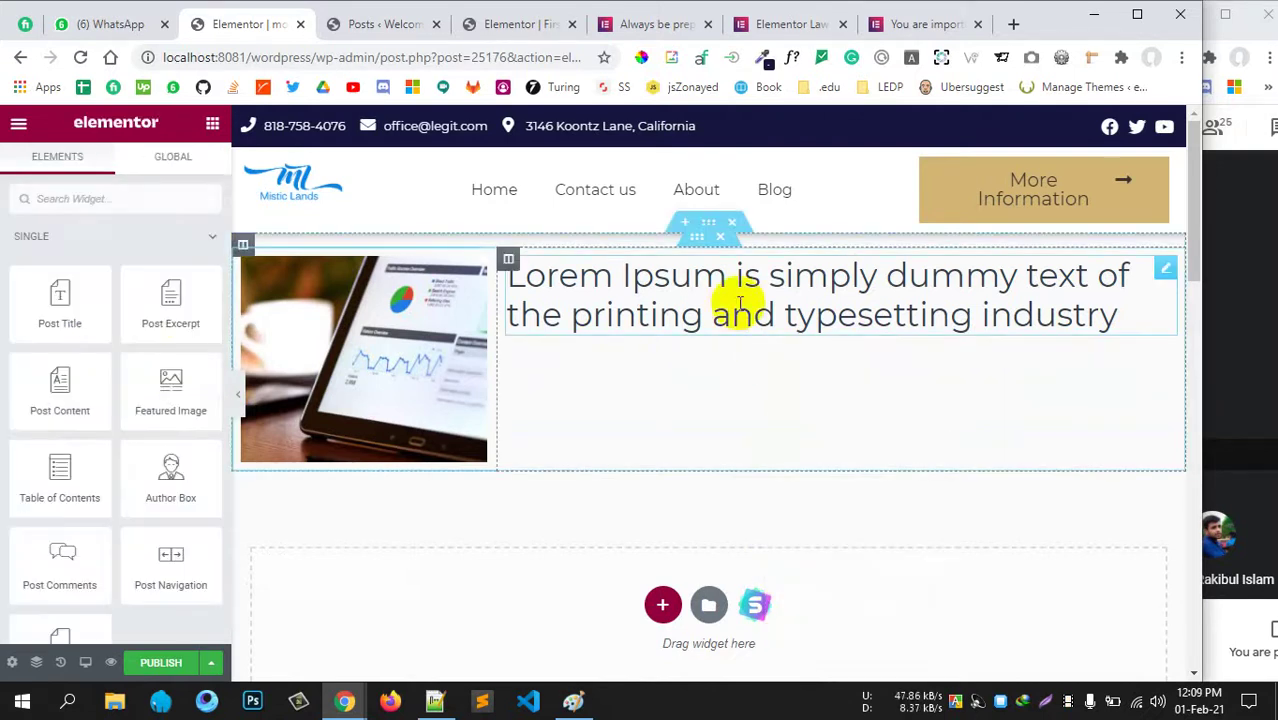
Change the post title heading's HTML tag to H4.
left_click(740, 302)
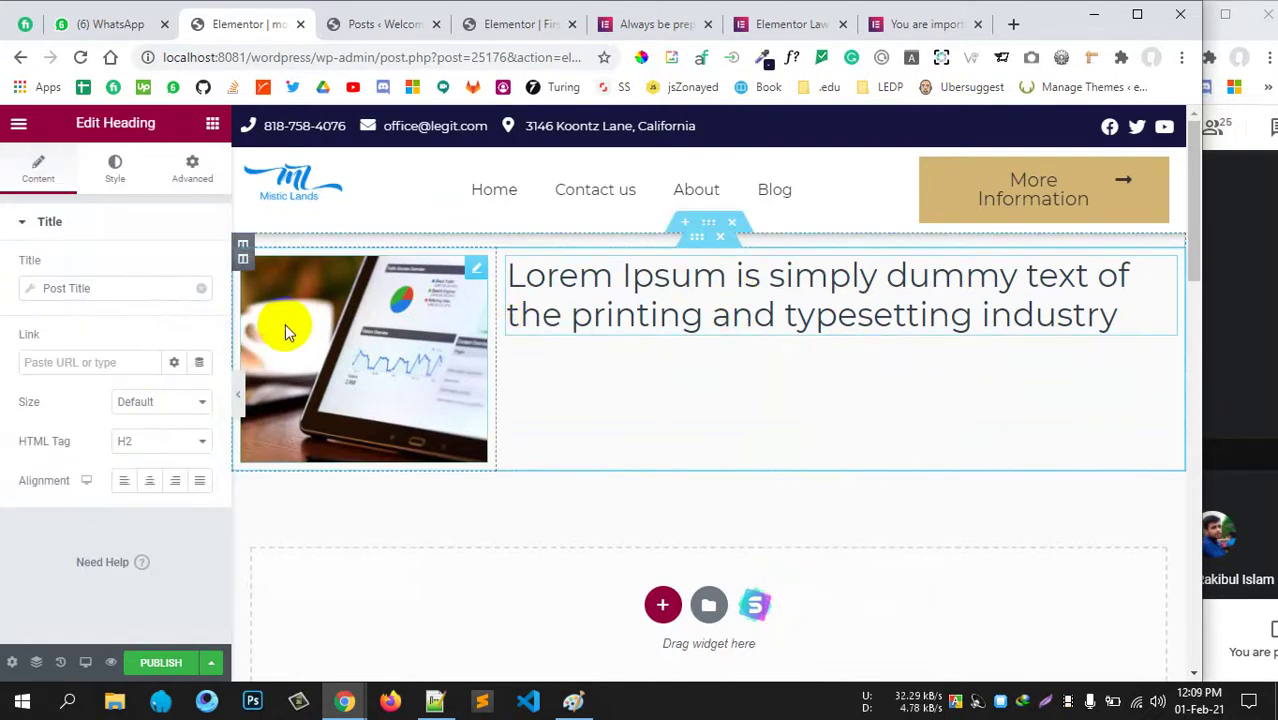
left_click(168, 442)
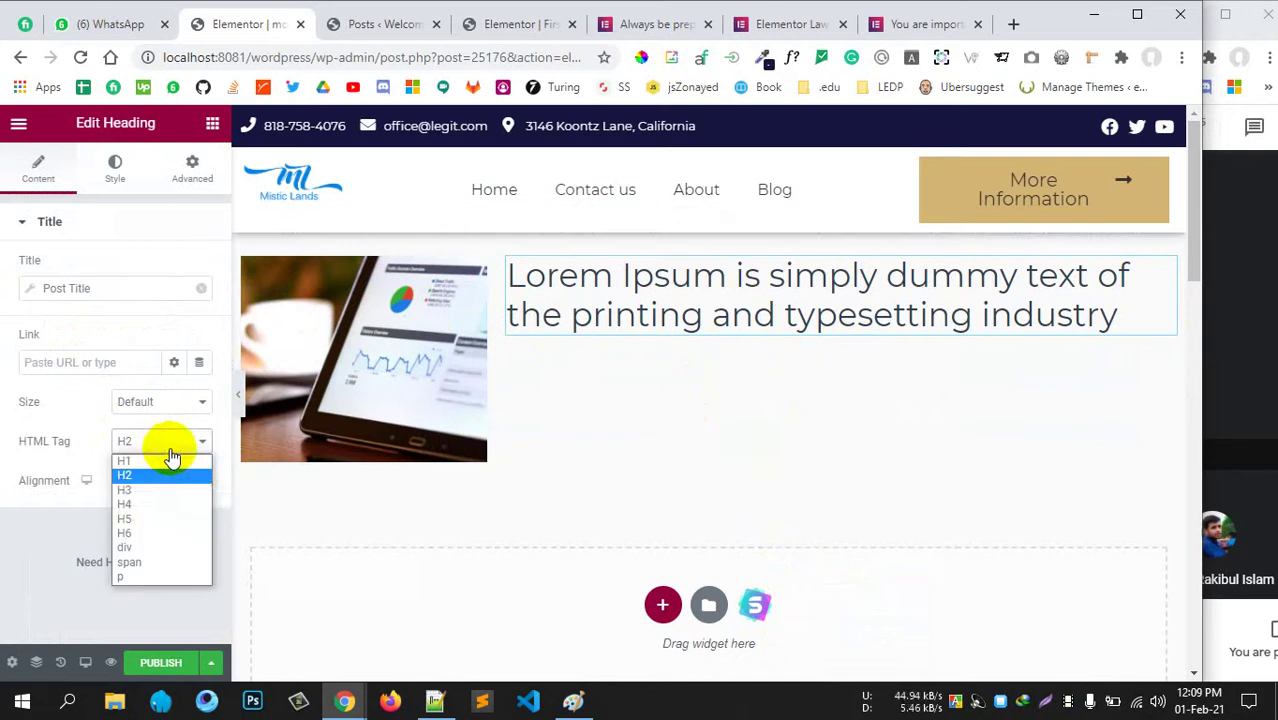
left_click(134, 503)
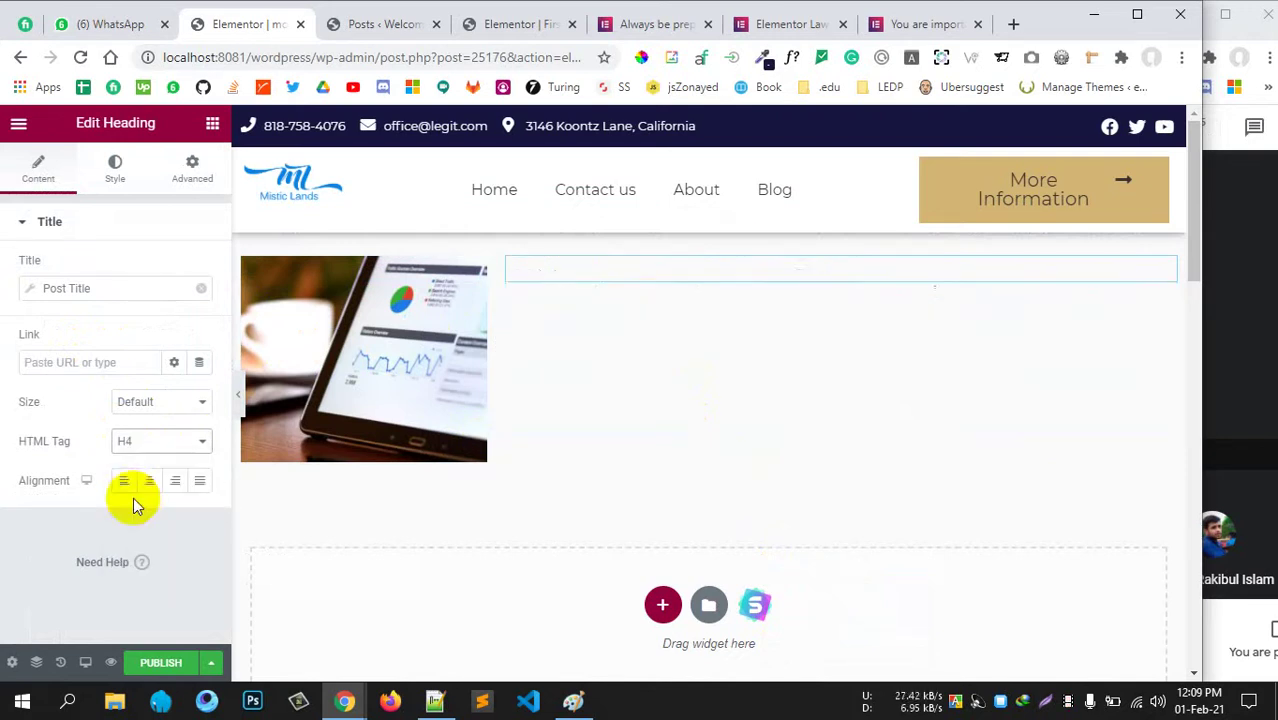
Inspect the font details of the first sidebar post title on the Legit reference page, and return to the loop template.
left_click(901, 23)
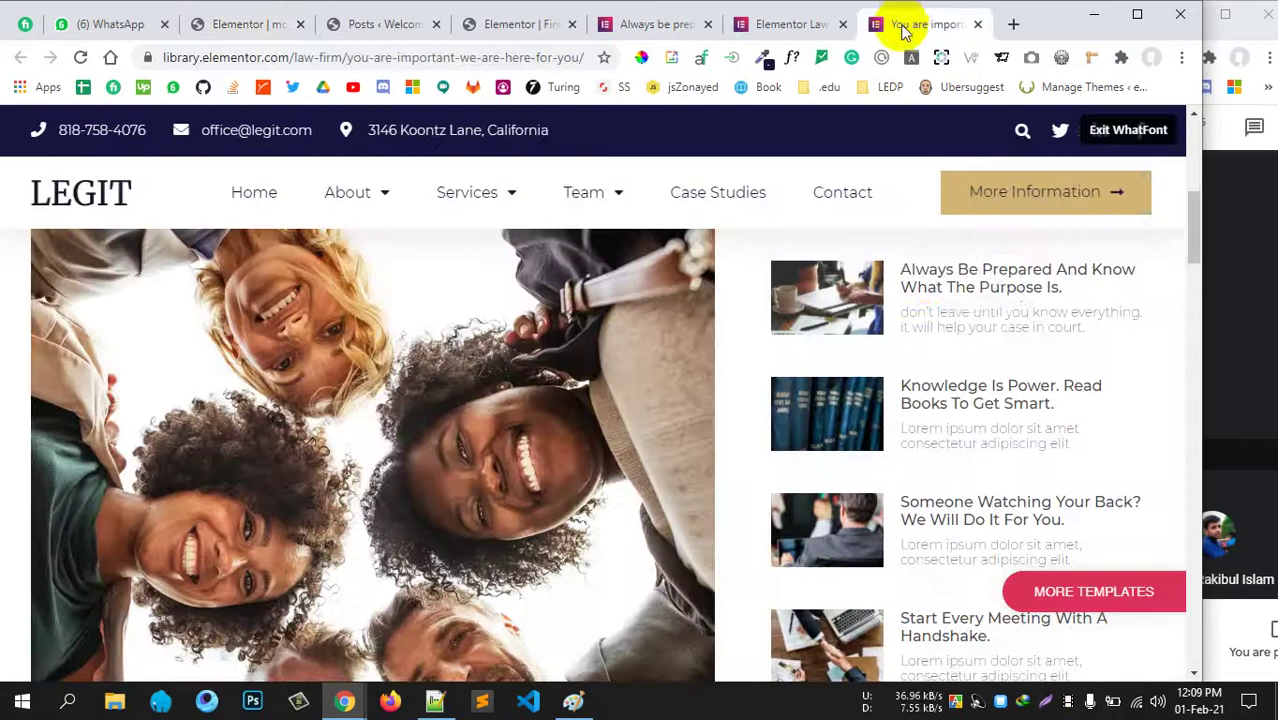
left_click(935, 275)
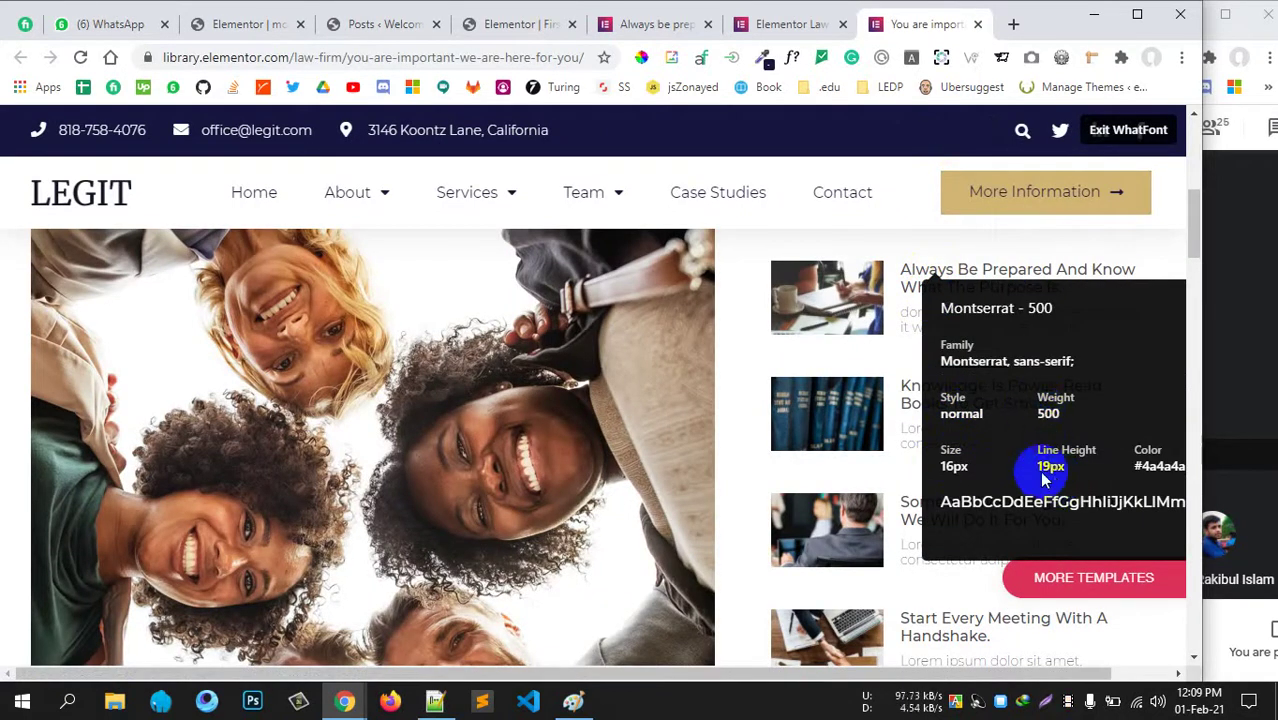
left_click(515, 24)
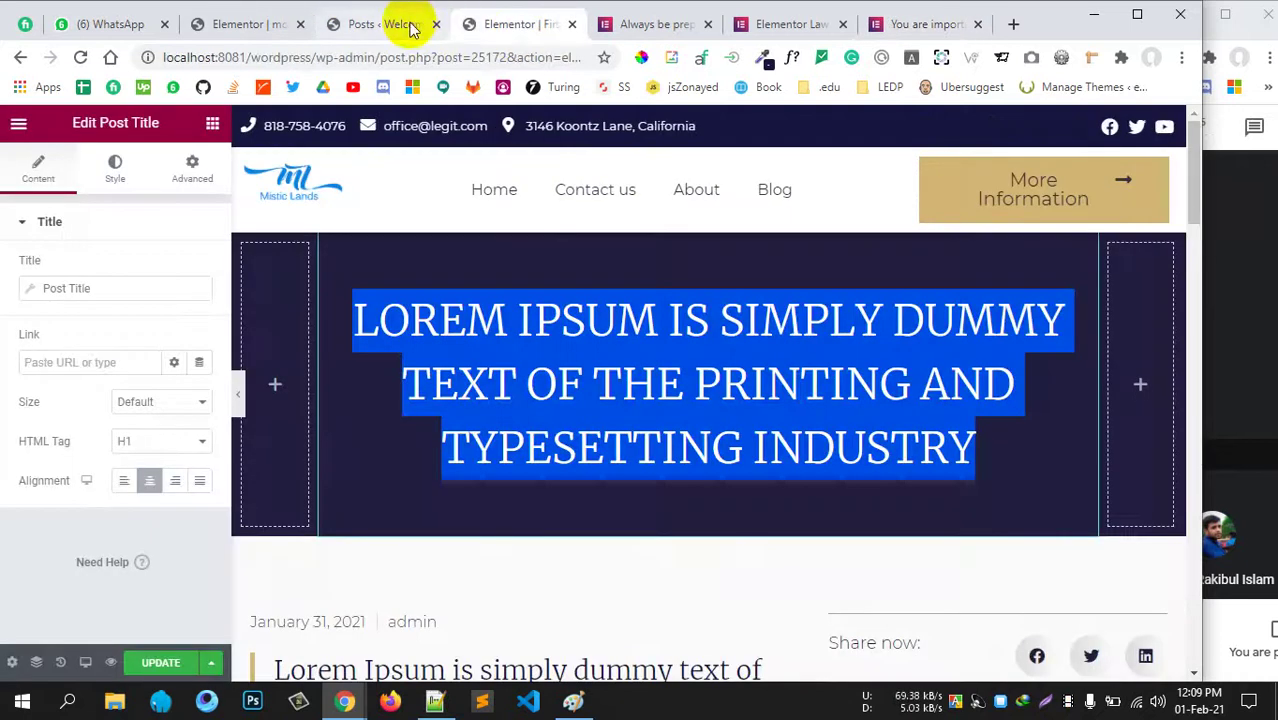
left_click(410, 28)
left_click(268, 22)
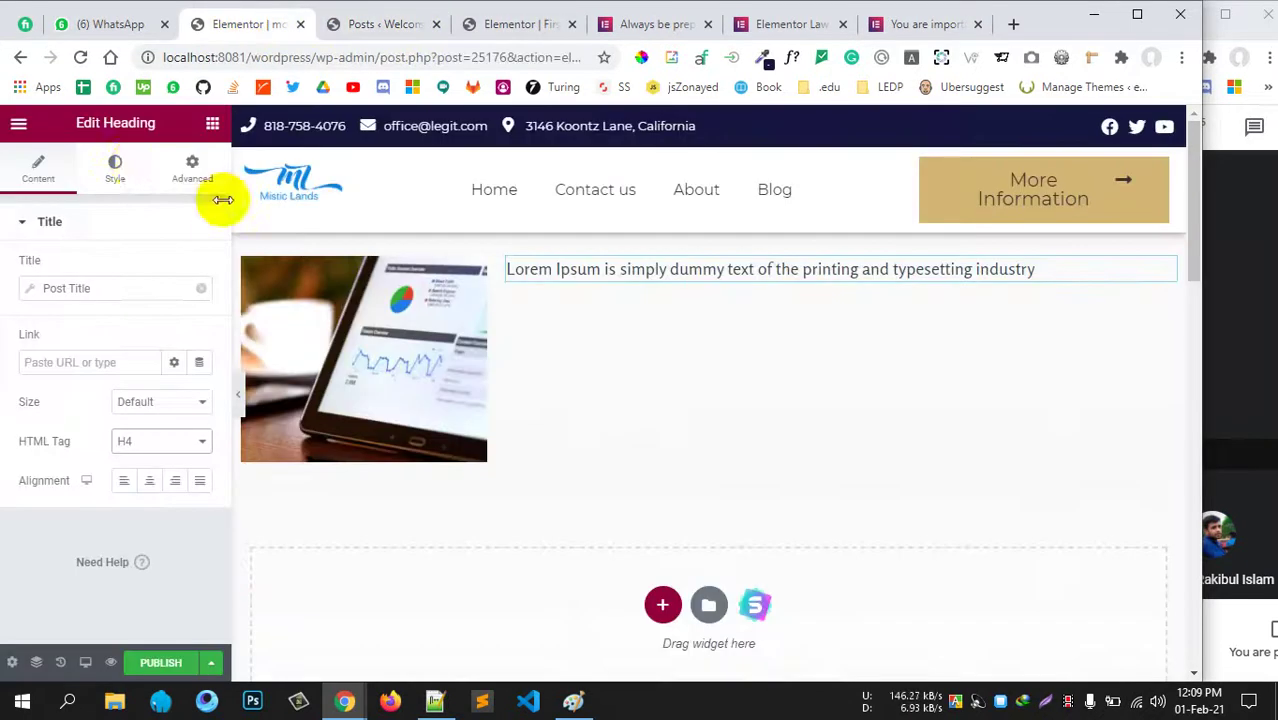
Set the post title heading's typography to size 16 px, weight 500 and line height 19 px.
left_click(124, 172)
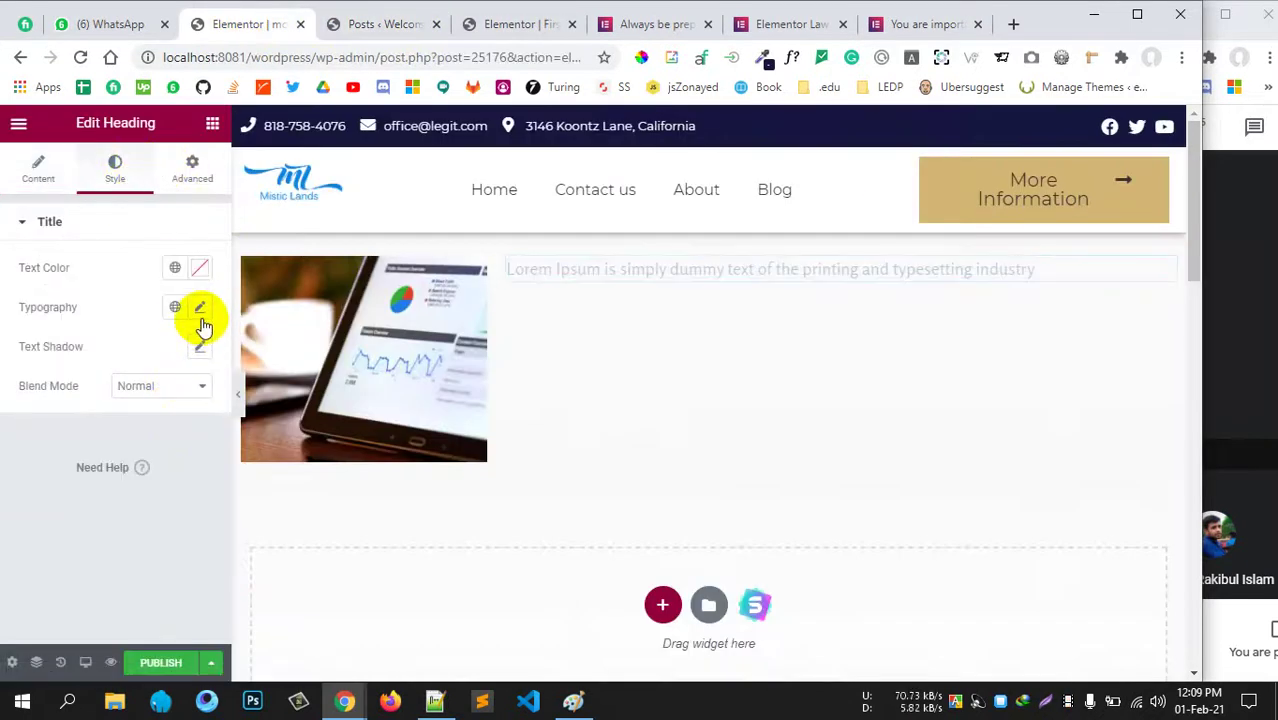
left_click(201, 309)
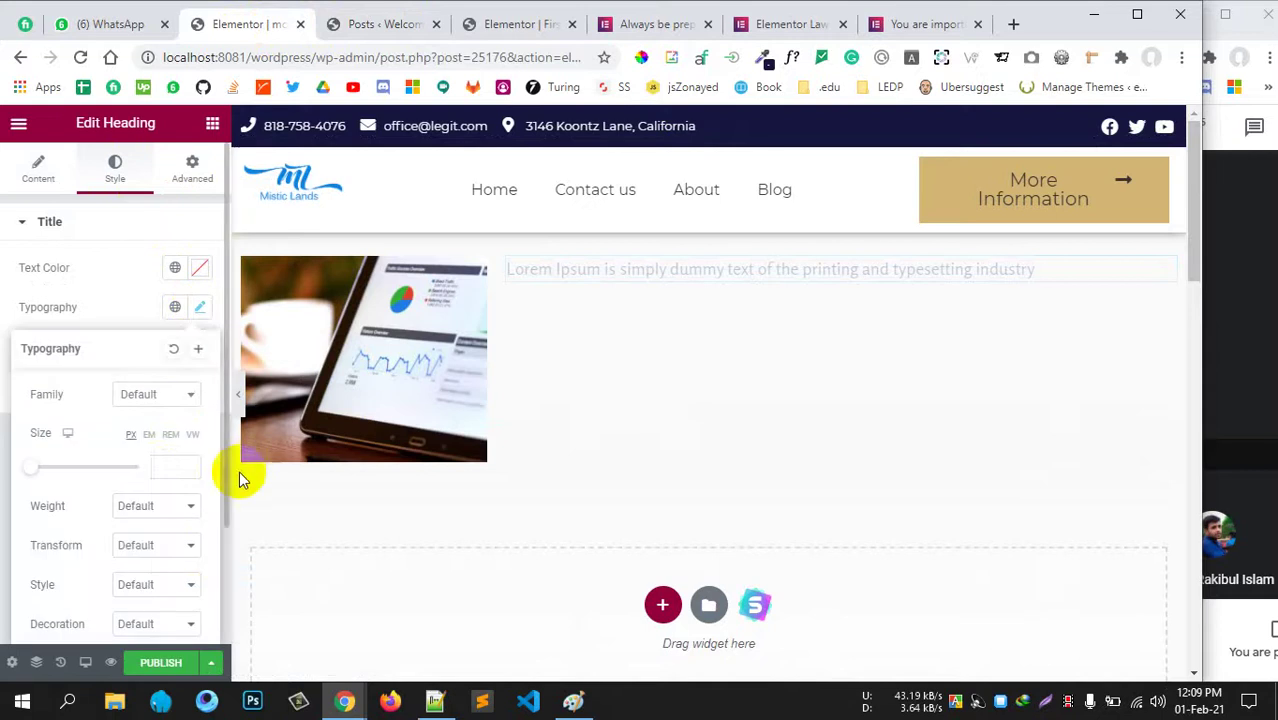
left_click(167, 470)
type("16")
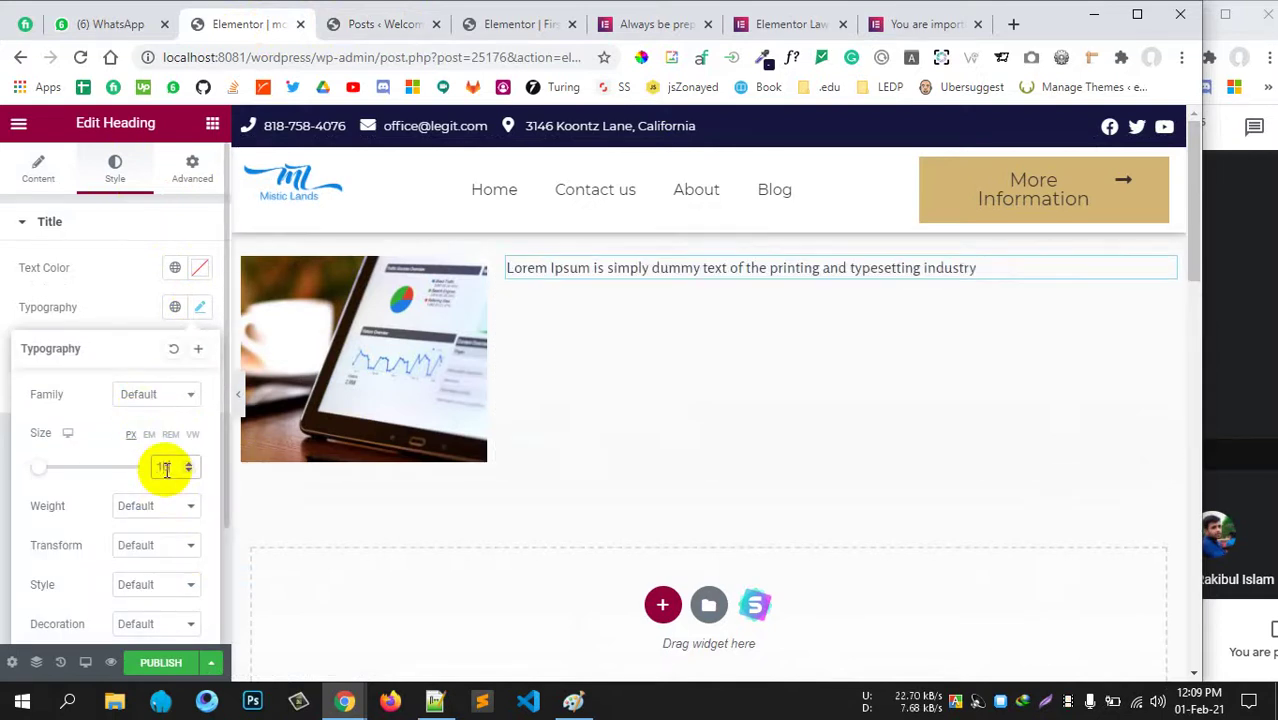
left_click(150, 508)
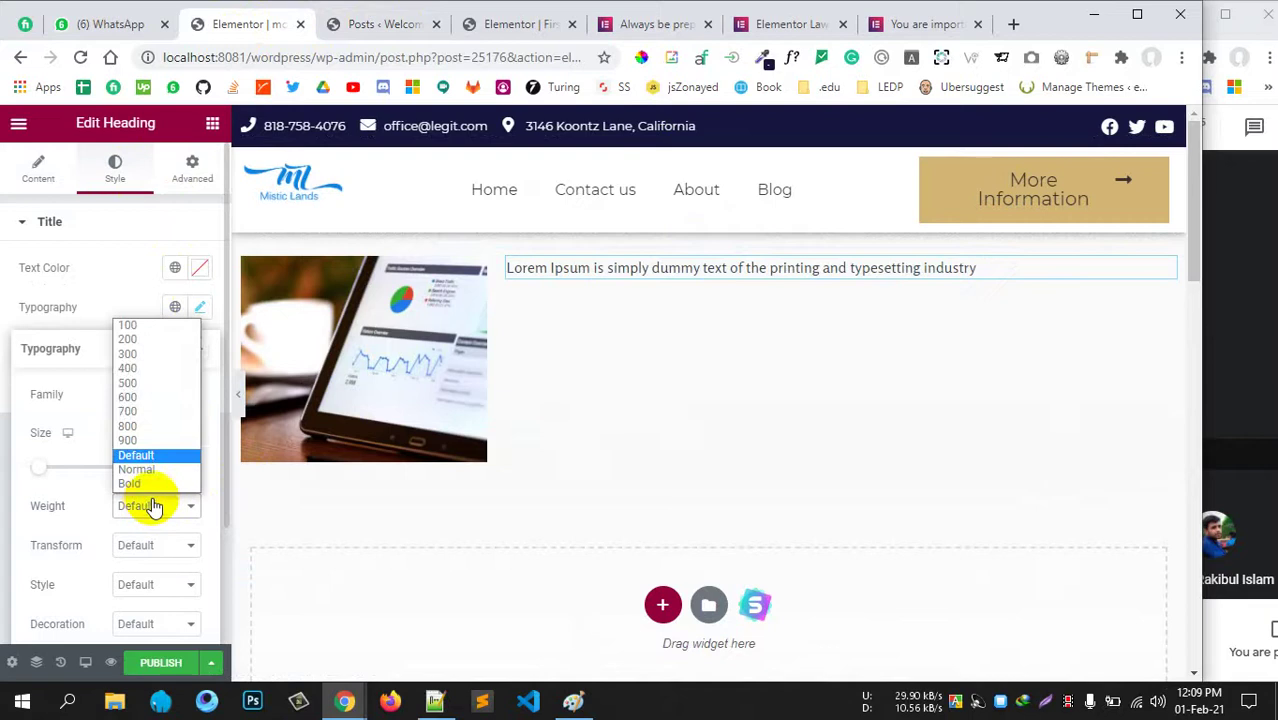
left_click(127, 383)
scroll(100, 545, "down", 1)
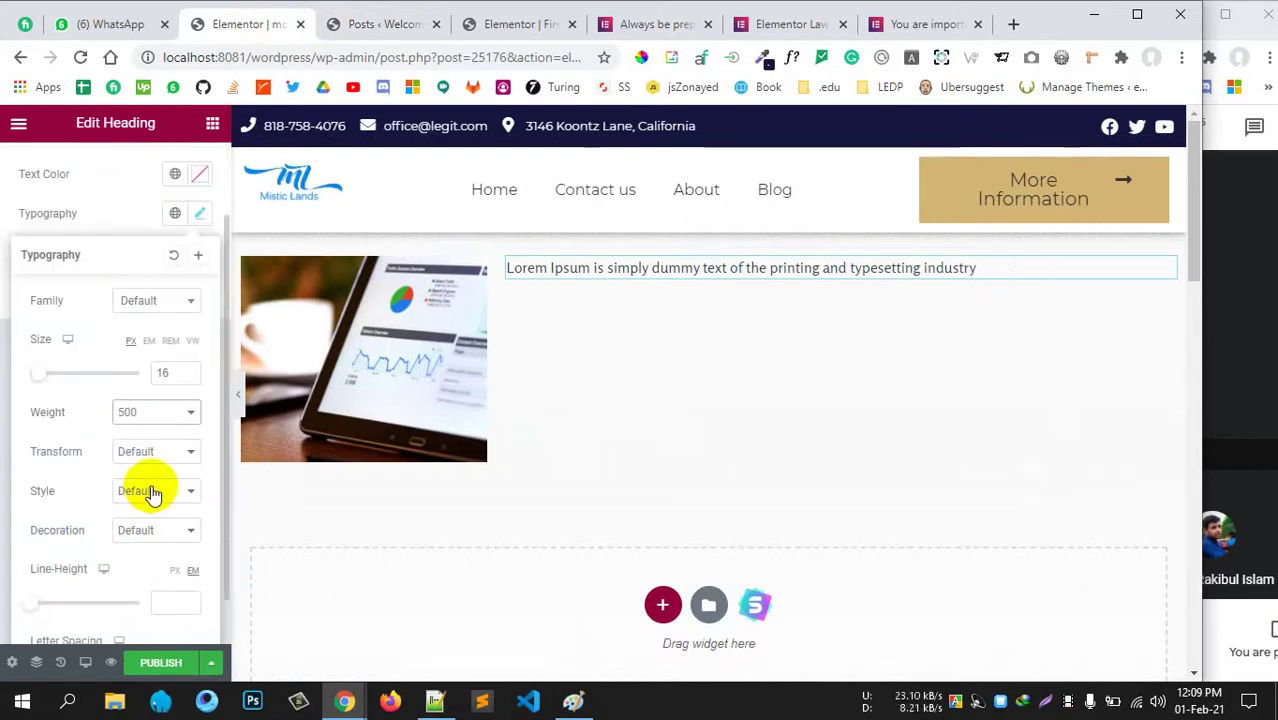
scroll(158, 505, "down", 1)
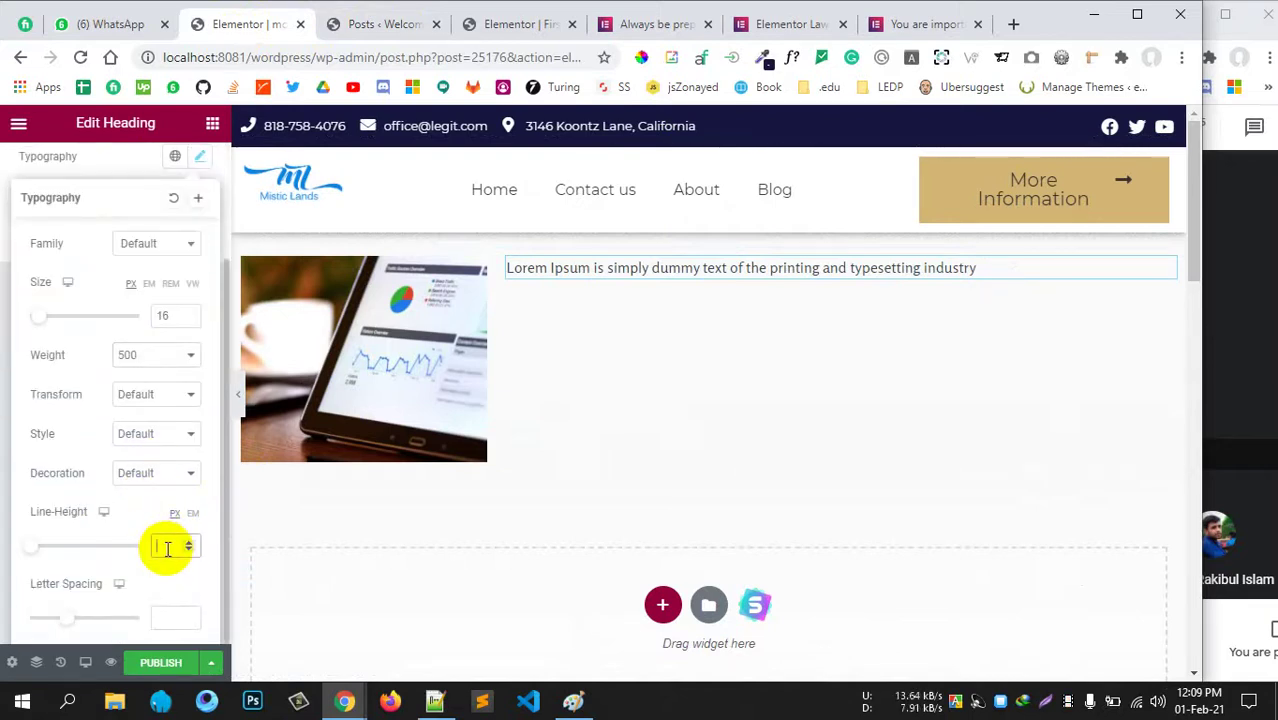
left_click(168, 548)
type("18")
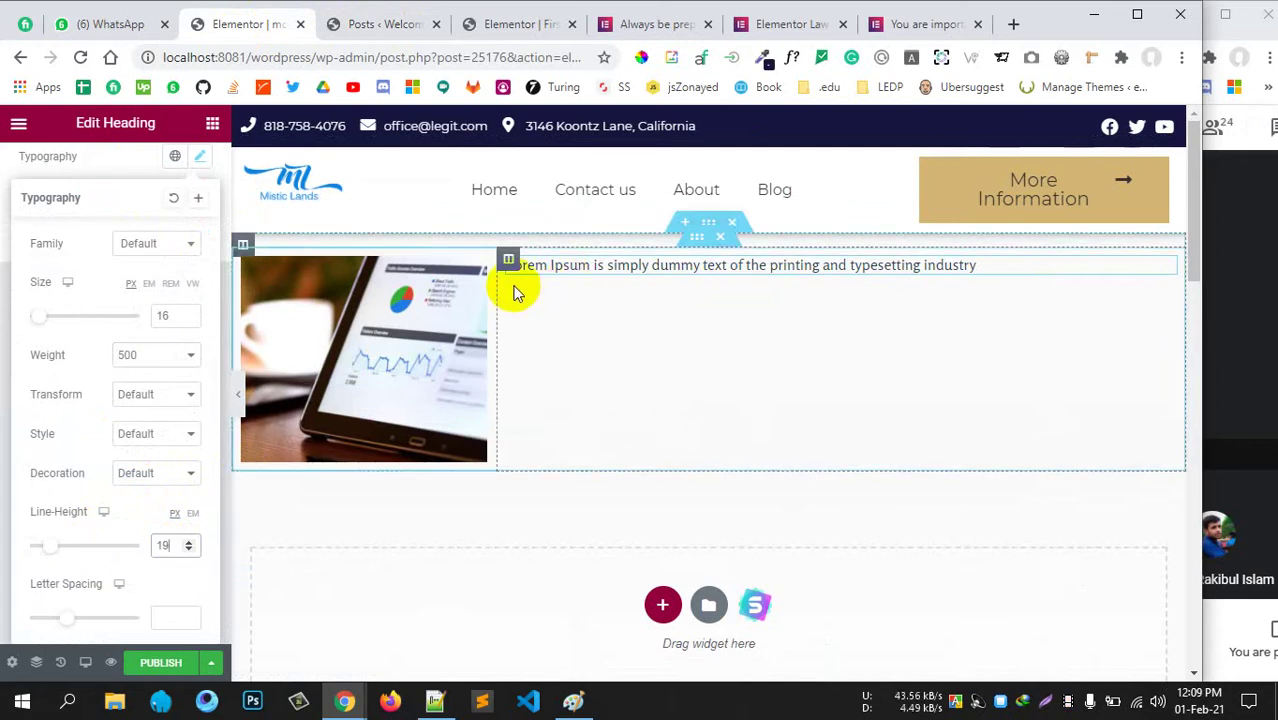
Vertically align the content of the post title column to Middle.
left_click(508, 262)
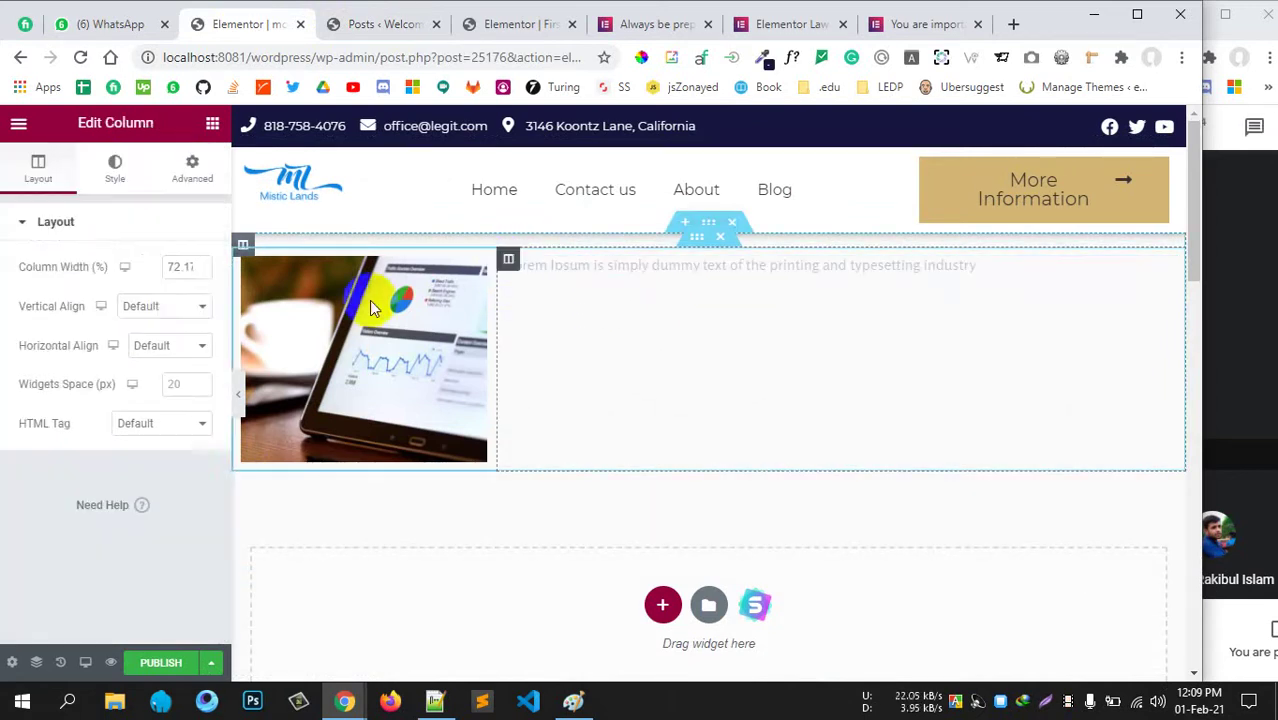
left_click(176, 308)
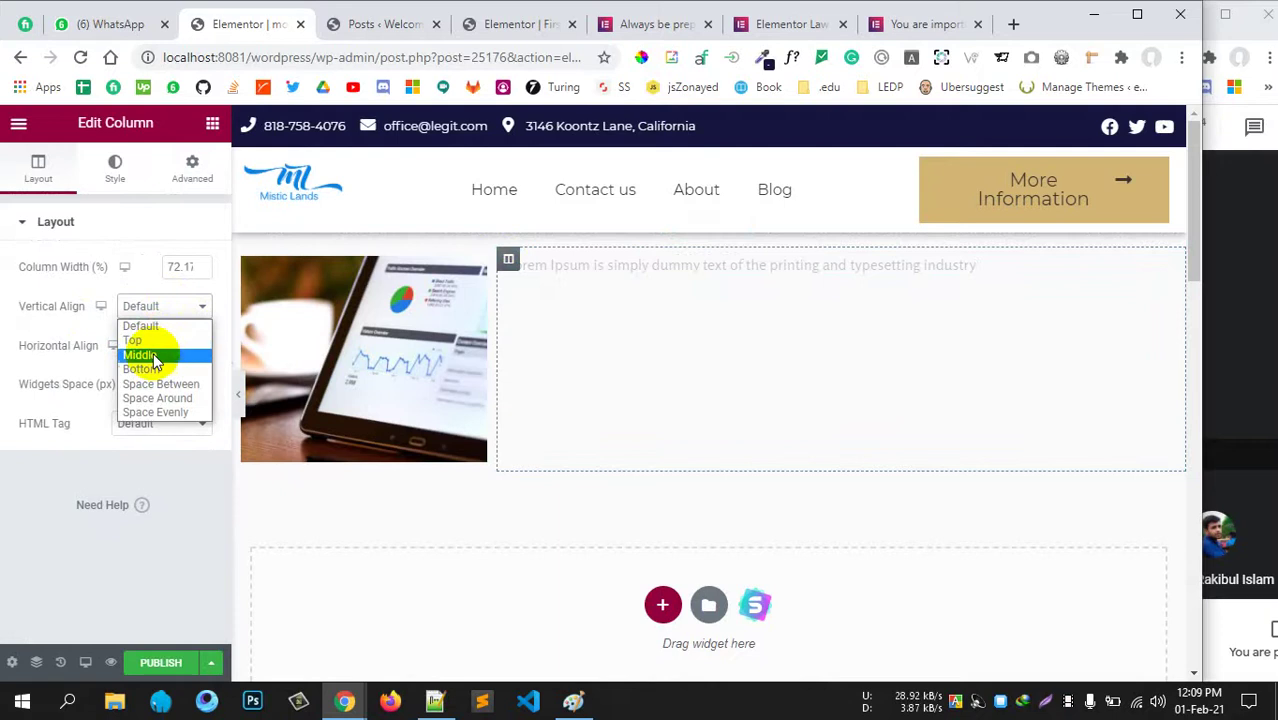
left_click(160, 354)
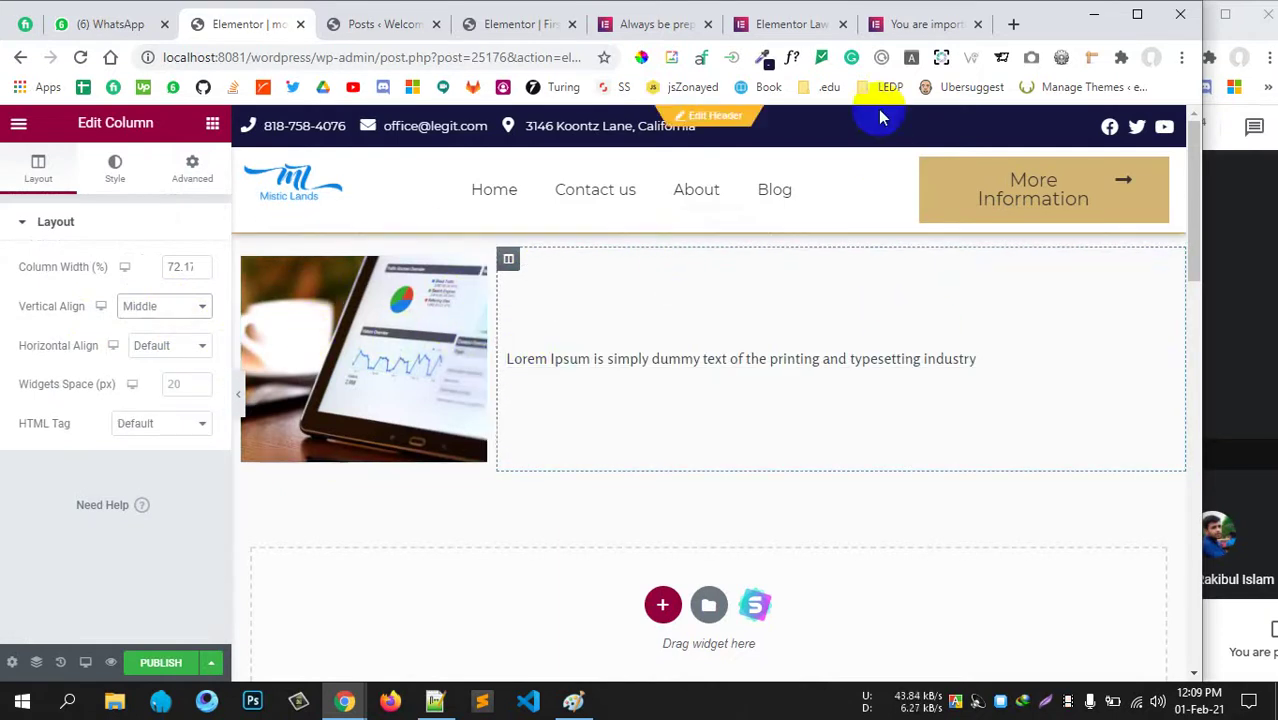
Recheck the font details of the first related post's title on the Legit page and go back to the template.
left_click(905, 24)
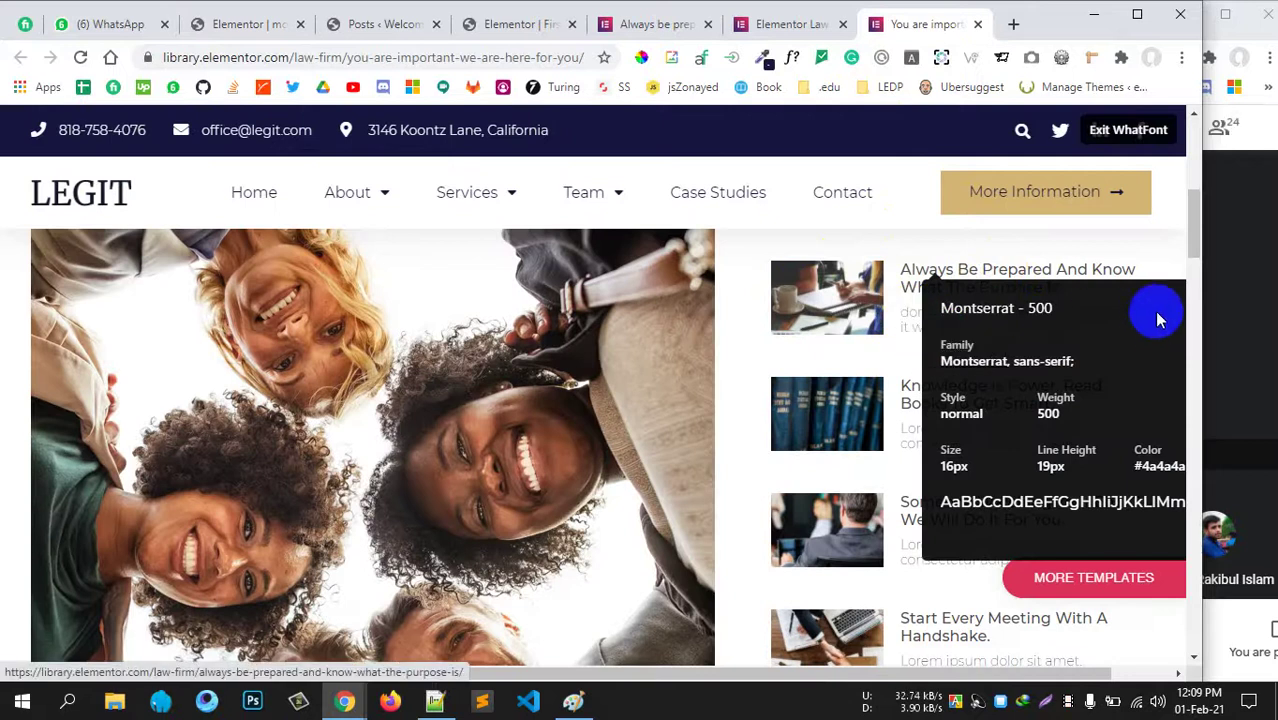
left_click(915, 288)
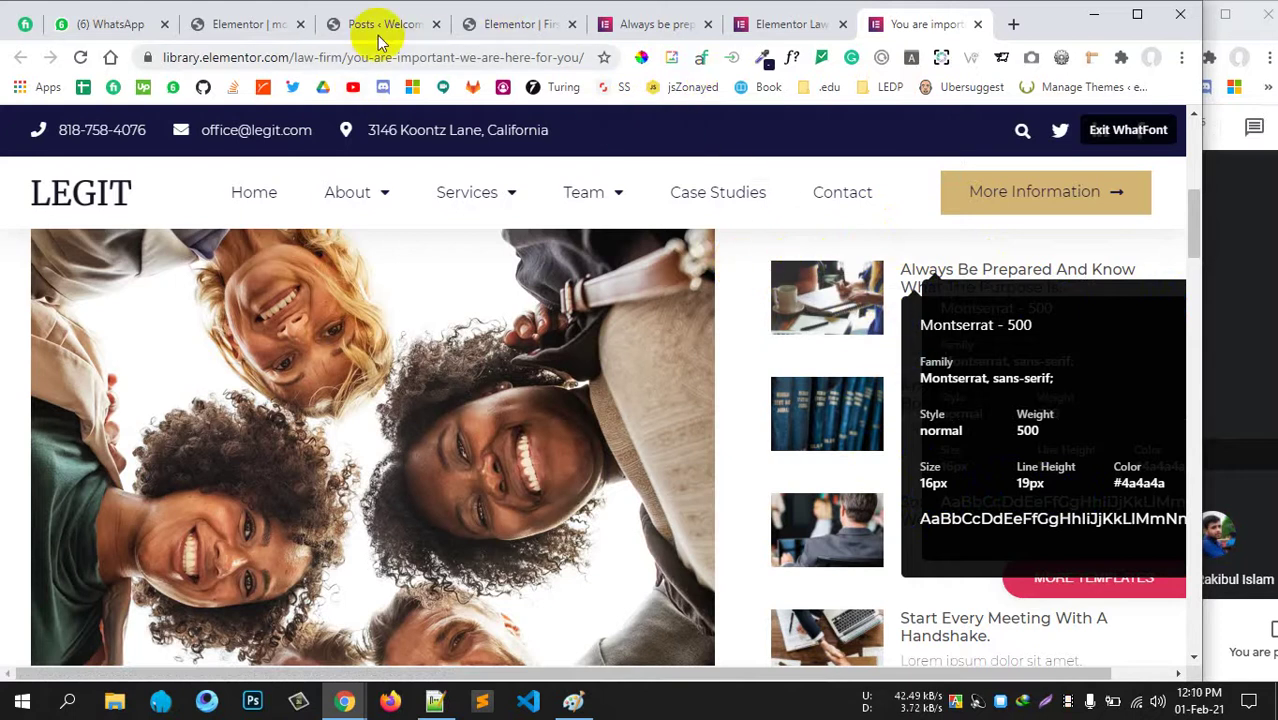
left_click(330, 24)
left_click(230, 20)
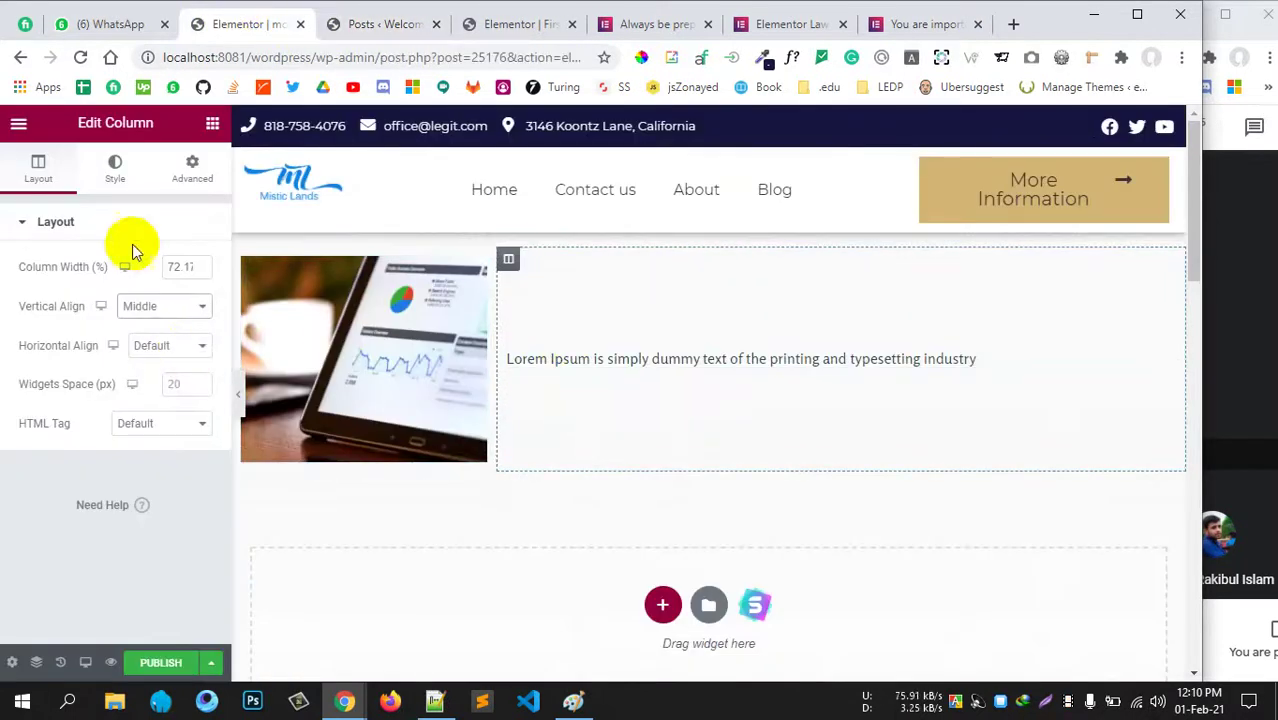
Add a Text Editor widget below the post title heading and fill it with the Post Summary dynamic tag.
left_click(211, 123)
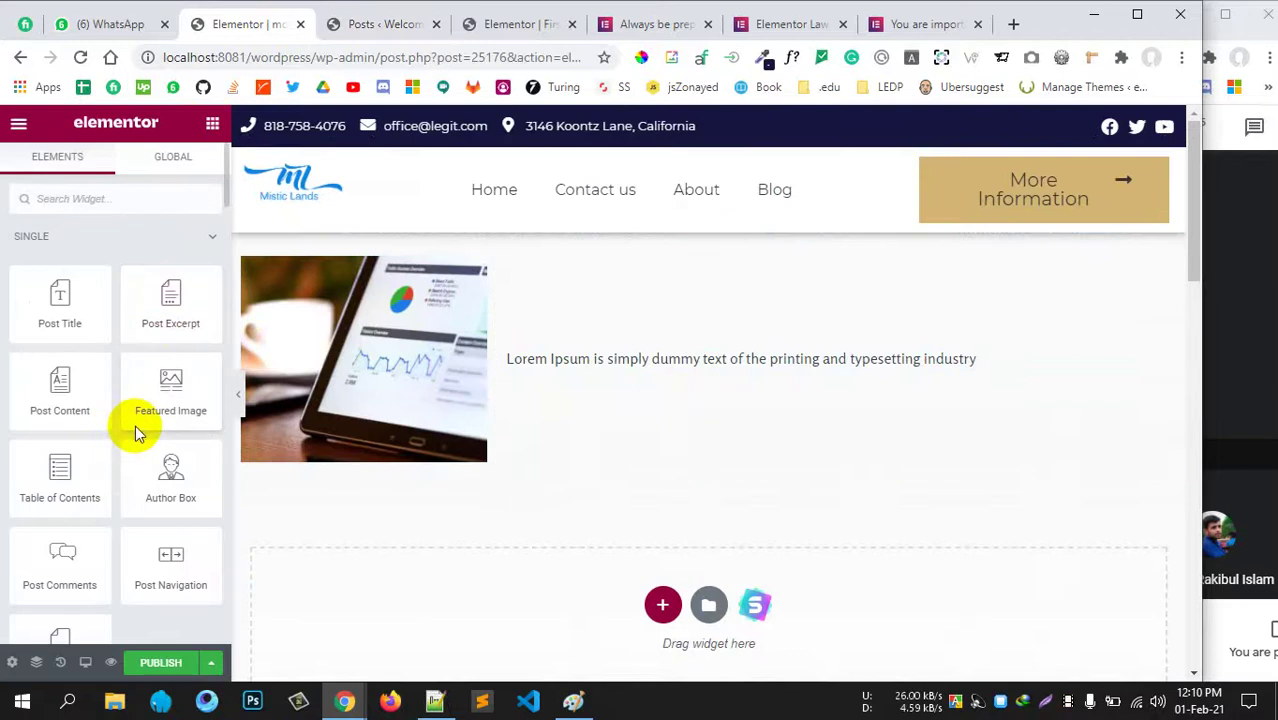
scroll(138, 432, "down", 2)
scroll(136, 428, "down", 2)
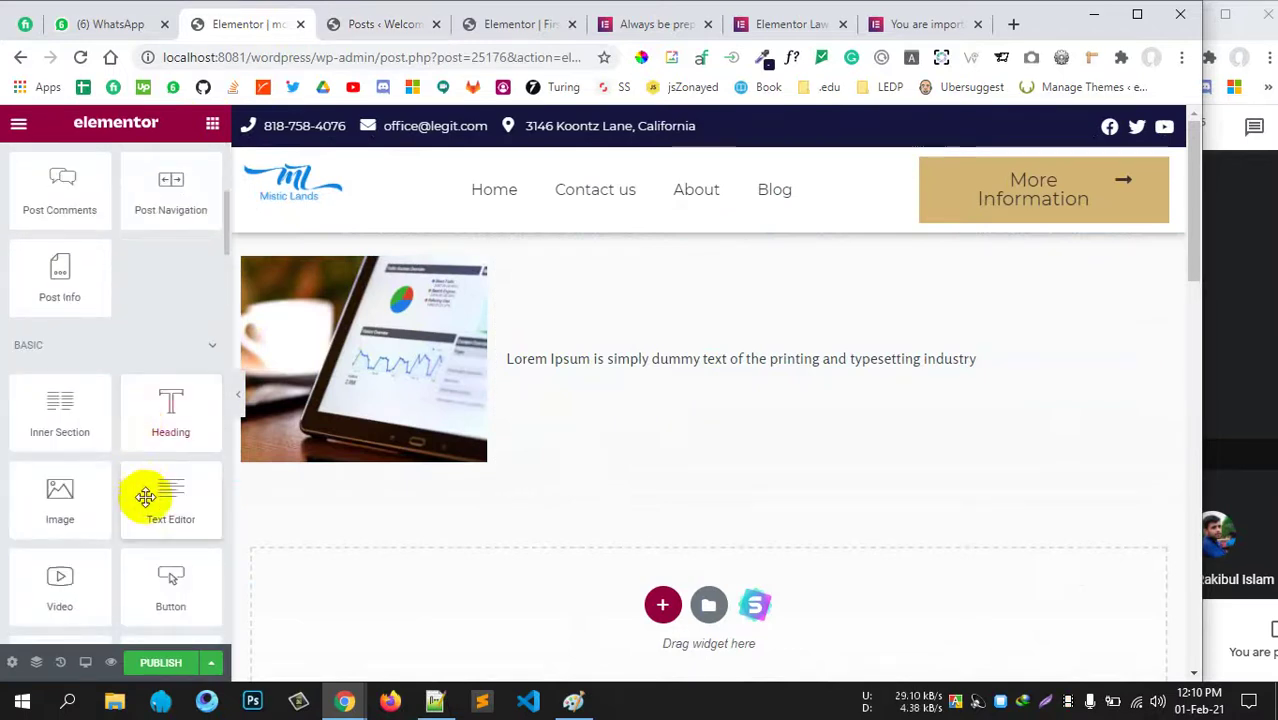
left_click_drag(148, 499, 713, 357)
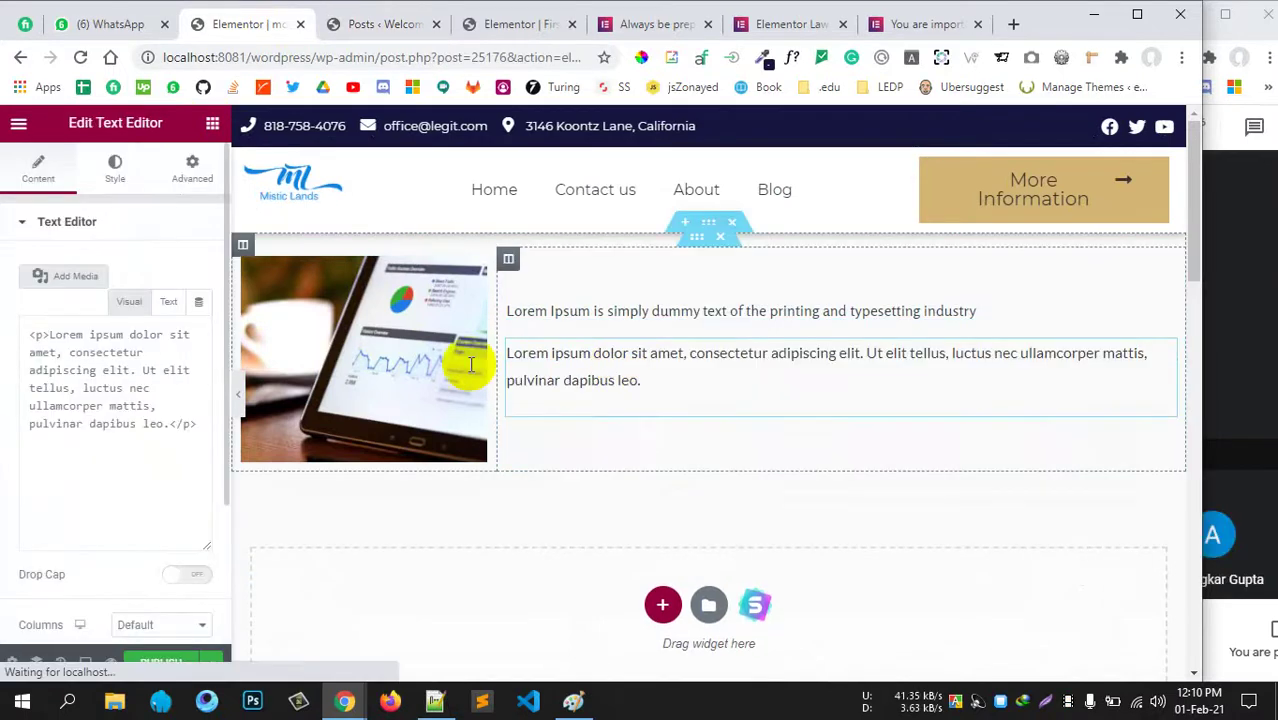
left_click(199, 302)
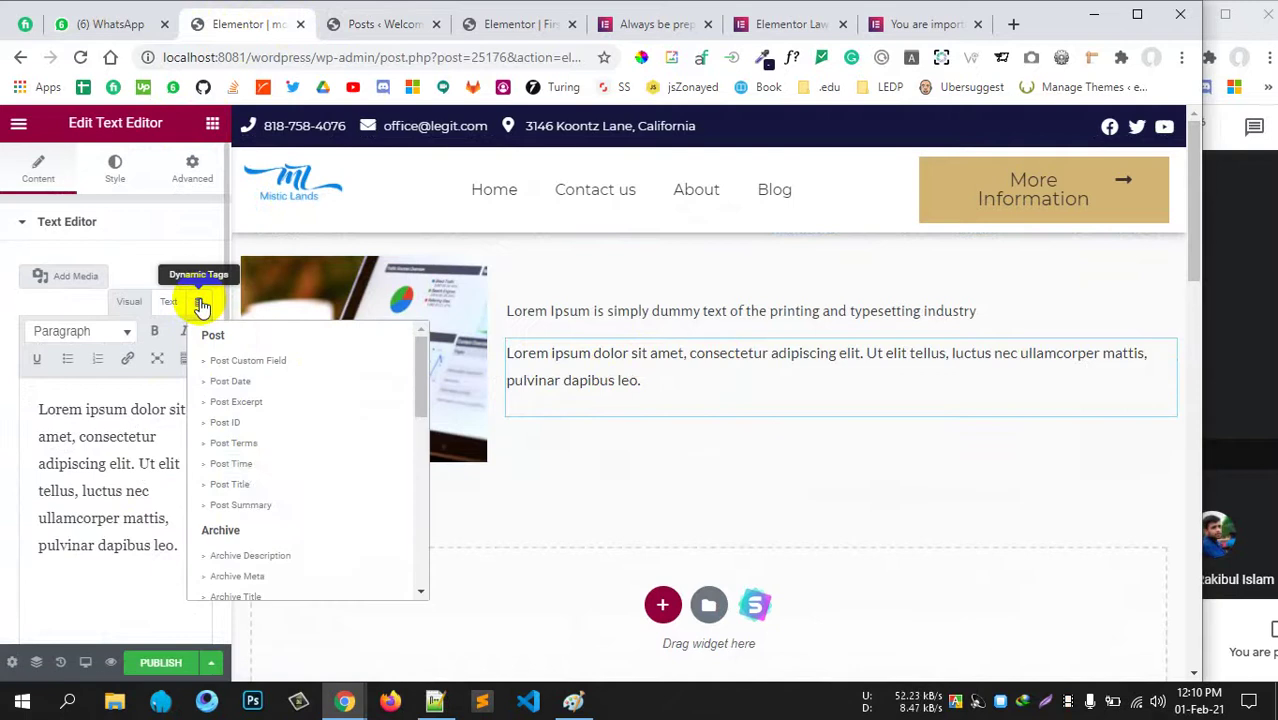
left_click(272, 505)
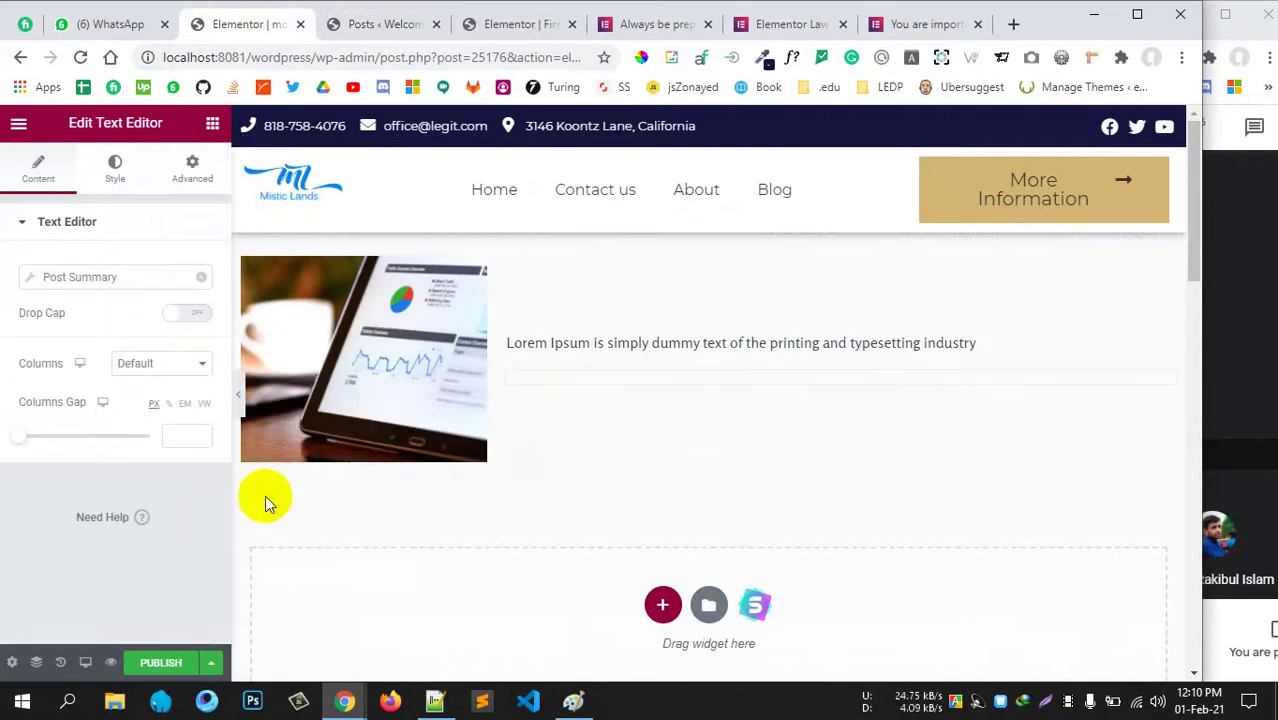
Set the length of the Post Summary dynamic tag to 12.
left_click(33, 283)
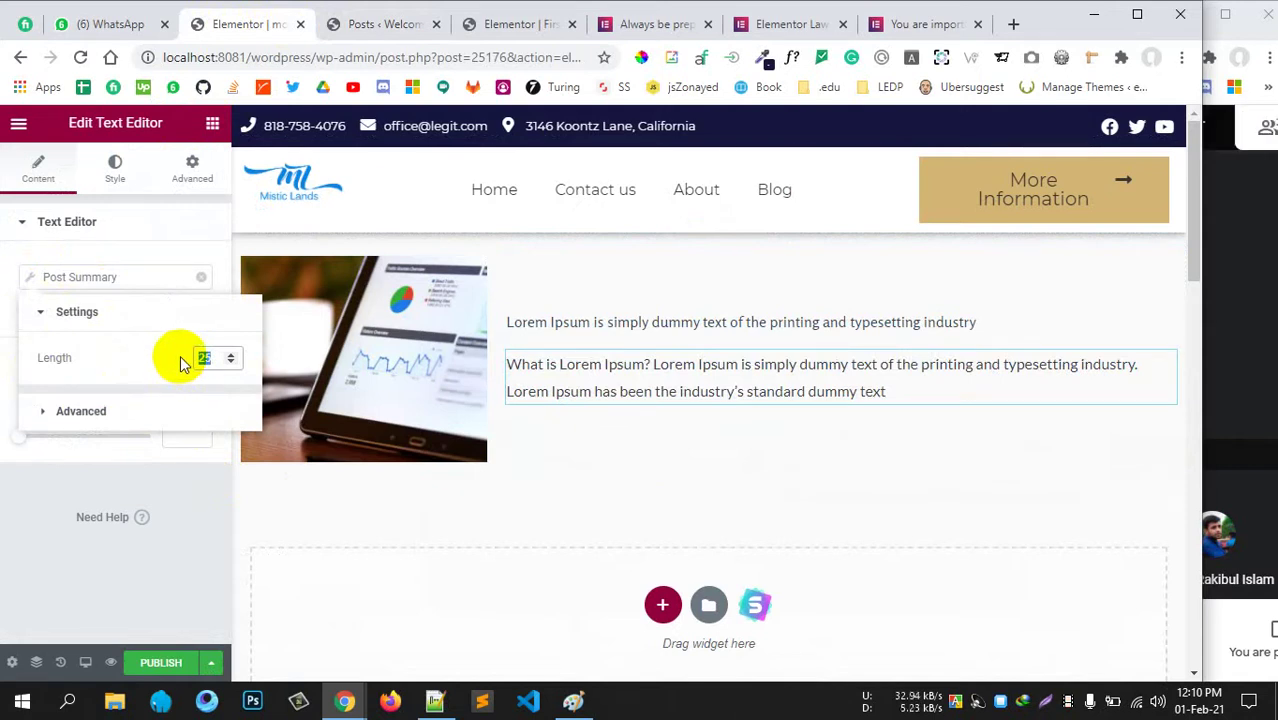
type("10")
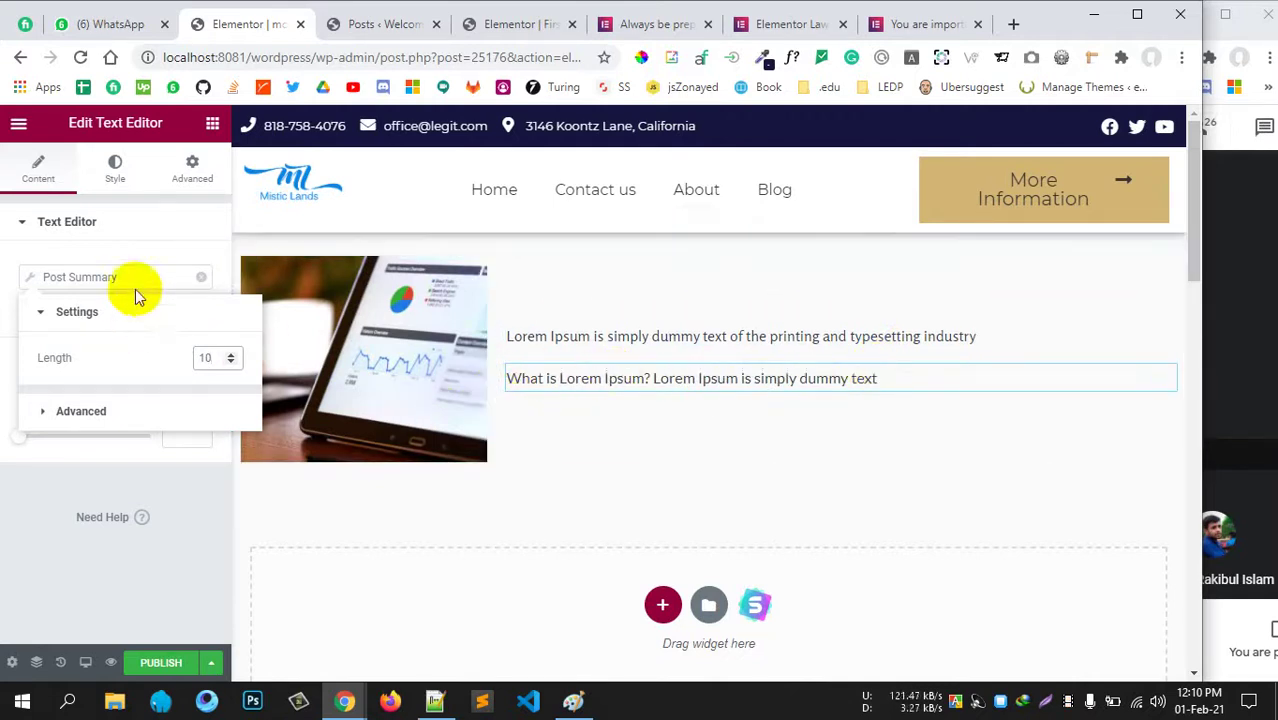
key("BackSpace")
type("2")
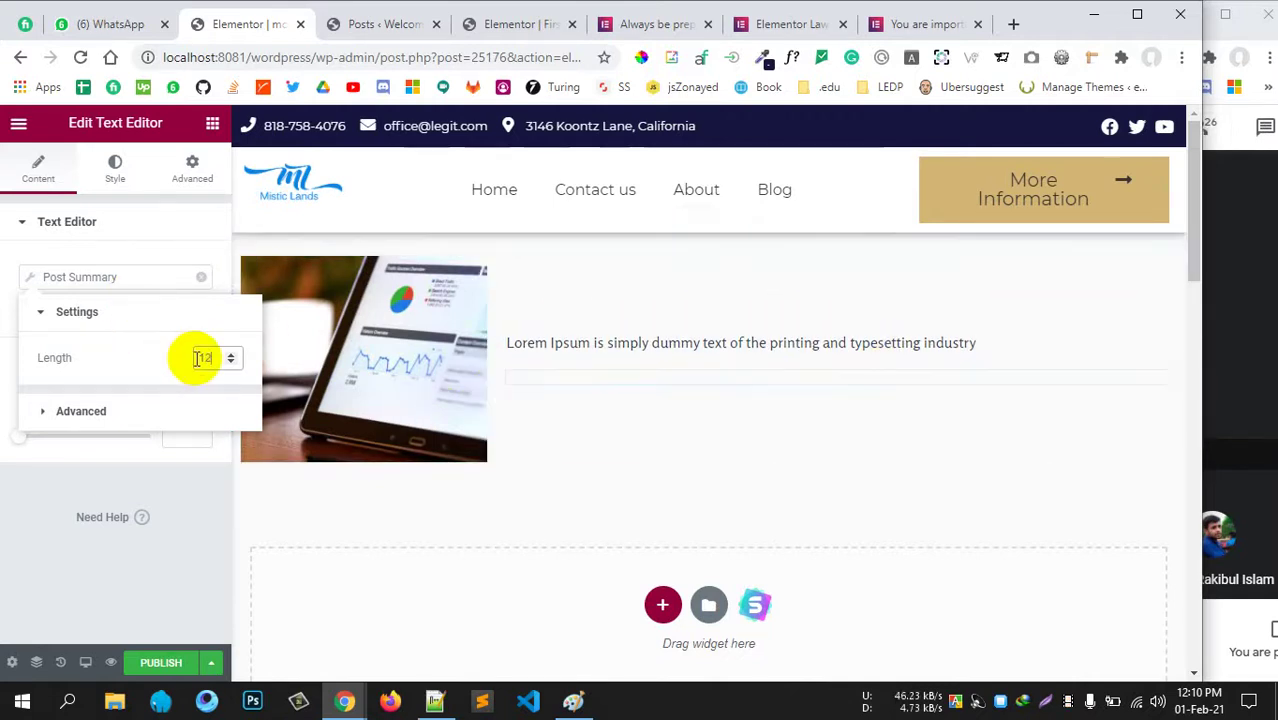
Set the font size of the post summary text to 16 px.
left_click(115, 172)
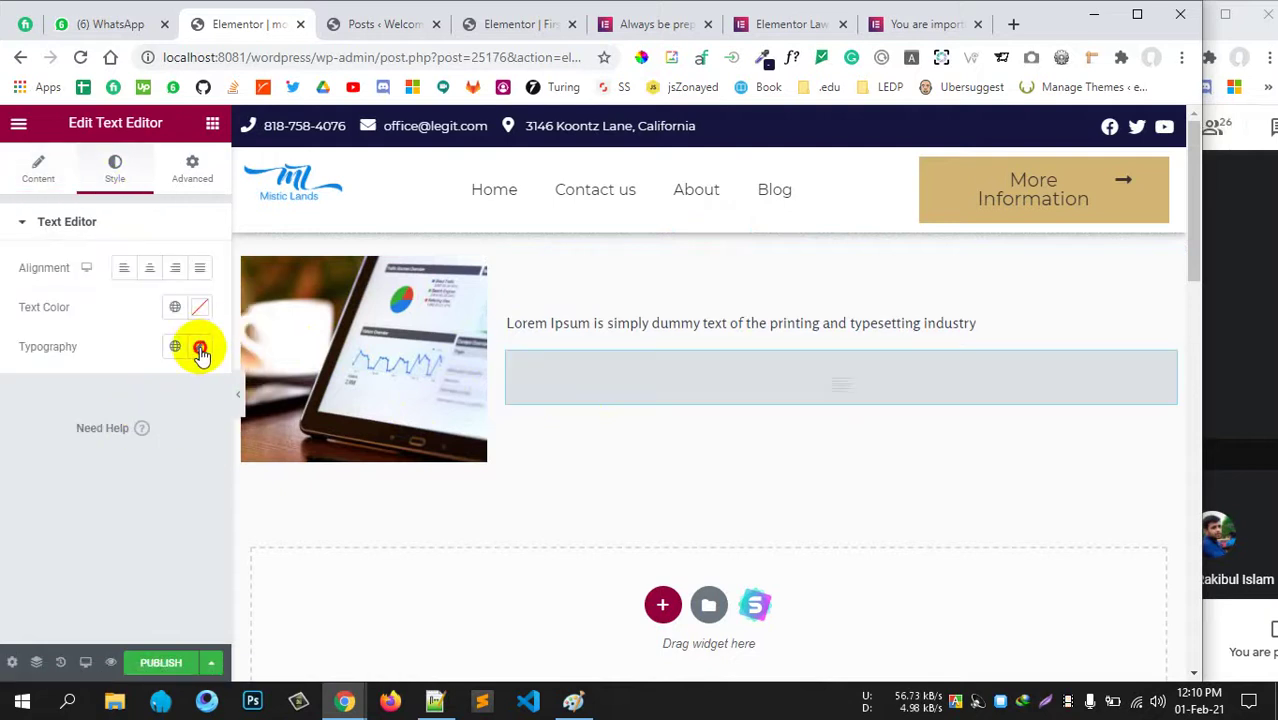
left_click(200, 346)
left_click(174, 505)
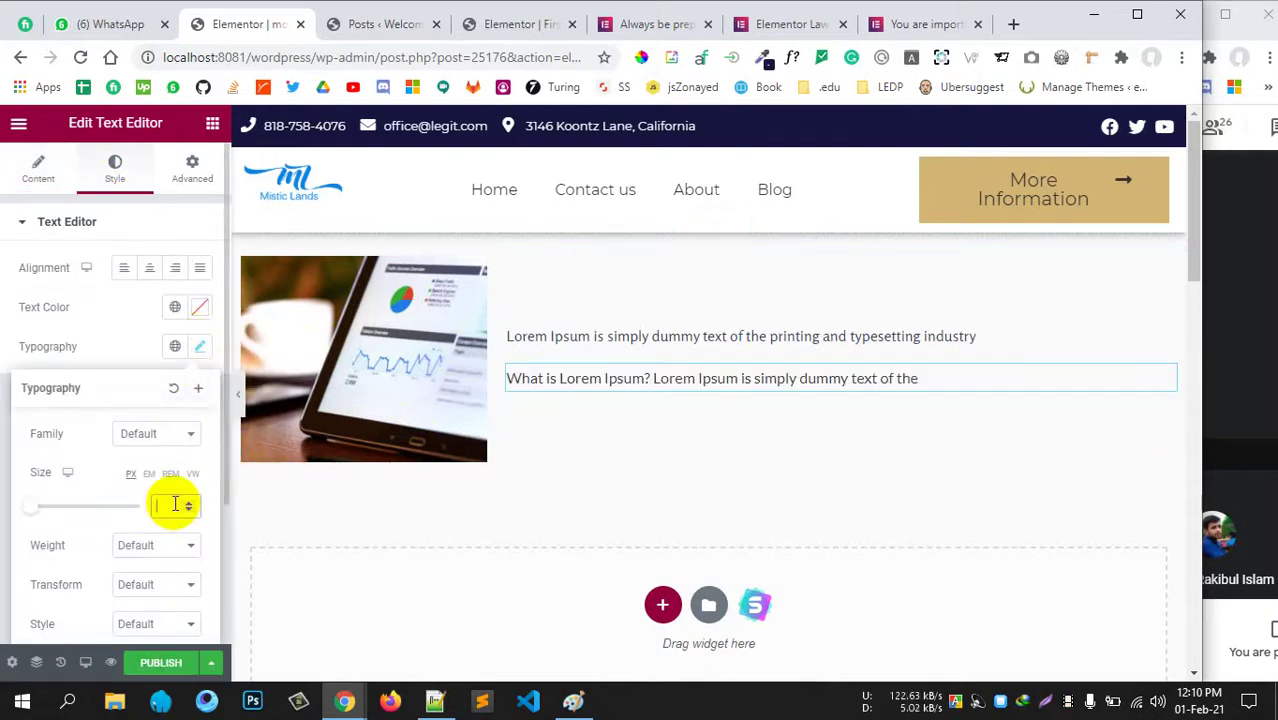
type("16")
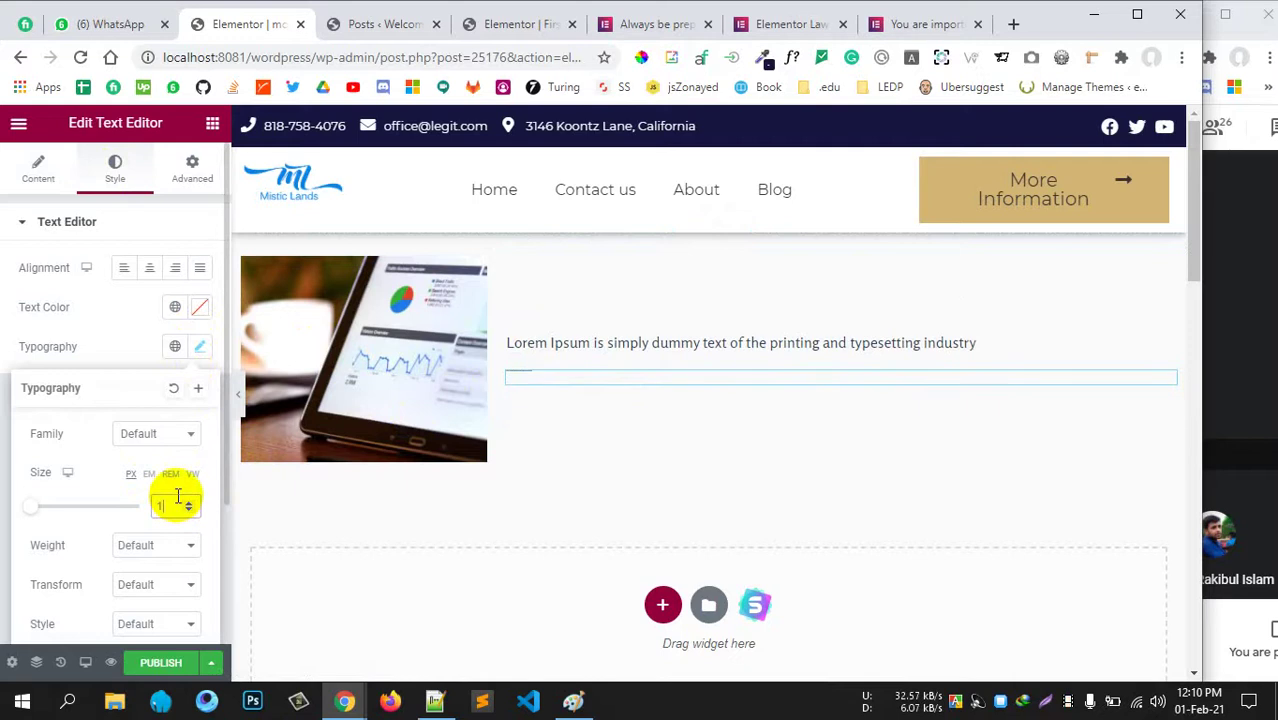
Maximize the browser, inspect the font details of the first post's excerpt on the Legit reference page, and return to the template.
left_click(920, 24)
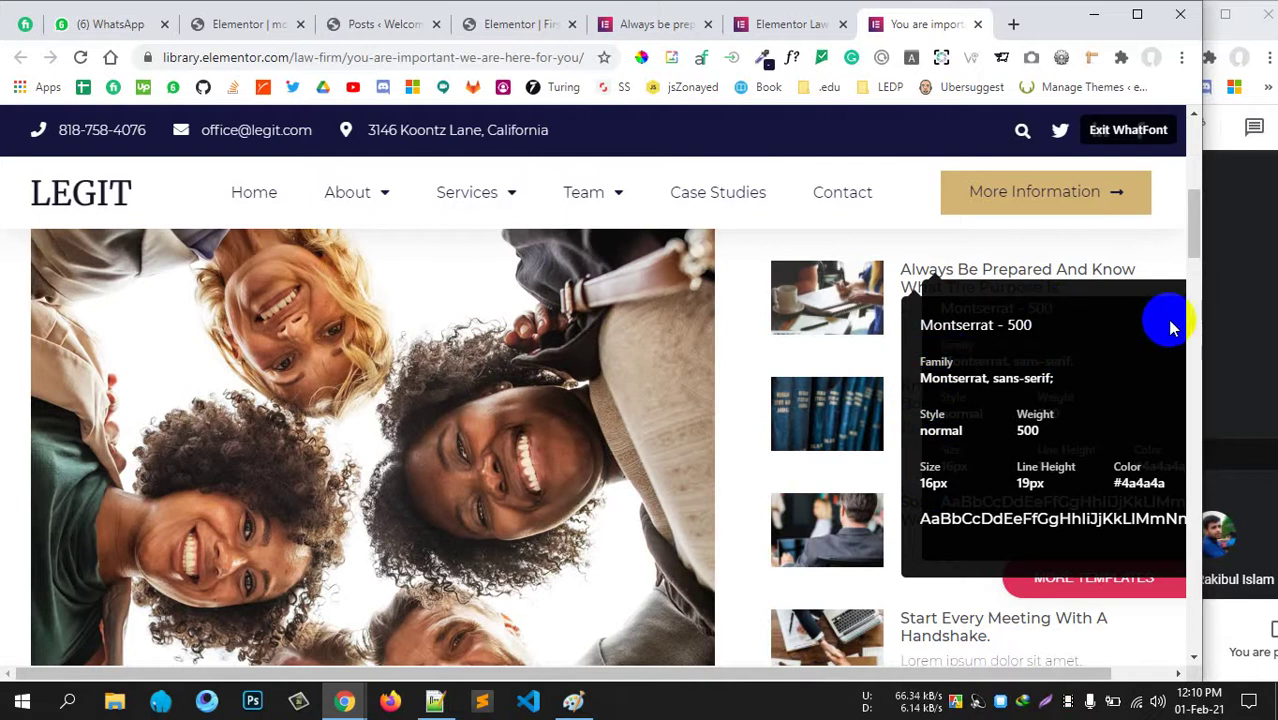
left_click(1137, 18)
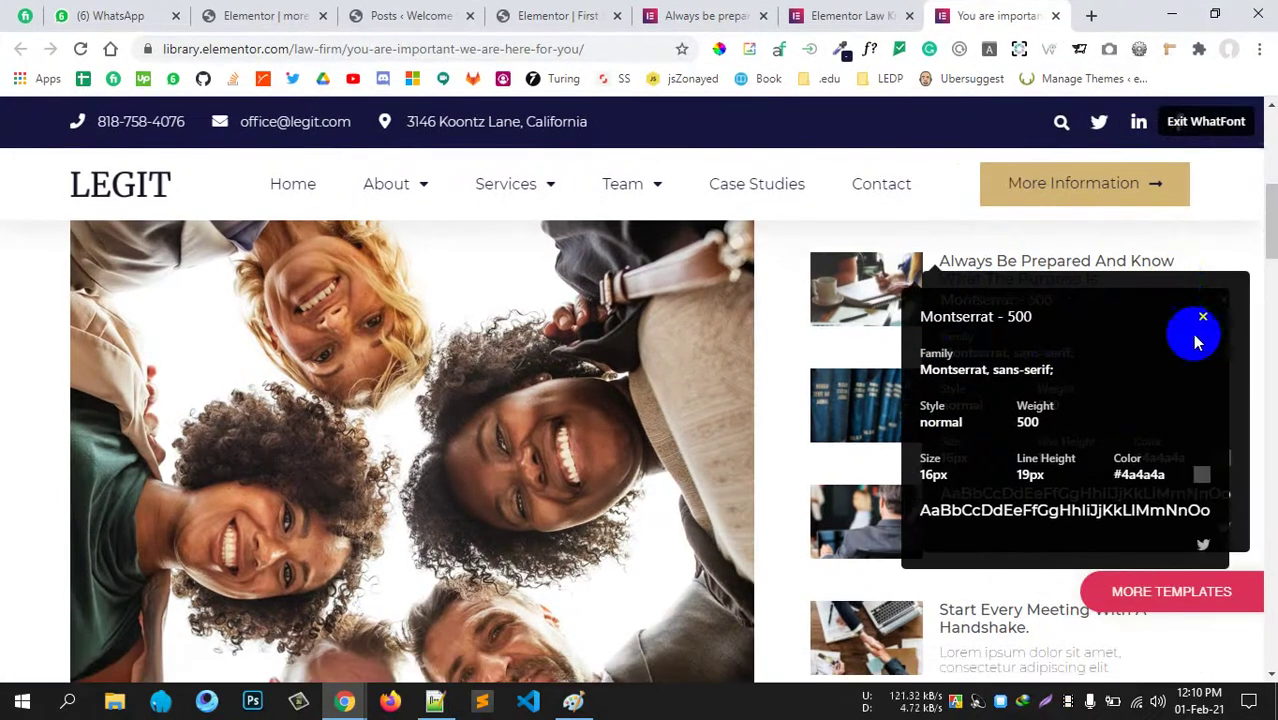
left_click(1226, 300)
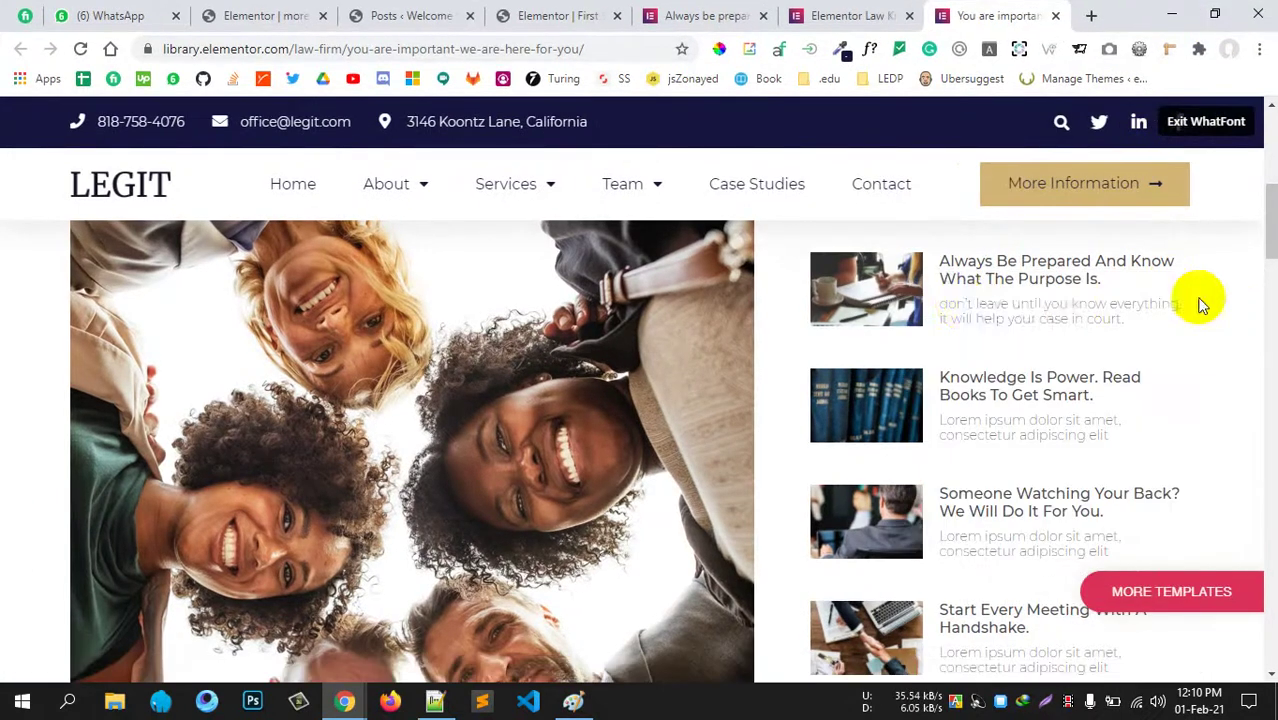
left_click(961, 303)
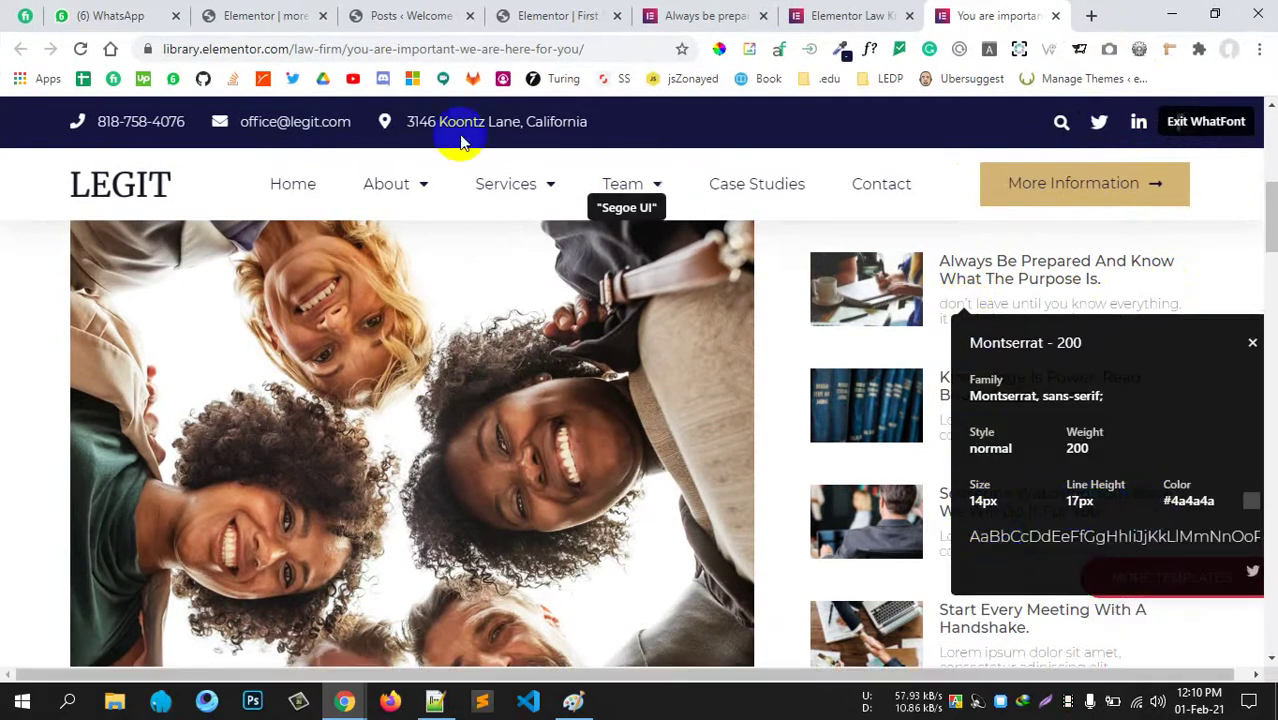
left_click(247, 14)
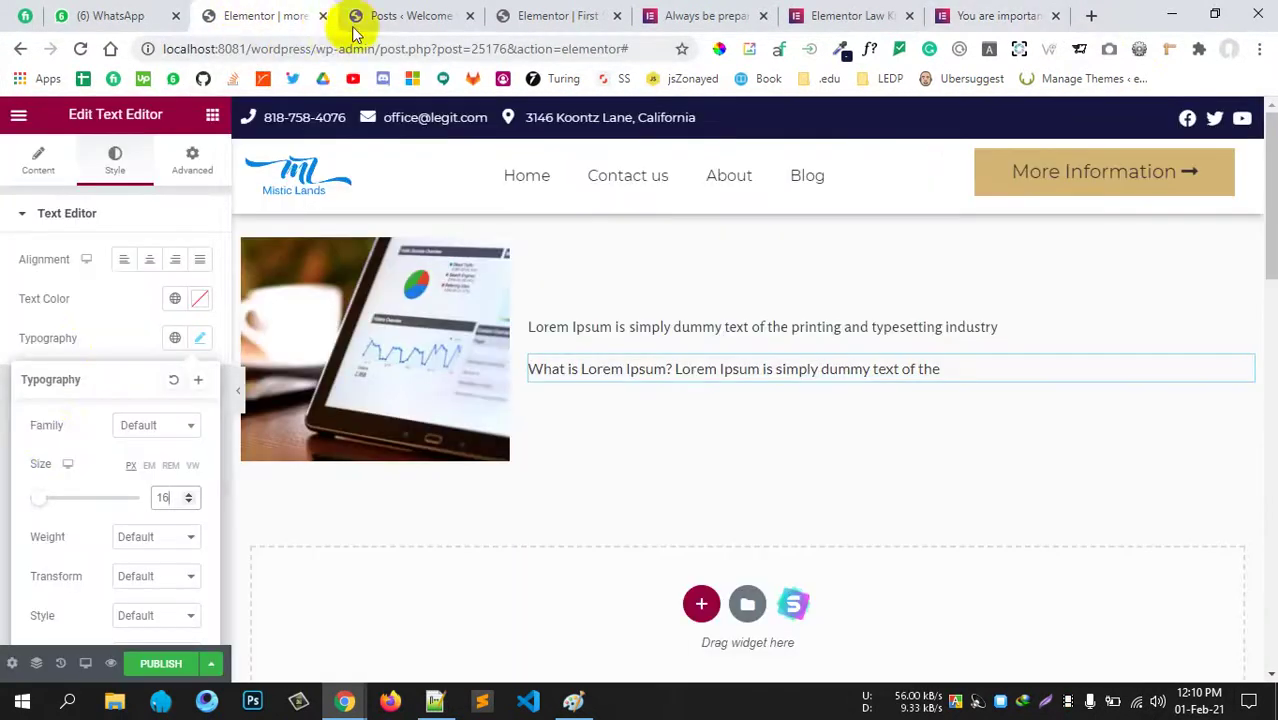
Set the post summary text's font size to 14 px and its weight to 200.
left_click(163, 497)
type("14")
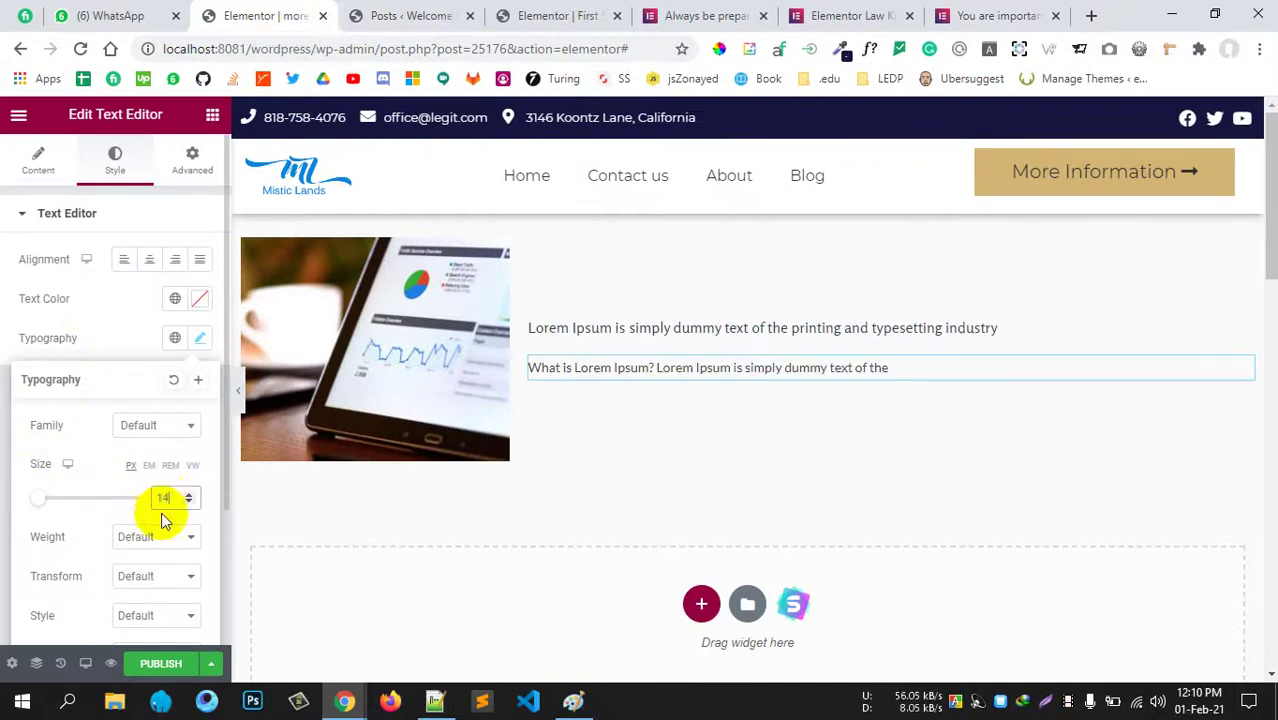
left_click(165, 538)
left_click(149, 372)
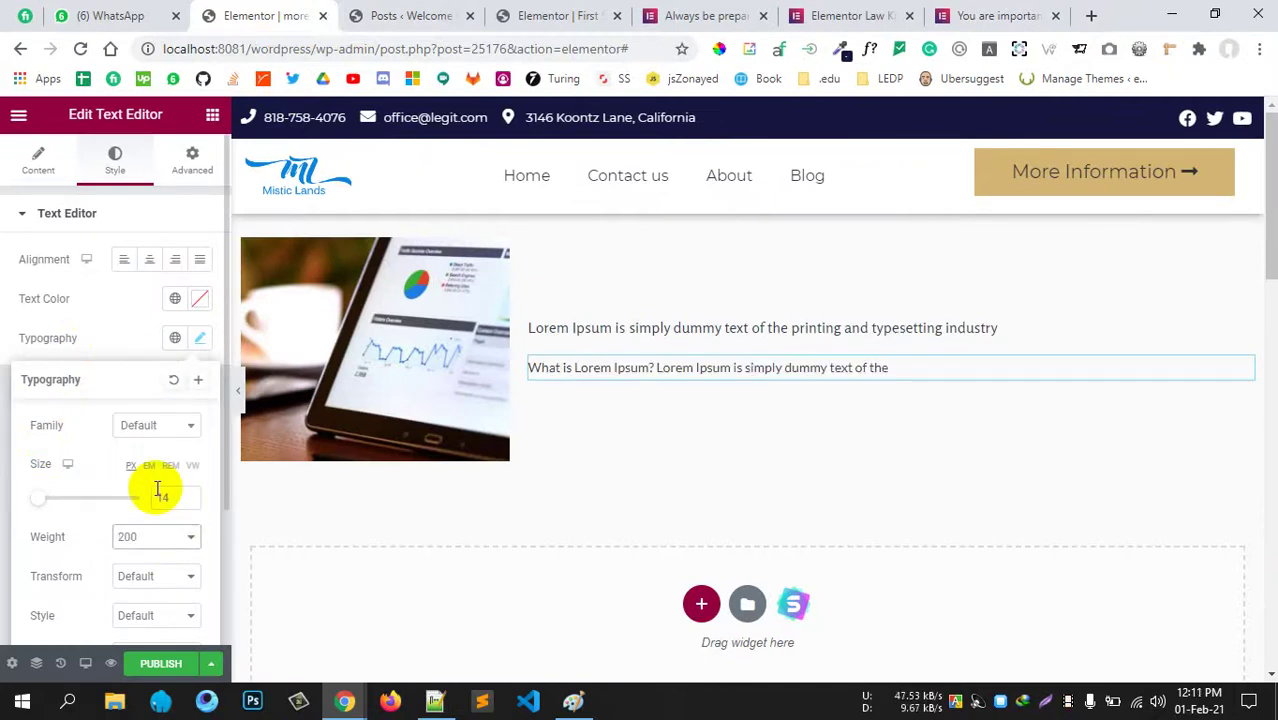
Set the post summary text's line height to 17 px and its font family to Montserrat.
scroll(130, 510, "down", 2)
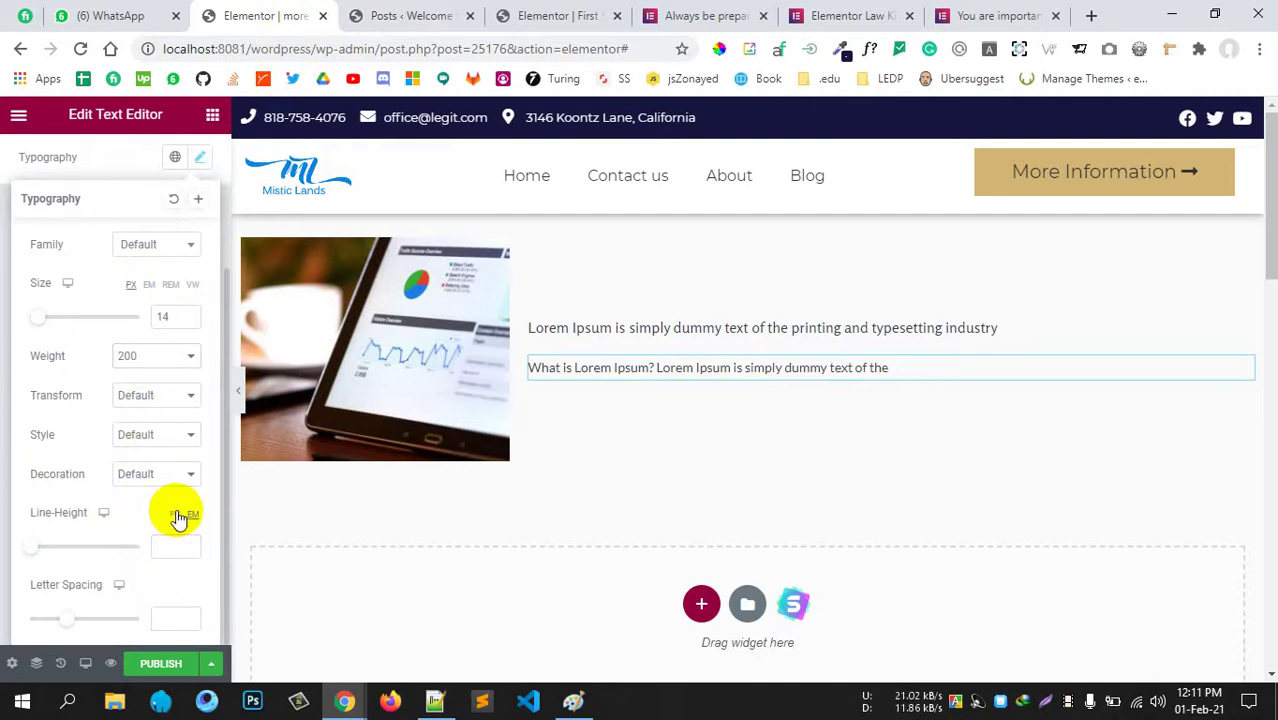
left_click(165, 548)
type("17")
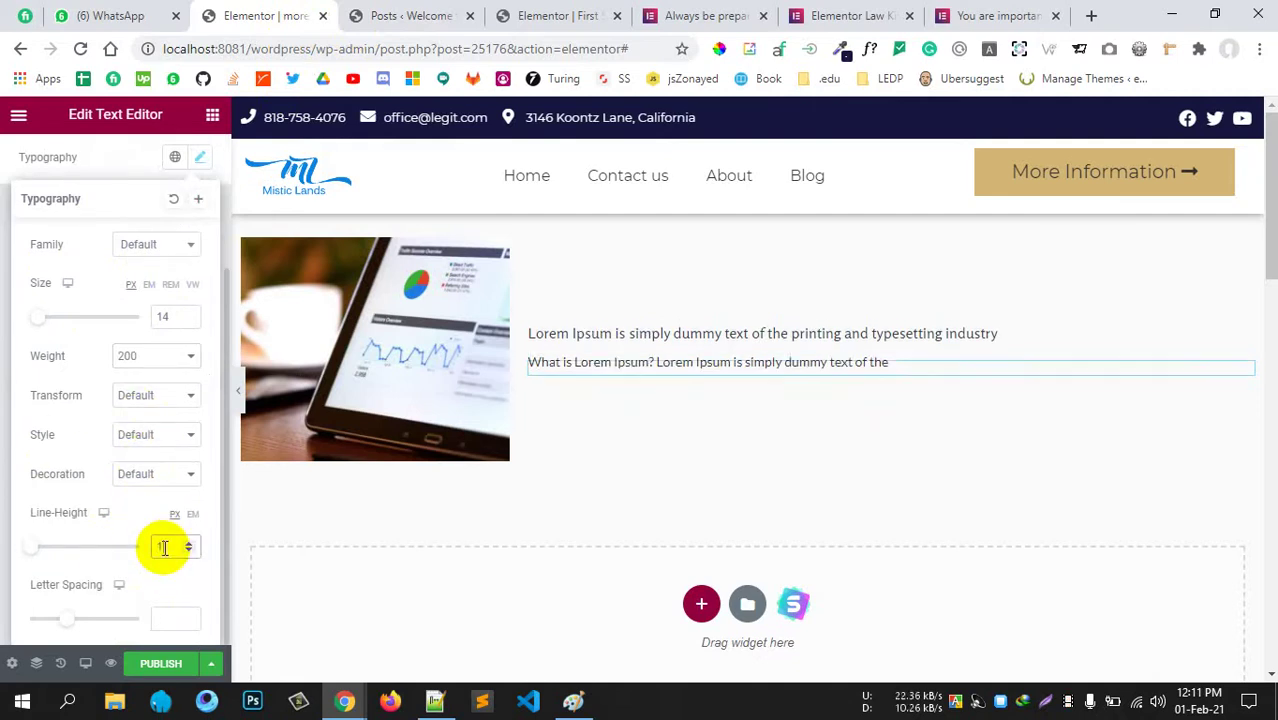
left_click(170, 245)
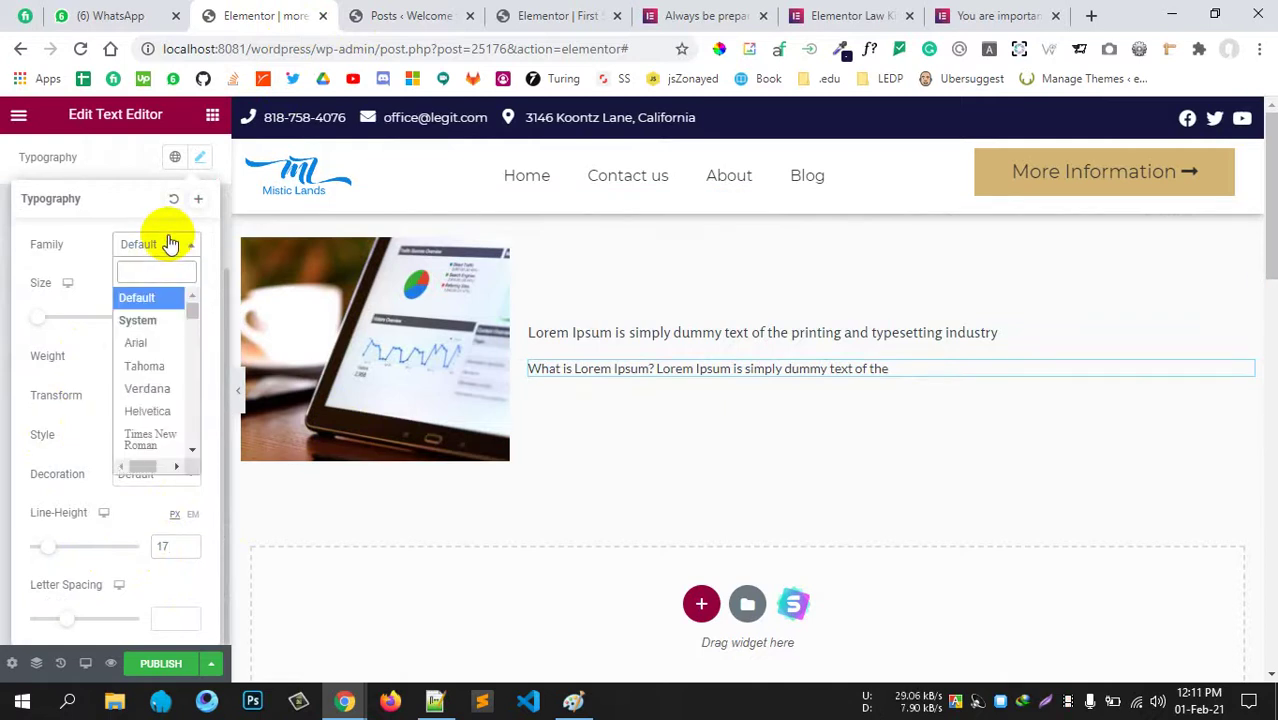
type("mont")
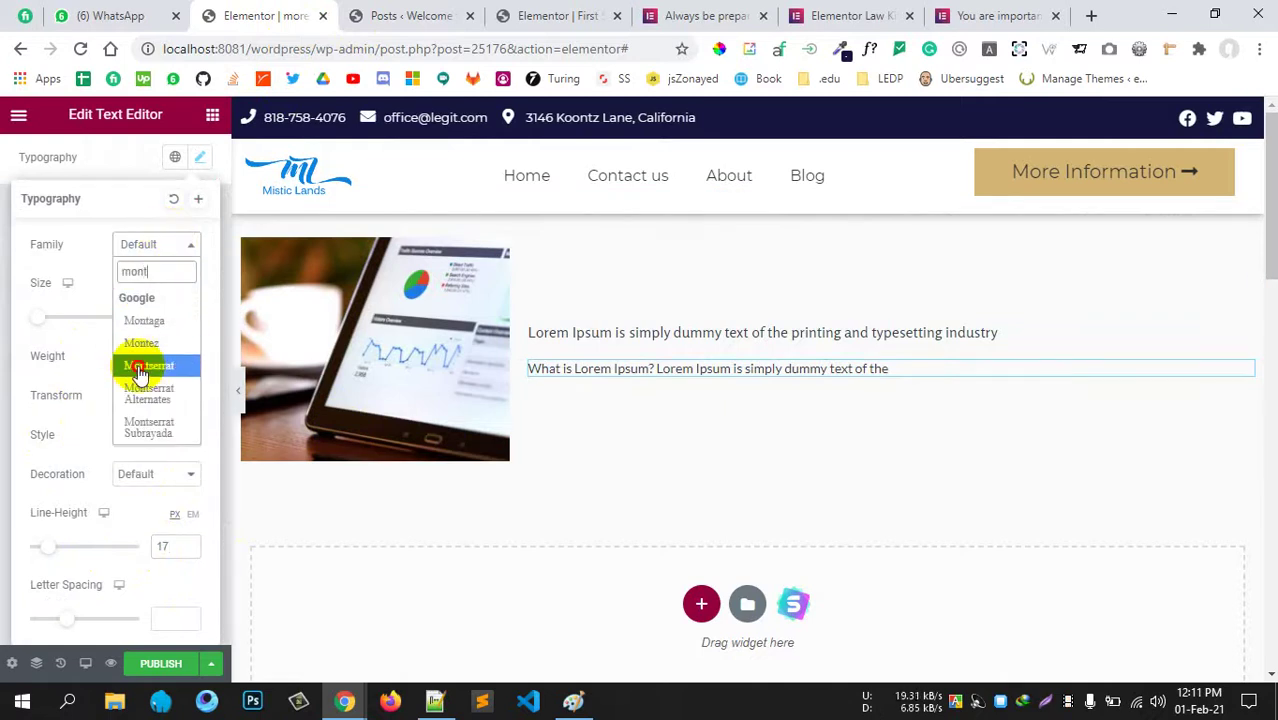
left_click(139, 368)
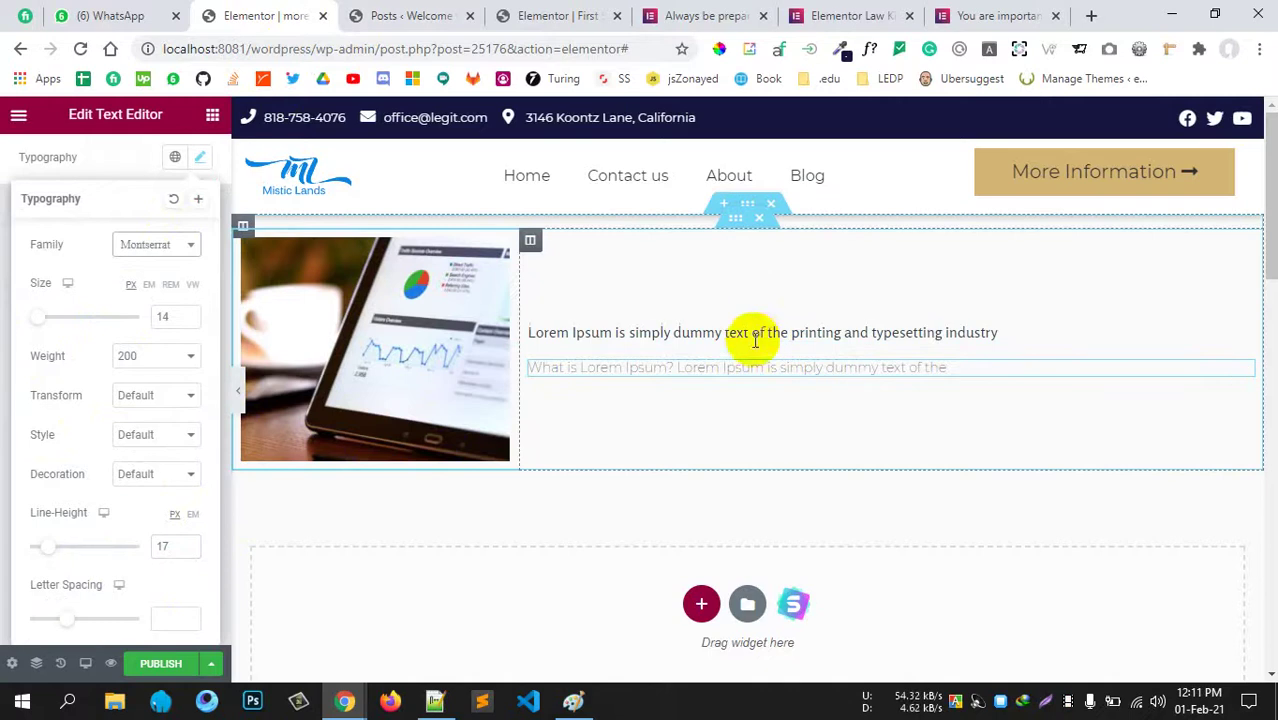
left_click(108, 156)
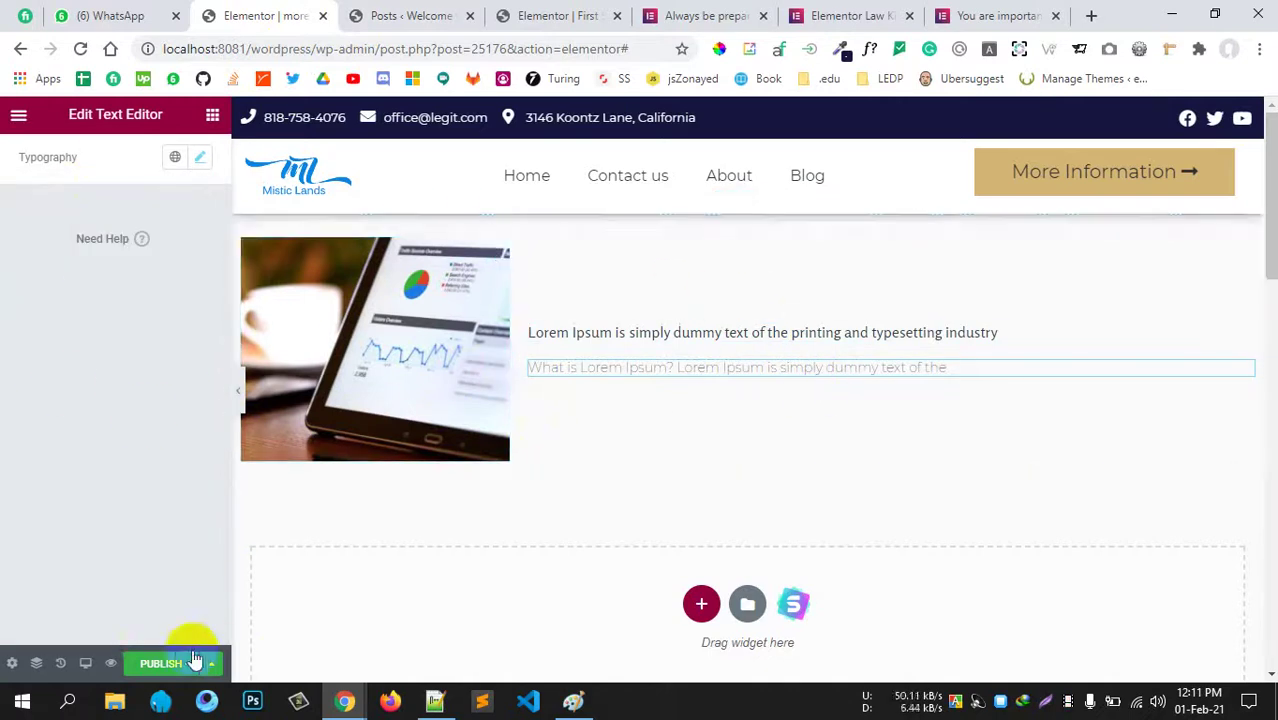
Publish the loop template without adding any display conditions.
left_click(160, 663)
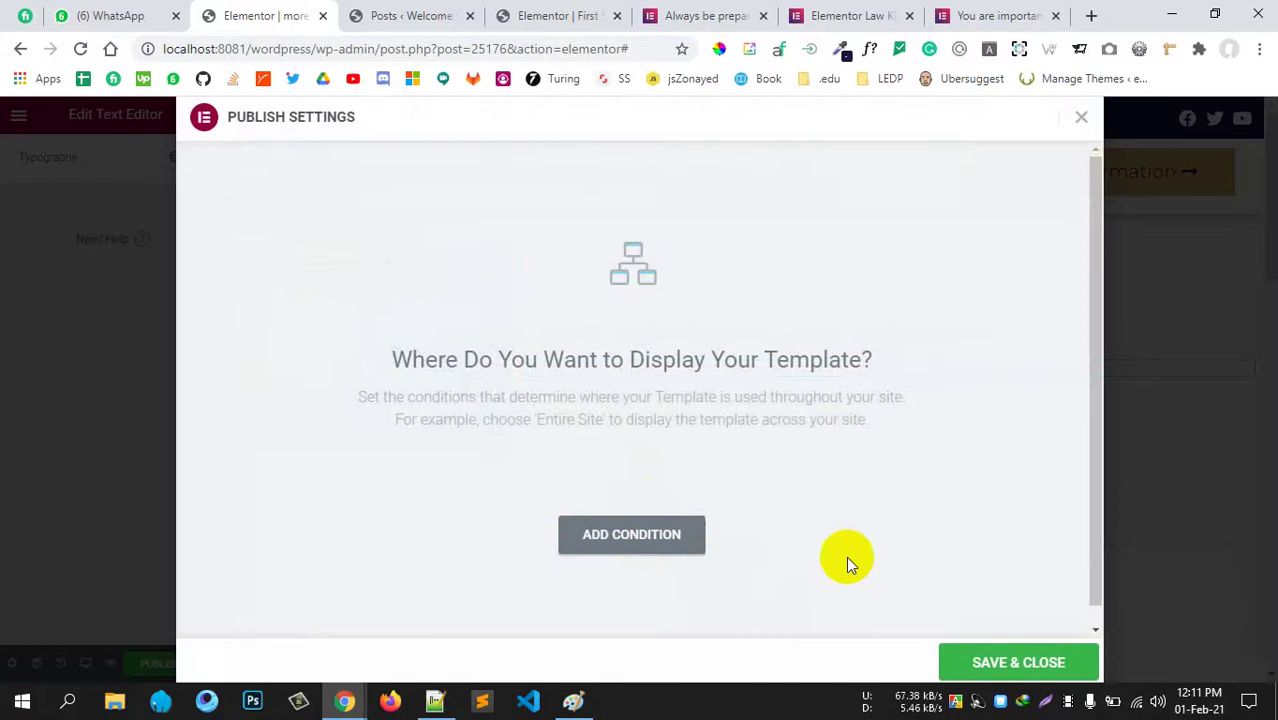
left_click(1020, 660)
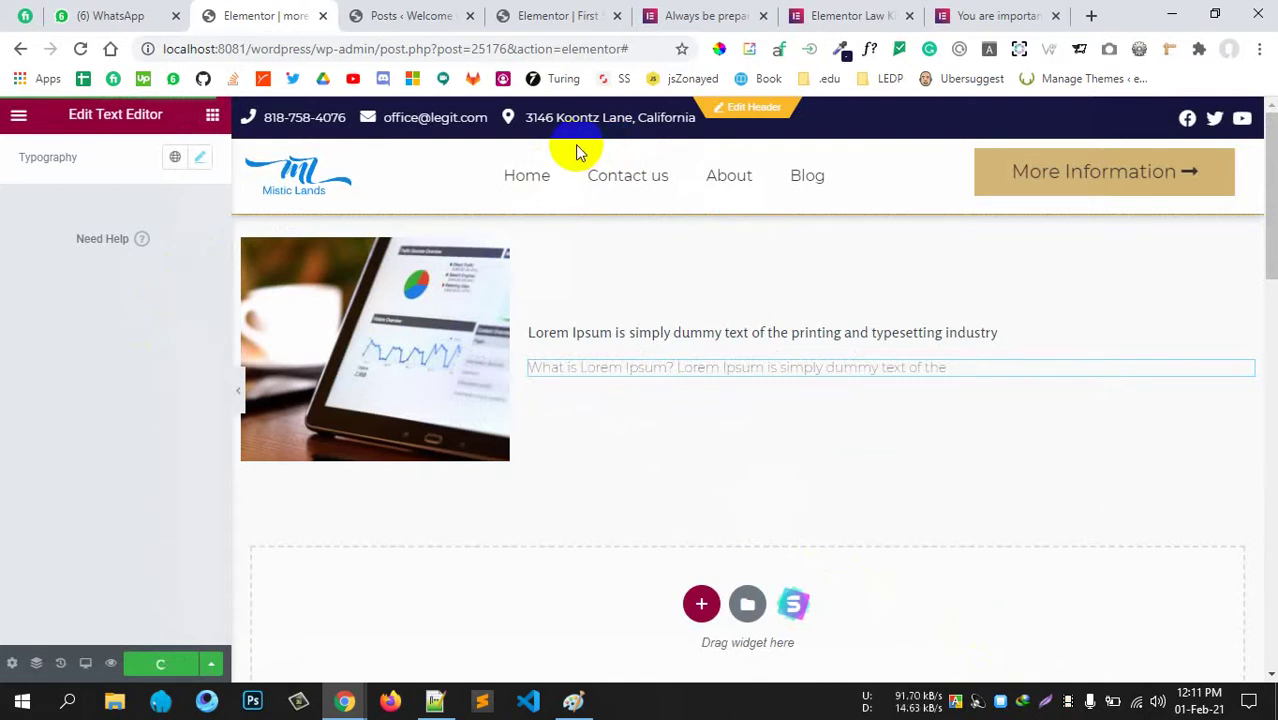
In the single post template, delete the posts widget below the "More posts" heading and save the update without display conditions.
left_click(556, 16)
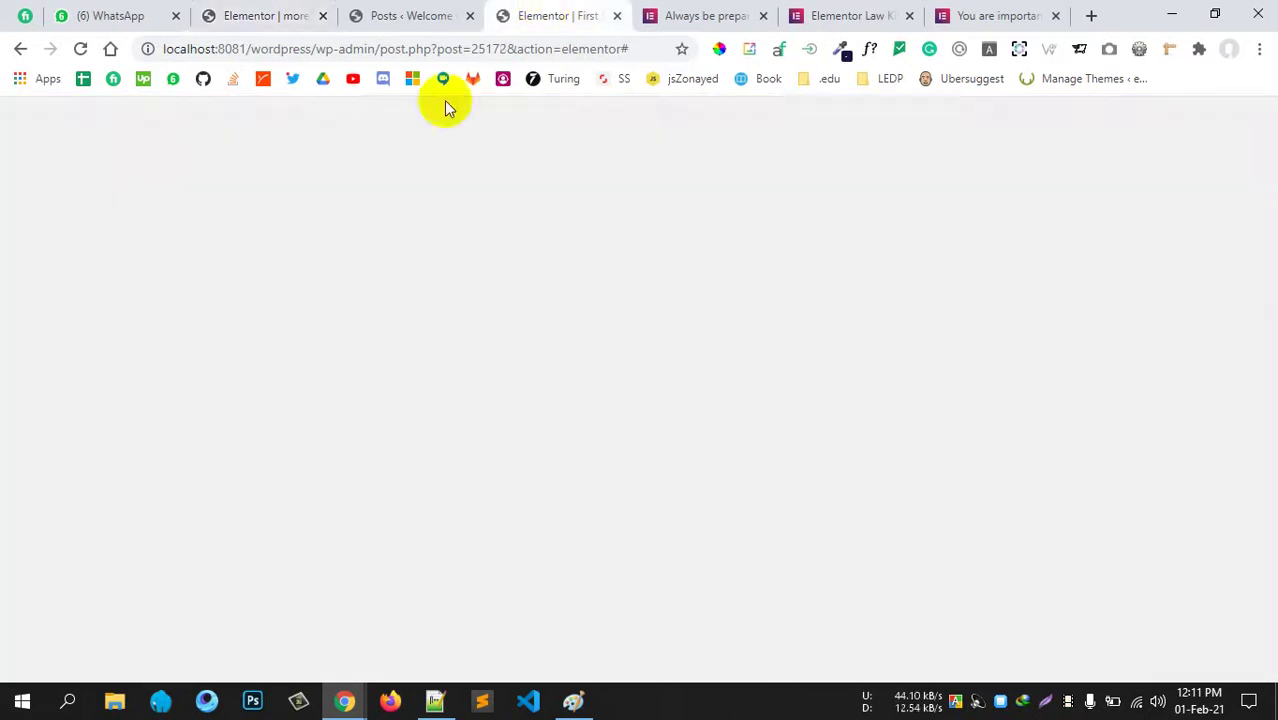
scroll(830, 428, "down", 5)
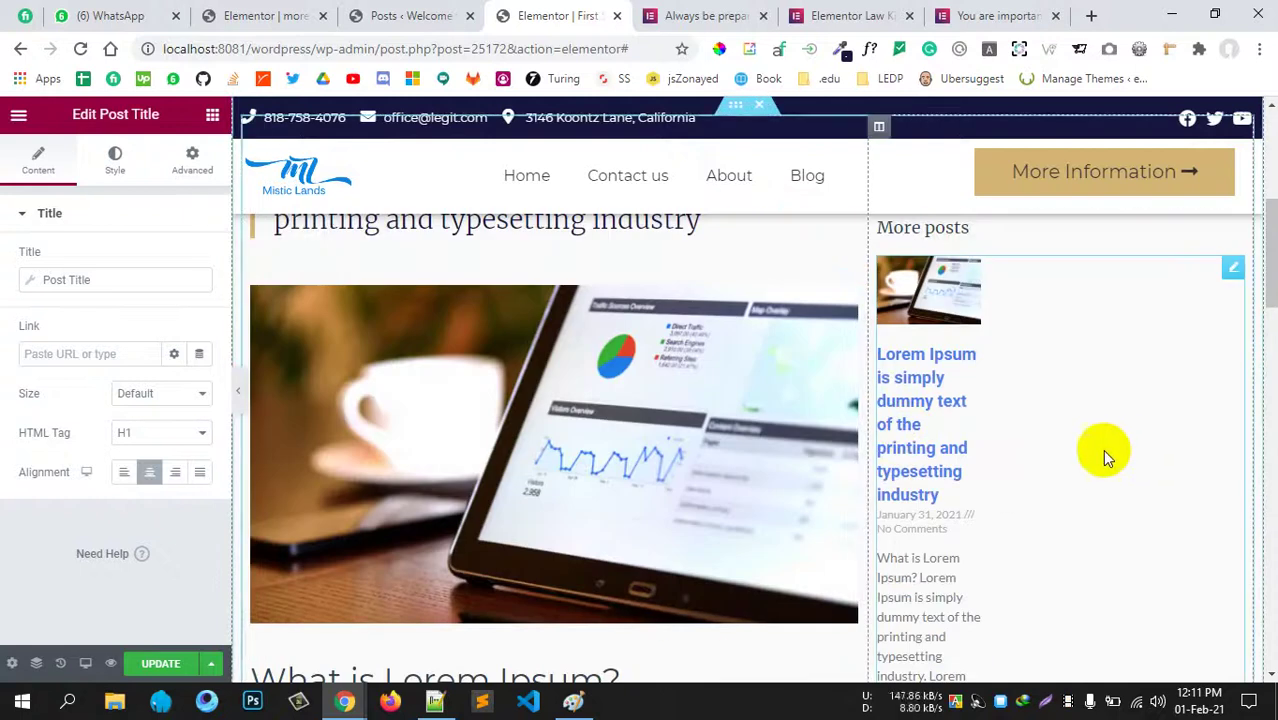
scroll(1102, 449, "down", 3)
scroll(1155, 337, "up", 3)
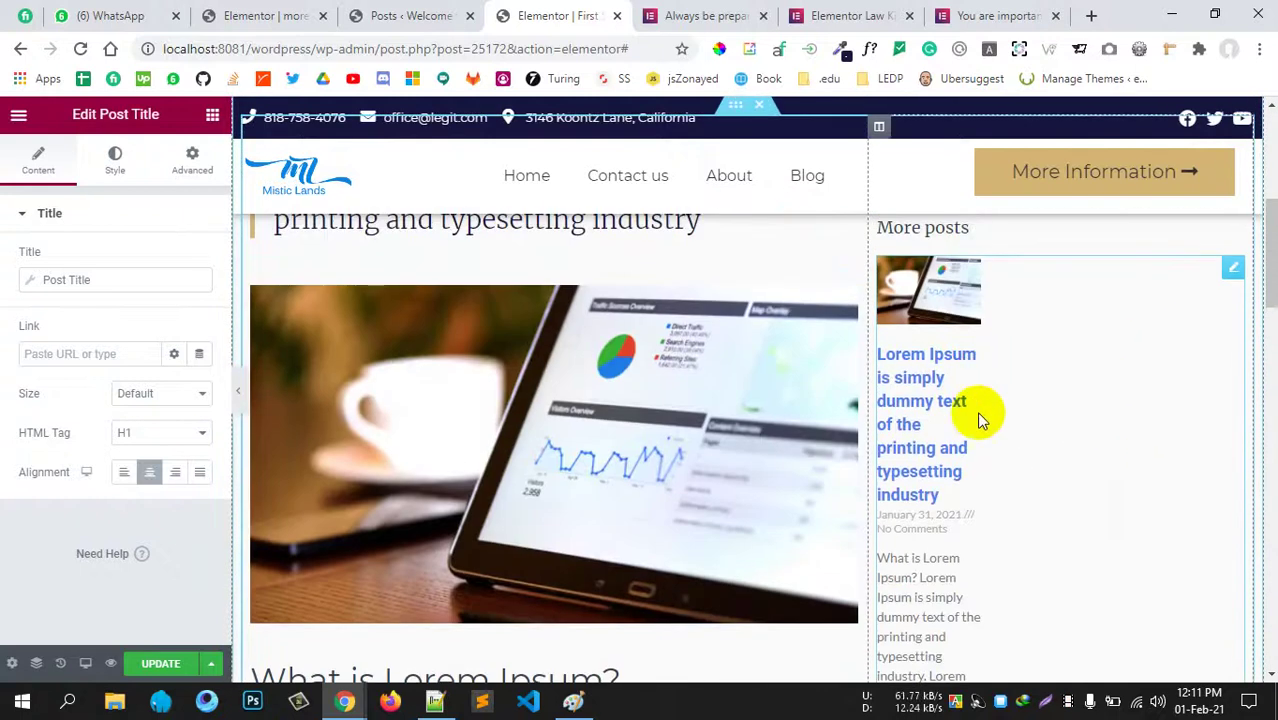
right_click(977, 413)
left_click(1013, 634)
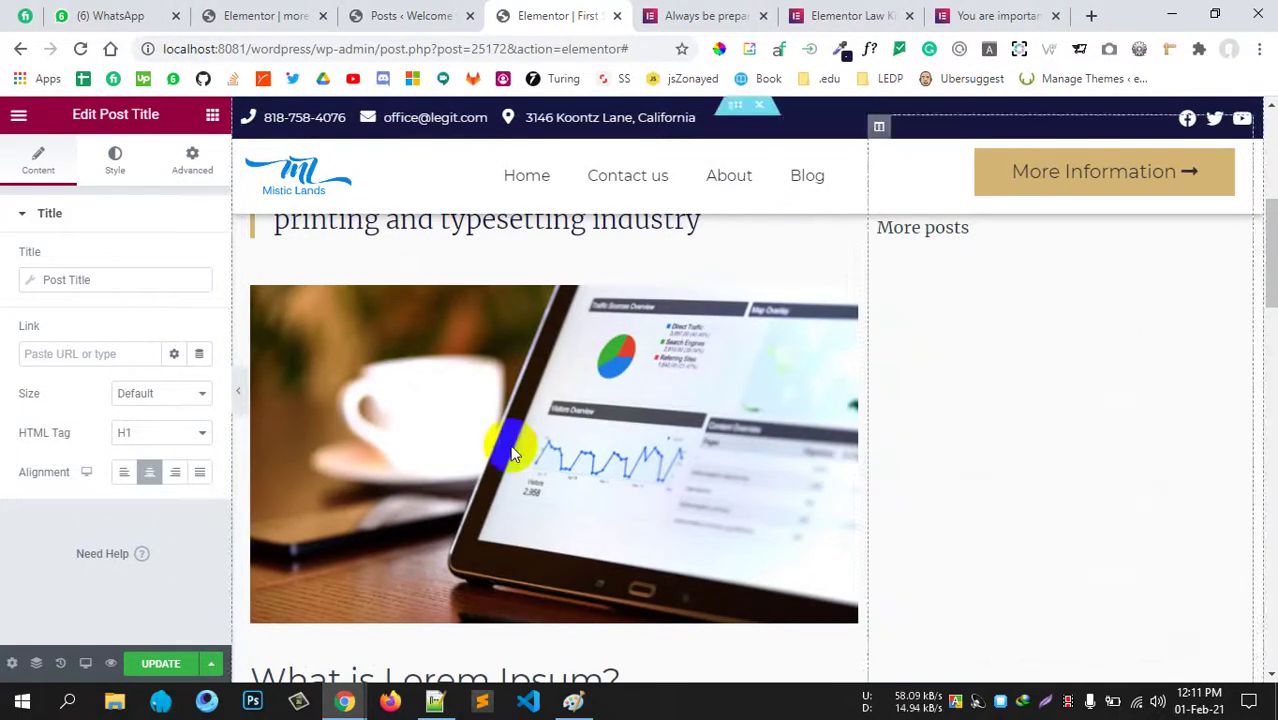
left_click(171, 664)
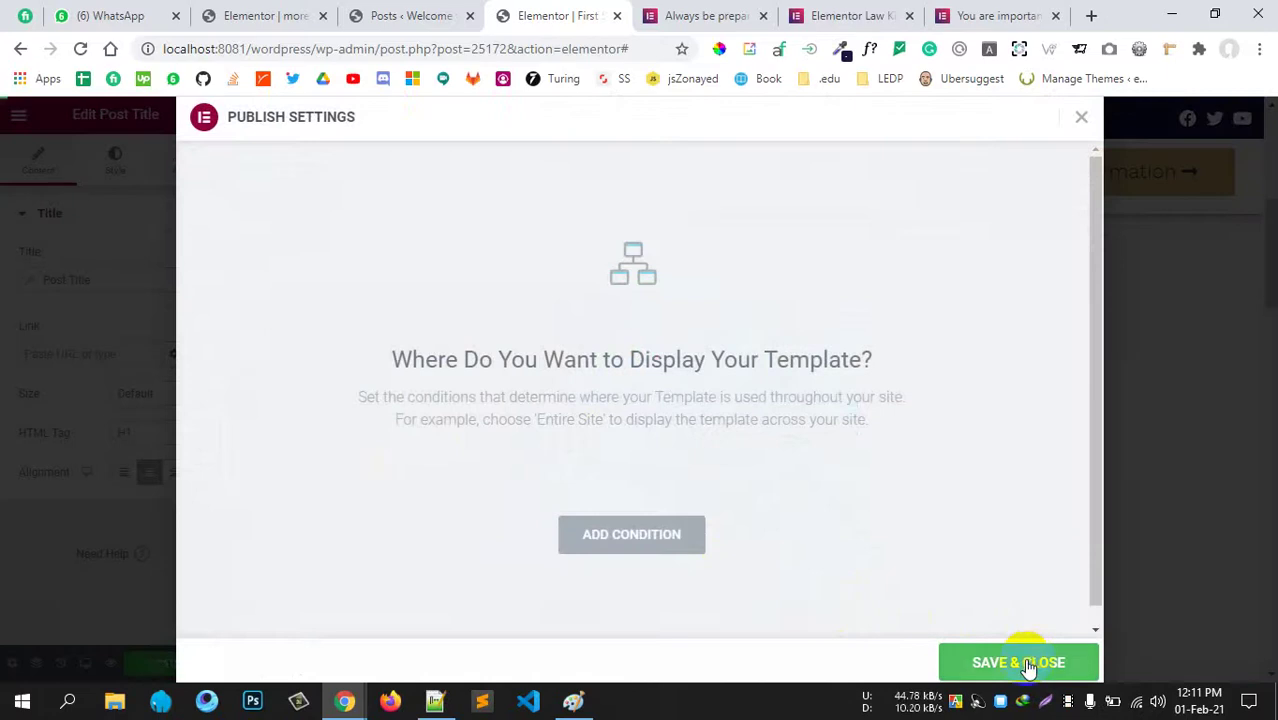
left_click(1020, 662)
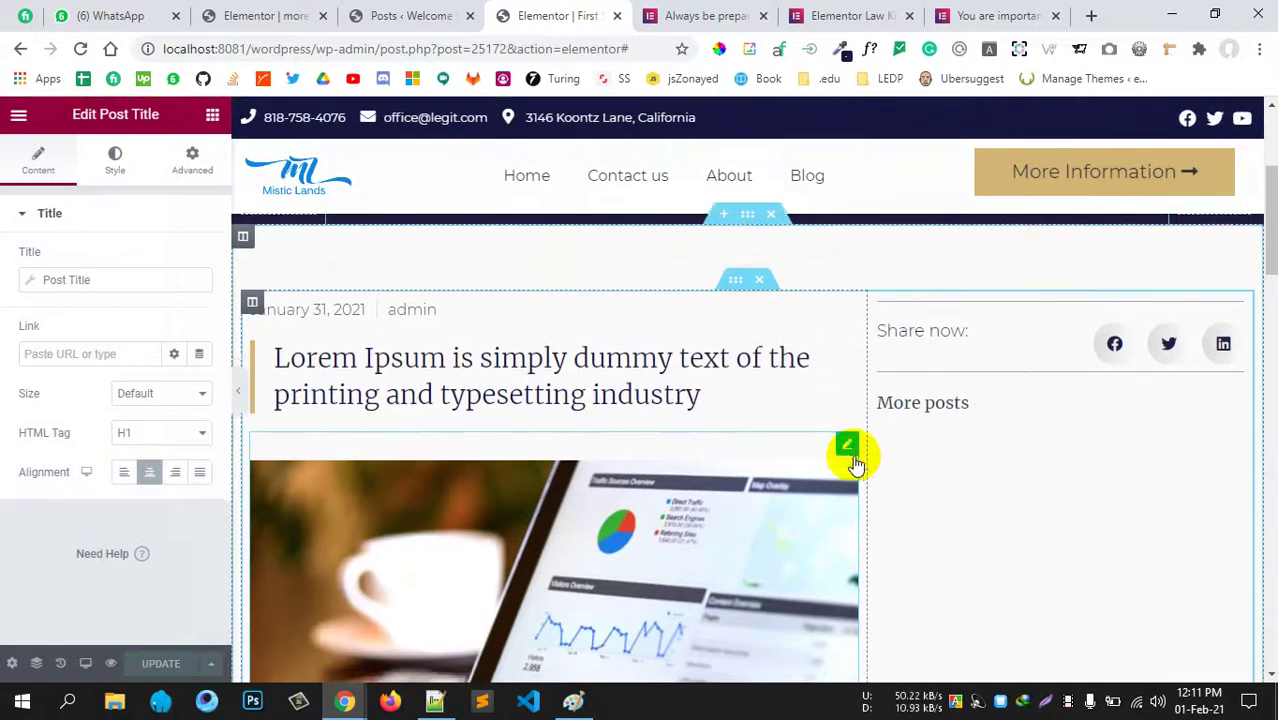
Reload the single post template in the editor.
left_click(80, 48)
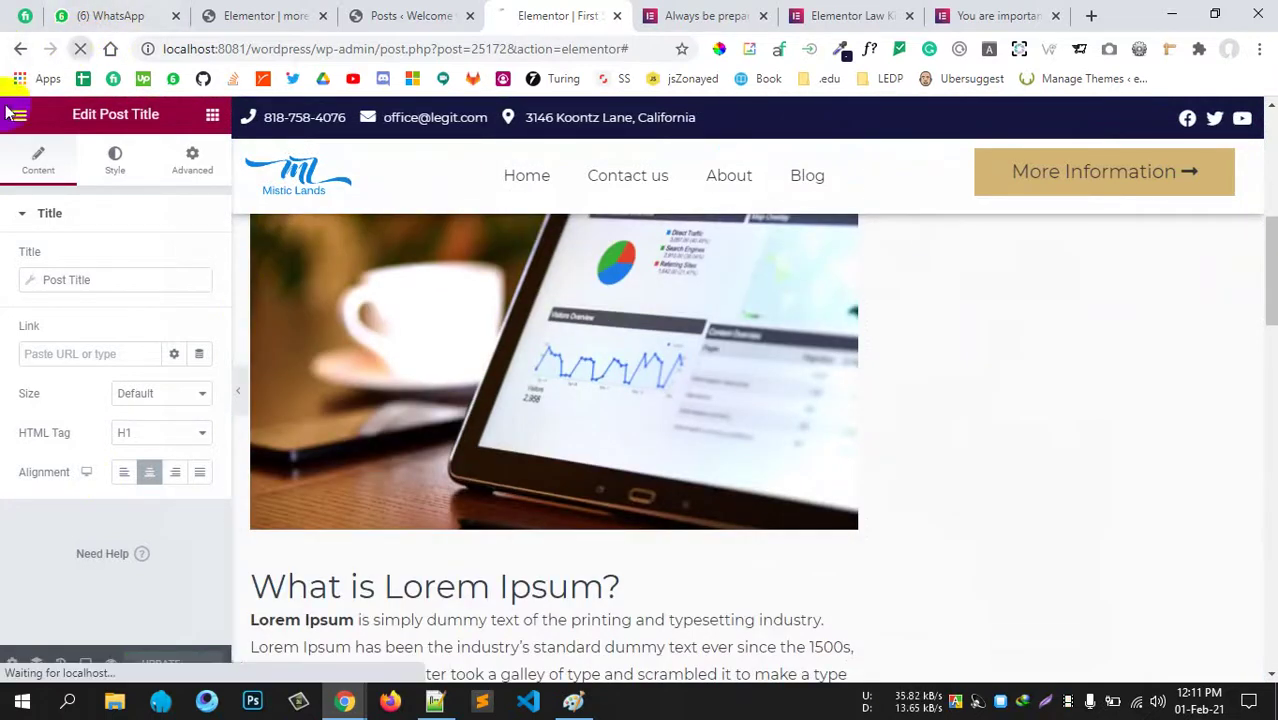
scroll(641, 279, "down", 2)
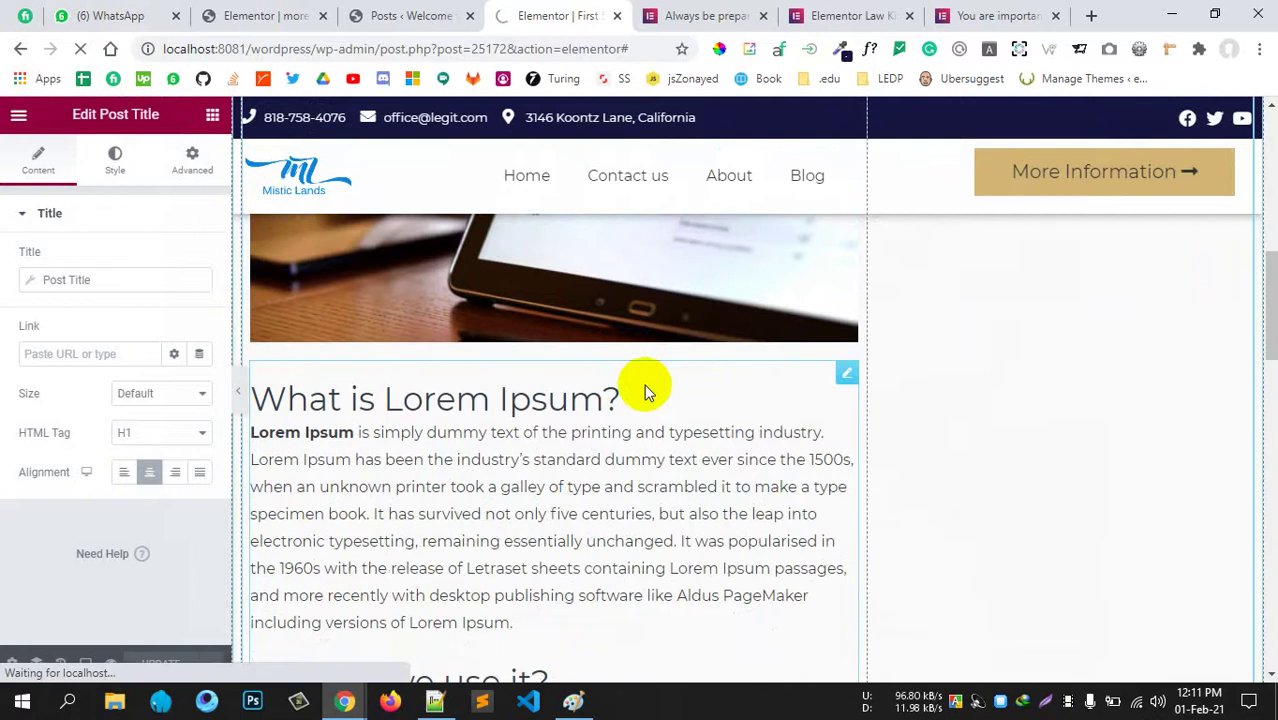
scroll(634, 387, "up", 1)
scroll(636, 402, "up", 3)
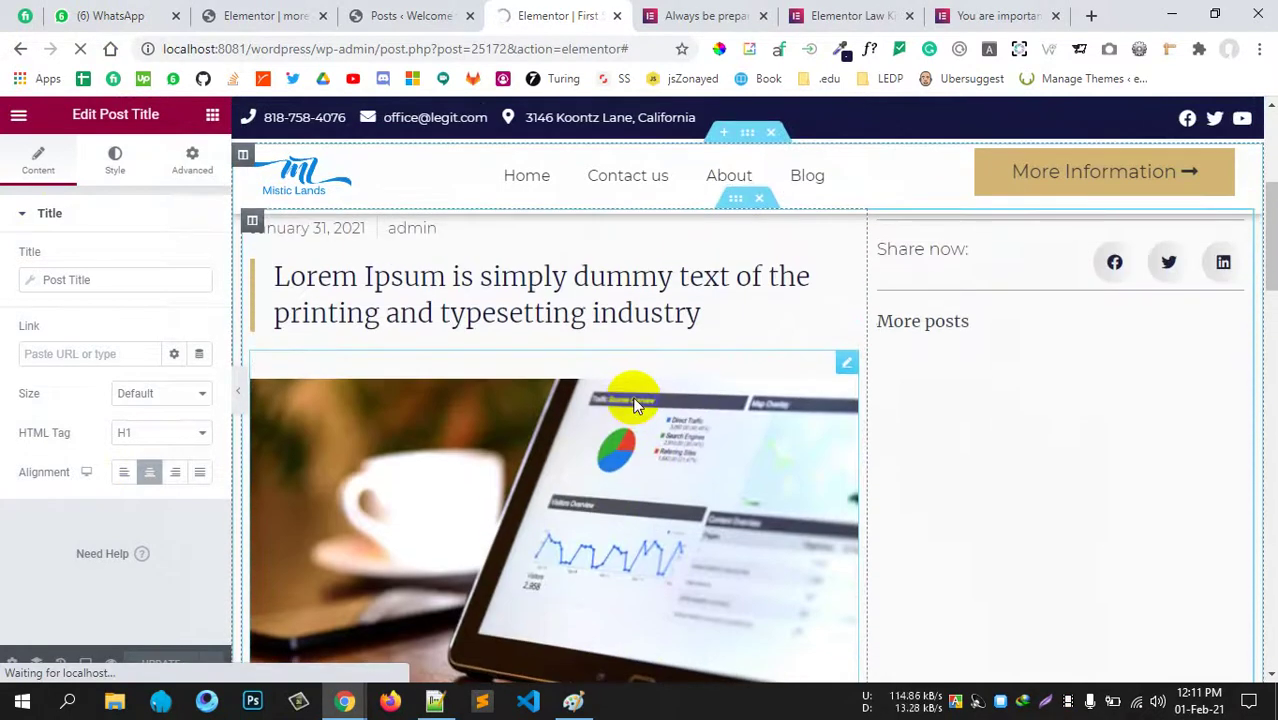
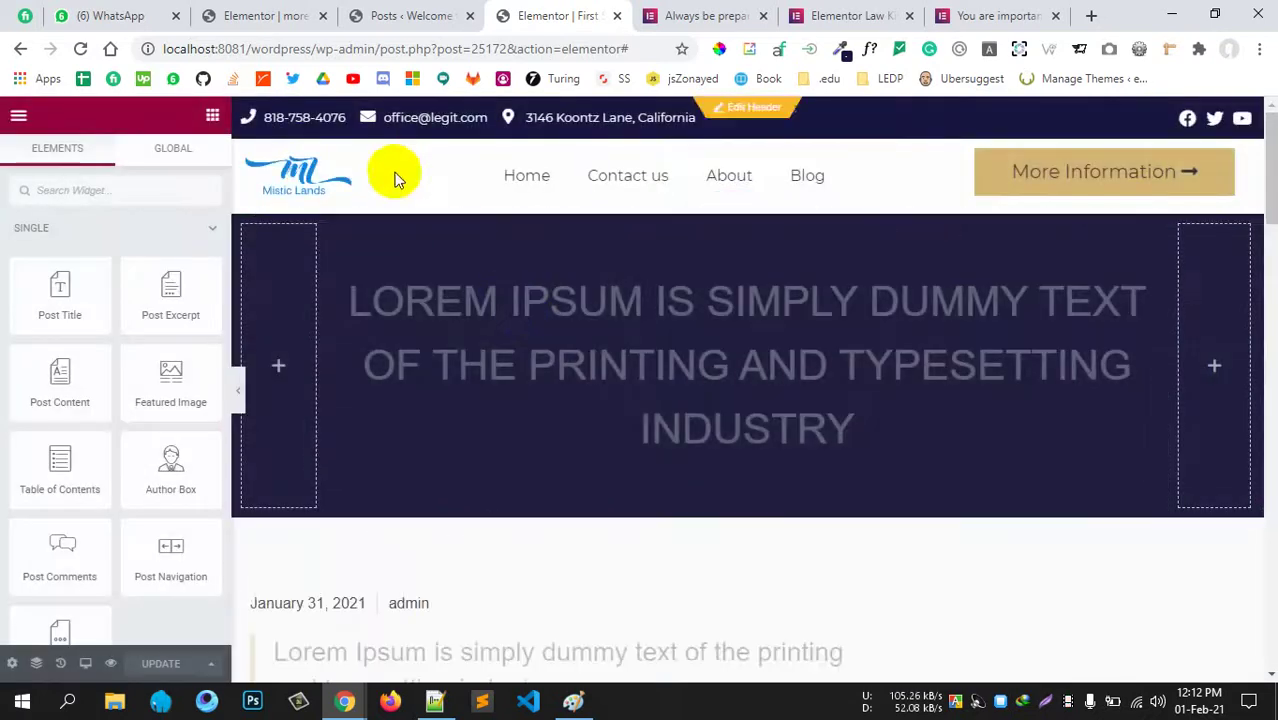
Select the loop template's featured image, exit the font inspector on the Legit reference page, check its first post thumbnail, and return.
left_click(255, 16)
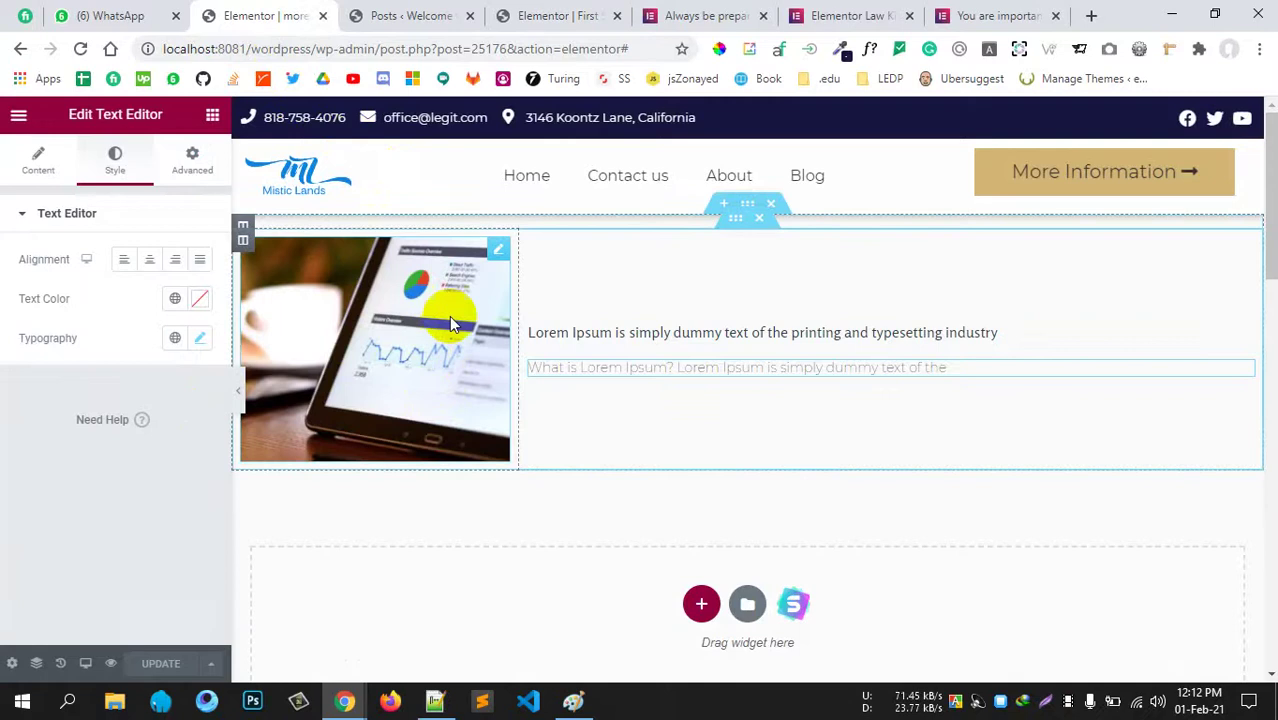
left_click(449, 307)
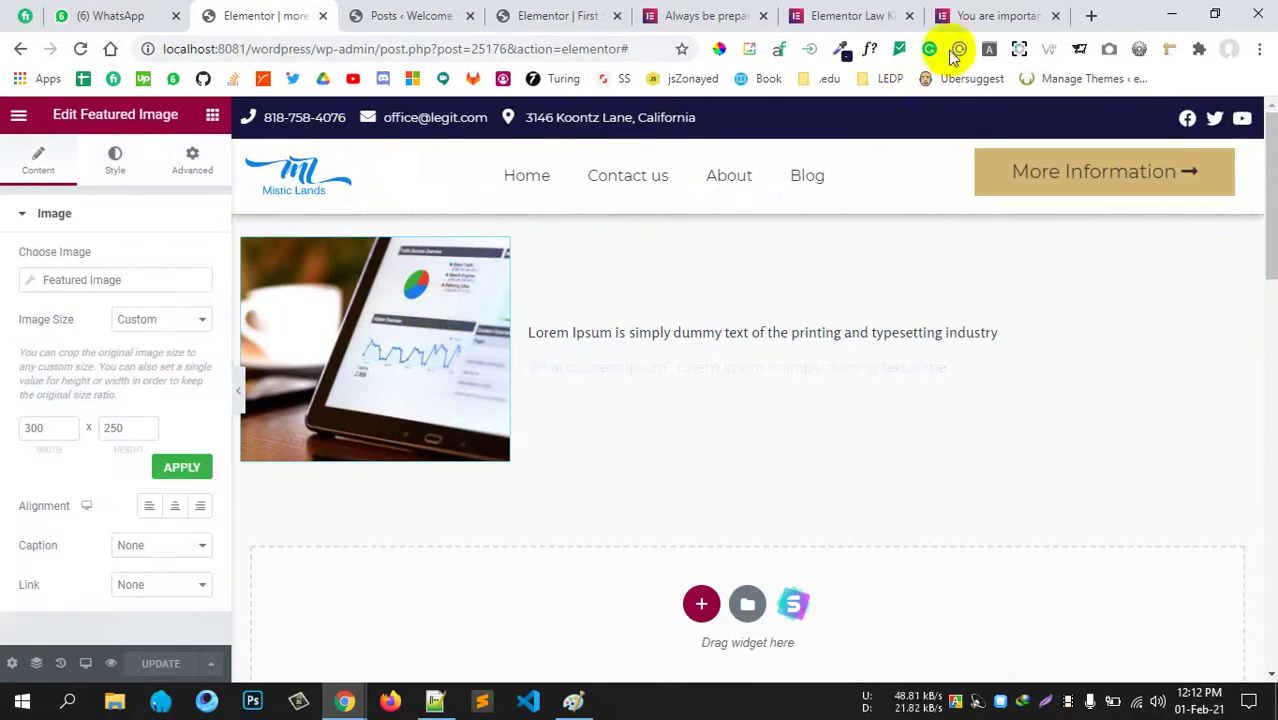
left_click(978, 24)
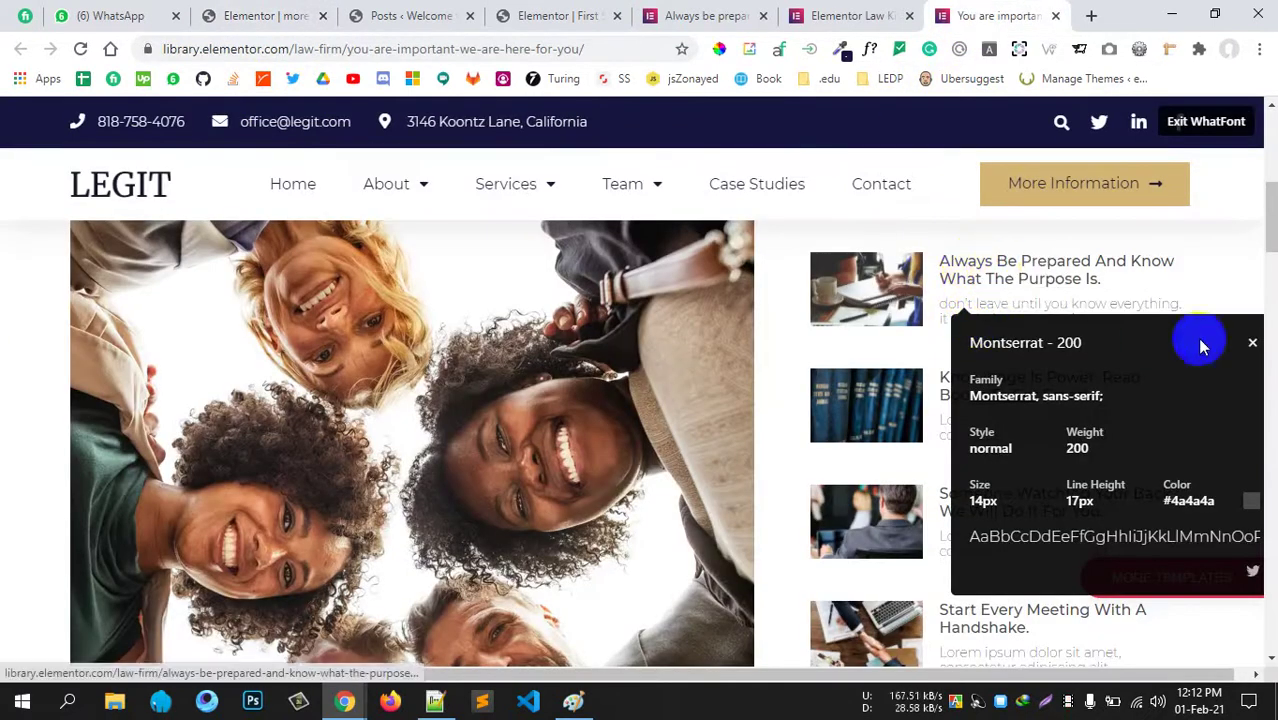
left_click(1200, 121)
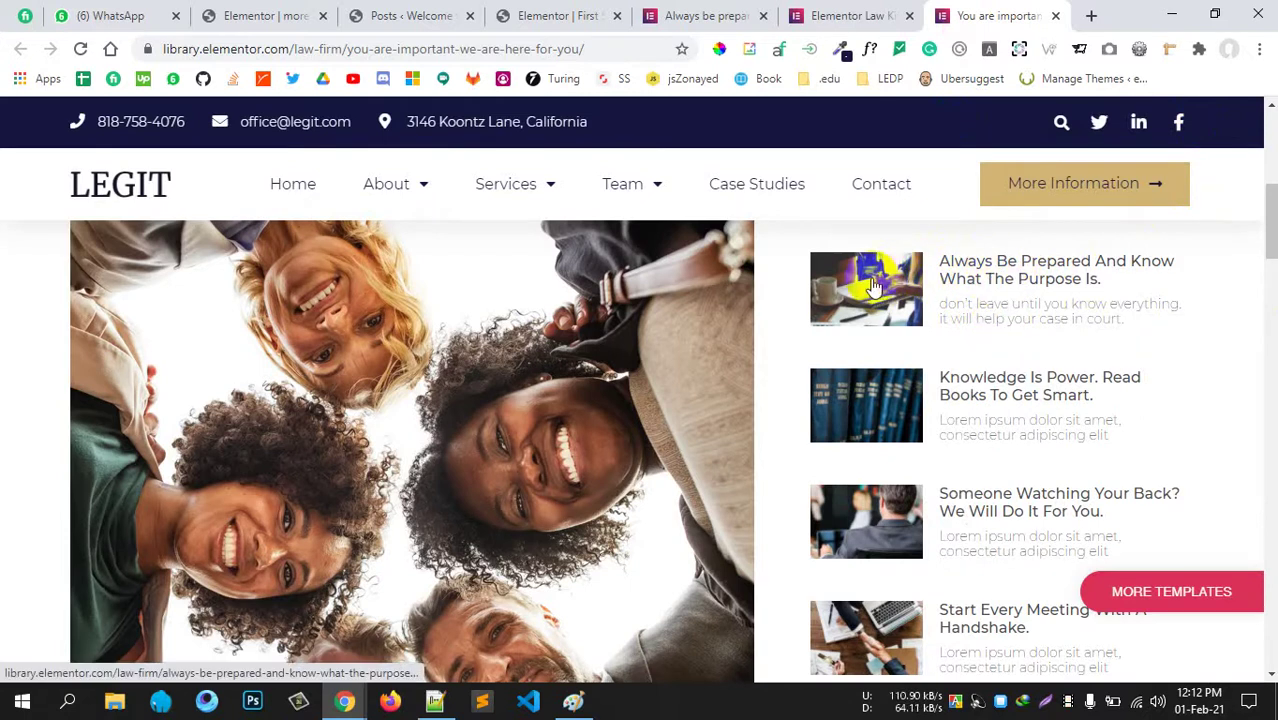
left_click(251, 17)
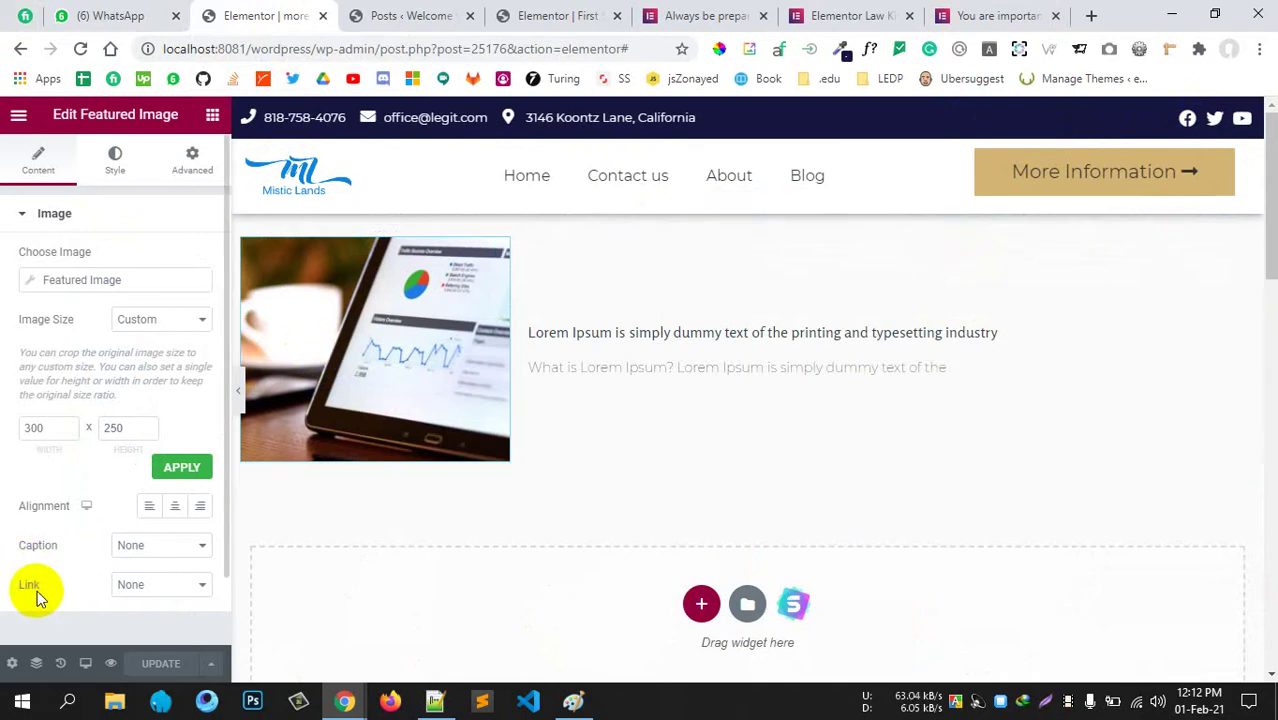
Give the featured image a Custom URL link that uses the Post URL dynamic tag.
left_click(178, 600)
left_click(152, 628)
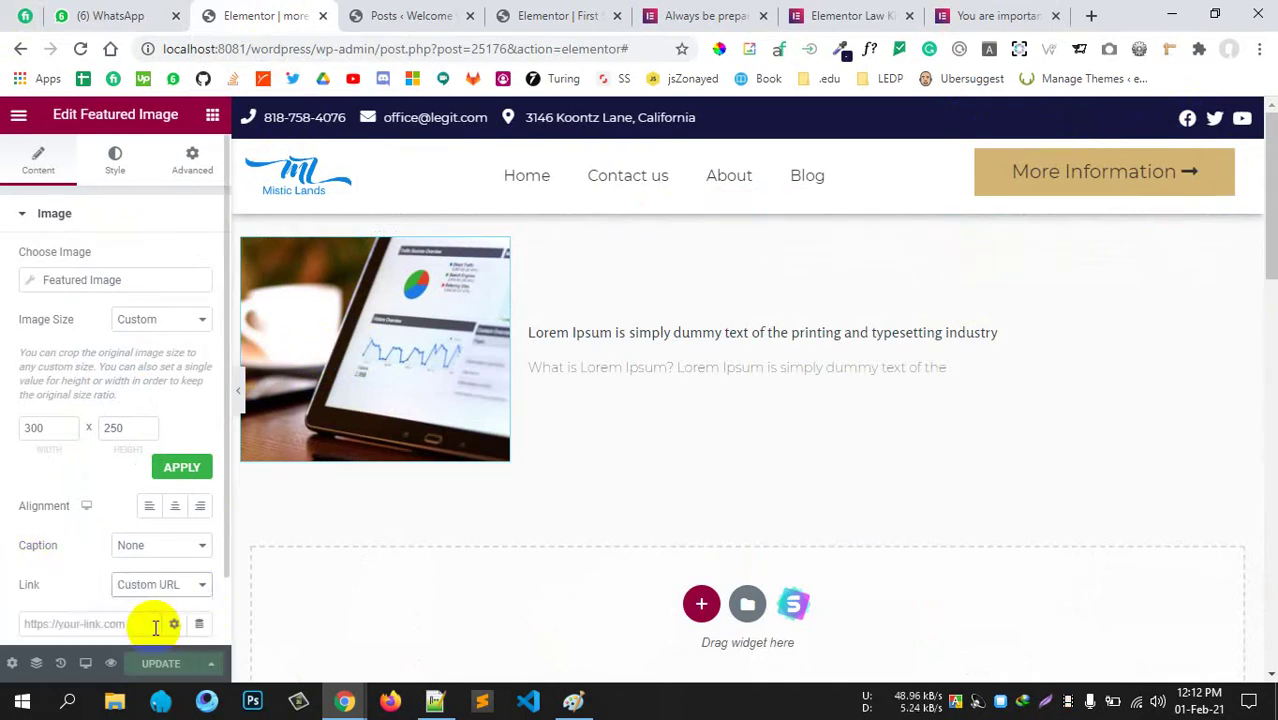
scroll(140, 492, "down", 1)
left_click(199, 508)
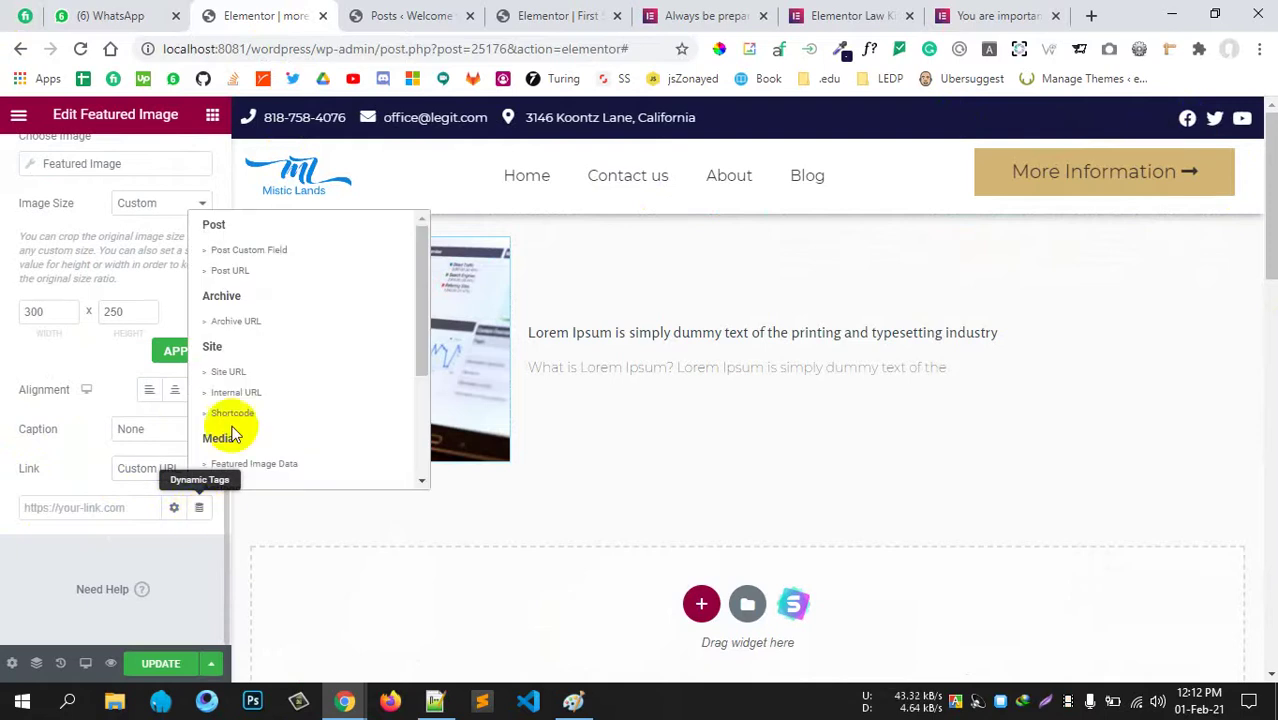
left_click(240, 271)
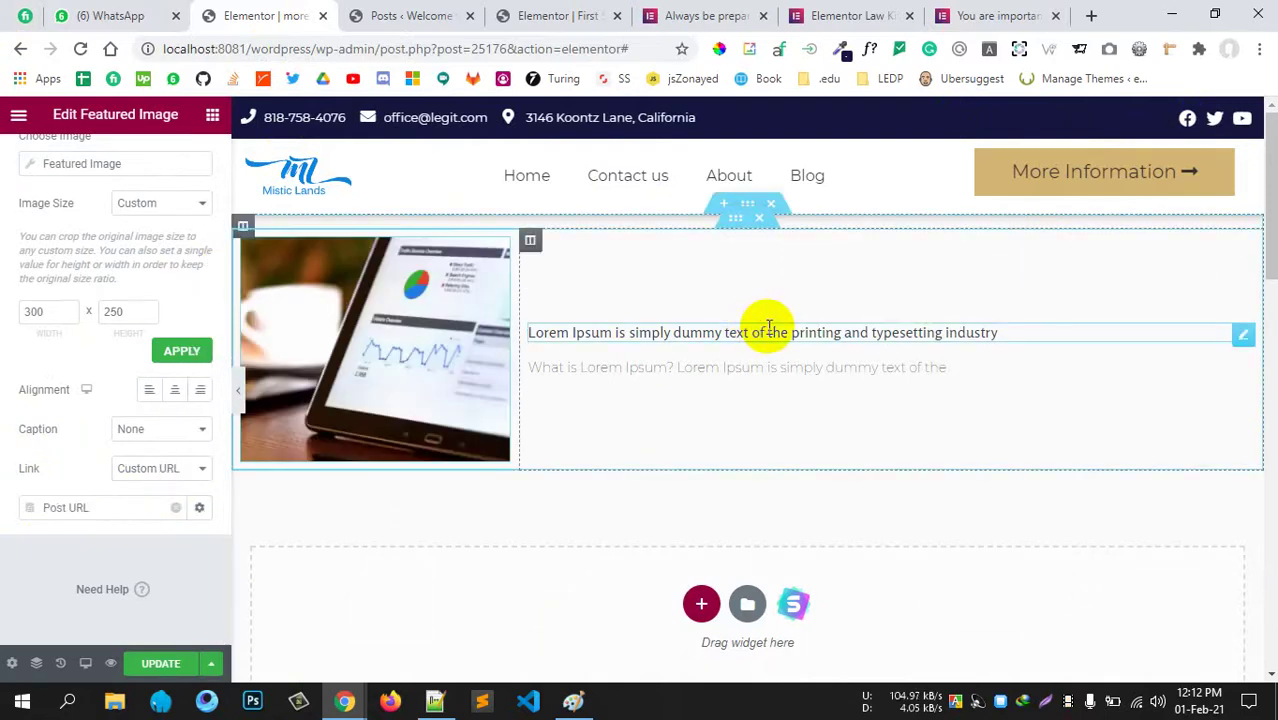
Link the post title heading to the Post URL dynamic tag and update the loop template without display conditions.
left_click(769, 332)
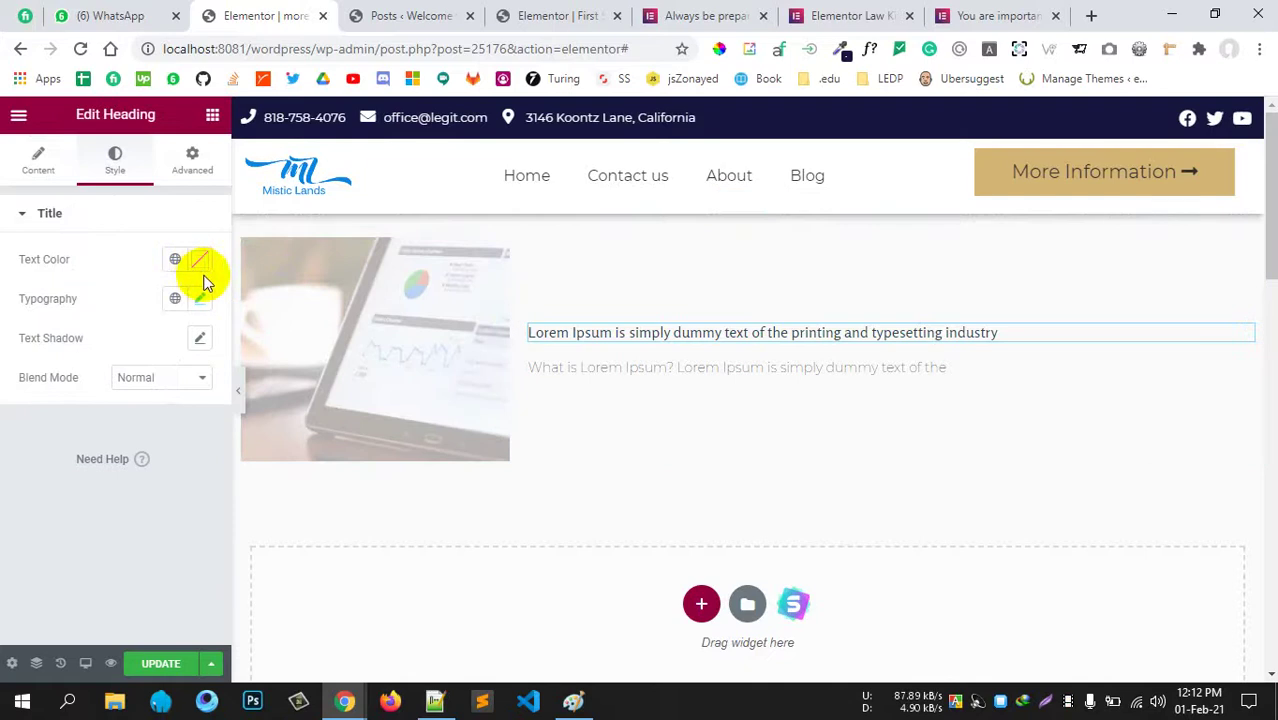
double_click(775, 333)
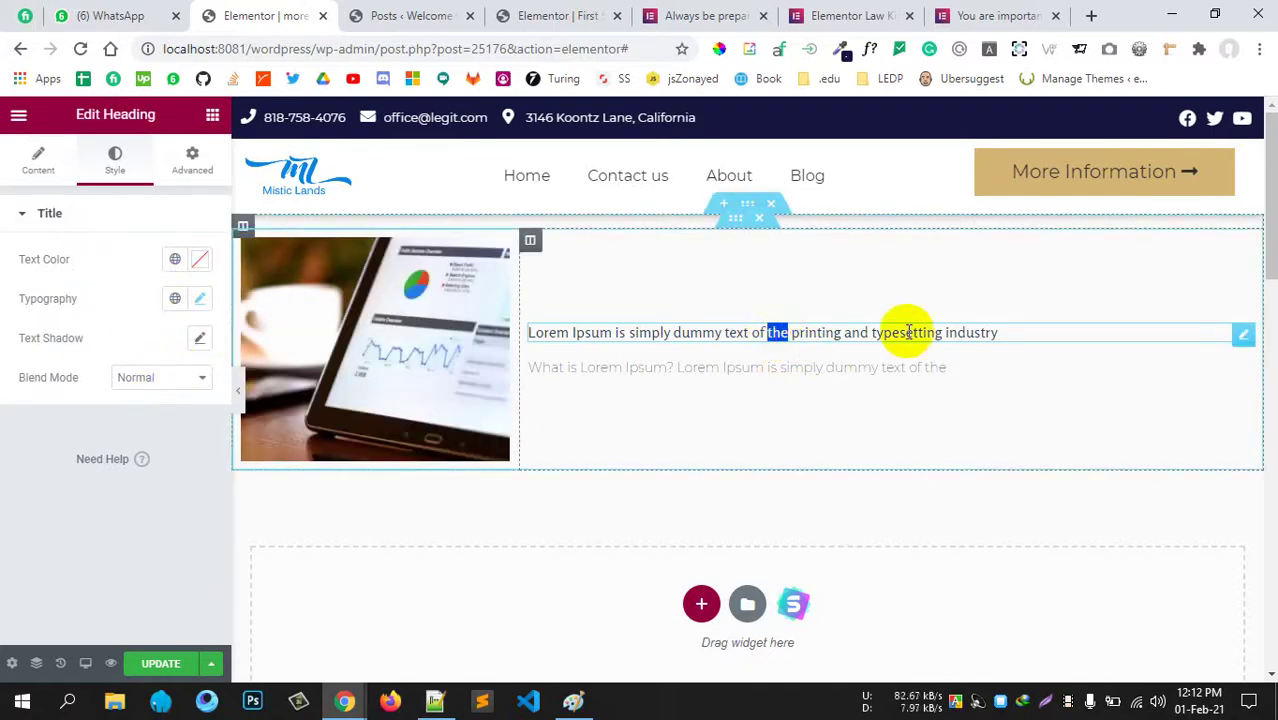
left_click(33, 163)
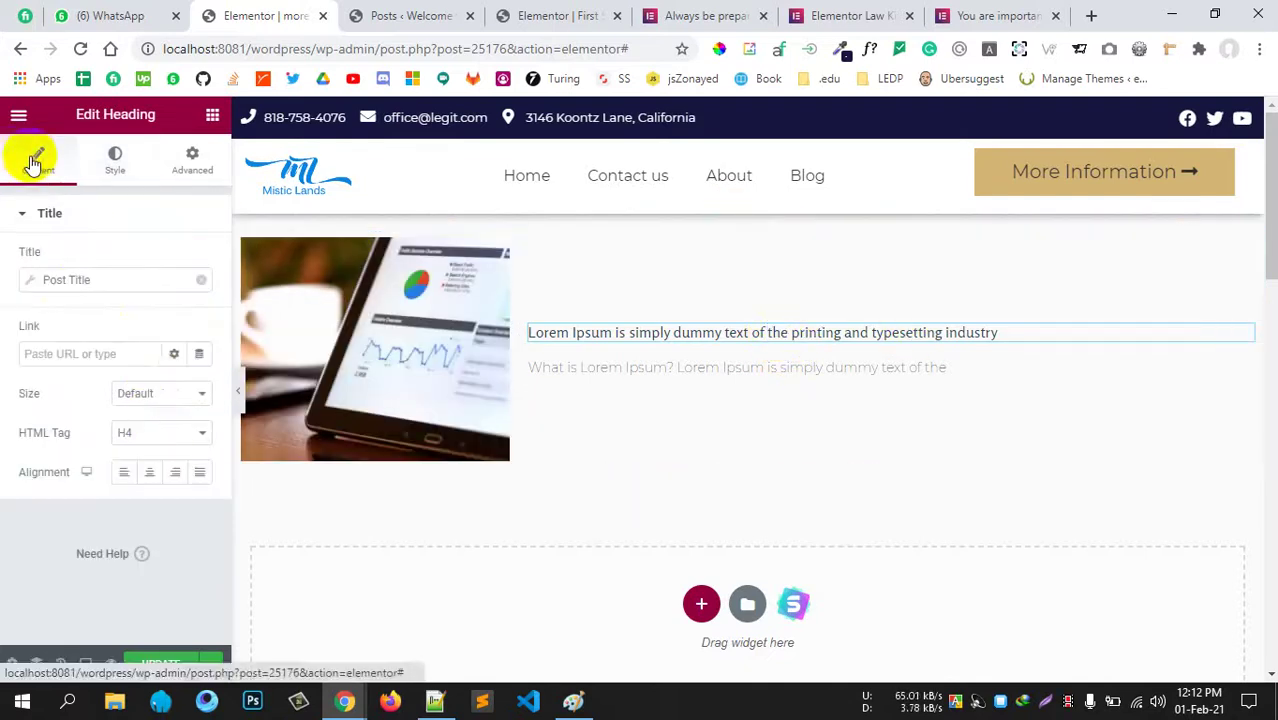
left_click(197, 356)
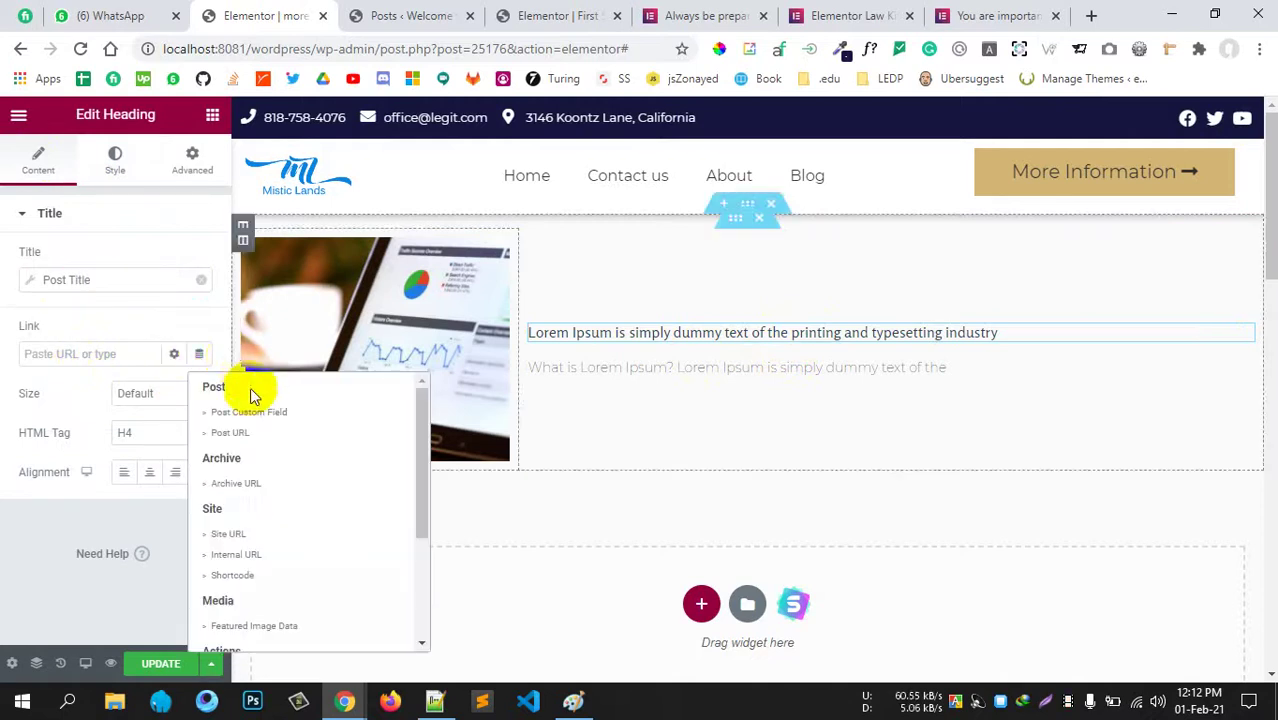
left_click(237, 431)
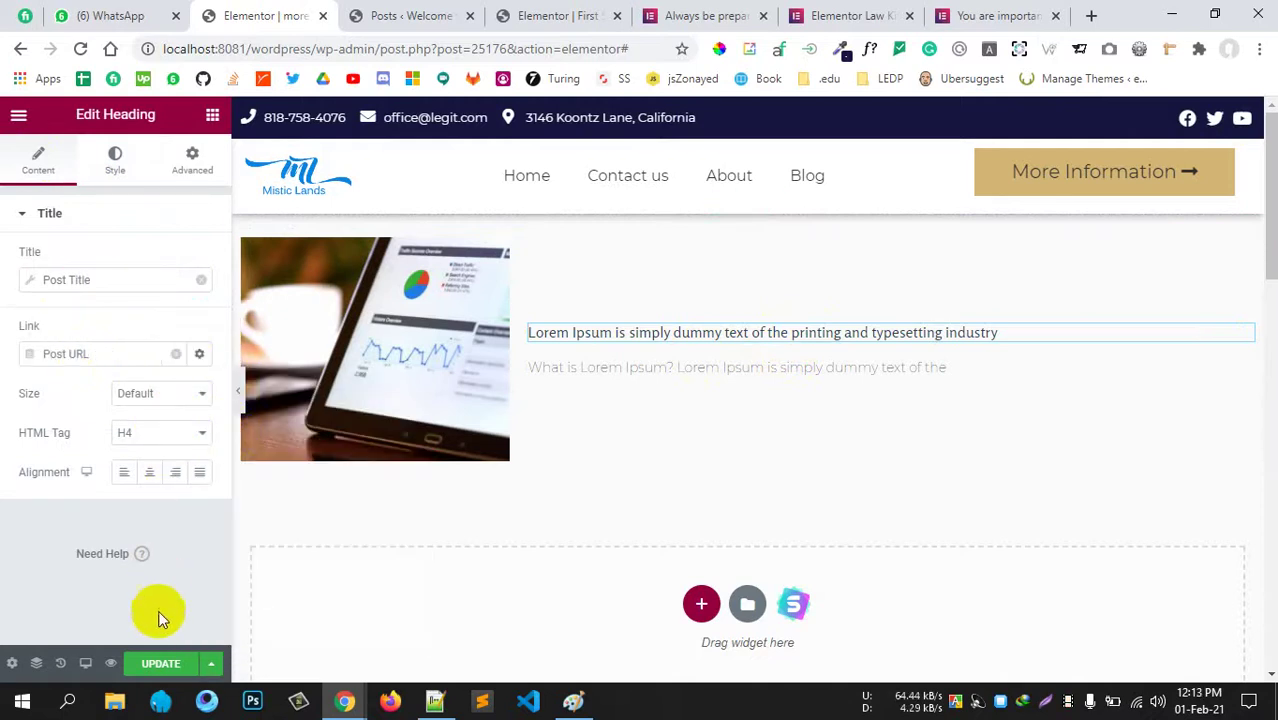
left_click(155, 663)
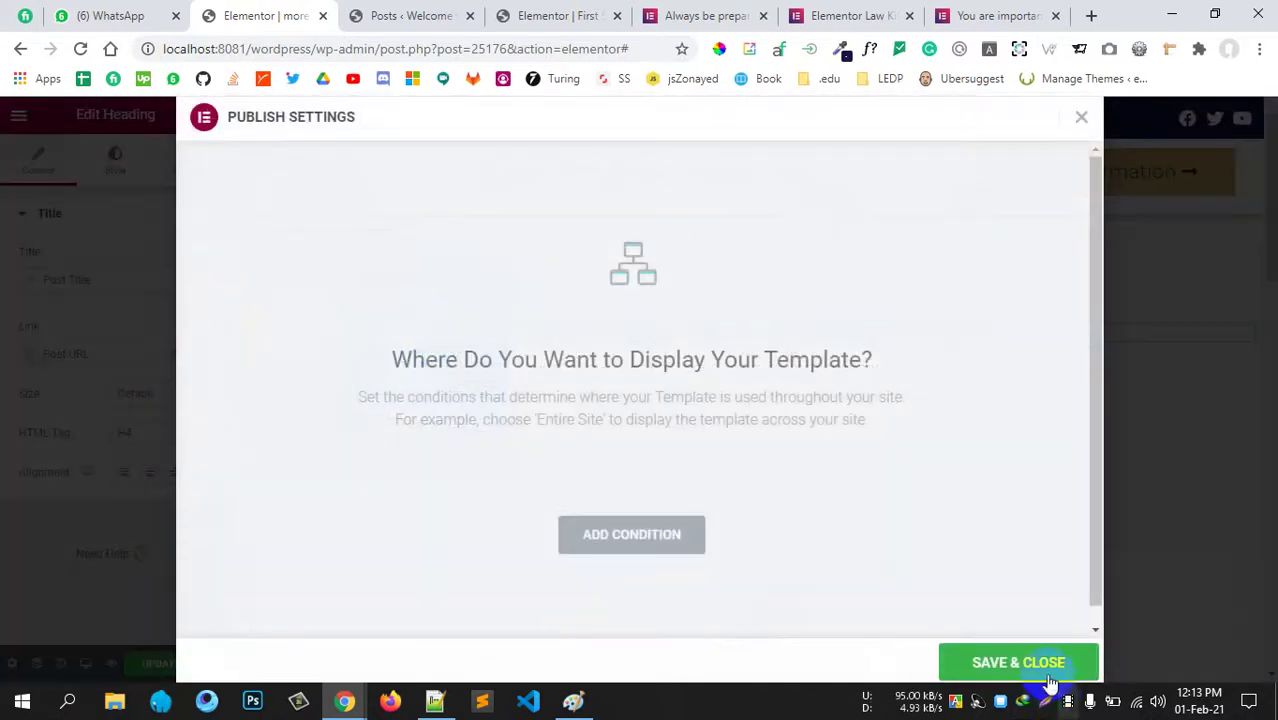
left_click(1047, 665)
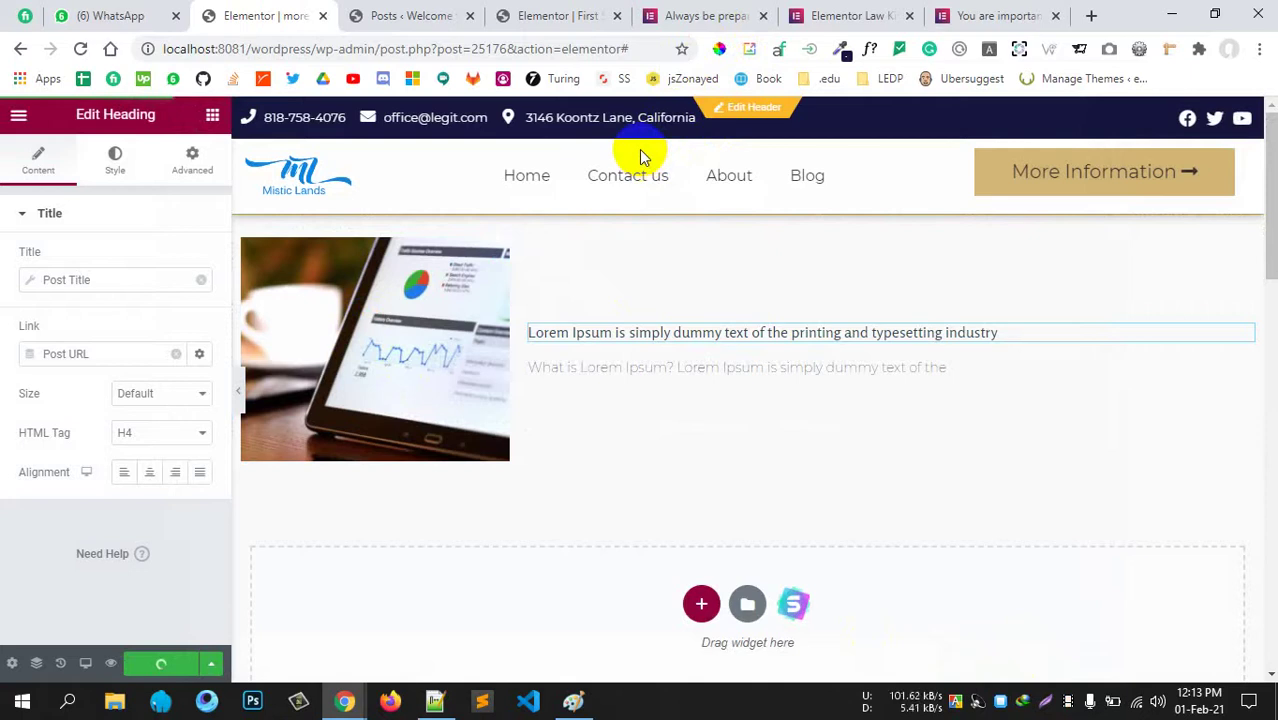
Measure the width and height of the first post thumbnail under More Posts on the Legit reference page.
left_click(985, 20)
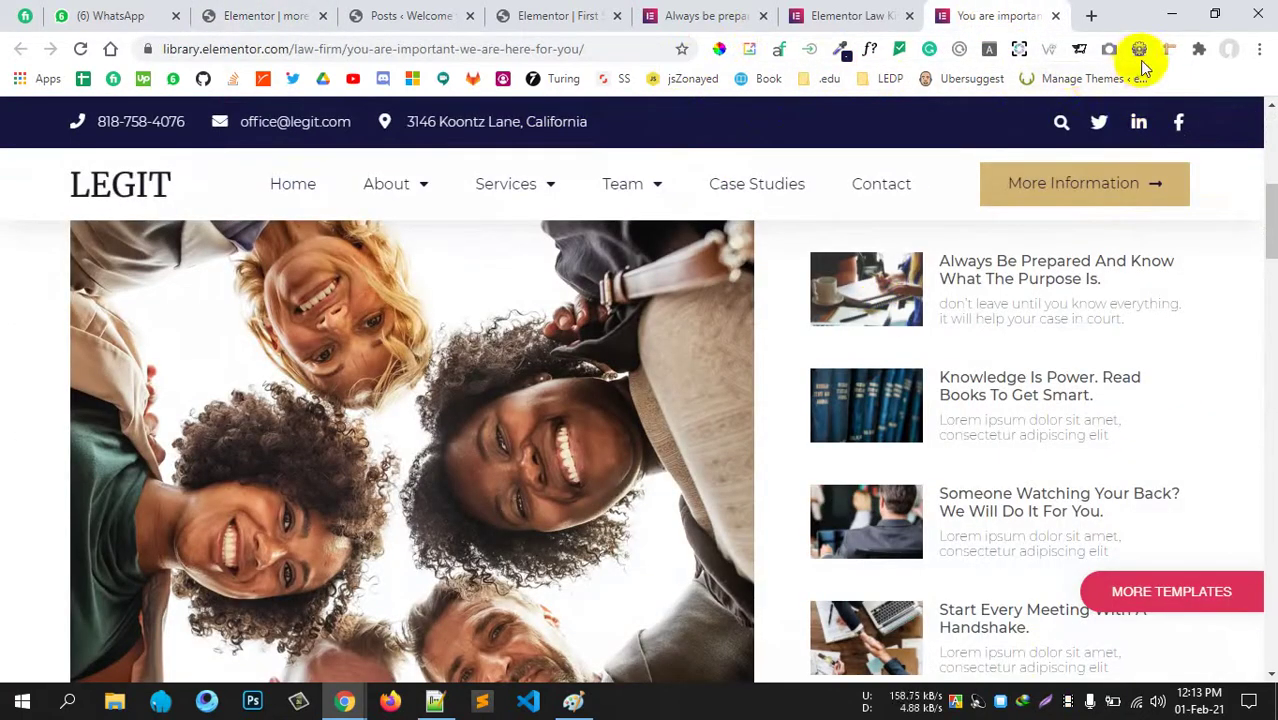
left_click(1171, 50)
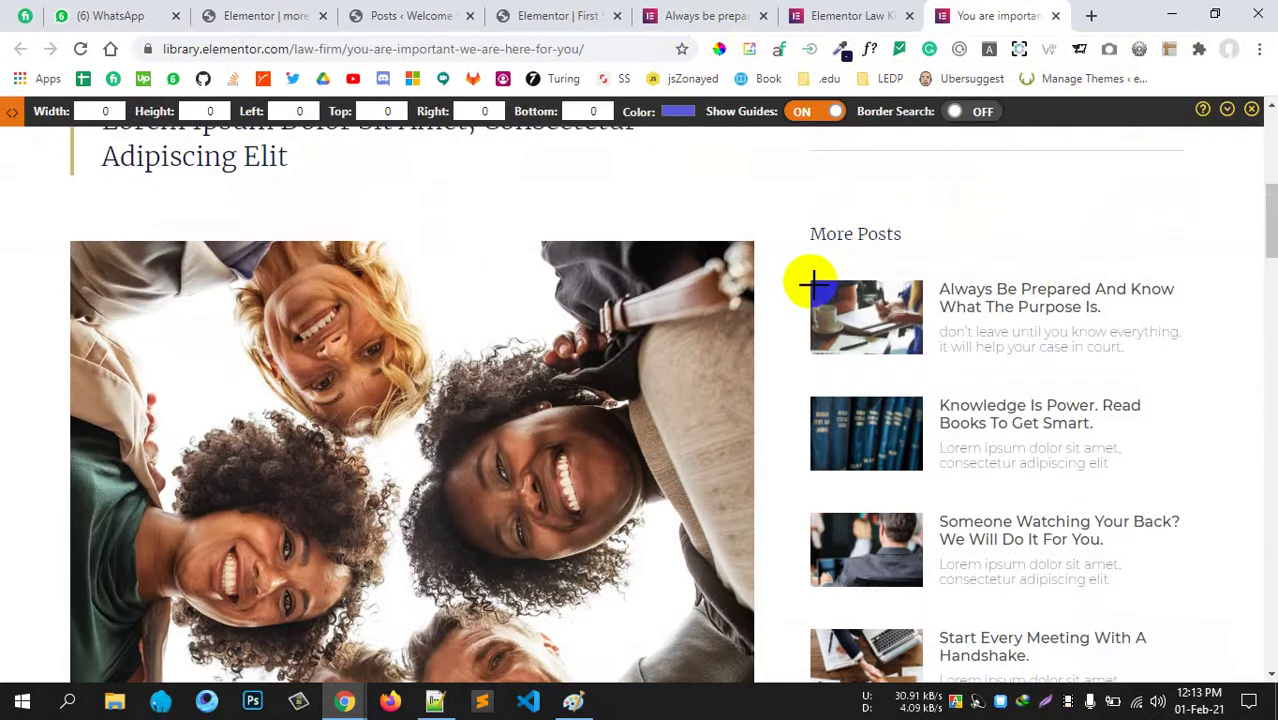
left_click_drag(812, 283, 924, 355)
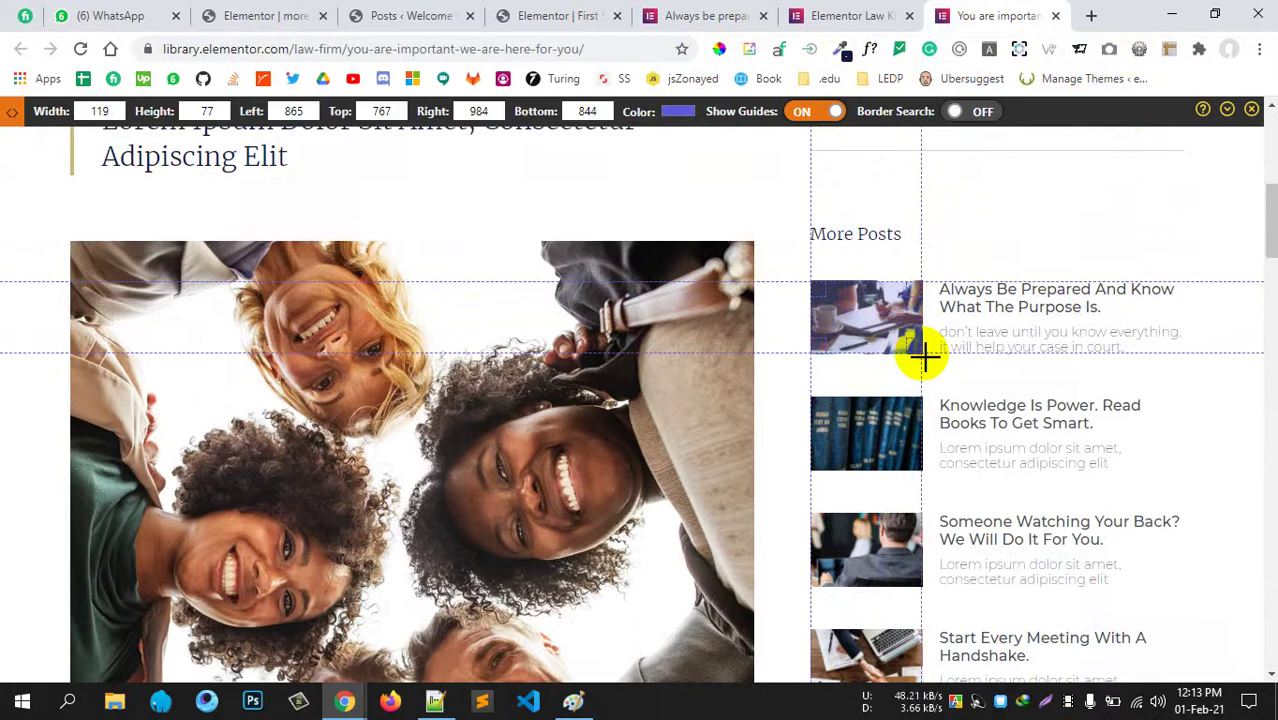
left_click(97, 113)
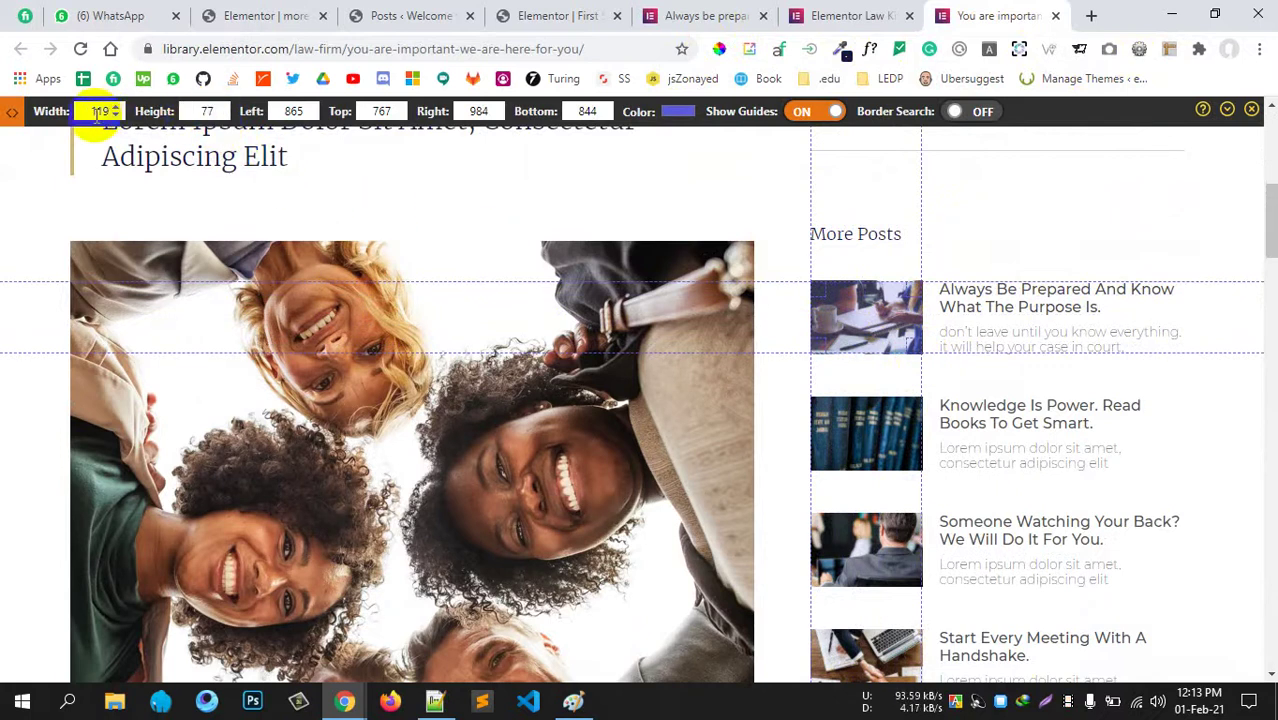
left_click(200, 113)
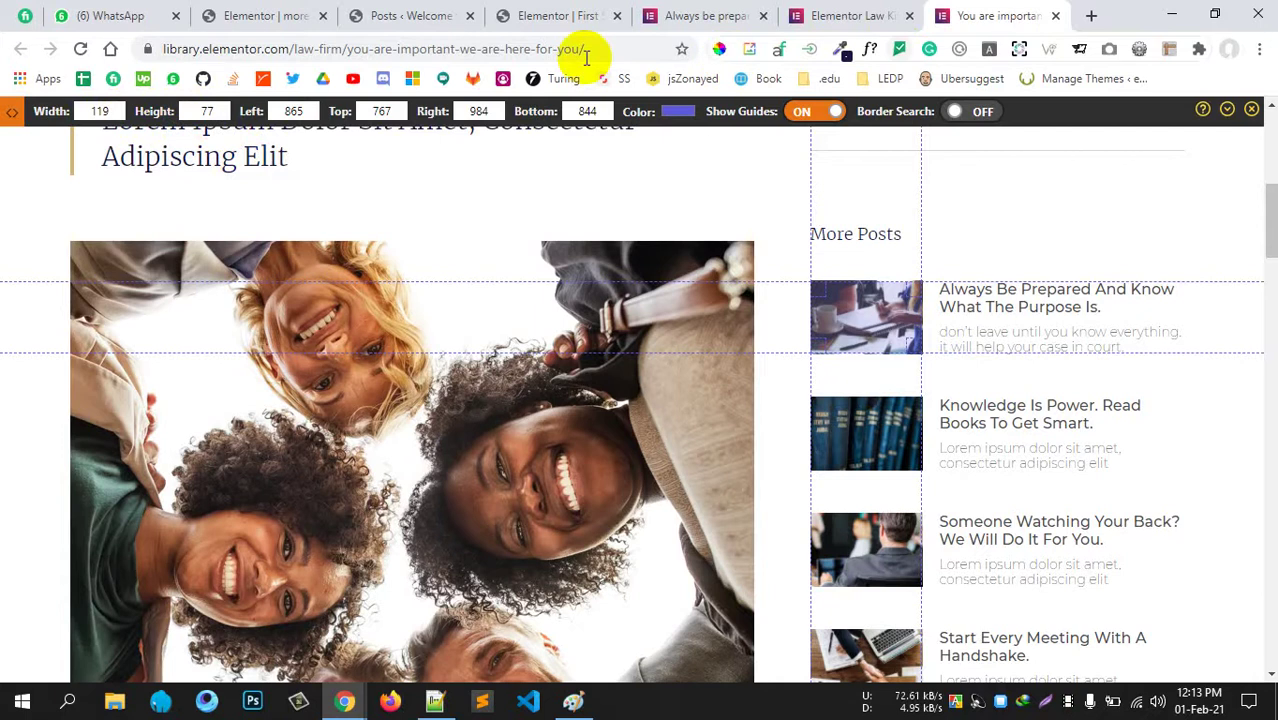
Set the loop template's featured image to a custom size of 120 x 77 and update the template.
left_click(258, 18)
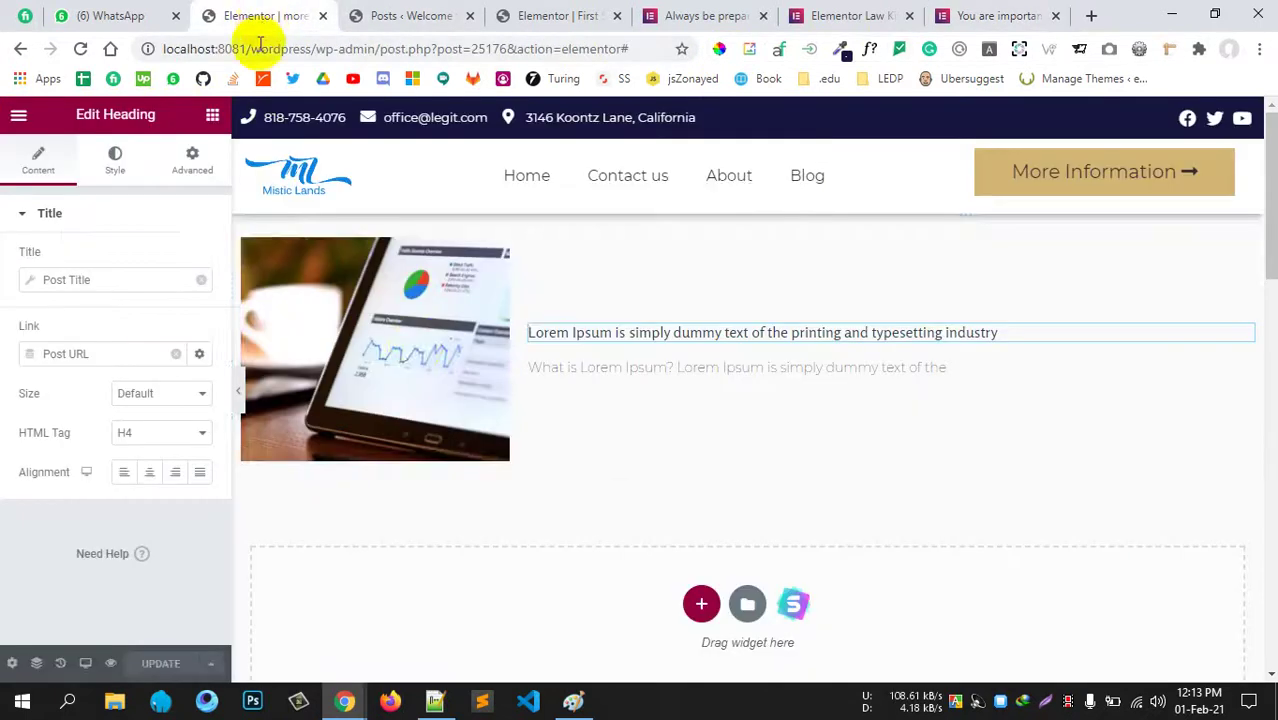
left_click(418, 352)
left_click_drag(62, 427, 5, 438)
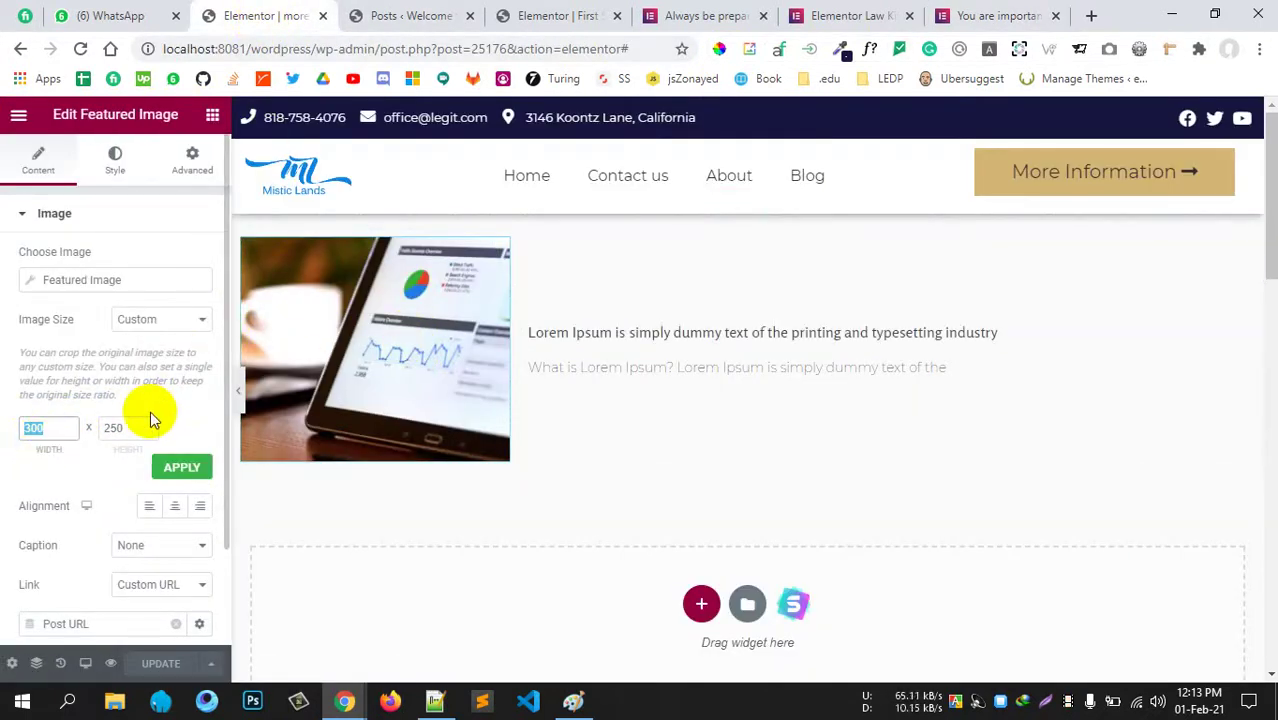
type("120")
left_click_drag(127, 428, 95, 440)
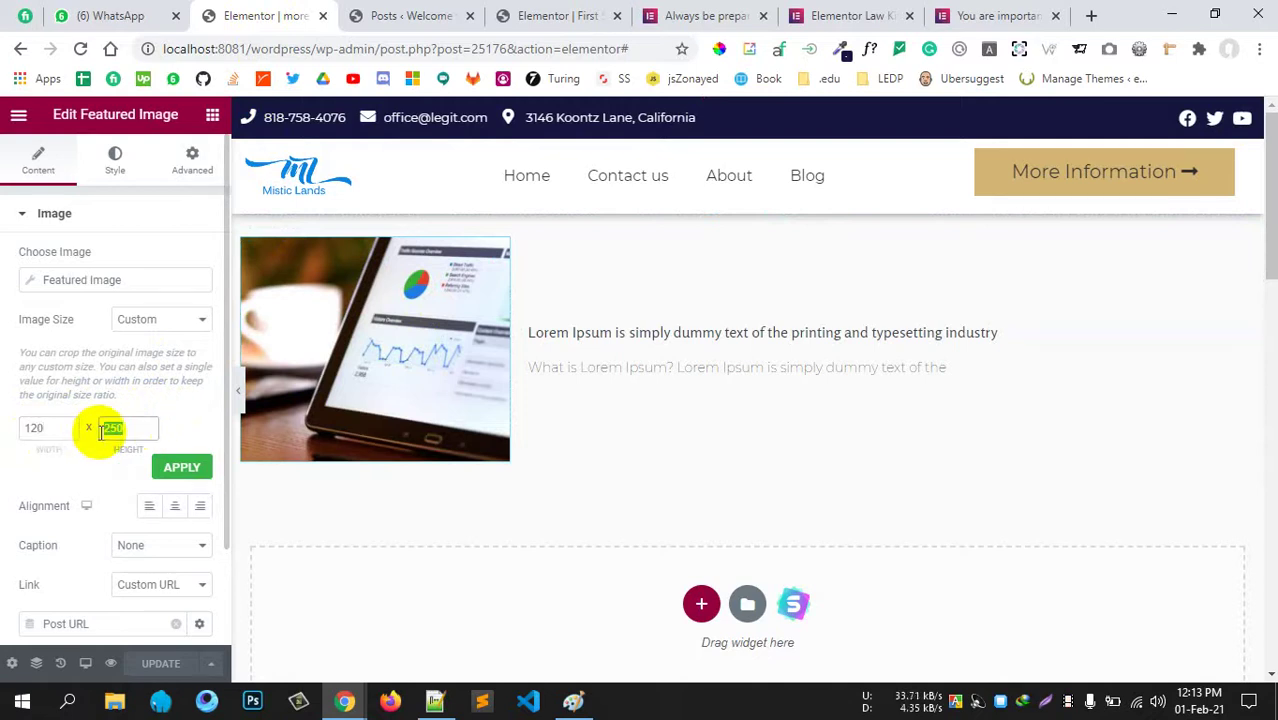
left_click(180, 467)
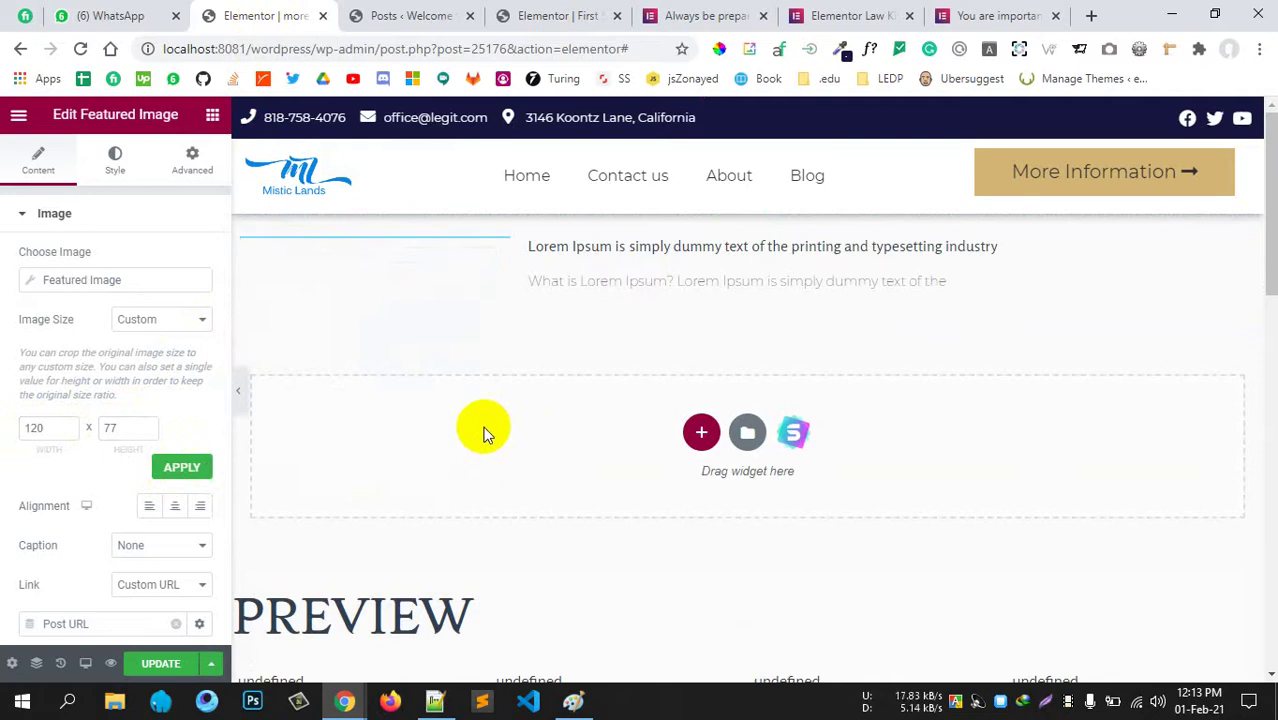
left_click(163, 663)
left_click(984, 660)
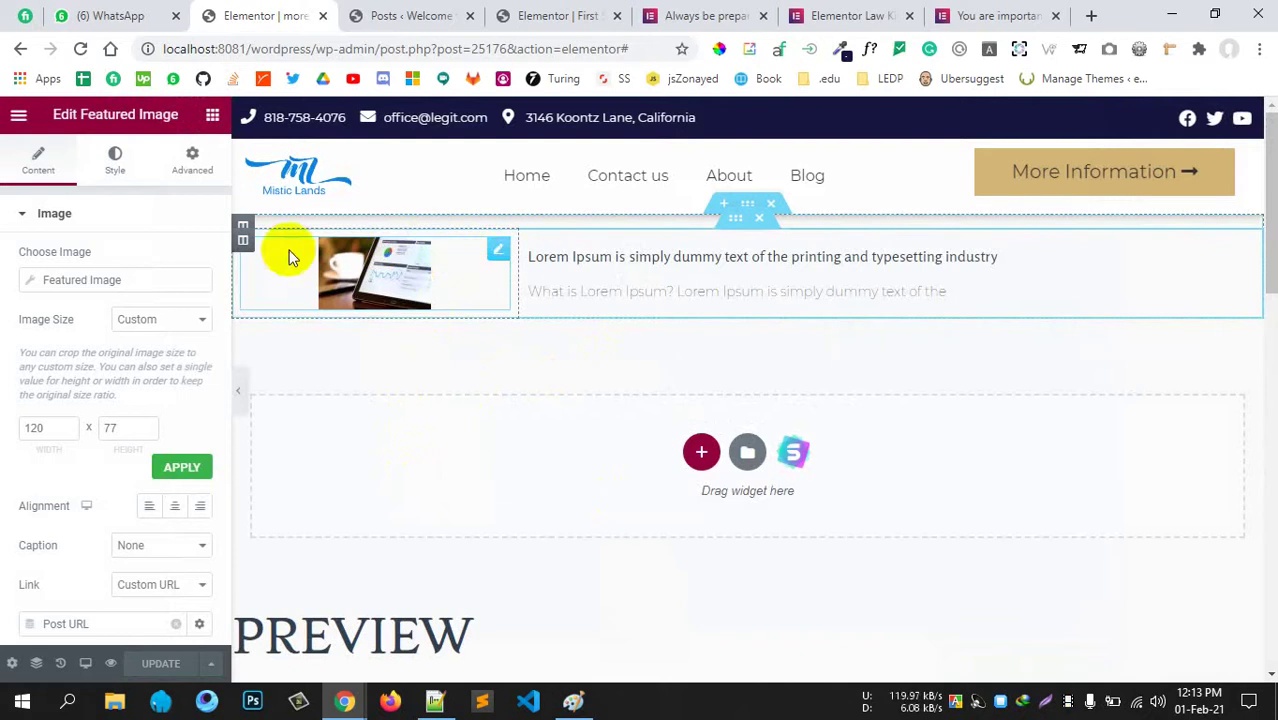
Select the loop template's image column, switch to the single post template and reload it in the editor.
left_click(242, 238)
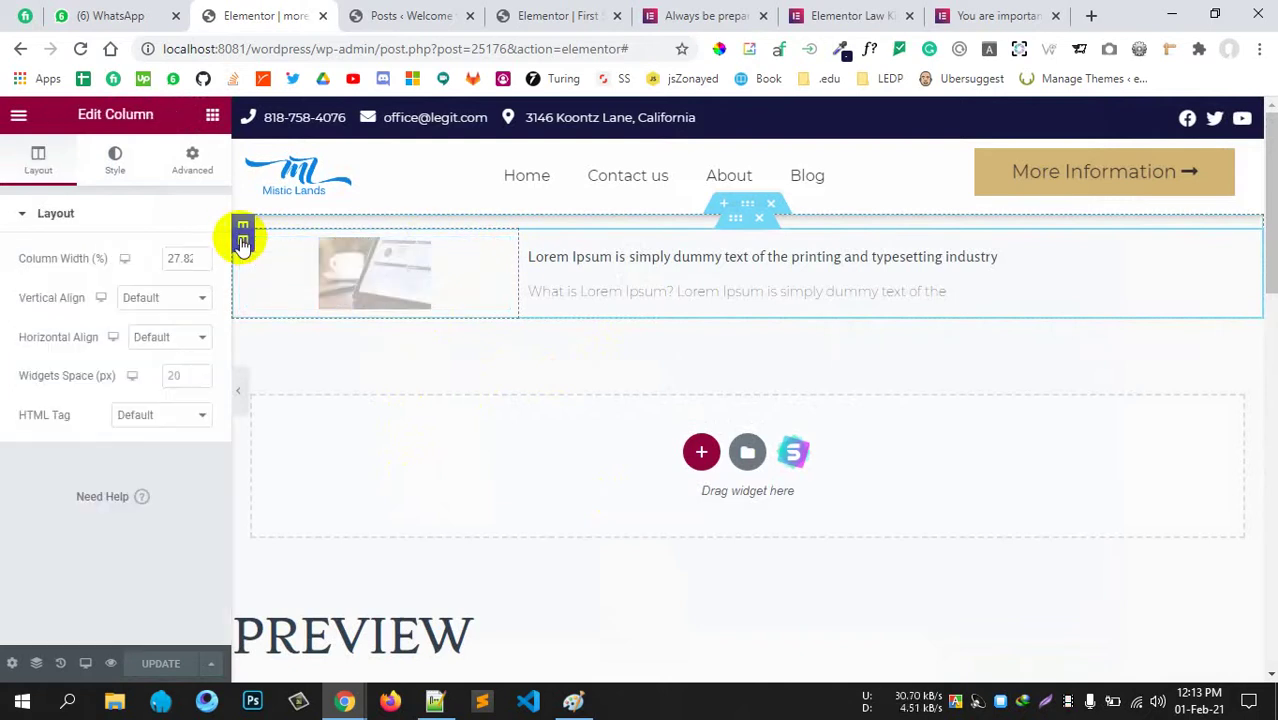
left_click_drag(242, 238, 517, 266)
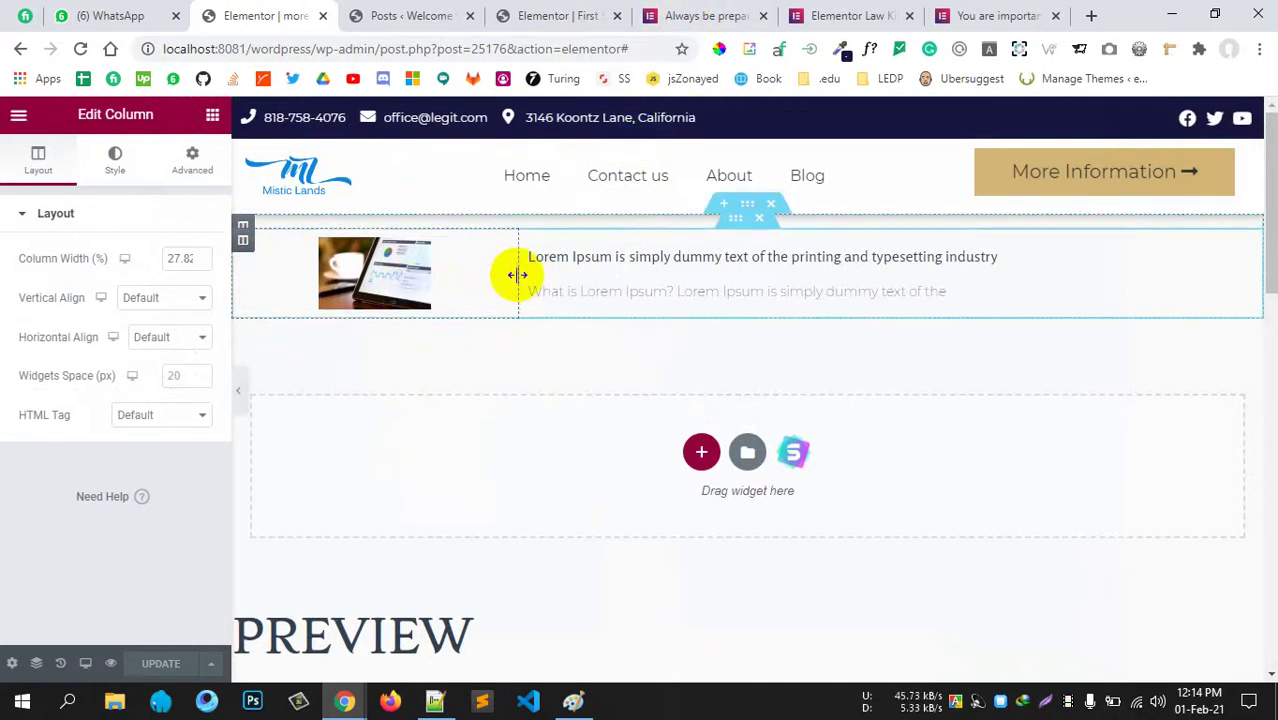
left_click(556, 16)
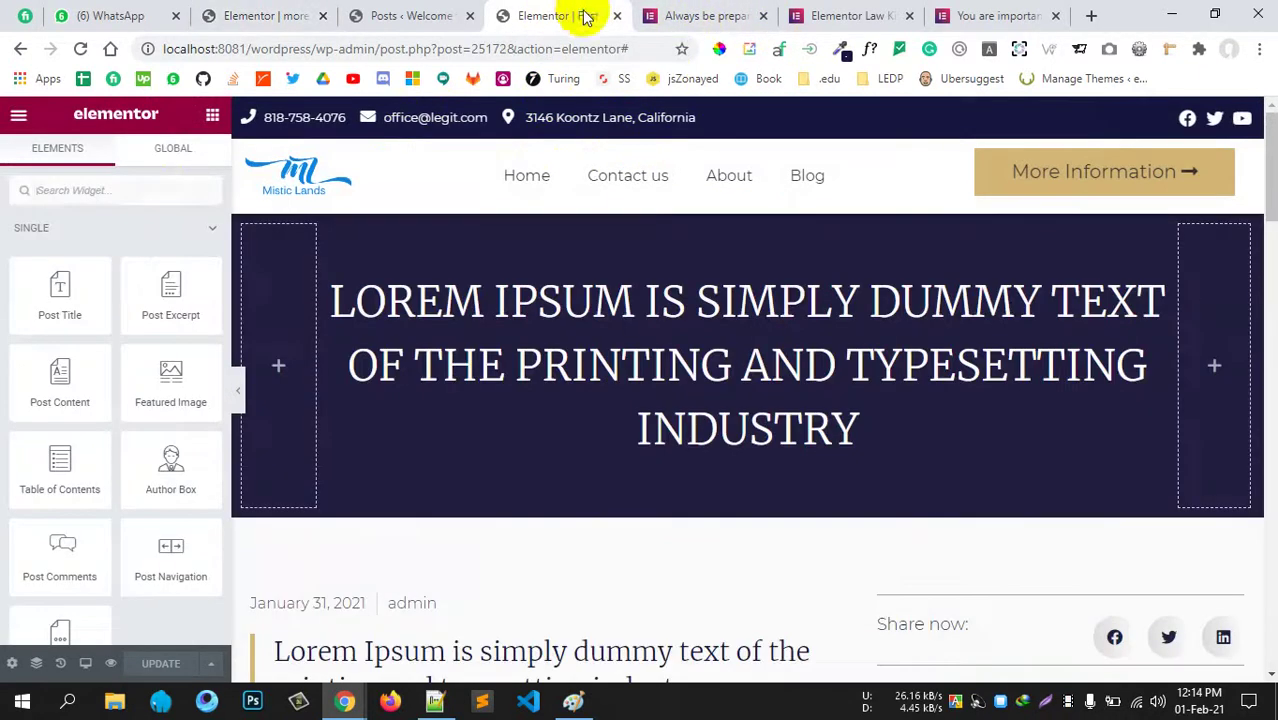
left_click(76, 48)
scroll(755, 320, "down", 10)
scroll(763, 318, "up", 10)
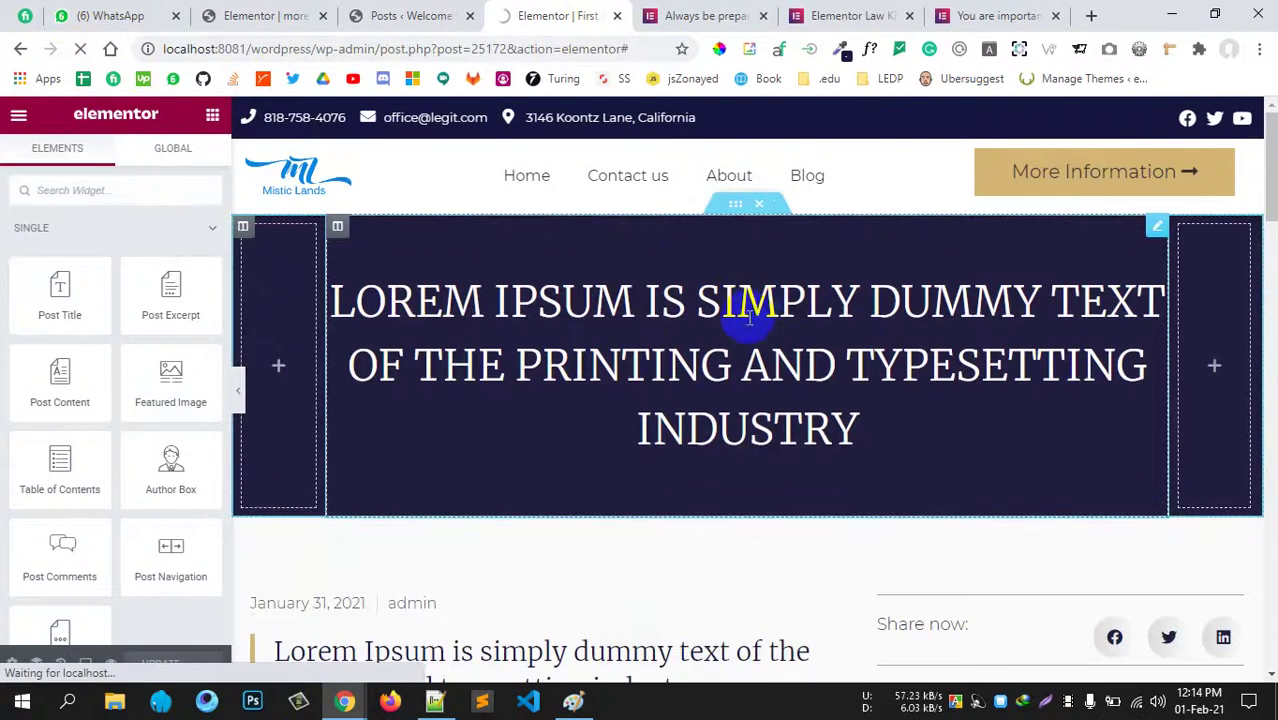
scroll(748, 337, "down", 2)
scroll(748, 337, "up", 2)
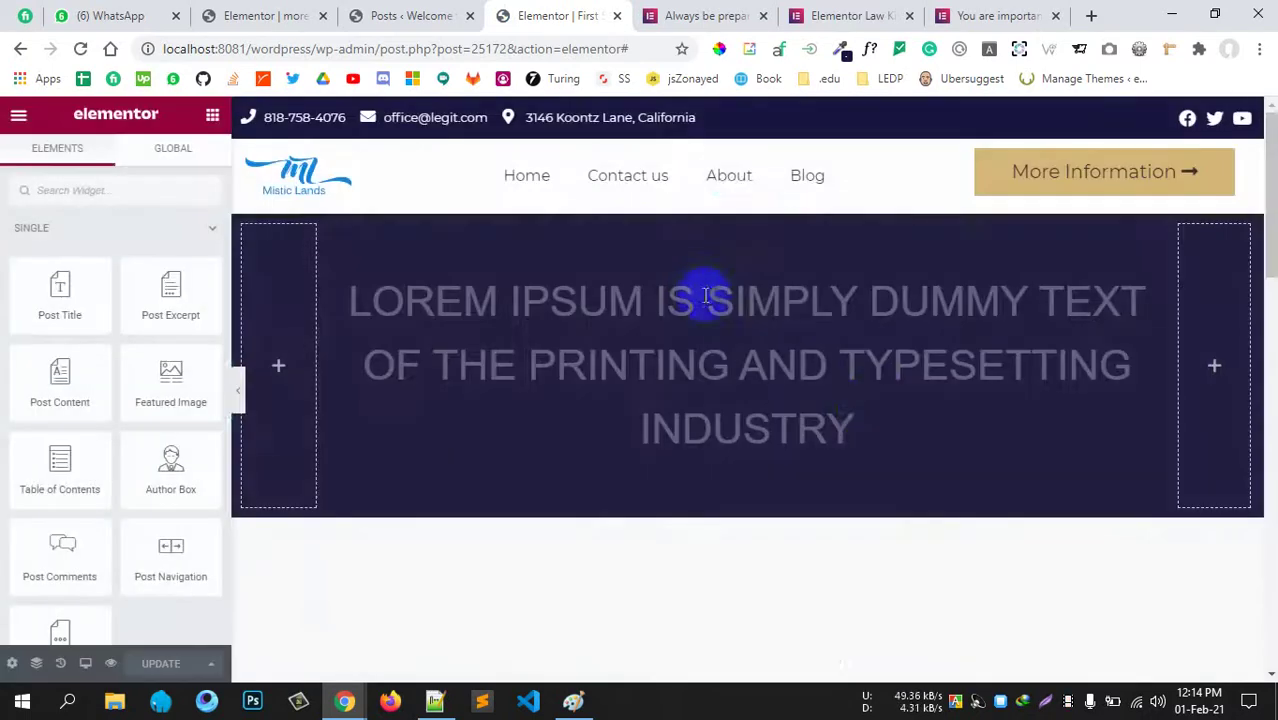
Find the Posts widget by searching for "posts" and place it below the "More posts" heading.
scroll(860, 385, "down", 5)
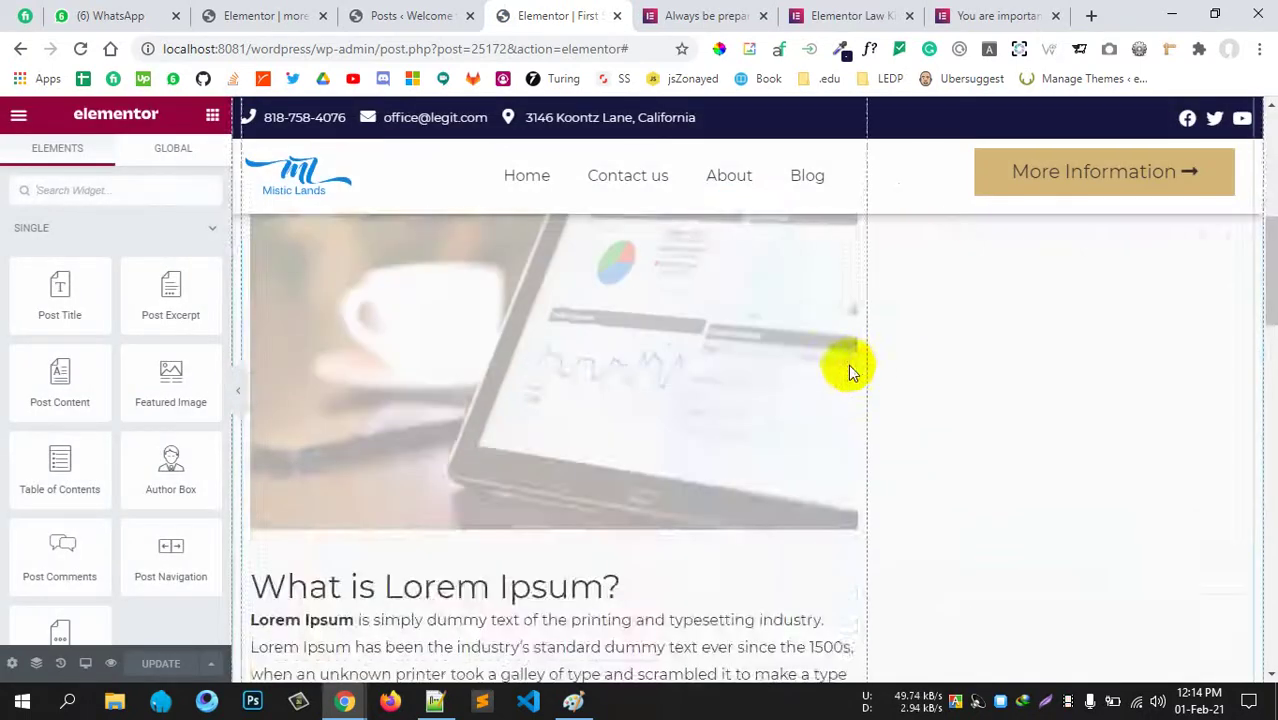
scroll(840, 360, "up", 3)
scroll(1021, 428, "down", 2)
scroll(288, 390, "up", 1)
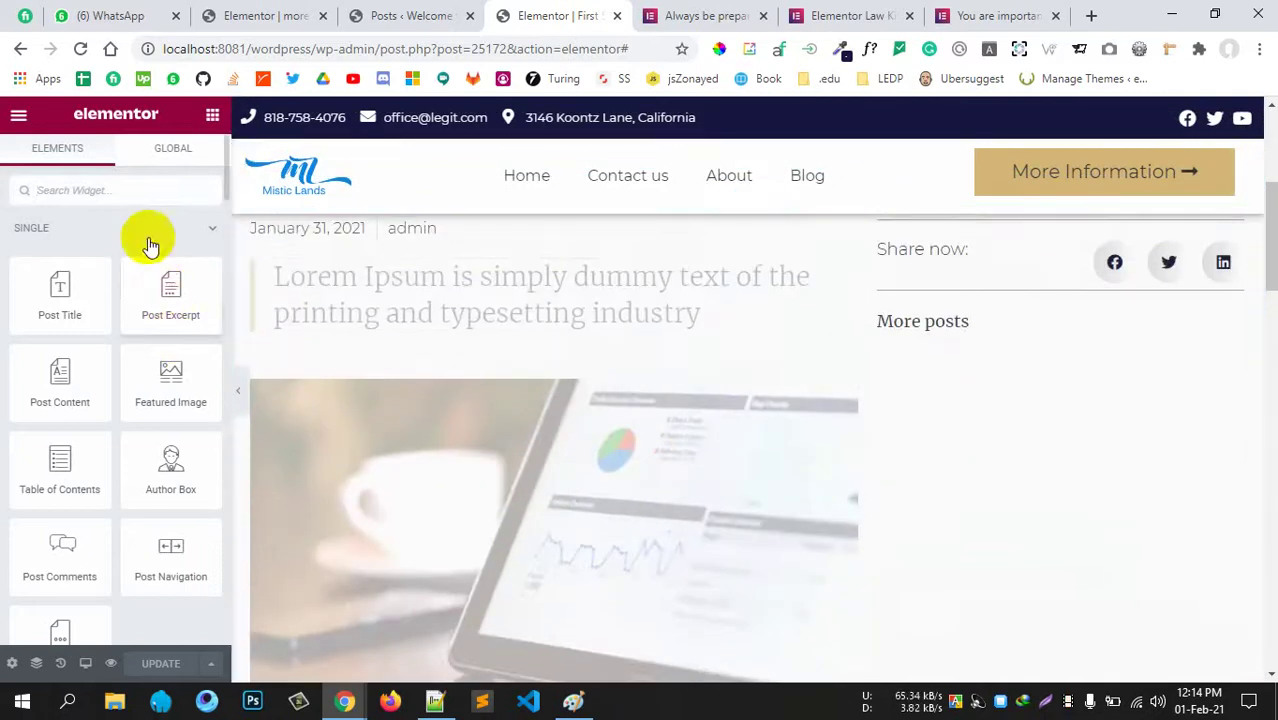
scroll(688, 412, "up", 2)
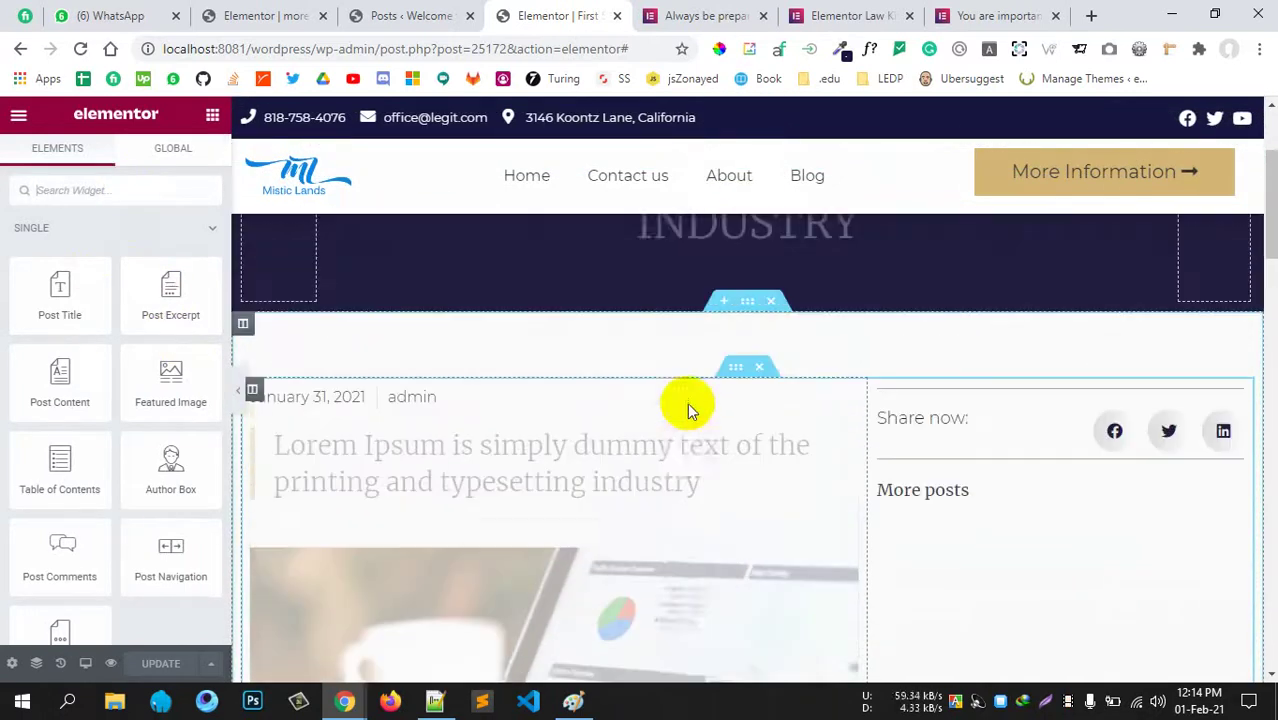
scroll(725, 500, "down", 4)
left_click(105, 189)
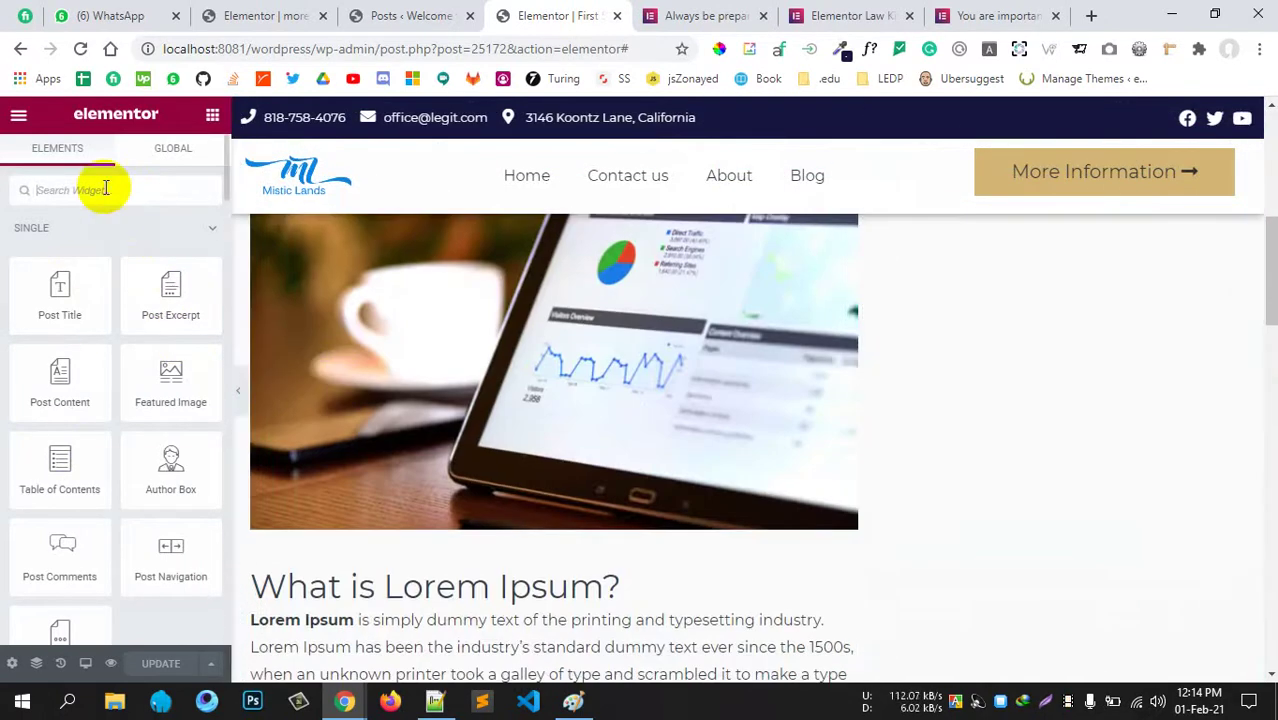
type("posts")
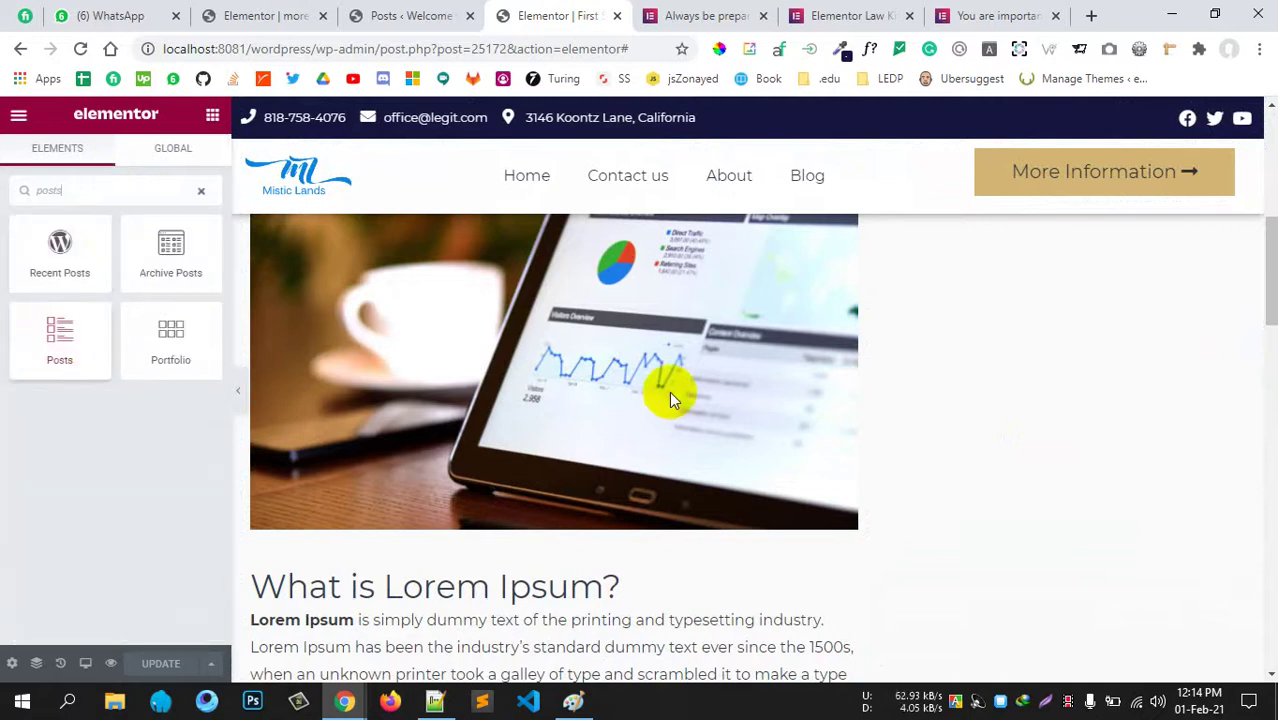
scroll(669, 398, "up", 2)
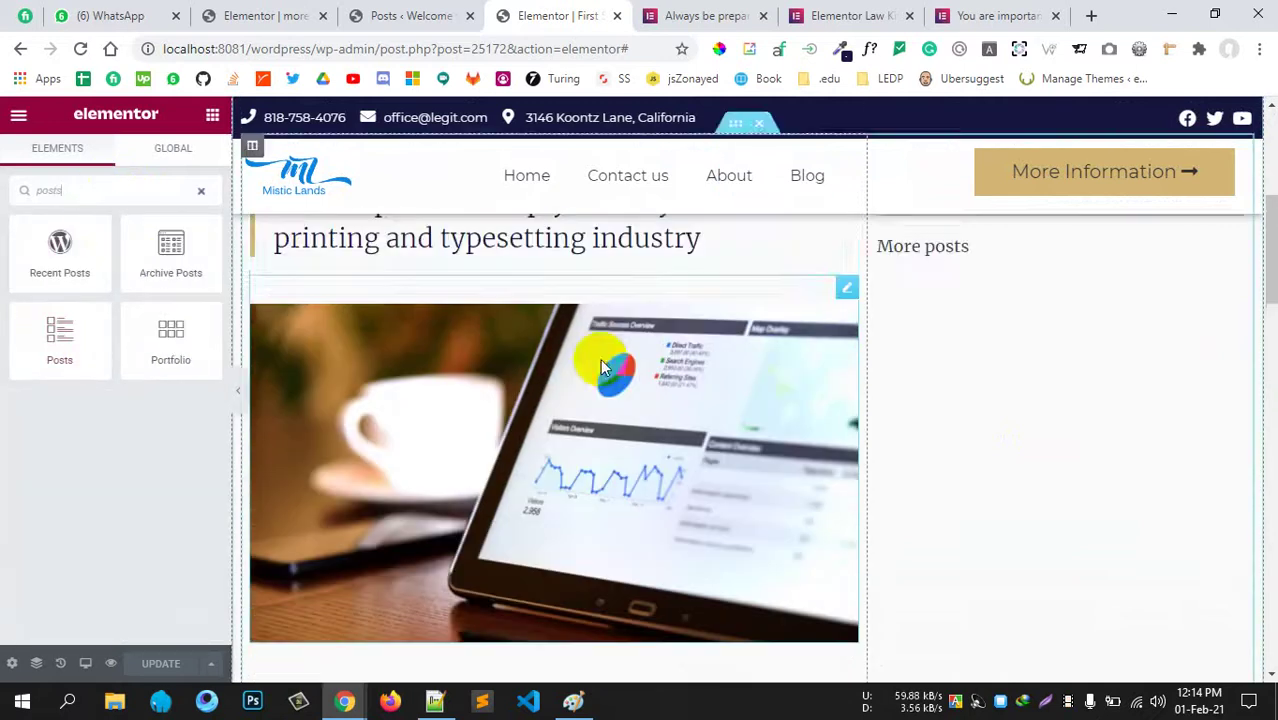
left_click_drag(25, 338, 968, 338)
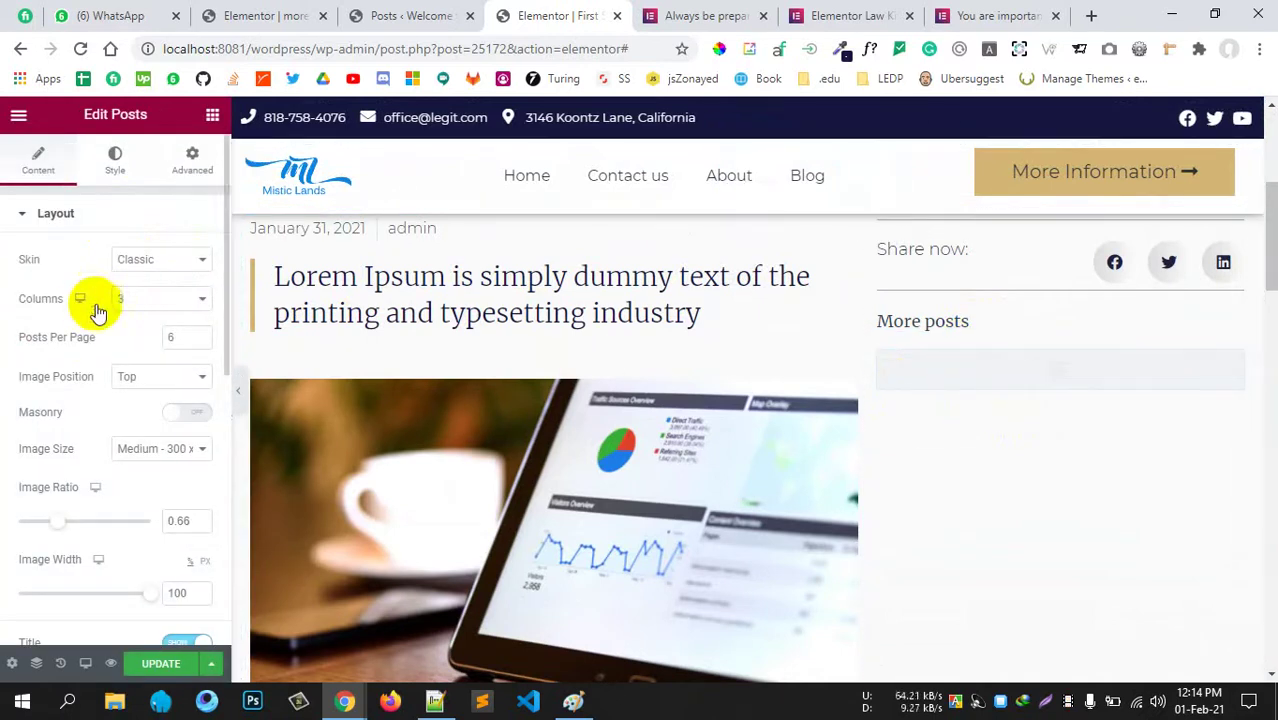
Switch the Posts widget to the Custom skin and choose "more post loop" as its default template.
left_click(143, 268)
left_click(128, 311)
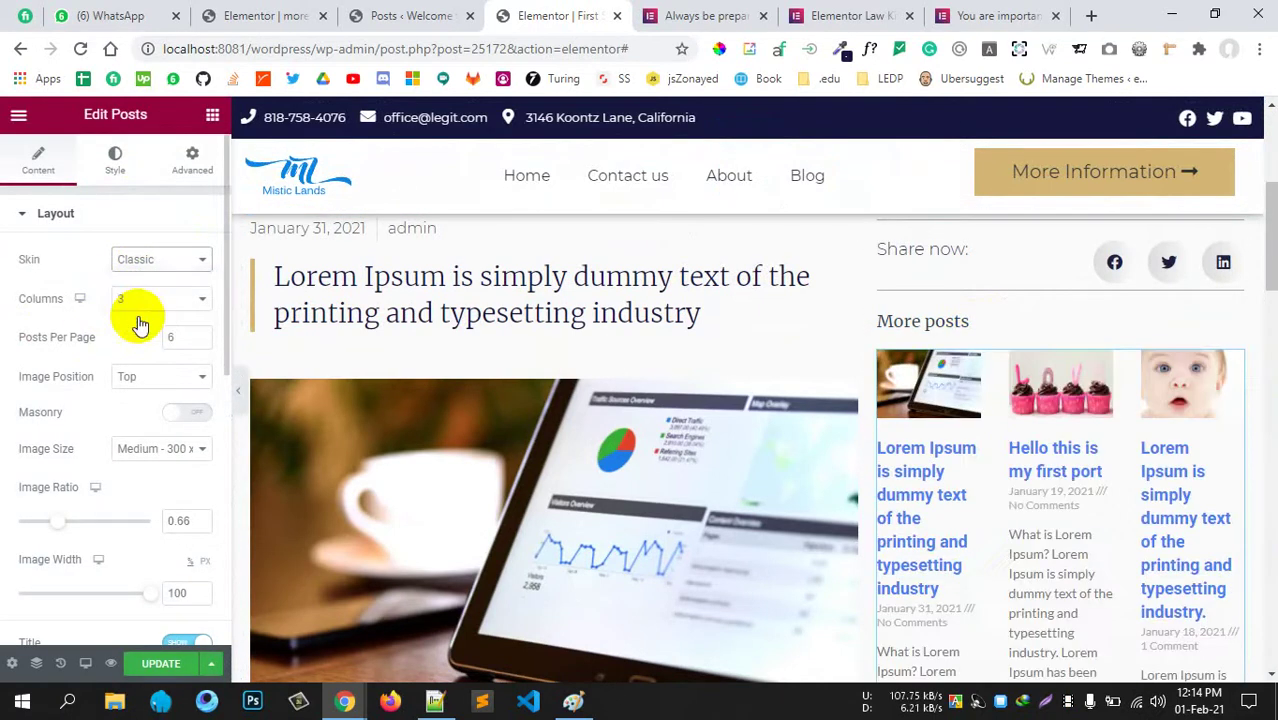
left_click(138, 320)
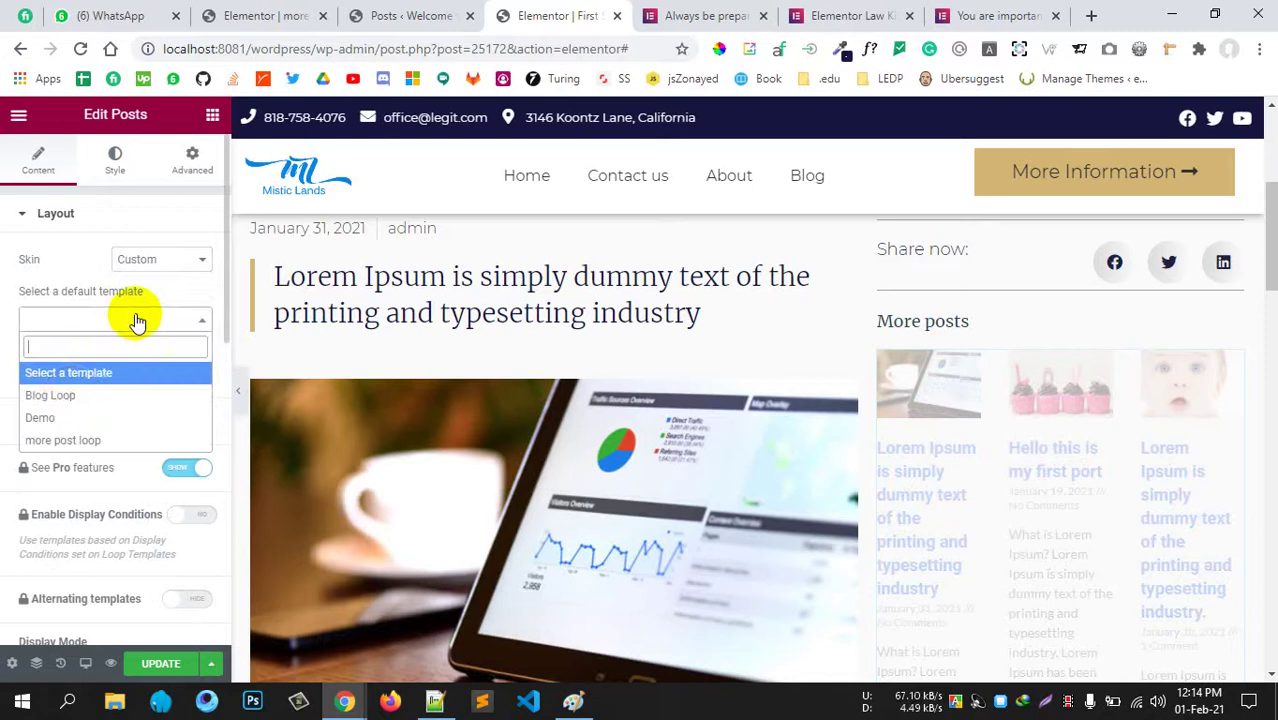
left_click(63, 442)
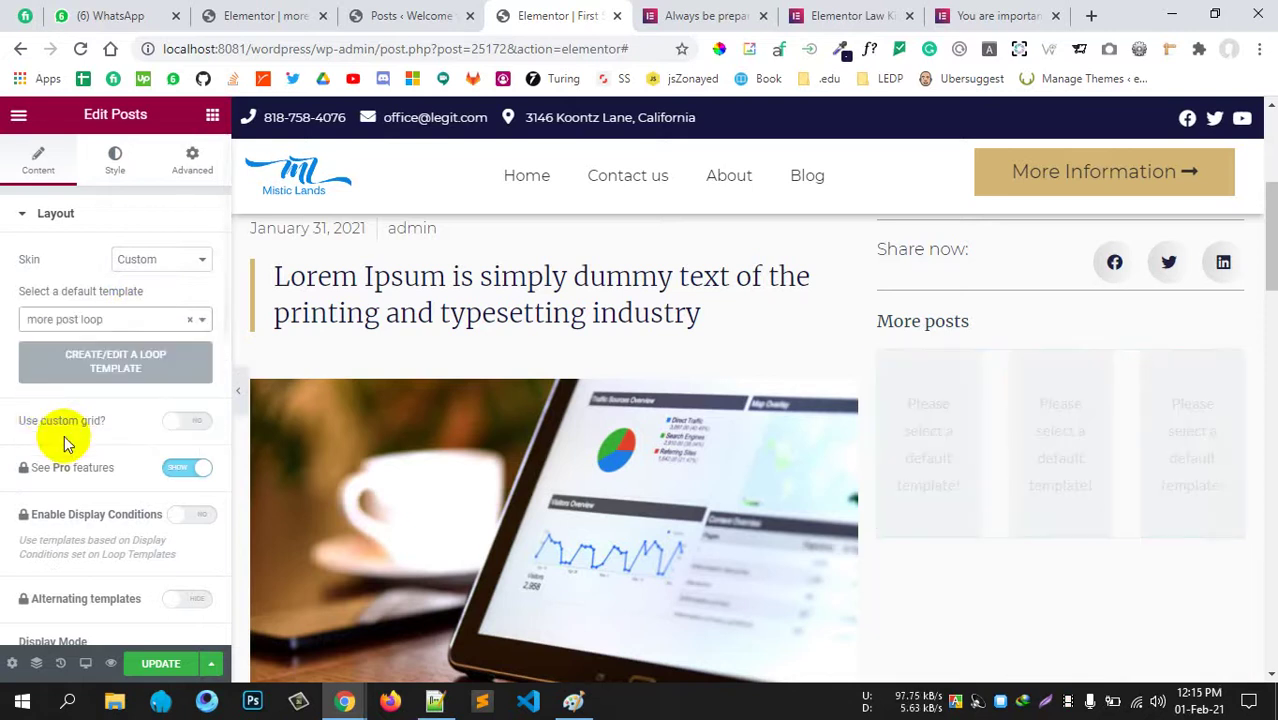
Set the Posts widget to 1 column and 5 posts per page.
scroll(46, 418, "down", 7)
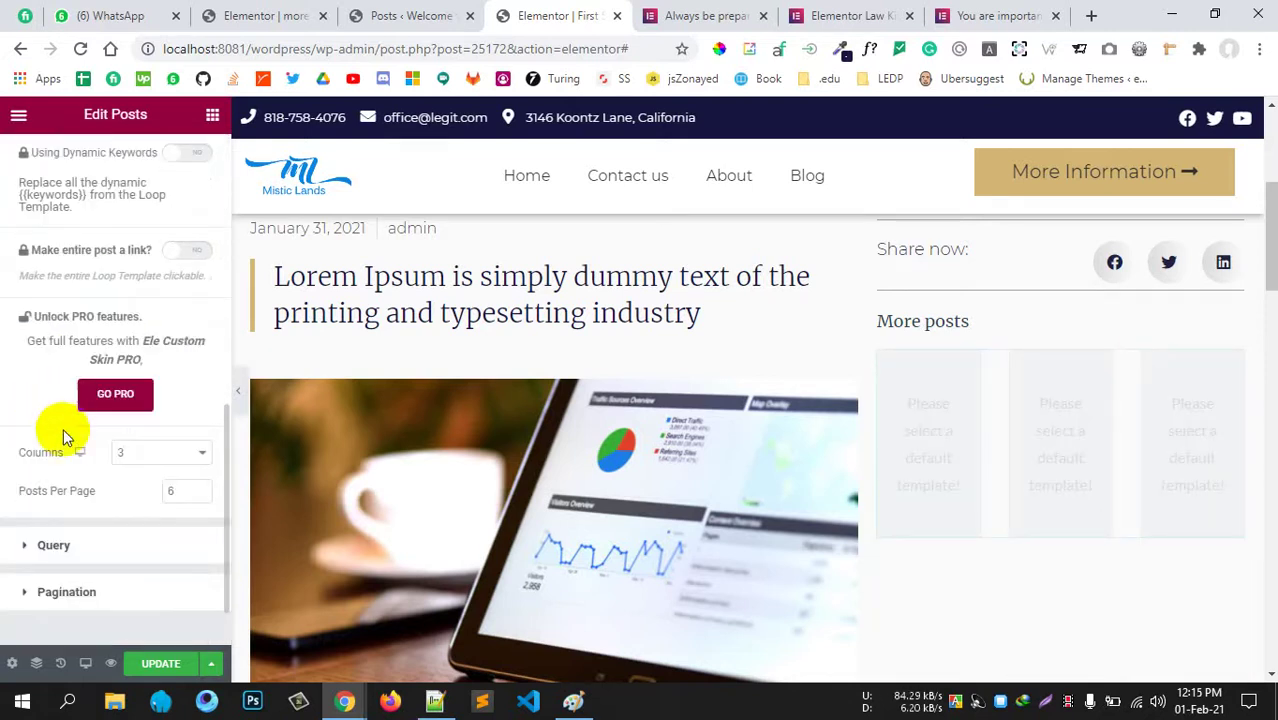
left_click(185, 460)
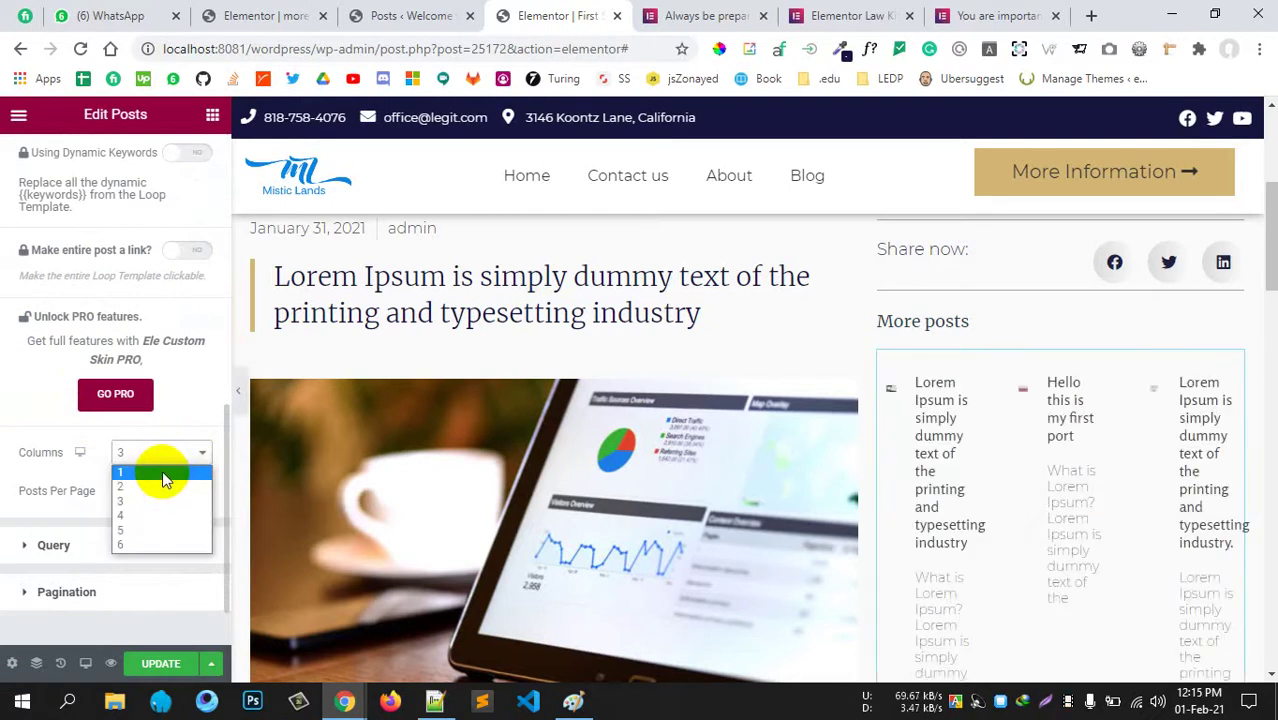
left_click(162, 471)
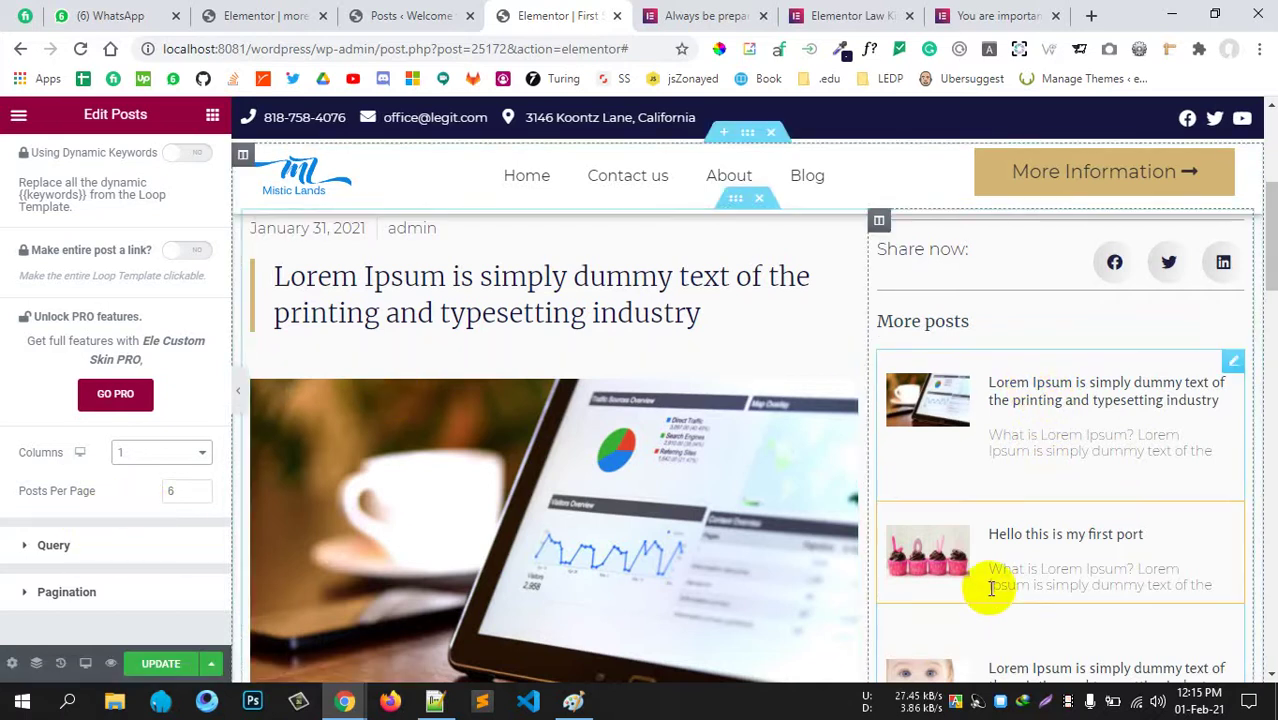
scroll(984, 580, "down", 5)
scroll(988, 575, "up", 6)
scroll(990, 575, "down", 2)
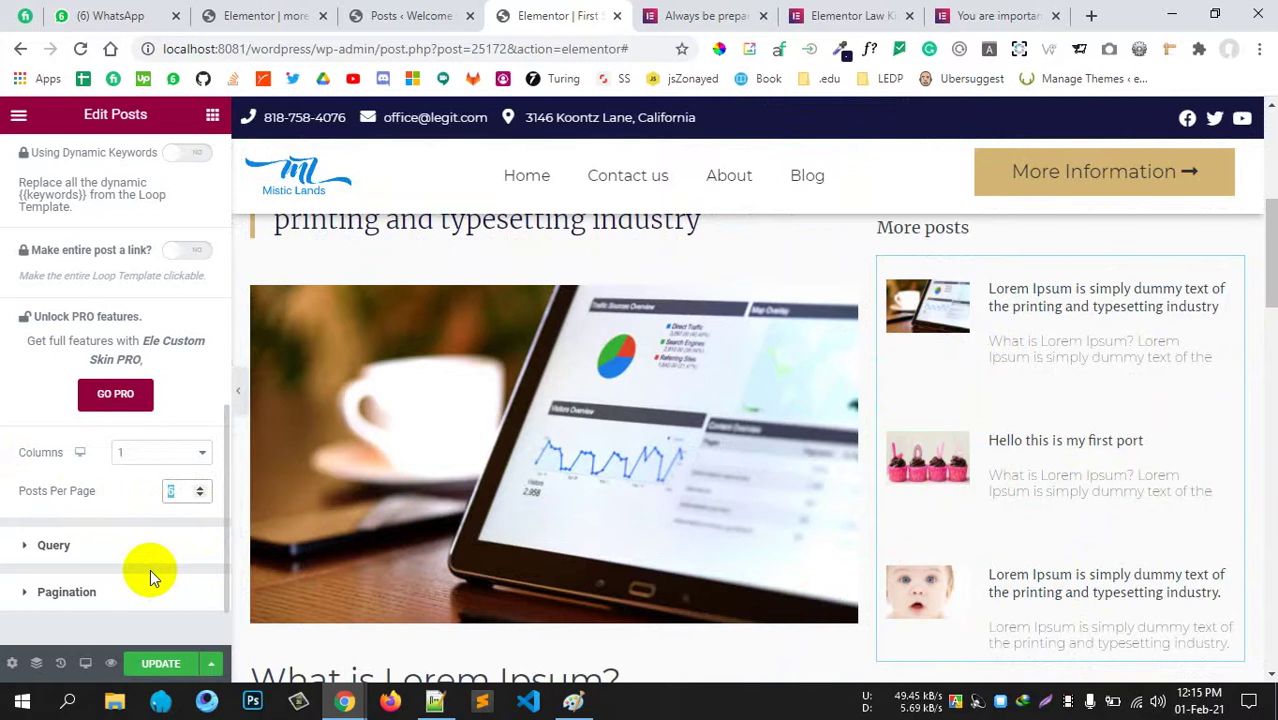
type("5")
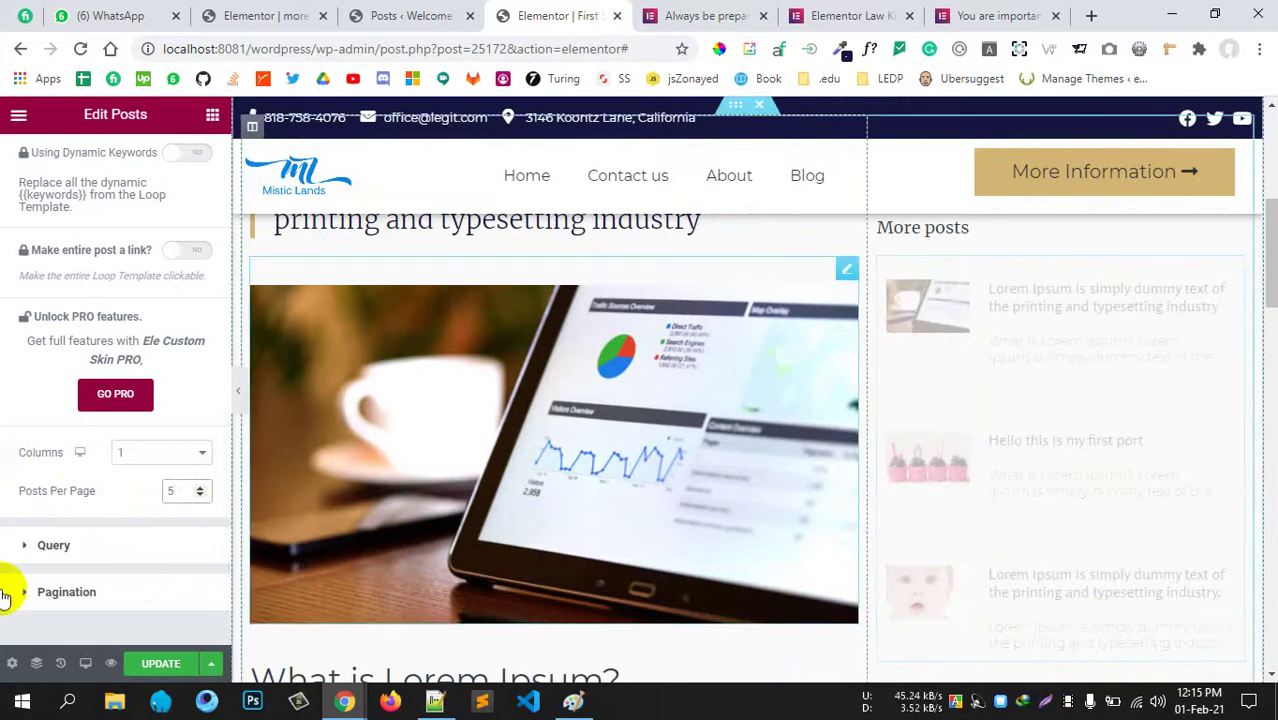
Examine the Posts widget's query settings, including the available Order, Order By and Date options.
left_click(107, 547)
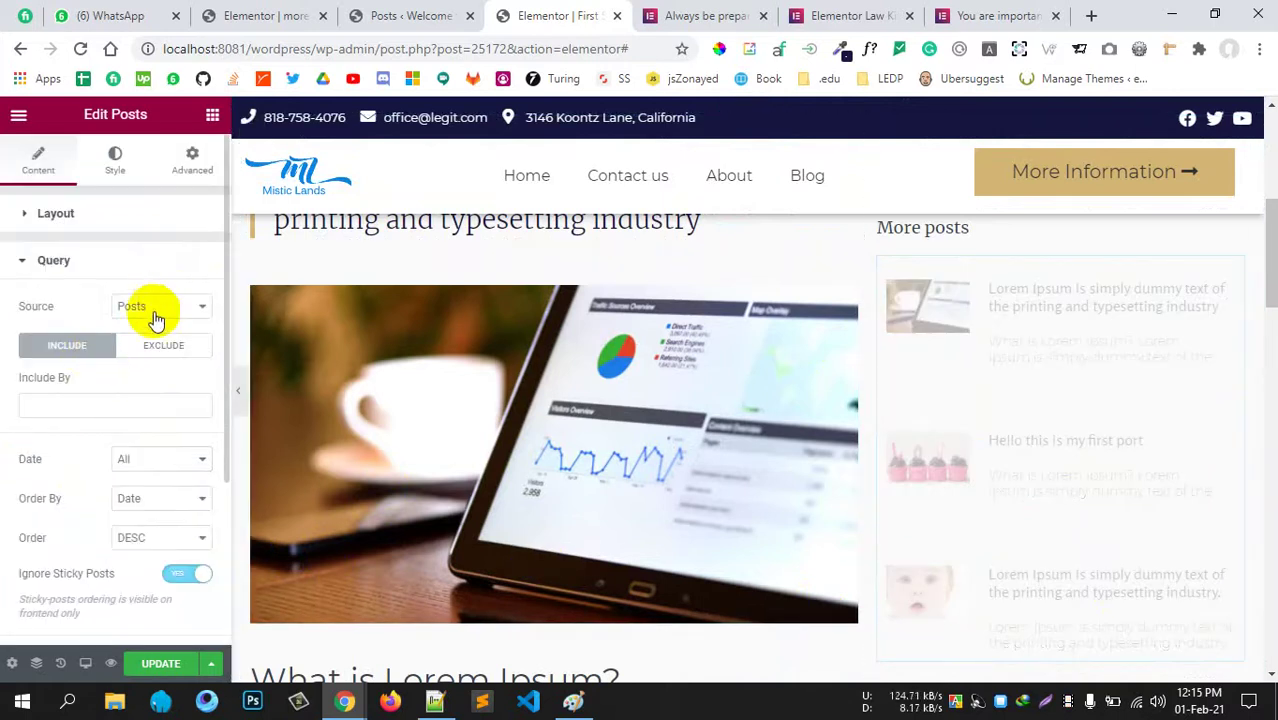
left_click(138, 540)
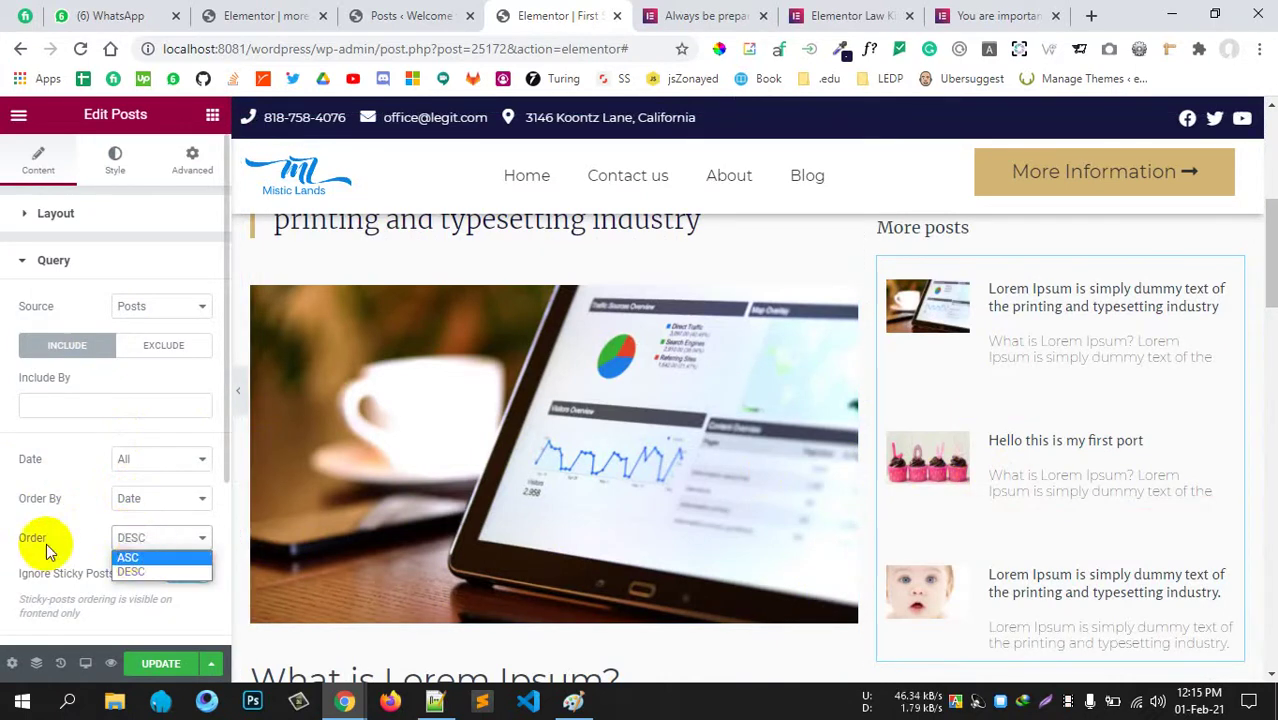
left_click(46, 548)
left_click(145, 504)
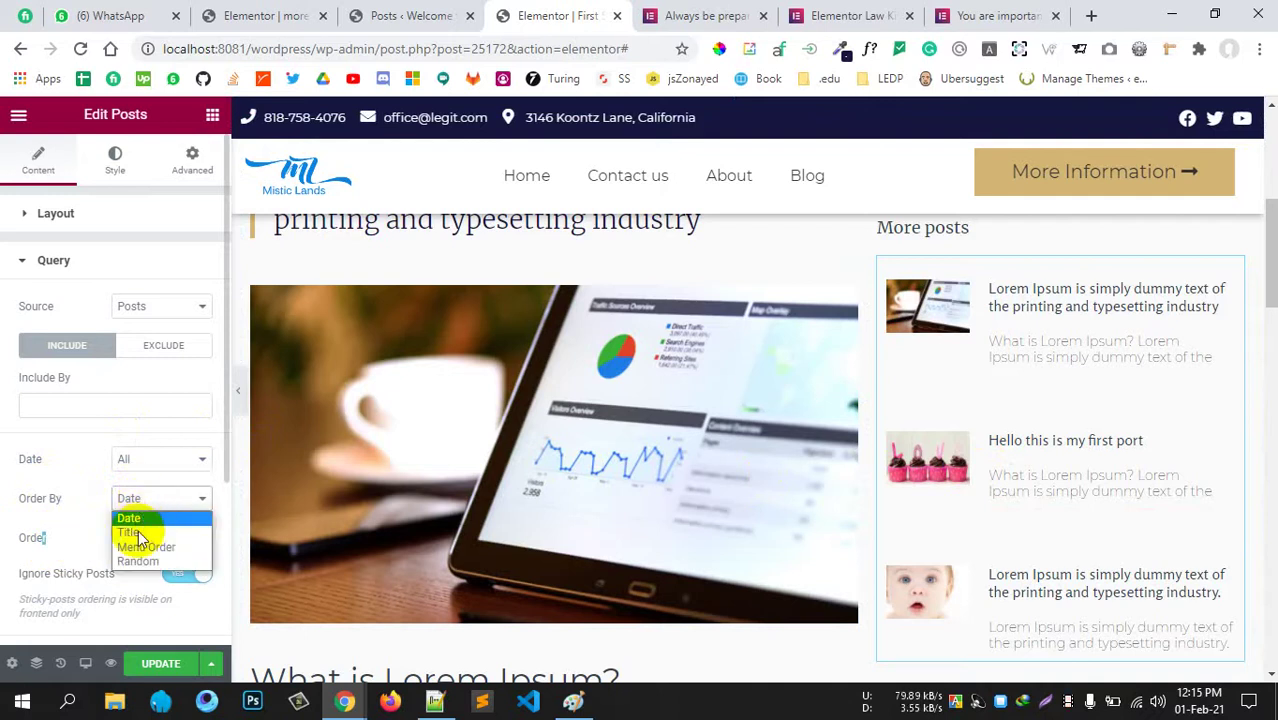
left_click(51, 493)
left_click(147, 463)
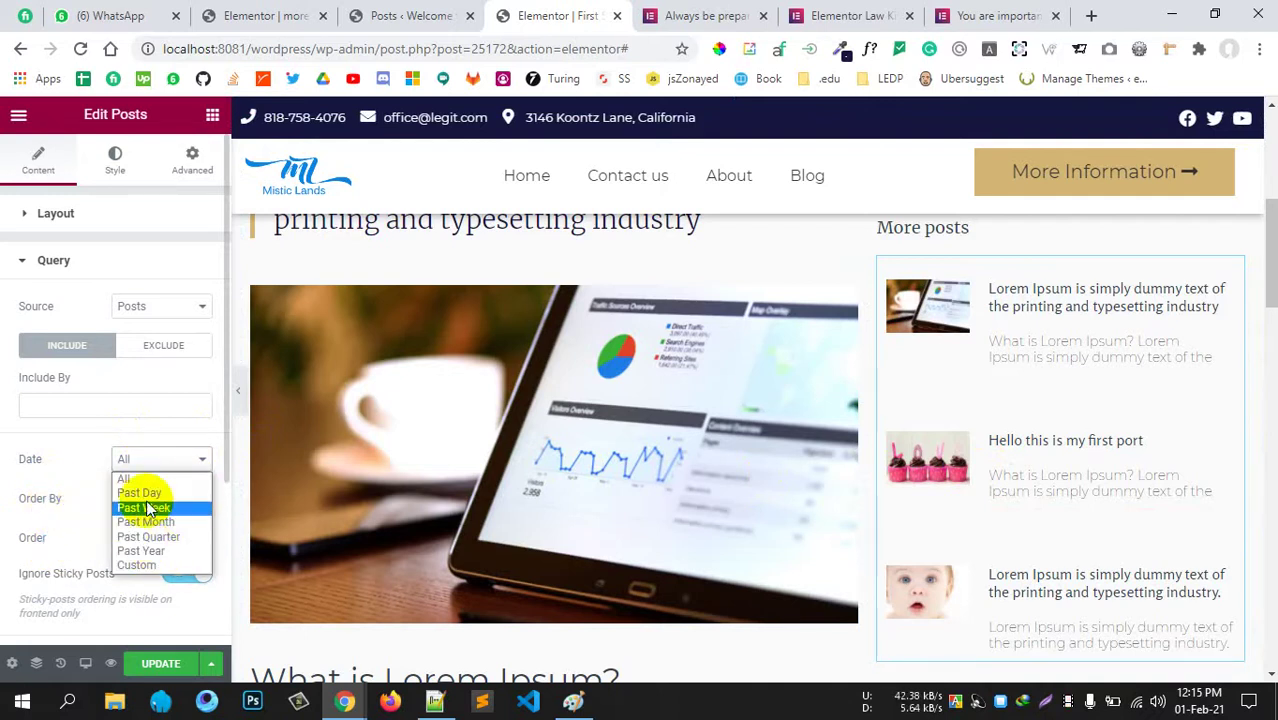
left_click(95, 463)
scroll(86, 451, "down", 3)
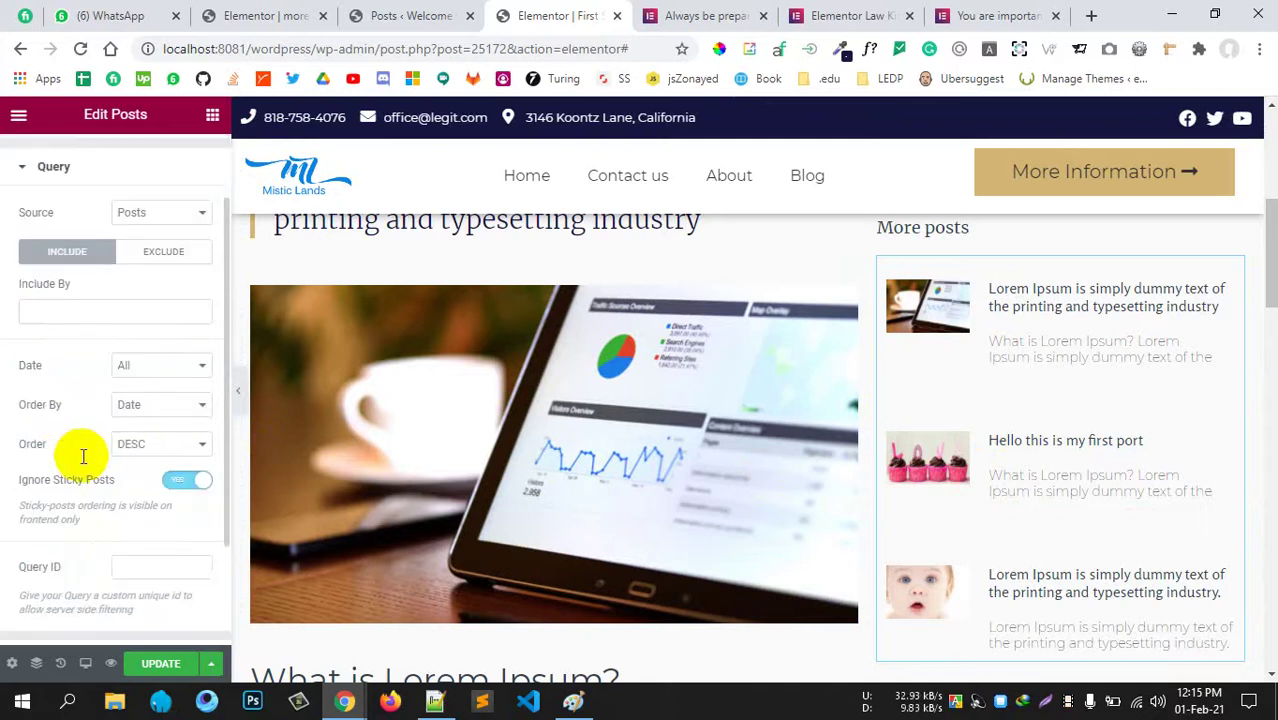
Update the single post template with a display condition that includes All Singular, and save the publish settings.
scroll(83, 456, "up", 1)
scroll(60, 486, "up", 2)
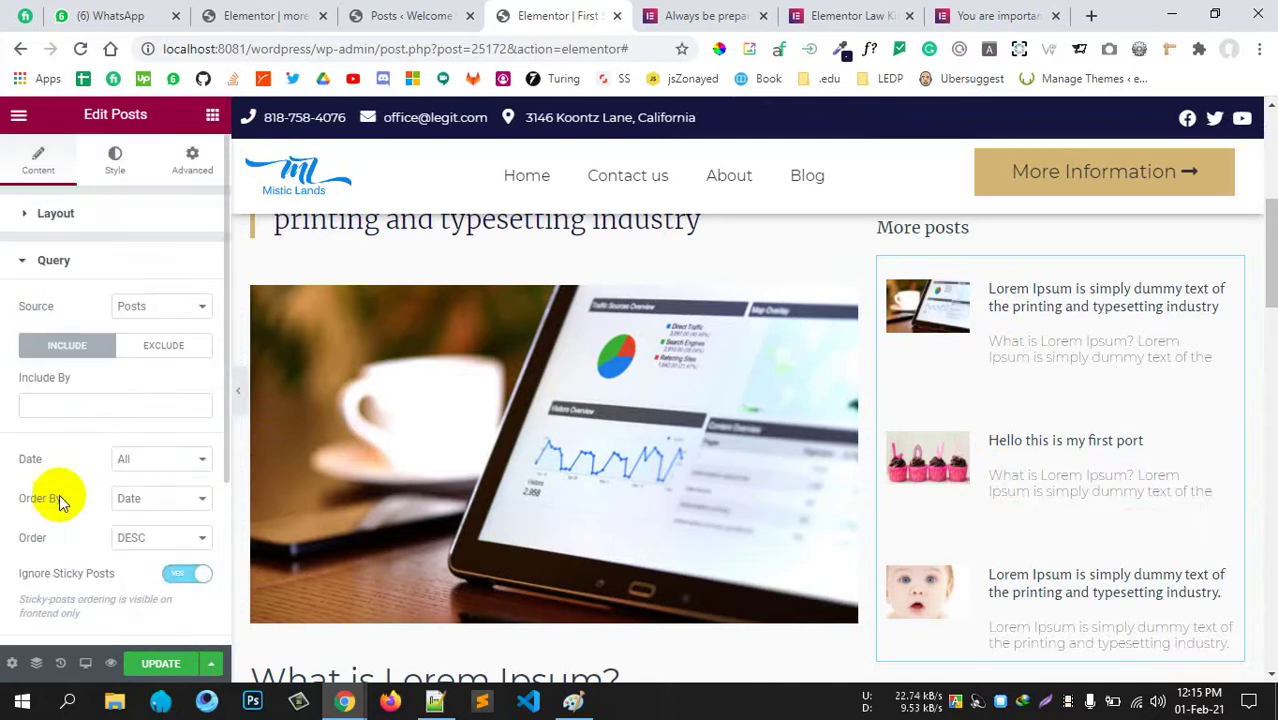
scroll(975, 502, "up", 1)
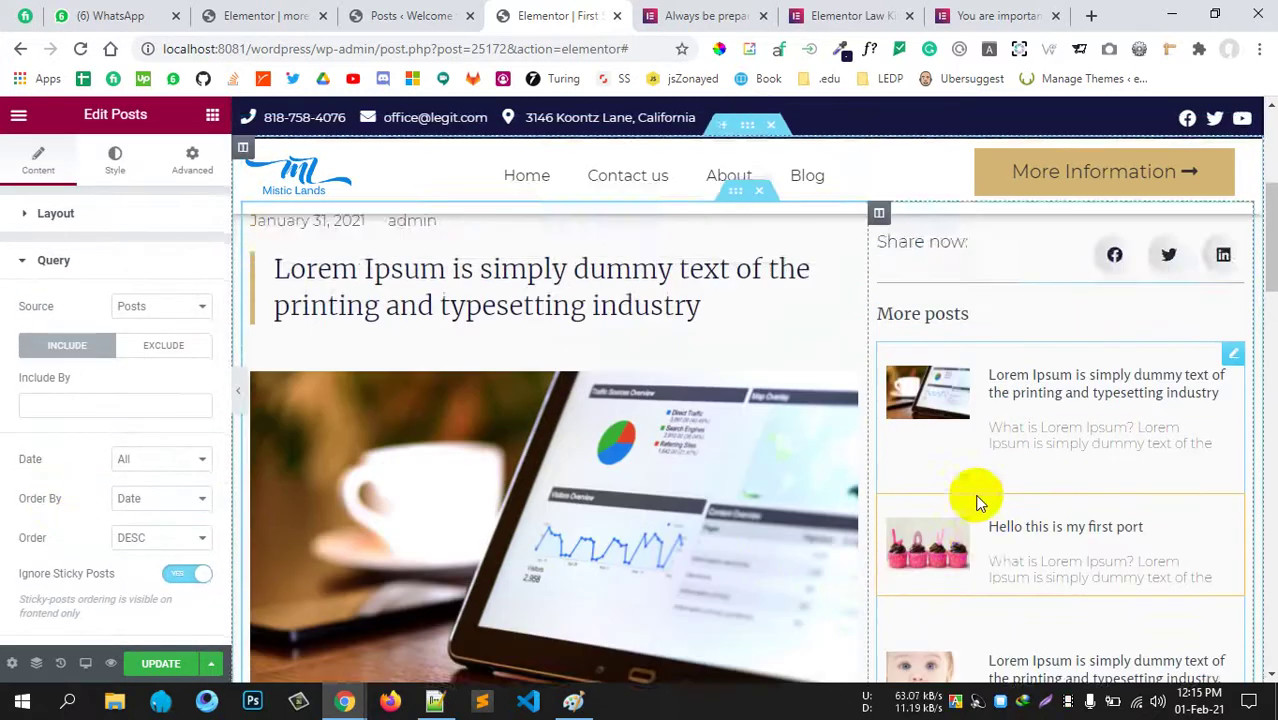
scroll(978, 503, "down", 3)
scroll(978, 505, "up", 3)
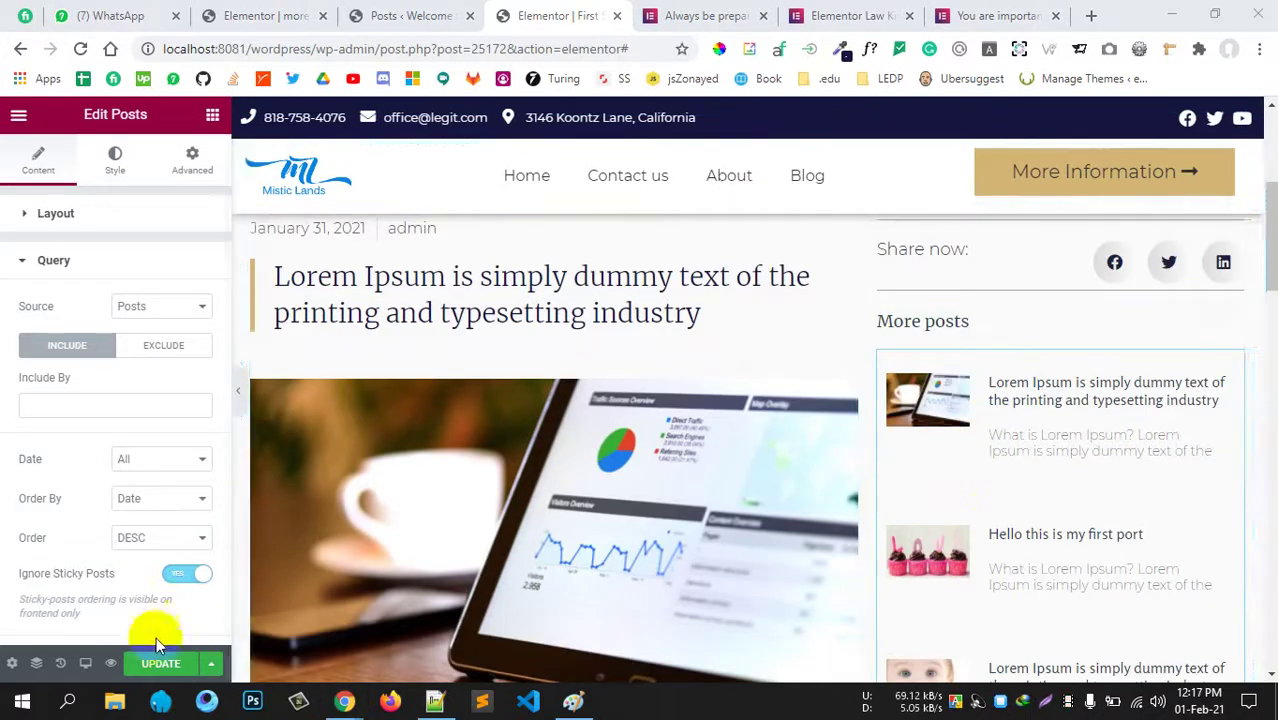
left_click(157, 665)
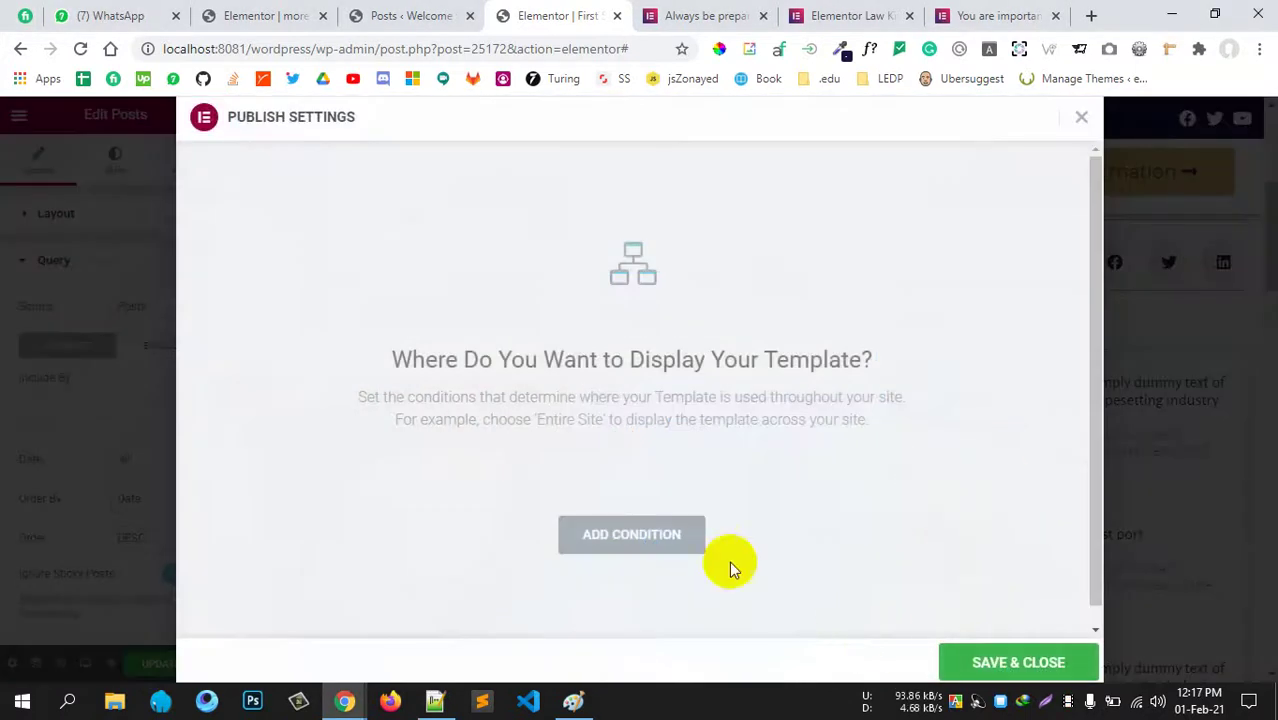
left_click(686, 548)
scroll(620, 440, "down", 1)
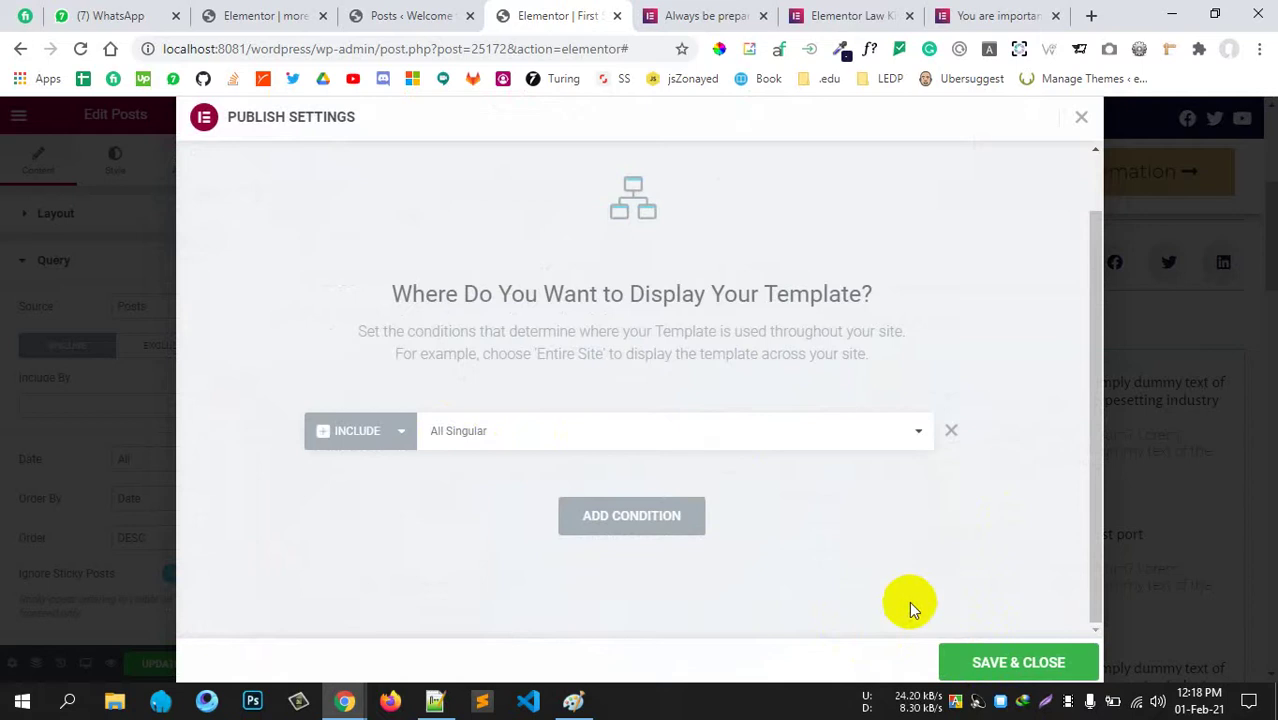
left_click(1046, 670)
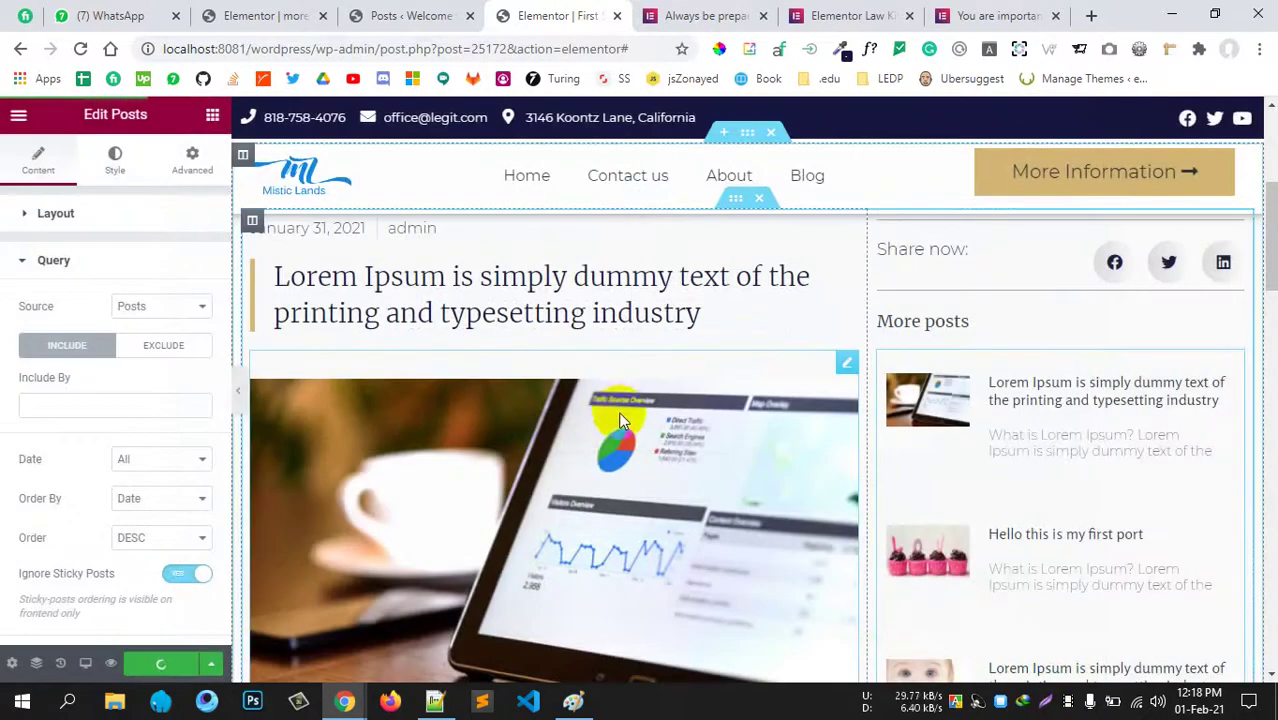
Review the template from the title banner down to the empty area below the post content.
scroll(694, 475, "down", 4)
scroll(694, 472, "up", 6)
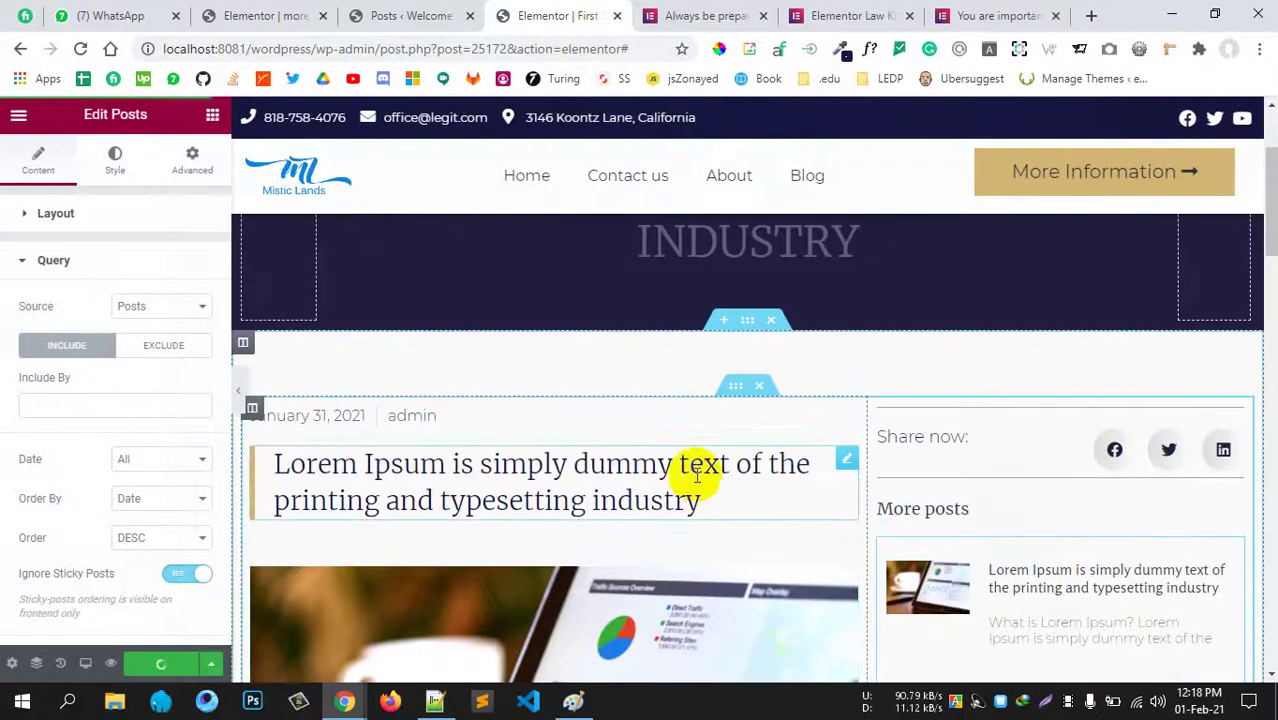
scroll(603, 572, "up", 2)
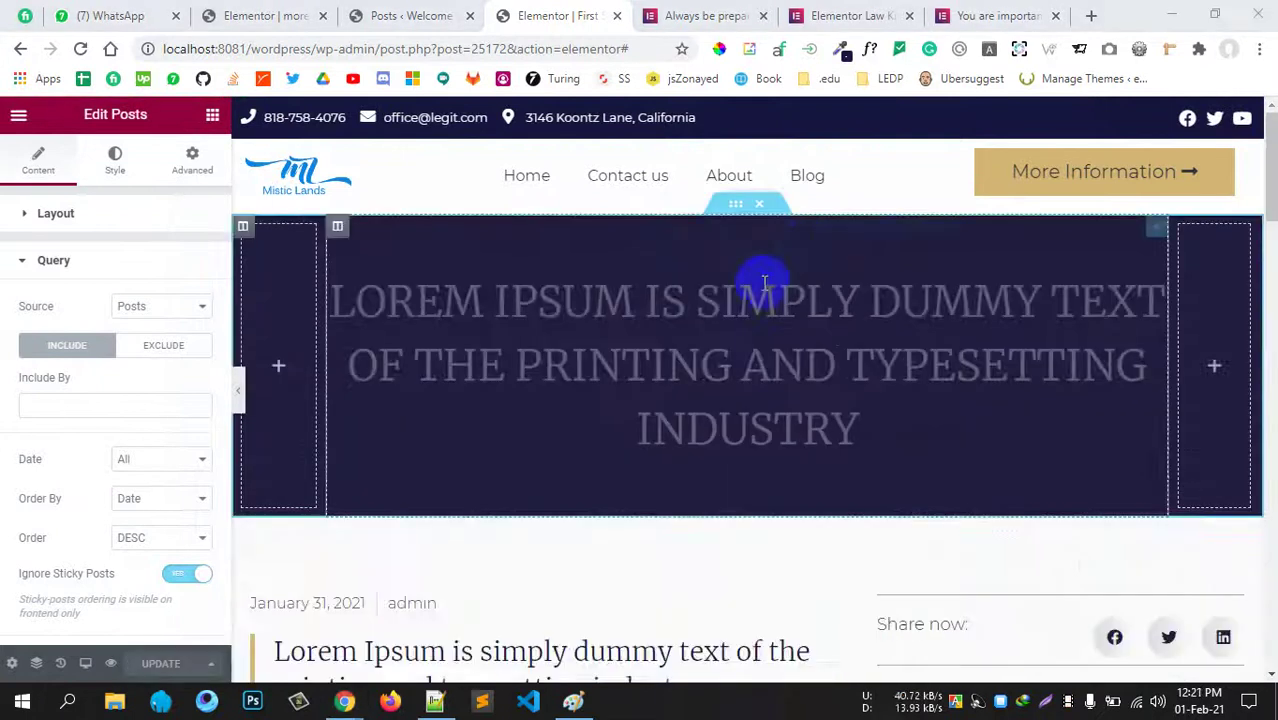
scroll(884, 422, "down", 8)
scroll(770, 350, "down", 4)
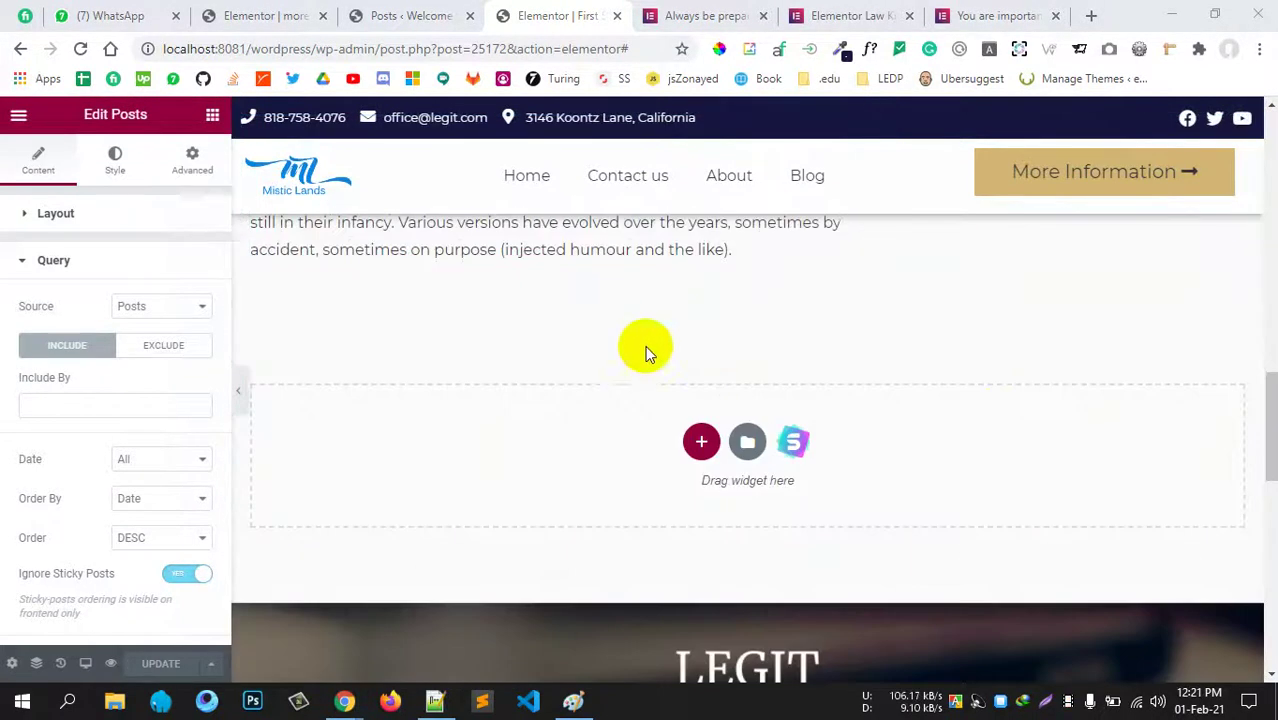
scroll(722, 399, "up", 3)
scroll(585, 448, "down", 2)
scroll(575, 466, "up", 1)
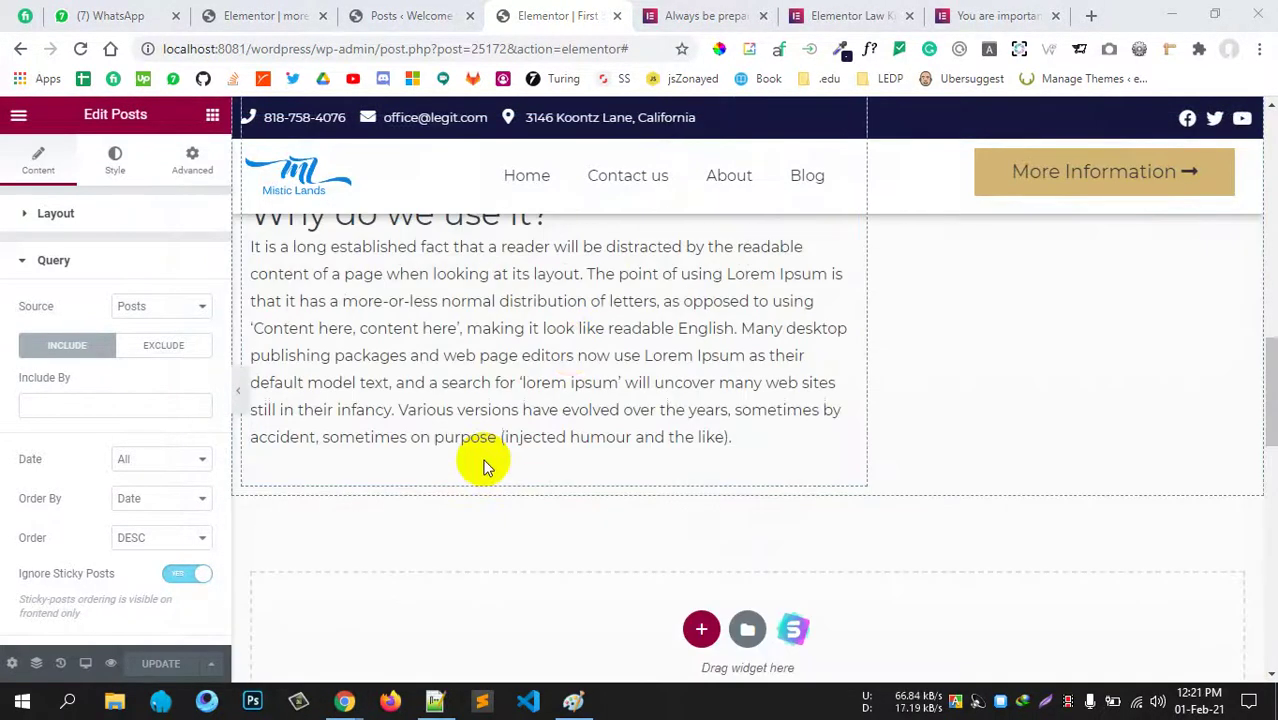
Open the widget list and examine the previous/next post navigation below the content on the reference post page.
left_click(134, 245)
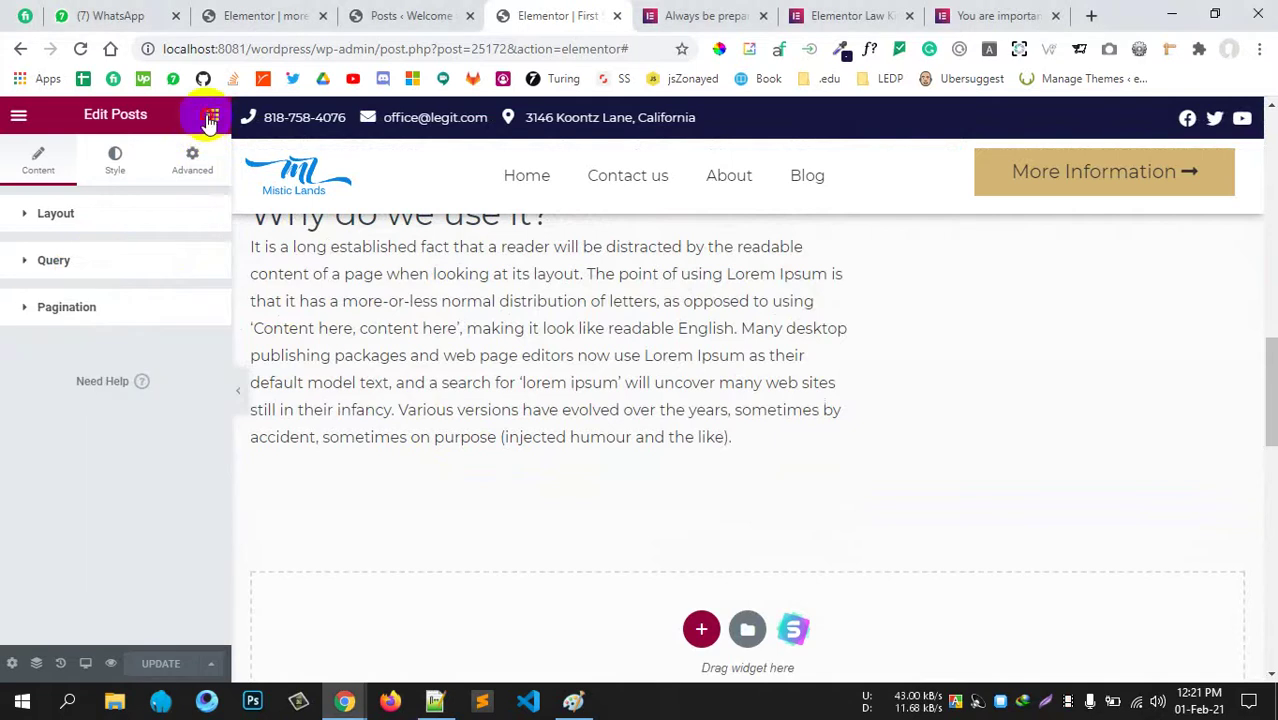
left_click(210, 118)
scroll(442, 417, "down", 2)
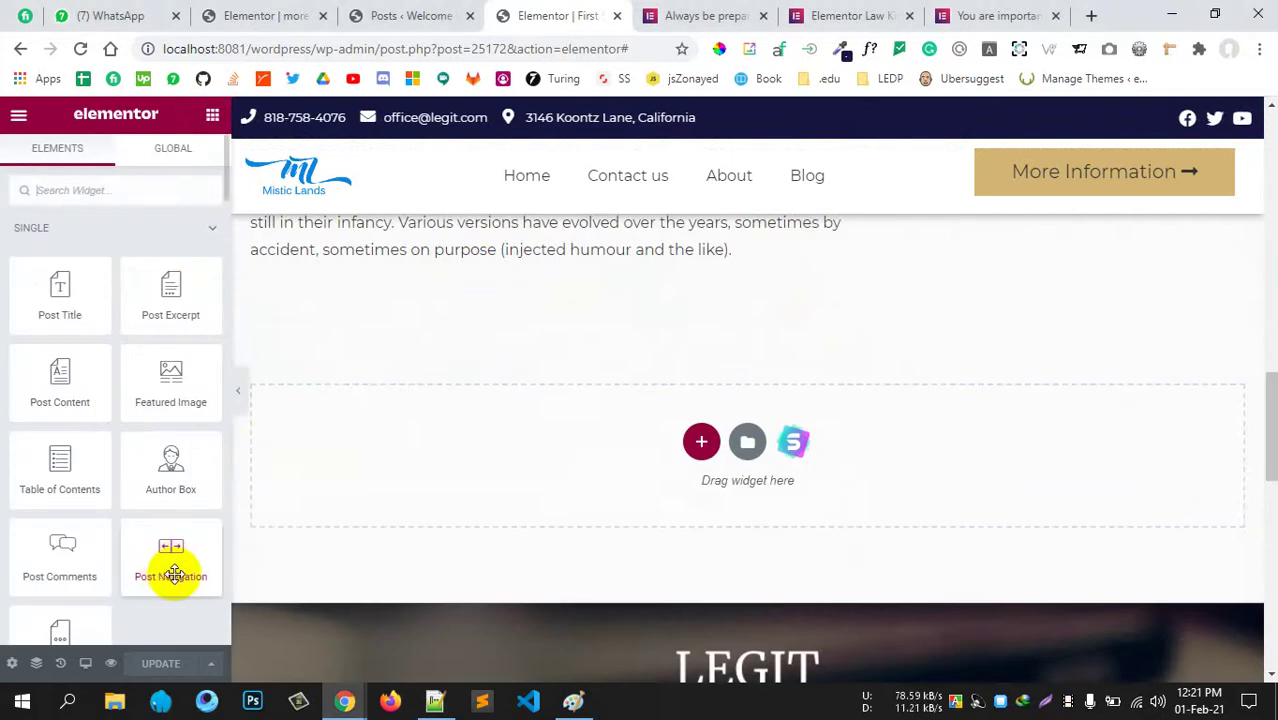
scroll(353, 511, "up", 2)
scroll(612, 523, "down", 1)
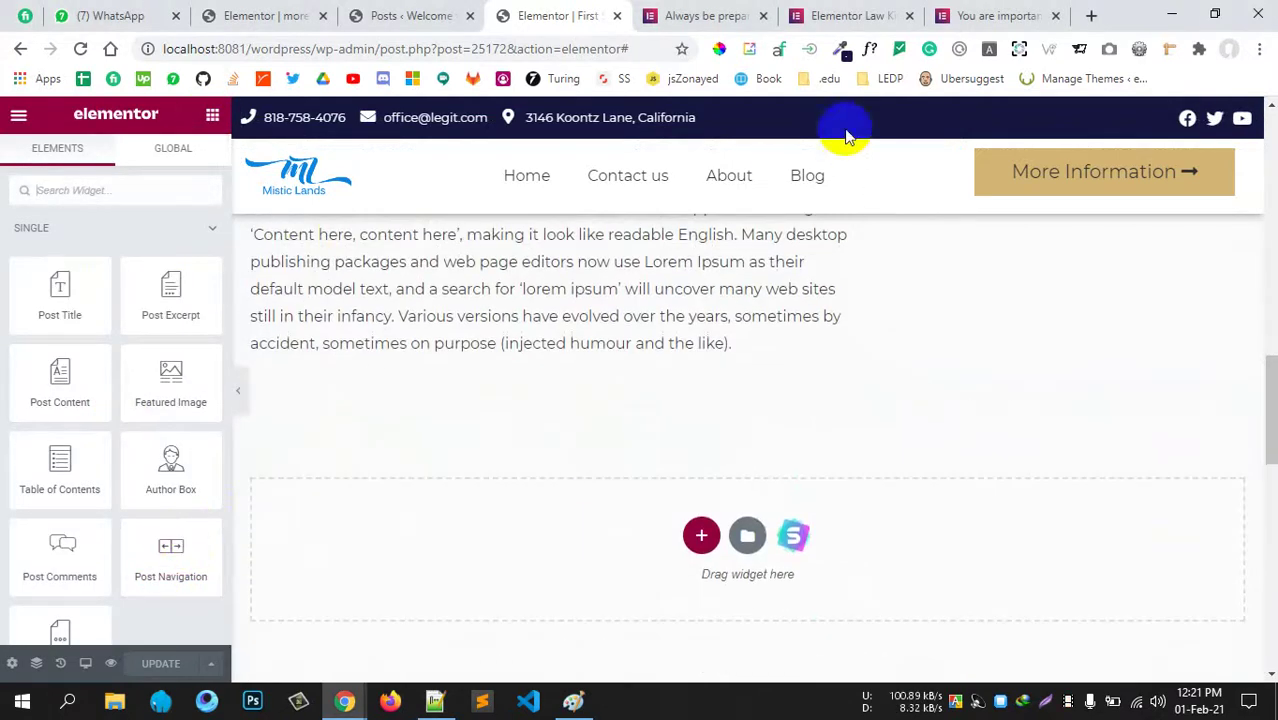
left_click(981, 16)
scroll(690, 335, "down", 5)
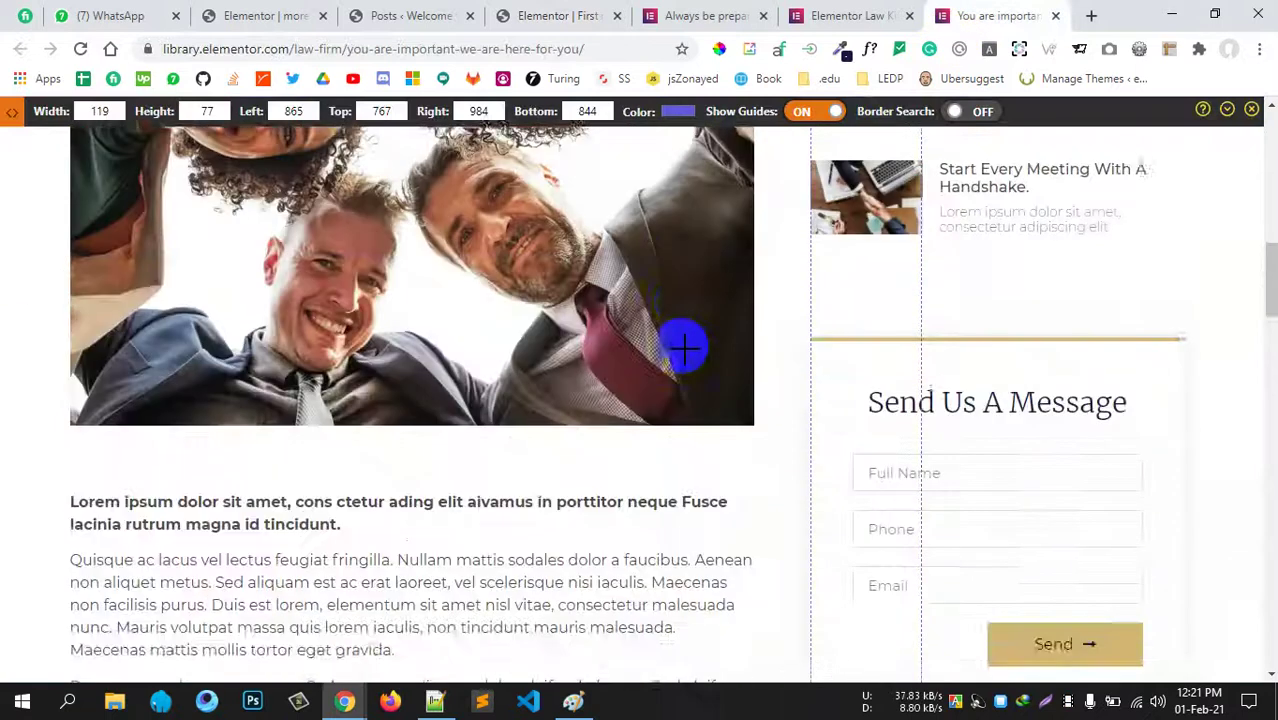
scroll(688, 335, "down", 10)
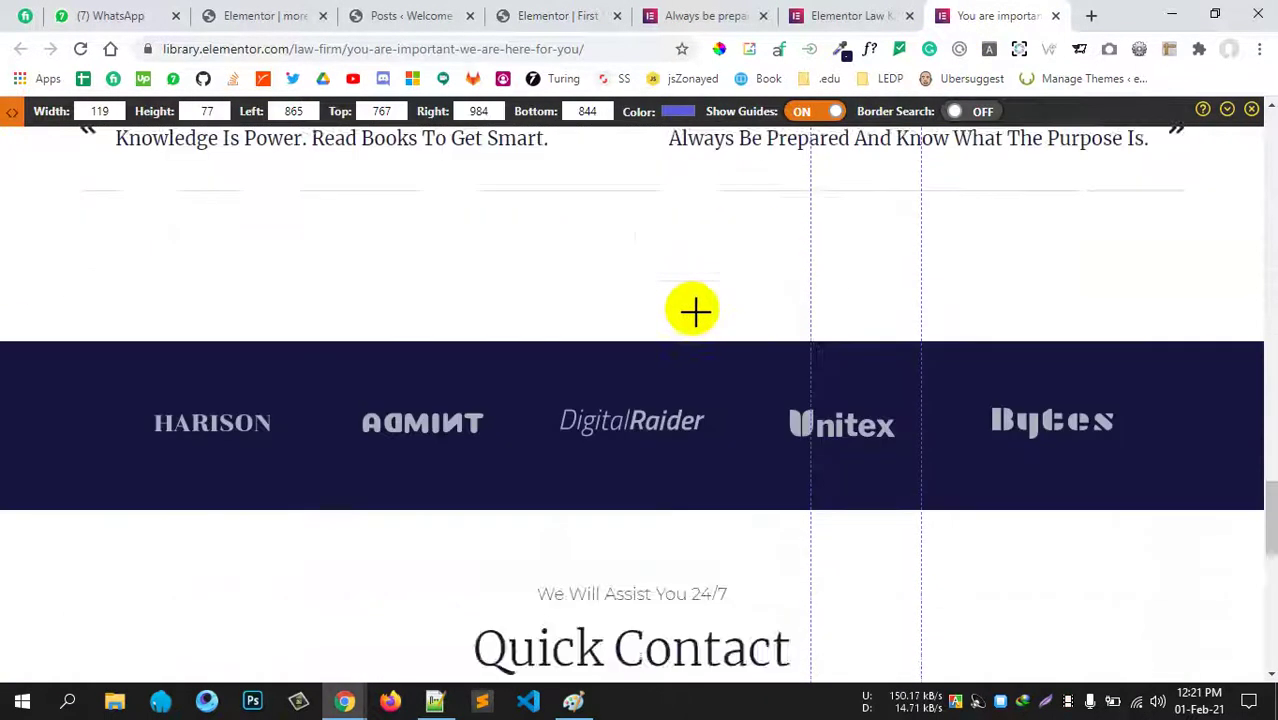
scroll(695, 311, "up", 4)
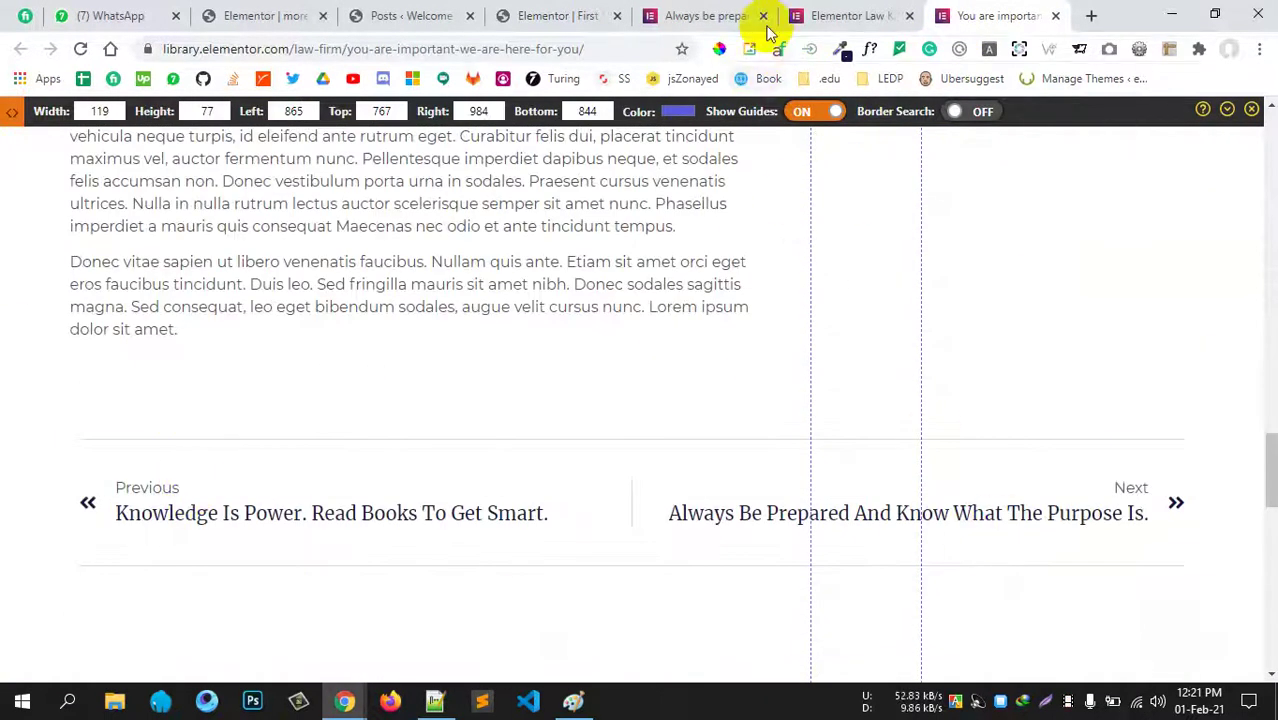
left_click(712, 20)
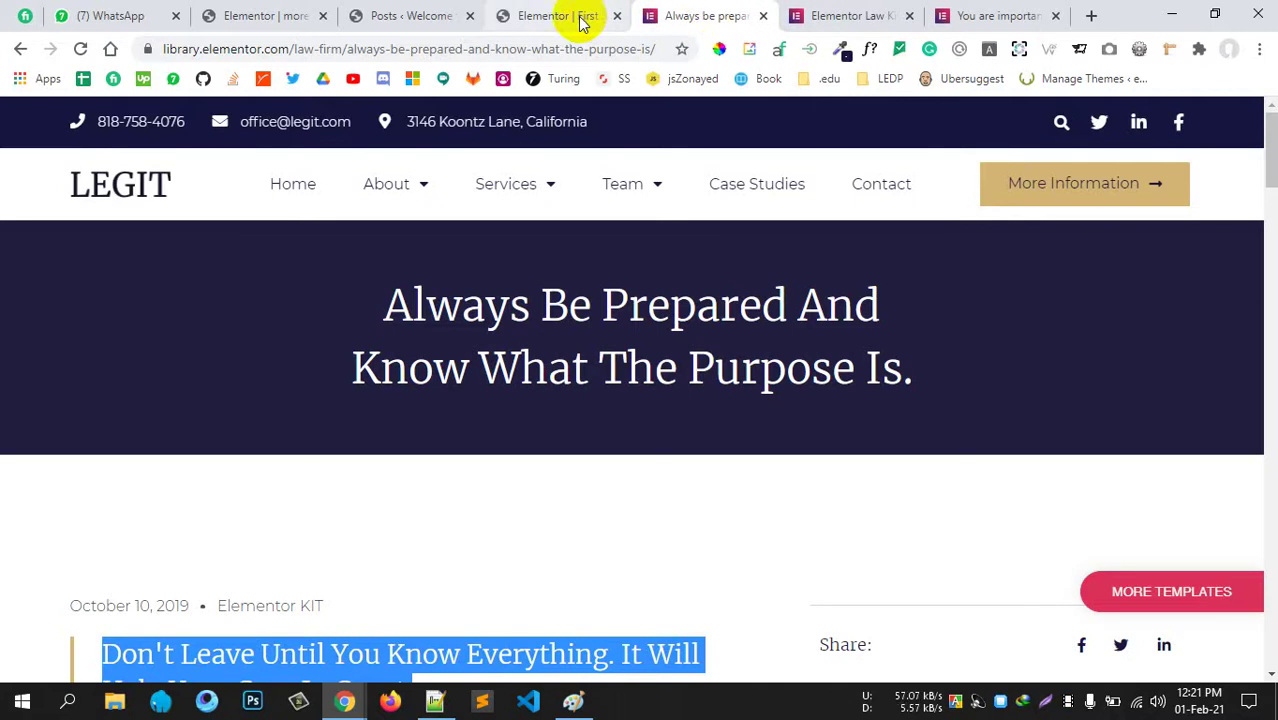
Add a Post Navigation widget in a new section below the post content of the template.
left_click(583, 22)
scroll(162, 516, "down", 1)
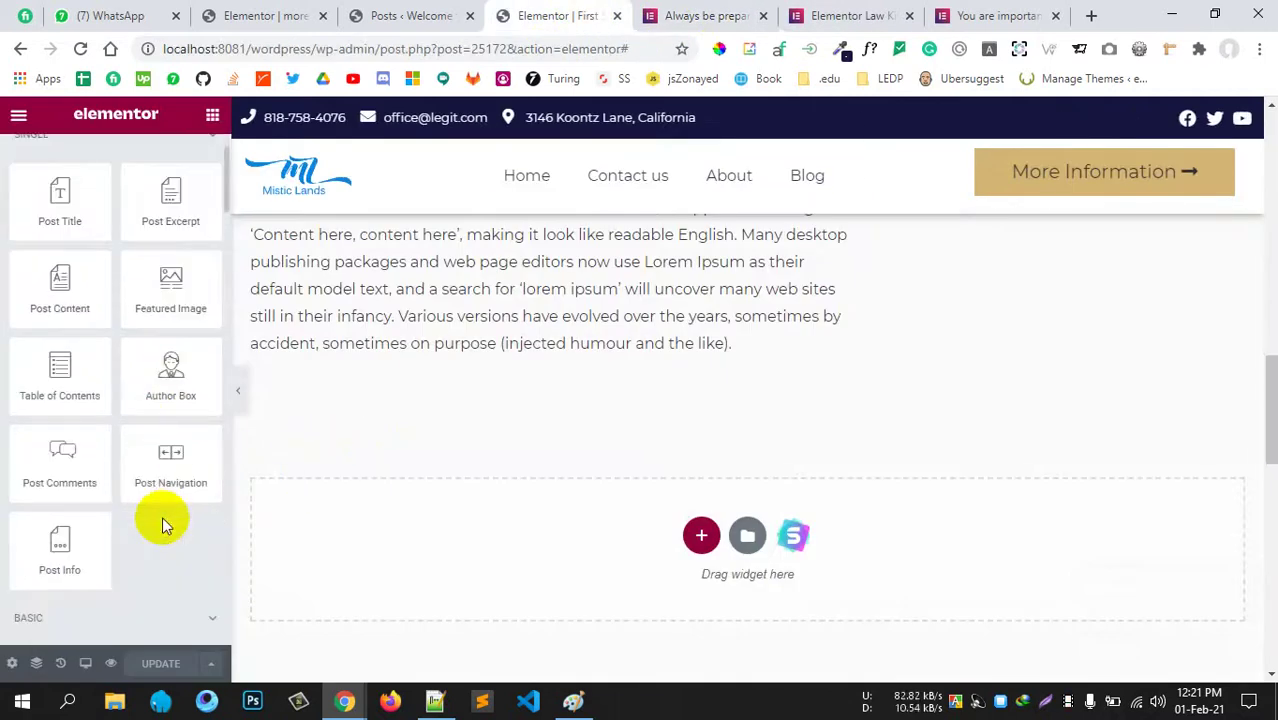
left_click_drag(165, 462, 695, 552)
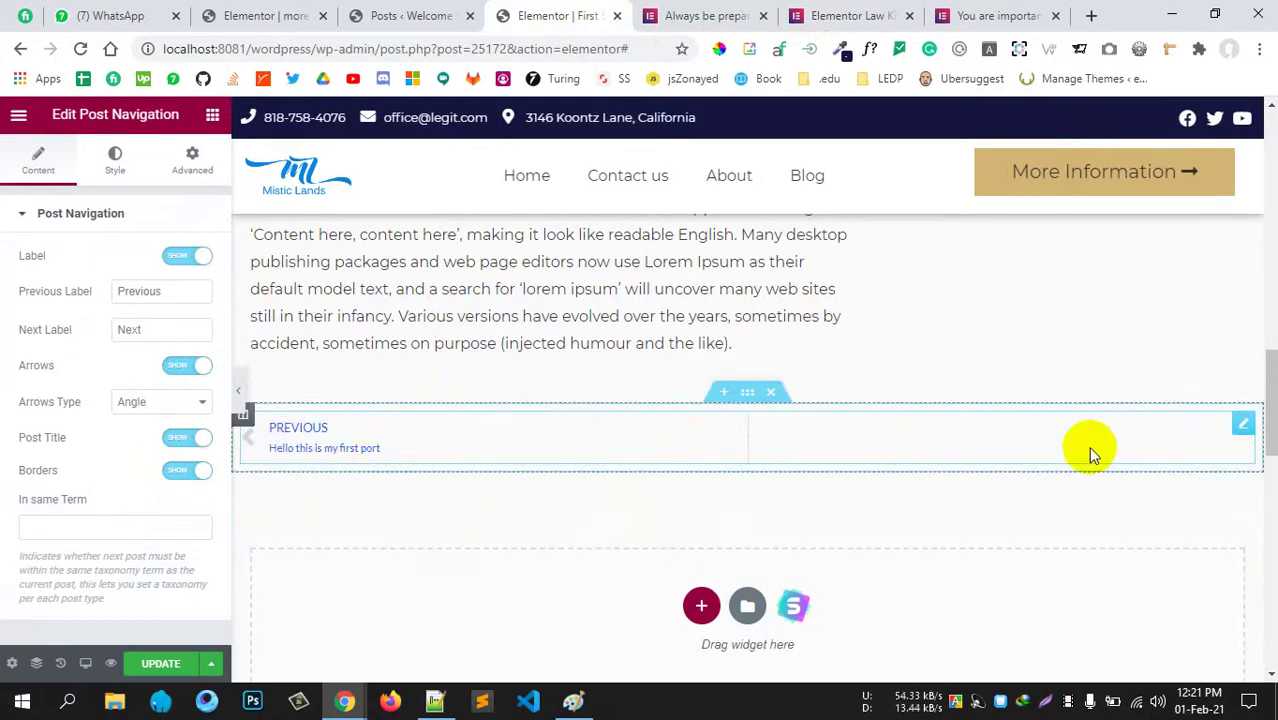
Examine the Post Navigation widget's content settings, including its labels, arrows, post title and borders.
scroll(1082, 453, "up", 2)
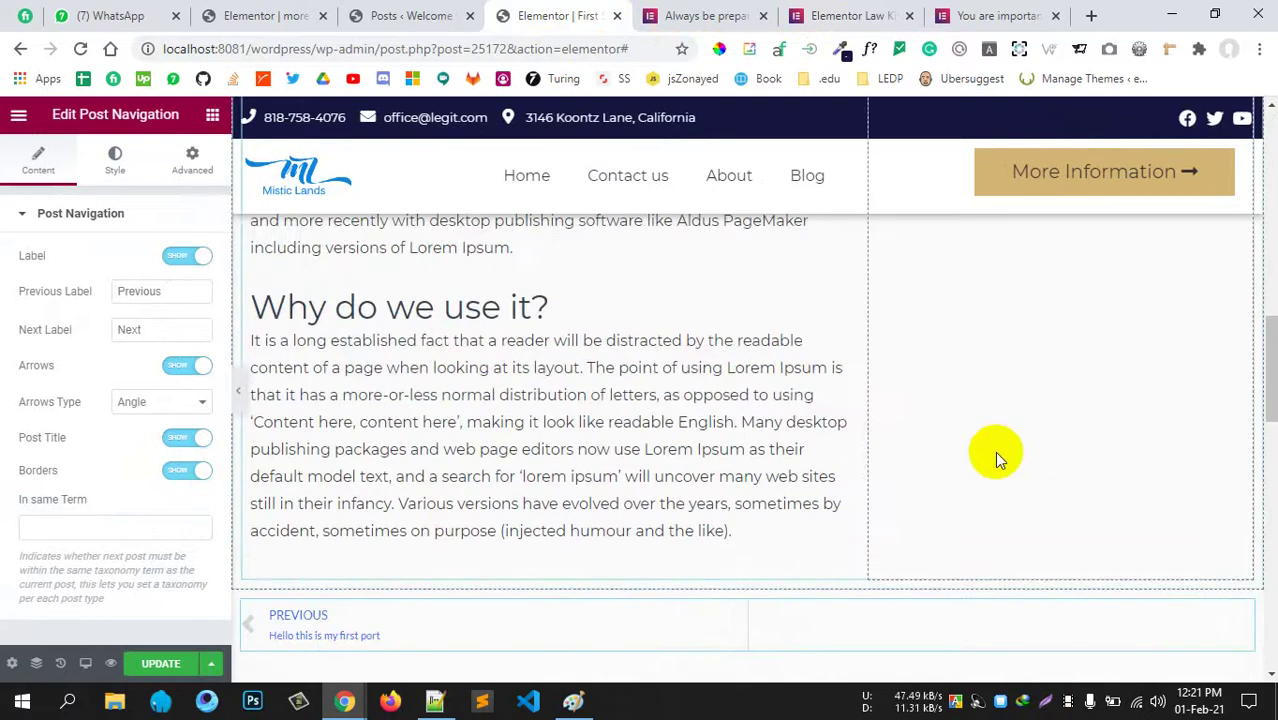
scroll(993, 451, "down", 3)
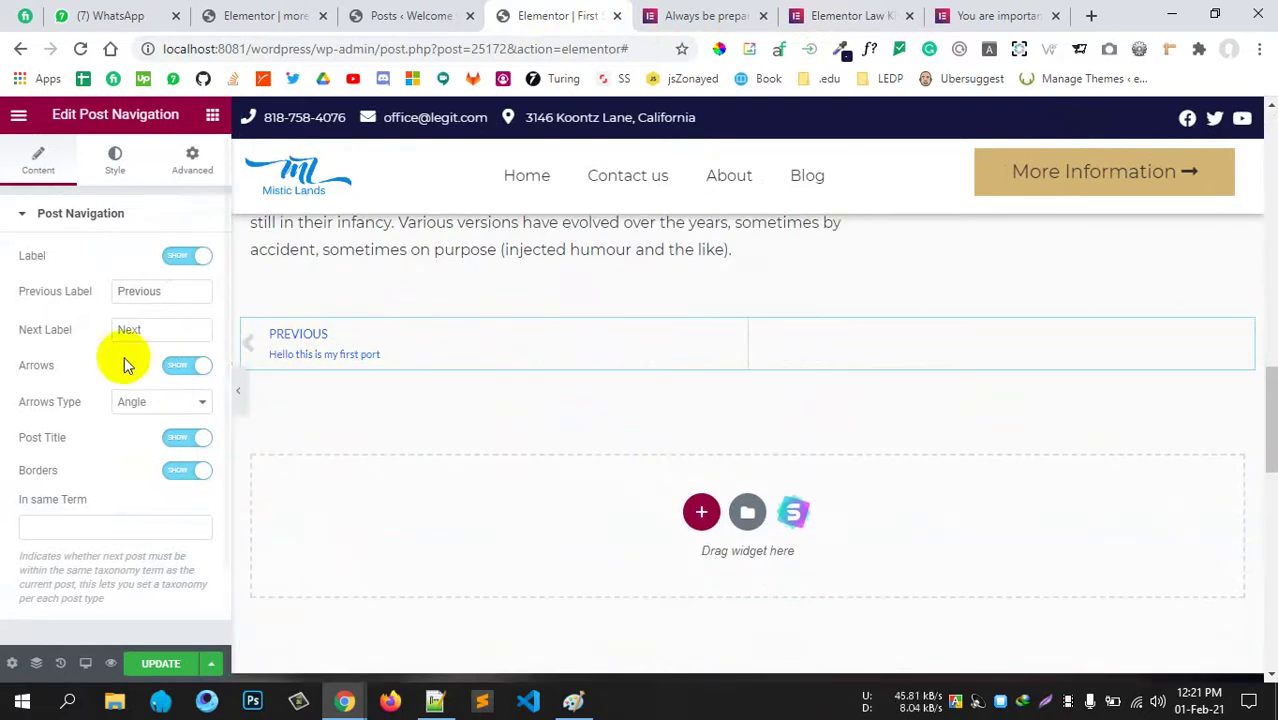
scroll(88, 315, "down", 1)
scroll(75, 335, "up", 1)
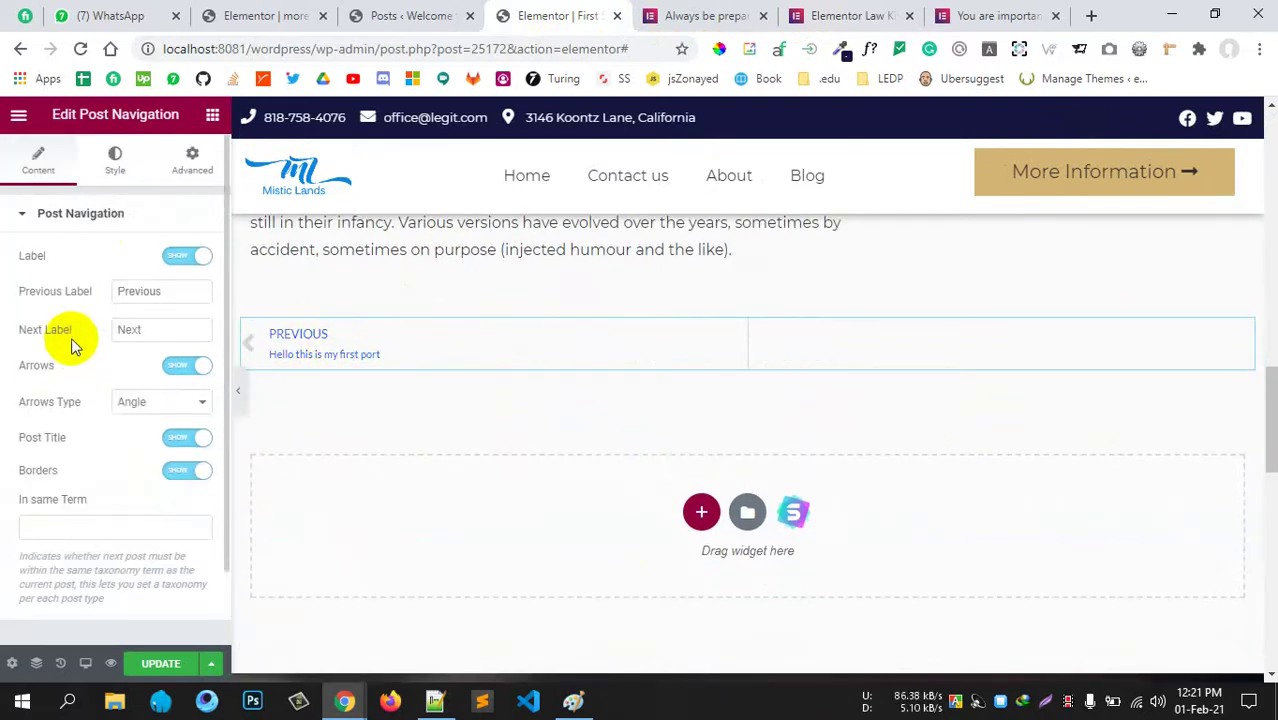
left_click(101, 224)
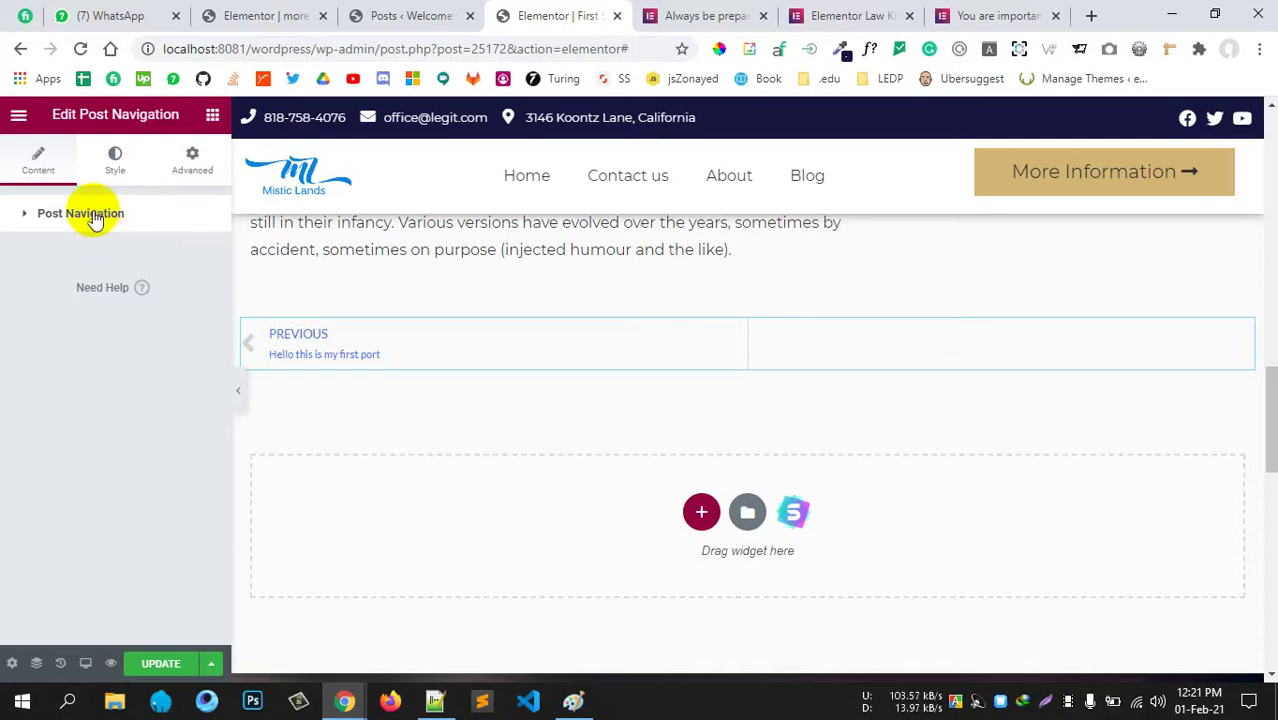
left_click(95, 218)
Check the reference post's navigation again and save the template with the Post Navigation widget.
left_click(970, 15)
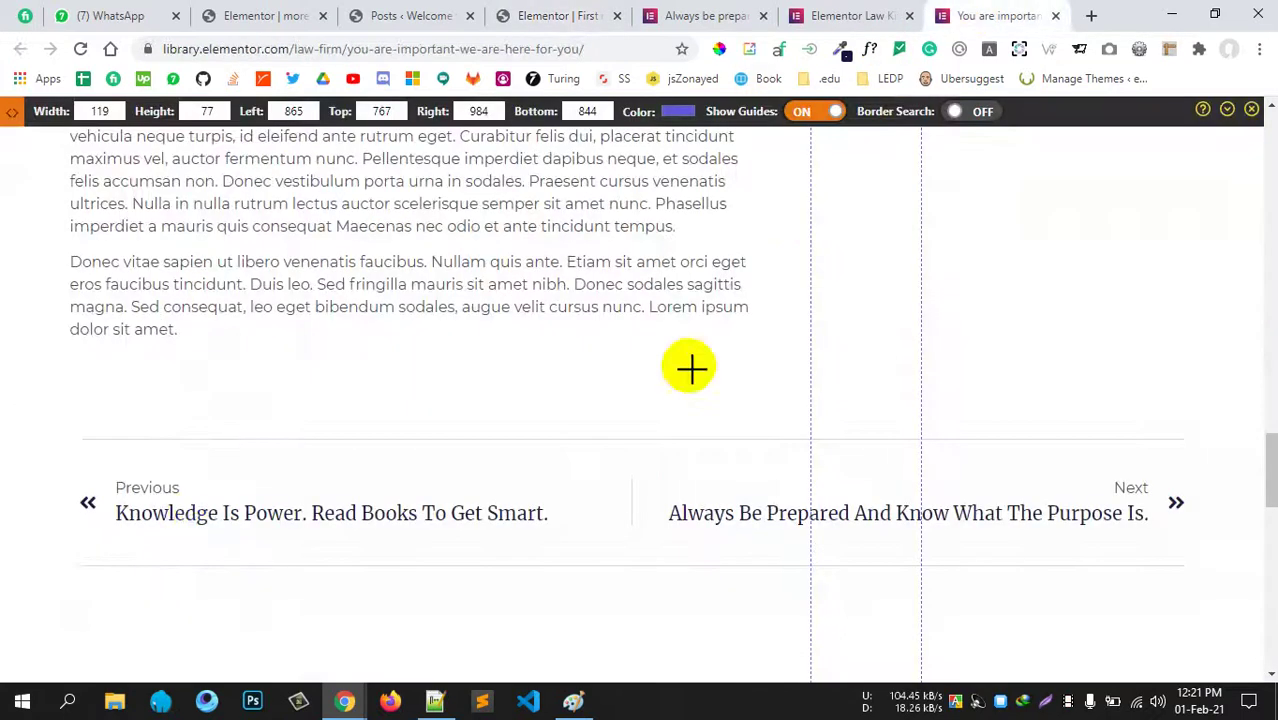
left_click(845, 16)
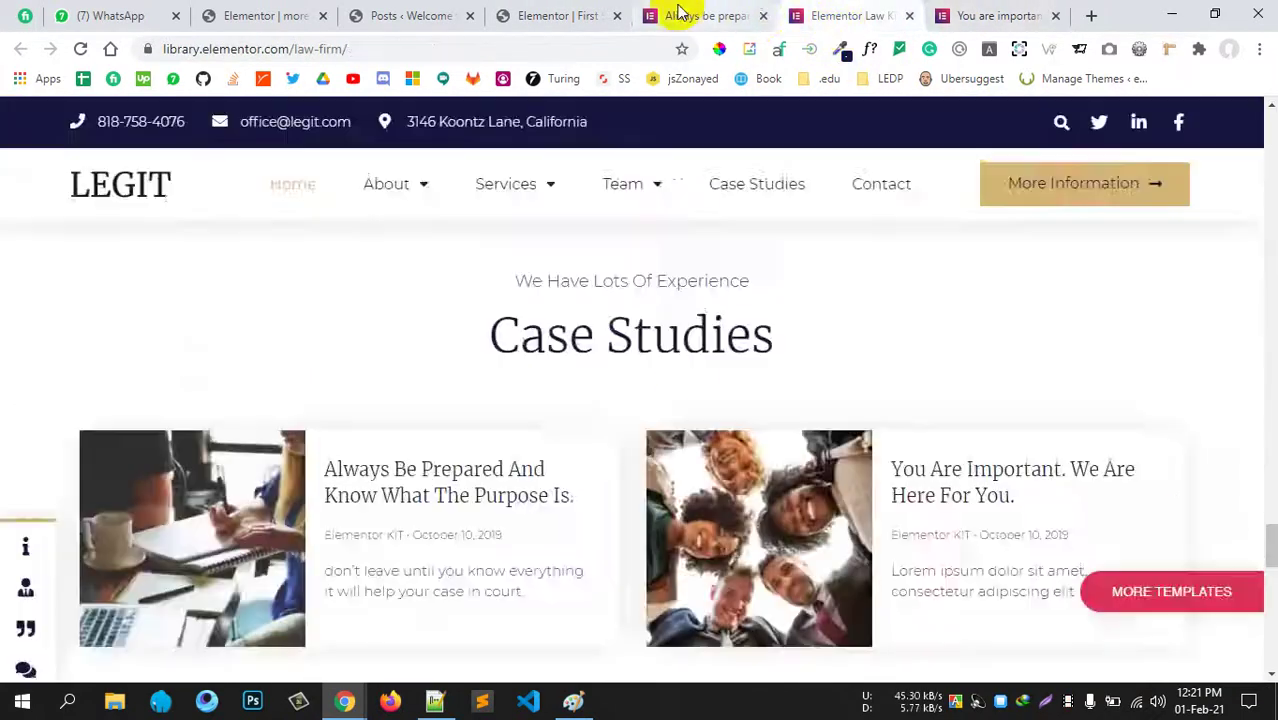
left_click(583, 14)
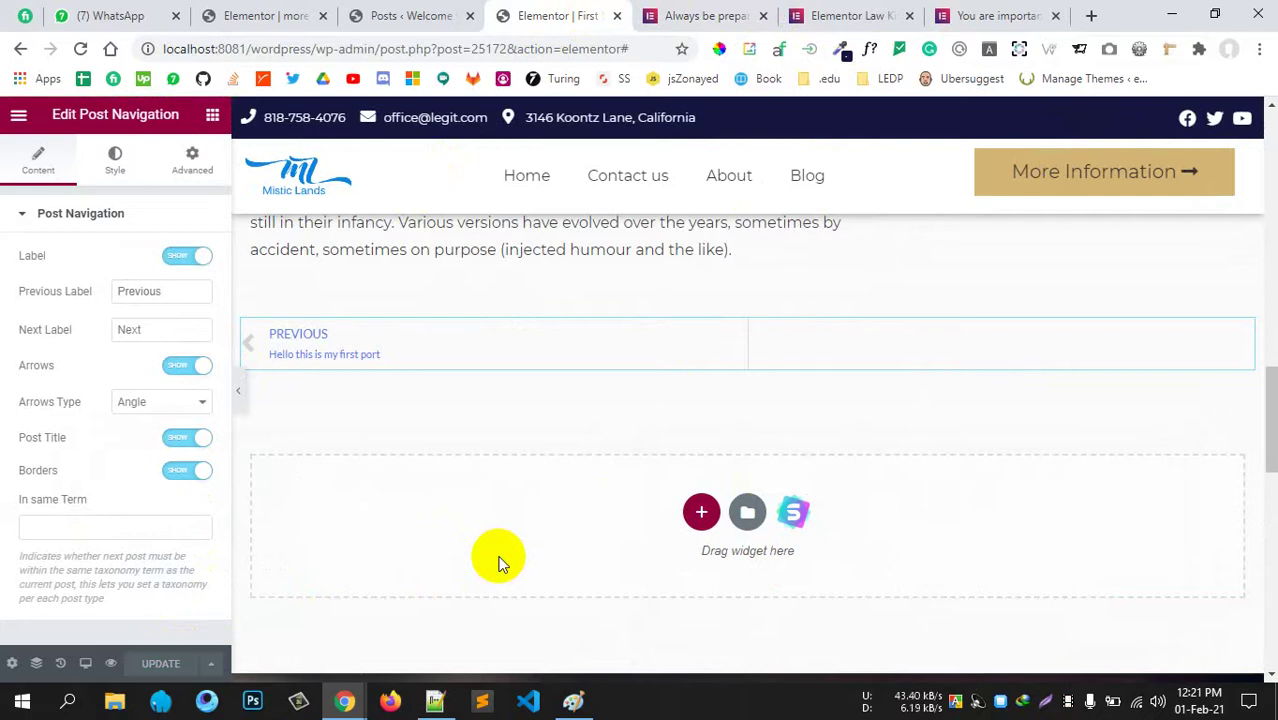
View the first post in the WordPress Posts list as a live page in a new browser tab.
scroll(545, 515, "up", 10)
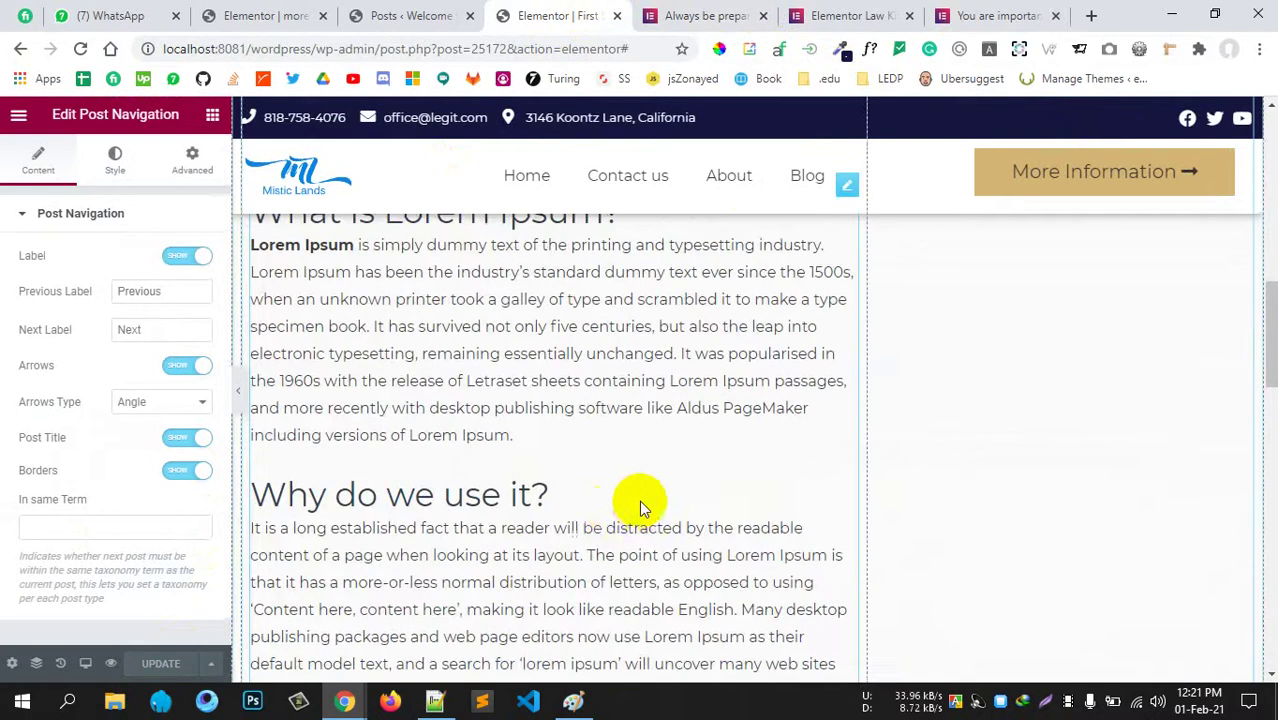
scroll(603, 522, "up", 5)
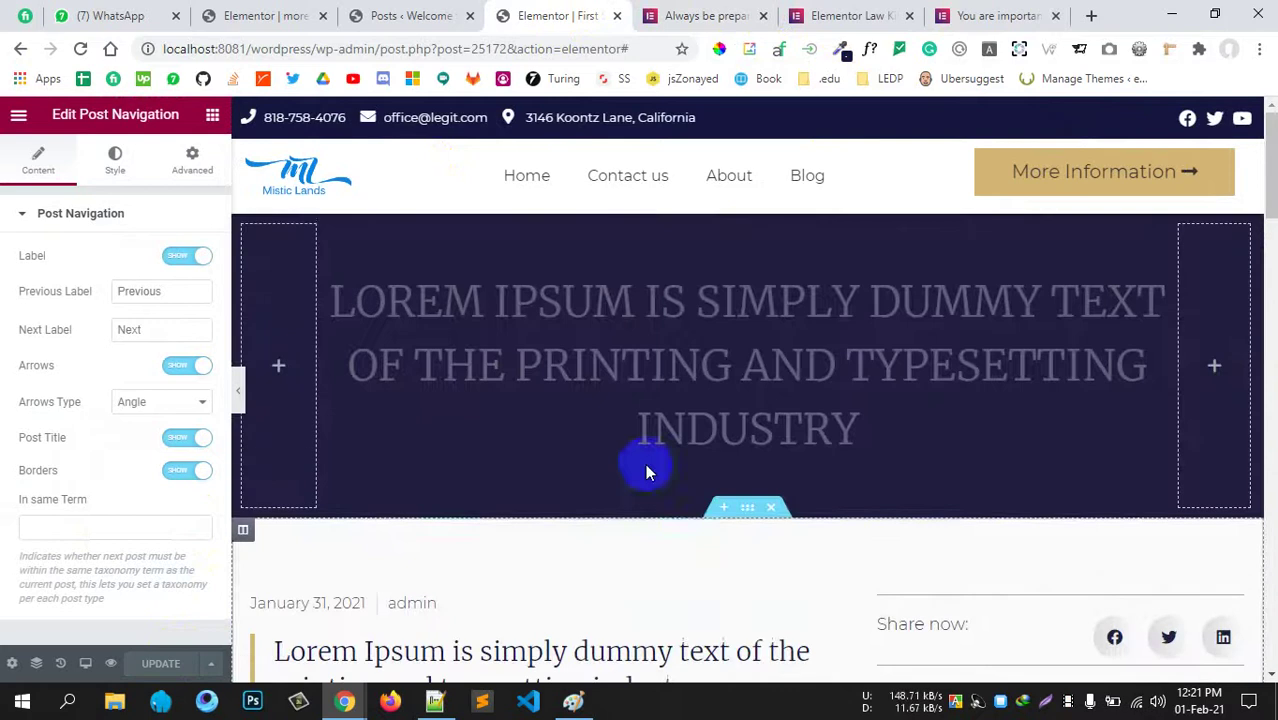
scroll(642, 465, "down", 4)
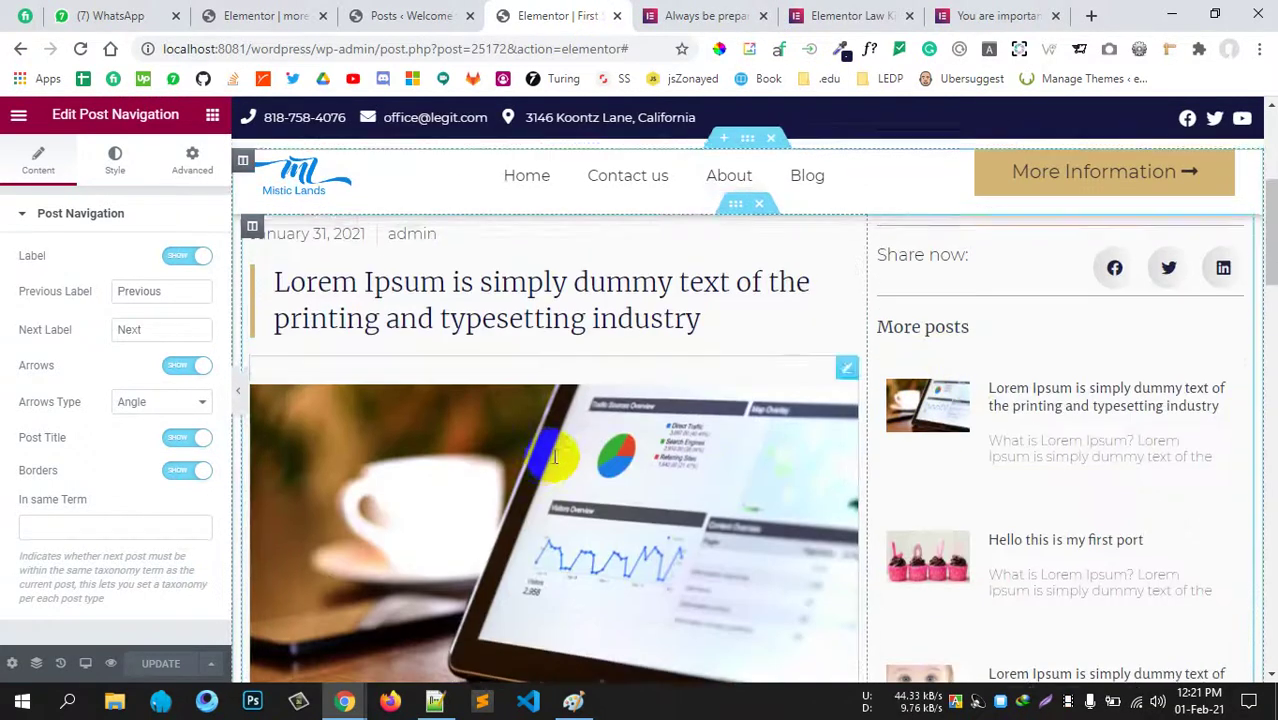
scroll(565, 277, "up", 4)
left_click(378, 16)
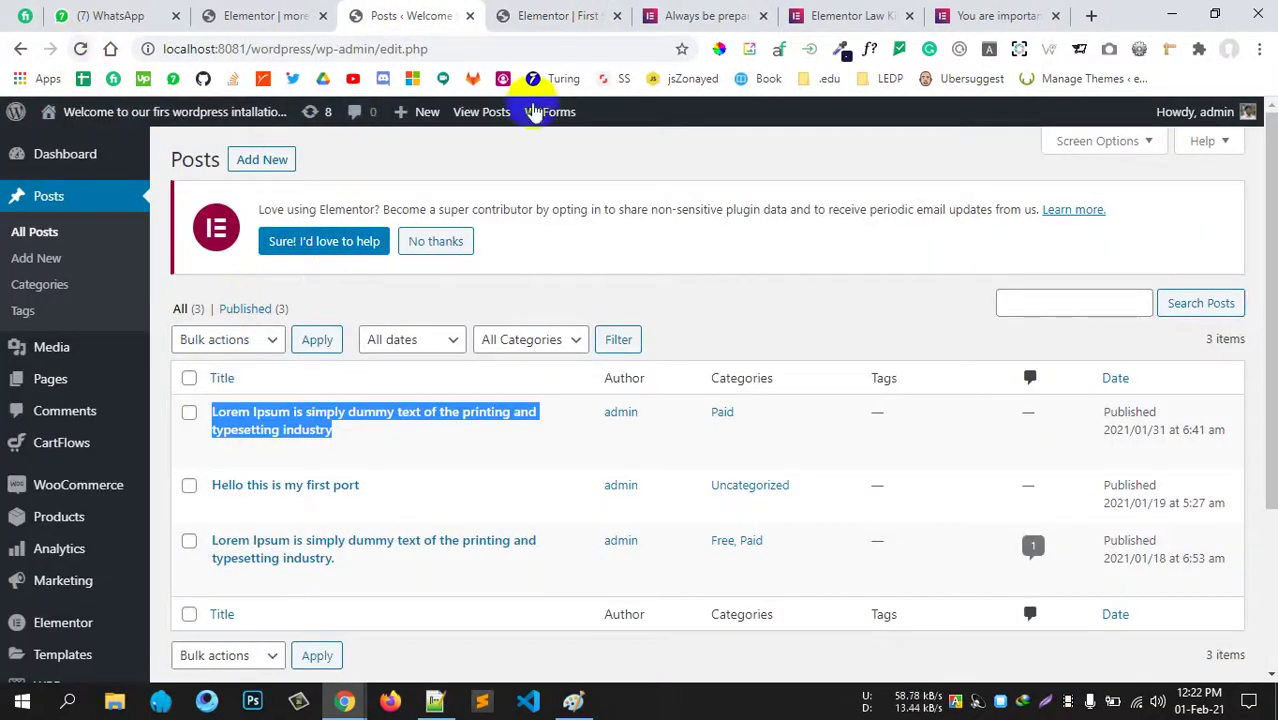
scroll(470, 425, "down", 1)
left_click(614, 268)
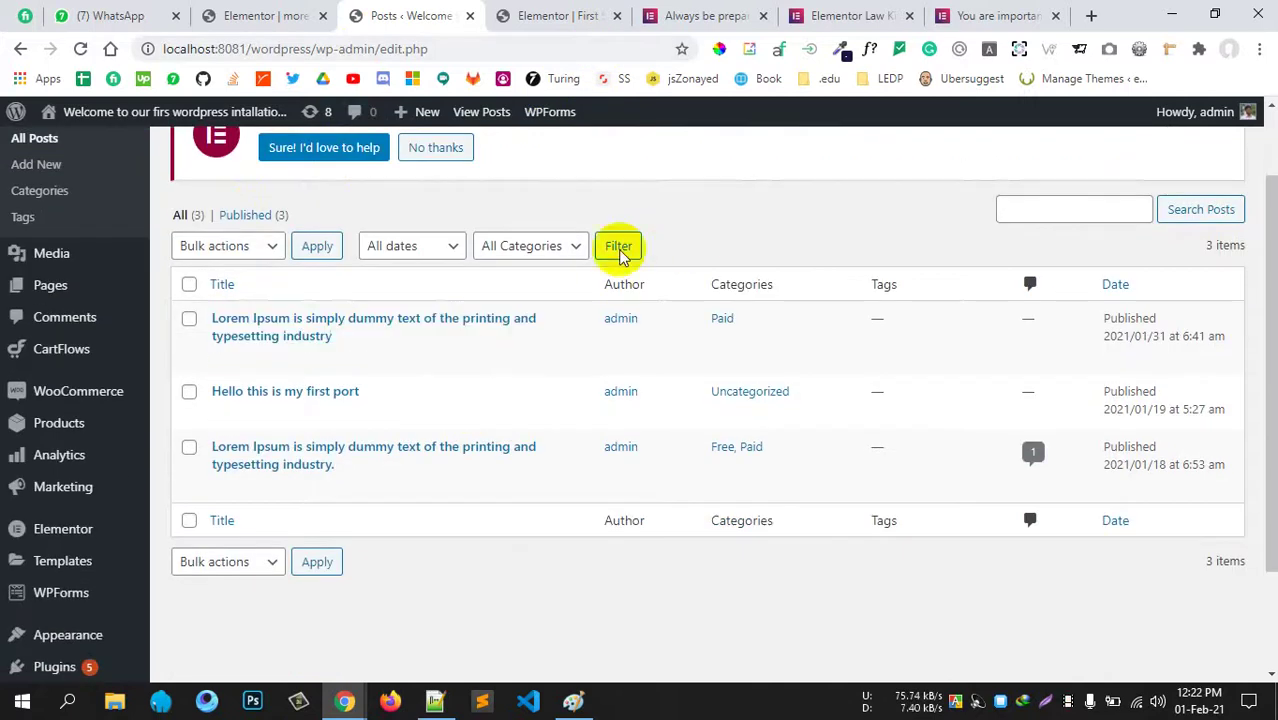
left_click(568, 17)
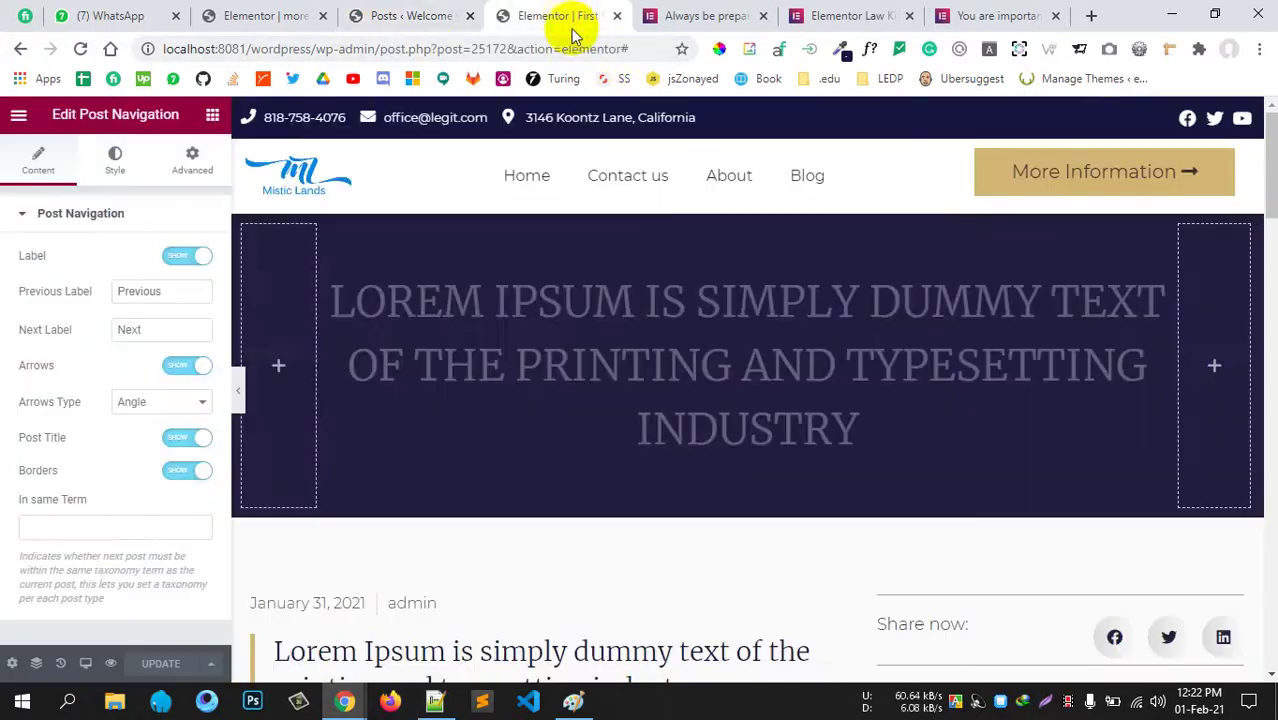
left_click(410, 16)
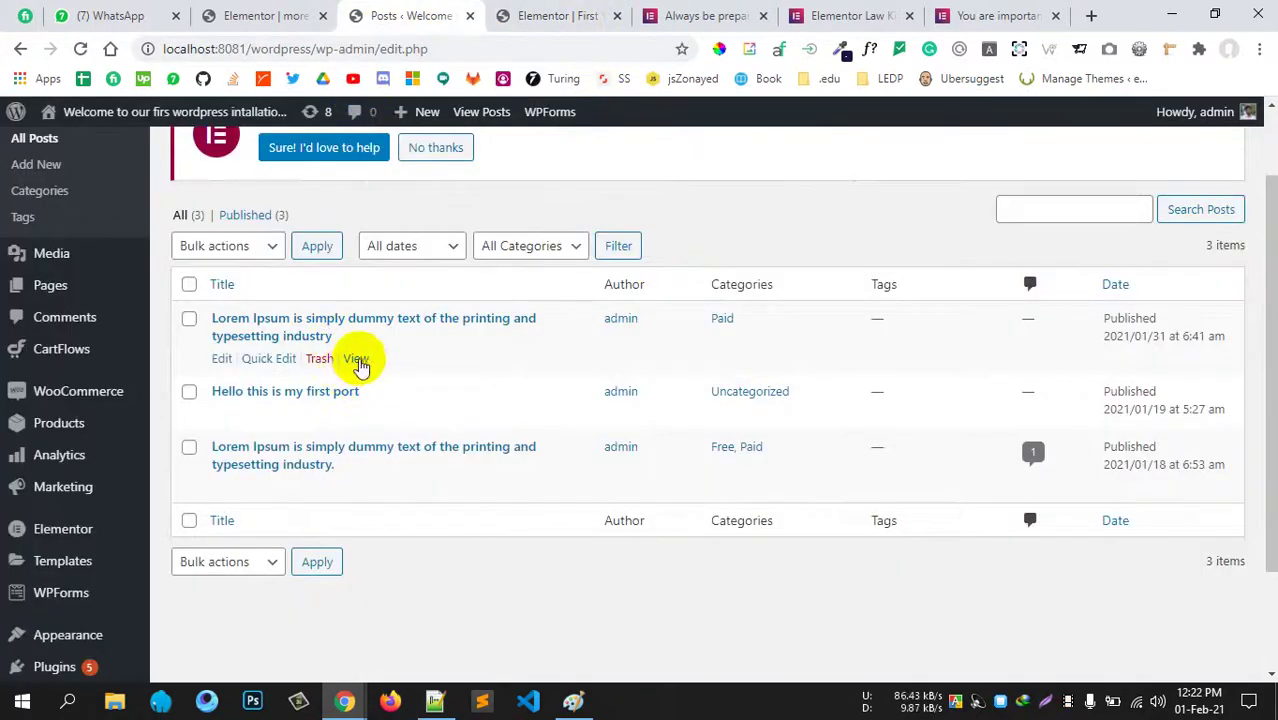
middle_click(357, 362)
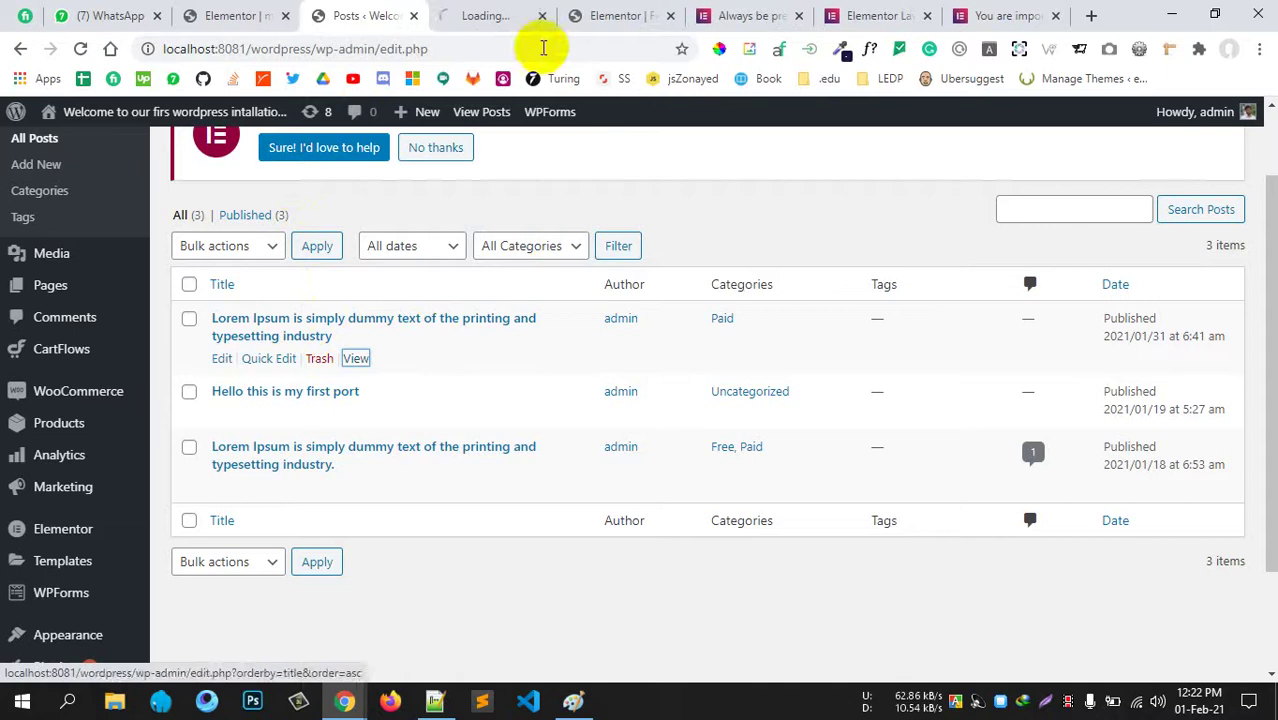
left_click(489, 20)
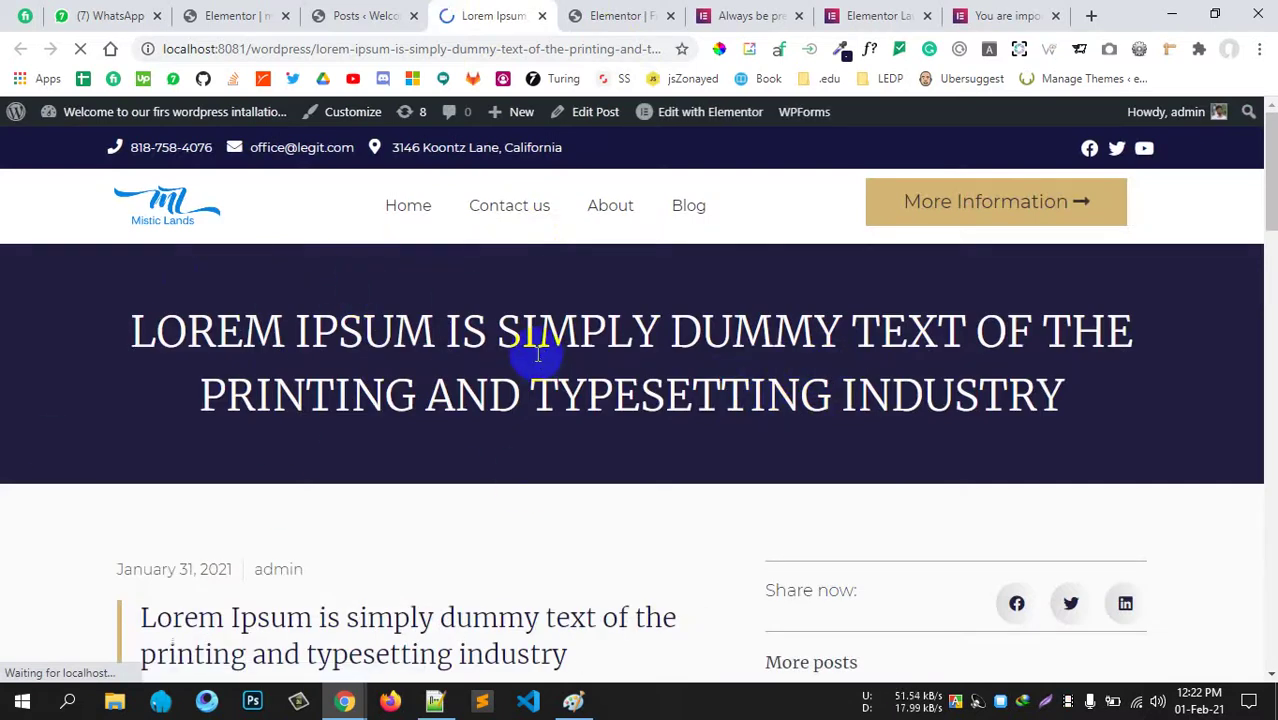
Examine the live post from header to footer, including its title banner, featured image and More posts list.
scroll(537, 352, "down", 3)
scroll(447, 411, "down", 1)
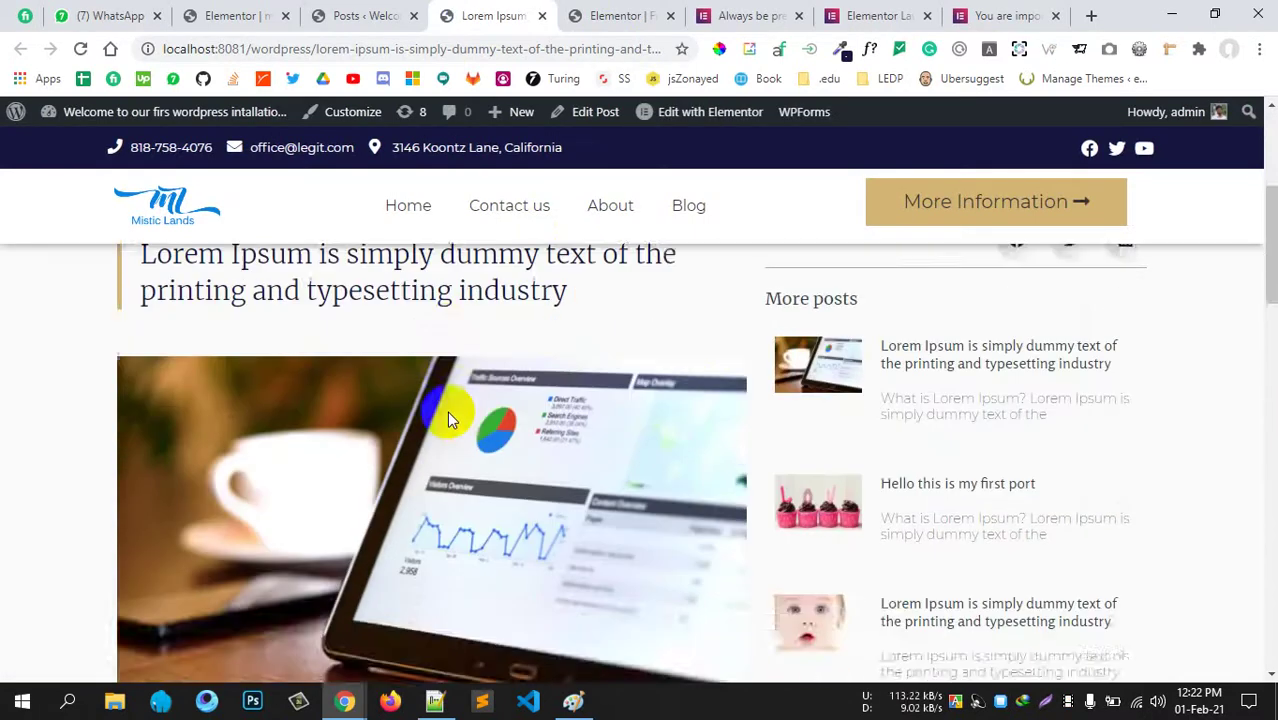
scroll(440, 408, "down", 15)
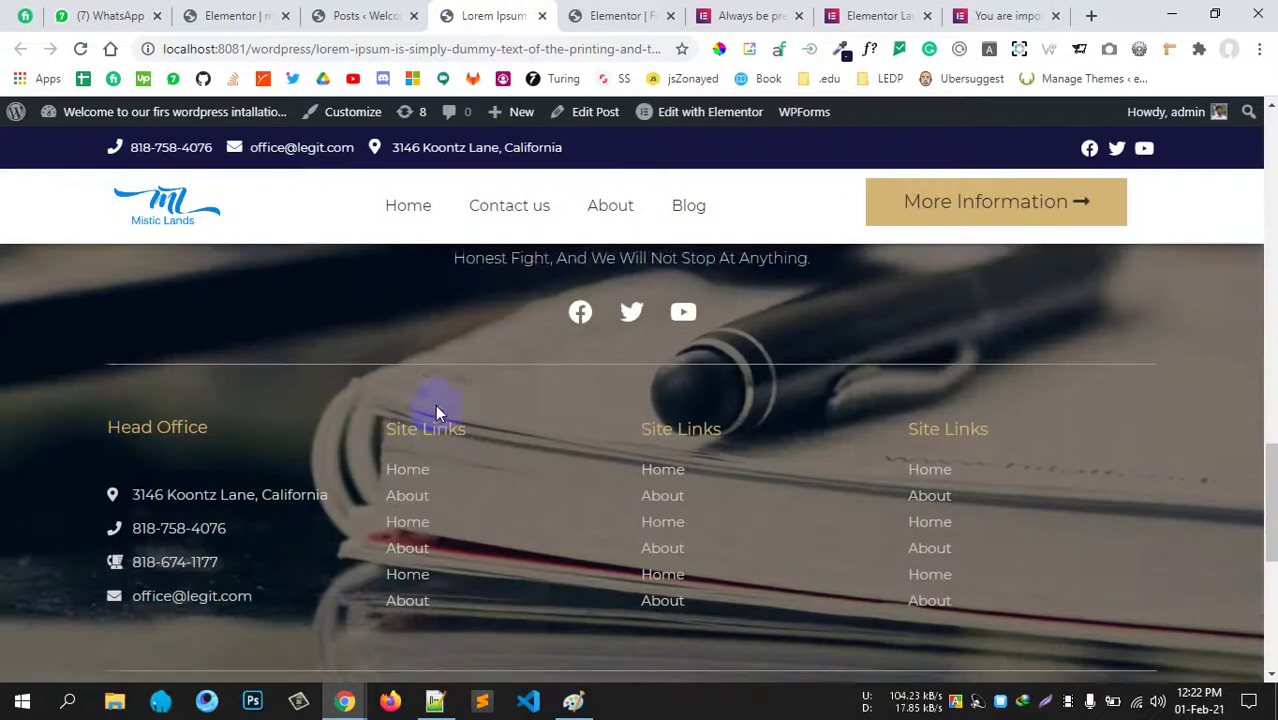
scroll(435, 404, "up", 3)
scroll(399, 428, "up", 8)
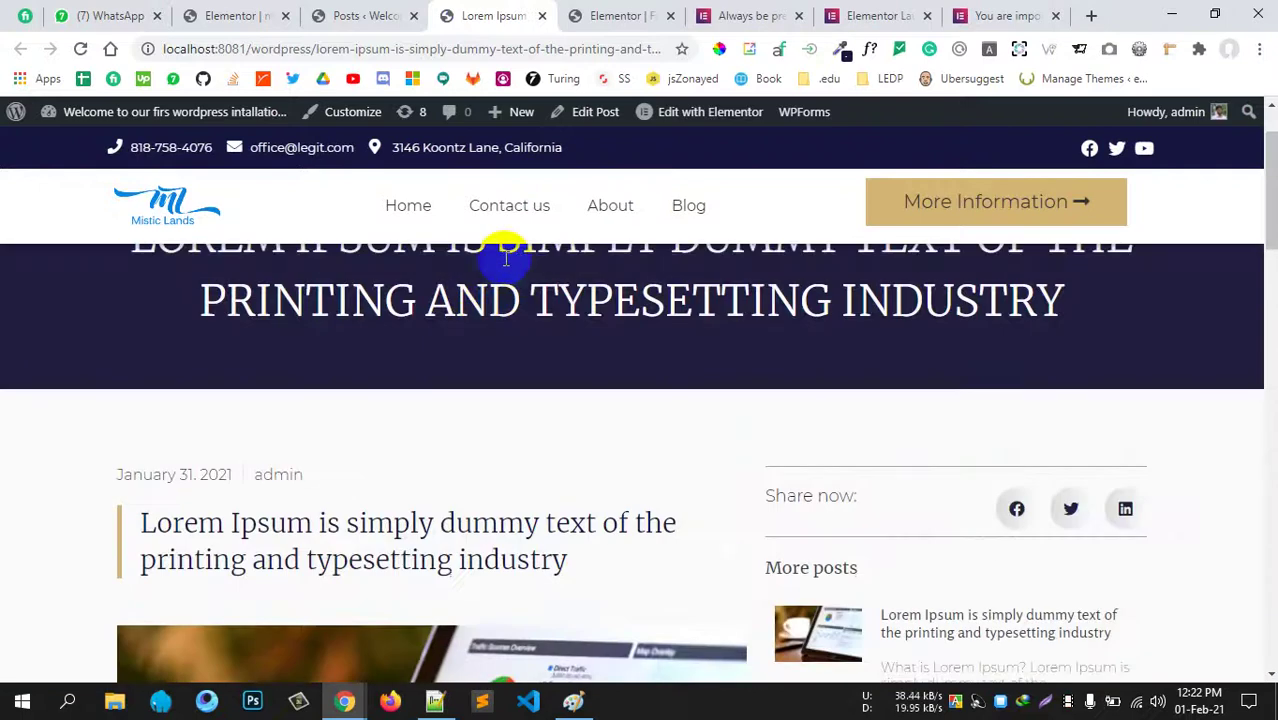
Go to the site's Home page and open the "Hello this is my first port" post from its post list.
left_click(402, 210)
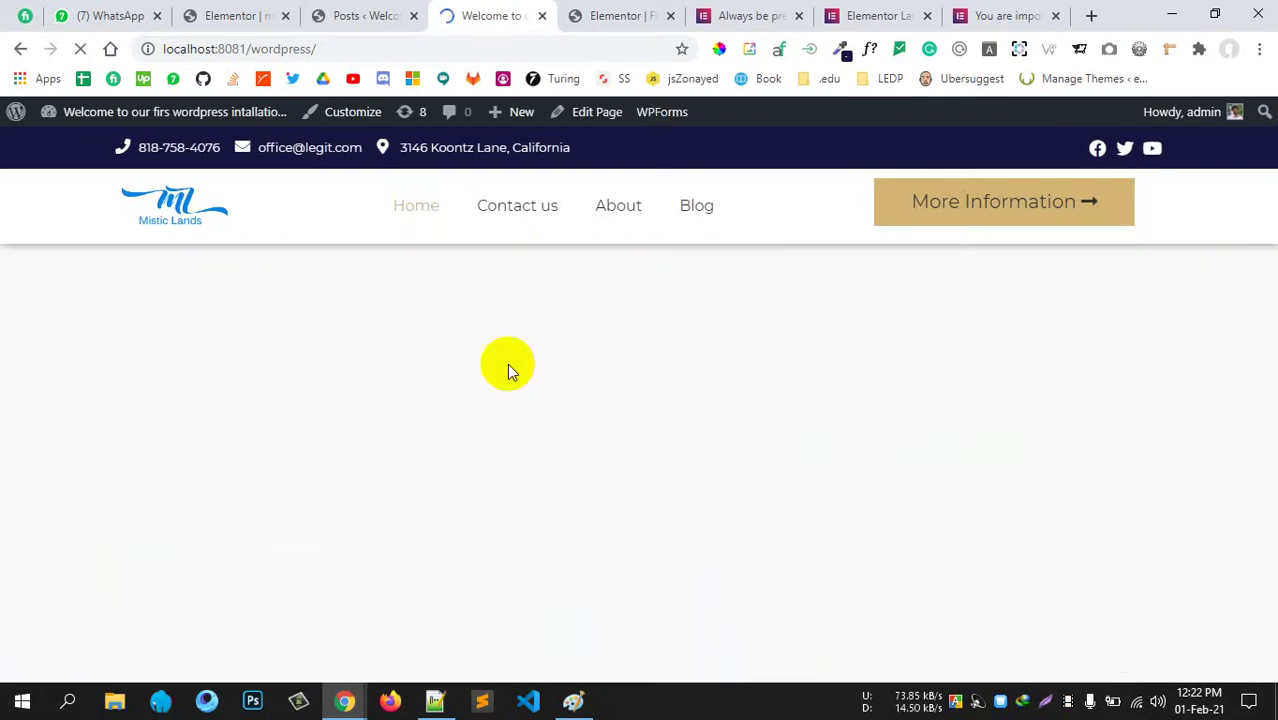
scroll(540, 390, "down", 10)
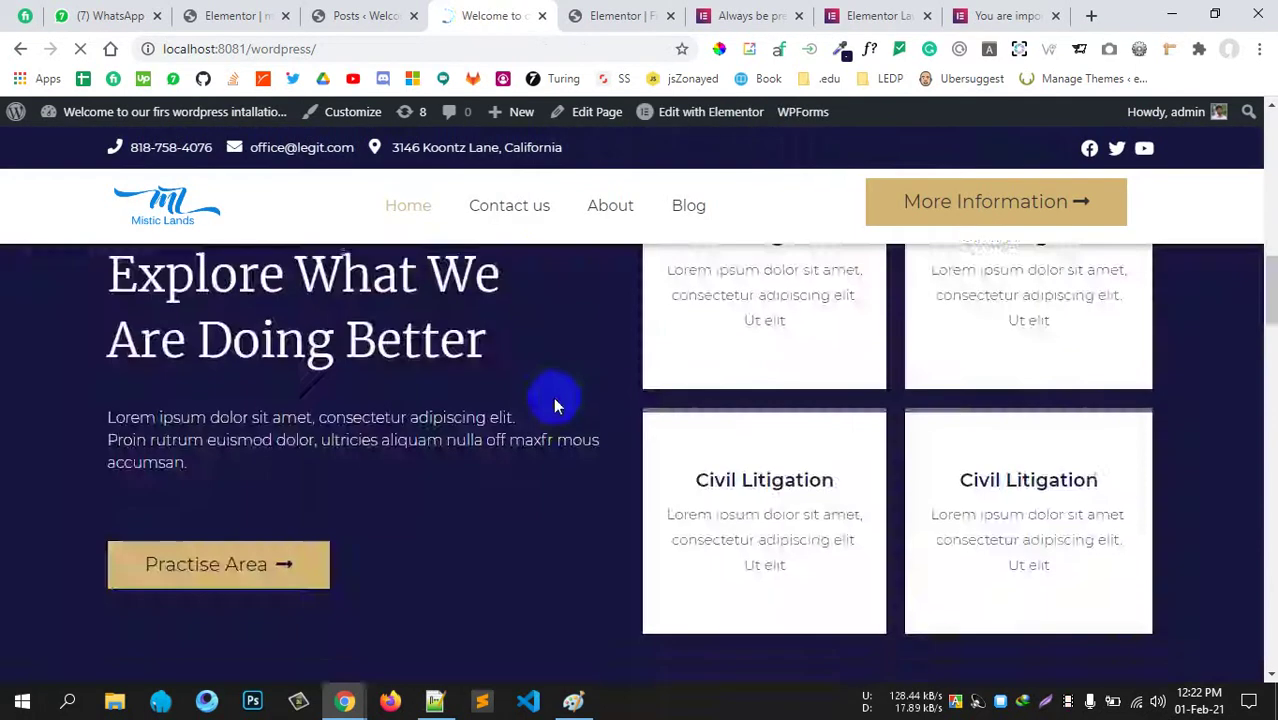
scroll(553, 397, "down", 15)
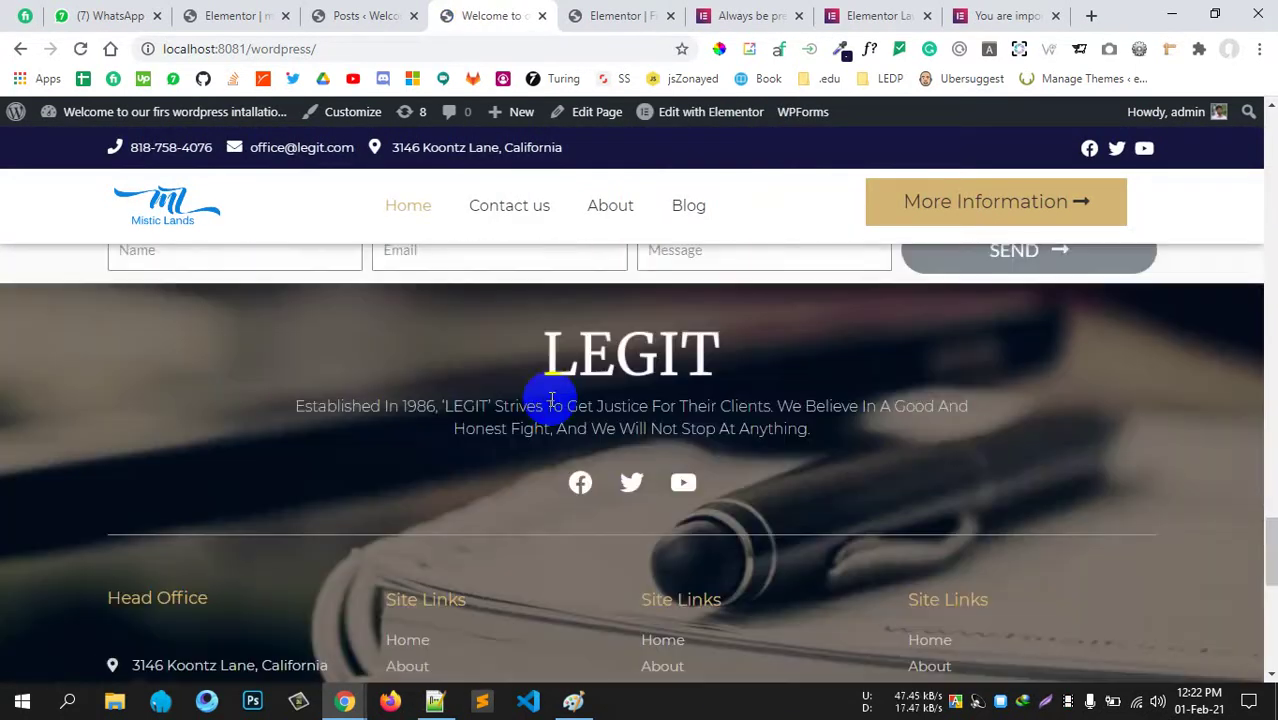
scroll(552, 398, "up", 5)
scroll(900, 486, "up", 2)
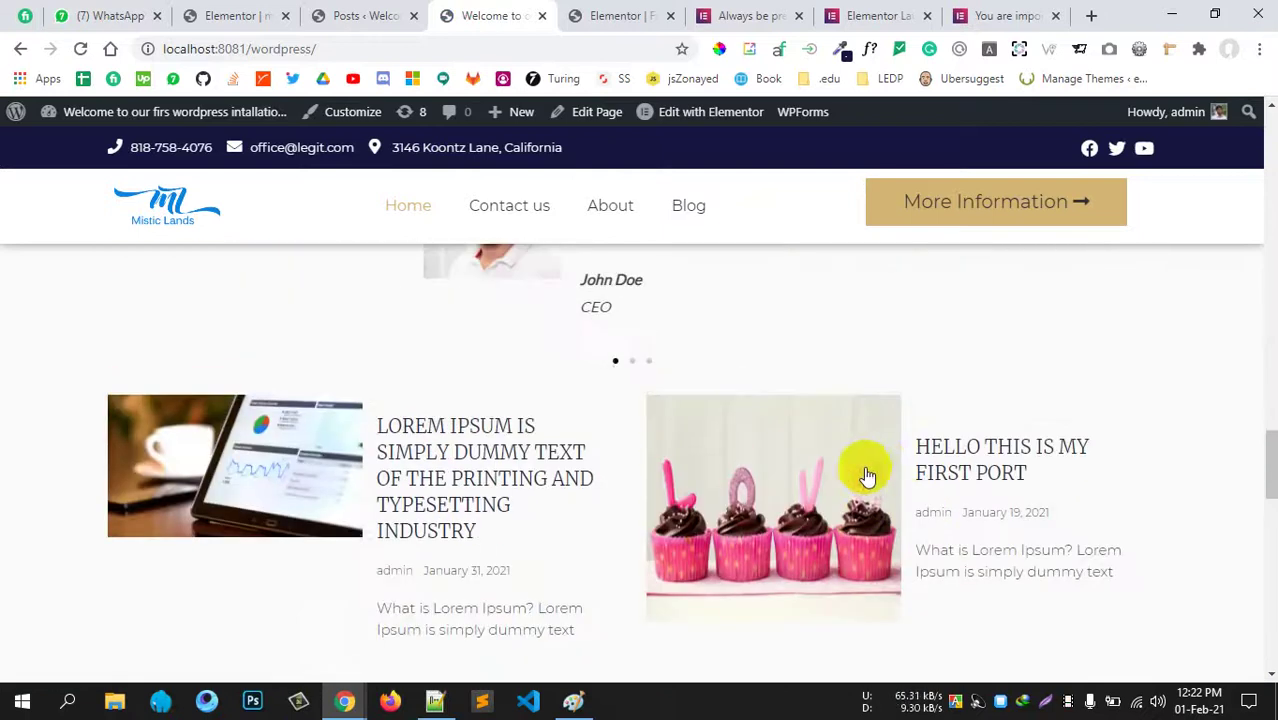
left_click(898, 470)
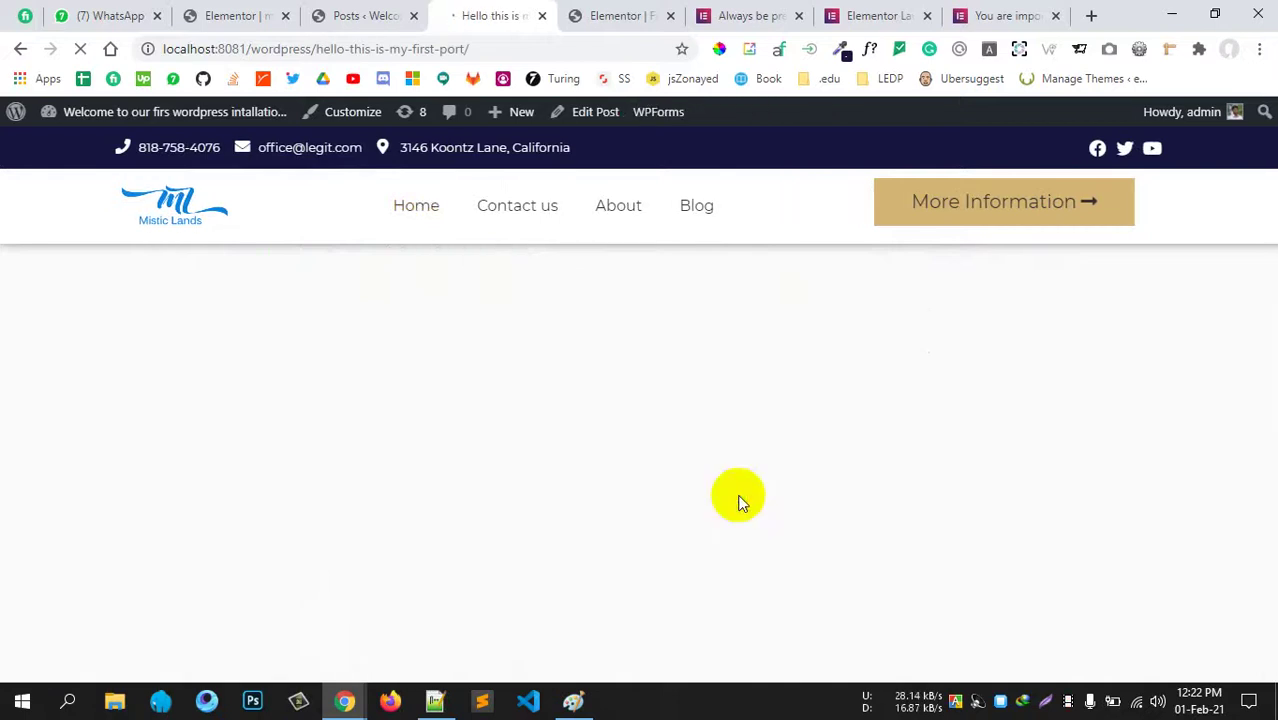
Check the title banner, post heading, body text and More posts list of the "Hello this is my first port" post.
left_click_drag(425, 330, 630, 330)
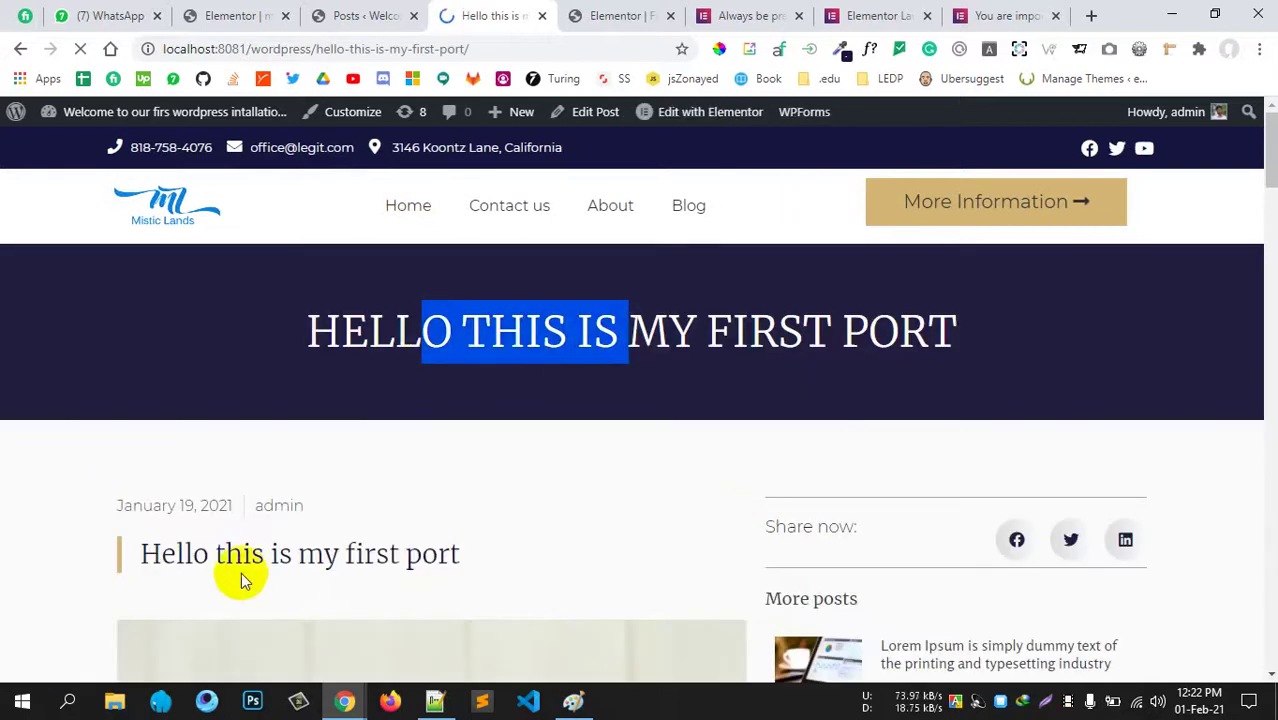
left_click_drag(251, 554, 325, 556)
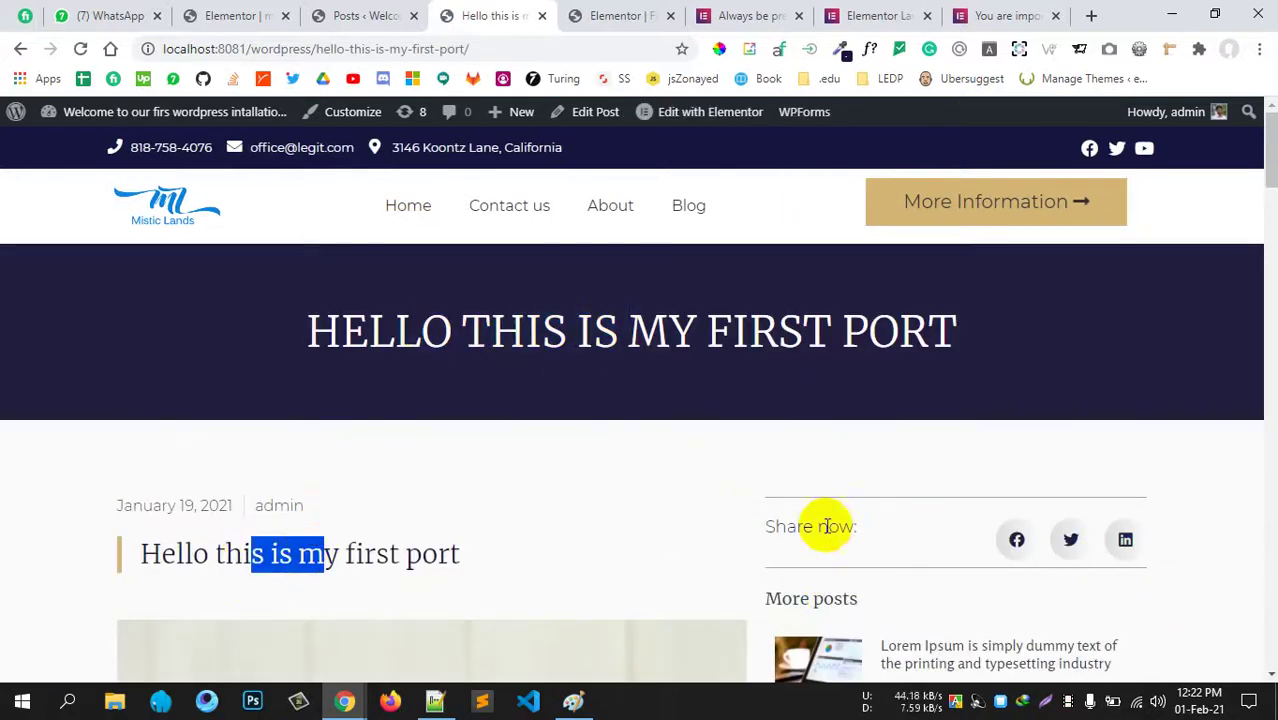
scroll(824, 523, "down", 4)
scroll(453, 409, "down", 12)
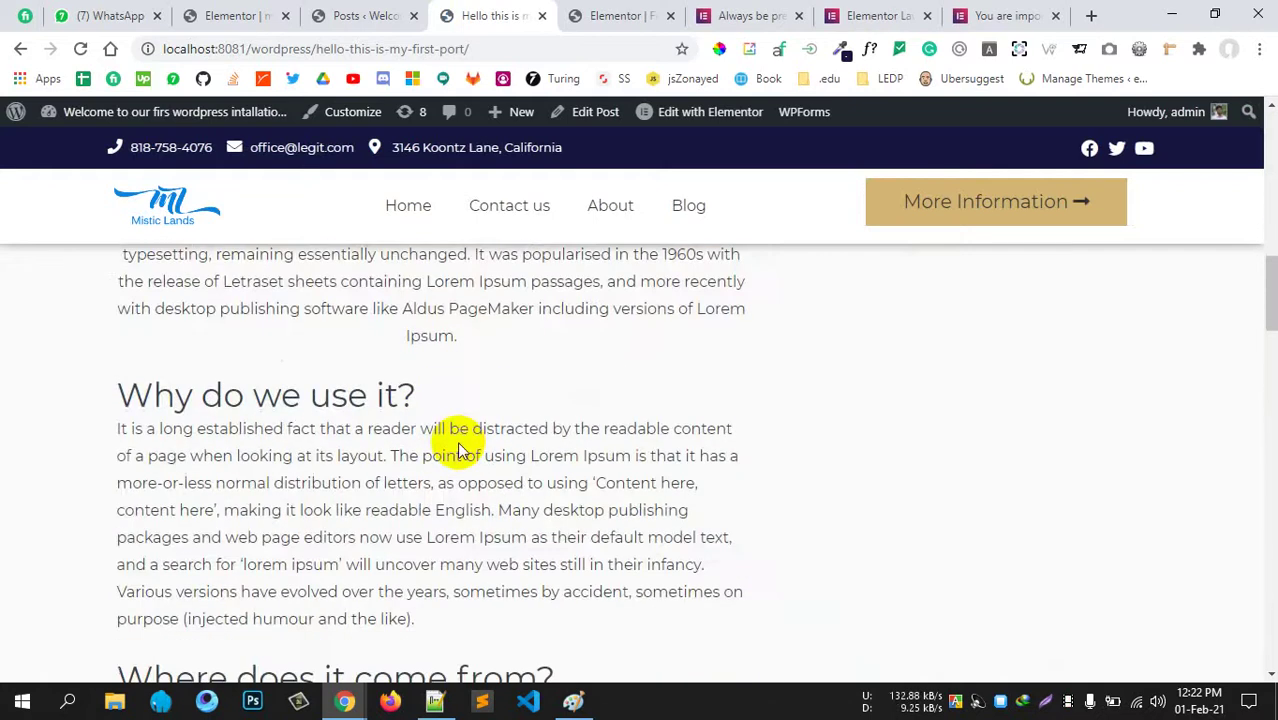
scroll(461, 441, "up", 14)
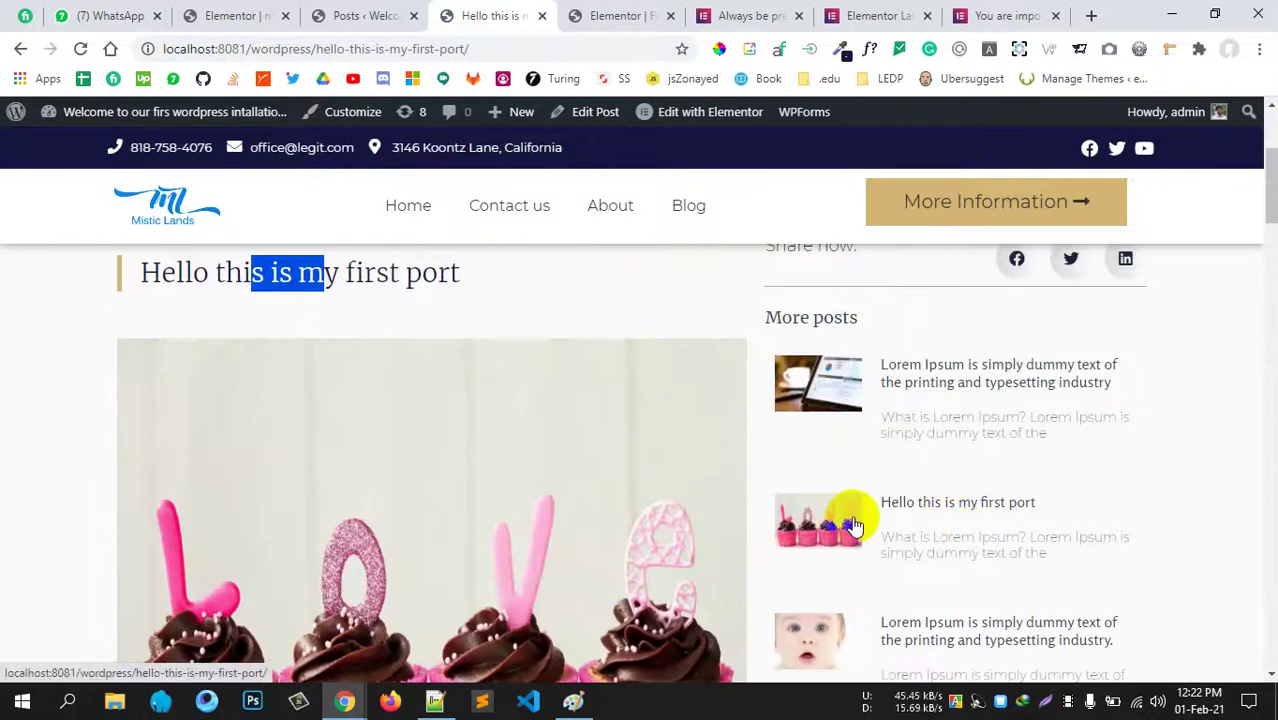
scroll(852, 565, "down", 1)
scroll(436, 500, "up", 3)
scroll(817, 495, "down", 3)
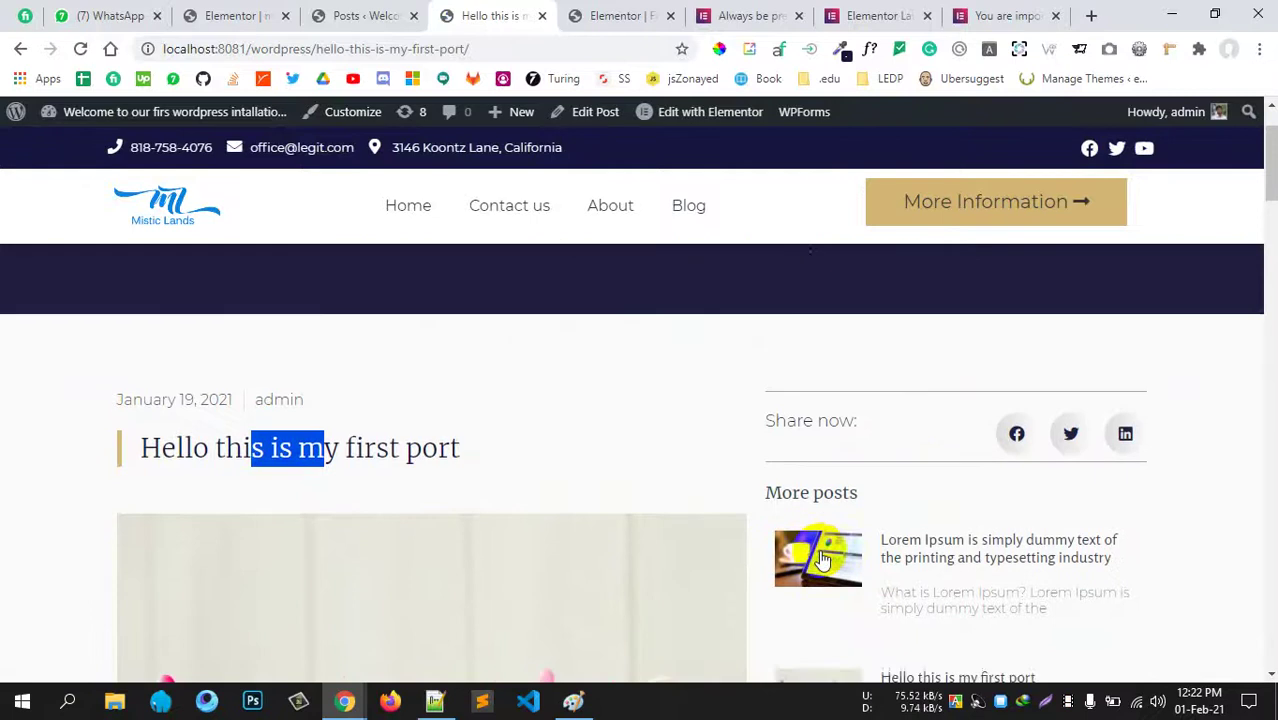
Open the post with the baby photo from the More posts list and check its content and post navigation.
left_click(826, 557)
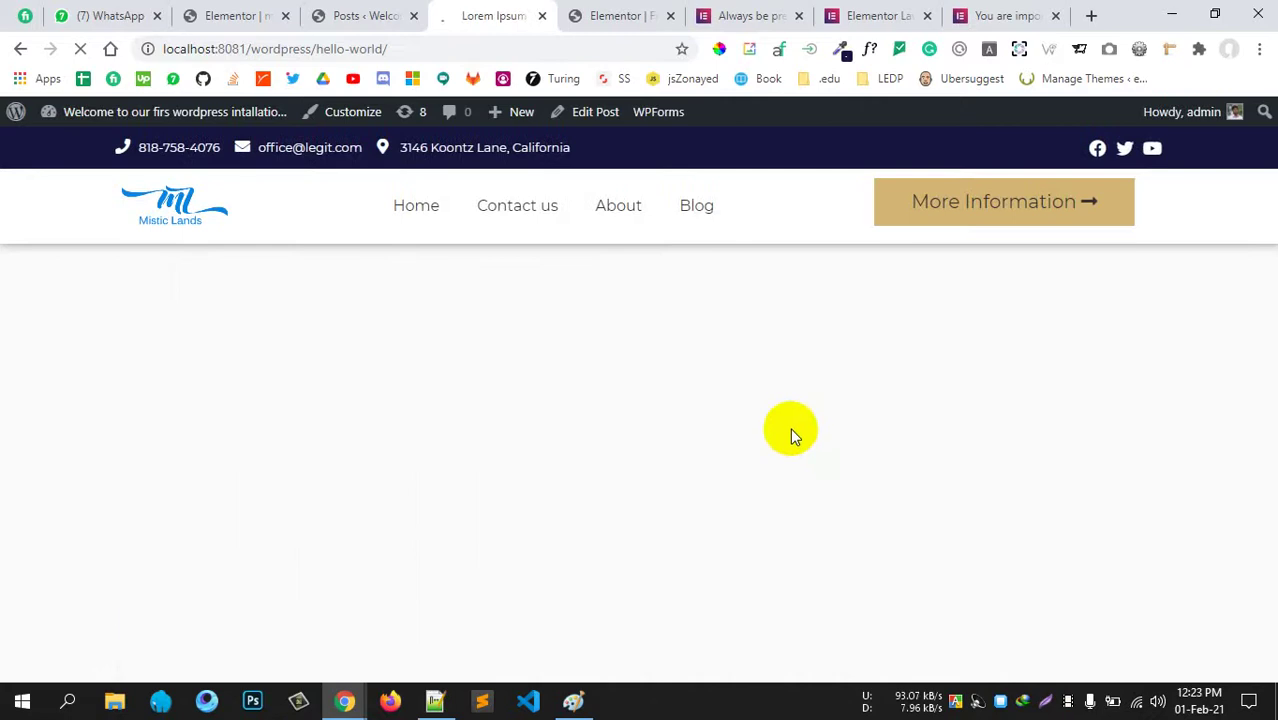
scroll(399, 471, "down", 8)
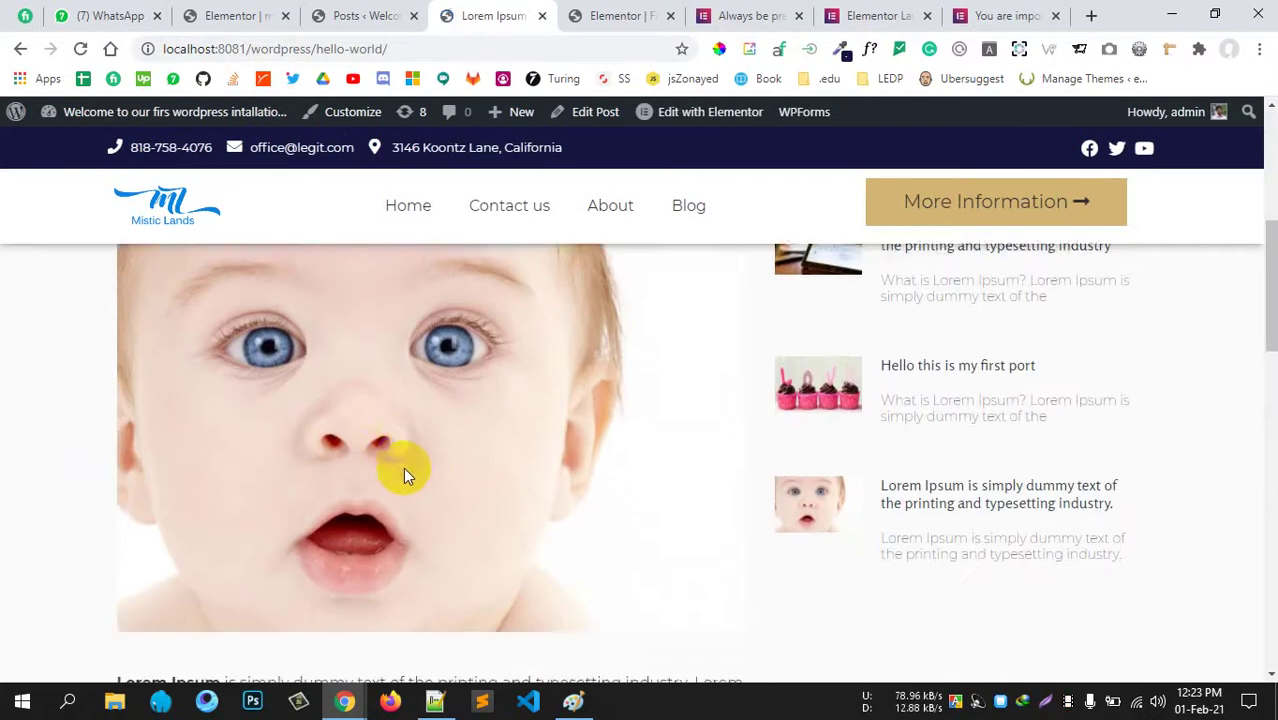
scroll(400, 458, "down", 6)
scroll(400, 462, "up", 4)
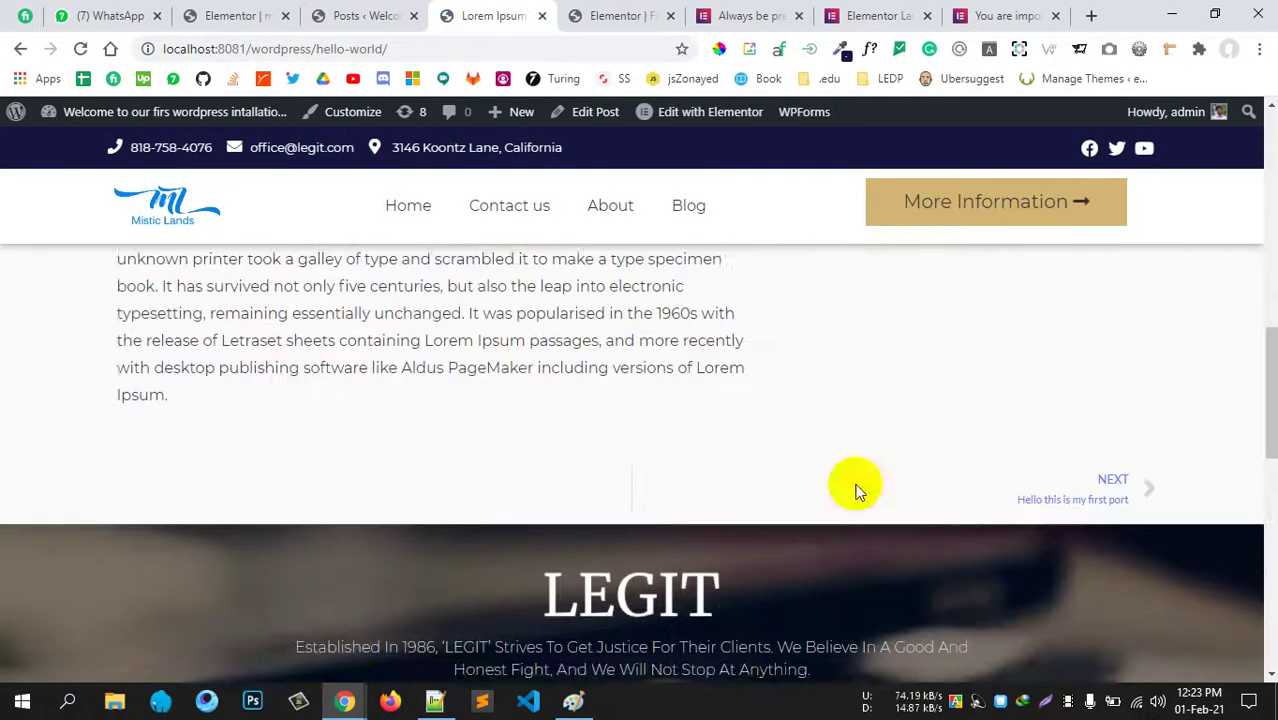
scroll(665, 508, "up", 8)
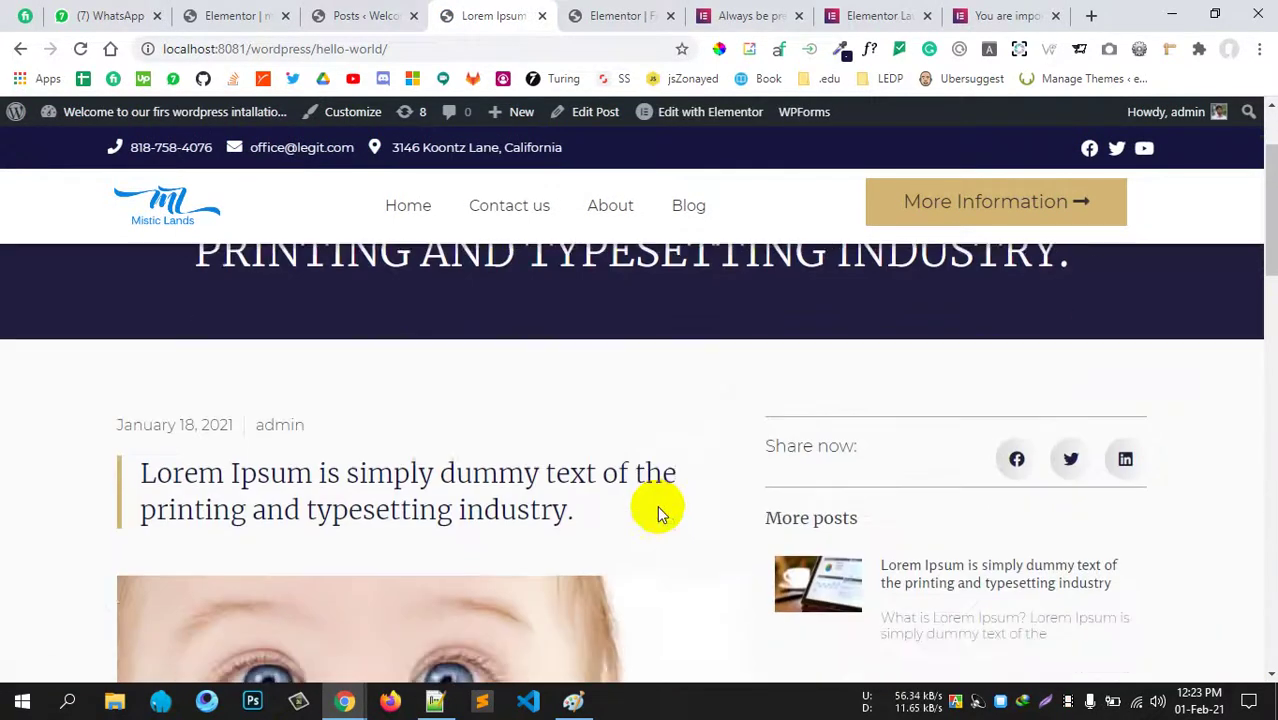
Save the home page design with the counter section to the Elementor library as a template named "Home page counter".
left_click(985, 448)
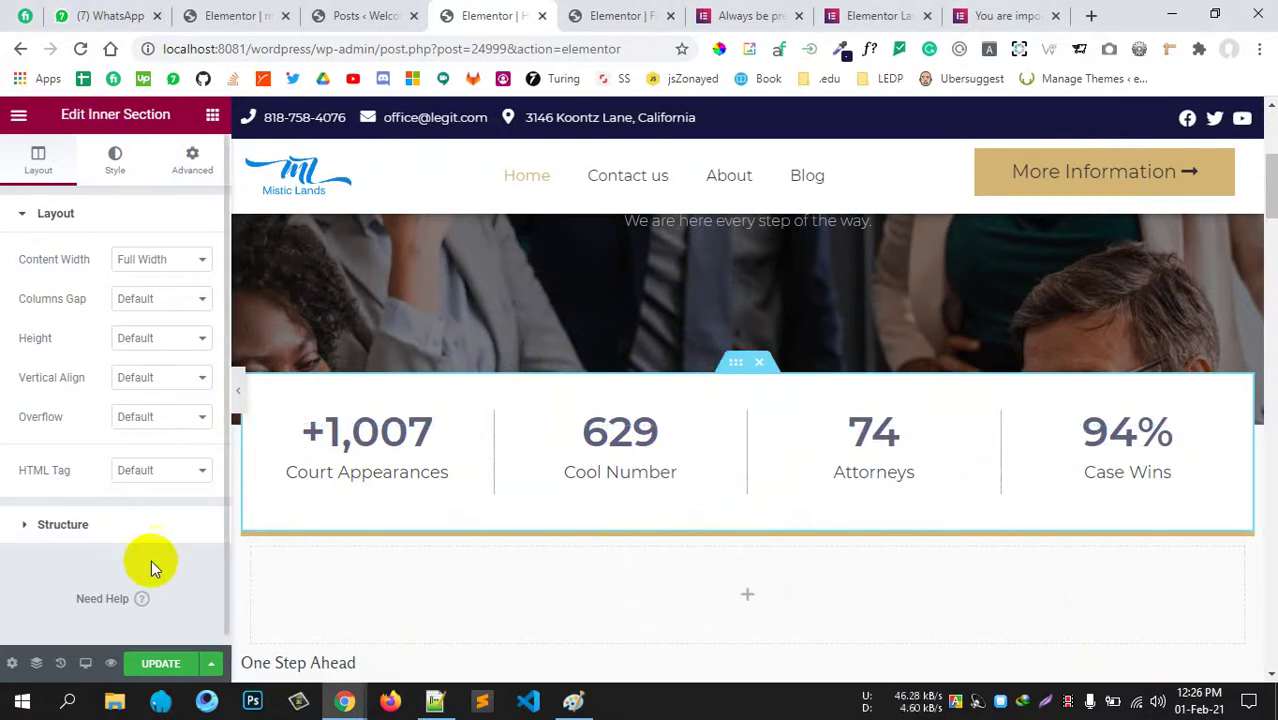
left_click(214, 663)
left_click(112, 626)
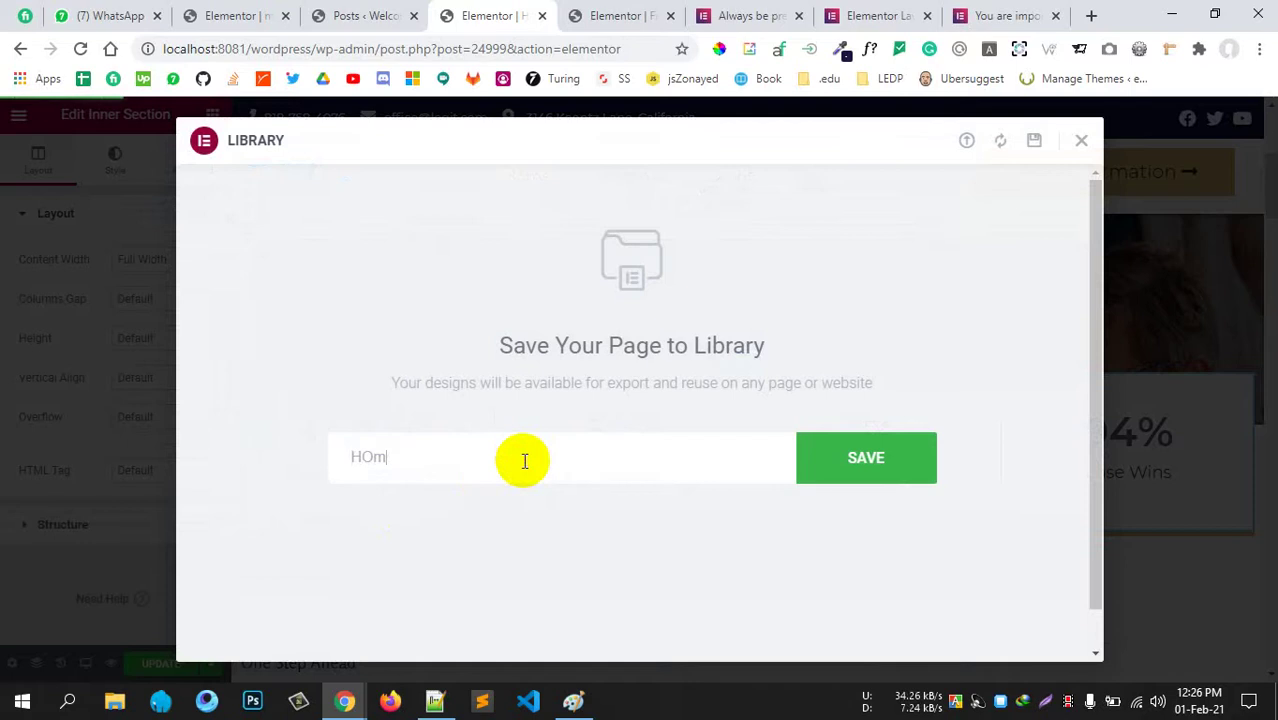
type("Home page bod")
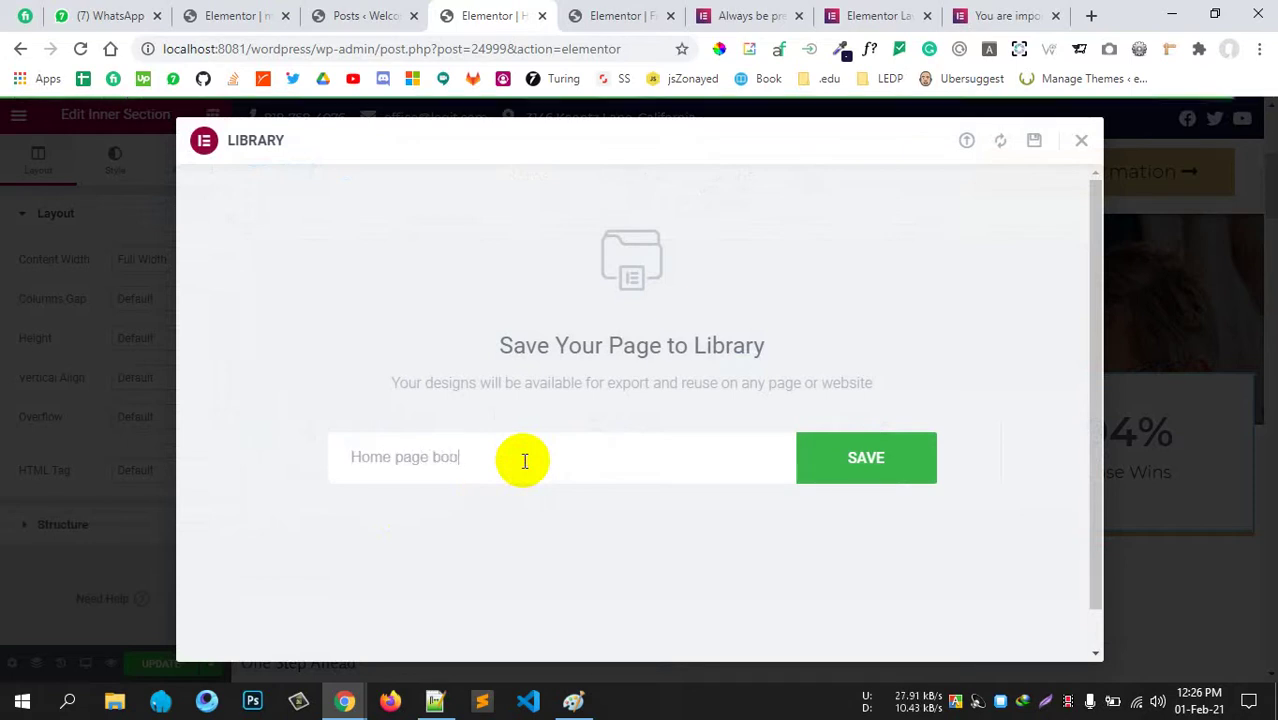
key("BackSpace")
key("BackSpace")
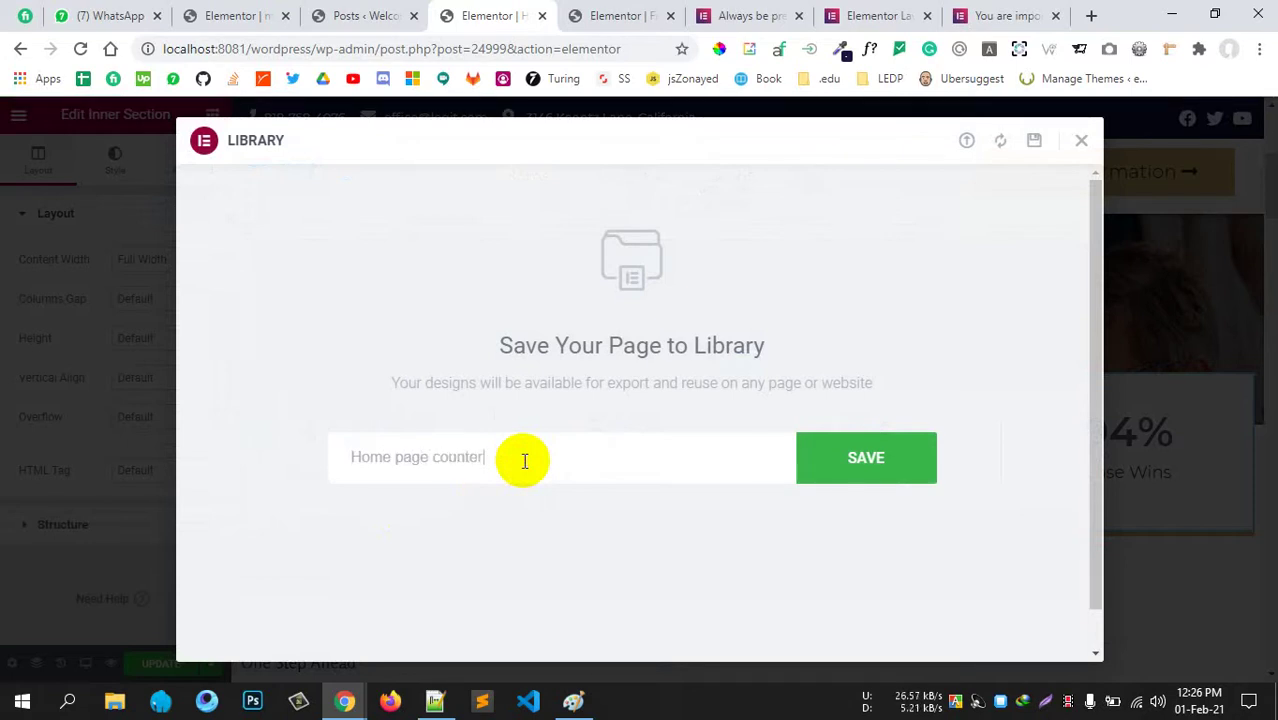
left_click(893, 466)
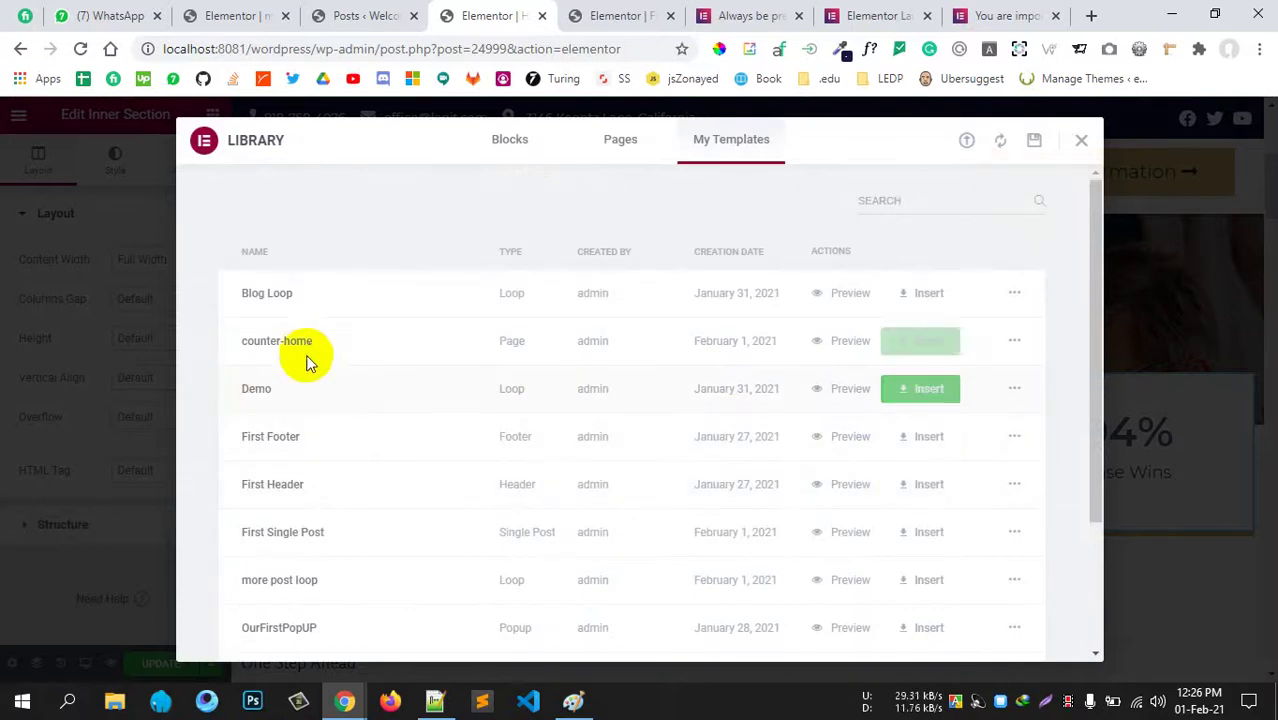
Look for the "Home page counter" entry in the saved templates list and close the library.
scroll(307, 363, "down", 2)
scroll(273, 561, "up", 2)
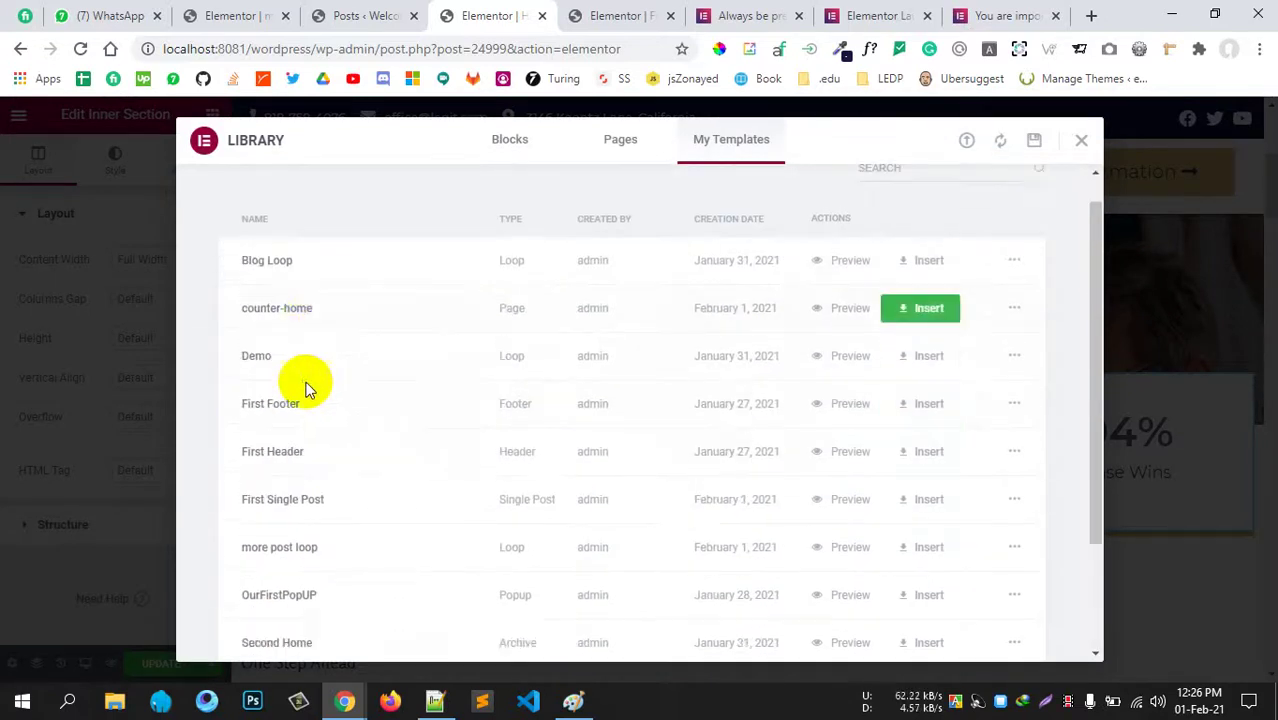
scroll(307, 388, "down", 3)
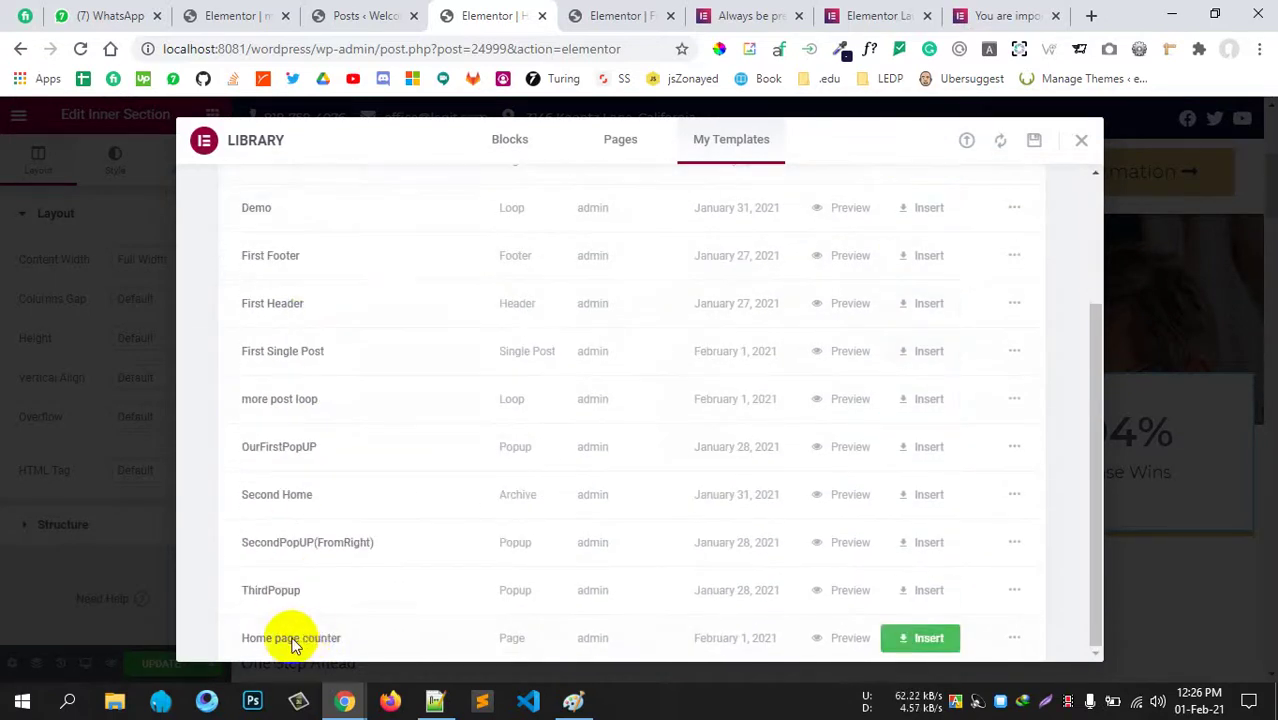
left_click(1080, 142)
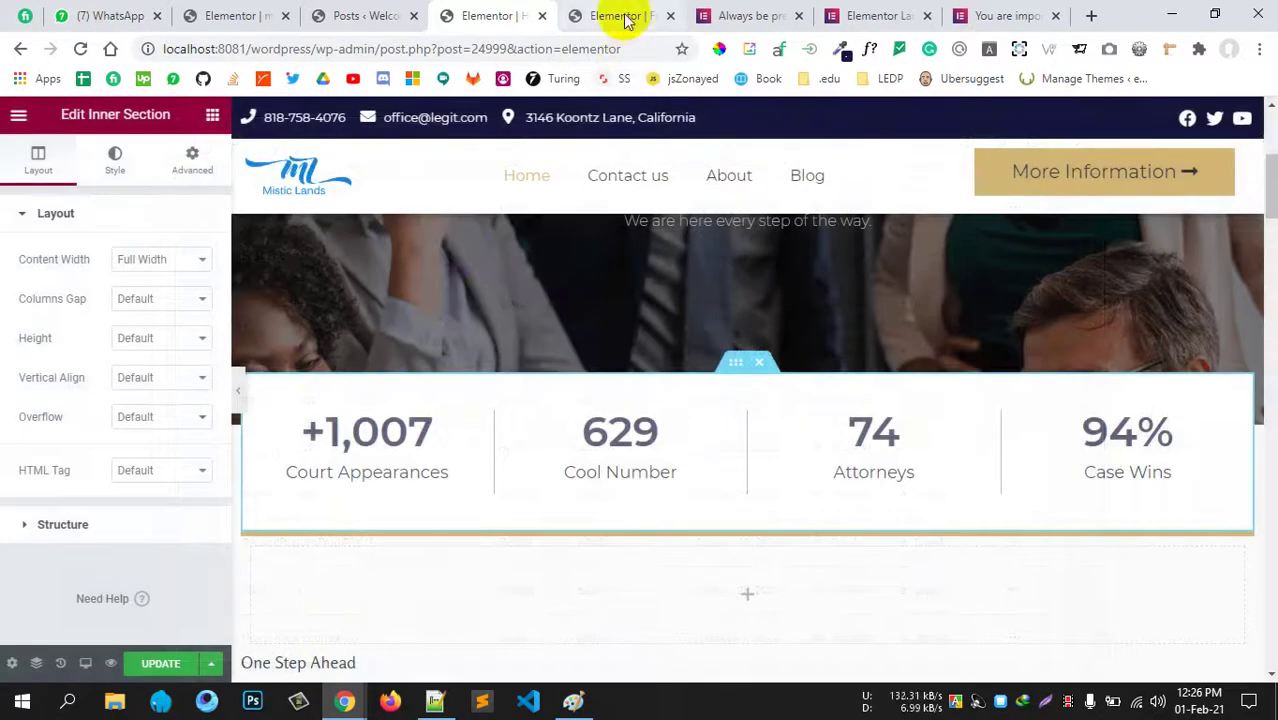
Add a Template widget in a new section below the Post Navigation of the single post template.
left_click(623, 16)
scroll(613, 337, "down", 5)
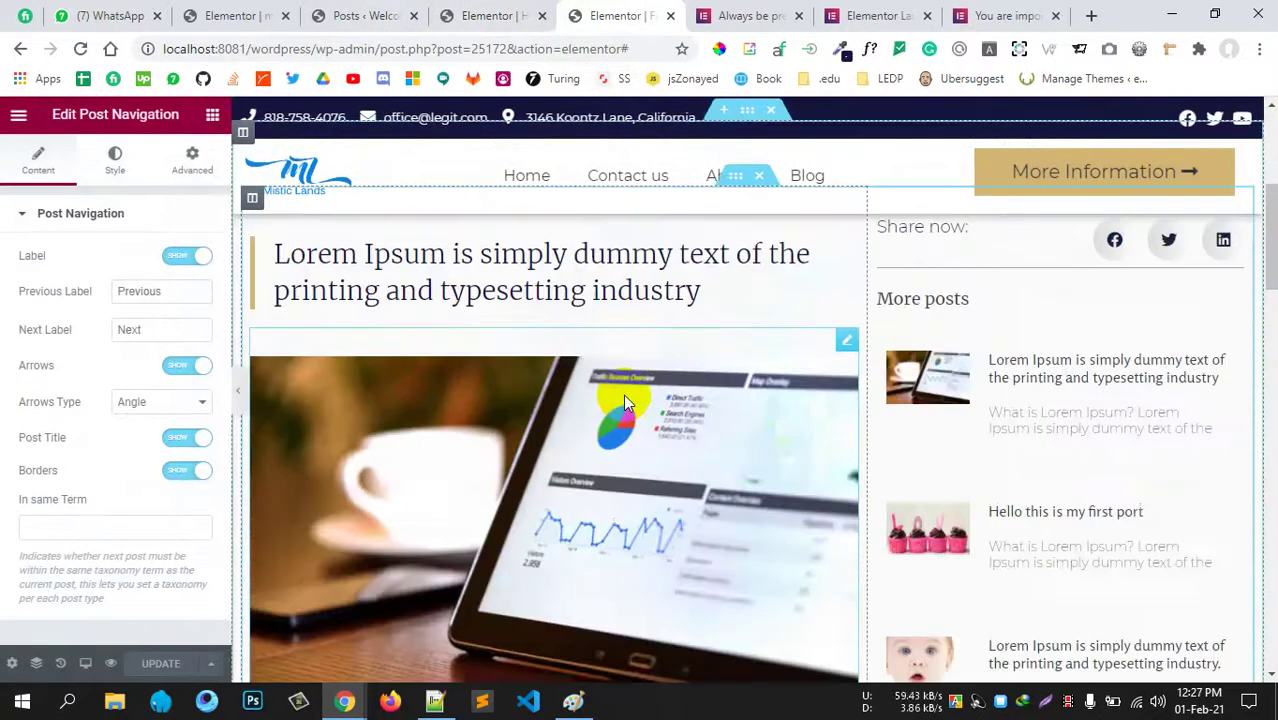
scroll(590, 380, "down", 10)
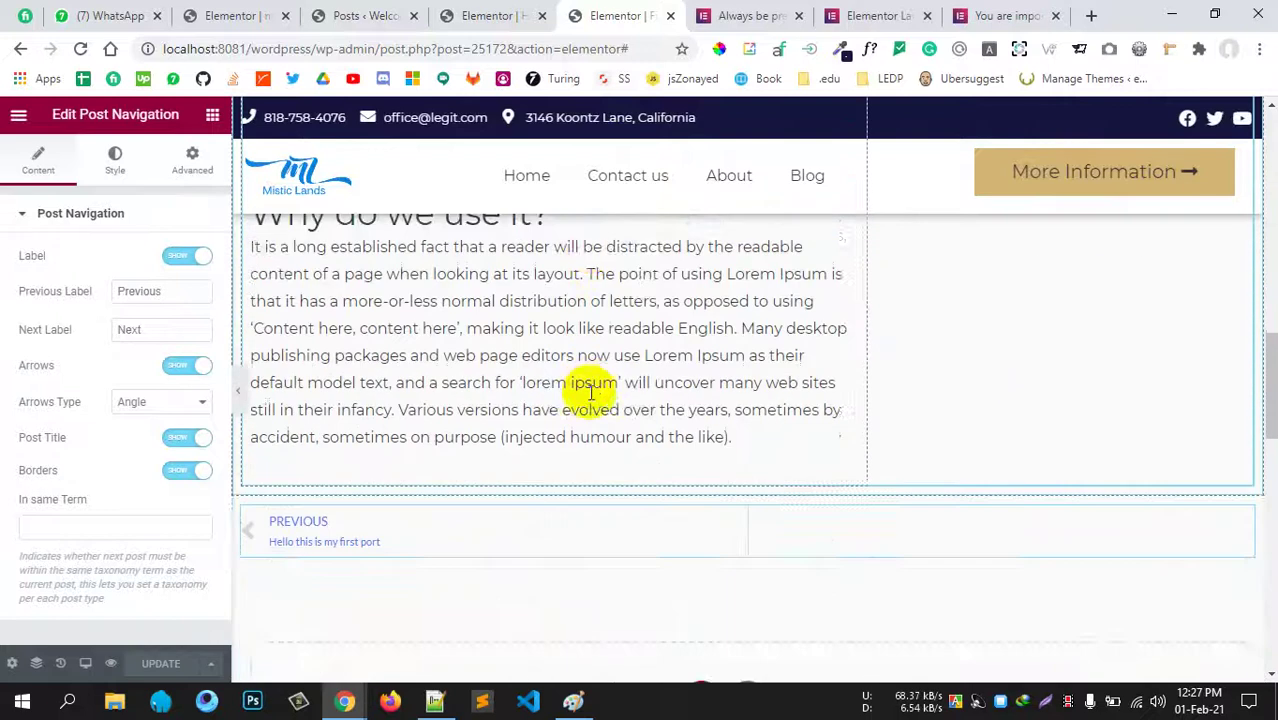
scroll(590, 393, "down", 2)
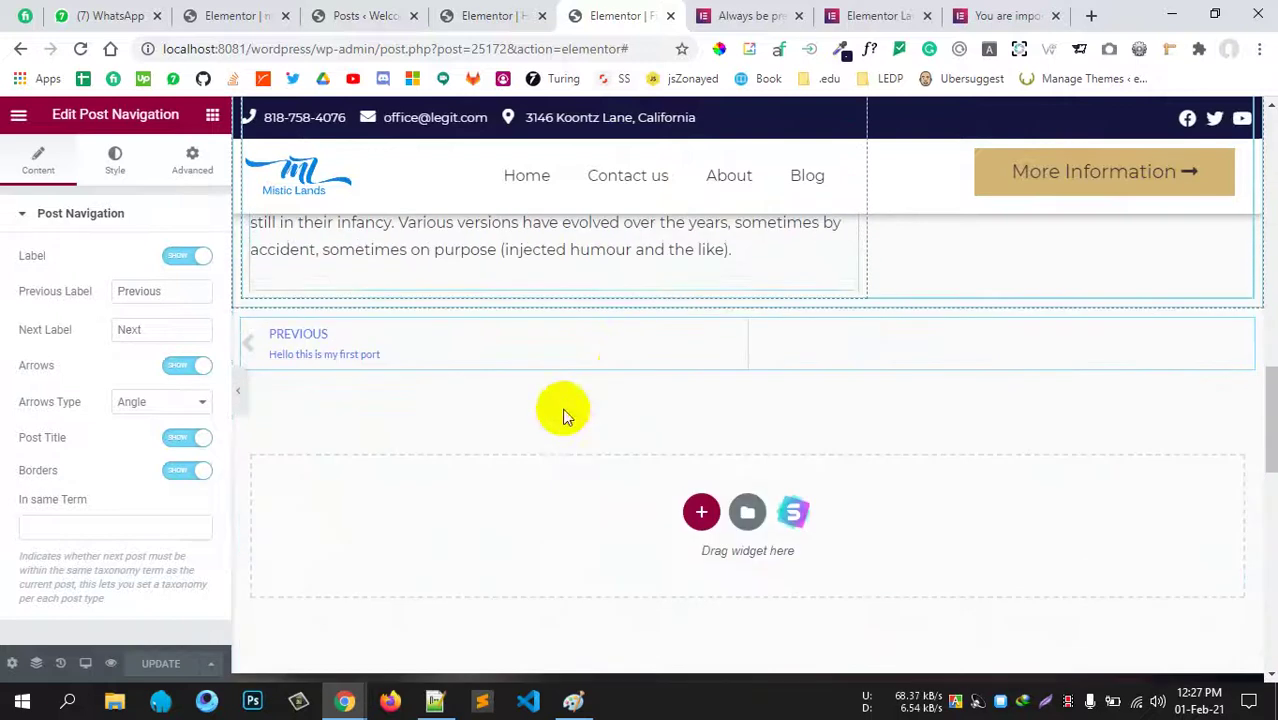
left_click(211, 116)
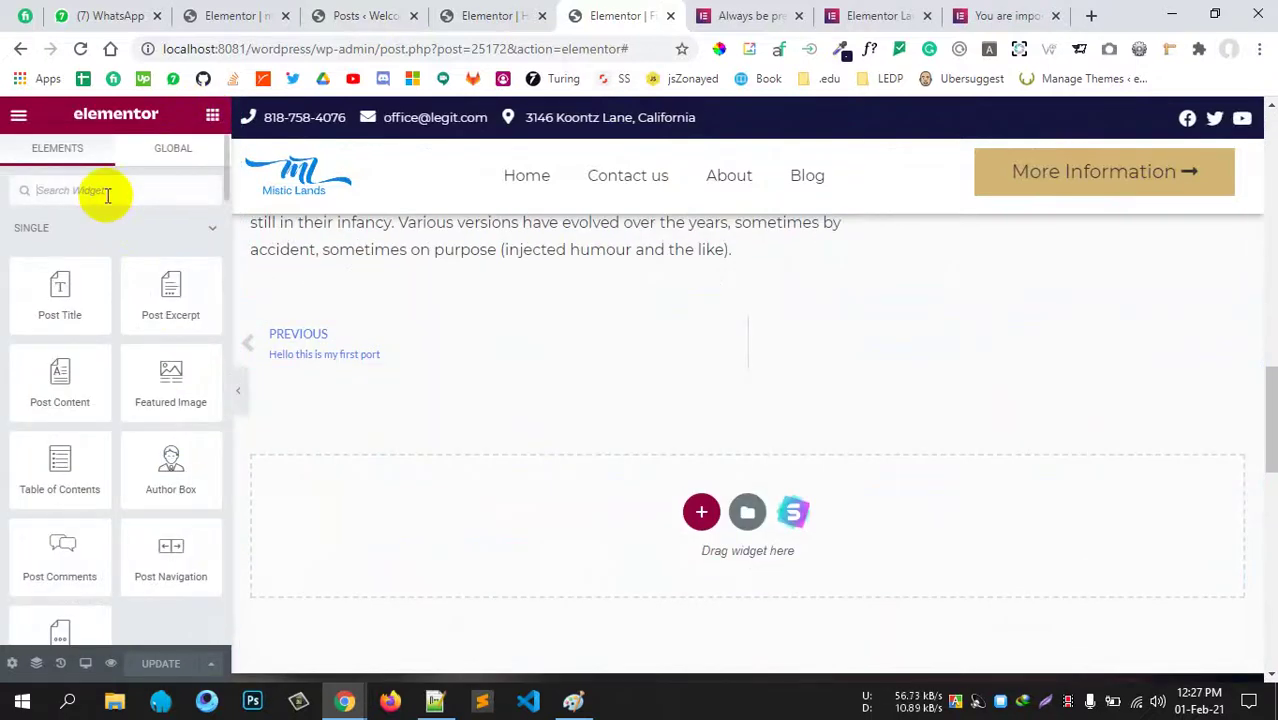
type("templ")
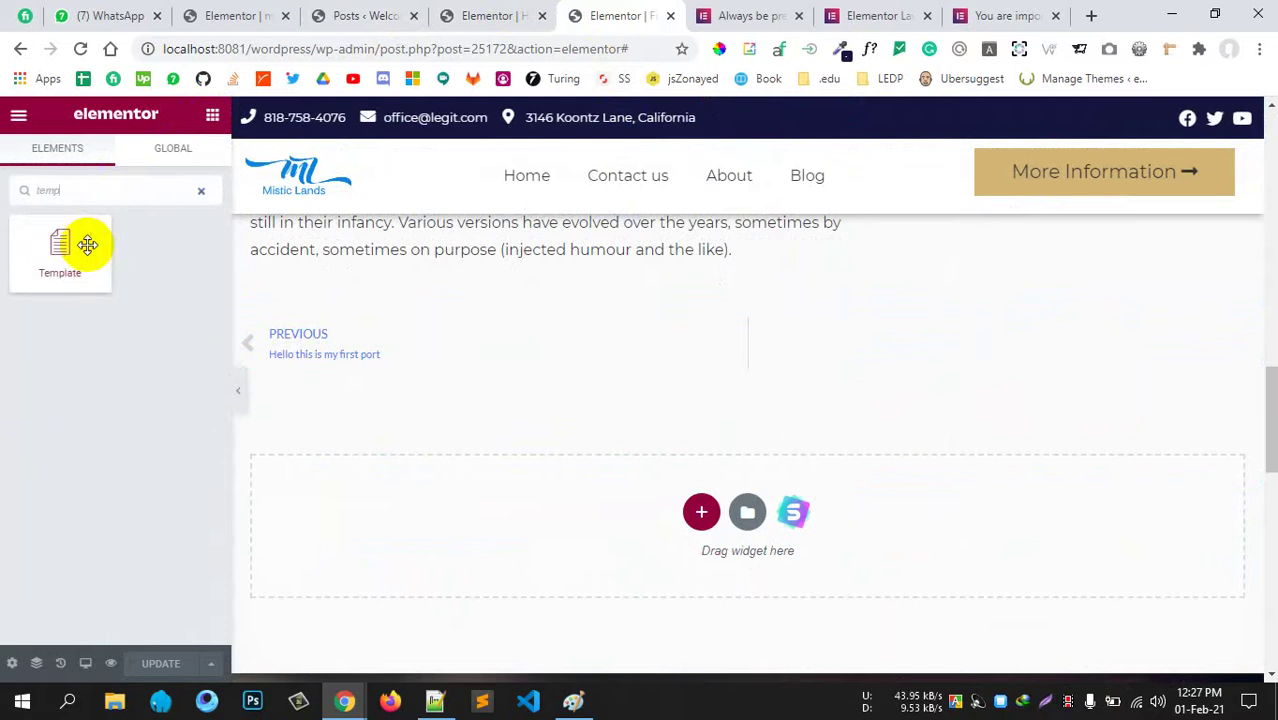
left_click_drag(86, 242, 705, 503)
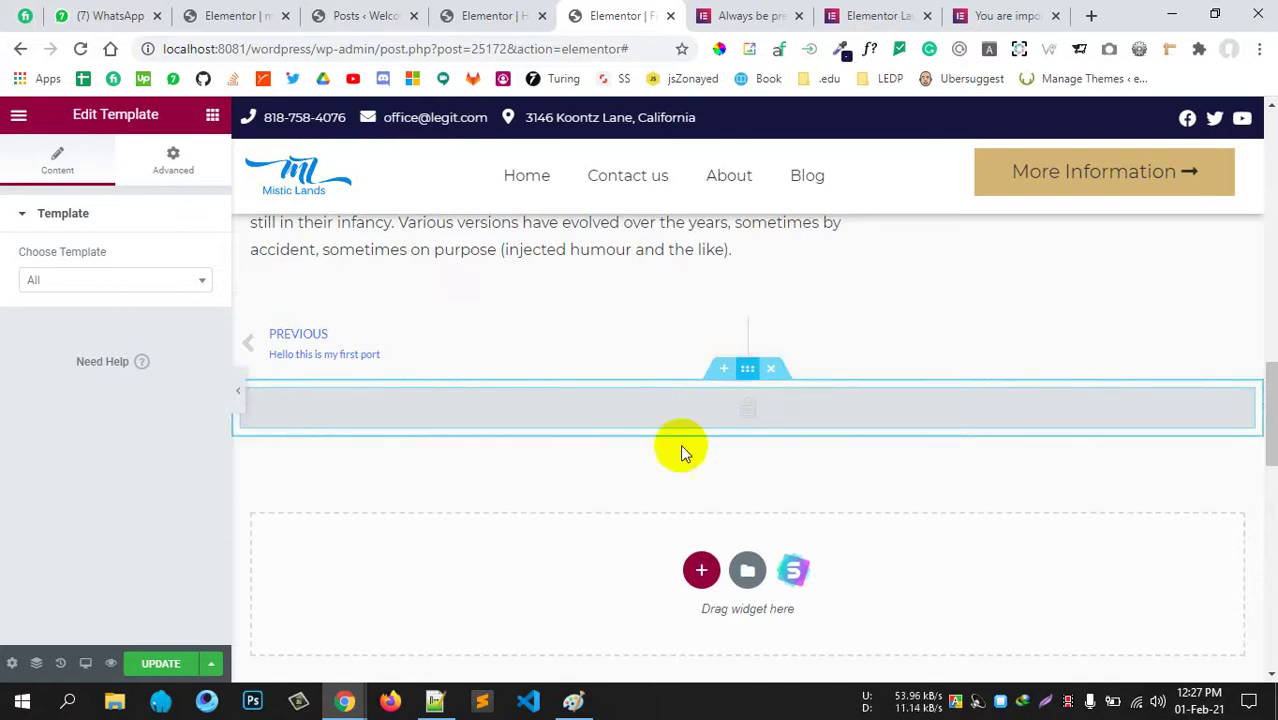
Open the Navigator and move the section holding the Template widget above the Post Navigation section.
scroll(680, 450, "up", 2)
scroll(662, 486, "down", 1)
right_click(699, 477)
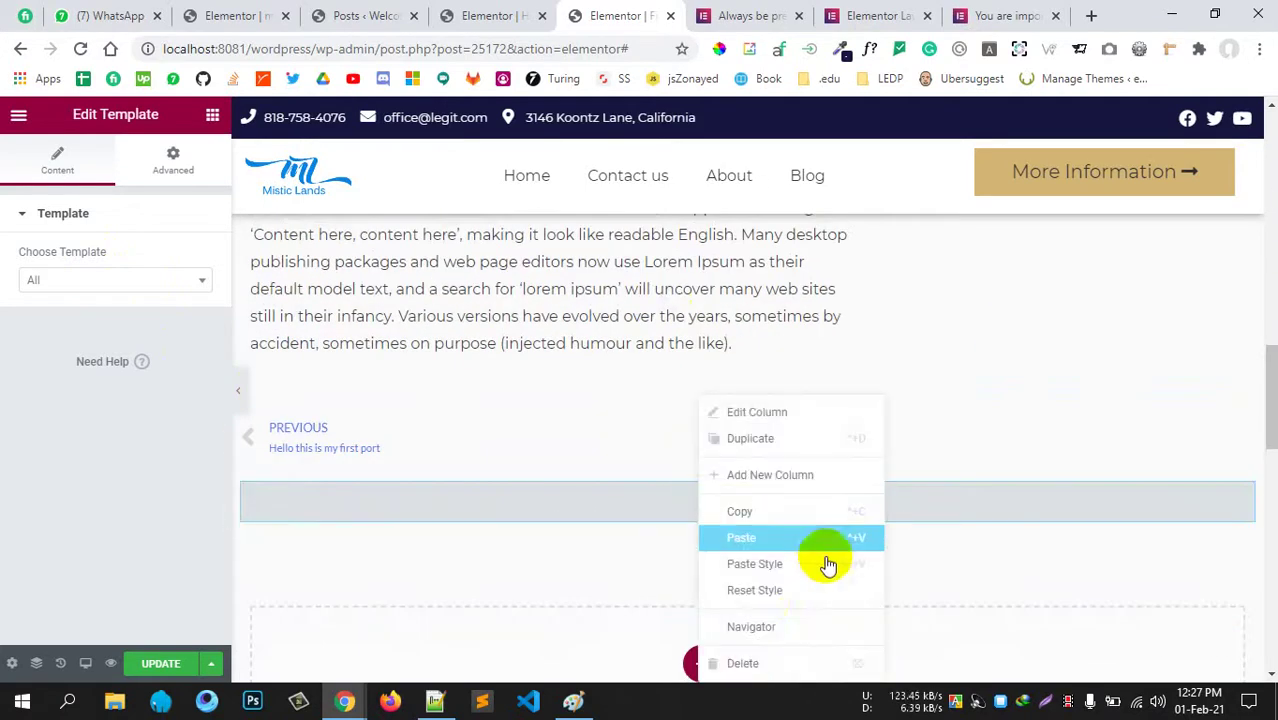
left_click(760, 627)
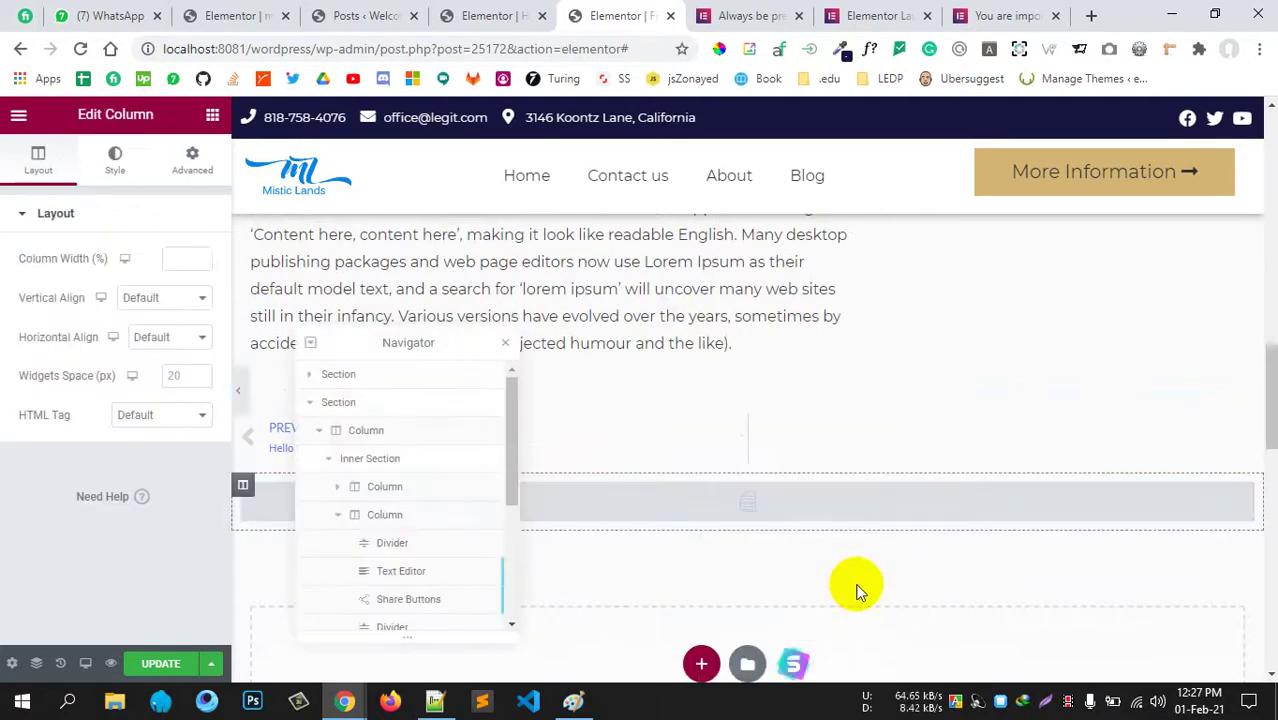
scroll(434, 517, "down", 5)
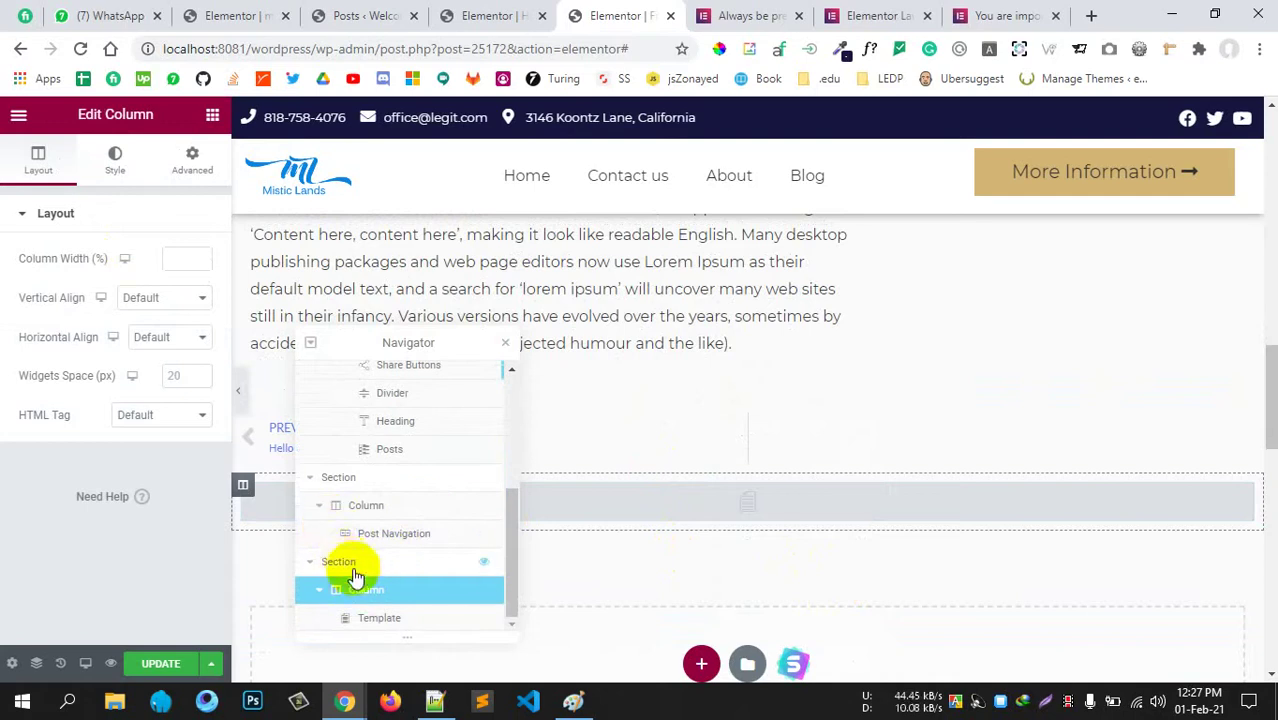
left_click(340, 562)
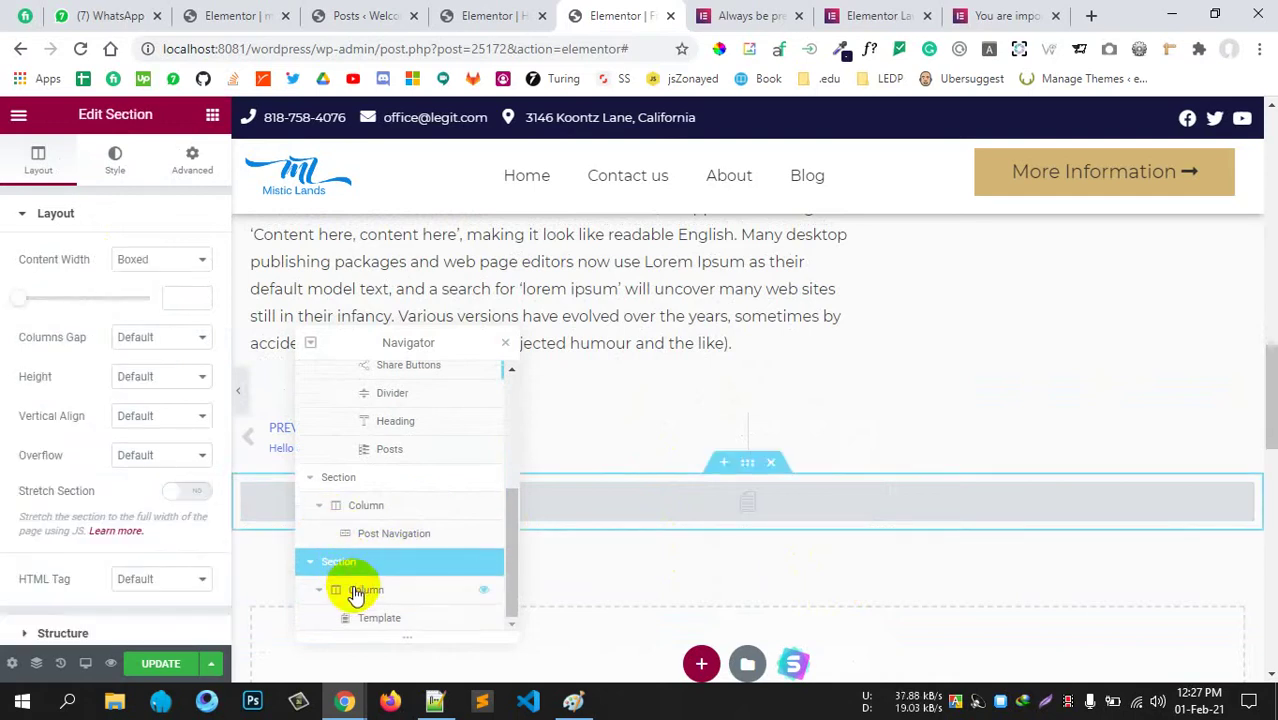
left_click(356, 592)
left_click_drag(358, 570, 364, 430)
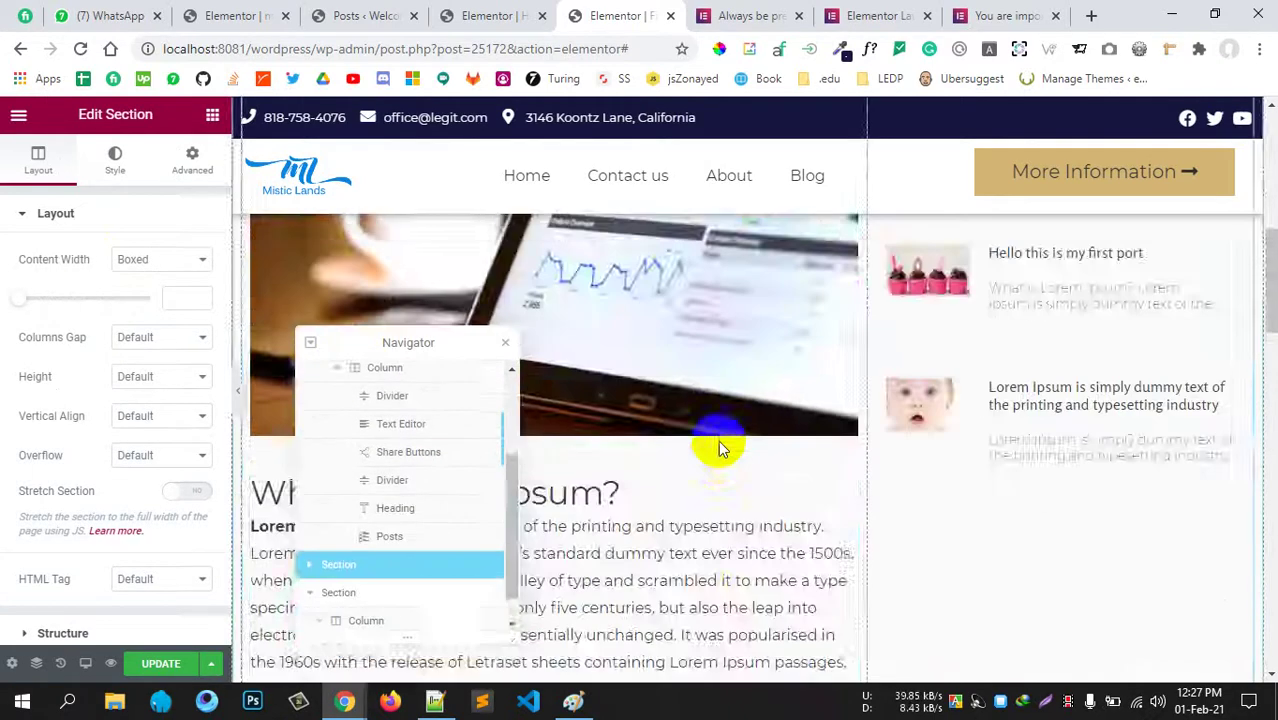
Move the Template widget's section directly below the post title banner and update the single post template.
scroll(718, 440, "down", 10)
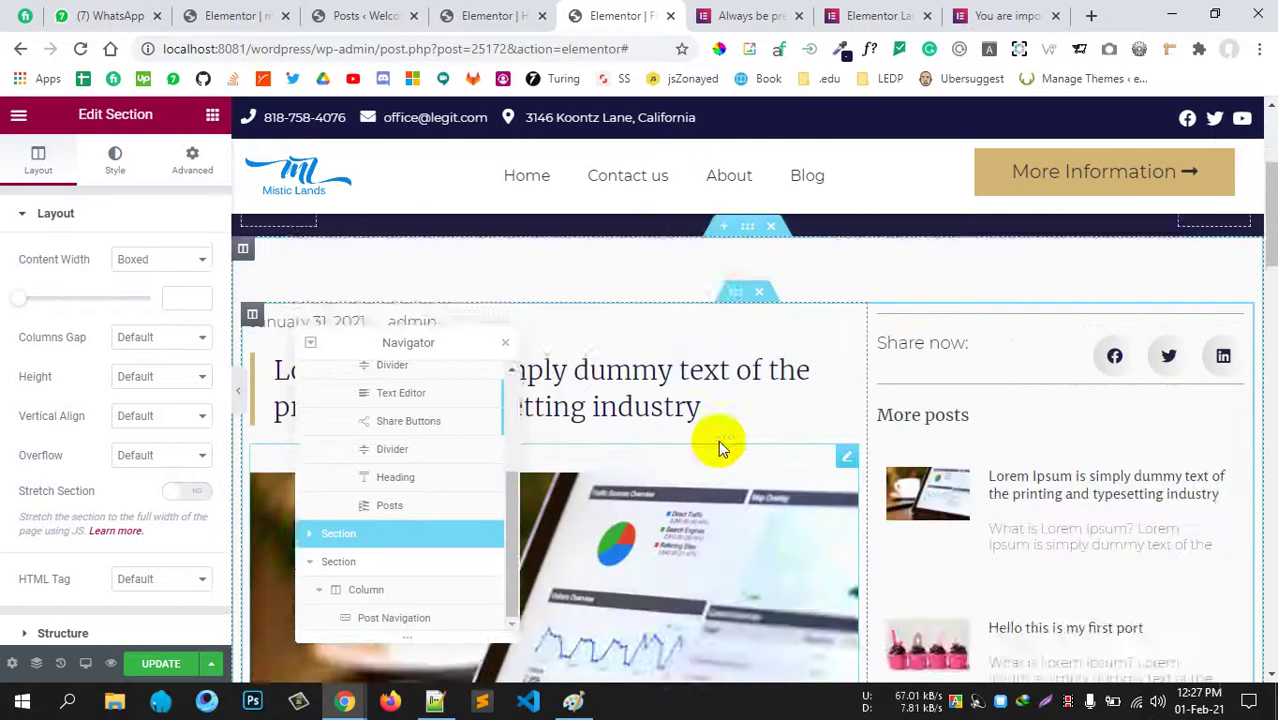
scroll(719, 440, "up", 2)
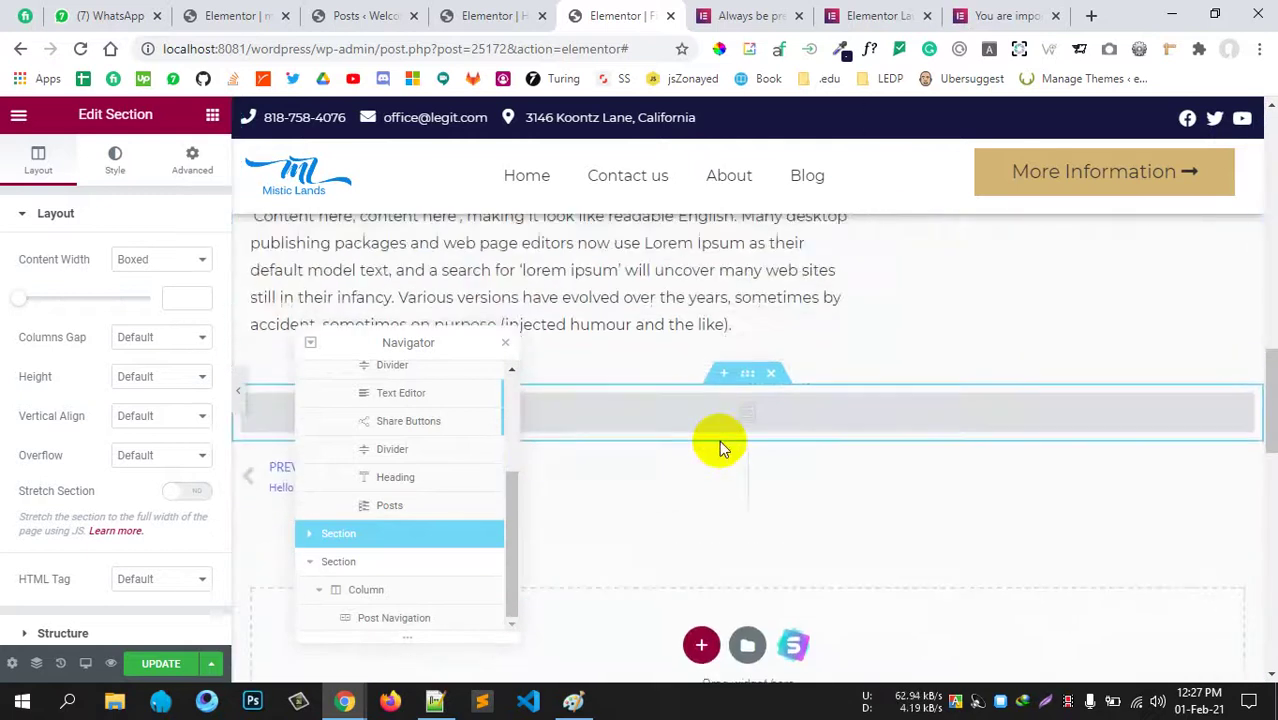
scroll(370, 520, "up", 2)
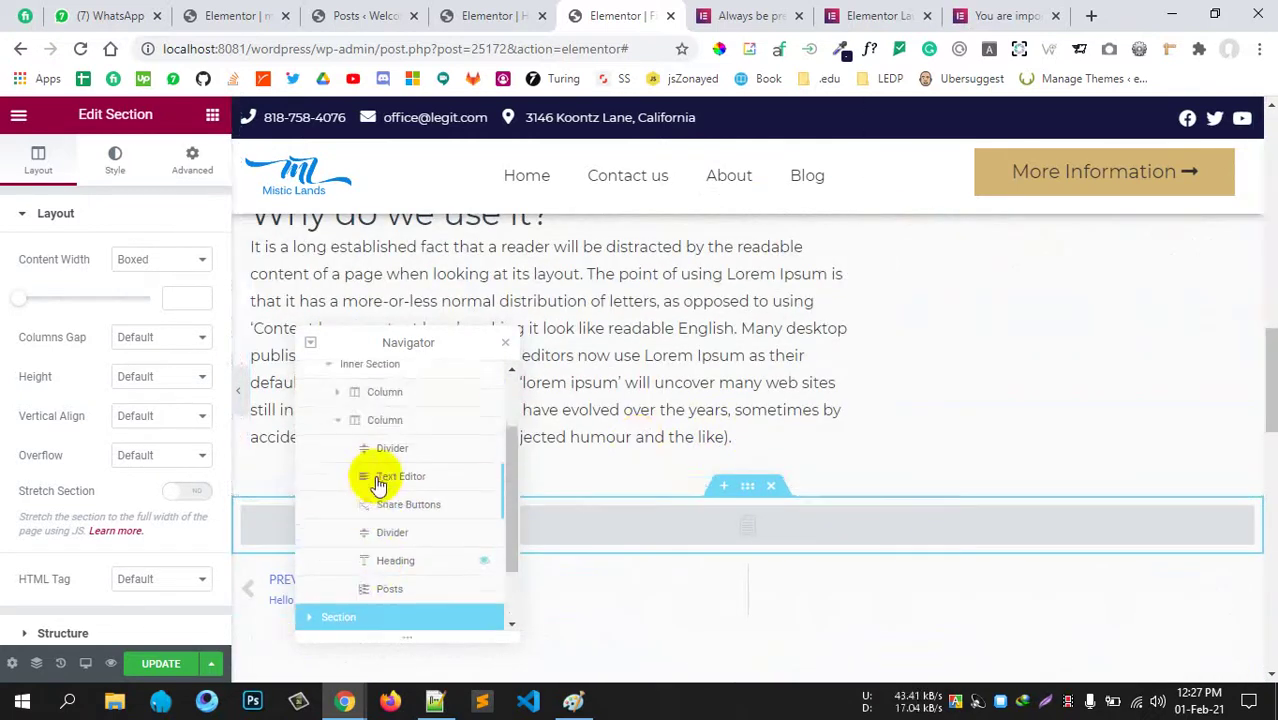
left_click_drag(357, 628, 385, 396)
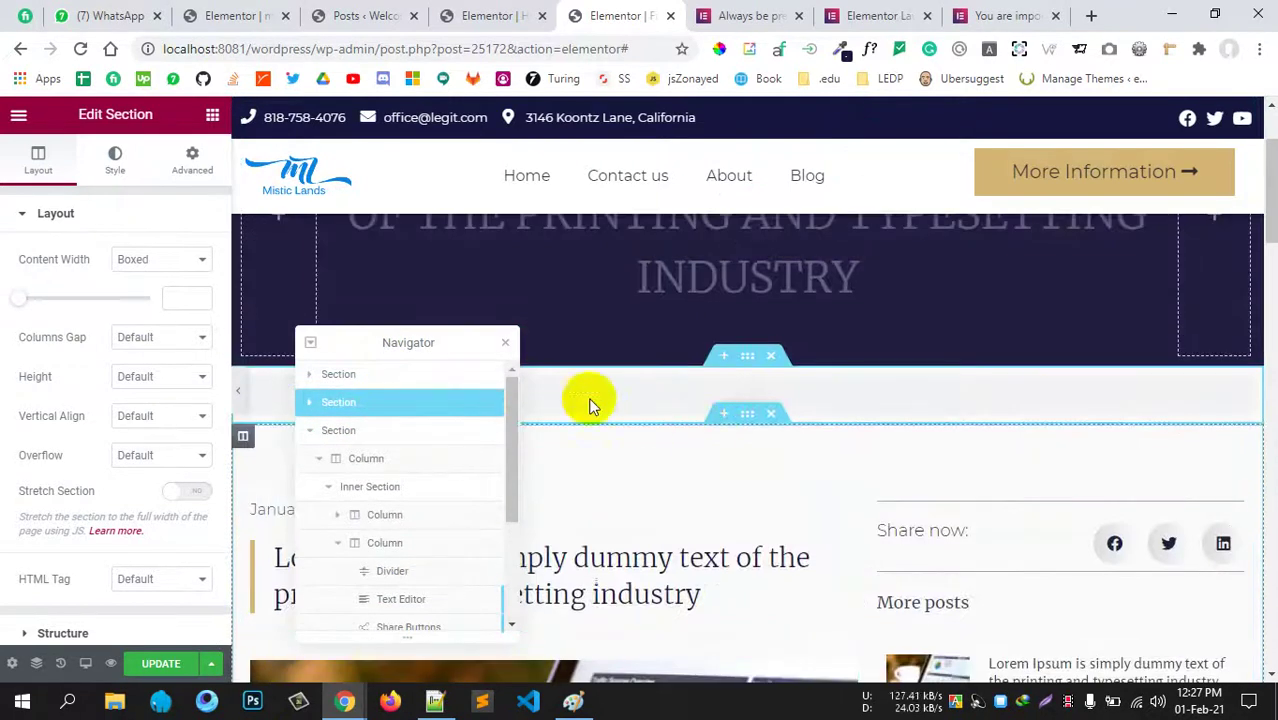
left_click_drag(399, 342, 957, 378)
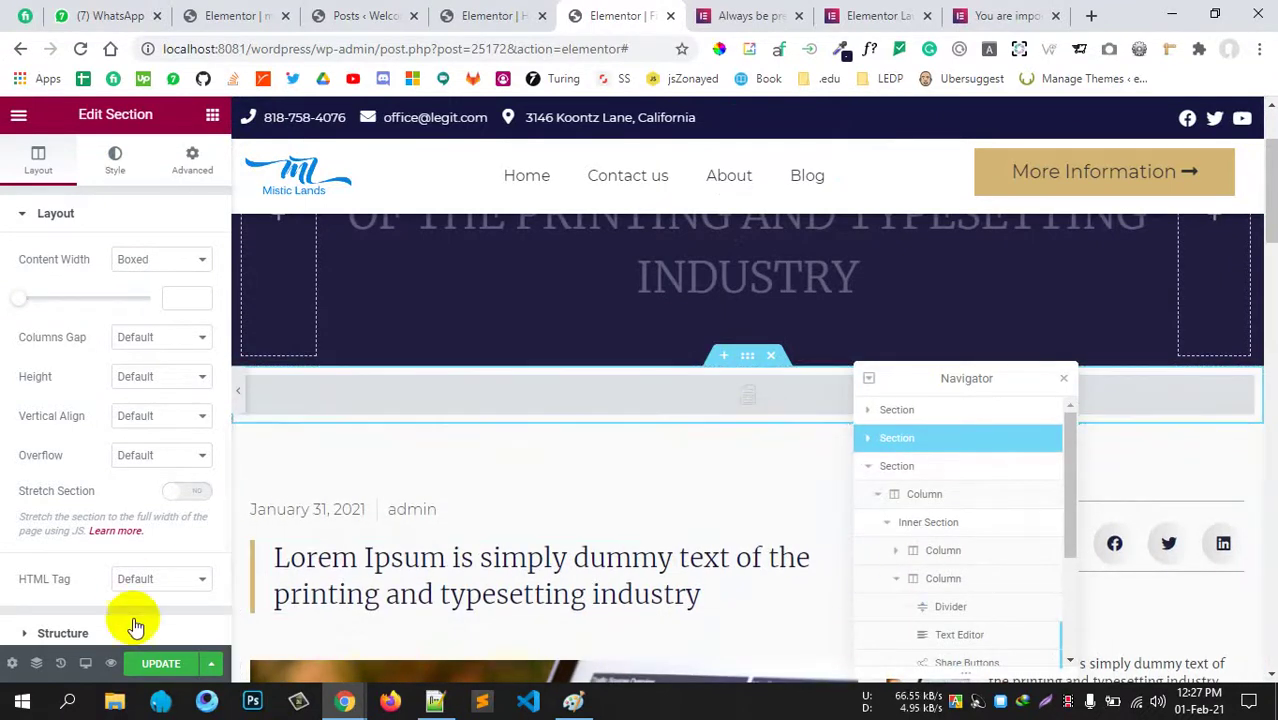
left_click(168, 663)
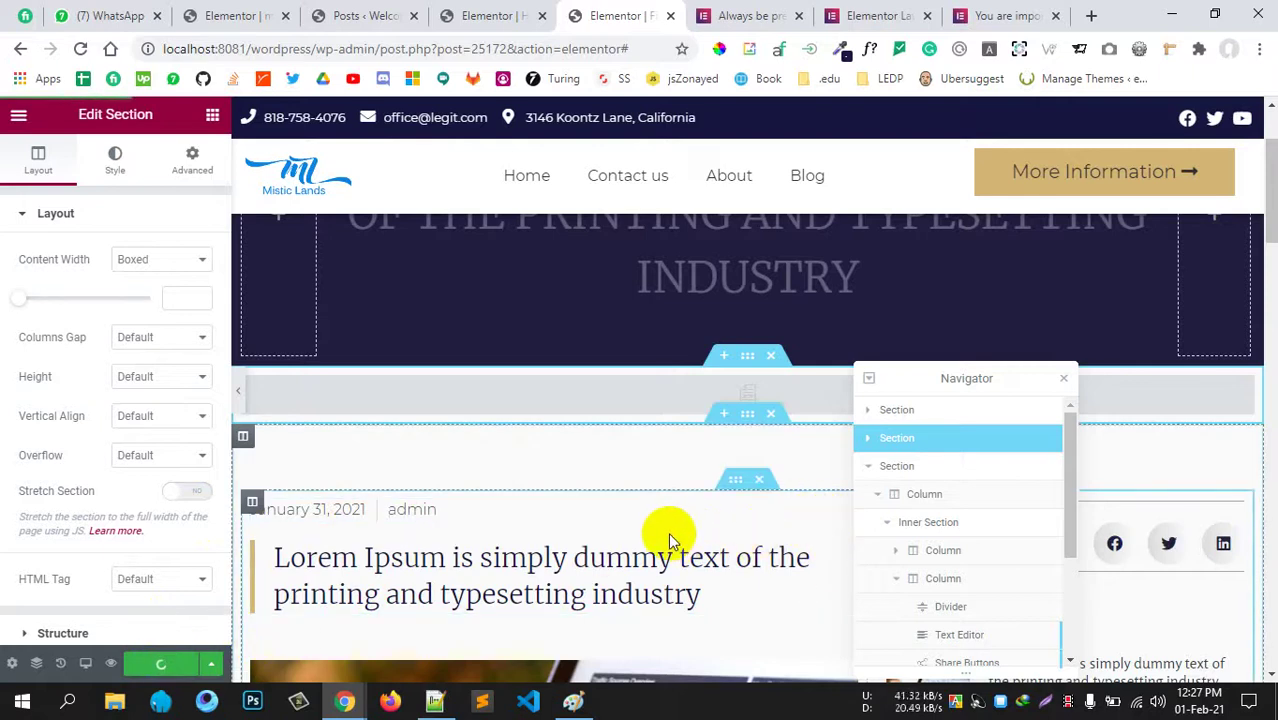
Set the Template widget to the "Home page counter" template and update the single post template.
left_click(620, 398)
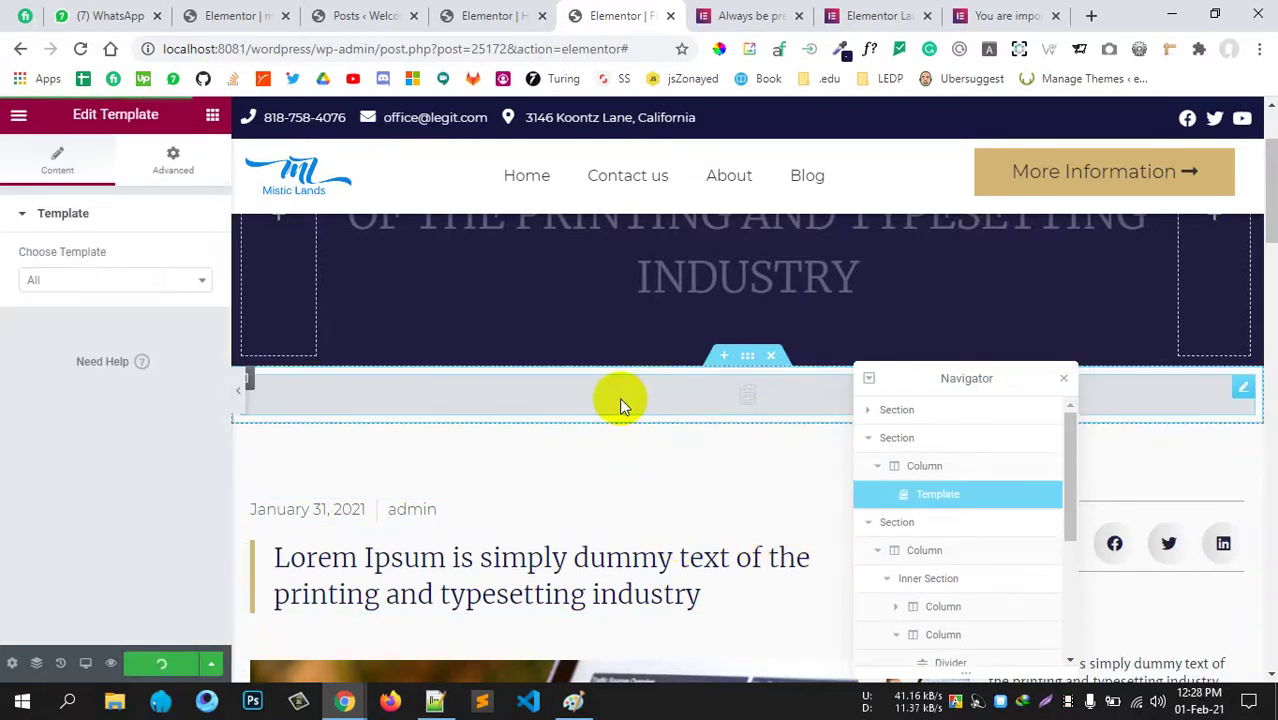
left_click(59, 280)
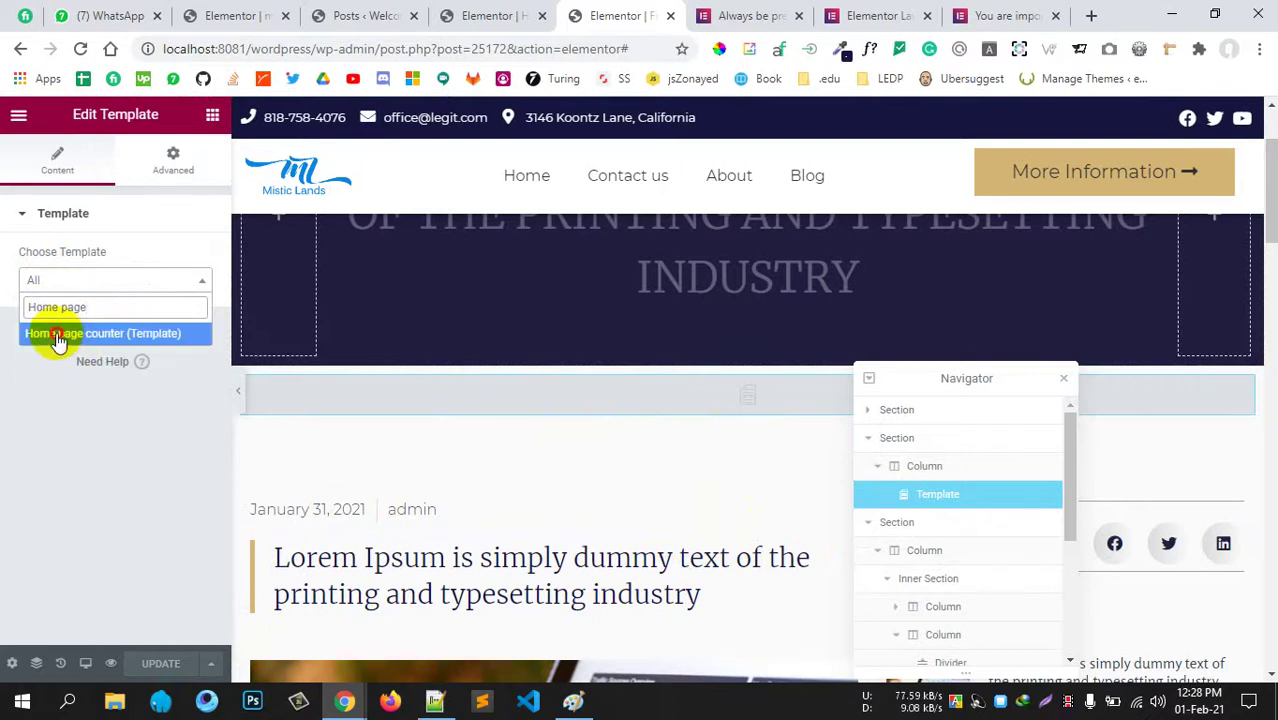
left_click(58, 336)
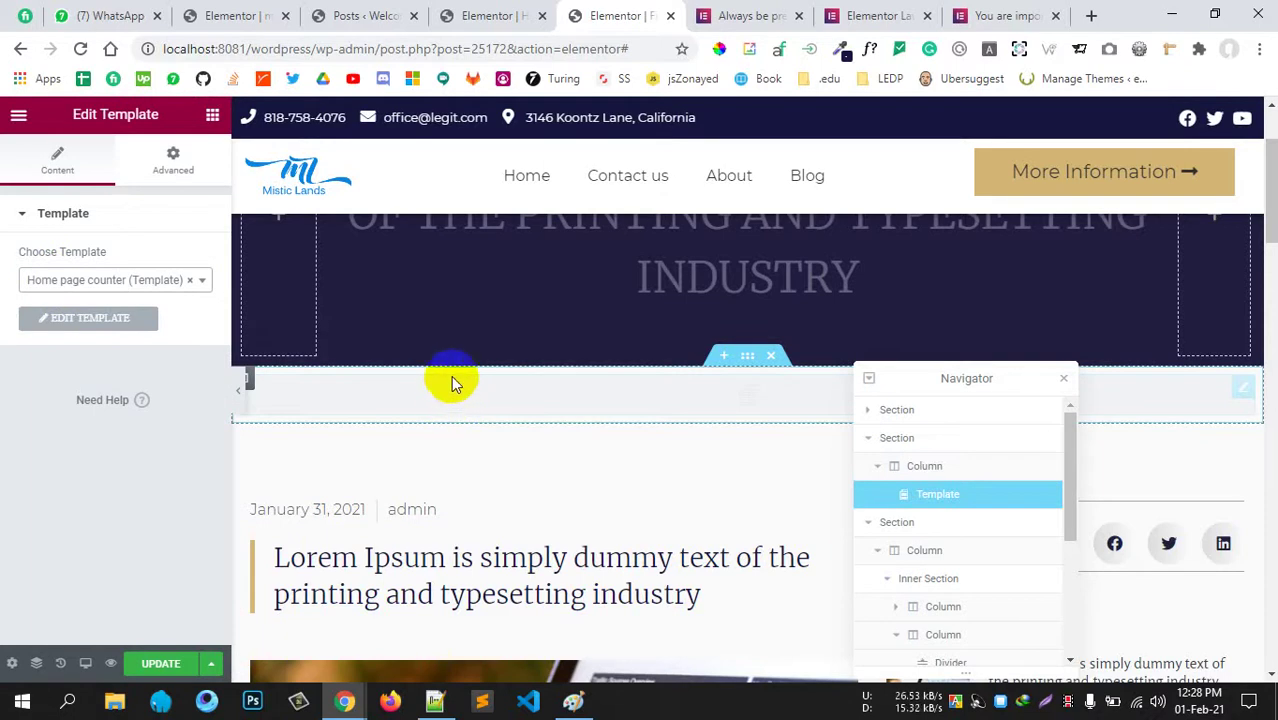
left_click(160, 664)
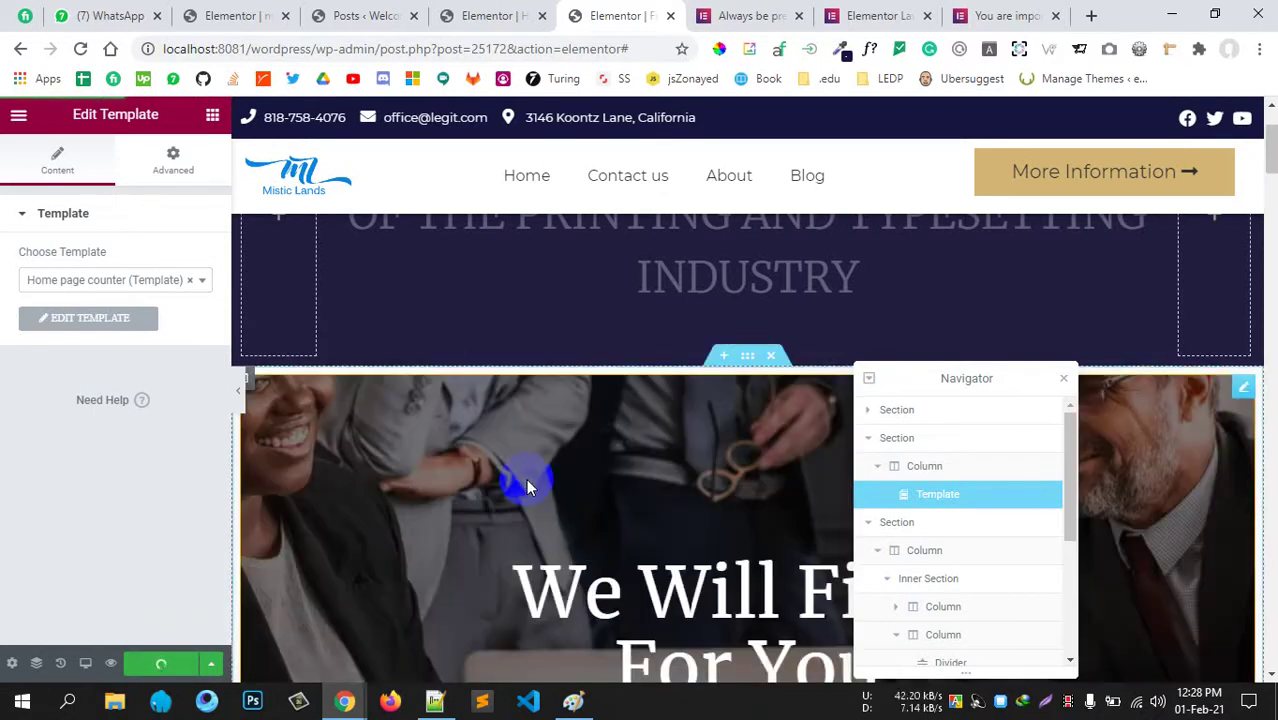
Look through the inserted home page content, from the hero image to the counters and the "Why We Are The Best" section.
scroll(640, 516, "down", 5)
scroll(640, 516, "up", 2)
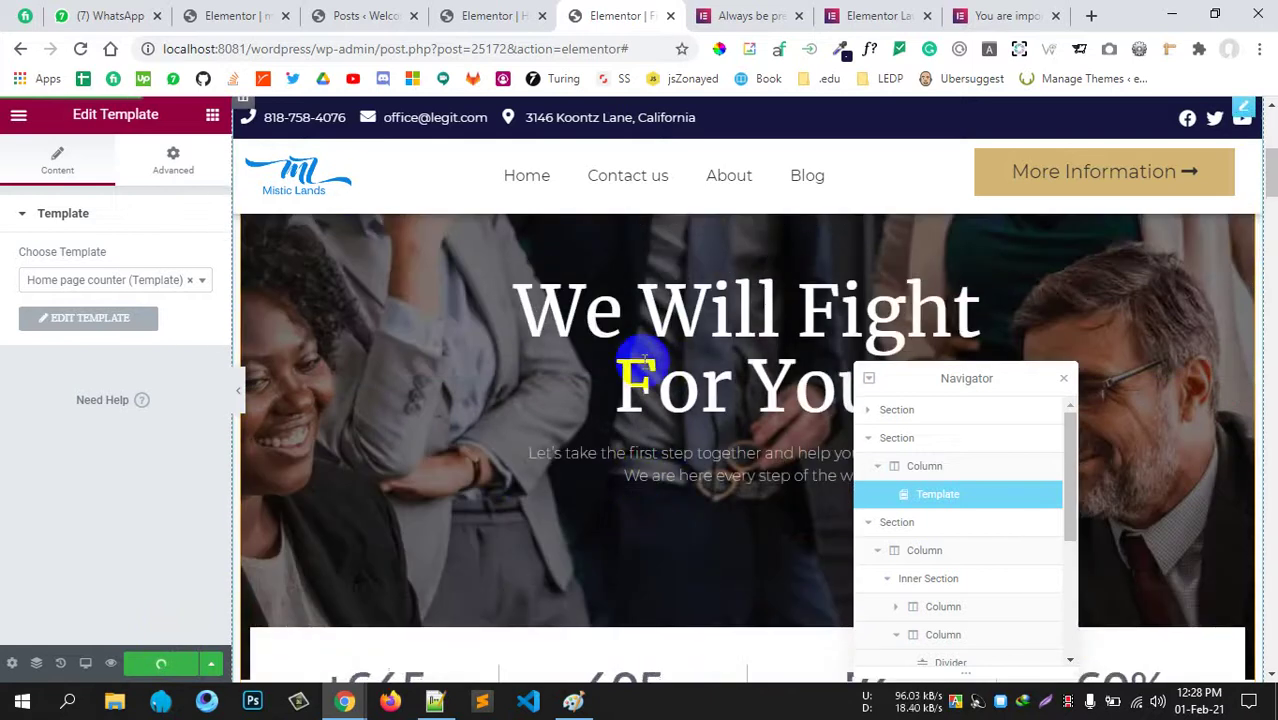
scroll(640, 360, "up", 3)
scroll(635, 507, "down", 7)
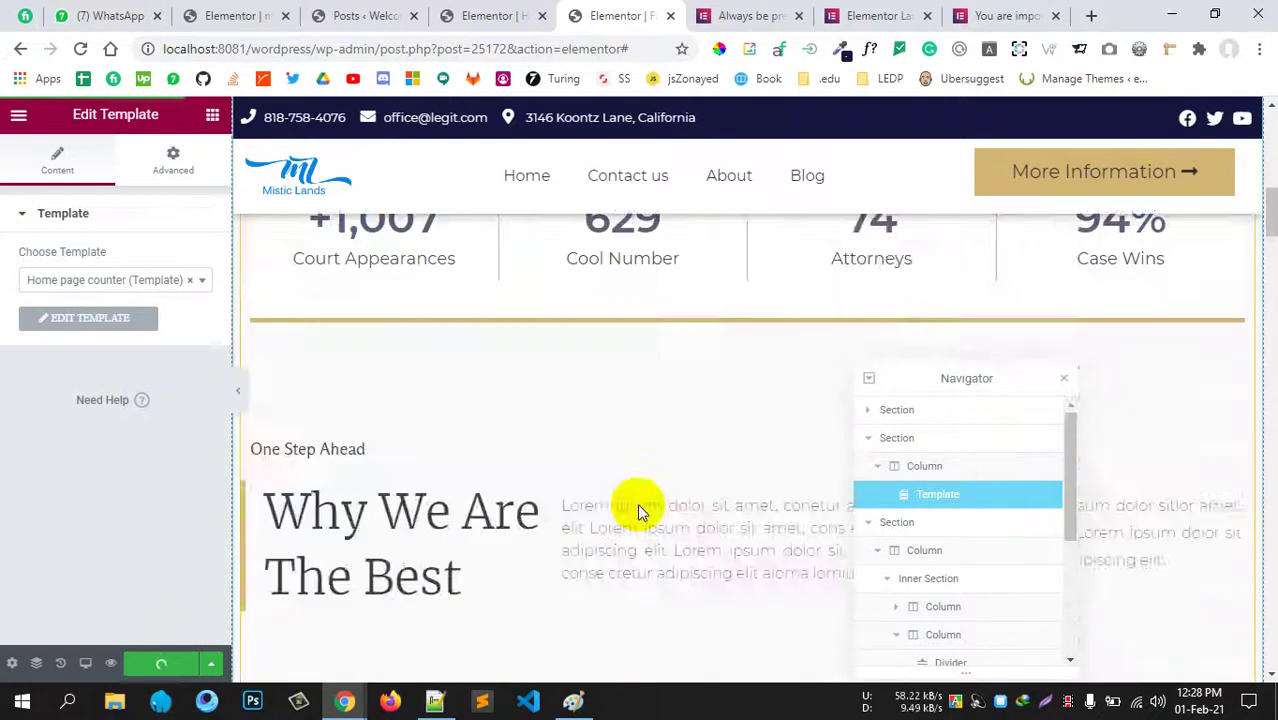
scroll(637, 503, "up", 6)
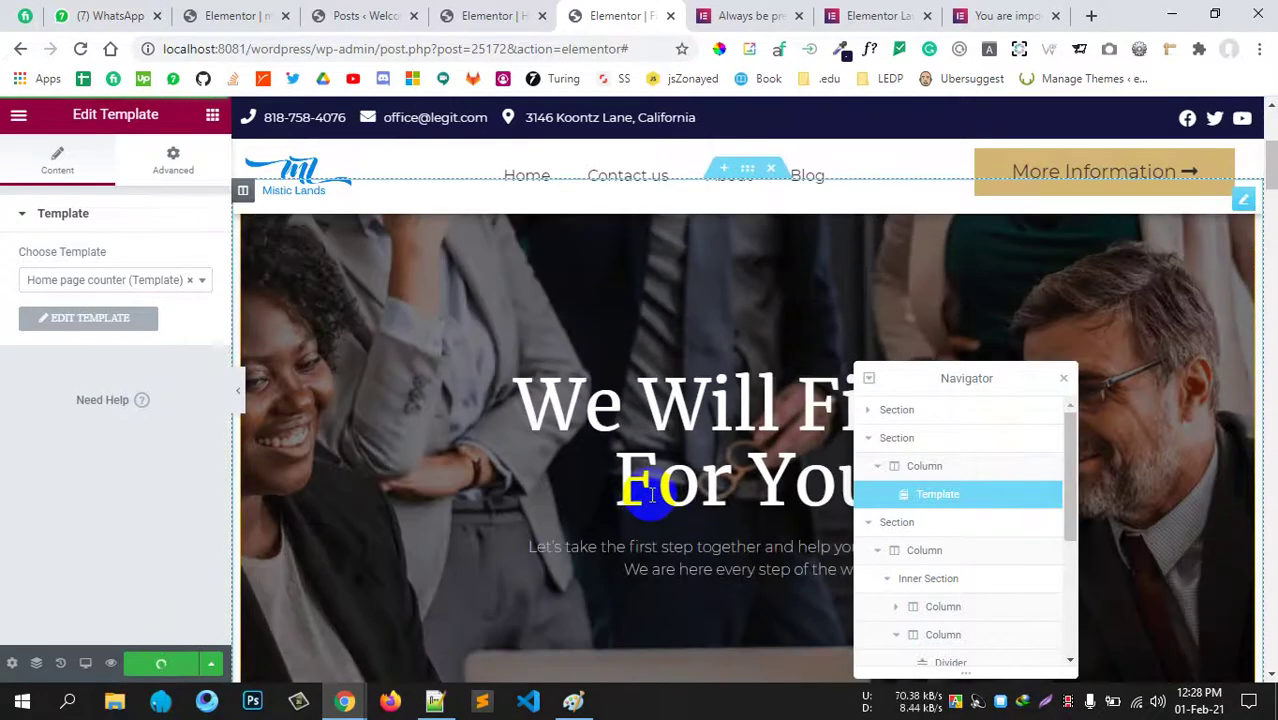
scroll(625, 430, "down", 3)
scroll(605, 432, "up", 3)
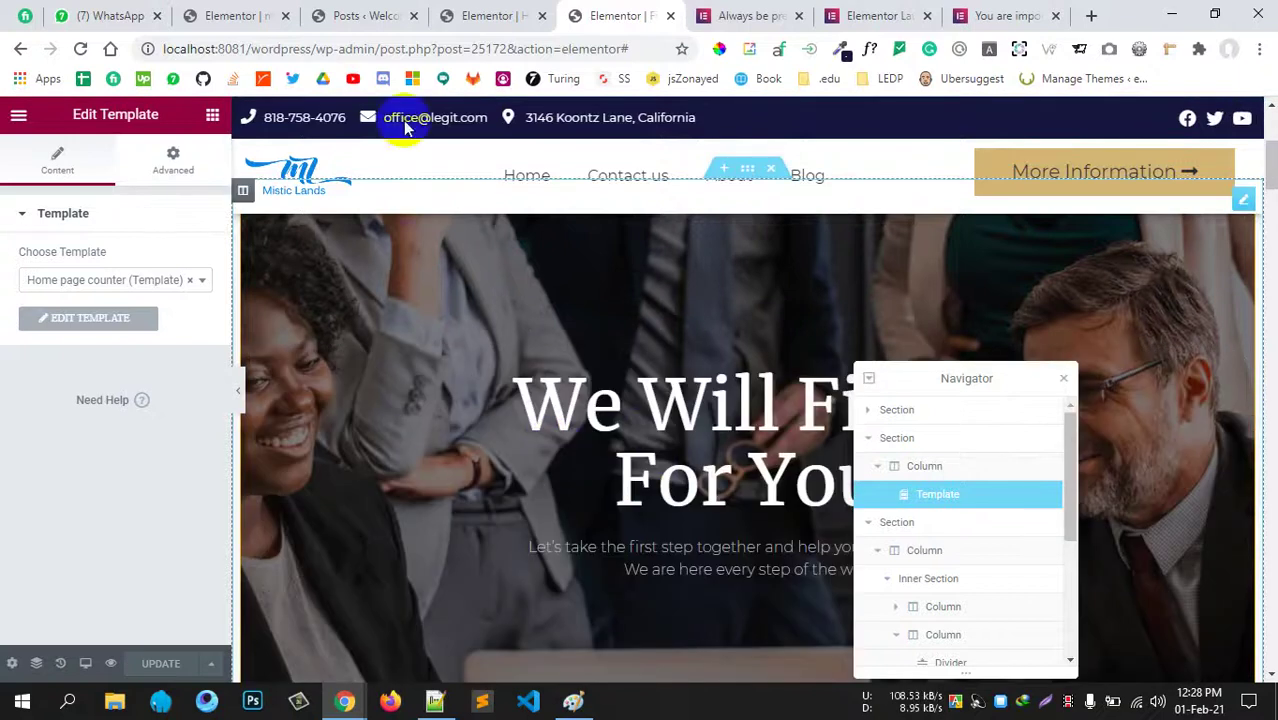
Open all three published posts in separate tabs from the WordPress posts list and switch to the first one.
left_click(340, 17)
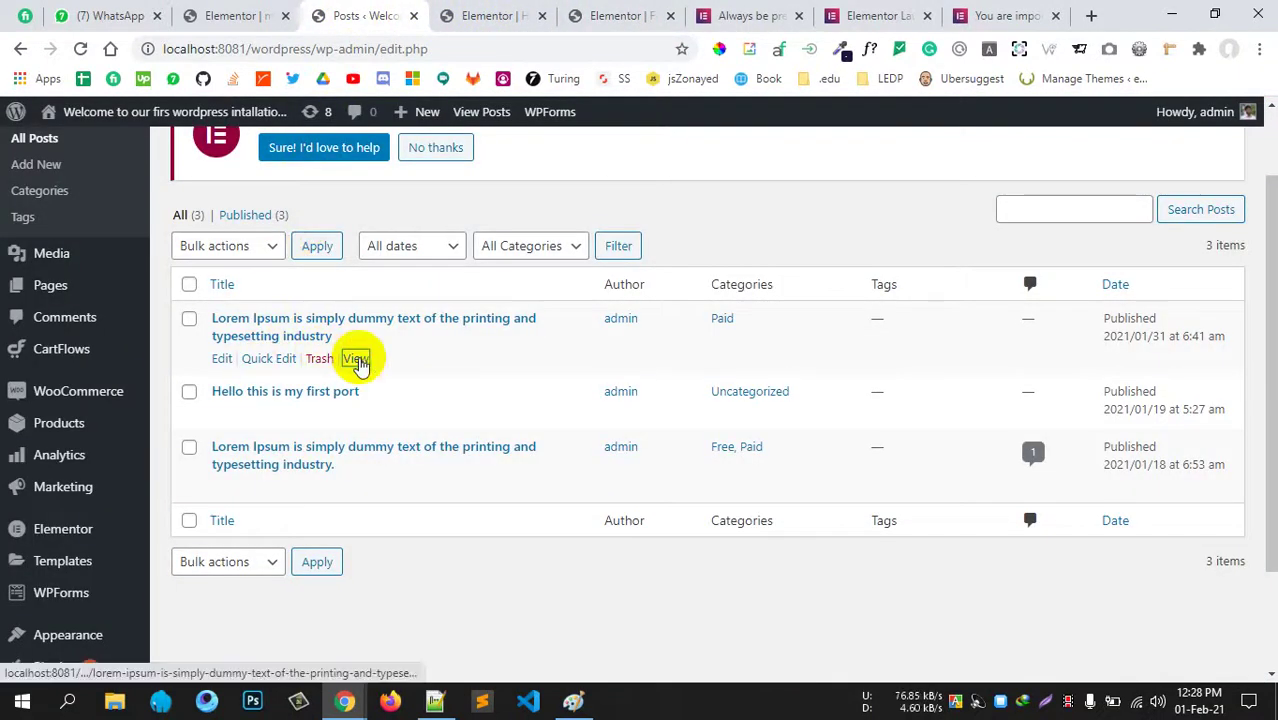
middle_click(356, 358)
middle_click(356, 414)
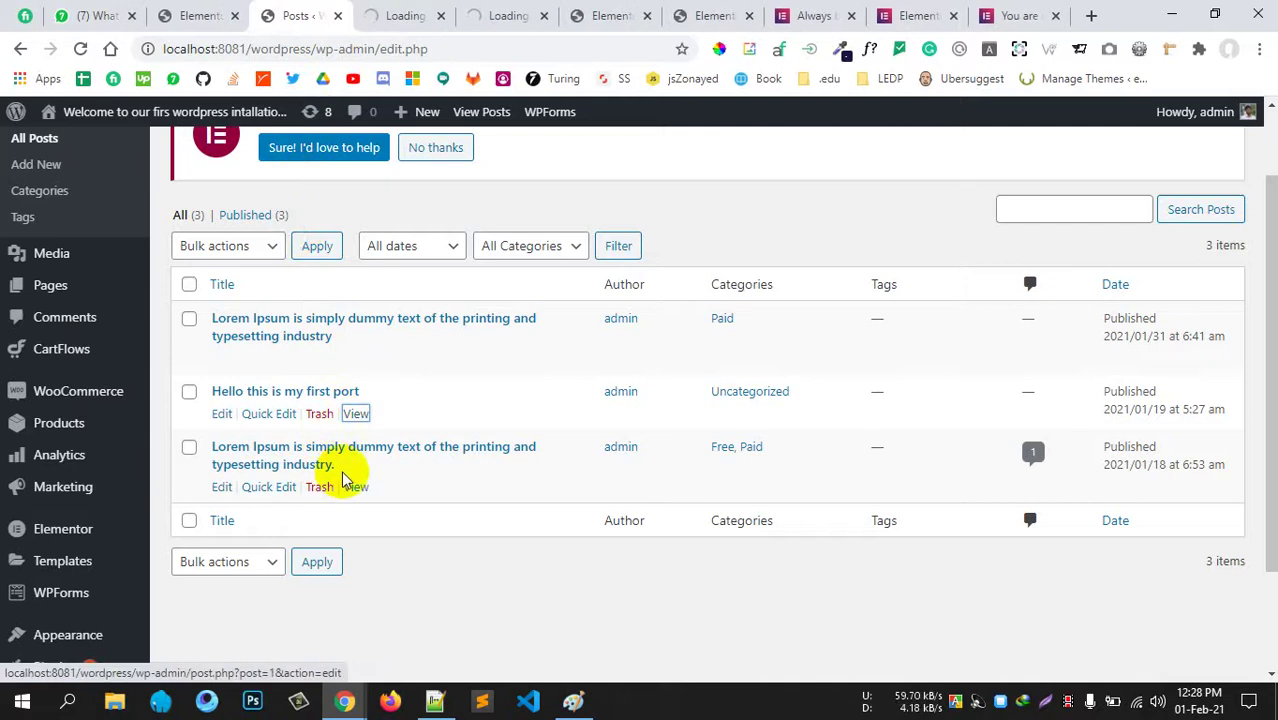
middle_click(356, 487)
left_click(340, 15)
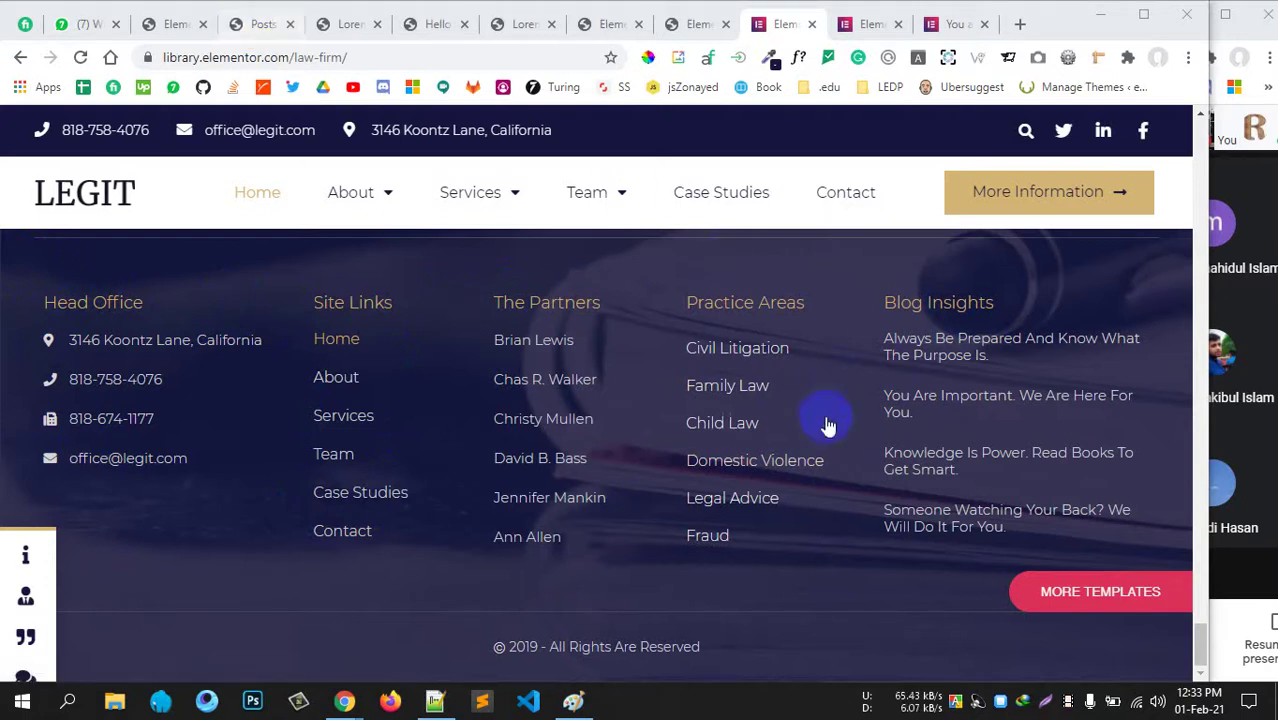
Return to the WordPress admin posts list and open the Menus management page.
left_click(185, 28)
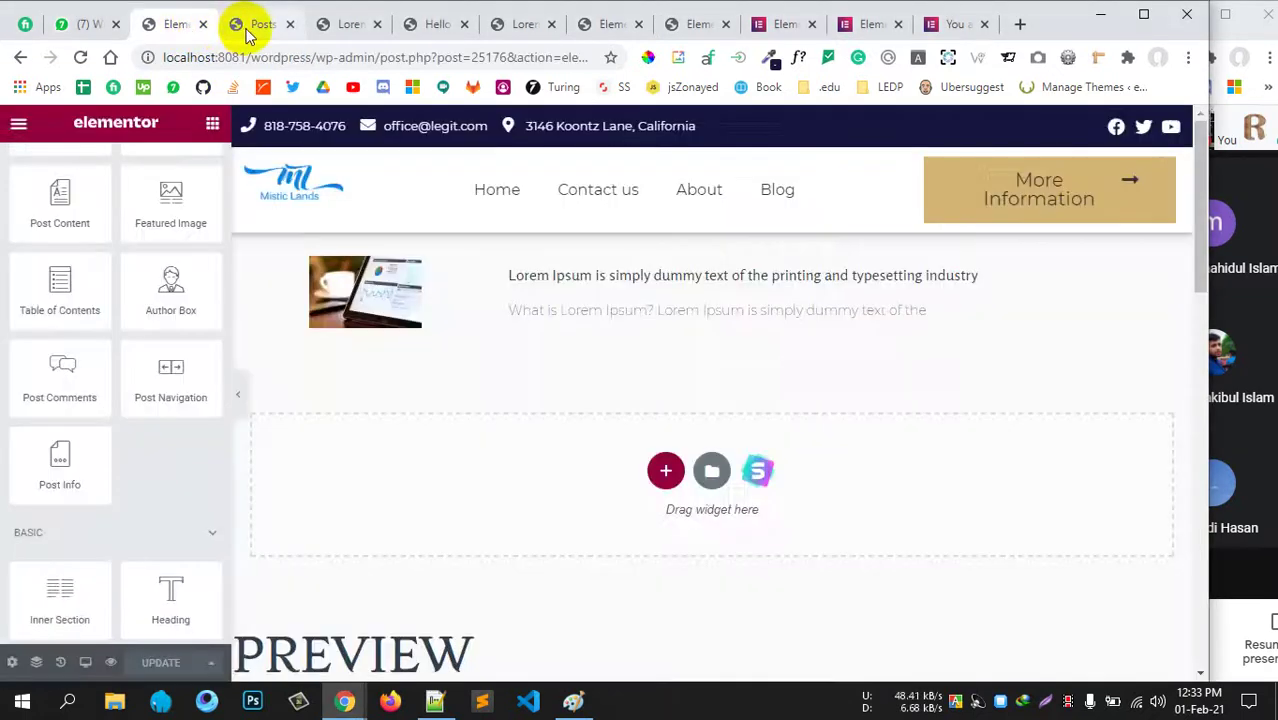
left_click(248, 33)
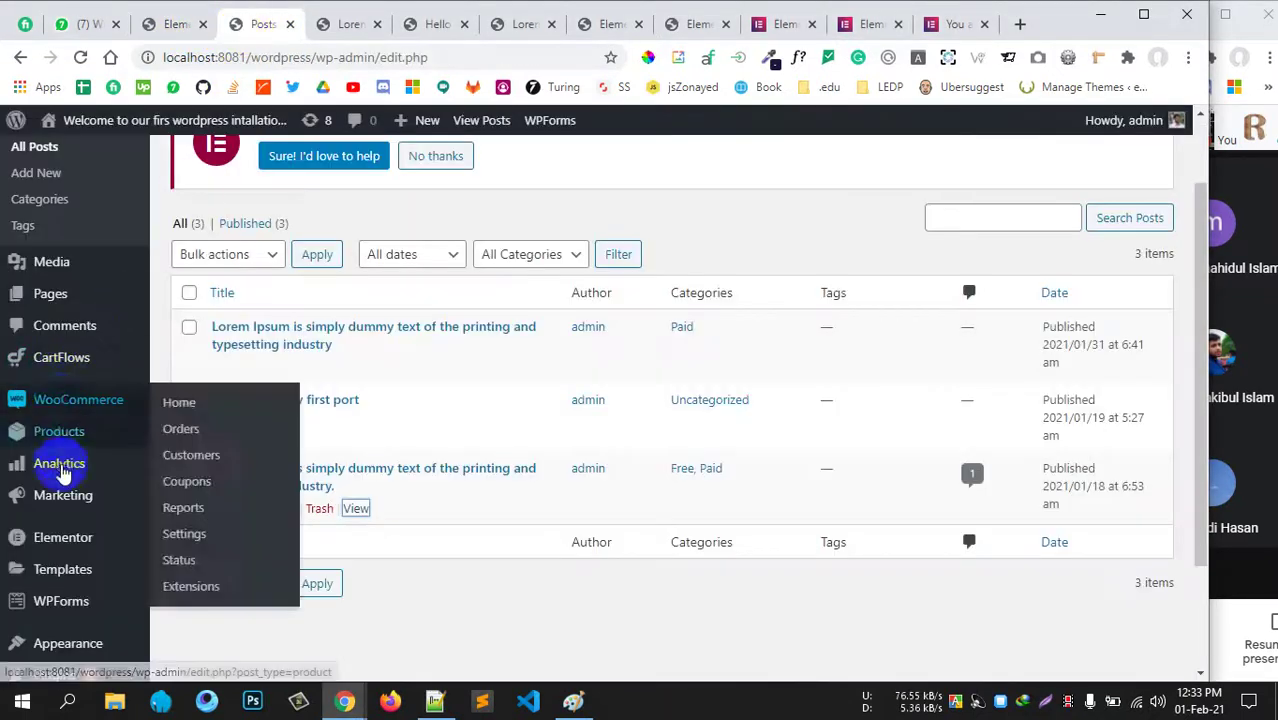
scroll(57, 356, "up", 2)
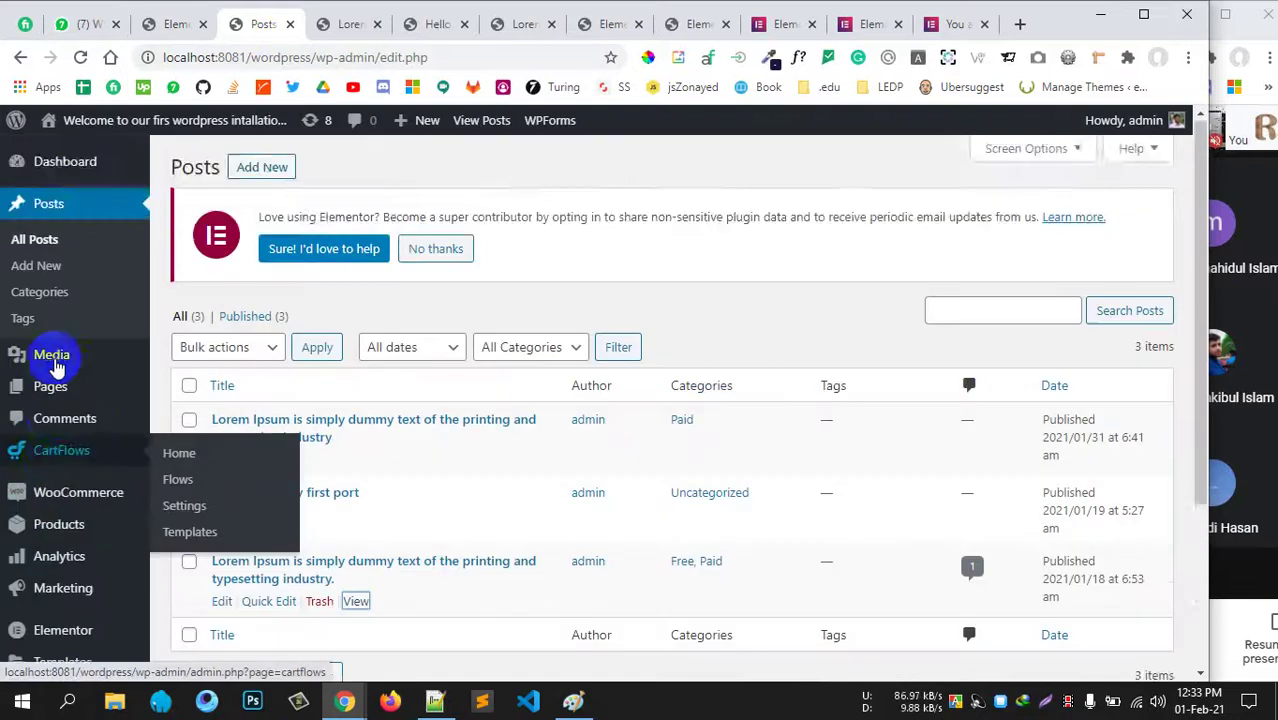
scroll(55, 366, "down", 1)
scroll(55, 366, "down", 3)
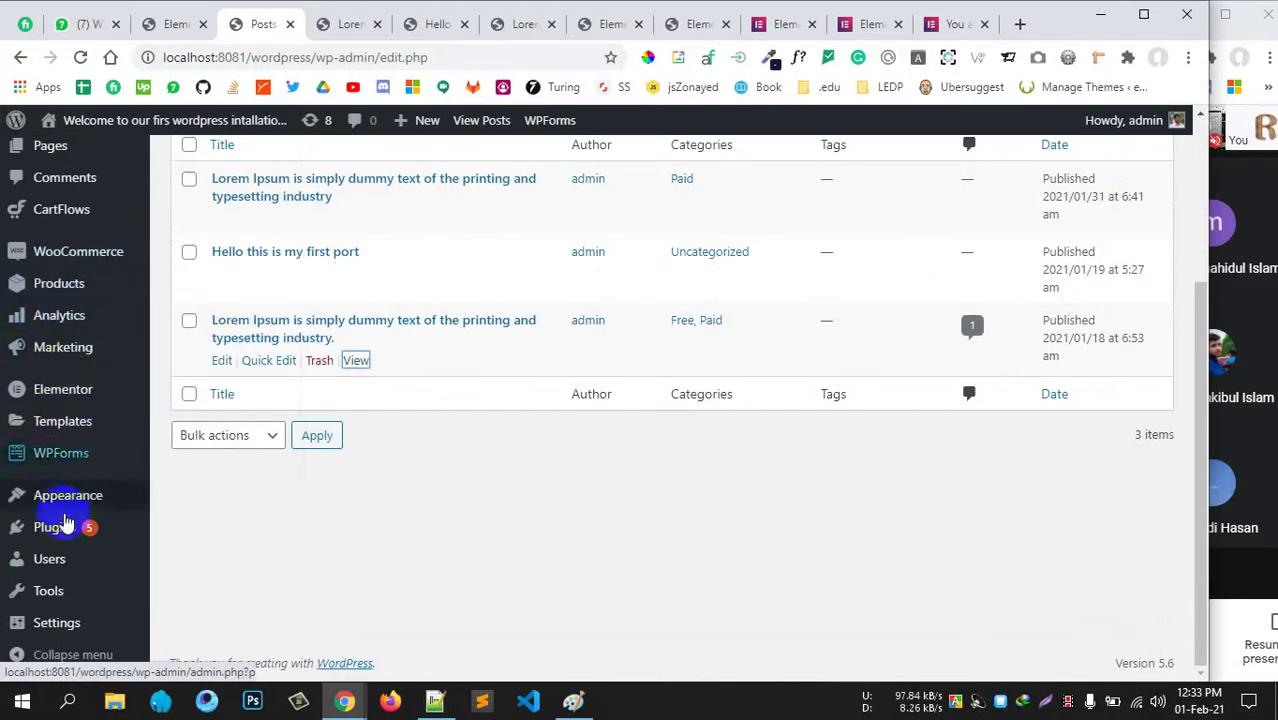
mouse_move(77, 506)
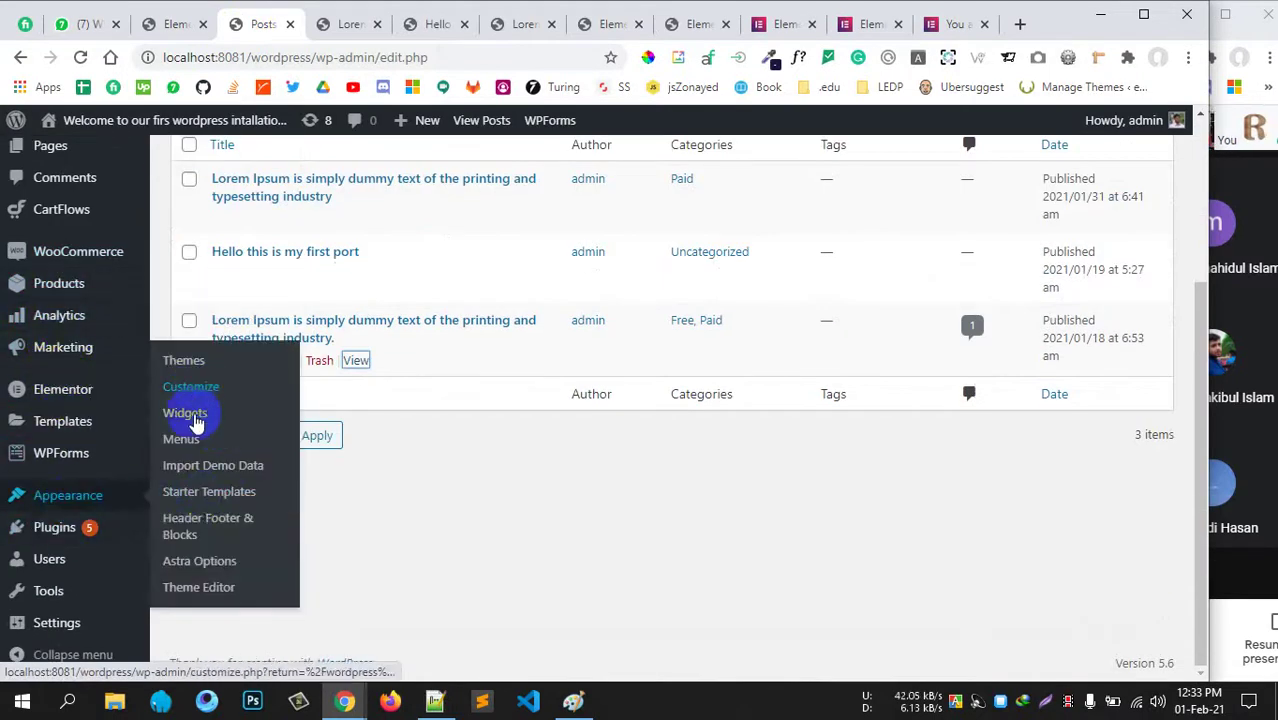
left_click(196, 440)
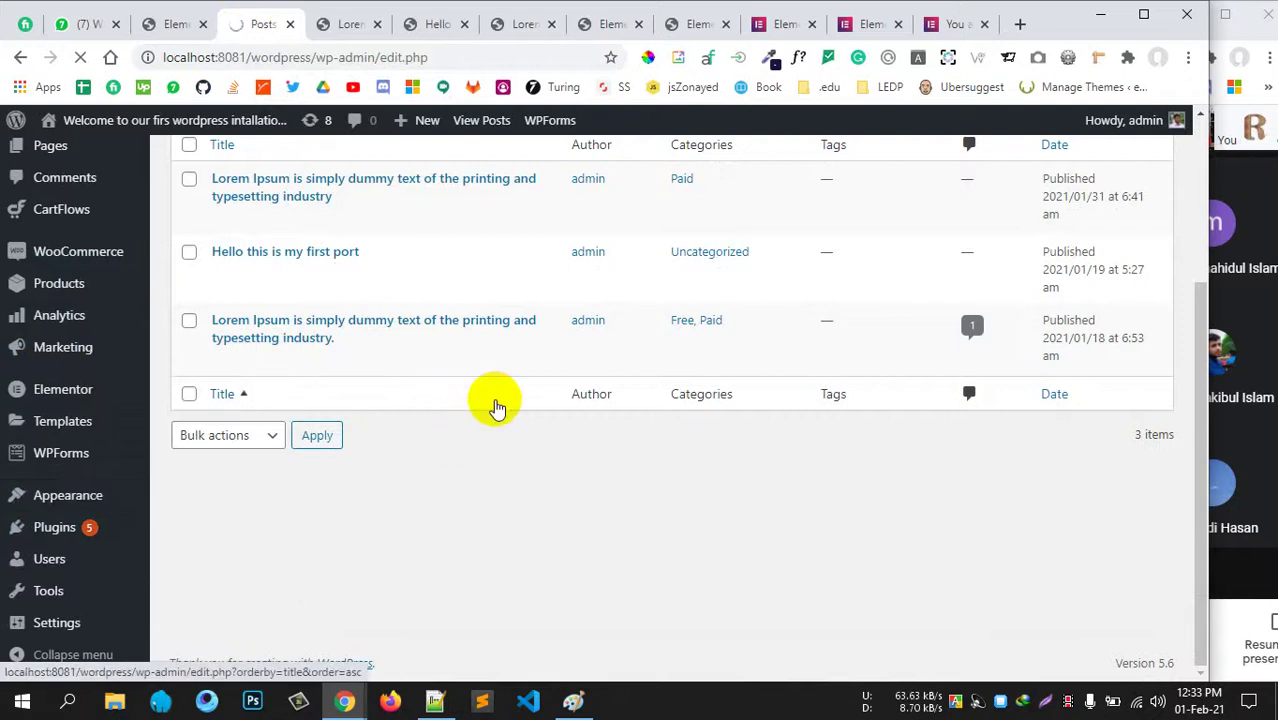
Review the items and settings of the Site Links menu and list all posts available for adding to it.
scroll(497, 405, "up", 3)
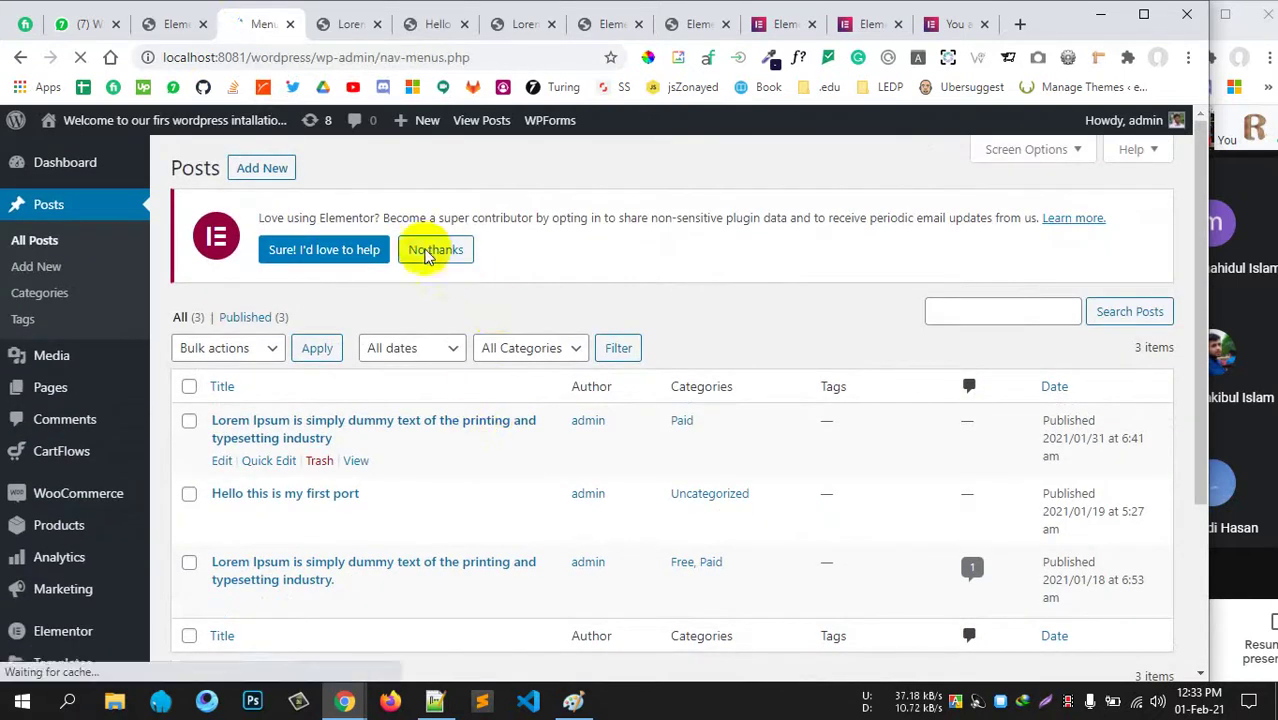
scroll(613, 372, "down", 2)
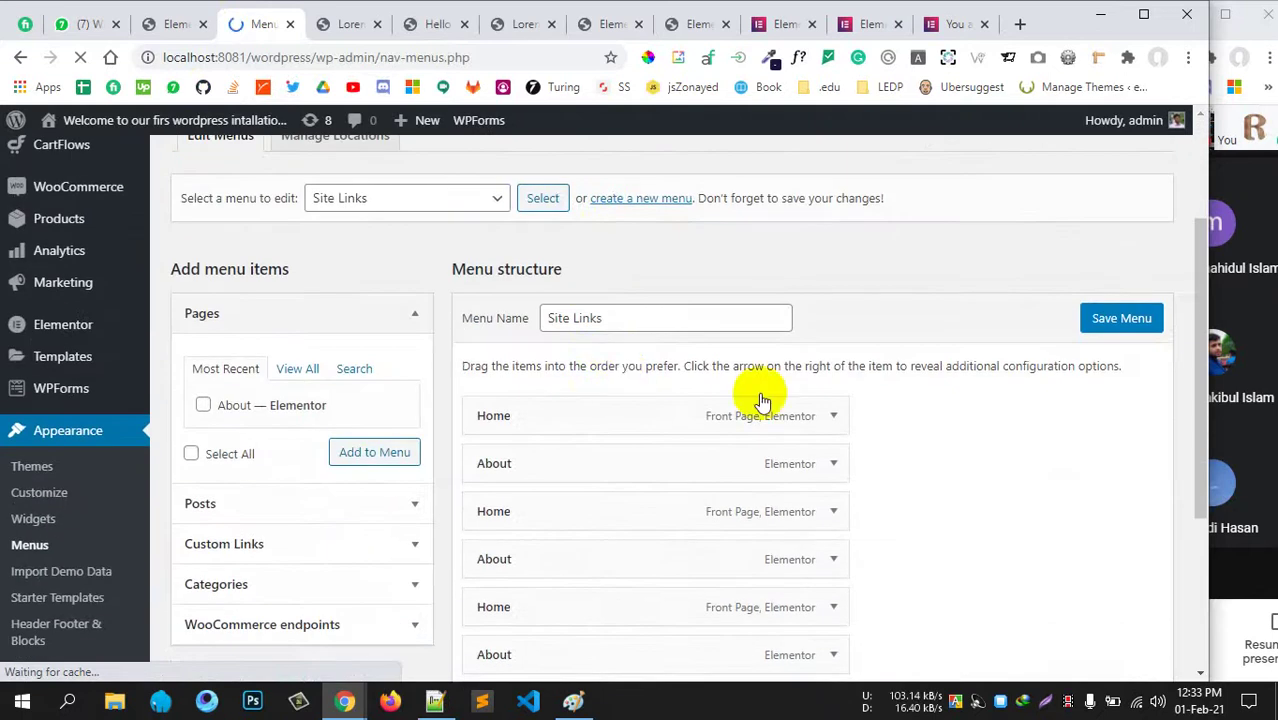
scroll(990, 420, "down", 3)
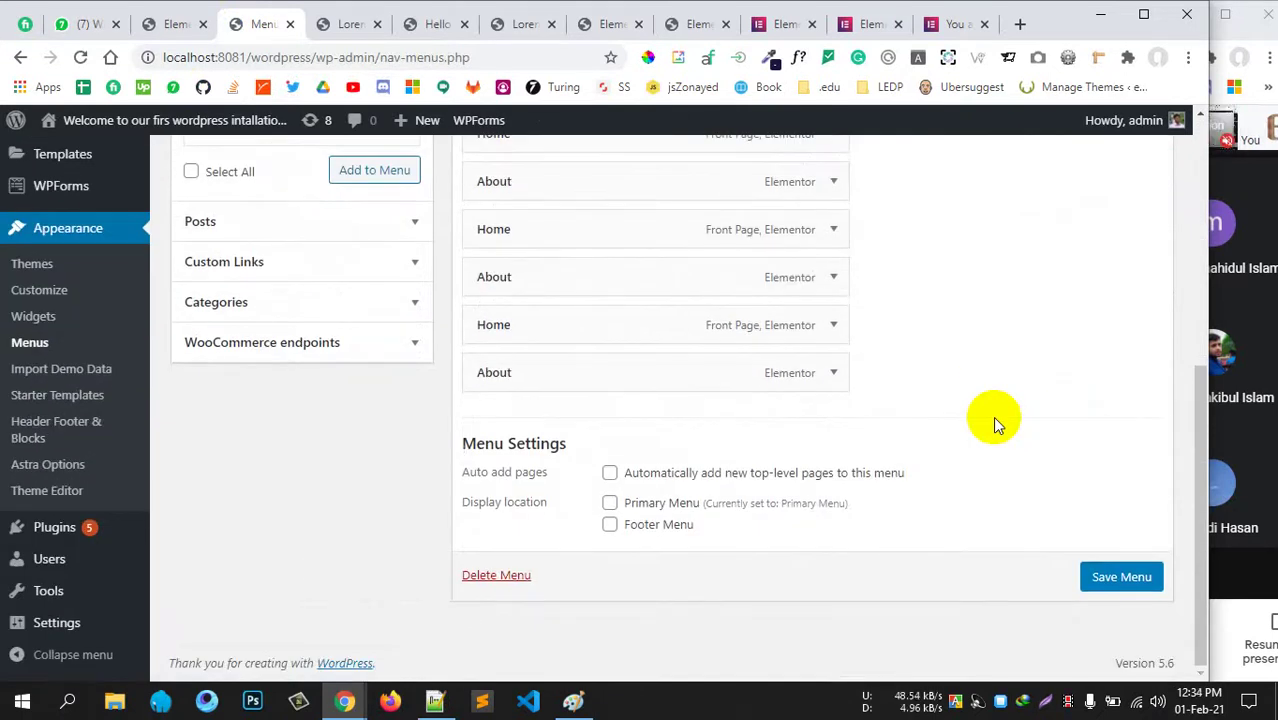
scroll(626, 301, "up", 2)
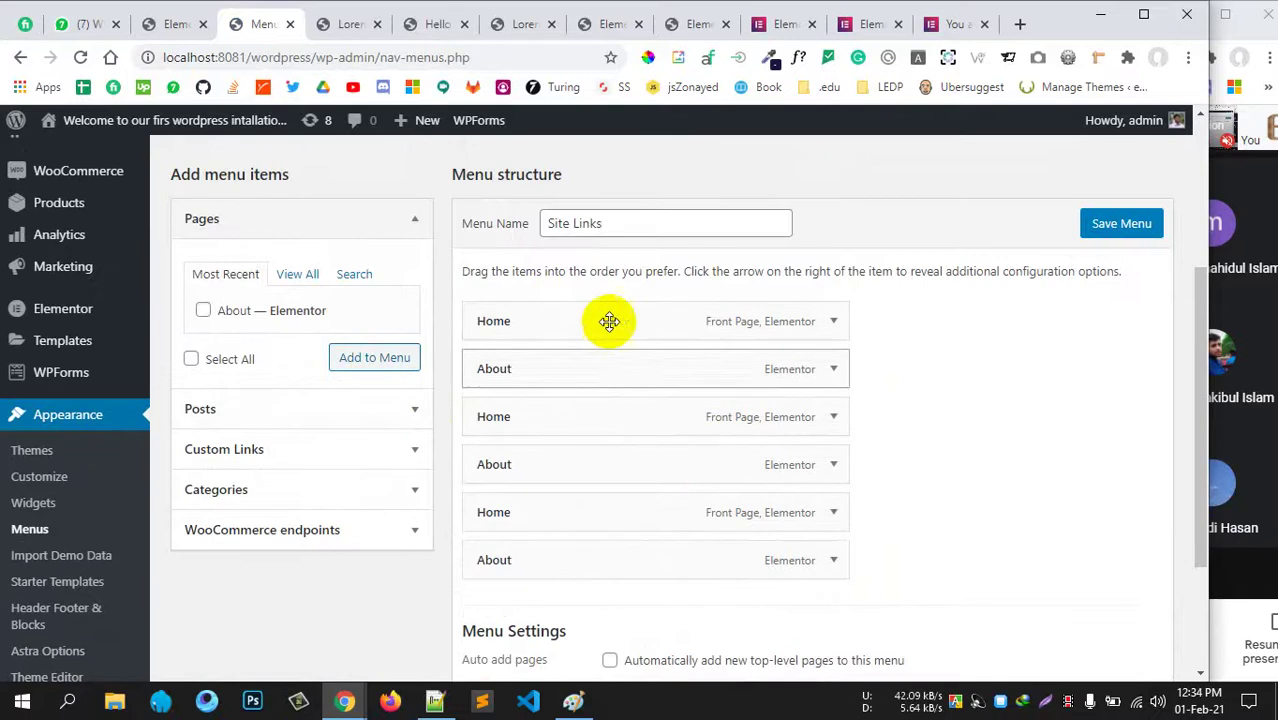
scroll(1025, 424, "up", 1)
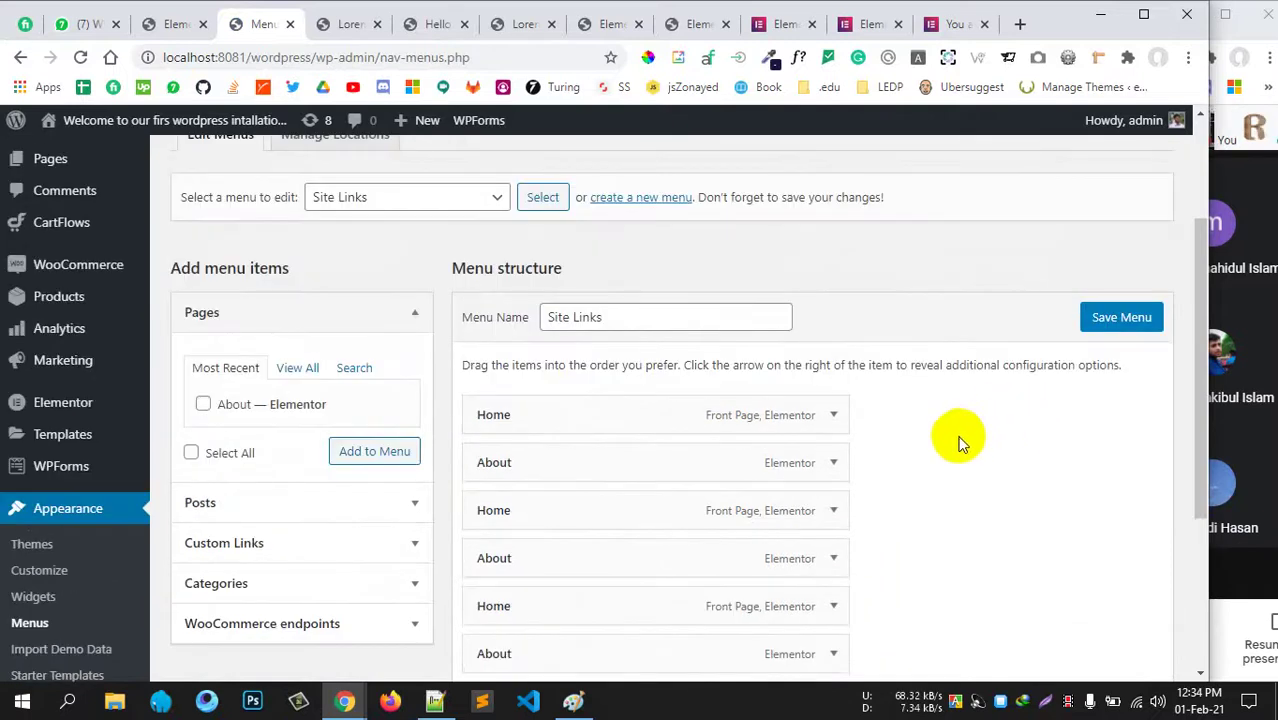
scroll(958, 440, "down", 1)
left_click(412, 410)
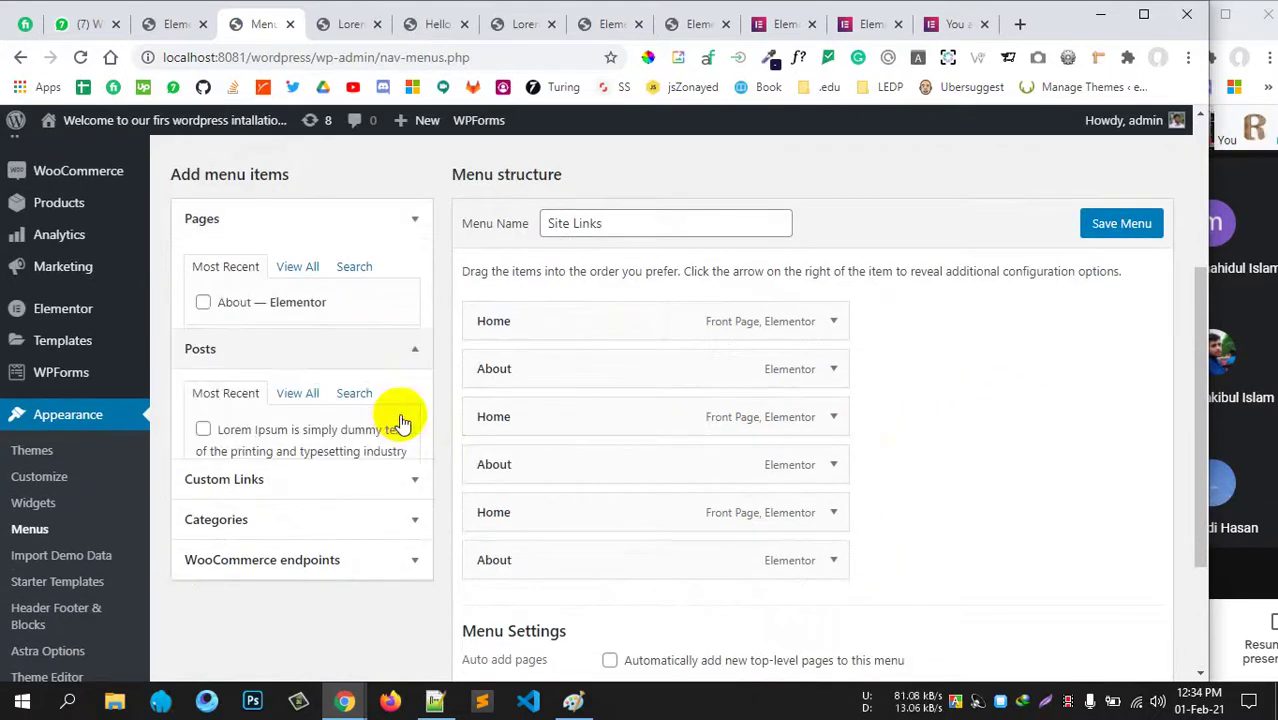
left_click(297, 314)
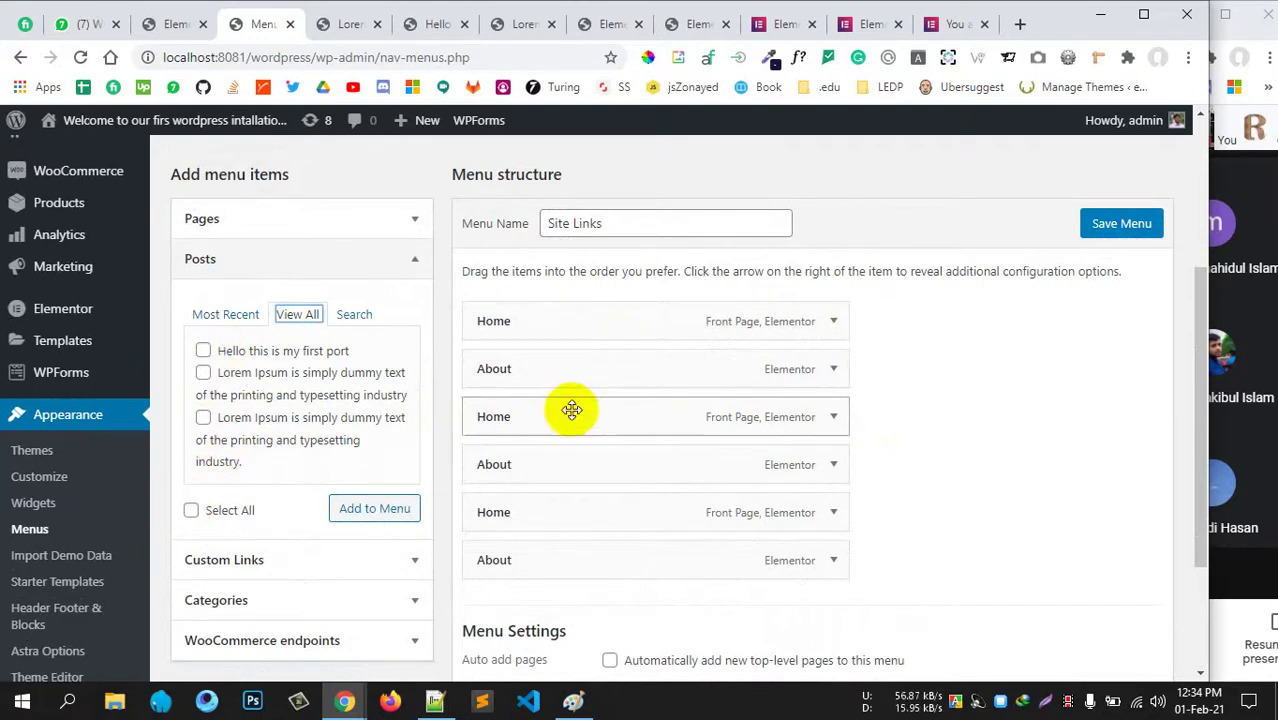
Look through the law firm demo's blog post and home page down to the footer's link columns.
scroll(551, 414, "up", 3)
scroll(542, 408, "down", 2)
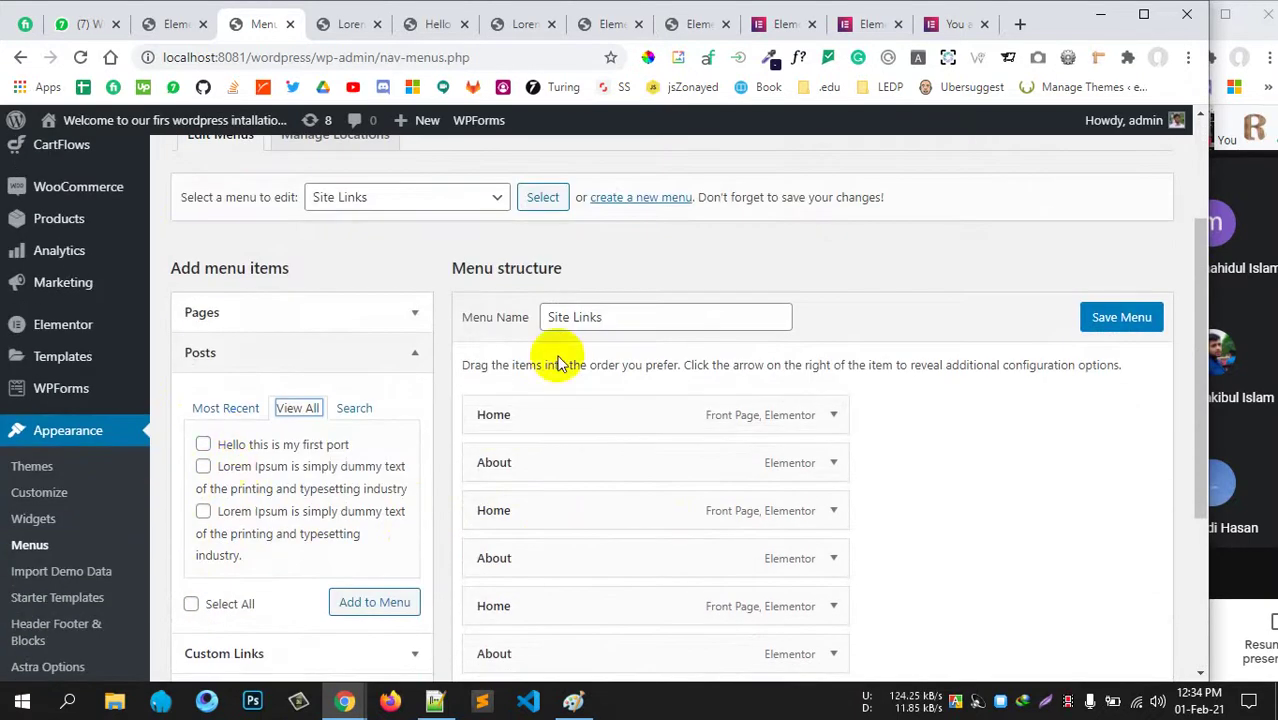
left_click(968, 28)
scroll(608, 277, "down", 5)
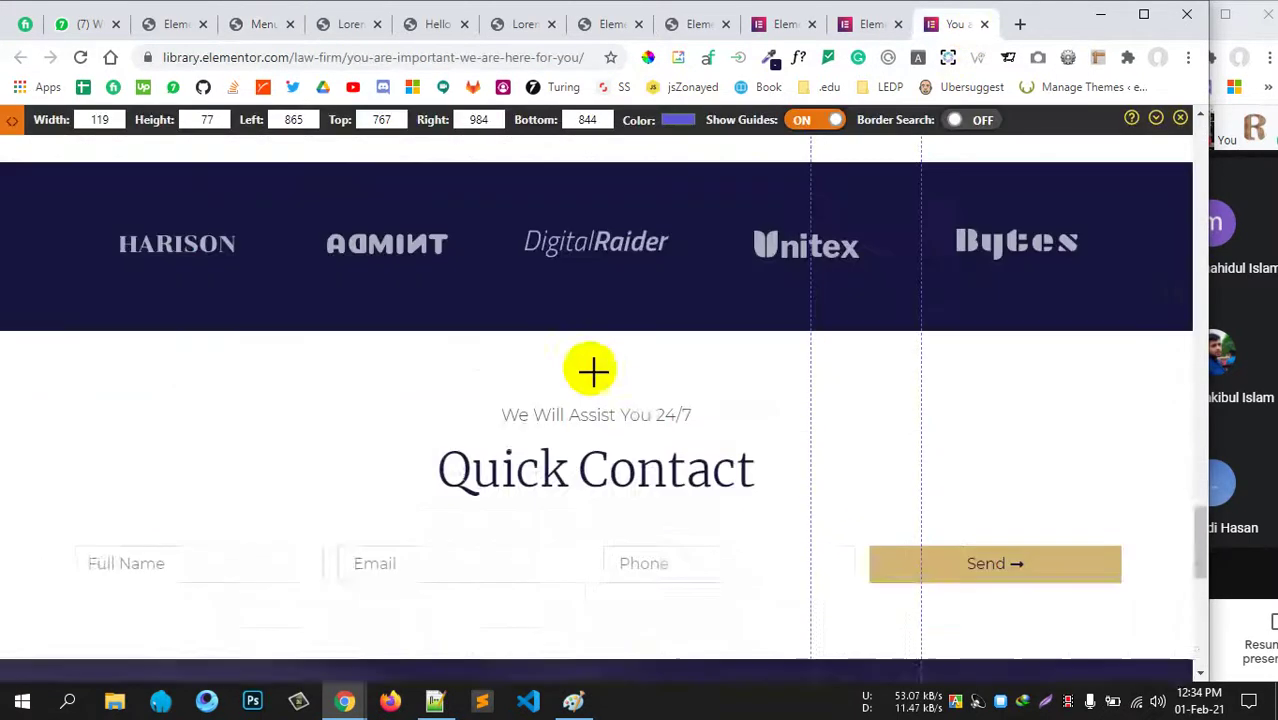
scroll(590, 368, "up", 4)
left_click(848, 24)
scroll(756, 265, "down", 8)
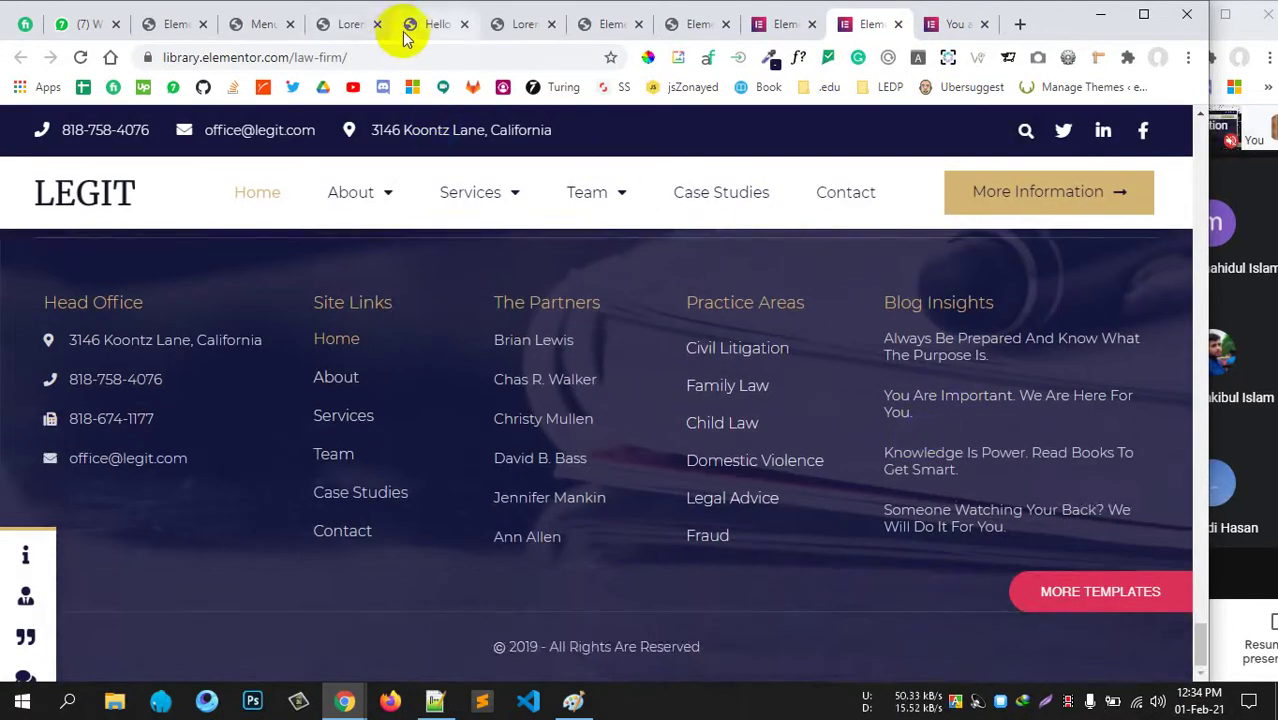
Return to the WordPress Menus page and list the most used categories available for adding to the Site Links menu.
left_click(251, 24)
scroll(242, 299, "down", 1)
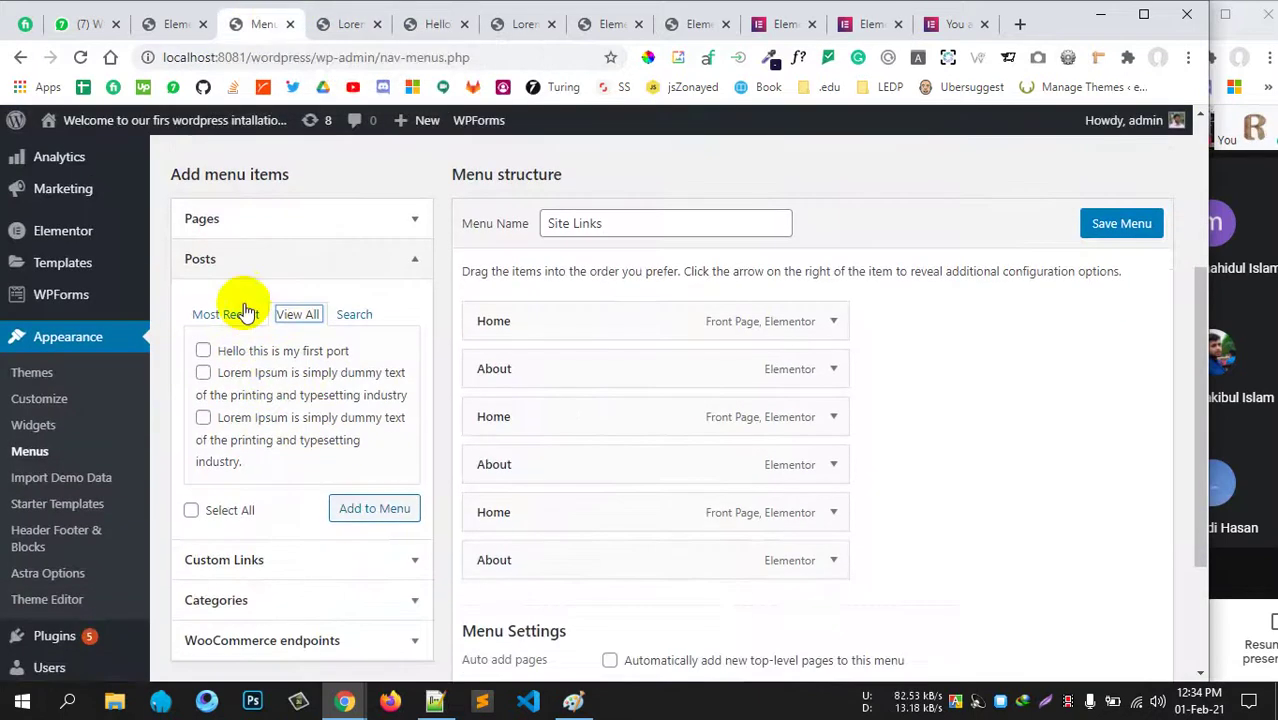
scroll(265, 308, "up", 1)
scroll(200, 450, "down", 1)
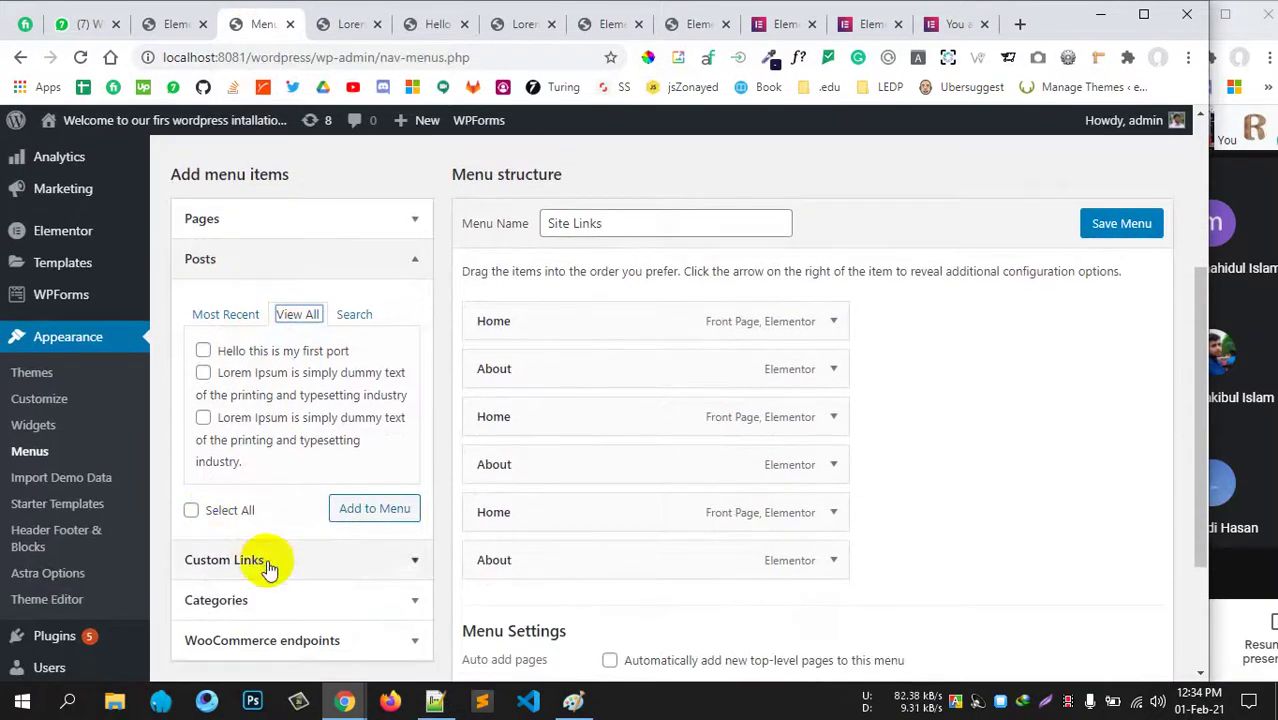
left_click(276, 603)
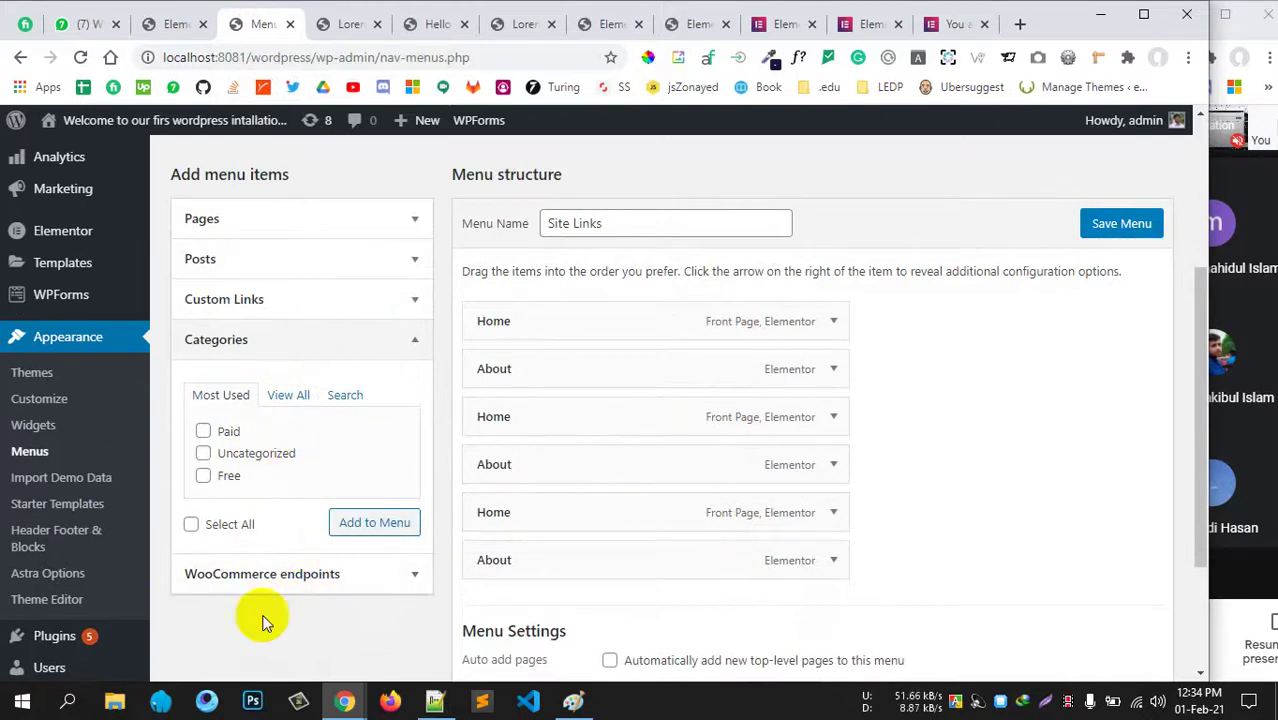
Show the Menus page's screen options, compare them with the available menu item boxes, and collapse the Categories box.
scroll(985, 260, "up", 3)
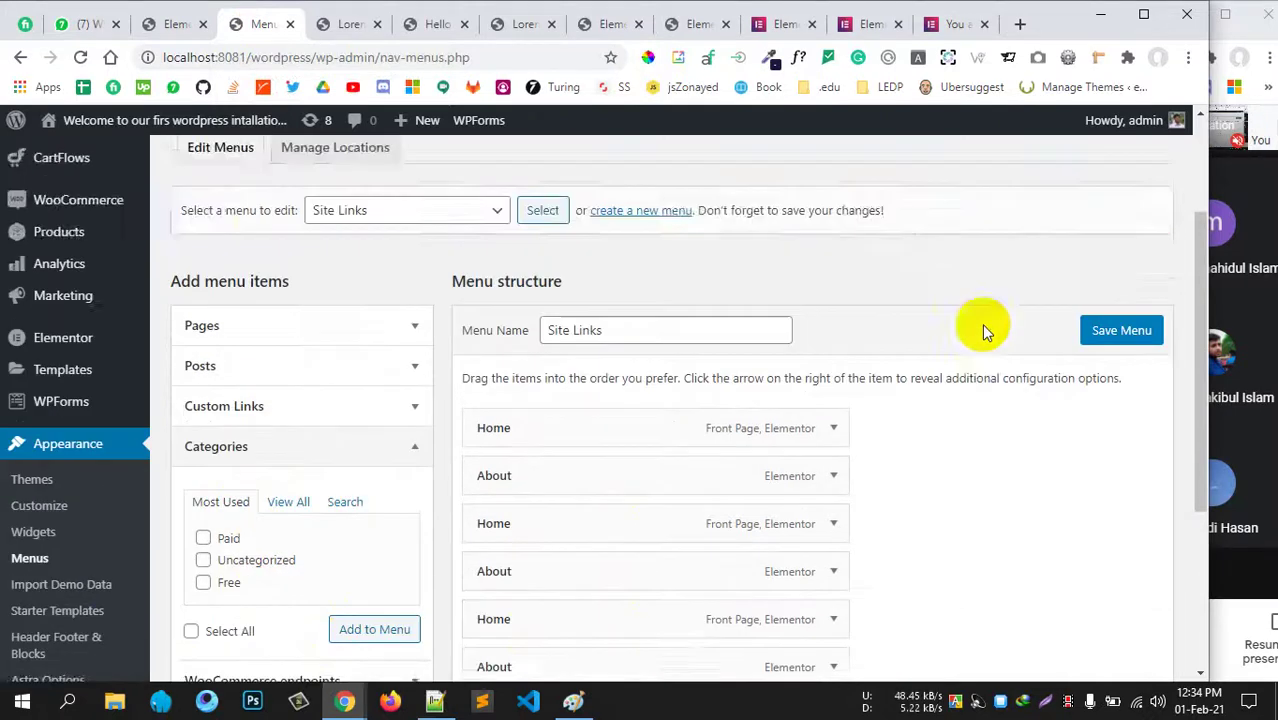
scroll(325, 440, "down", 1)
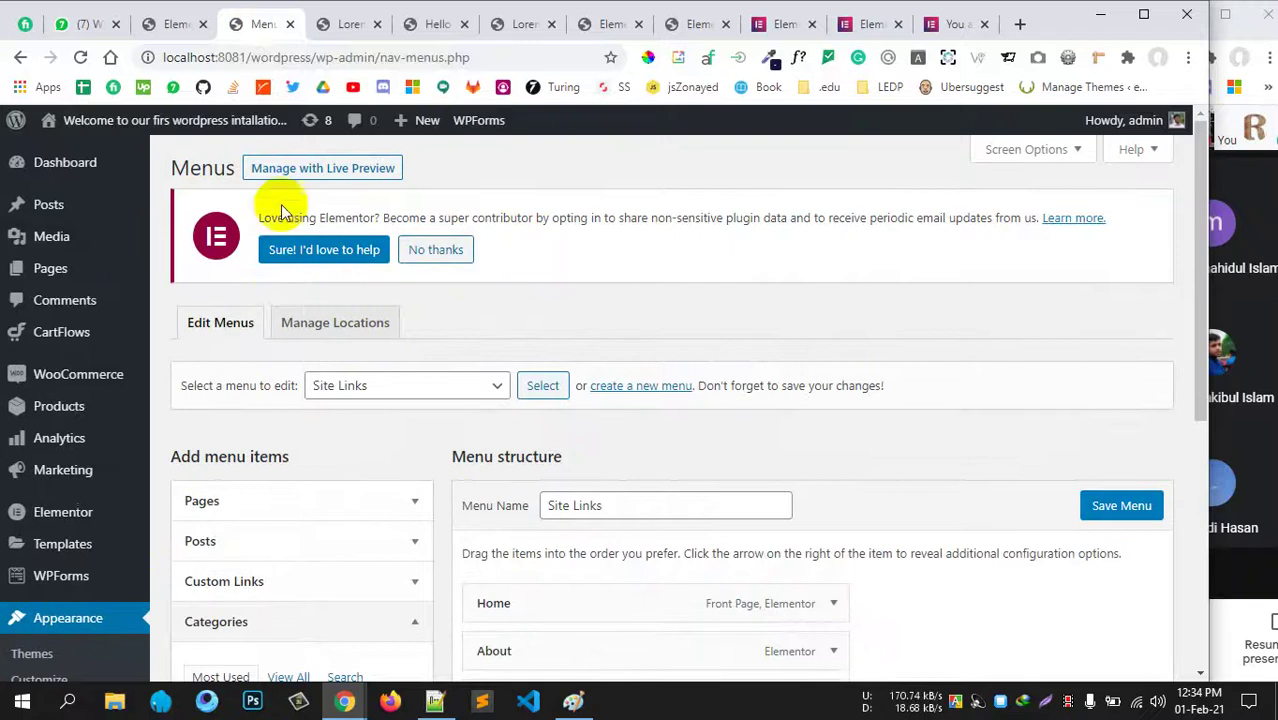
left_click(1036, 152)
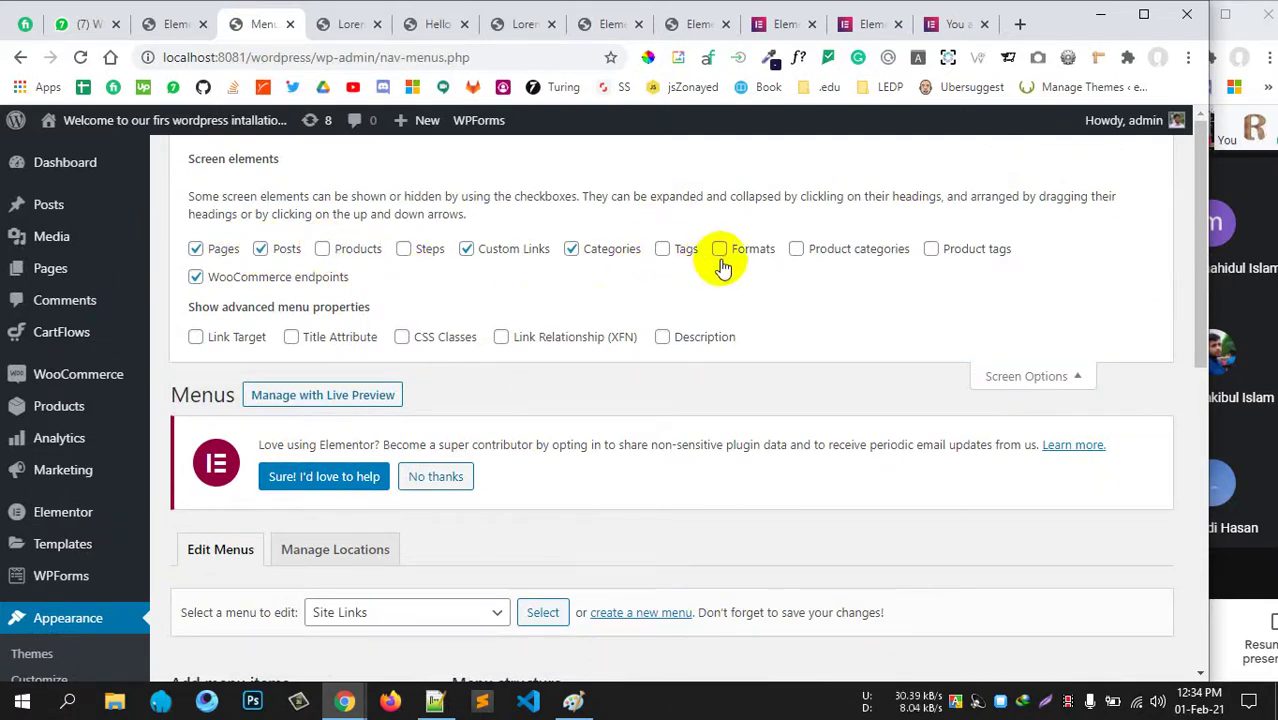
scroll(533, 451, "down", 5)
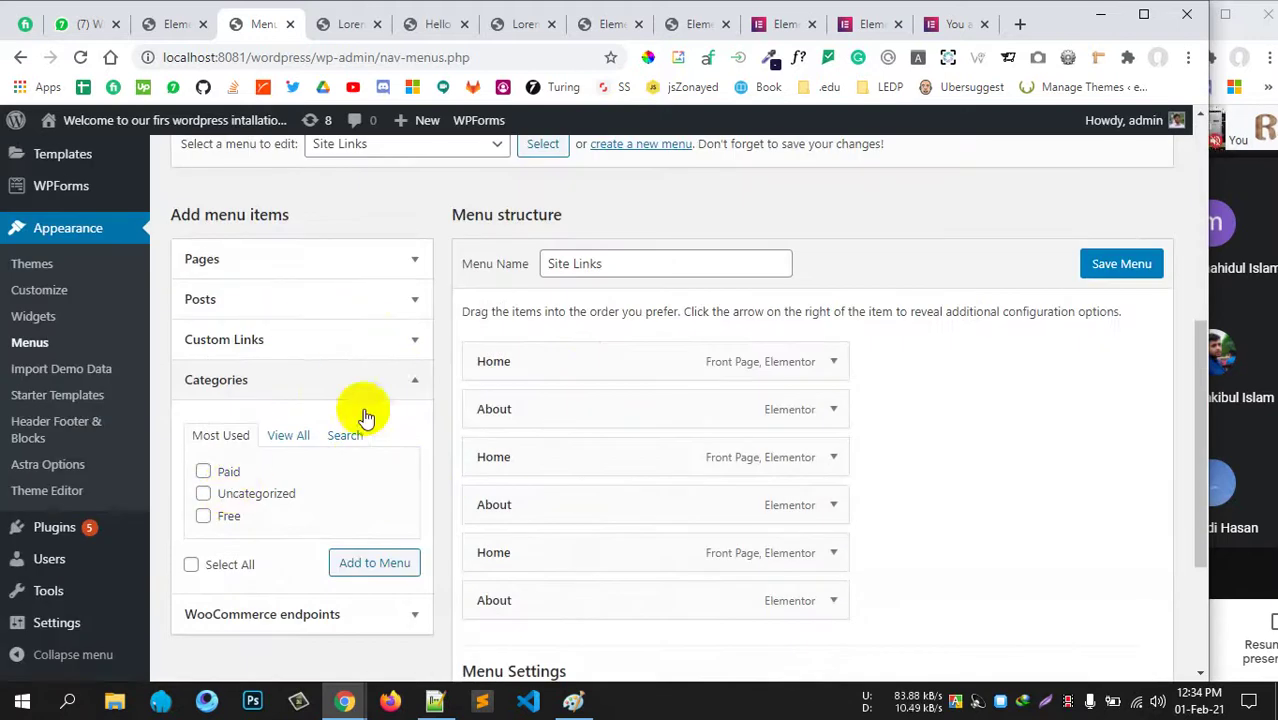
scroll(790, 295, "up", 5)
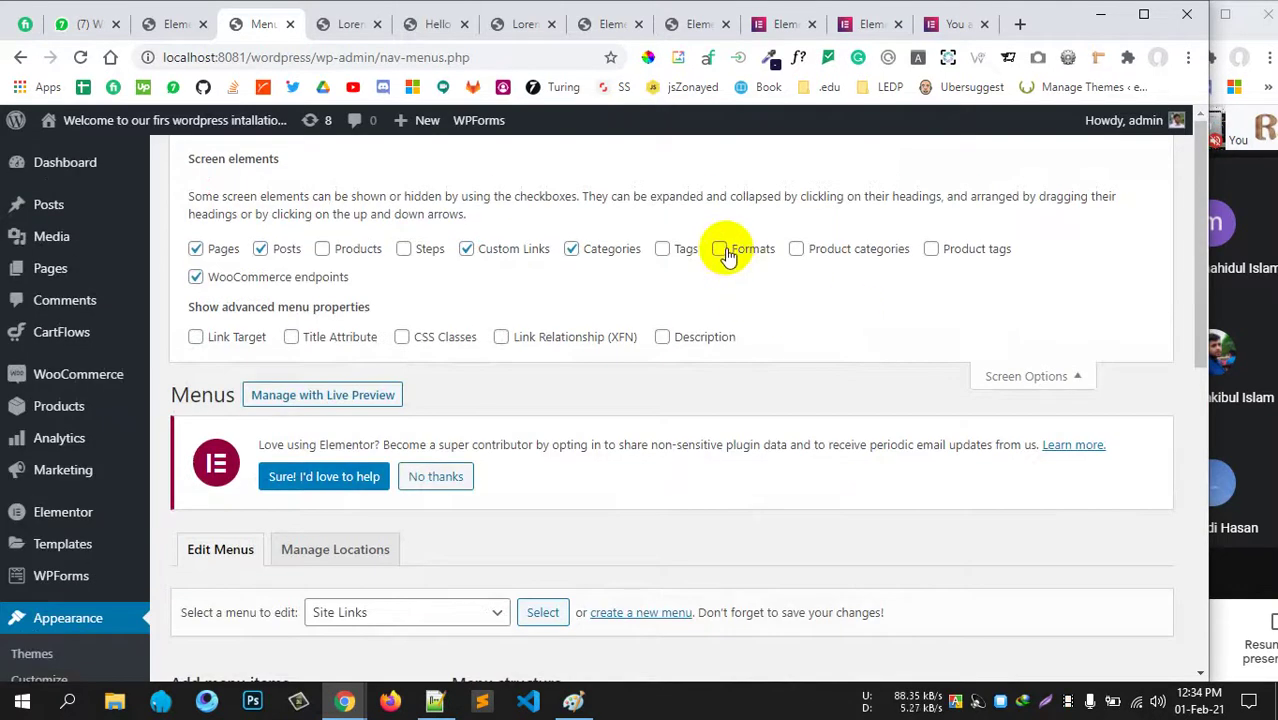
scroll(462, 502, "down", 7)
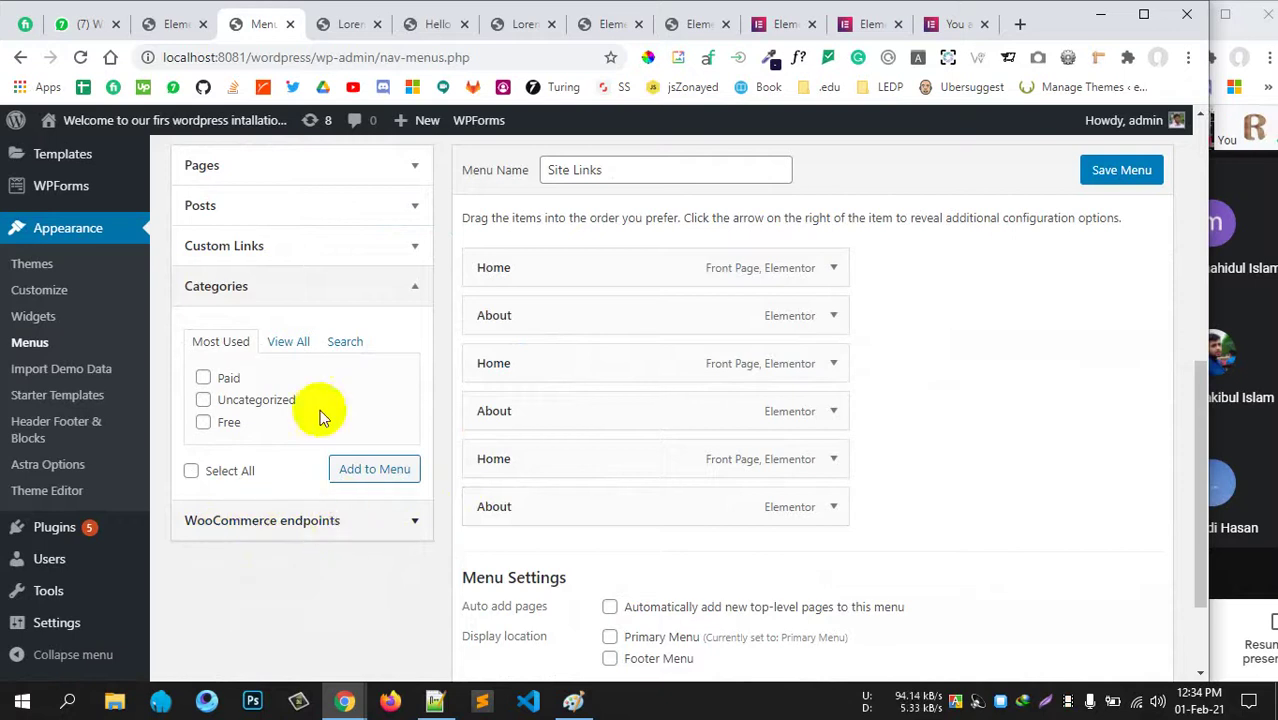
left_click(414, 288)
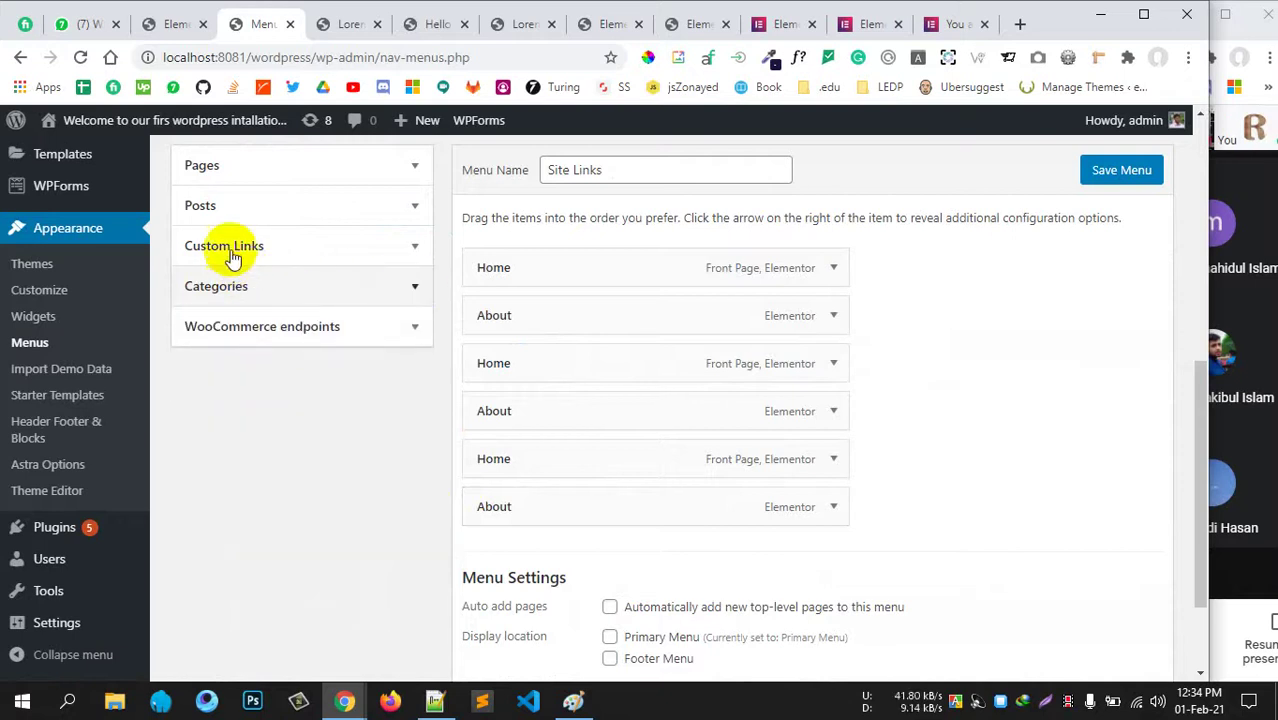
scroll(670, 277, "up", 5)
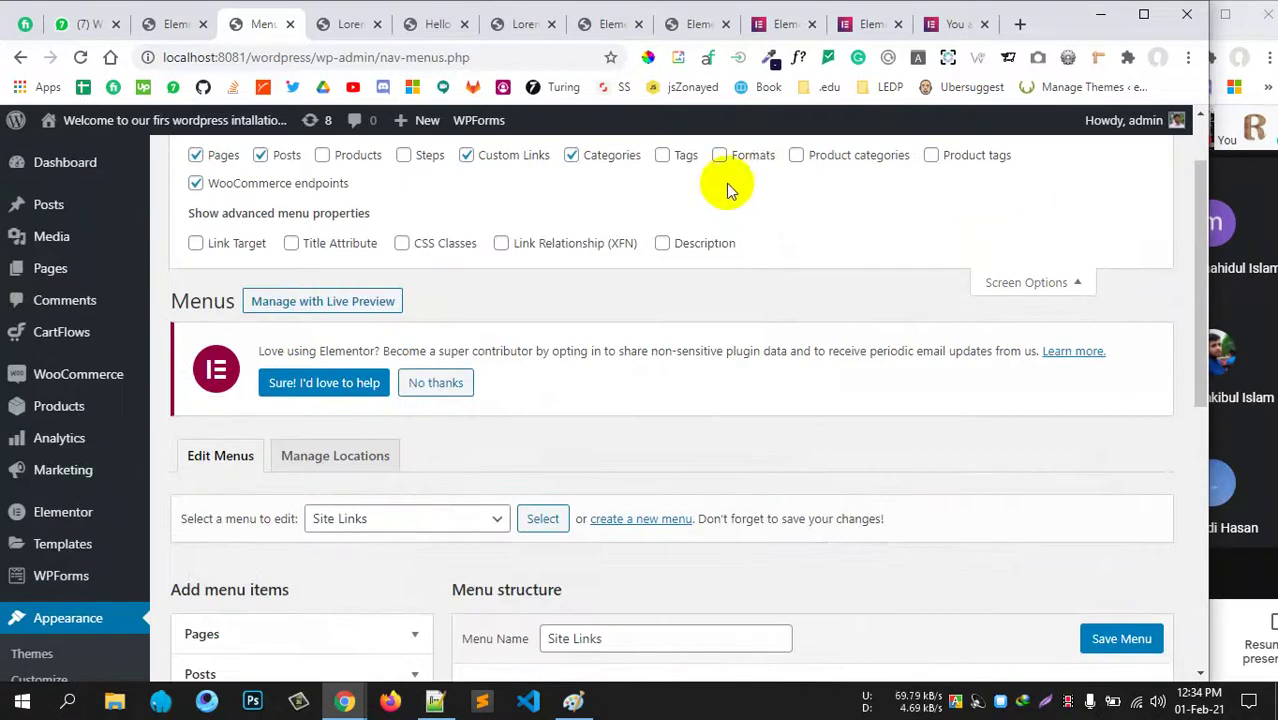
Enable the Product categories and Product tags screen elements and check the Add menu items boxes.
left_click(797, 156)
scroll(571, 408, "down", 5)
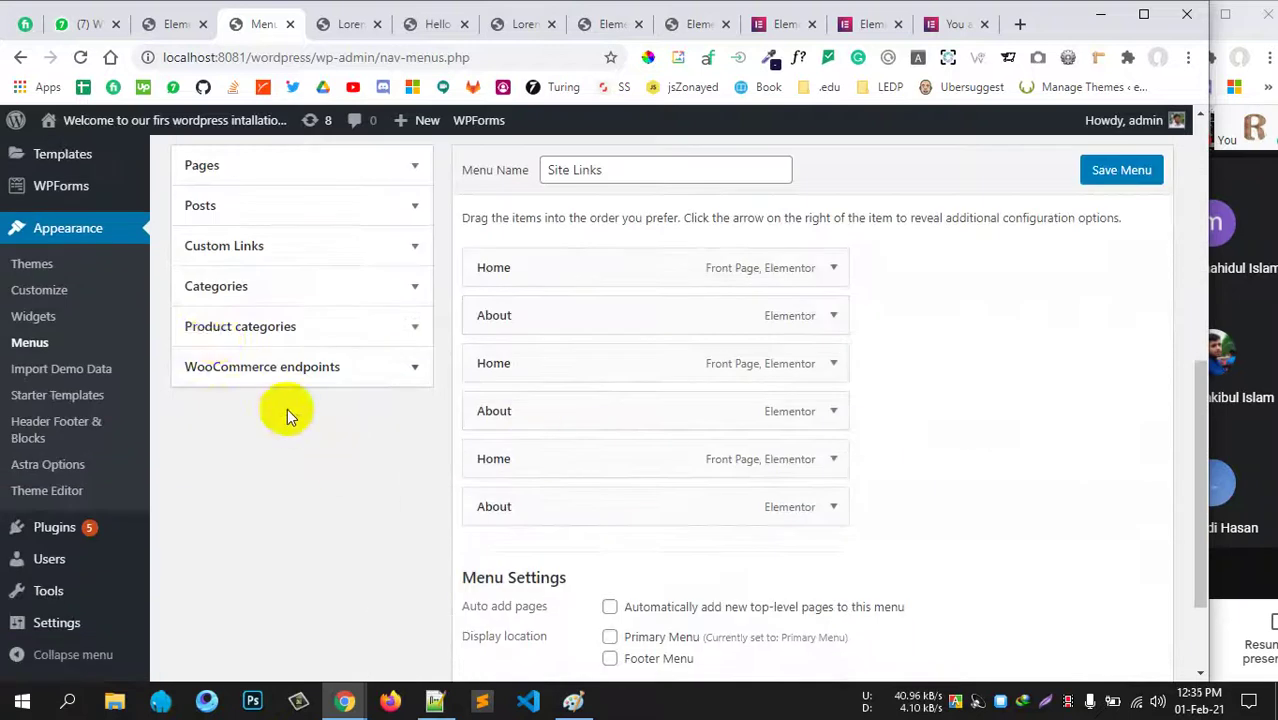
scroll(525, 362, "up", 5)
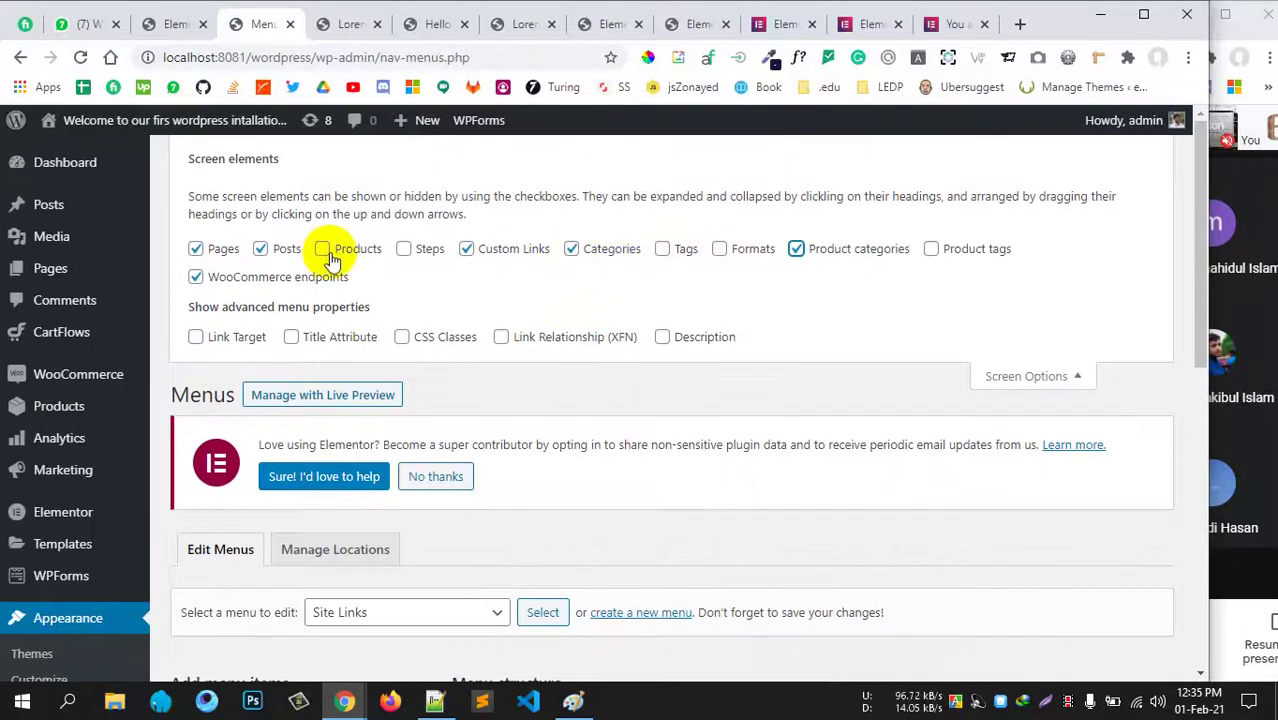
left_click(931, 249)
scroll(650, 511, "down", 4)
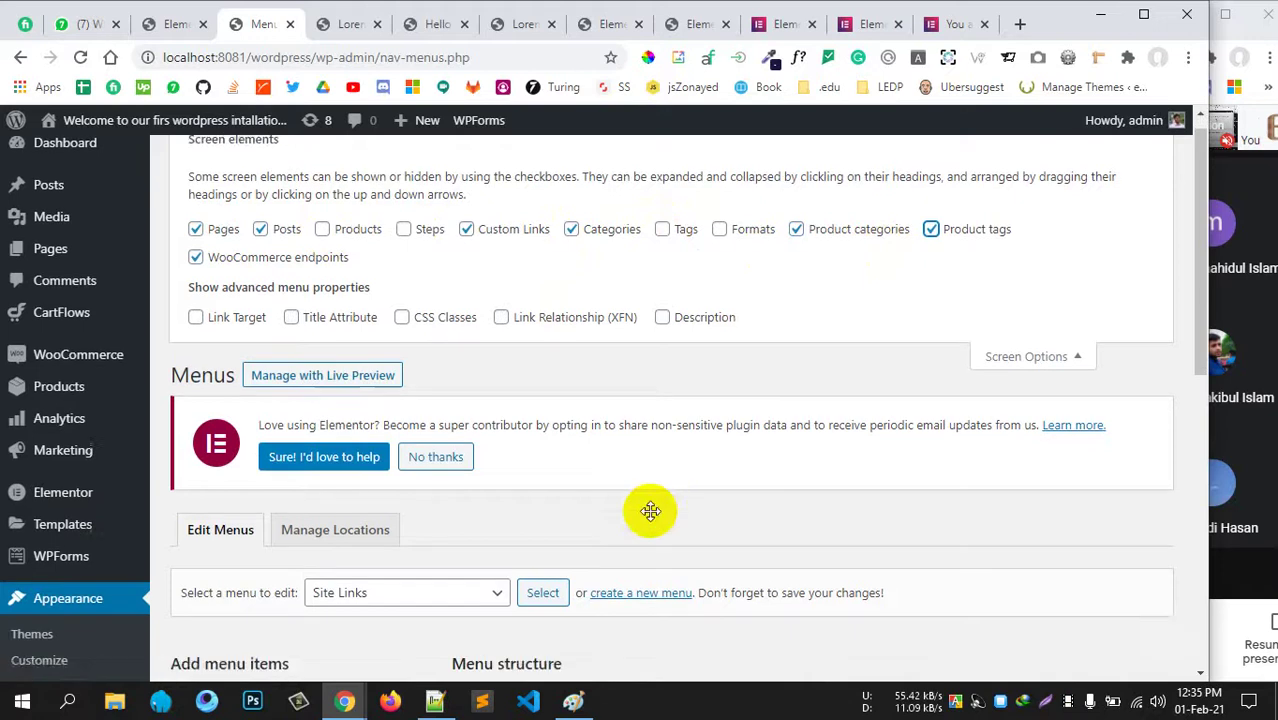
scroll(402, 462, "up", 5)
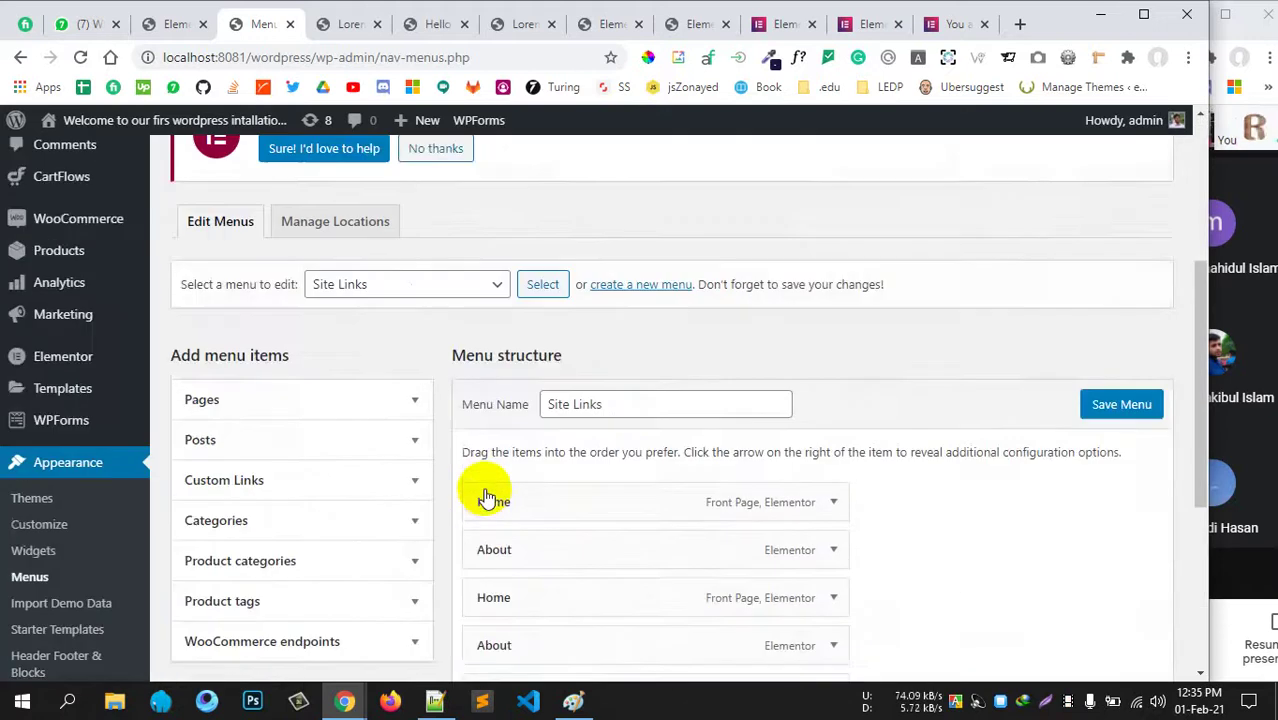